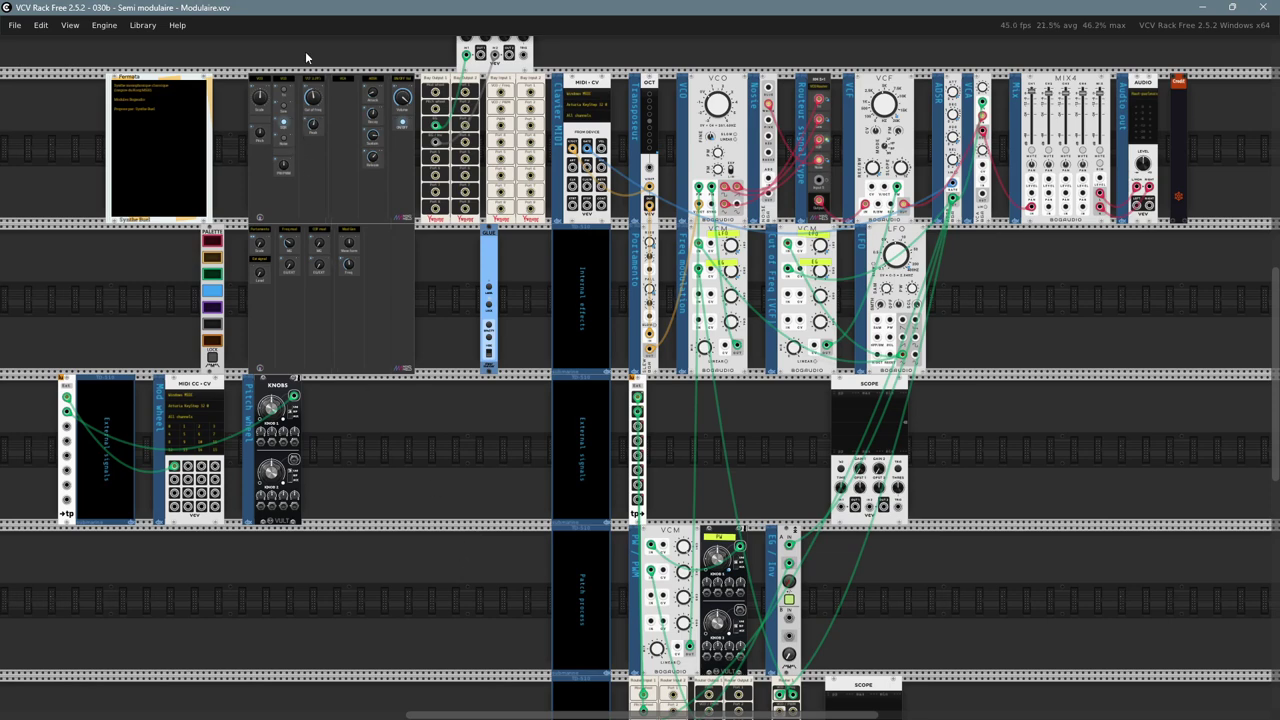
- Mark out the two dark control panels of the semi-modular patch by selecting them together, and clear the selection
left_click_drag(305, 51, 336, 252)
left_click_drag(416, 404, 250, 186)
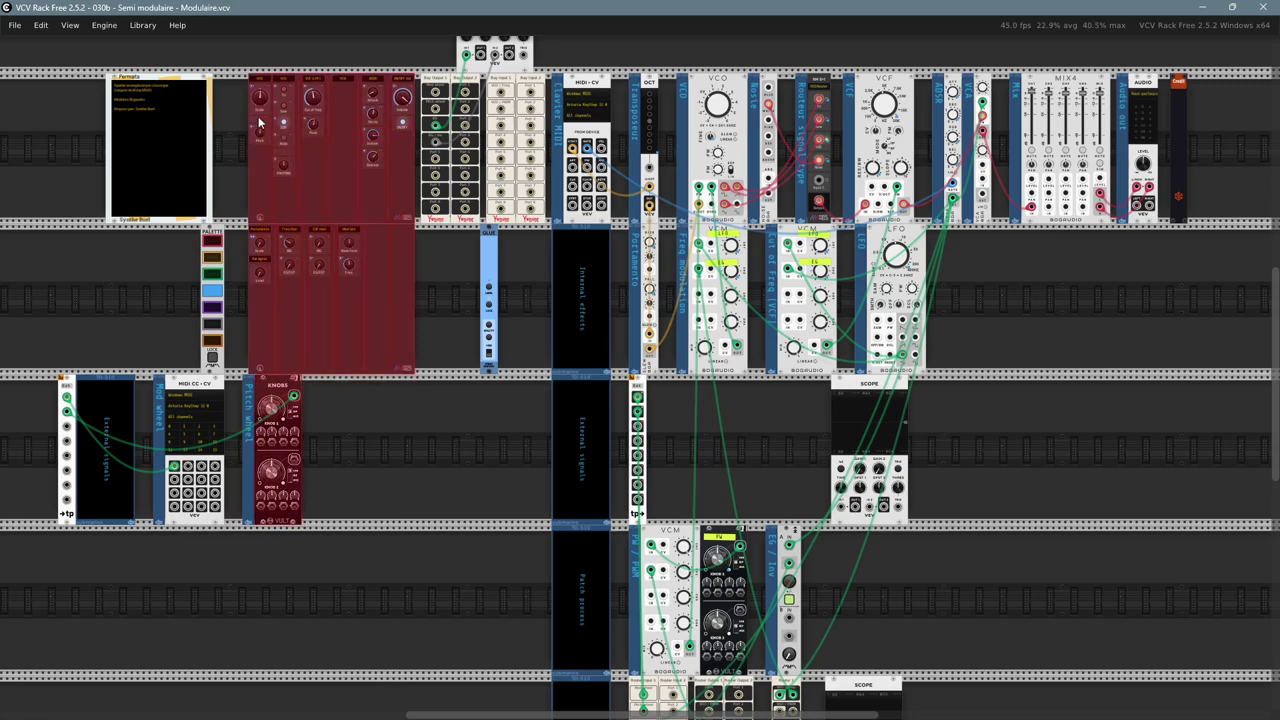
left_click(273, 462, "ctrl")
scroll(461, 288, "up", 3)
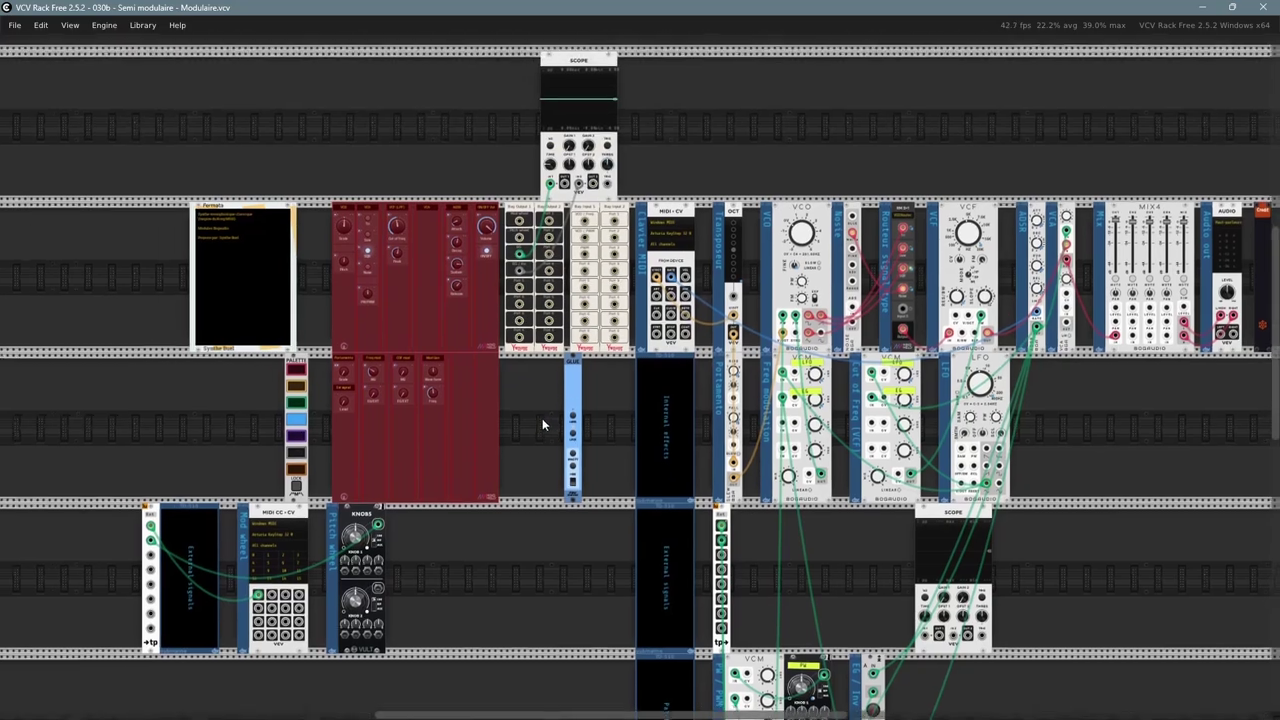
scroll(483, 400, "up", 4)
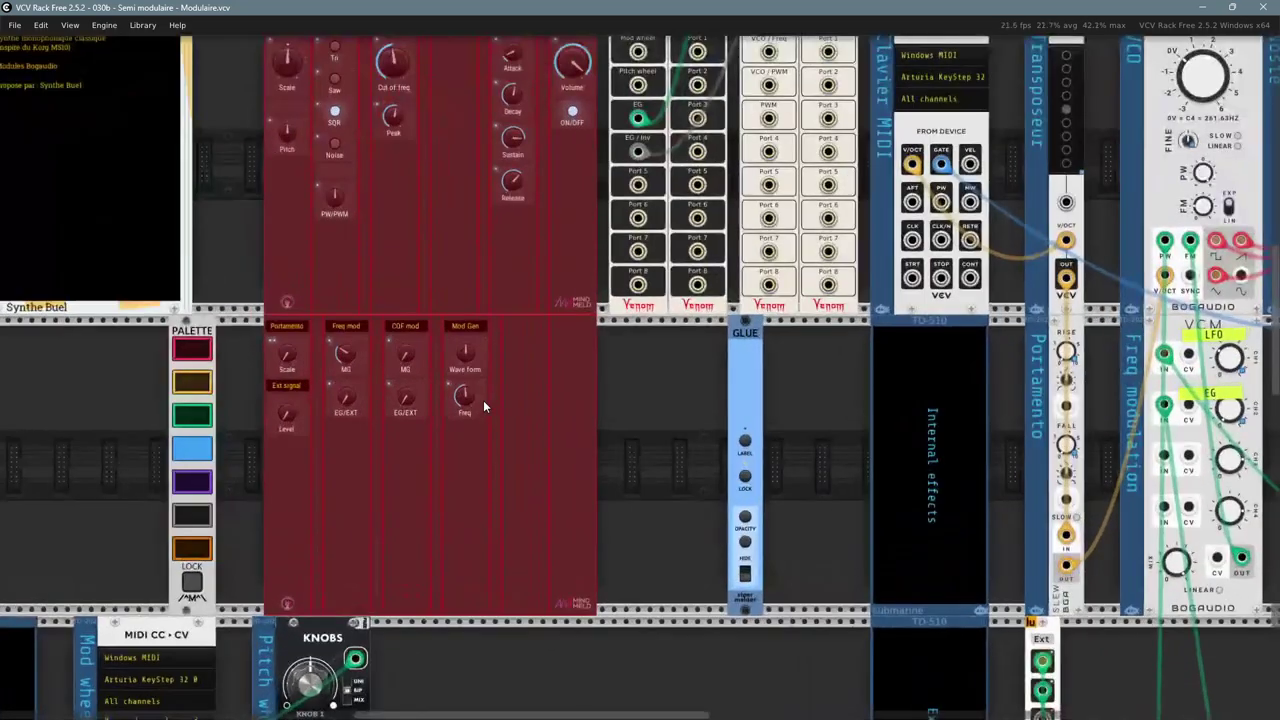
left_click_drag(634, 376, 652, 427)
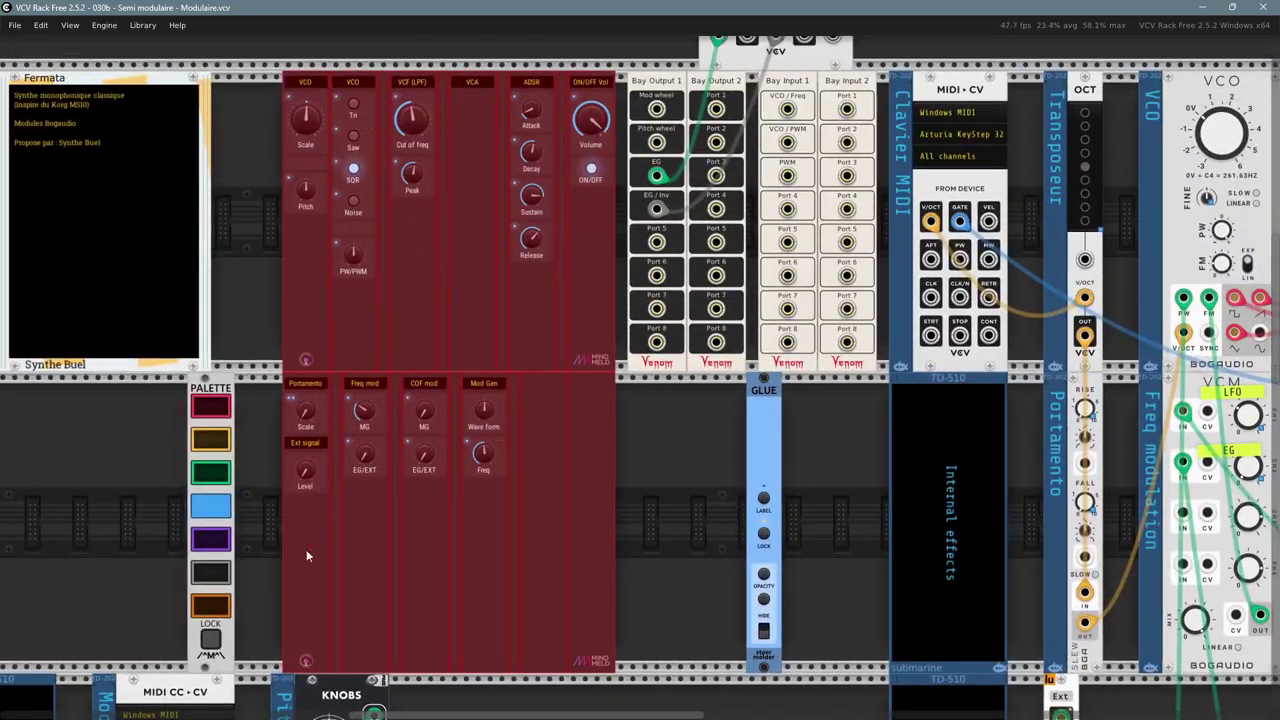
left_click(269, 206)
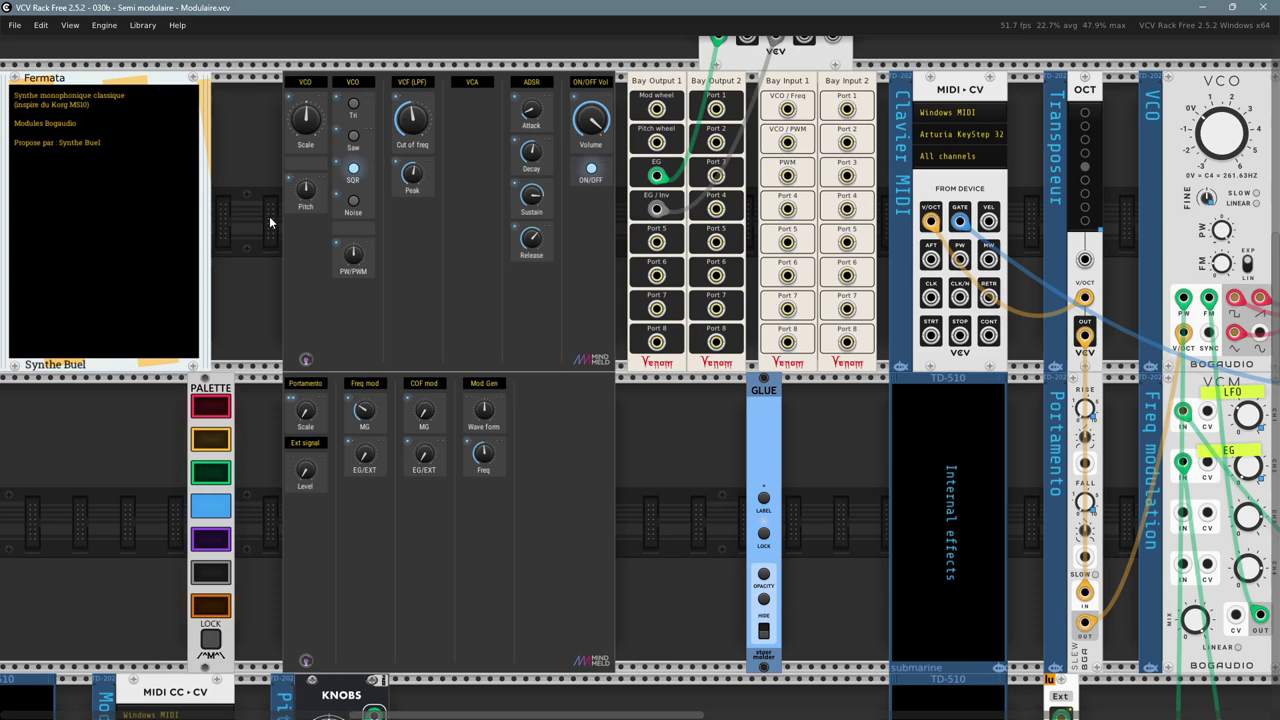
left_click_drag(270, 222, 594, 552)
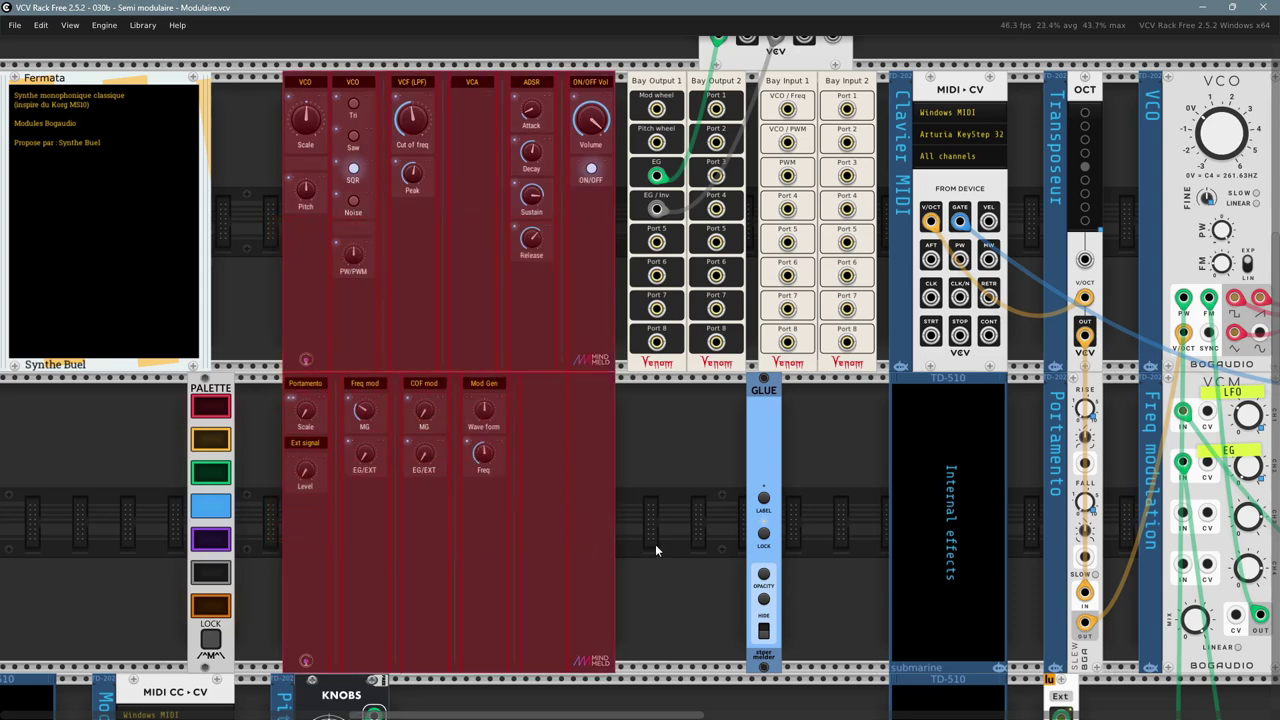
left_click(655, 549)
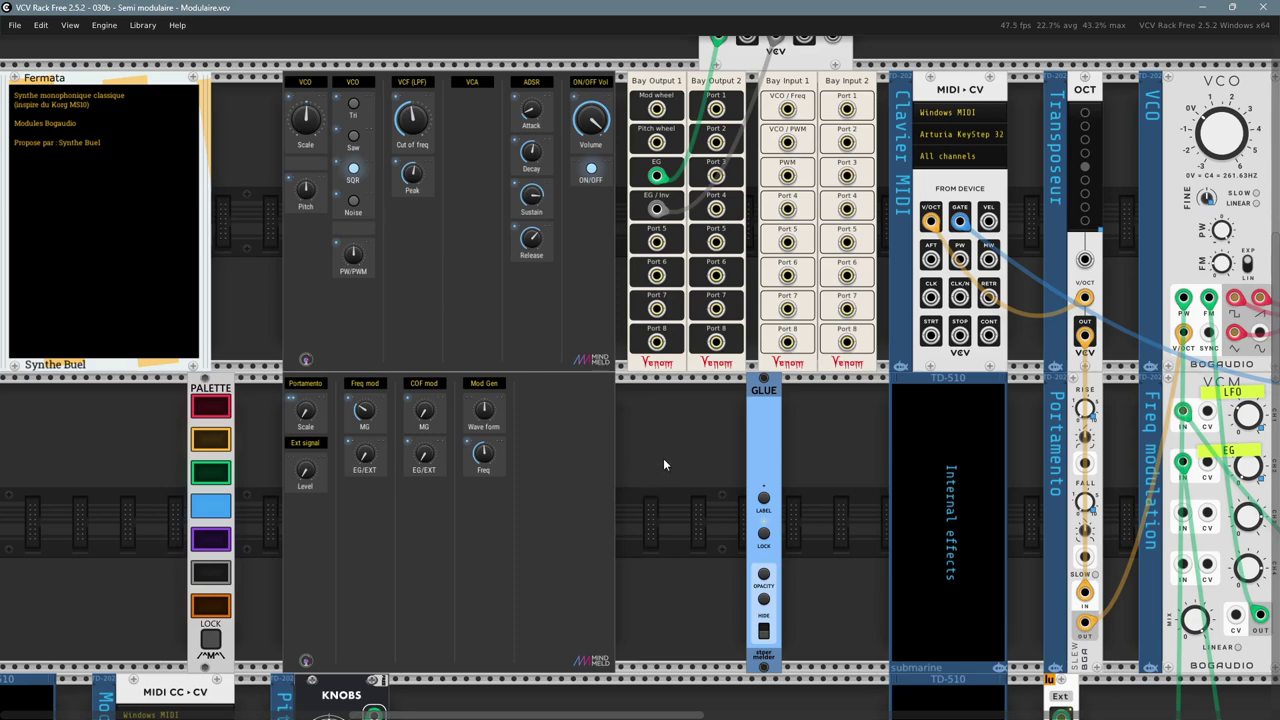
scroll(663, 464, "up", 1)
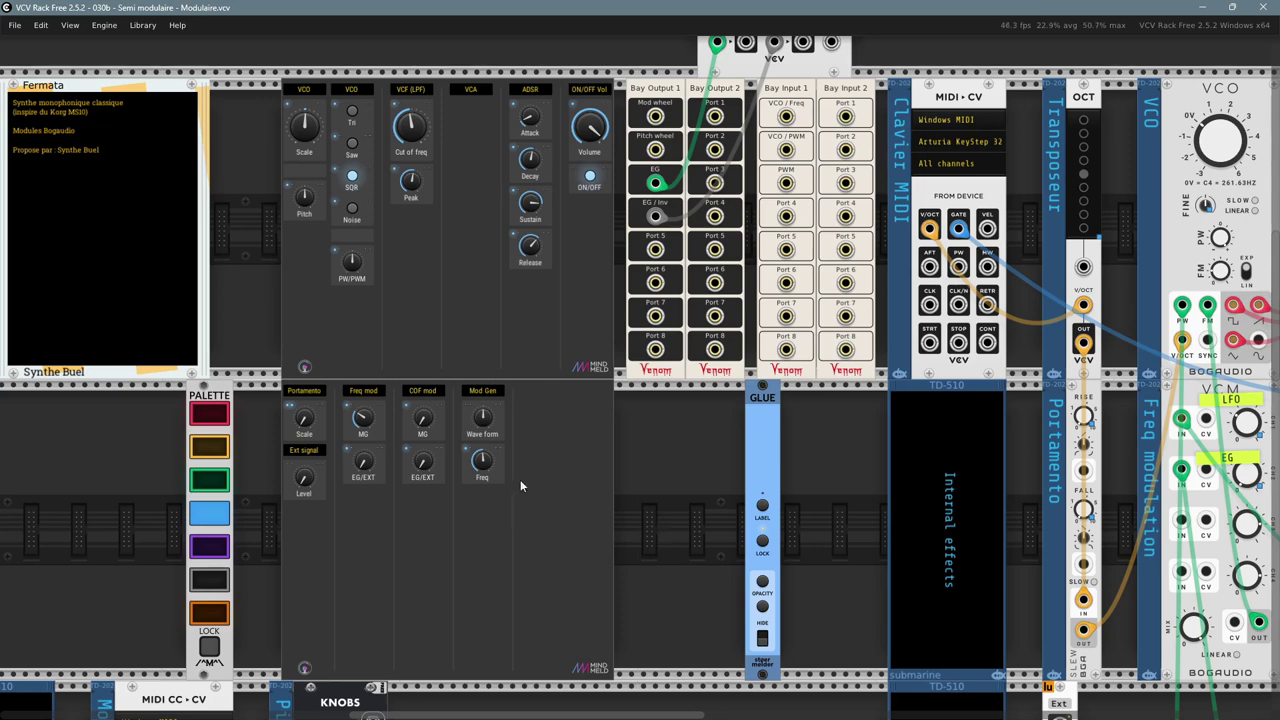
scroll(668, 459, "down", 2)
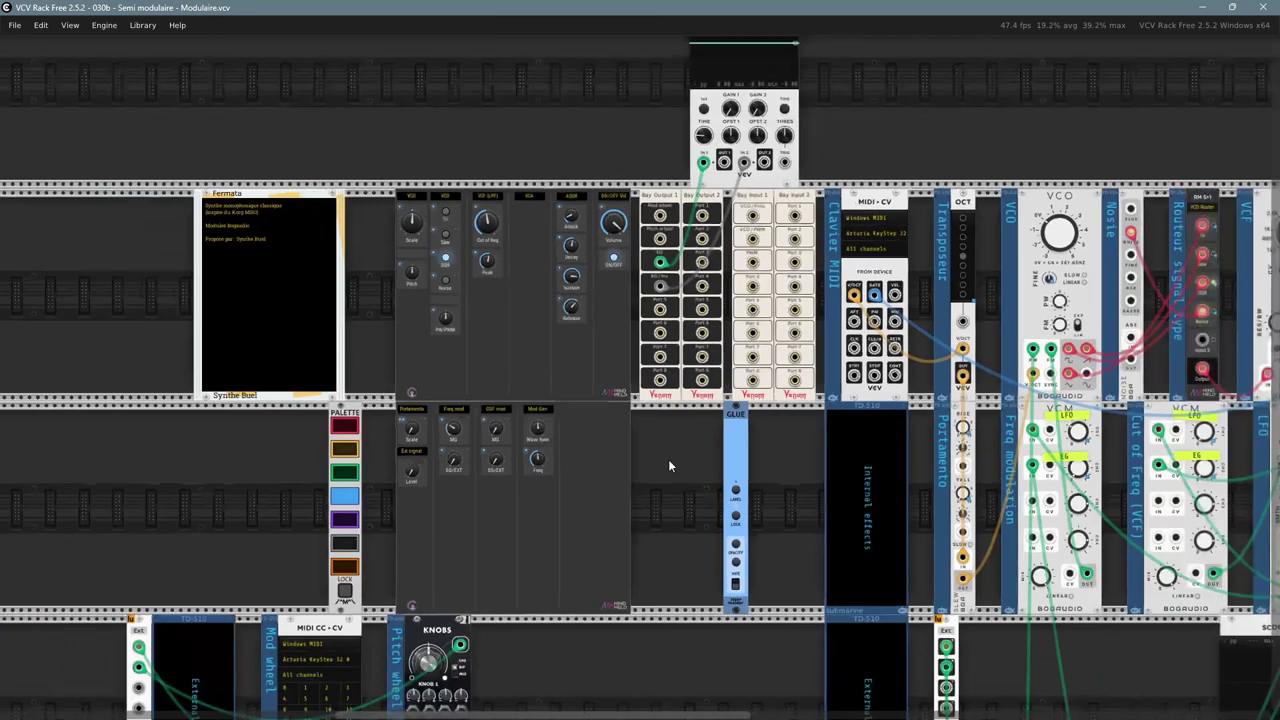
left_click_drag(669, 481, 599, 448)
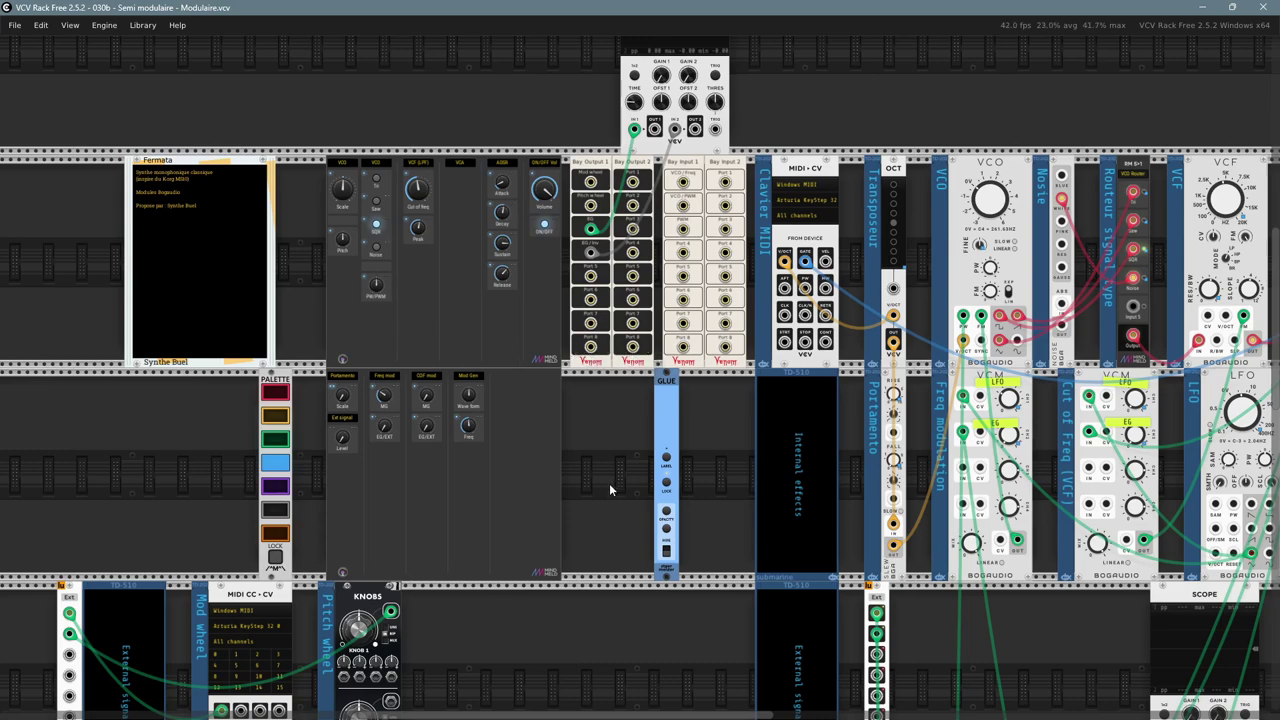
left_click_drag(609, 483, 521, 484)
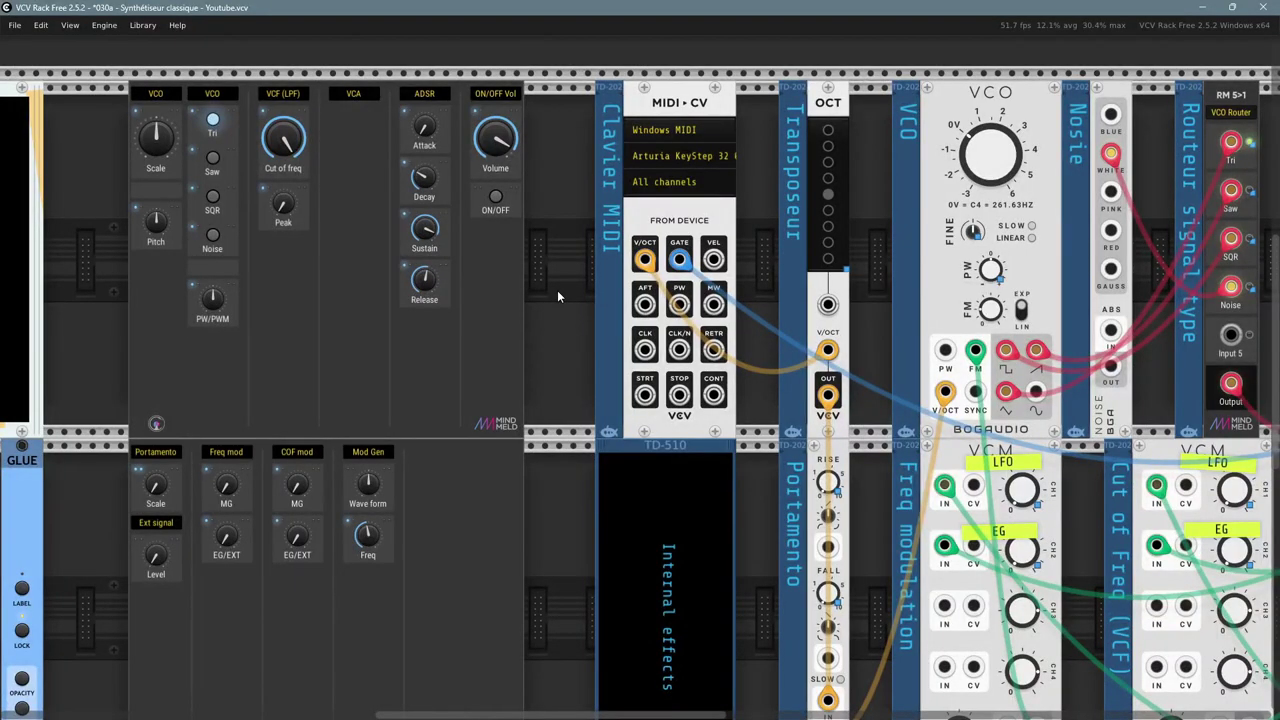
- Select both MindMeld control panels of the classic synthesizer patch as a group and deselect them
left_click_drag(560, 285, 569, 274)
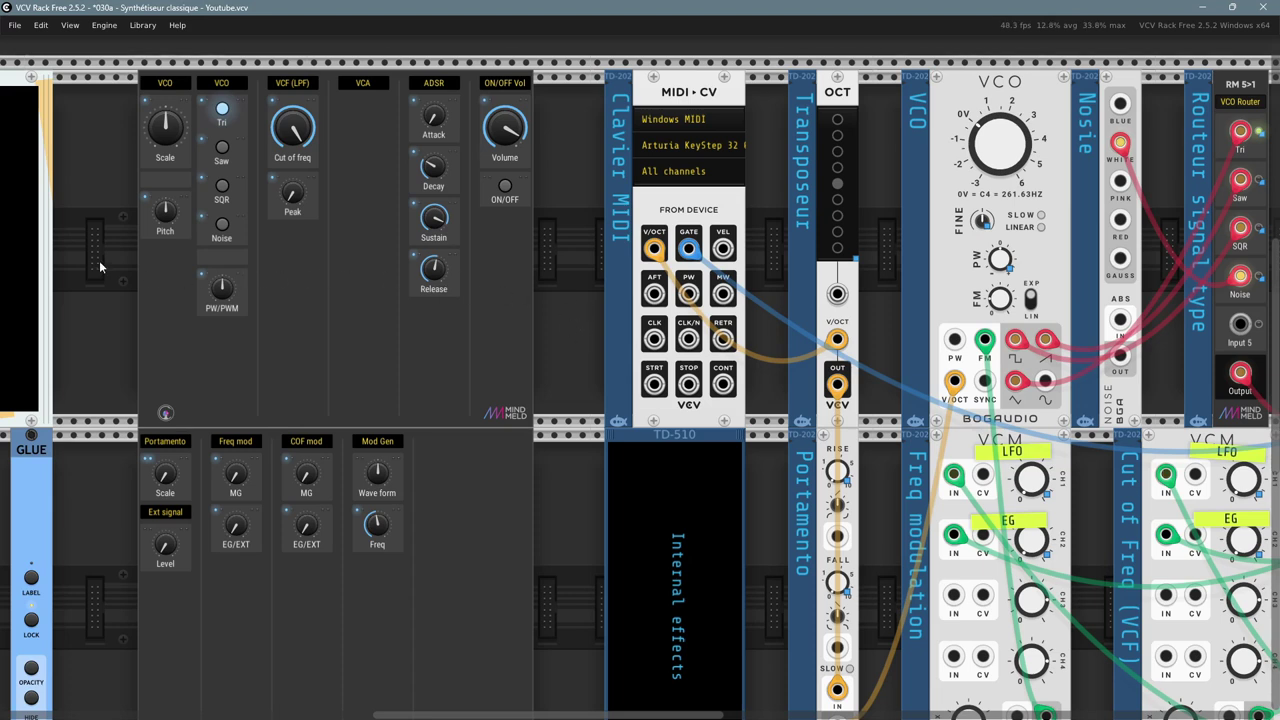
left_click_drag(99, 260, 528, 505)
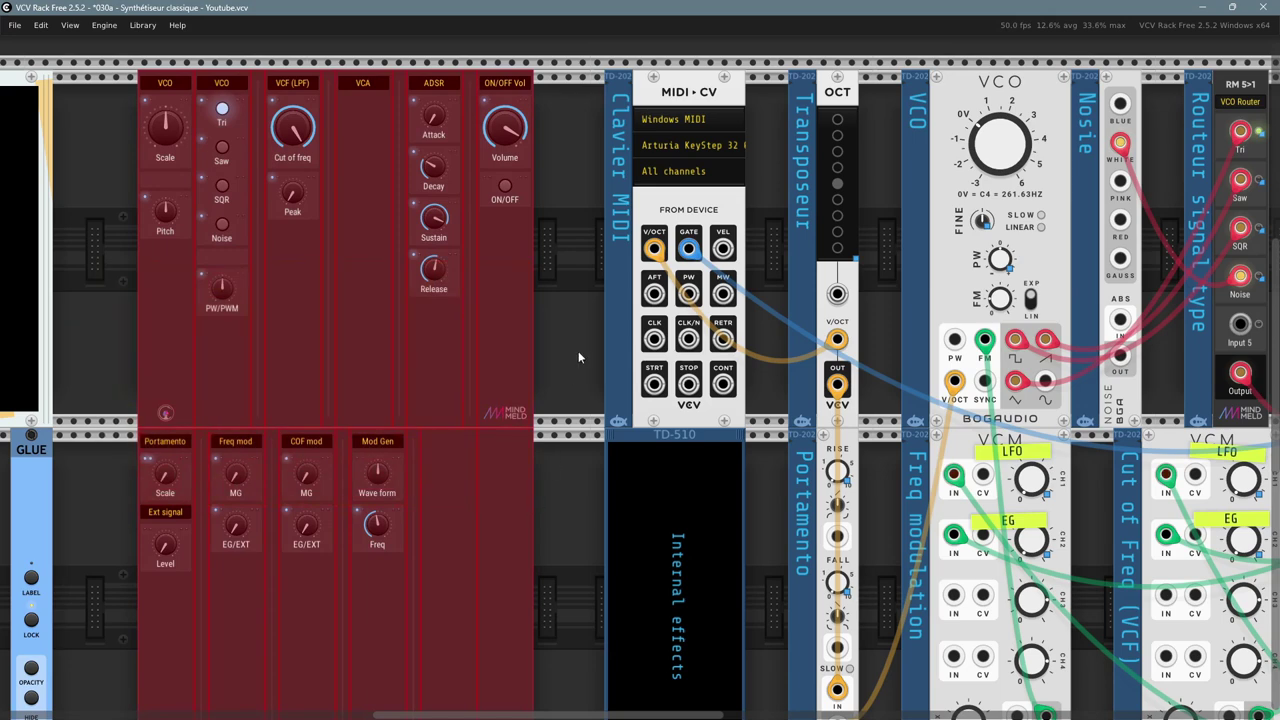
left_click(561, 320)
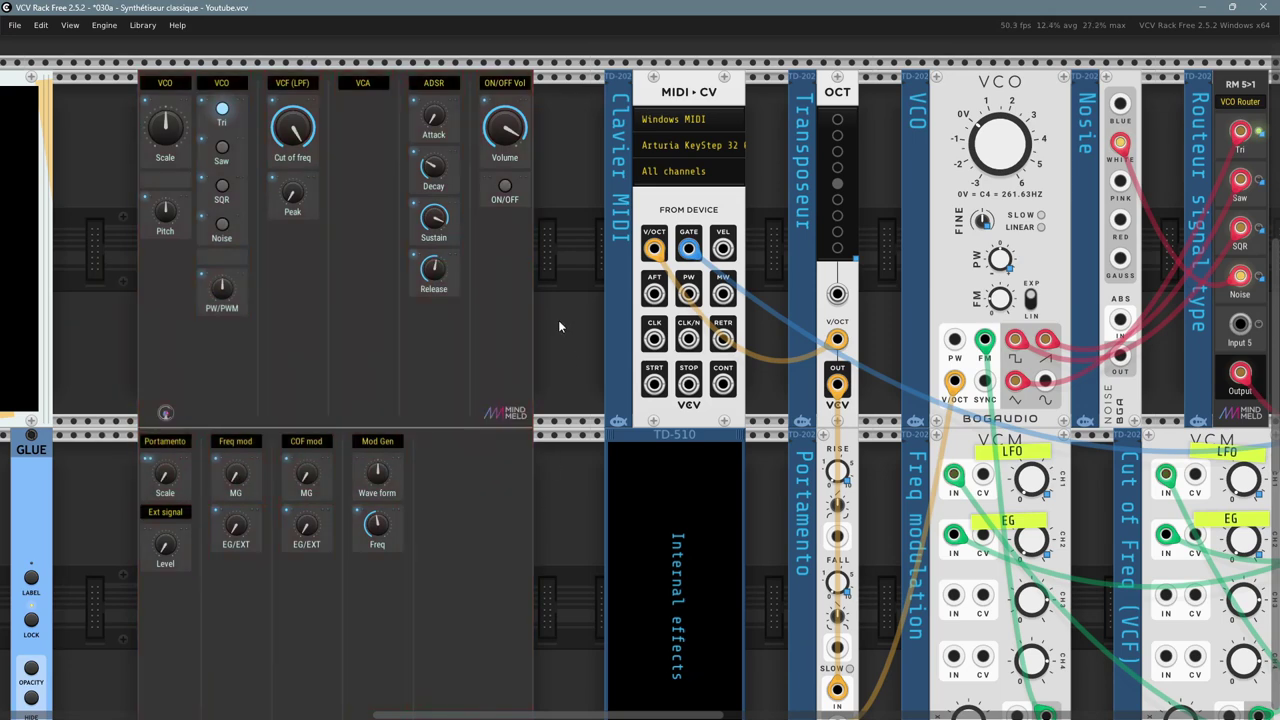
left_click_drag(561, 184, 190, 660)
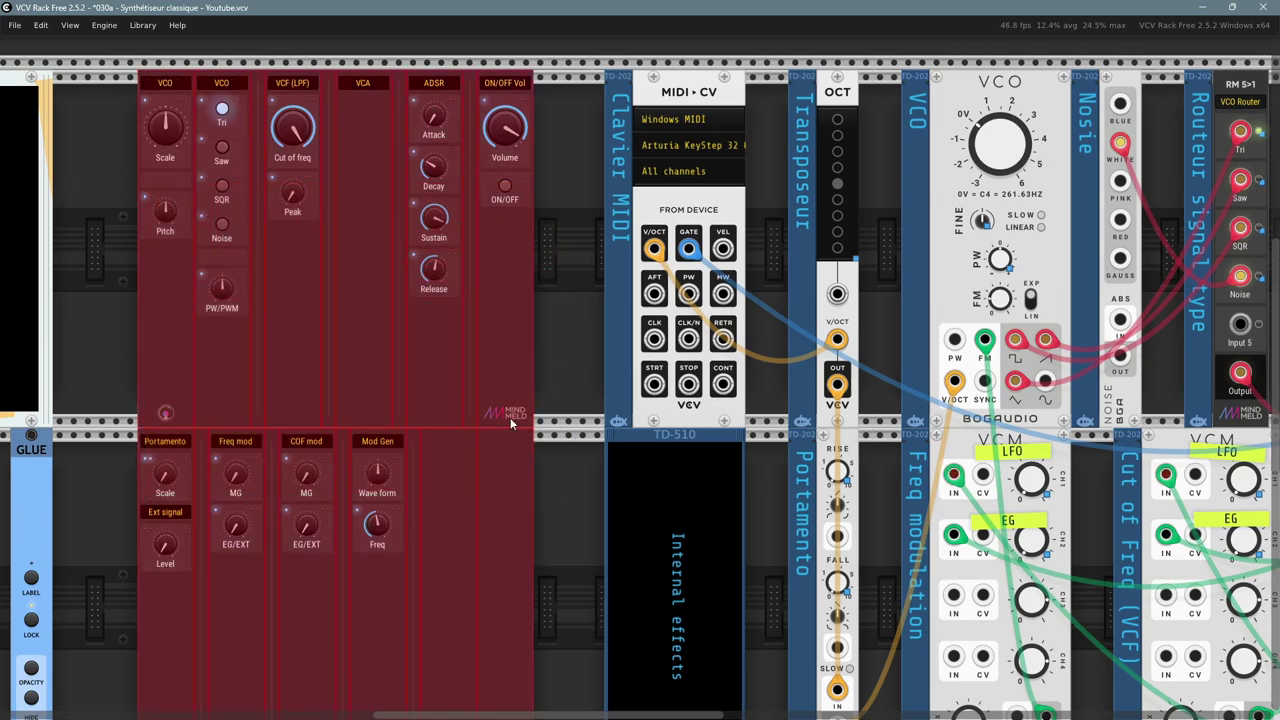
left_click(564, 280)
left_click_drag(563, 278, 576, 274)
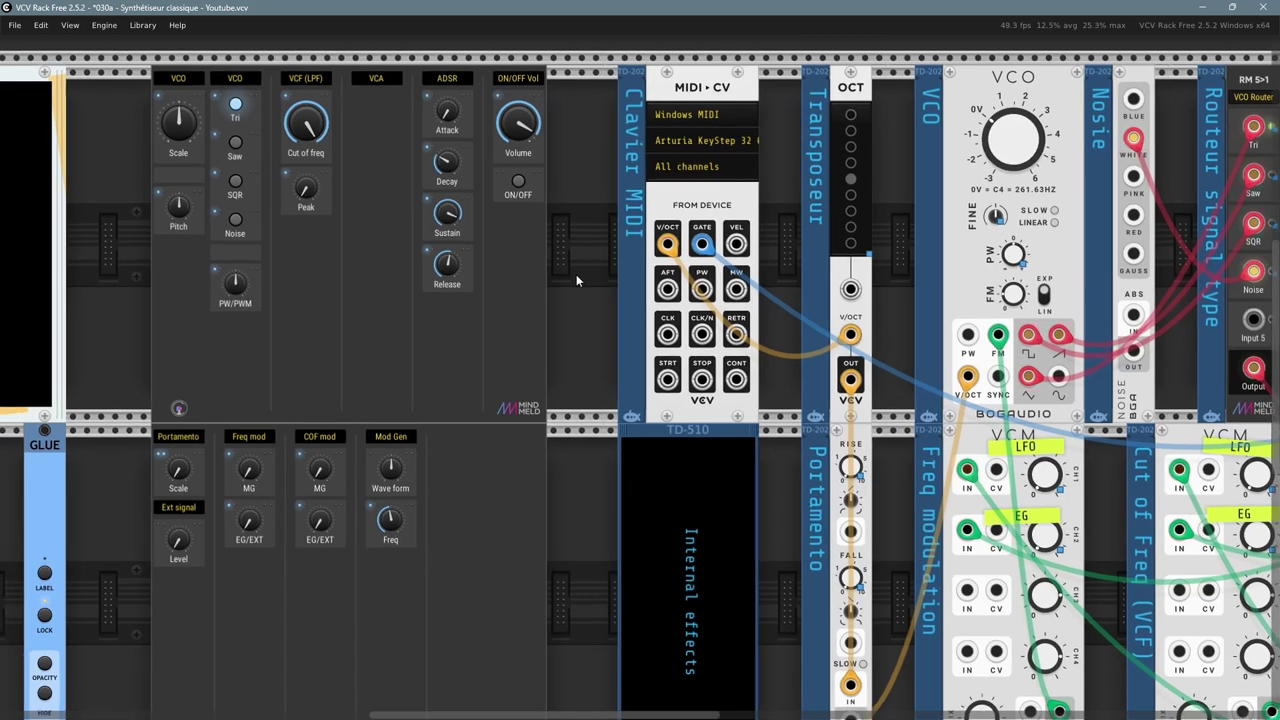
- Look up the module name and plugin information of the upper MindMeld control panel
right_click(380, 112)
mouse_move(418, 147)
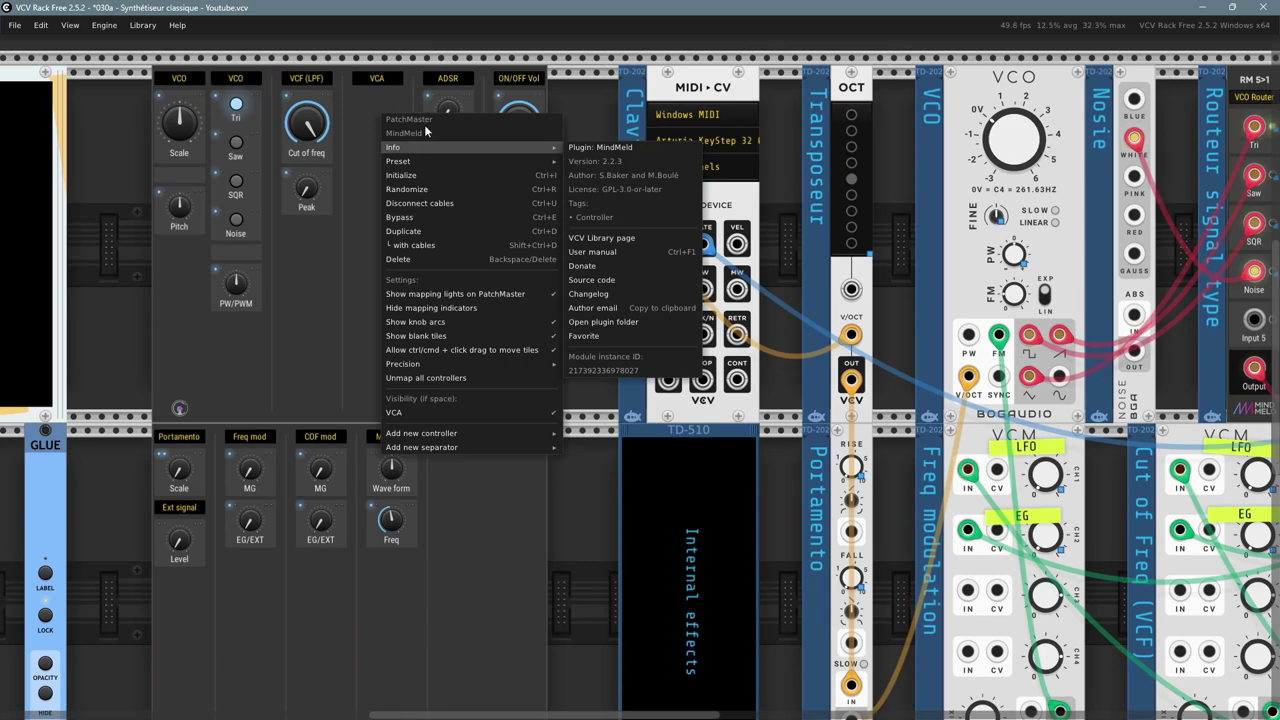
left_click(591, 554)
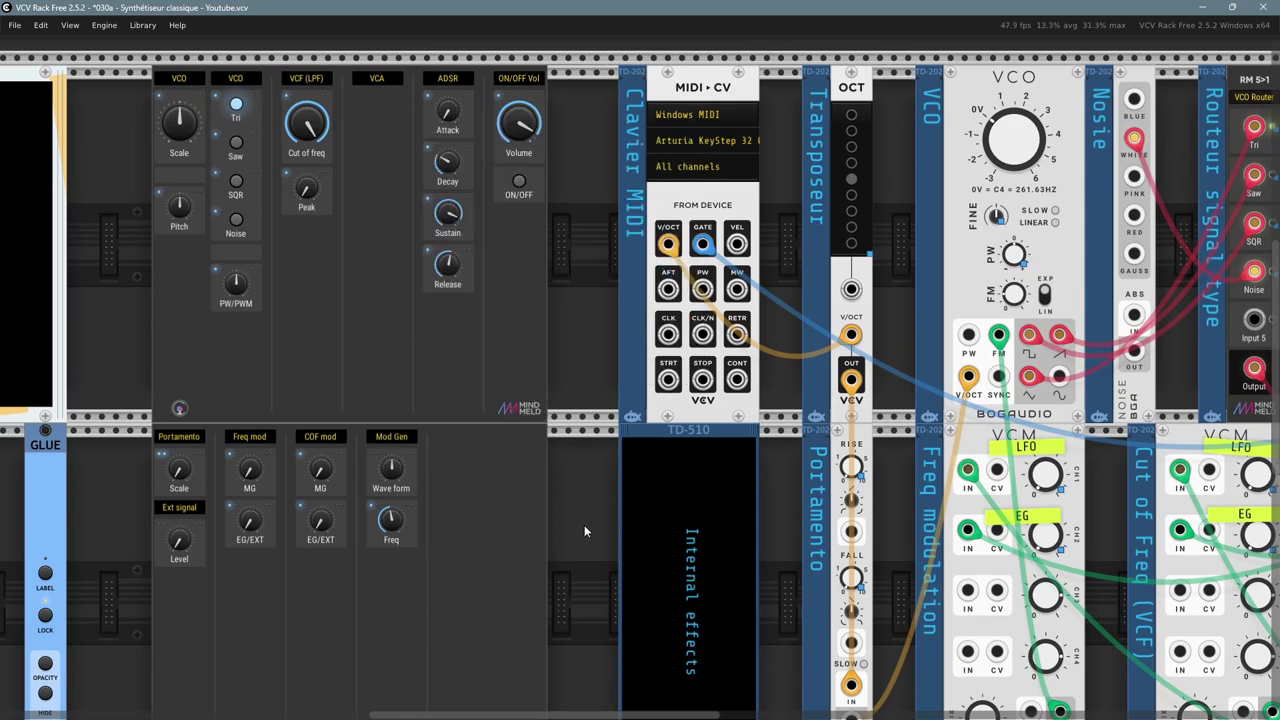
- Check which MIDI devices are available for the MIDI-CV module without changing the selection
scroll(595, 316, "up", 2)
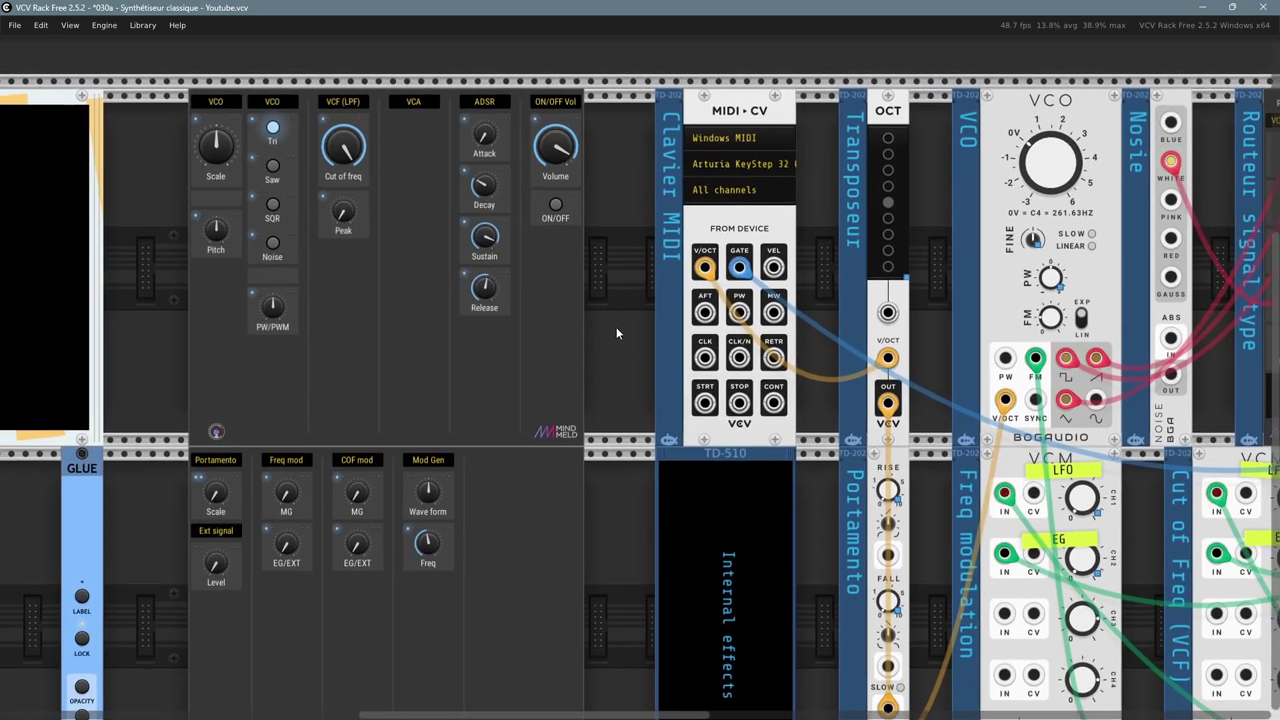
scroll(628, 340, "up", 2)
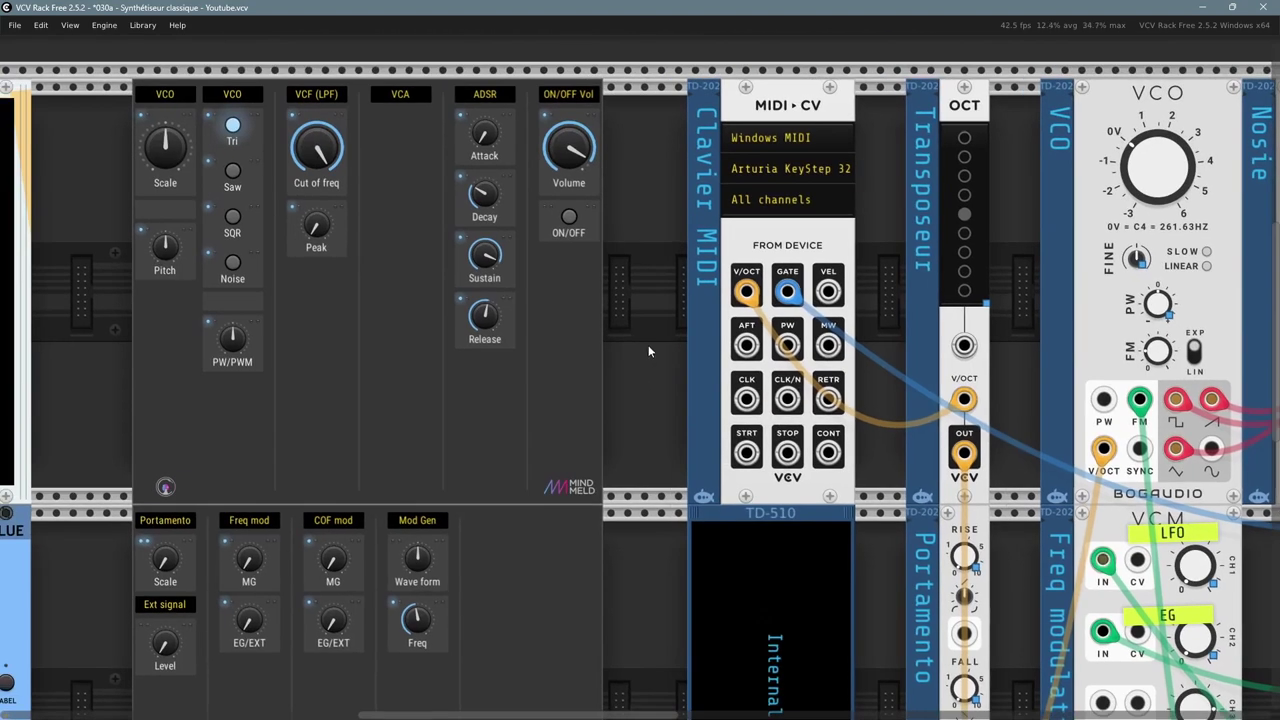
left_click_drag(648, 345, 626, 343)
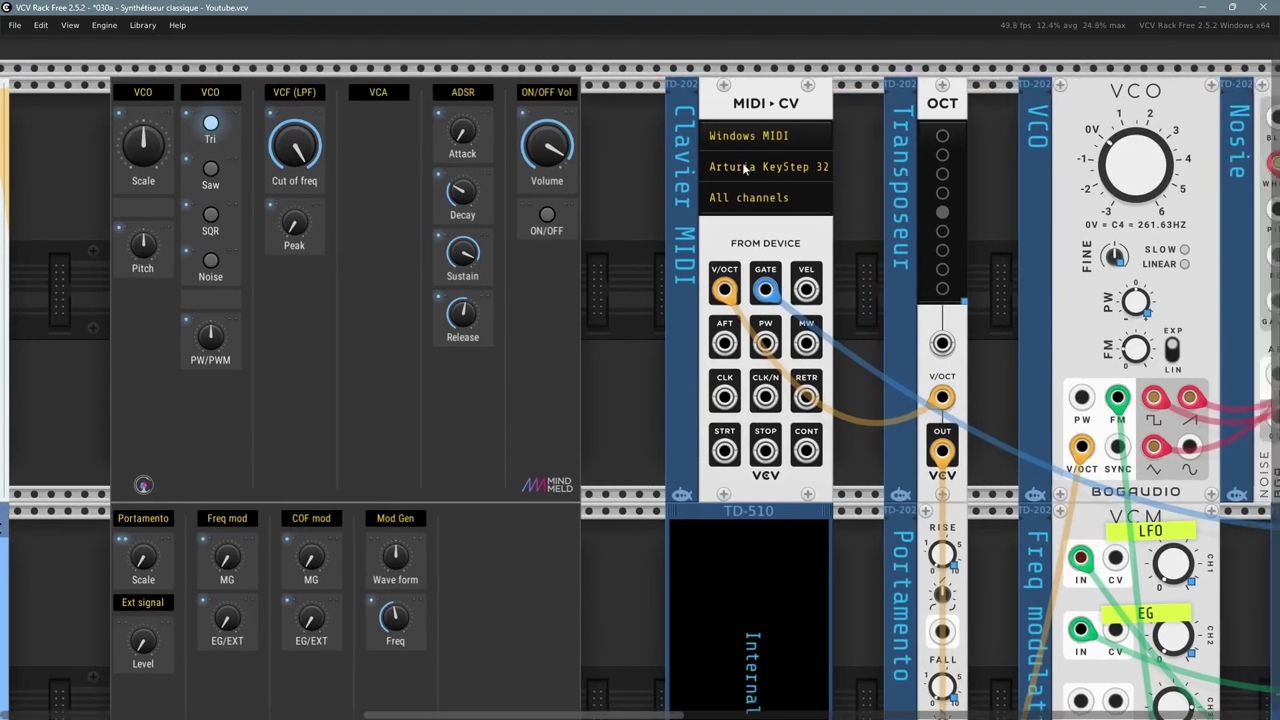
left_click(742, 168)
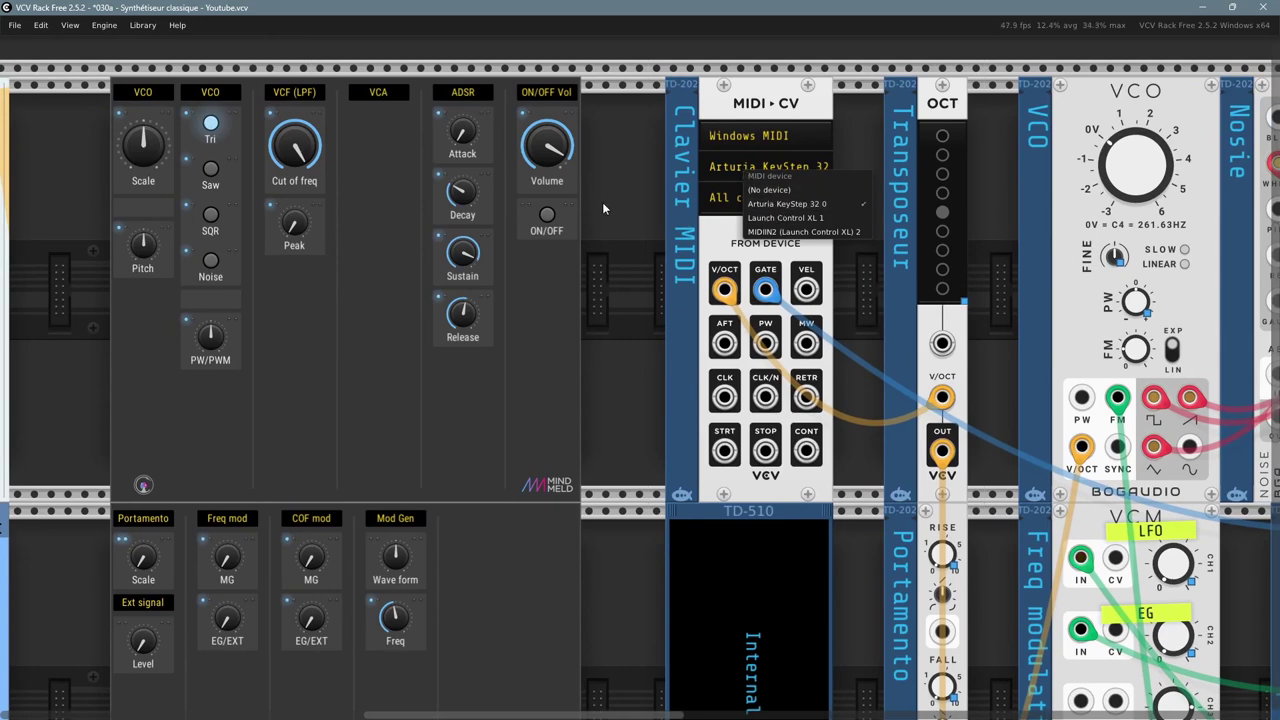
left_click(626, 213)
- Try the Computer keyboard/mouse driver on the MIDI-CV module, and restore Windows MIDI with the Arturia KeyStep 32 0 device
left_click(741, 142)
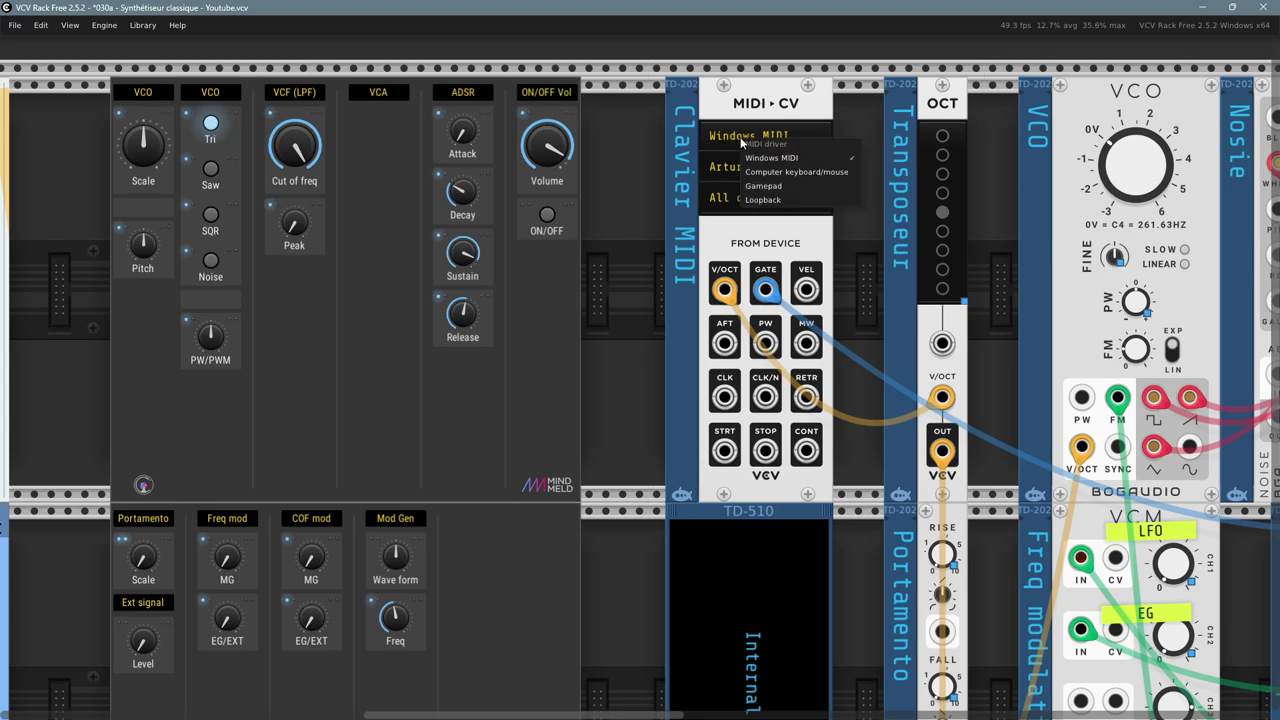
left_click(789, 171)
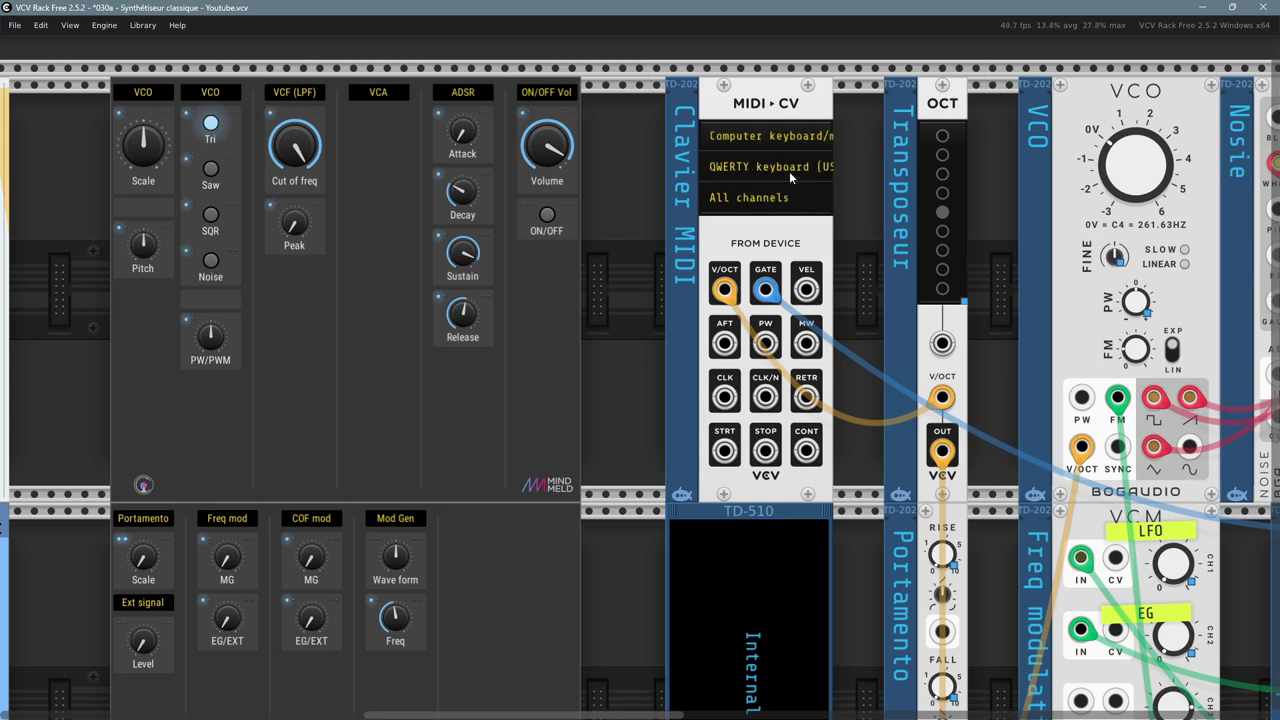
left_click(719, 146)
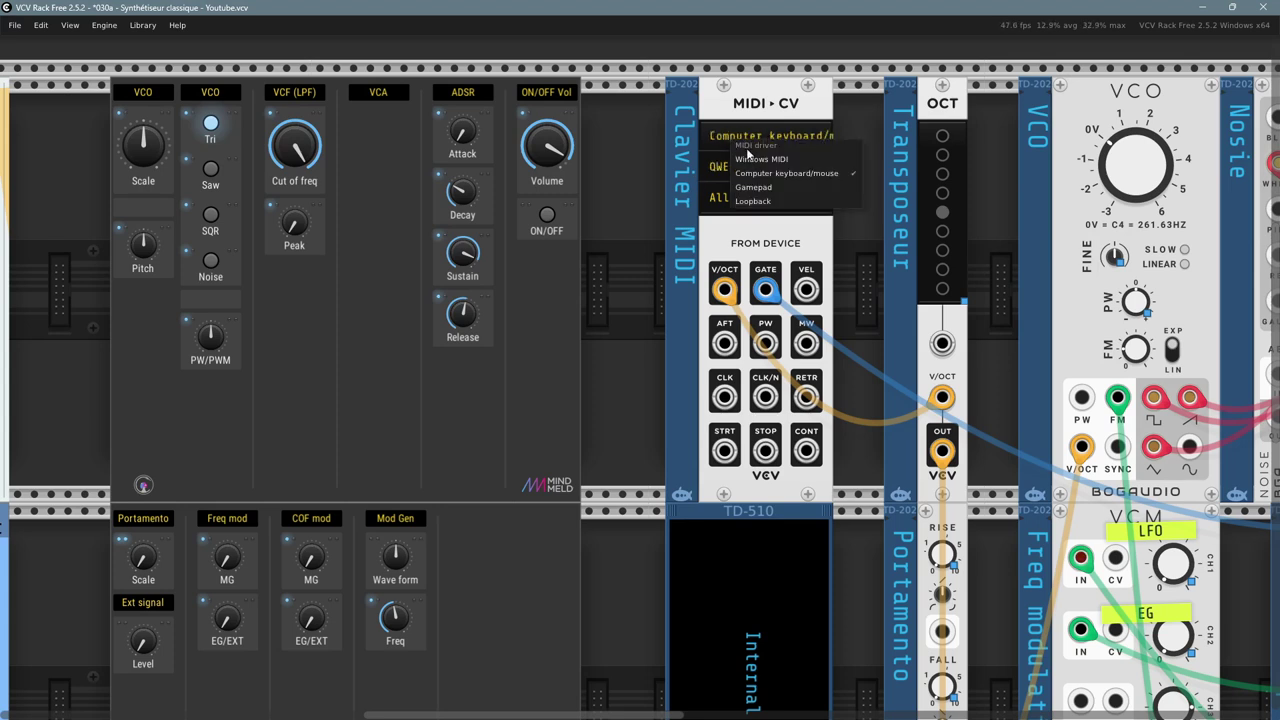
left_click(756, 159)
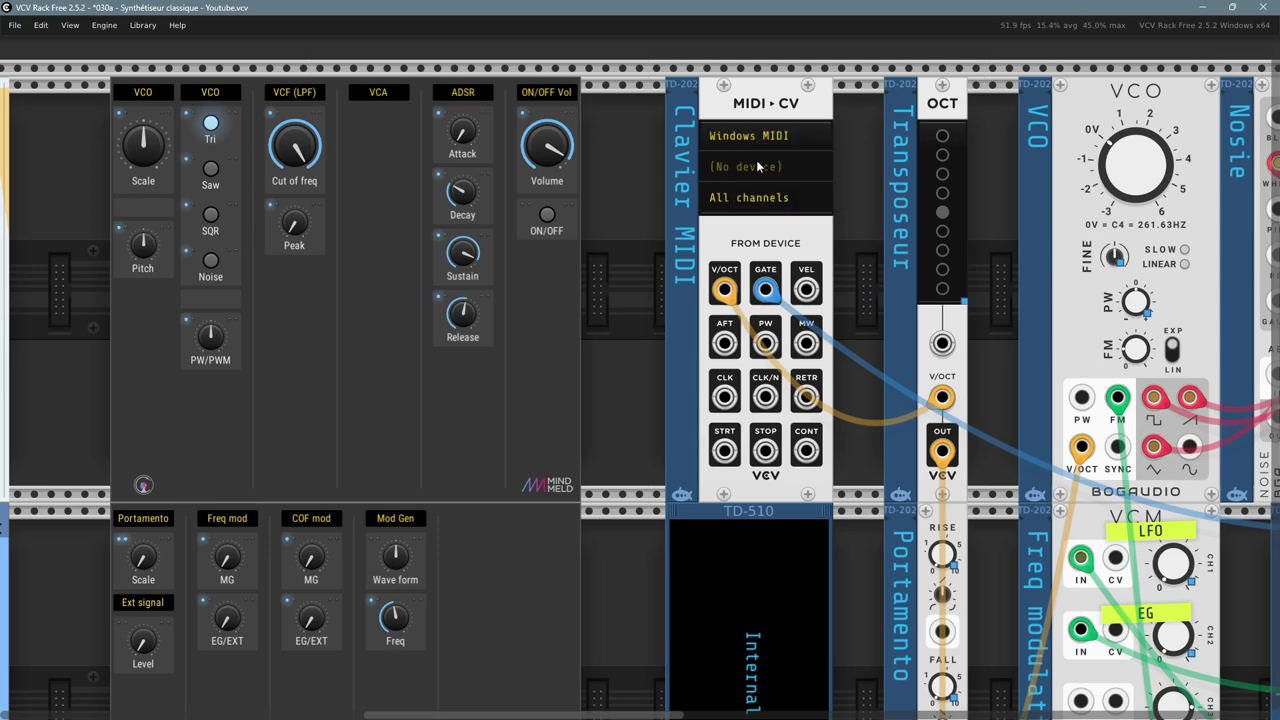
left_click(757, 168)
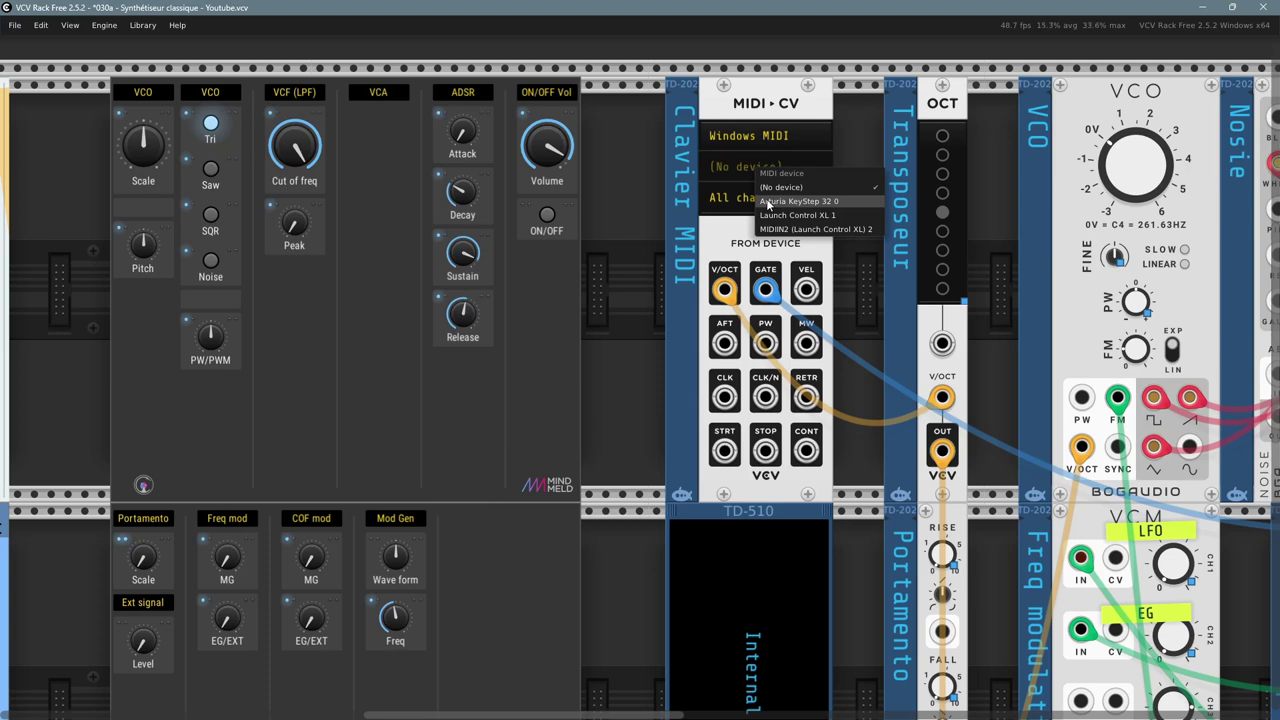
left_click(768, 202)
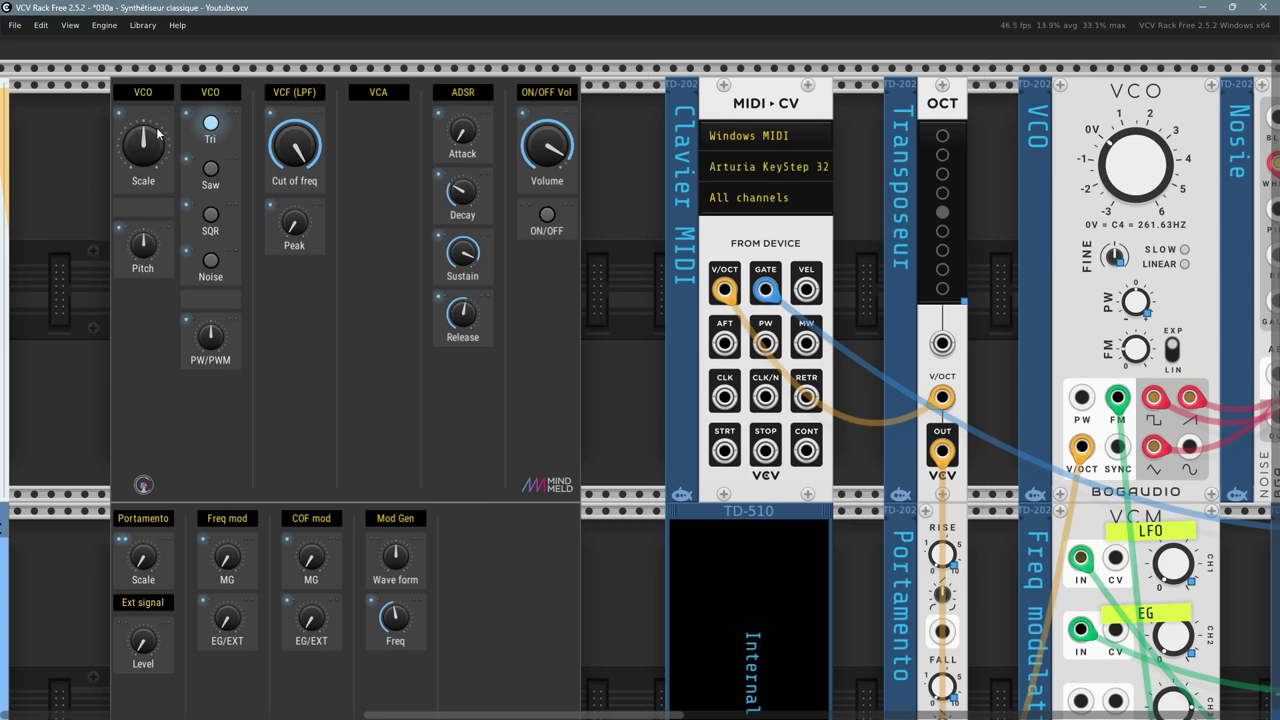
- Lower the VCO Scale control by one octave step and try out the Pitch control, leaving it centred
mouse_move(146, 150)
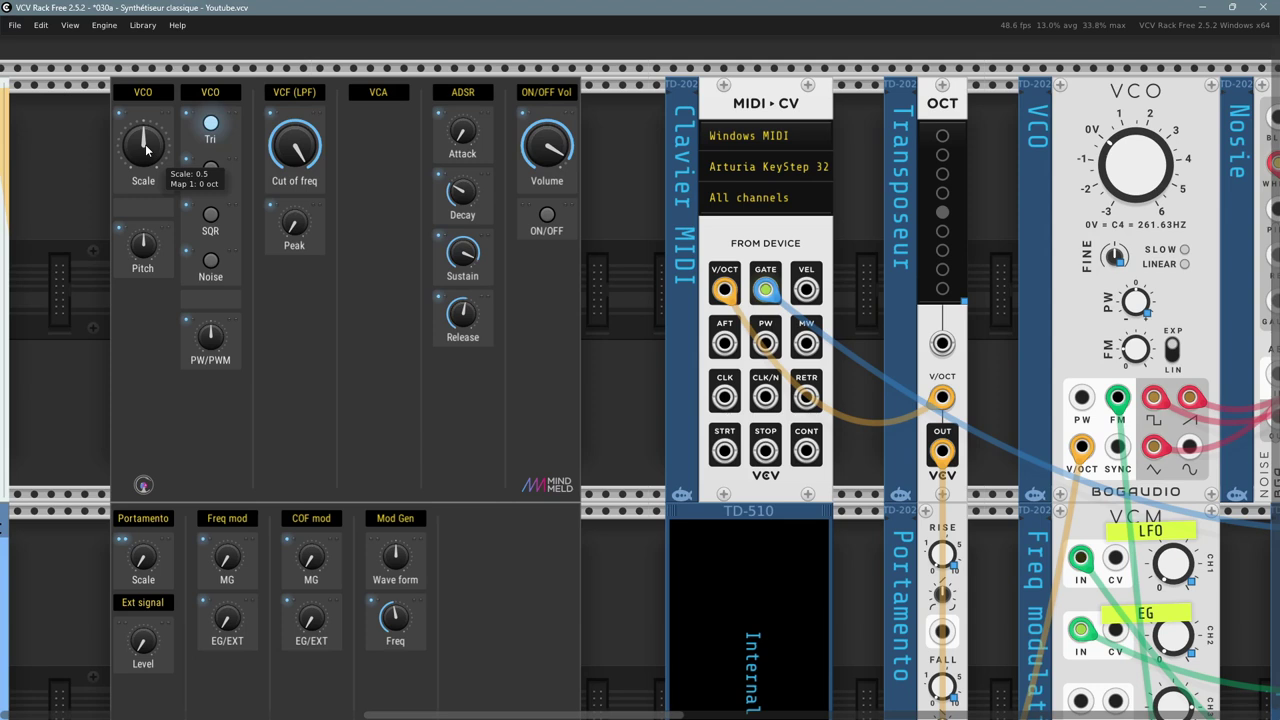
mouse_move(146, 150)
left_mouse_down()
mouse_move(146, 192)
mouse_move(146, 166)
left_mouse_up()
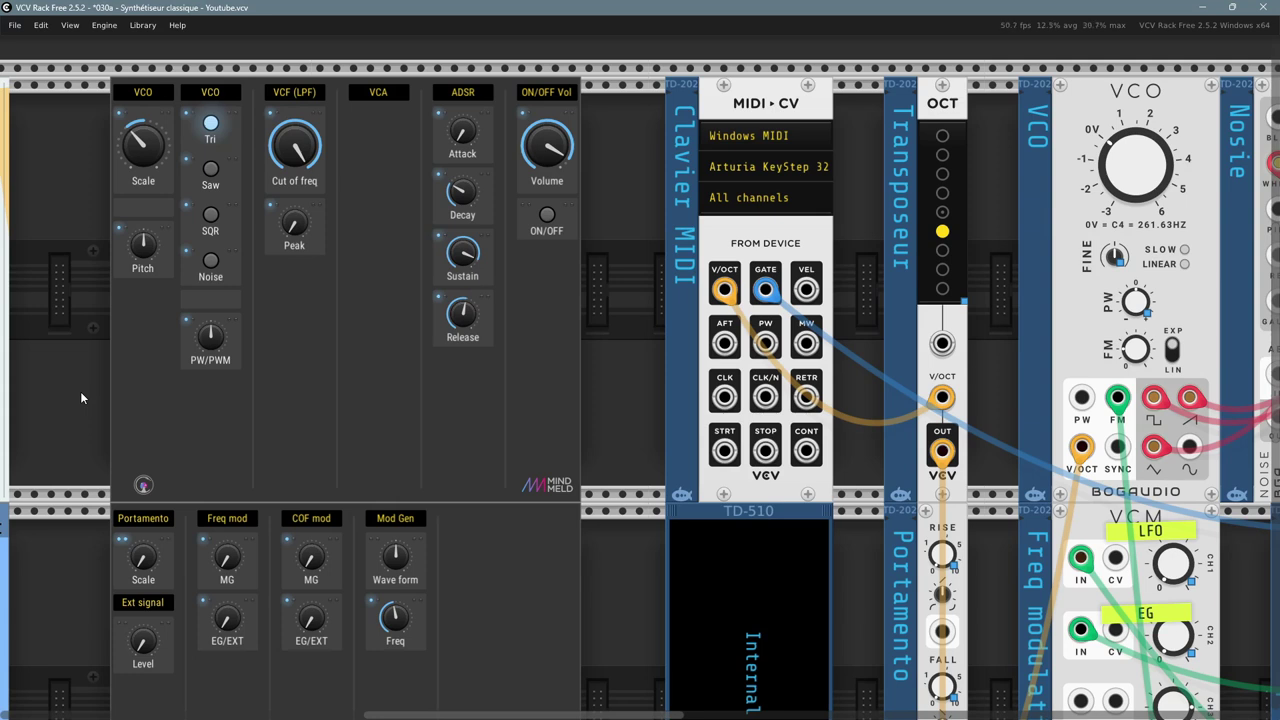
mouse_move(145, 250)
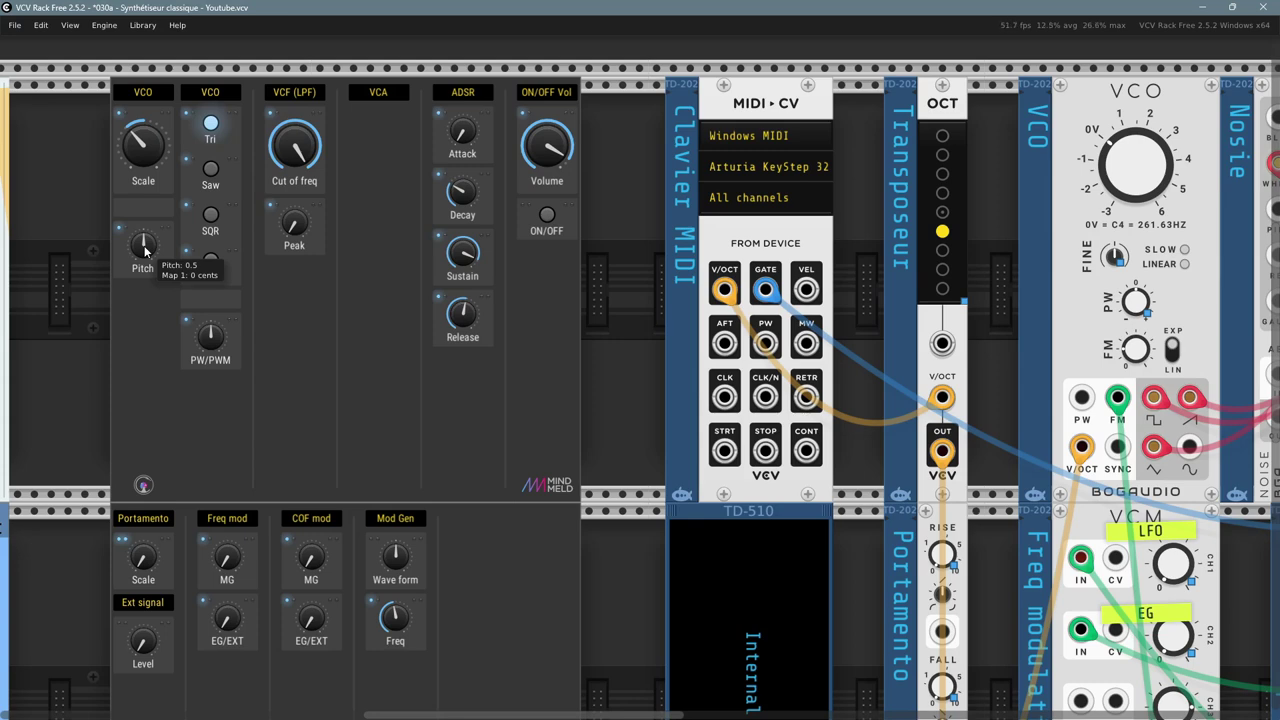
mouse_move(145, 250)
left_mouse_down()
mouse_move(145, 276)
mouse_move(136, 262)
left_mouse_up()
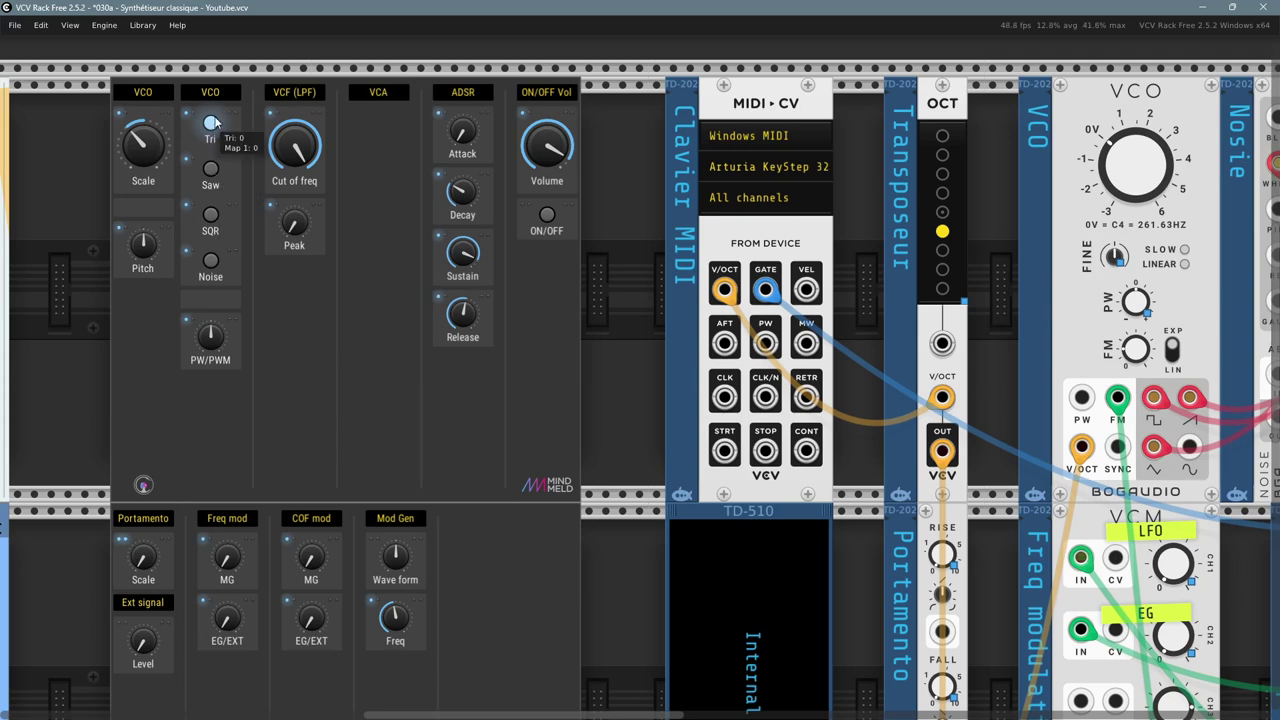
- Audition the VCO signal types Saw, SQR and Noise in turn, leaving Noise selected
left_click(210, 168)
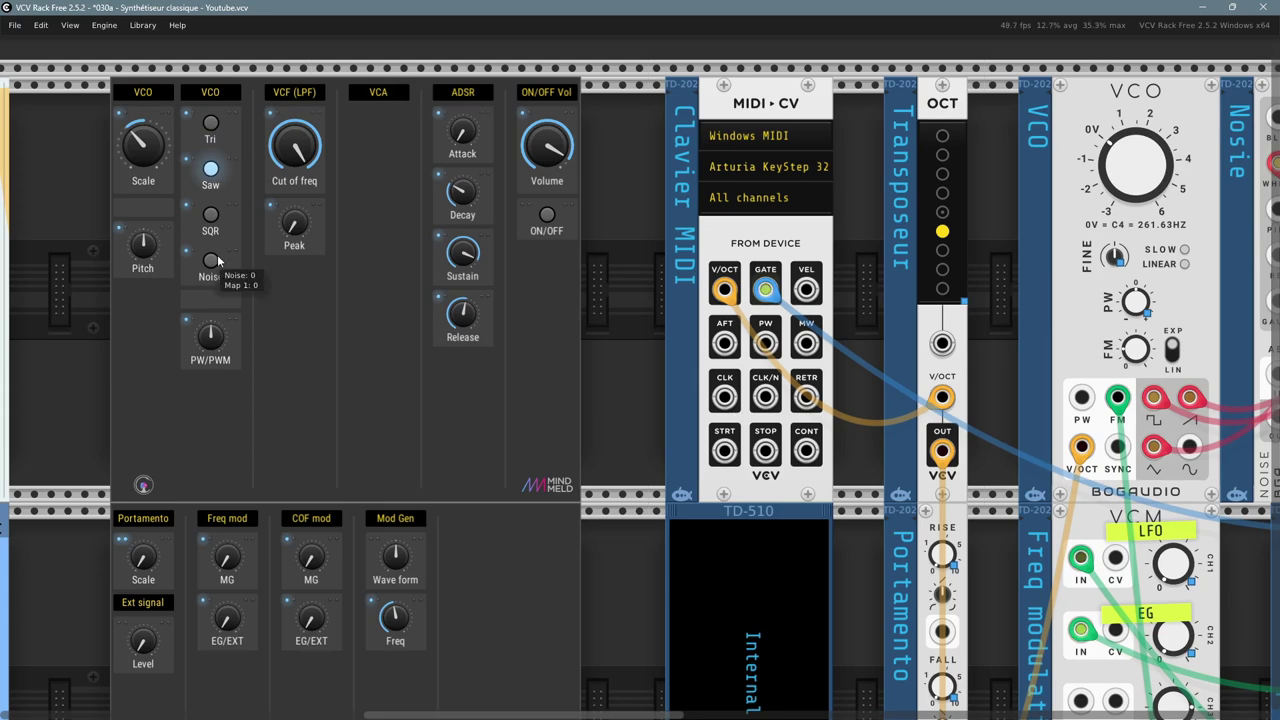
left_click(210, 214)
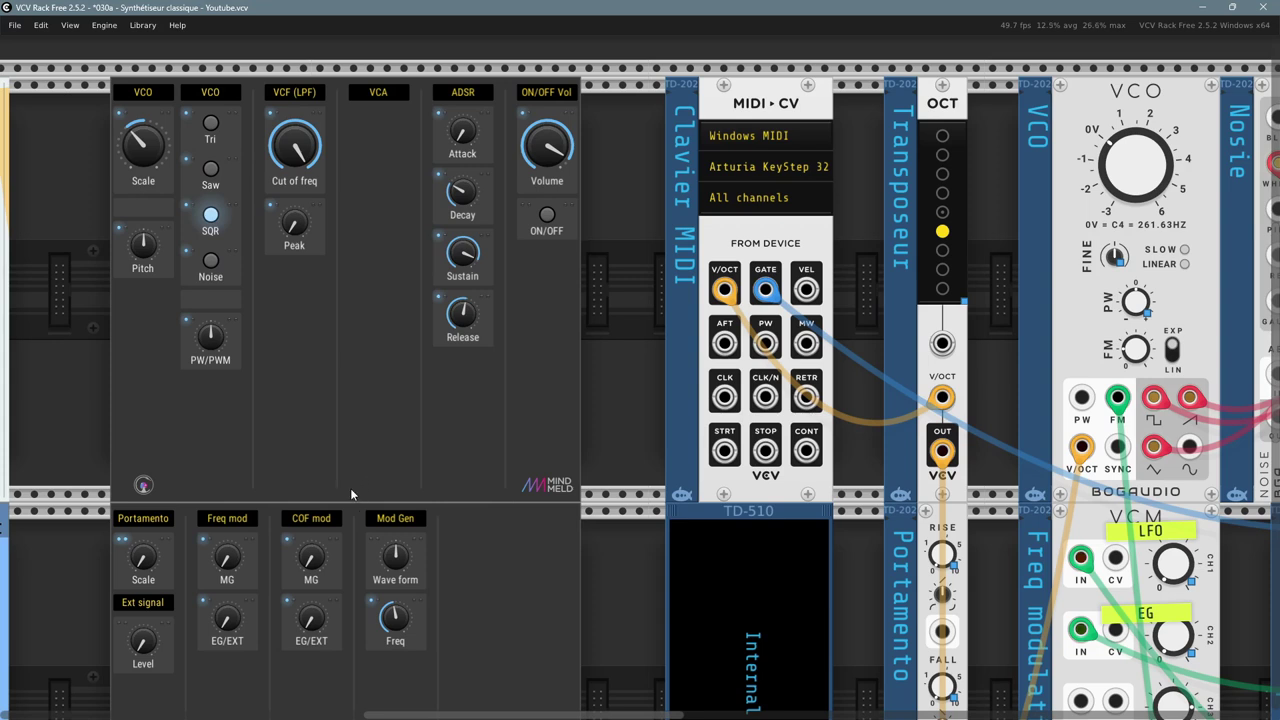
left_click(210, 260)
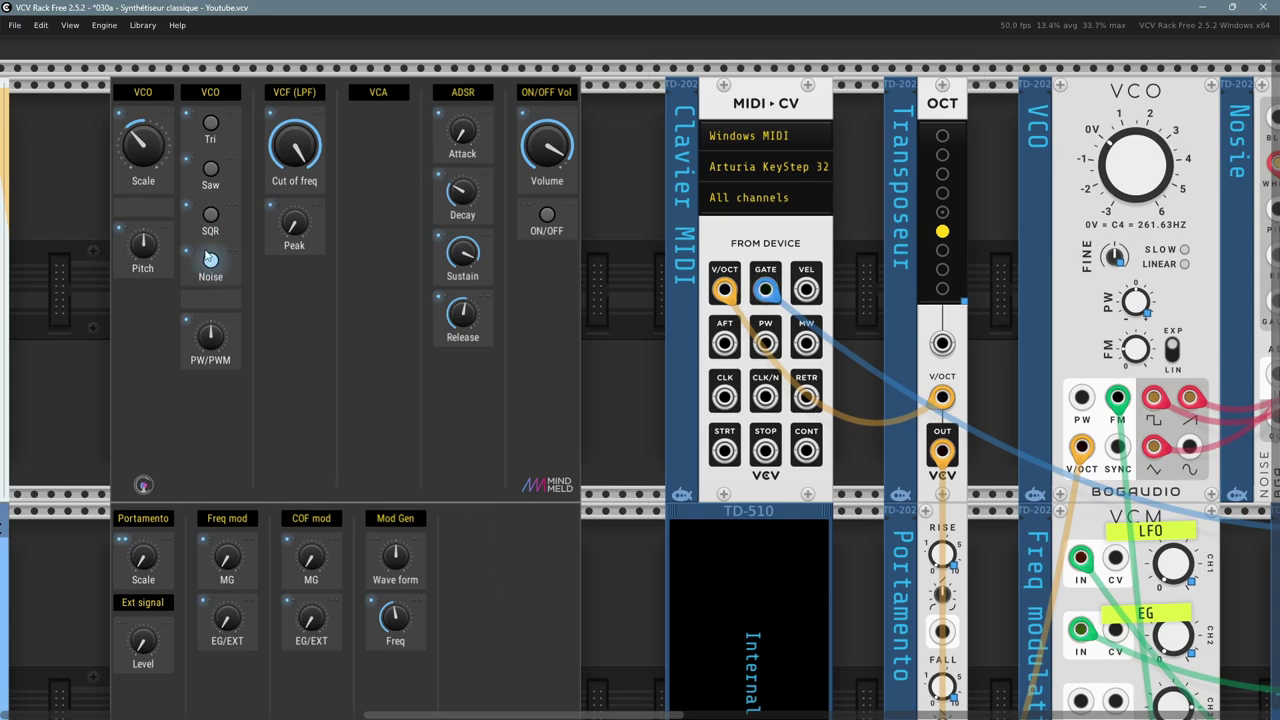
- Select the SQR signal on the VCO and try out the PW/PWM control, leaving it centred at 0.5
left_click(210, 214)
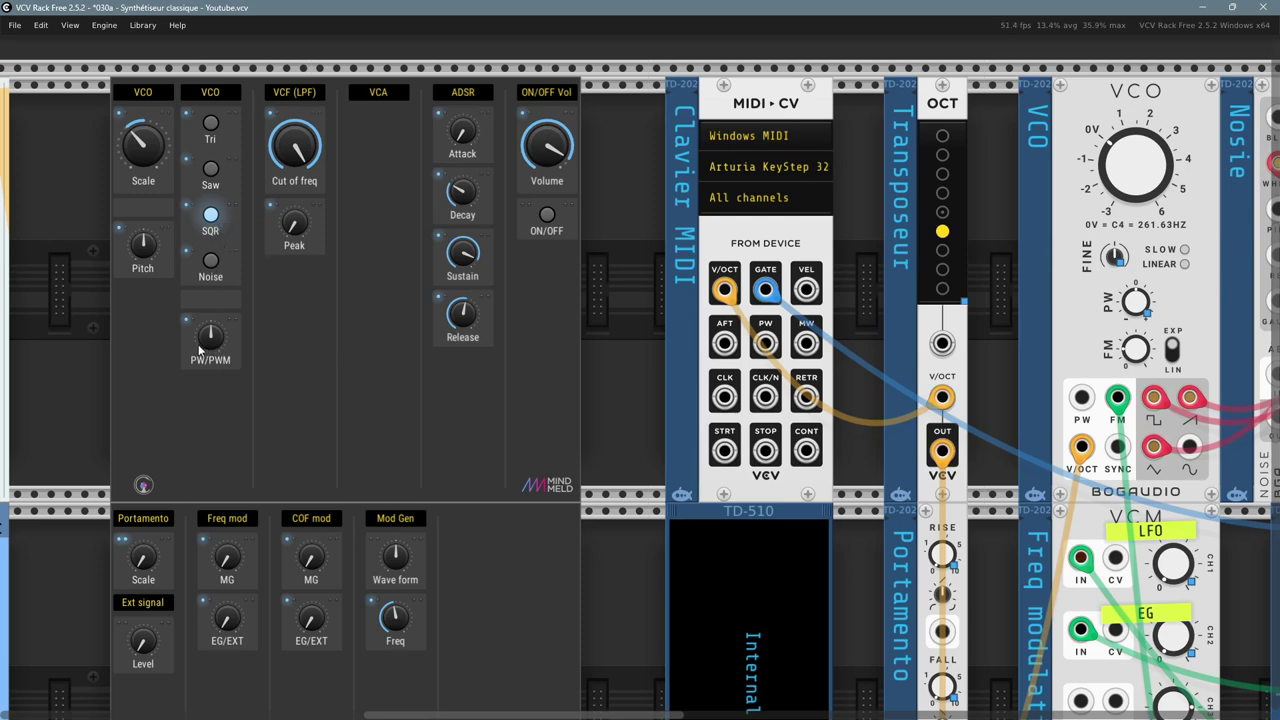
mouse_move(210, 343)
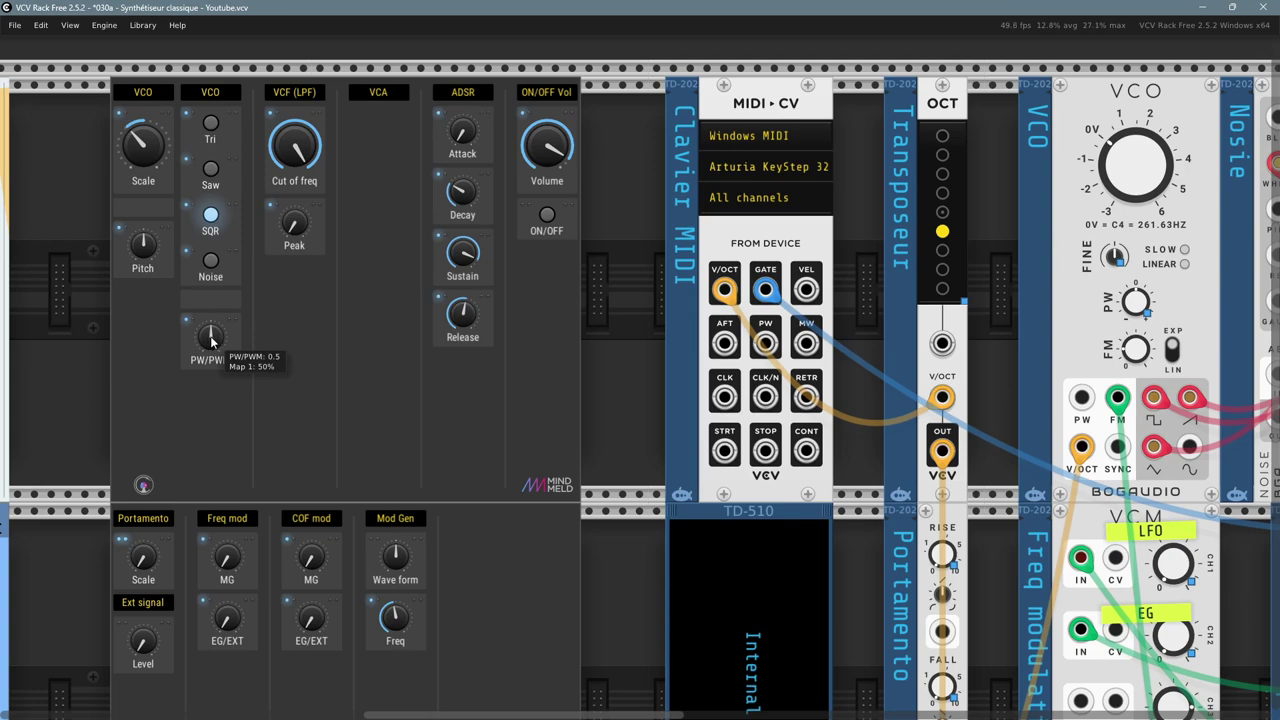
left_click_drag(211, 342, 213, 316)
mouse_move(213, 342)
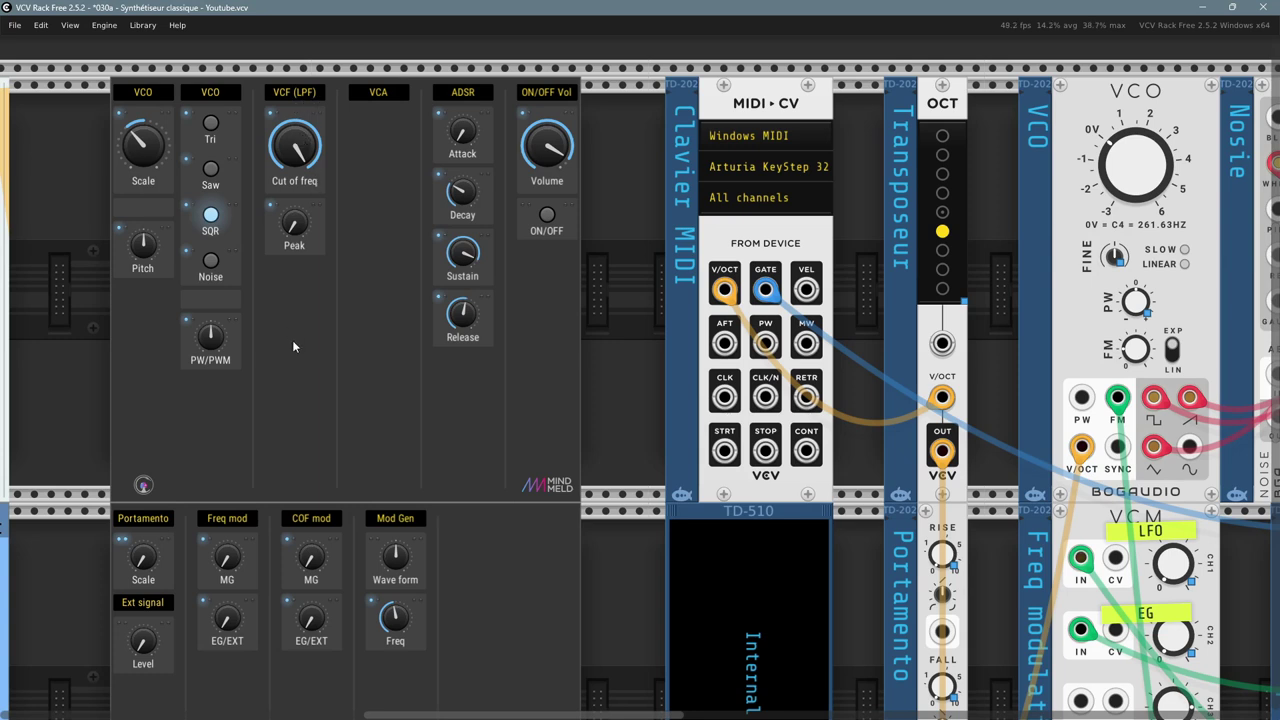
- Sweep the low-pass filter's Cut of freq and Peak controls, leaving the cutoff fairly low and the Peak fairly high
mouse_move(292, 163)
mouse_move(293, 160)
left_mouse_down()
mouse_move(293, 270)
mouse_move(293, 230)
mouse_move(293, 270)
mouse_move(293, 250)
mouse_move(313, 241)
mouse_move(313, 260)
mouse_move(294, 164)
left_mouse_up()
left_click_drag(294, 222, 294, 204)
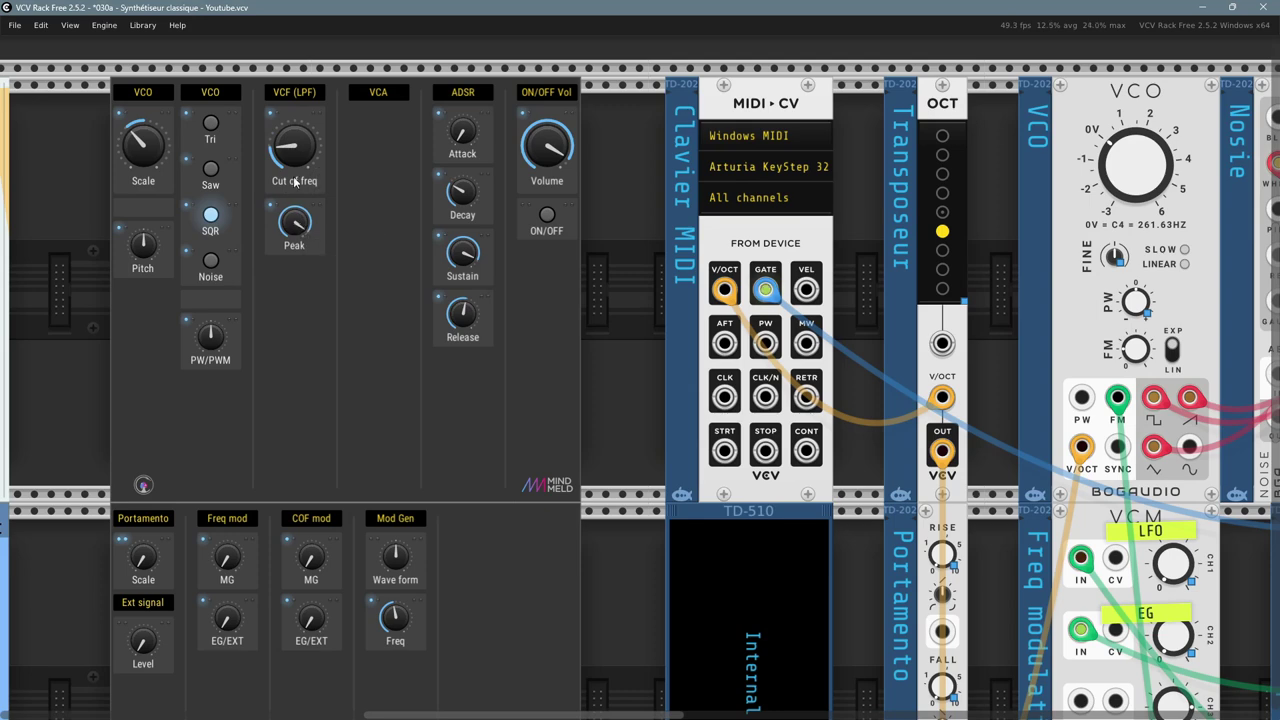
mouse_move(294, 145)
left_mouse_down()
mouse_move(294, 122)
mouse_move(294, 146)
mouse_move(294, 134)
left_mouse_up()
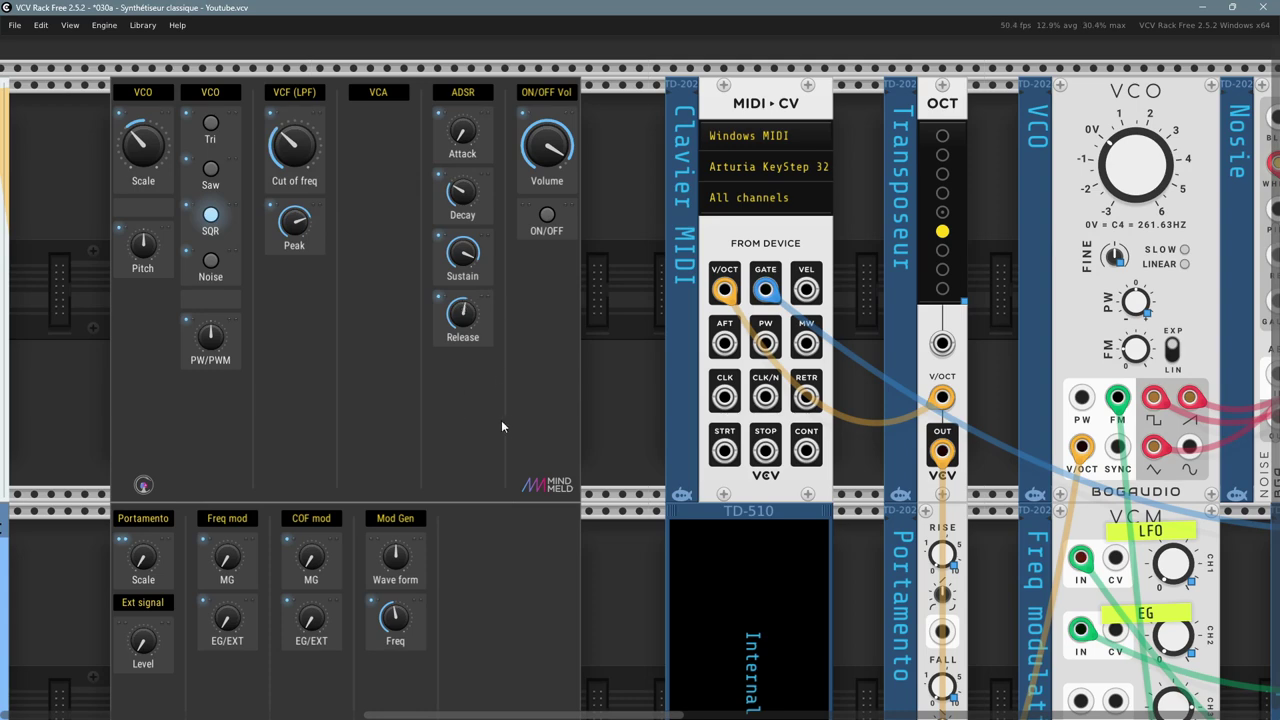
- Raise the ADSR Attack slightly and switch the sound output on with the Volume at about 0.89
left_click_drag(465, 138, 465, 63)
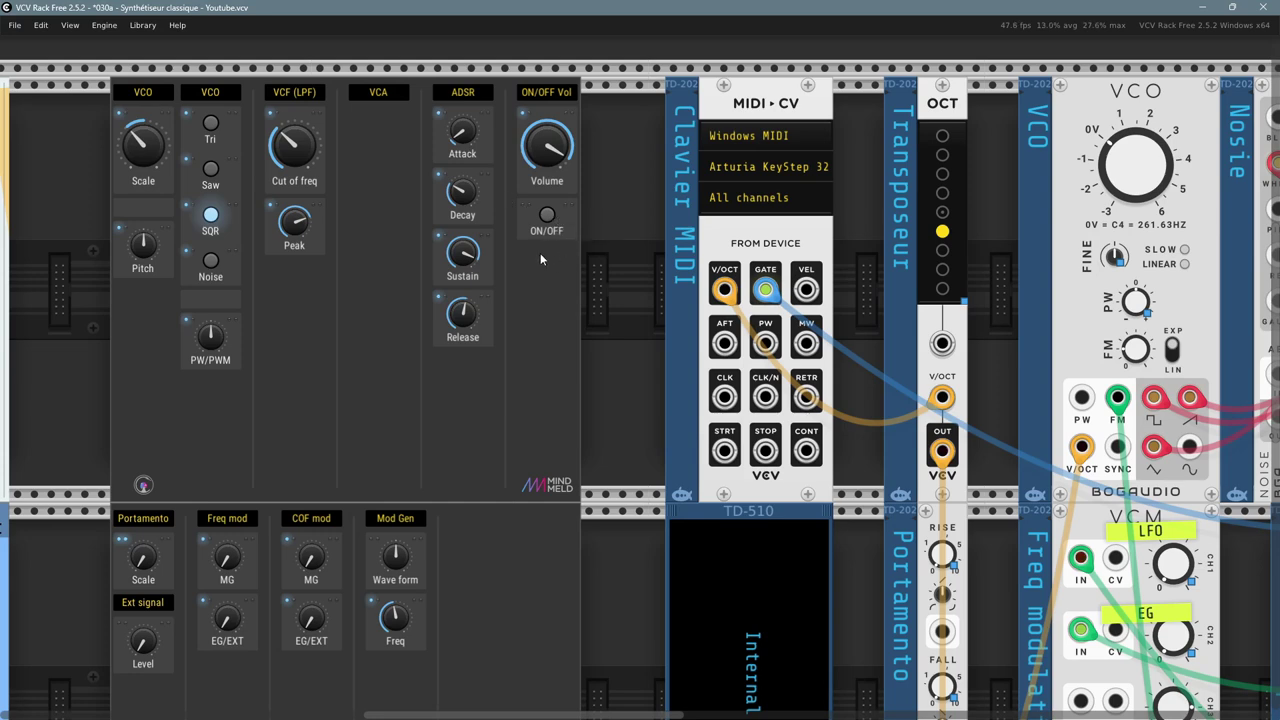
left_click(547, 216)
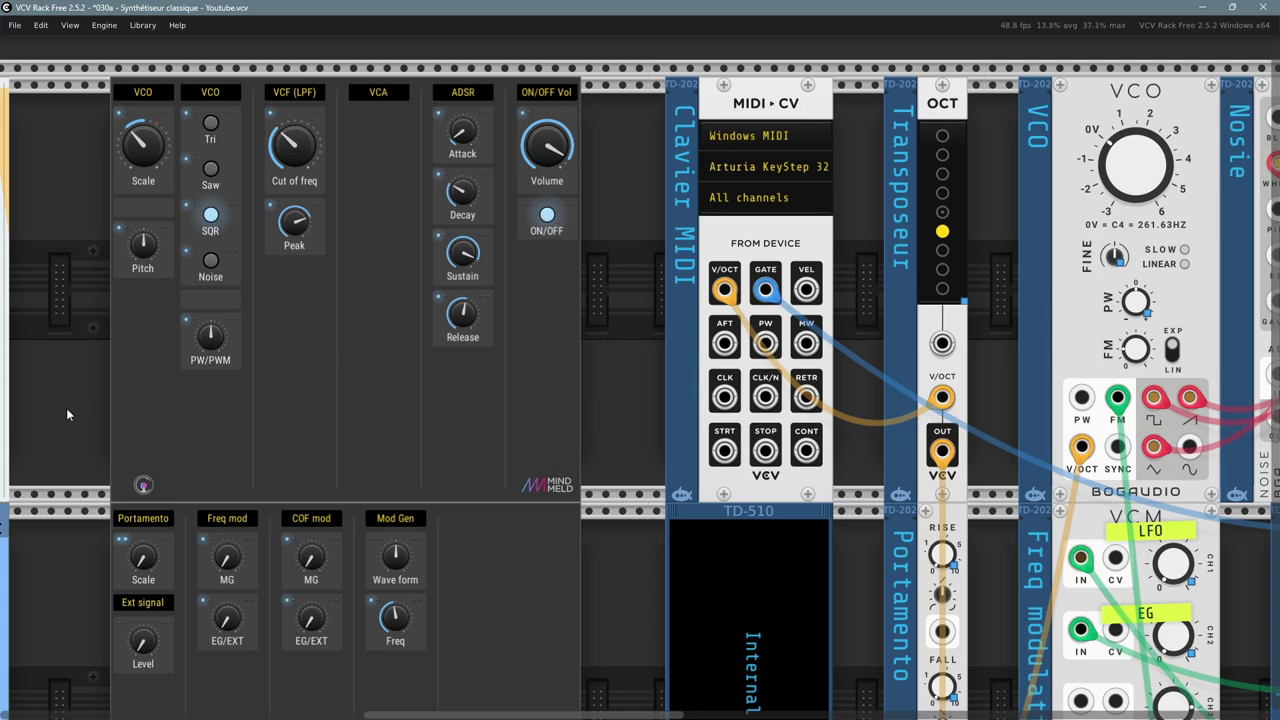
mouse_move(543, 149)
left_mouse_down()
mouse_move(543, 450)
mouse_move(543, 170)
left_mouse_up()
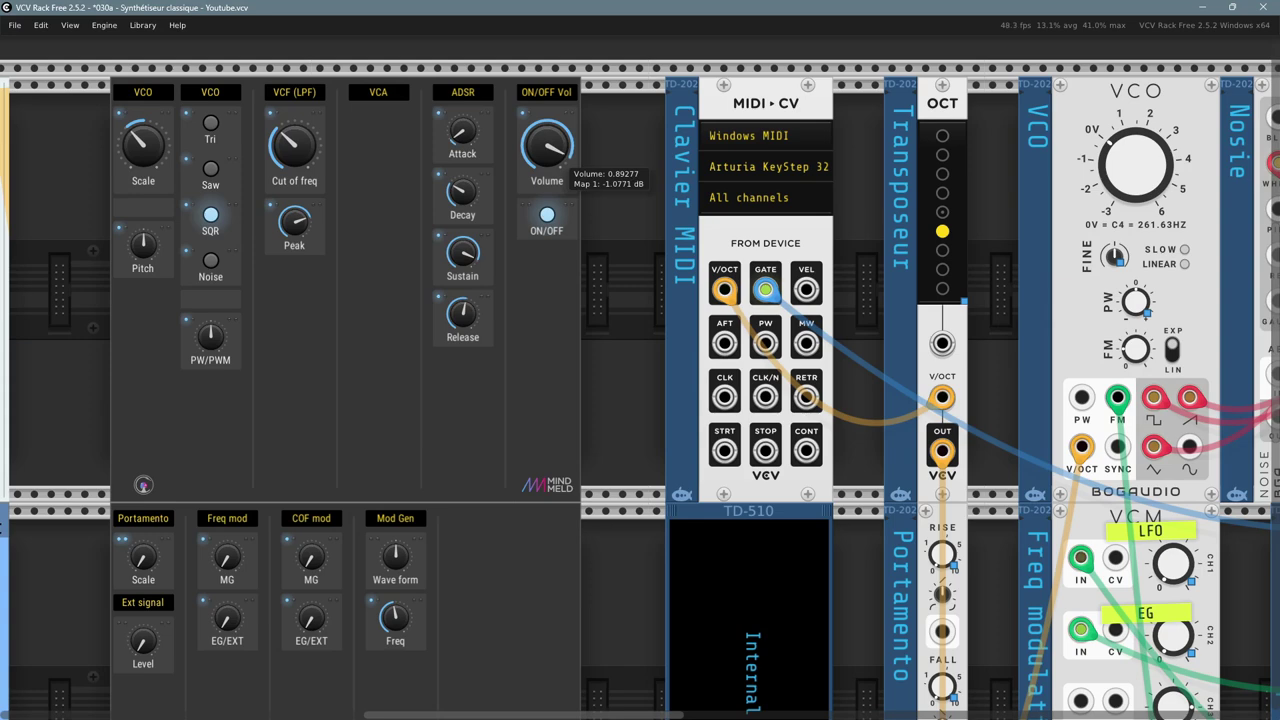
- Raise the Portamento Scale to roughly a third and set the VCO Scale back to 0 octaves
scroll(100, 376, "down", 5)
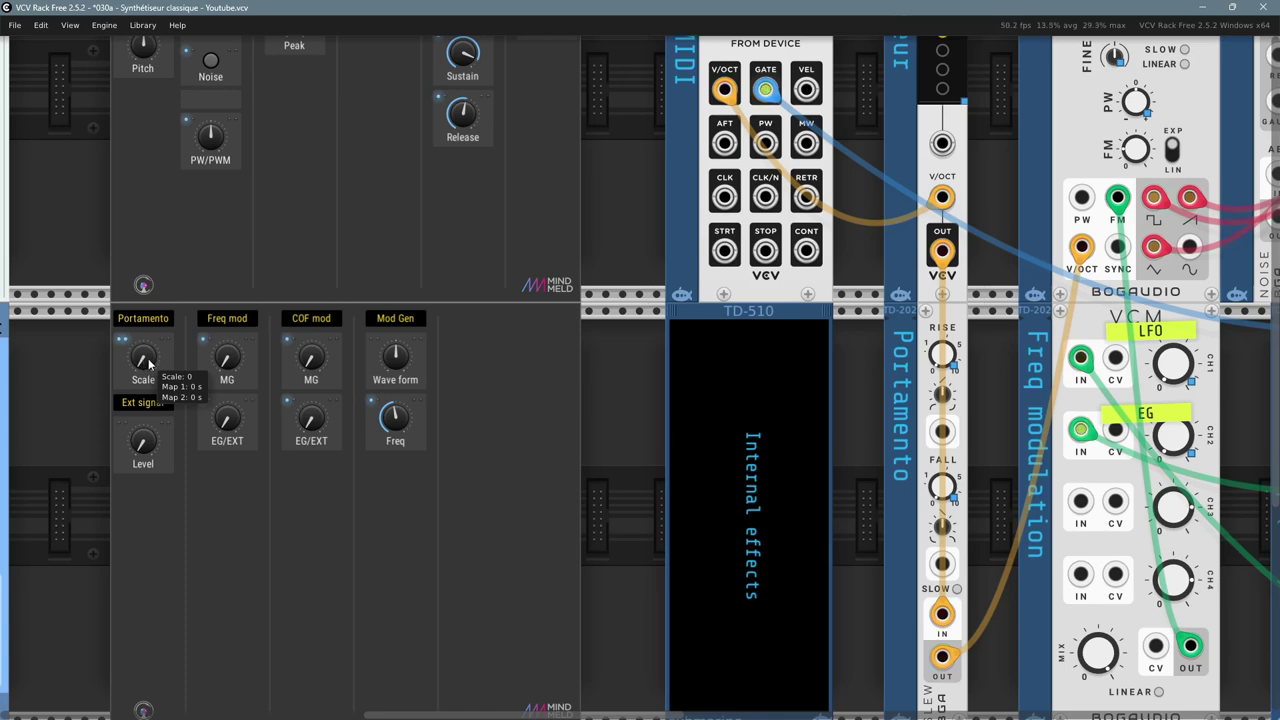
mouse_move(148, 364)
left_mouse_down()
mouse_move(148, 299)
mouse_move(143, 364)
left_mouse_up()
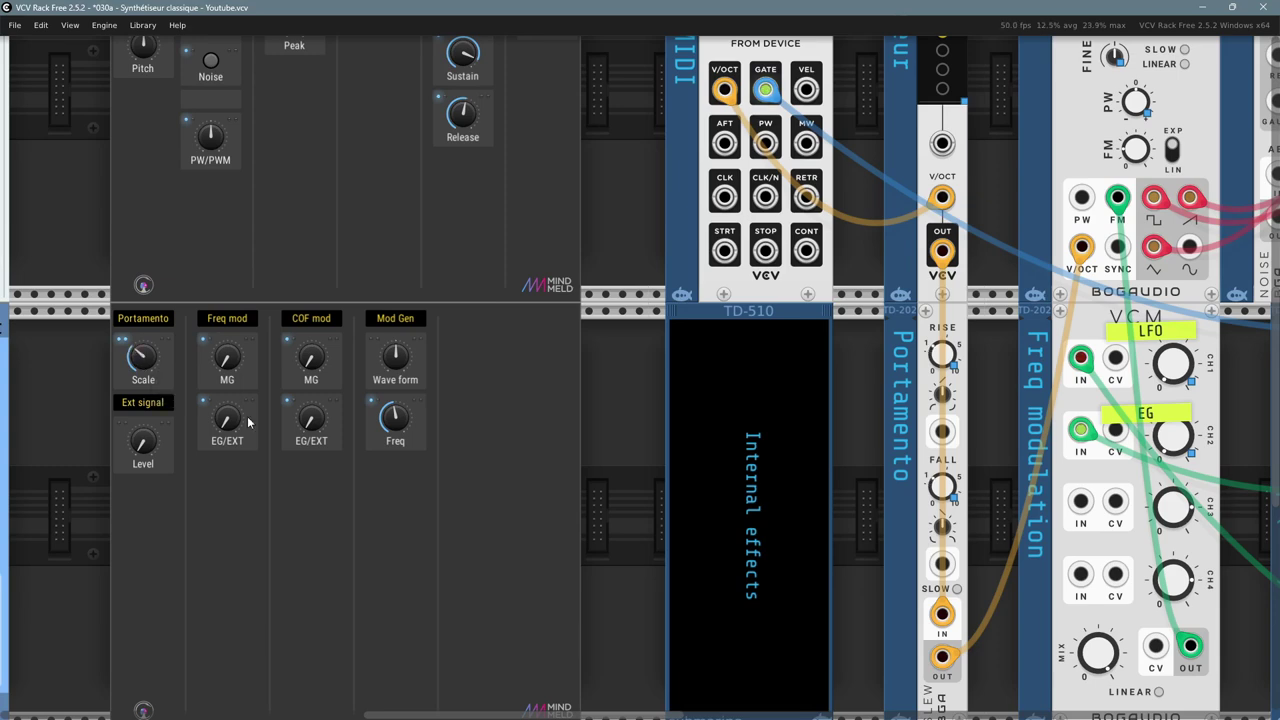
scroll(223, 400, "up", 3)
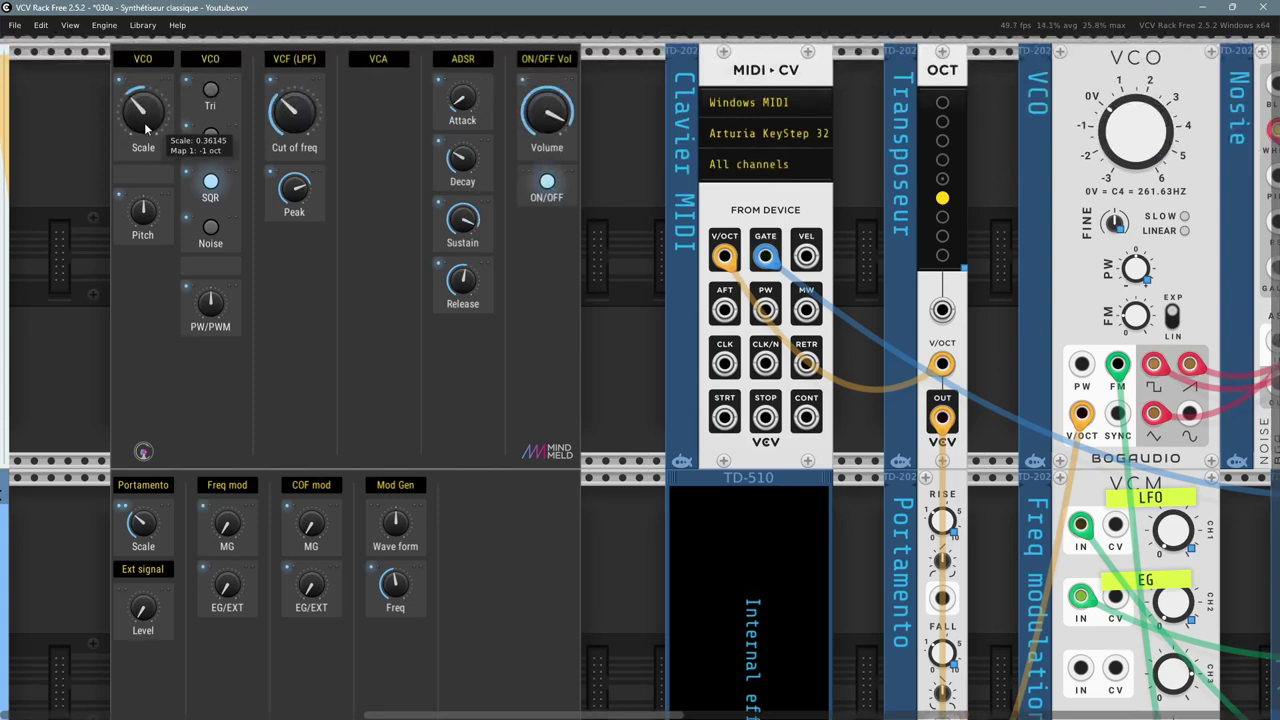
left_click_drag(146, 128, 146, 104)
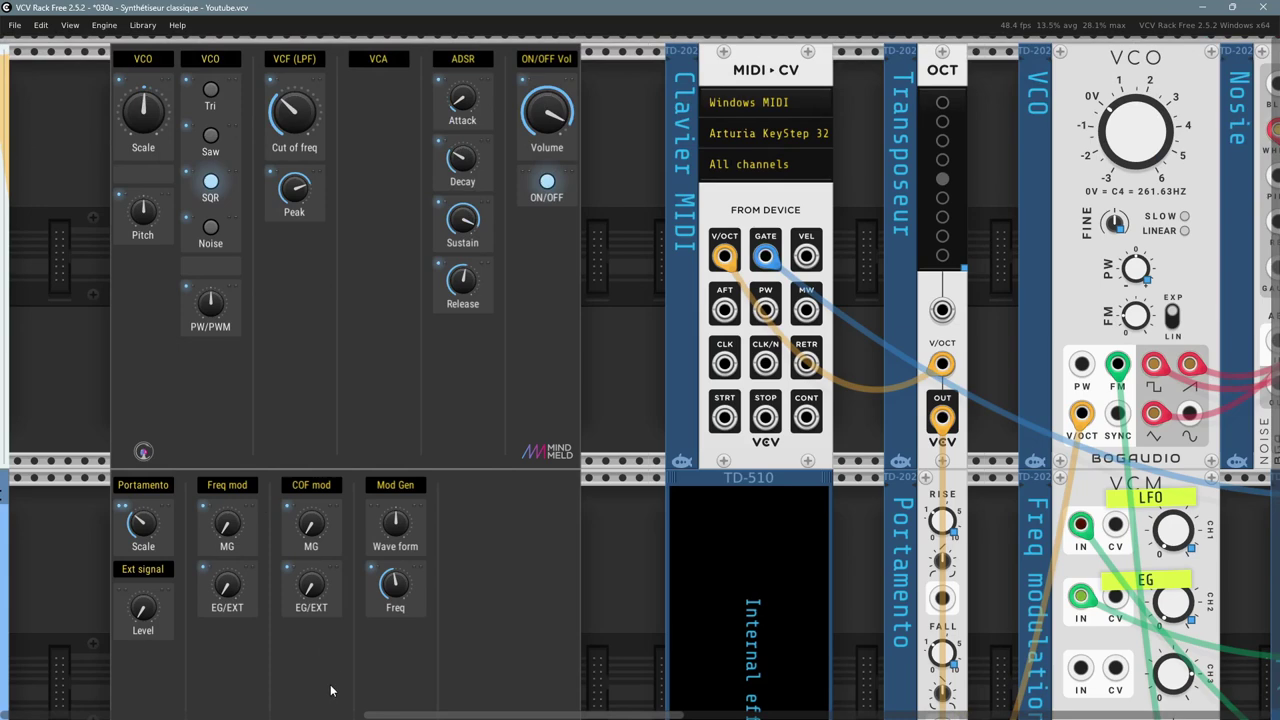
- Try out Mod Gen Freq and the Freq mod MG amount together, leaving both at about half
scroll(221, 645, "down", 1)
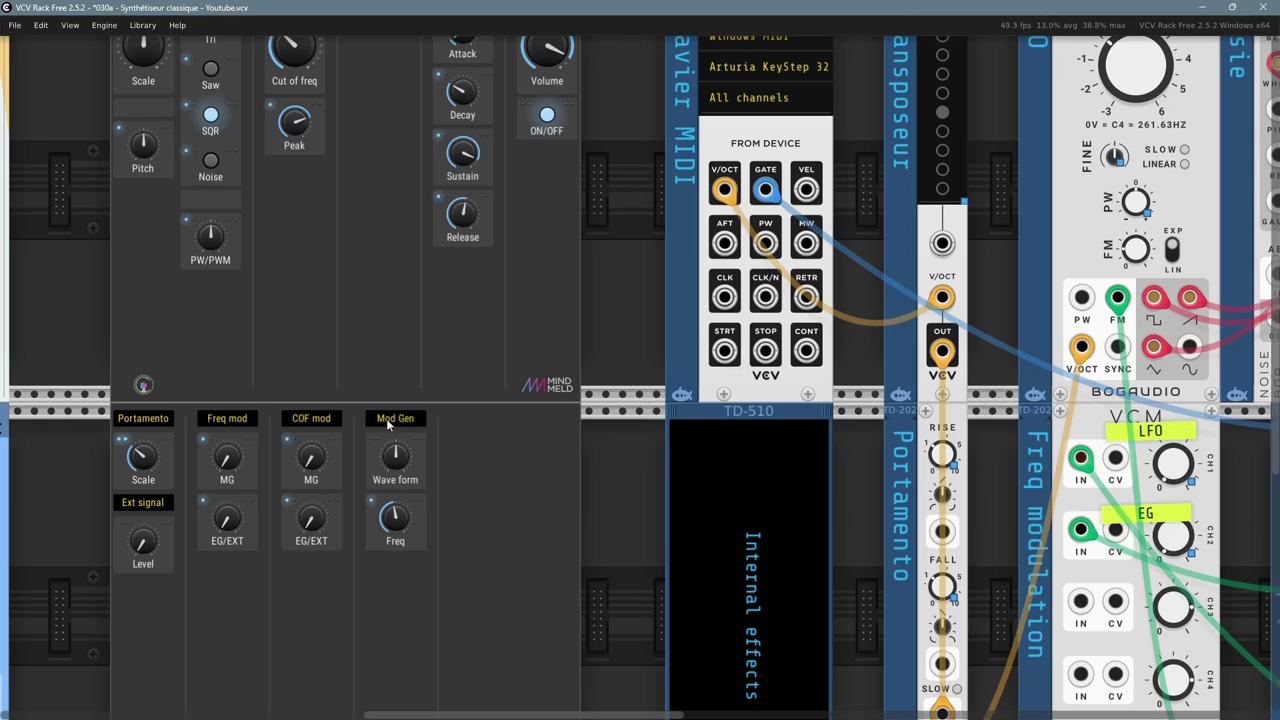
mouse_move(396, 530)
left_click_drag(398, 522, 409, 621)
mouse_move(227, 447)
left_mouse_down()
mouse_move(227, 467)
mouse_move(227, 455)
left_mouse_up()
left_click_drag(395, 516, 395, 514)
left_click_drag(227, 457, 227, 438)
mouse_move(229, 470)
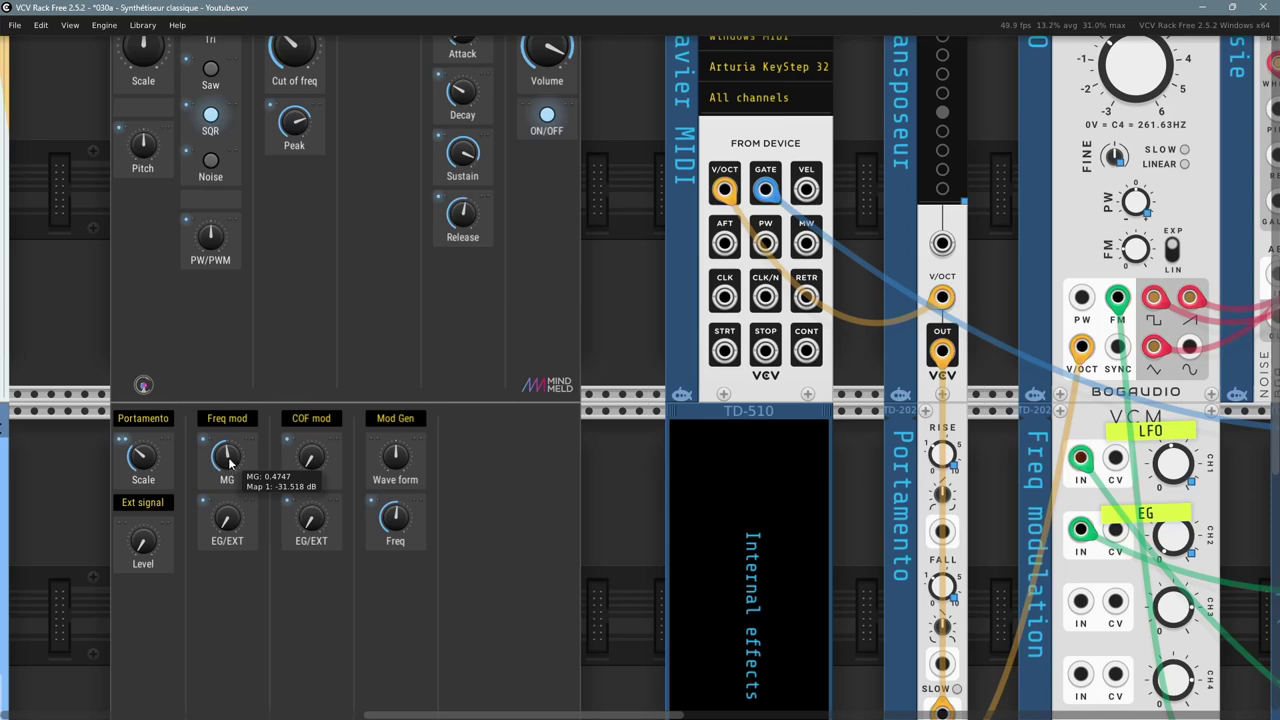
left_click_drag(229, 470, 229, 463)
- Select the Tri signal, set the filter Peak to about 0.51 with a higher cutoff, and raise the VCO Scale to +2 octaves
scroll(328, 424, "up", 2)
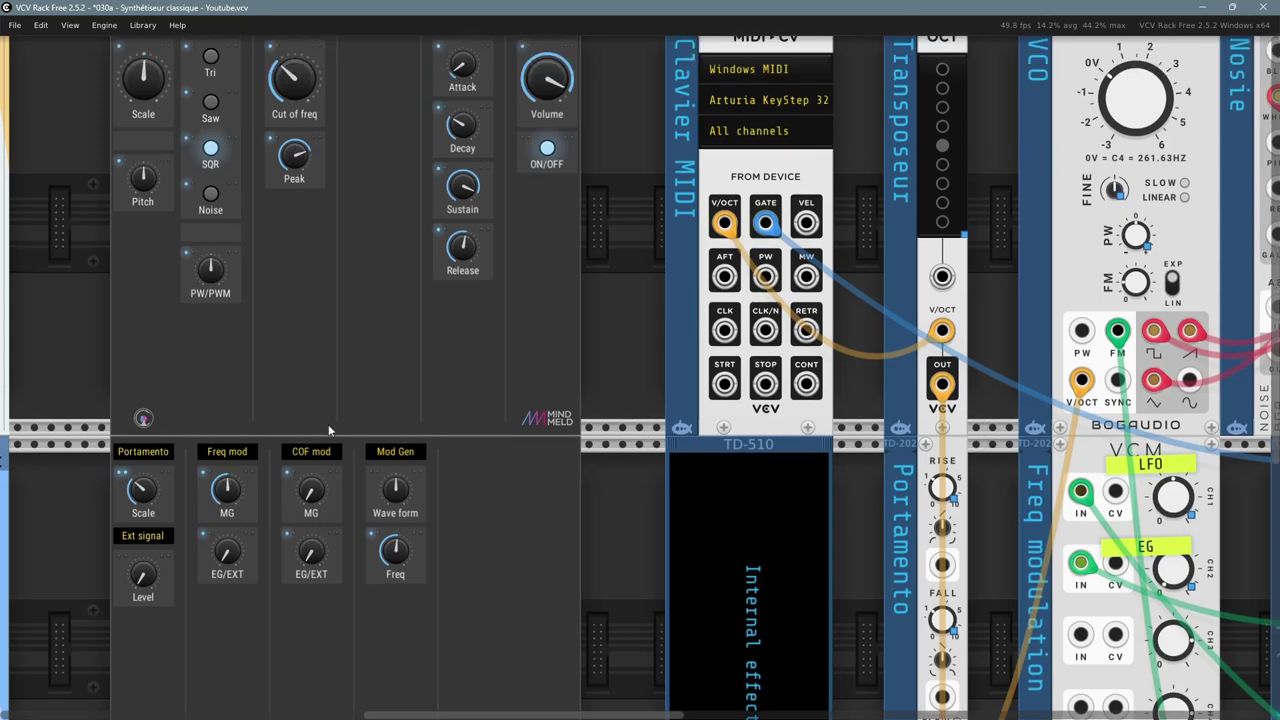
left_click(207, 128)
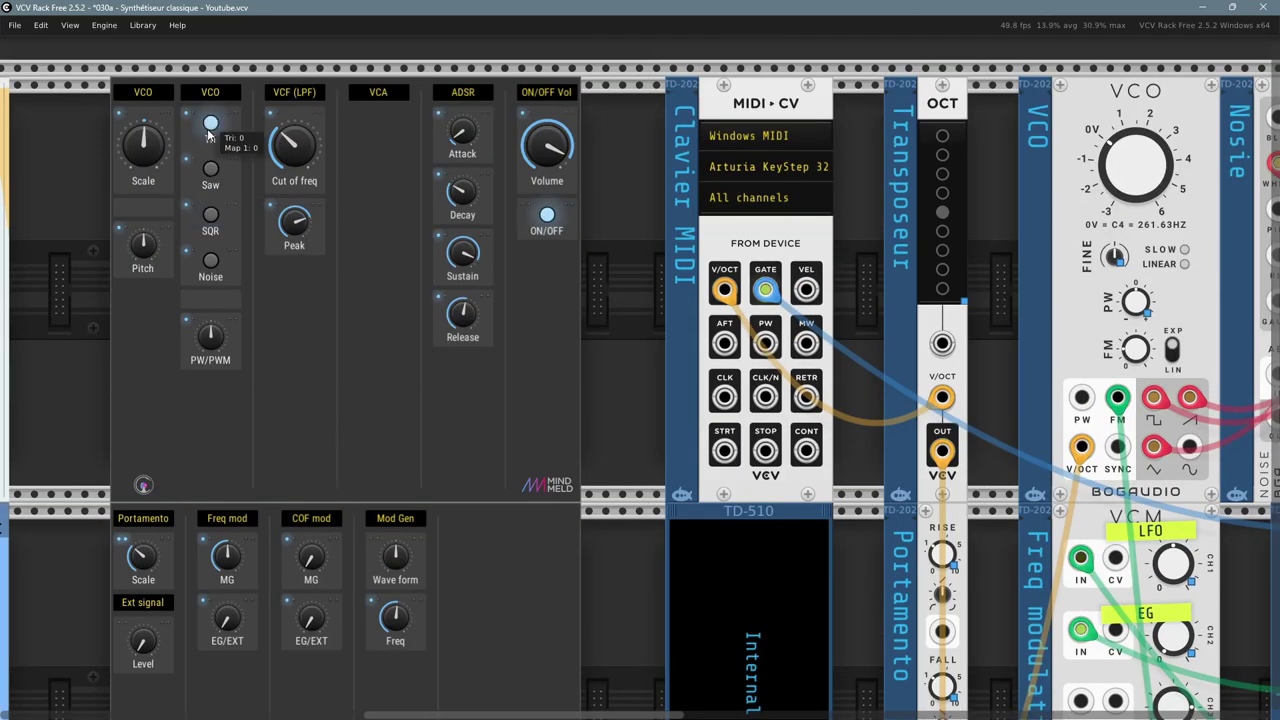
left_click_drag(286, 145, 305, 156)
left_click_drag(298, 232, 298, 238)
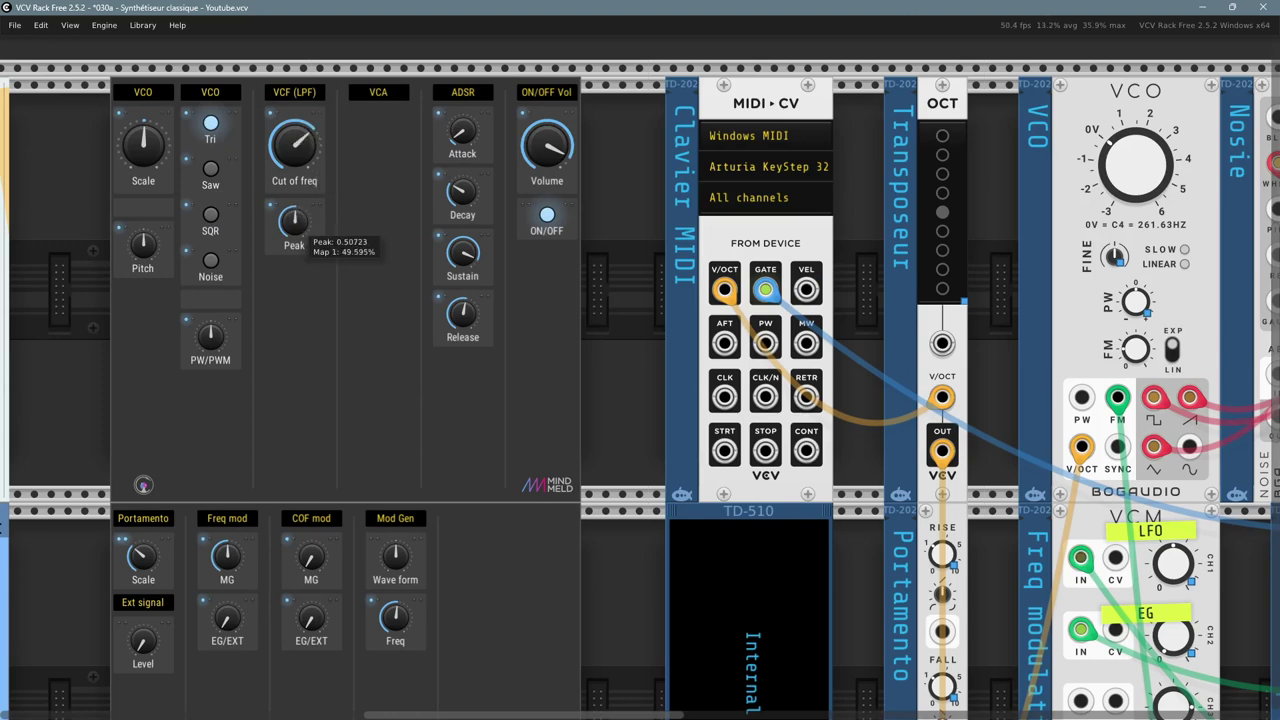
left_click_drag(154, 170, 148, 155)
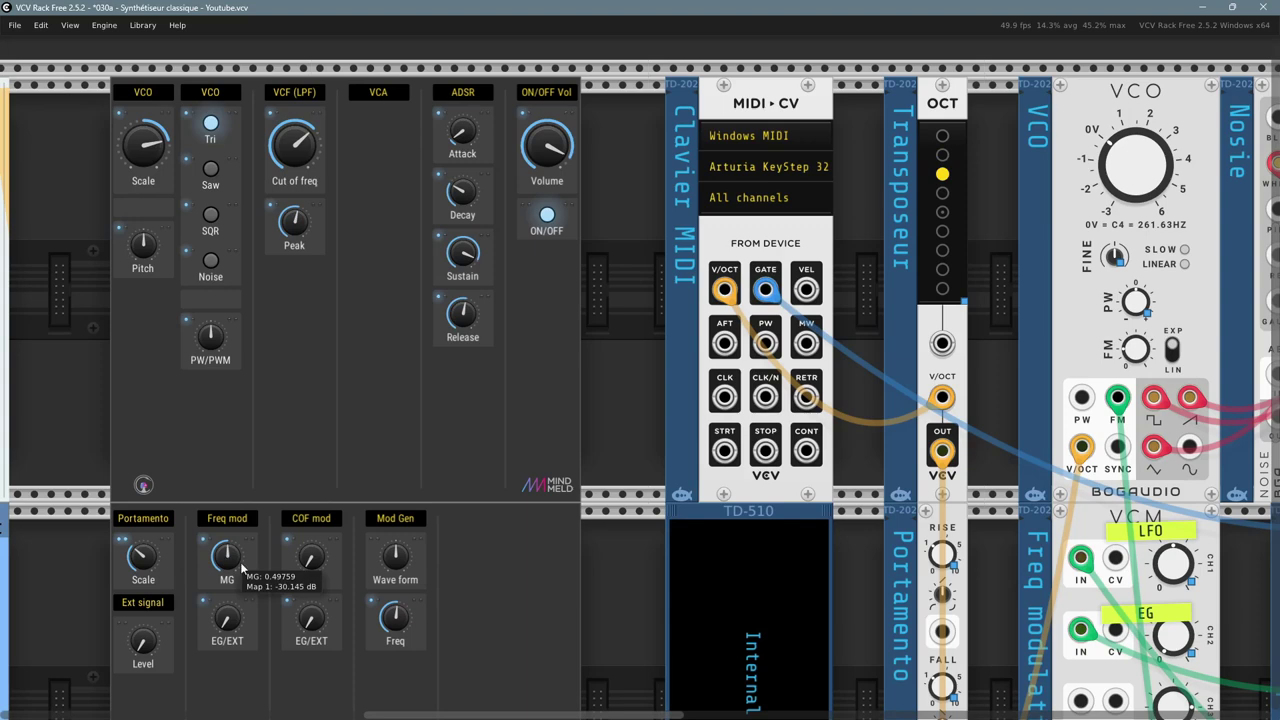
- Raise the ADSR Attack to roughly a quarter and fine-tune the Mod Gen Freq to just under half
left_click_drag(400, 627, 400, 635)
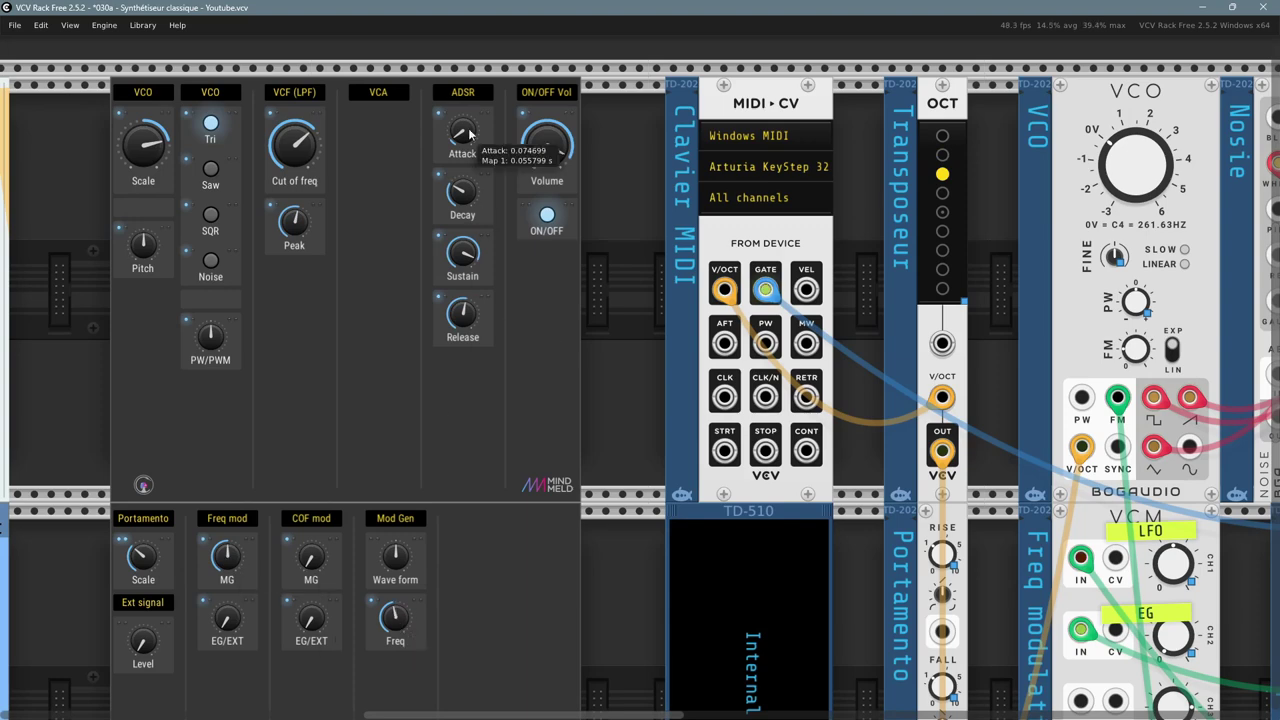
left_click_drag(464, 134, 464, 90)
mouse_move(404, 624)
left_mouse_down()
mouse_move(404, 570)
mouse_move(400, 639)
left_mouse_up()
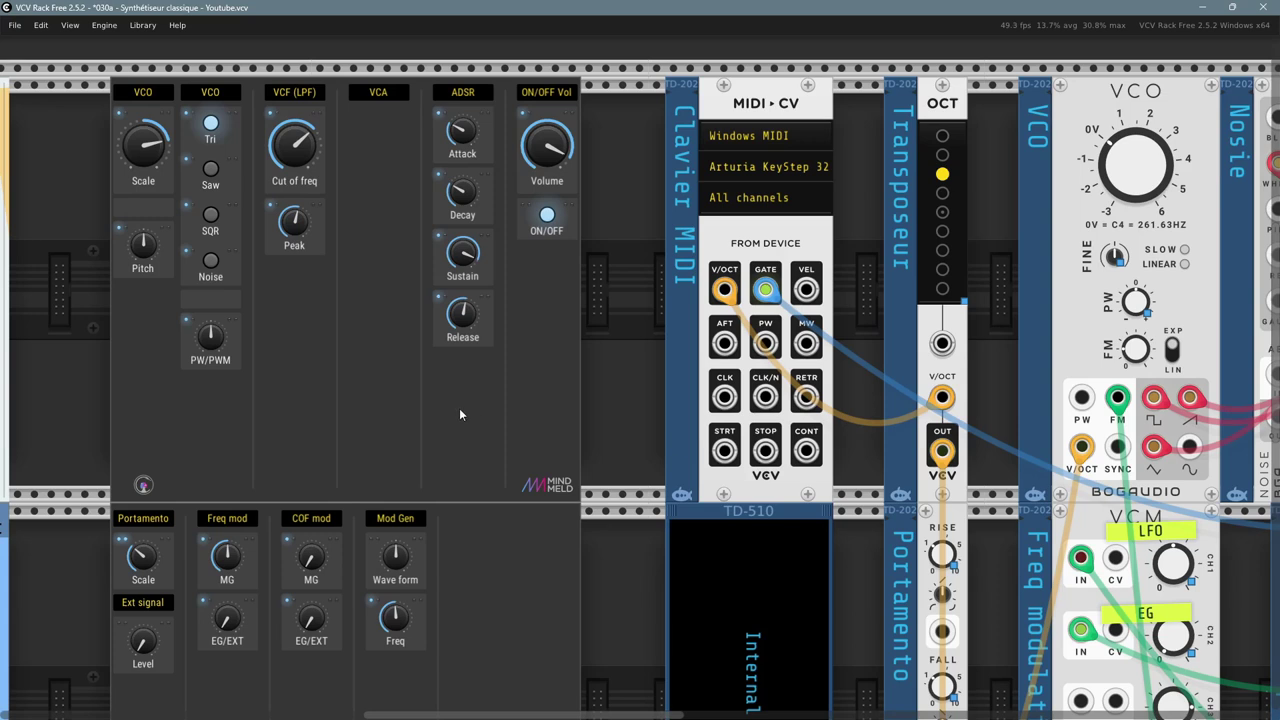
- Turn the Freq mod MG amount down to 0 and try high and low EG/EXT amounts, leaving EG/EXT low
scroll(68, 471, "down", 2)
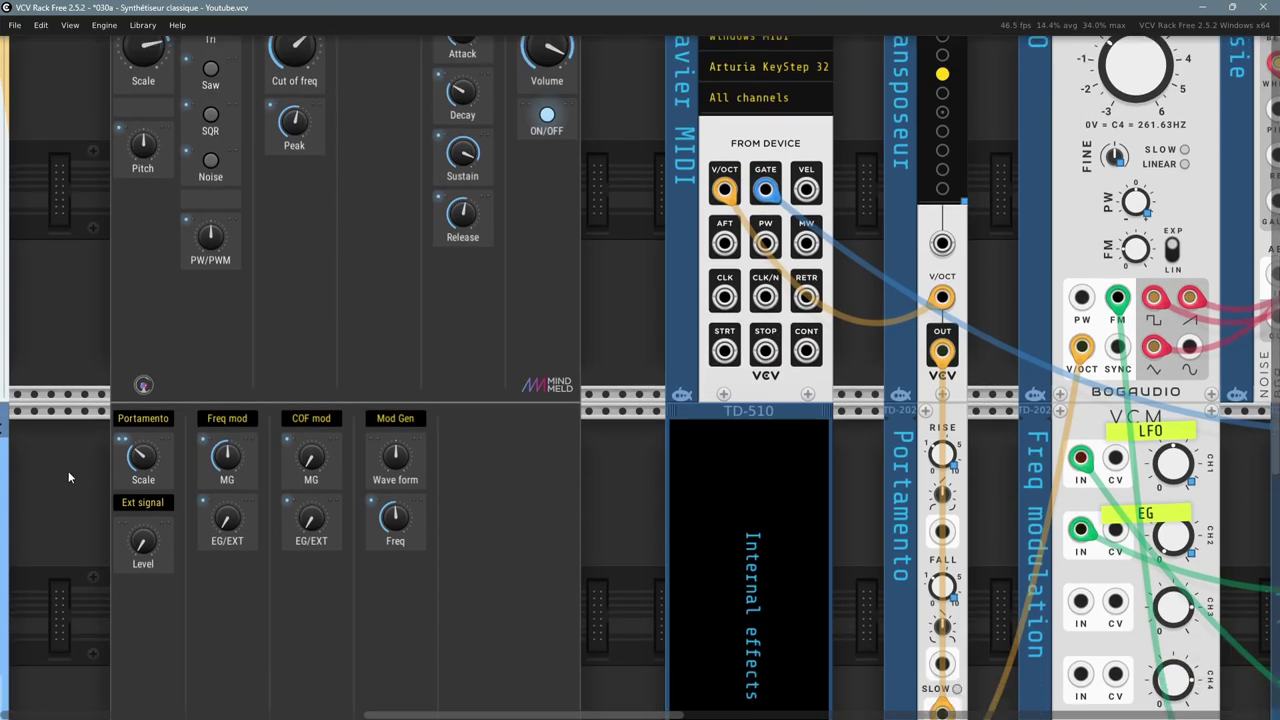
left_click_drag(222, 462, 226, 504)
mouse_move(224, 527)
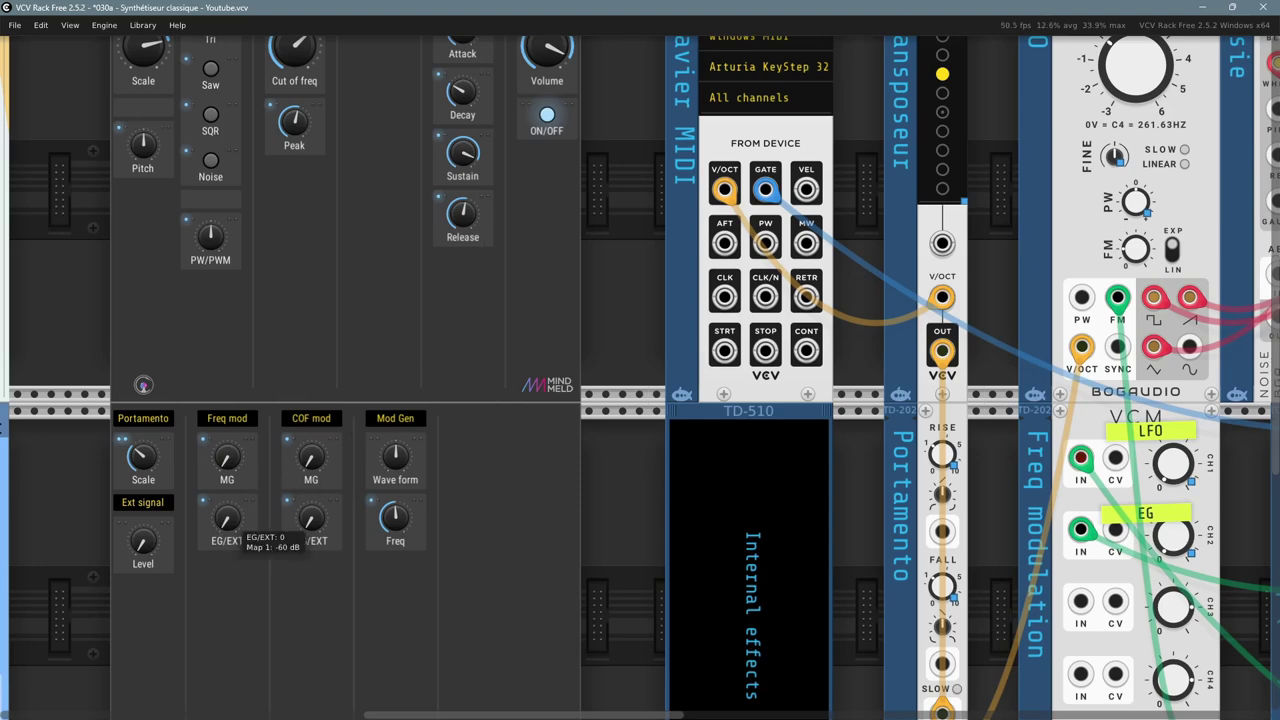
left_click_drag(226, 517, 226, 451)
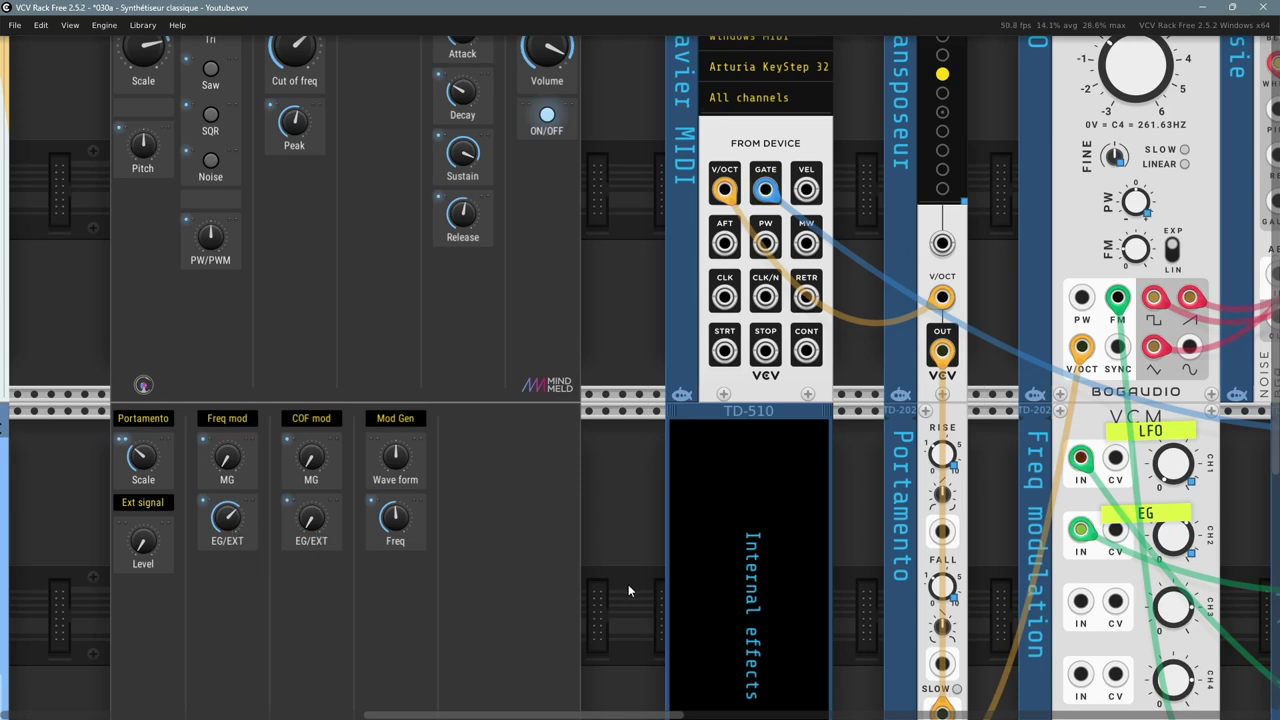
scroll(628, 584, "up", 1)
left_click_drag(226, 516, 229, 555)
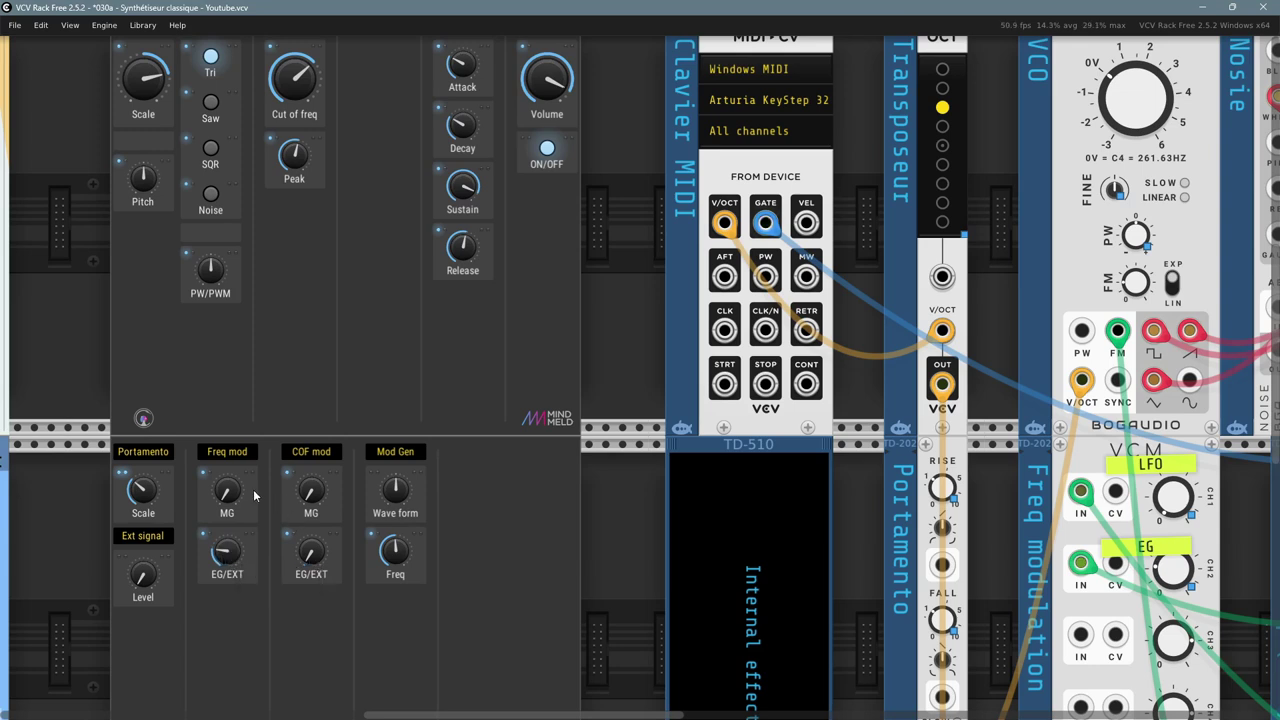
mouse_move(223, 500)
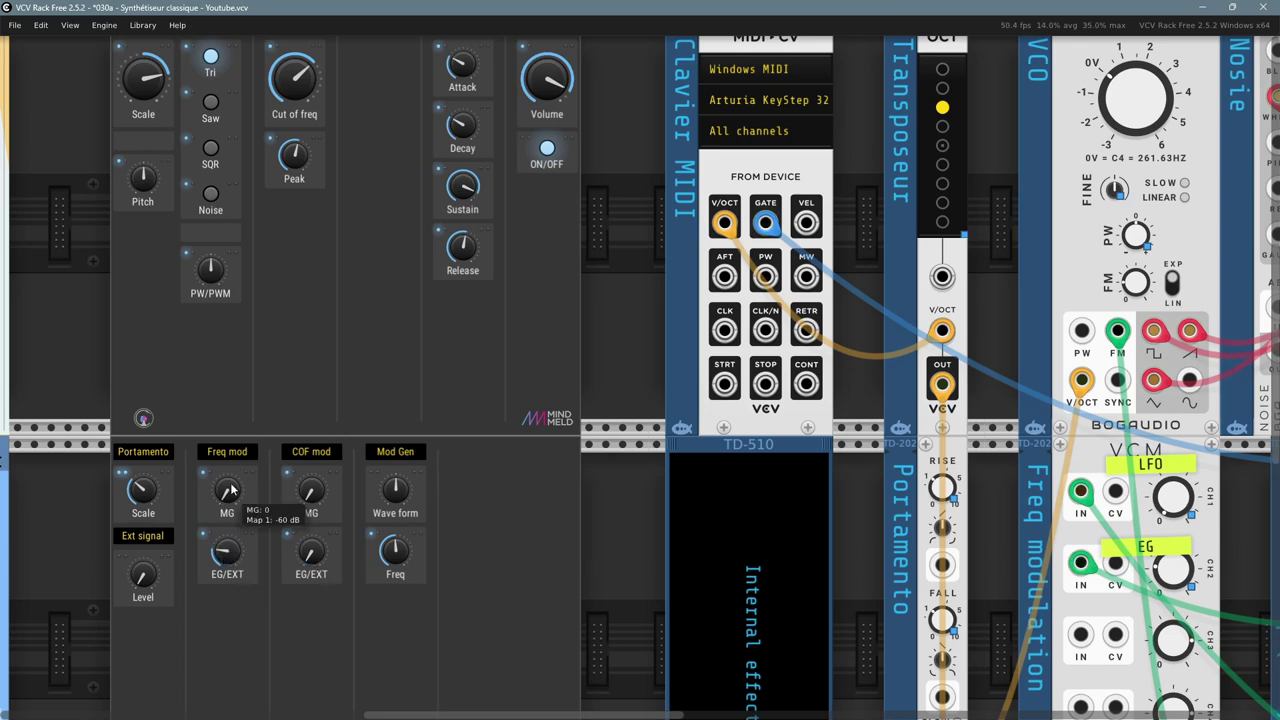
mouse_move(226, 560)
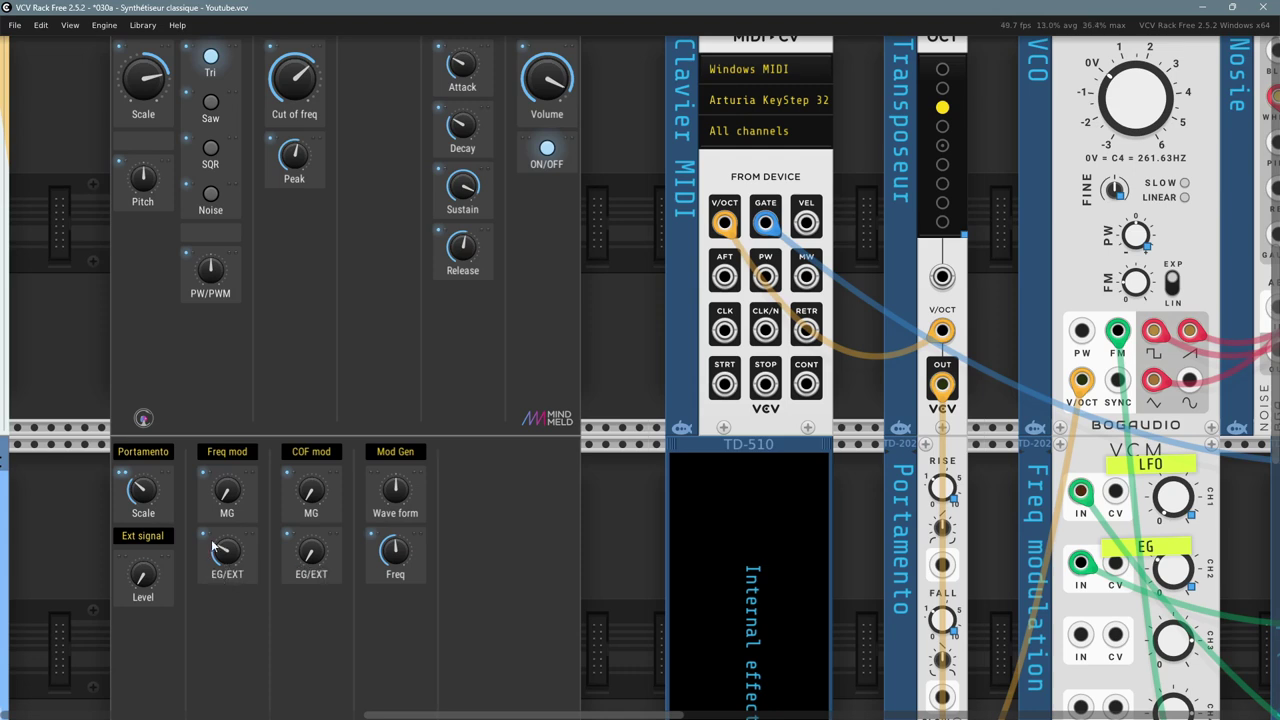
- Set the ADSR to Attack 0, Sustain about 0.71 and Release about 0.25, and raise the Freq mod EG/EXT amount
scroll(350, 305, "up", 1)
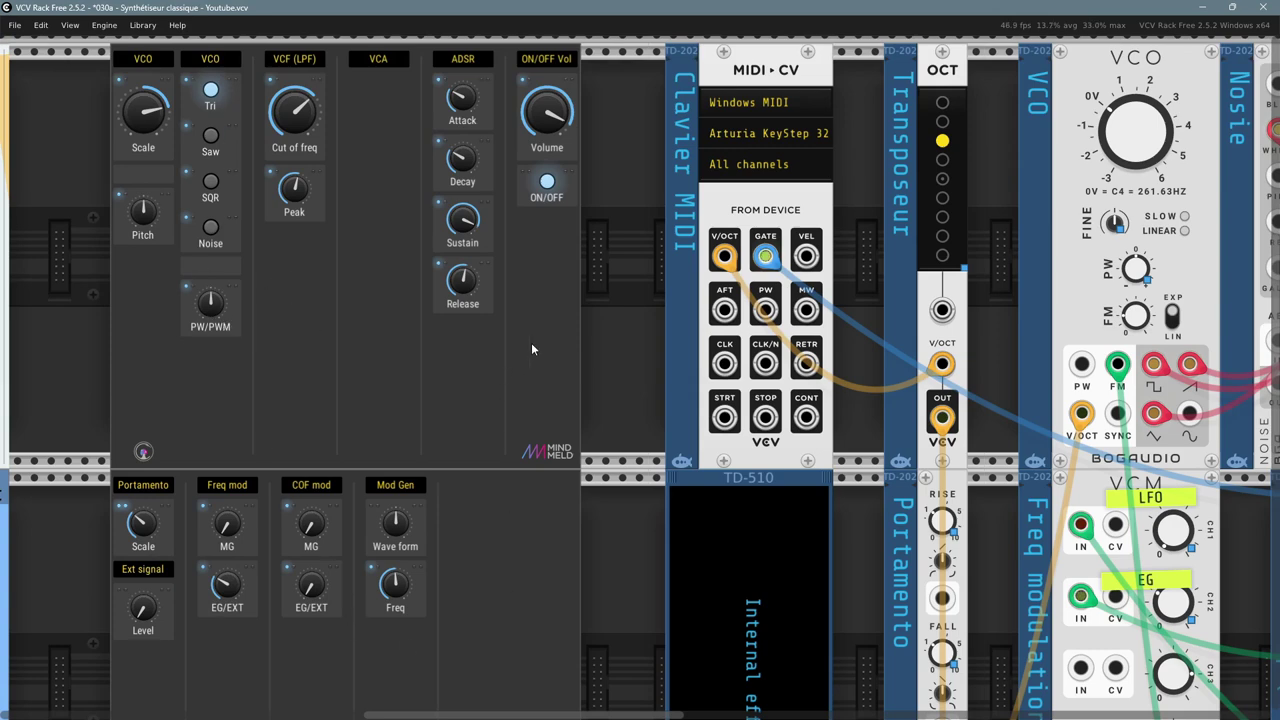
mouse_move(463, 103)
left_click_drag(463, 103, 463, 160)
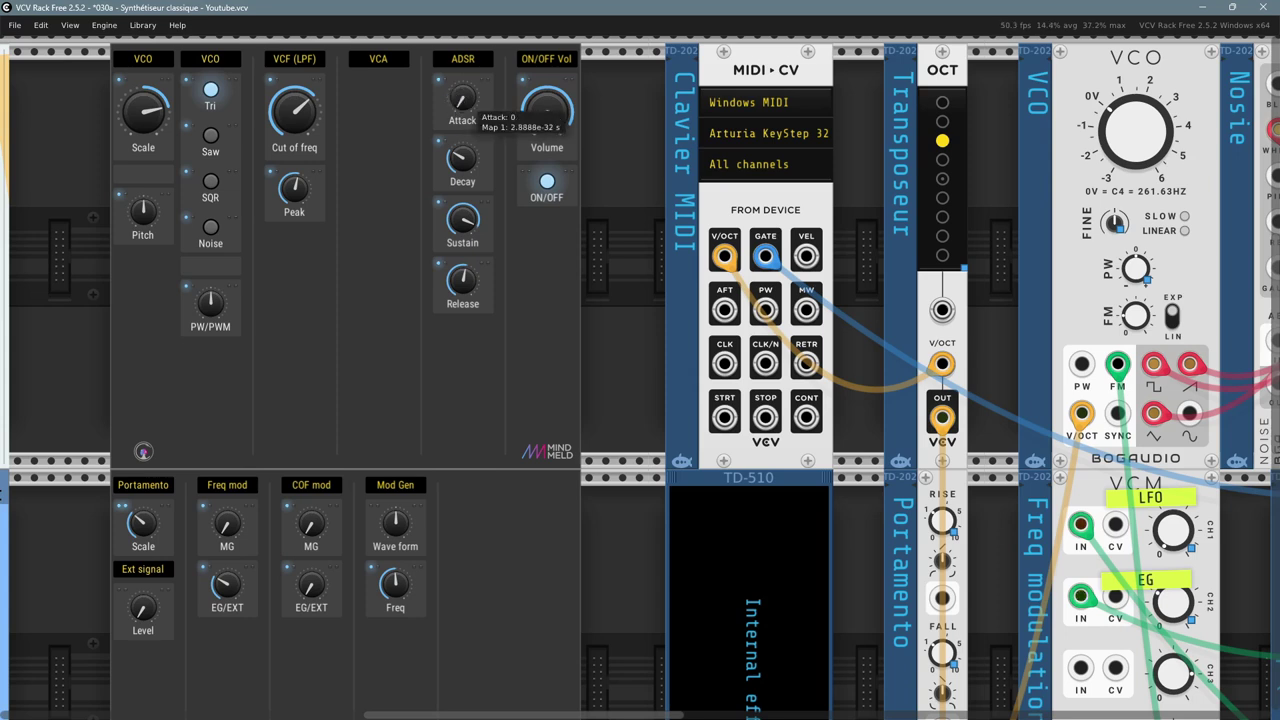
mouse_move(462, 280)
left_mouse_down()
mouse_move(462, 244)
mouse_move(459, 270)
left_mouse_up()
left_click_drag(227, 583, 227, 552)
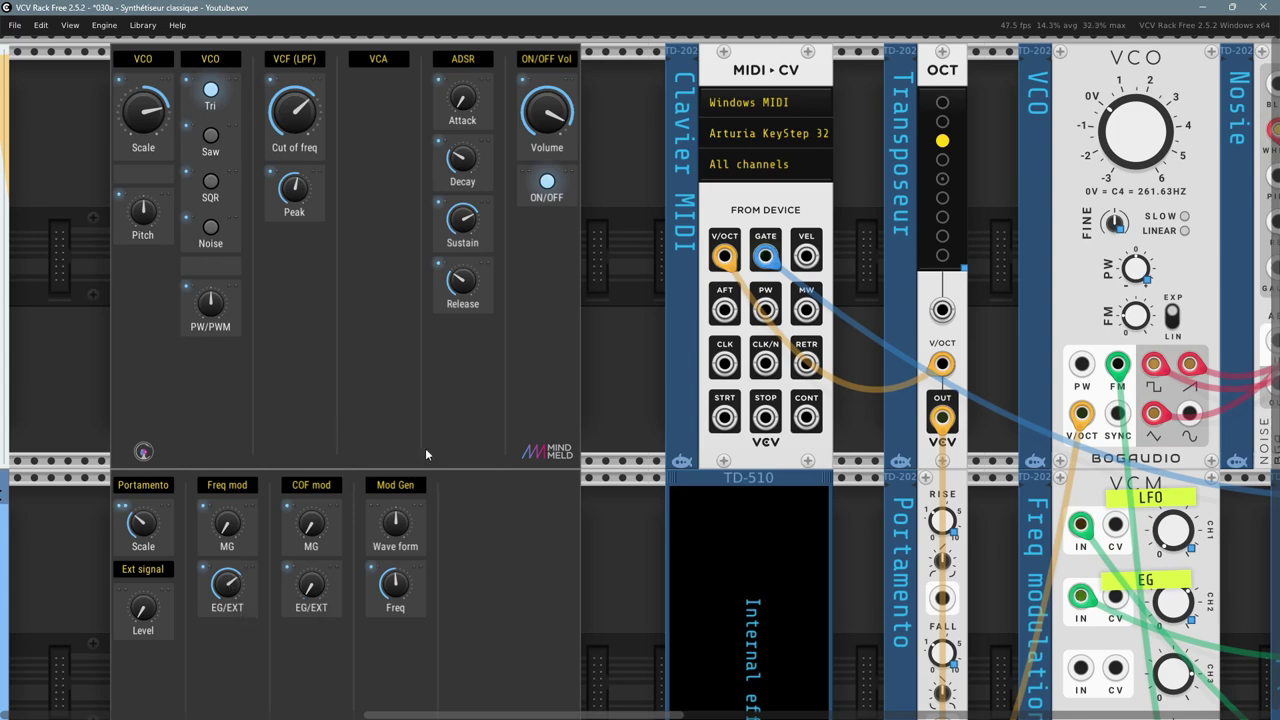
left_click_drag(462, 281, 462, 290)
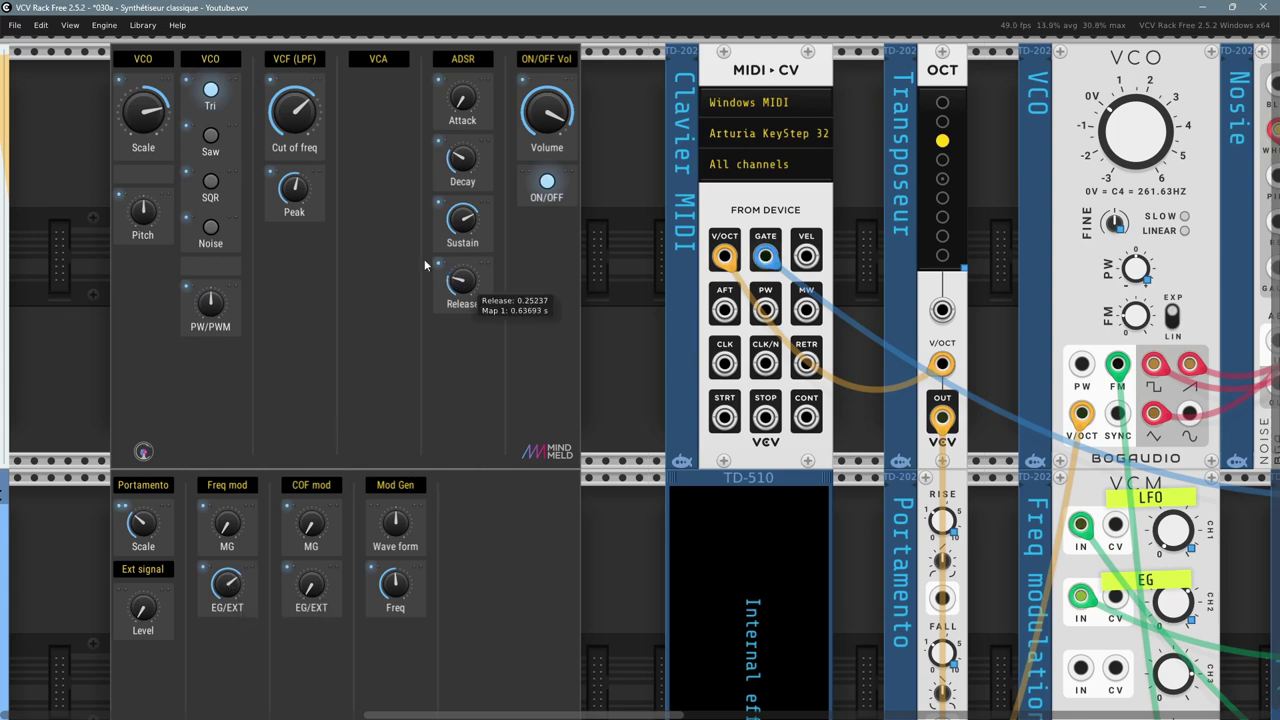
- With the VCO Scale at +1 octave, lower the ADSR Sustain to about half and turn the Volume up to maximum
left_click_drag(143, 112, 143, 105)
mouse_move(456, 222)
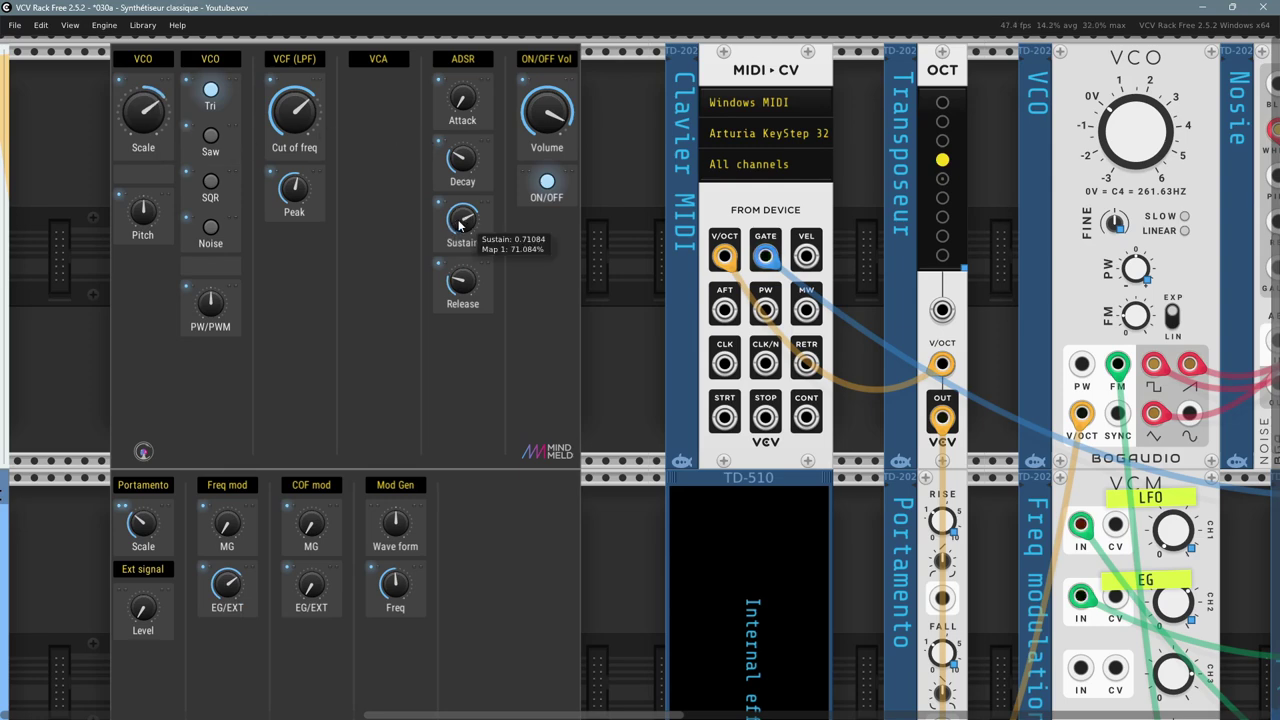
left_click_drag(459, 226, 459, 234)
mouse_move(462, 160)
left_mouse_down()
mouse_move(462, 185)
mouse_move(464, 128)
mouse_move(462, 146)
left_mouse_up()
mouse_move(543, 118)
left_mouse_down()
mouse_move(543, 100)
mouse_move(548, 113)
left_mouse_up()
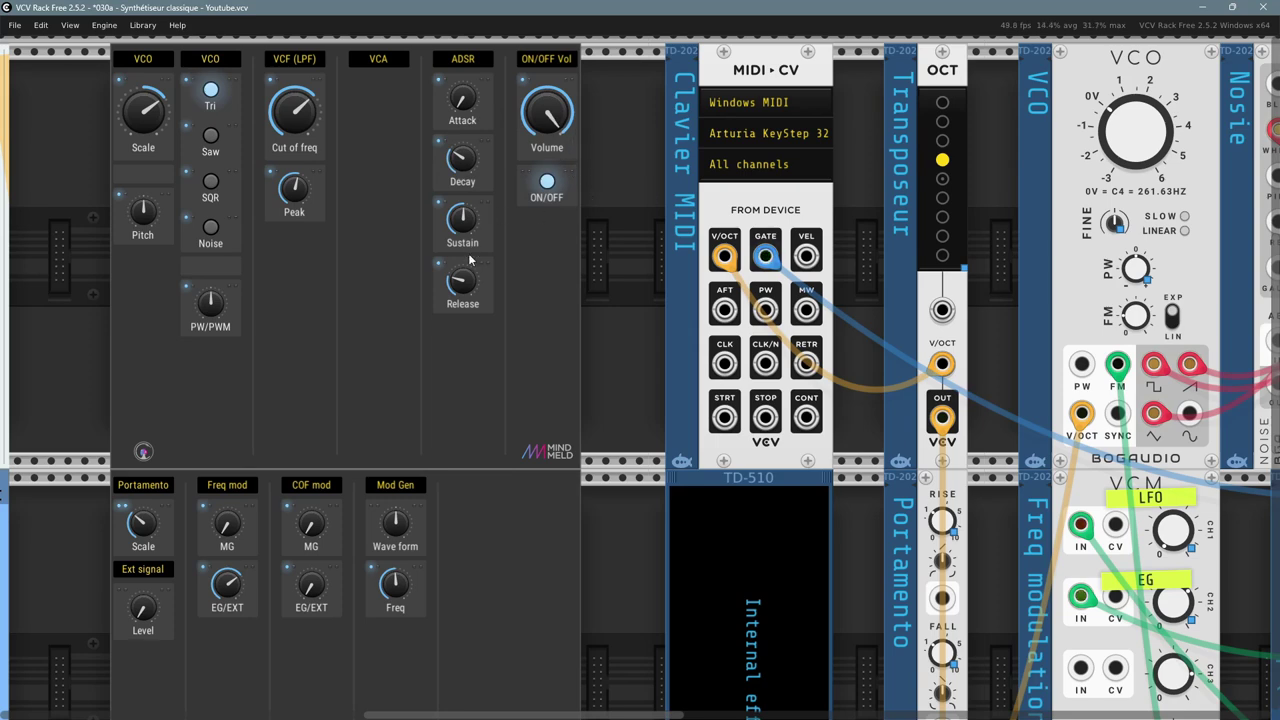
- Turn the Freq mod EG/EXT amount to maximum with Portamento Scale at 0, and lower the VCO Scale to -1 octave
left_click_drag(227, 585, 227, 579)
mouse_move(154, 537)
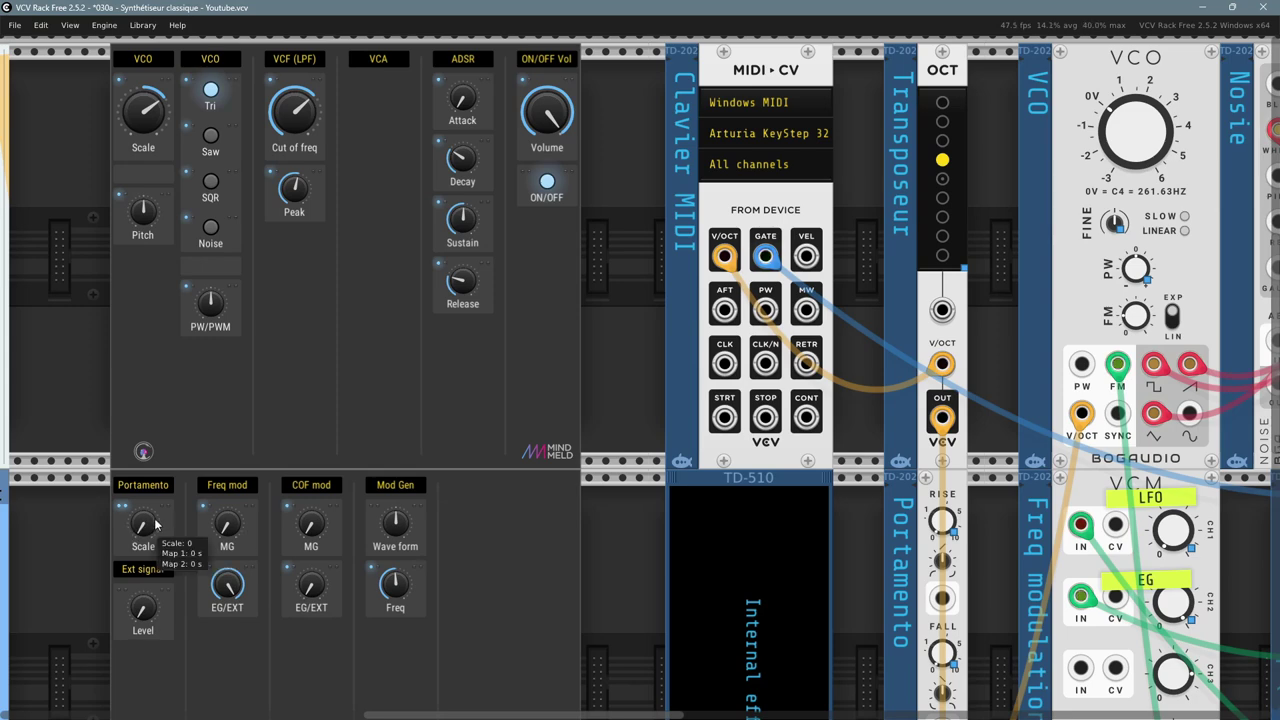
left_click_drag(143, 113, 143, 128)
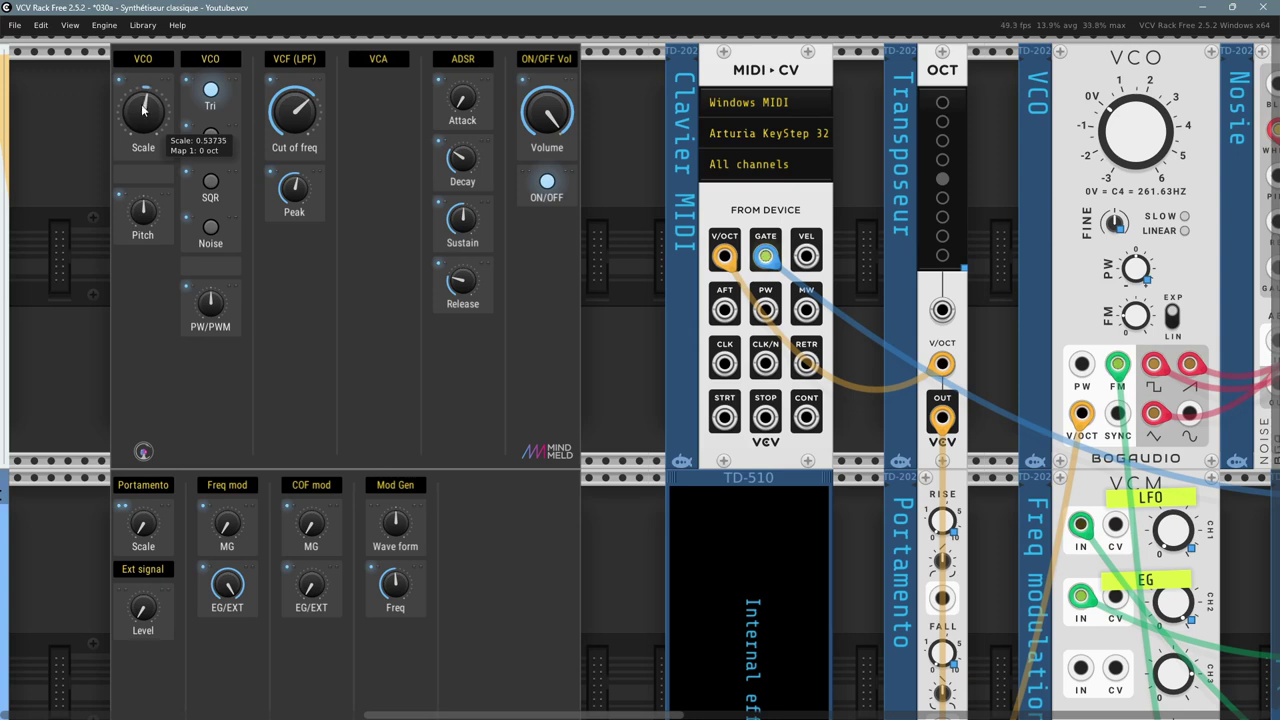
left_click_drag(143, 128, 143, 138)
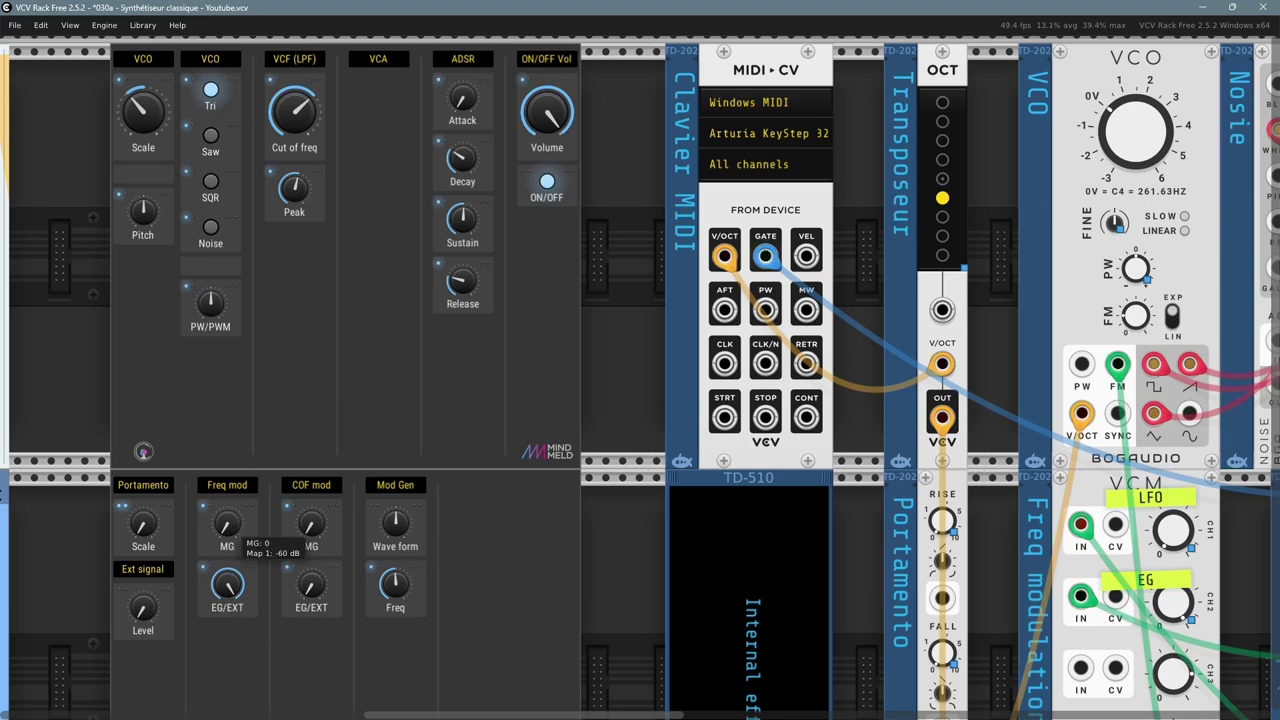
- Try the Freq mod MG amount well above half, raise the Mod Gen Freq slightly and lower the Freq mod EG/EXT amount
left_click_drag(232, 519, 232, 475)
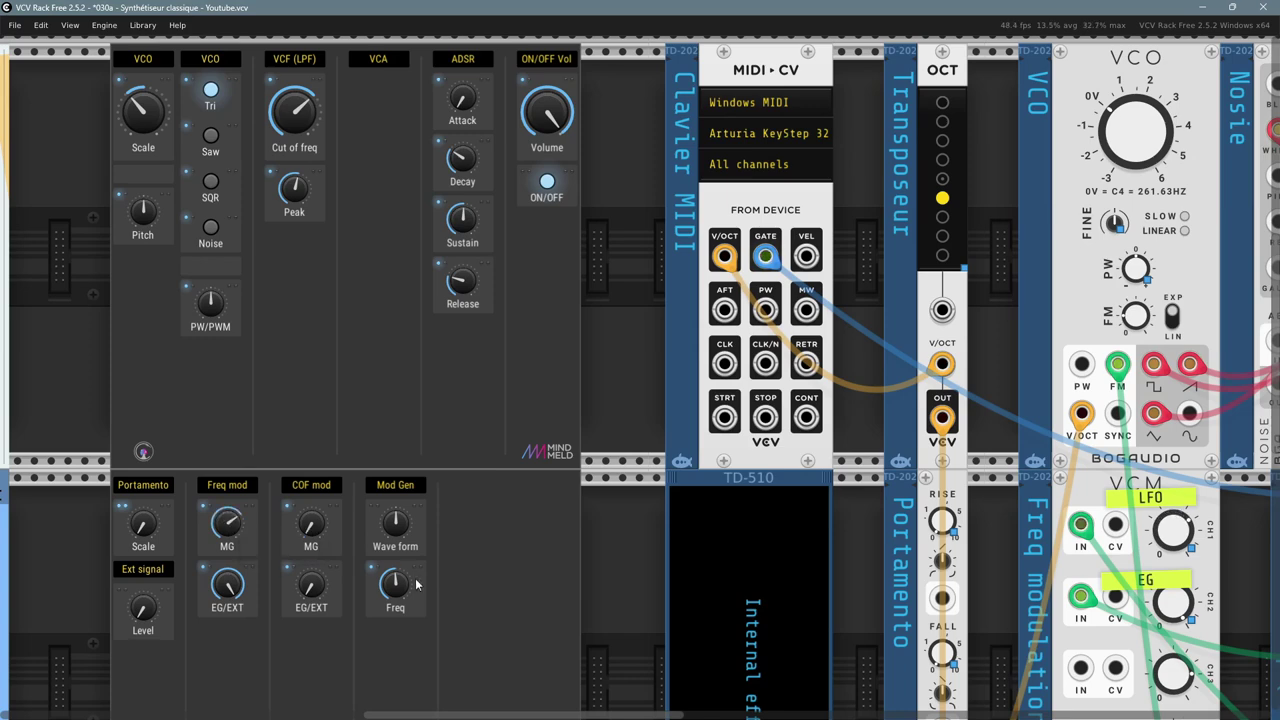
mouse_move(404, 596)
left_click_drag(396, 594, 396, 586)
mouse_move(227, 530)
left_mouse_down()
mouse_move(227, 542)
mouse_move(228, 524)
left_mouse_up()
left_click_drag(227, 585, 227, 585)
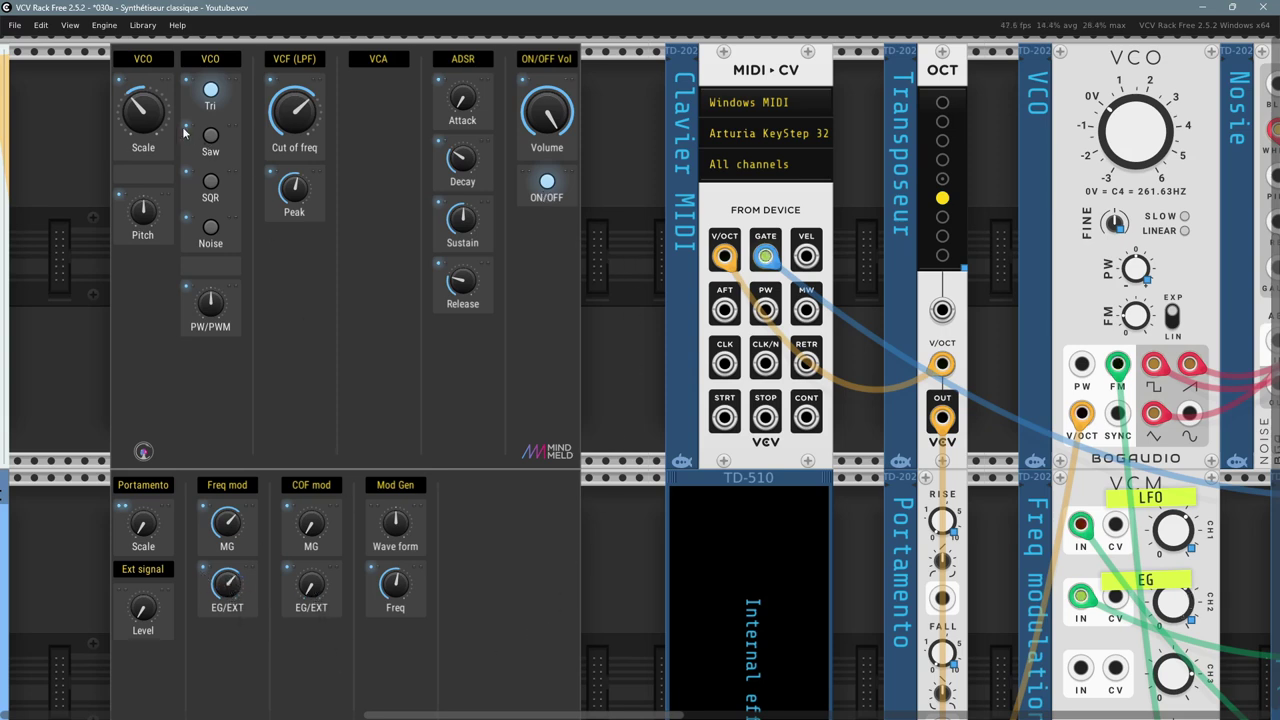
- Raise the VCO Scale to the middle octave, reset the Mod Gen Freq to about half and turn both Freq mod amounts down to 0
mouse_move(151, 119)
left_mouse_down()
mouse_move(151, 60)
mouse_move(148, 113)
left_mouse_up()
left_click_drag(397, 612, 397, 612)
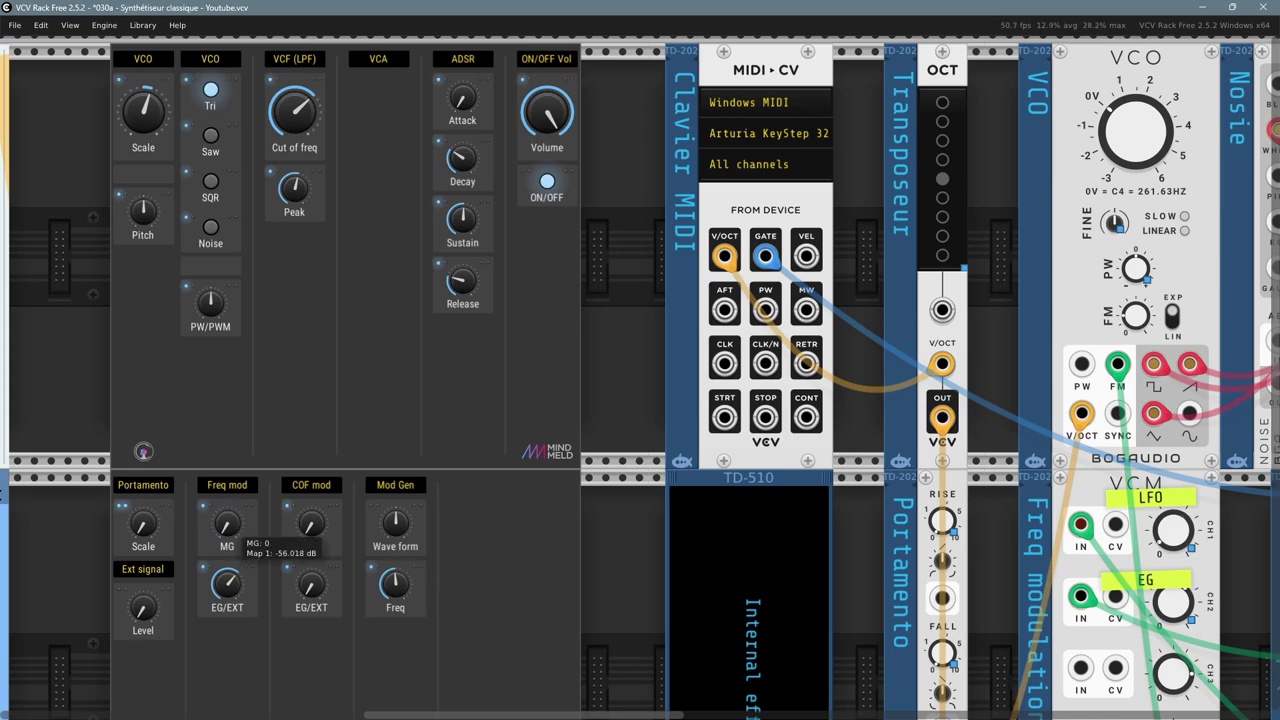
left_click_drag(227, 584, 243, 605)
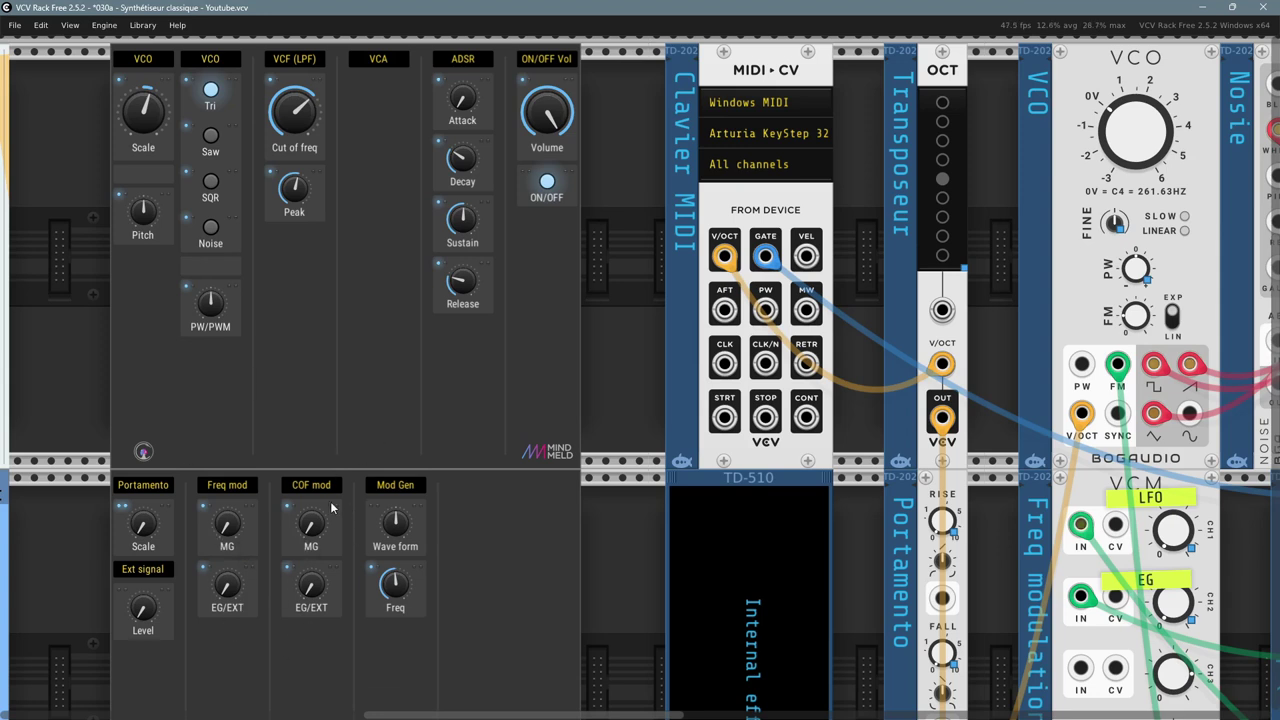
- Lower the filter cut-off frequency to about 0.24 and try the COF mod MG amount at about 0.87, returning it to 0
mouse_move(321, 526)
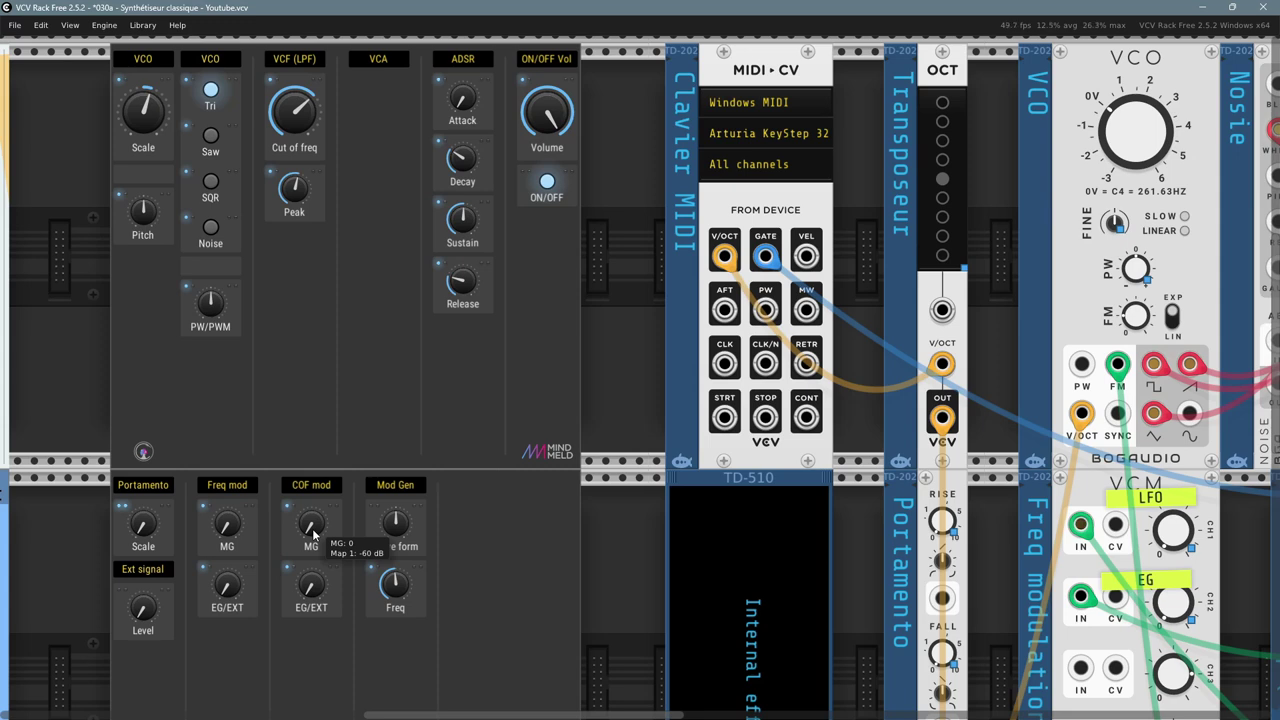
mouse_move(408, 588)
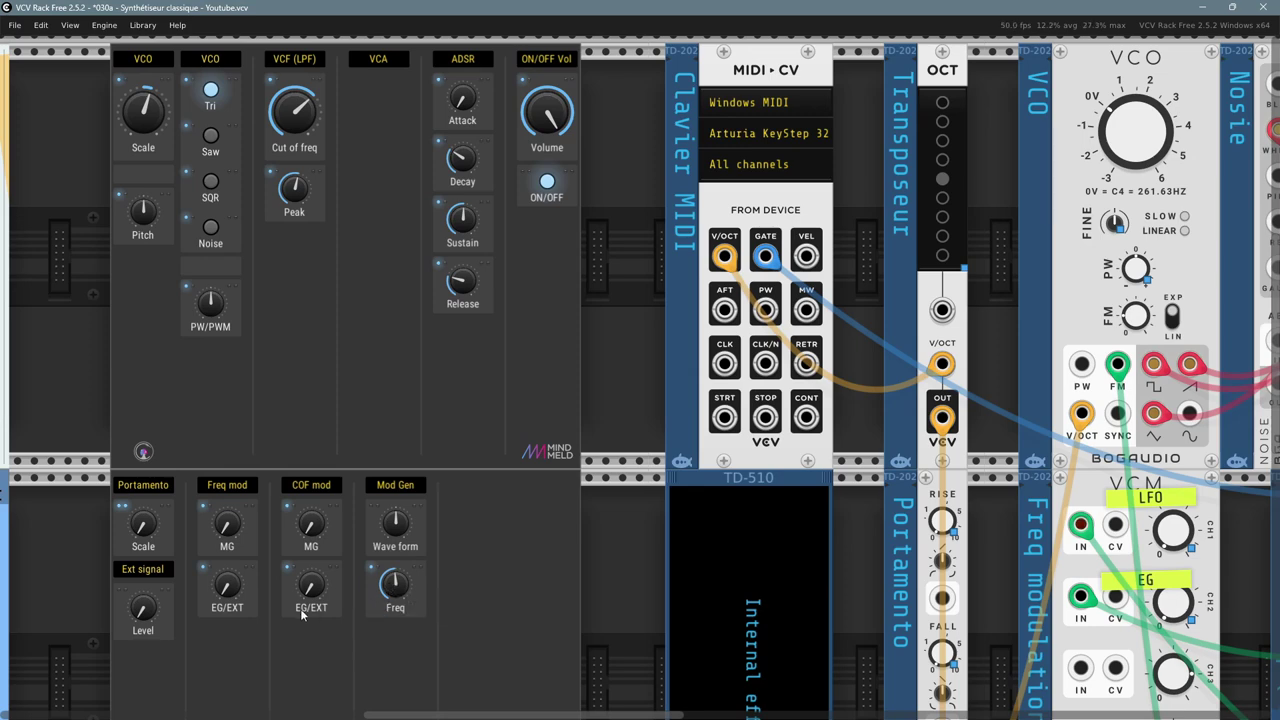
mouse_move(319, 118)
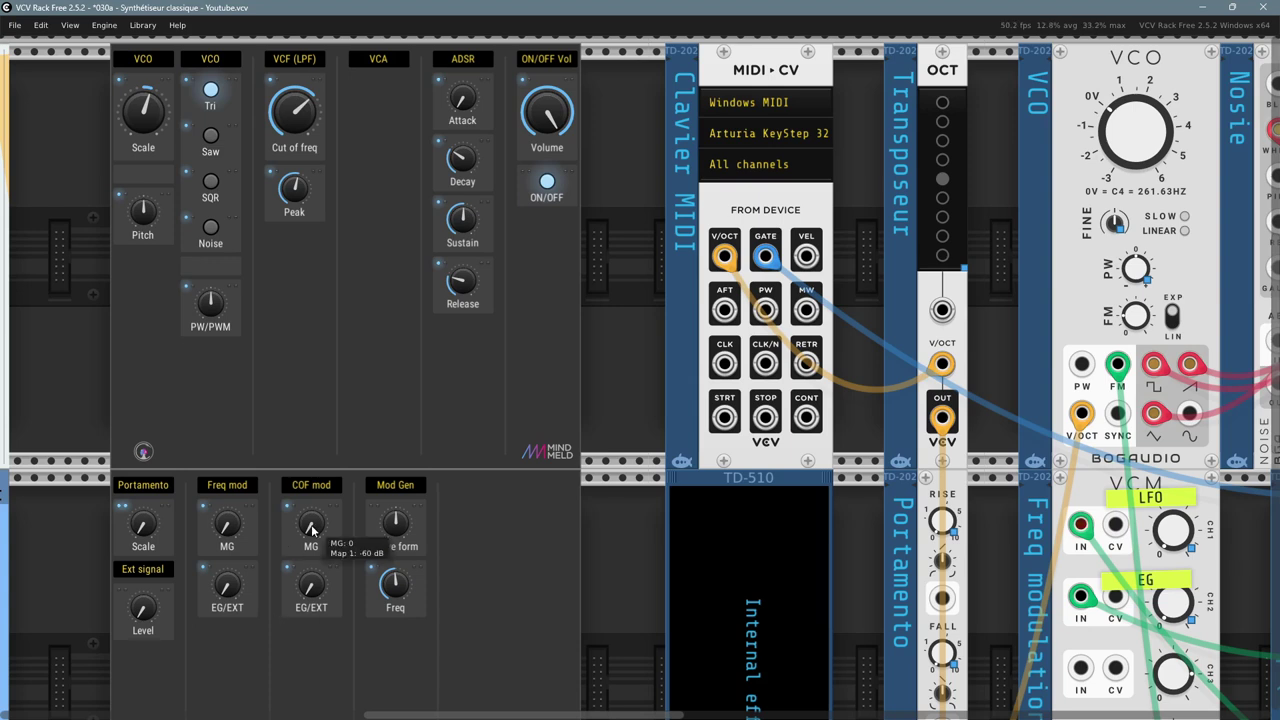
left_click_drag(303, 123, 294, 98)
mouse_move(312, 527)
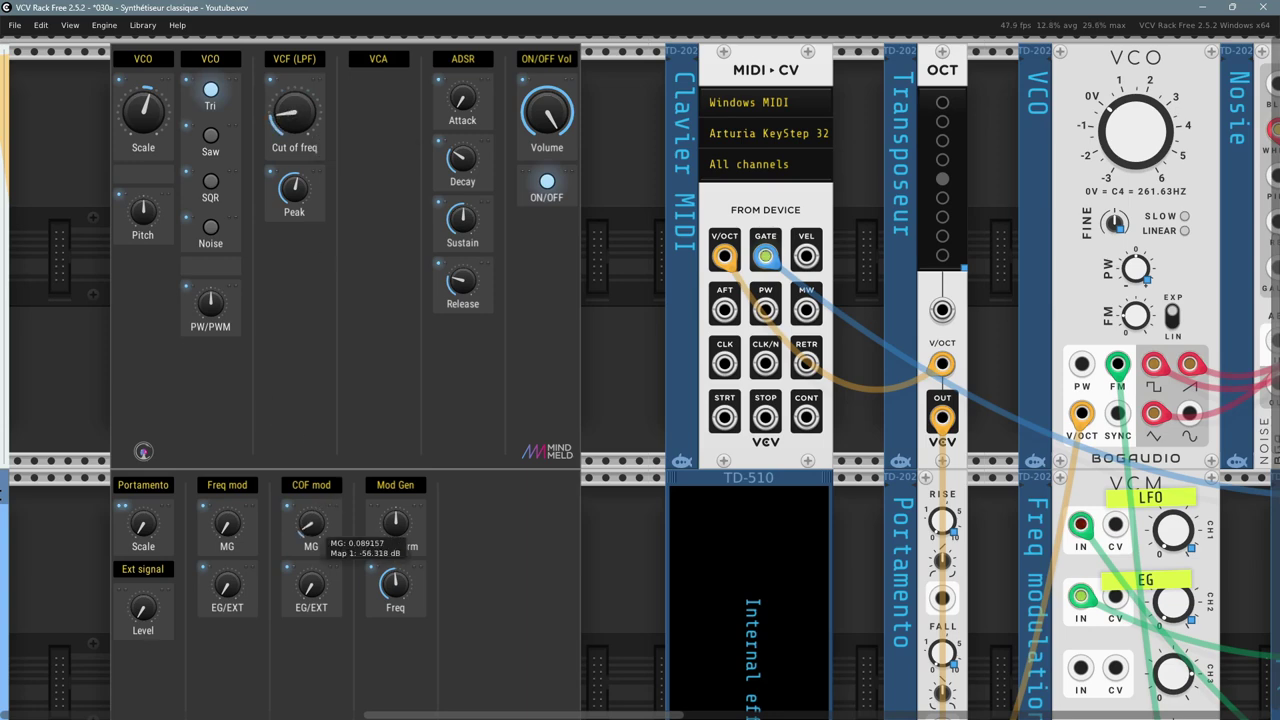
left_click_drag(311, 523, 311, 523)
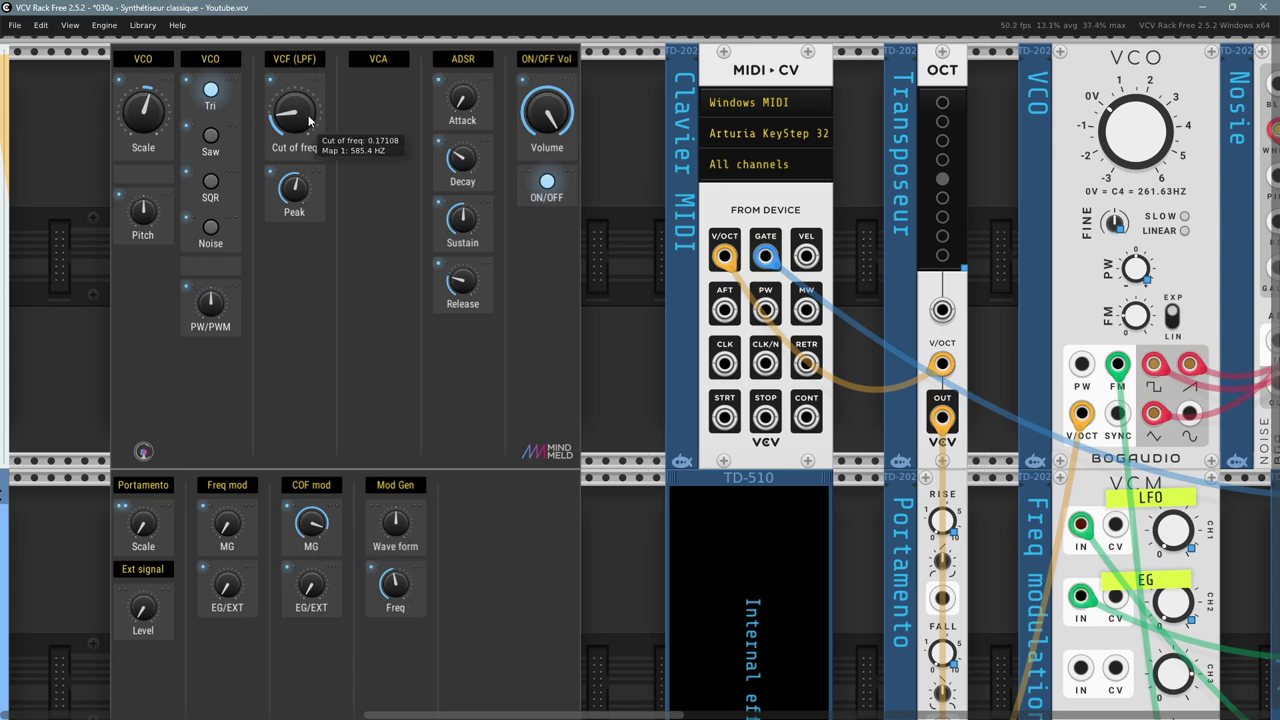
left_click_drag(292, 122, 292, 112)
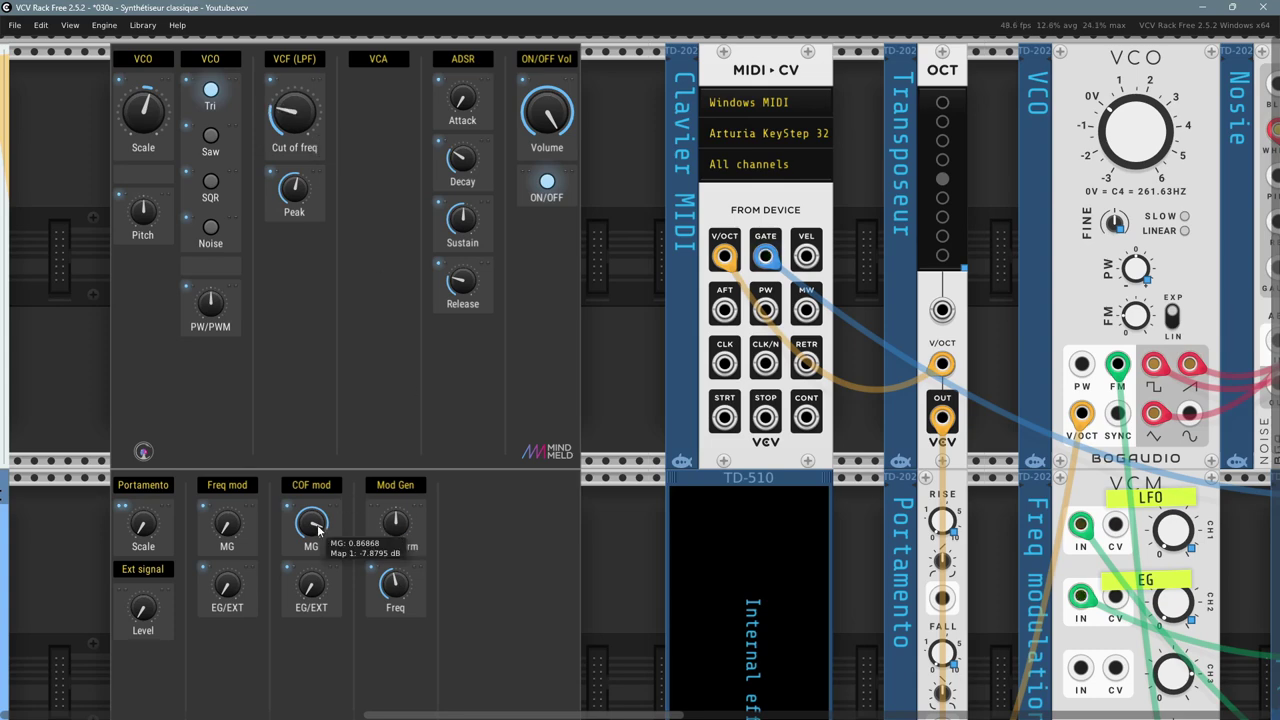
left_click_drag(311, 522, 311, 528)
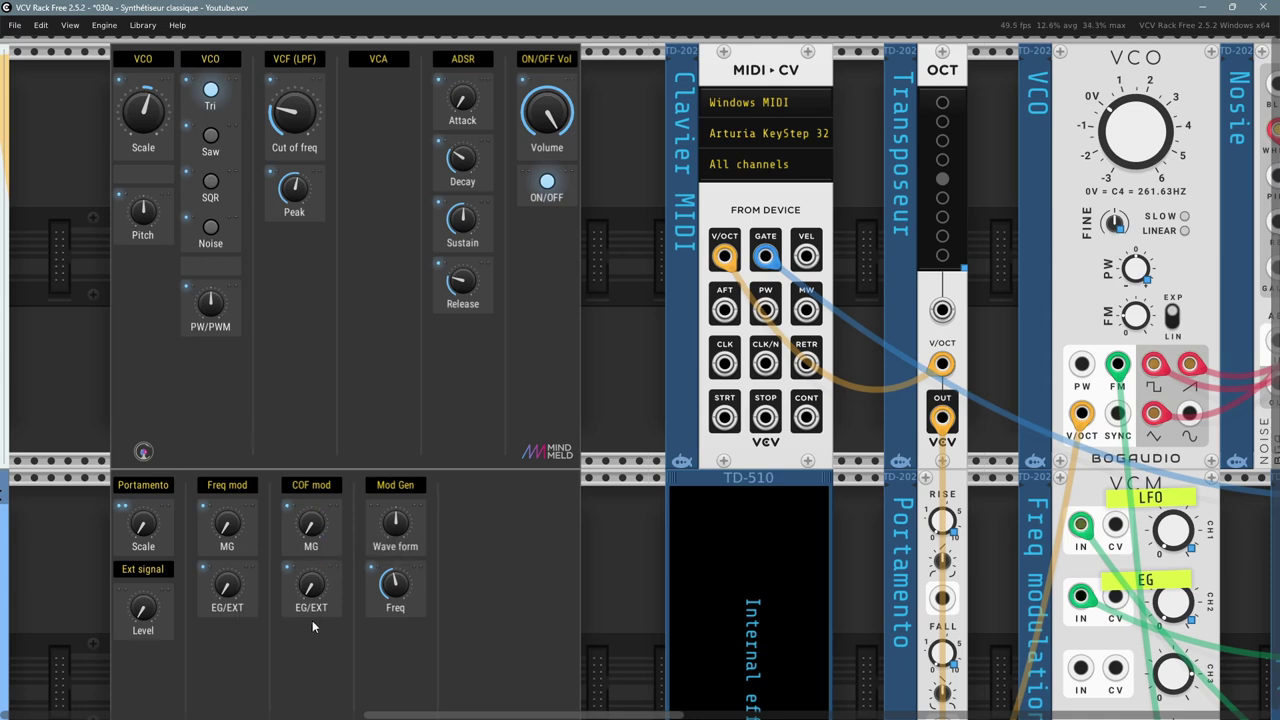
- Turn the COF mod EG/EXT amount to maximum, lower the filter cut-off to near minimum, and raise Peak, Attack and Release
mouse_move(317, 597)
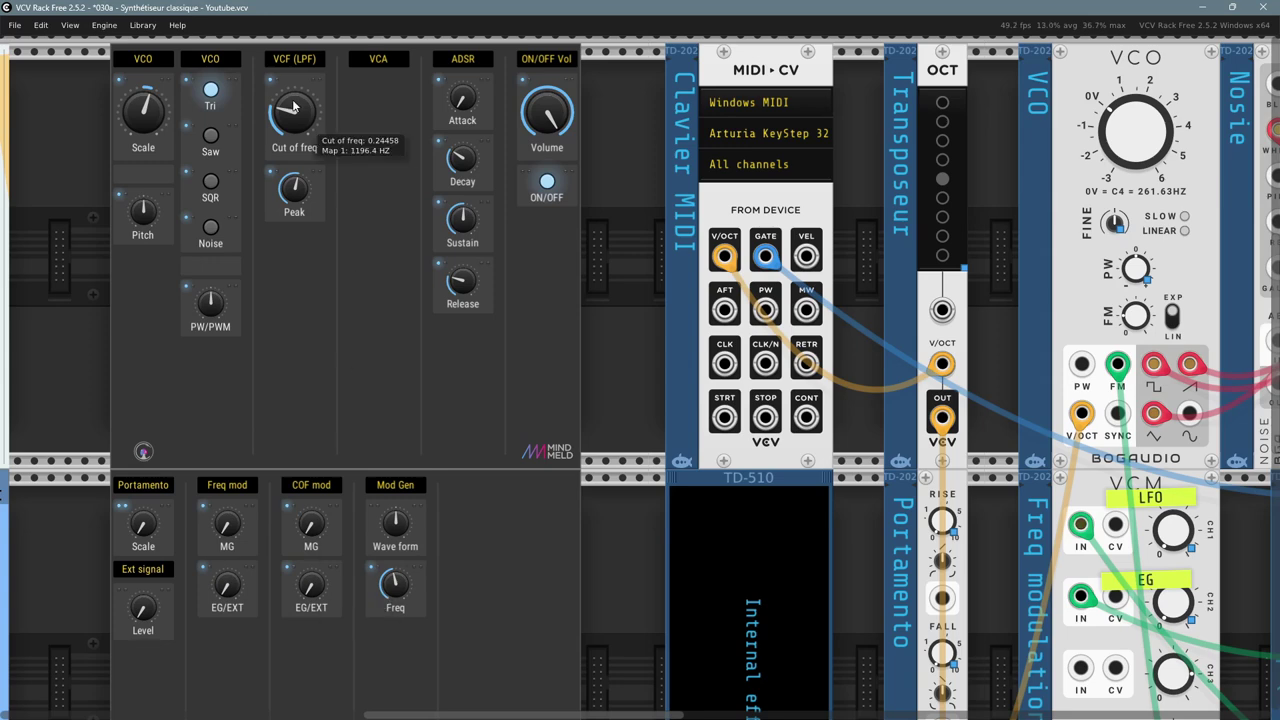
left_click_drag(307, 615, 307, 615)
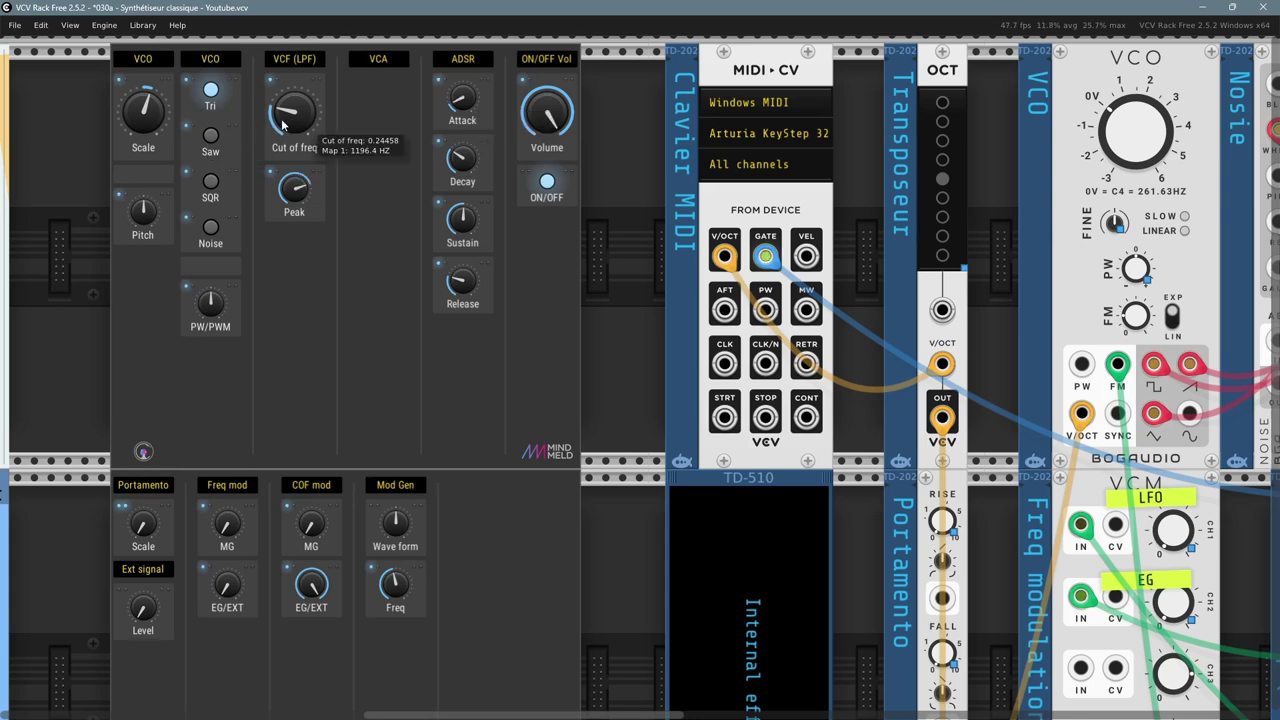
mouse_move(283, 124)
left_mouse_down()
mouse_move(283, 170)
mouse_move(281, 125)
left_mouse_up()
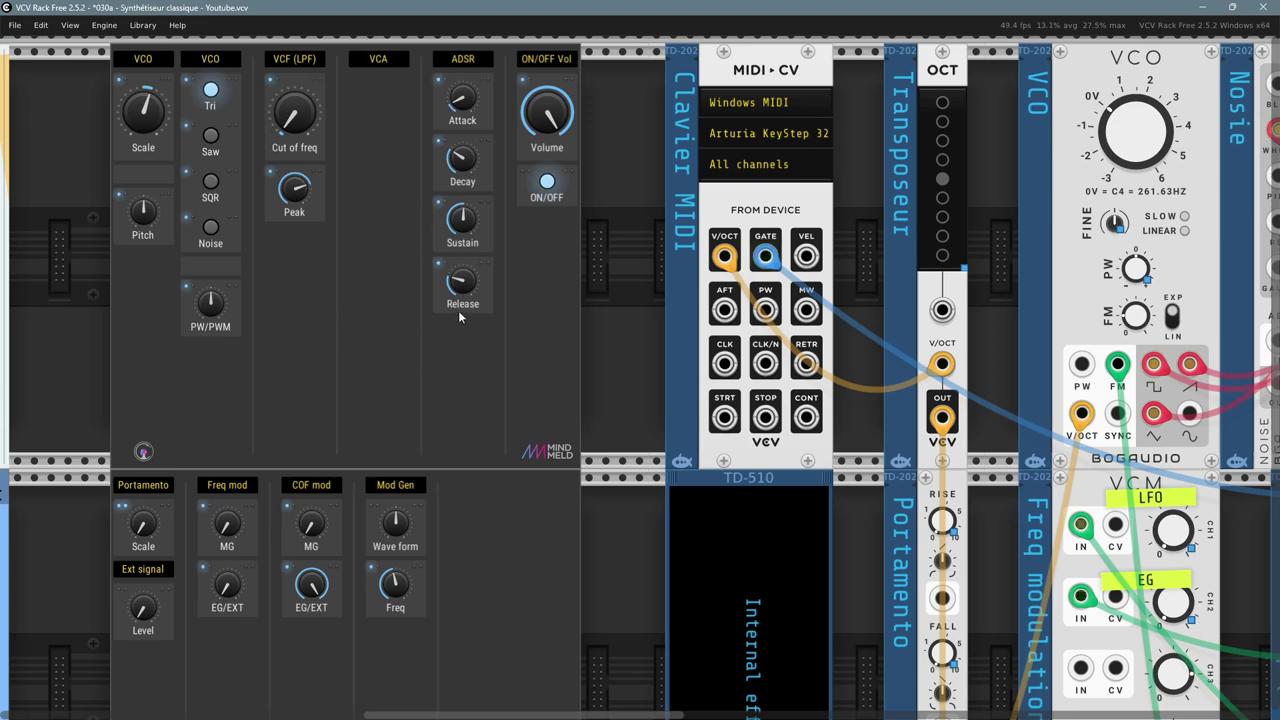
left_click_drag(464, 282, 464, 271)
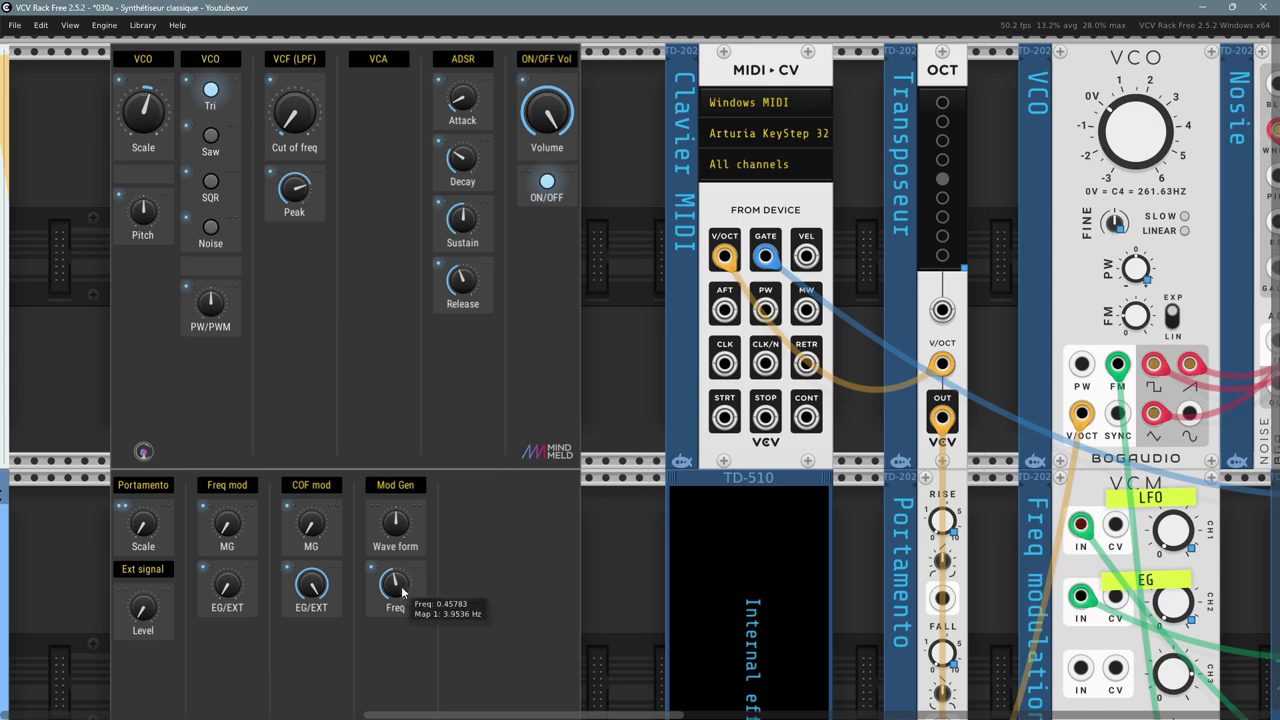
- Set the Mod Gen Freq to about the middle and the Freq mod MG amount to just under half
mouse_move(400, 597)
left_click_drag(395, 590, 395, 630)
left_click_drag(227, 523, 227, 421)
left_click_drag(226, 523, 224, 507)
left_click_drag(381, 571, 381, 561)
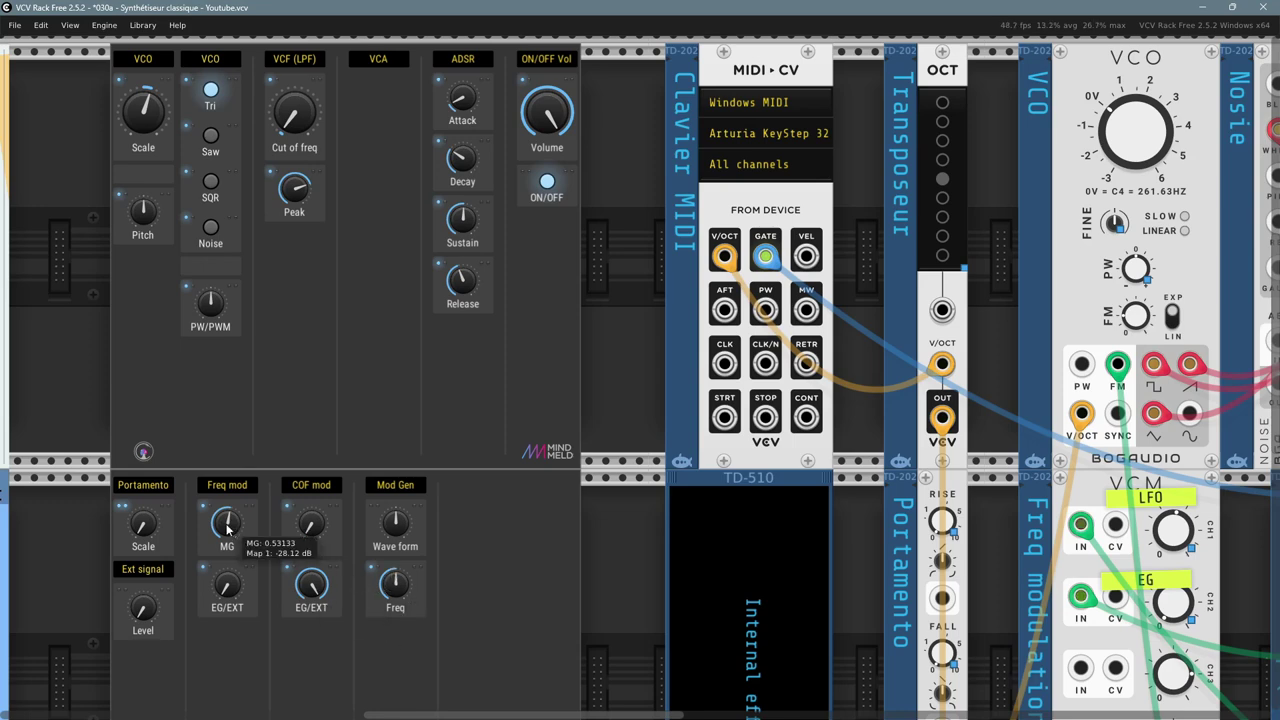
left_click_drag(226, 524, 226, 533)
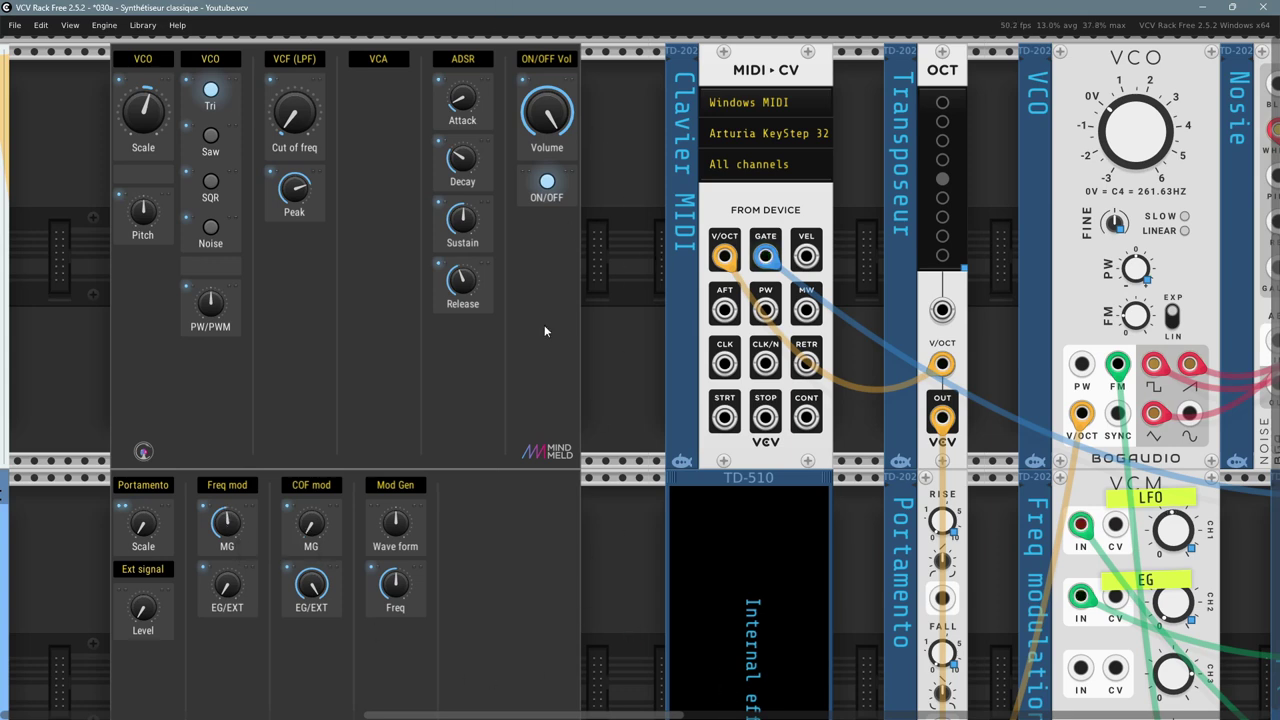
- Switch off the synthesizer's ON/OFF control below the Volume
left_click(545, 183)
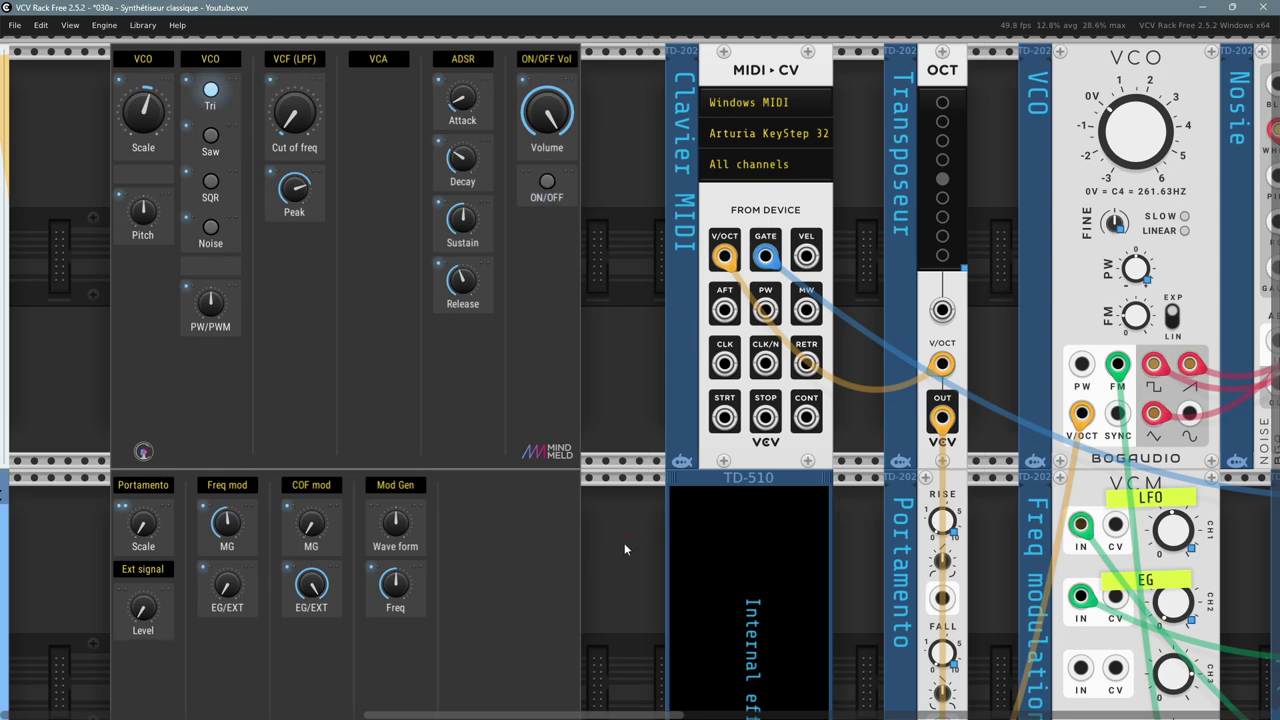
scroll(620, 556, "down", 1)
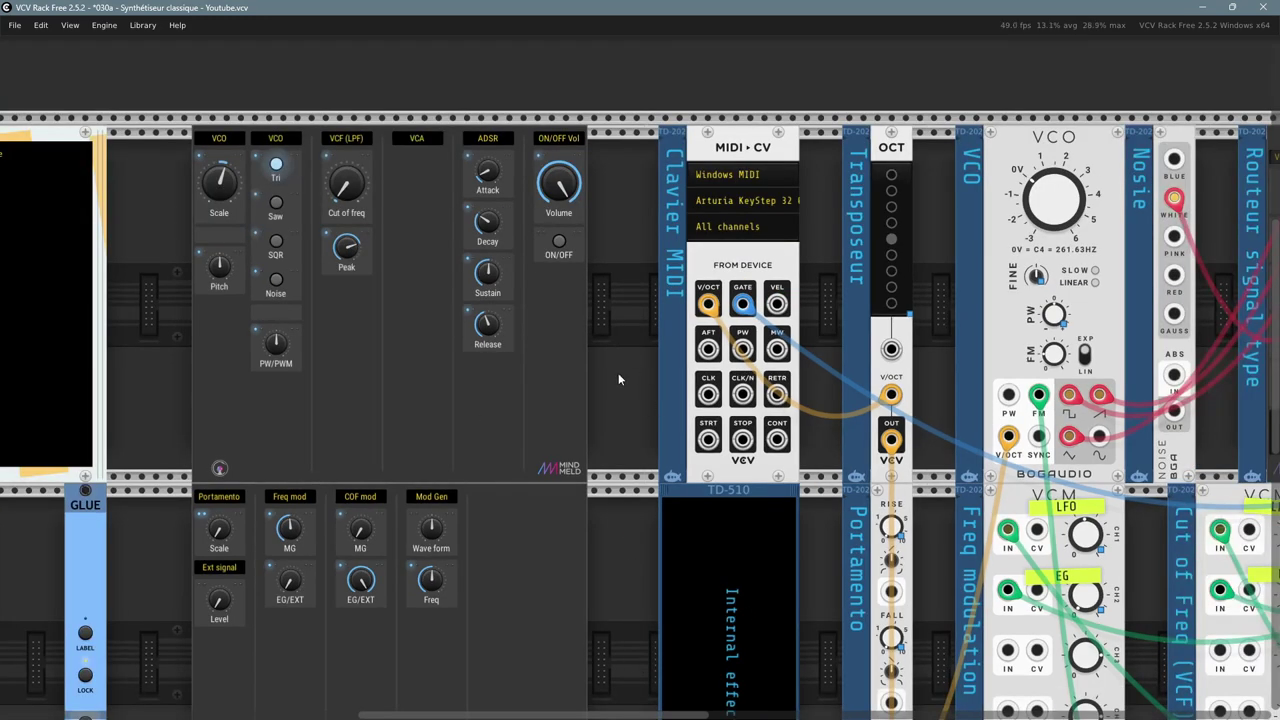
scroll(616, 619, "down", 2)
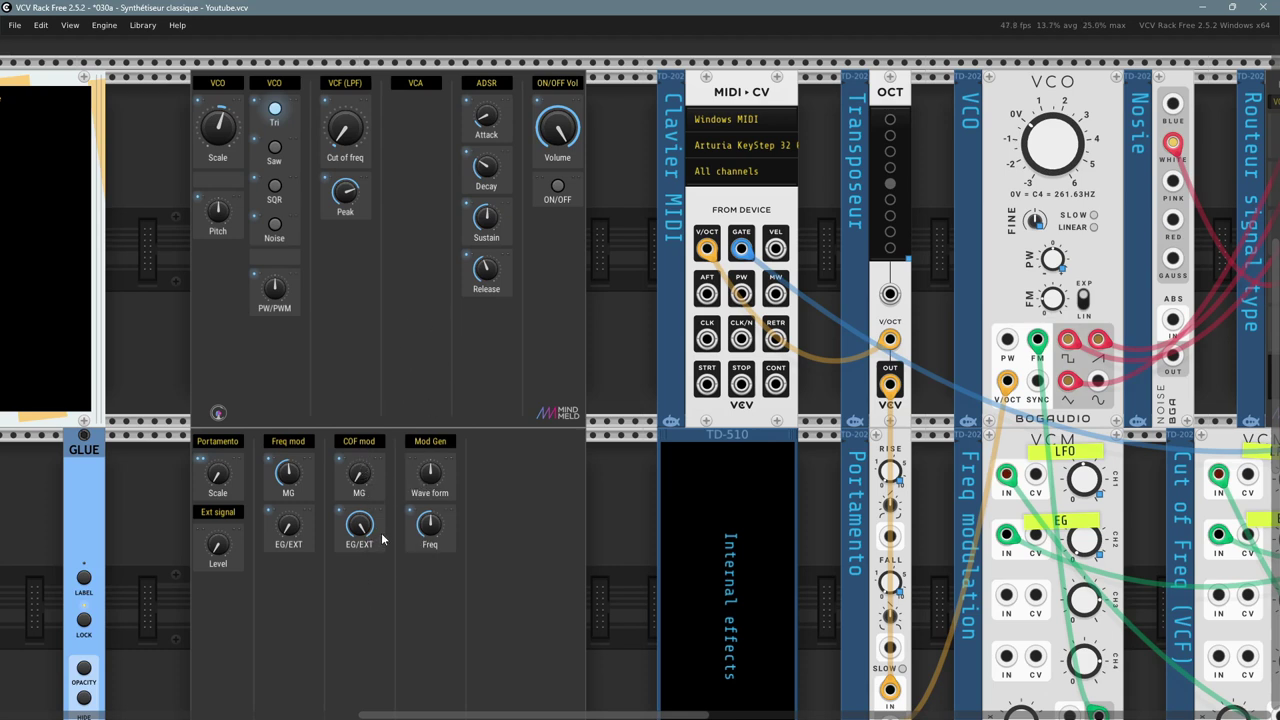
left_click_drag(624, 326, 623, 333)
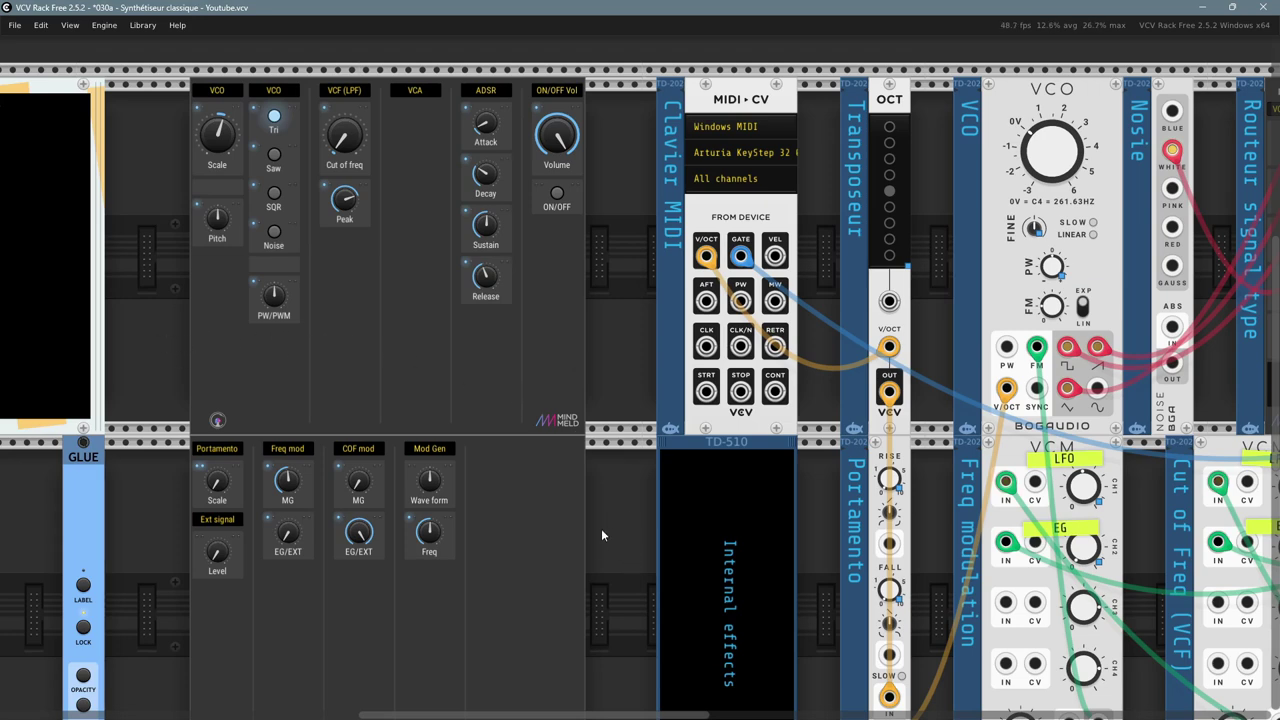
left_click_drag(600, 537, 608, 529)
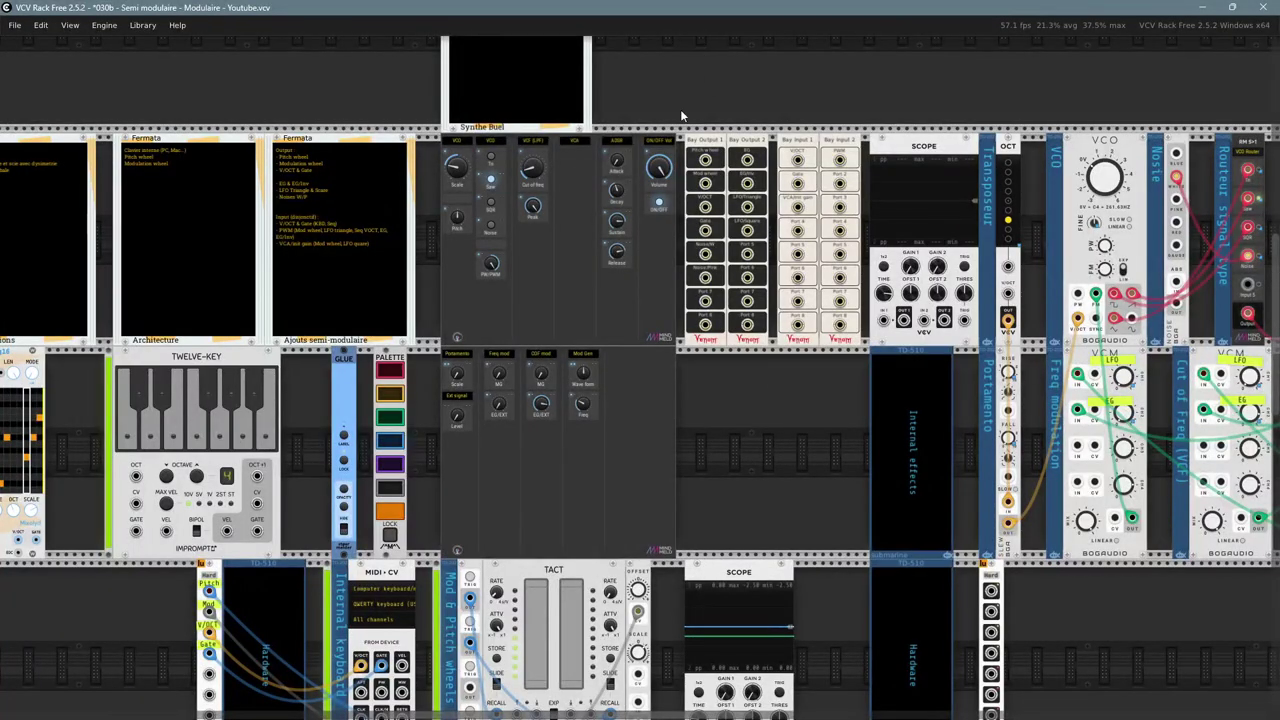
- In the empty rack area above the patch notes, draw two red boxes labelled K and VCO
scroll(680, 114, "up", 1)
scroll(690, 320, "up", 10)
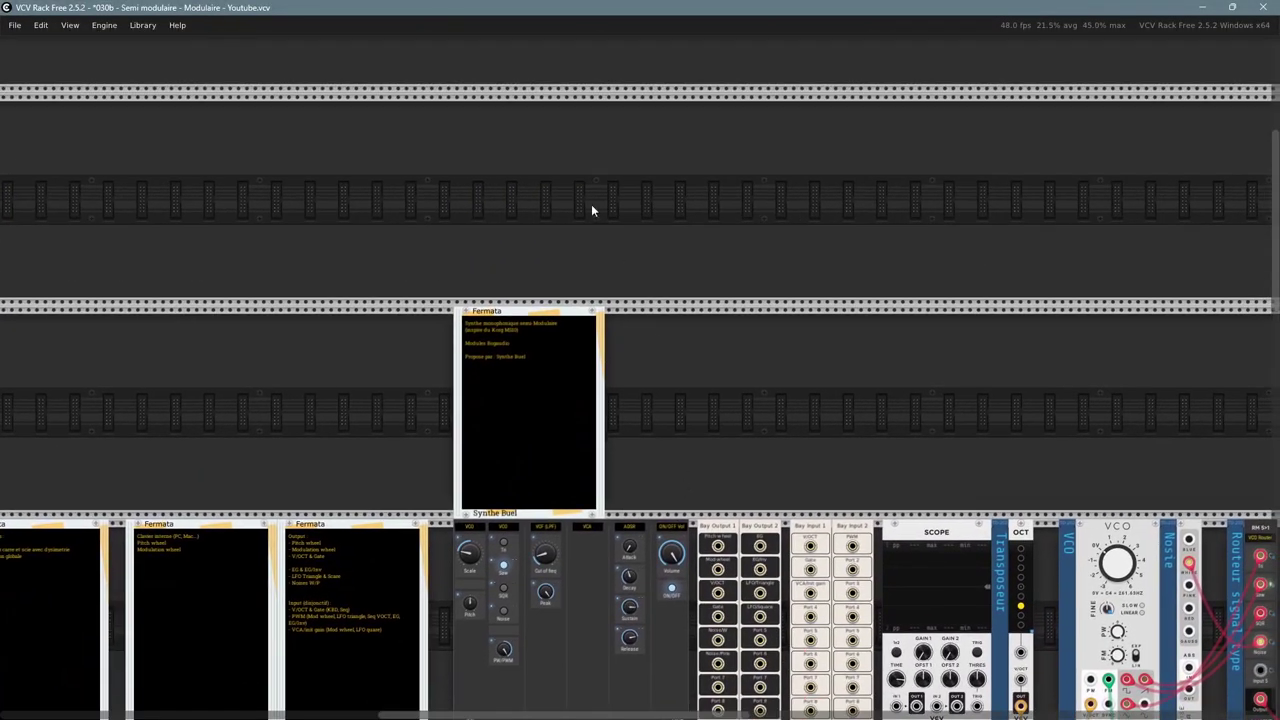
scroll(555, 240, "up", 2)
left_click_drag(518, 267, 546, 592)
left_click_drag(566, 510, 587, 533)
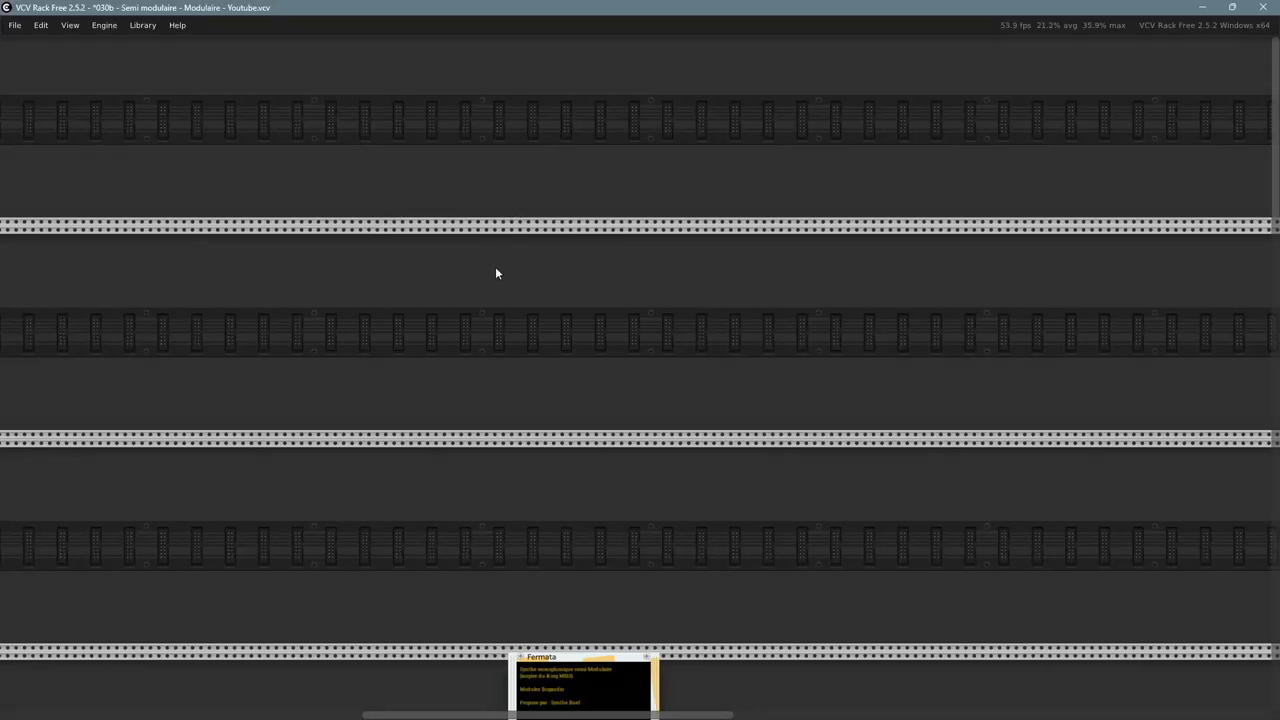
left_click(428, 267)
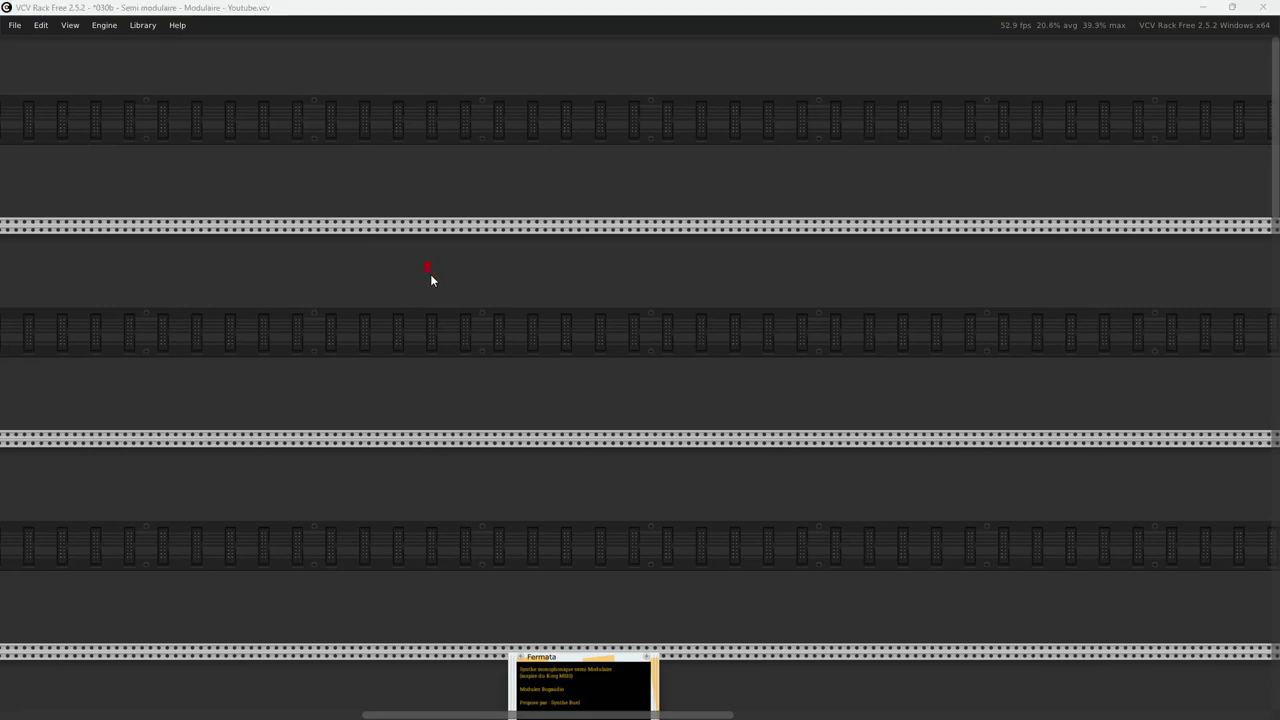
left_click_drag(448, 298, 560, 370)
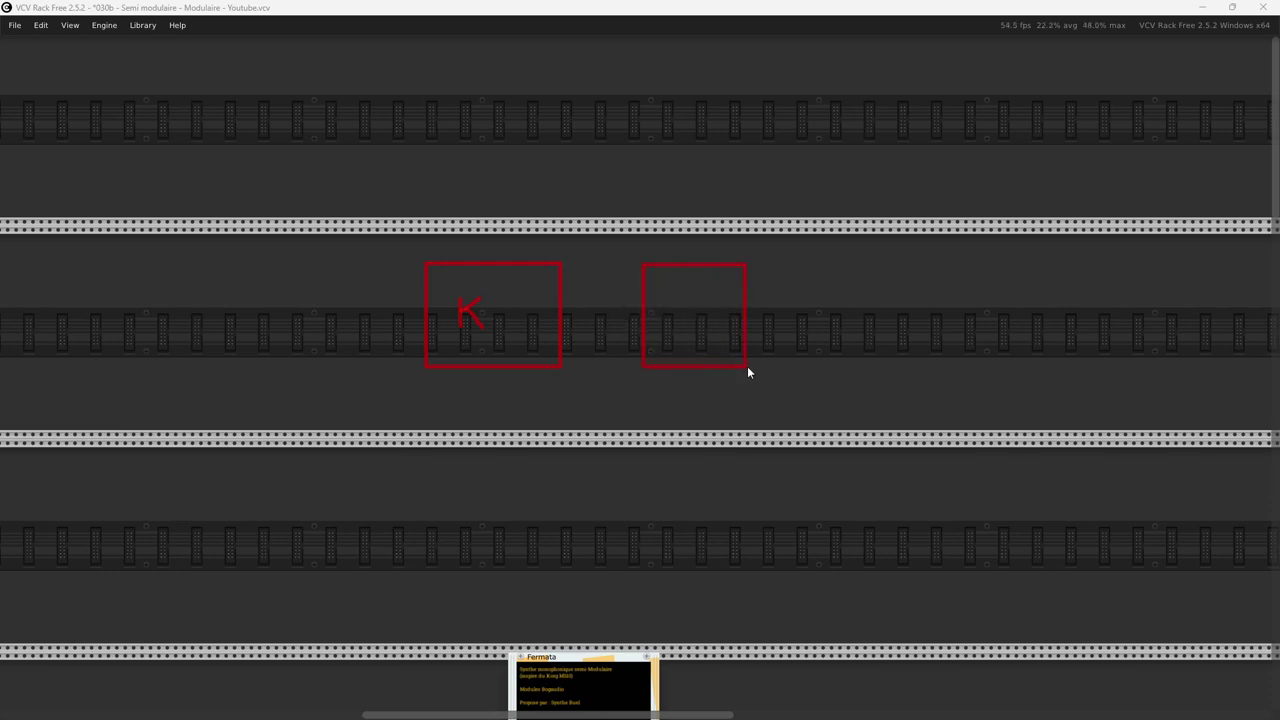
left_click_drag(747, 366, 769, 371)
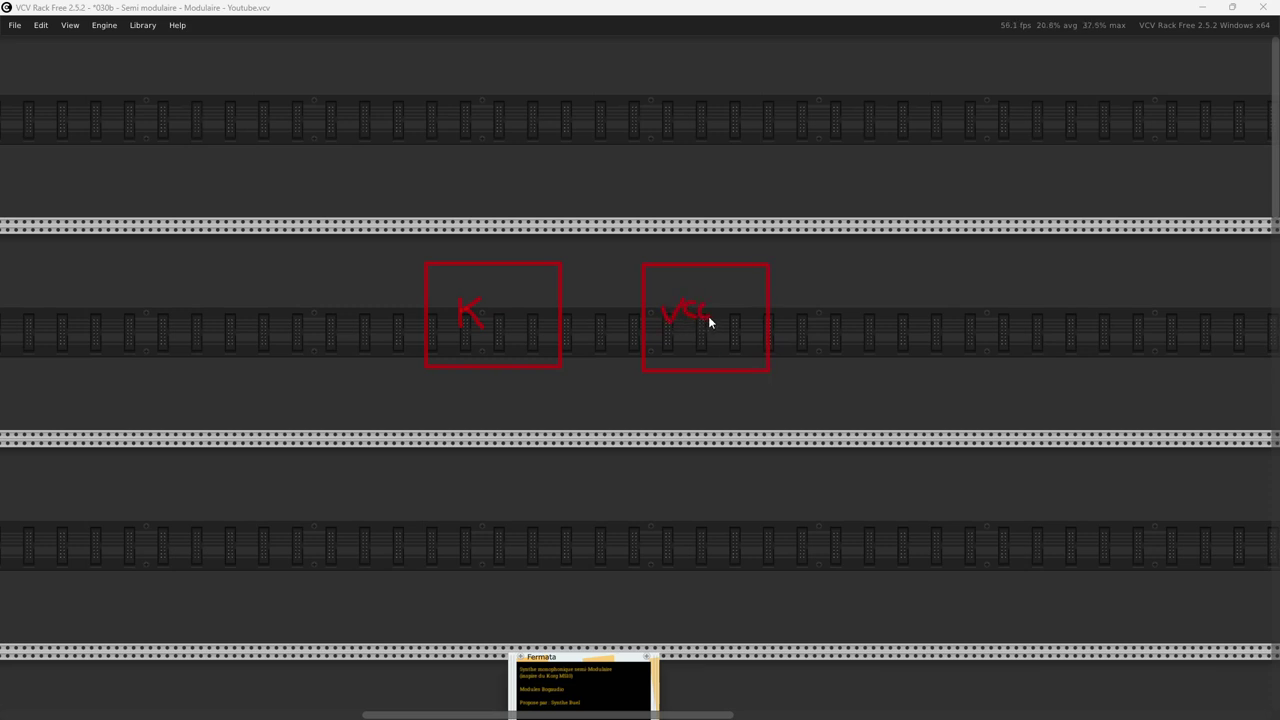
left_click_drag(708, 316, 712, 312)
- Add red boxes for the VCF, EG and VCA beside the VCO, and link all five boxes in sequence with arrows
mouse_move(845, 268)
left_mouse_down()
mouse_move(859, 340)
mouse_move(954, 372)
left_mouse_up()
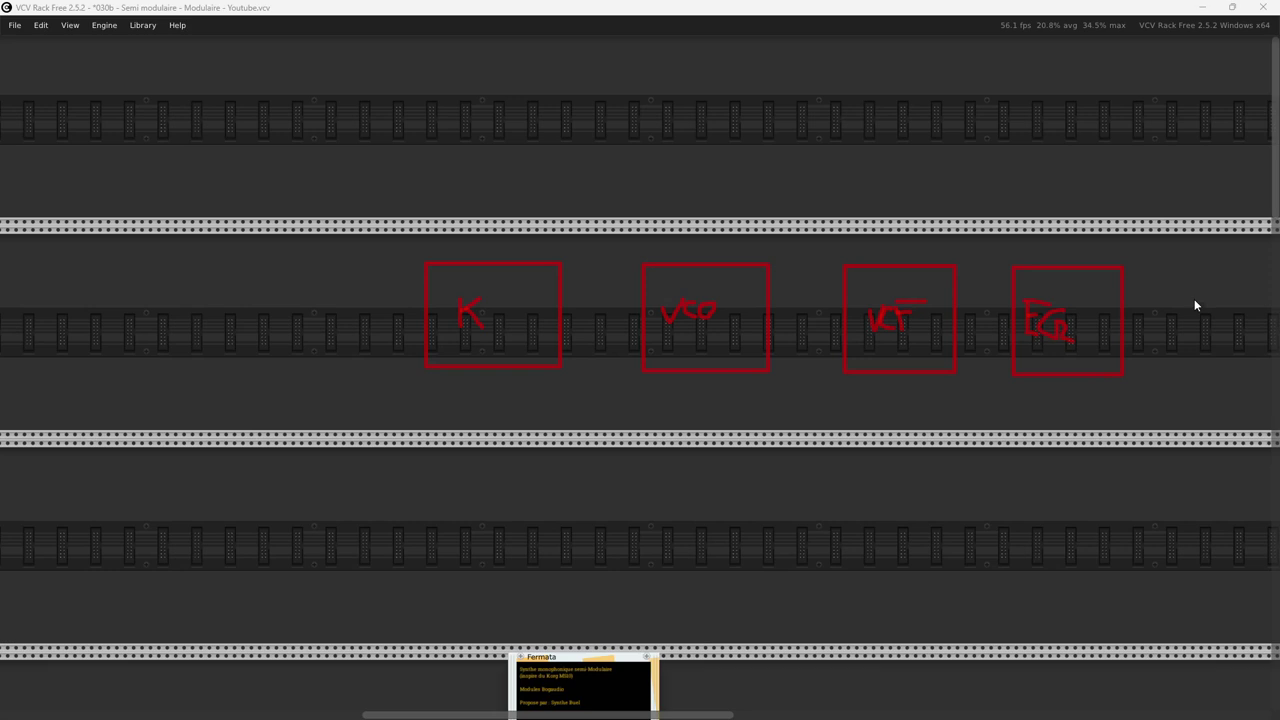
mouse_move(1167, 270)
left_mouse_down()
mouse_move(1226, 365)
mouse_move(1256, 378)
left_mouse_up()
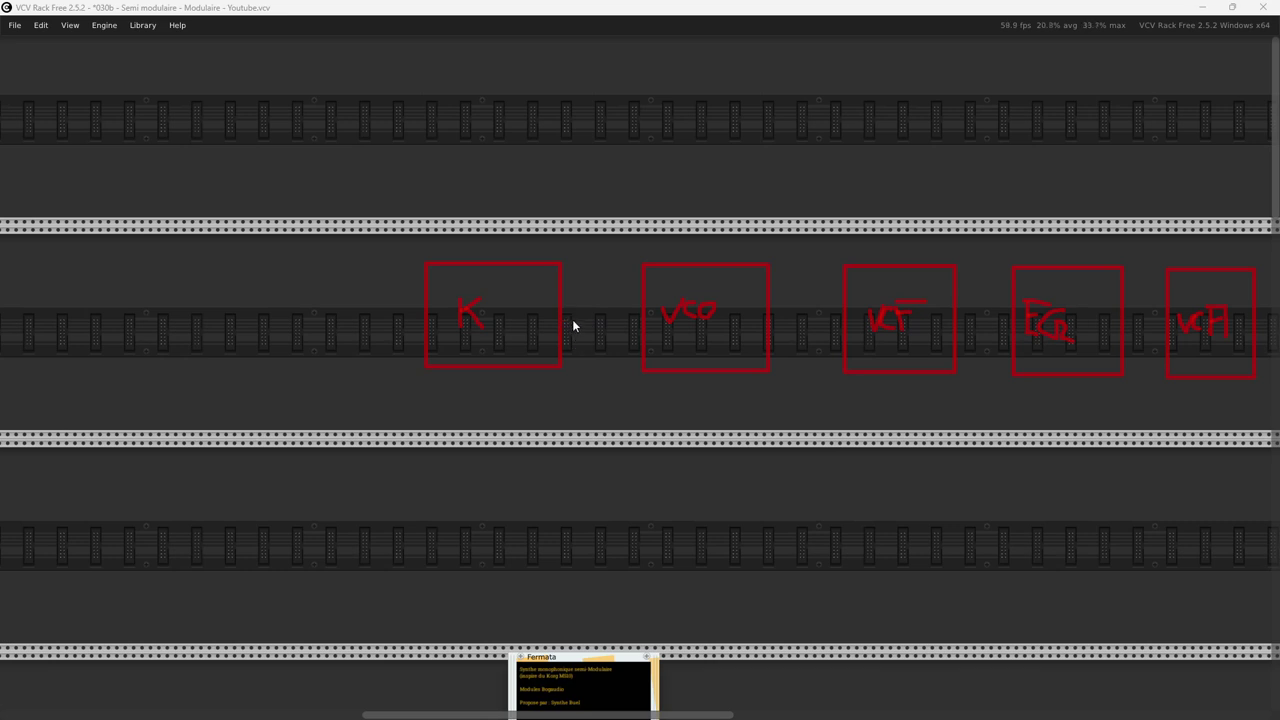
left_click_drag(567, 316, 630, 318)
left_click_drag(831, 322, 838, 315)
- Draw a green box labelled Seq below K, with green arrows from it to the VCO and EG boxes
mouse_move(433, 471)
left_mouse_down()
mouse_move(432, 486)
mouse_move(554, 551)
mouse_move(556, 570)
left_mouse_up()
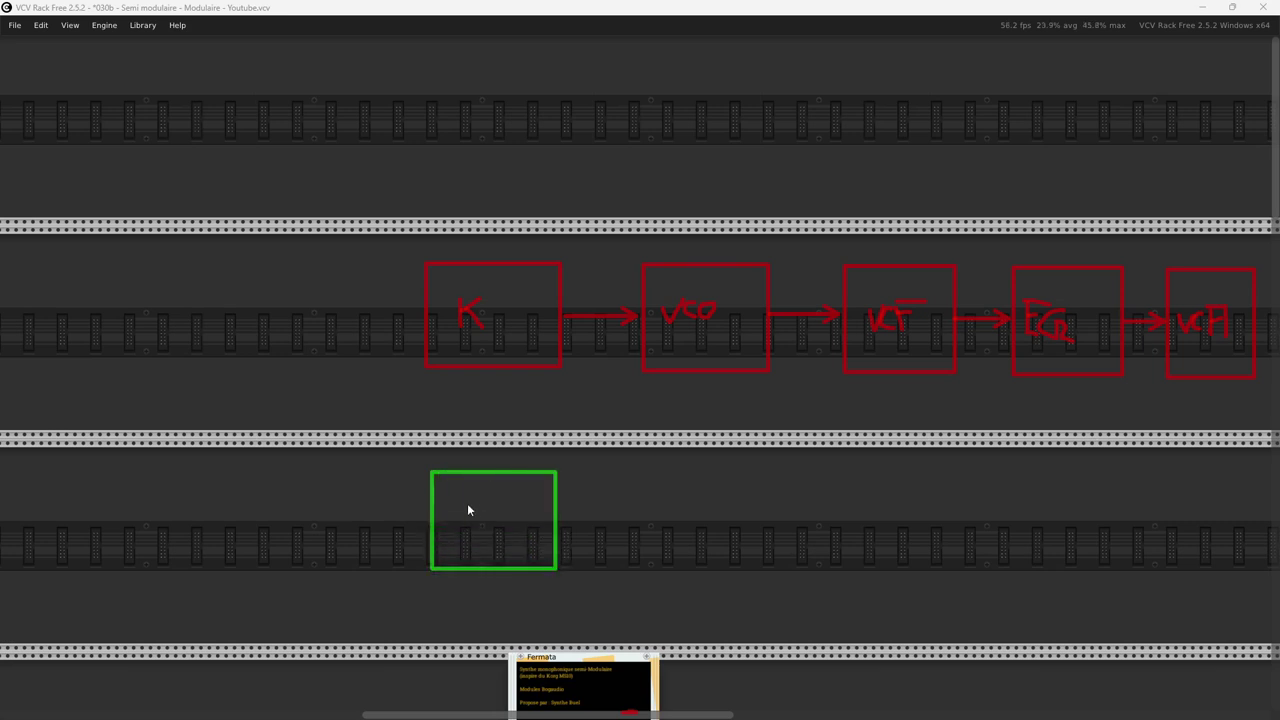
left_click_drag(458, 519, 454, 536)
left_click_drag(557, 512, 631, 379)
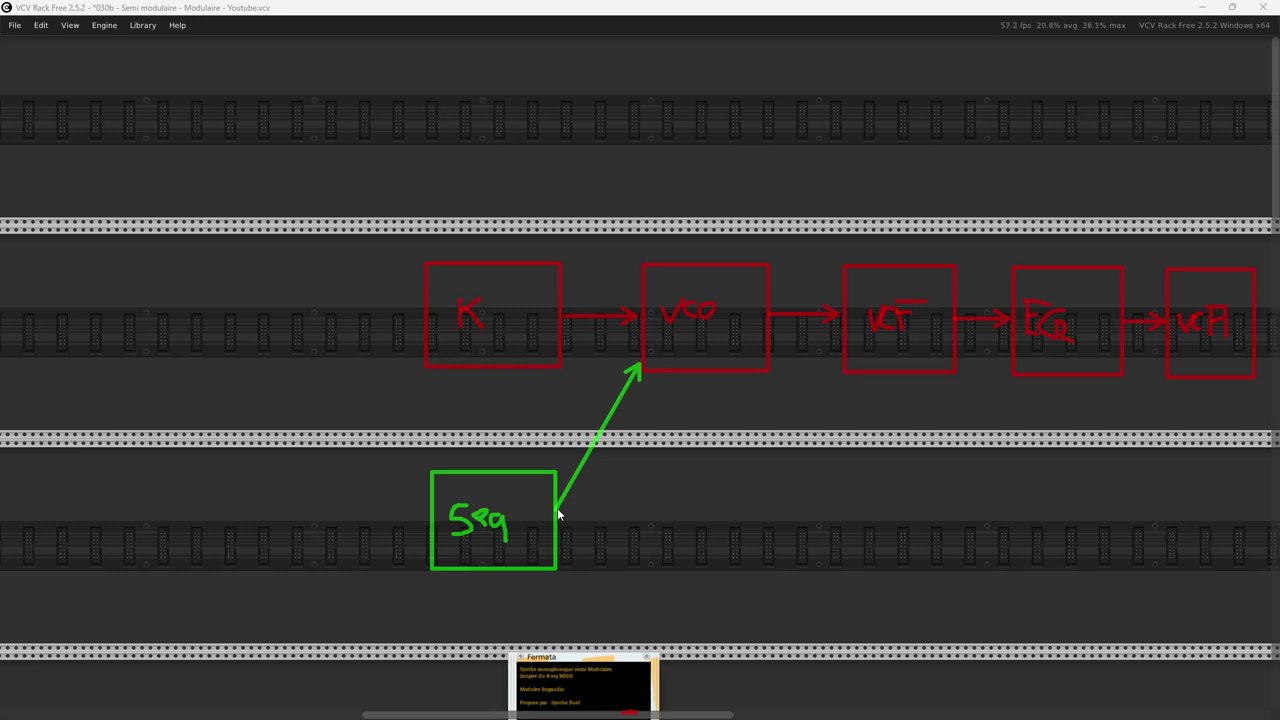
mouse_move(557, 508)
left_mouse_down()
mouse_move(833, 470)
mouse_move(1020, 405)
mouse_move(1034, 386)
mouse_move(1021, 340)
left_mouse_up()
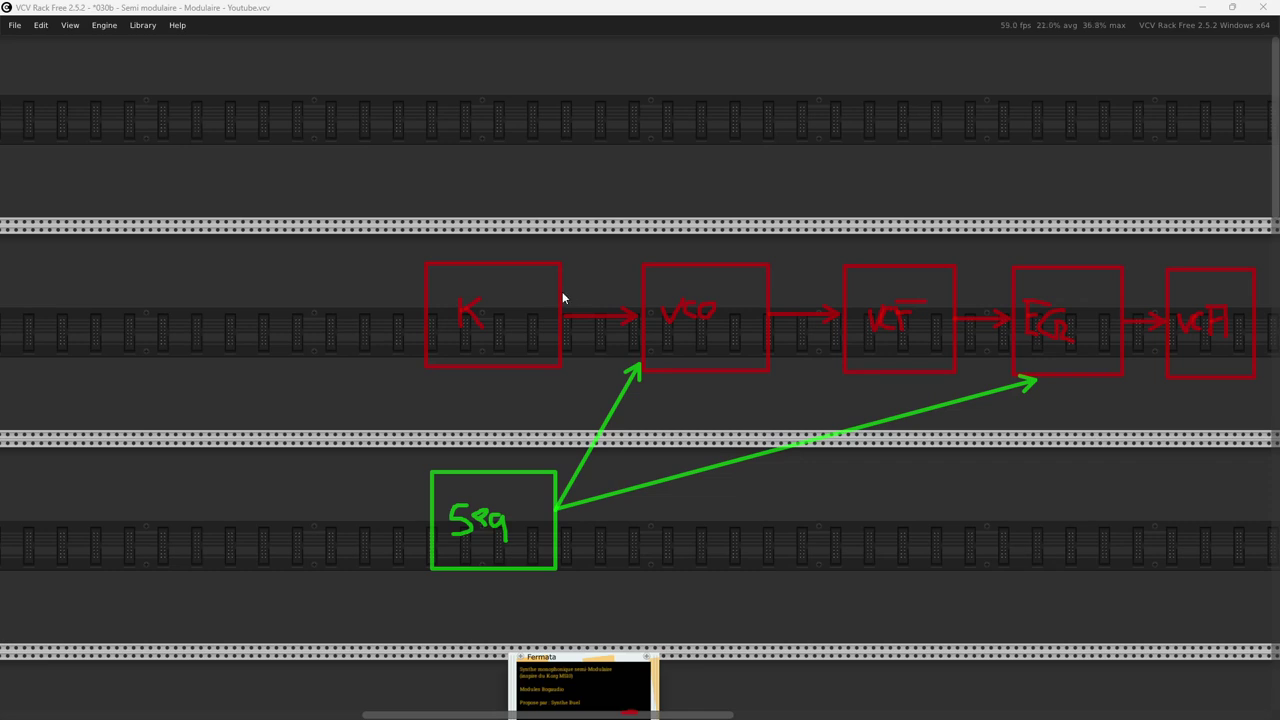
- Route a red arrow from K over the chain to the EG box, and slash the K–VCO and VCF–EG links
mouse_move(593, 289)
left_mouse_down()
mouse_move(587, 190)
mouse_move(706, 196)
mouse_move(891, 170)
mouse_move(980, 177)
left_mouse_up()
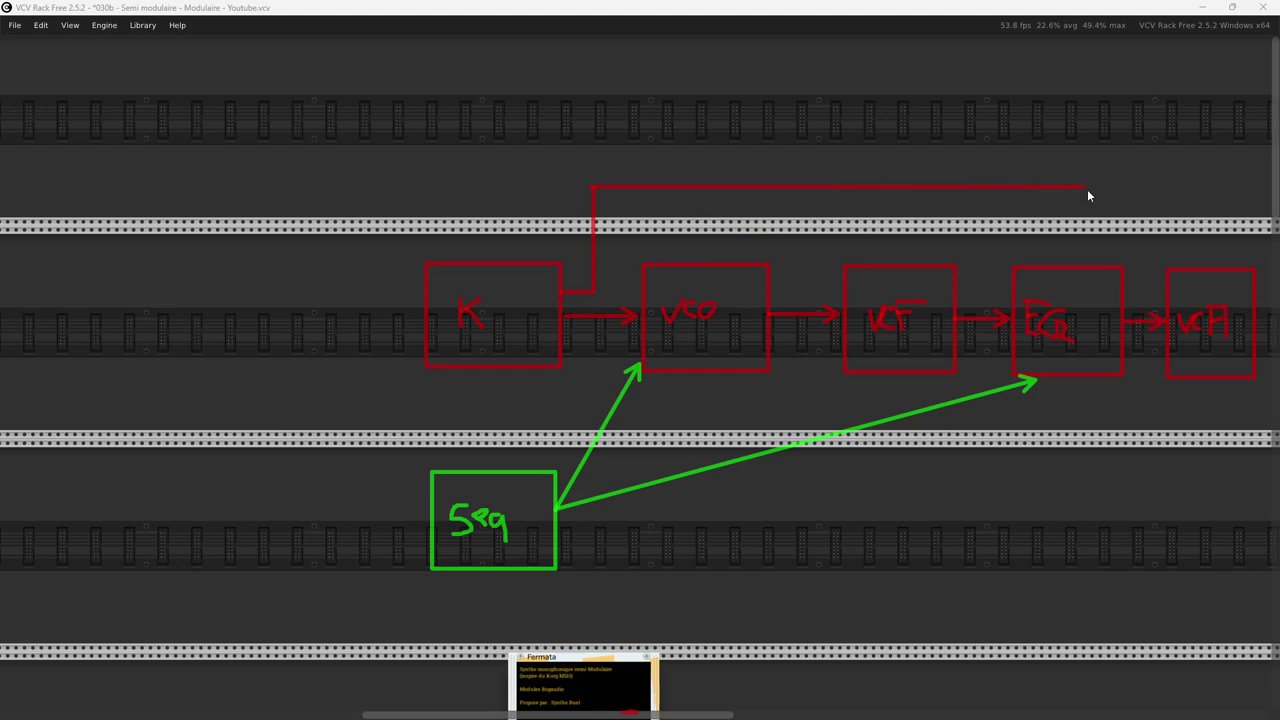
left_click_drag(1083, 260, 1094, 268)
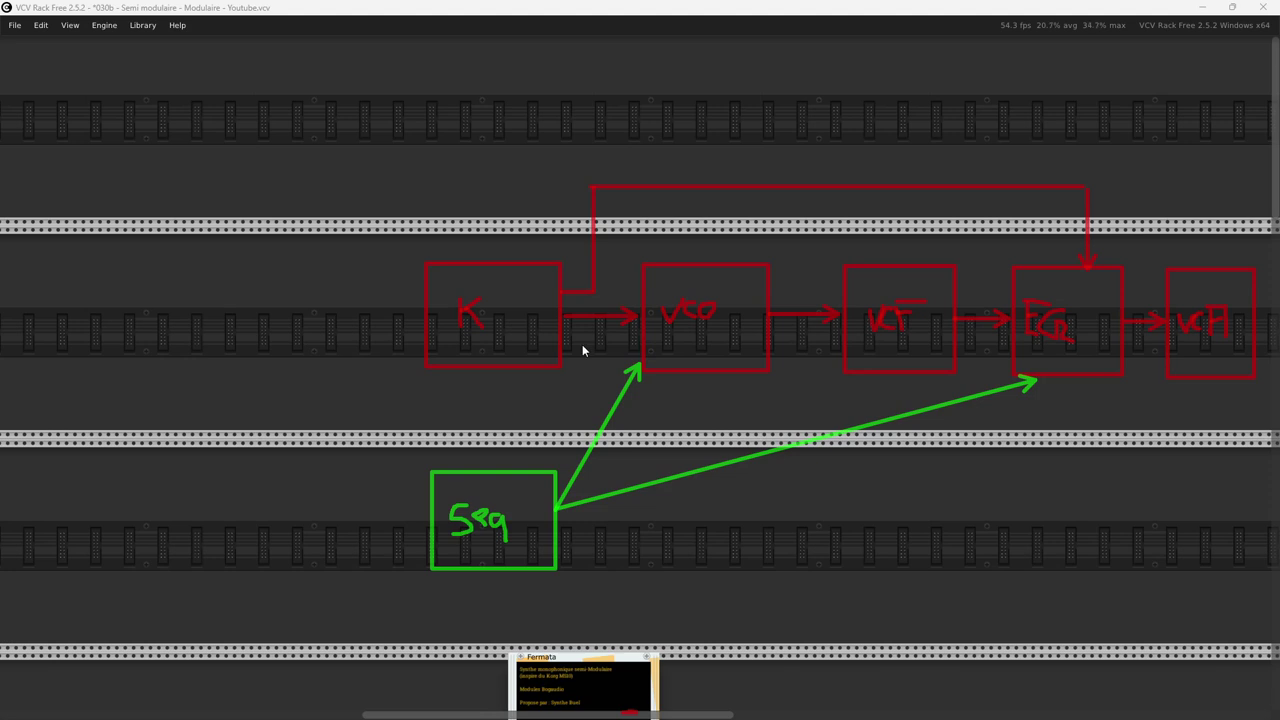
left_click_drag(600, 302, 595, 324)
left_click_drag(990, 303, 980, 337)
- Draw a blue box labelled Noise below the VCF, with a blue output arrow pointing right from it
left_click_drag(854, 469, 971, 556)
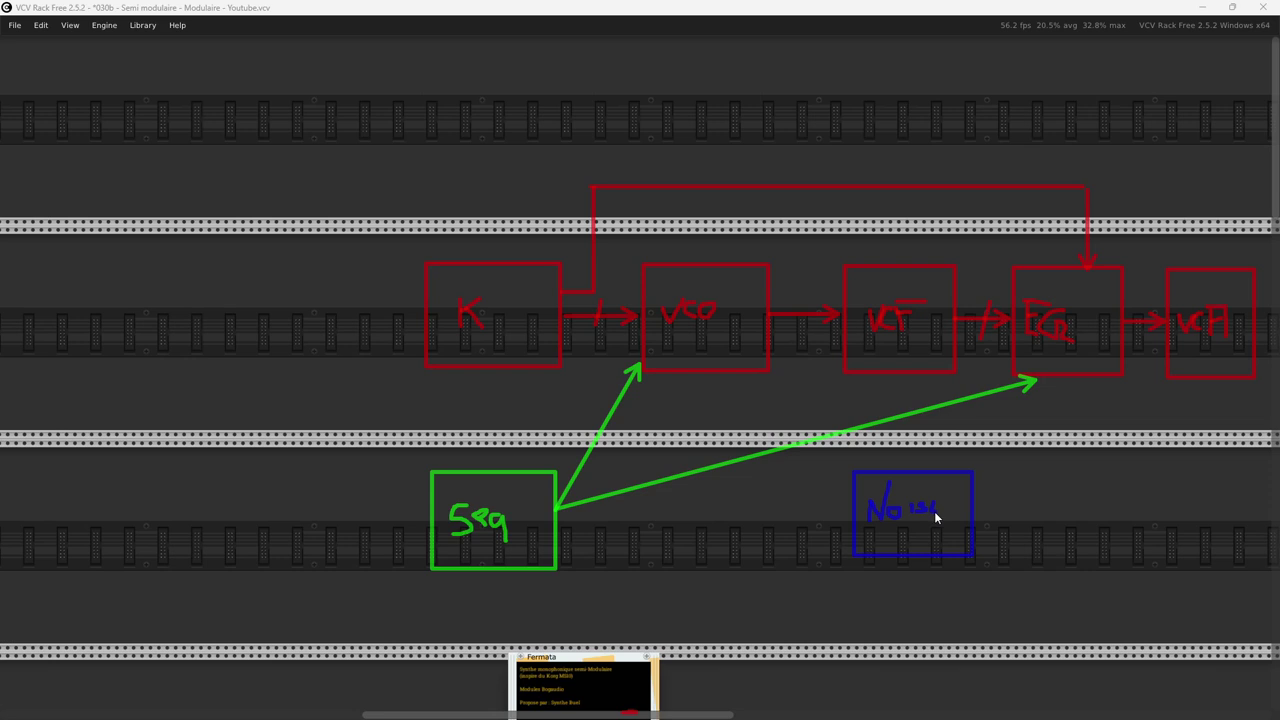
left_click_drag(934, 514, 942, 500)
left_click_drag(972, 512, 1100, 513)
- Draw two tall blue boxes side by side to the left of K and fill each with a column of small handwritten marks
mouse_move(161, 260)
left_mouse_down()
mouse_move(225, 508)
mouse_move(217, 430)
left_mouse_up()
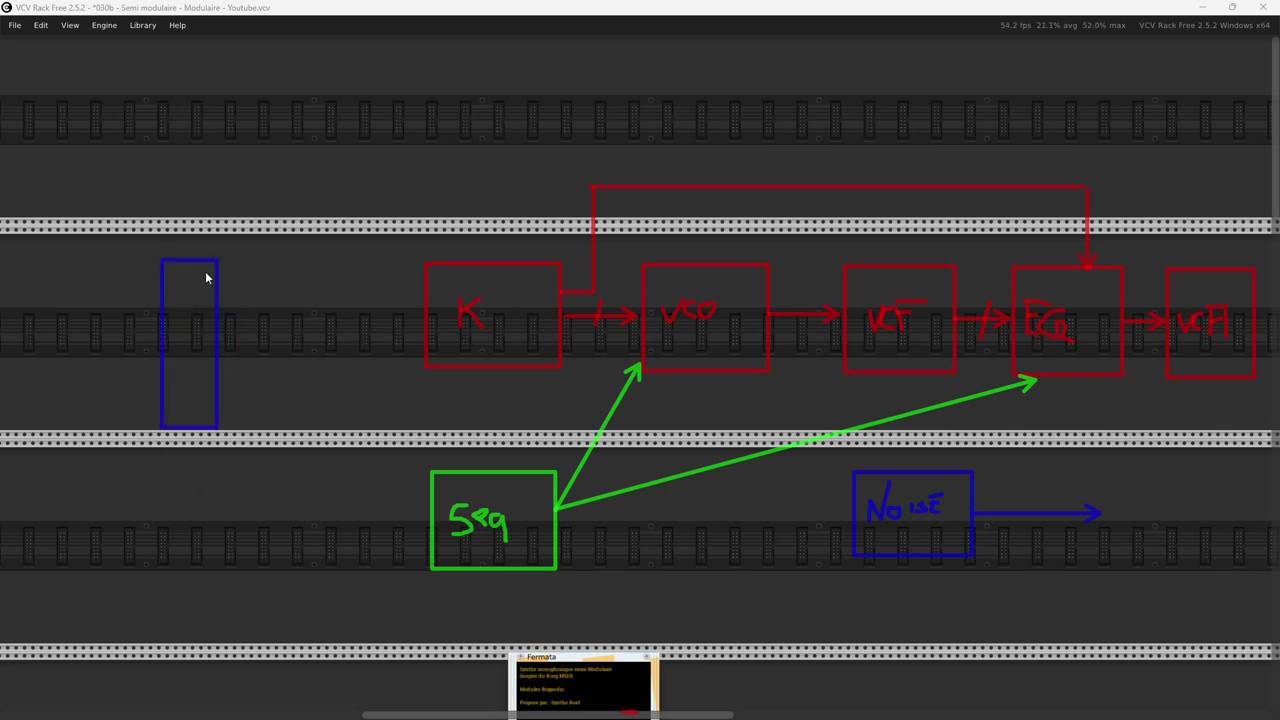
left_click_drag(241, 259, 298, 426)
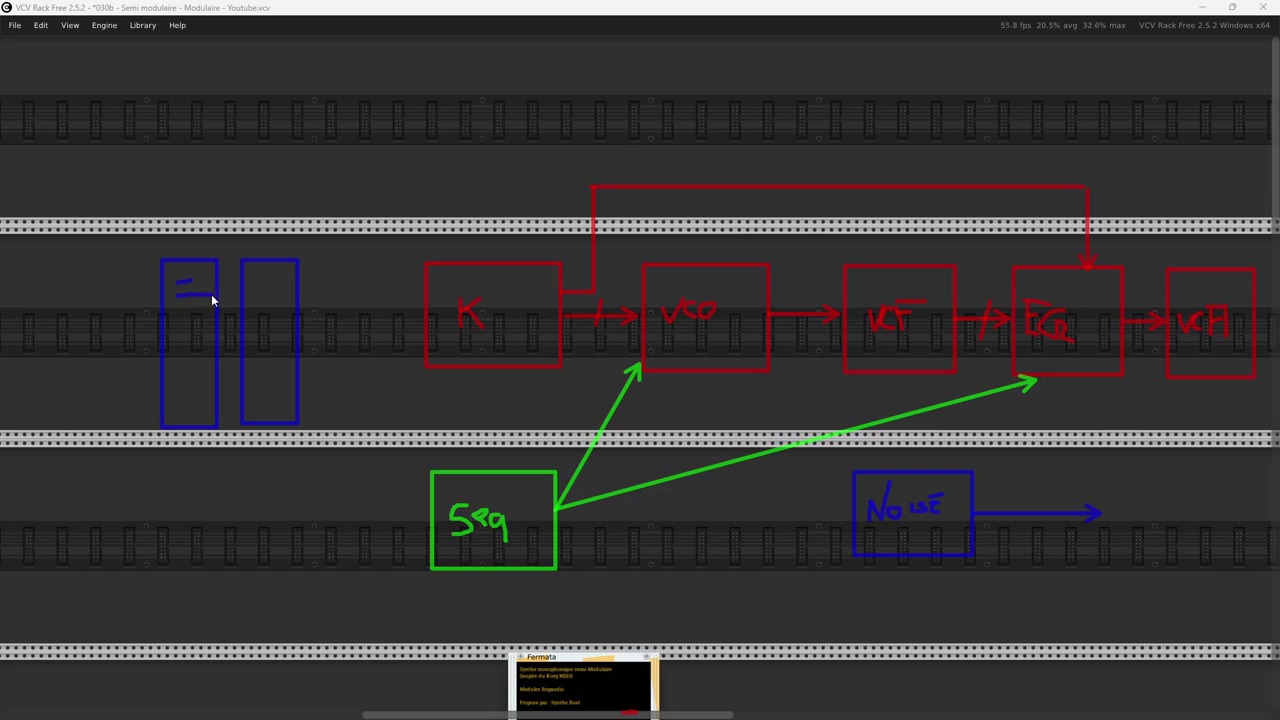
left_click_drag(171, 324, 191, 324)
left_click_drag(191, 380, 192, 398)
left_click_drag(270, 279, 277, 312)
left_click_drag(270, 374, 275, 370)
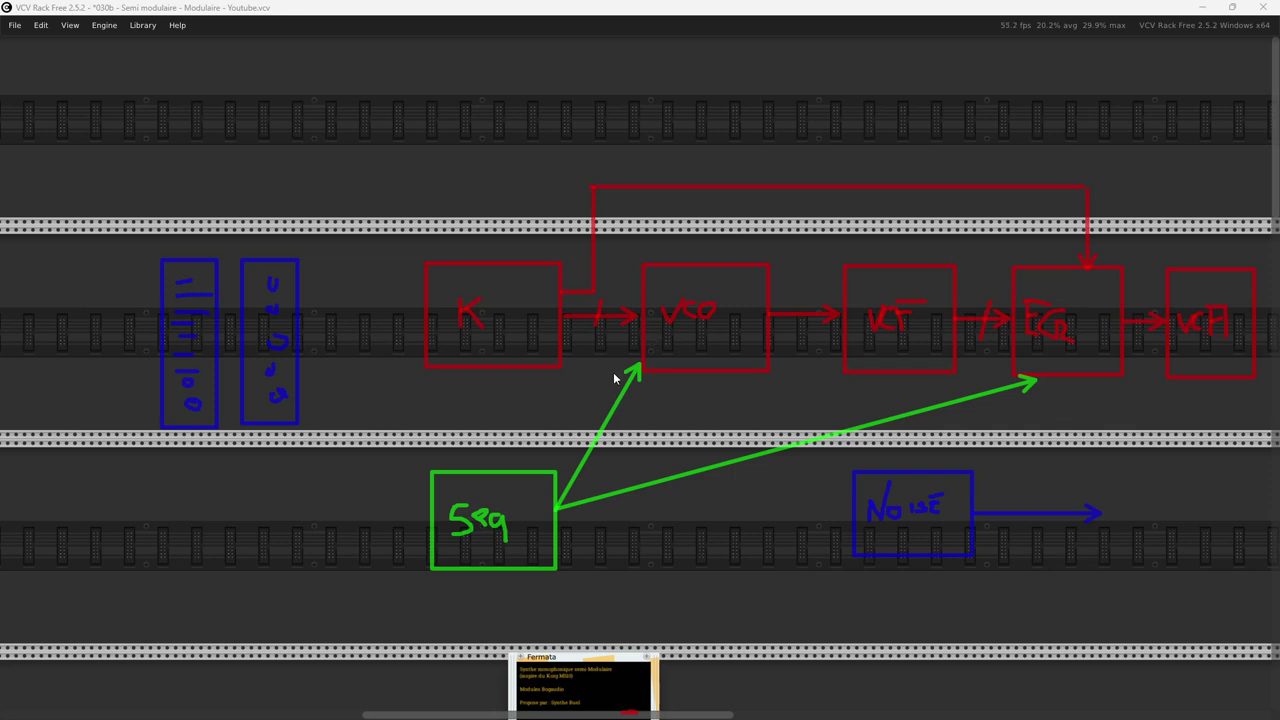
left_click_drag(606, 304, 597, 320)
left_click_drag(1080, 234, 1118, 218)
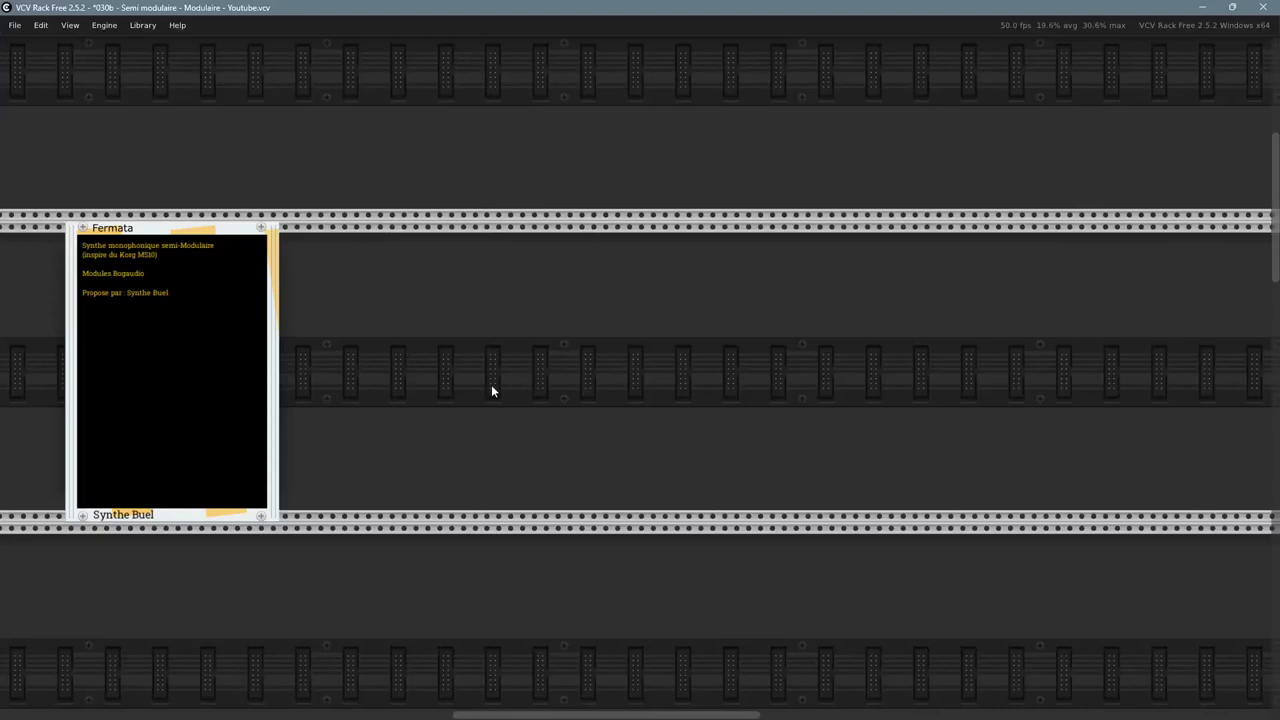
- Add a Little Utils →tp teleport input module from the favorites to the empty rack row beside the patch notes
left_click_drag(566, 381, 555, 399)
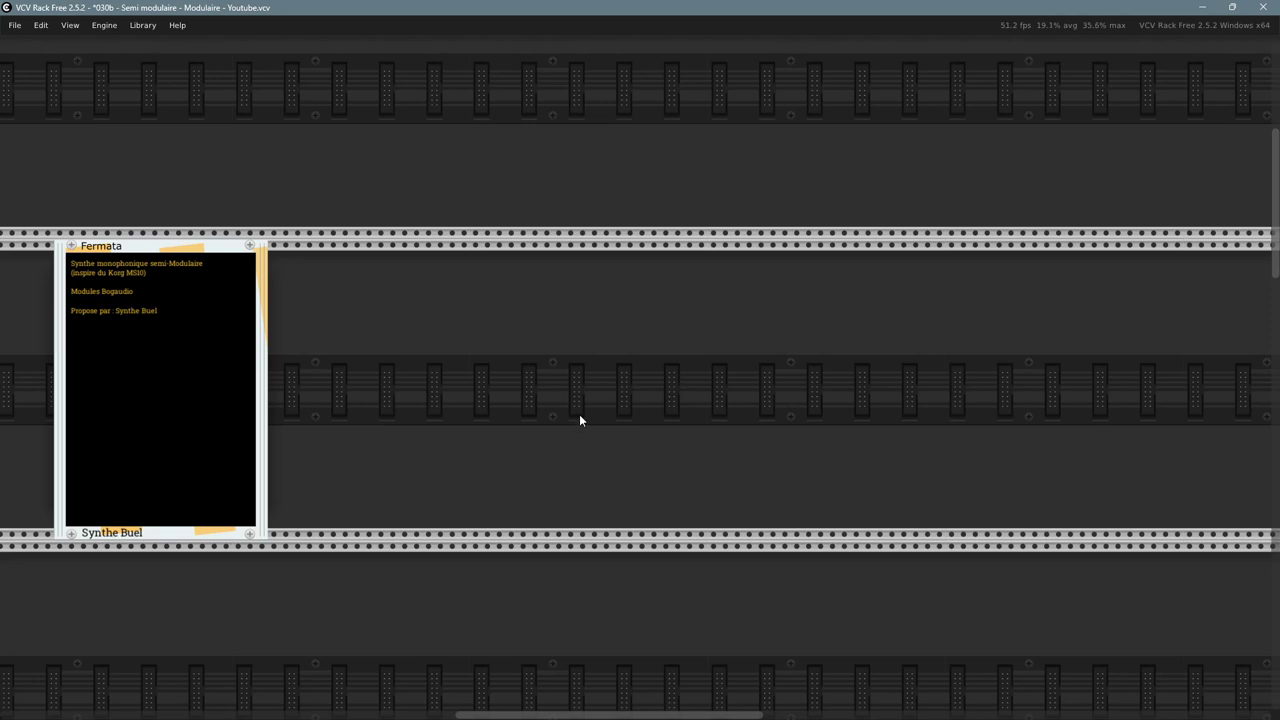
left_click_drag(606, 392, 584, 403)
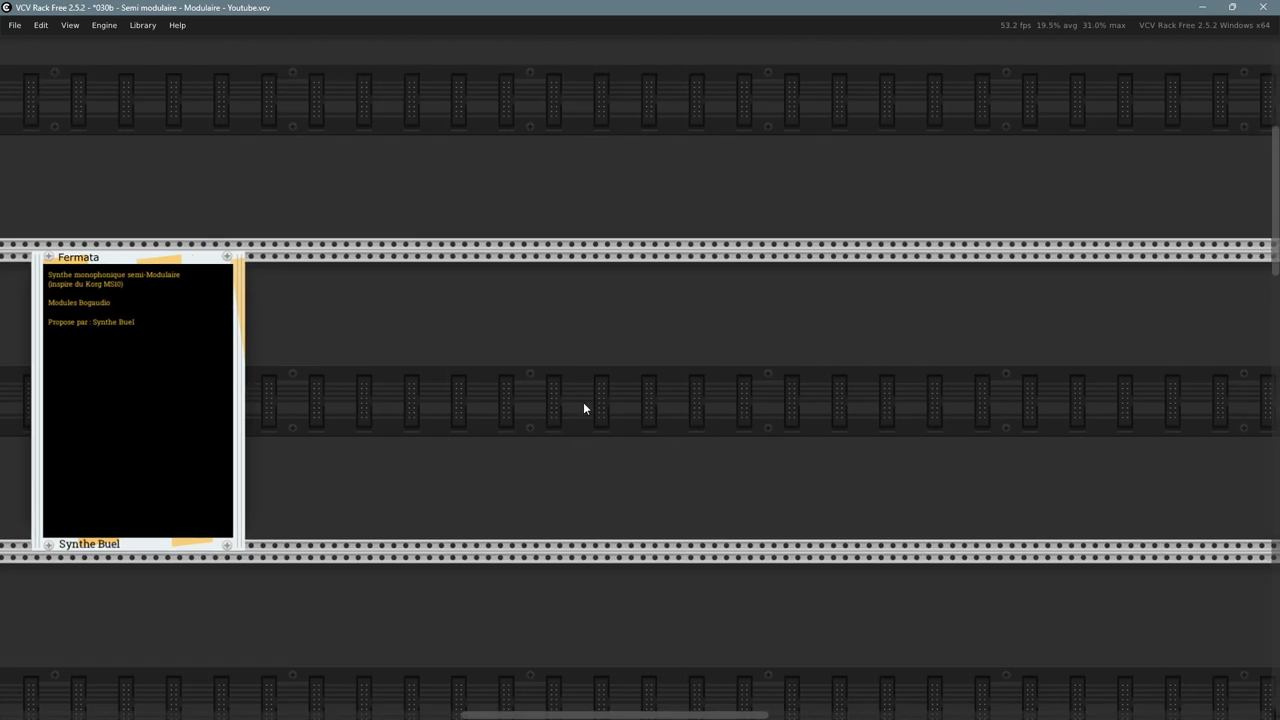
right_click(544, 392)
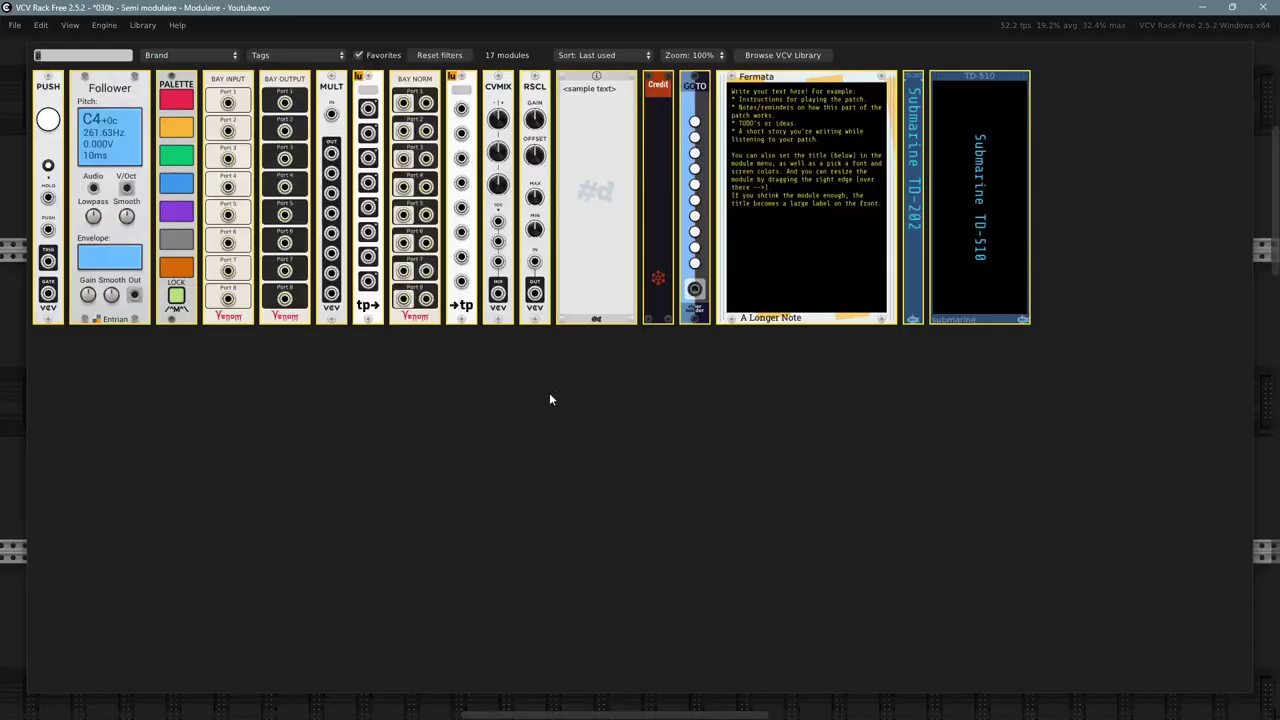
left_click(463, 314)
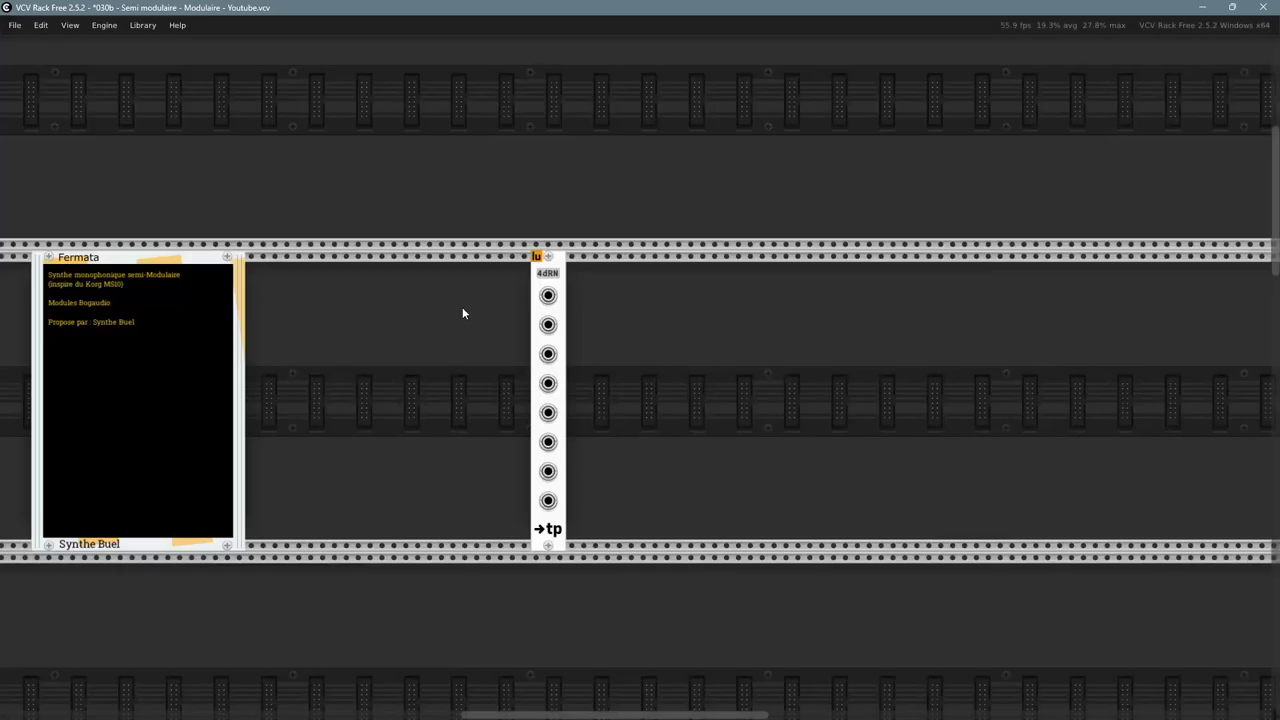
right_click(629, 447)
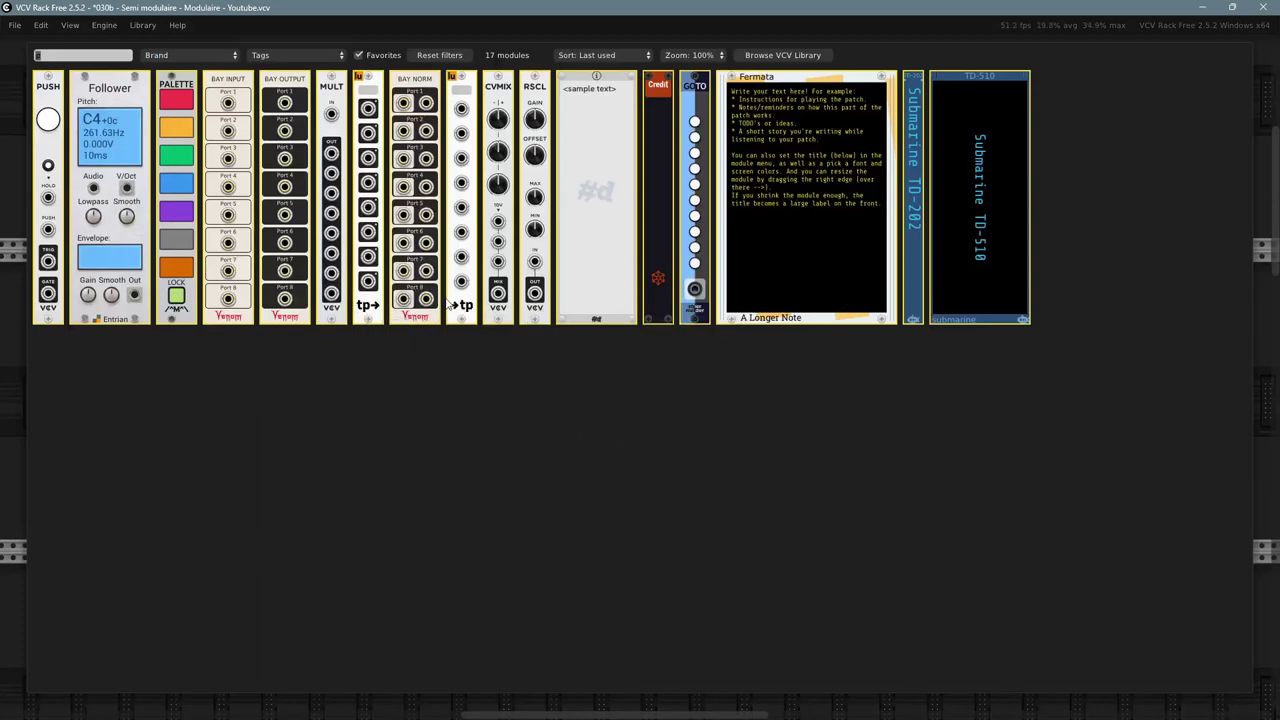
left_click(366, 312)
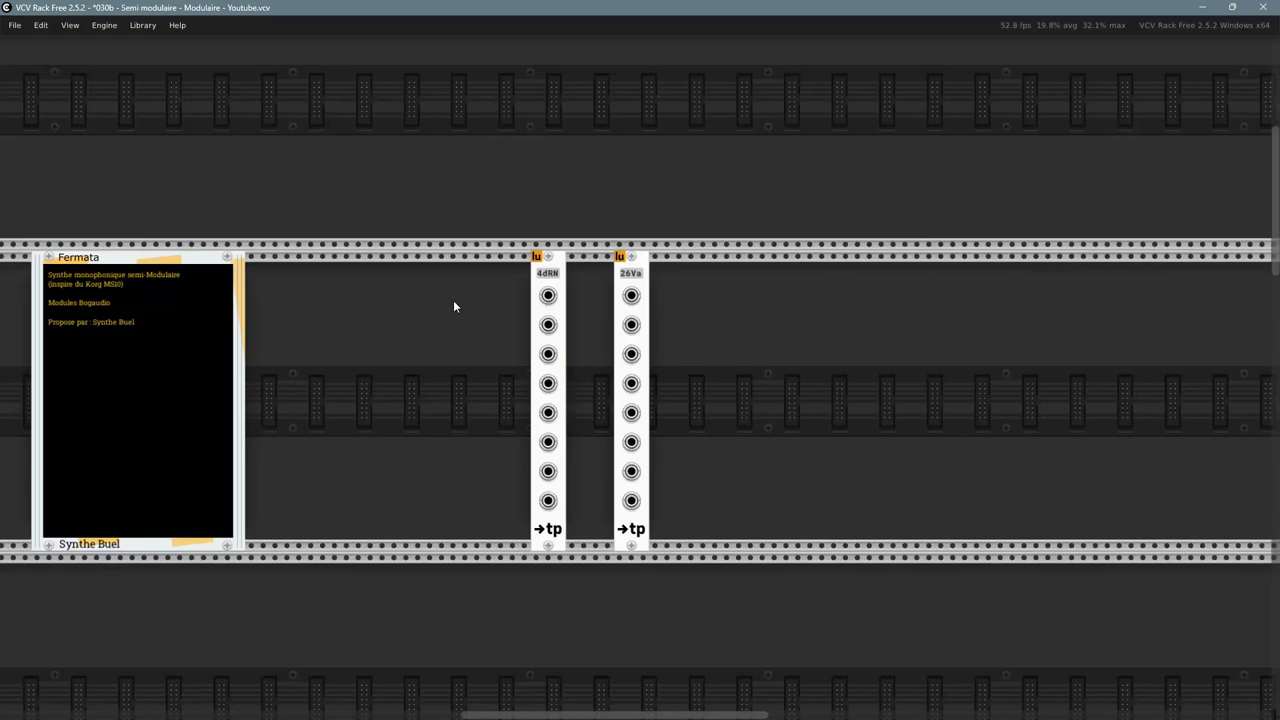
right_click(637, 257)
left_click(661, 407)
- Add a Little Utils Teleport Out module from the favorites to the right of the →tp module
right_click(661, 406)
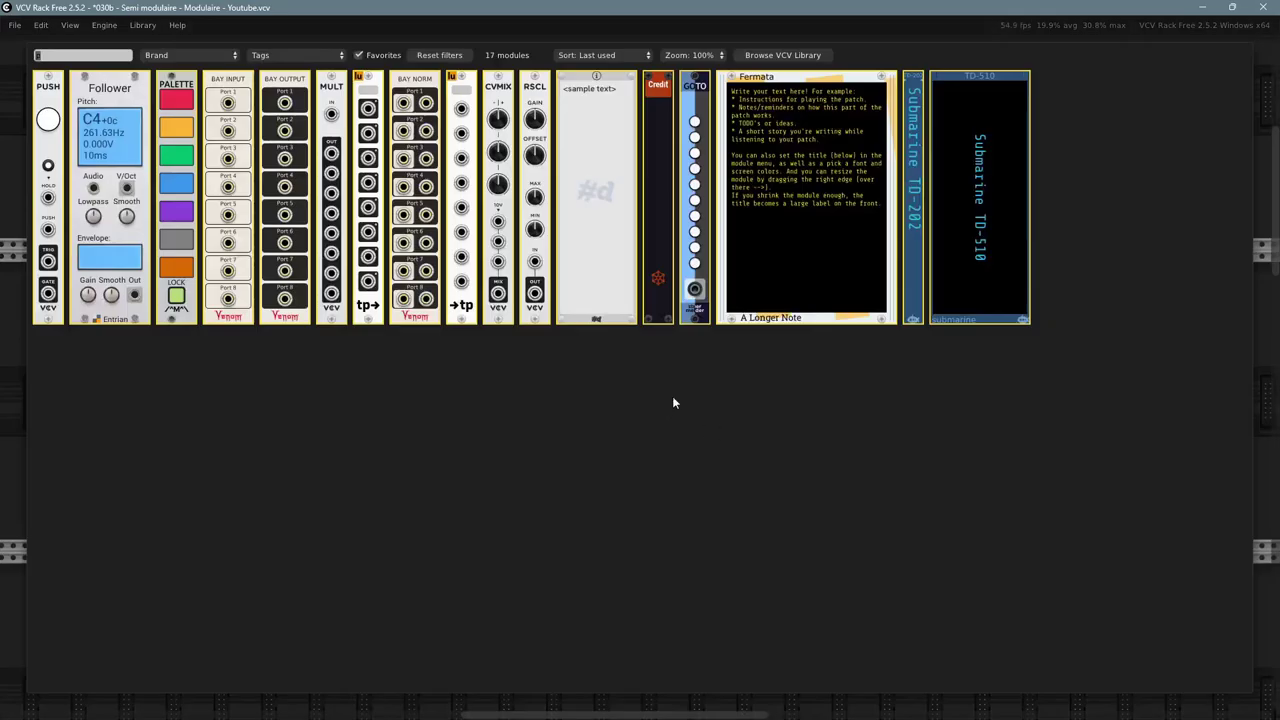
left_click(386, 357)
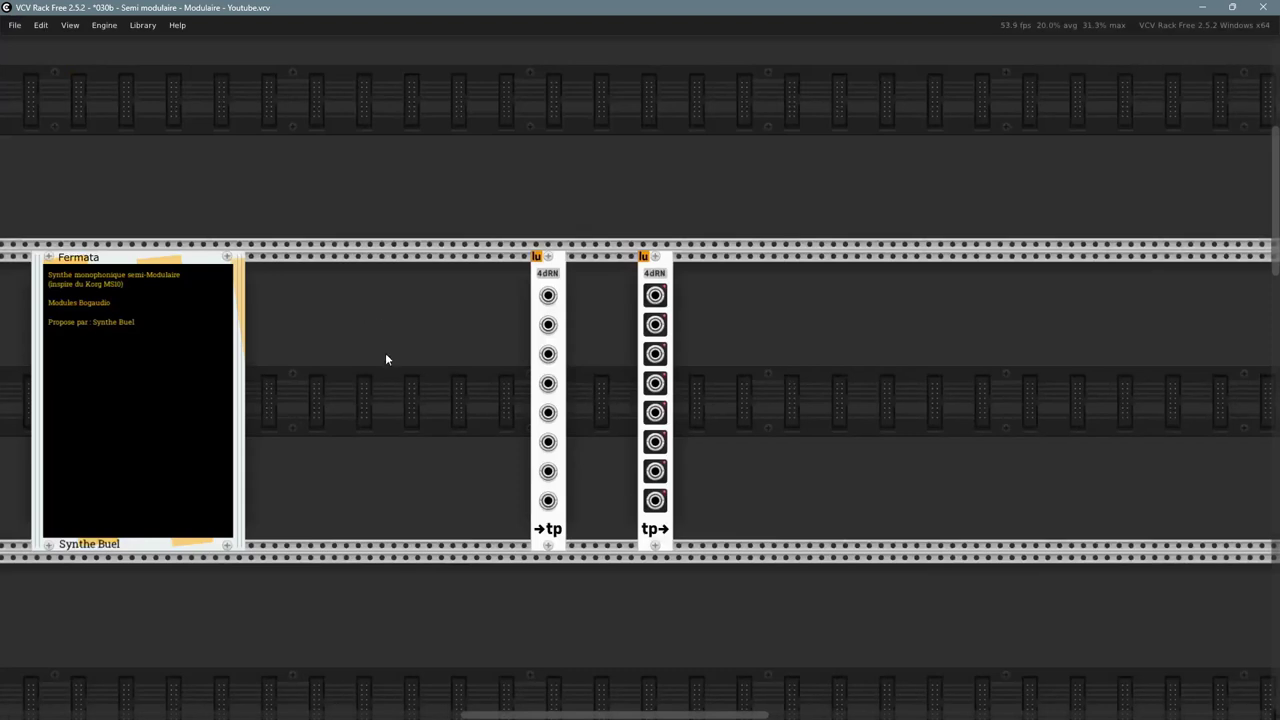
- Delete the Teleport Out module and undo the deletion
right_click(656, 540)
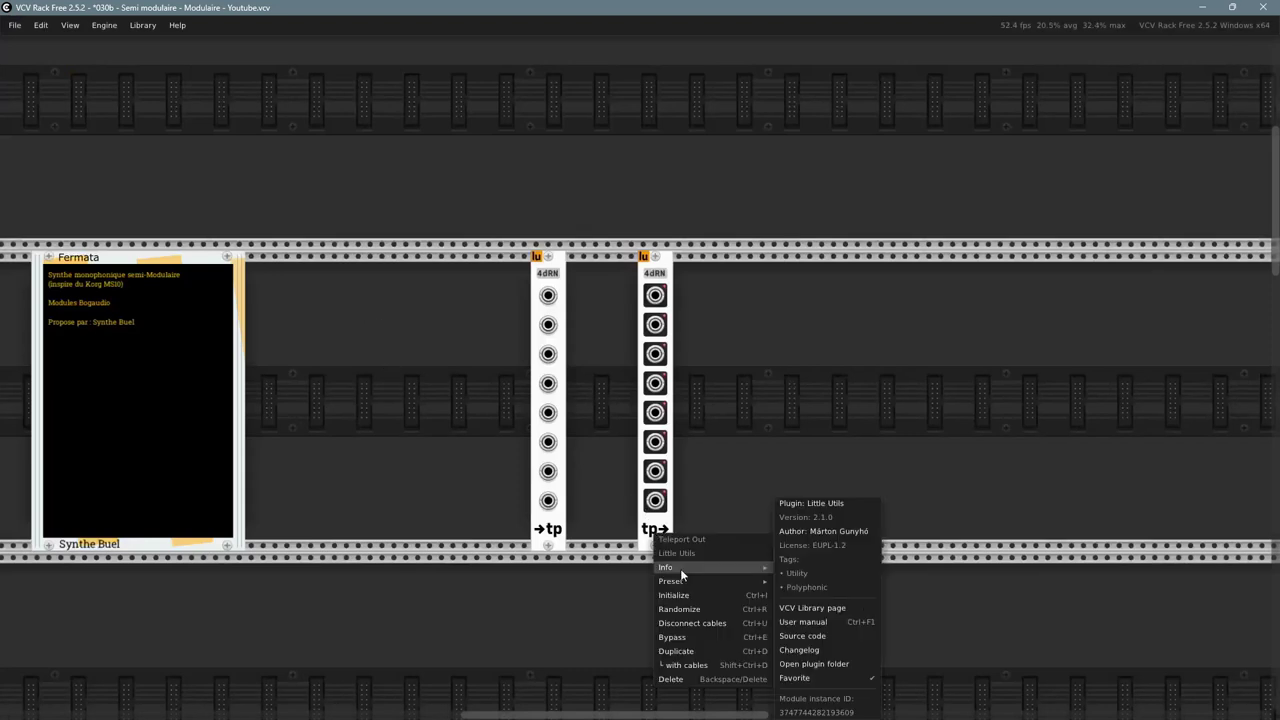
left_click(671, 679)
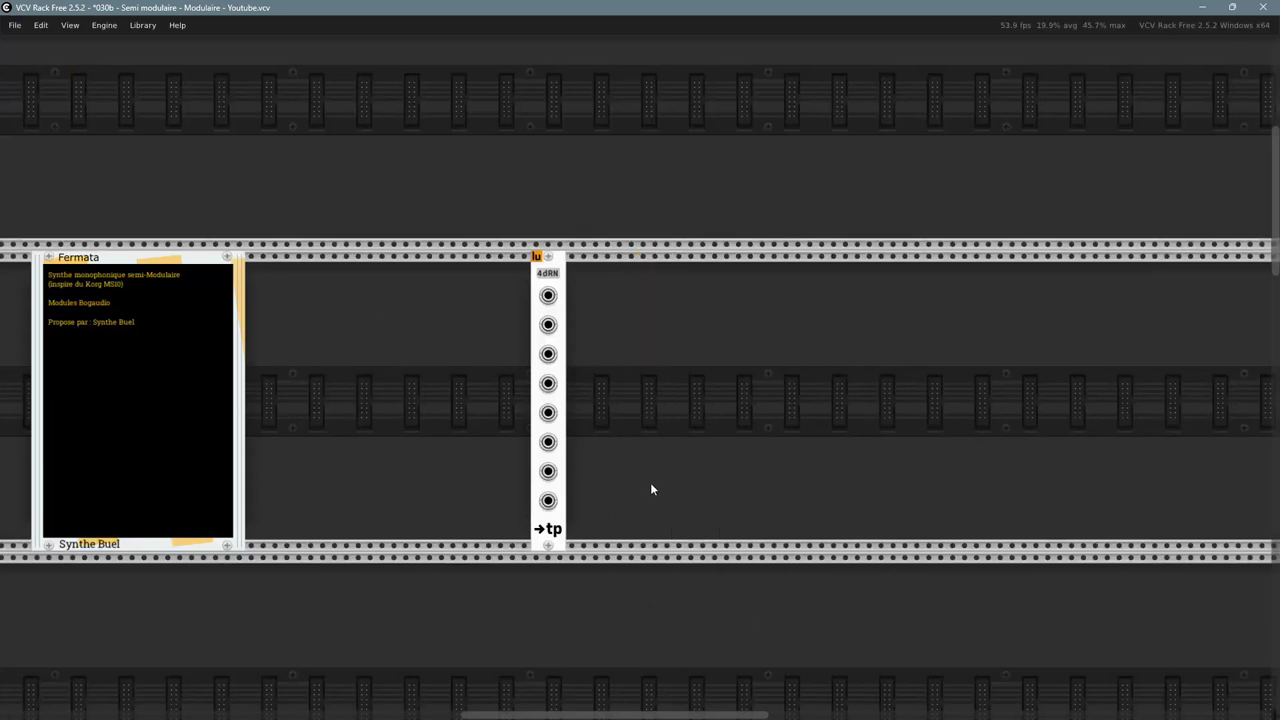
key("ctrl+z")
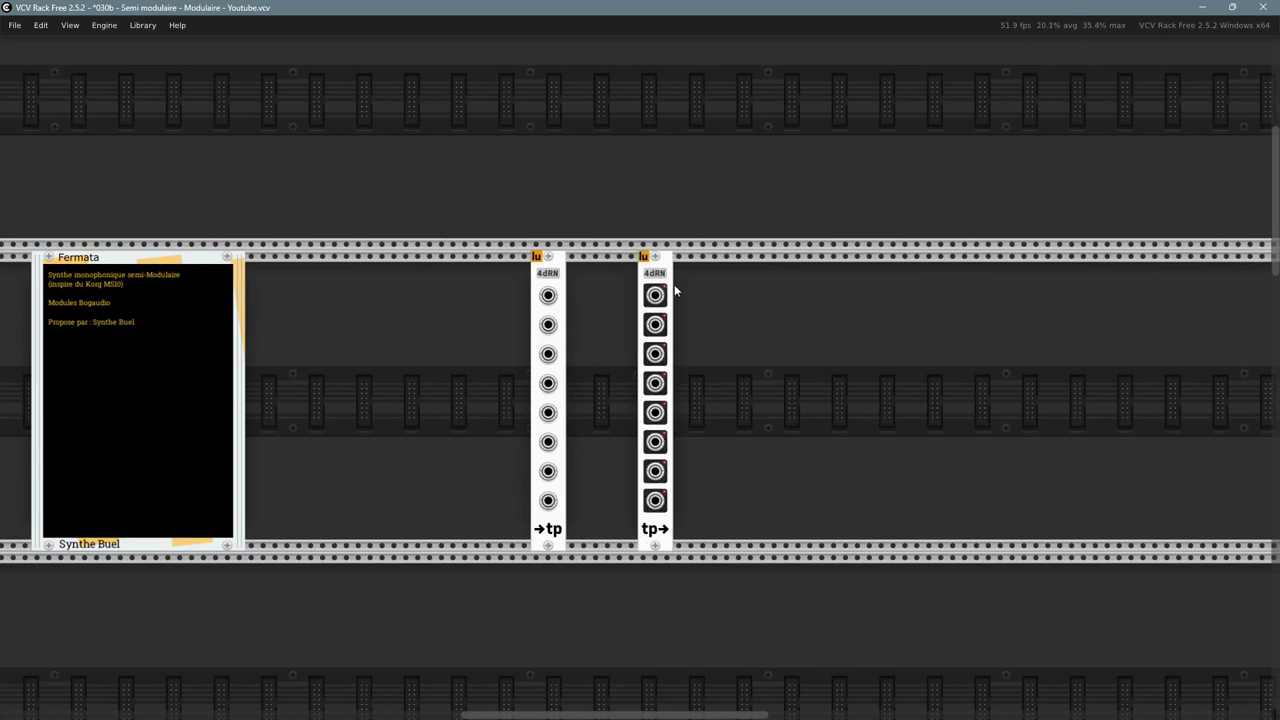
- Reposition the Teleport Out module farther along the row, leaving a wide gap after the →tp module
left_click_drag(665, 262, 653, 268)
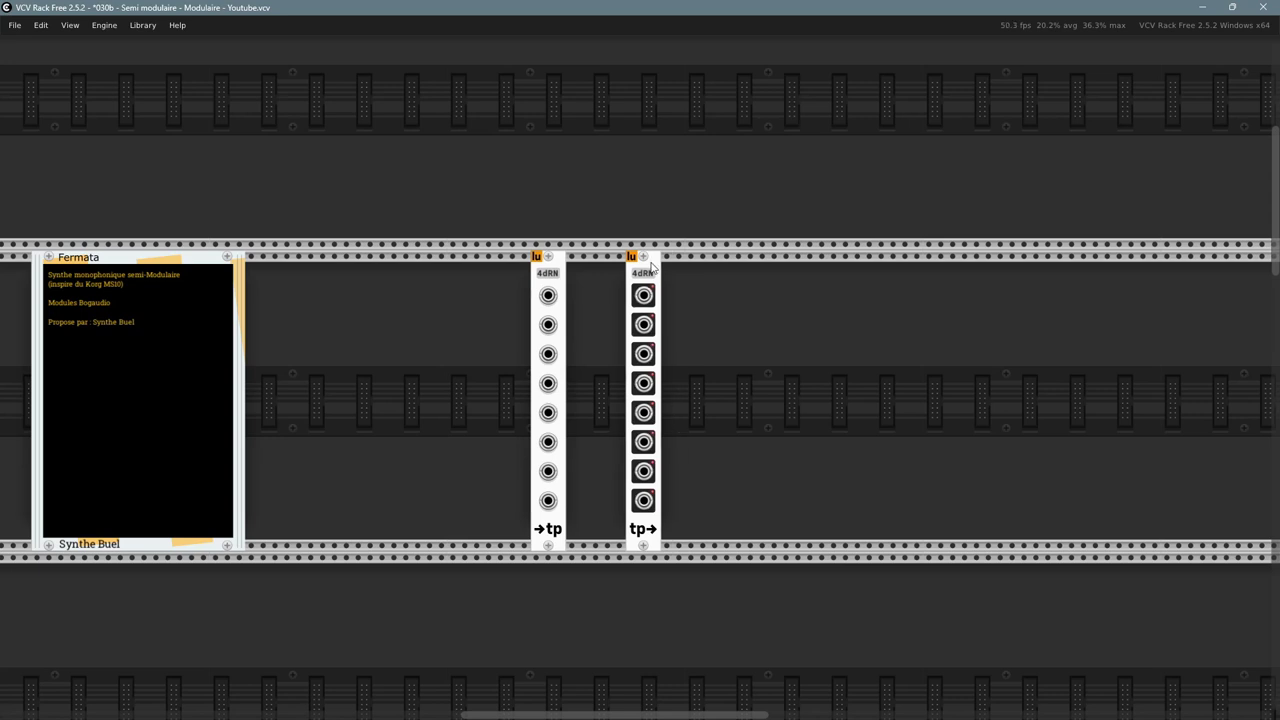
scroll(575, 410, "up", 1)
left_click_drag(575, 415, 508, 392)
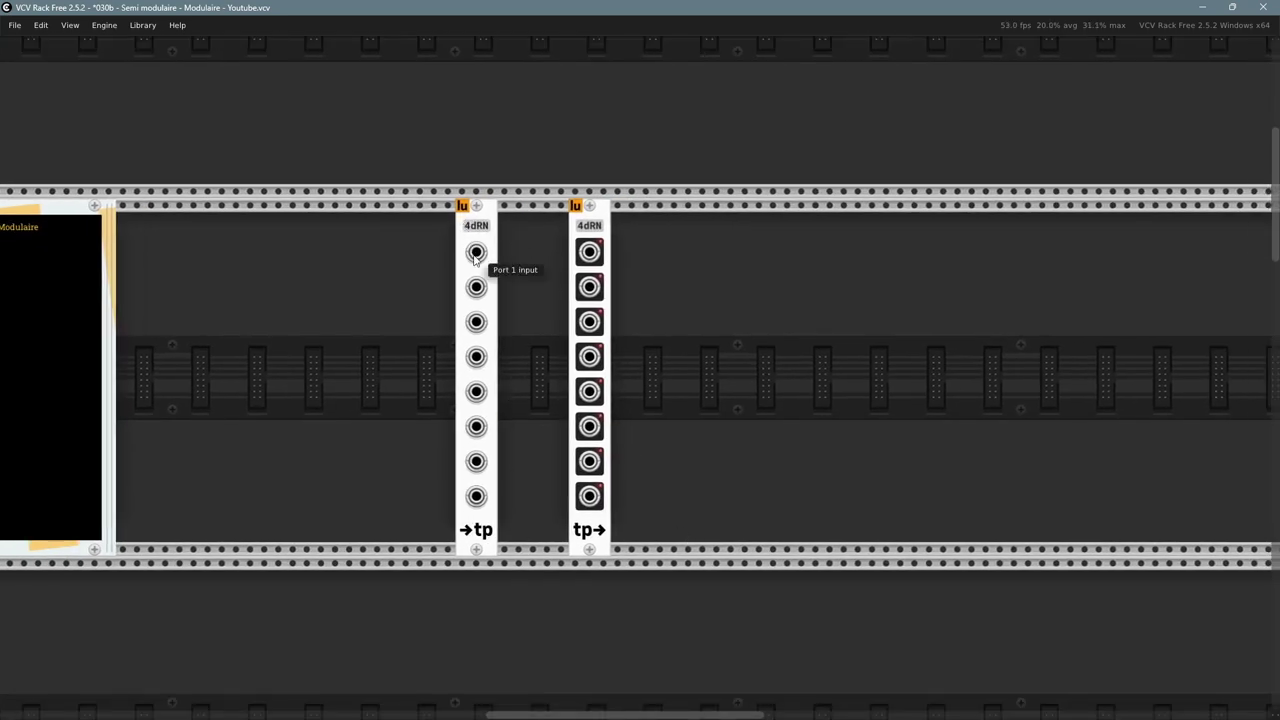
left_click_drag(592, 226, 670, 243)
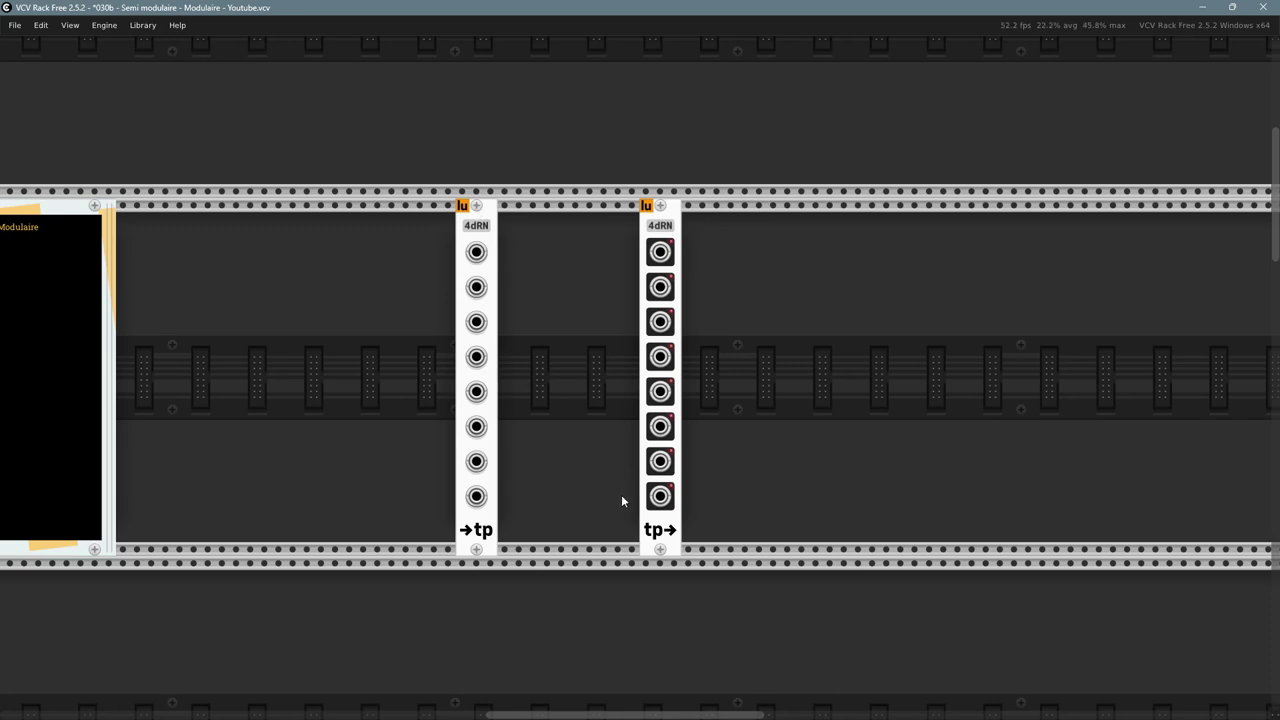
- Rename the →tp teleport input module's label as T1
scroll(481, 227, "up", 2)
left_click_drag(533, 309, 516, 302)
double_click(455, 220)
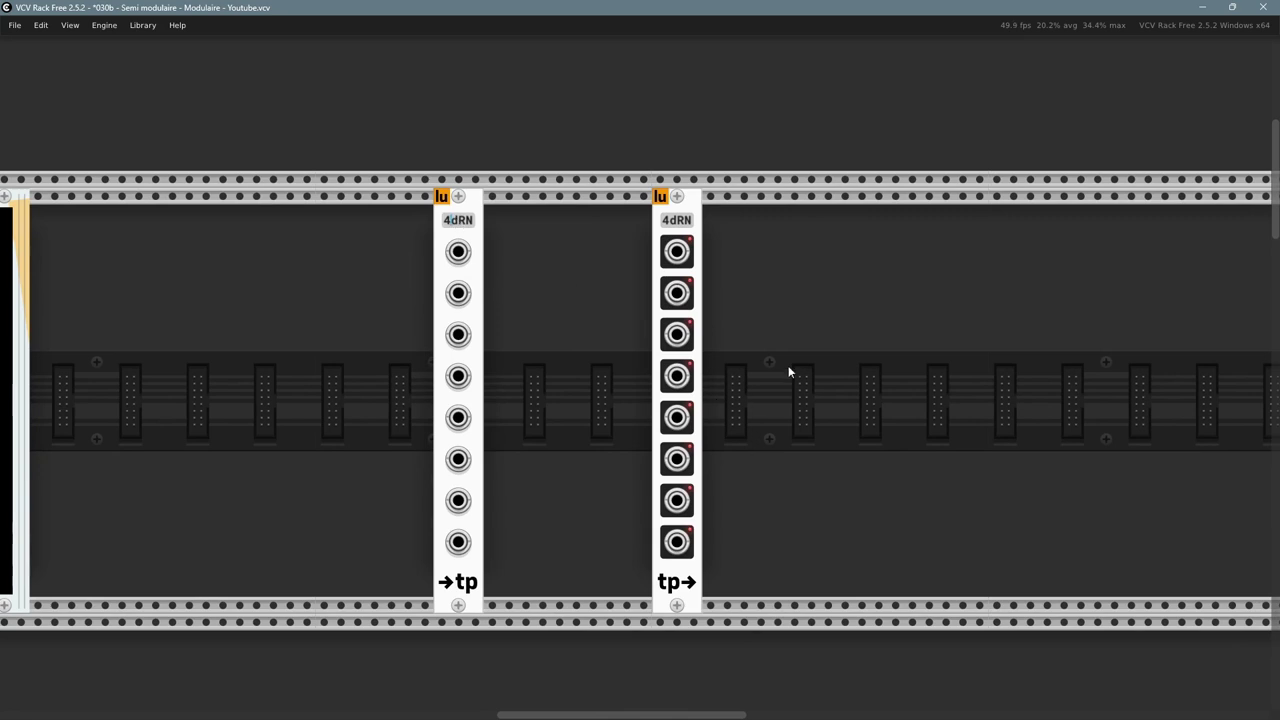
key("BackSpace")
type("Test")
key("BackSpace")
key("BackSpace")
key("BackSpace")
type("1")
- Duplicate the T1 input module, label the copy T2, and shift T1 left to leave a small gap
key("ctrl+d")
left_click(510, 222)
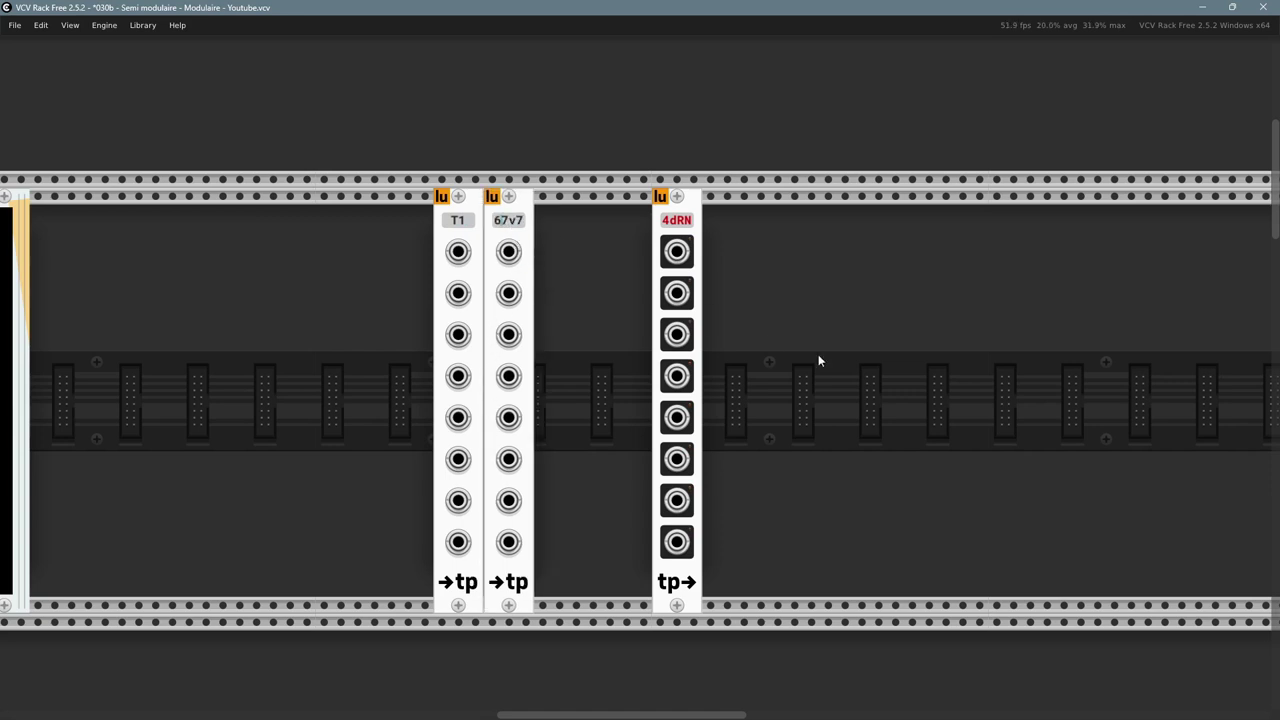
key("ctrl+a")
key("BackSpace")
type("T2")
left_click_drag(467, 212, 450, 212)
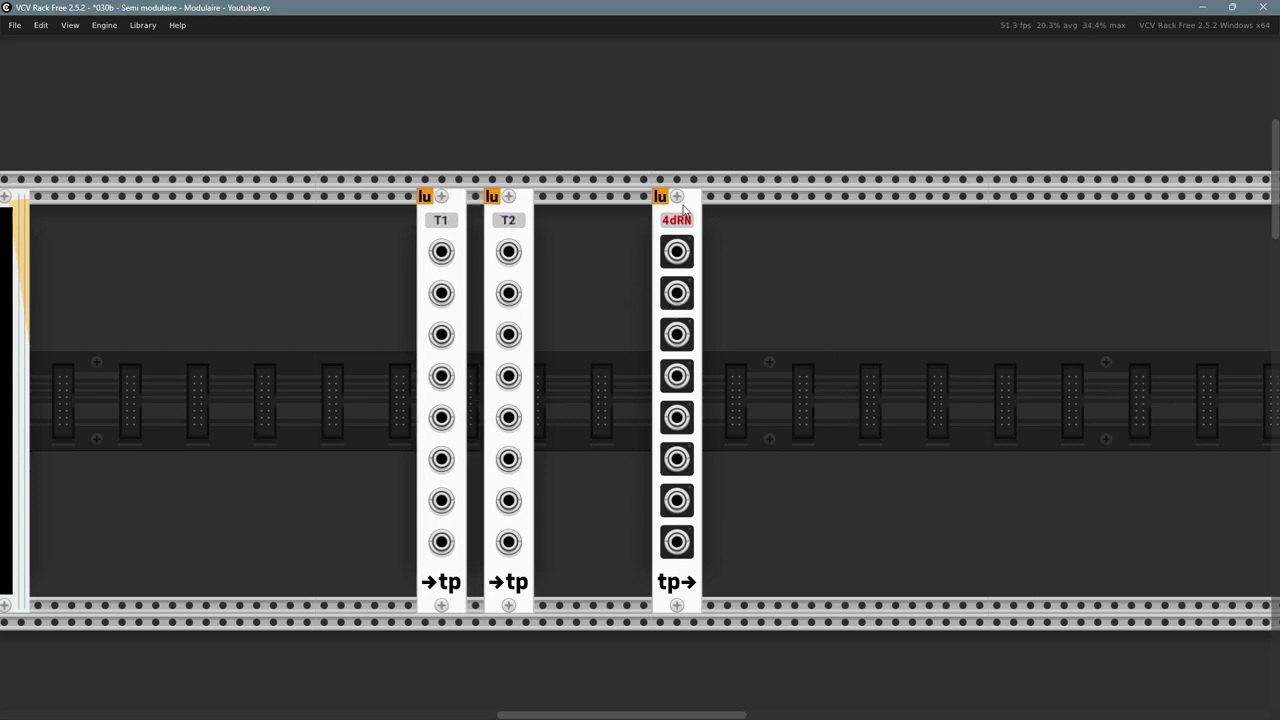
- Duplicate the Teleport Out module and leave a small gap between the two output modules
key("ctrl+d")
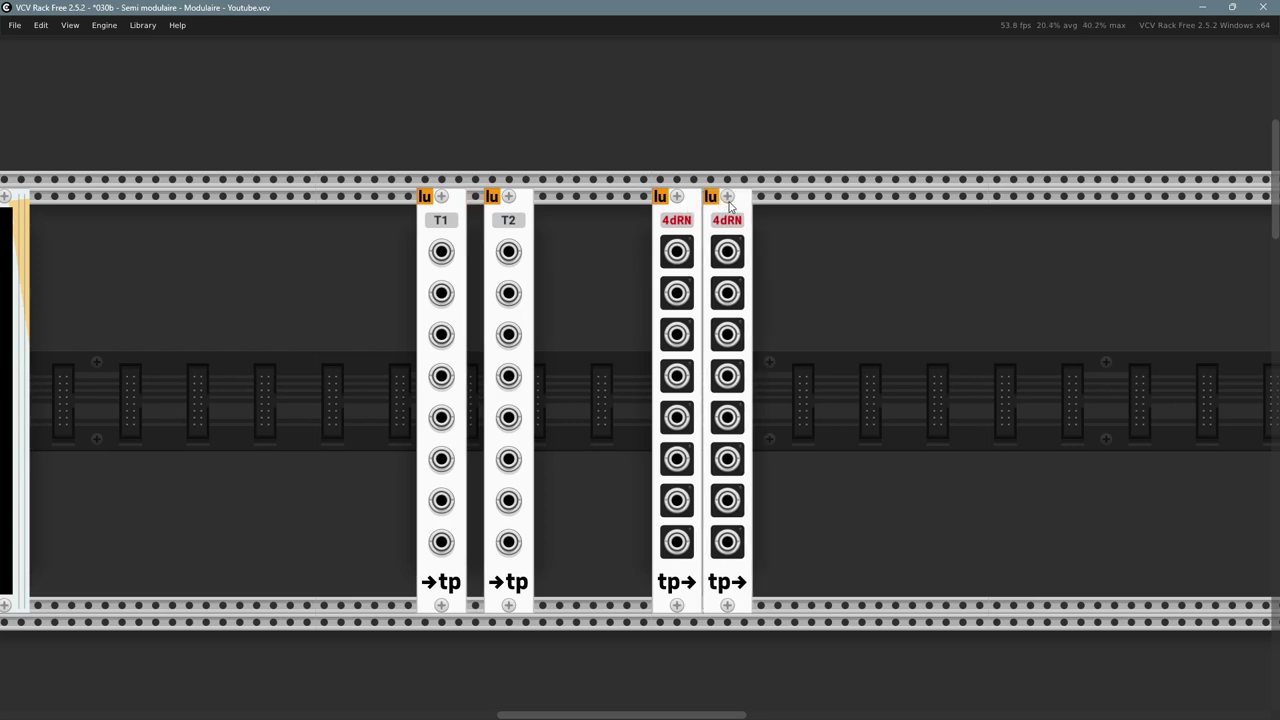
left_click_drag(730, 207, 745, 207)
left_click_drag(868, 372, 777, 340)
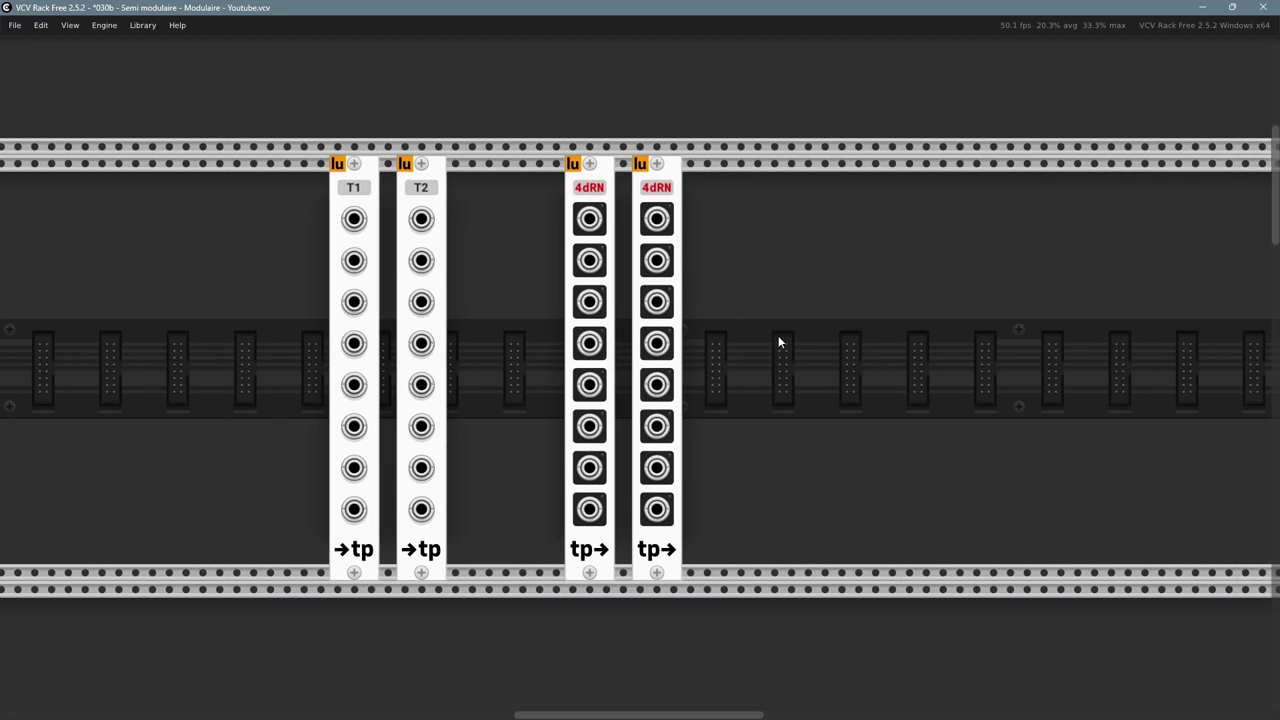
- Set the source of the first Teleport Out module to T1 and the second to T2
left_click(589, 190)
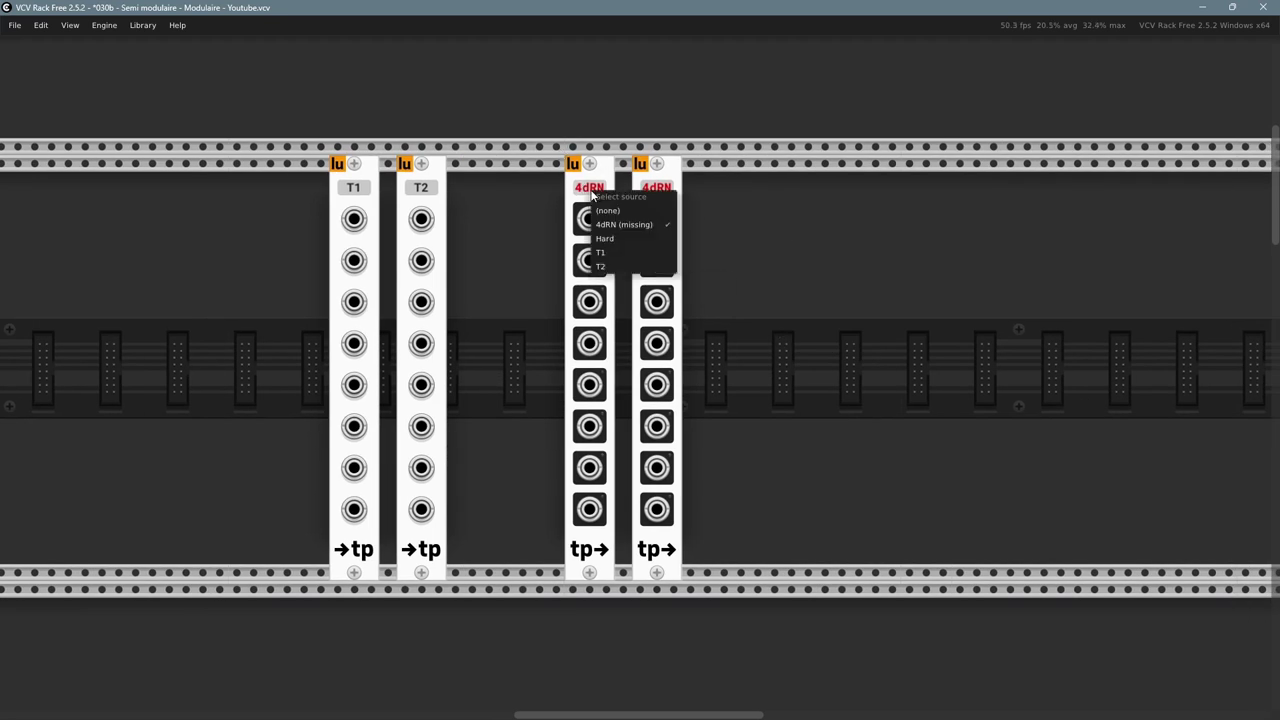
left_click(604, 254)
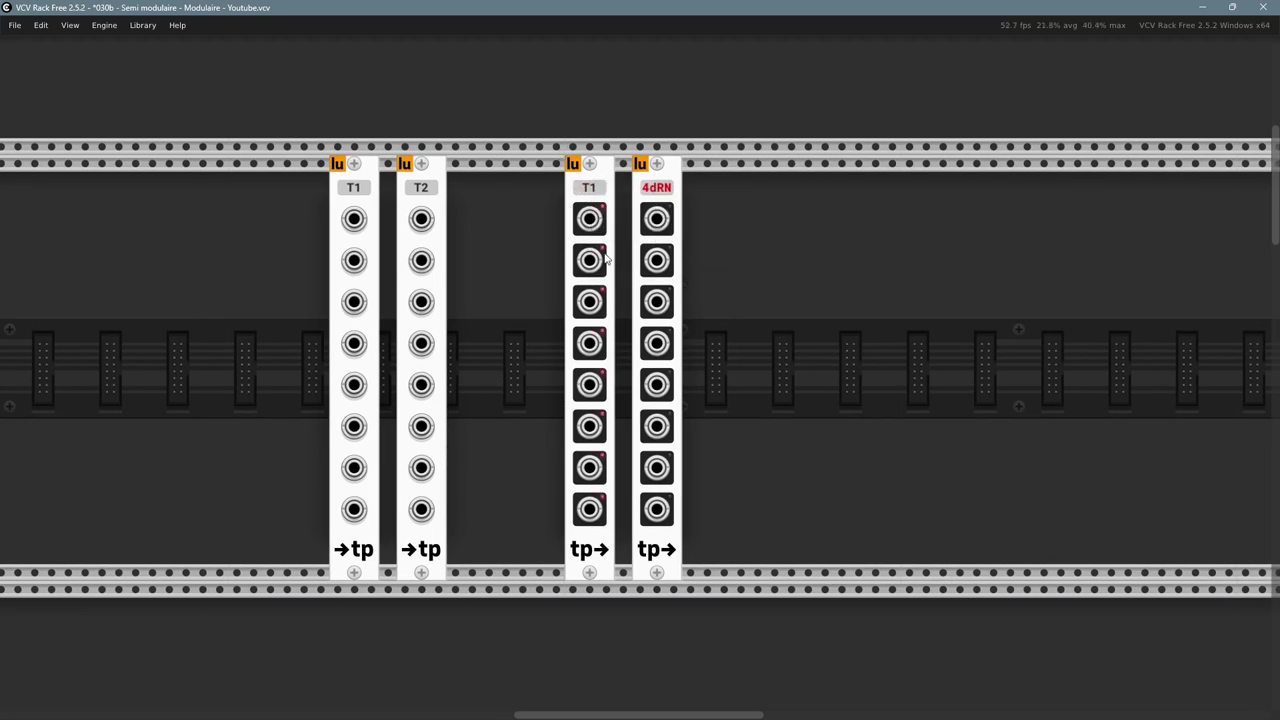
left_click(660, 186)
left_click(690, 259)
- Duplicate the T2 Teleport Out module and space the two T2 outputs apart along the row
key("ctrl+d")
mouse_move(718, 172)
left_mouse_down()
mouse_move(815, 184)
mouse_move(698, 172)
left_mouse_up()
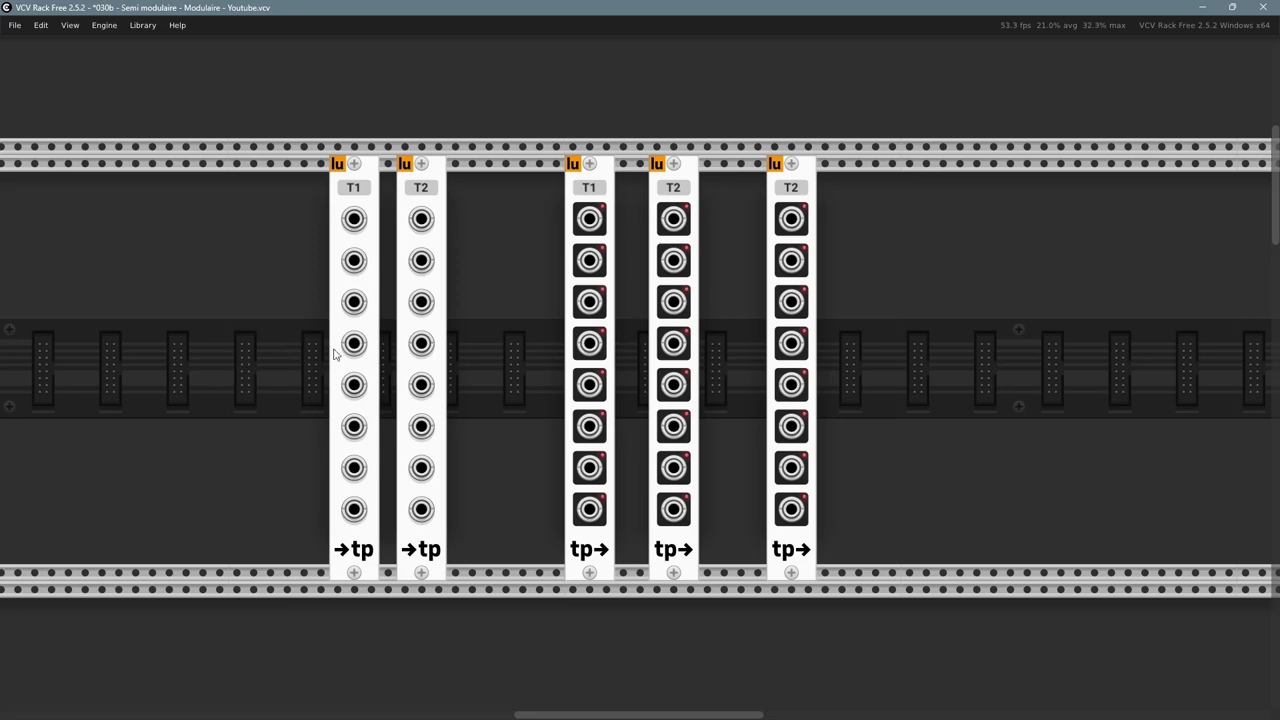
left_click(362, 192)
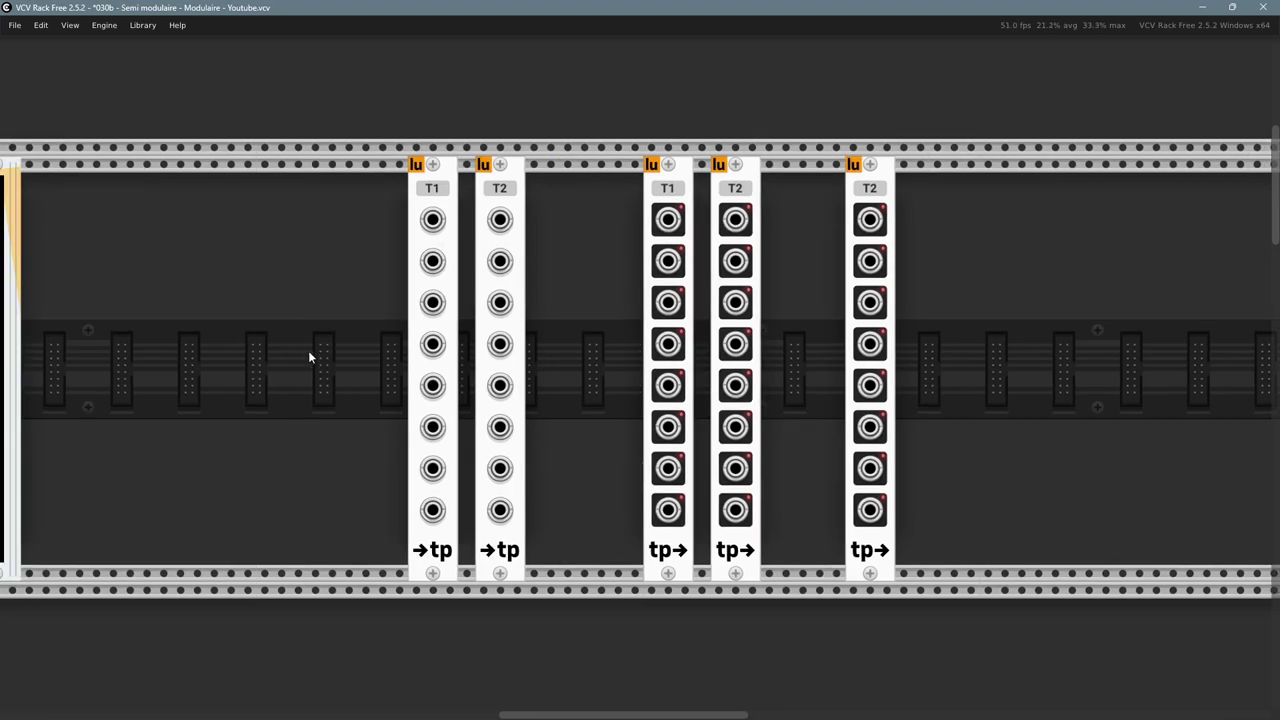
- Turn off the favorites filter, search the module library for vco, and add the Bogaudio VCO left of T1
right_click(308, 350)
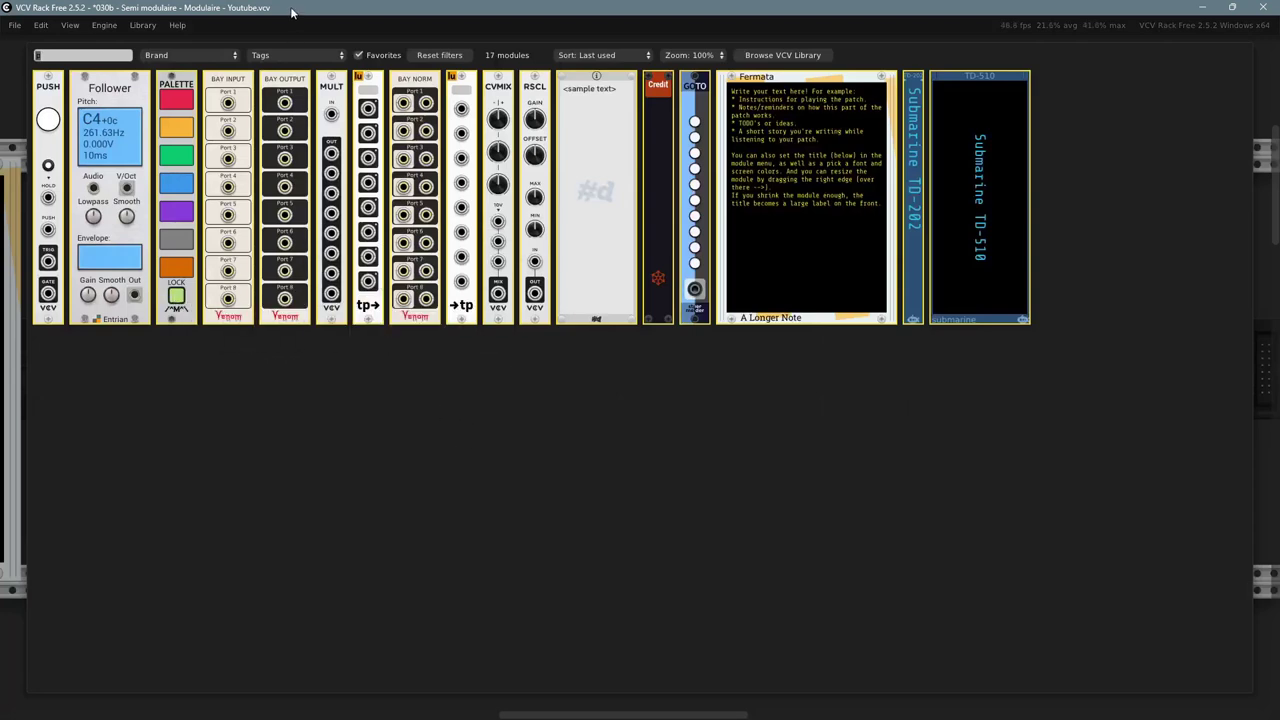
left_click(358, 55)
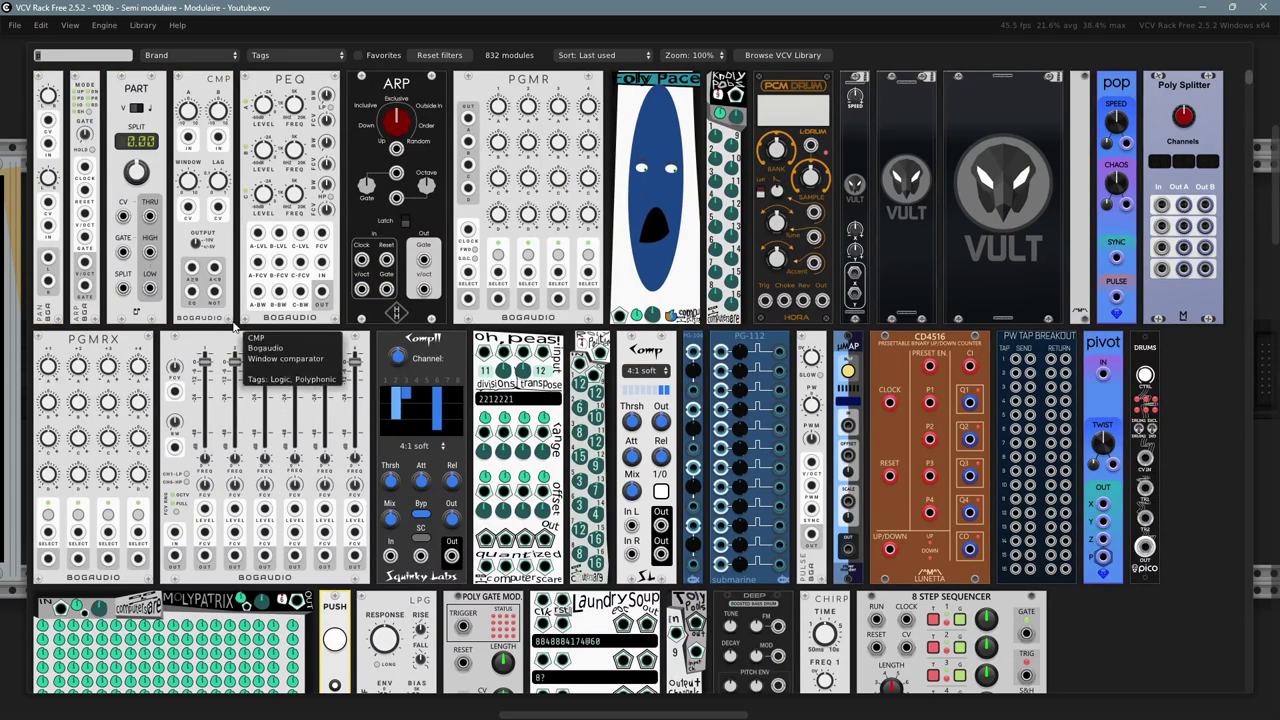
type("vco")
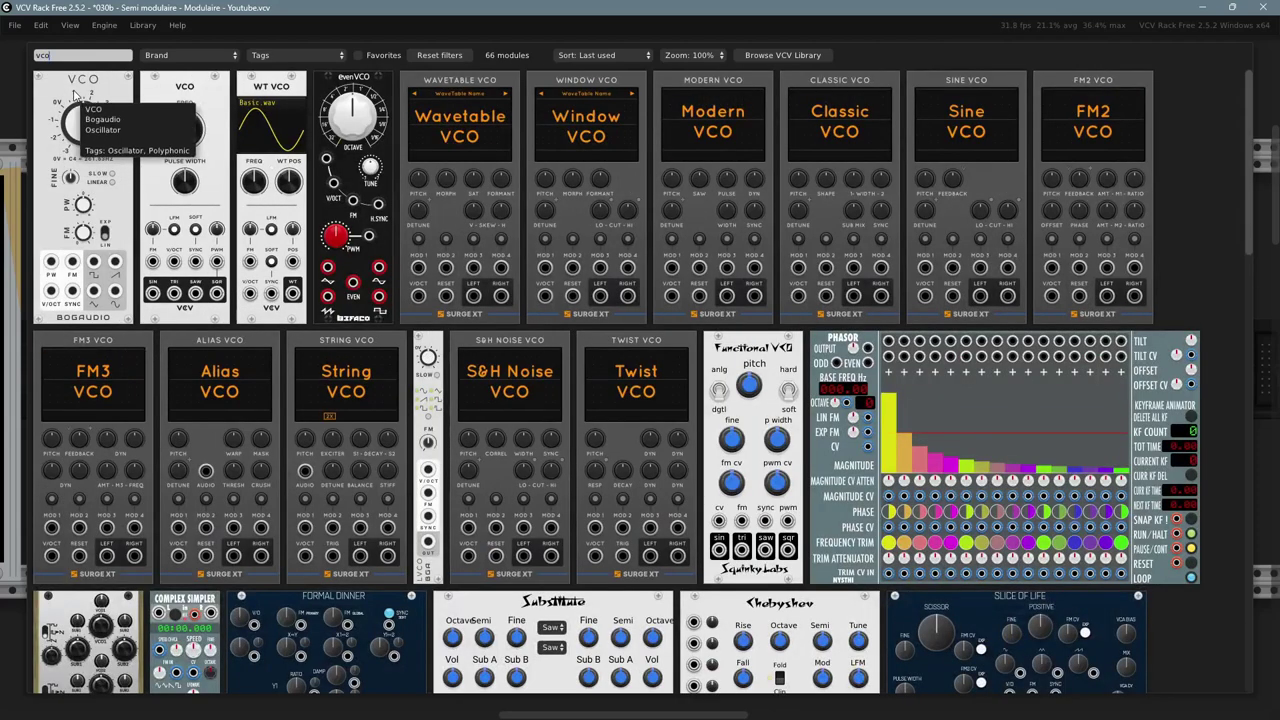
left_click(87, 92)
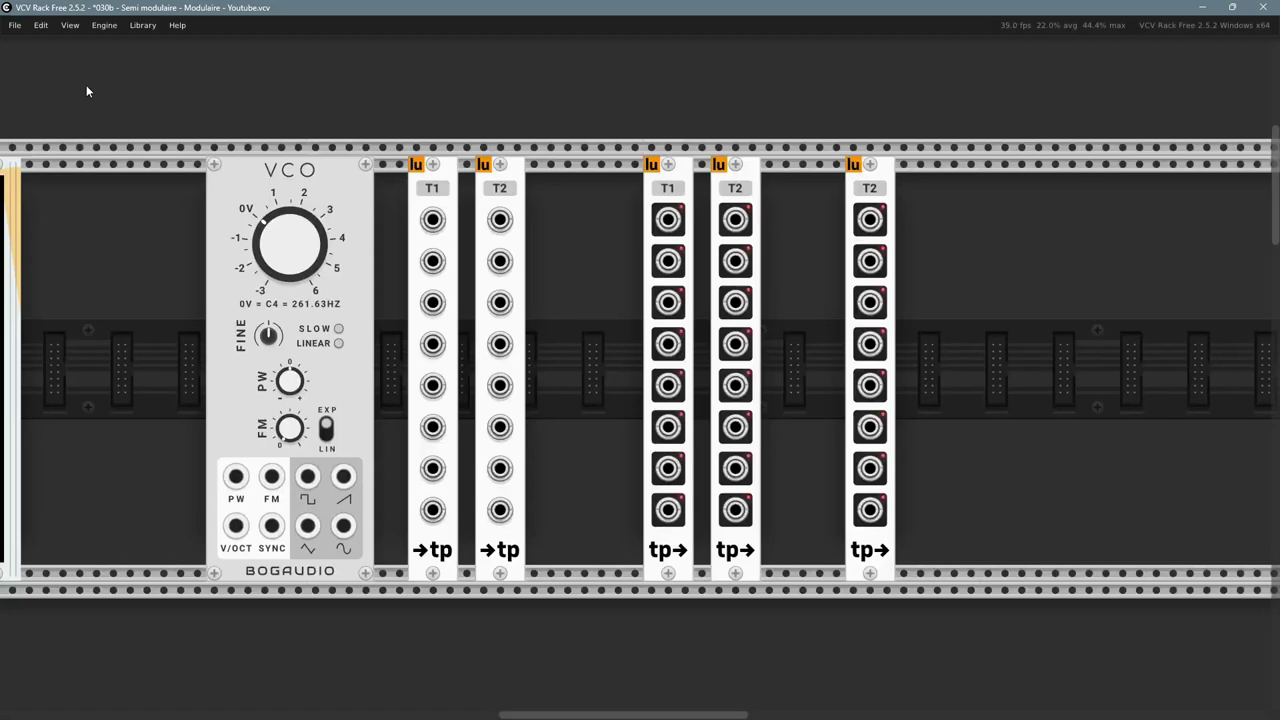
- Search the module library for scop and add the VCV Scope to the right of the last T2 output module
scroll(365, 261, "down", 3)
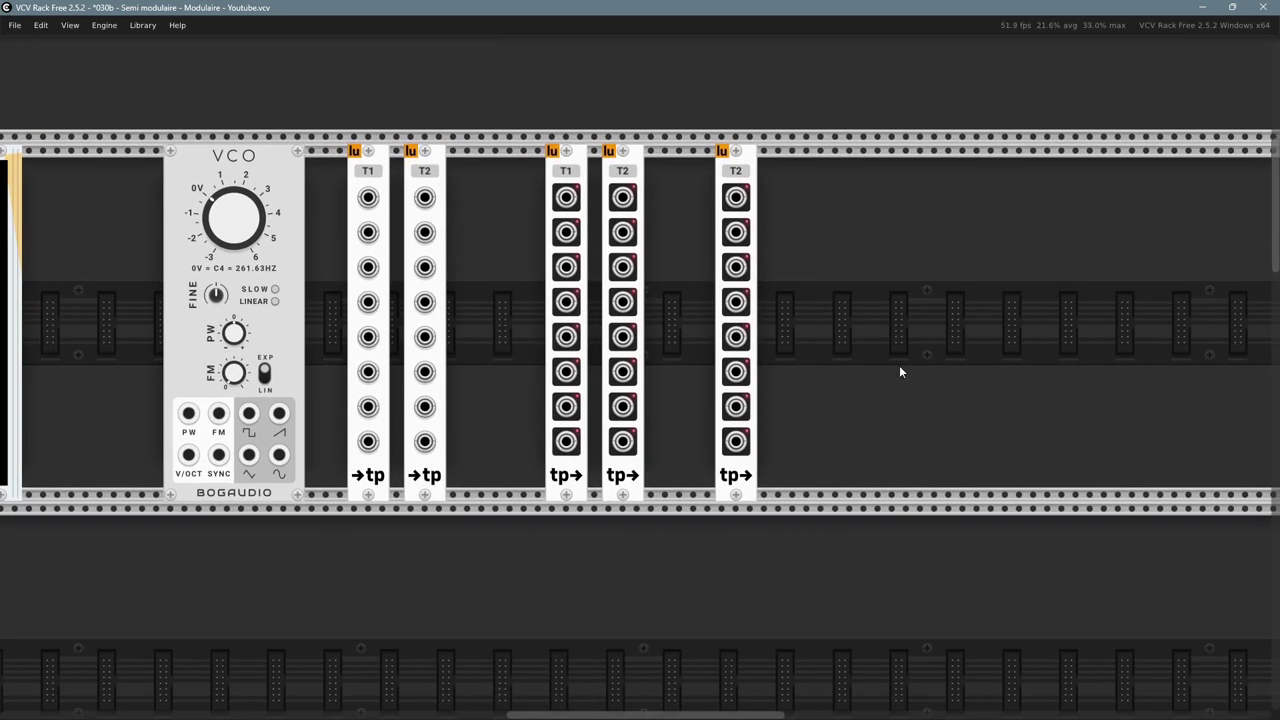
right_click(899, 365)
type("scop")
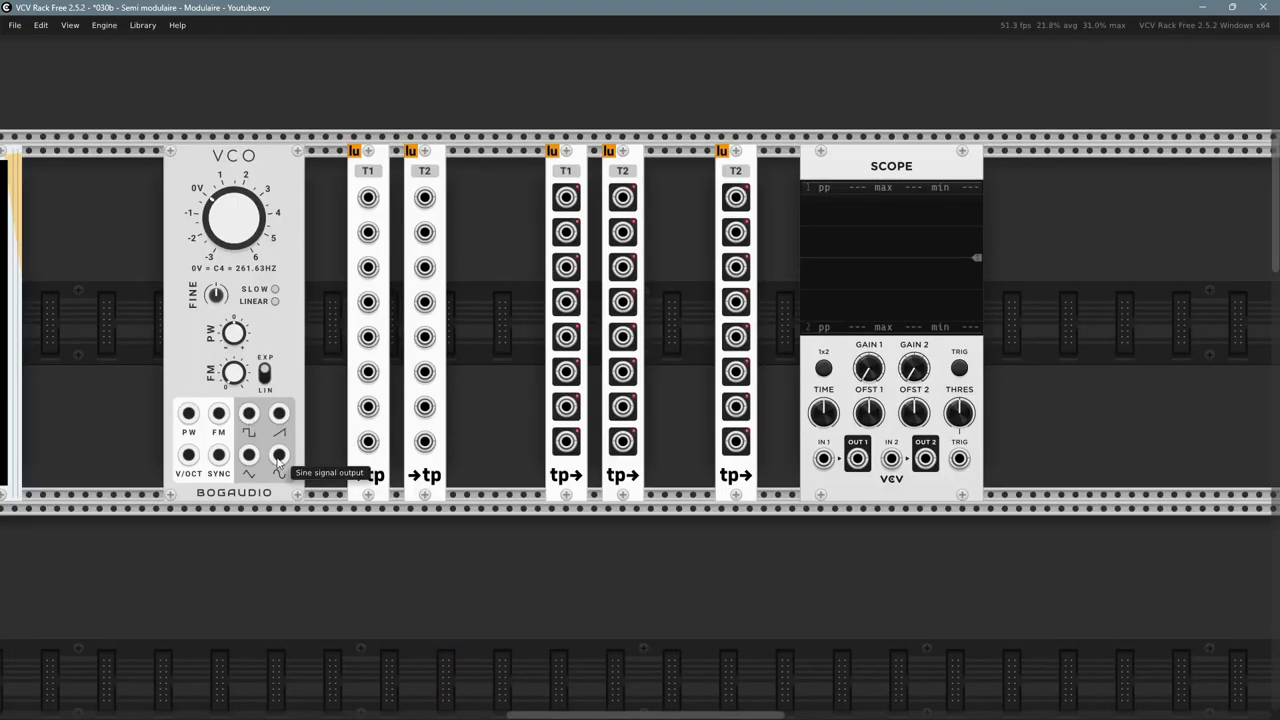
- Patch a cable from the VCO's sine output to the port 1 input of the T1 teleport module
right_click(279, 457)
left_click(313, 533)
left_click(368, 197)
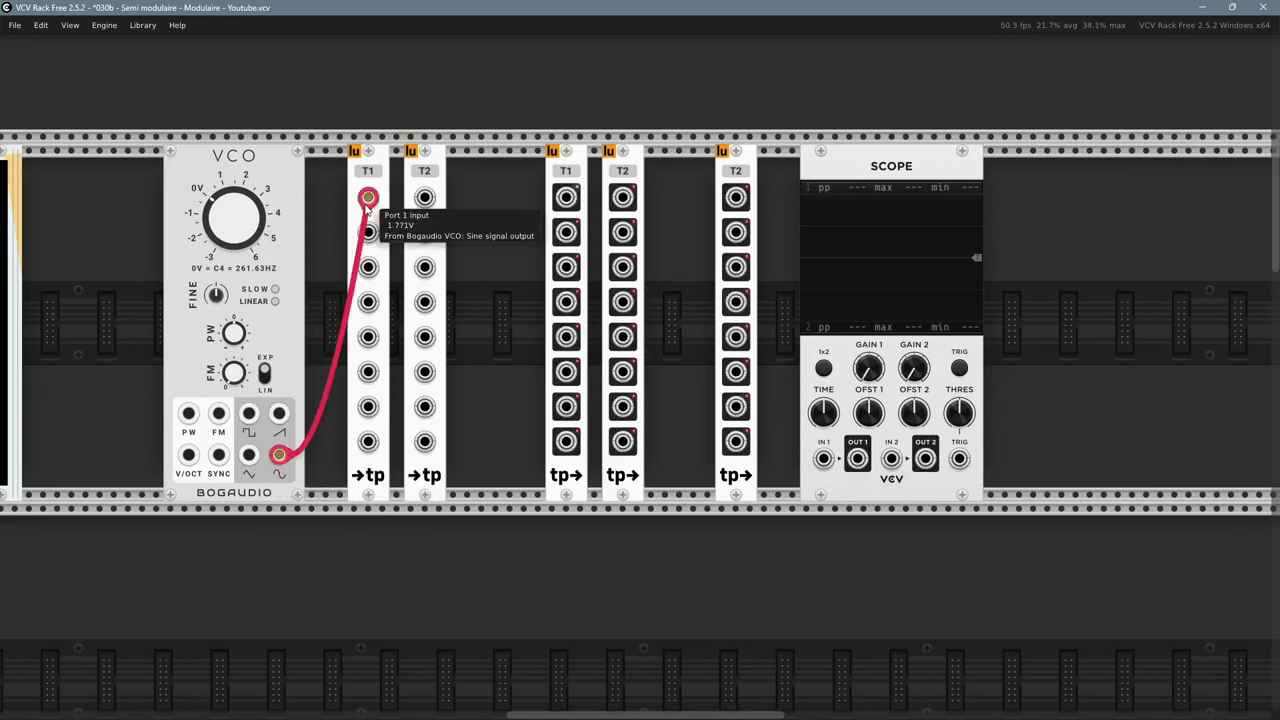
- Patch a cable from the VCO's triangle output to the port 3 input of the T1 teleport input module
right_click(249, 455)
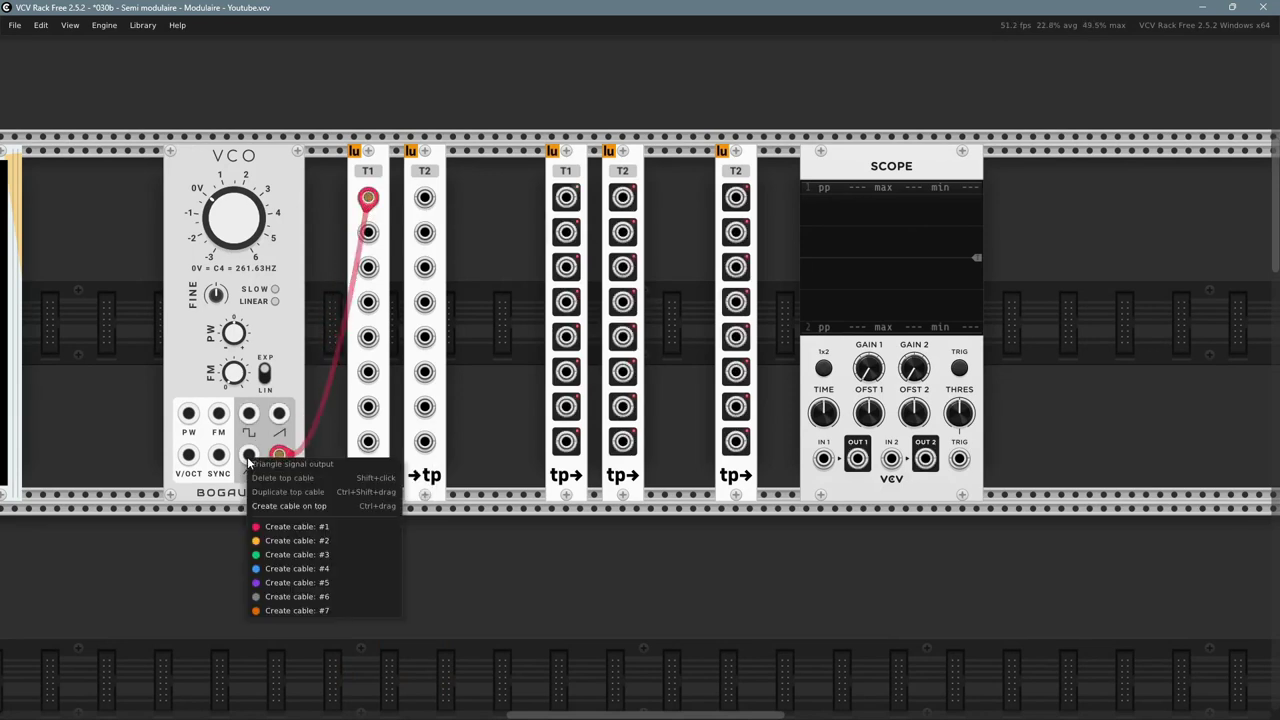
left_click(268, 546)
left_click(368, 267)
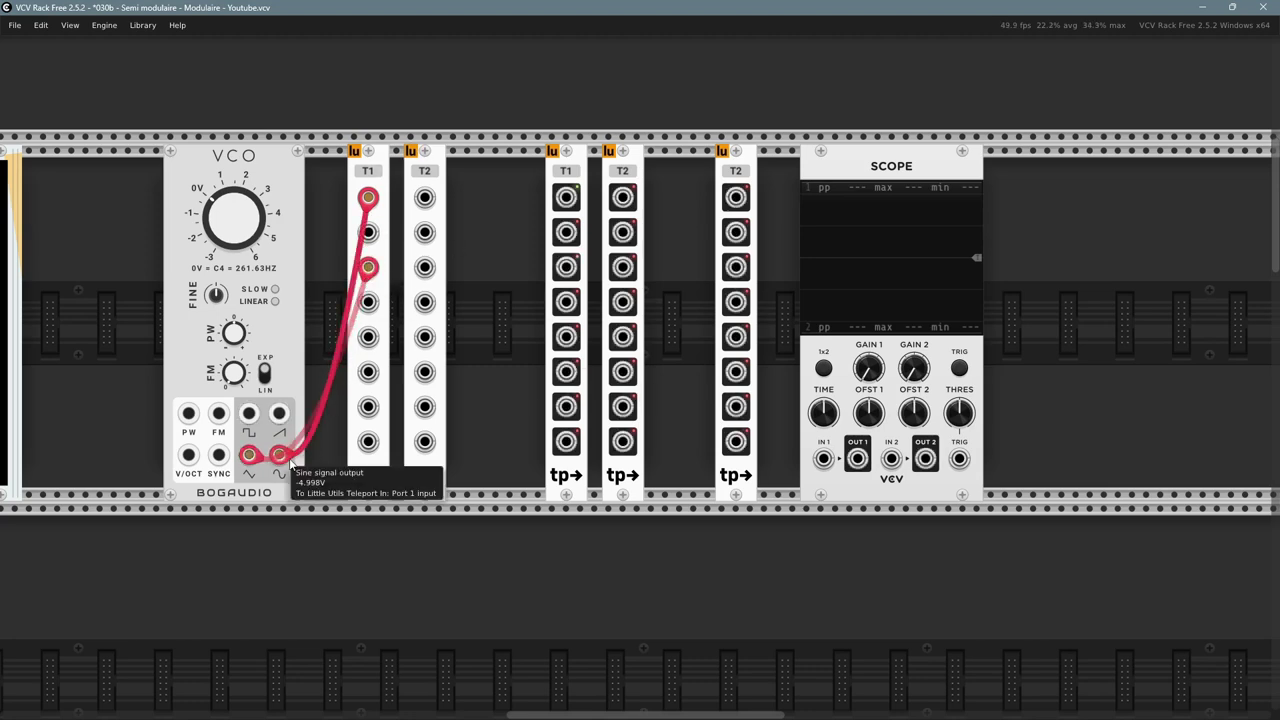
scroll(592, 230, "up", 2)
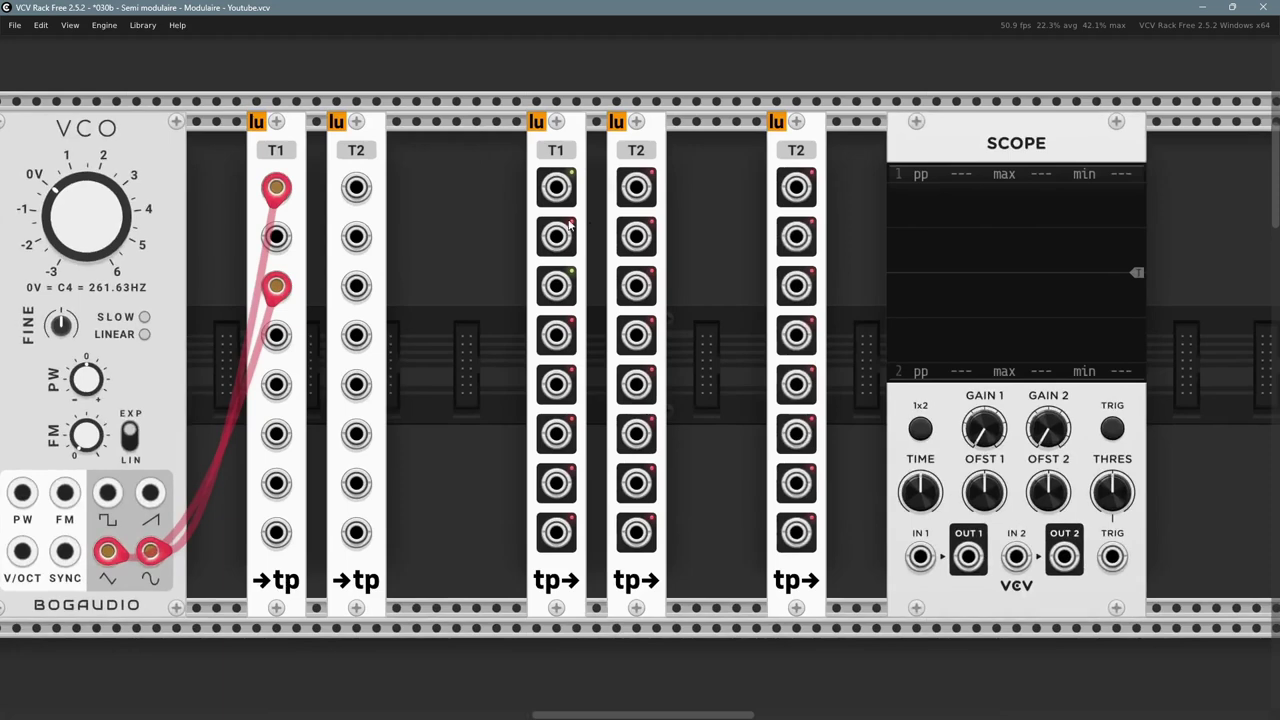
left_click_drag(437, 252, 518, 280)
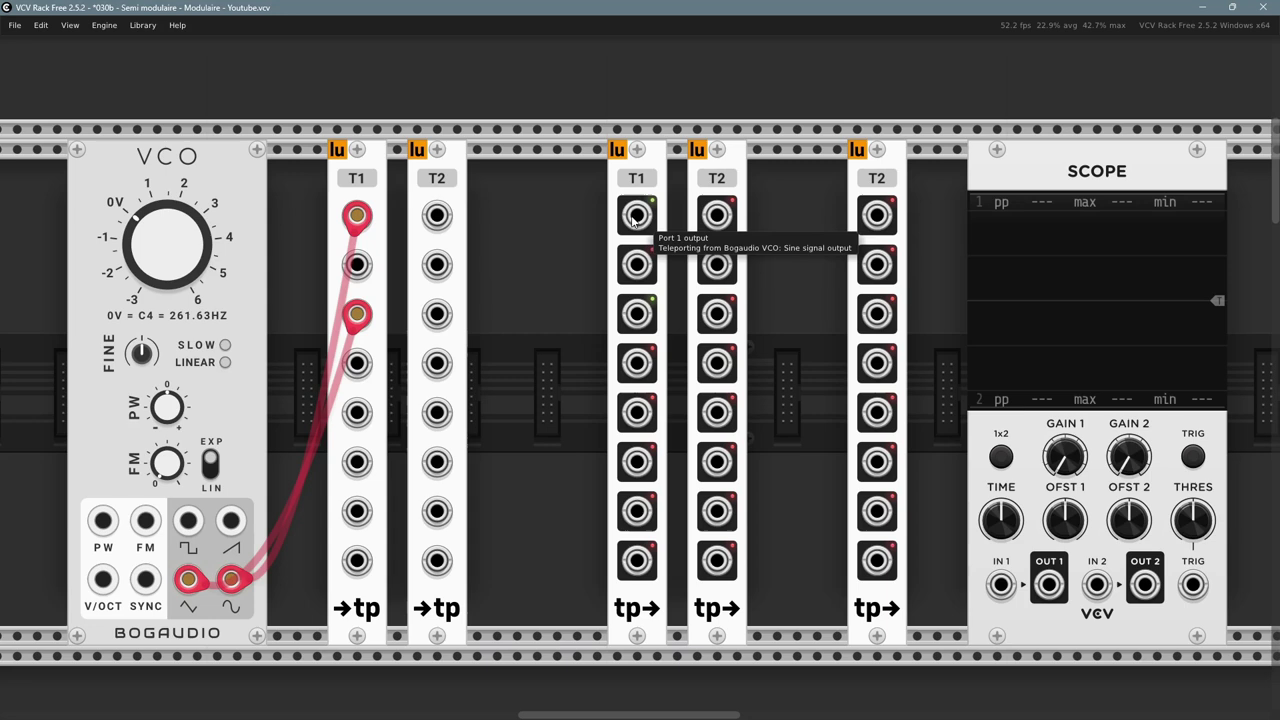
- Patch the T1 teleport output's port 1 to the scope's channel 1 input, and adjust the scope's time base and enable its trigger
scroll(594, 420, "down", 3)
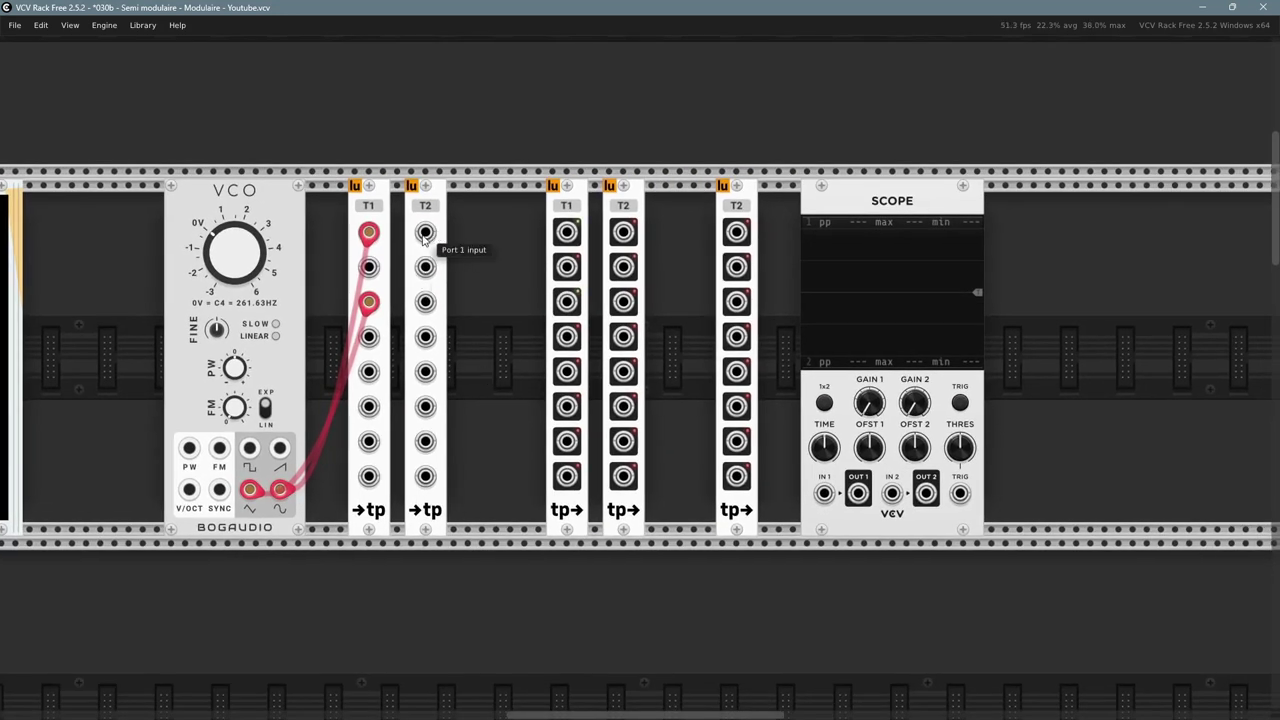
right_click(425, 234)
left_click_drag(466, 372, 497, 340)
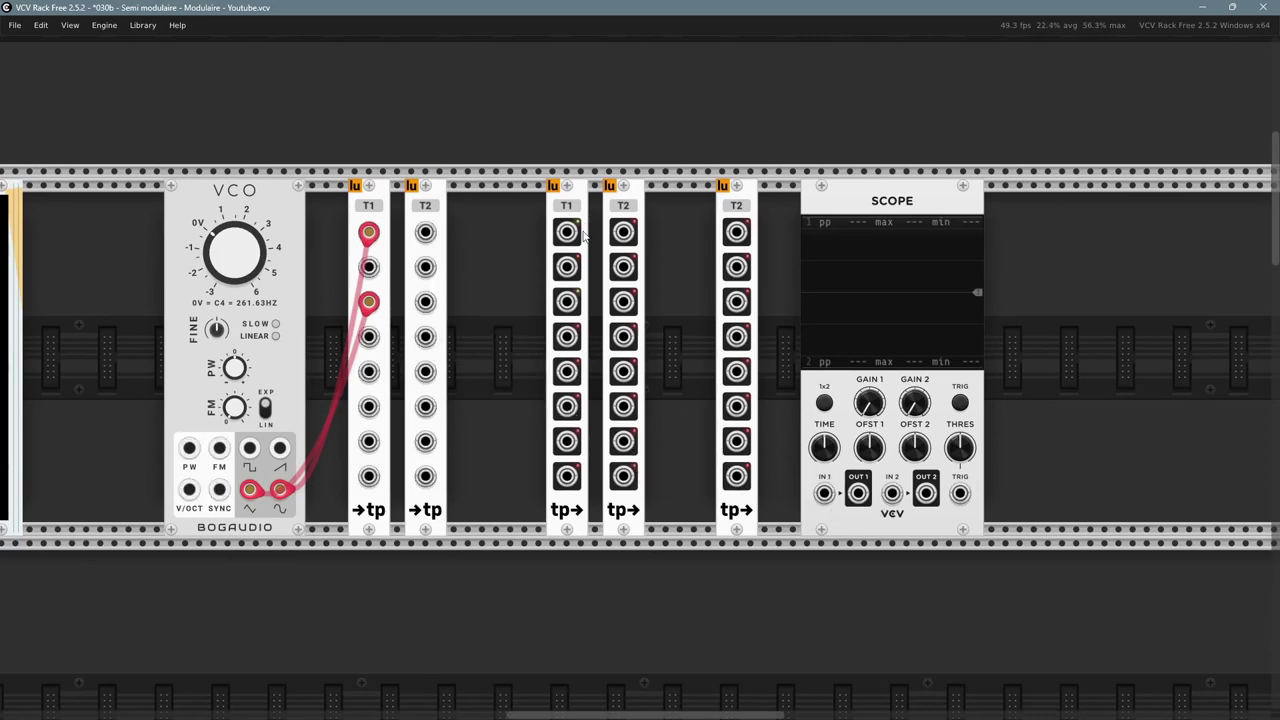
right_click(568, 232)
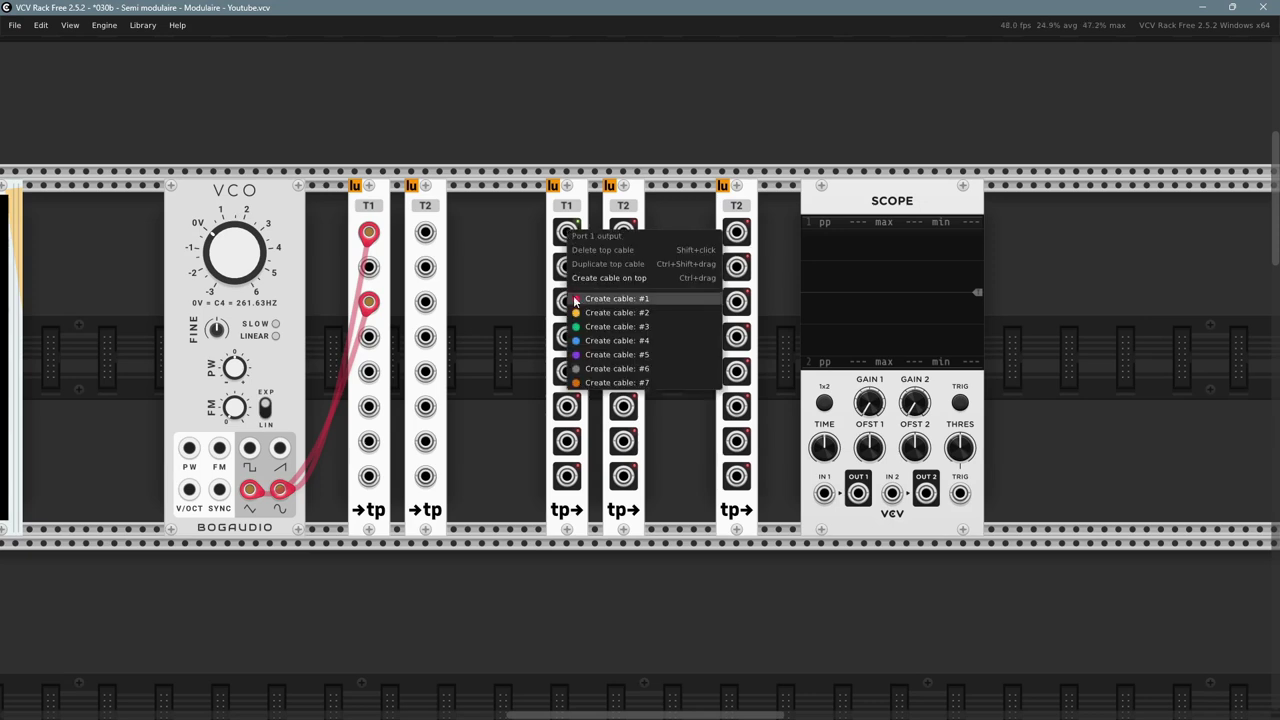
mouse_move(632, 368)
left_mouse_down()
mouse_move(838, 510)
mouse_move(824, 493)
left_mouse_up()
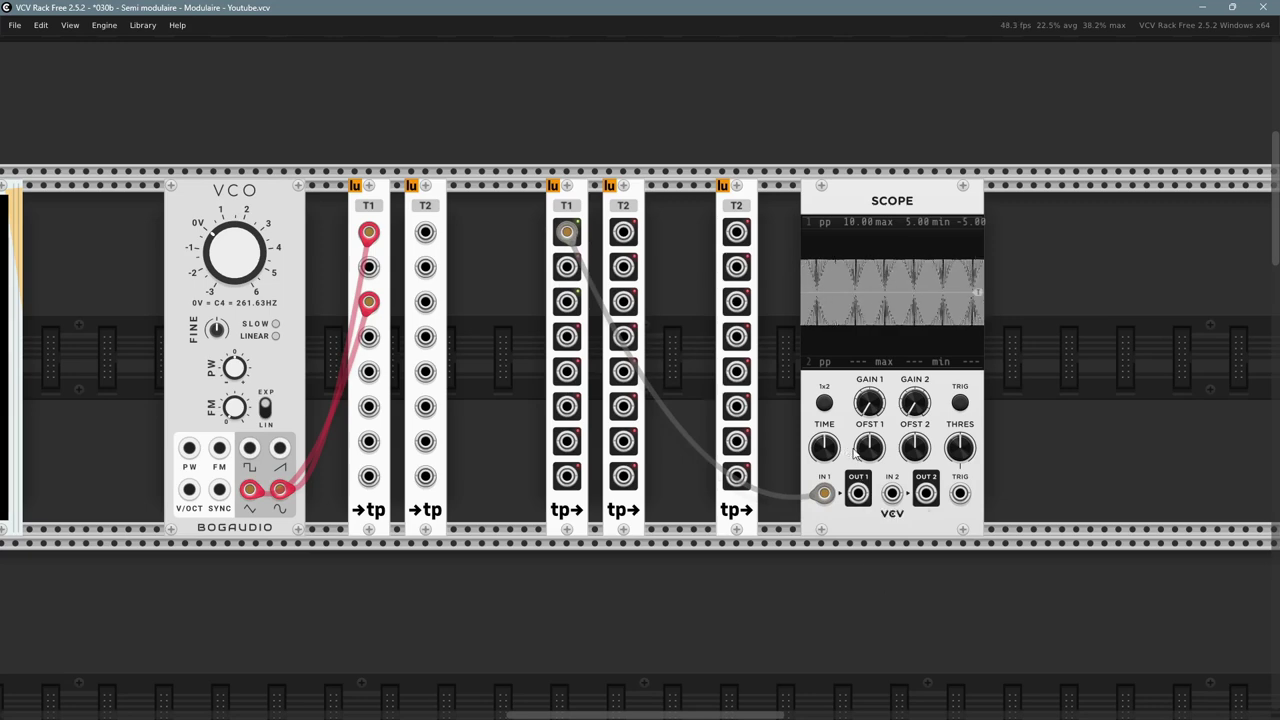
left_click_drag(824, 448, 824, 290)
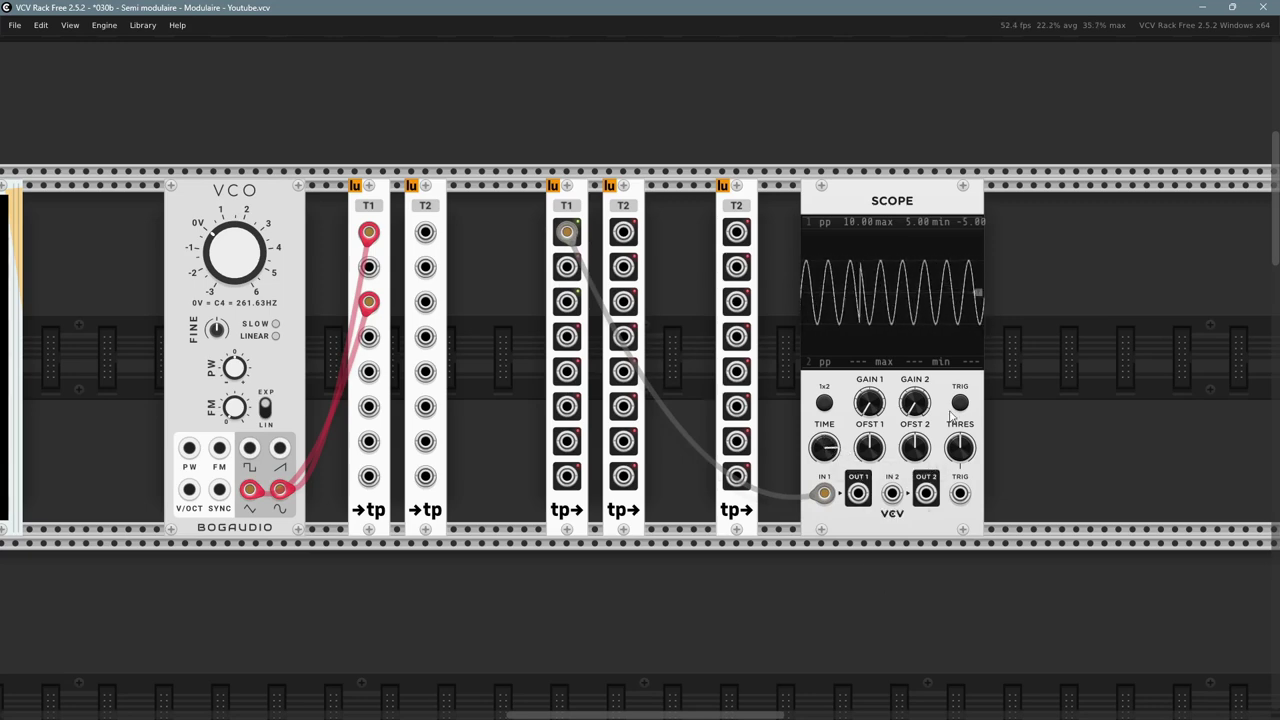
left_click(959, 402)
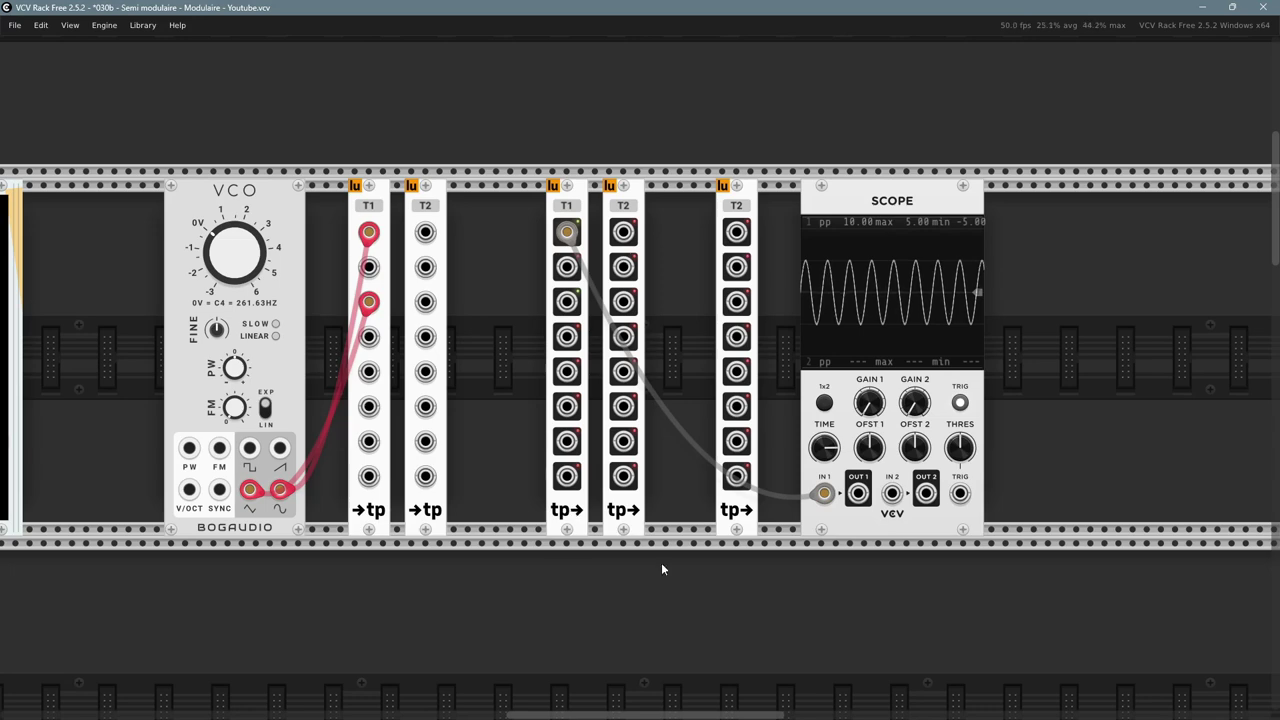
- Move the scope's source cable to the T1 teleport output's port 3, and disconnect the cable after viewing the waveform
left_click_drag(568, 238, 567, 302)
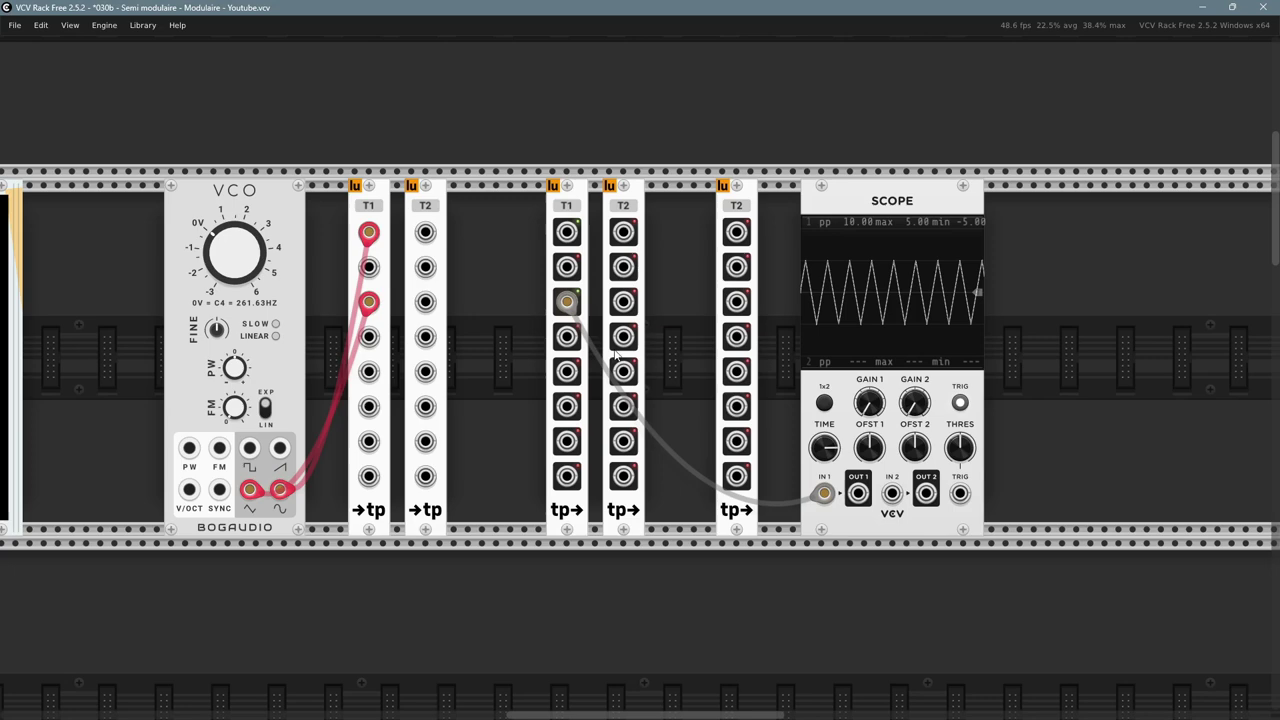
scroll(476, 317, "down", 2)
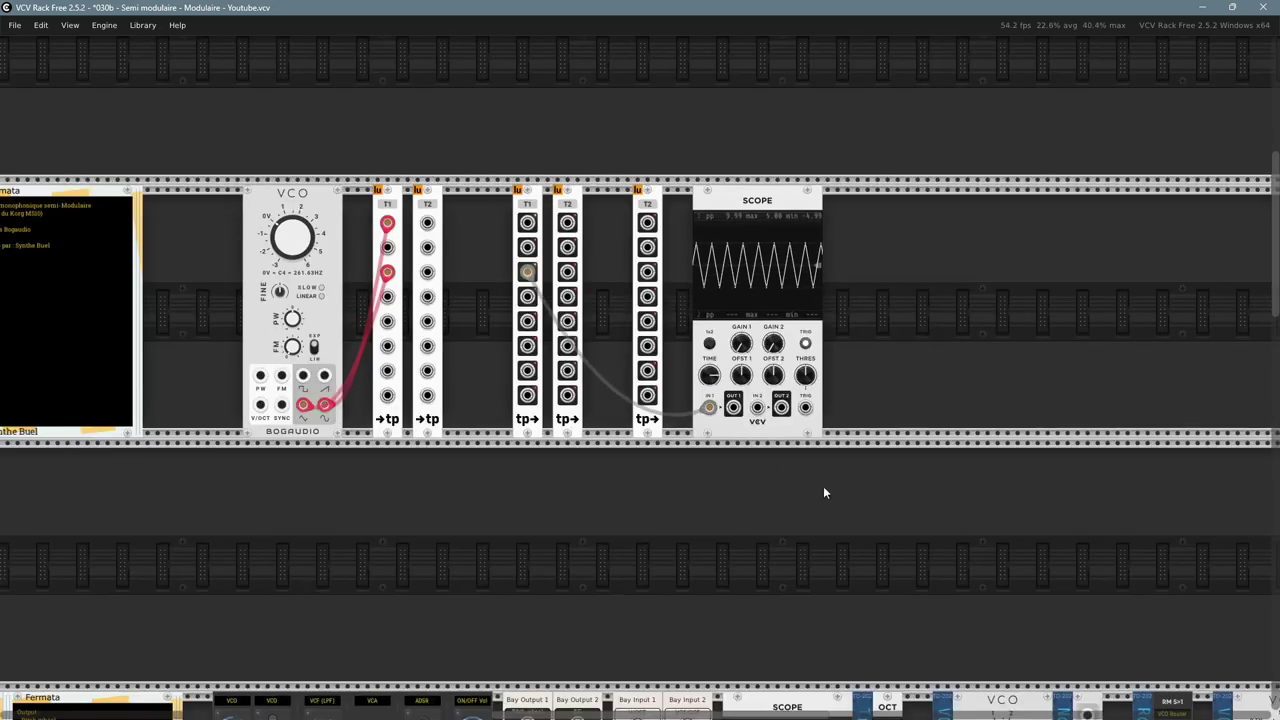
scroll(583, 338, "up", 1)
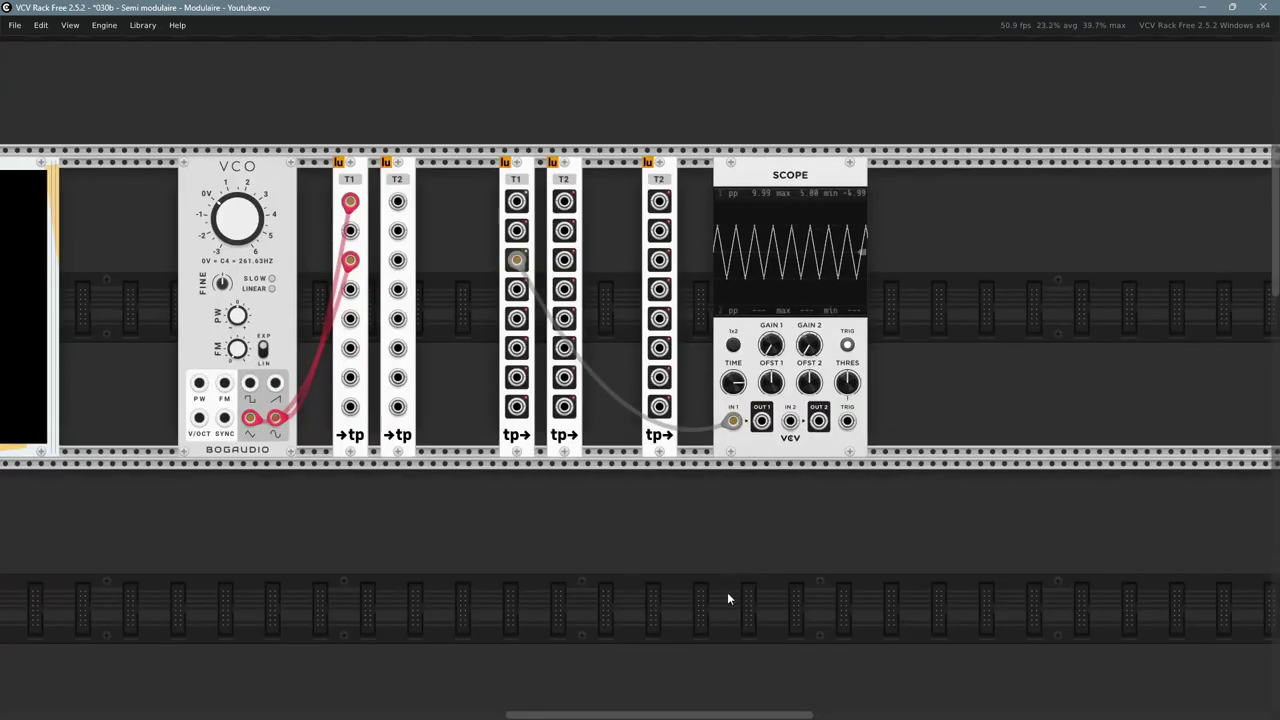
left_click_drag(733, 421, 657, 681)
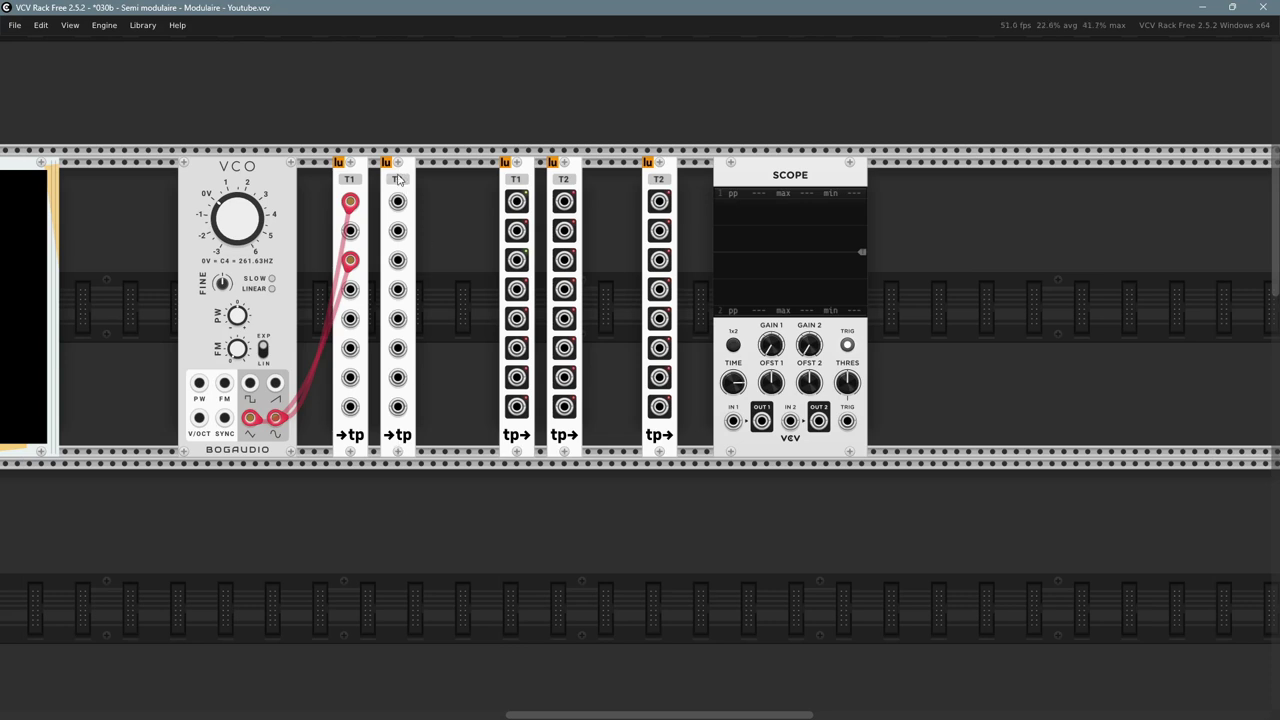
- Patch a cable from the VCO's square output to the port 8 input of the T2 teleport input module
right_click(250, 383)
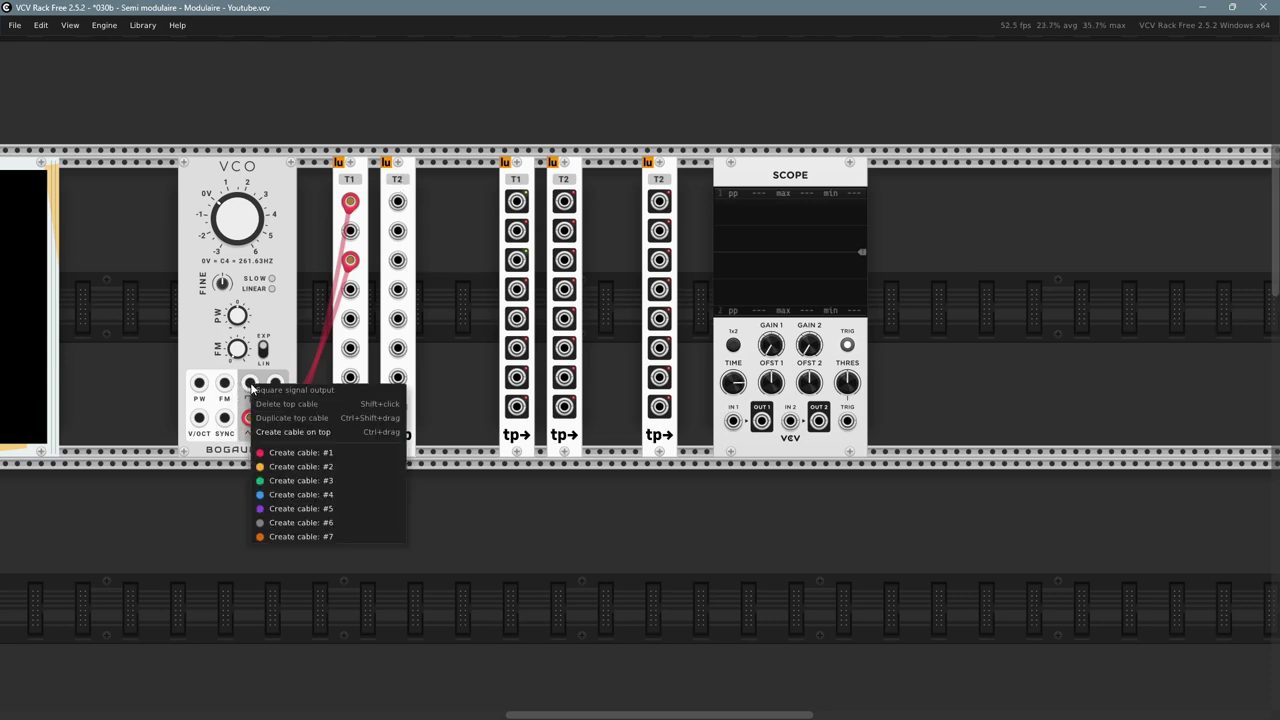
left_click(291, 449)
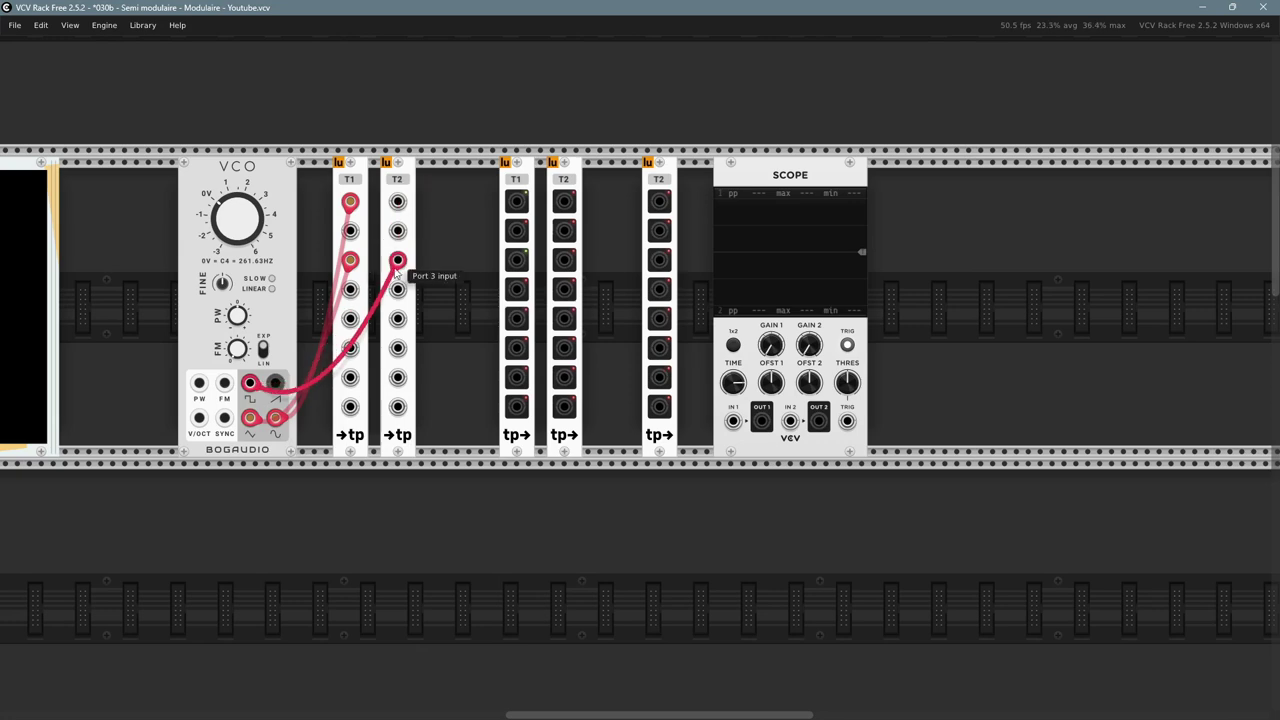
left_click(395, 410)
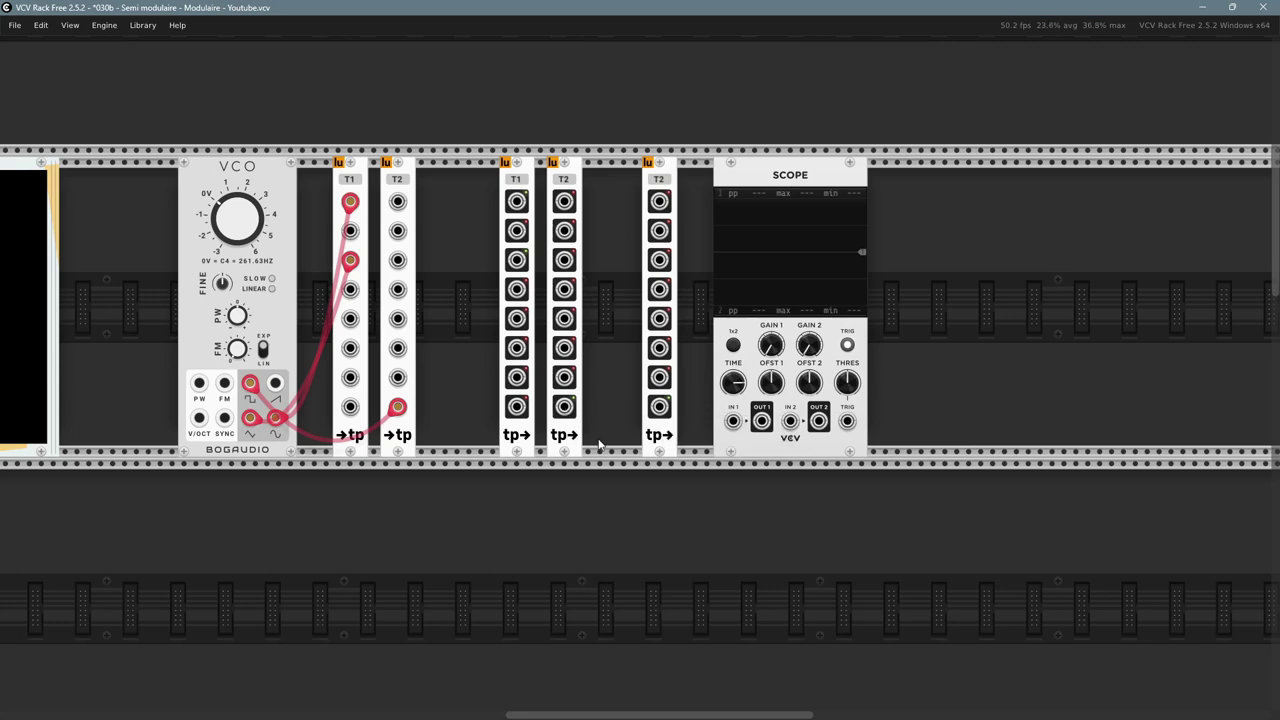
- Patch a grey #6 cable from port 8 of the first T2 teleport output to the scope's channel 1 input
right_click(566, 408)
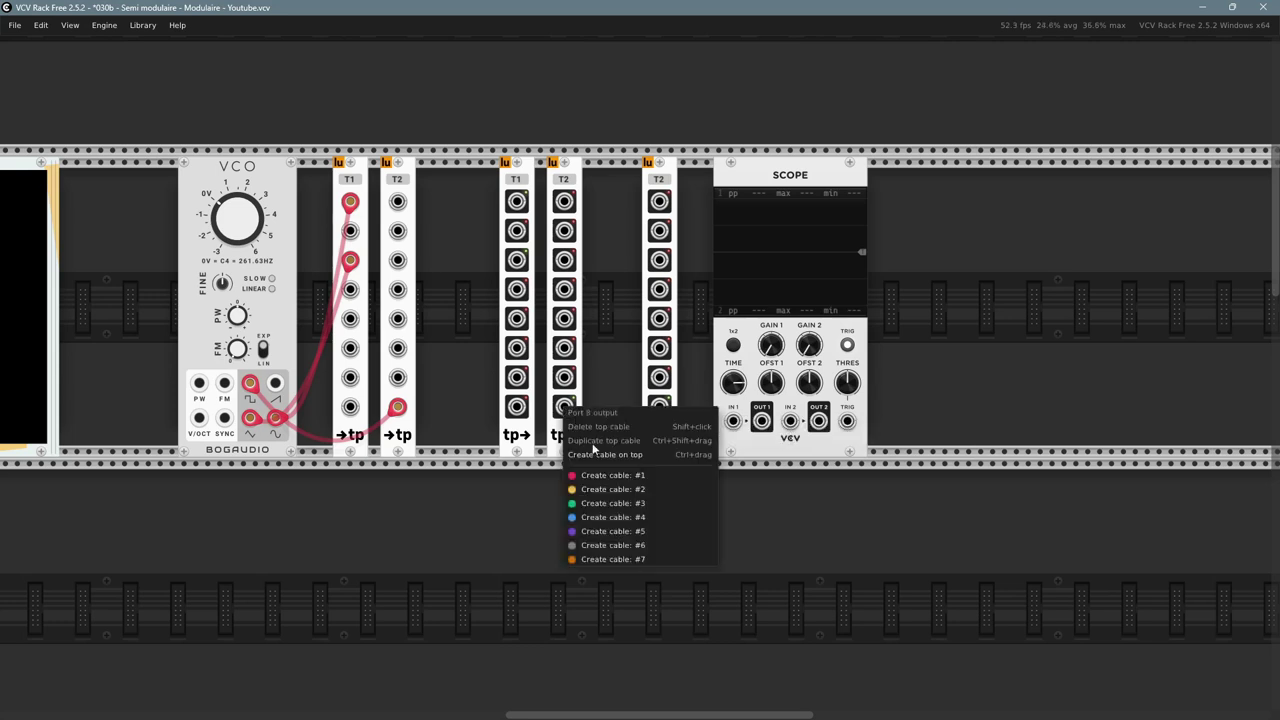
left_click(620, 545)
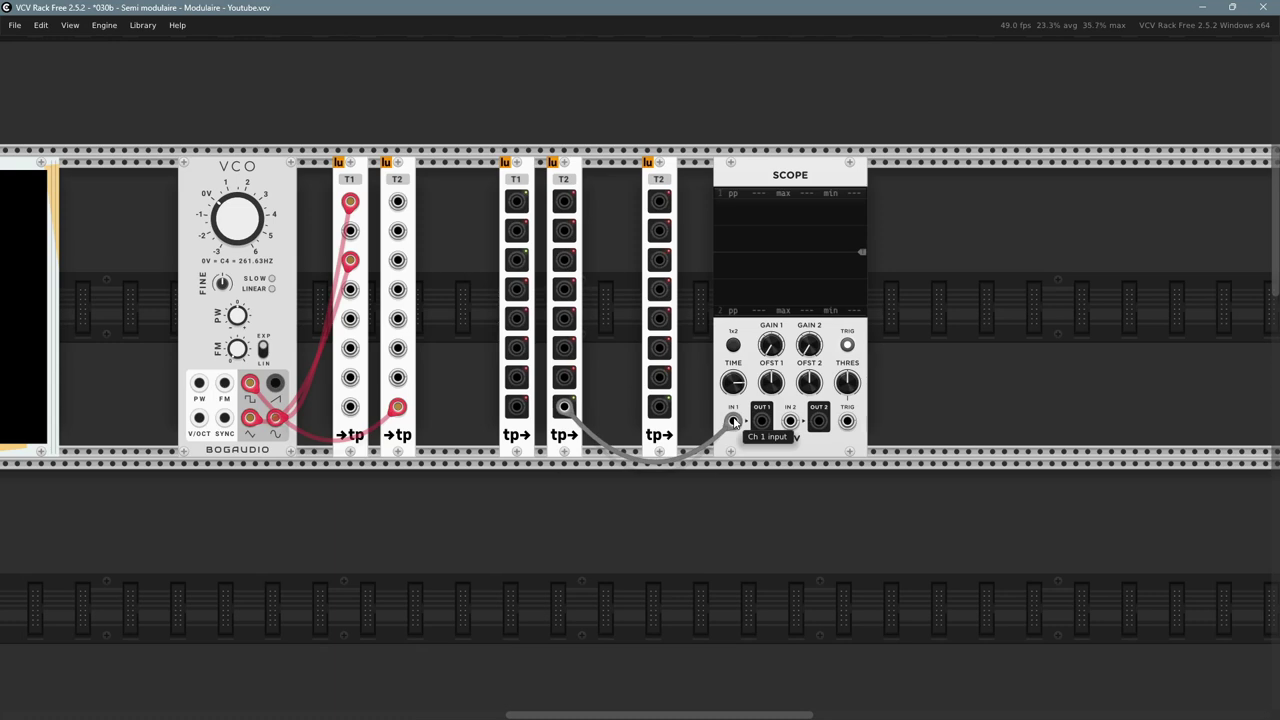
left_click(733, 421)
- Patch an orange #7 cable from port 8 of the second T2 output to the scope's channel 2 input, and adjust the channel 2 offset
right_click(659, 406)
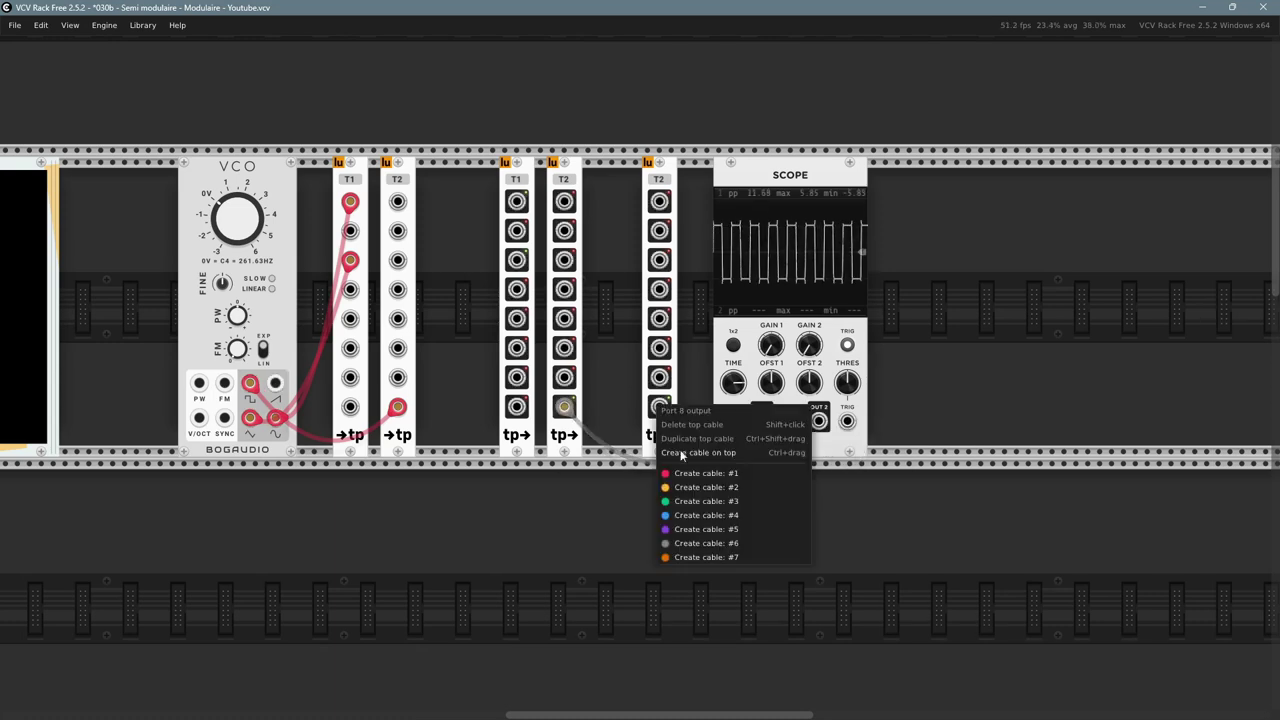
left_click(693, 557)
left_click(790, 421)
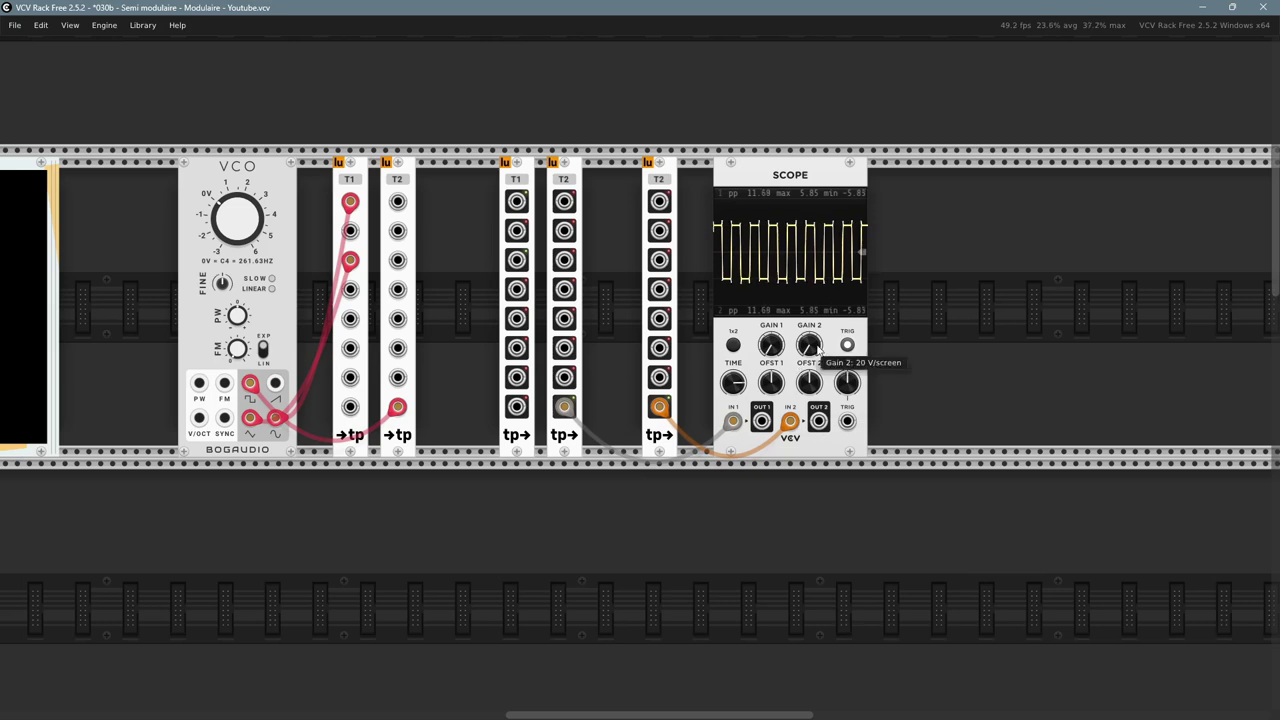
left_click_drag(809, 383, 809, 420)
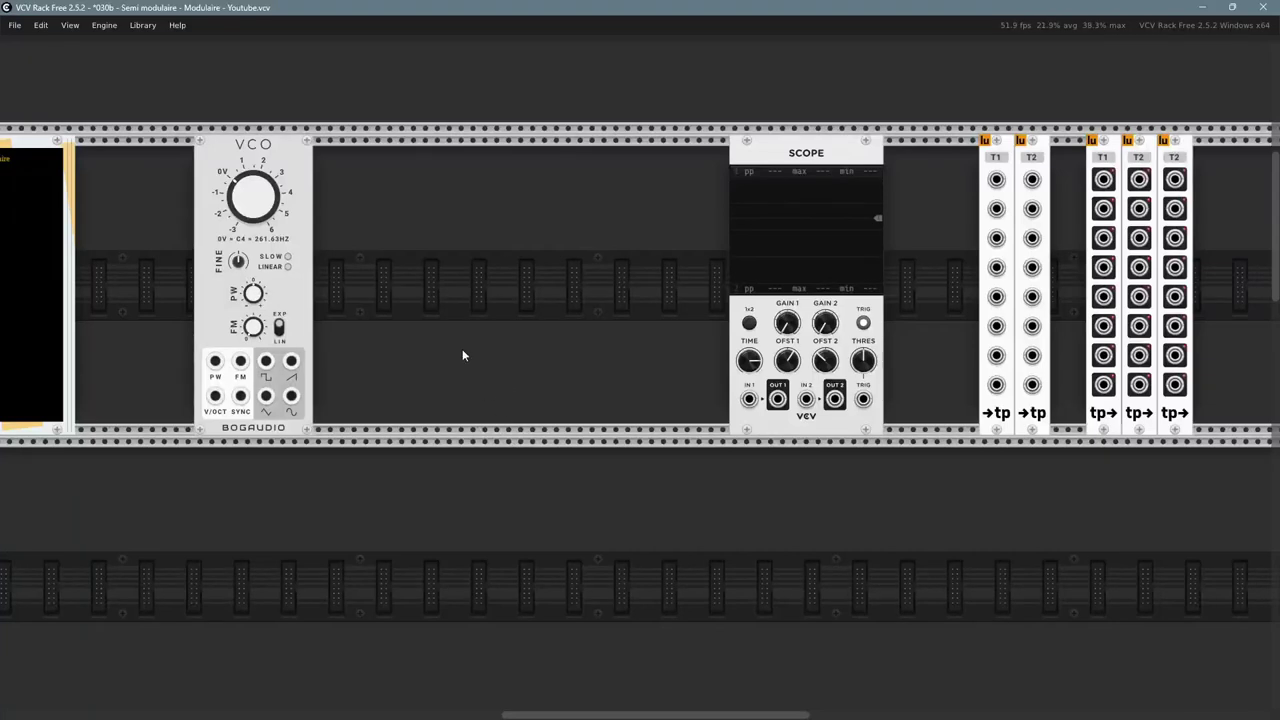
- Search the module library for bay and add Venom's Bay Input, Bay Output and Bay Norm between the VCO and the scope
left_click_drag(463, 350, 472, 355)
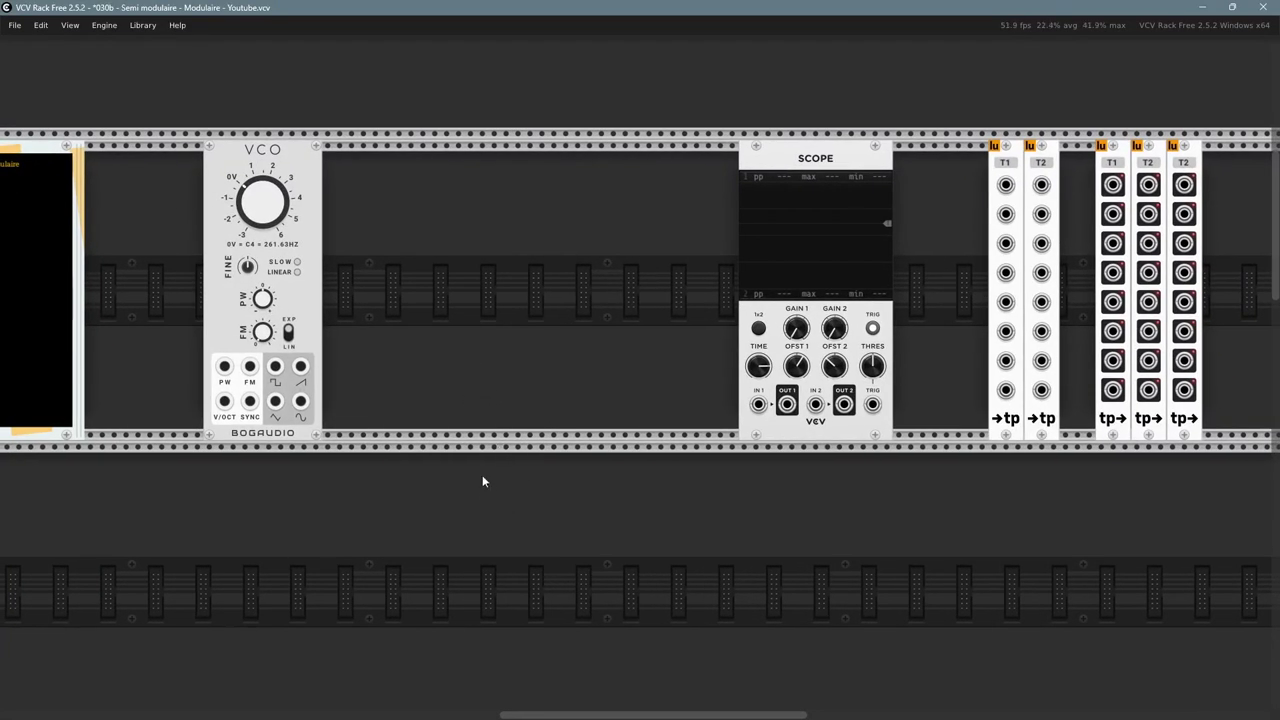
right_click(458, 340)
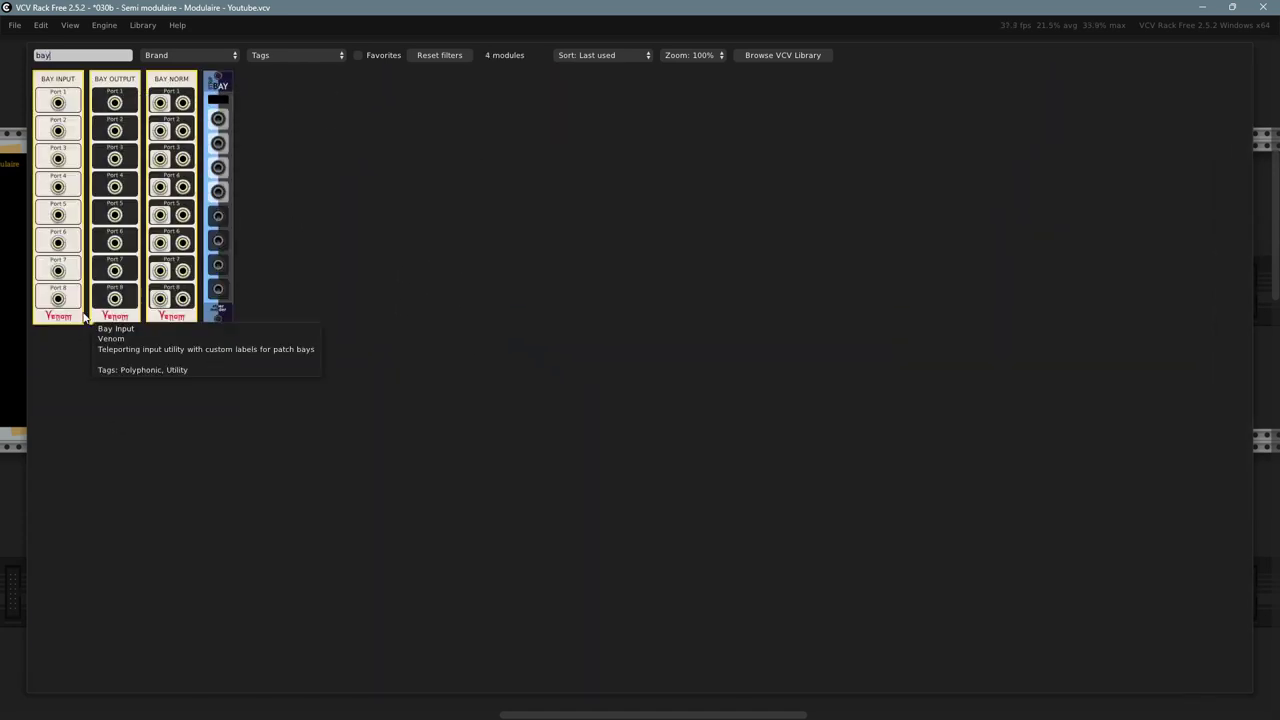
left_click(63, 320)
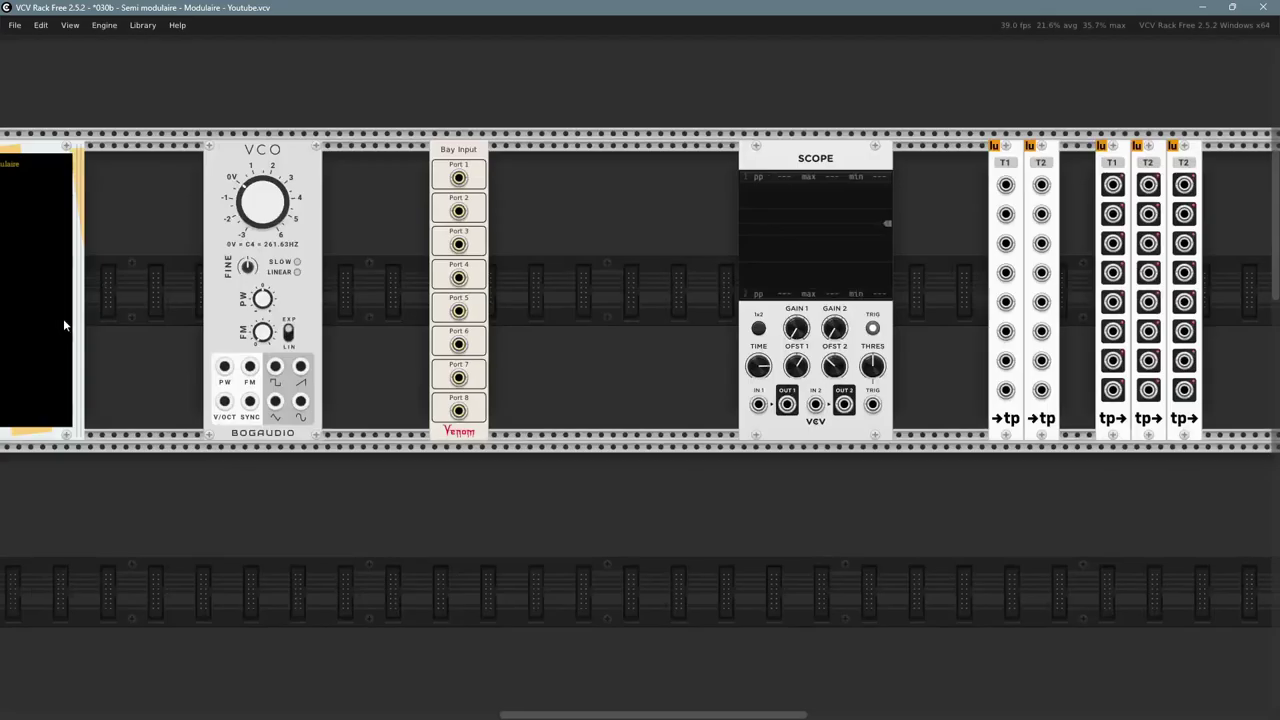
right_click(550, 346)
left_click(117, 85)
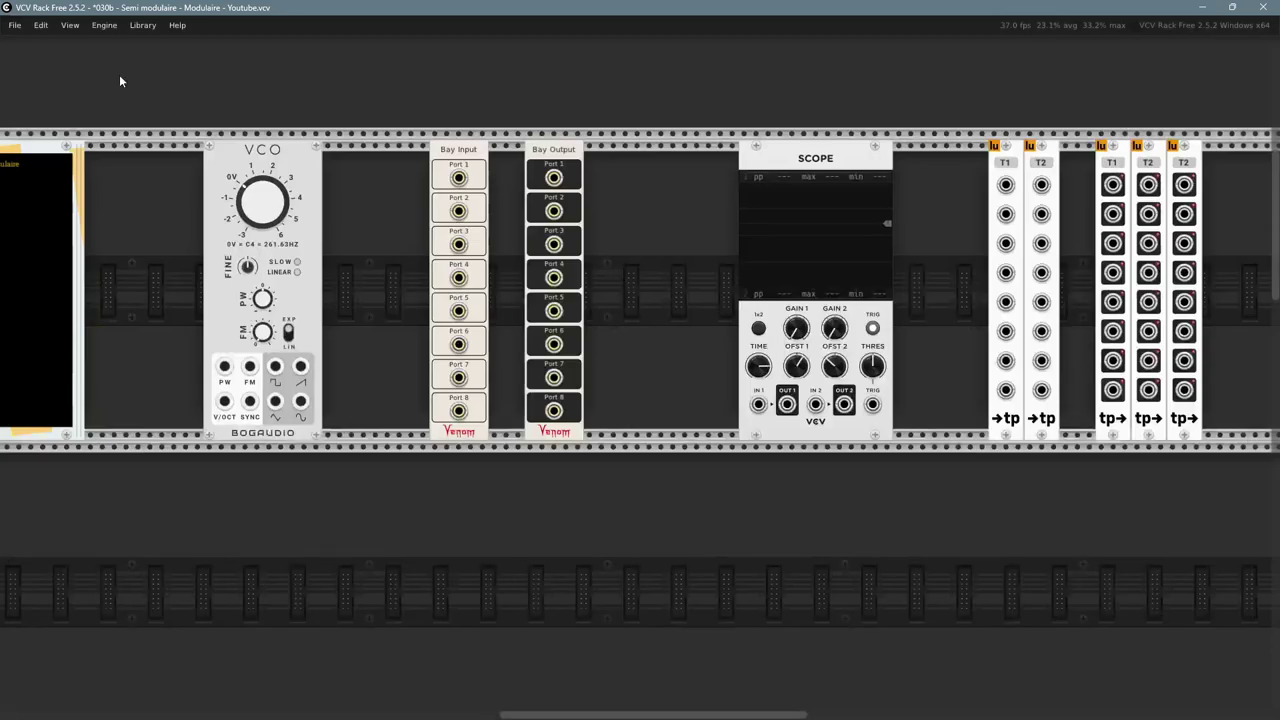
right_click(648, 313)
left_click(173, 76)
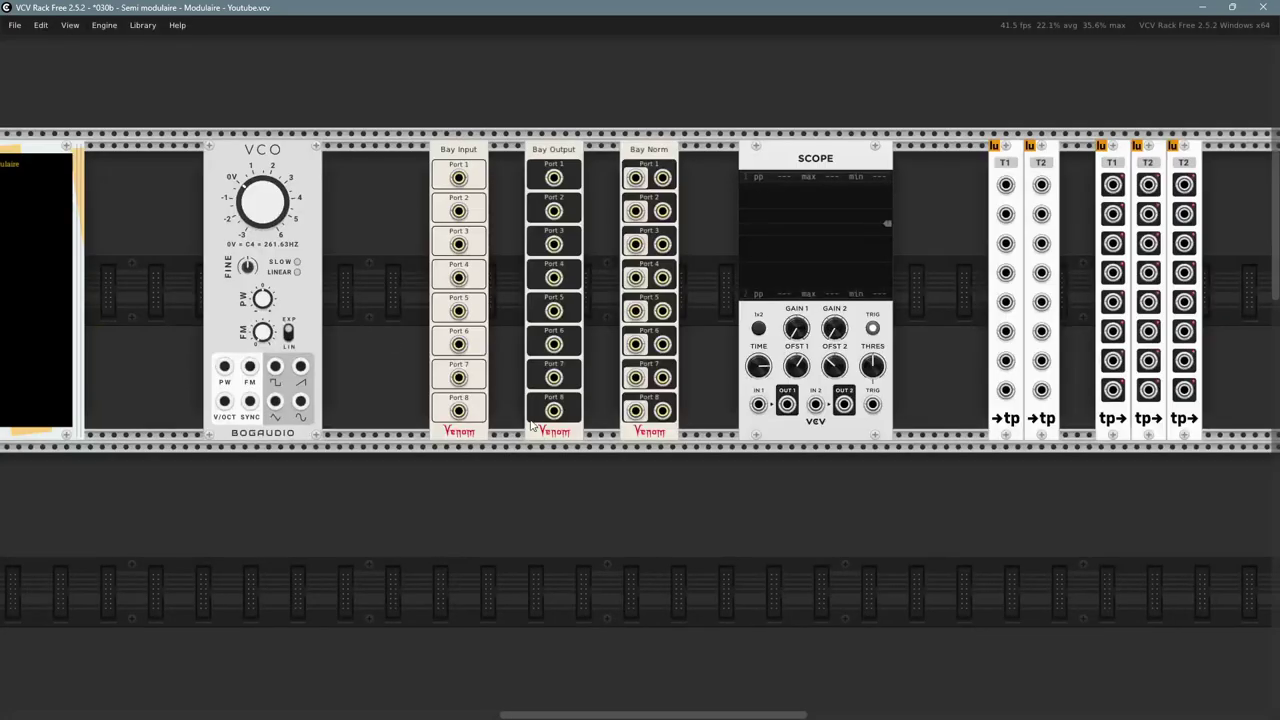
- Examine the three Venom bay modules and the Bay Input module's plugin information
scroll(491, 408, "up", 2)
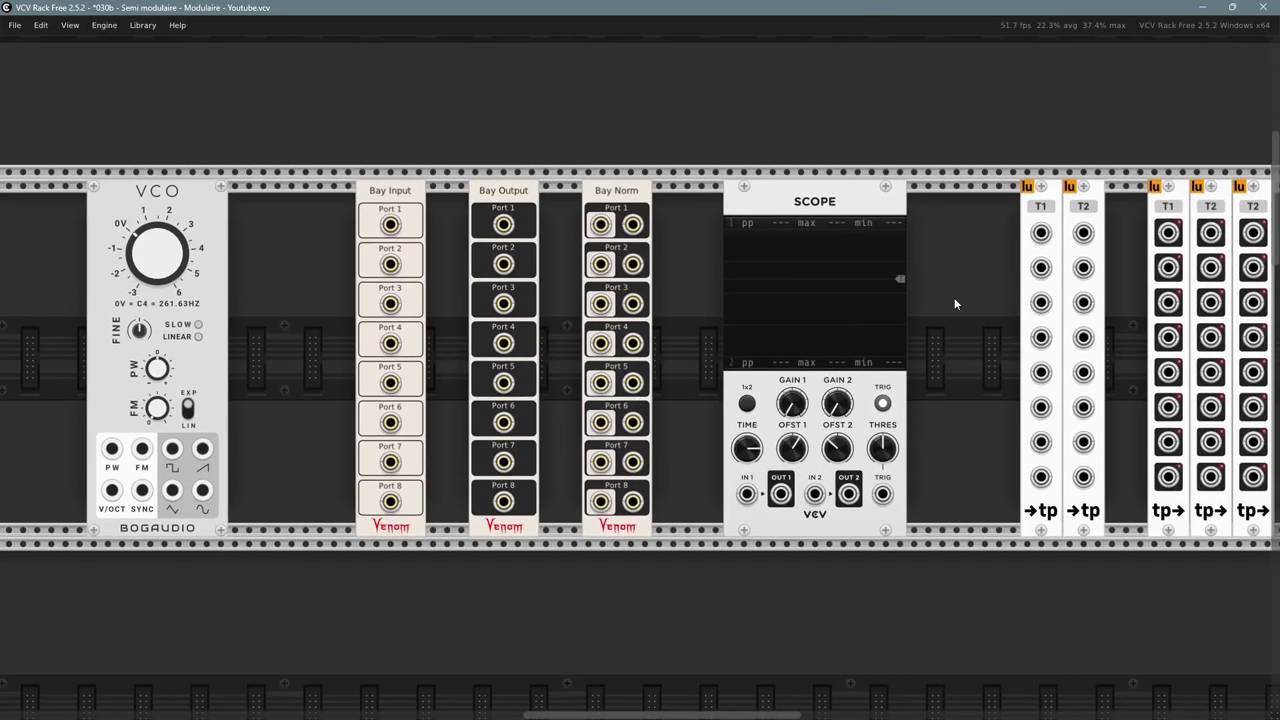
left_click_drag(955, 304, 850, 303)
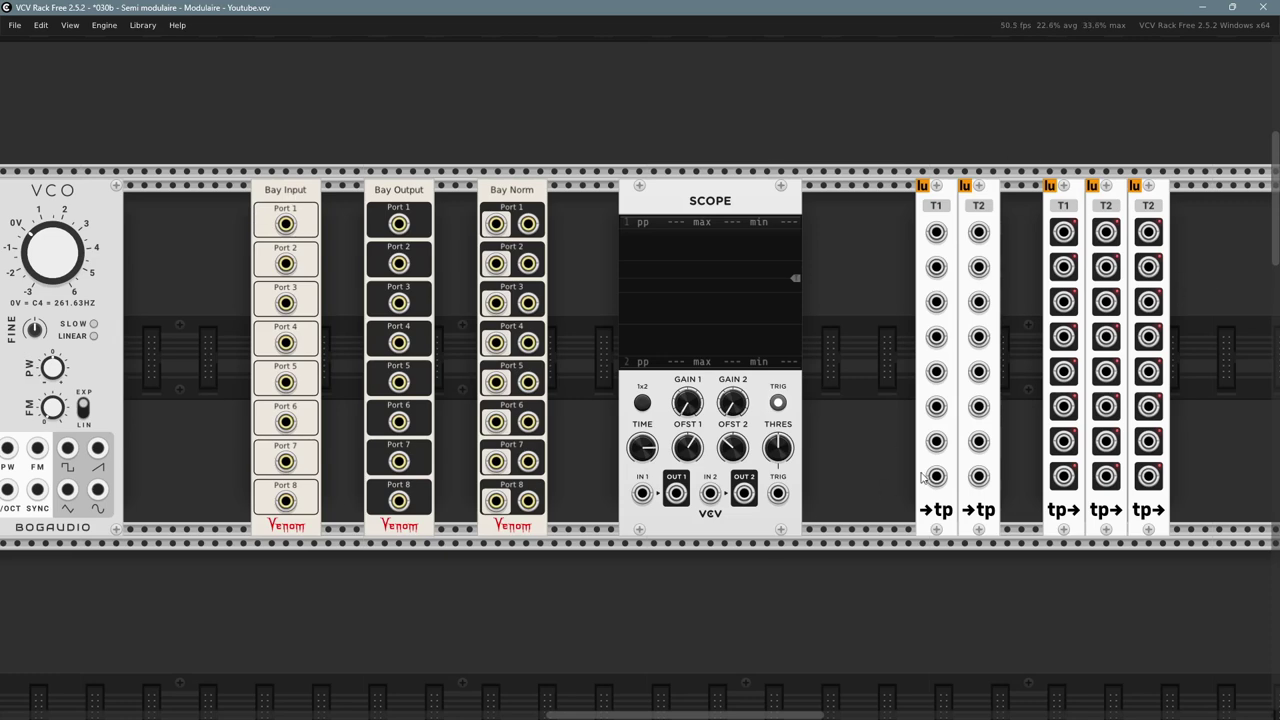
left_click_drag(440, 618, 490, 606)
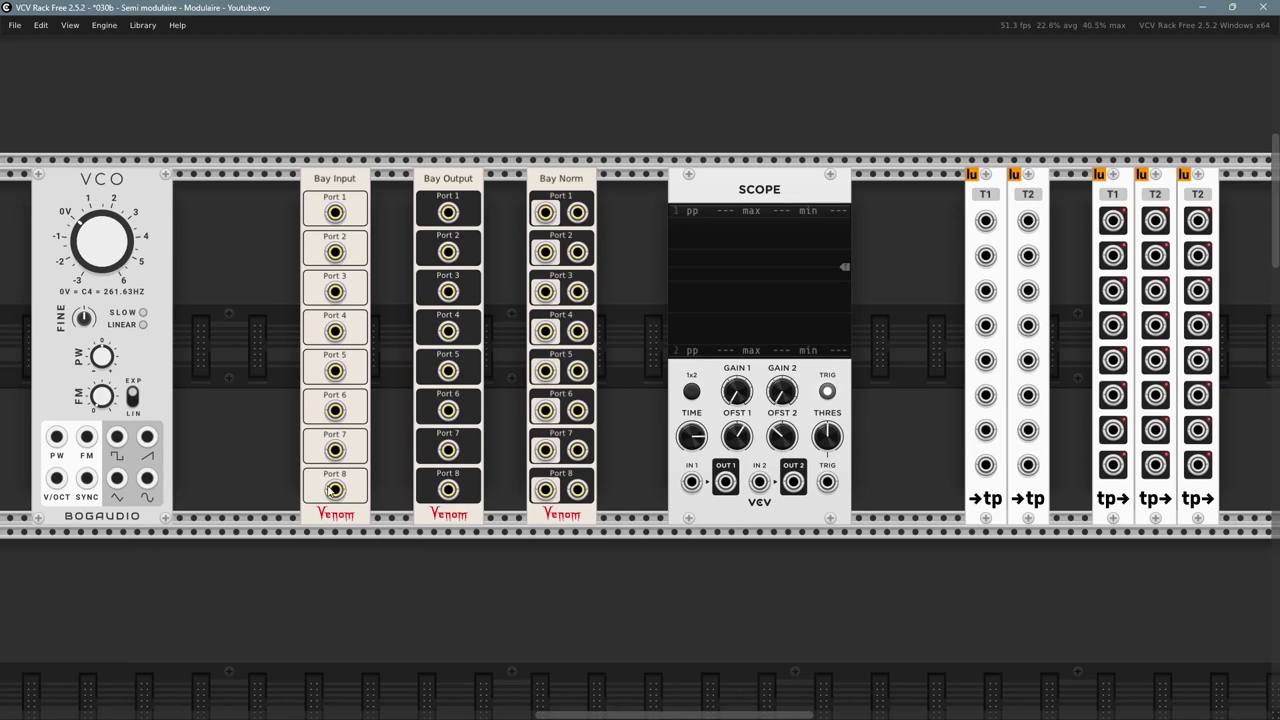
right_click(348, 181)
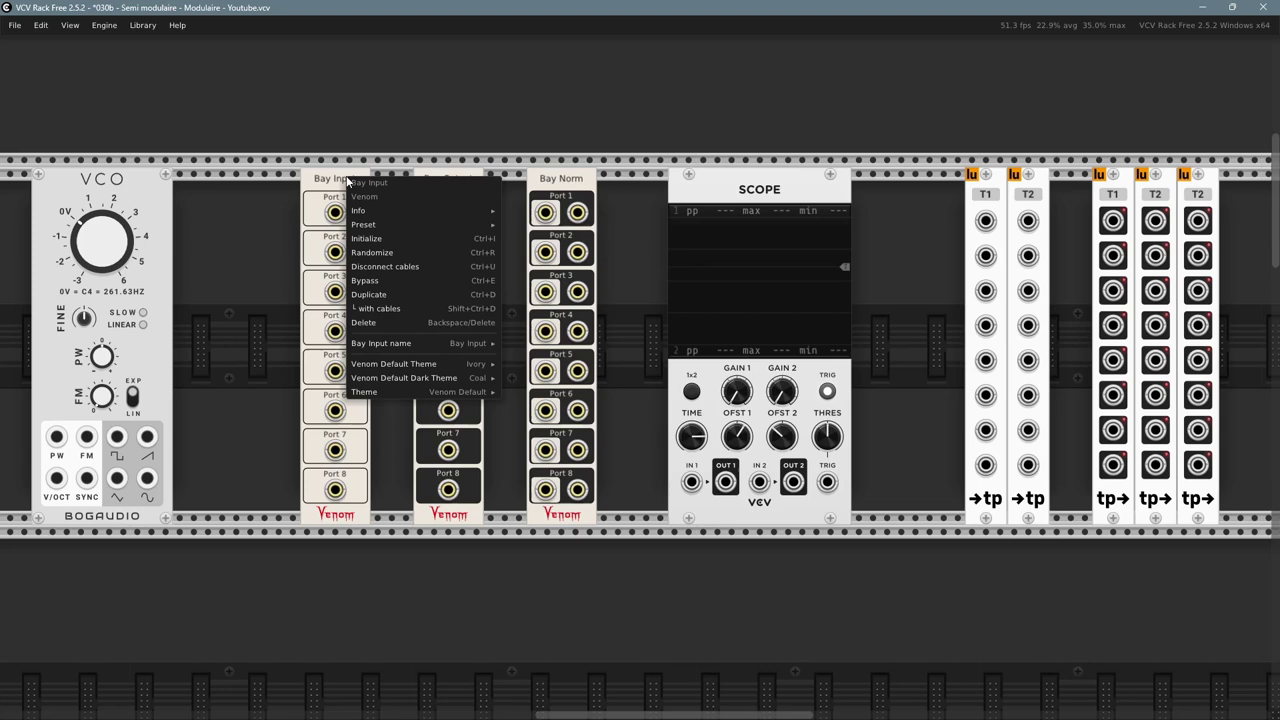
mouse_move(367, 209)
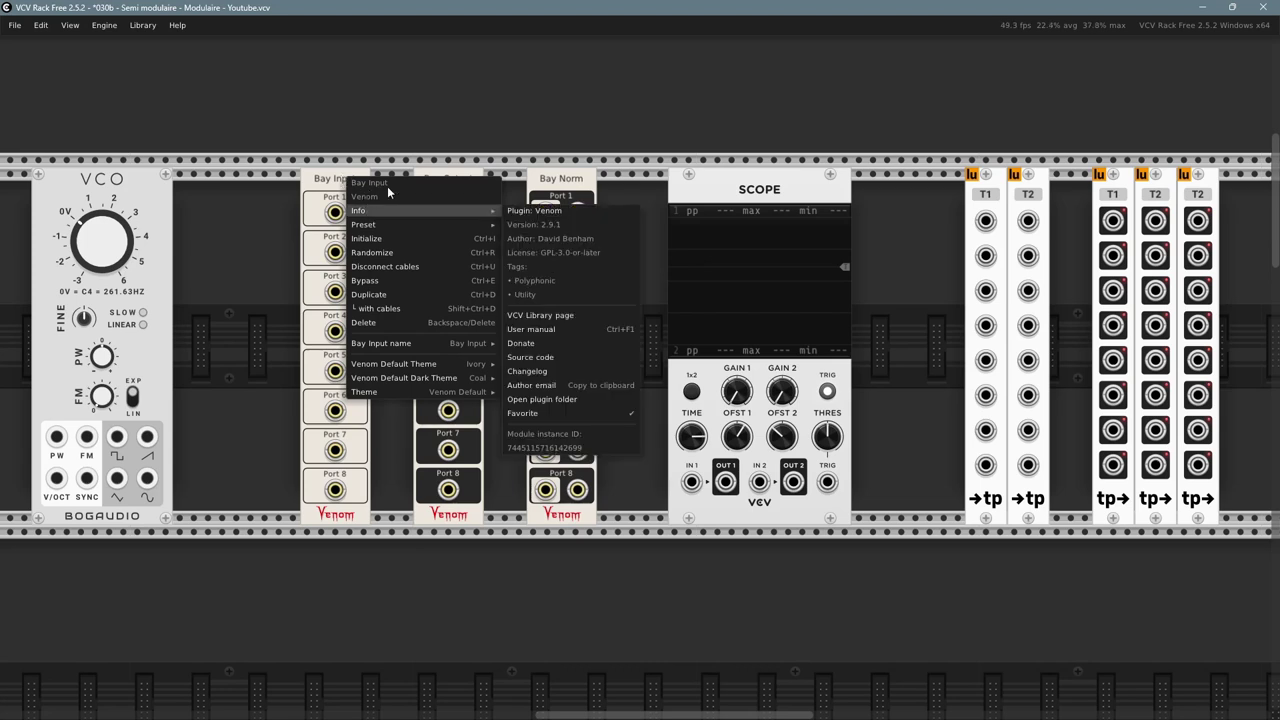
left_click(236, 212)
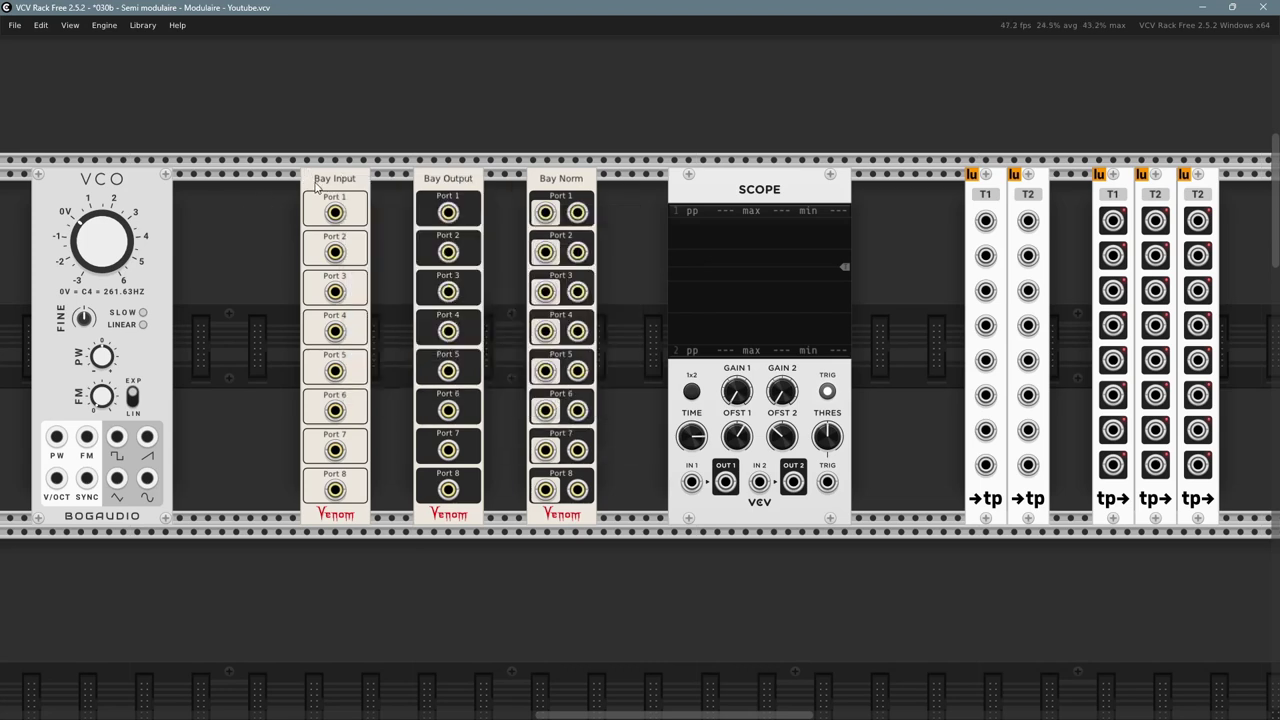
mouse_move(452, 185)
left_mouse_down()
mouse_move(424, 188)
mouse_move(459, 187)
left_mouse_up()
left_click_drag(555, 186, 602, 199)
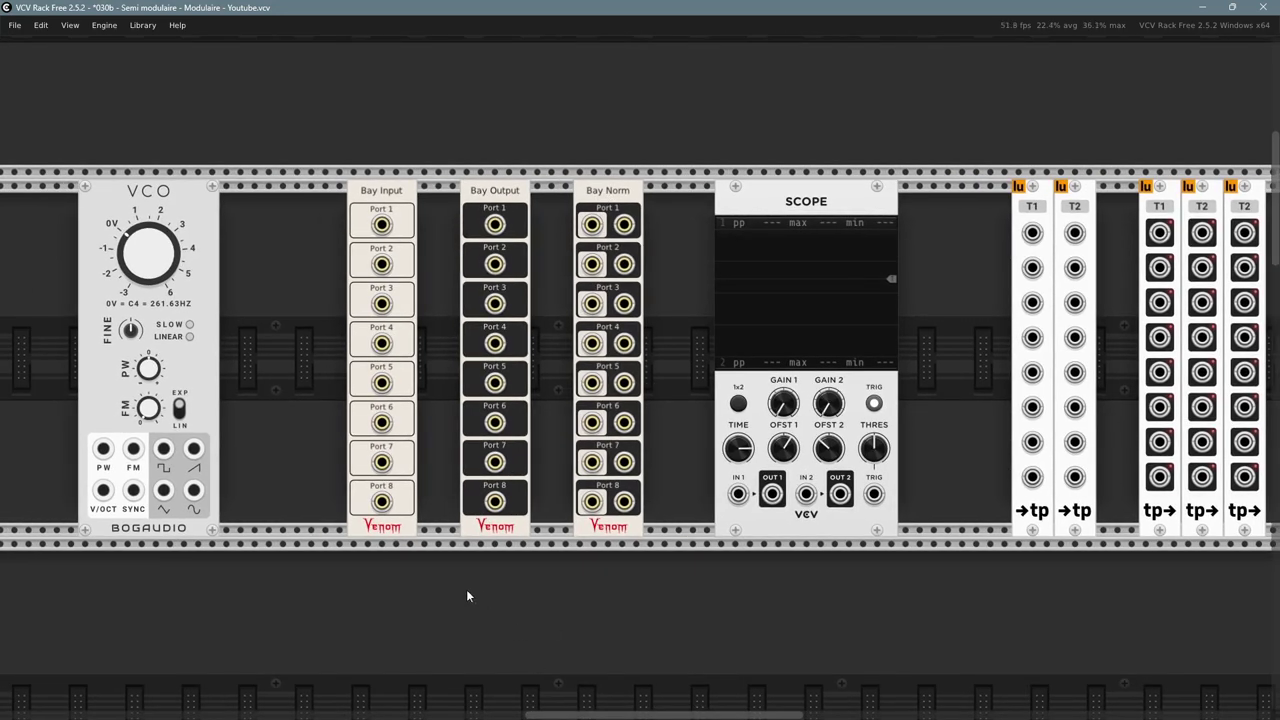
left_click_drag(467, 596, 431, 577)
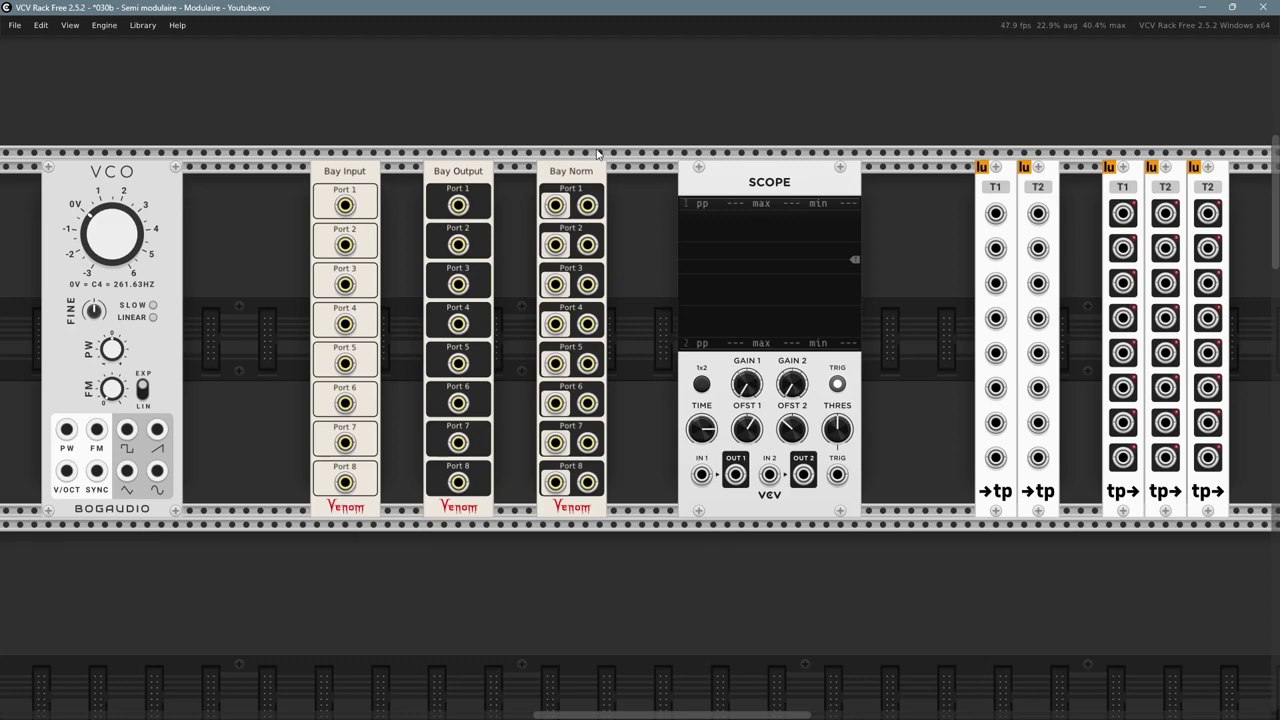
- Examine the Bay Input module's options, including its custom name setting
left_click_drag(222, 252, 242, 268)
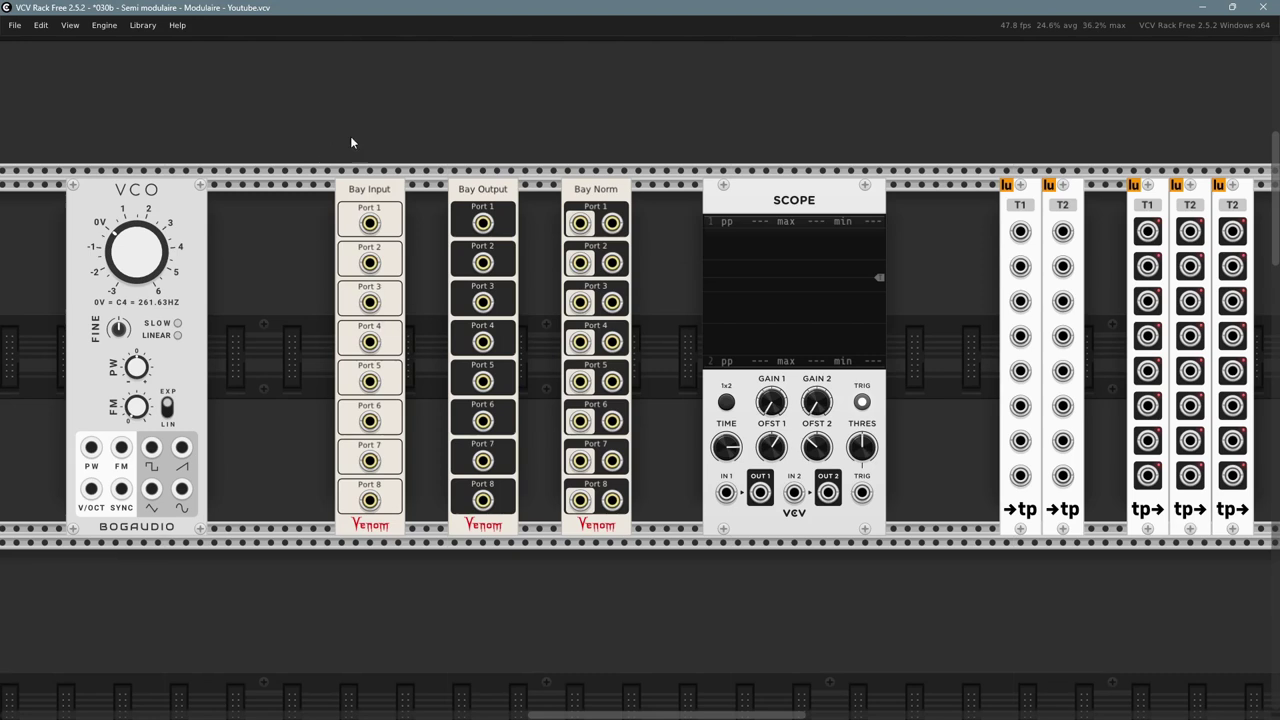
right_click(372, 191)
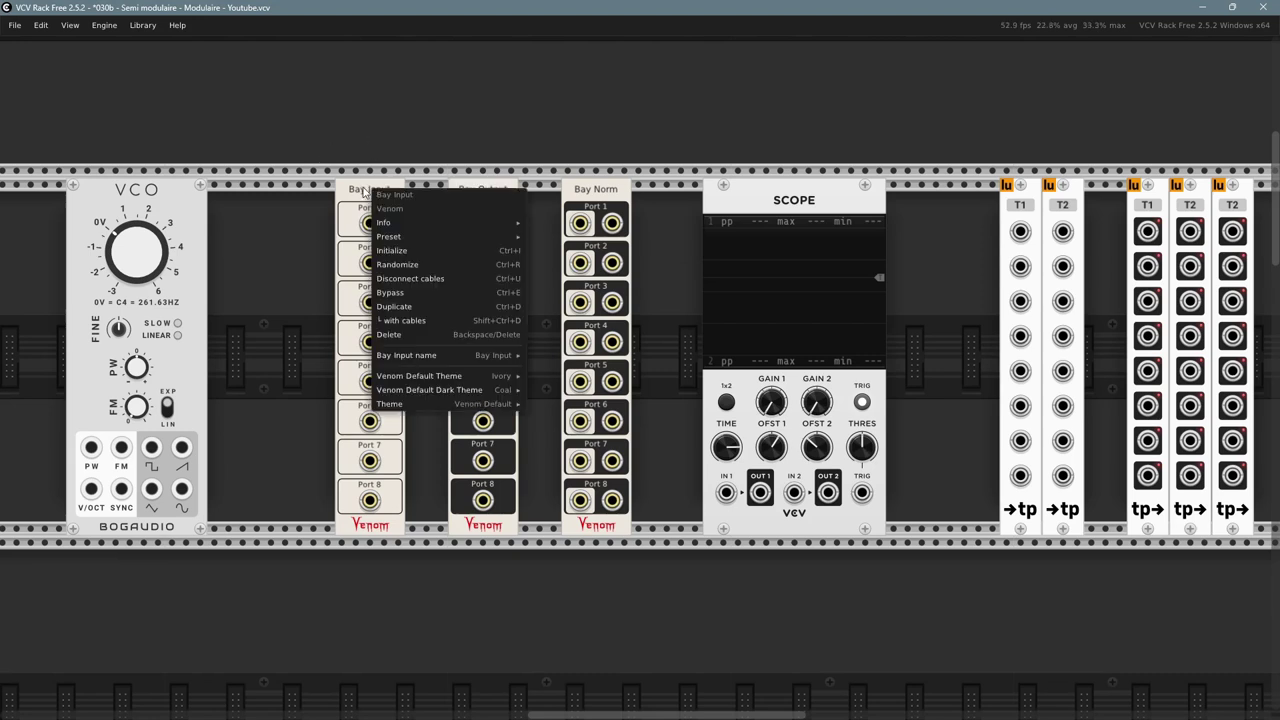
mouse_move(413, 355)
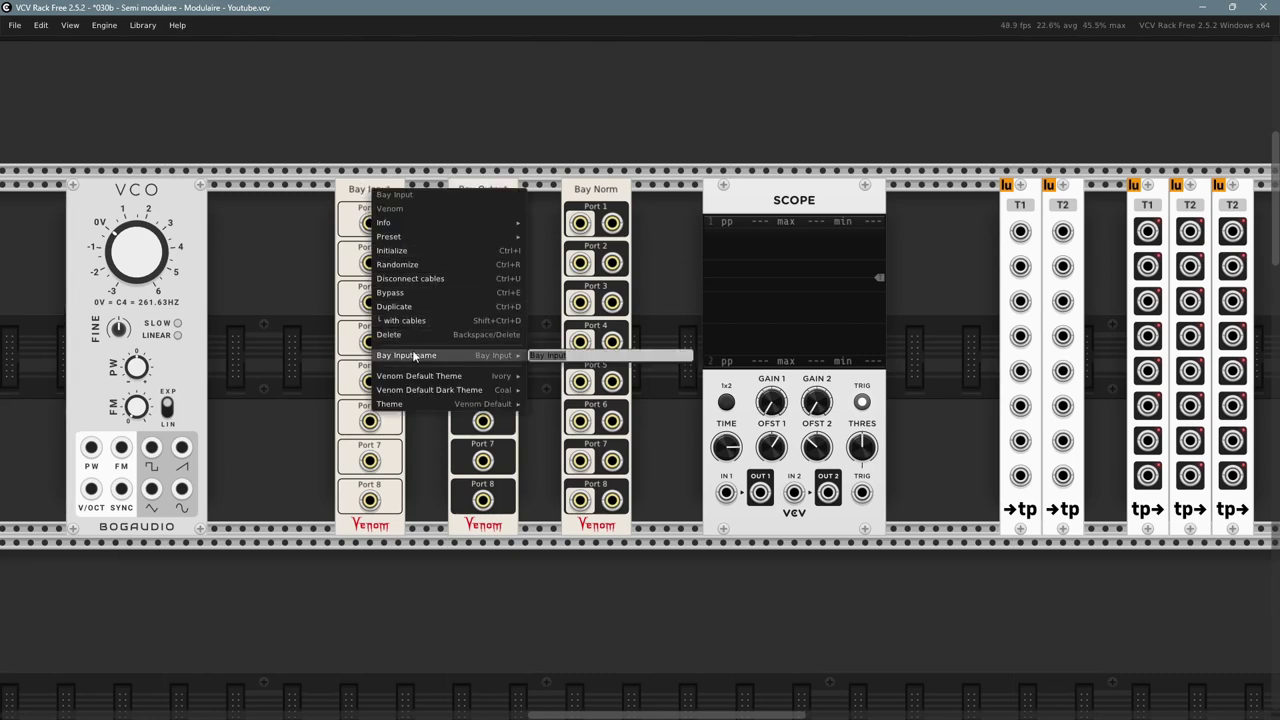
left_click(362, 196)
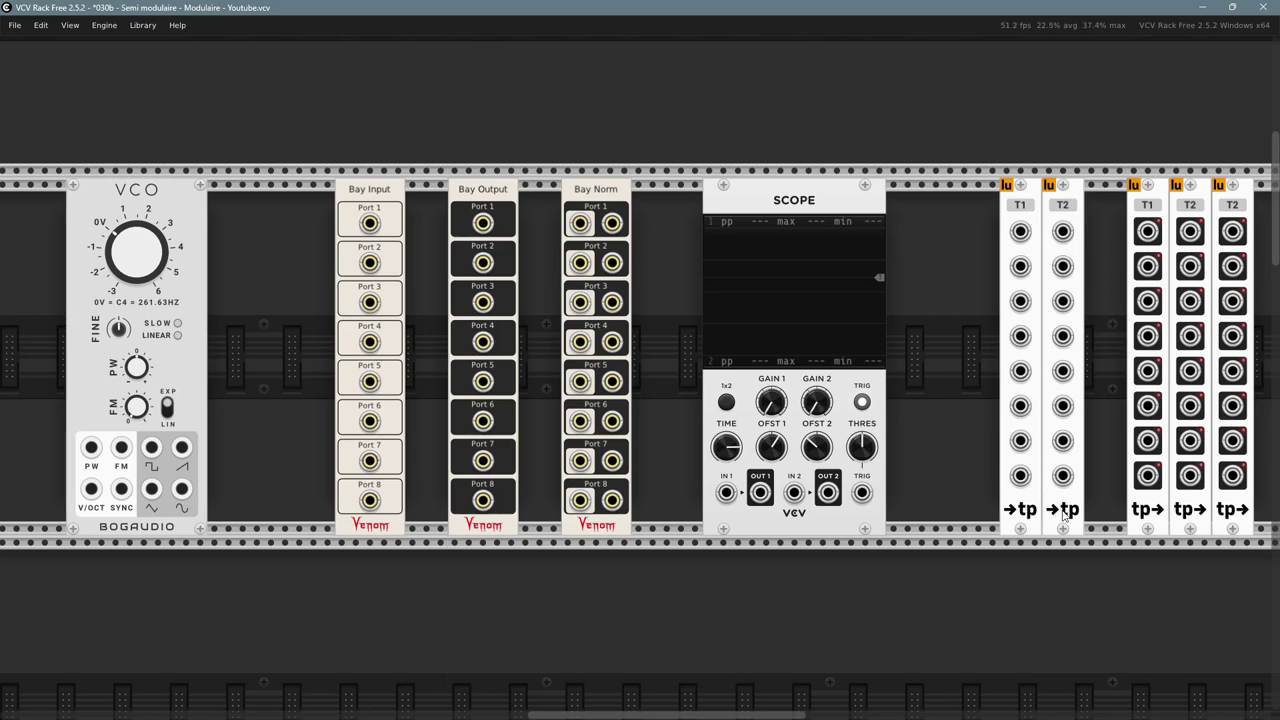
- Separate the T2 teleport input from T1, and move the Bay Output module closer to Bay Input
left_click_drag(1074, 200, 1079, 200)
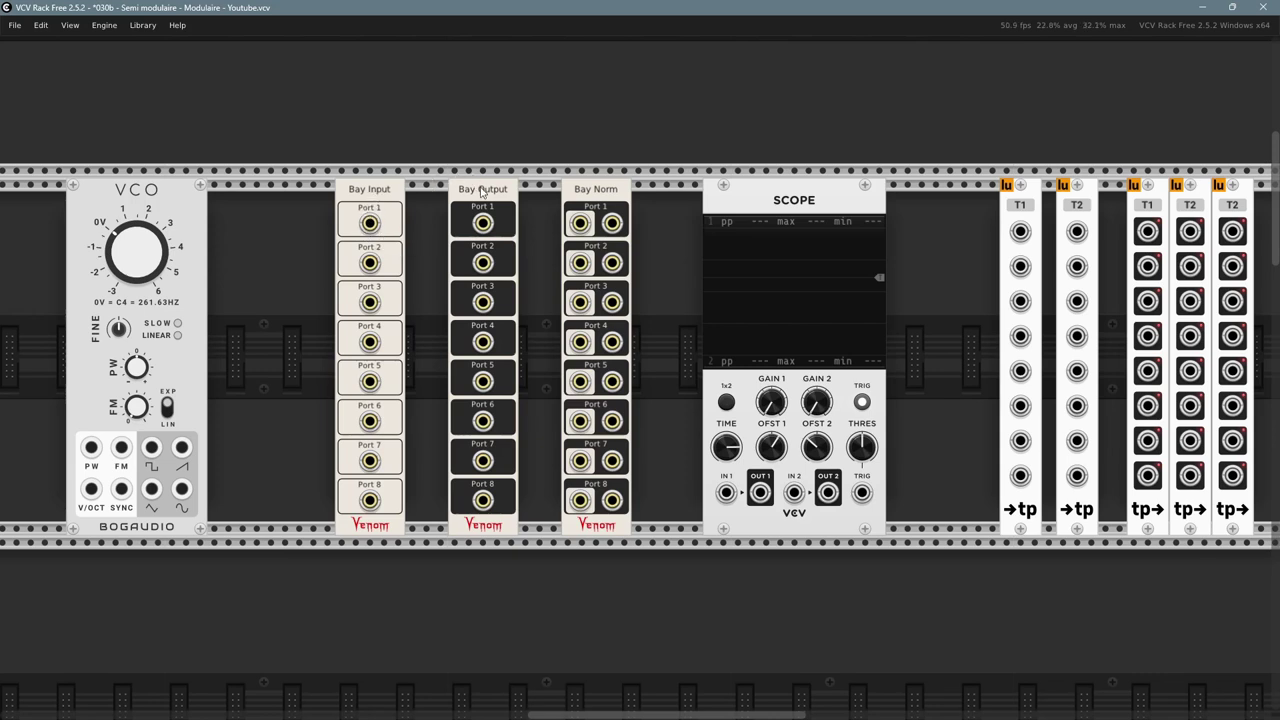
left_click_drag(481, 194, 460, 198)
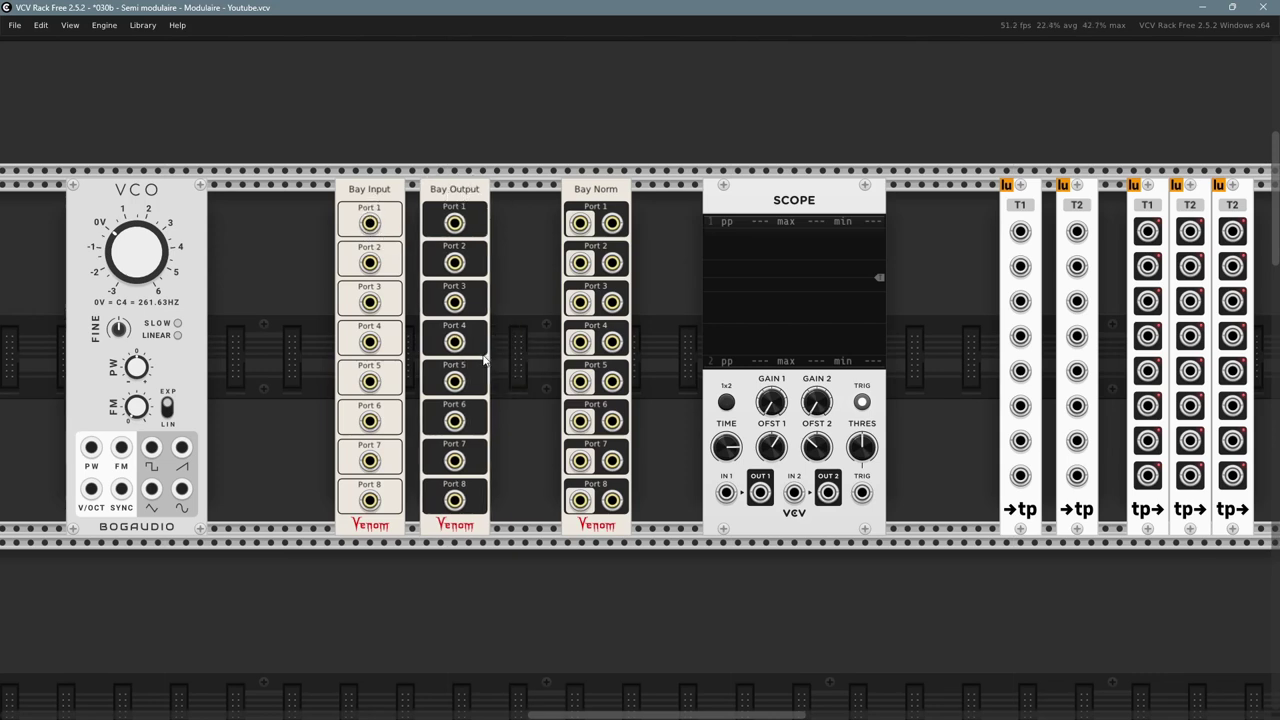
- Rename the Bay Input module as "Test 1 - Input 1"
scroll(481, 361, "up", 1)
left_click_drag(529, 258, 553, 266)
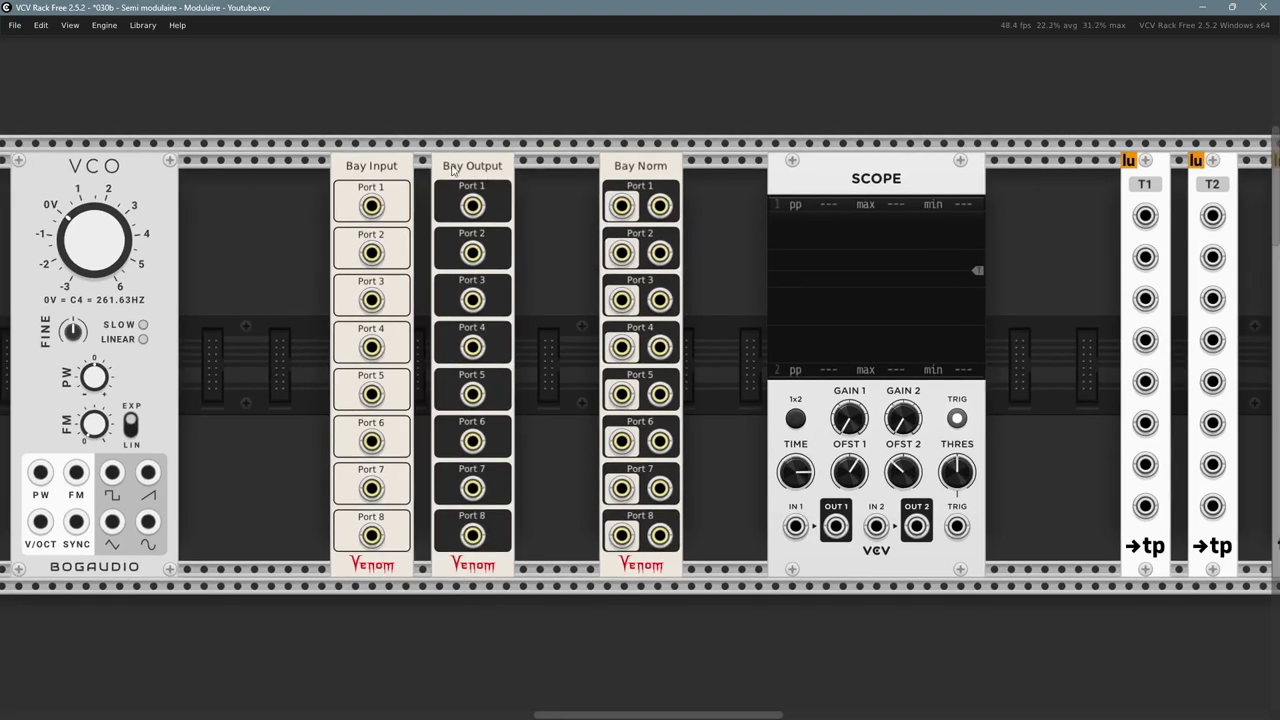
right_click(360, 177)
mouse_move(508, 336)
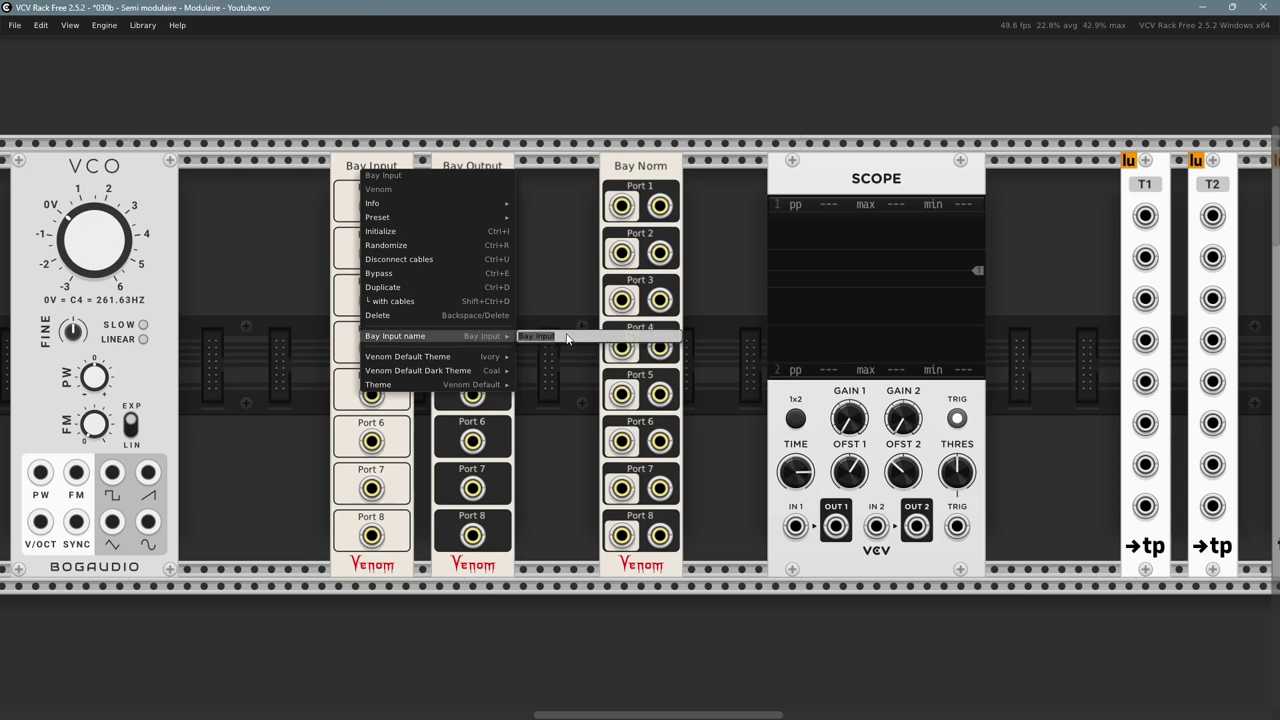
type("Test 1")
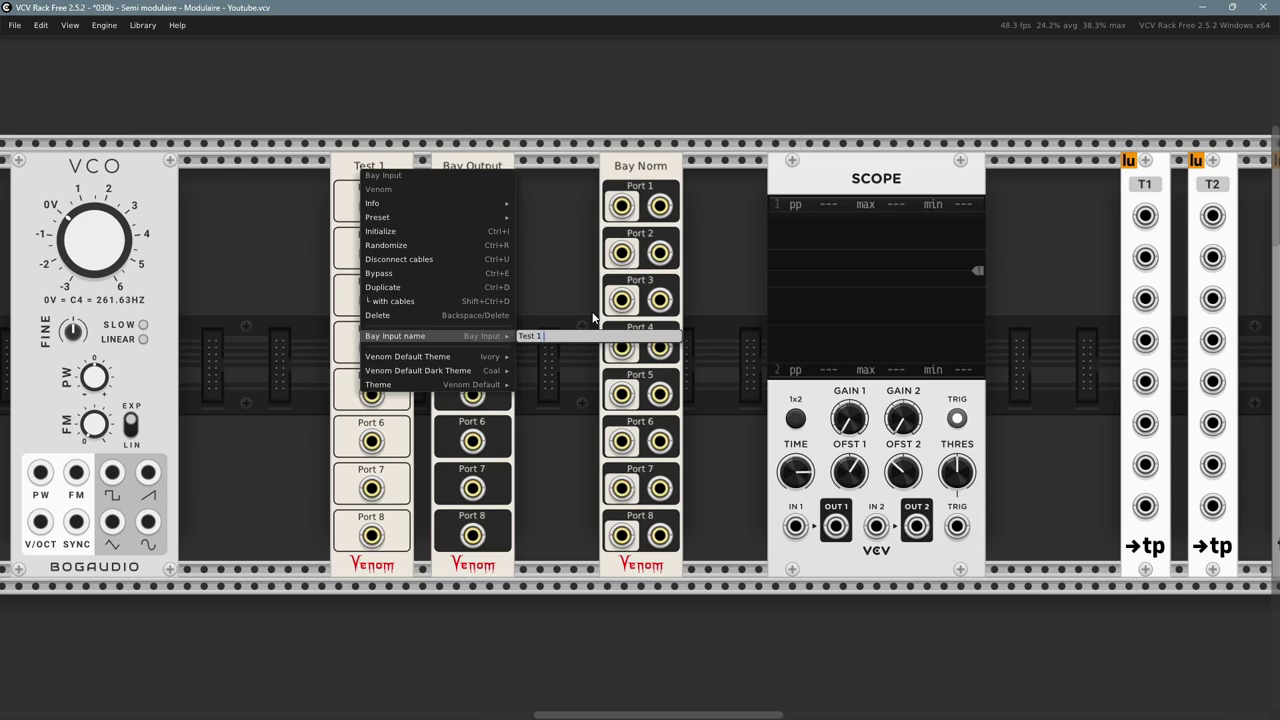
type(" - Input 1")
key("Return")
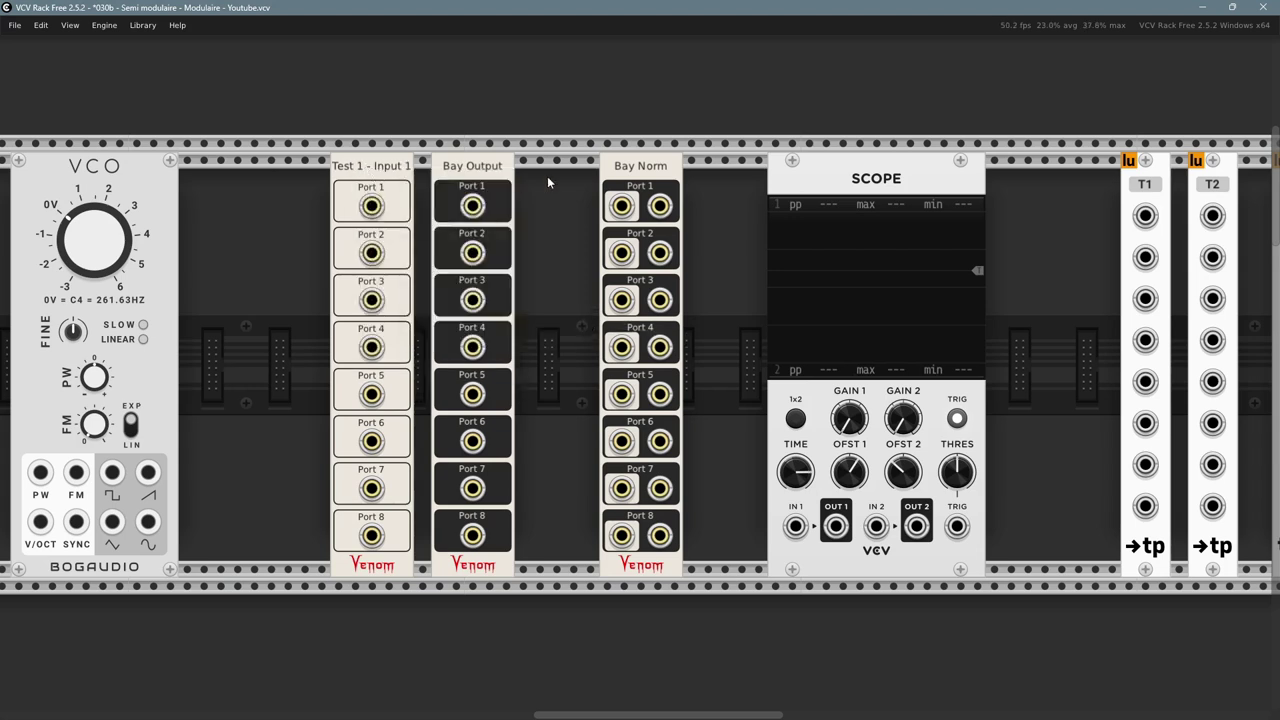
- Shift the VCO and Test 1 - Input 1 modules away from Bay Output to make room, and duplicate Test 1 - Input 1
right_click(477, 174)
left_click(366, 169)
left_click_drag(387, 170, 460, 230)
scroll(336, 164, "down", 1)
left_click_drag(260, 206, 203, 205)
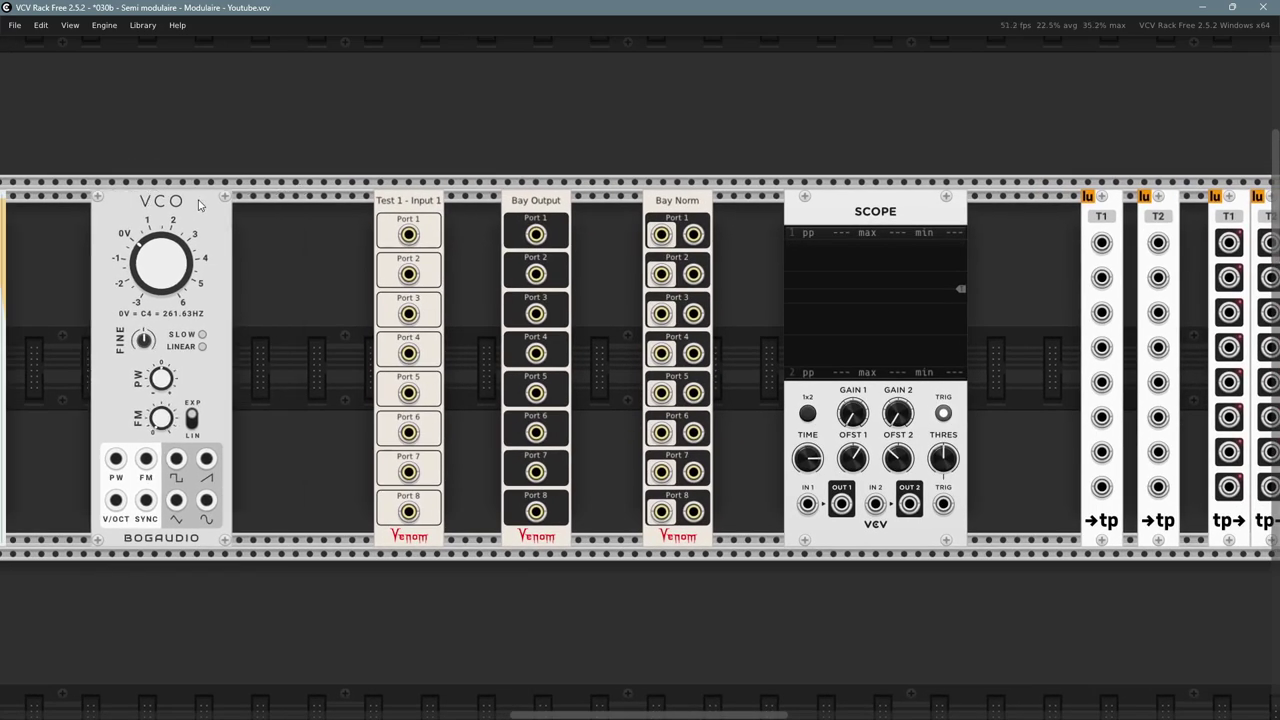
mouse_move(438, 211)
left_mouse_down()
mouse_move(368, 208)
mouse_move(433, 207)
left_mouse_up()
key("ctrl+d")
- Rename the duplicated input bay module as "Test 1 - Input 2"
right_click(433, 207)
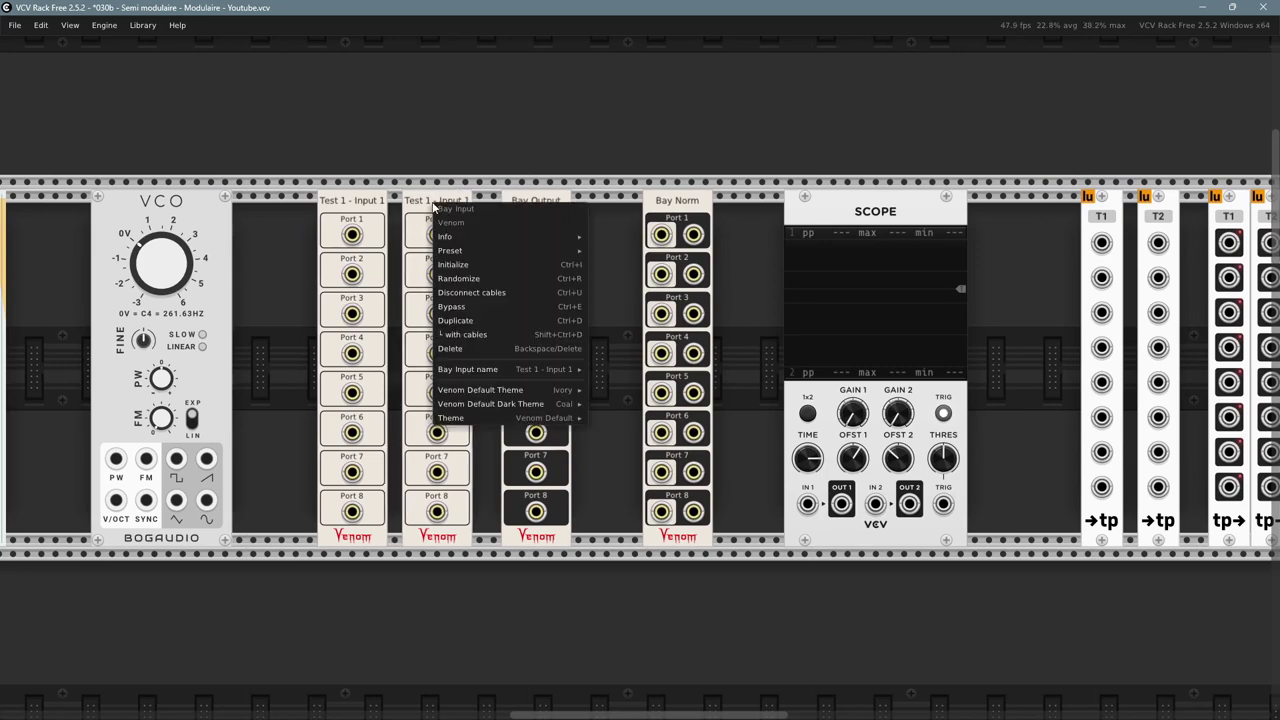
mouse_move(522, 369)
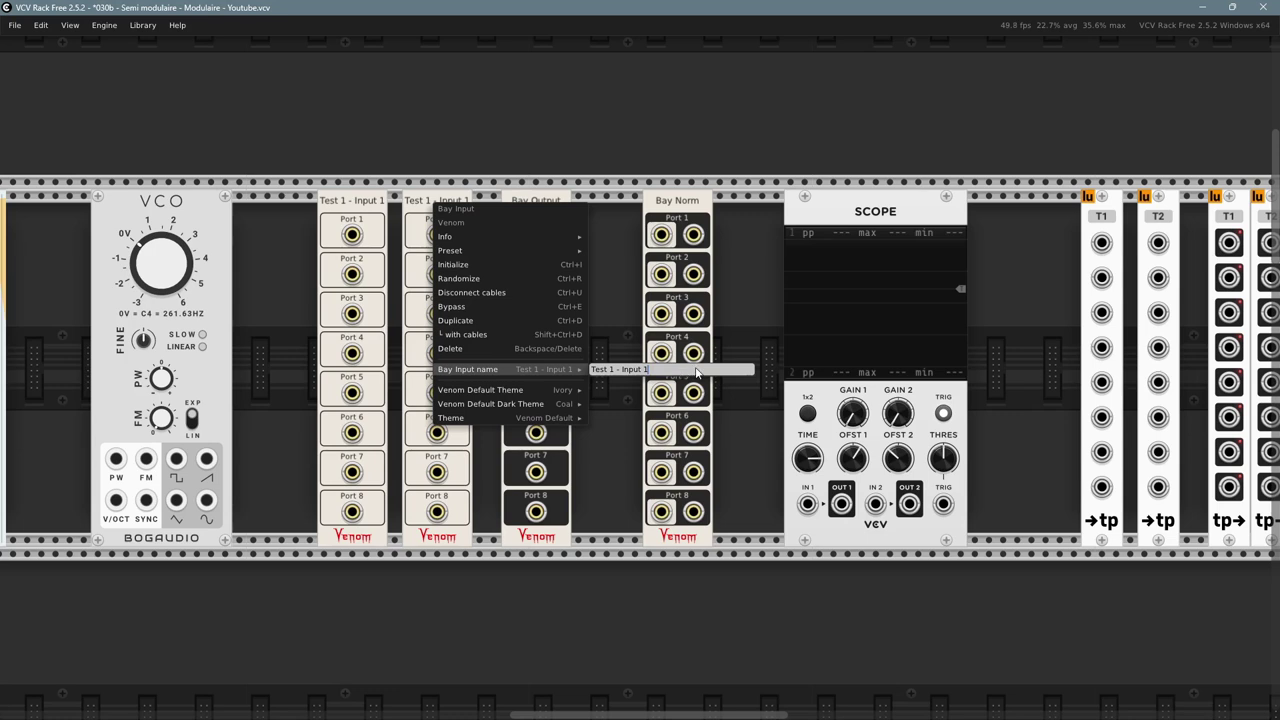
key("BackSpace")
type("2")
key("Return")
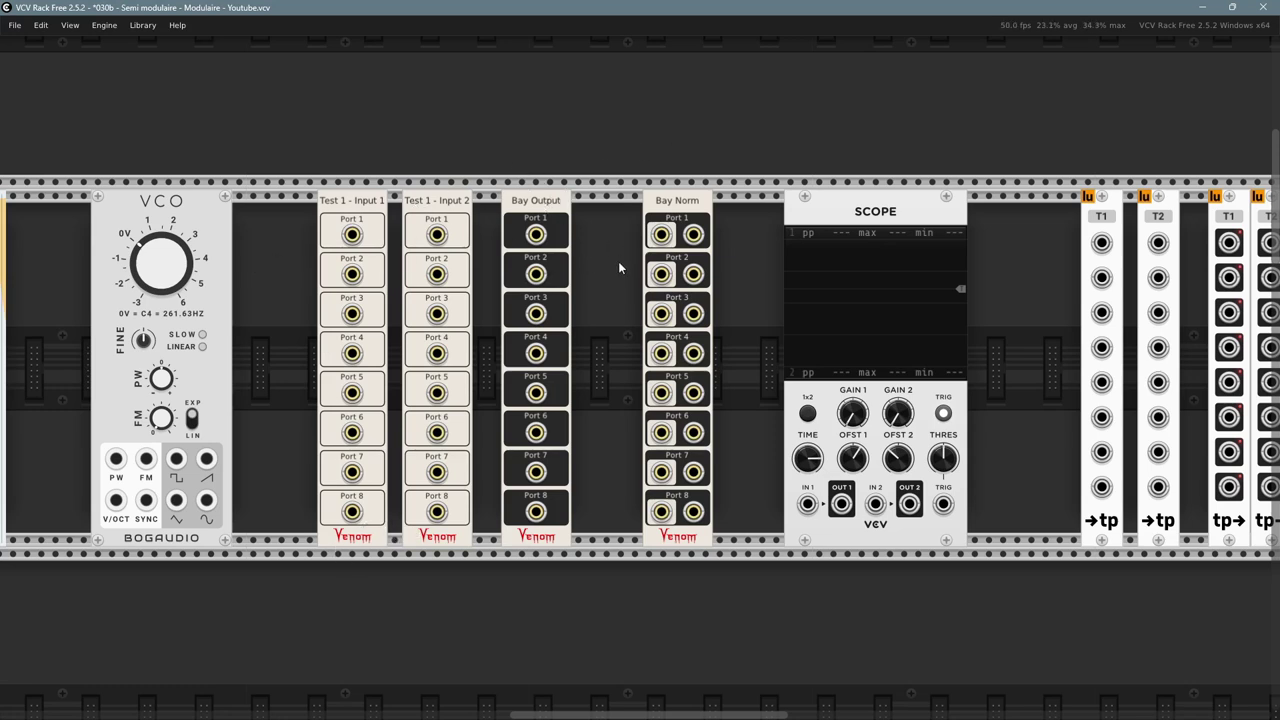
- Move the five teleport modules, the scope and Bay Norm further right in the rack to free space beside Bay Output
scroll(622, 263, "down", 2)
left_click_drag(834, 565, 640, 592)
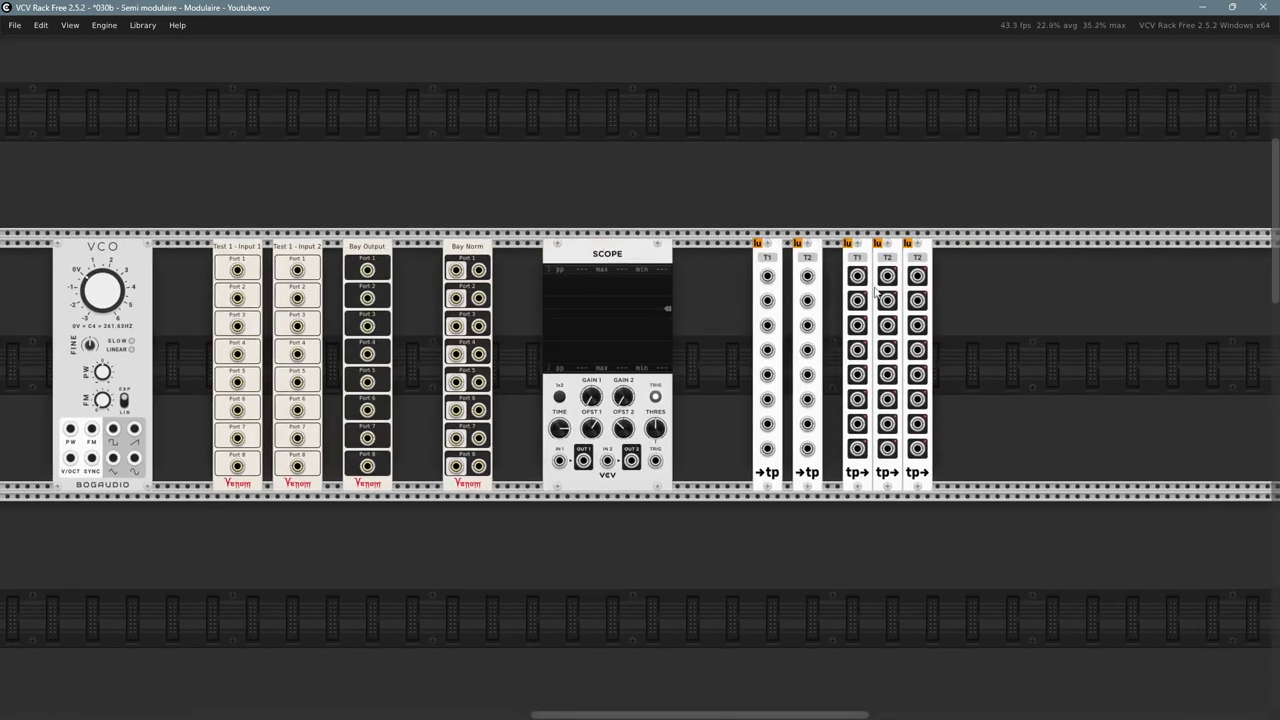
left_click_drag(730, 290, 938, 274)
left_click_drag(816, 275, 976, 275)
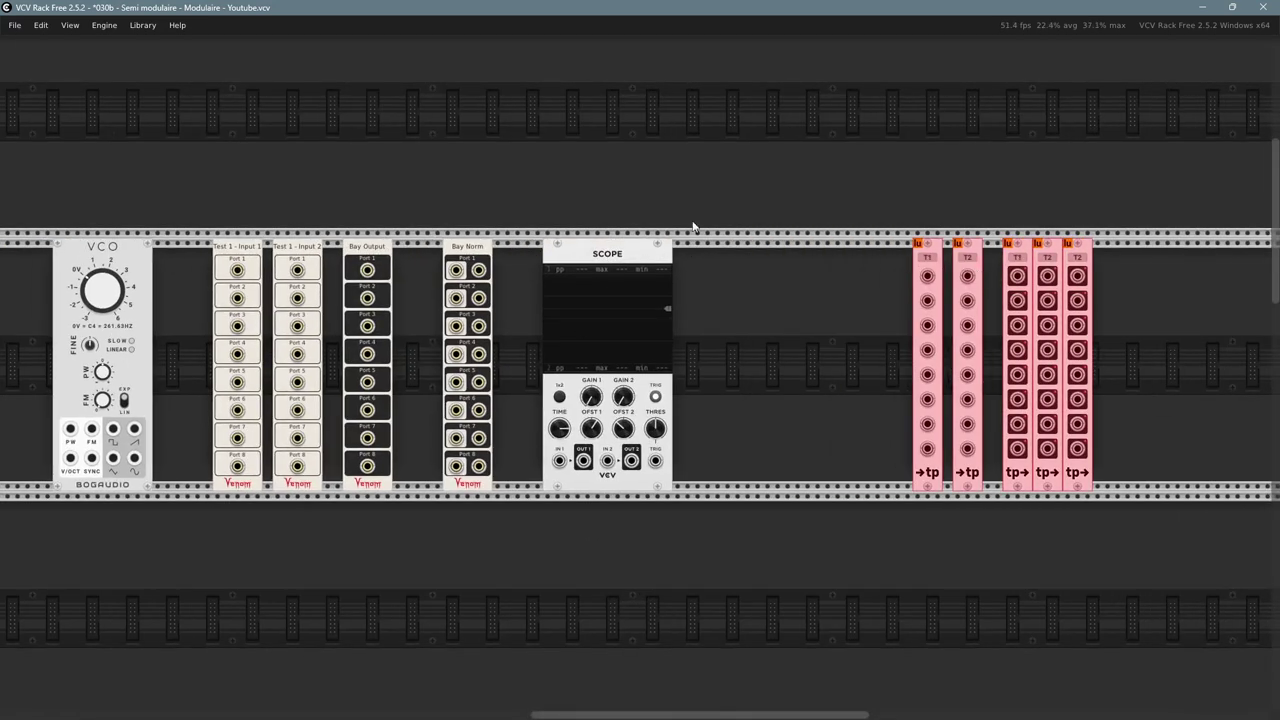
left_click_drag(605, 263, 705, 263)
left_click(554, 297)
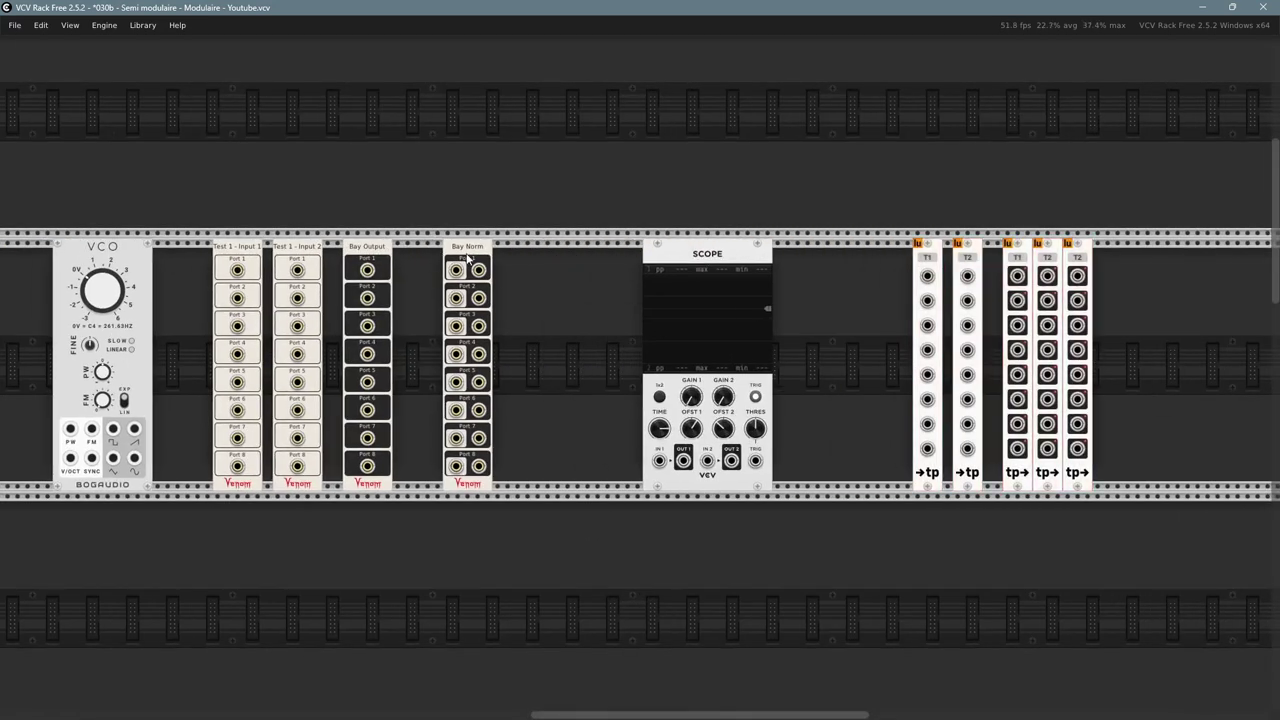
left_click_drag(467, 258, 528, 262)
- Space the Bay Output module away from the two input bays and duplicate it
scroll(427, 353, "up", 2)
left_click_drag(470, 336, 580, 336)
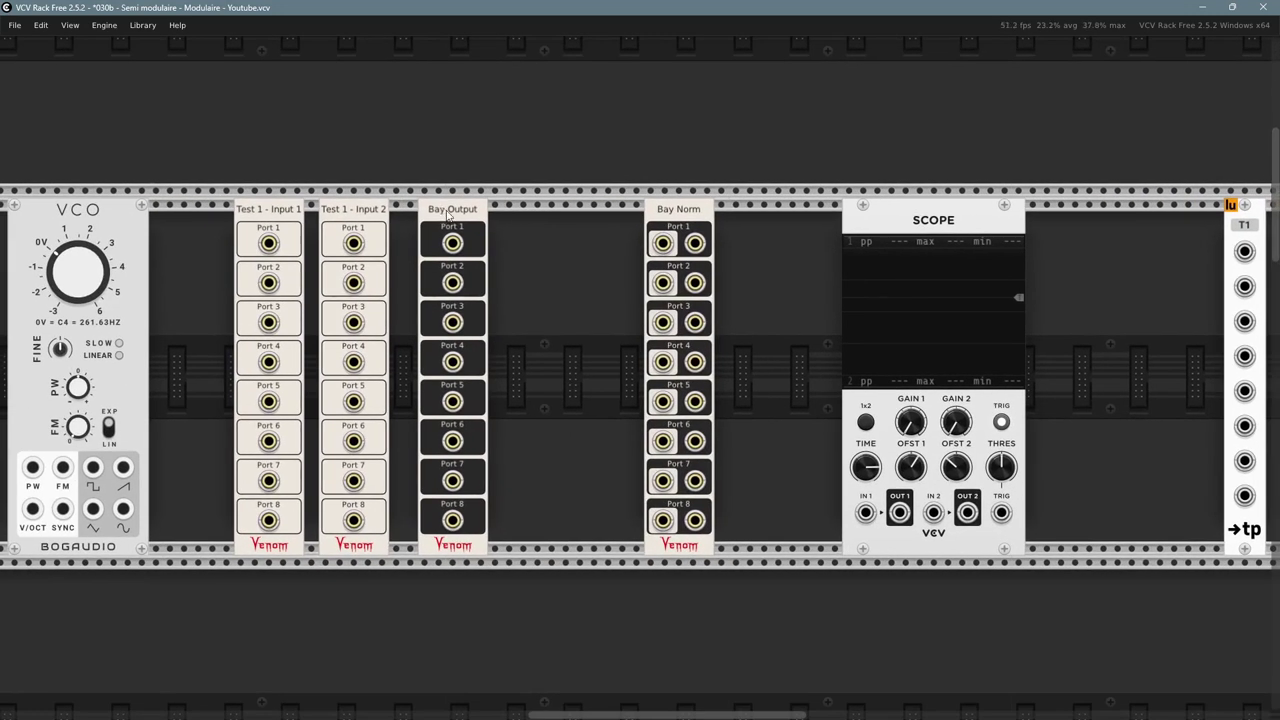
left_click_drag(456, 214, 498, 226)
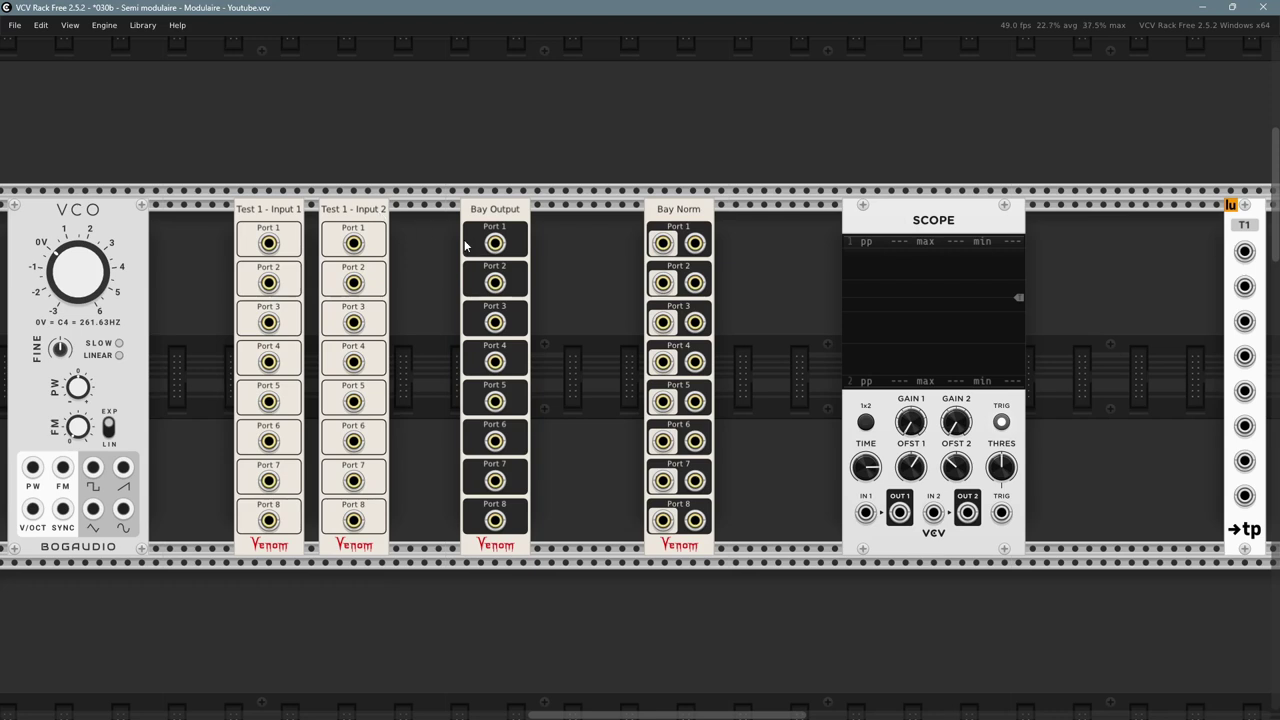
left_click_drag(447, 260, 469, 256)
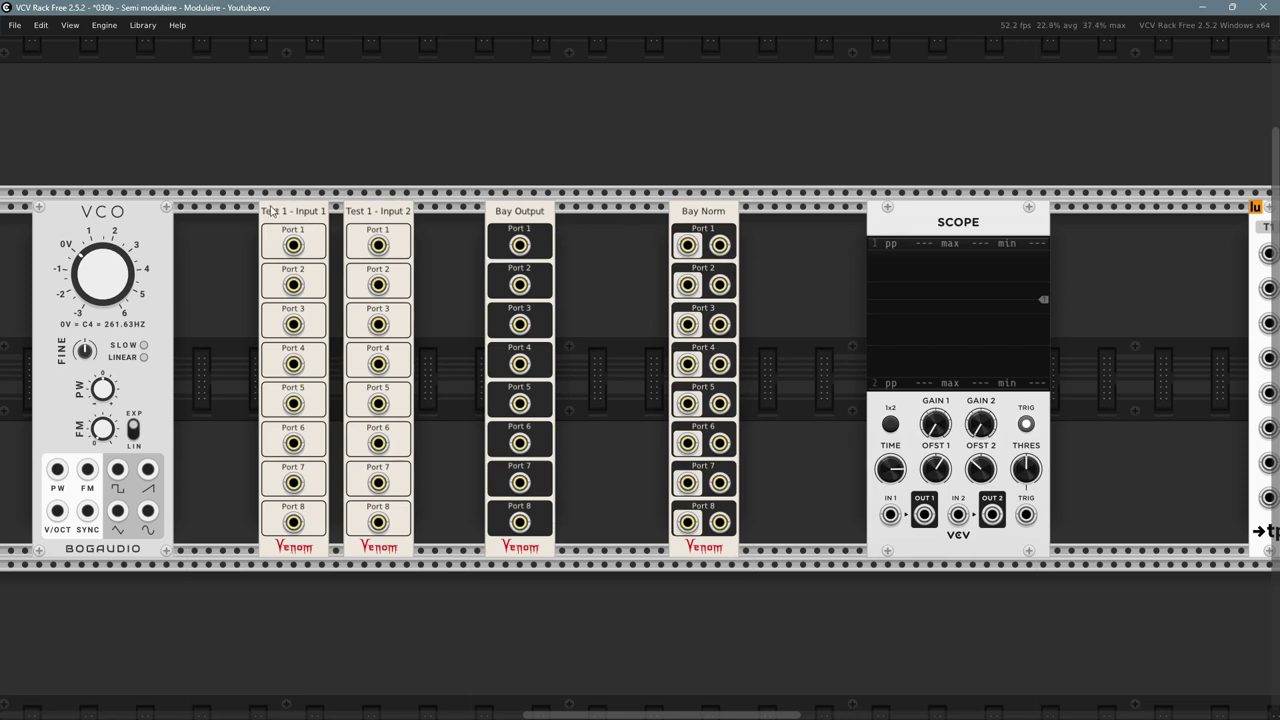
left_click_drag(534, 218, 514, 218)
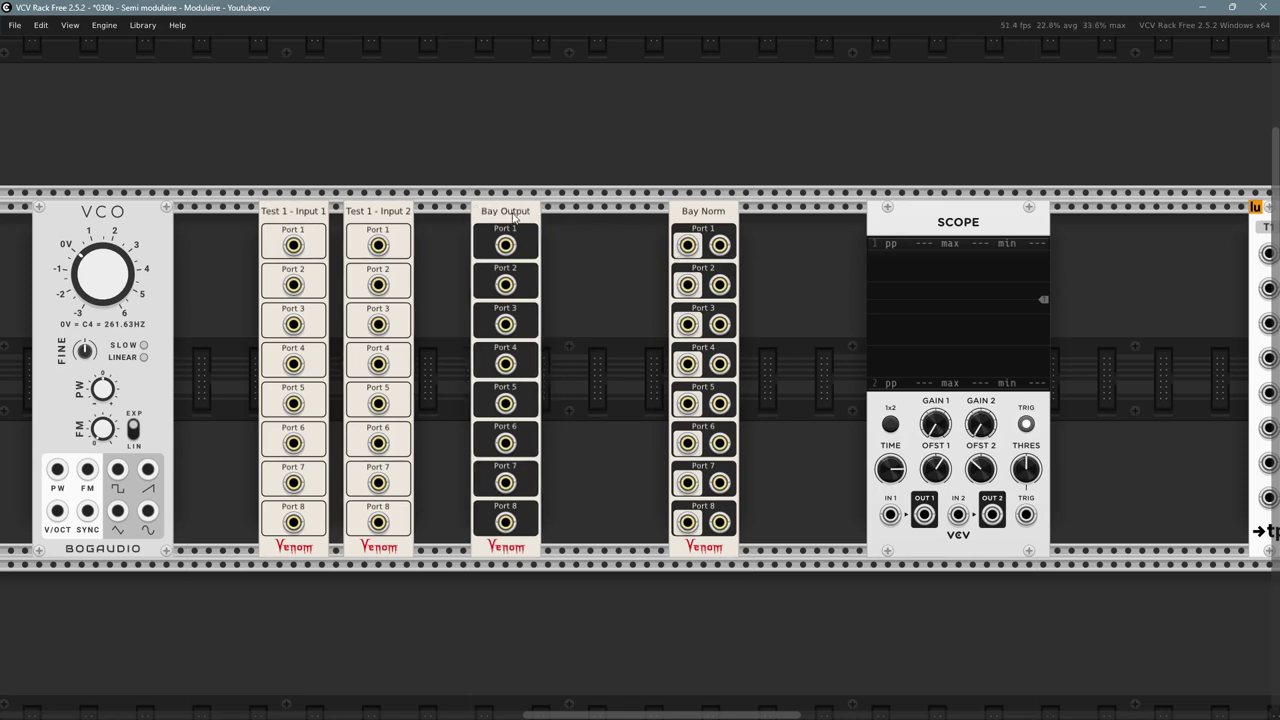
key("ctrl+d")
- Rename the first Bay Output module as "Test 1 - Output 1"
scroll(520, 268, "up", 2)
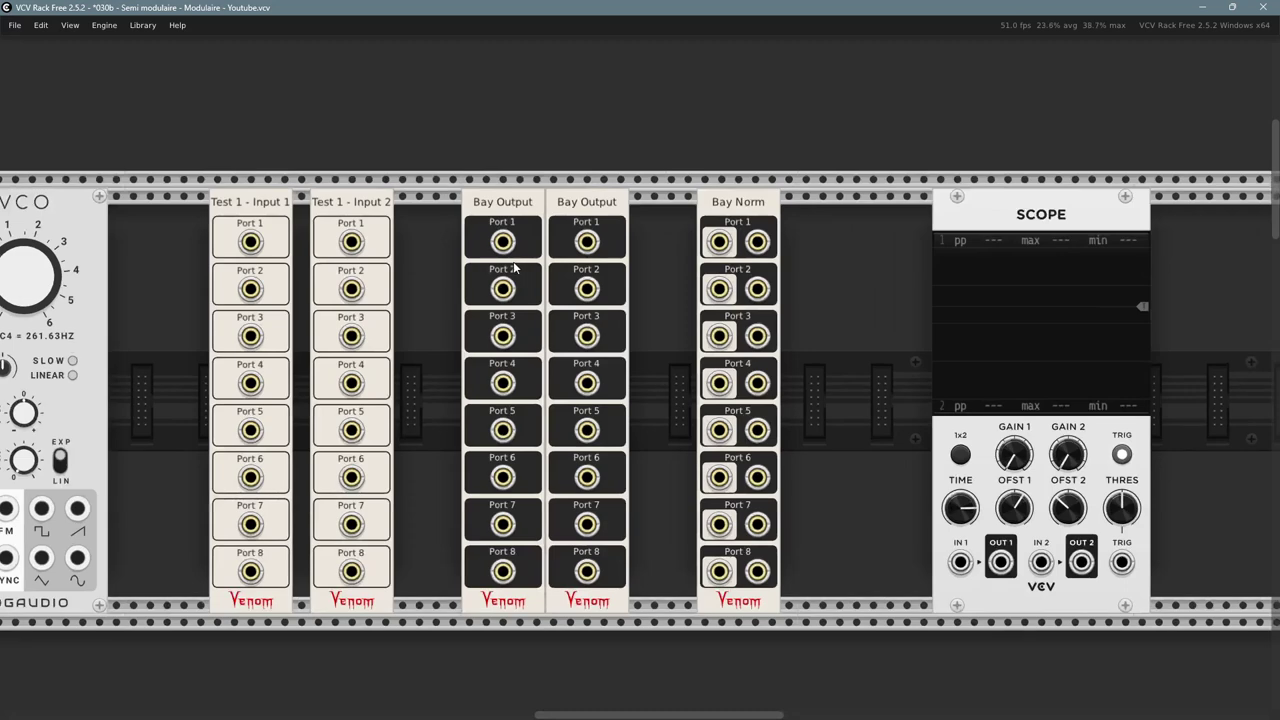
right_click(561, 205)
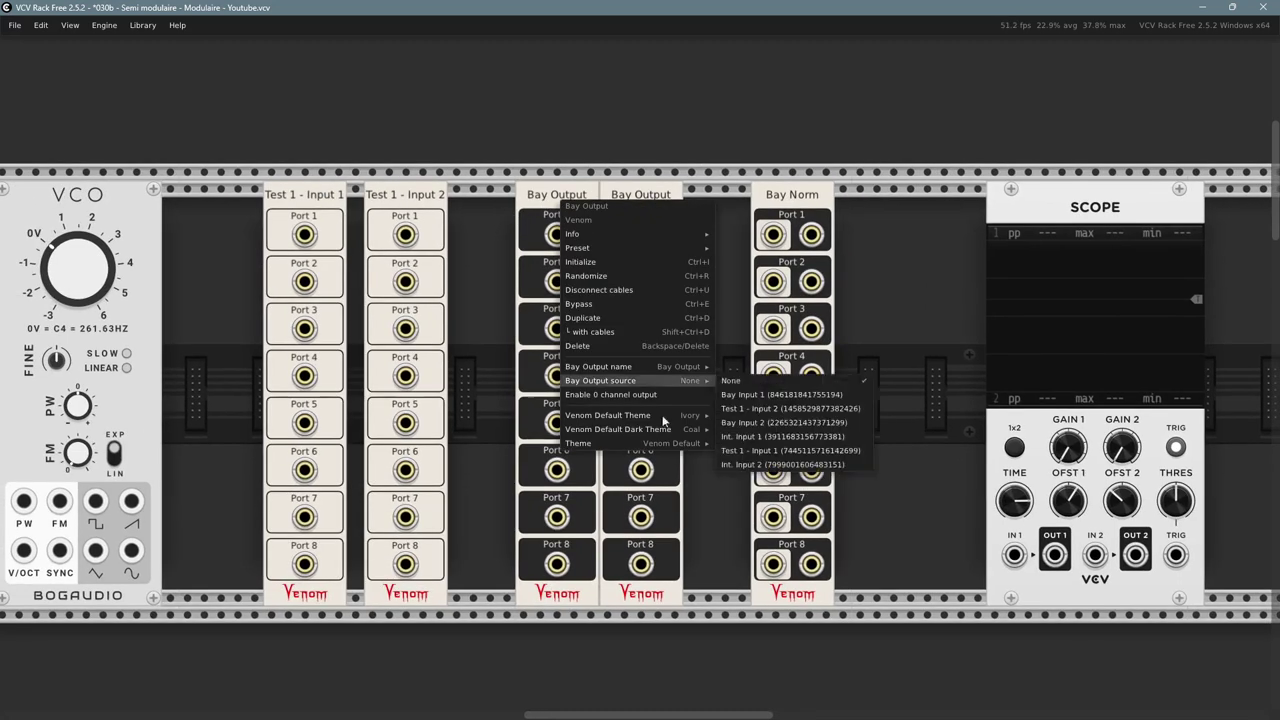
mouse_move(653, 371)
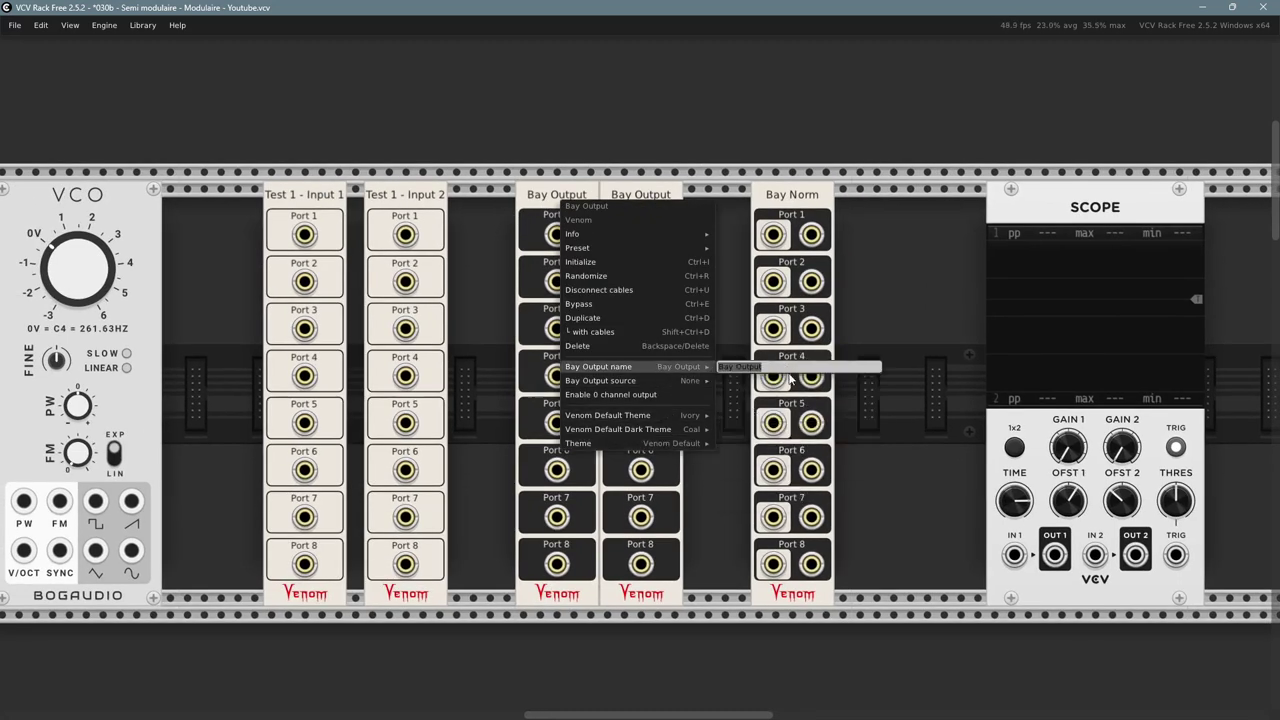
key("BackSpace")
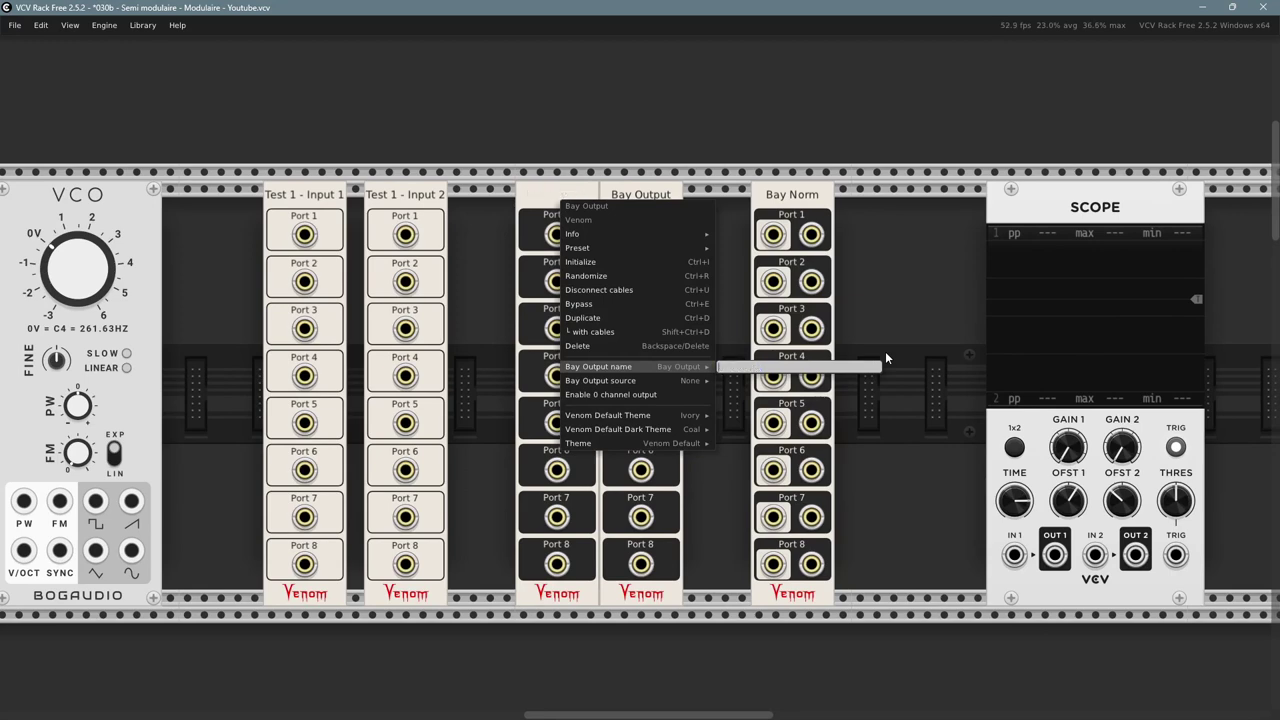
type("Test 1 - Input 1")
key("Left")
key("Left")
key("Left")
key("Left")
key("Left")
key("Left")
key("Left")
key("shift+Right")
key("shift+Right")
key("shift+Right")
key("shift+Right")
key("shift+Right")
type("Output")
key("ctrl+a")
left_click(889, 308)
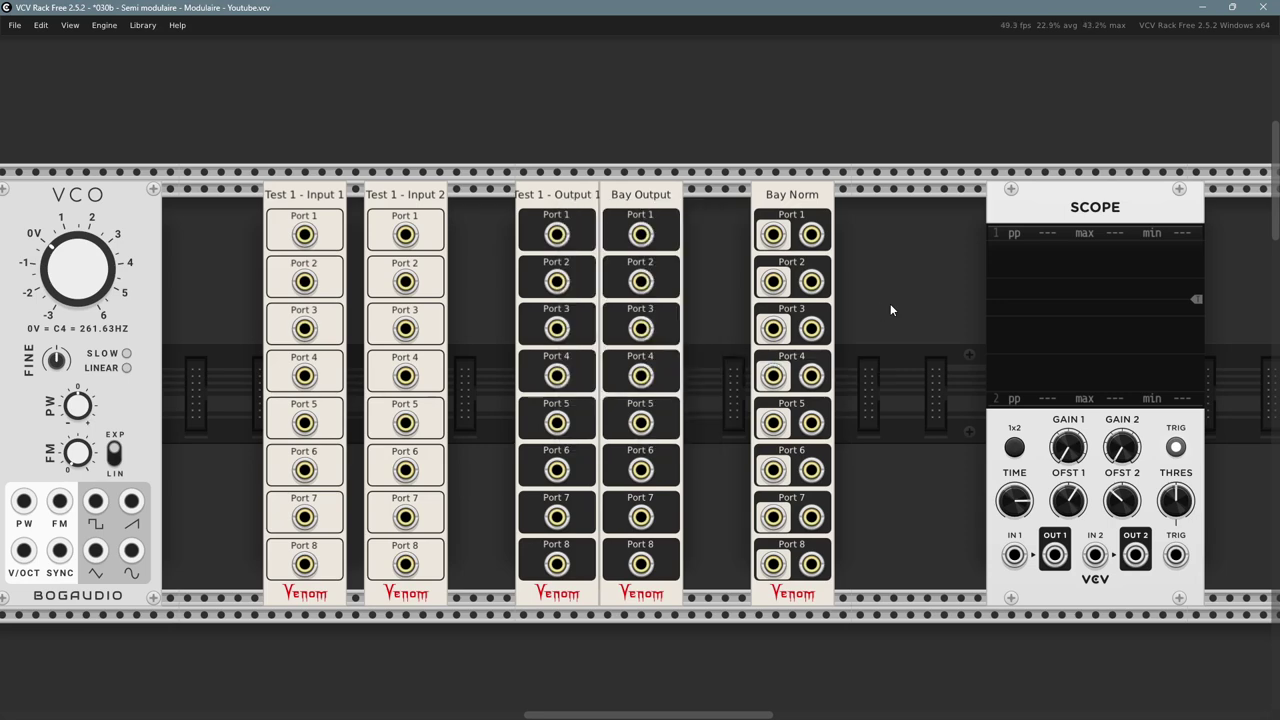
- Rename the second Bay Output module as "Test 1 - Output 2" and leave a small gap between it and Output 1
right_click(636, 194)
mouse_move(700, 374)
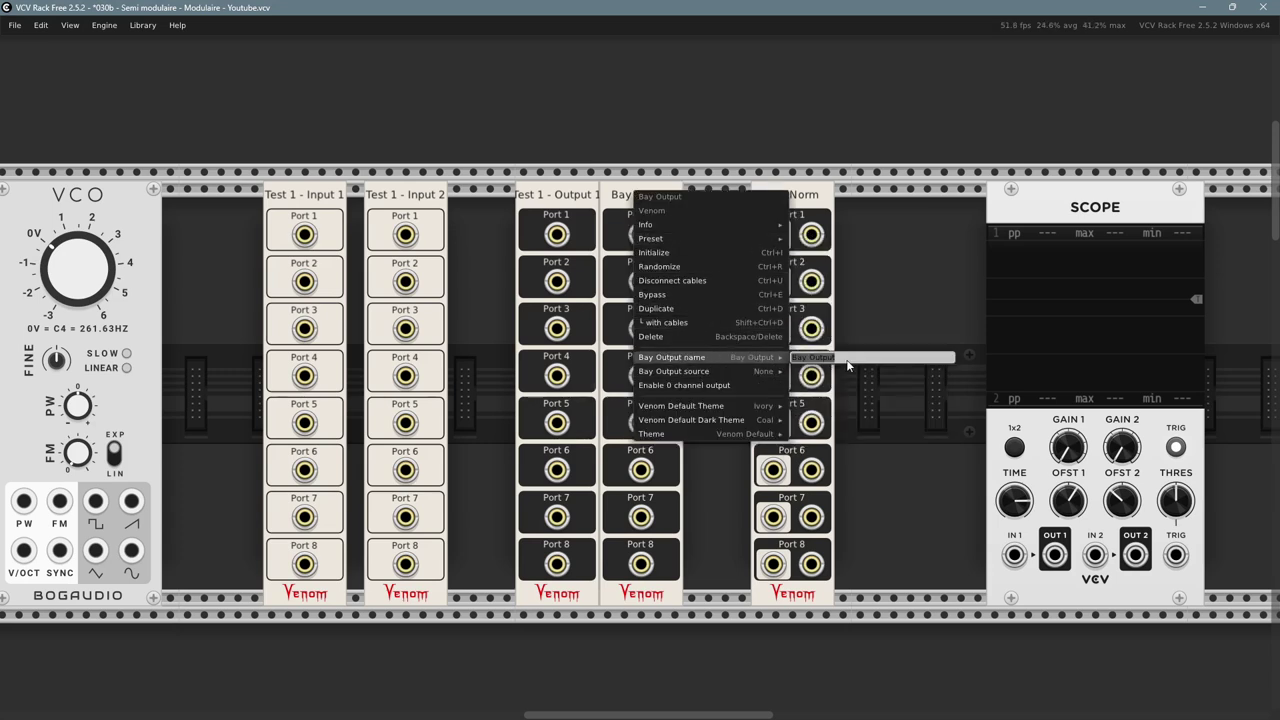
left_click(847, 366)
double_click(850, 362)
type("Test 1 - Output 1")
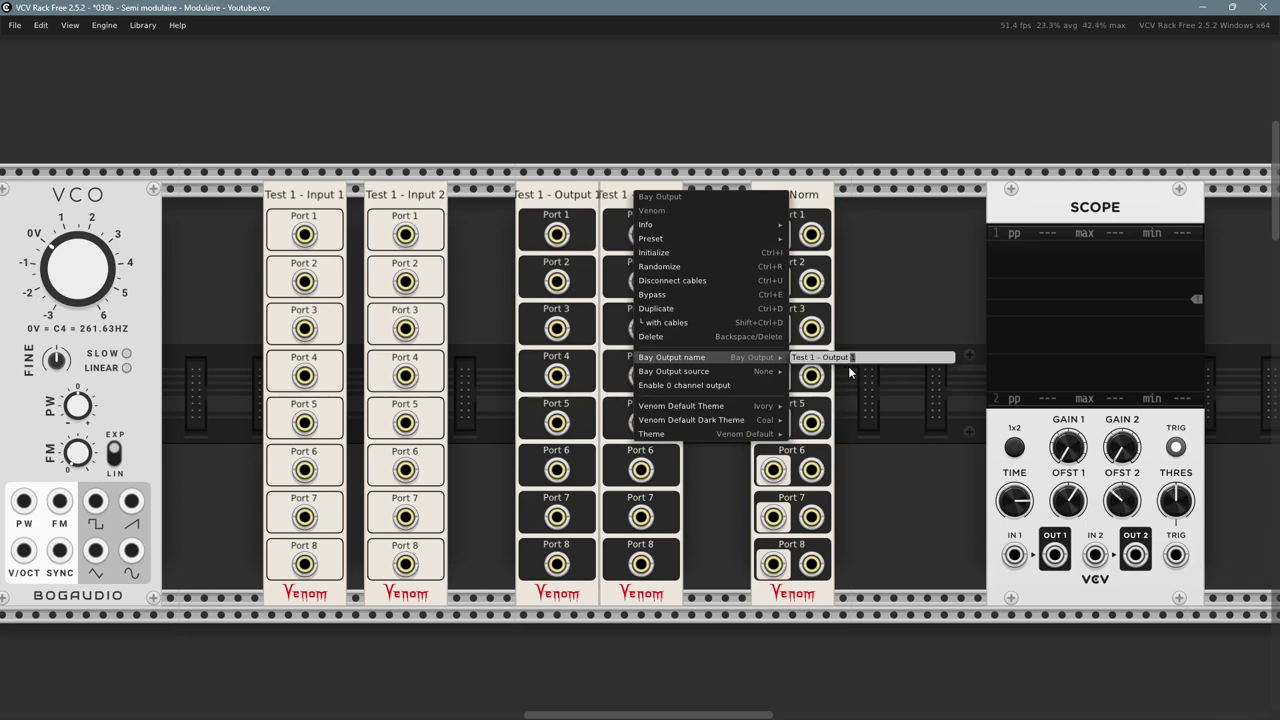
key("Return")
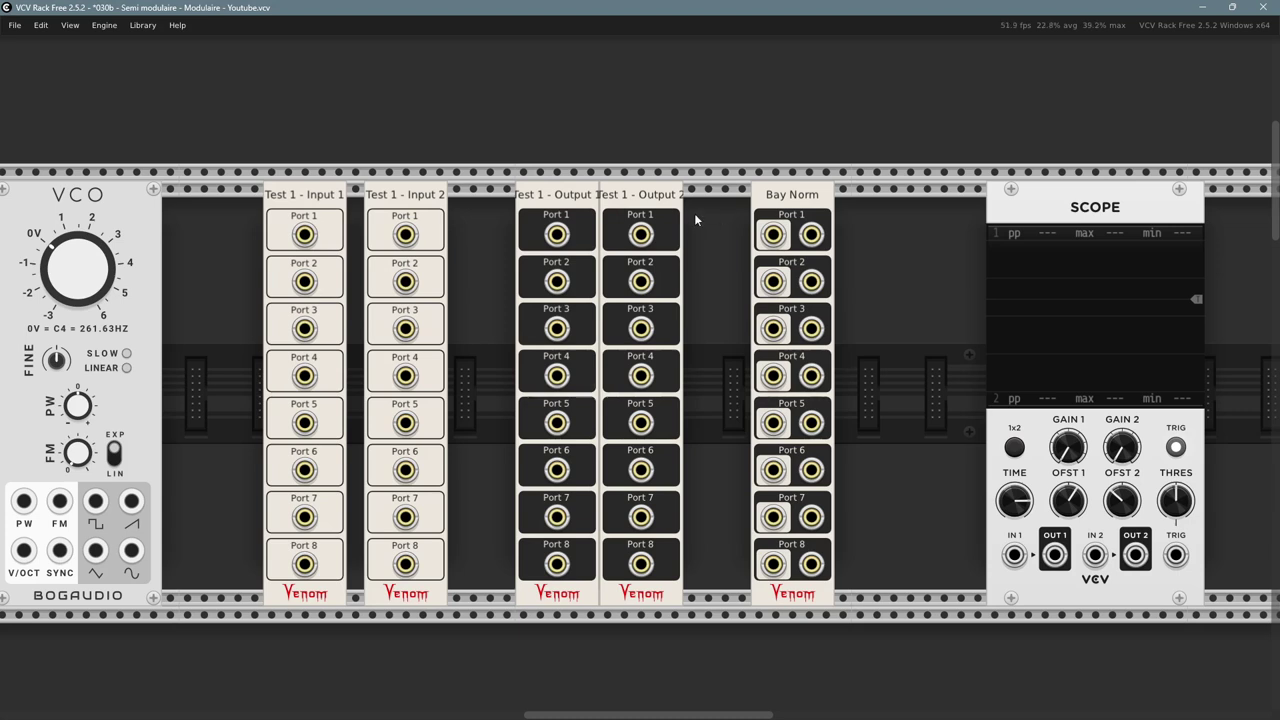
mouse_move(638, 198)
left_mouse_down()
mouse_move(655, 199)
mouse_move(635, 198)
left_mouse_up()
left_click_drag(638, 199, 652, 200)
- Patch a red #1 cable from the VCO's sine output to port 1 of Test 1 - Input 1
left_click_drag(217, 338, 329, 313)
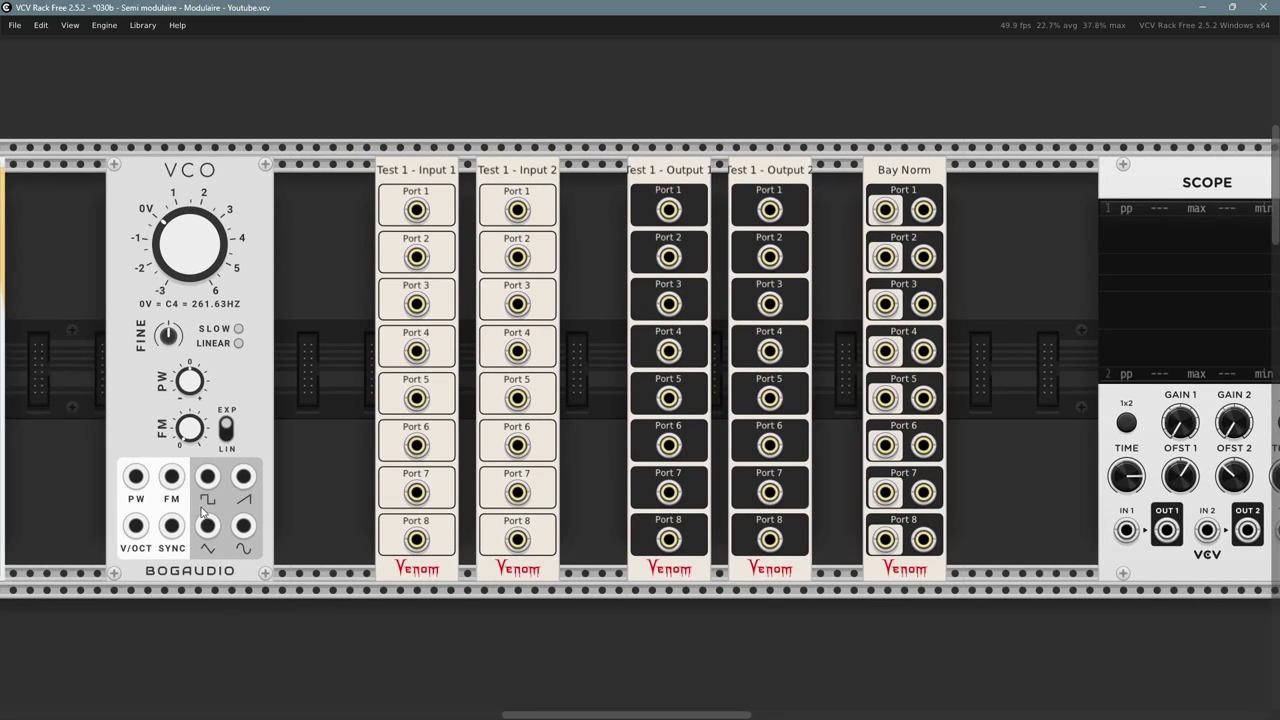
right_click(247, 532)
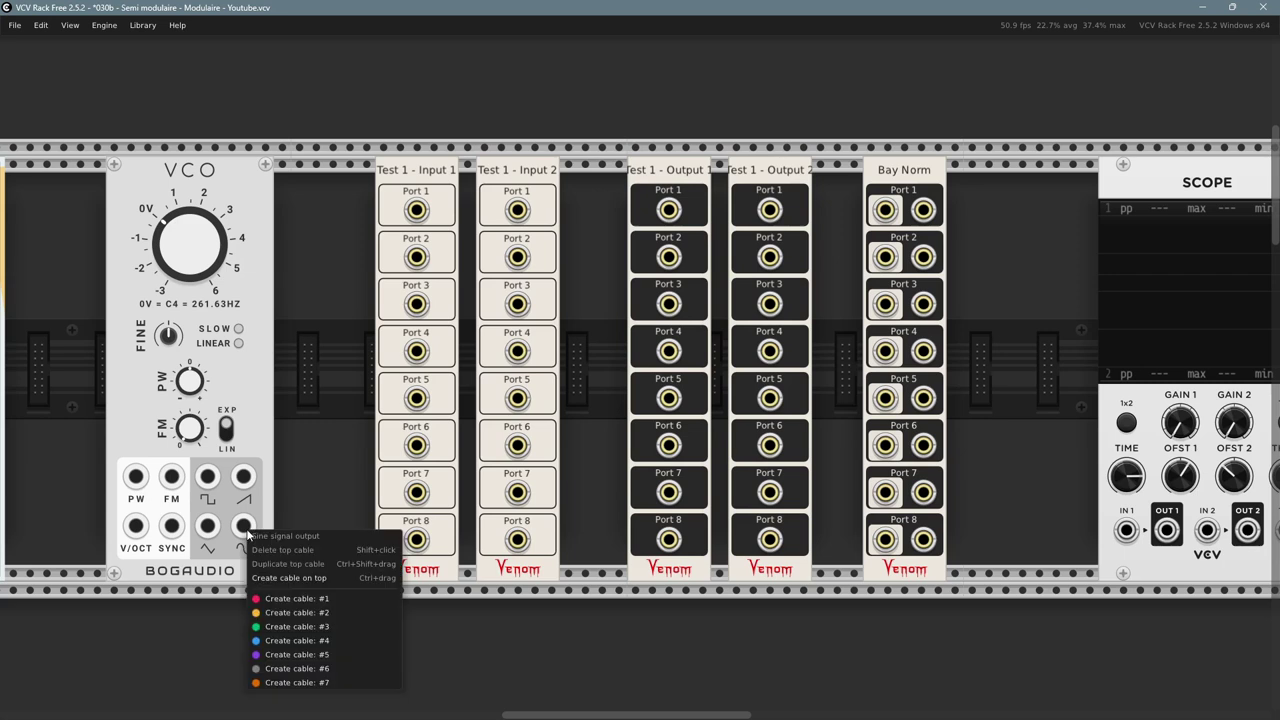
left_click(296, 598)
left_click(416, 210)
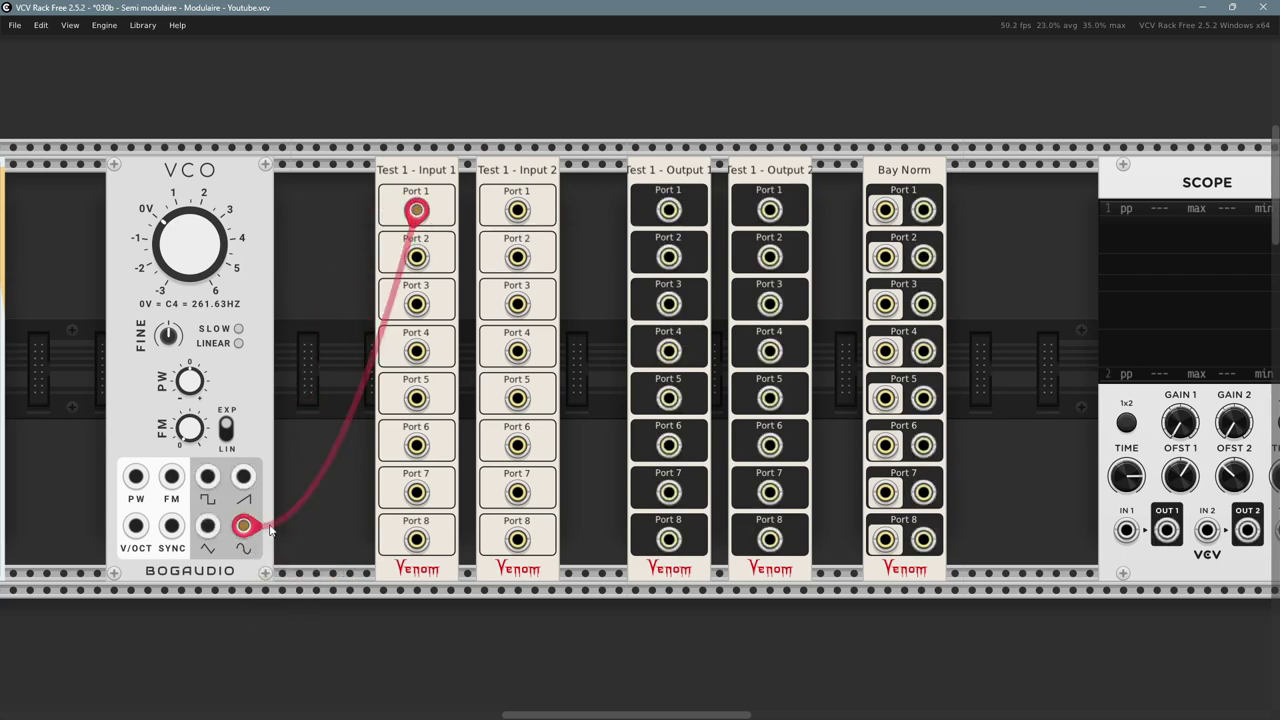
- Patch a red #1 cable from the VCO's triangle output to port 3 of Test 1 - Input 1
right_click(209, 529)
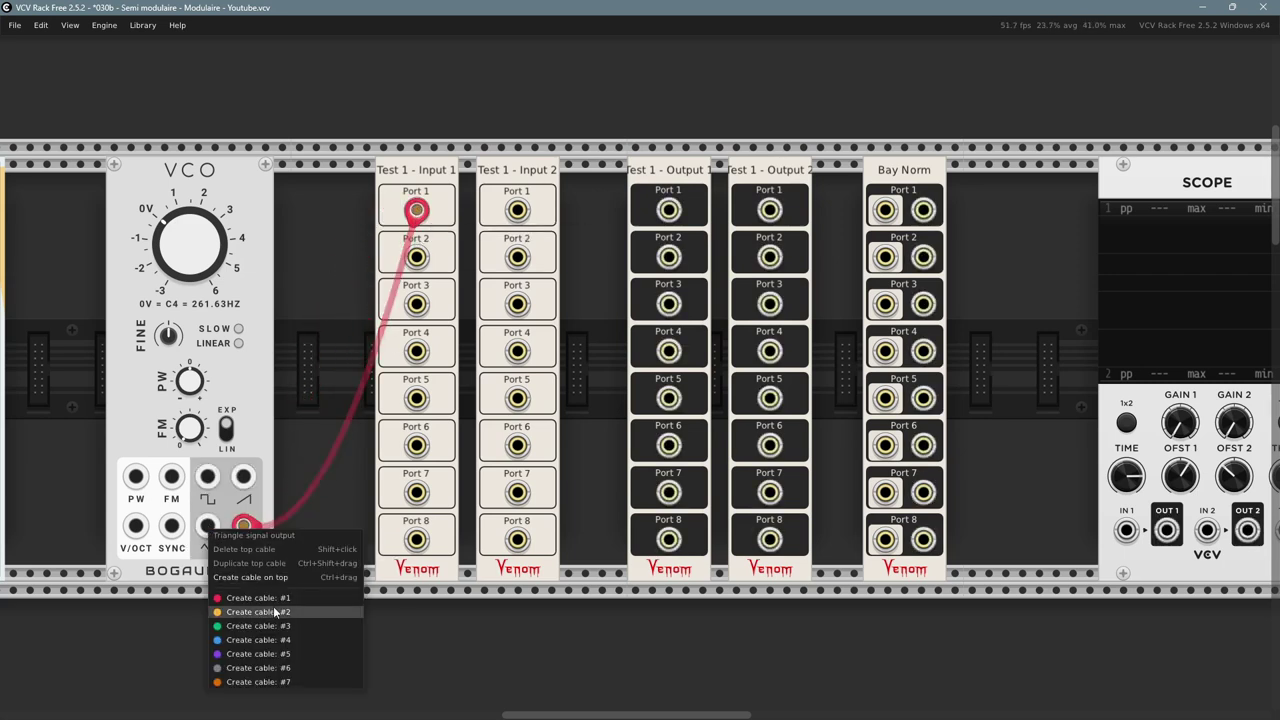
left_click(276, 611)
left_click(273, 604)
right_click(208, 527)
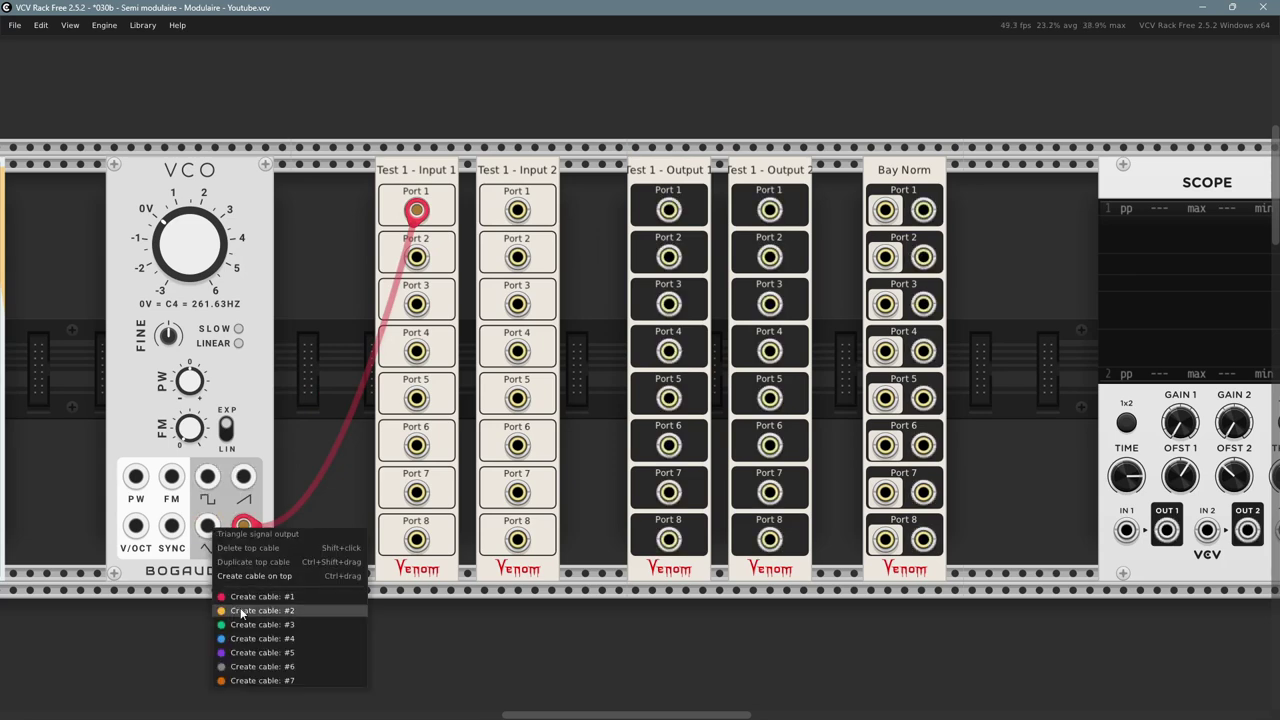
left_click(240, 600)
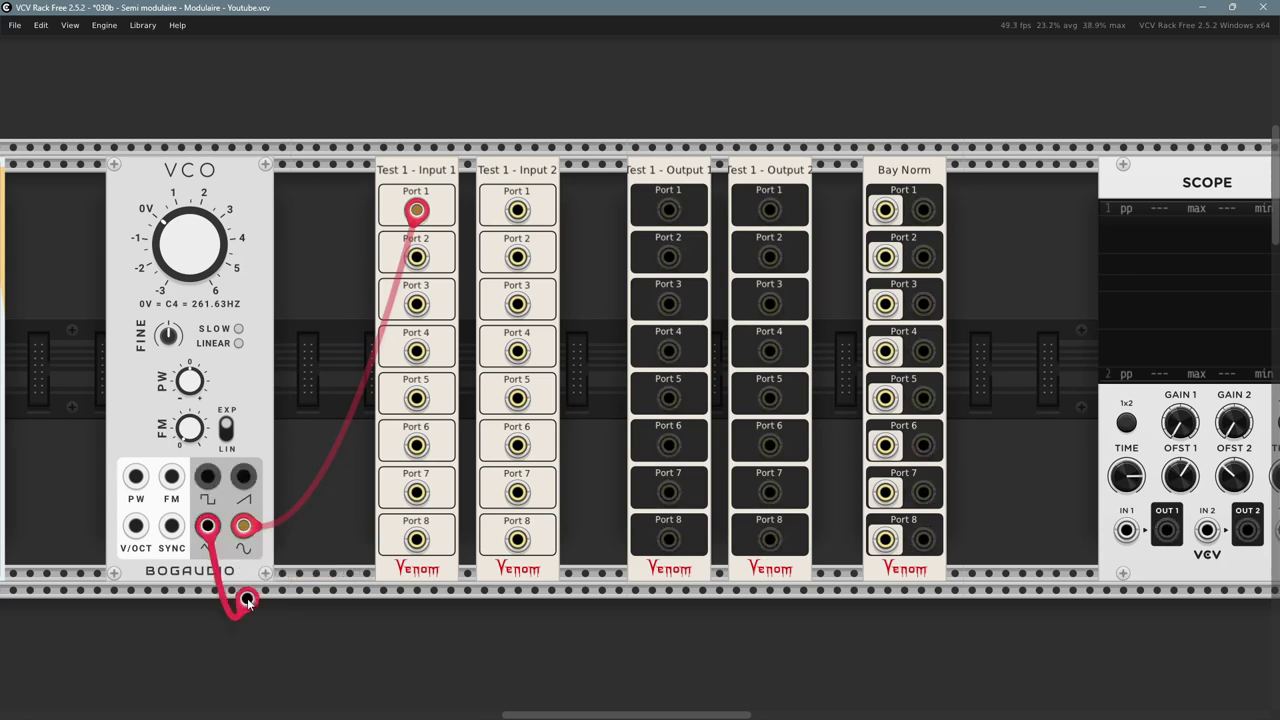
left_click(416, 304)
- Patch a red #1 cable from the VCO's square output to port 1 of Test 1 - Input 2
right_click(208, 477)
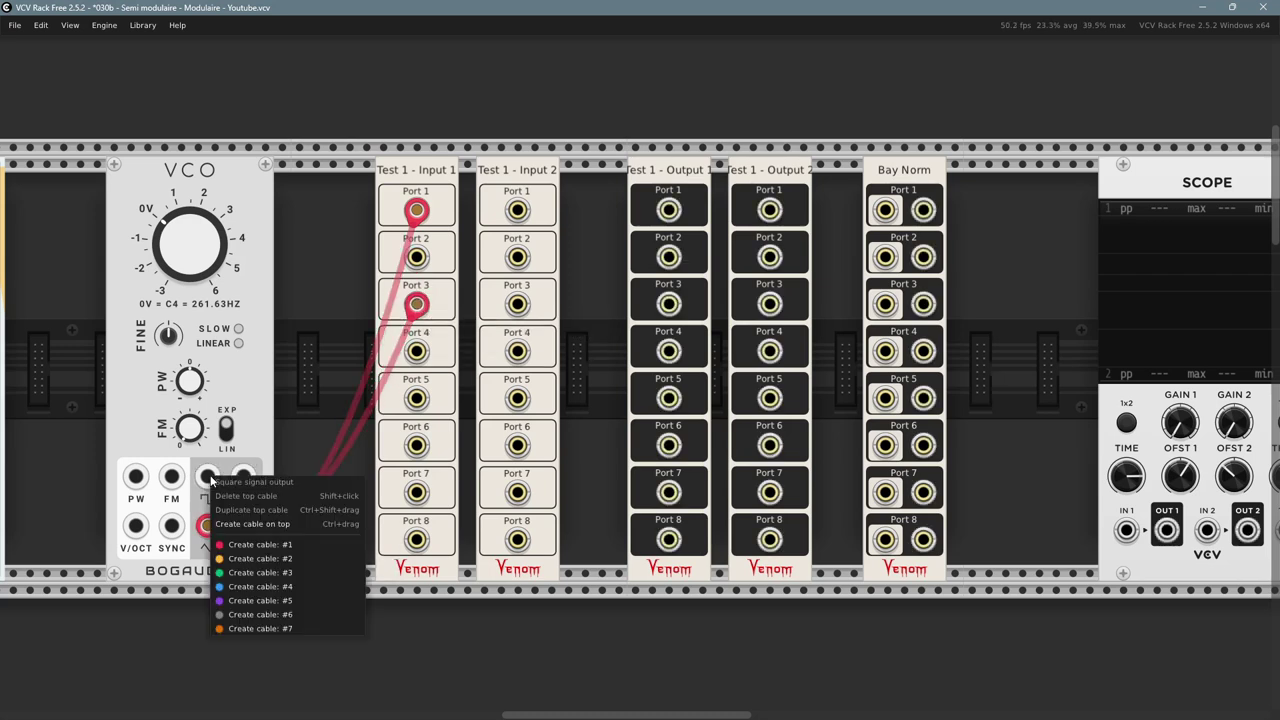
left_click(255, 545)
left_click(517, 210)
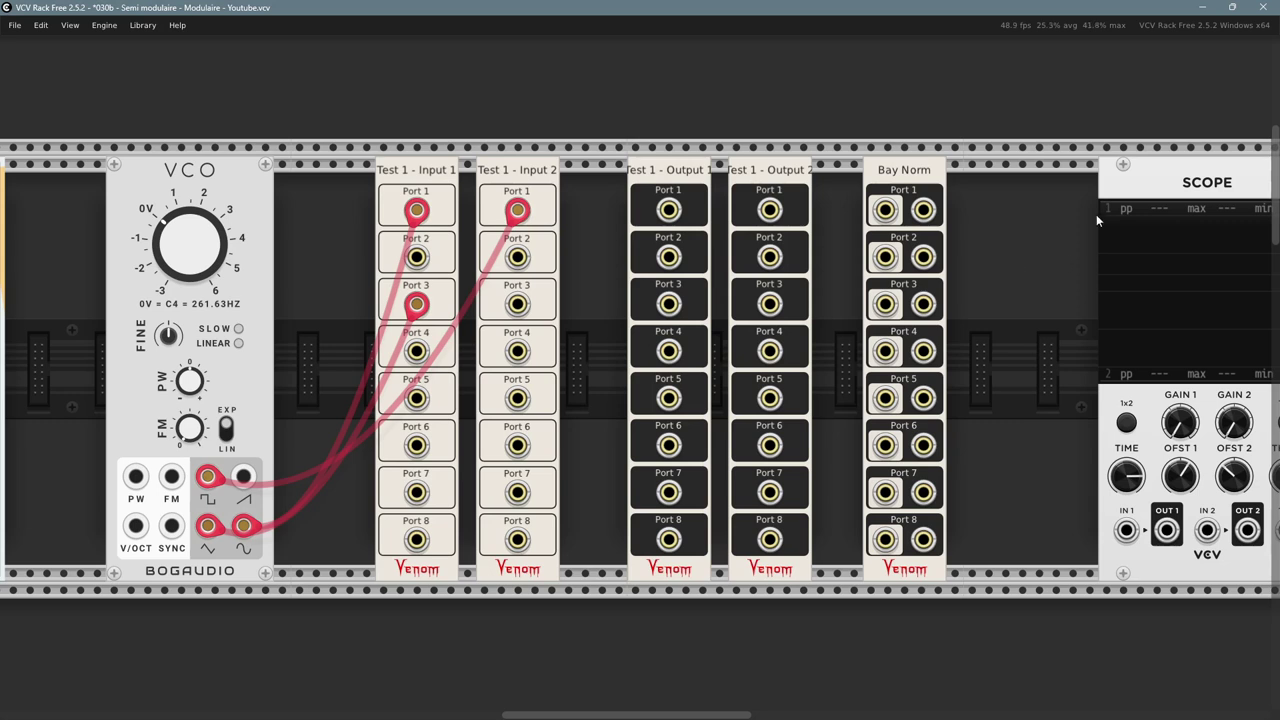
- Move the Scope closer to Bay Norm, patch a grey #6 cable from Test 1 - Output 1's port 1 to its IN 1, and turn off triggering
left_click_drag(1145, 187, 1021, 185)
right_click(672, 209)
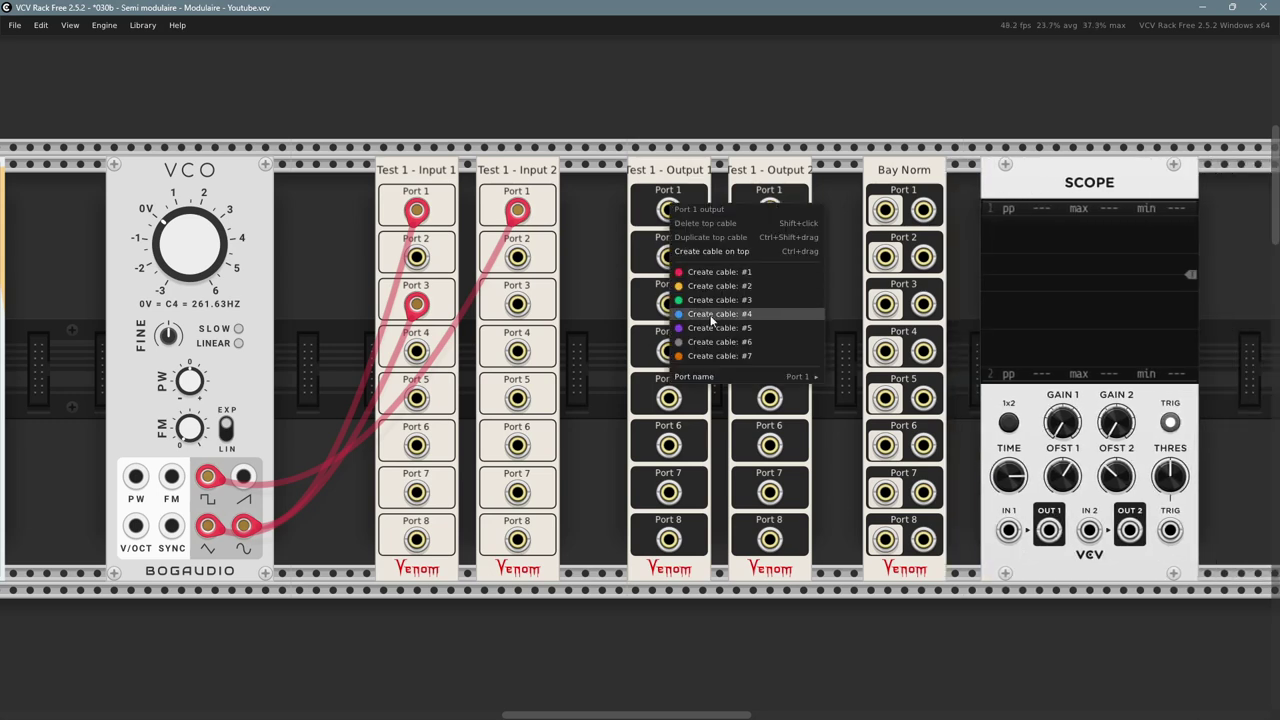
left_click(714, 346)
left_click(1008, 530)
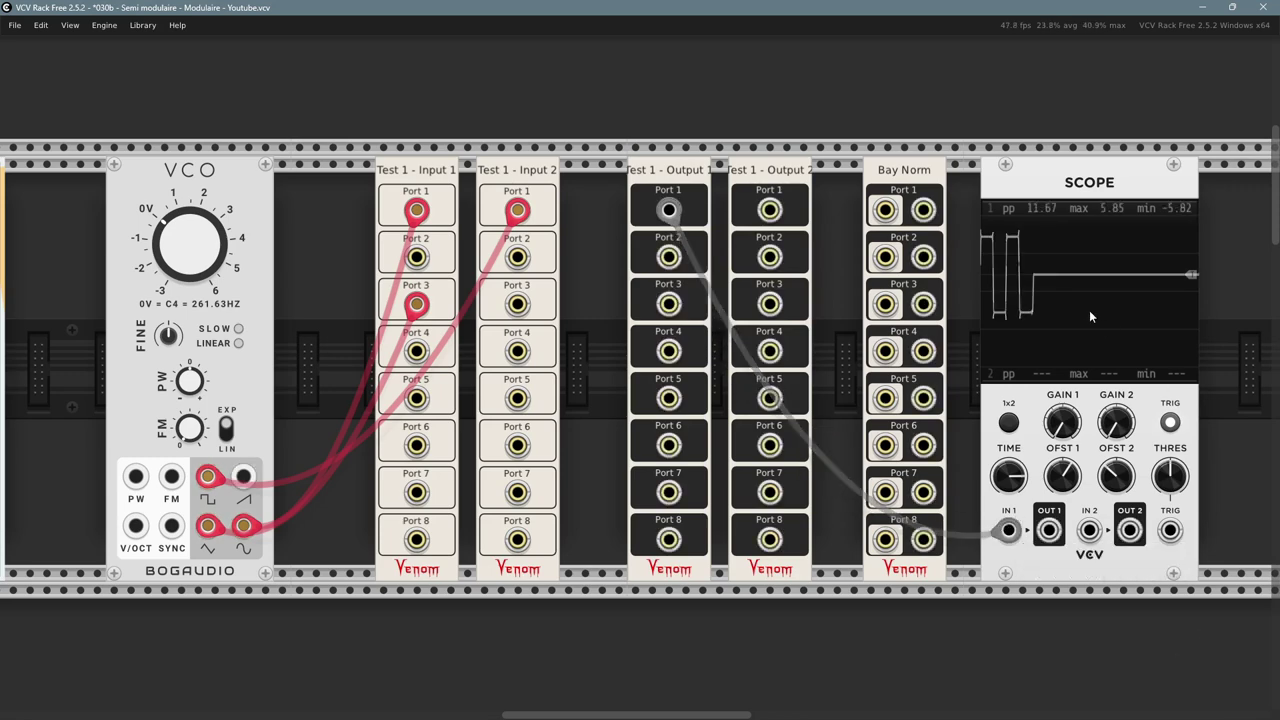
left_click(1170, 422)
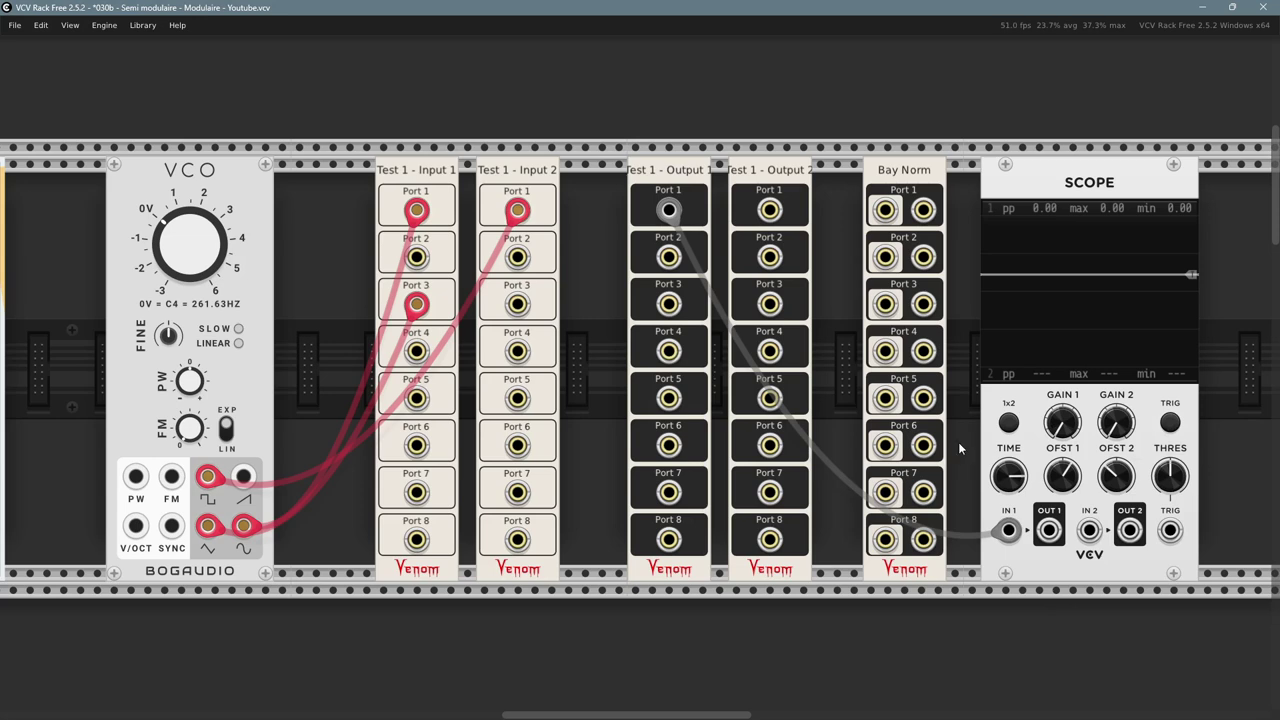
- Set the source of Test 1 - Output 1 to Test 1 - Input 1 and move the scope cable to its port 3
scroll(955, 424, "right", 2)
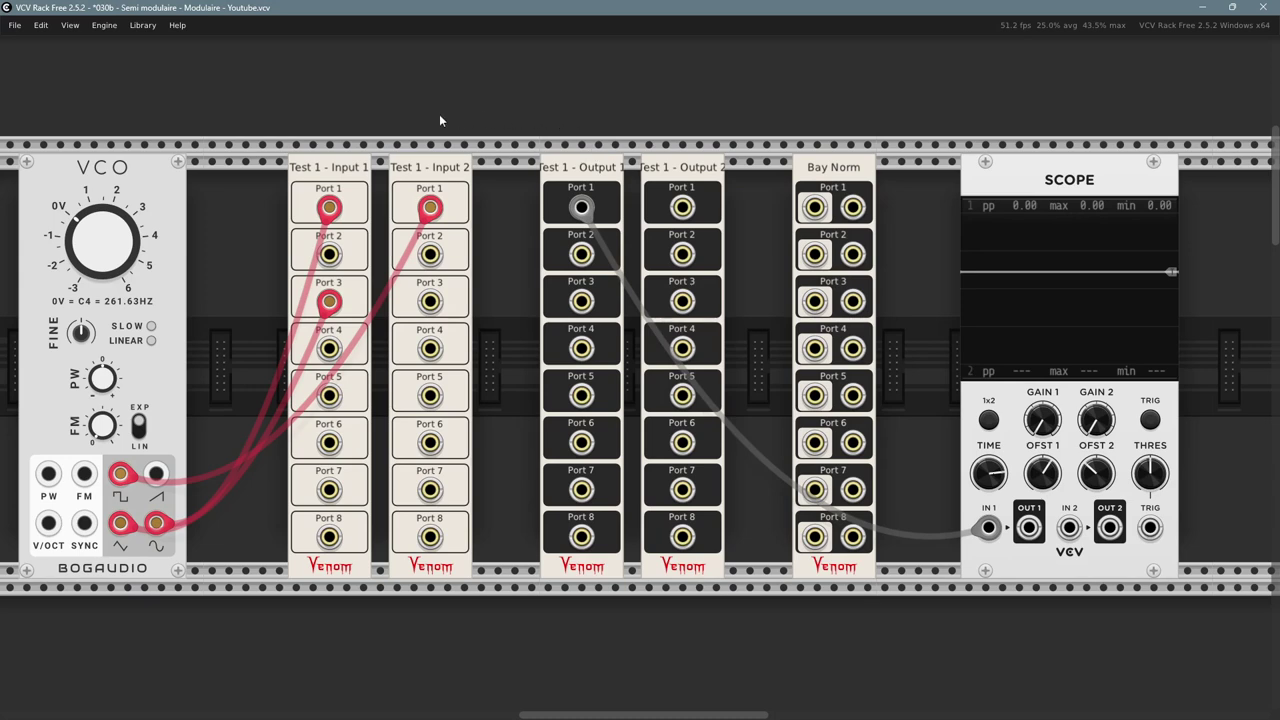
left_click(327, 179)
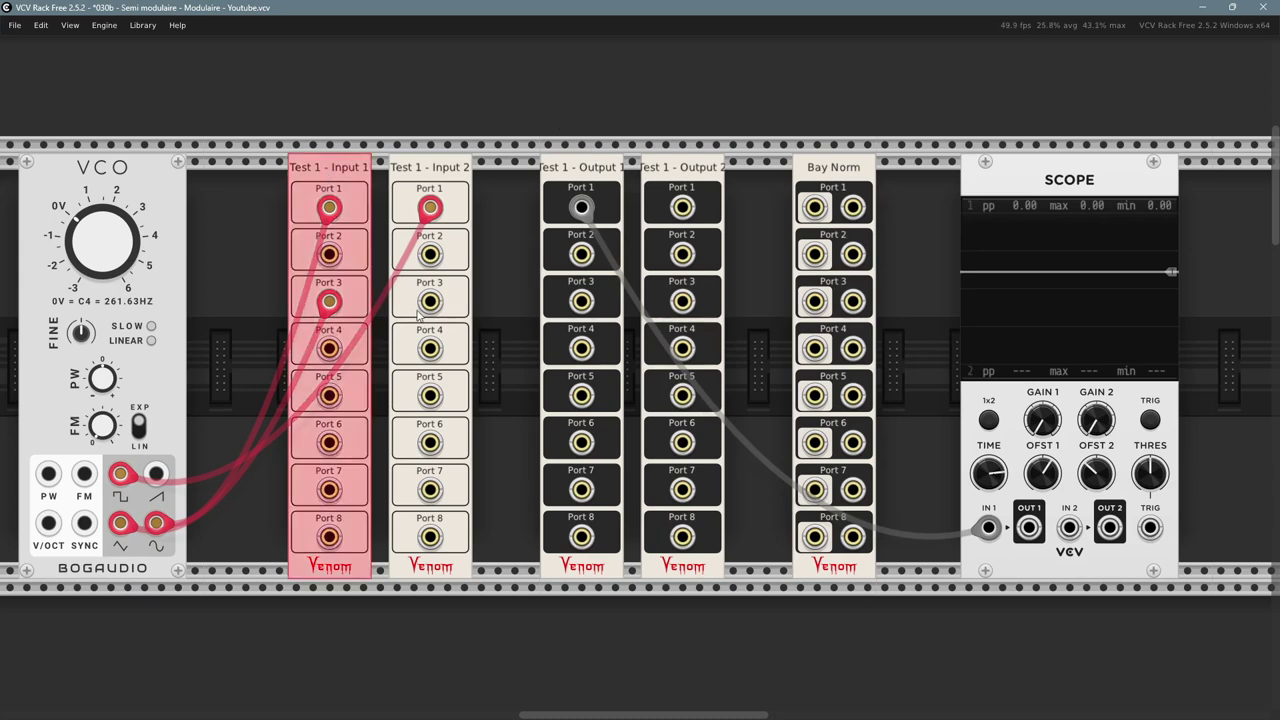
left_click(566, 124)
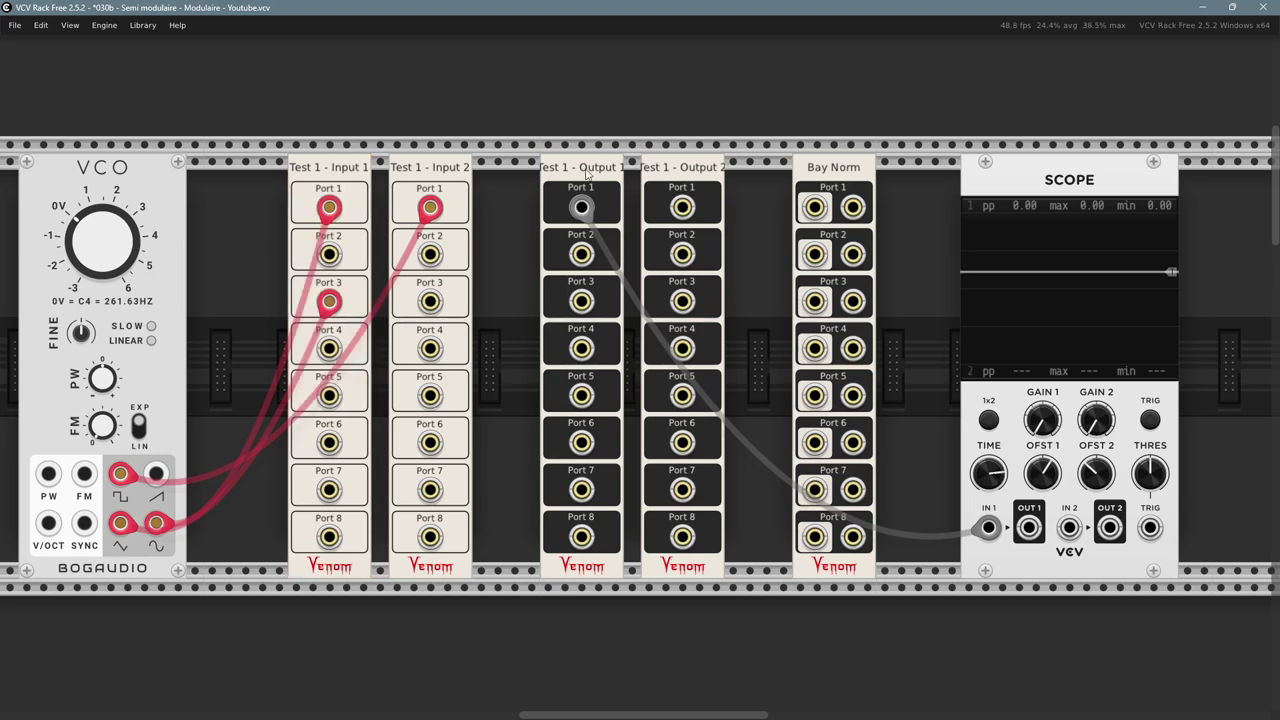
right_click(587, 175)
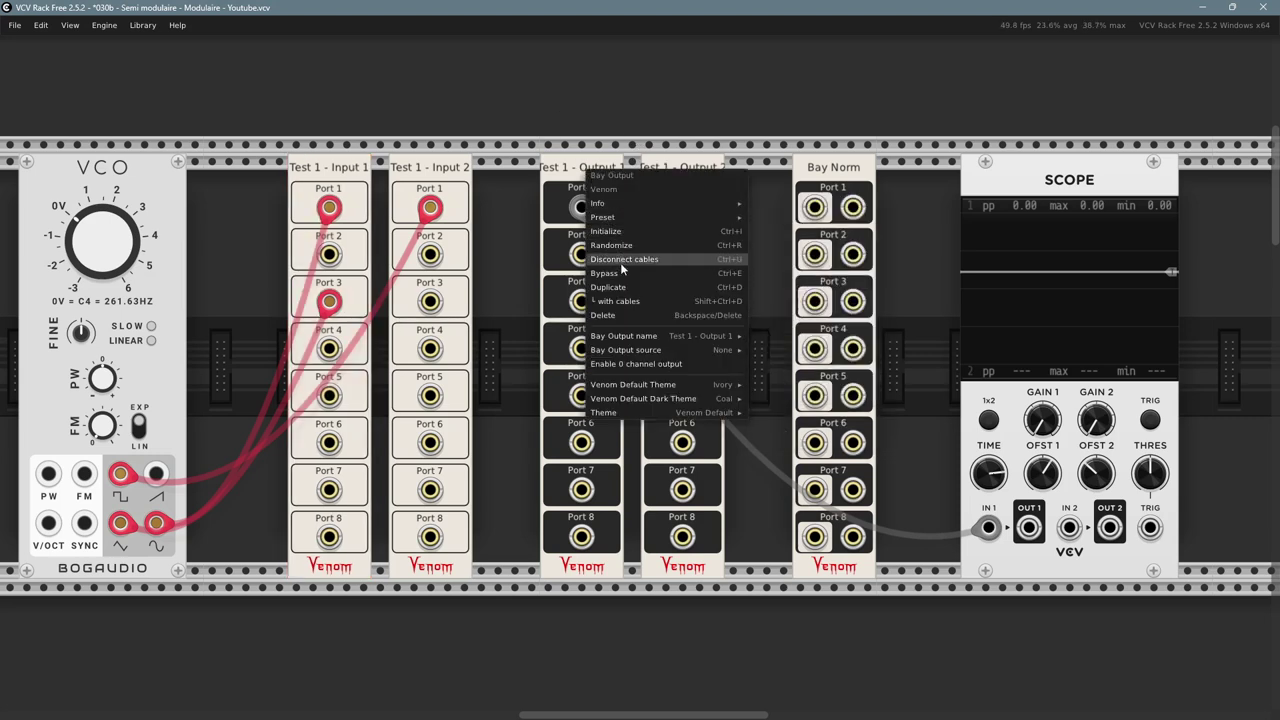
mouse_move(686, 352)
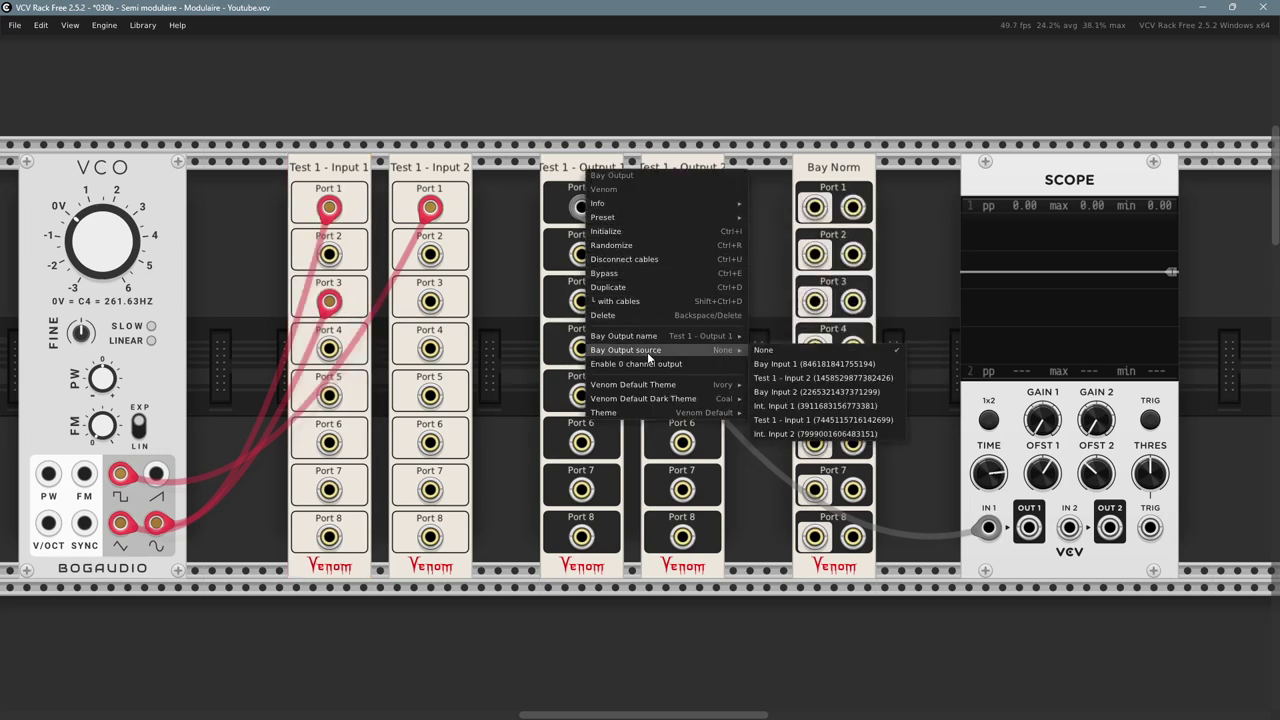
left_click(815, 424)
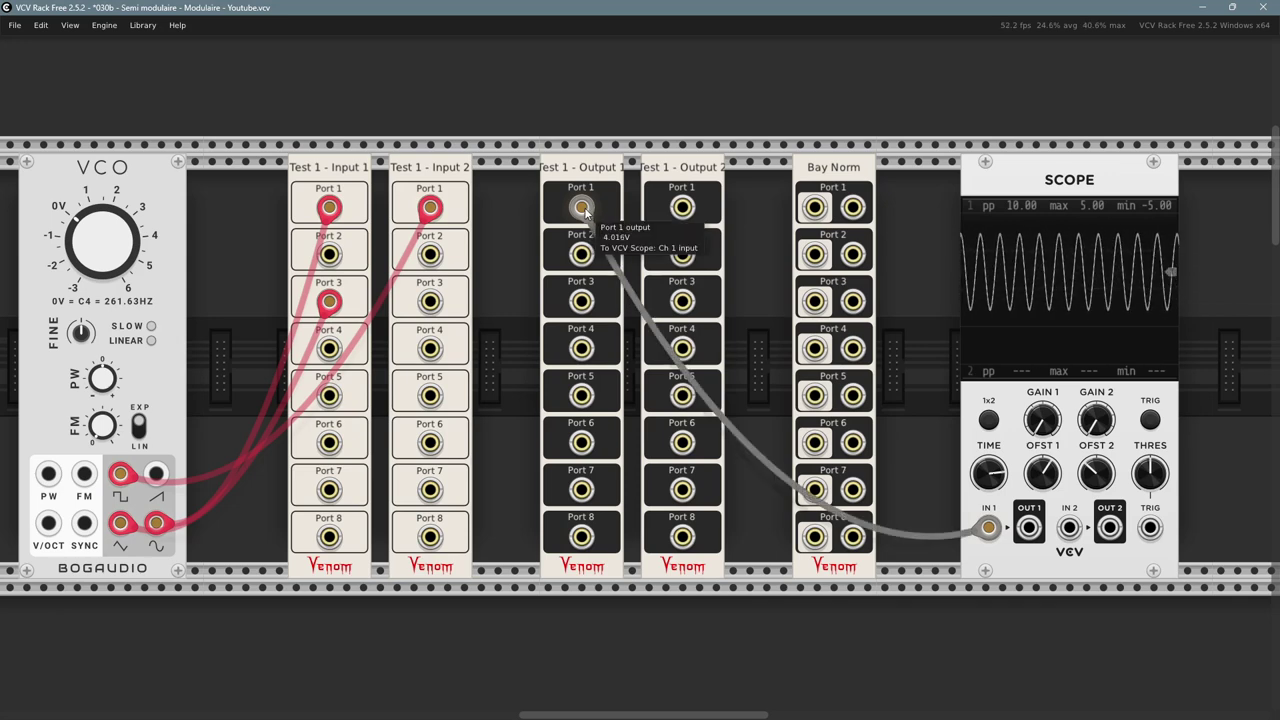
left_click_drag(580, 207, 581, 302)
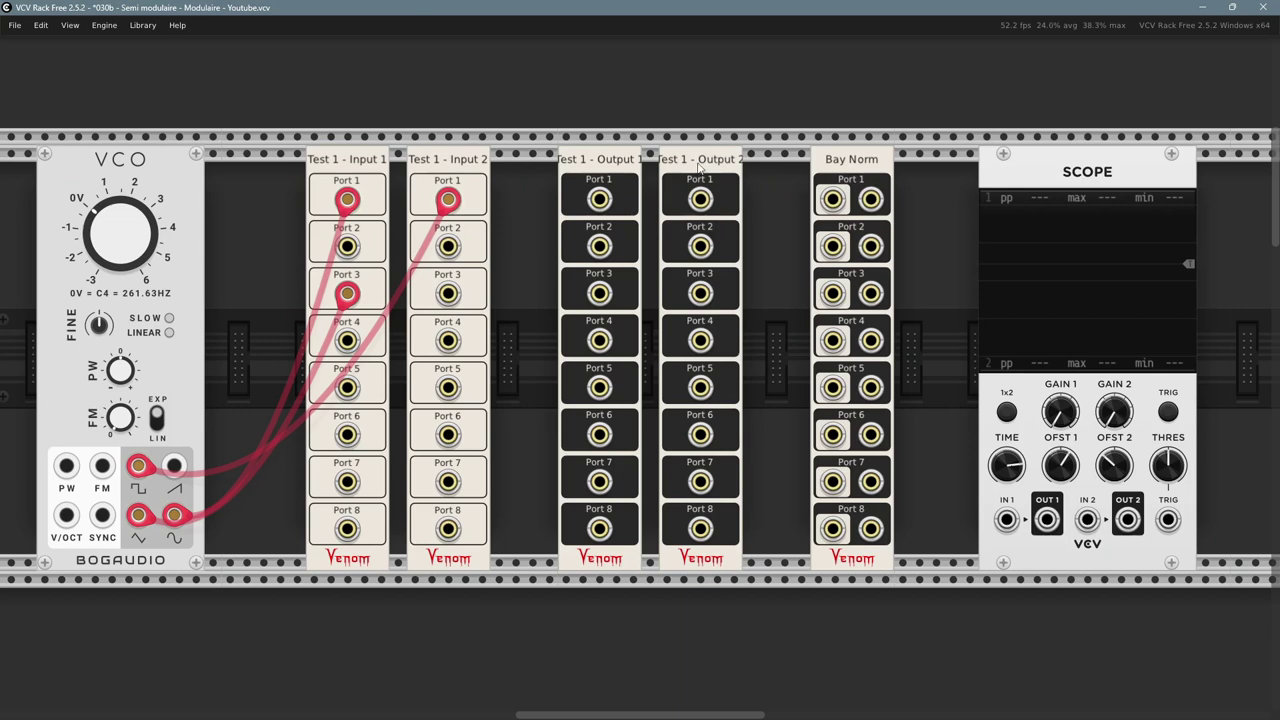
- Select Test 1 - Input 1 as the source for both Test 1 - Output 1 and Test 1 - Output 2
right_click(609, 163)
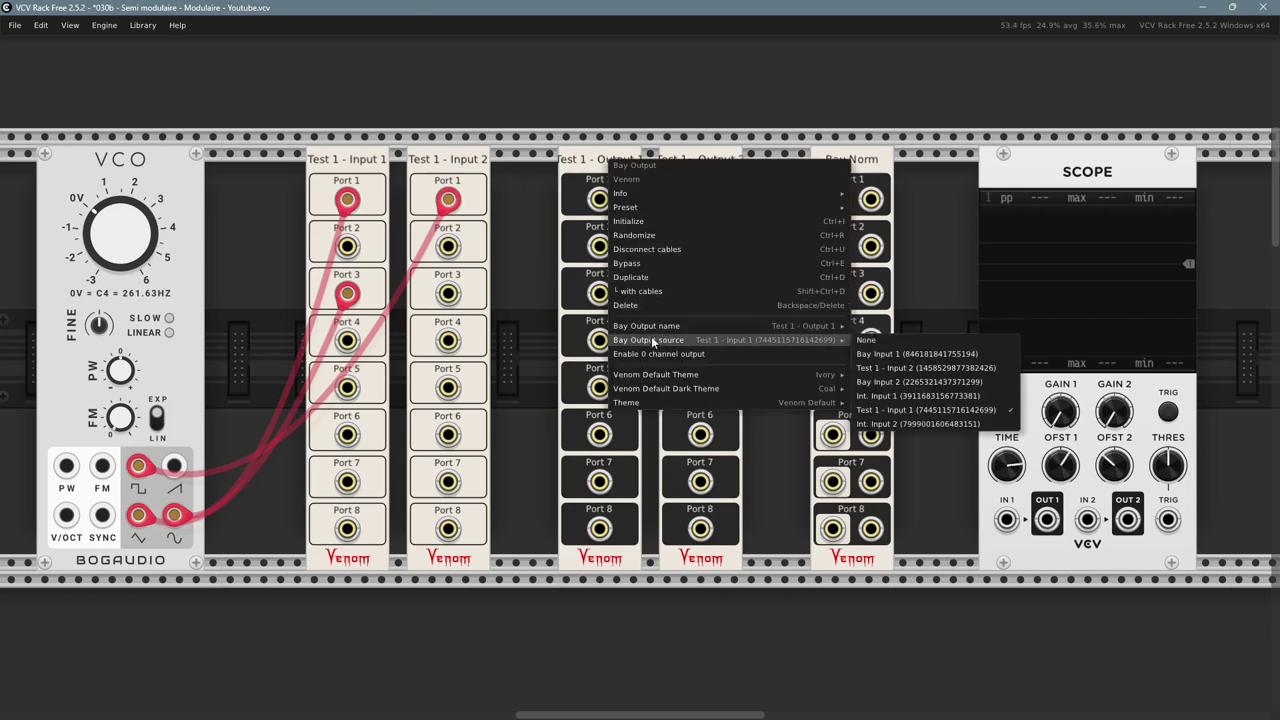
mouse_move(831, 347)
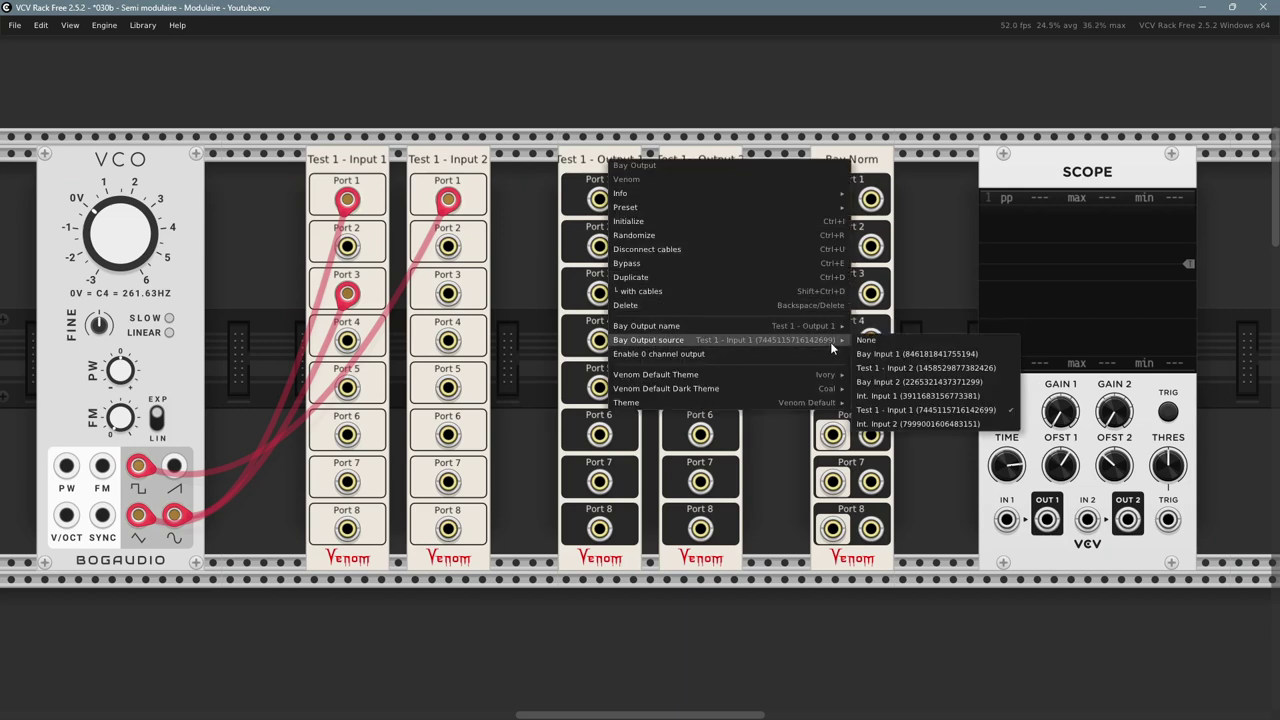
left_click(912, 412)
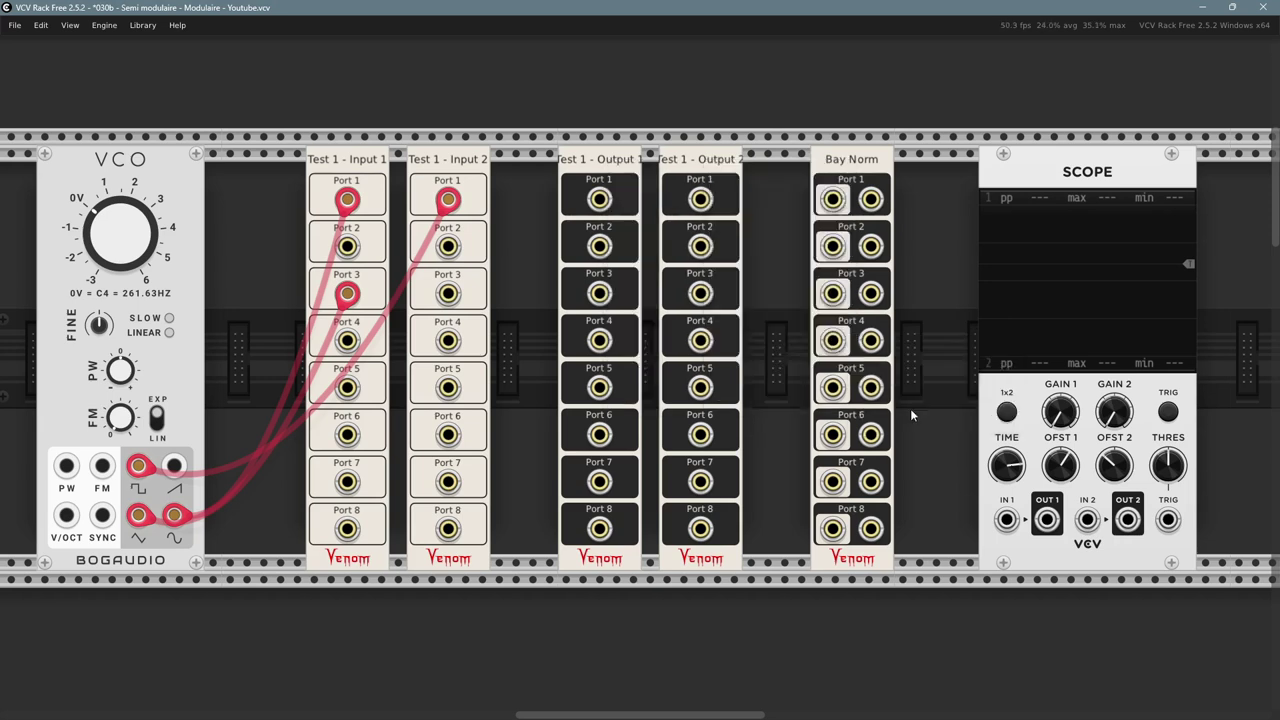
right_click(705, 167)
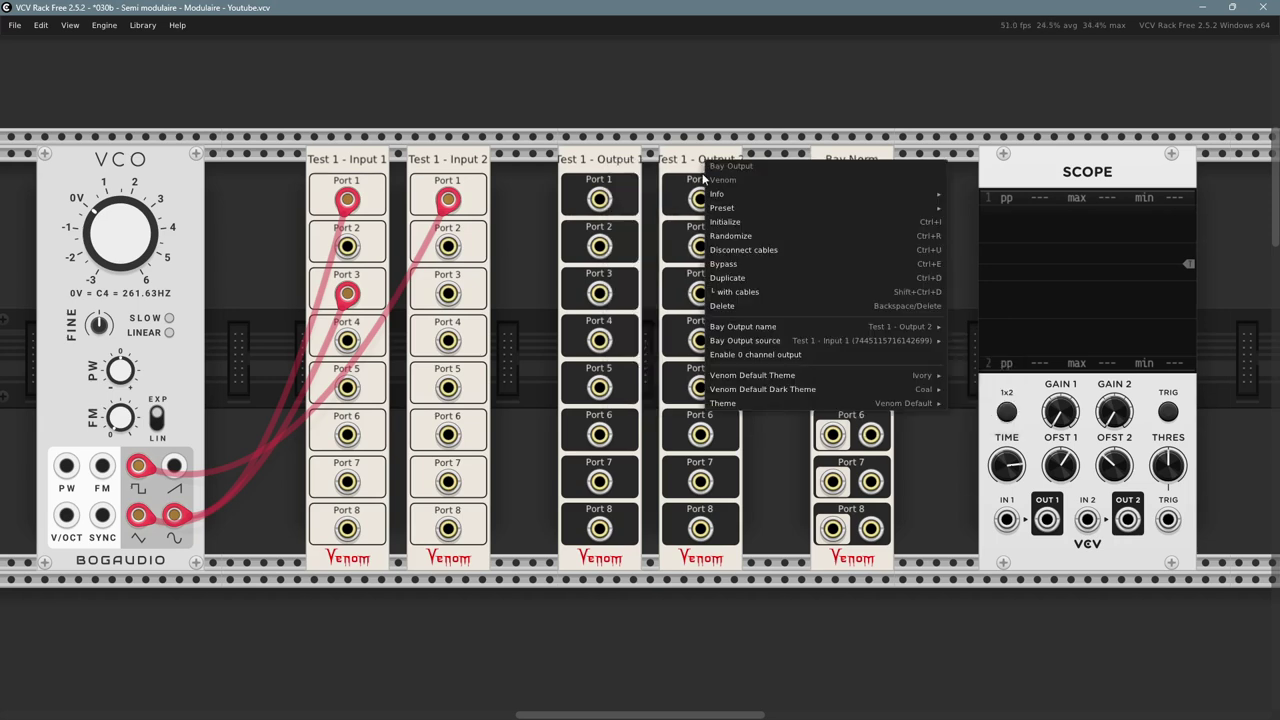
mouse_move(760, 340)
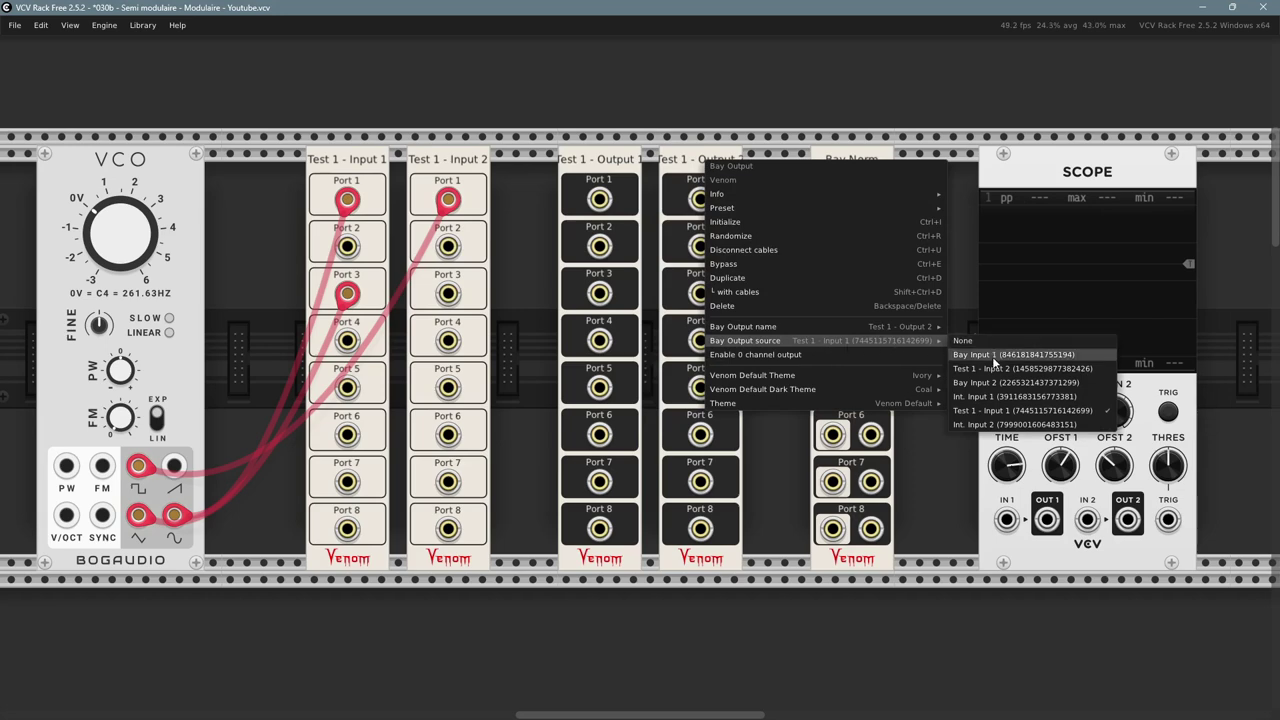
left_click(1008, 411)
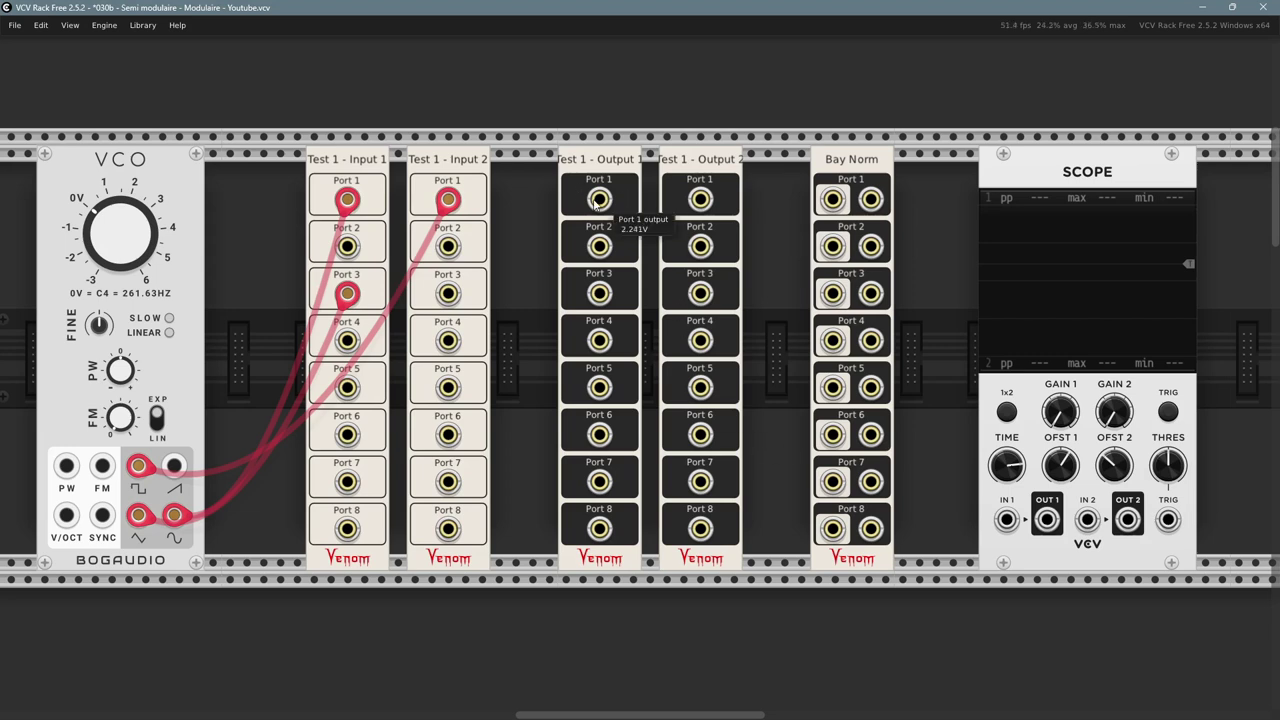
- Patch a grey cable from Test 1 - Output 1's port 1 to Scope IN 1, and move its output end to Test 1 - Output 2's port 1
right_click(598, 200)
left_click(645, 340)
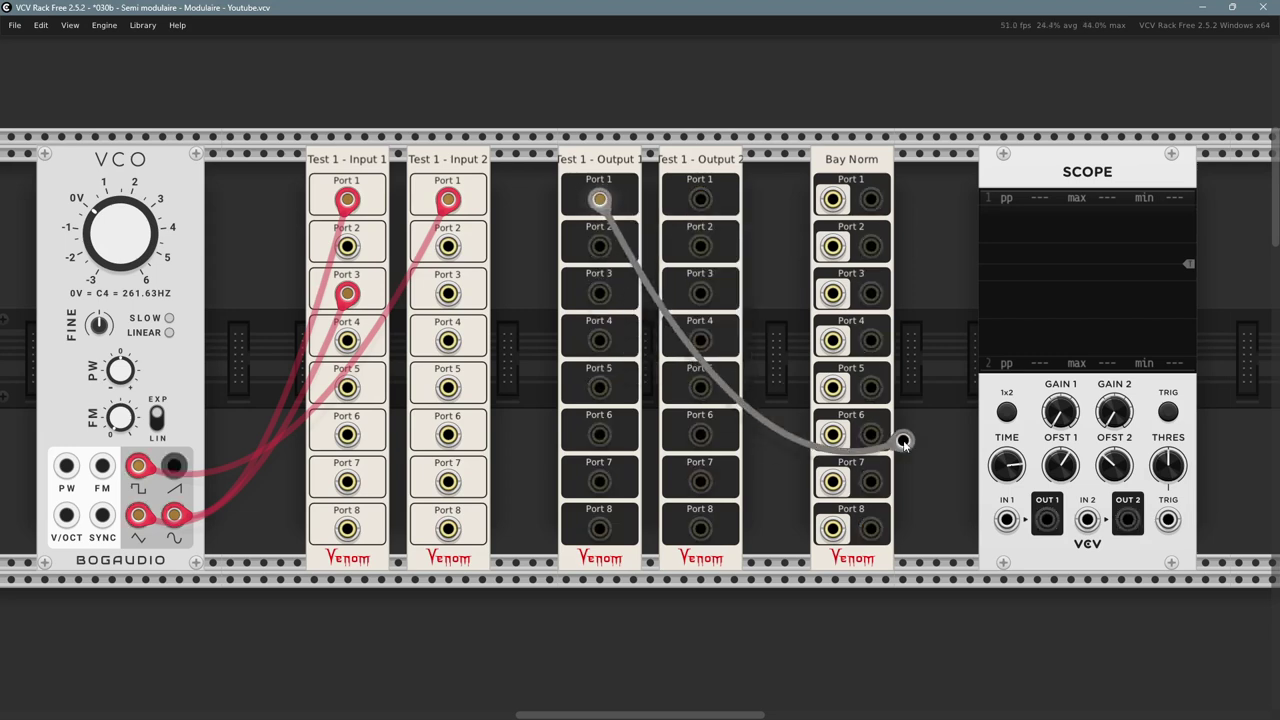
left_click(1006, 519)
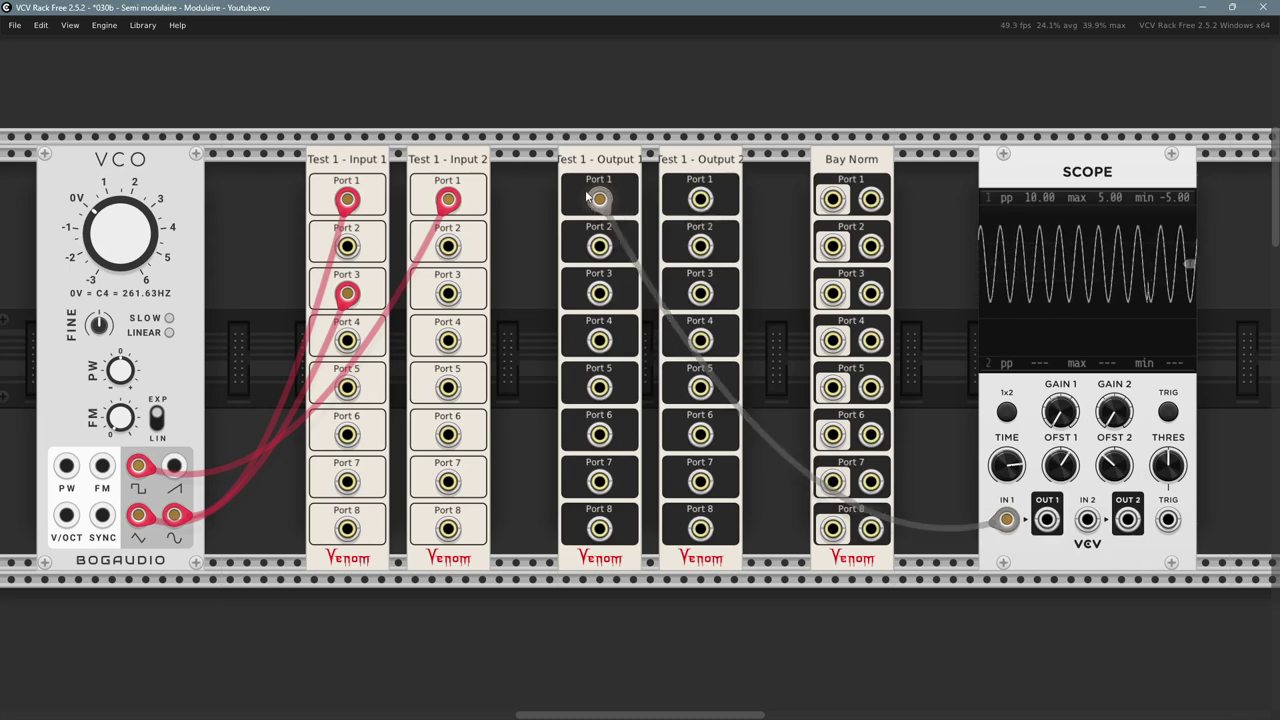
left_click_drag(596, 199, 700, 199)
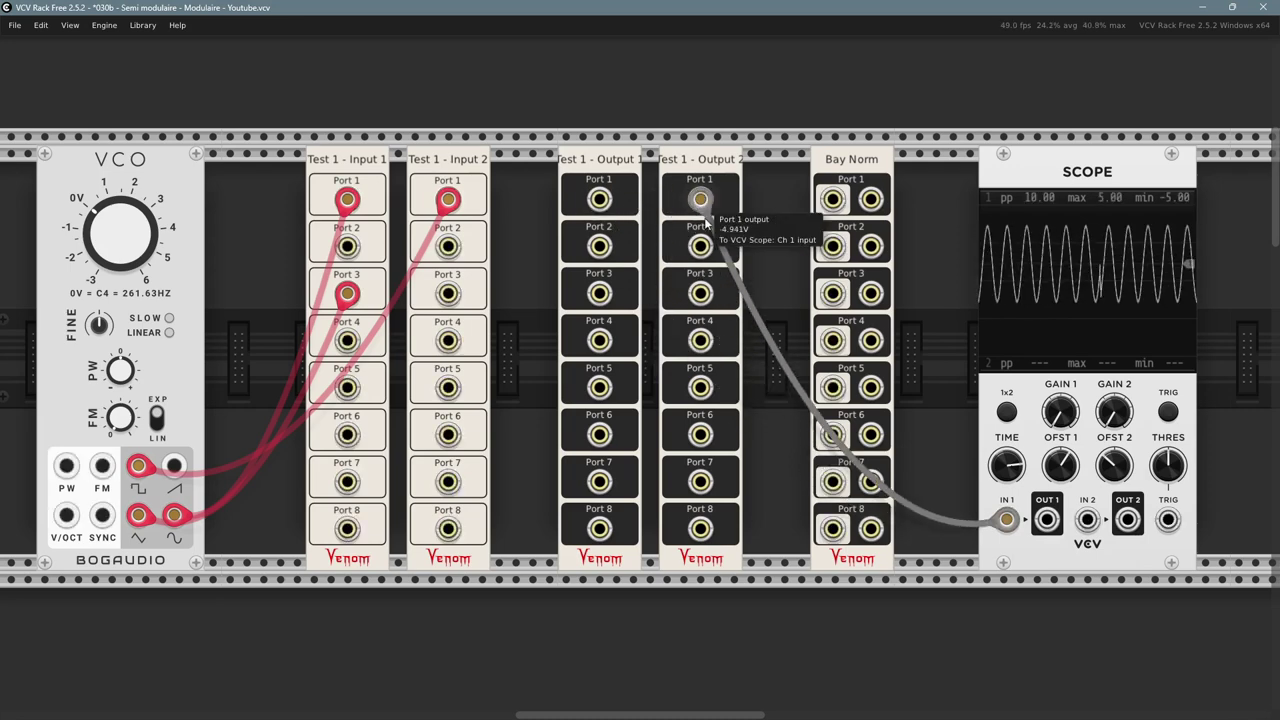
- Disconnect the cable between Test 1 - Output 2 and the Scope's IN 1
left_click_drag(768, 279, 780, 257)
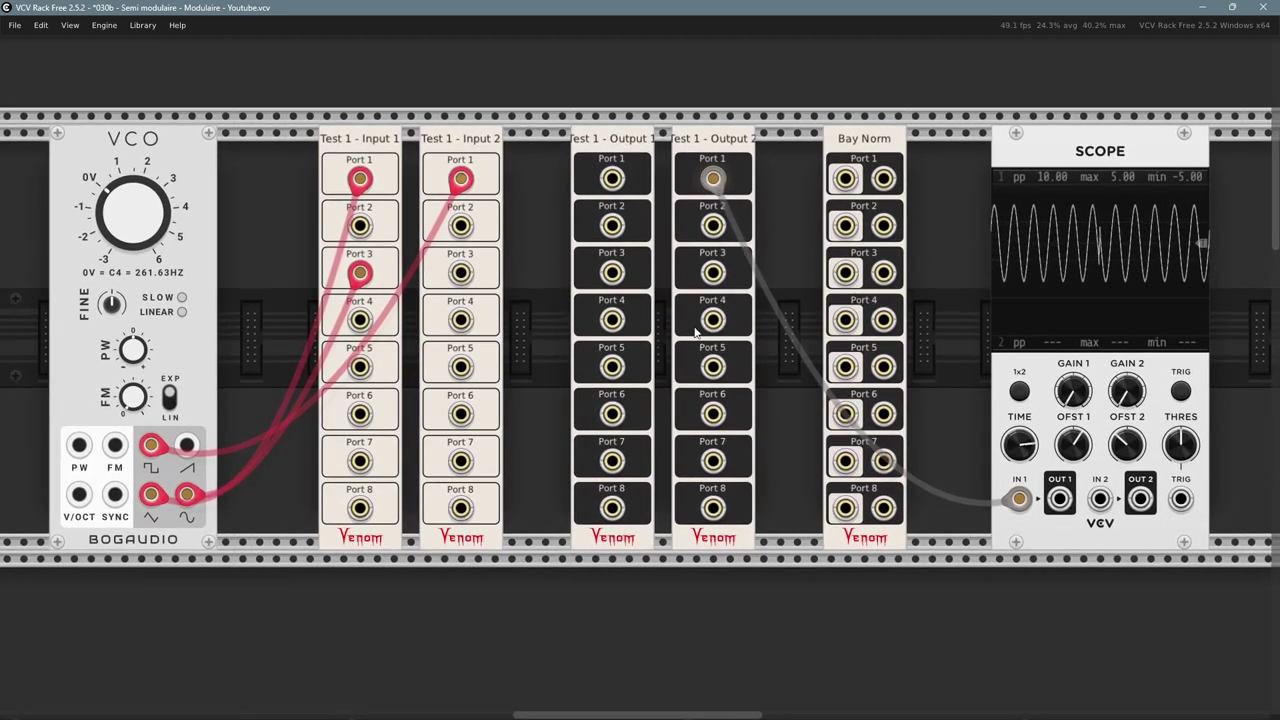
left_click_drag(1208, 320, 566, 318)
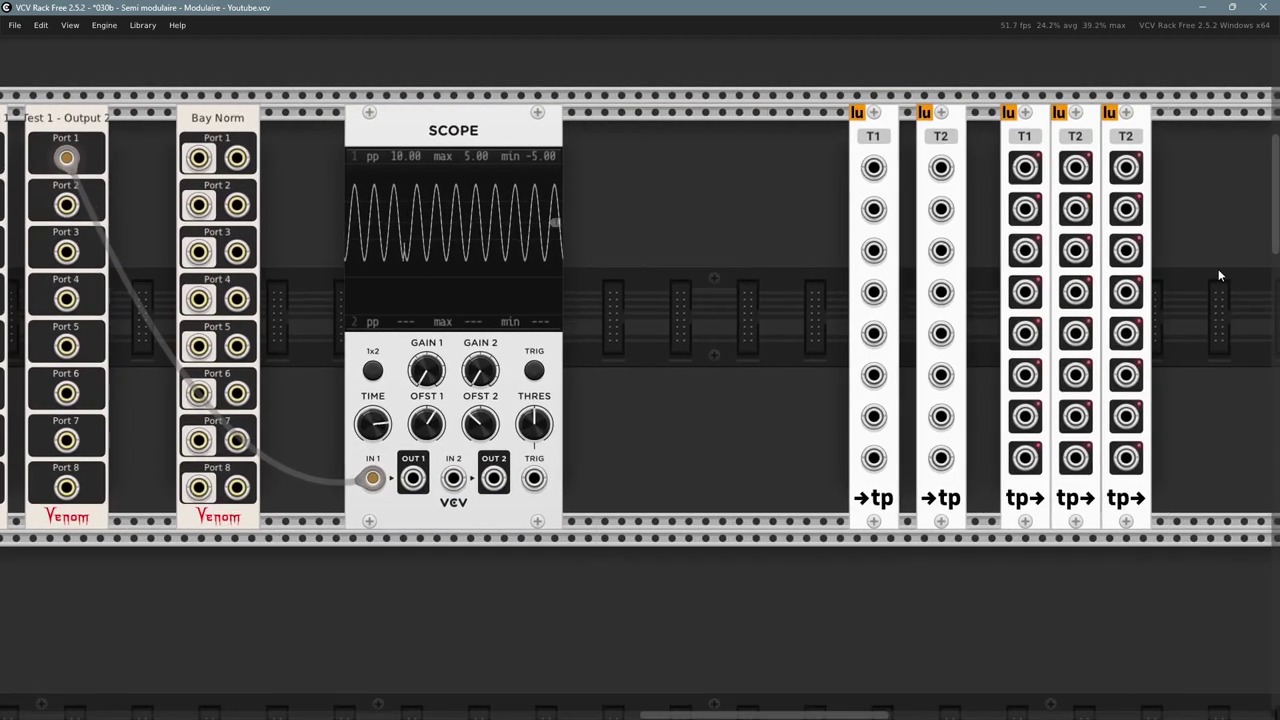
left_click_drag(303, 234, 708, 298)
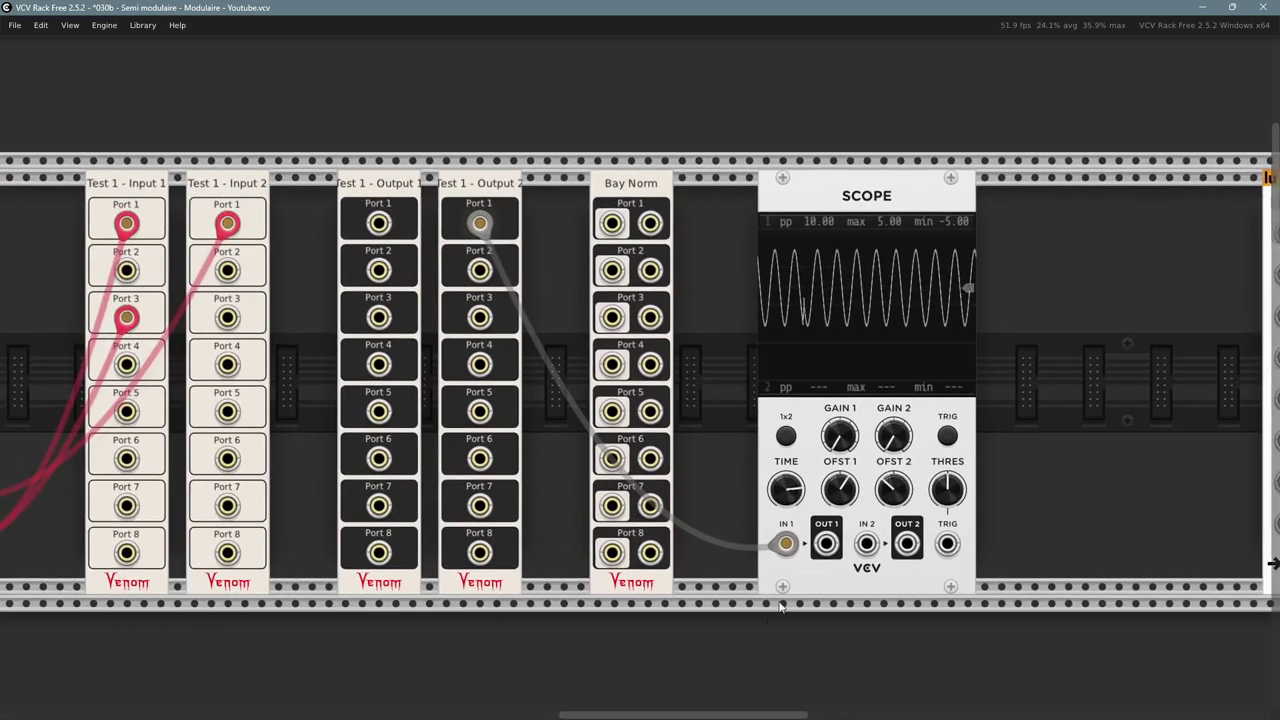
left_click_drag(786, 543, 731, 316)
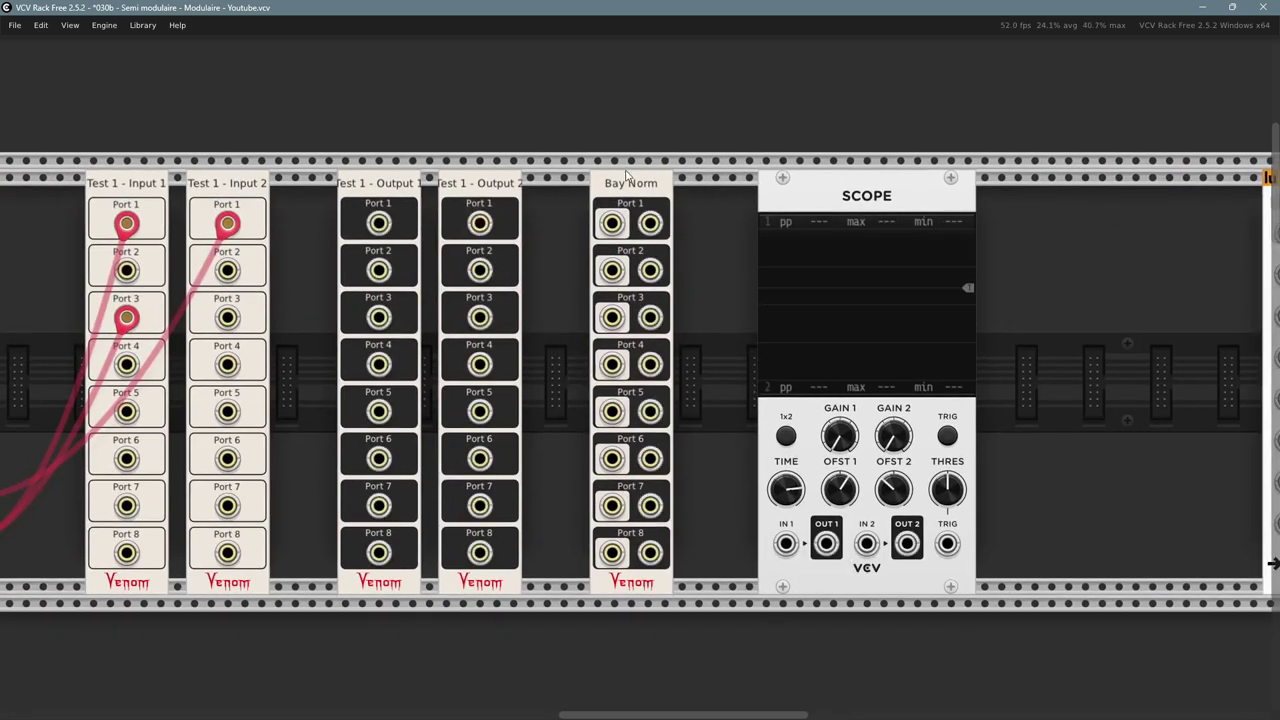
left_click_drag(630, 190, 650, 178)
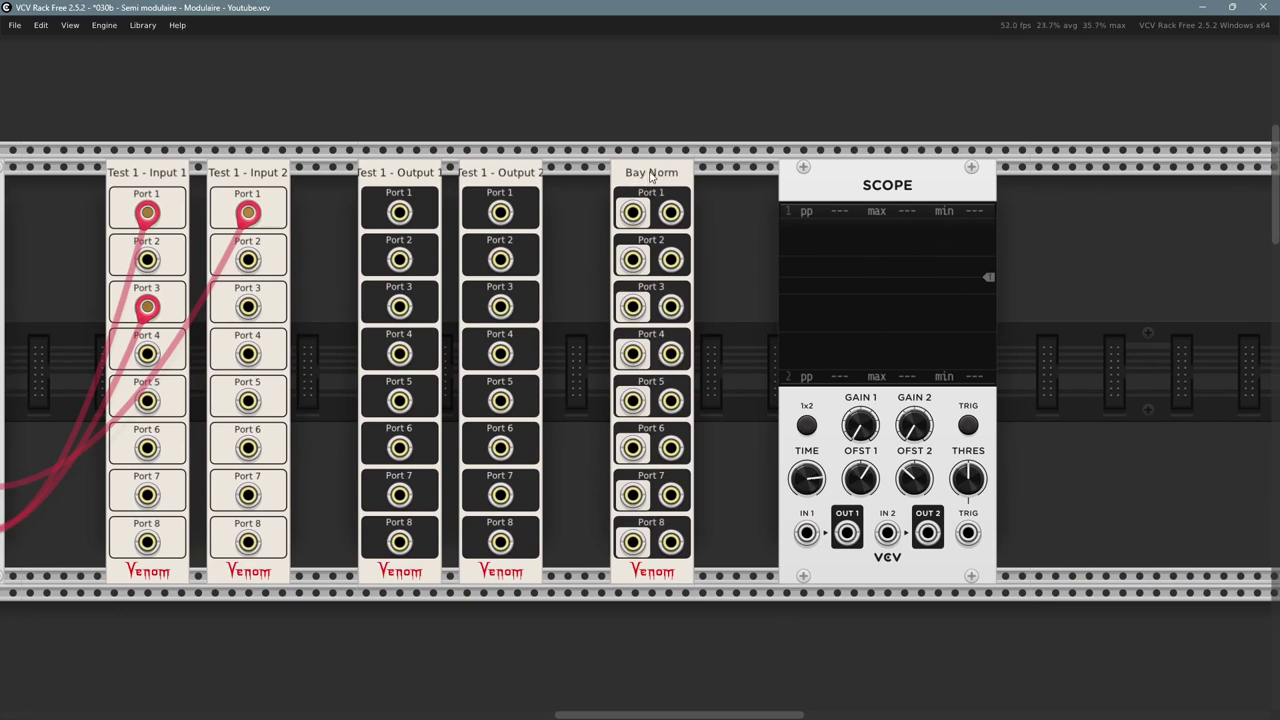
left_click_drag(646, 178, 884, 167)
left_click_drag(754, 226, 754, 226)
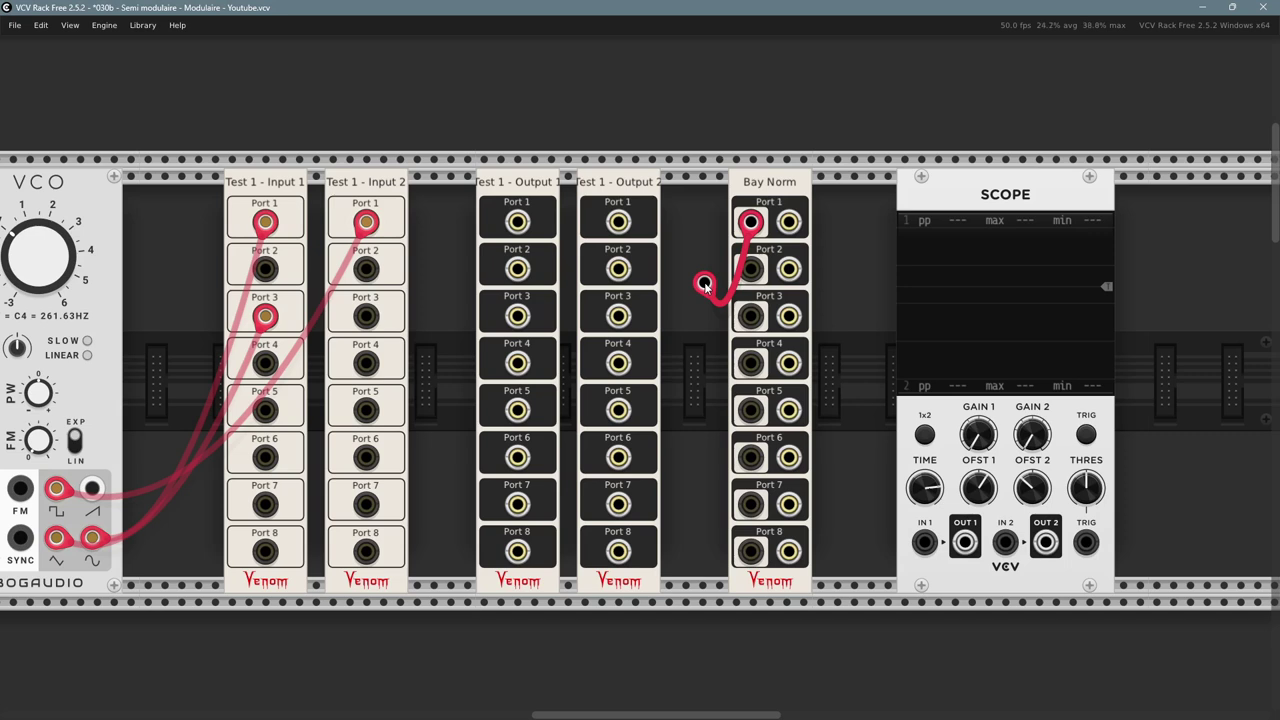
left_click_drag(704, 284, 706, 288)
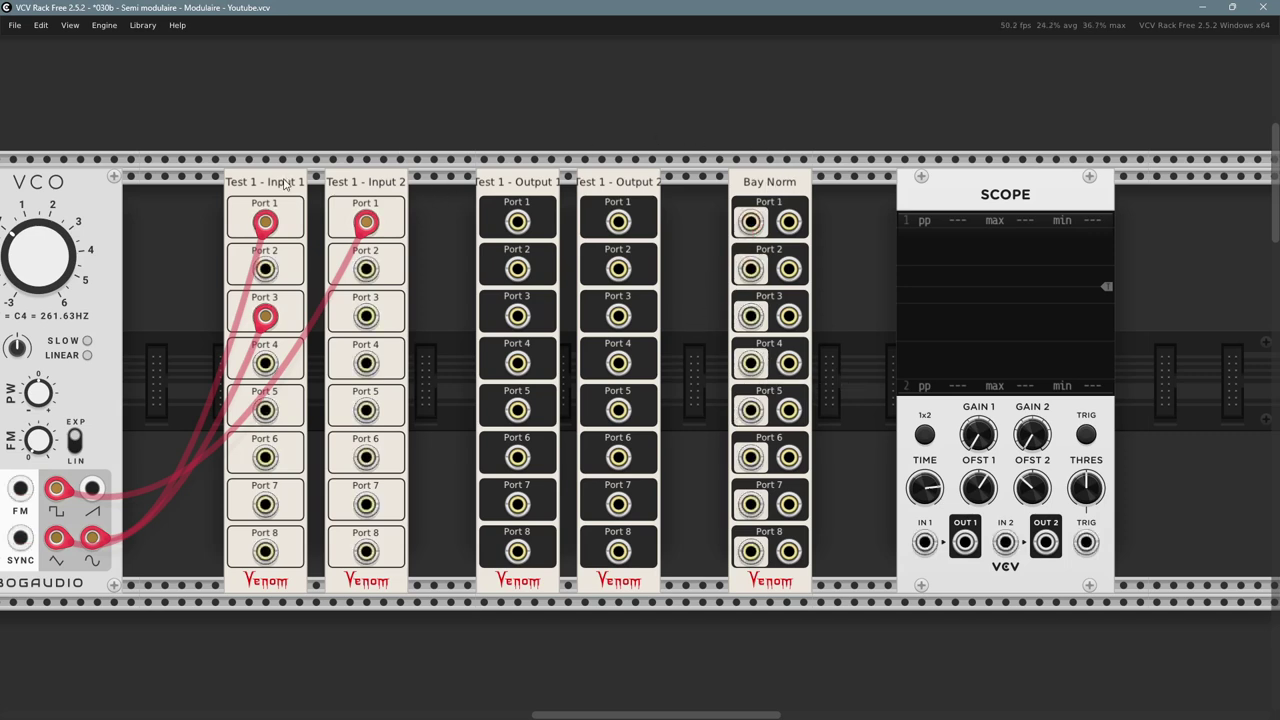
left_click(771, 188, "ctrl")
left_click(269, 146)
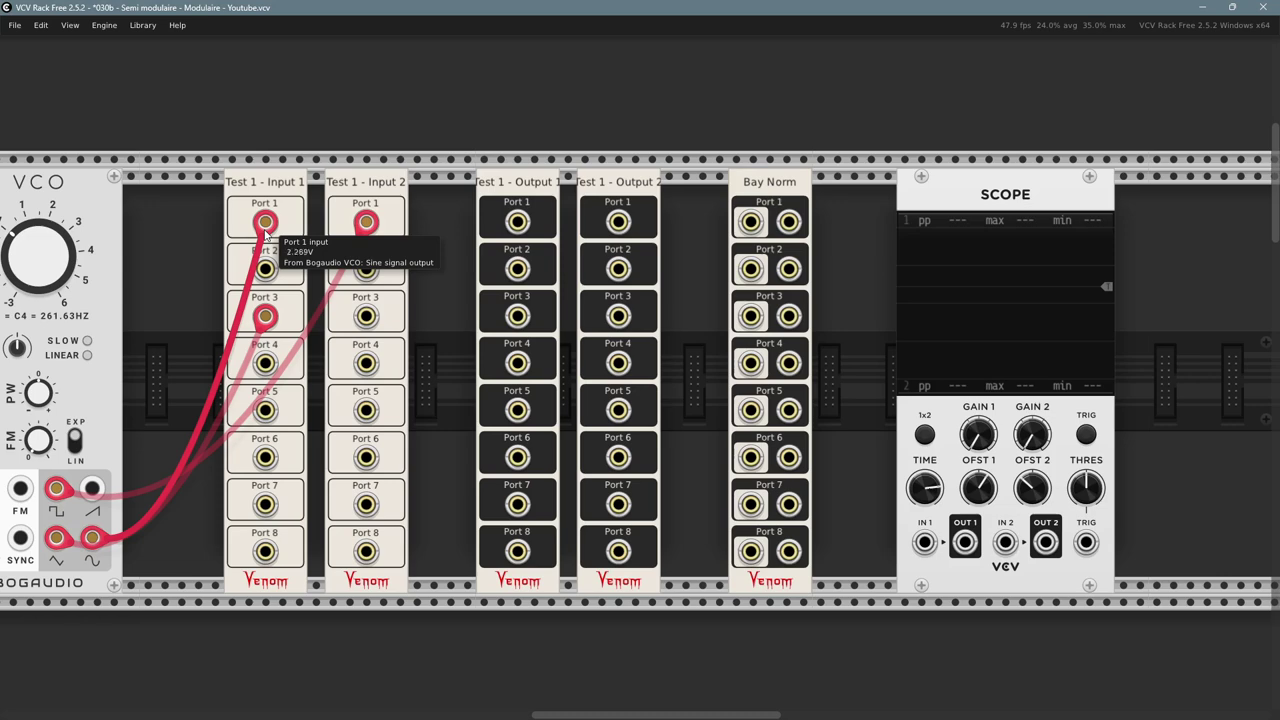
- Remove the VCO cables from Test 1 - Input 1 and Test 1 - Input 2
left_click_drag(260, 224, 242, 176)
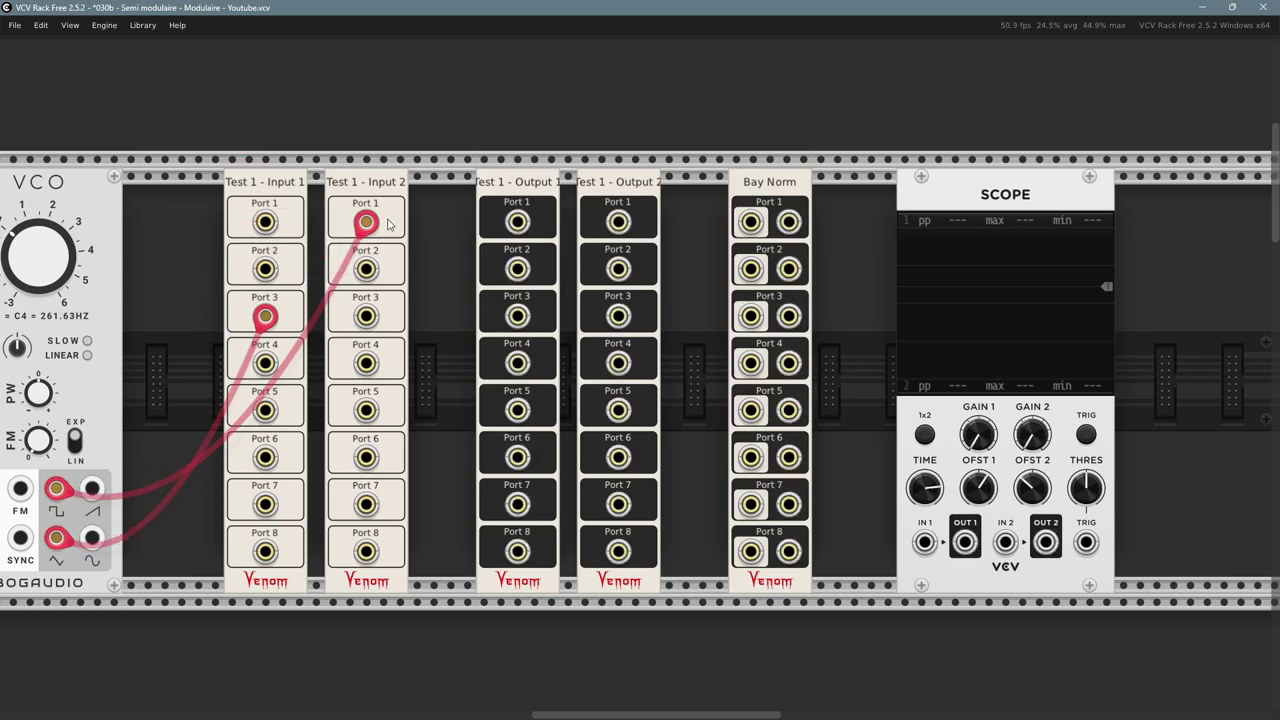
left_click_drag(369, 226, 181, 192)
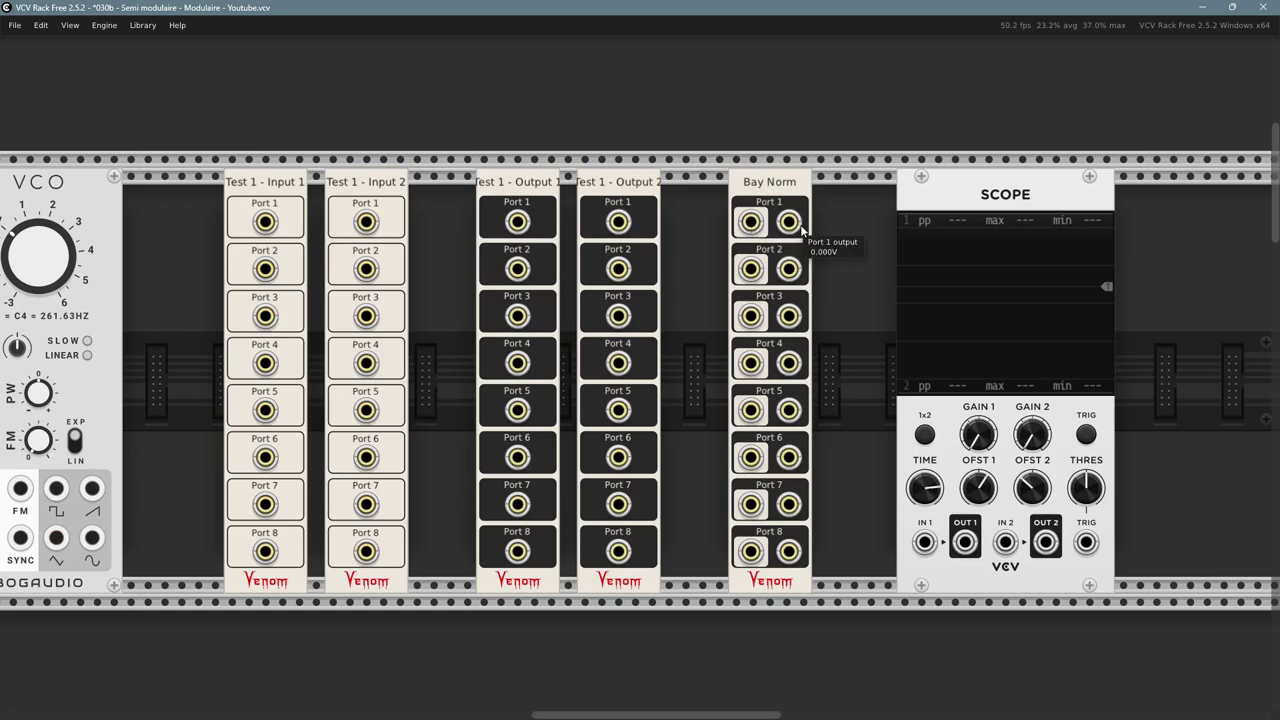
scroll(723, 310, "left", 2)
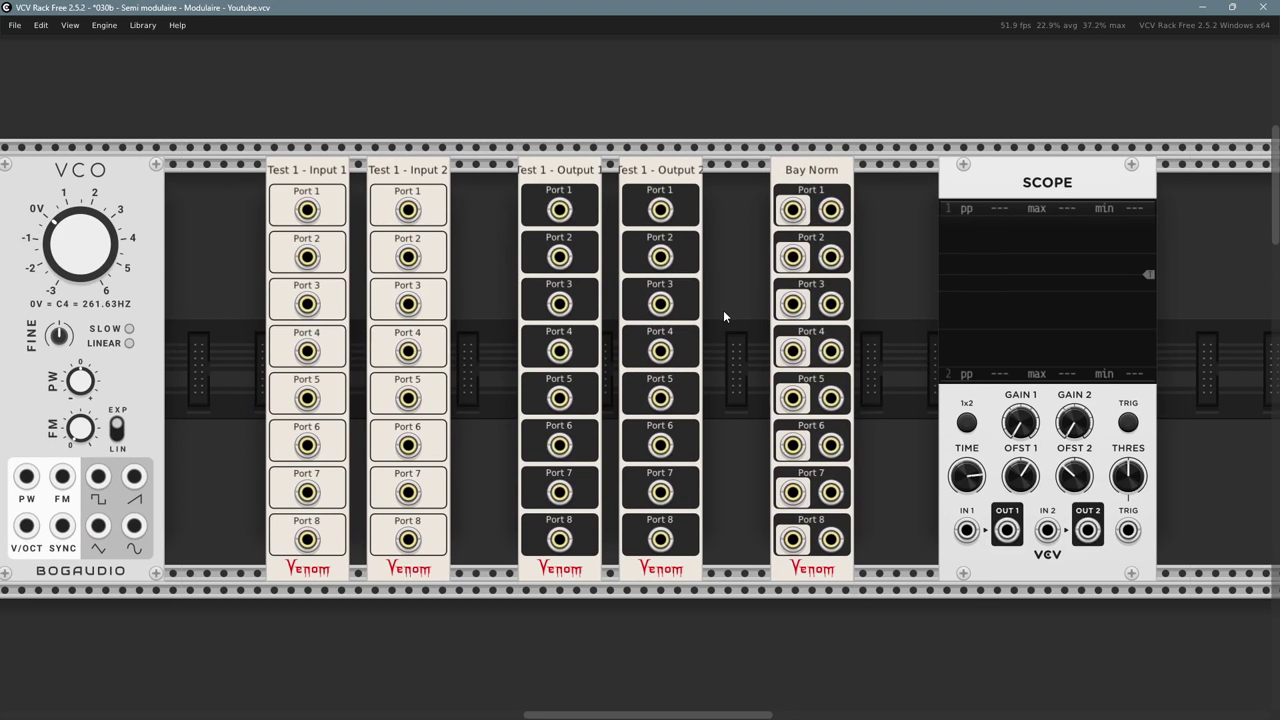
- Patch red cables from Bay Norm's port 1 output to Scope IN 1 and from the VCO square output to Bay Norm's port 1 normal input
right_click(838, 224)
left_click(880, 289)
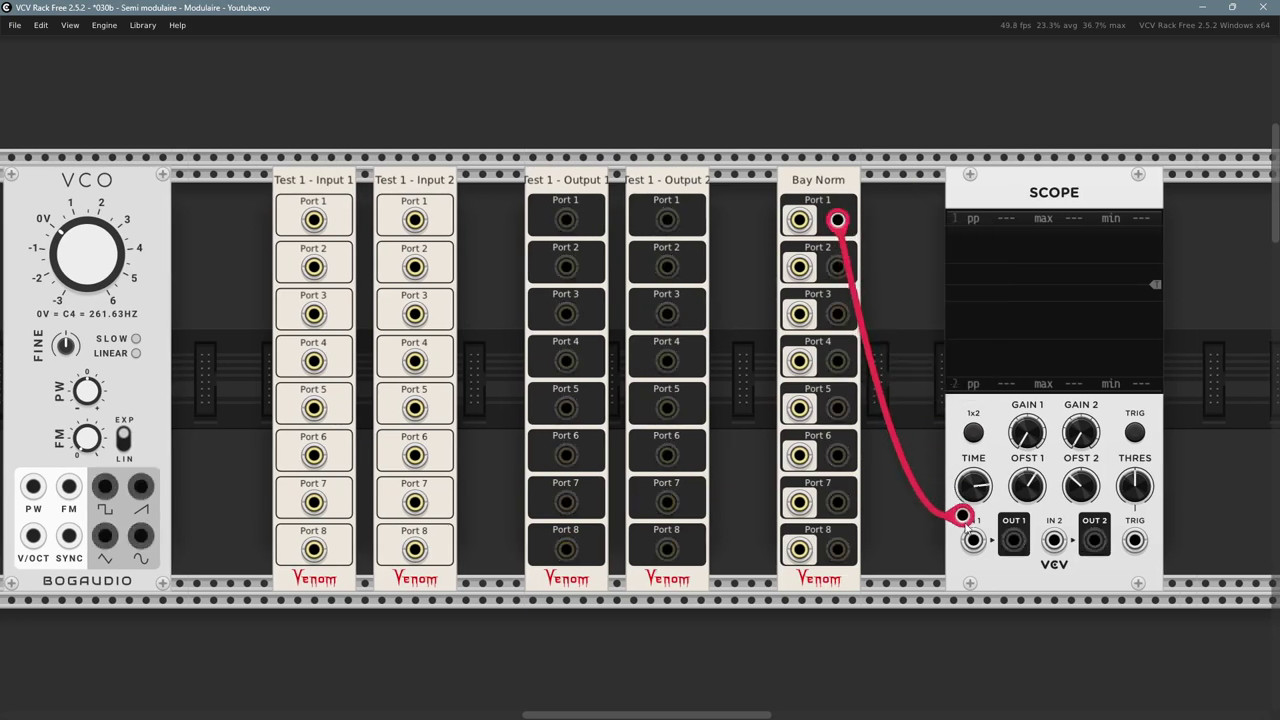
left_click(973, 540)
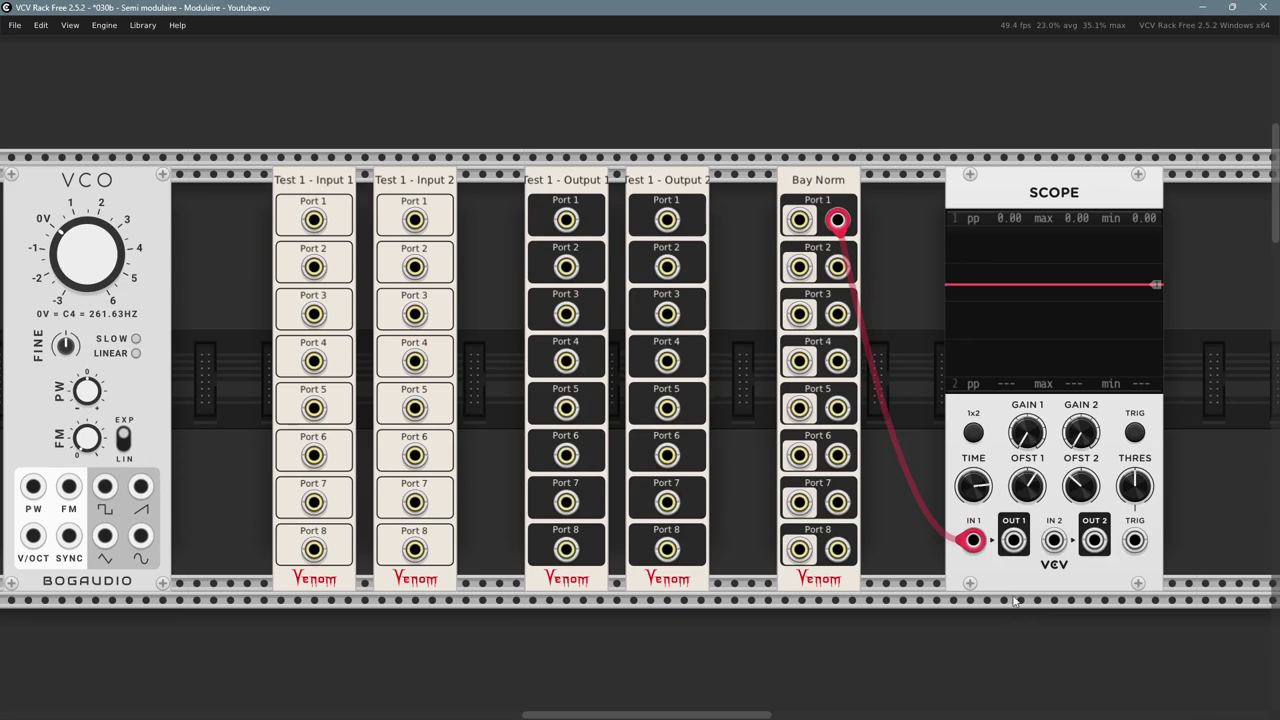
right_click(798, 220)
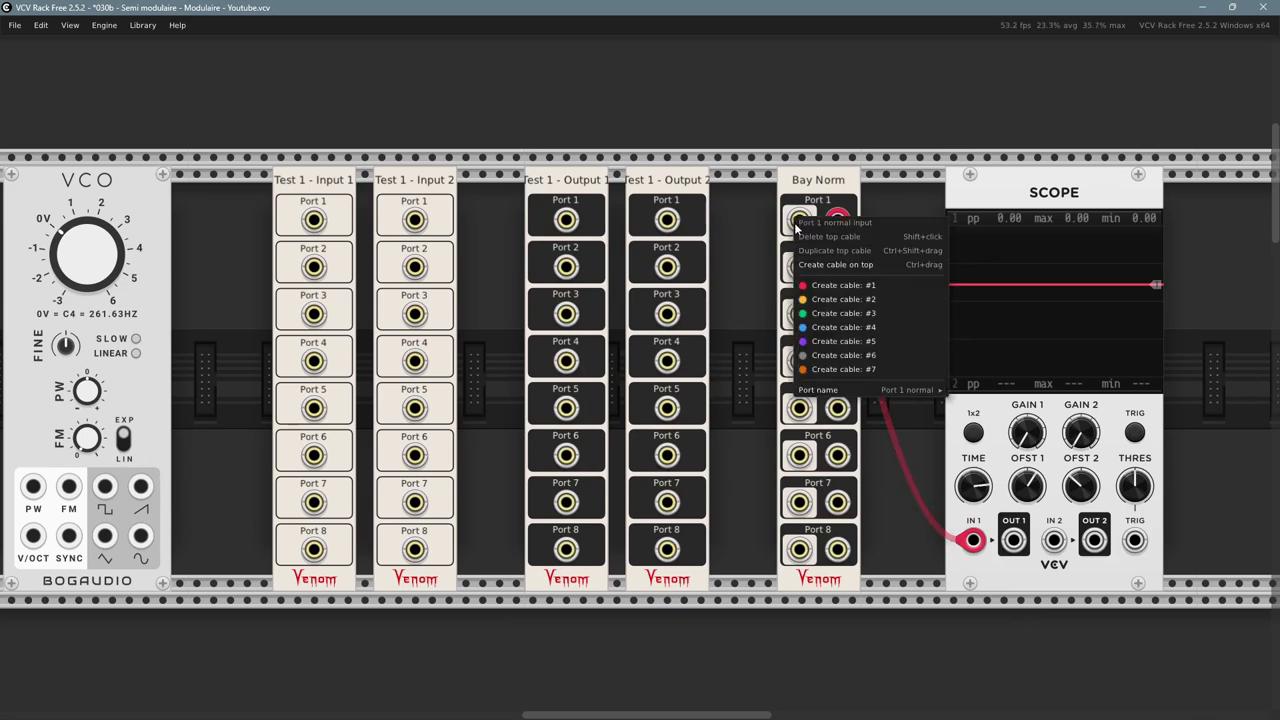
left_click(835, 290)
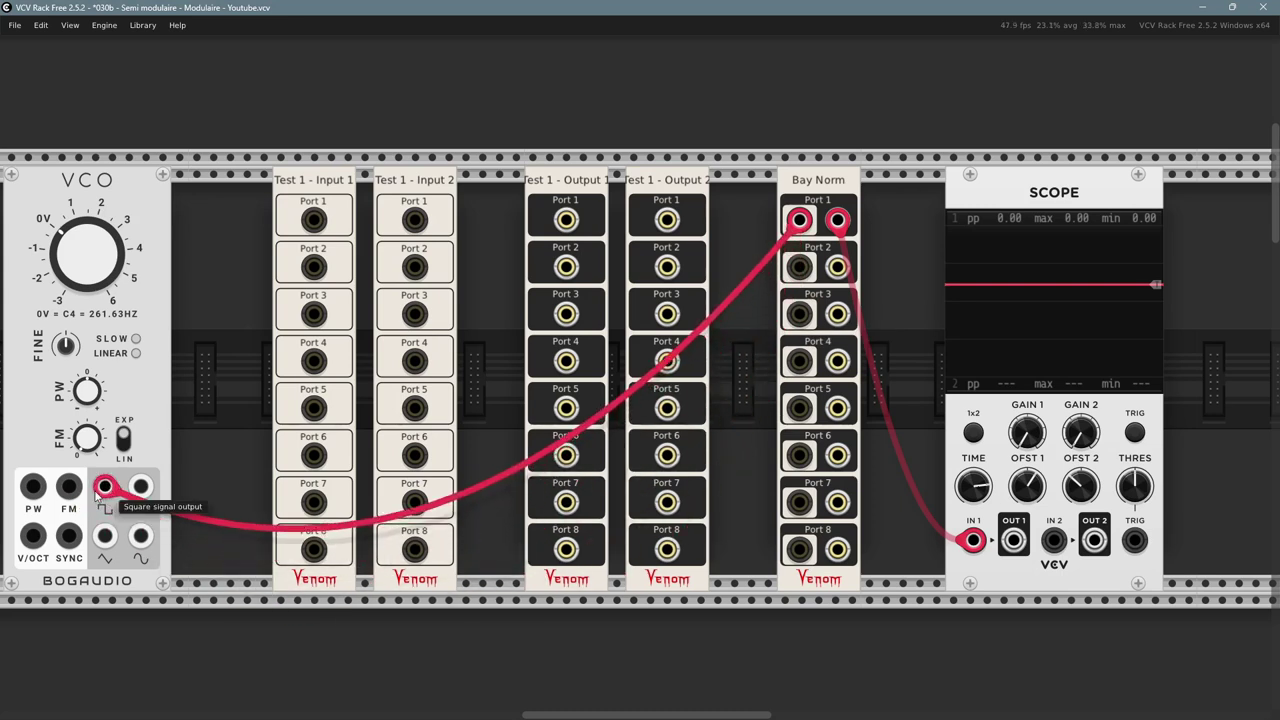
left_click(105, 486)
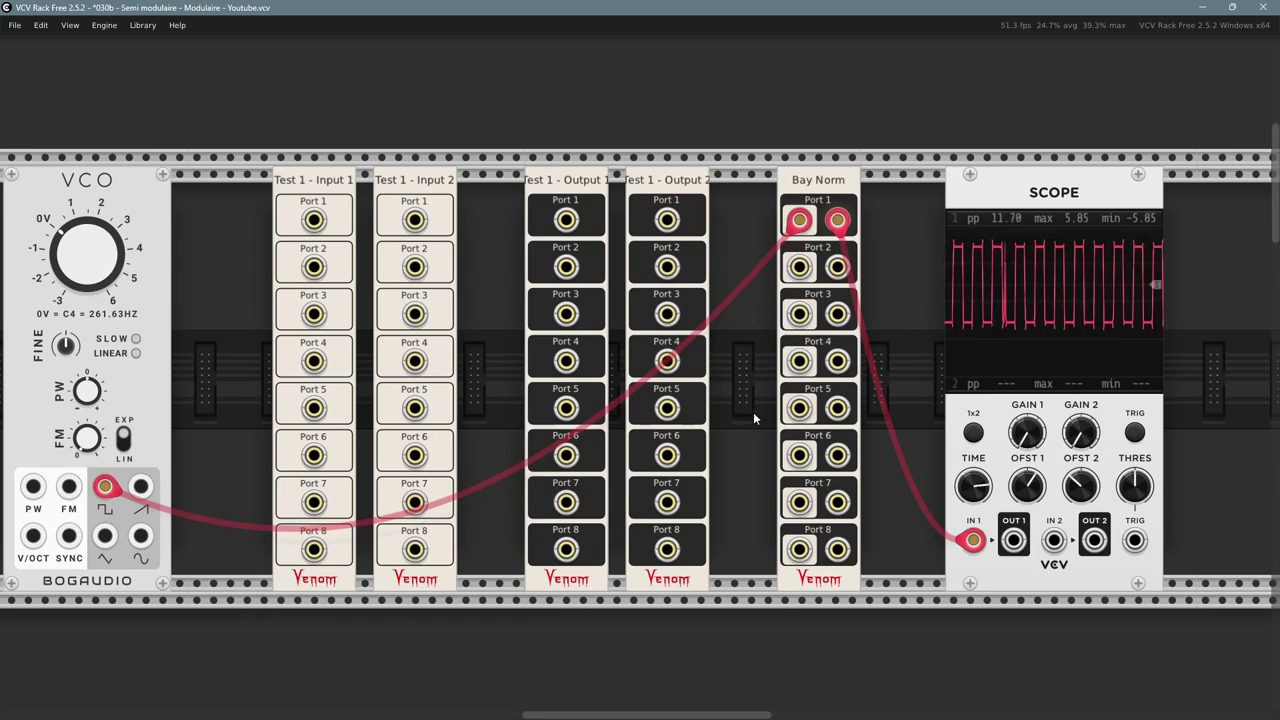
- Select Test 1 - Input 1 as the source for the Bay Norm module
left_click_drag(753, 412, 782, 376)
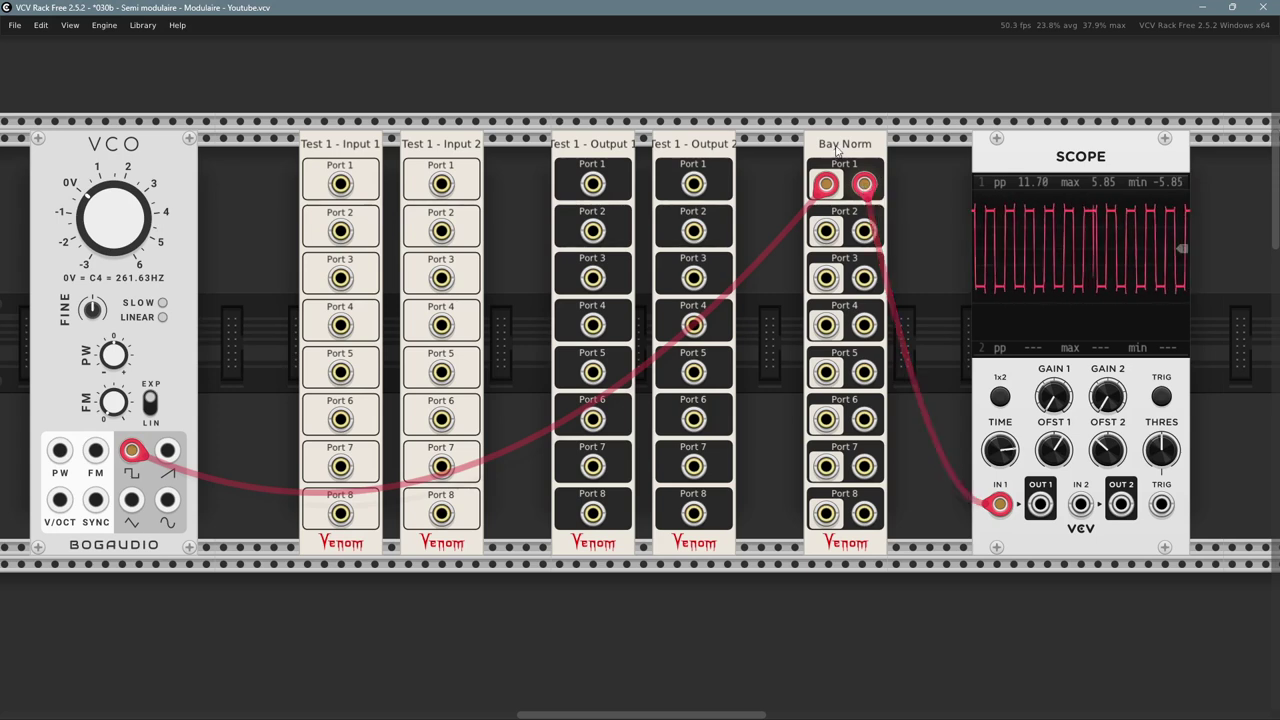
mouse_move(827, 182)
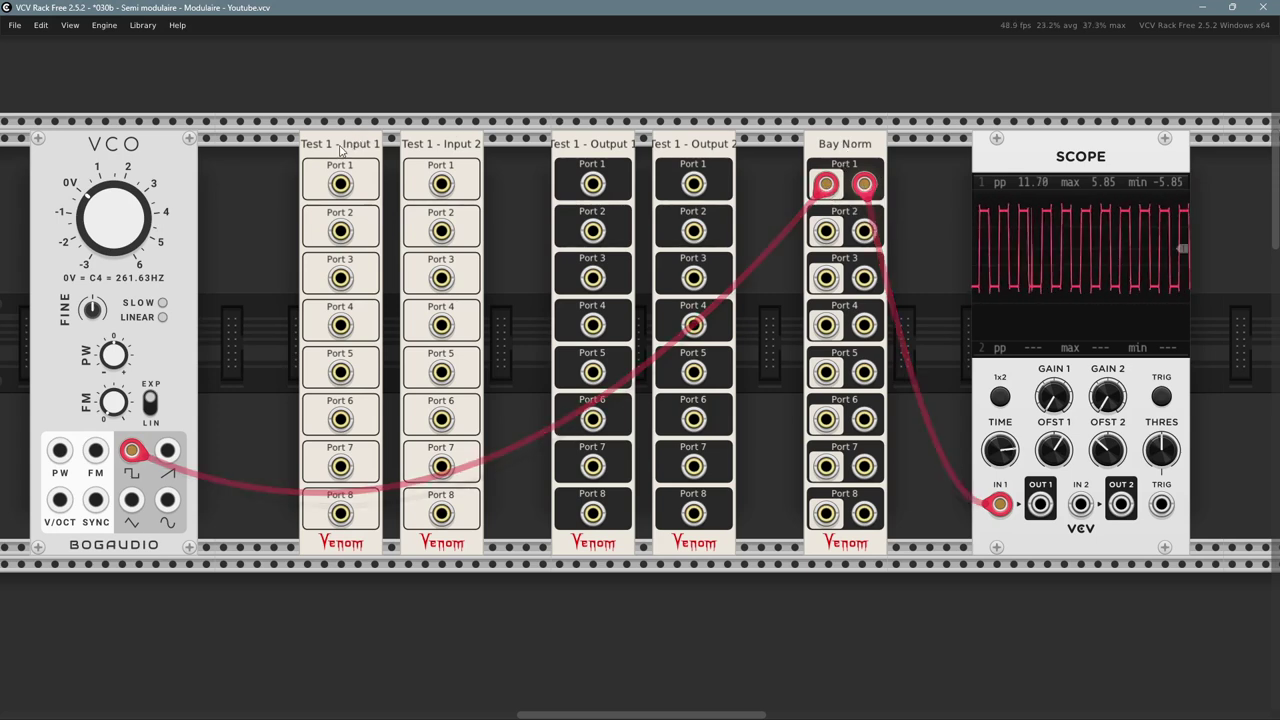
right_click(842, 154)
mouse_move(918, 337)
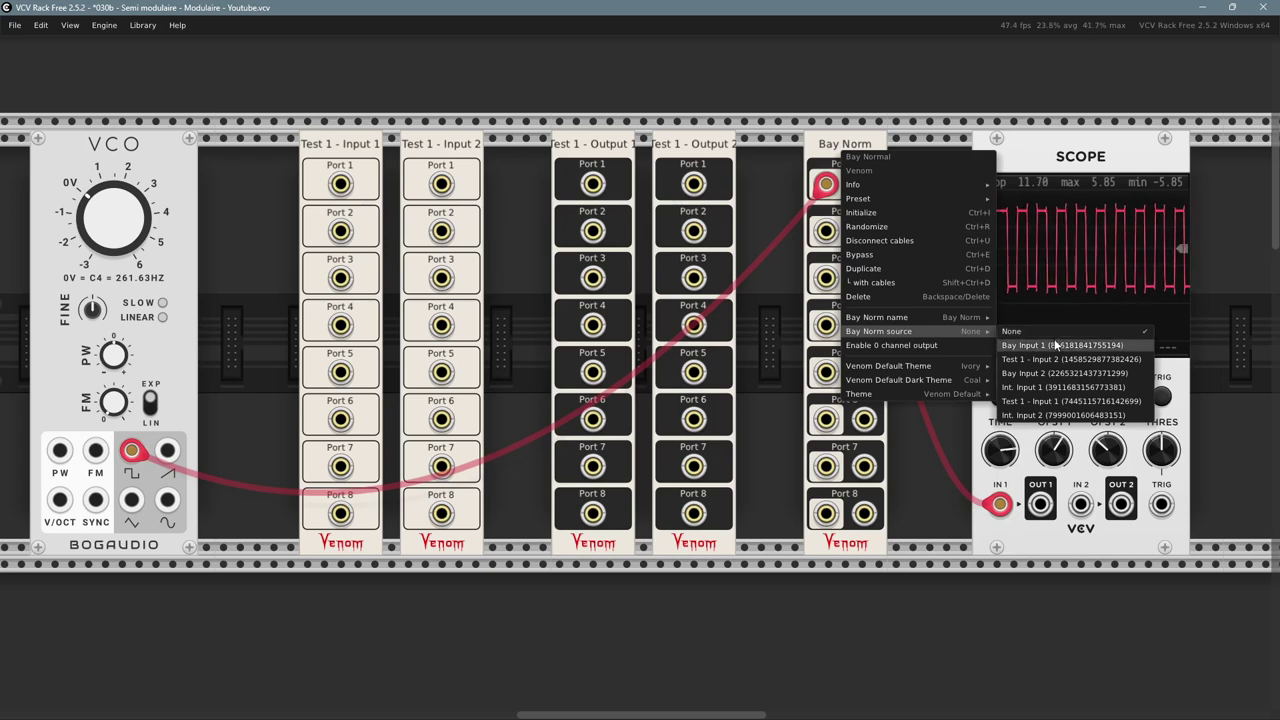
left_click(1071, 401)
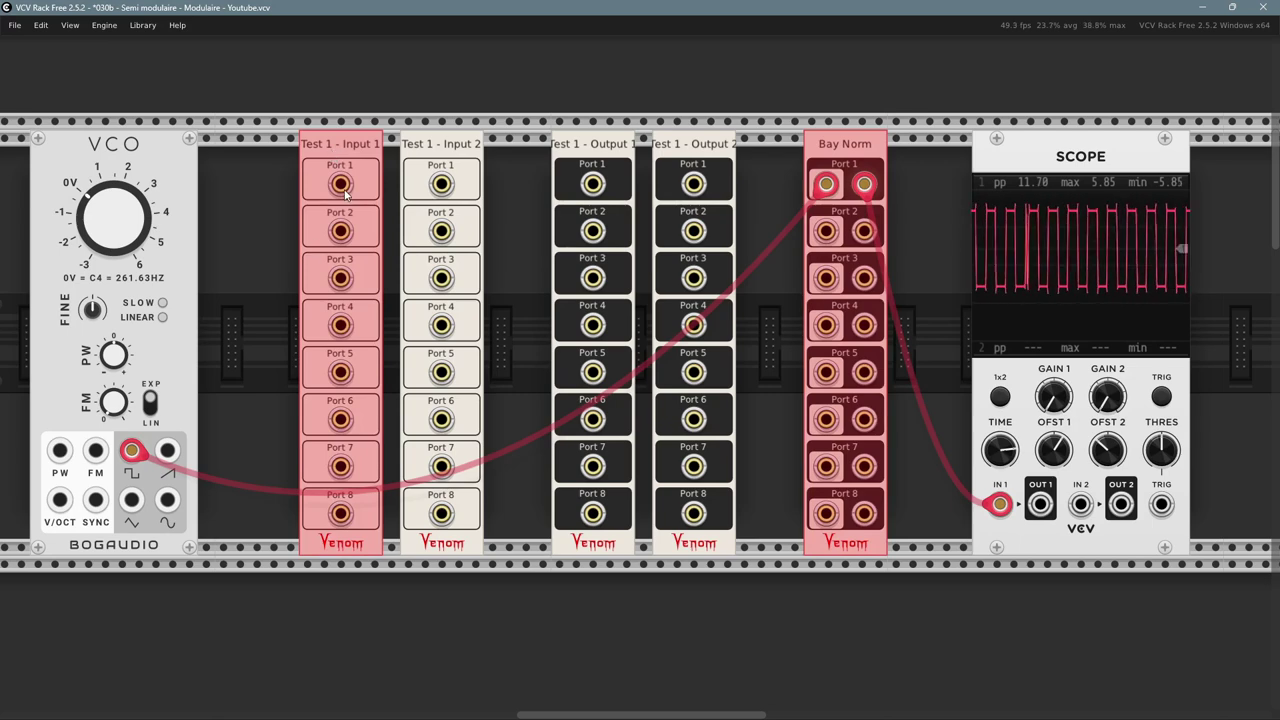
left_click(280, 287)
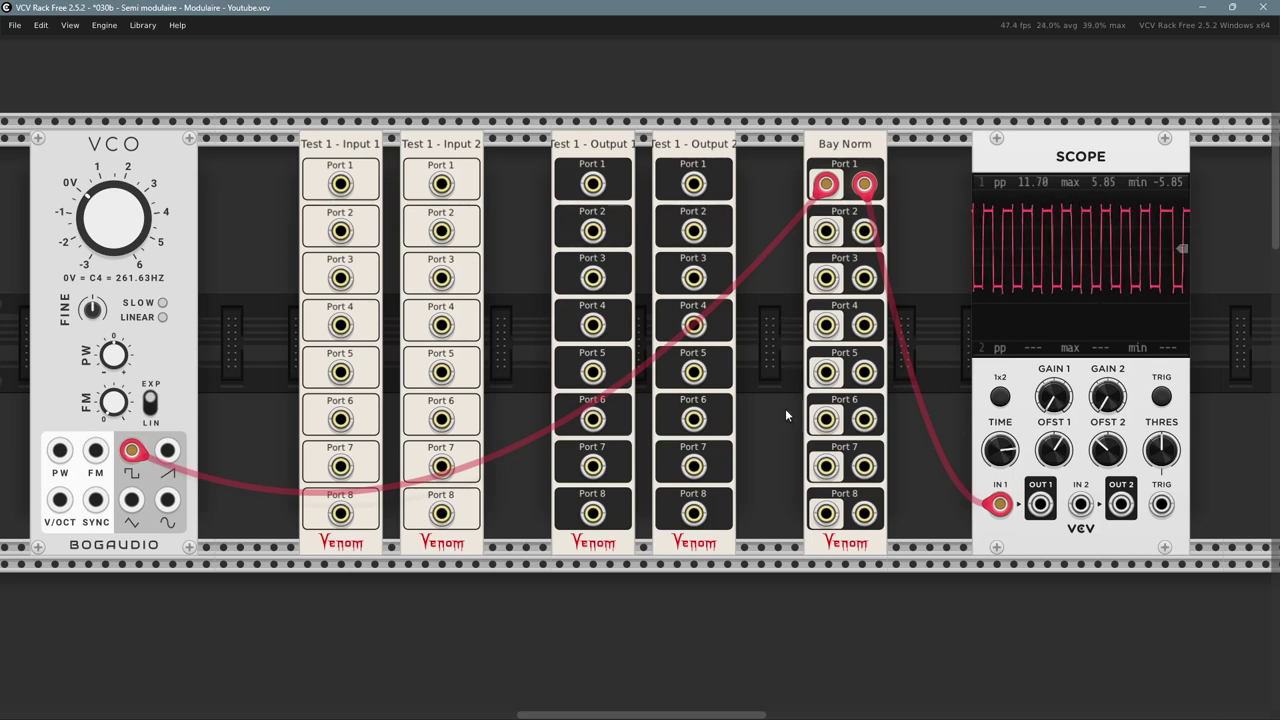
- Patch a red cable from the VCO sine output to port 1 of Test 1 - Input 1
right_click(167, 508)
left_click_drag(186, 574, 341, 187)
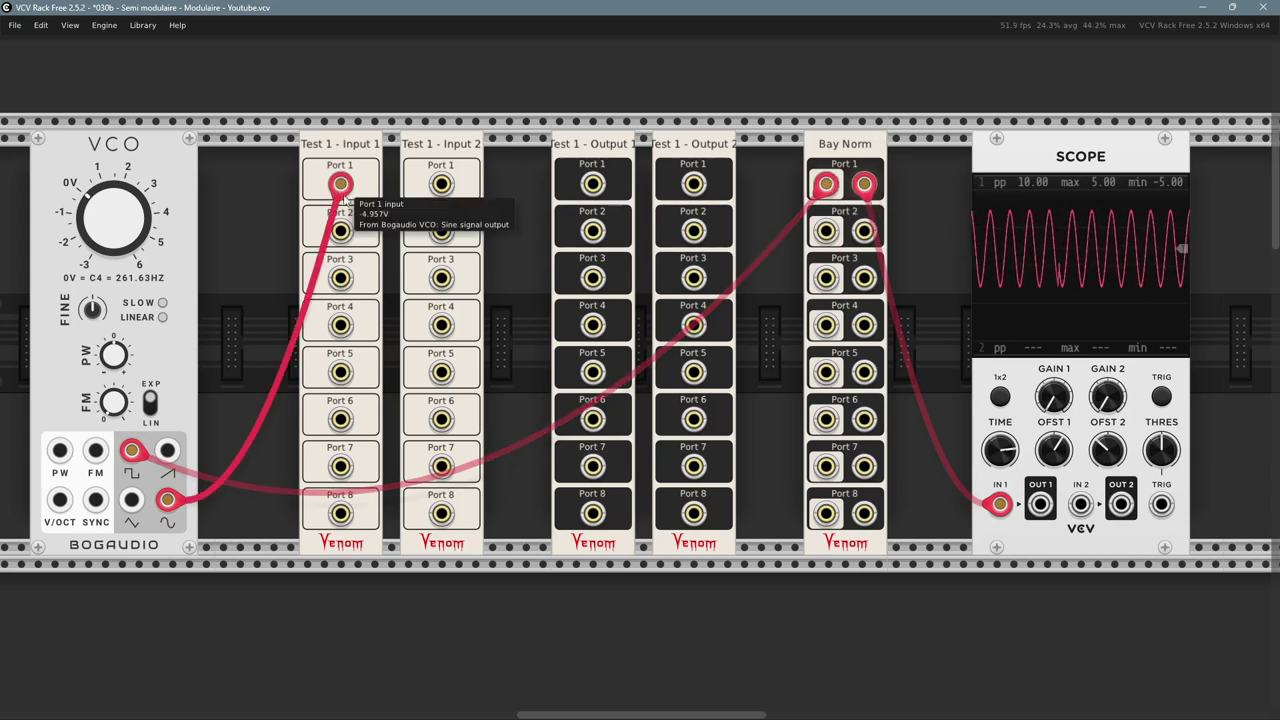
left_click_drag(509, 247, 596, 272)
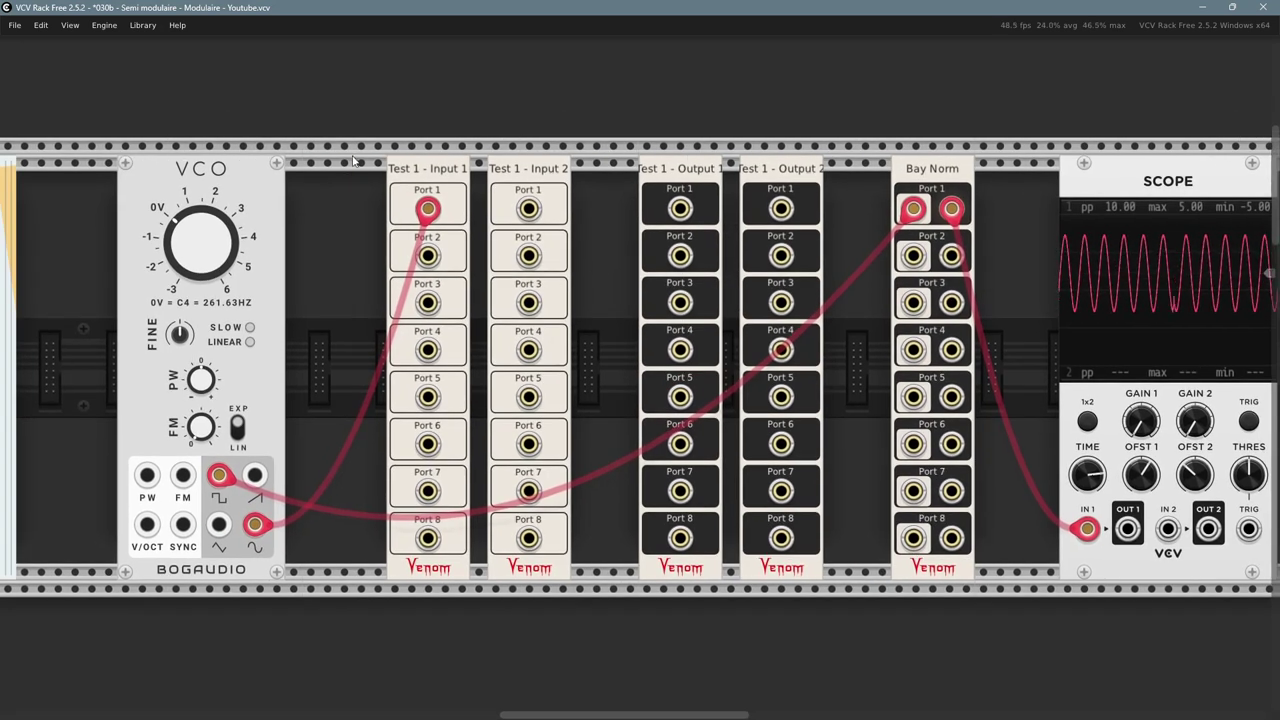
left_click_drag(353, 177, 583, 450)
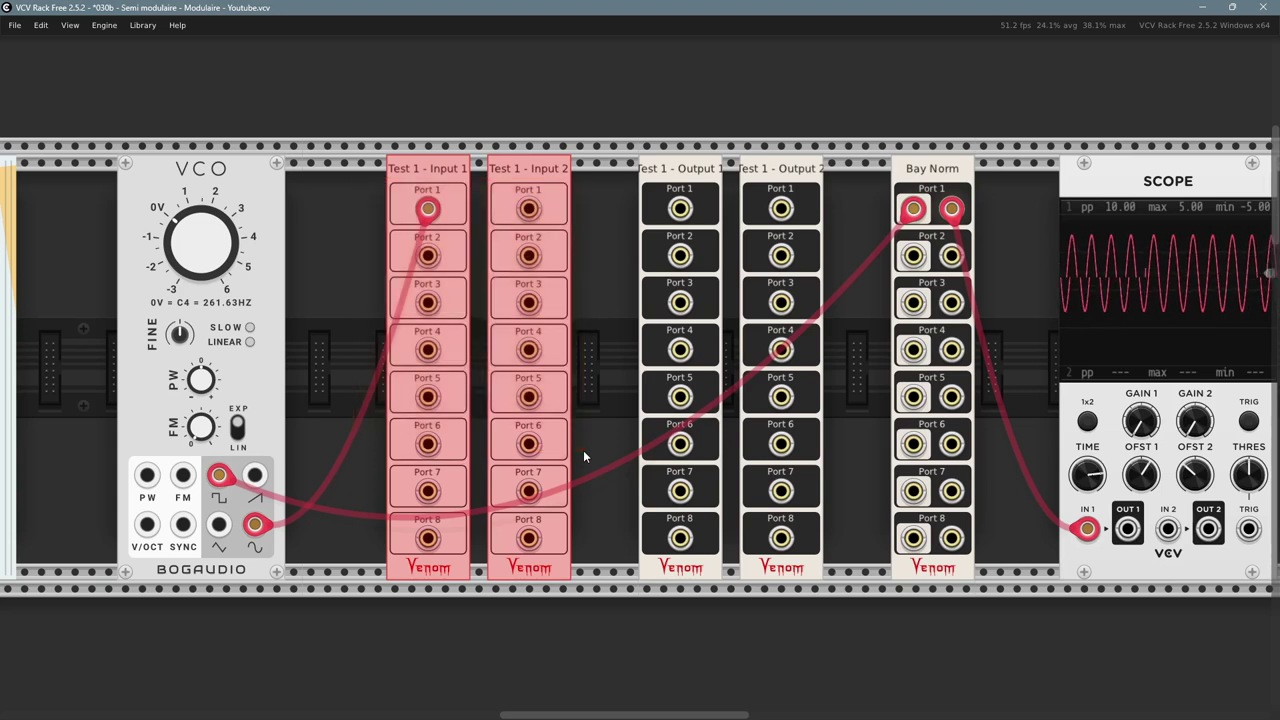
left_click(356, 274)
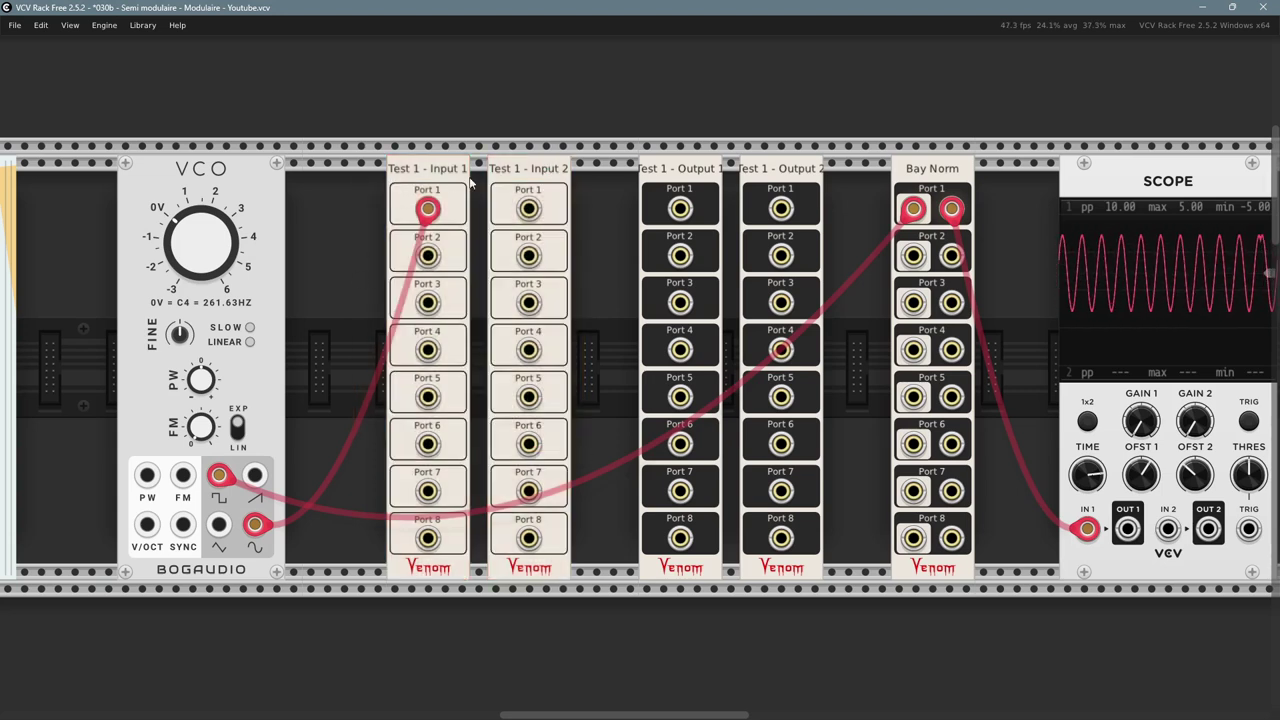
left_click_drag(578, 196, 326, 294)
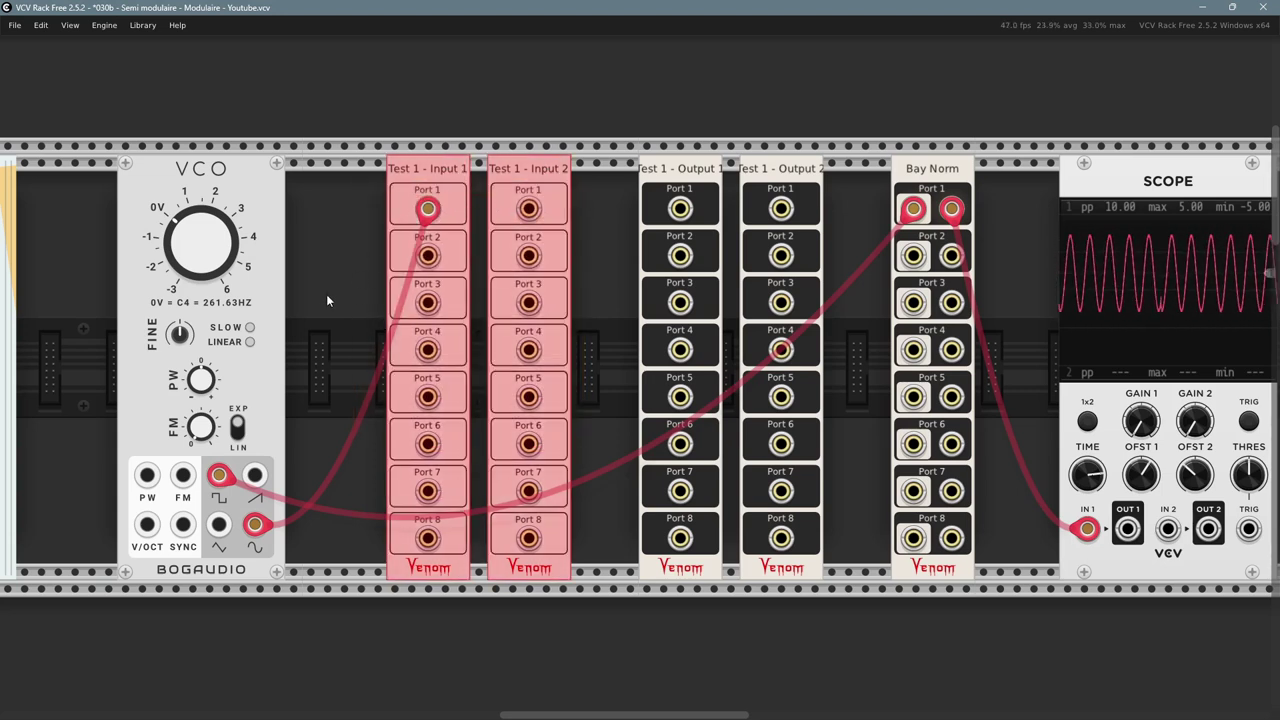
left_click(374, 251)
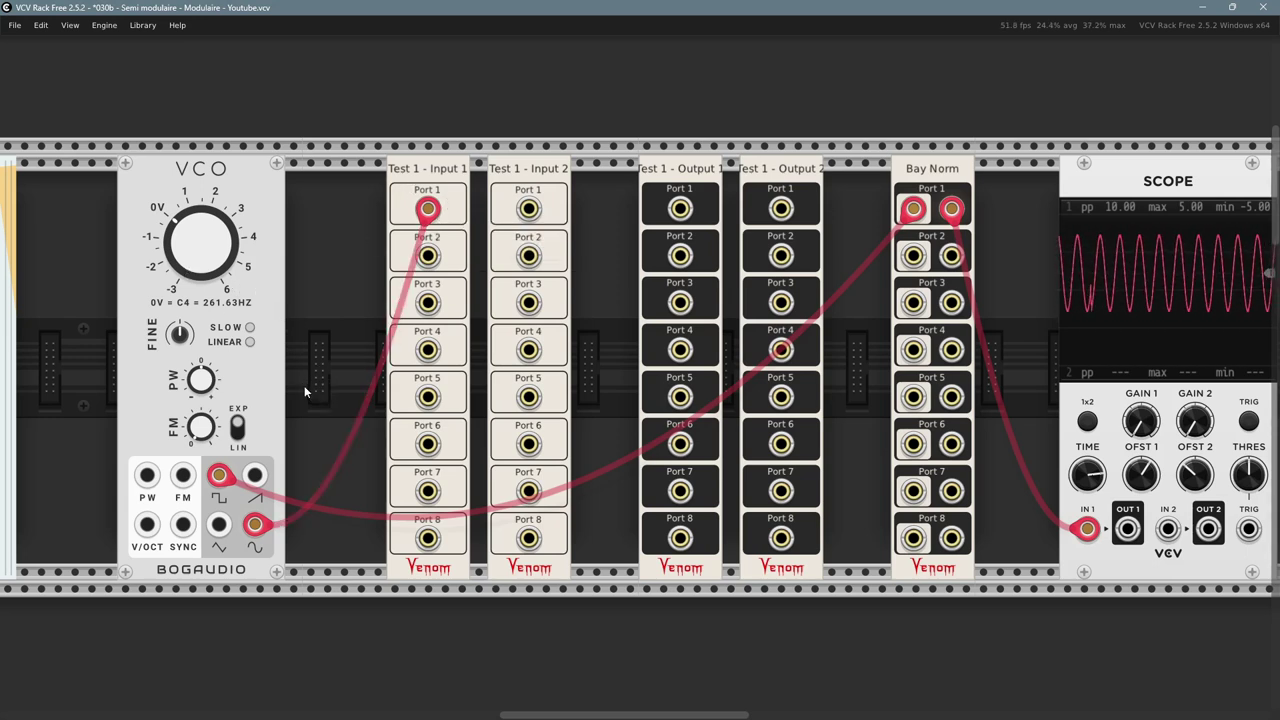
left_click_drag(325, 387, 274, 368)
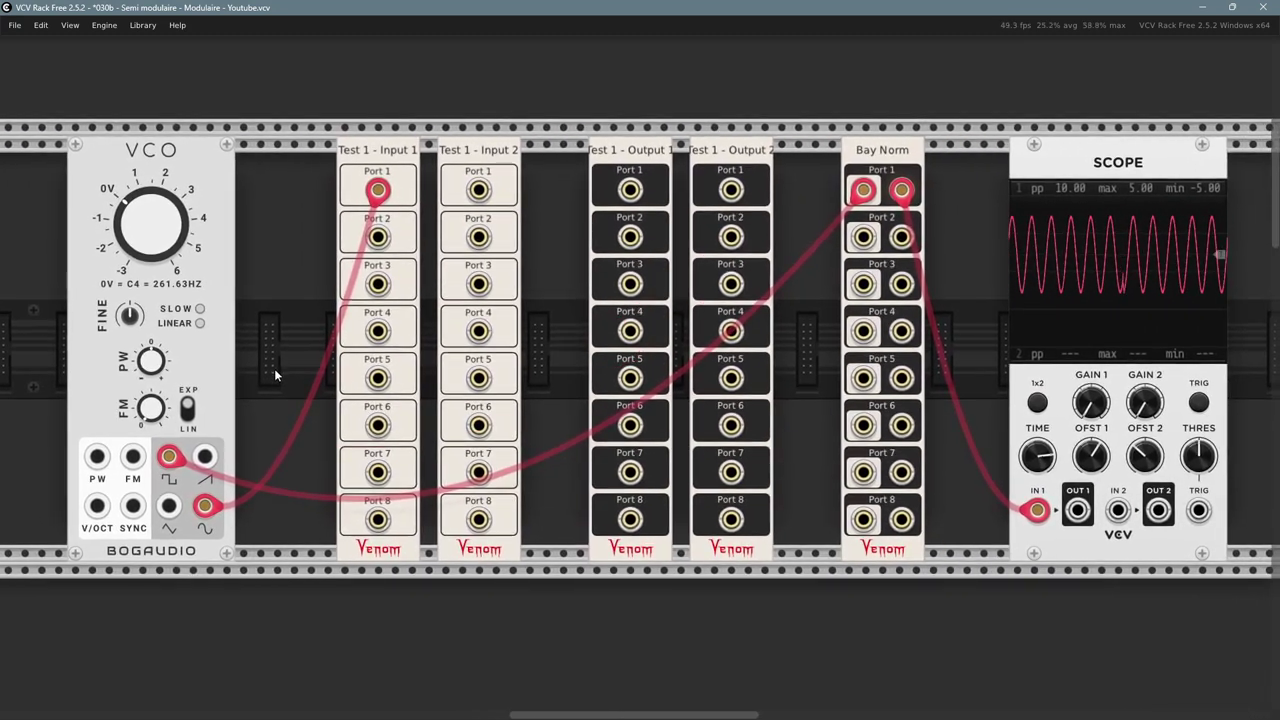
left_click(880, 153)
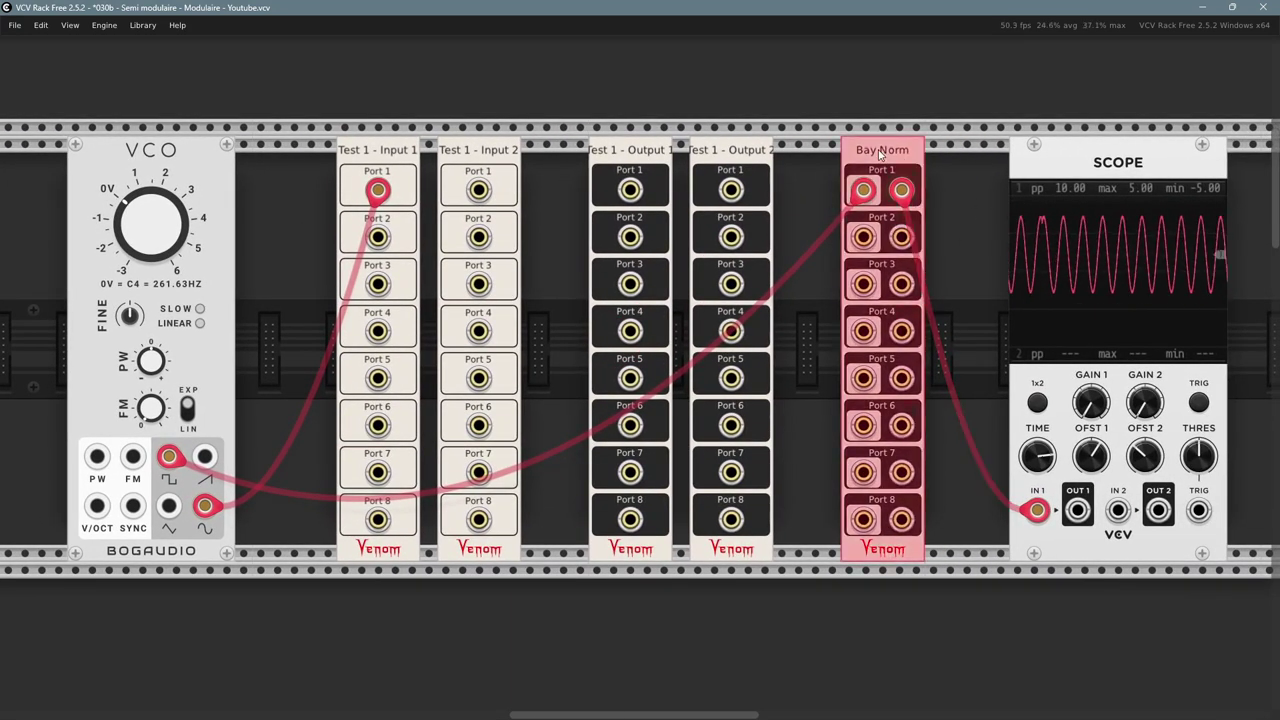
left_click(948, 232)
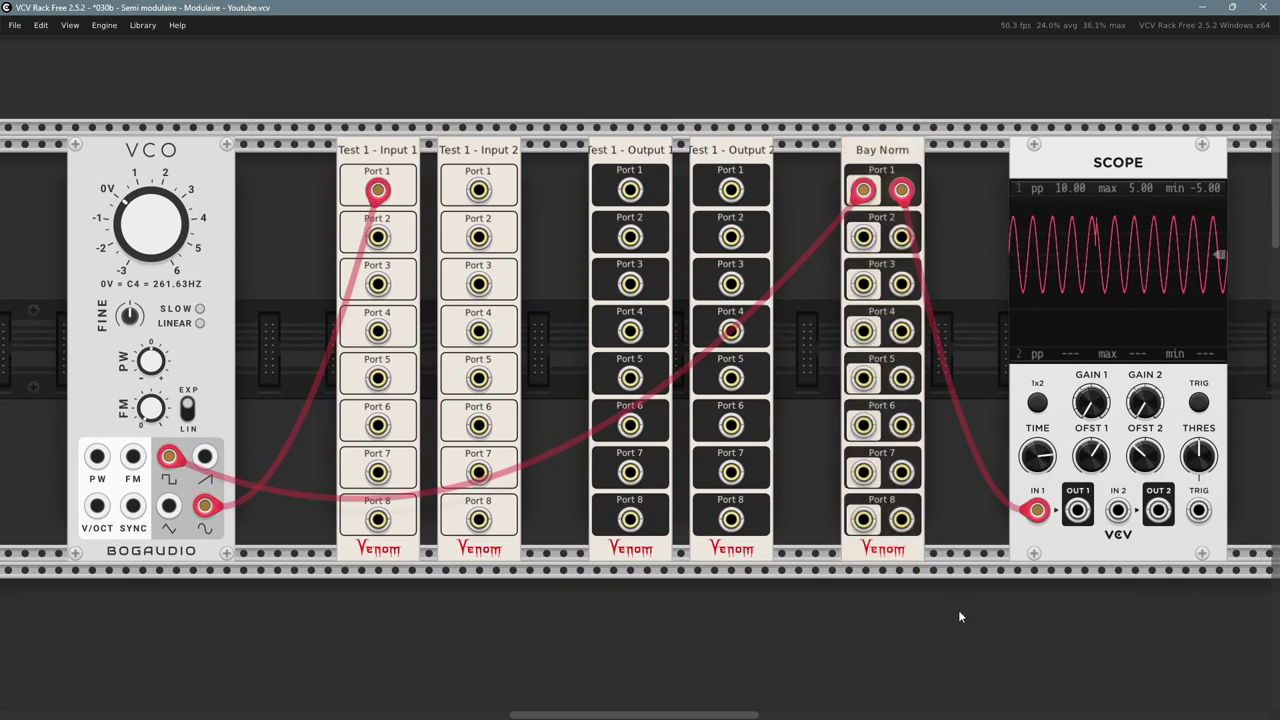
- Disconnect the VCO cables from Bay Norm's port 1 normal input and from port 1 of Test 1 - Input 1
mouse_move(855, 198)
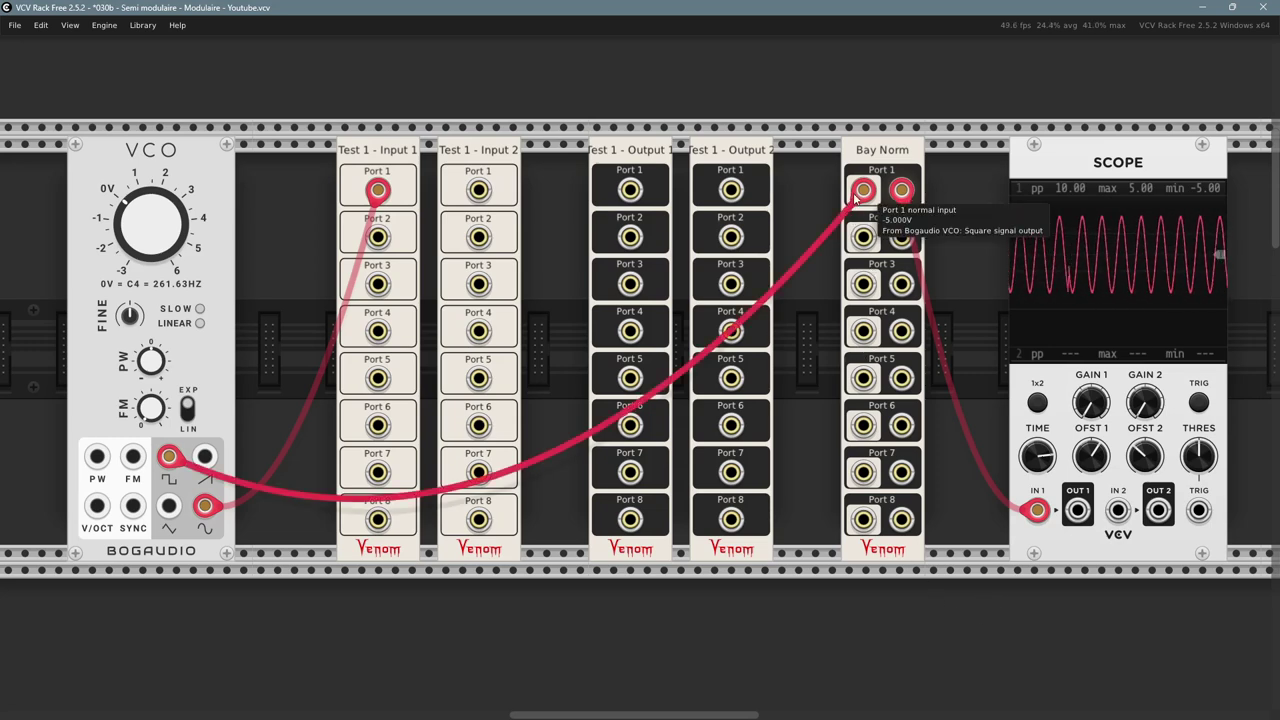
left_click_drag(862, 191, 826, 309)
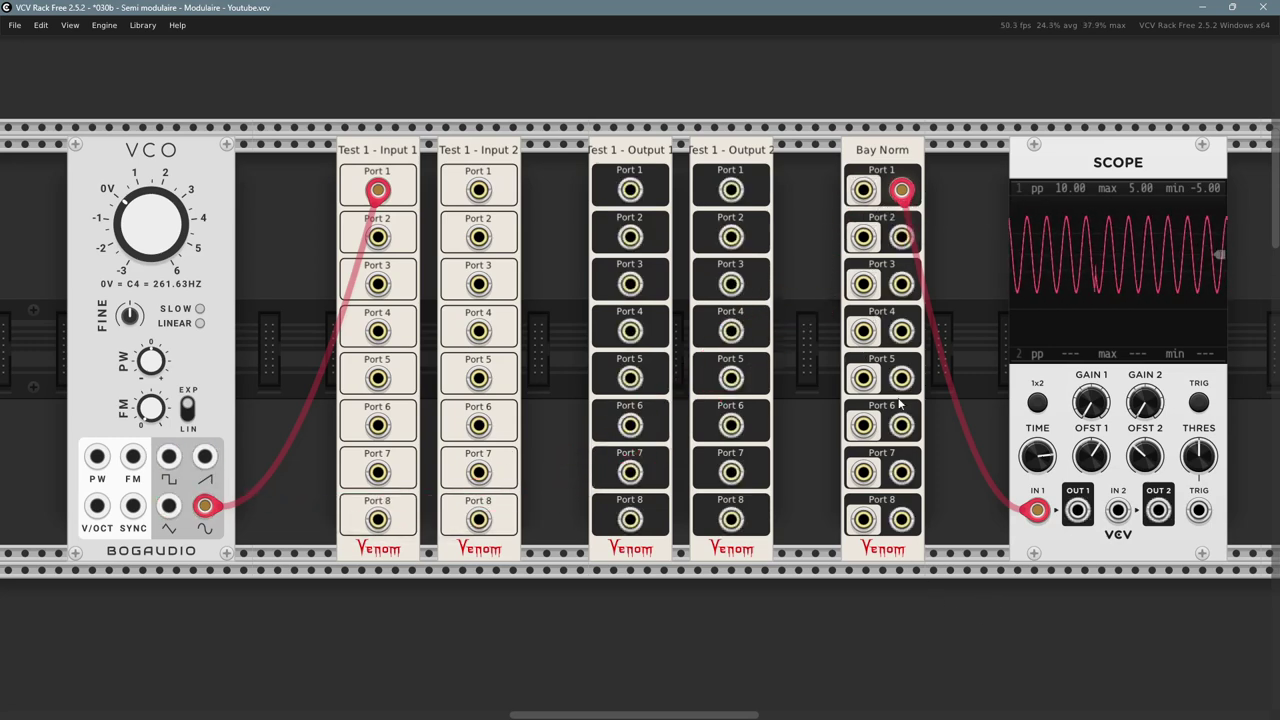
left_click_drag(377, 190, 322, 473)
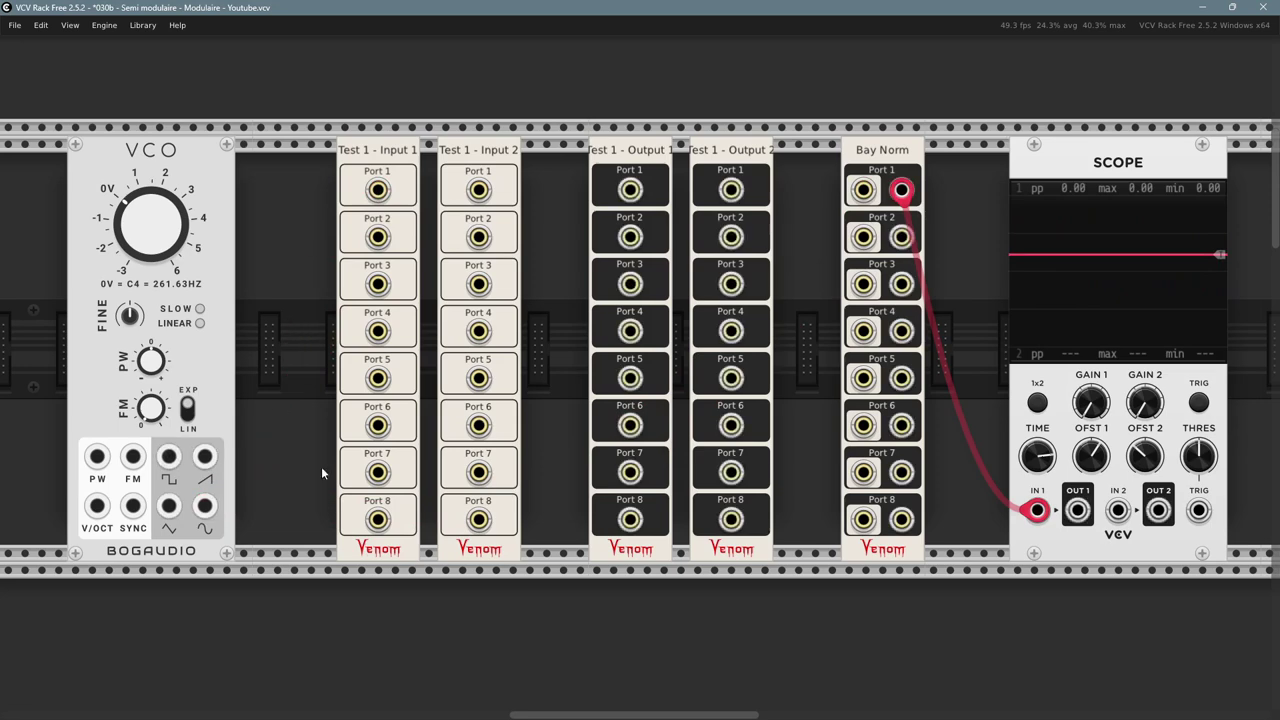
- Patch a red cable from the VCO square output to port 1 of Test 1 - Input 1
mouse_move(903, 191)
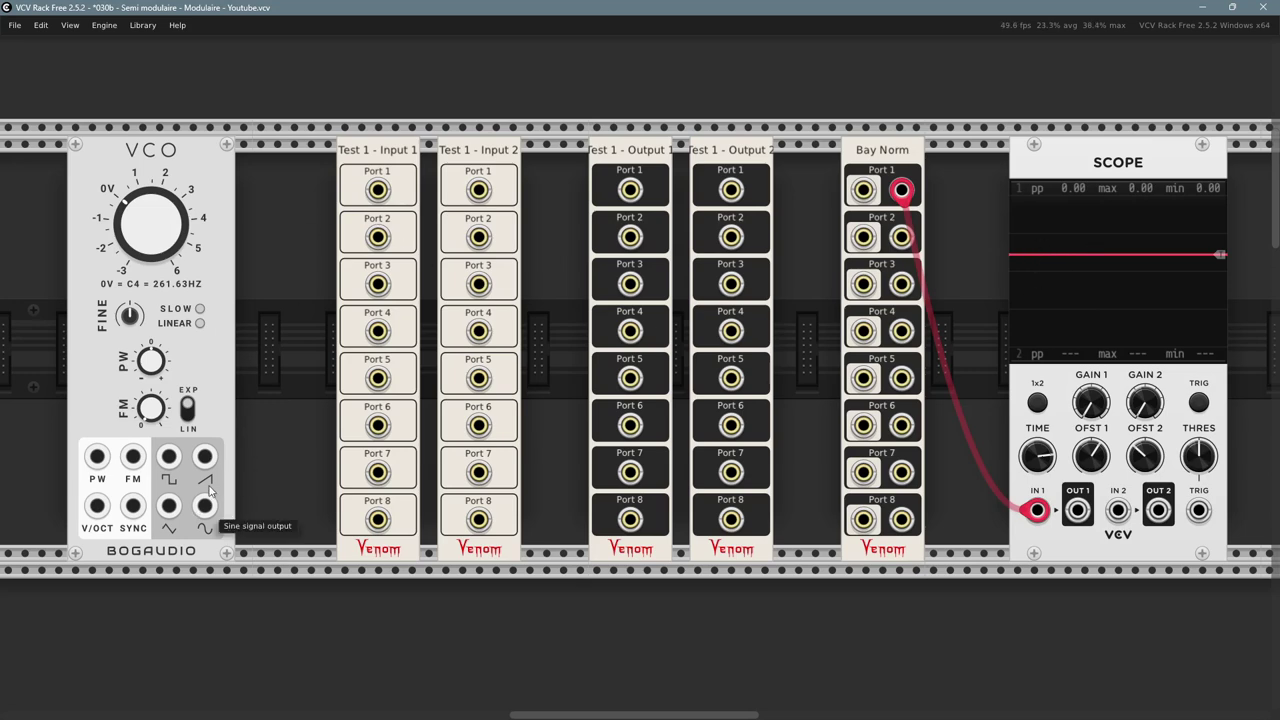
right_click(172, 457)
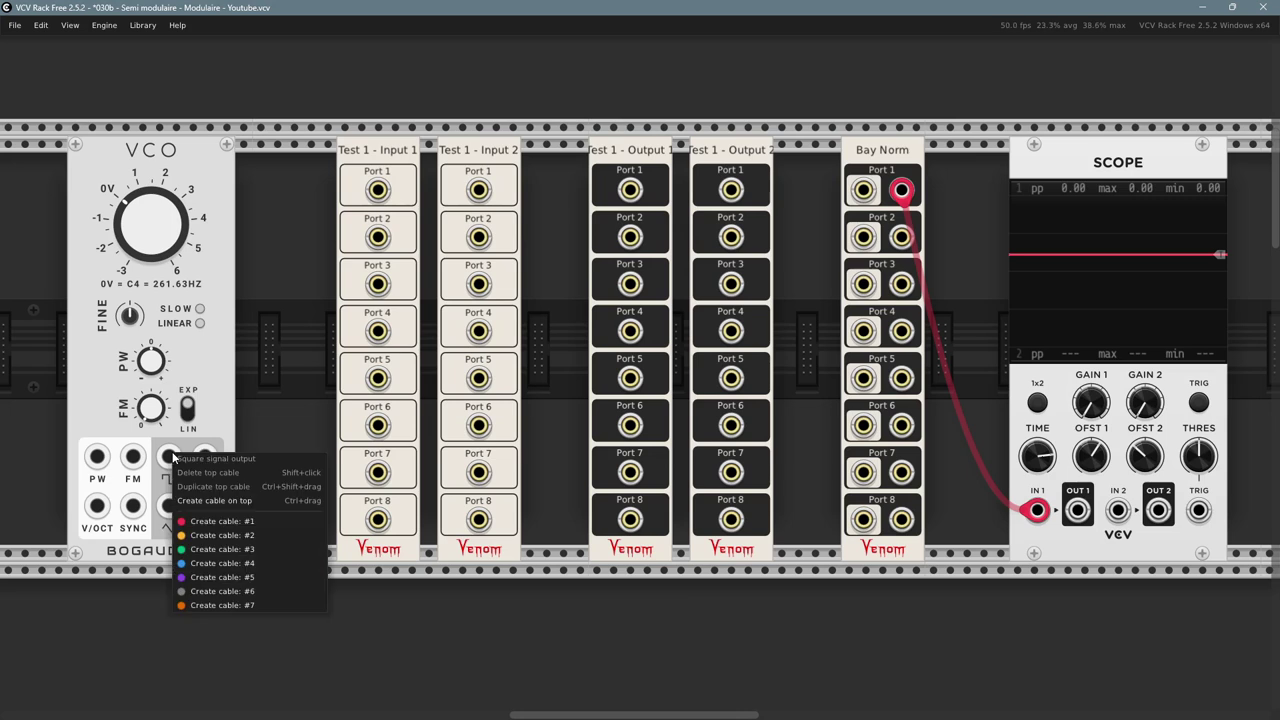
left_click(215, 521)
left_click(377, 190)
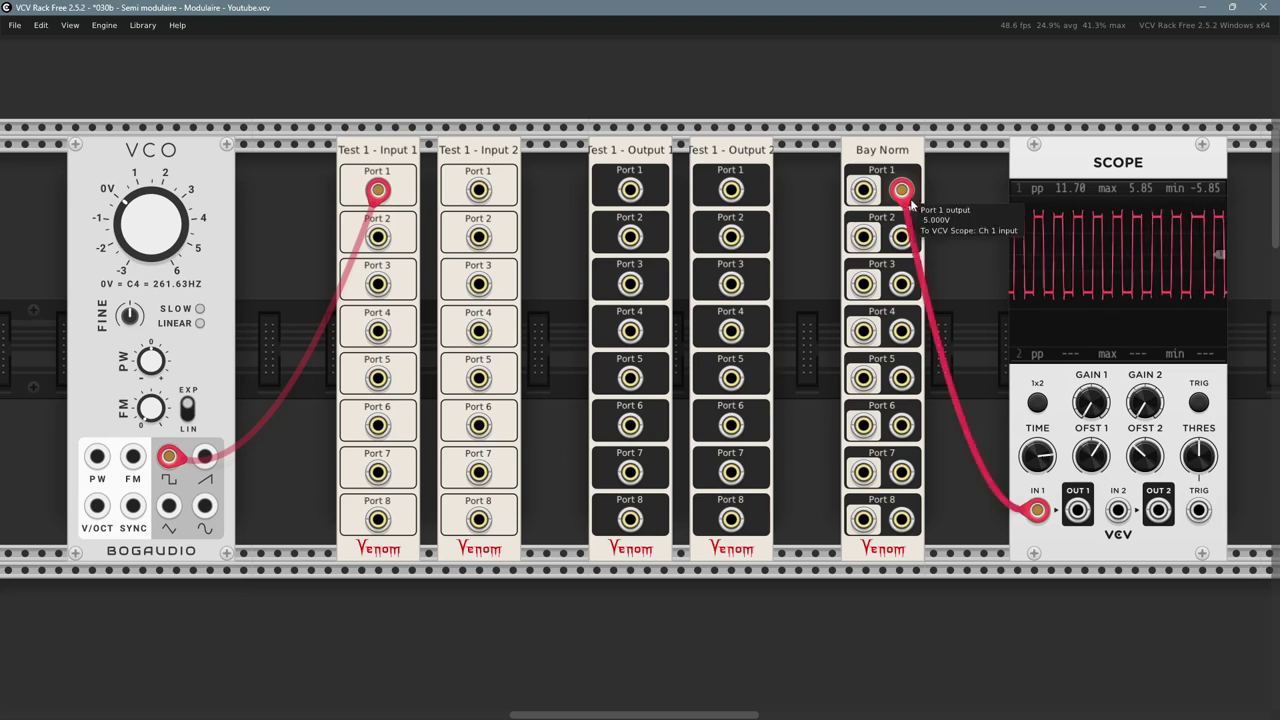
- Move the Scope cable's source from Bay Norm's port 1 output to Test 1 - Output 2's port 1, and return it to Bay Norm
mouse_move(901, 190)
left_mouse_down()
mouse_move(930, 272)
mouse_move(896, 457)
mouse_move(771, 298)
mouse_move(733, 192)
left_mouse_up()
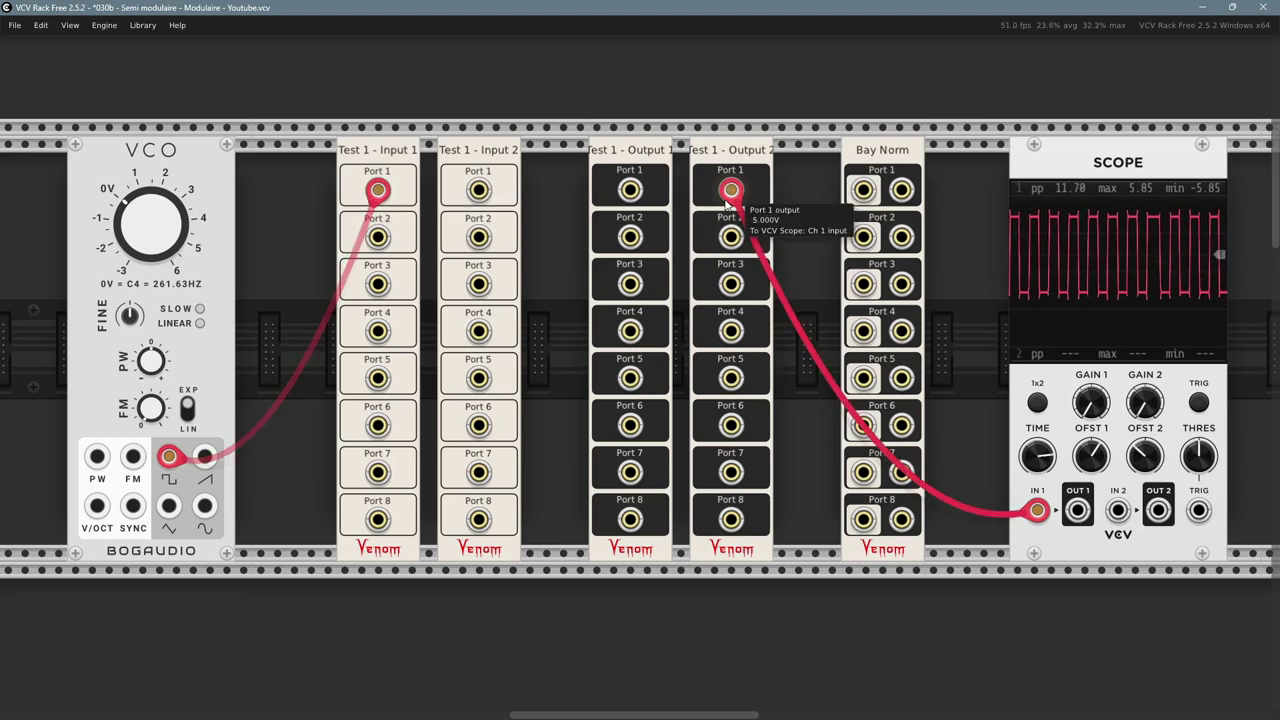
left_click(880, 157)
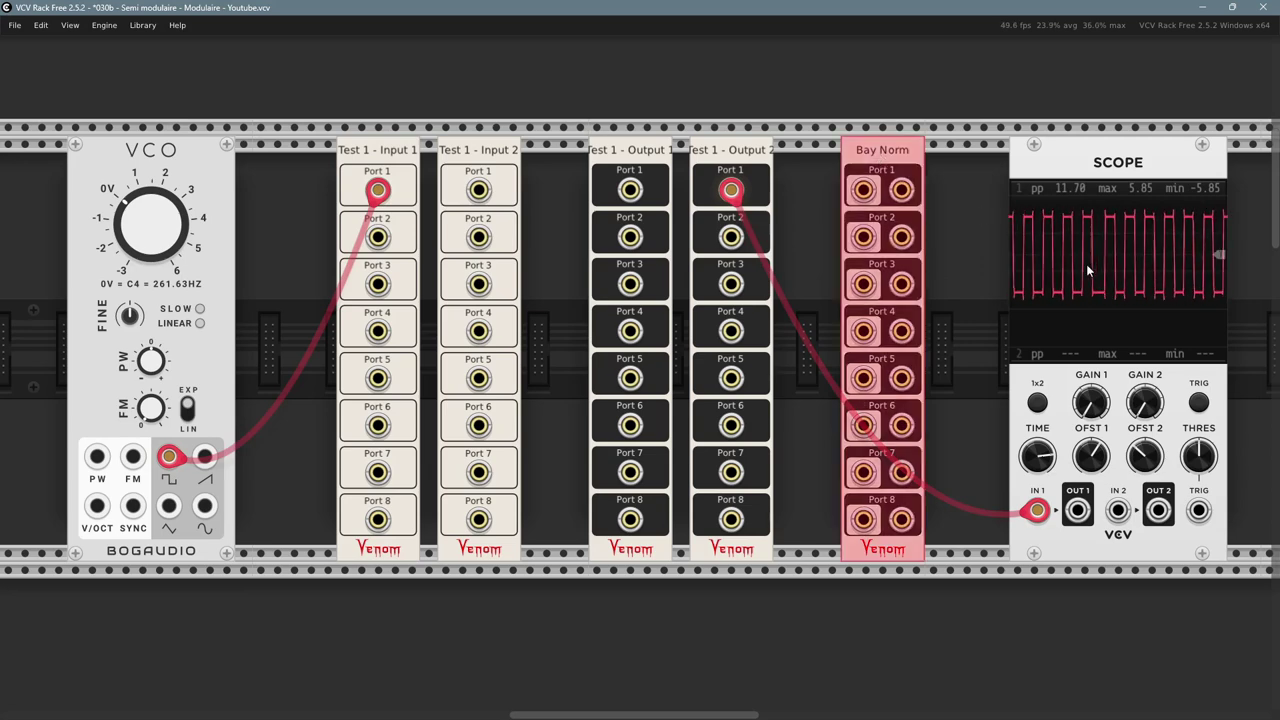
left_click(378, 148, "ctrl")
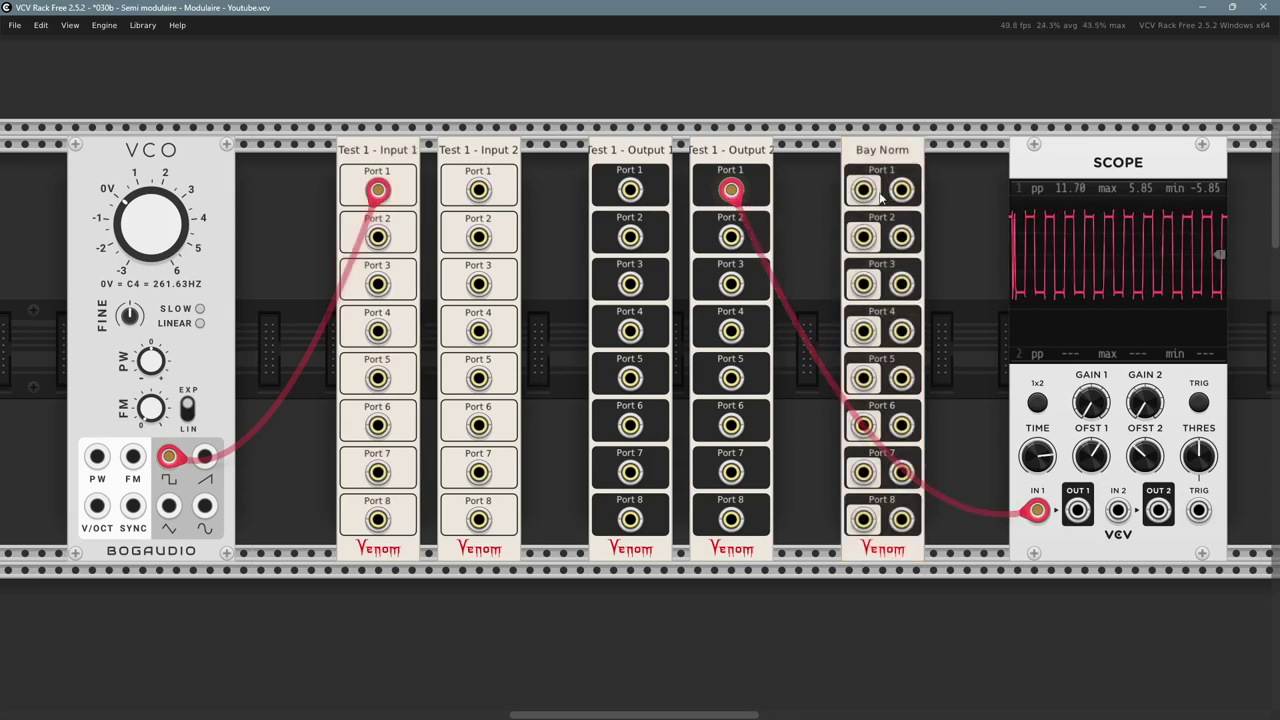
mouse_move(730, 192)
left_mouse_down()
mouse_move(875, 203)
mouse_move(901, 191)
left_mouse_up()
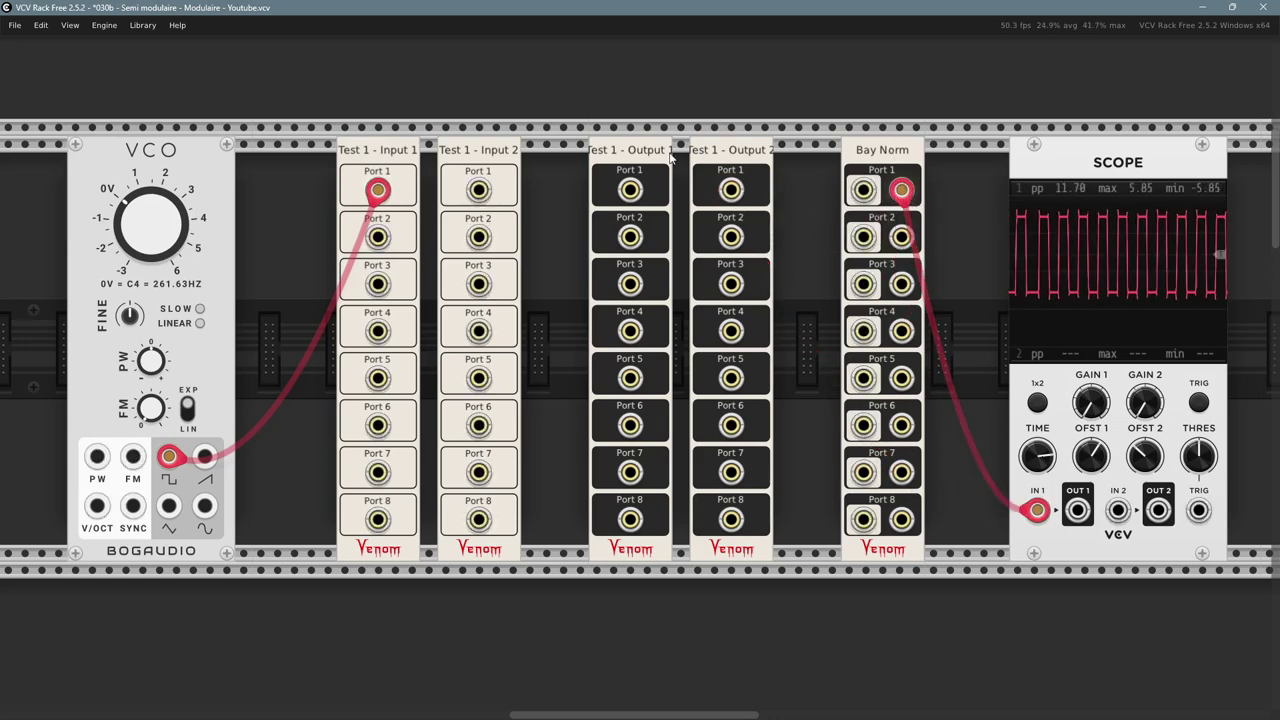
left_click(393, 156, "shift")
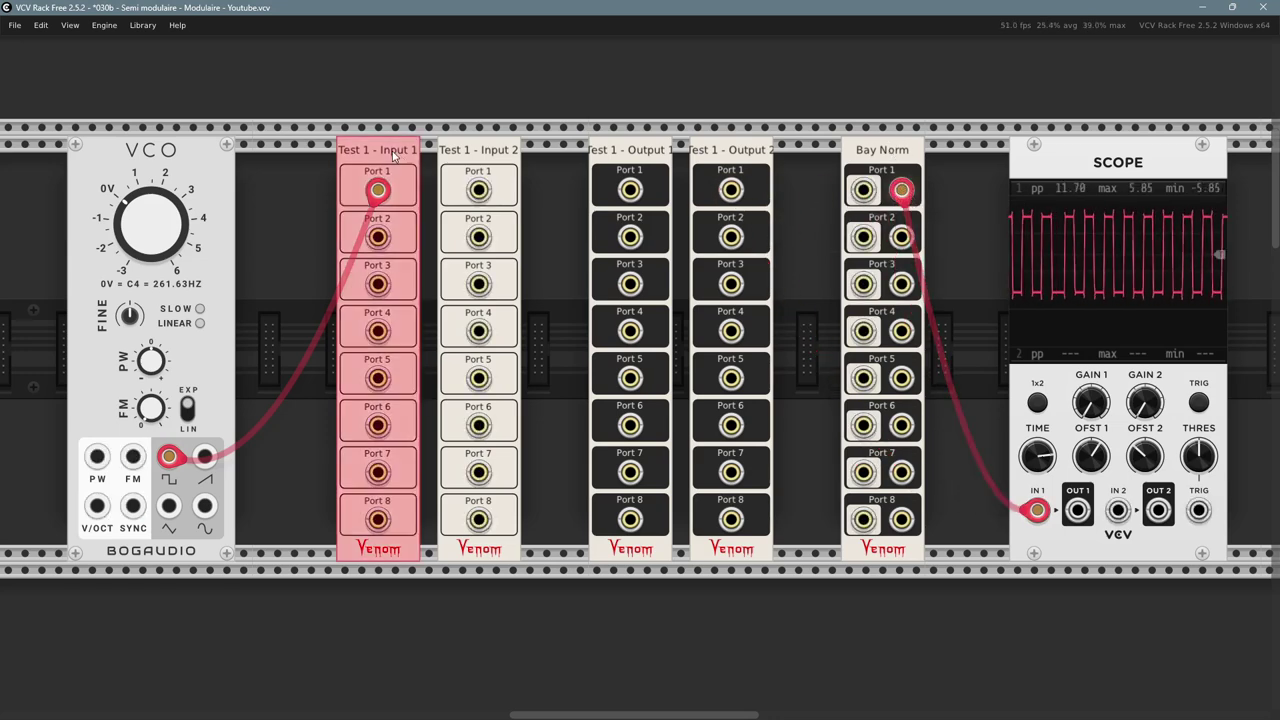
left_click(894, 150, "shift")
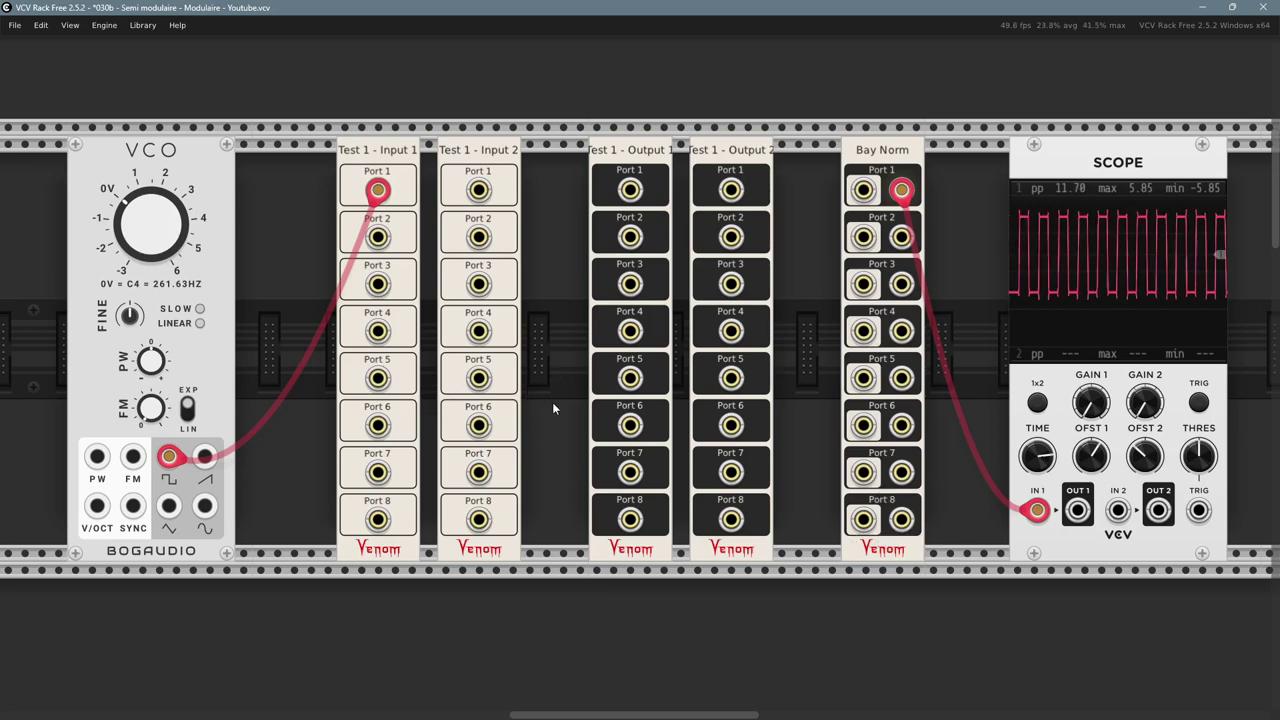
left_click_drag(940, 461, 904, 464)
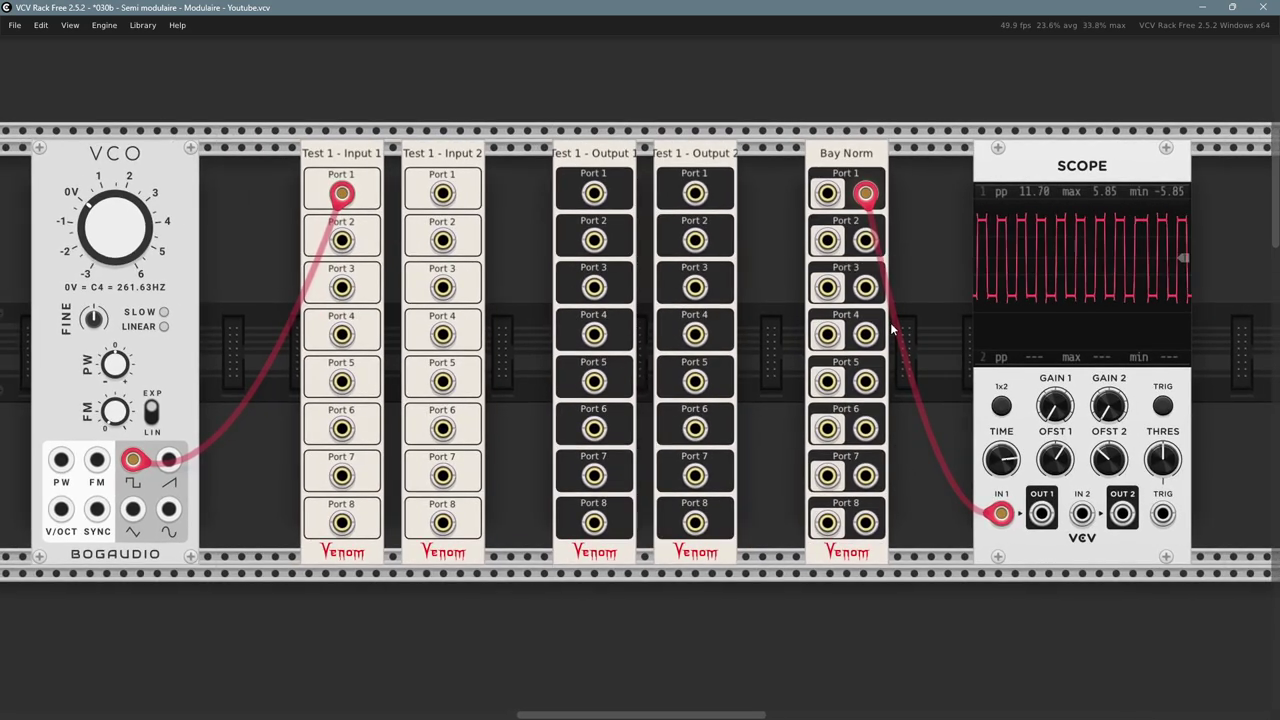
left_click_drag(920, 271, 917, 290)
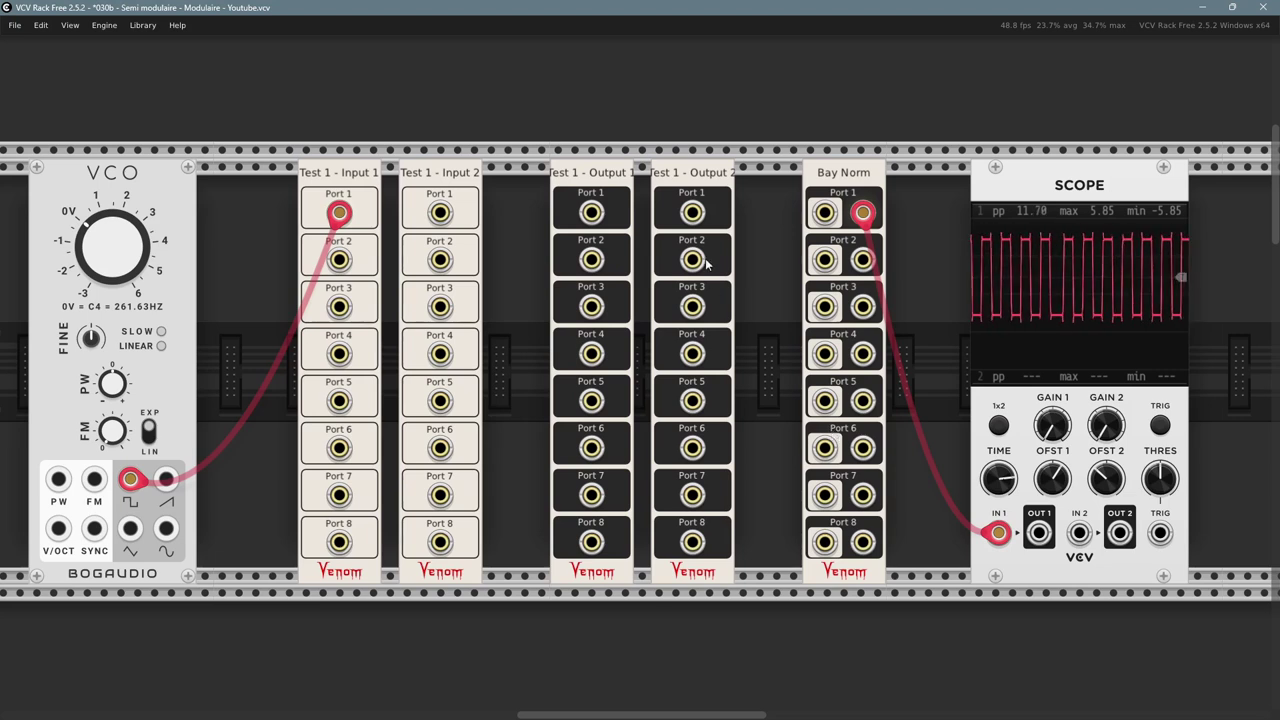
left_click(687, 175, "shift")
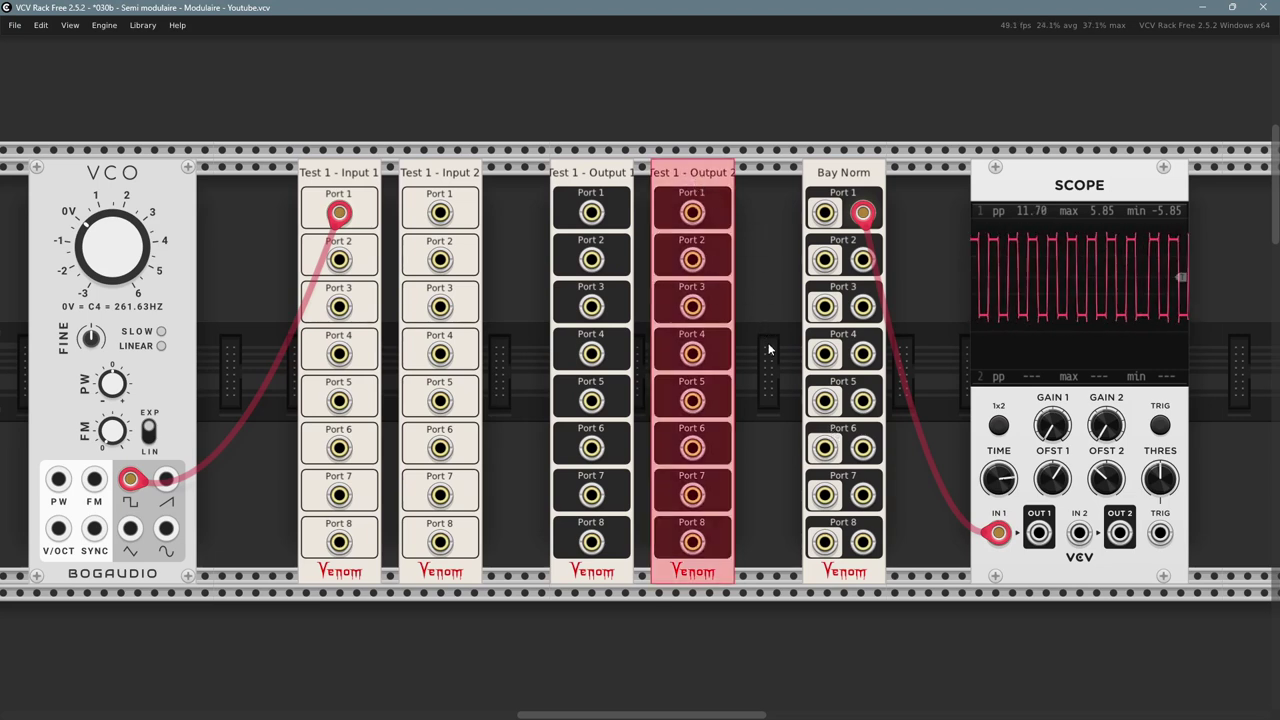
left_click(766, 344)
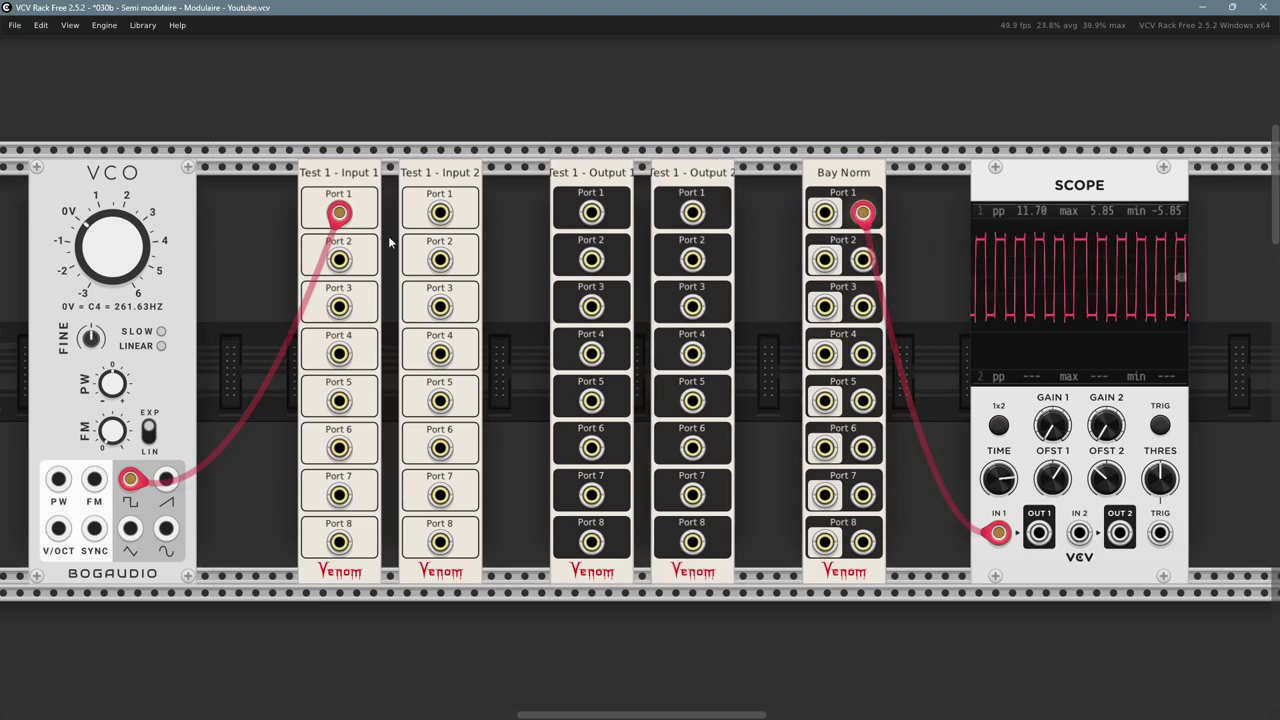
- Highlight the Bay Norm module by selecting it, and clear the selection
left_click(843, 183, "shift")
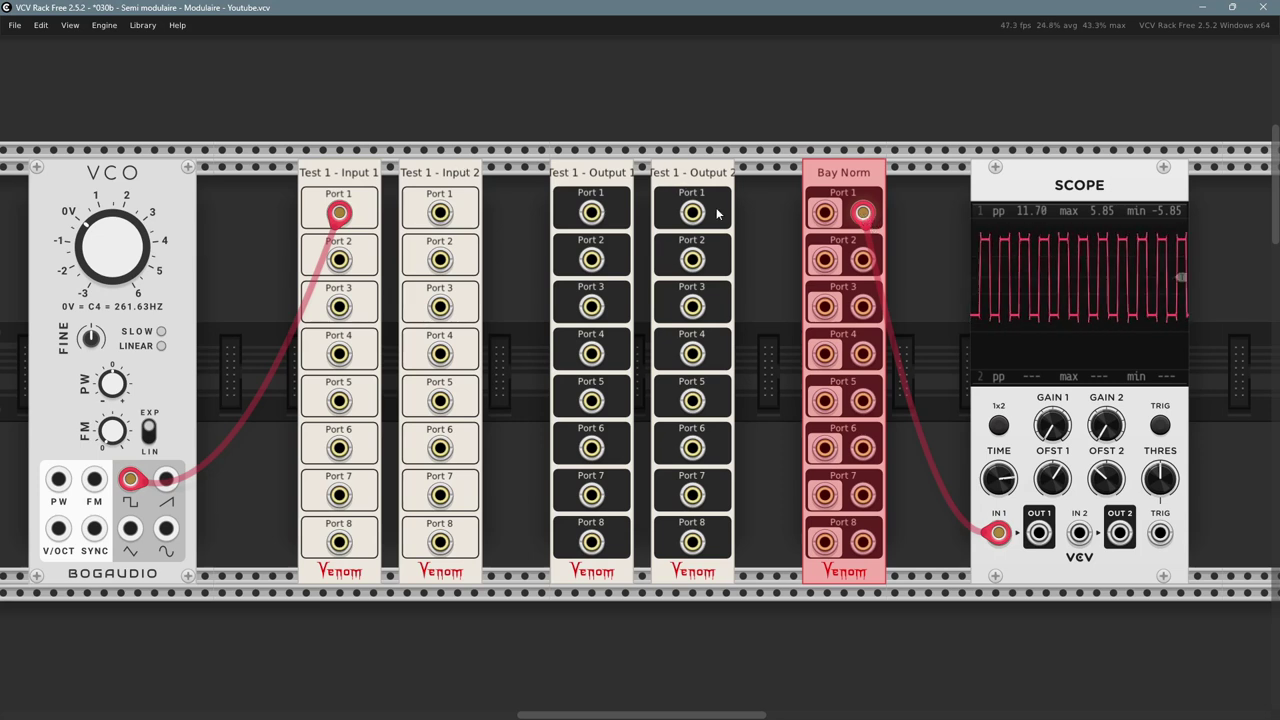
left_click(904, 237)
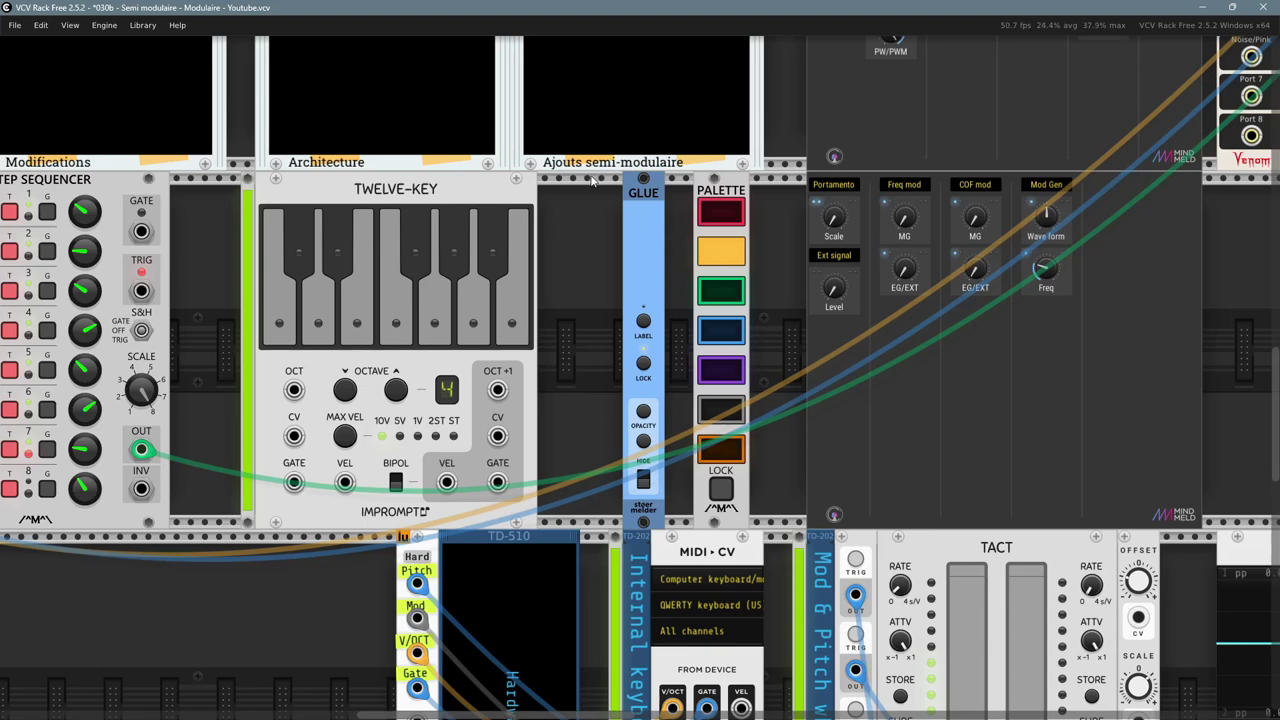
- Show the sequencer row of the semi-modular patch and highlight the NoteSeq16 module
left_click(401, 195)
left_click(575, 408)
left_click_drag(80, 604, 558, 590)
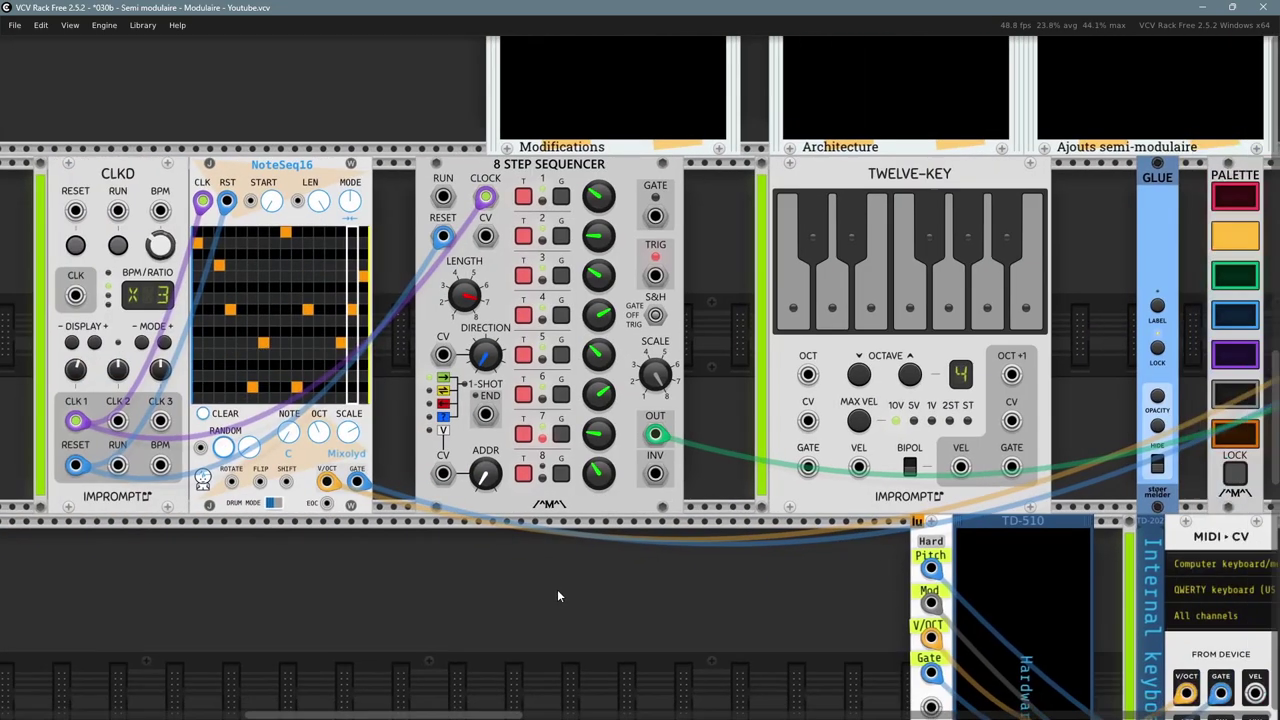
left_click(285, 170)
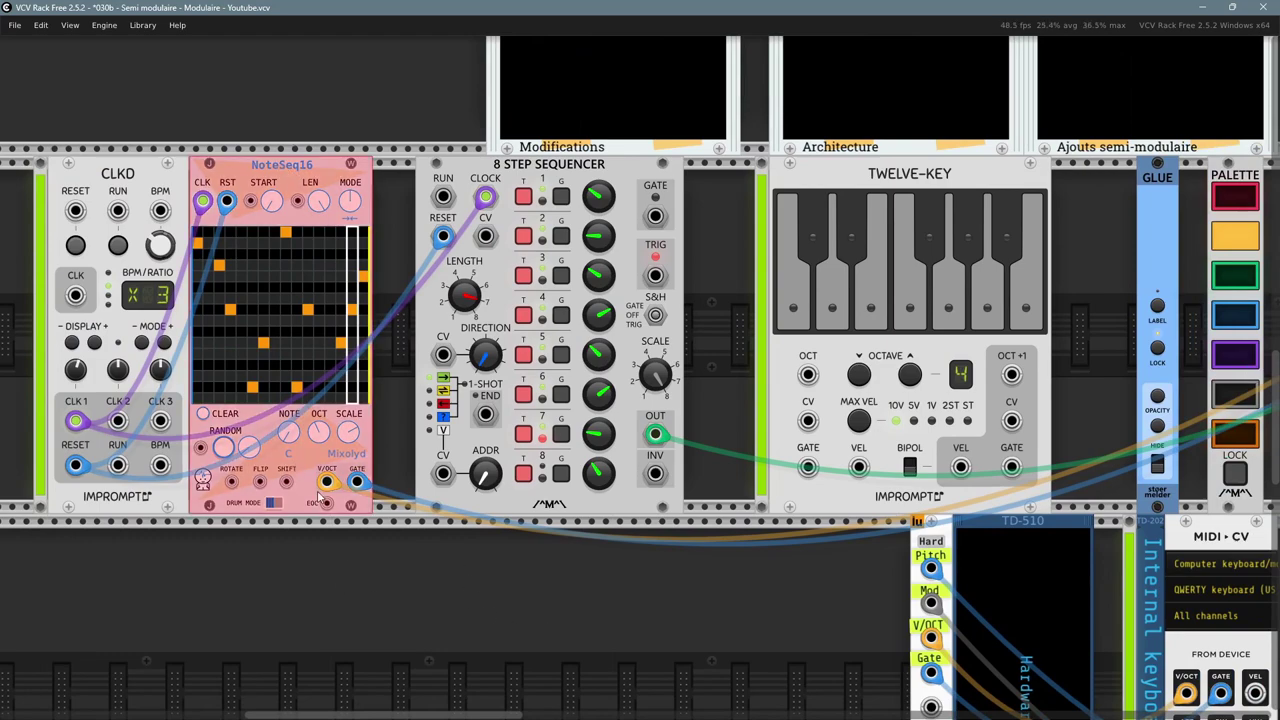
- Sweep the left and right pads of the TACT module to test the pitch and mod wheel signals on the Scope
left_click_drag(803, 638, 251, 668)
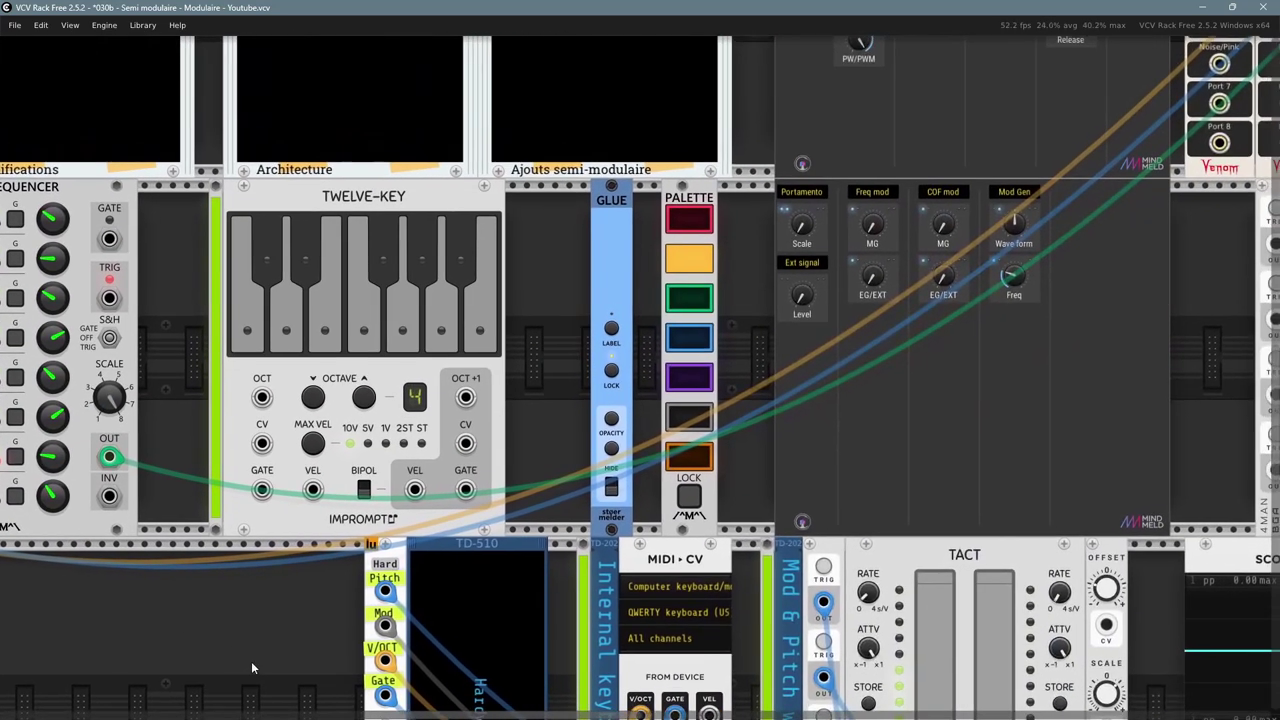
left_click_drag(838, 648, 538, 370)
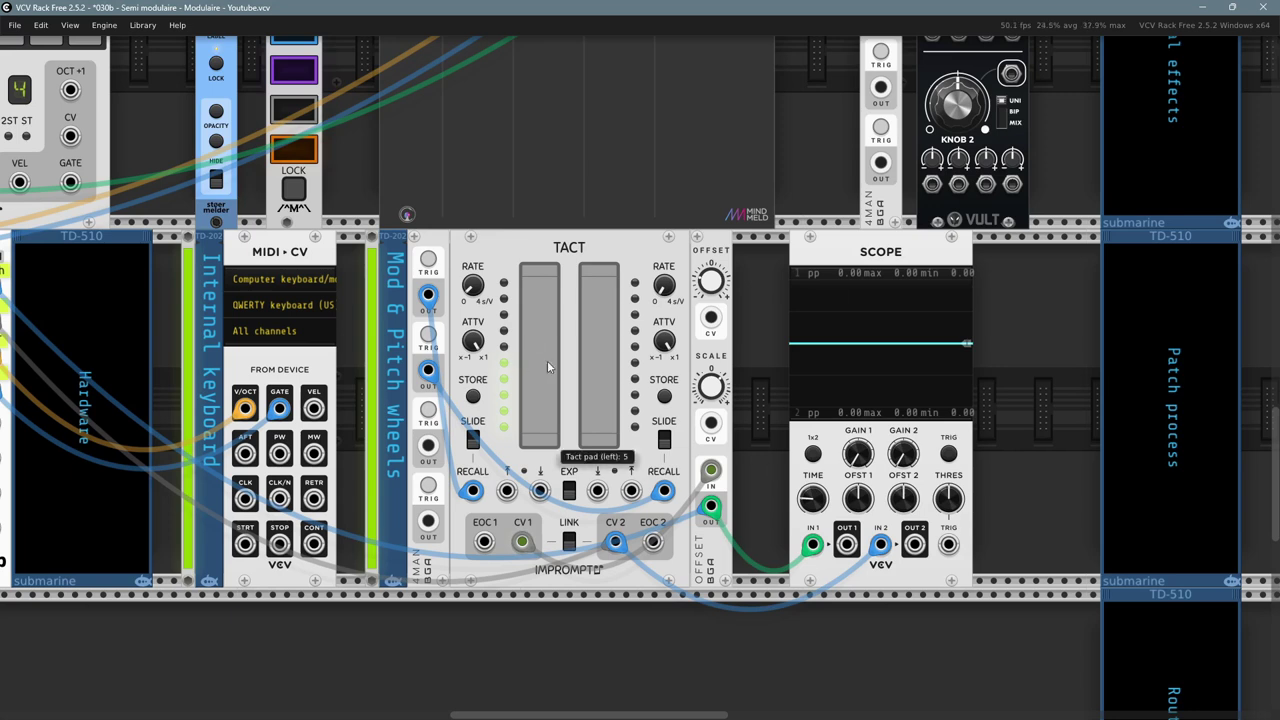
mouse_move(605, 406)
left_mouse_down()
mouse_move(626, 258)
mouse_move(588, 435)
mouse_move(580, 270)
mouse_move(582, 553)
left_mouse_up()
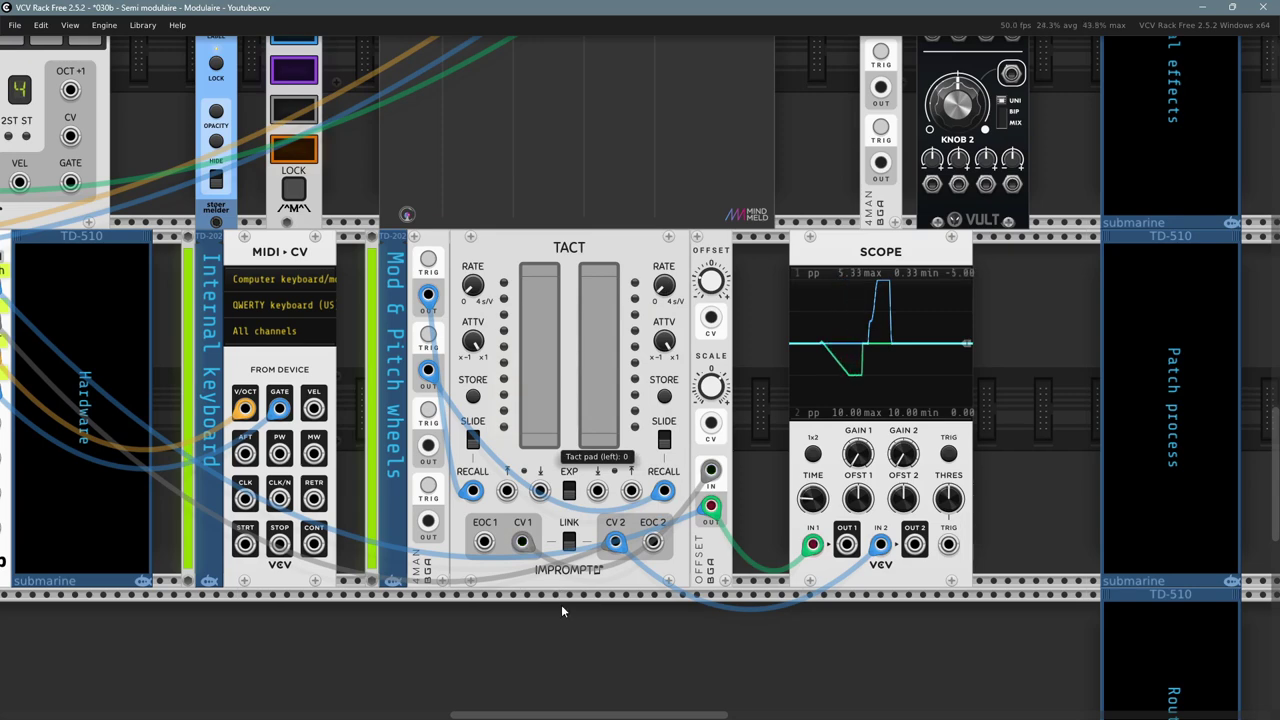
left_click(603, 358)
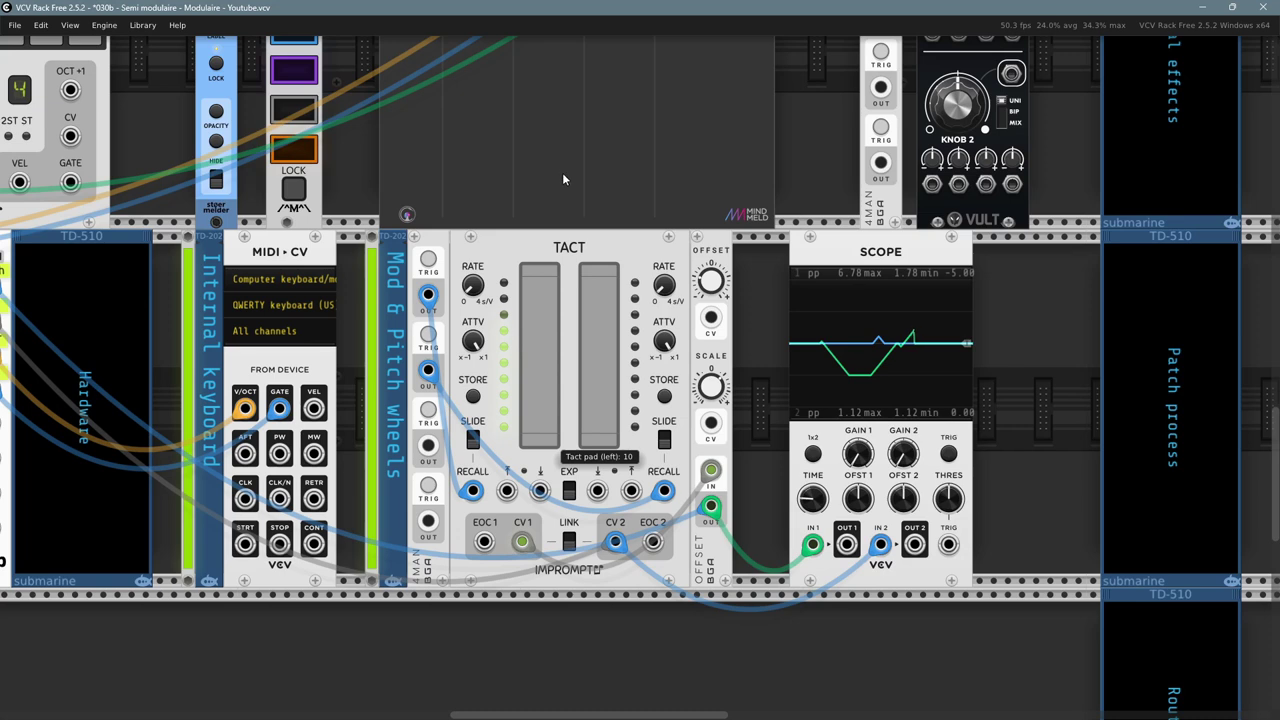
left_click_drag(535, 331, 550, 604)
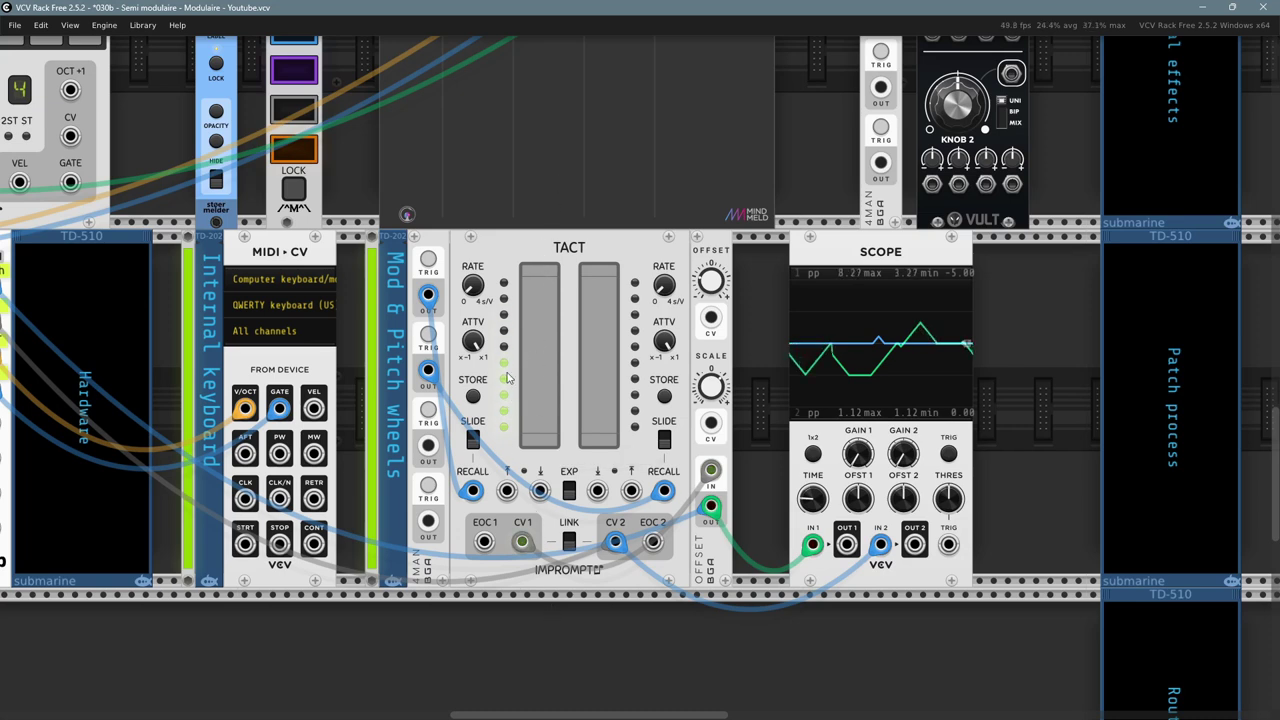
left_click(527, 416)
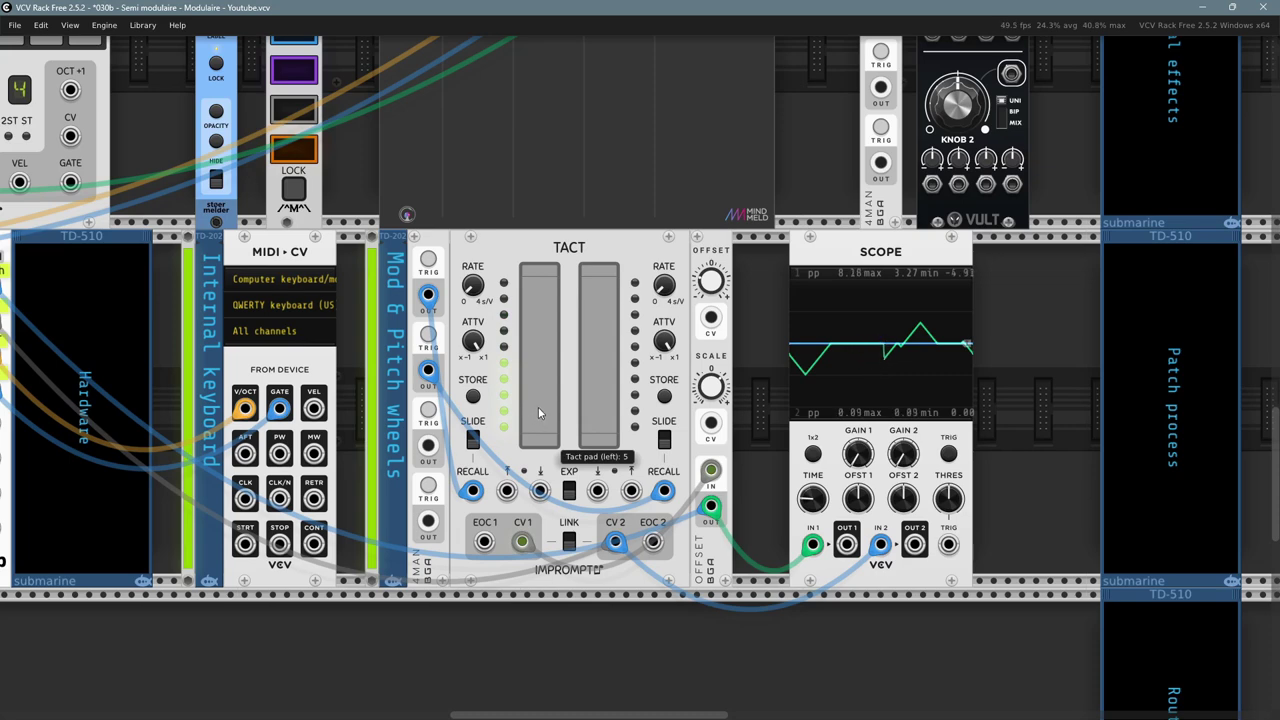
left_click_drag(538, 407, 546, 206)
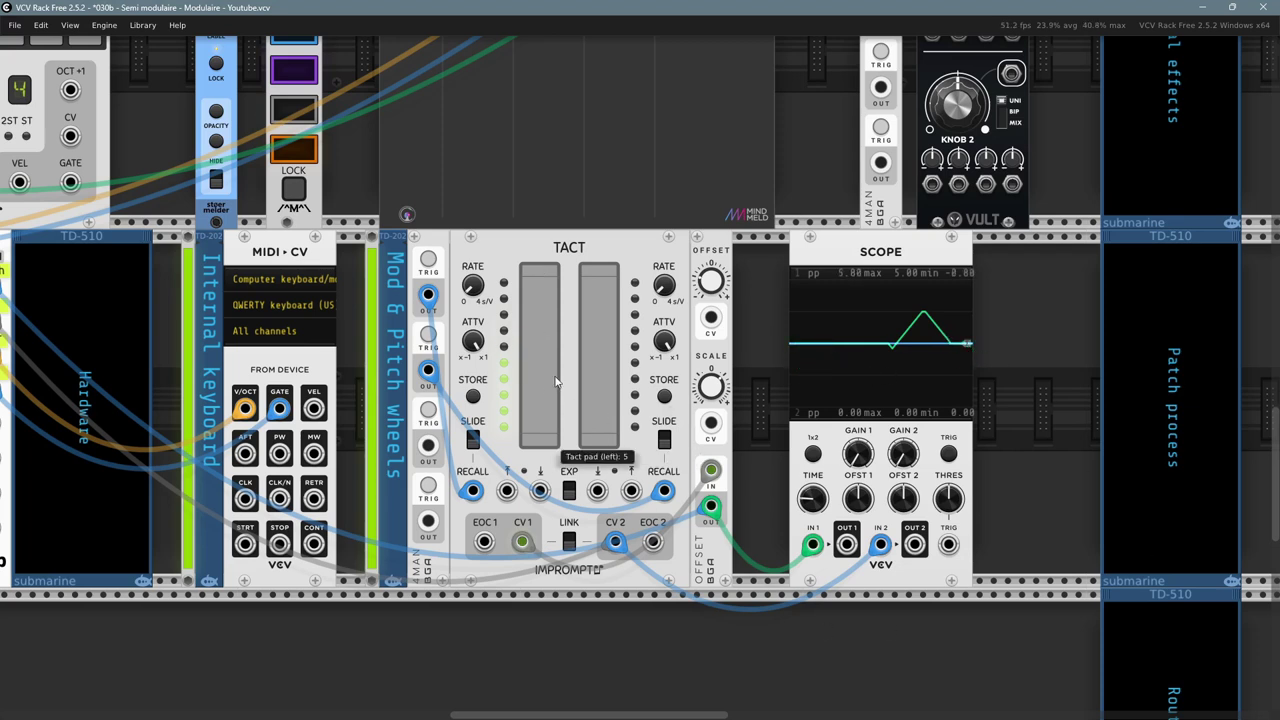
left_click_drag(551, 612, 551, 611)
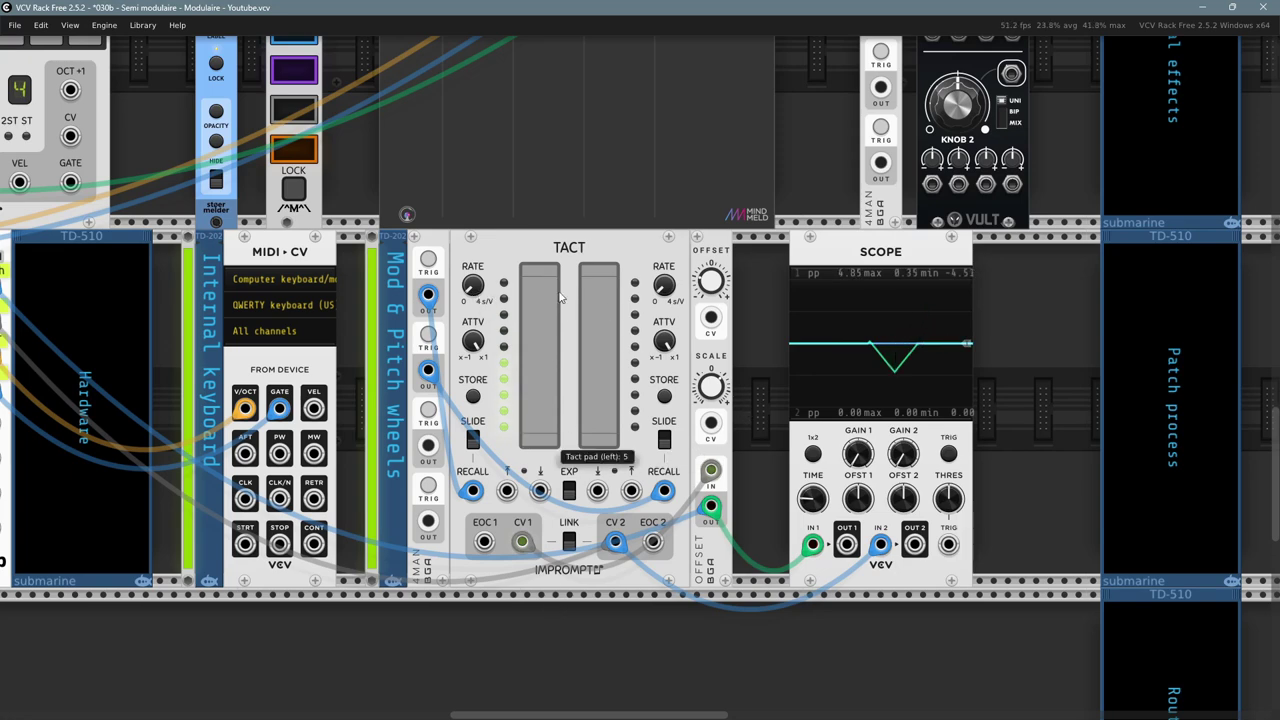
- Highlight the two MindMeld control panels beside the Bay Output modules, and clear the selection
left_click_drag(1030, 378, 707, 614)
left_click_drag(836, 138, 585, 575)
left_click_drag(674, 108, 684, 570)
left_click_drag(489, 316, 687, 567)
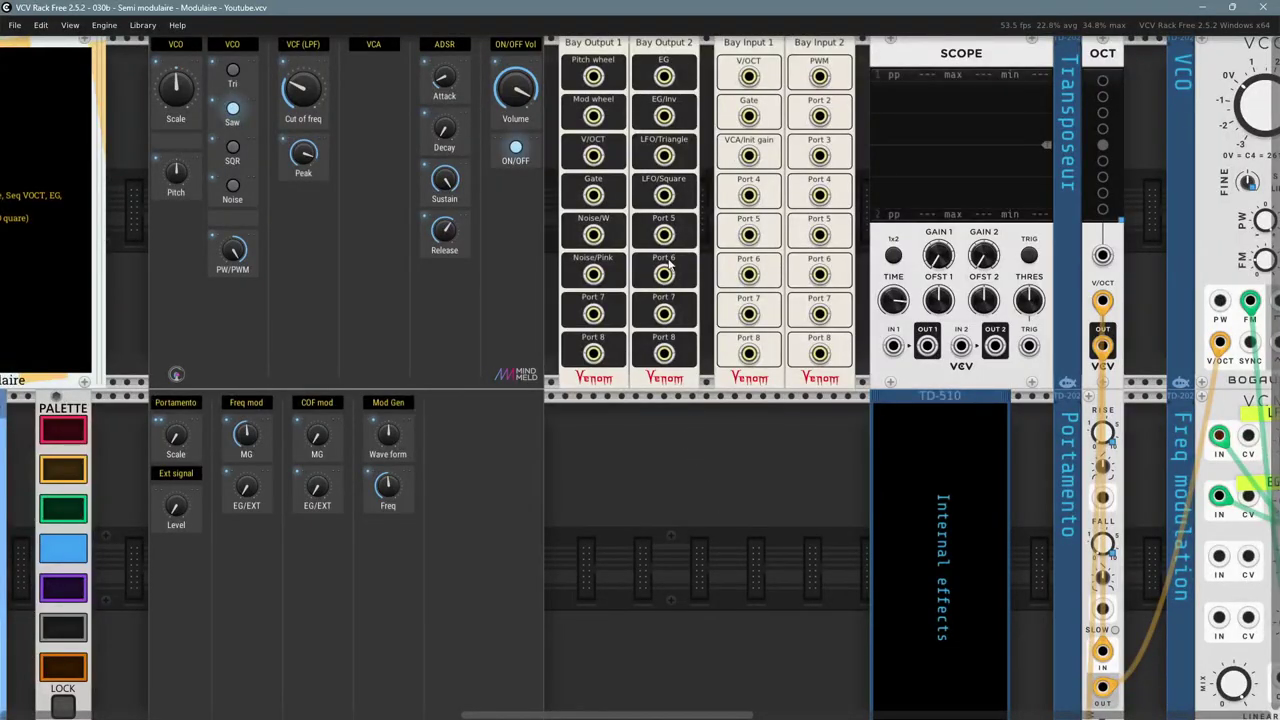
left_click_drag(605, 497, 625, 518)
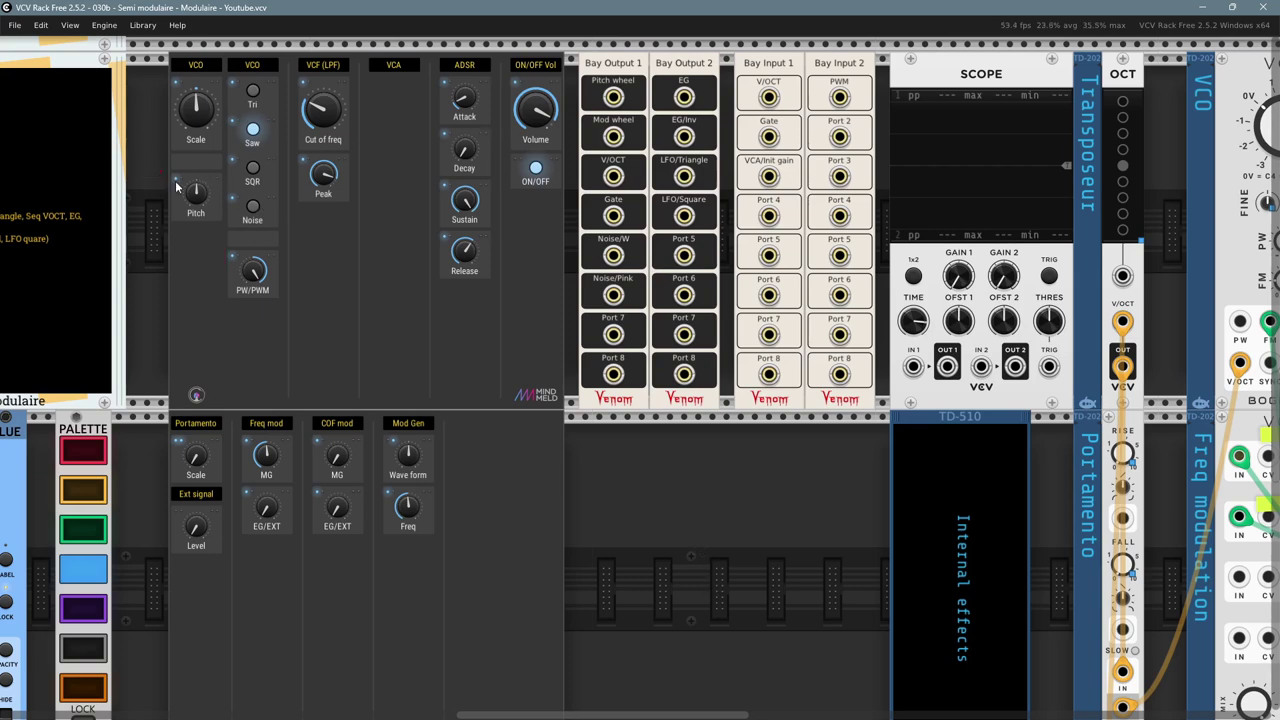
left_click_drag(176, 187, 531, 619)
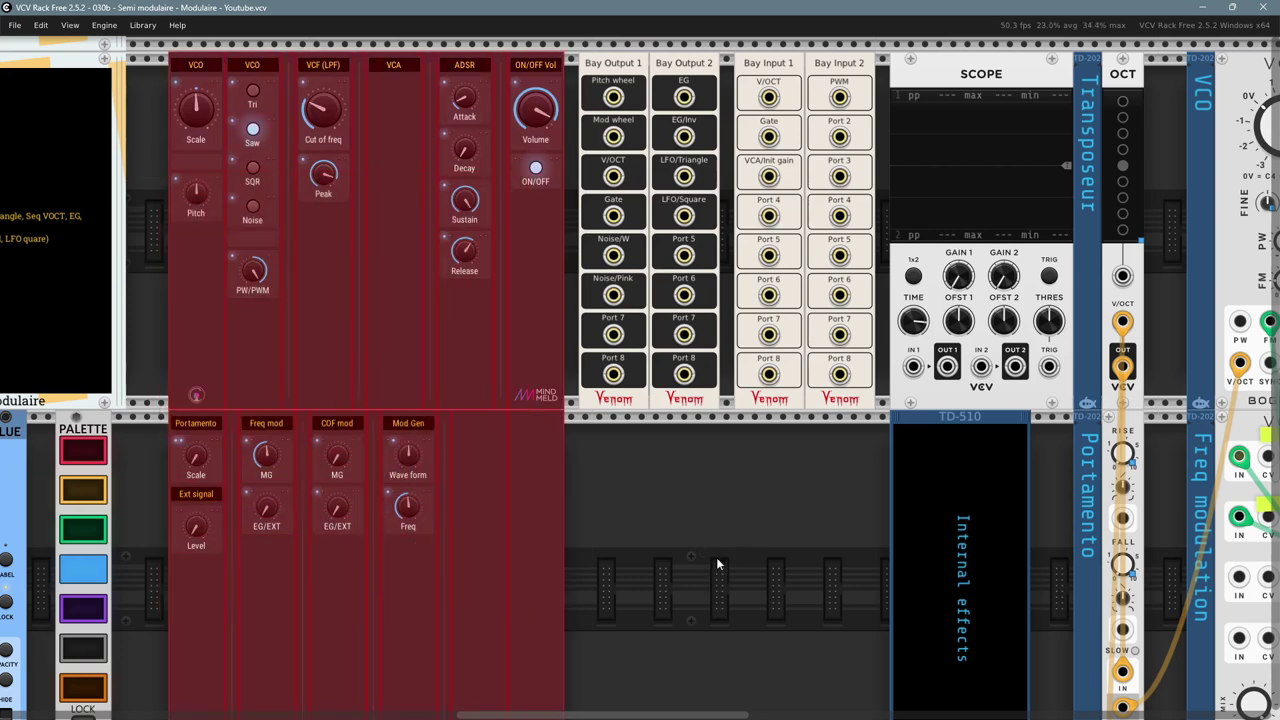
left_click(654, 488)
- Highlight Bay Output 1, Bay Output 2, Bay Input 1 and Bay Input 2, first together and again one by one, and clear the selection
left_click_drag(645, 473, 846, 525)
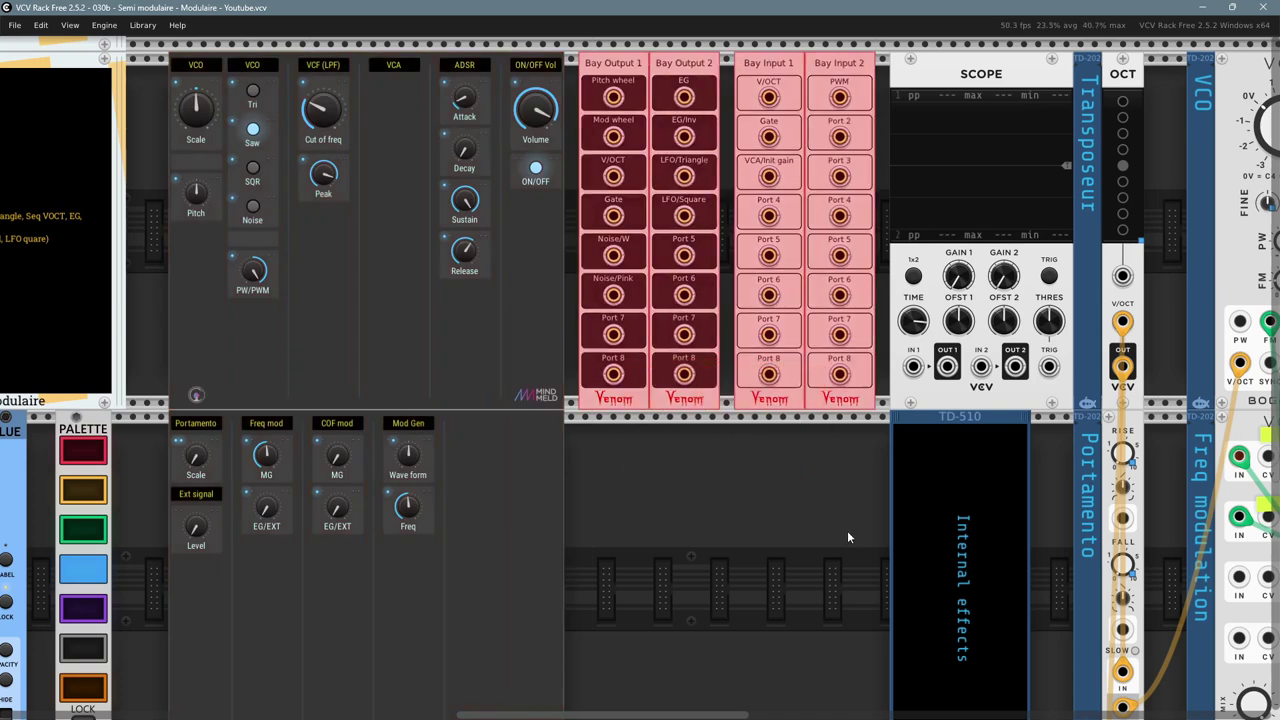
left_click(646, 473)
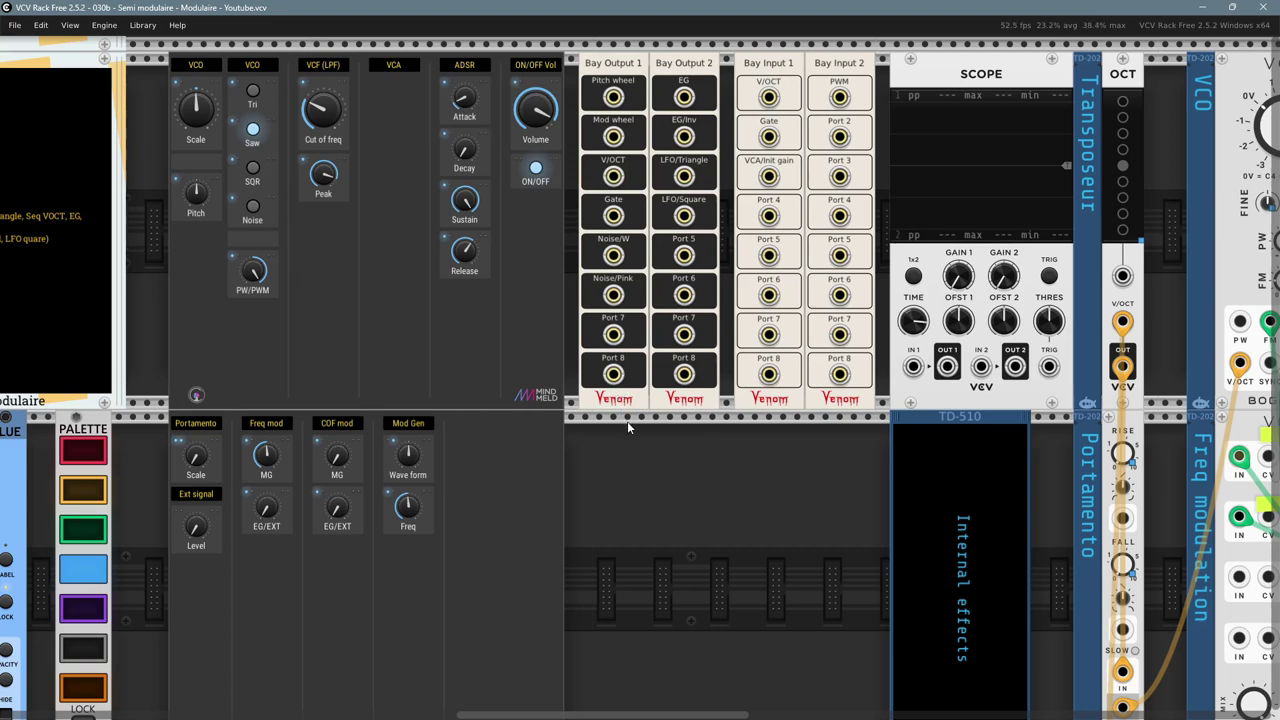
left_click(607, 66, "ctrl")
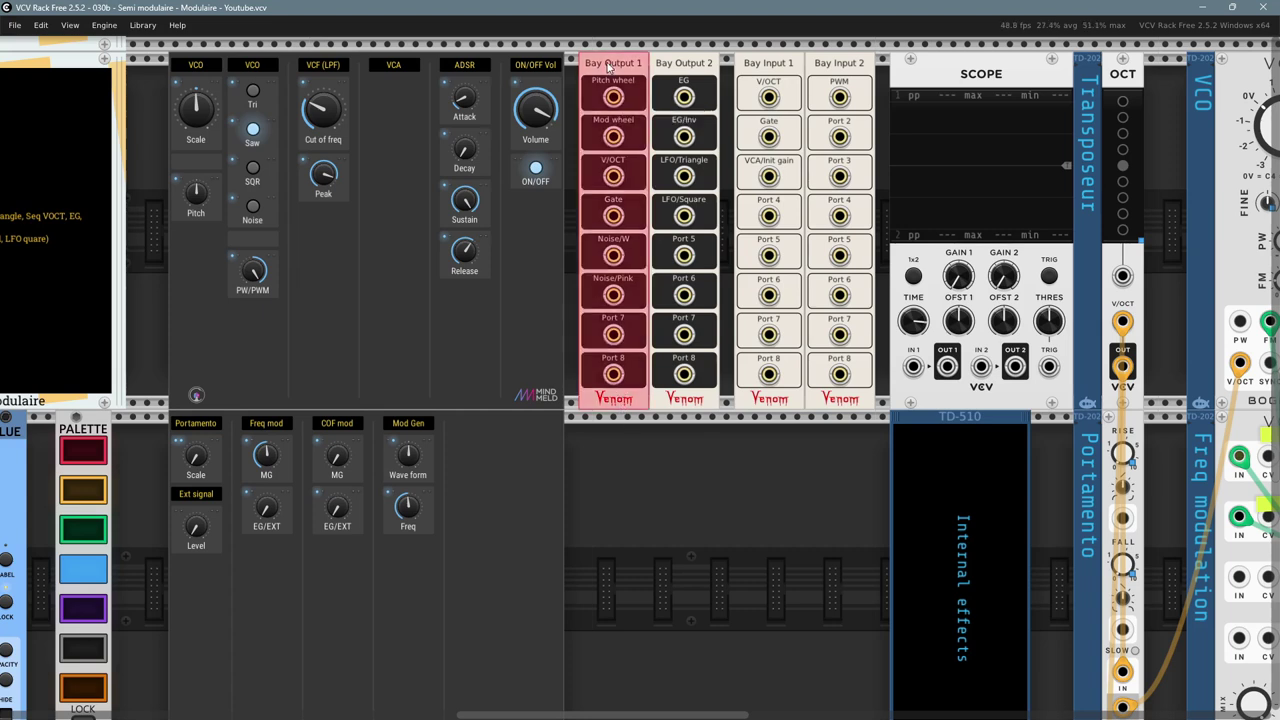
left_click(681, 67, "ctrl")
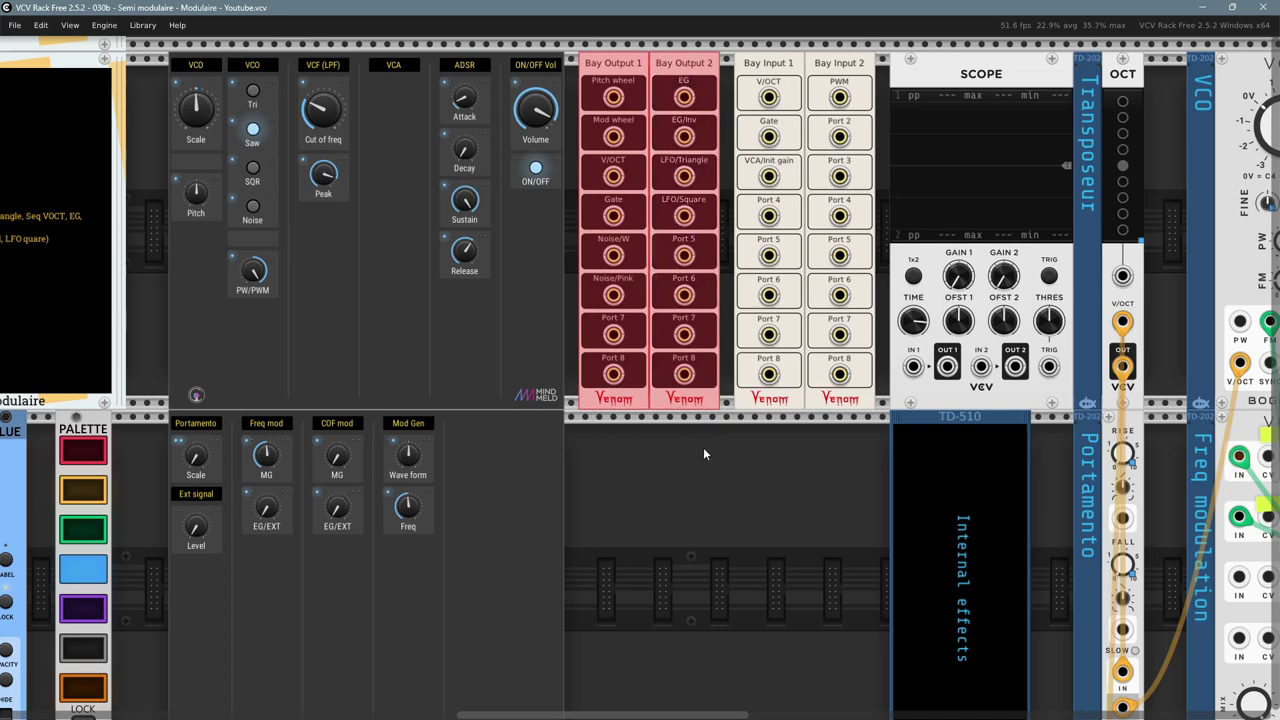
left_click(759, 67, "ctrl")
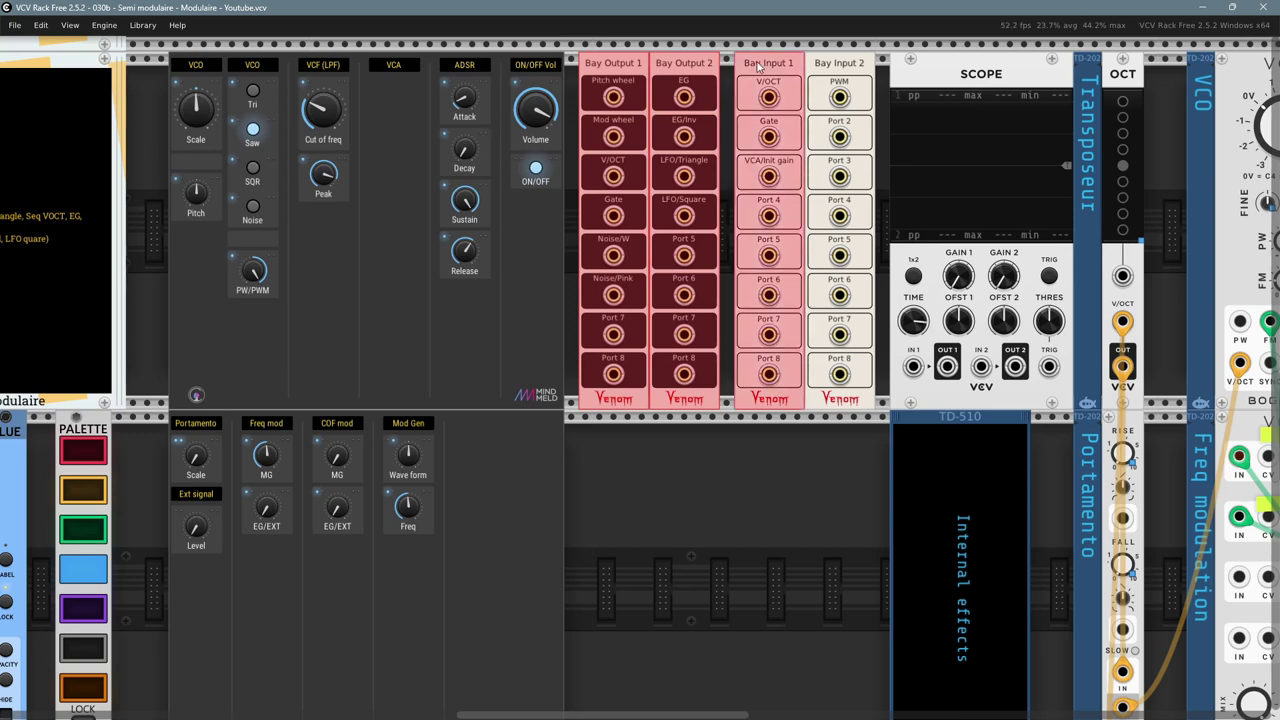
left_click(823, 70, "ctrl")
left_click(761, 480)
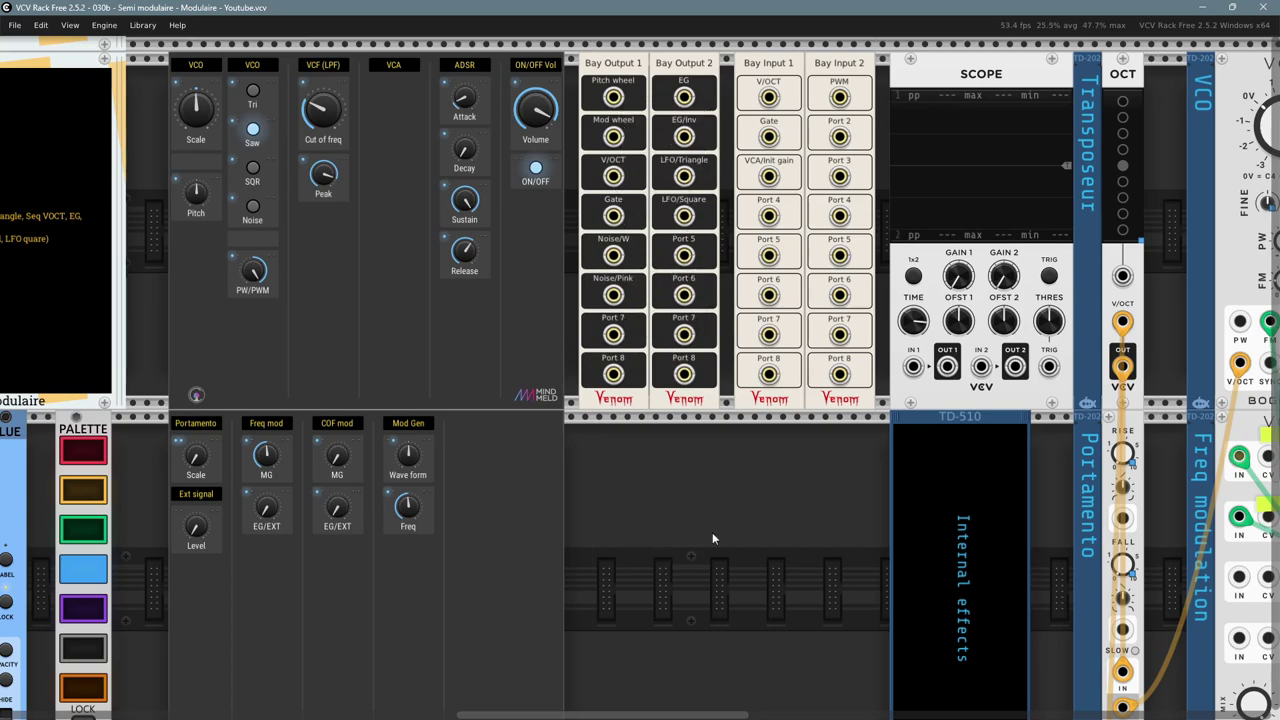
- Examine the Int. Input 1 and 2 and Router 1 and 2 modules in the "Routeurs & In Out" row
left_click_drag(740, 586, 643, 200)
scroll(634, 236, "down", 3)
left_click_drag(683, 594, 508, 394)
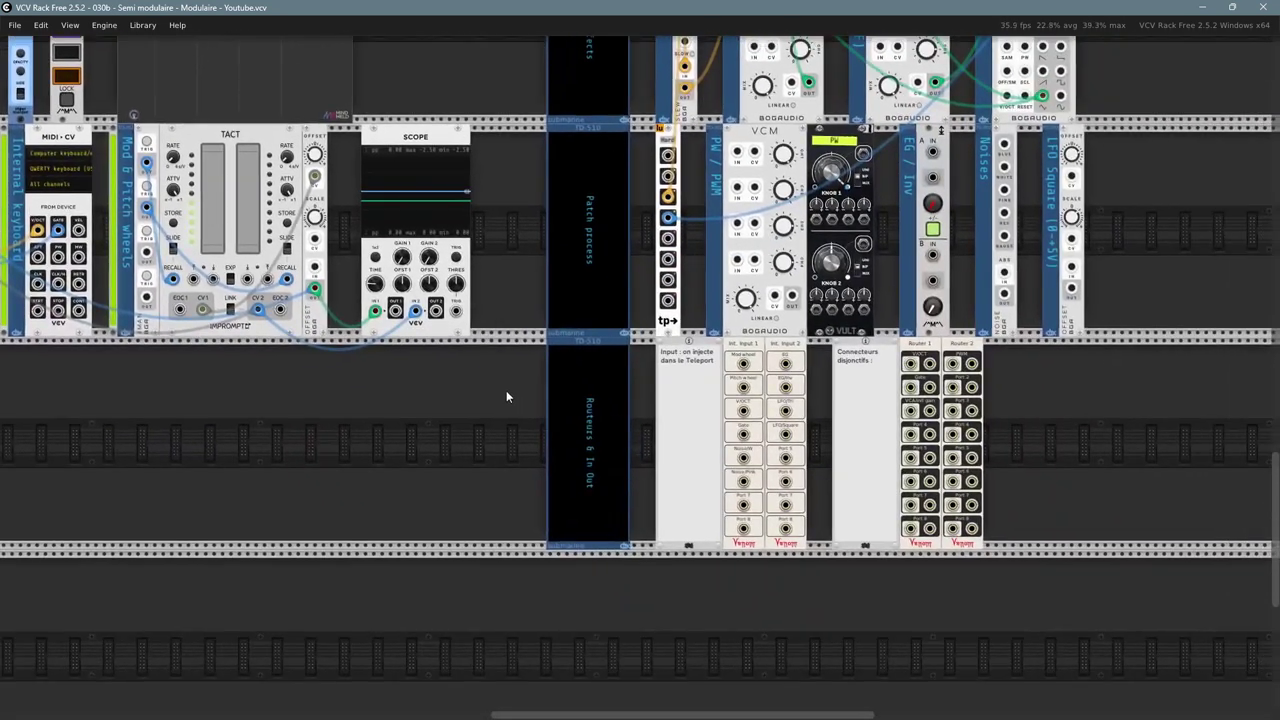
scroll(708, 446, "up", 3, "ctrl")
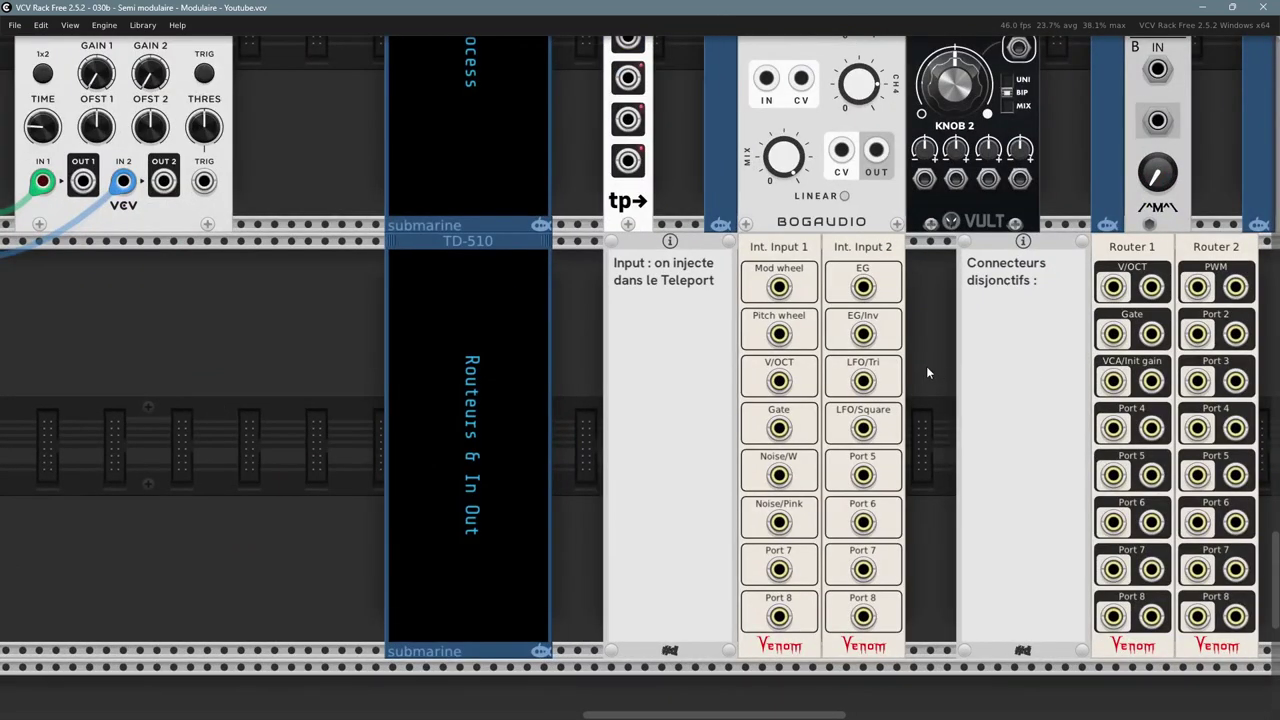
left_click_drag(926, 366, 756, 356)
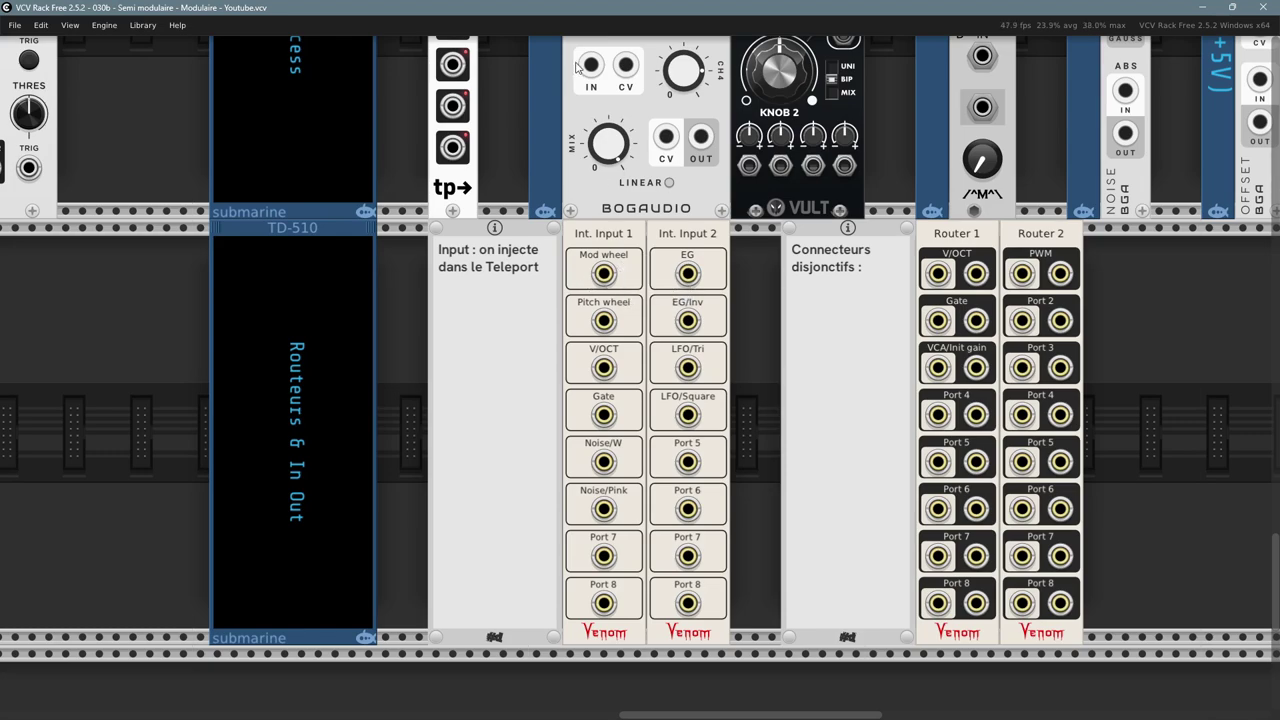
scroll(688, 320, "down", 3)
scroll(325, 364, "down", 5)
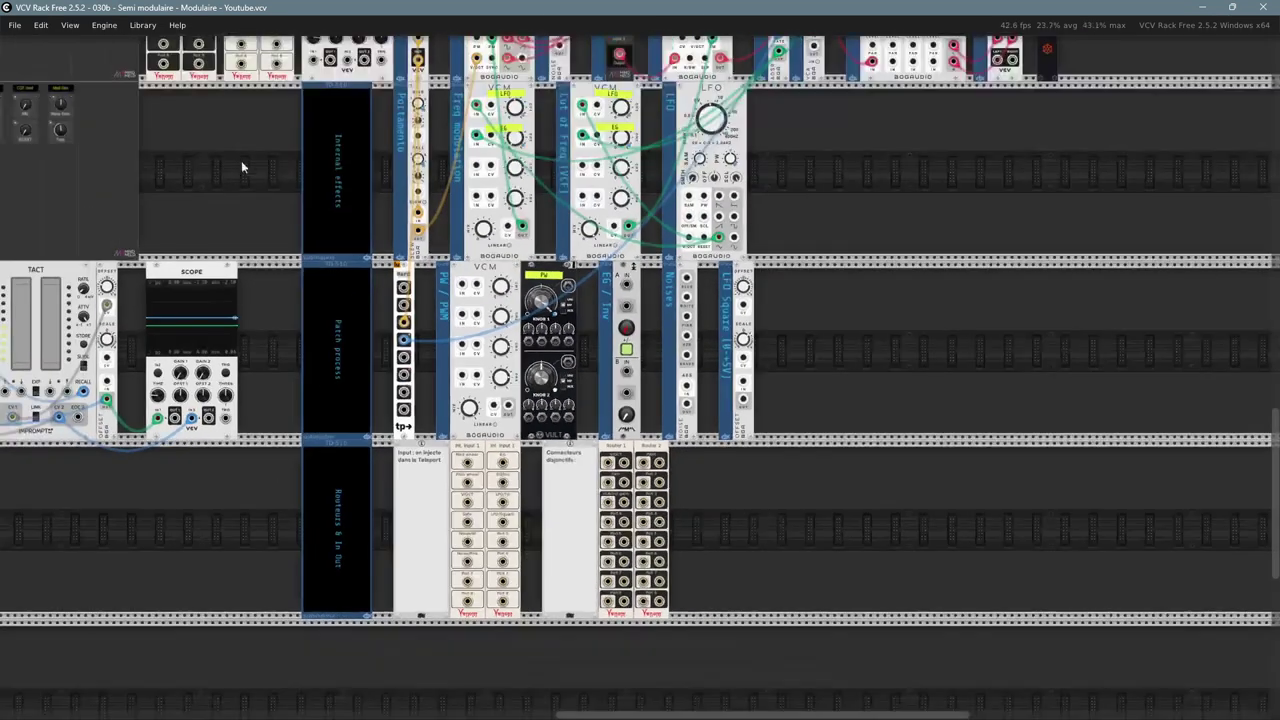
left_click_drag(241, 167, 408, 270)
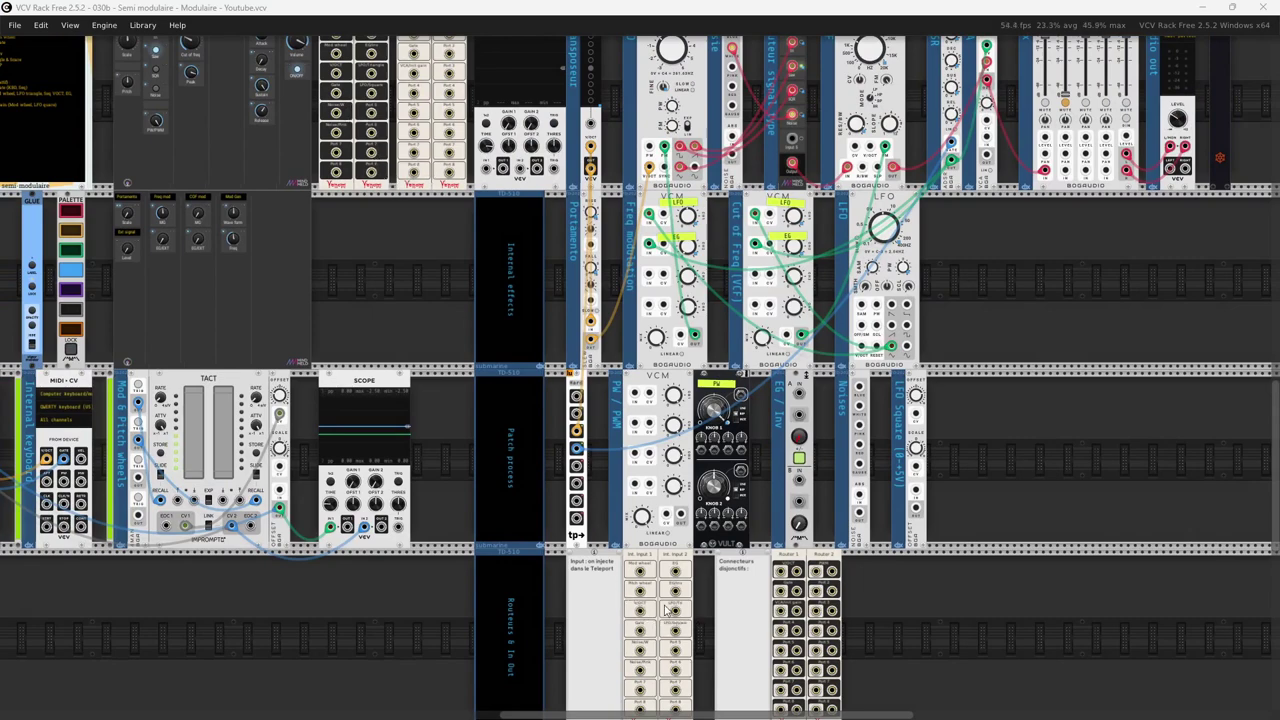
left_click_drag(665, 628, 421, 261)
left_click_drag(362, 183, 354, 170)
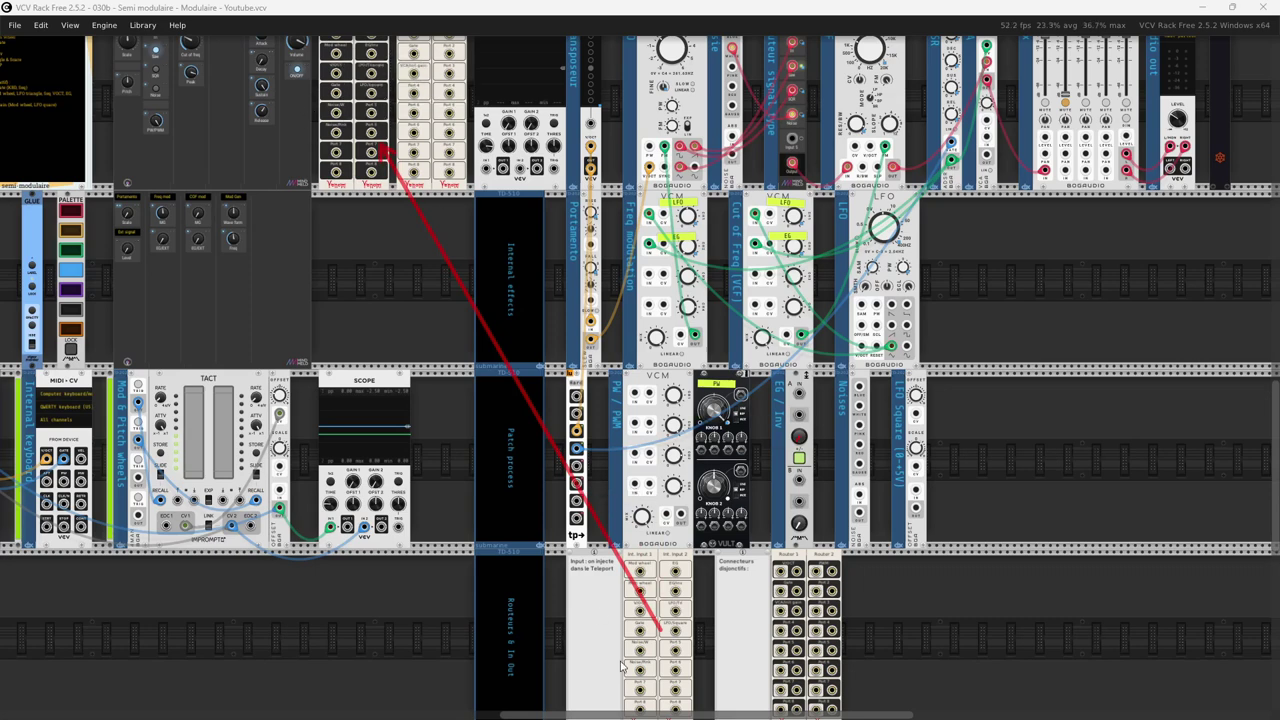
key("ctrl+z")
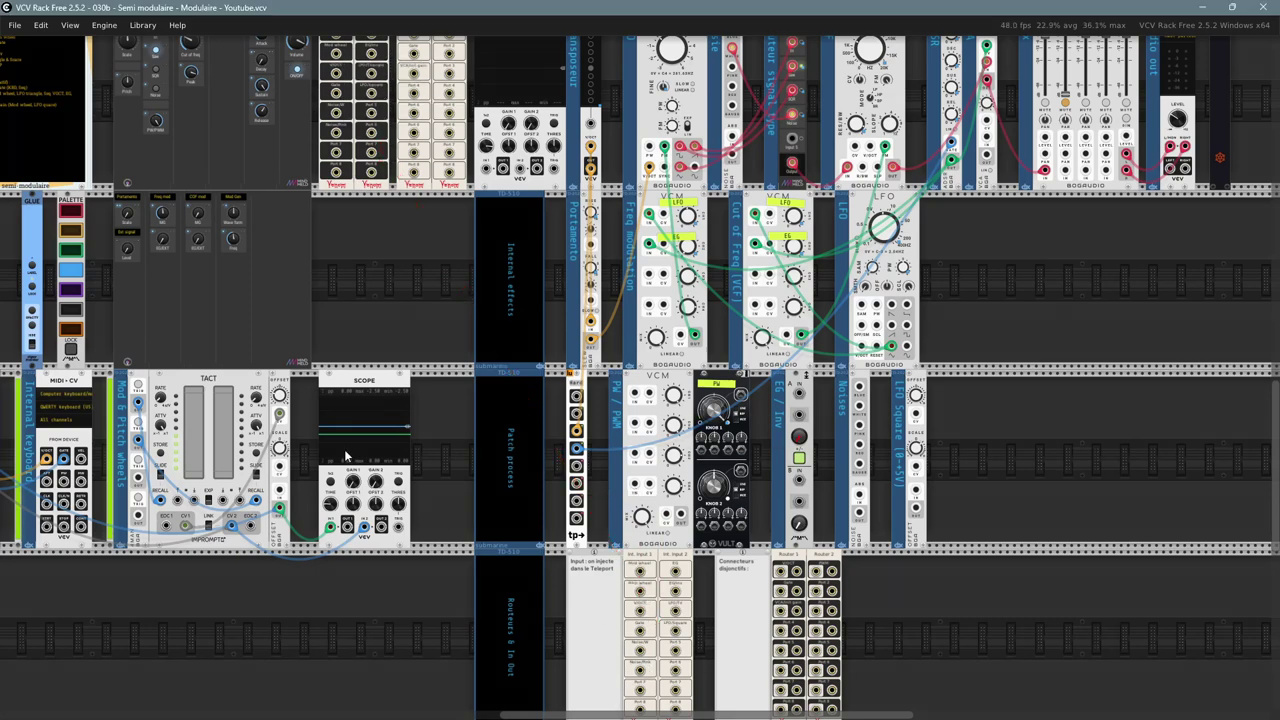
- Check the Bay Input name settings of the Int. Input 1 and Int. Input 2 modules, leaving both as they are
scroll(464, 564, "up", 2)
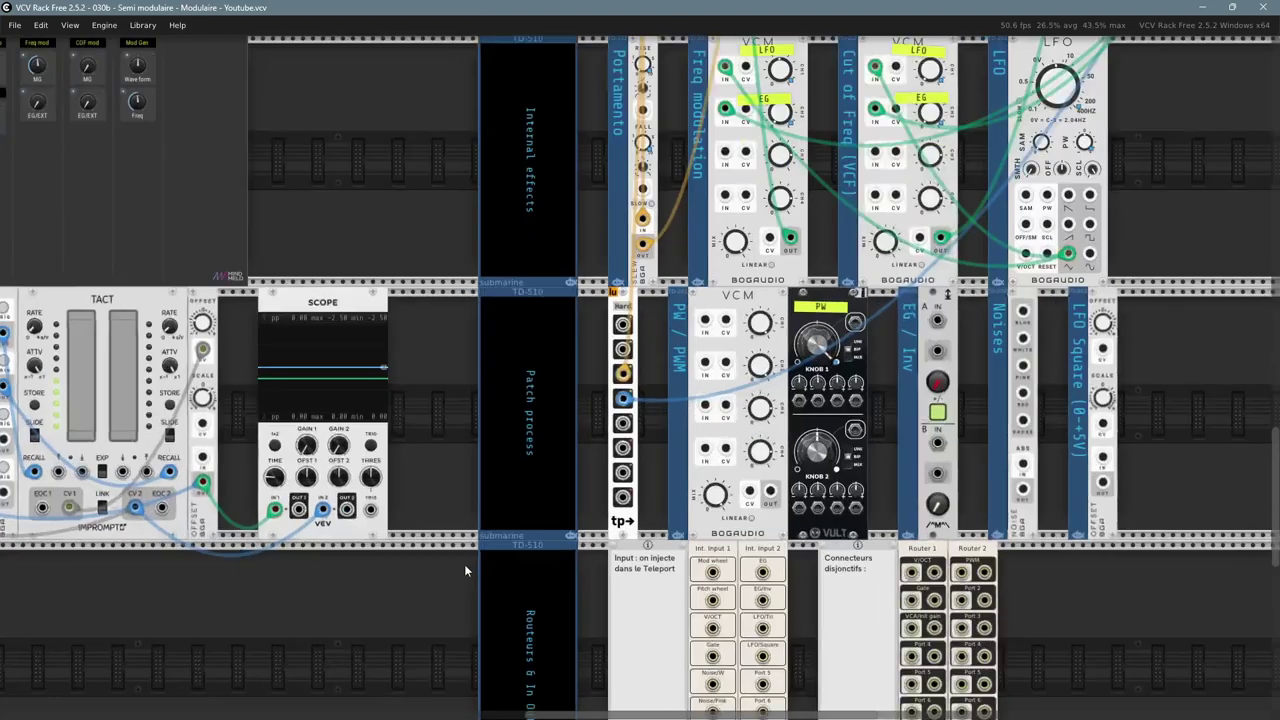
left_click_drag(544, 552, 365, 392)
scroll(365, 392, "up", 1)
scroll(365, 392, "up", 2)
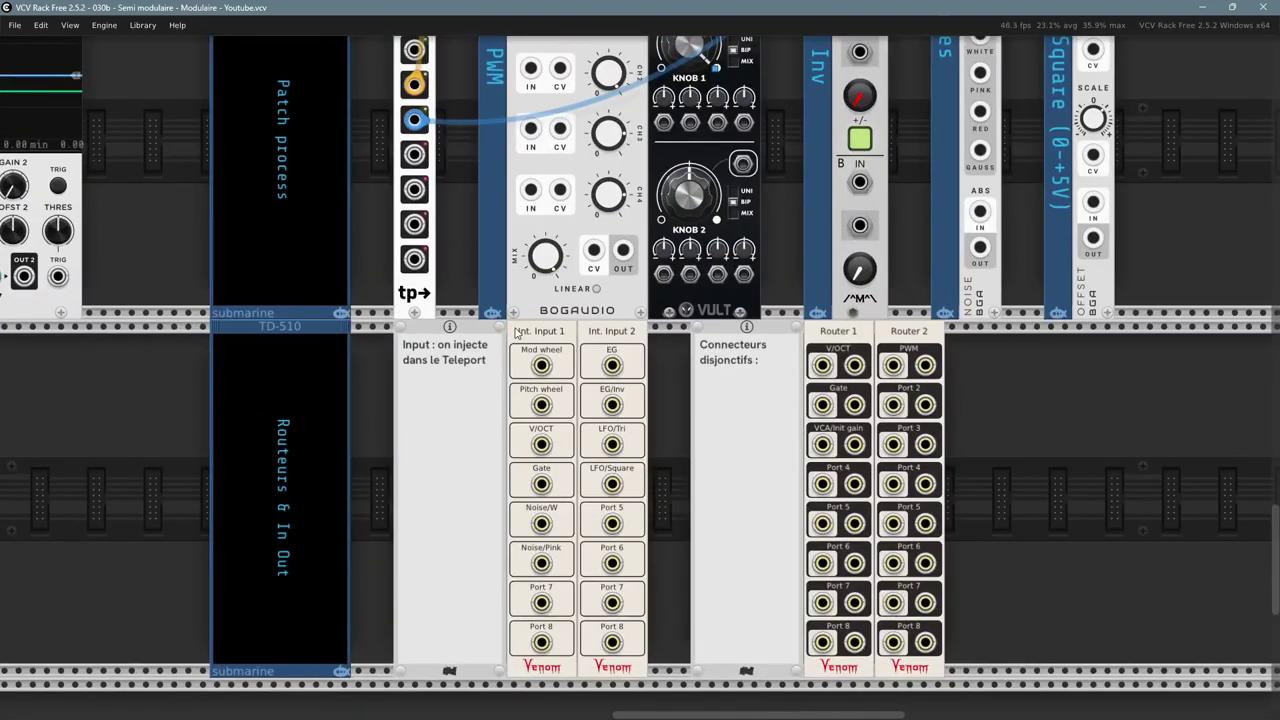
right_click(547, 339)
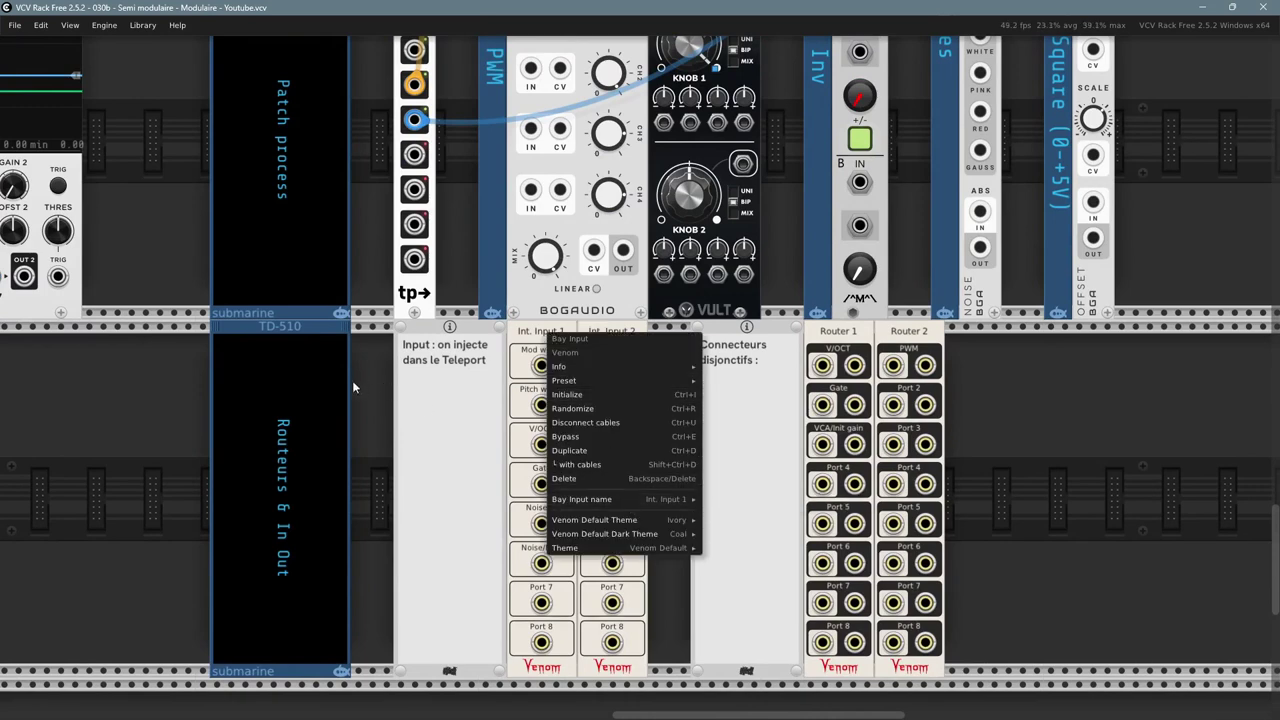
left_click(552, 358)
right_click(612, 334)
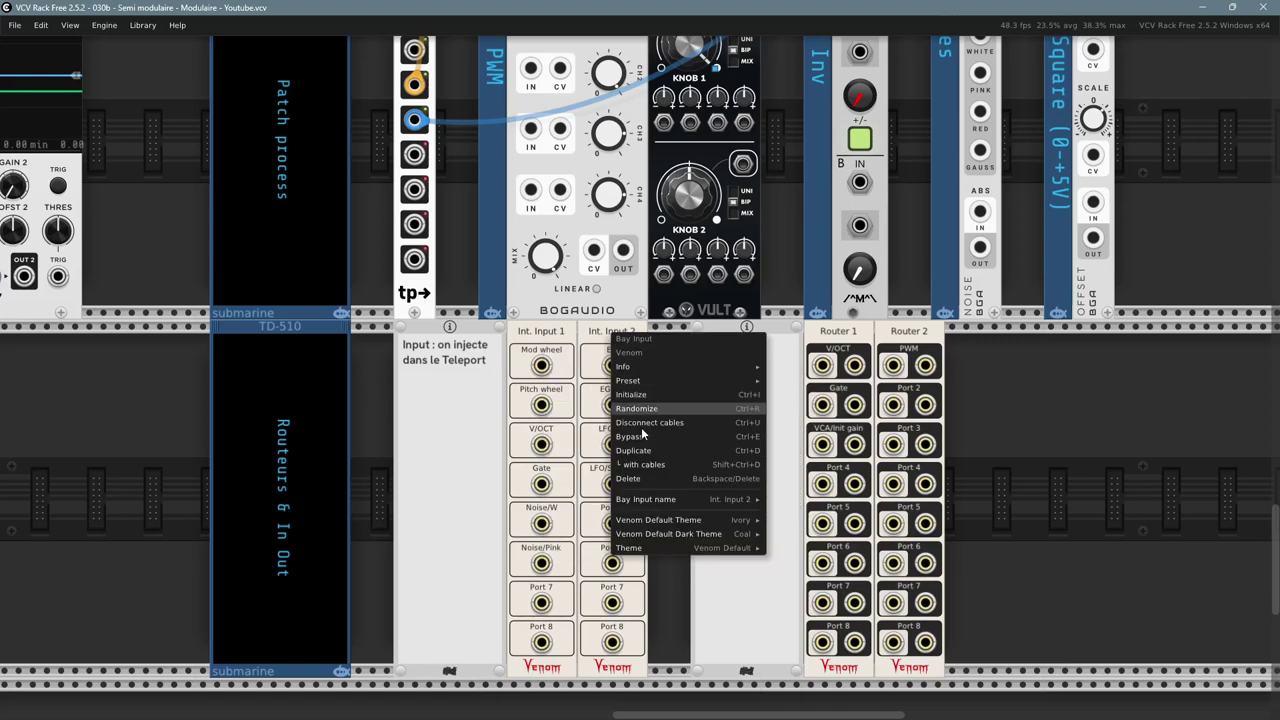
mouse_move(662, 505)
left_click(156, 122)
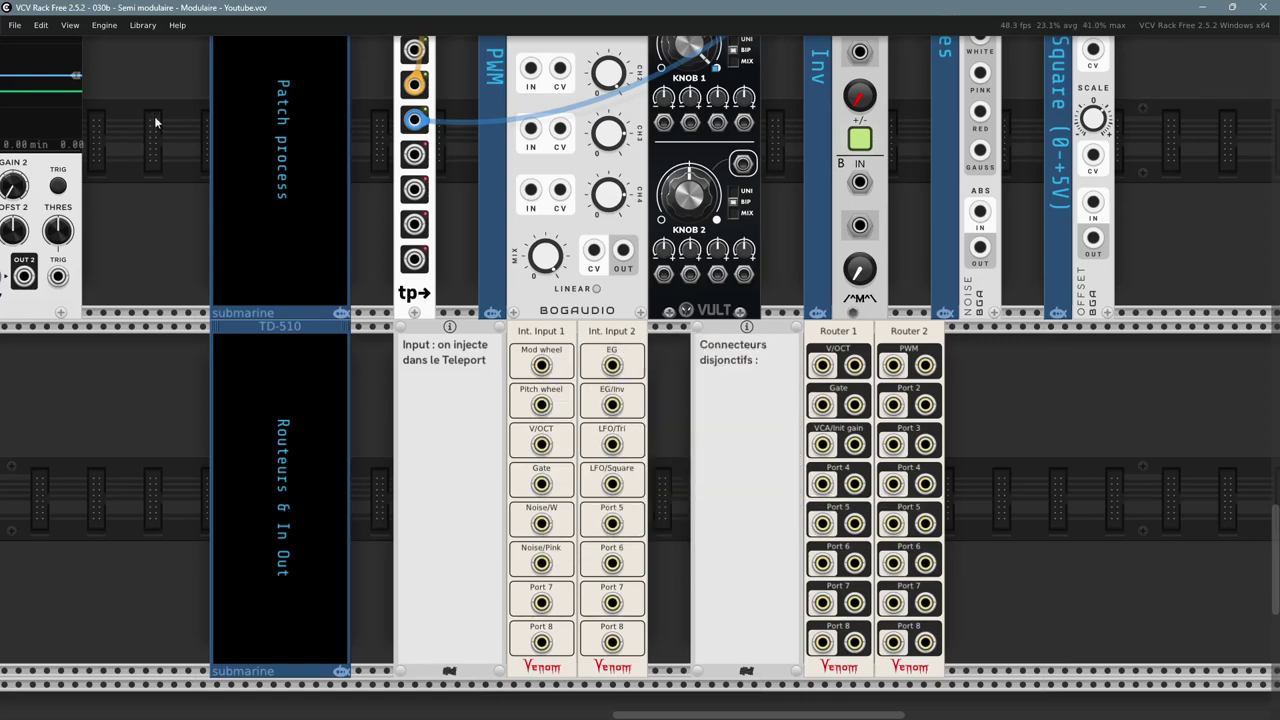
- Check the Bay Output name settings of the Bay Output 1 and Bay Output 2 modules, leaving both as they are
left_click_drag(158, 124, 328, 450)
left_click_drag(285, 80, 374, 454)
left_click_drag(341, 260, 556, 444)
left_click_drag(377, 167, 446, 143)
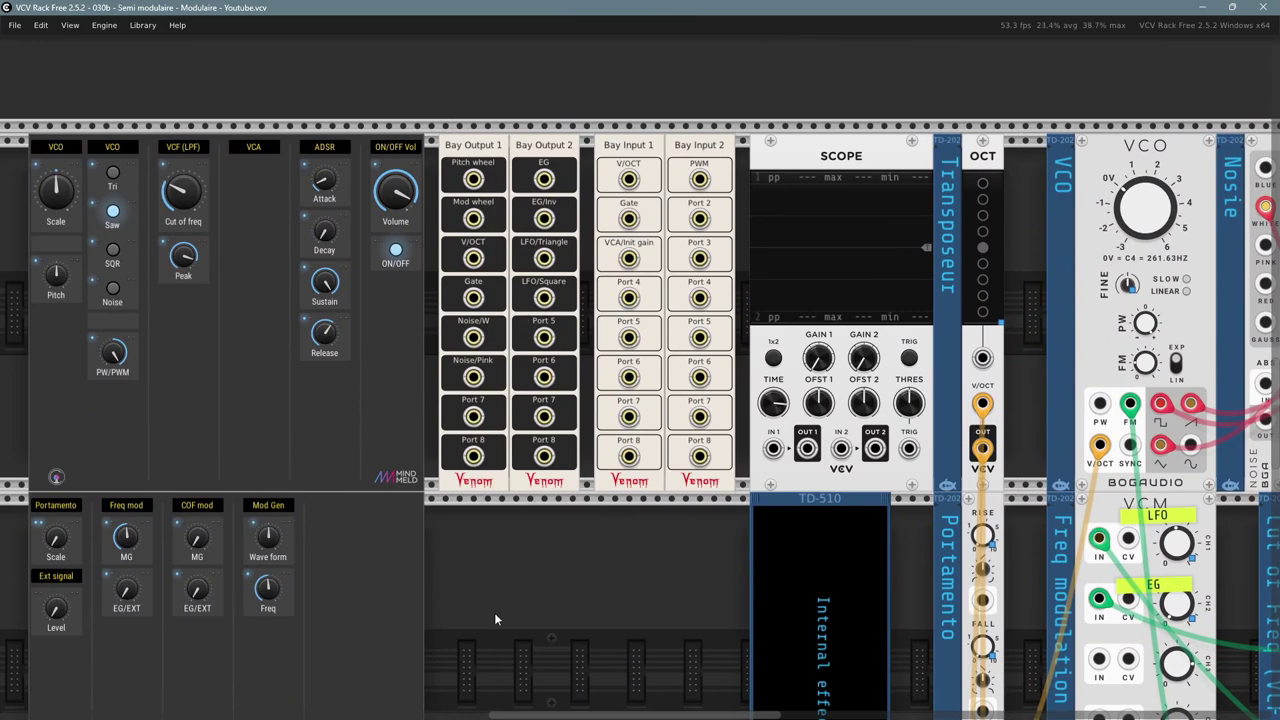
right_click(489, 149)
mouse_move(592, 315)
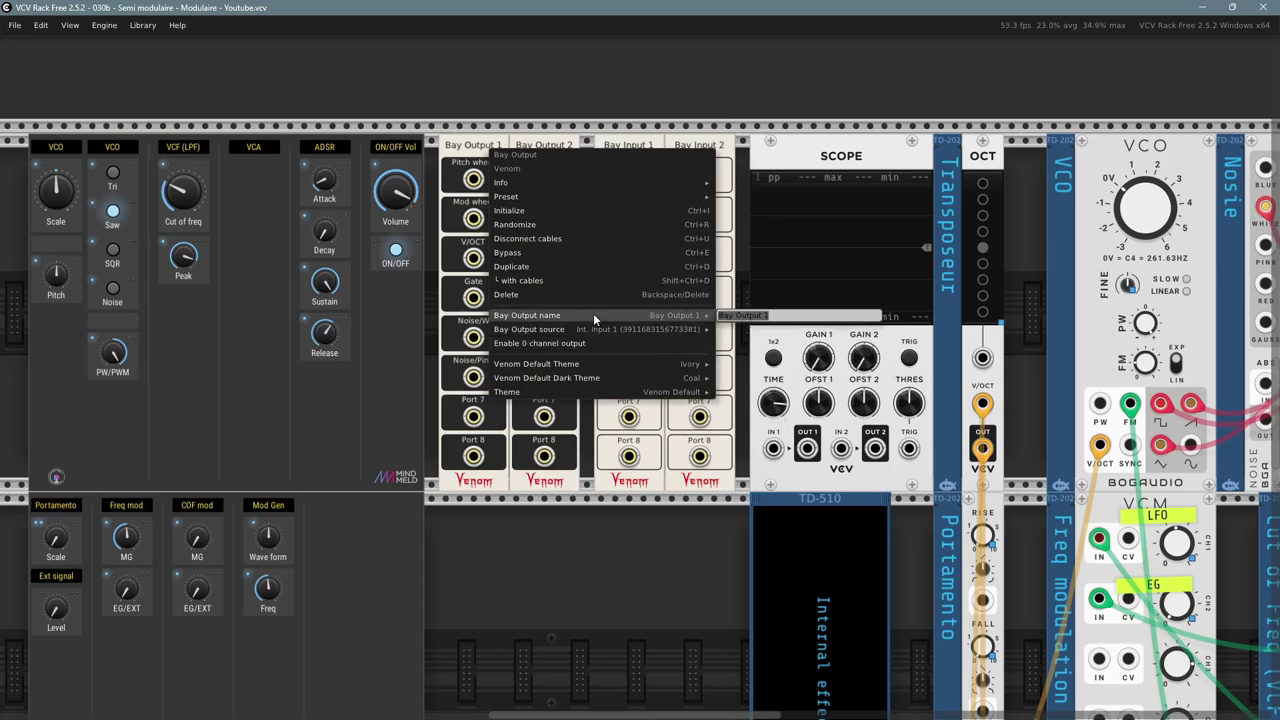
left_click(488, 97)
right_click(550, 150)
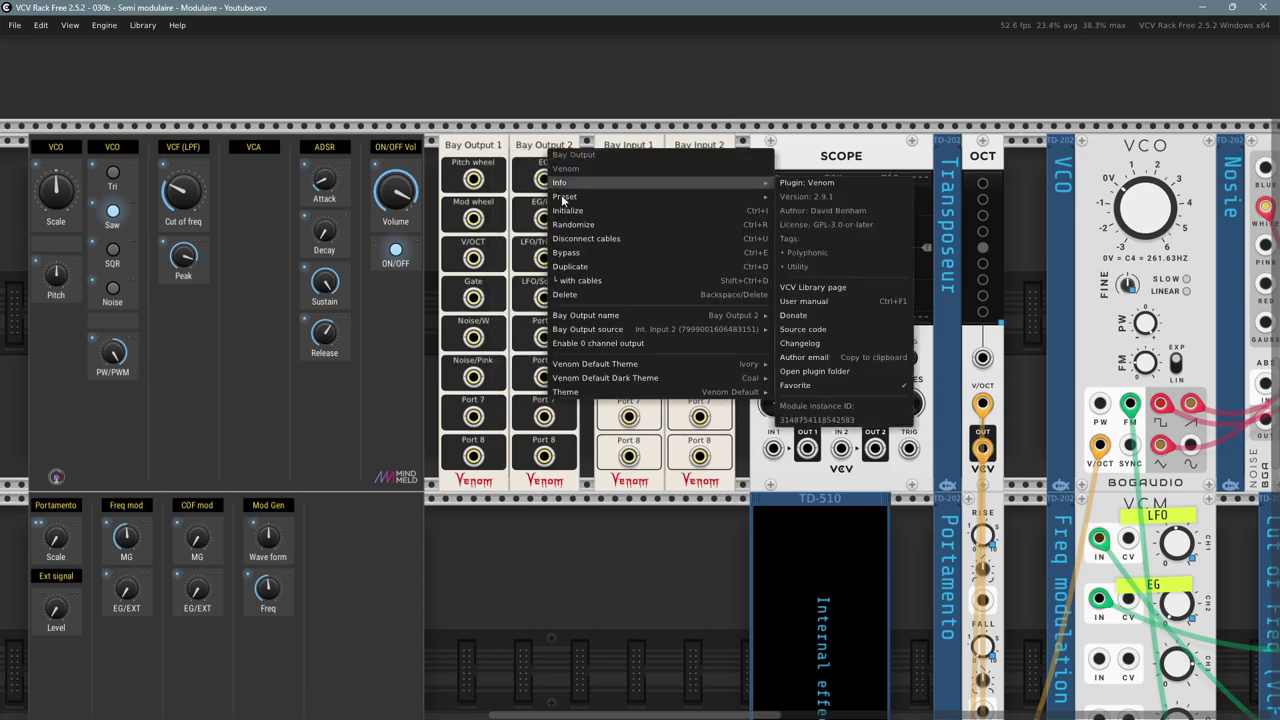
mouse_move(622, 315)
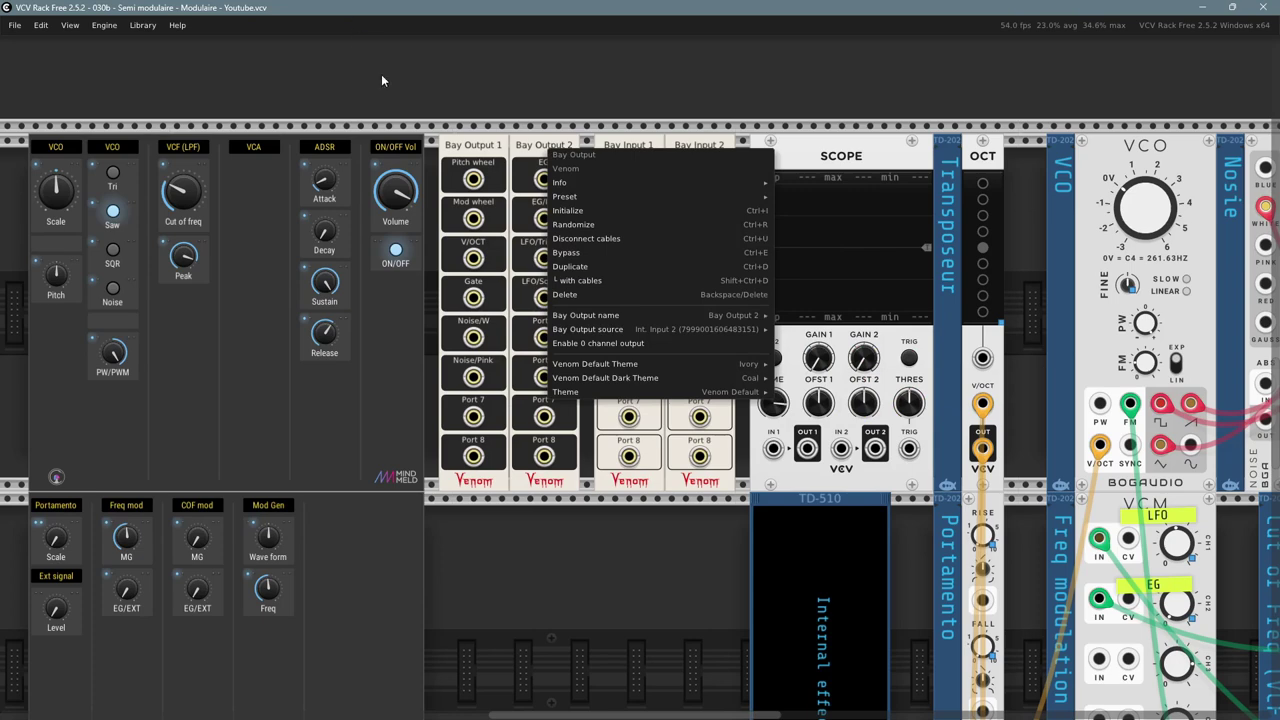
left_click(437, 90)
- Check which Bay Output source is assigned to Bay Output 1 and Bay Output 2, leaving both assignments as they are
right_click(482, 150)
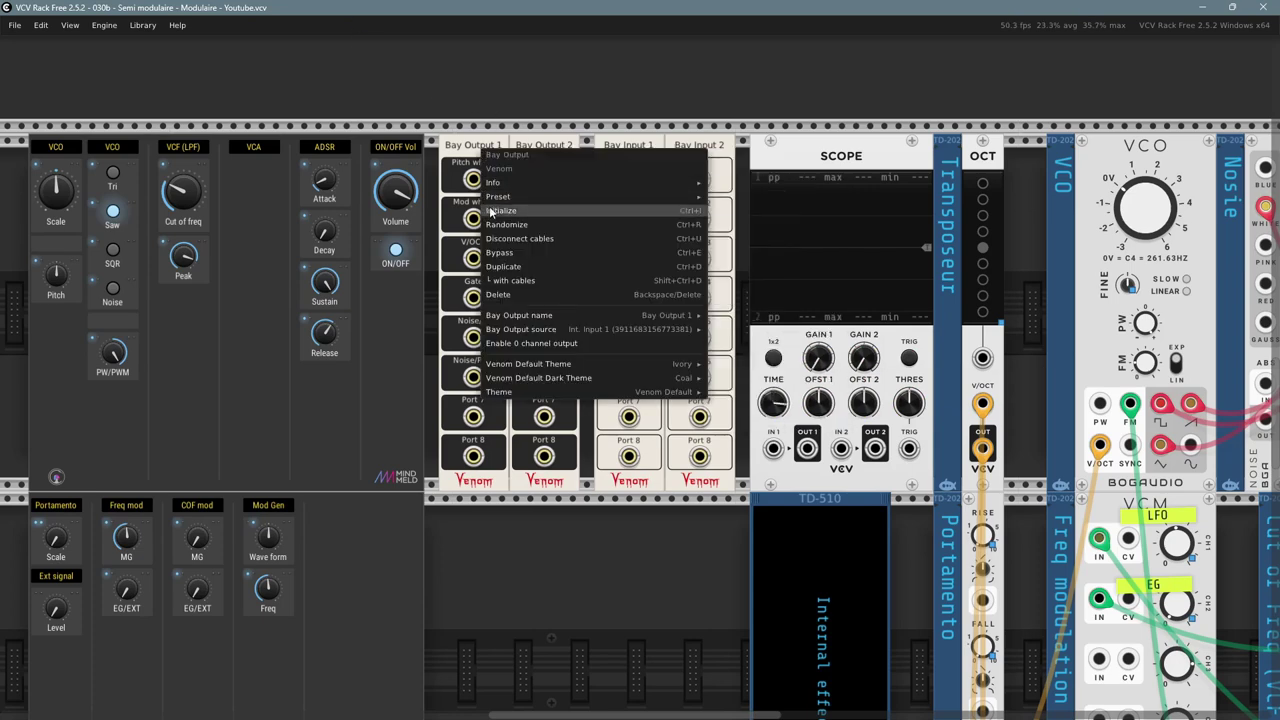
mouse_move(557, 335)
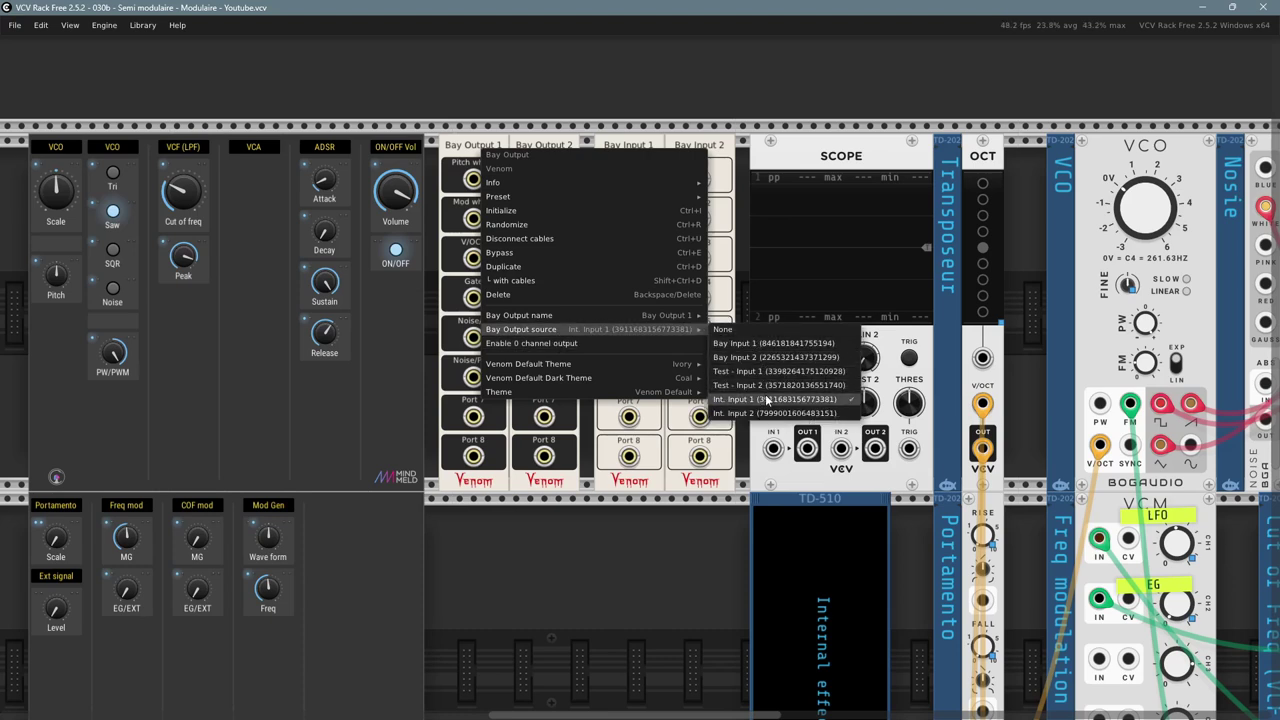
left_click(696, 503)
right_click(546, 150)
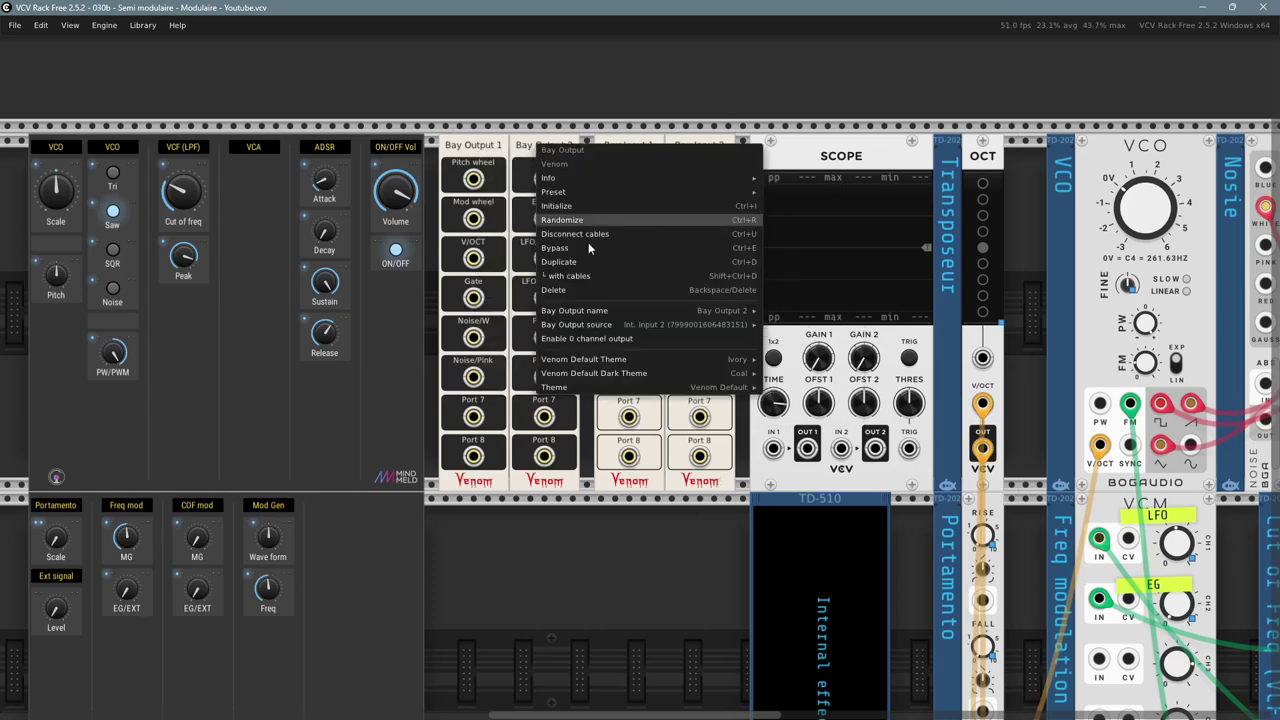
mouse_move(600, 324)
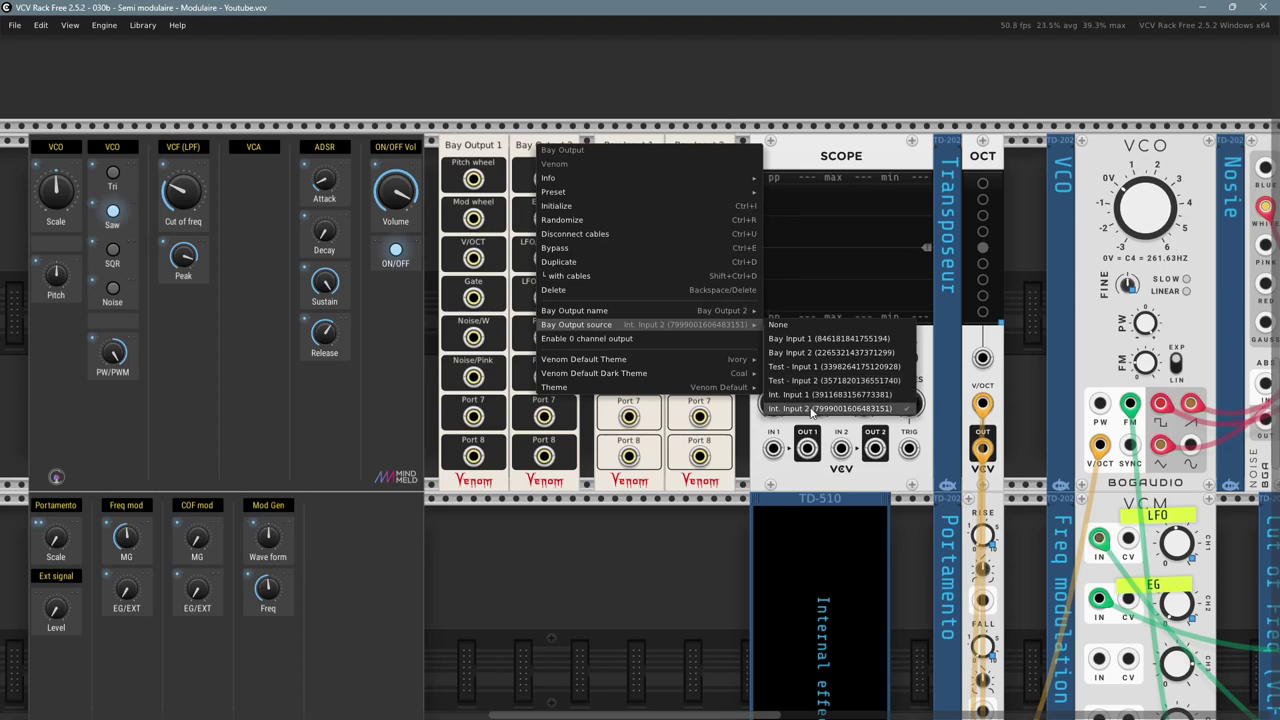
left_click(619, 622)
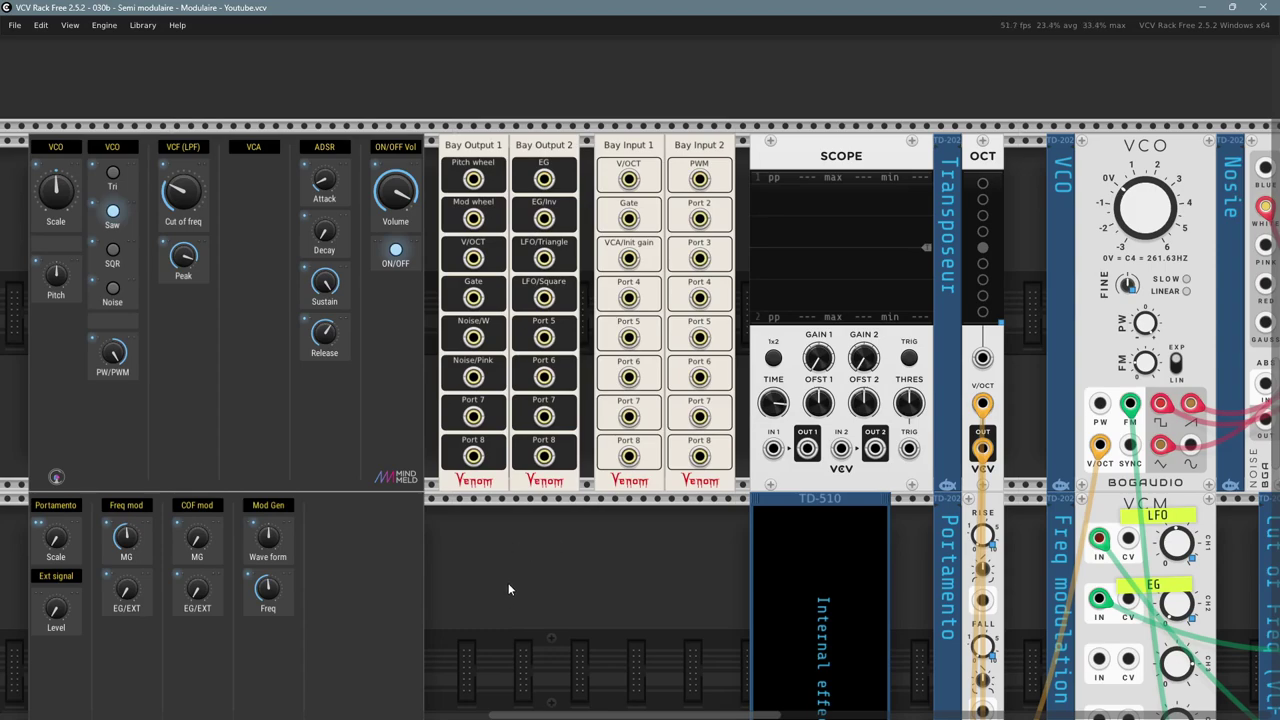
left_click_drag(508, 583, 586, 560)
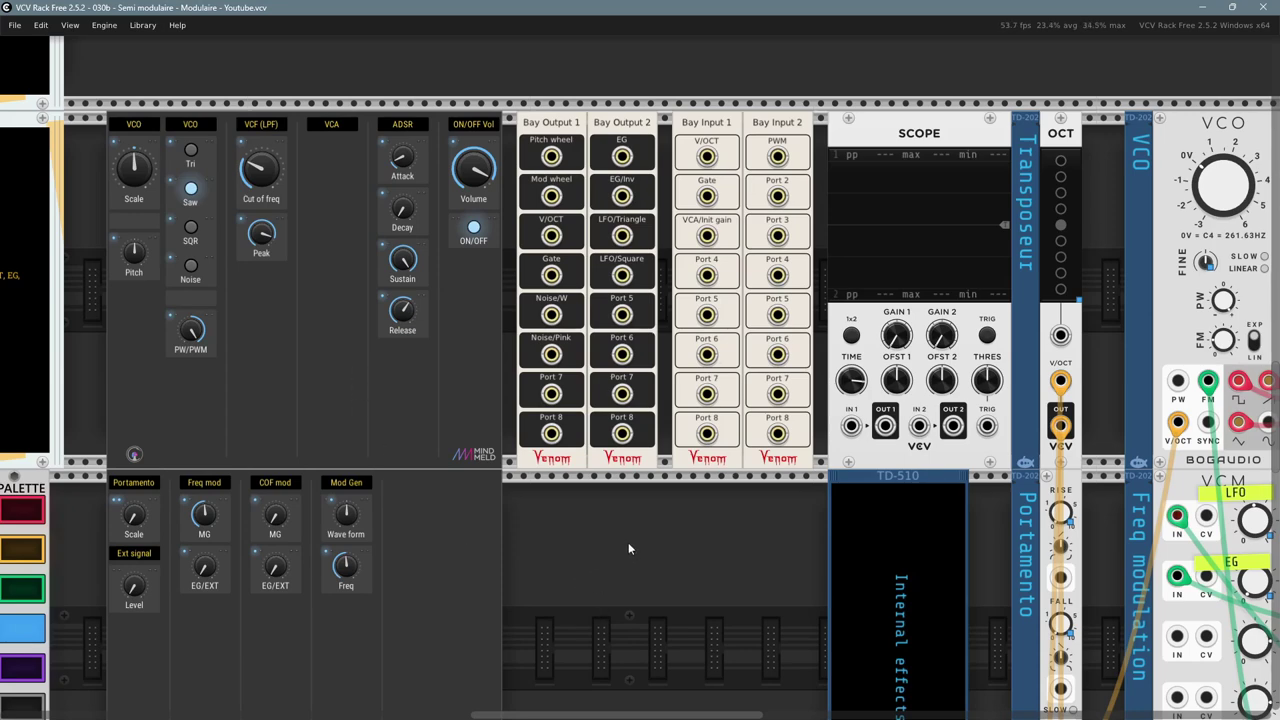
scroll(566, 536, "down", 1)
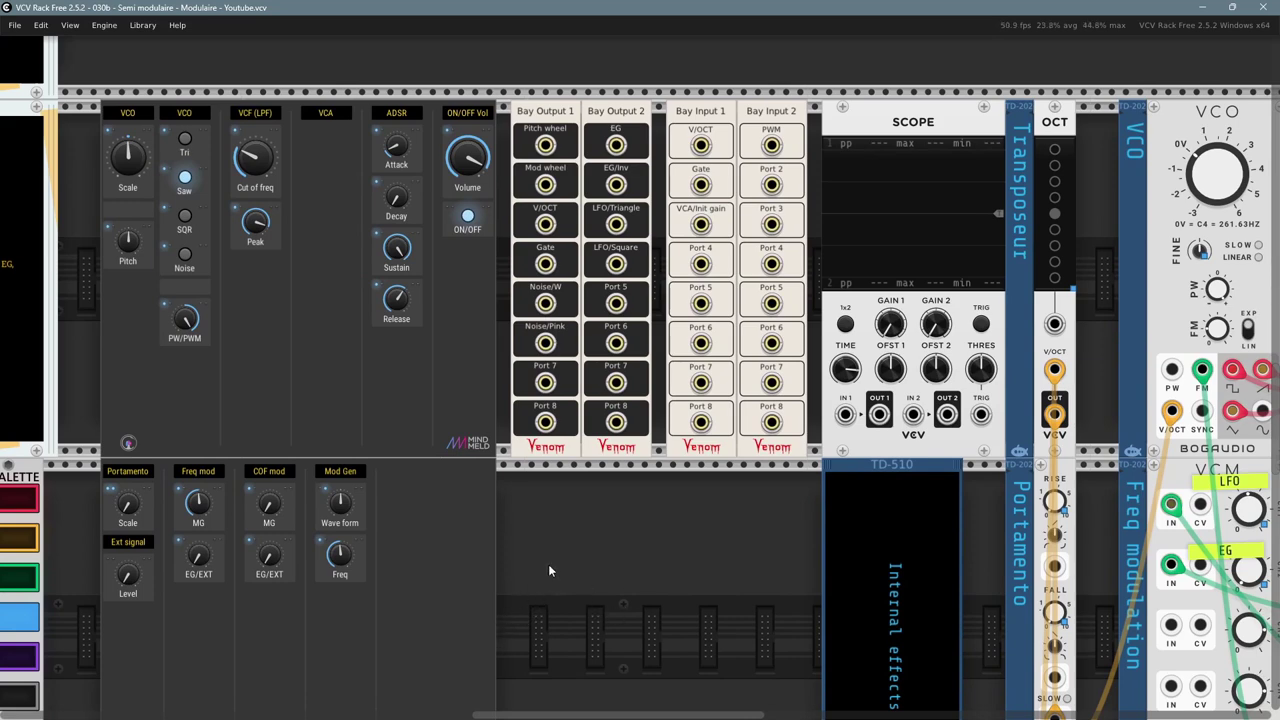
left_click_drag(585, 591, 512, 633)
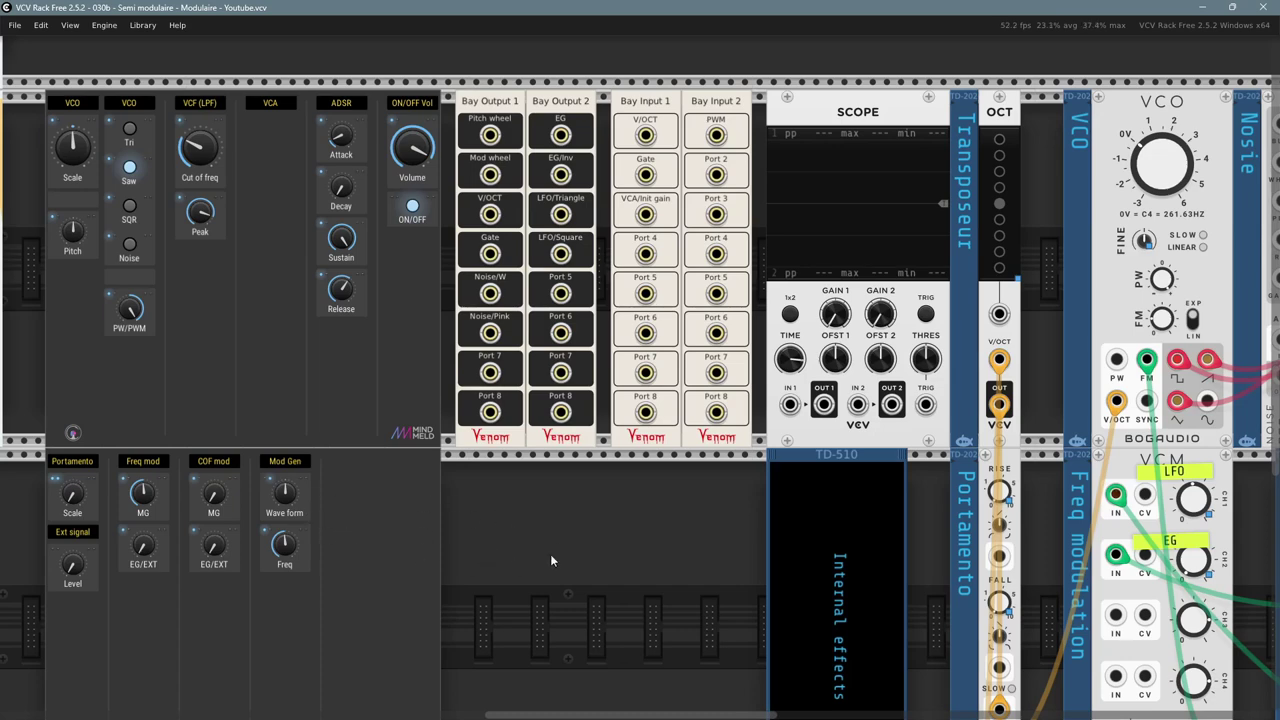
scroll(548, 555, "down", 1)
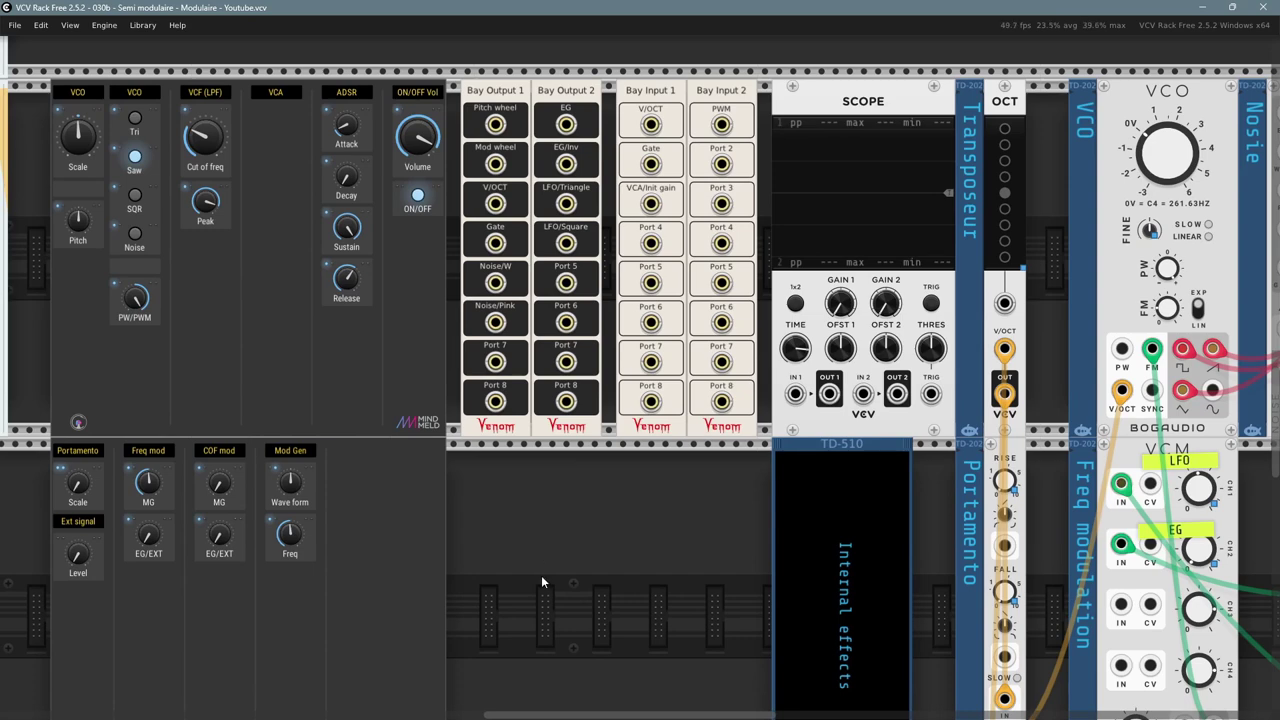
- Move the left TACT pad in the "Mod & Pitch wheels" section up and down to test its signal on the scope
left_click_drag(542, 577, 754, 333)
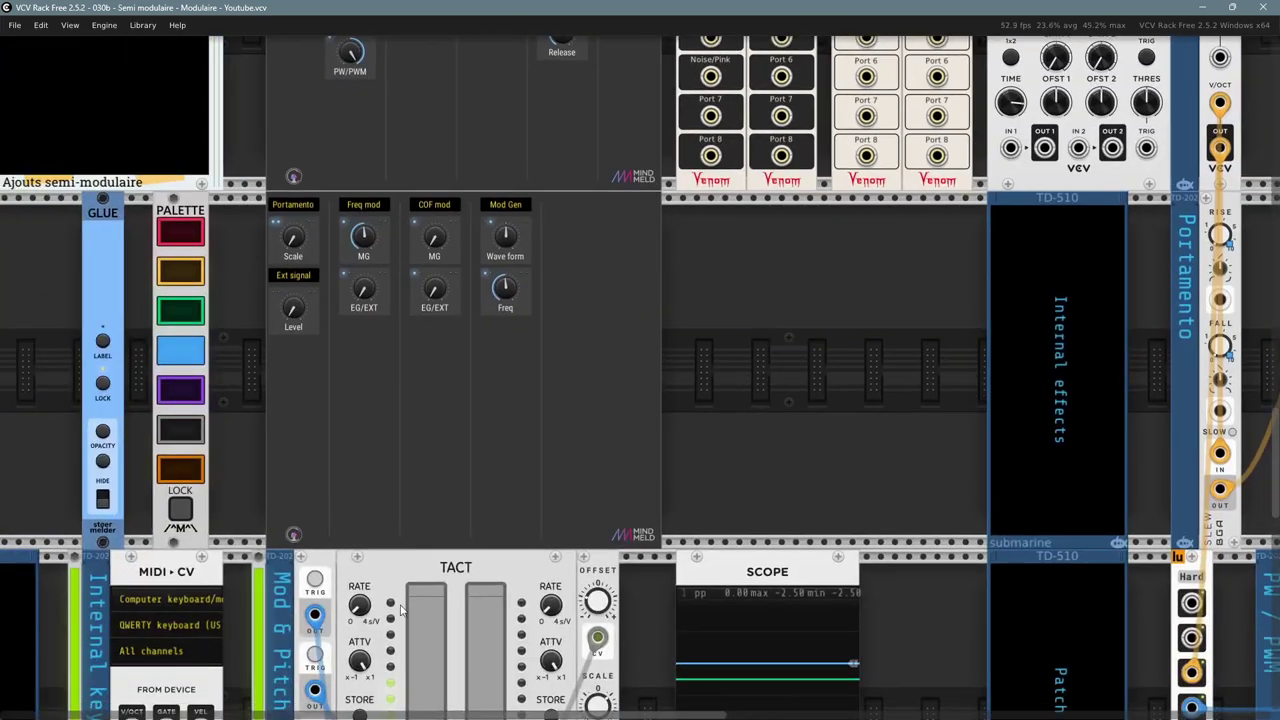
left_click_drag(452, 633, 404, 445)
scroll(405, 450, "down", 3)
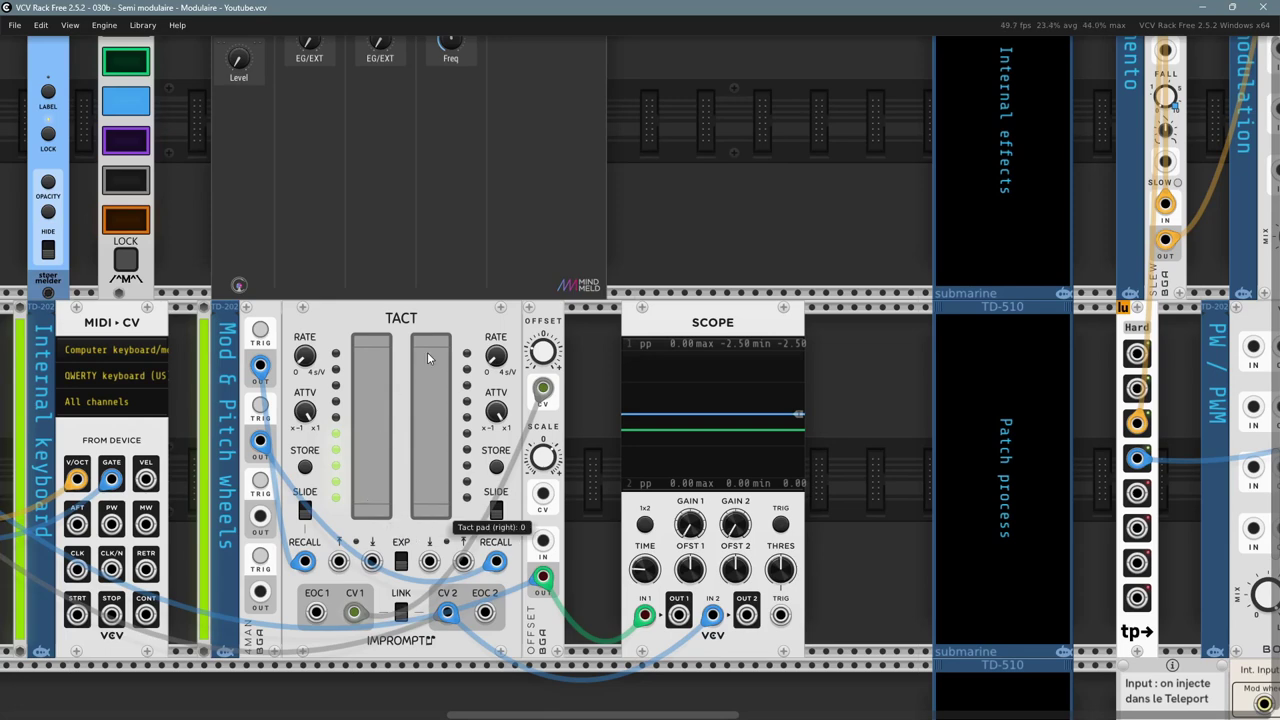
mouse_move(373, 436)
left_mouse_down()
mouse_move(360, 346)
mouse_move(391, 530)
left_mouse_up()
left_click(371, 486)
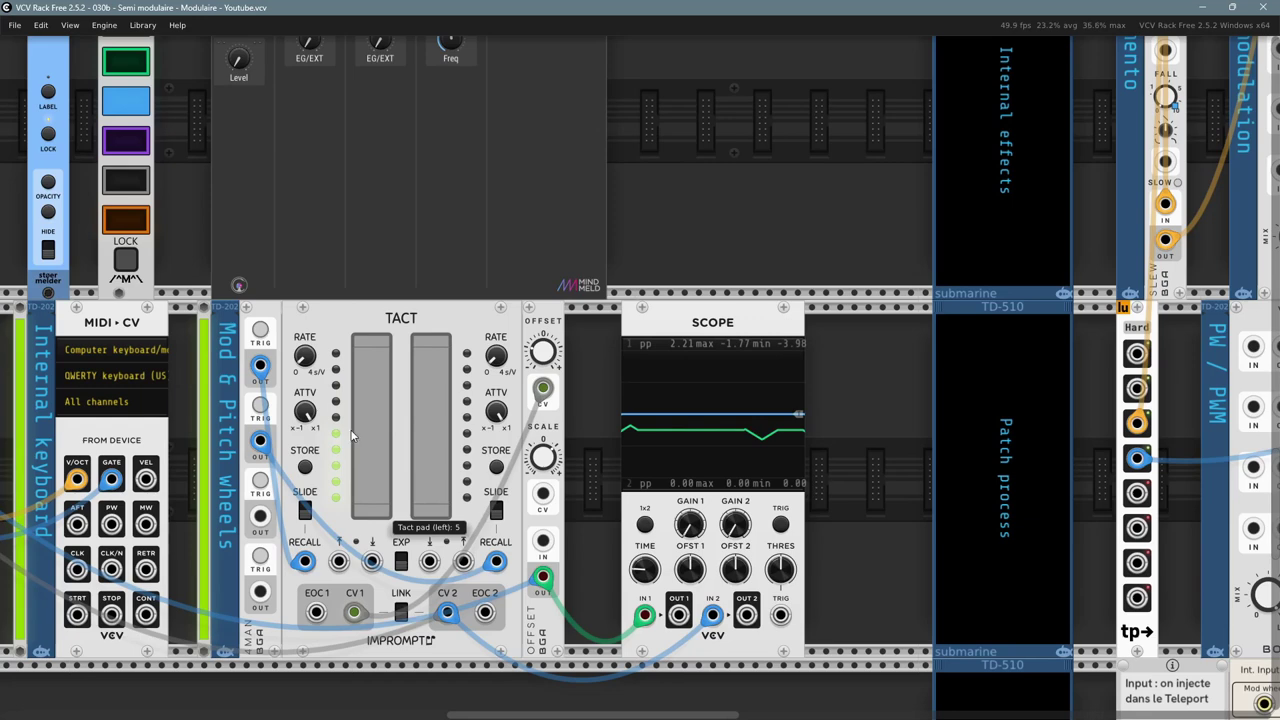
left_click_drag(362, 426, 400, 626)
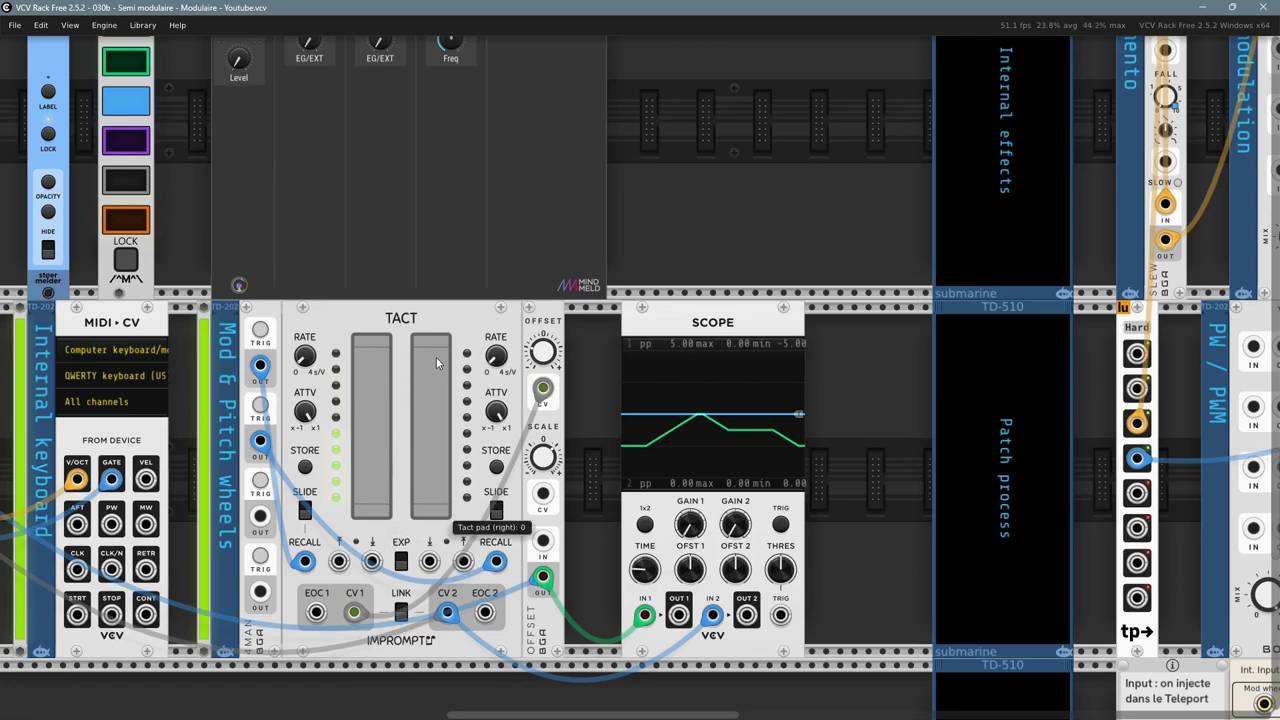
- Check the left pad's auto-return setting on the TACT module, leaving it as it is
left_click_drag(356, 301, 384, 233)
scroll(361, 301, "up", 5)
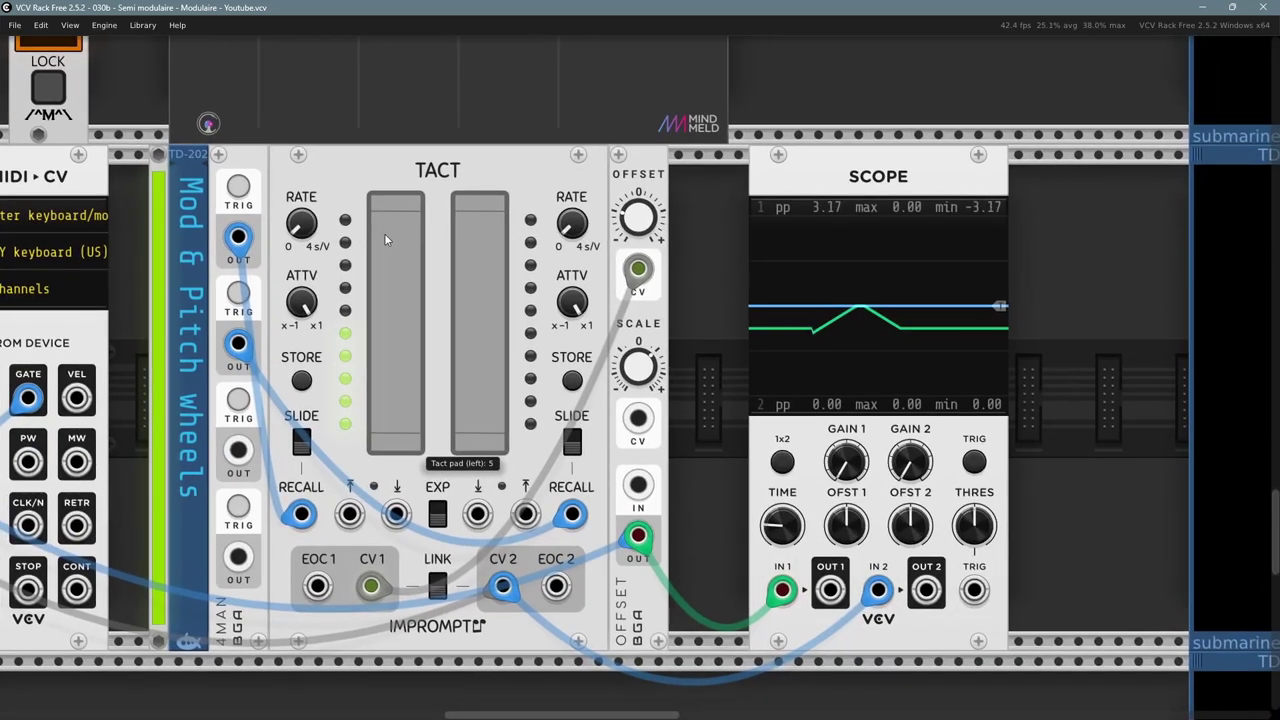
right_click(392, 177)
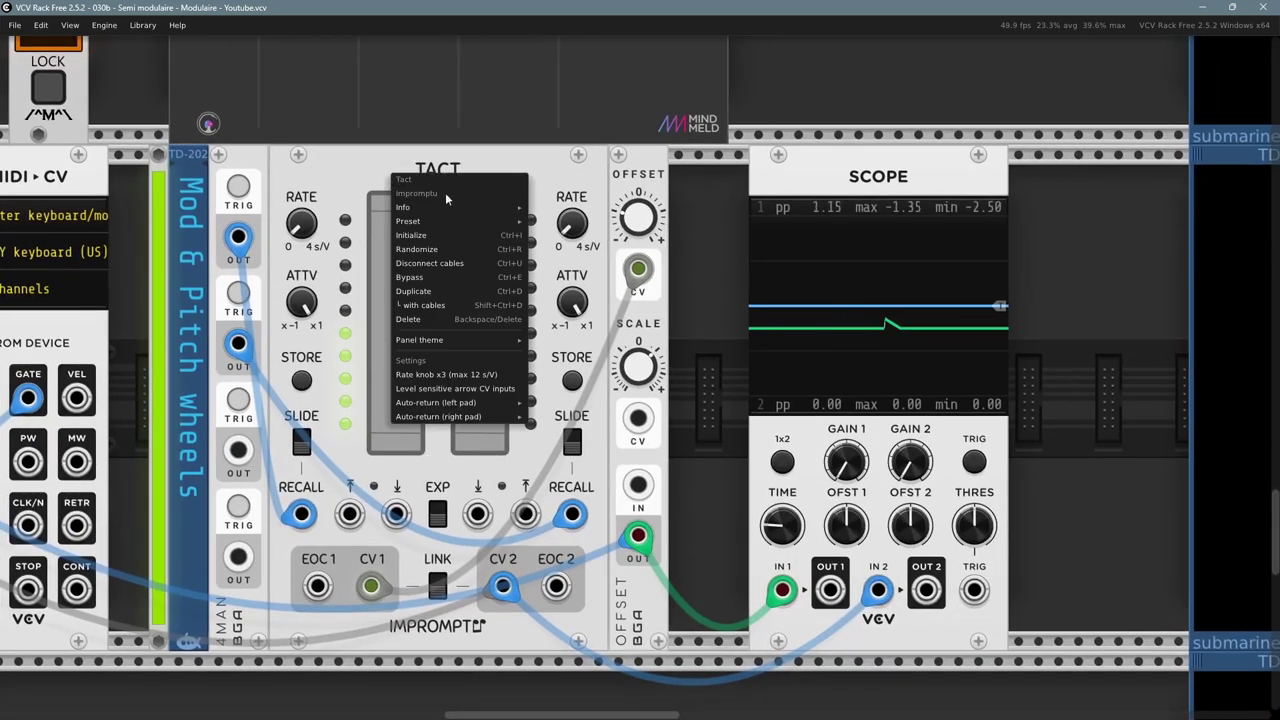
mouse_move(480, 400)
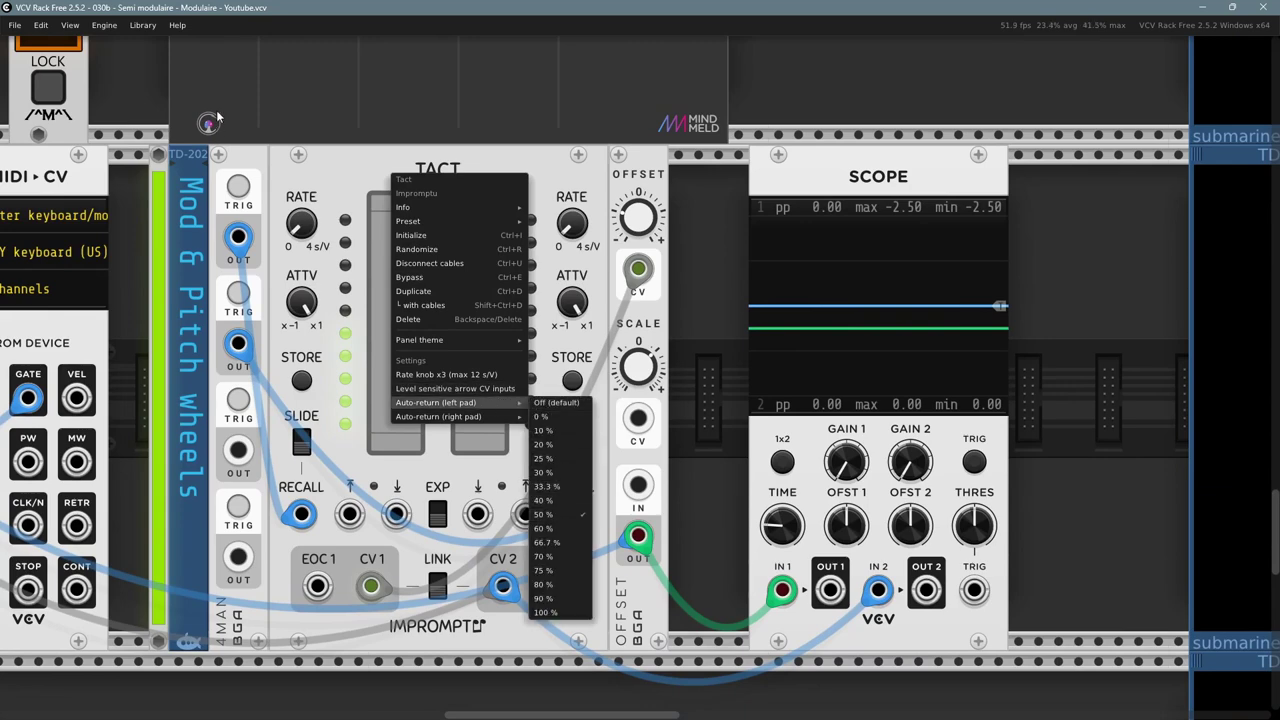
left_click(175, 131)
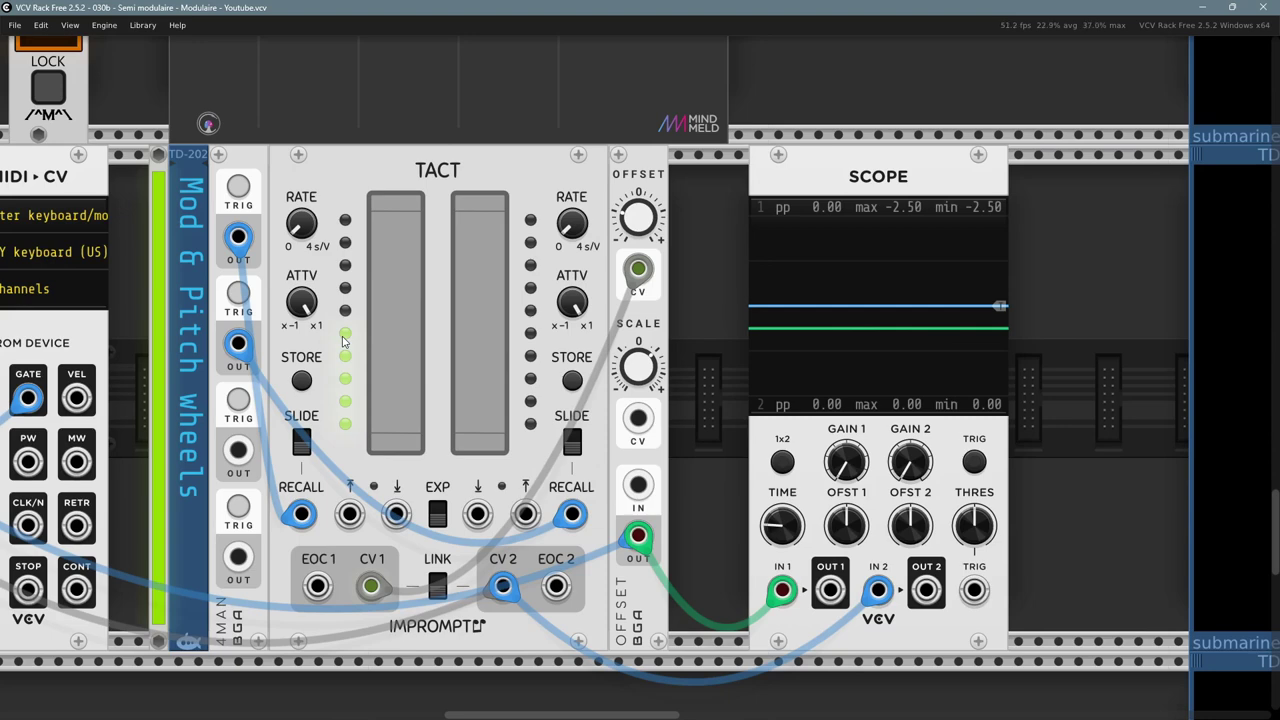
- Move the TACT pads again and examine the OFFSET module's output and the pad signals on the neighbouring scope
left_click_drag(487, 395, 474, 232)
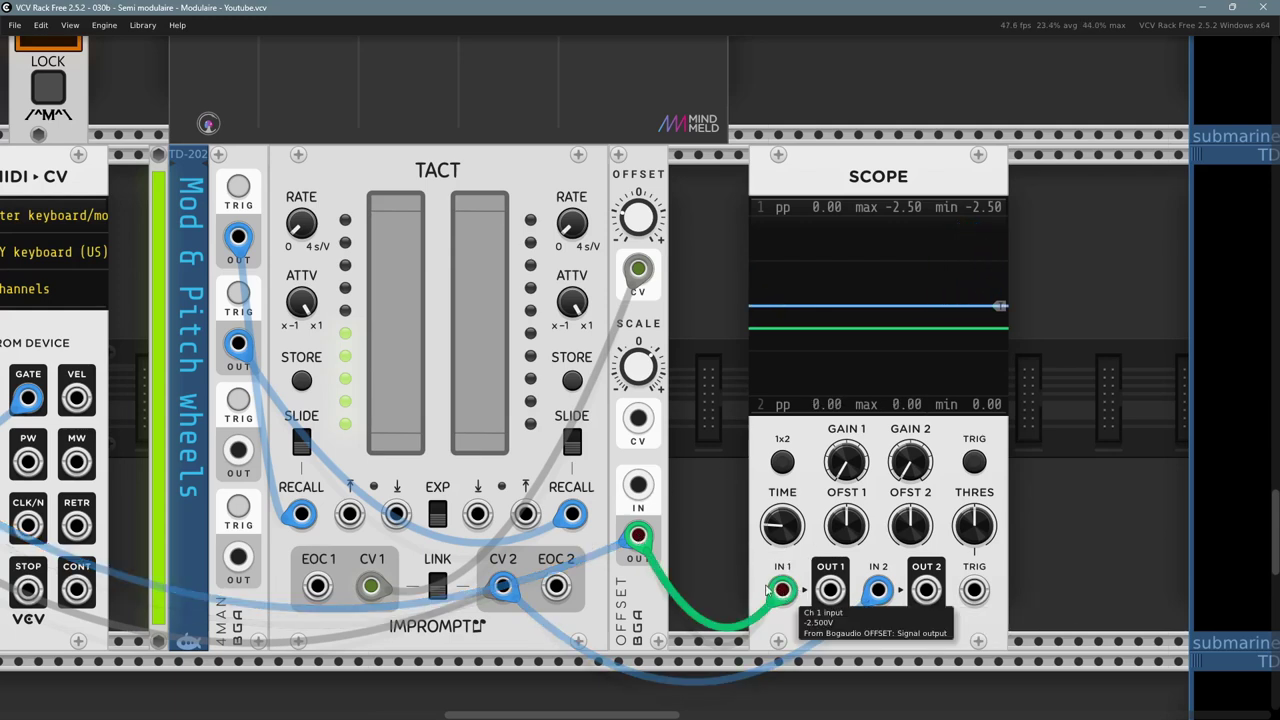
scroll(631, 536, "down", 2)
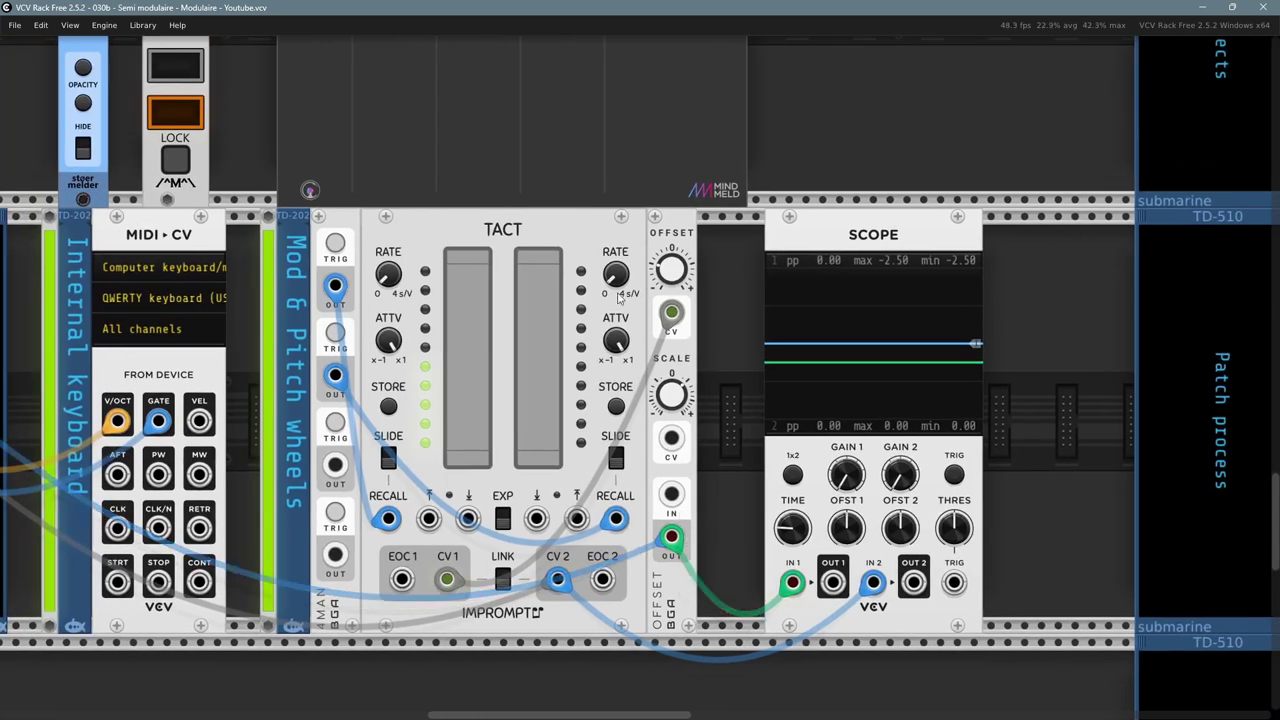
left_click_drag(491, 401, 492, 464)
scroll(889, 360, "up", 4)
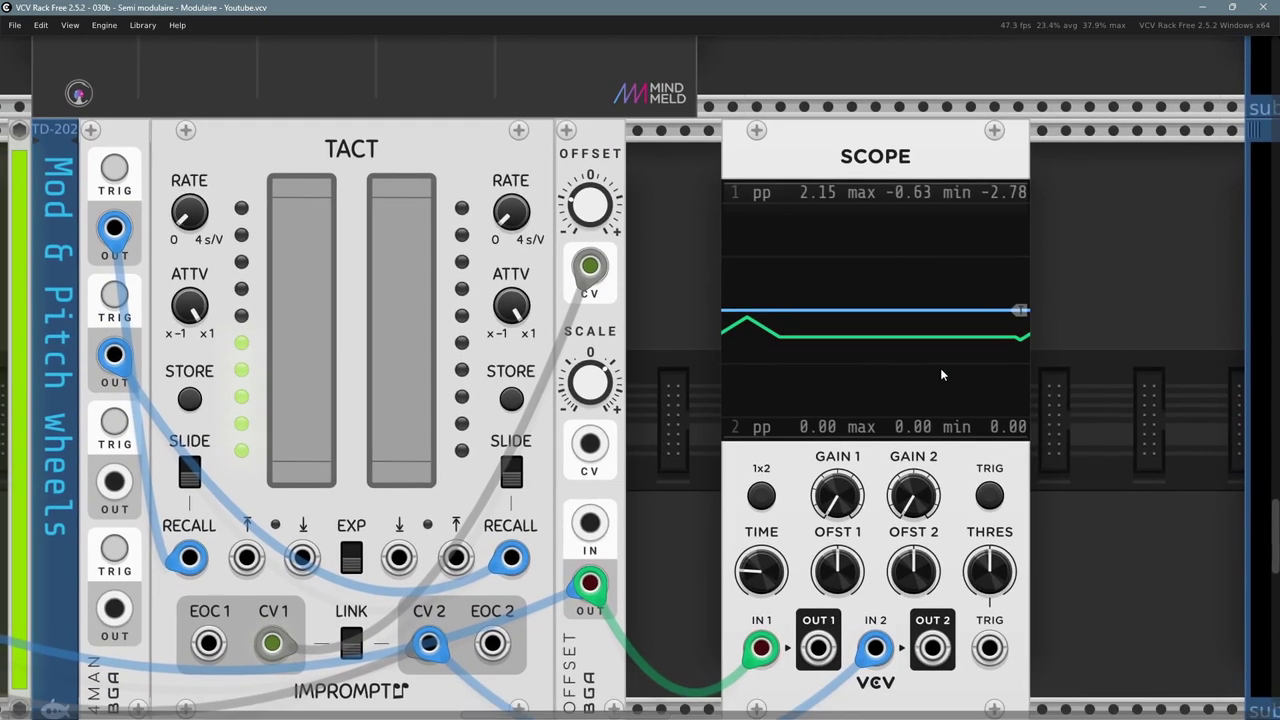
scroll(695, 412, "down", 2)
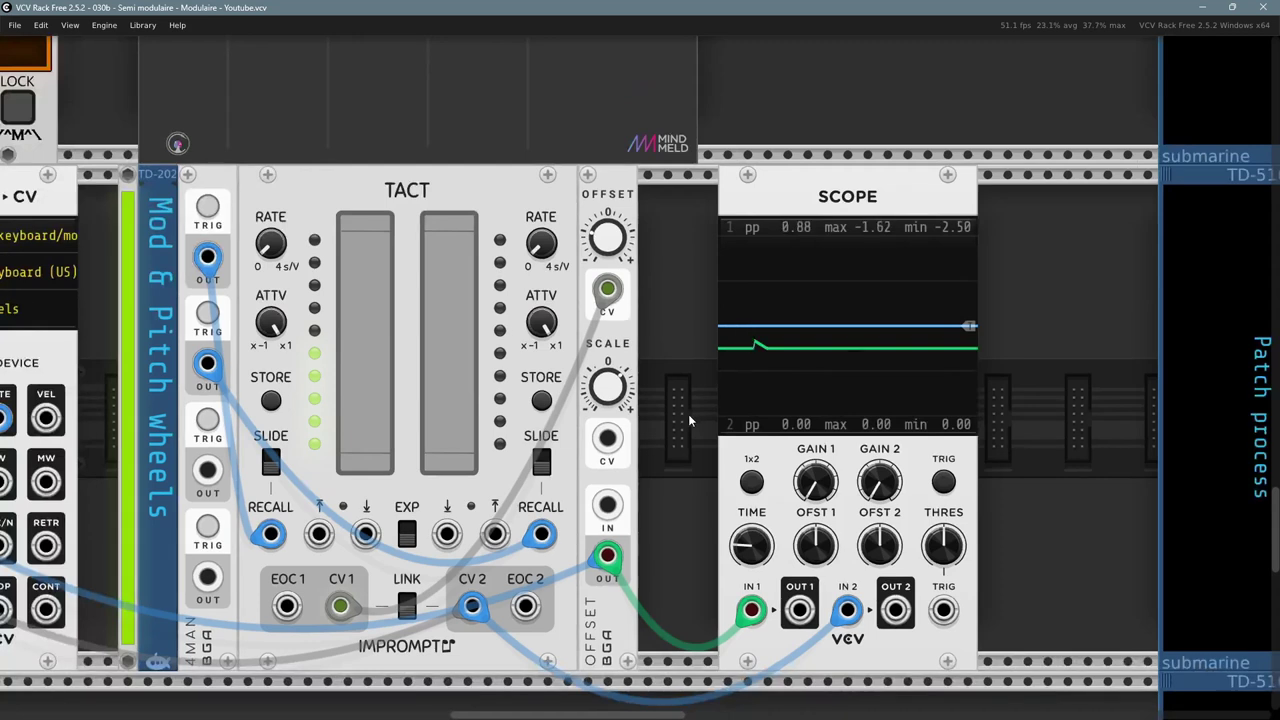
- Reset the OFFSET module's offset to 0 V and move the left TACT pad to test the output
double_click(611, 239)
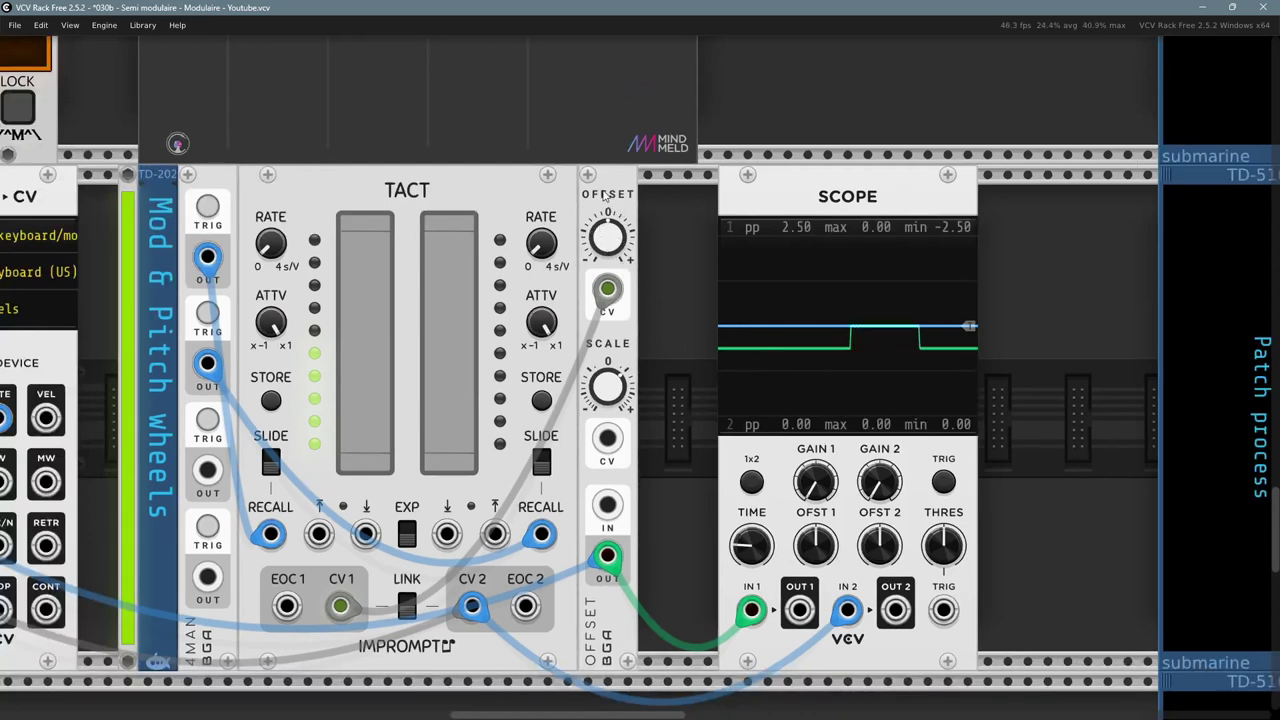
left_click_drag(604, 195, 614, 176)
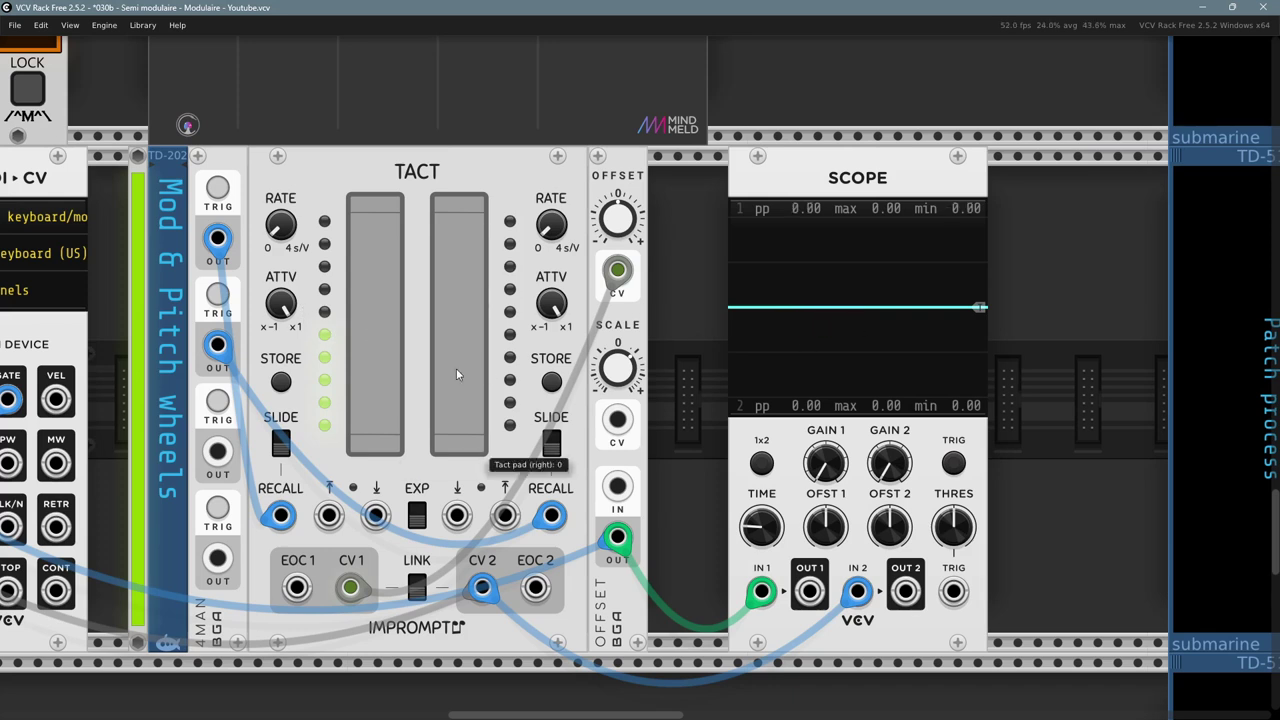
left_click_drag(379, 336, 422, 665)
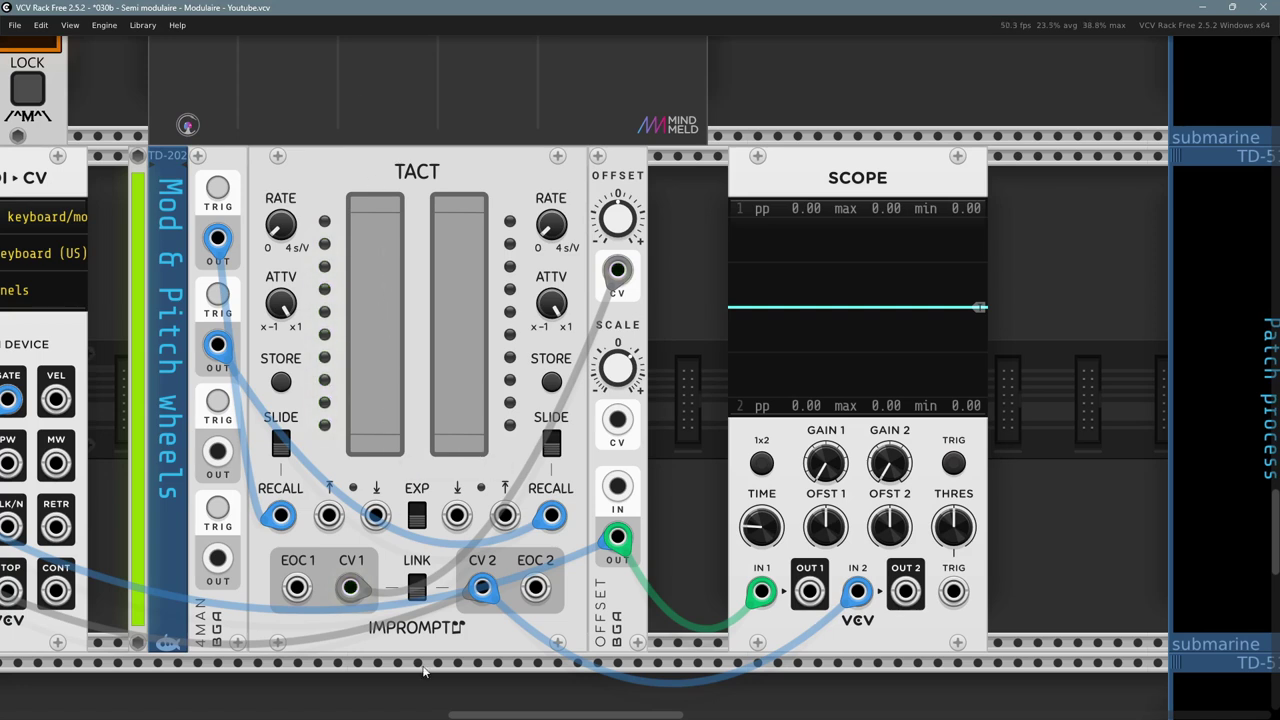
left_click(378, 366)
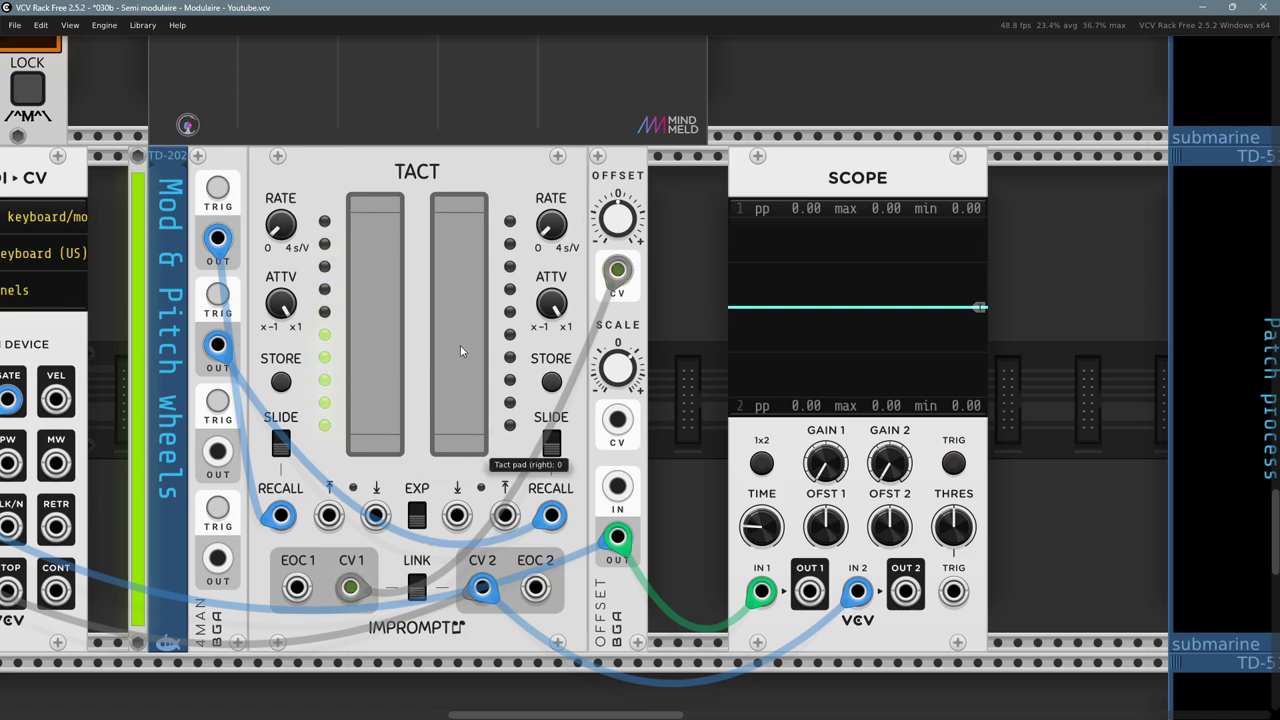
- Sweep the right TACT pad over its full range to test the mod wheel signal on the scope
left_click_drag(468, 318, 470, 20)
left_click(468, 441)
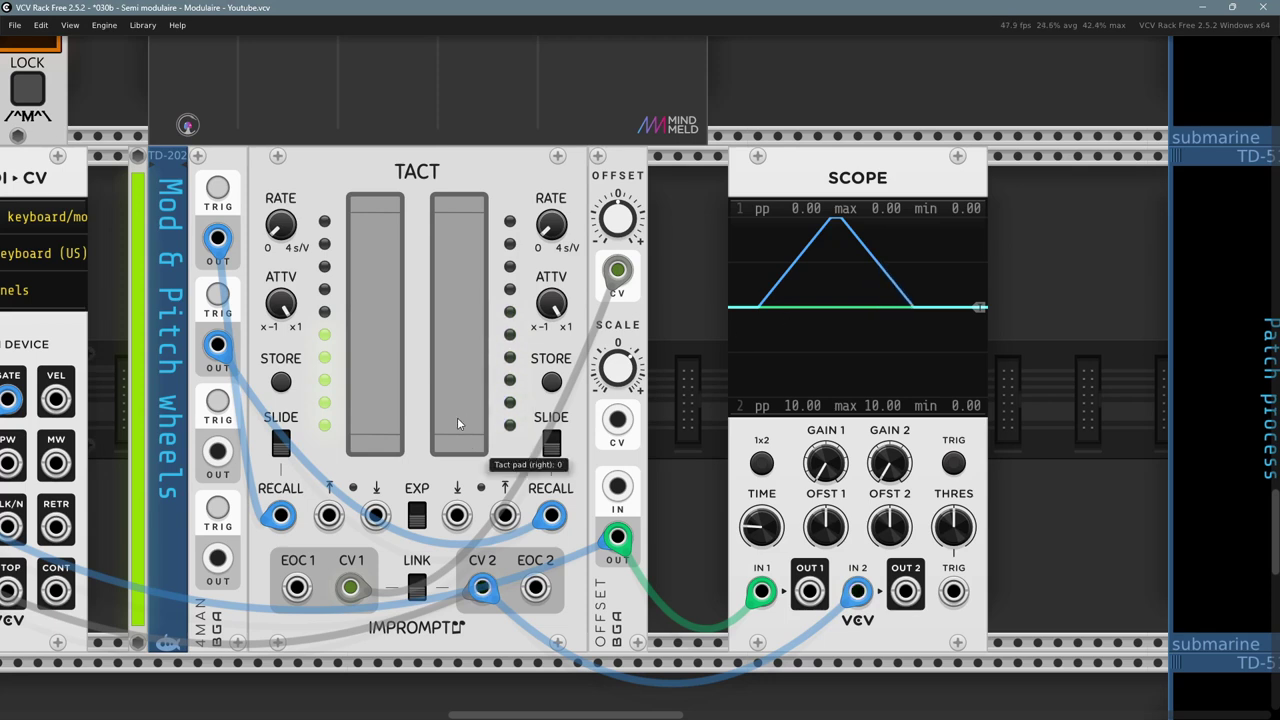
left_click_drag(457, 417, 474, 6)
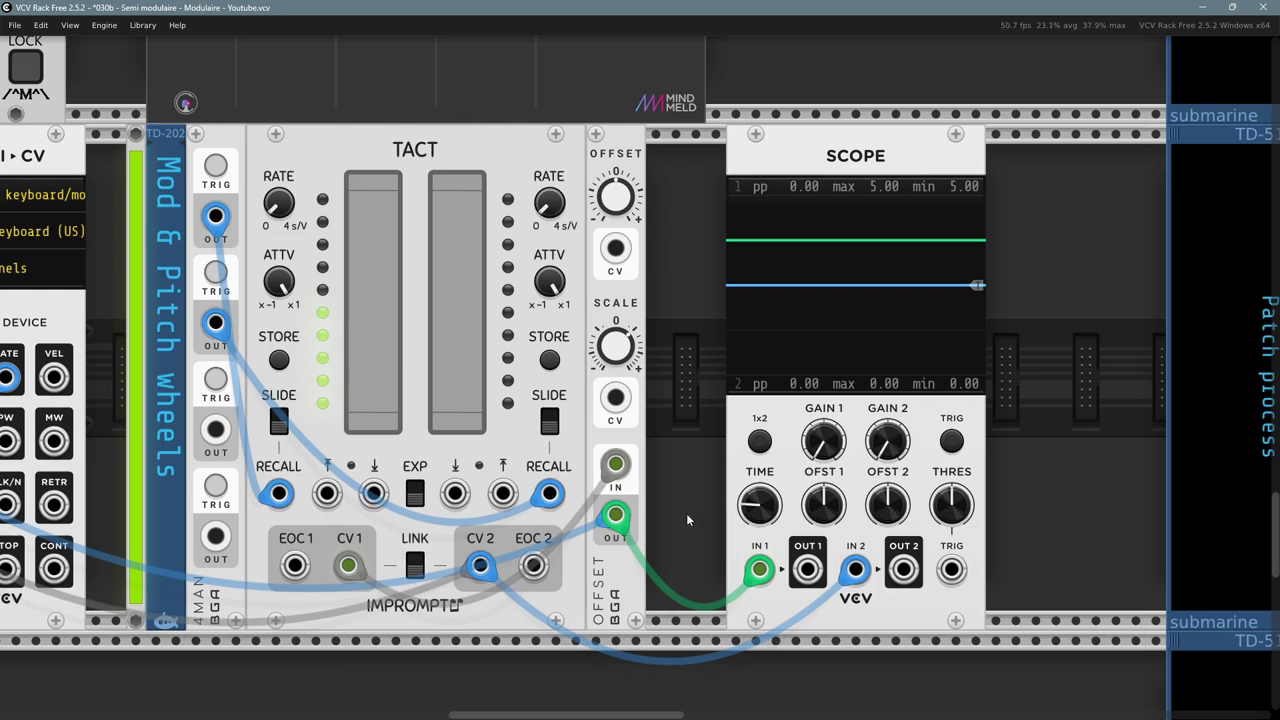
- Lower the OFFSET module's offset by hand to about -4.34 V while checking the left pad signal on the scope
mouse_move(609, 468)
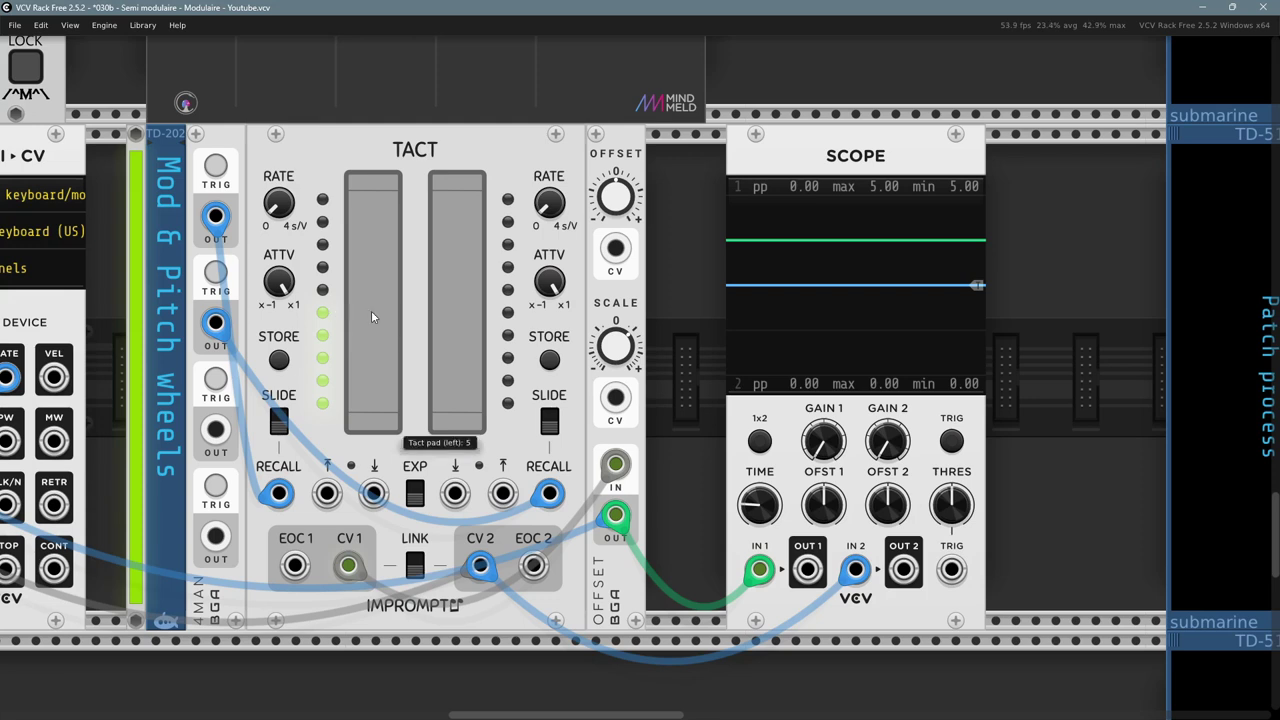
mouse_move(605, 531)
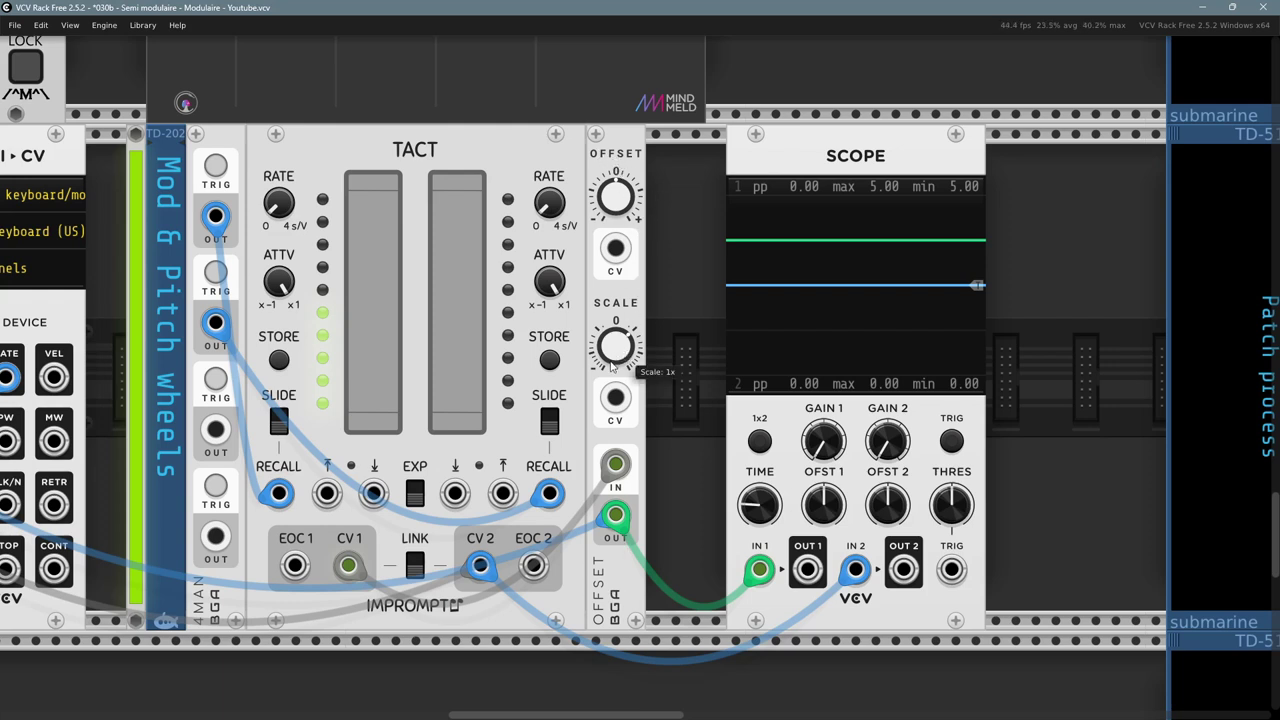
left_click_drag(616, 196, 616, 200)
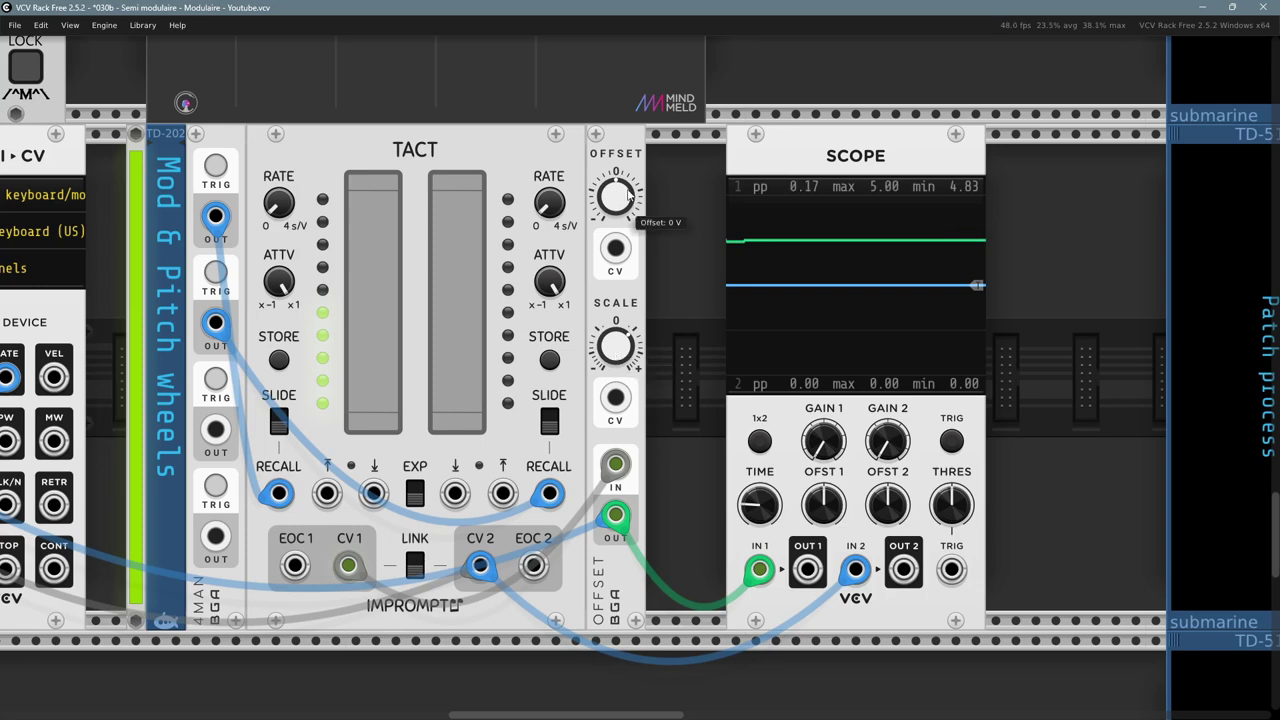
right_click(616, 199)
left_click(694, 163)
left_click_drag(621, 190, 621, 289)
left_click_drag(616, 220, 616, 236)
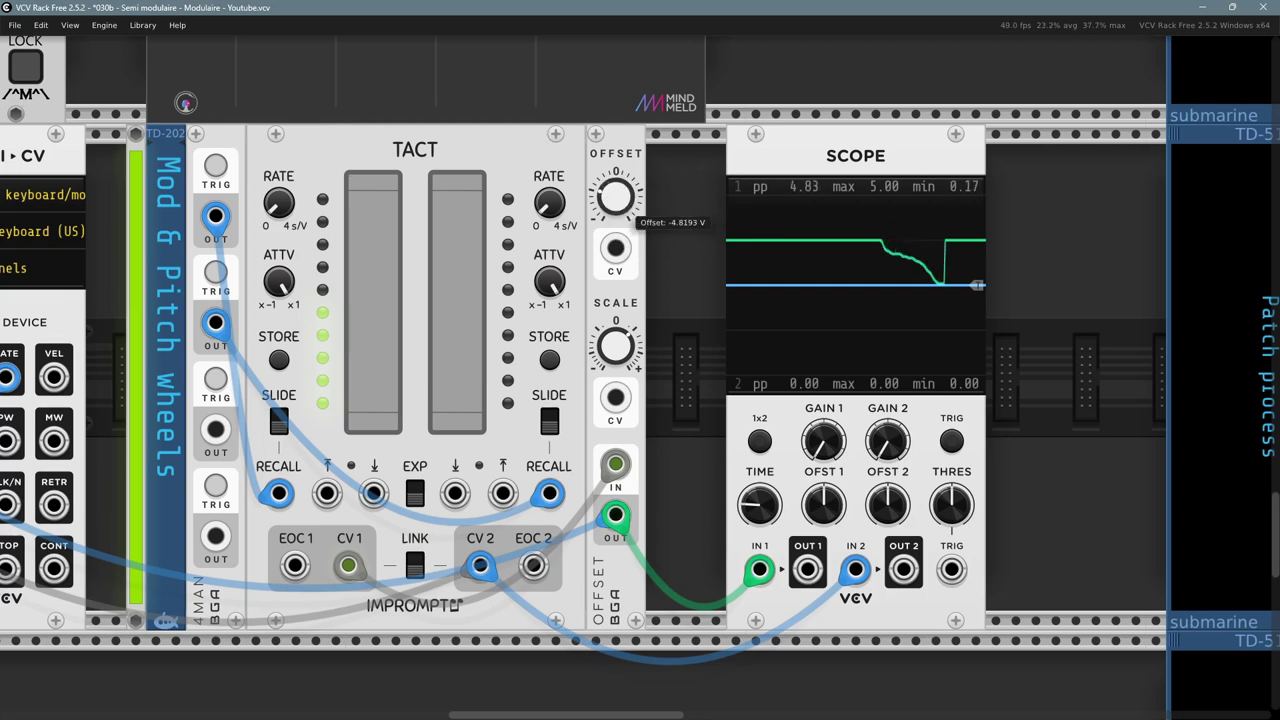
- Set the OFFSET module's offset to exactly -5 V
right_click(605, 198)
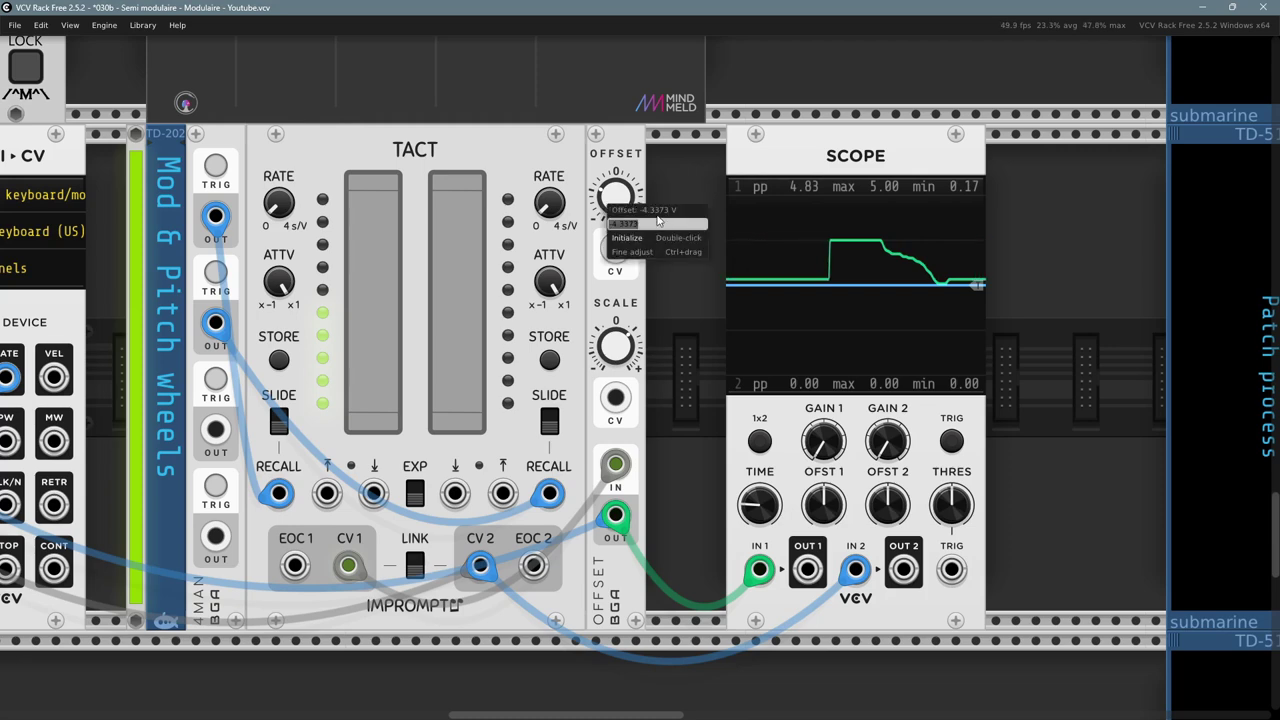
type("-4")
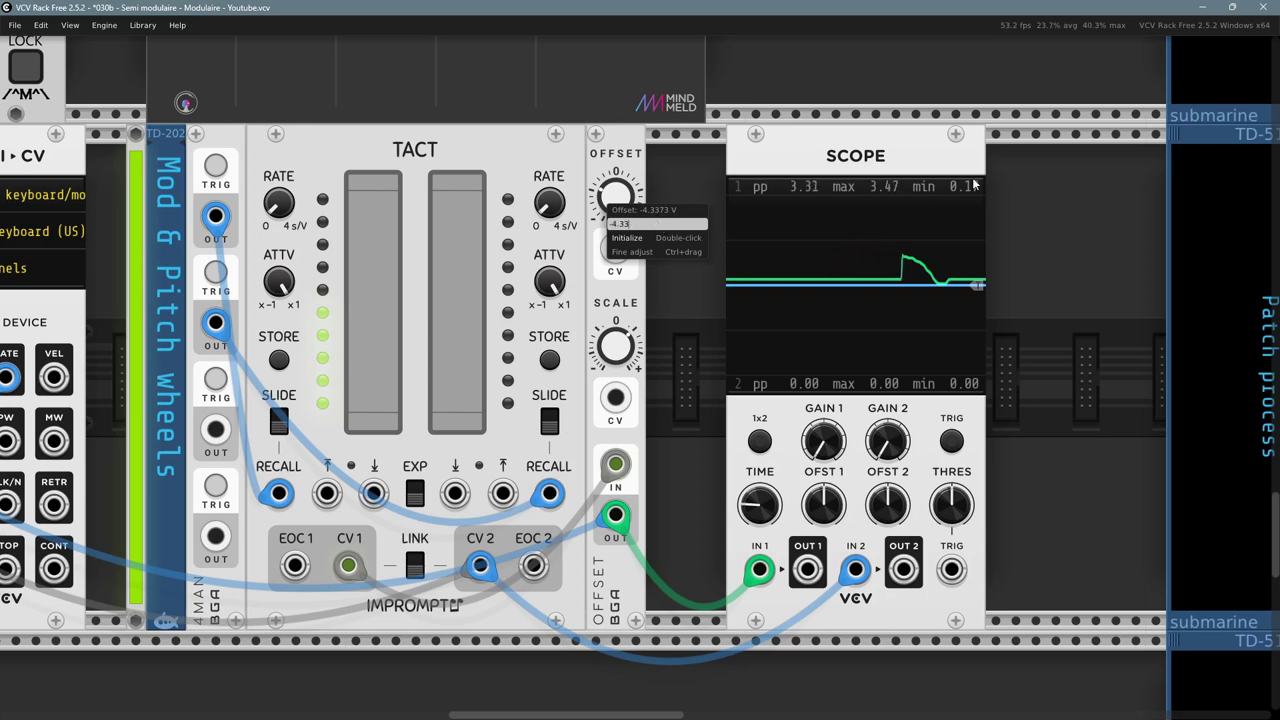
key("BackSpace")
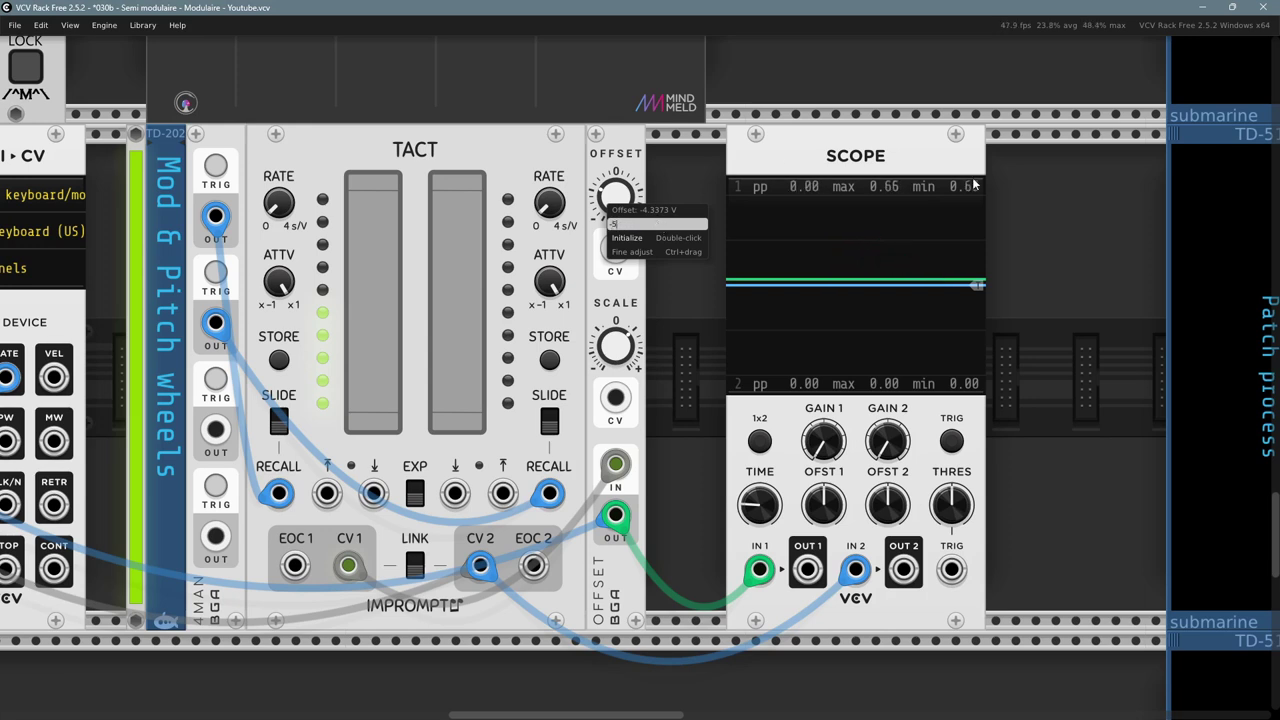
key("Return")
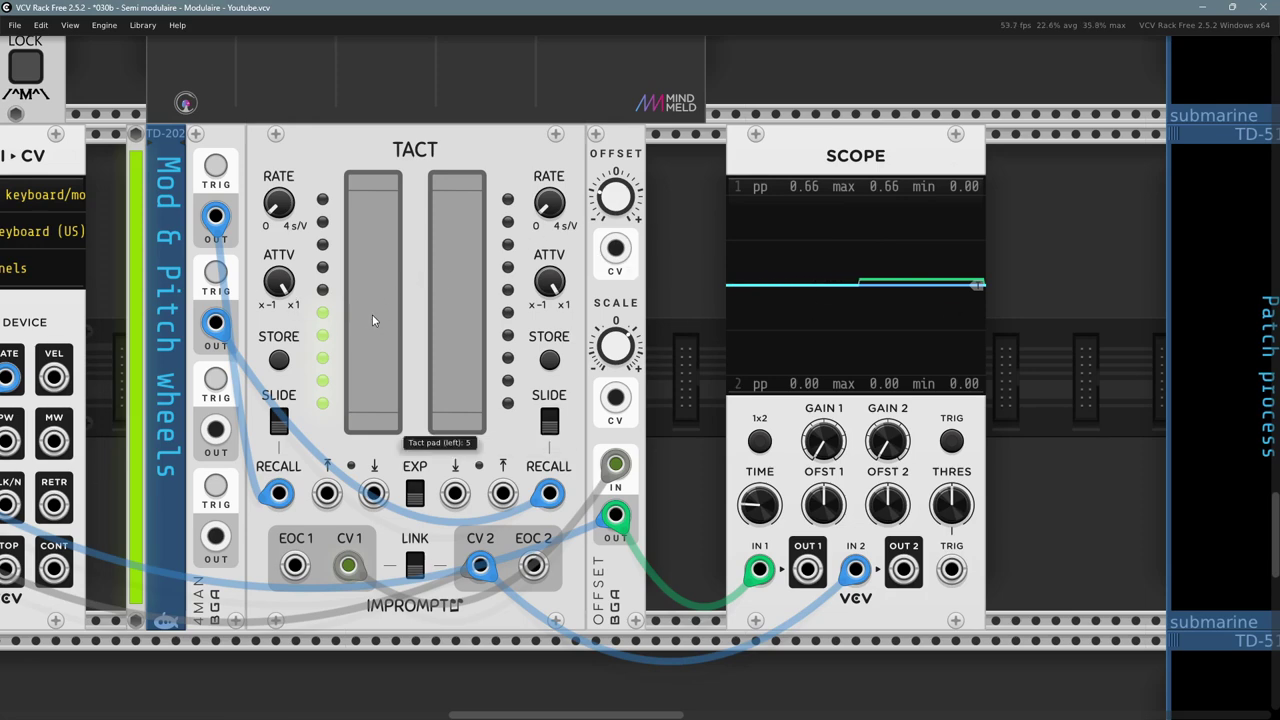
- Sweep the left and right TACT pads over their full ranges to test both wheel signals on the scope
mouse_move(372, 314)
left_mouse_down()
mouse_move(354, 28)
mouse_move(360, 535)
left_mouse_up()
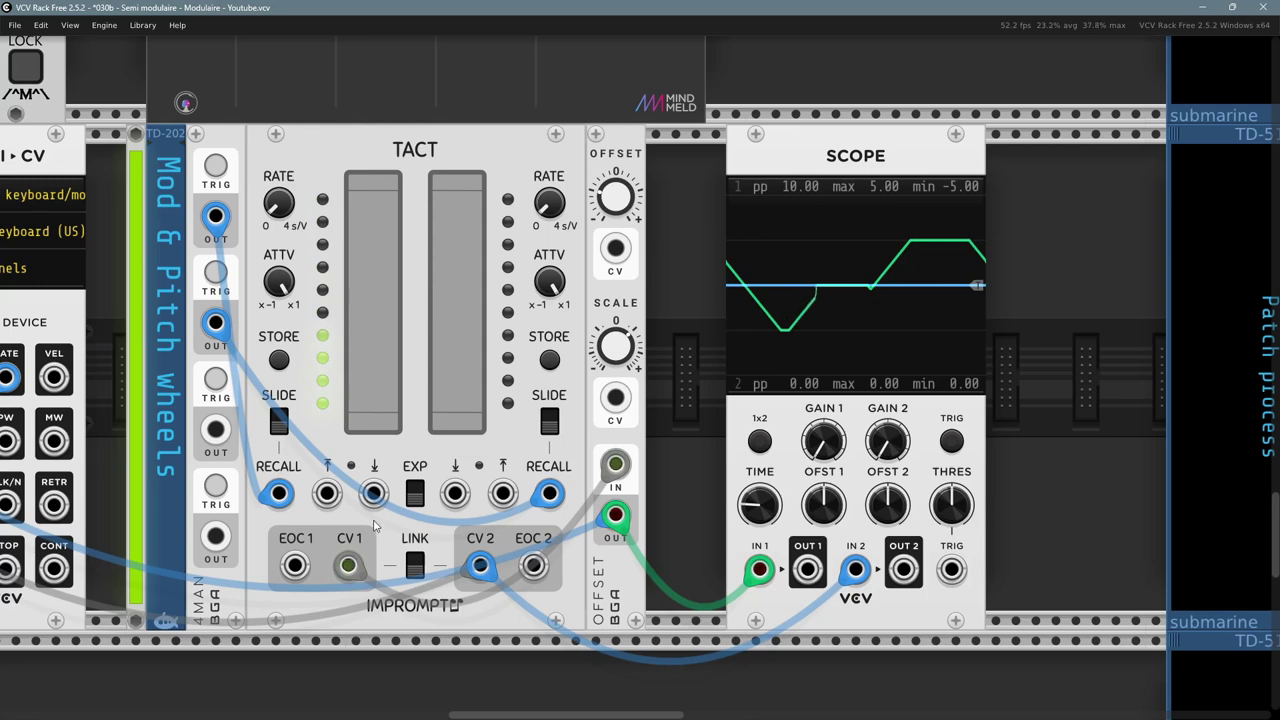
left_click_drag(455, 397, 446, 20)
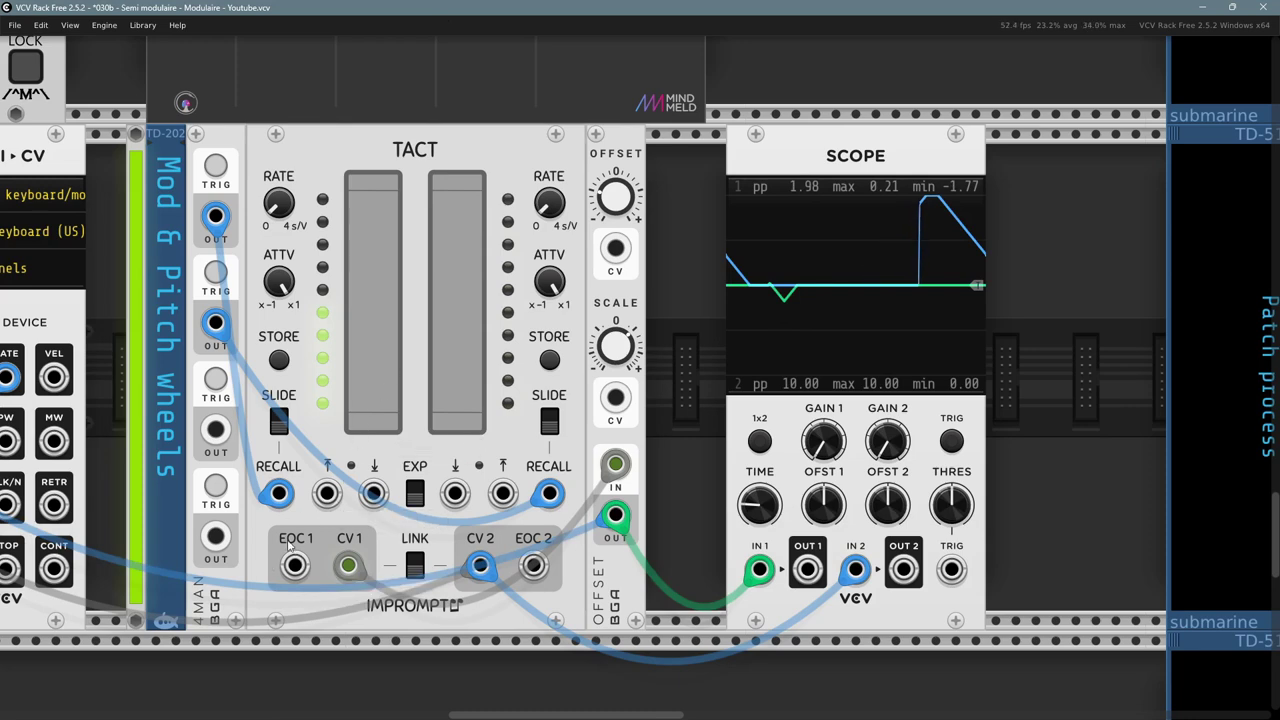
- Trace the 4MAN trigger outputs to the TACT recall inputs, then move the left pad and fire the triggers to test the recall
scroll(306, 611, "down", 3)
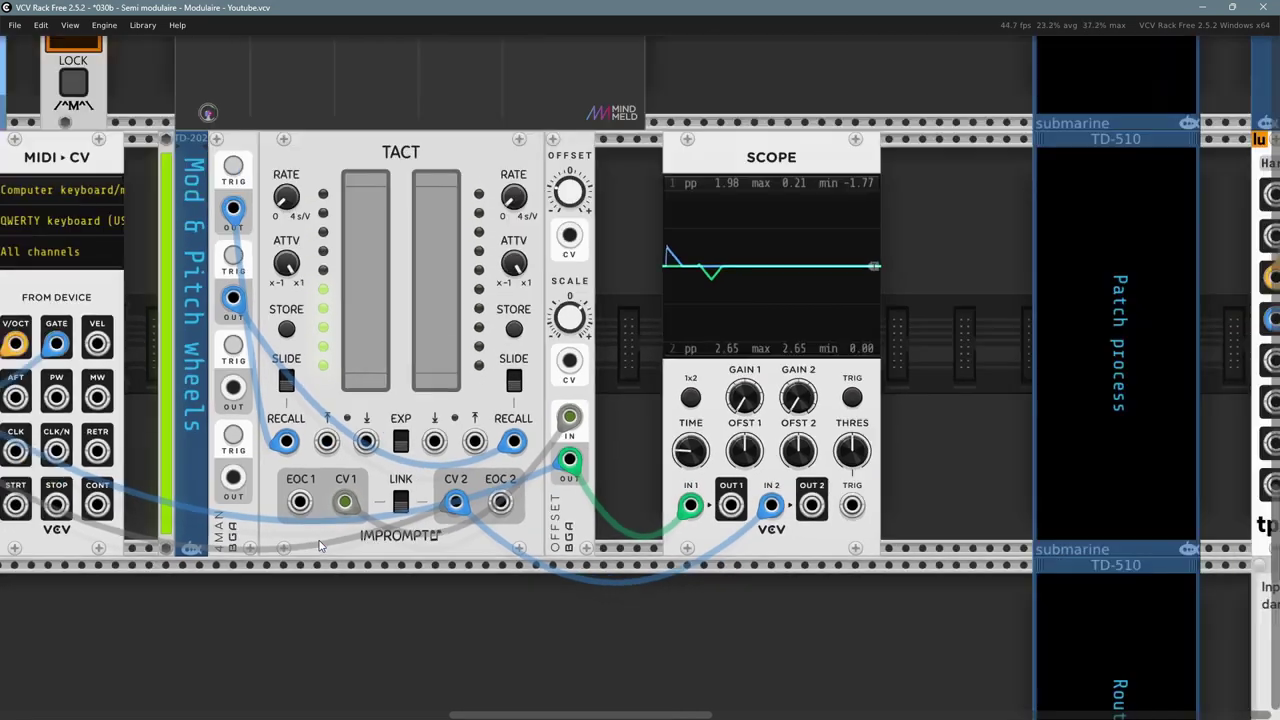
scroll(214, 105, "up", 3)
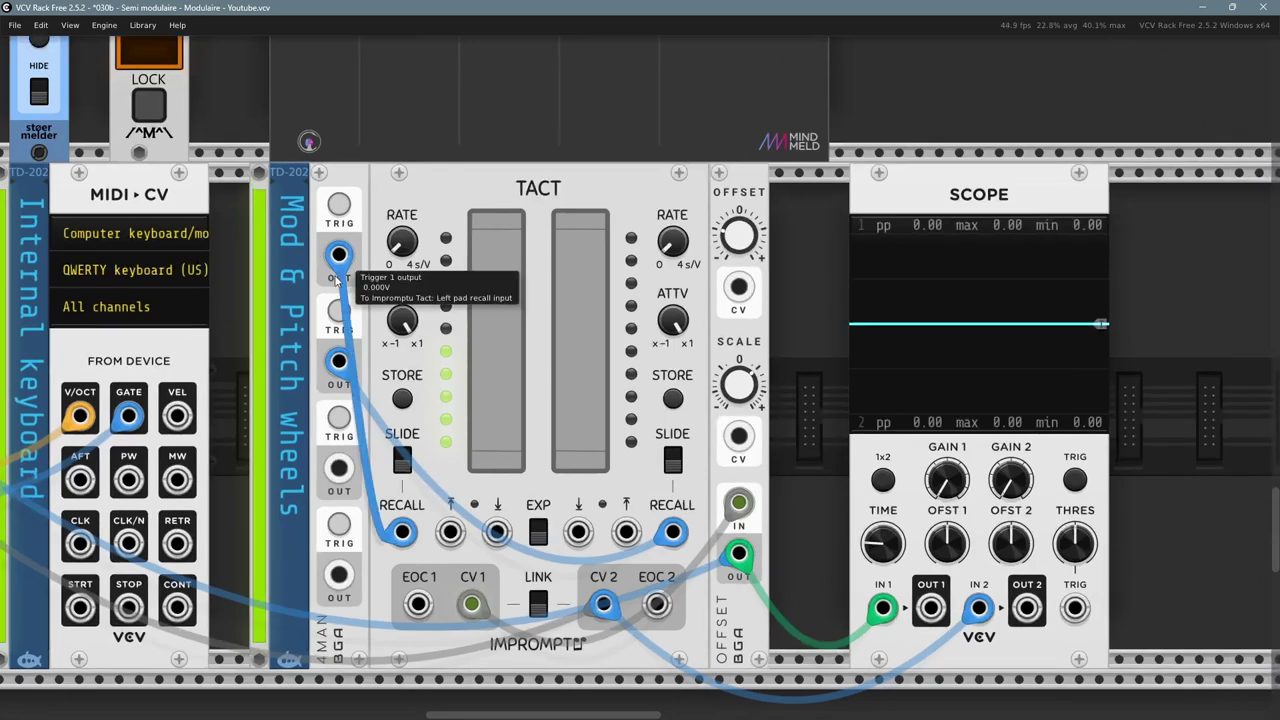
left_click_drag(355, 305, 383, 247)
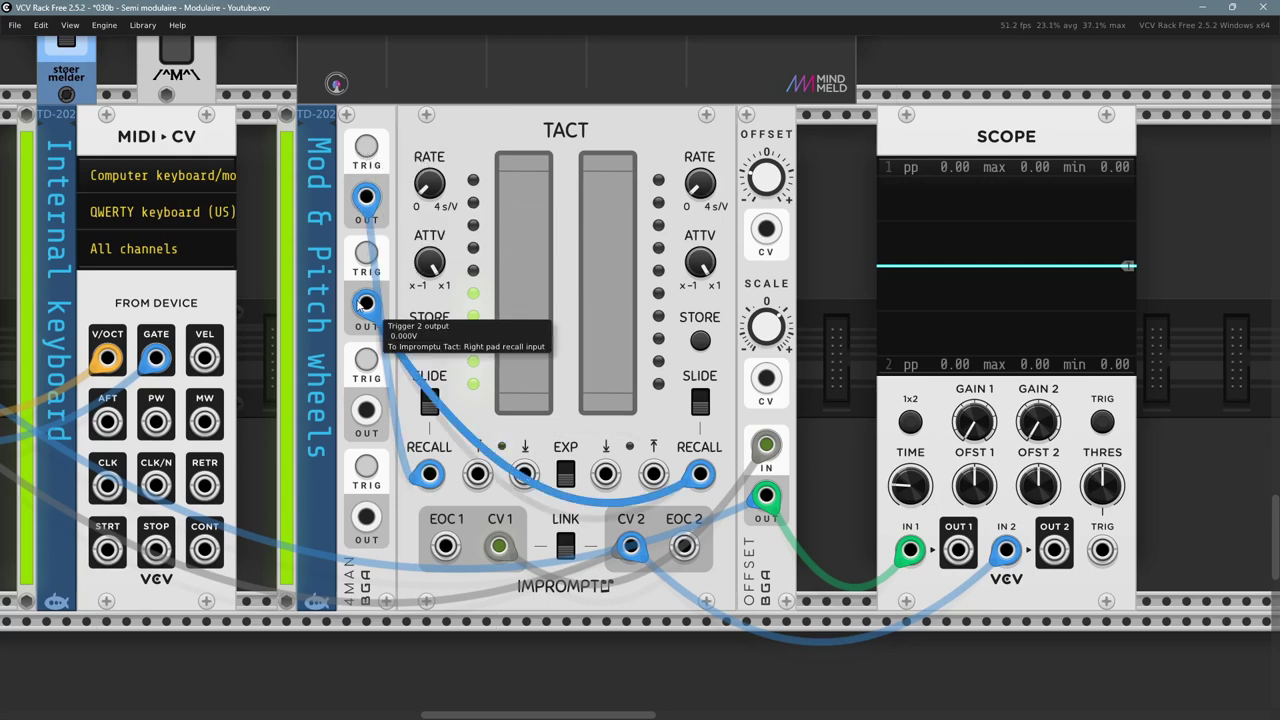
left_click(366, 252)
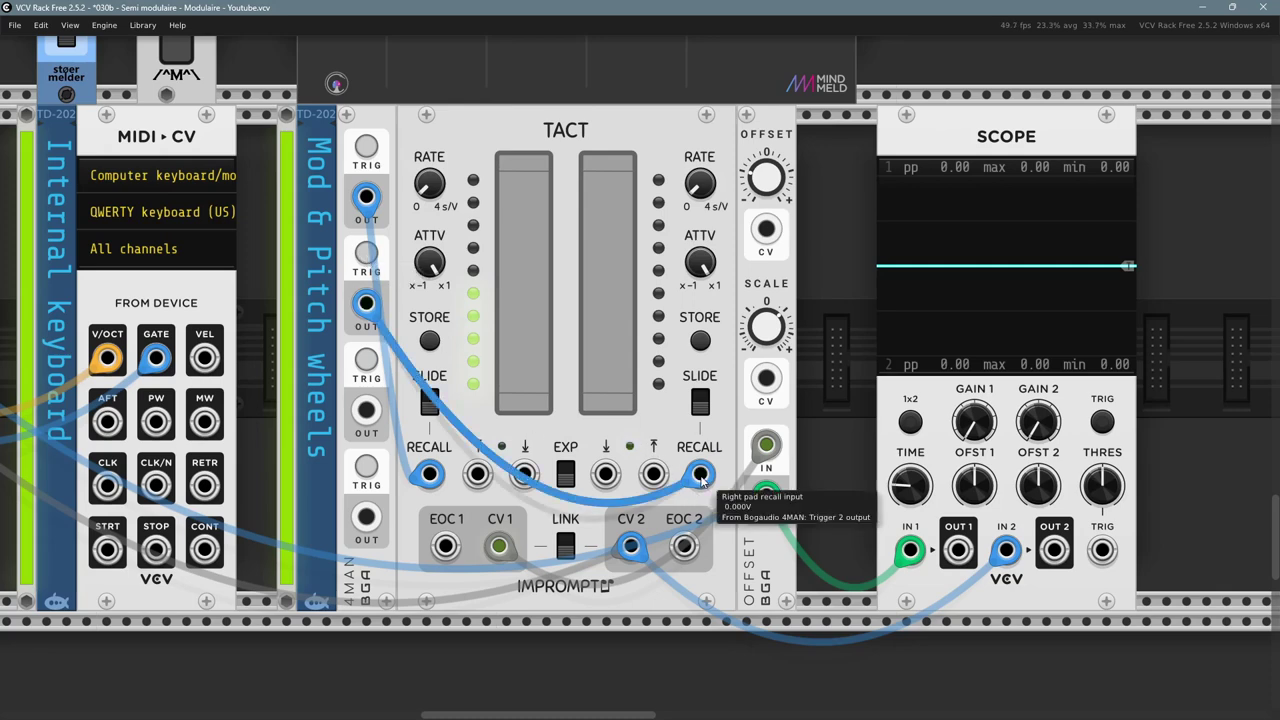
double_click(529, 294)
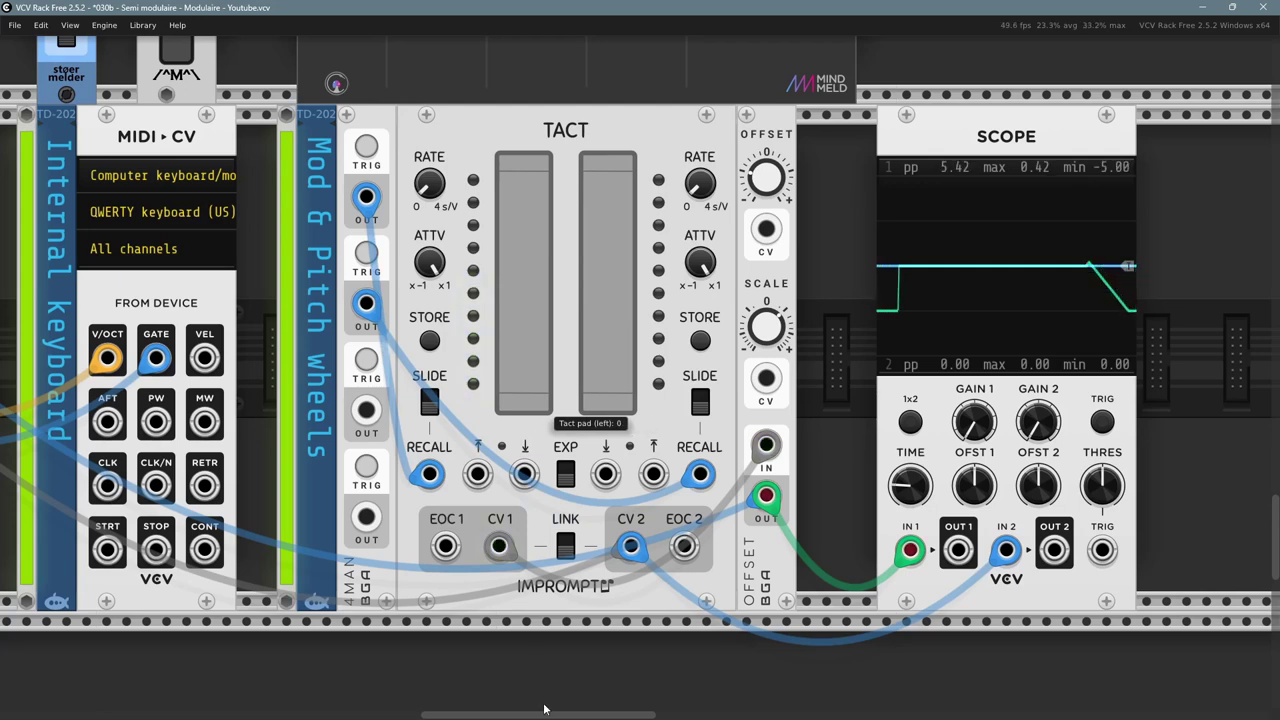
left_click(366, 148)
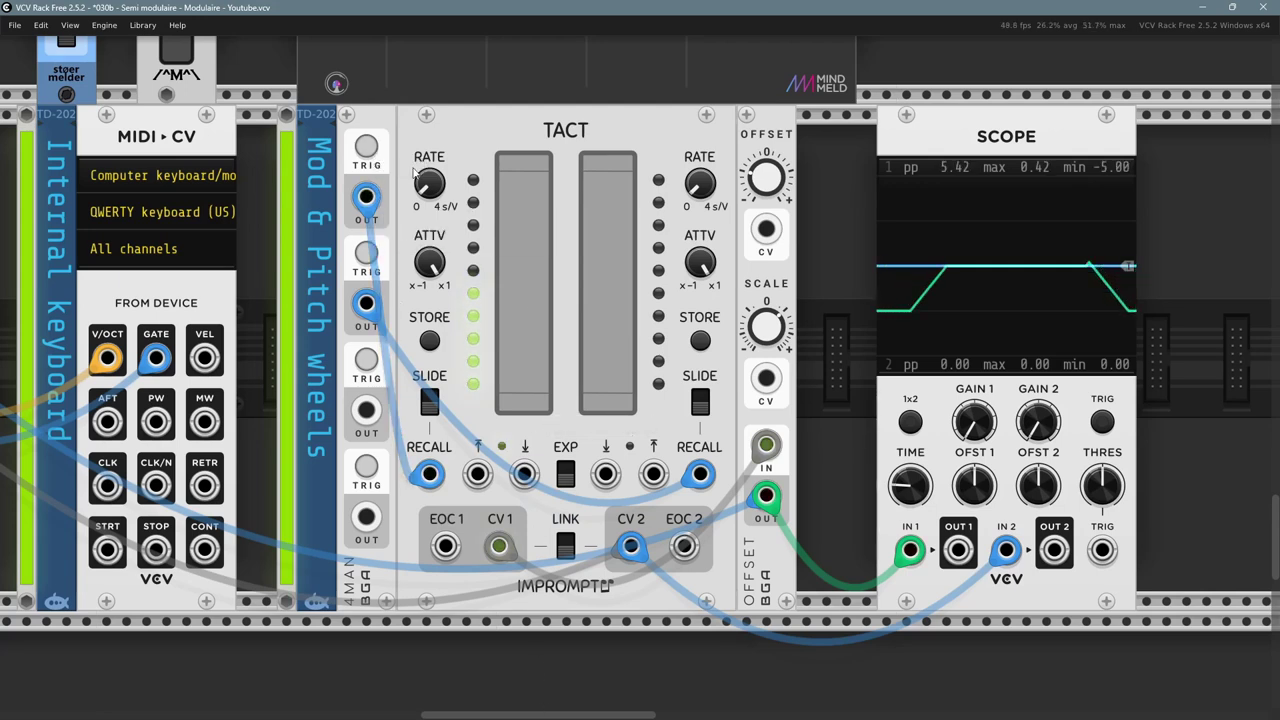
- Turn off auto-return for the left TACT pad and fire 4MAN trigger 1 to test the recall
right_click(456, 144)
mouse_move(538, 372)
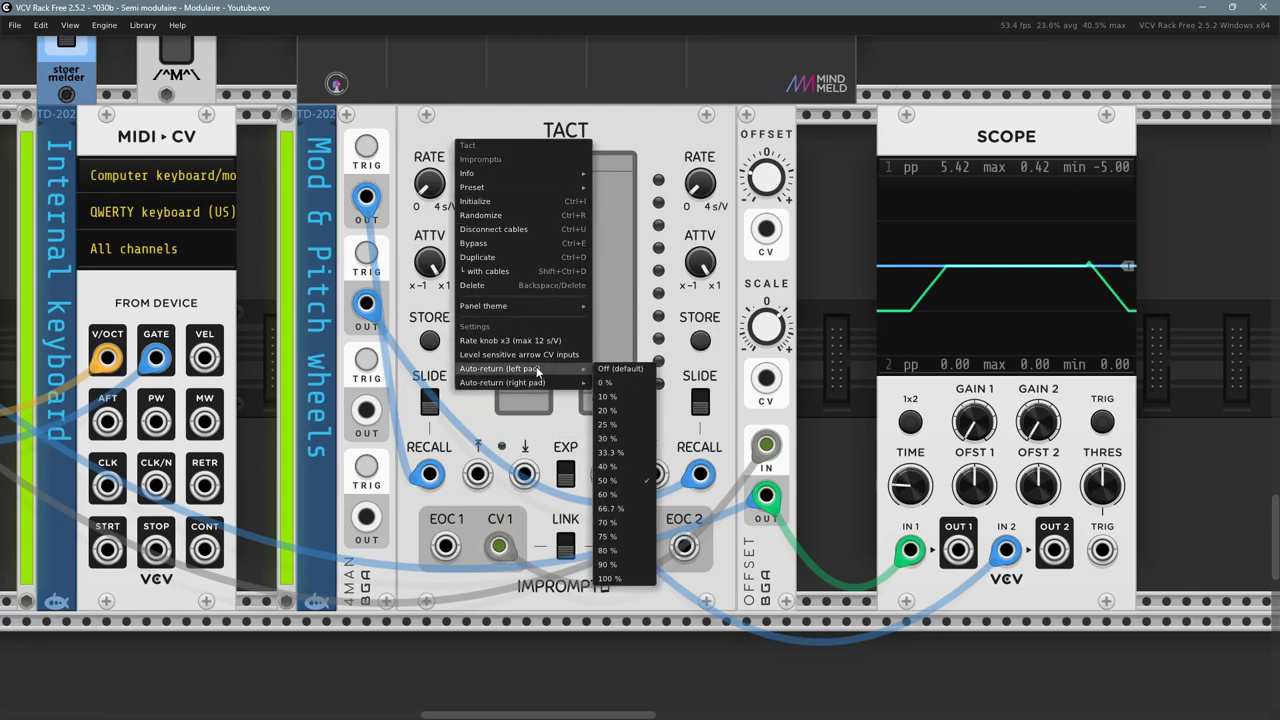
left_click(620, 368)
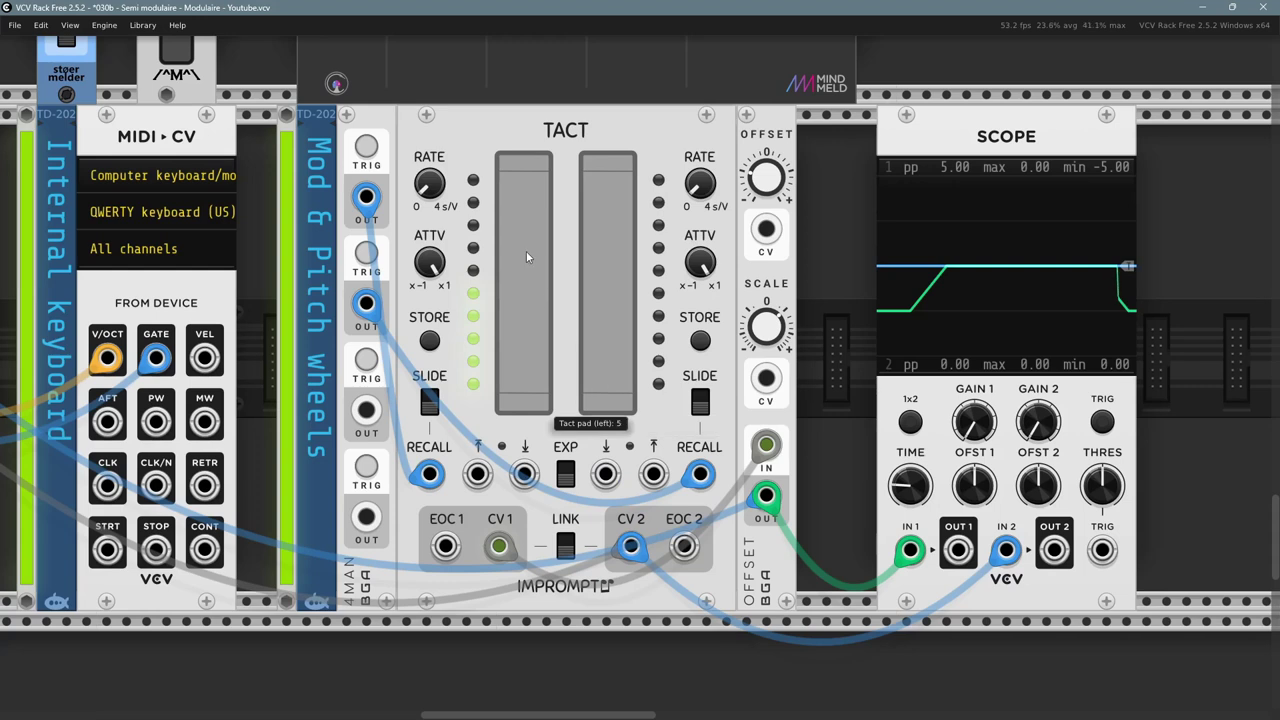
left_click(366, 148)
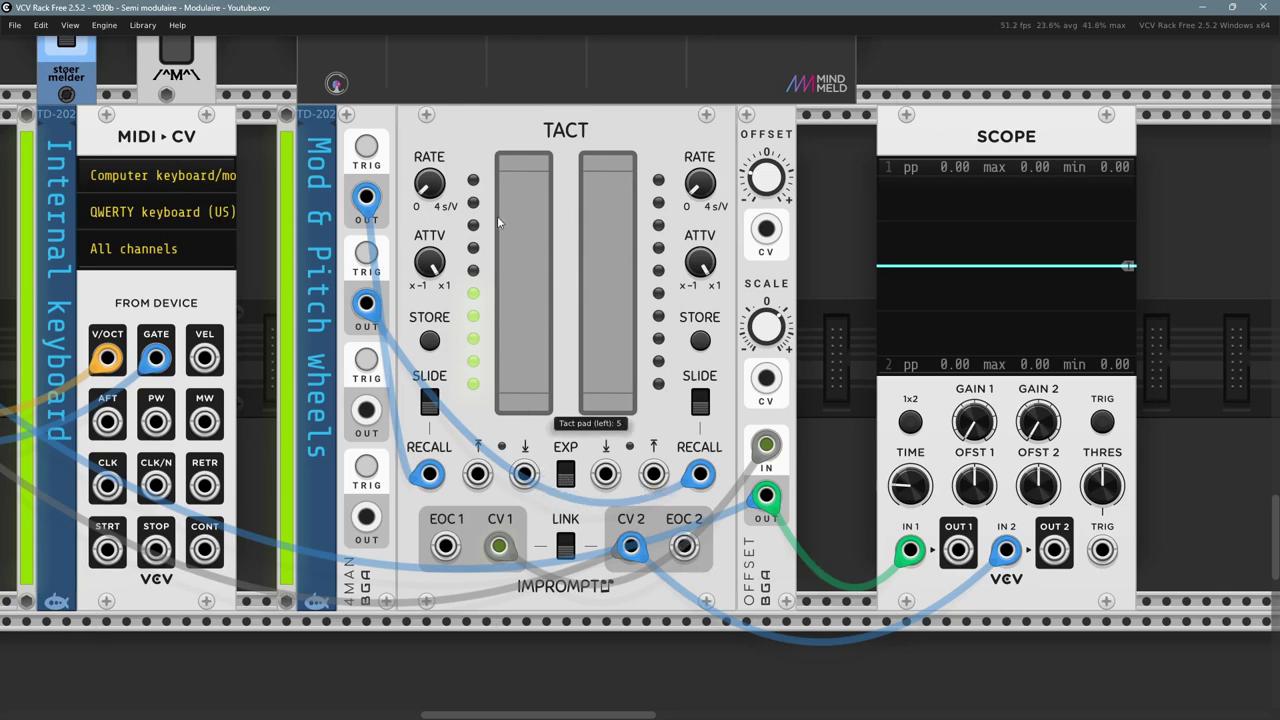
- Set the left TACT pad's auto-return to 50 %
right_click(511, 126)
mouse_move(586, 360)
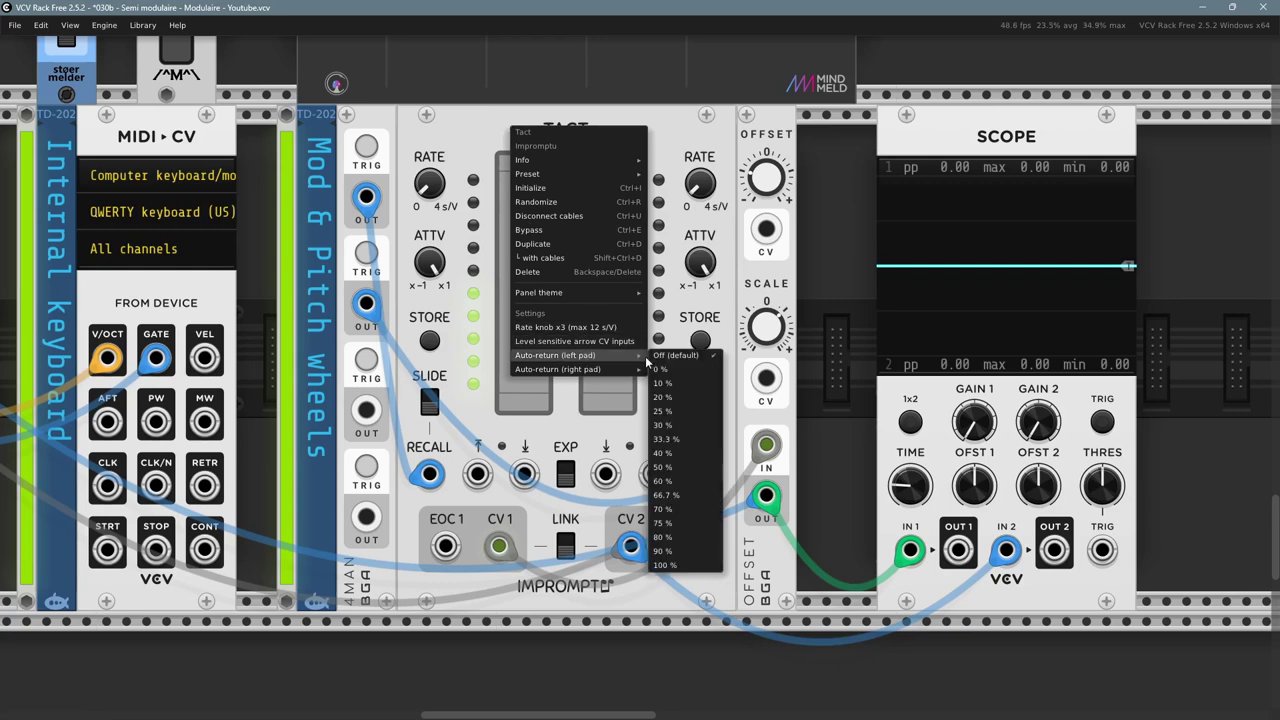
left_click(664, 467)
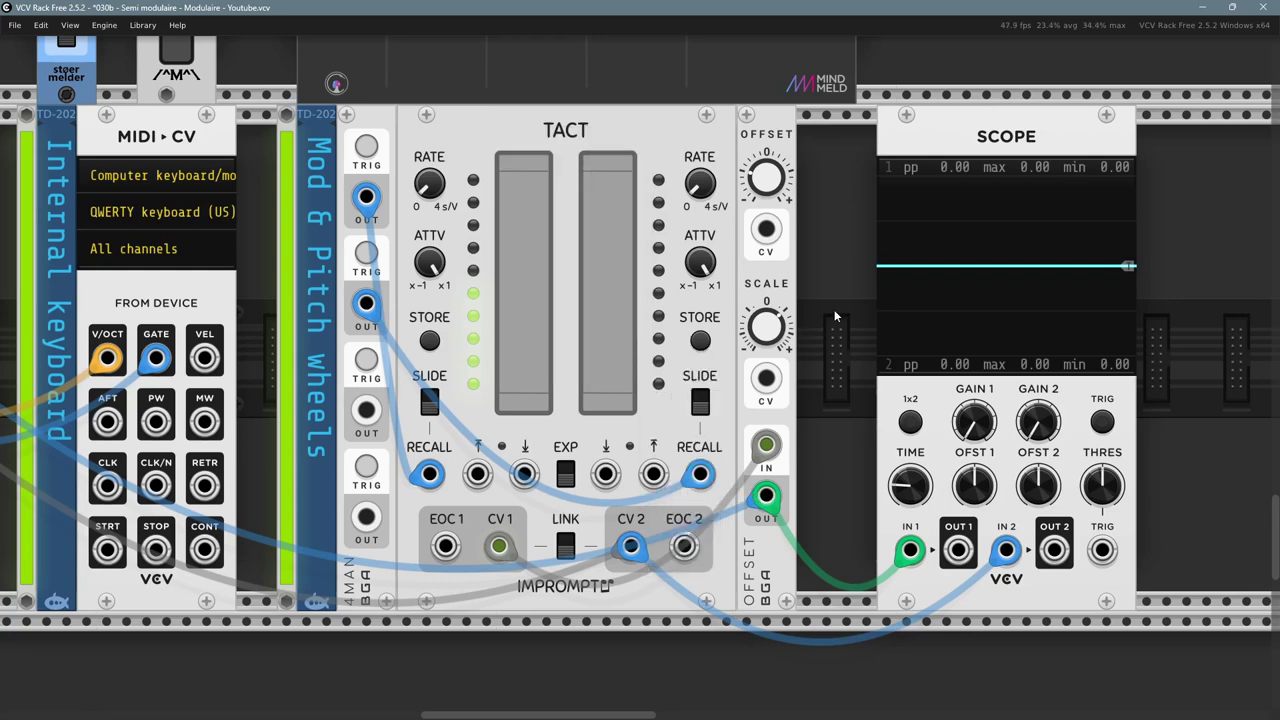
- Compare the Hardware section's Teleport inputs for pitch, mod, V/OCT and gate with the matching Teleport outputs in the Patch process section
left_click_drag(826, 342, 744, 343)
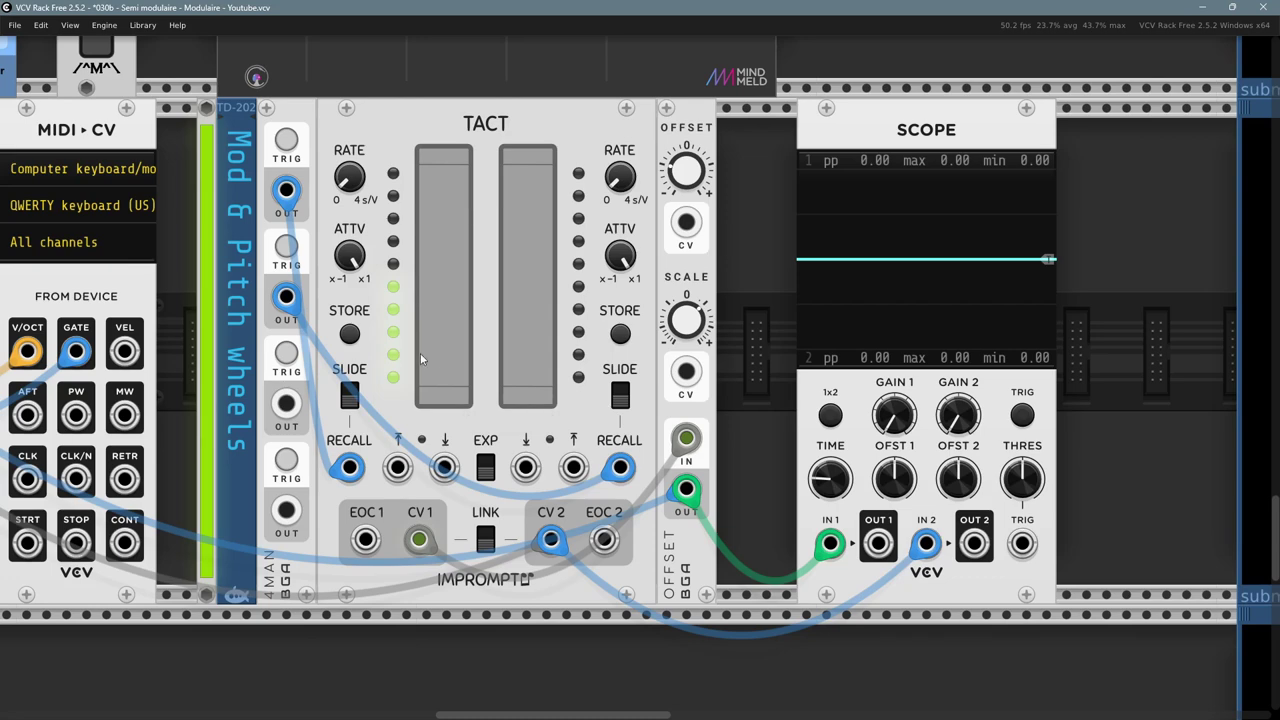
scroll(772, 423, "down", 1)
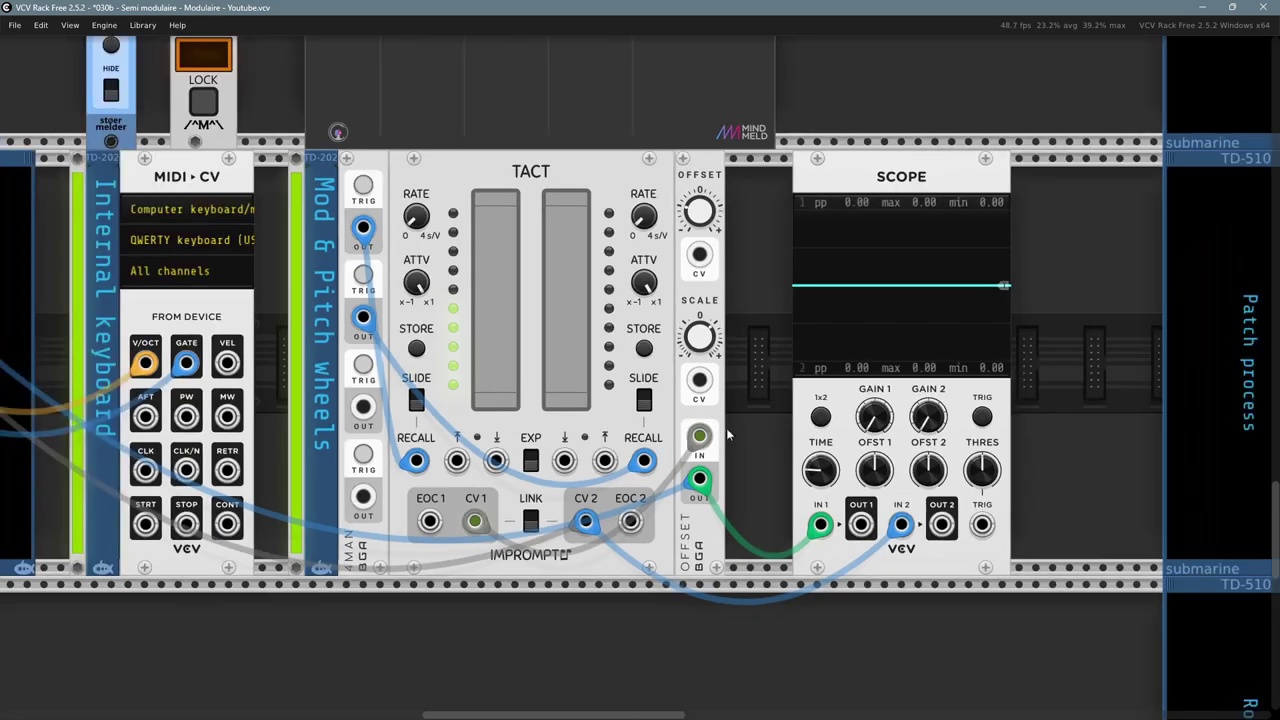
left_click_drag(264, 674, 391, 703)
scroll(390, 703, "left", 3)
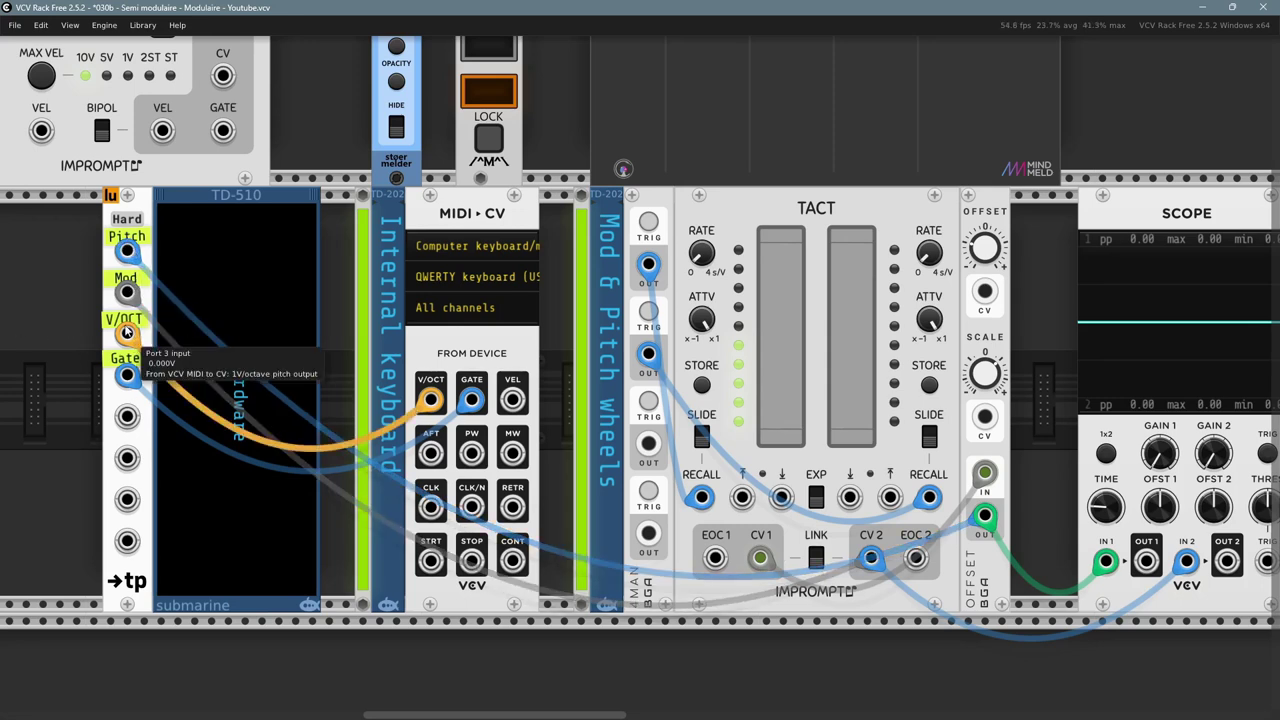
left_click_drag(1036, 438, 3, 440)
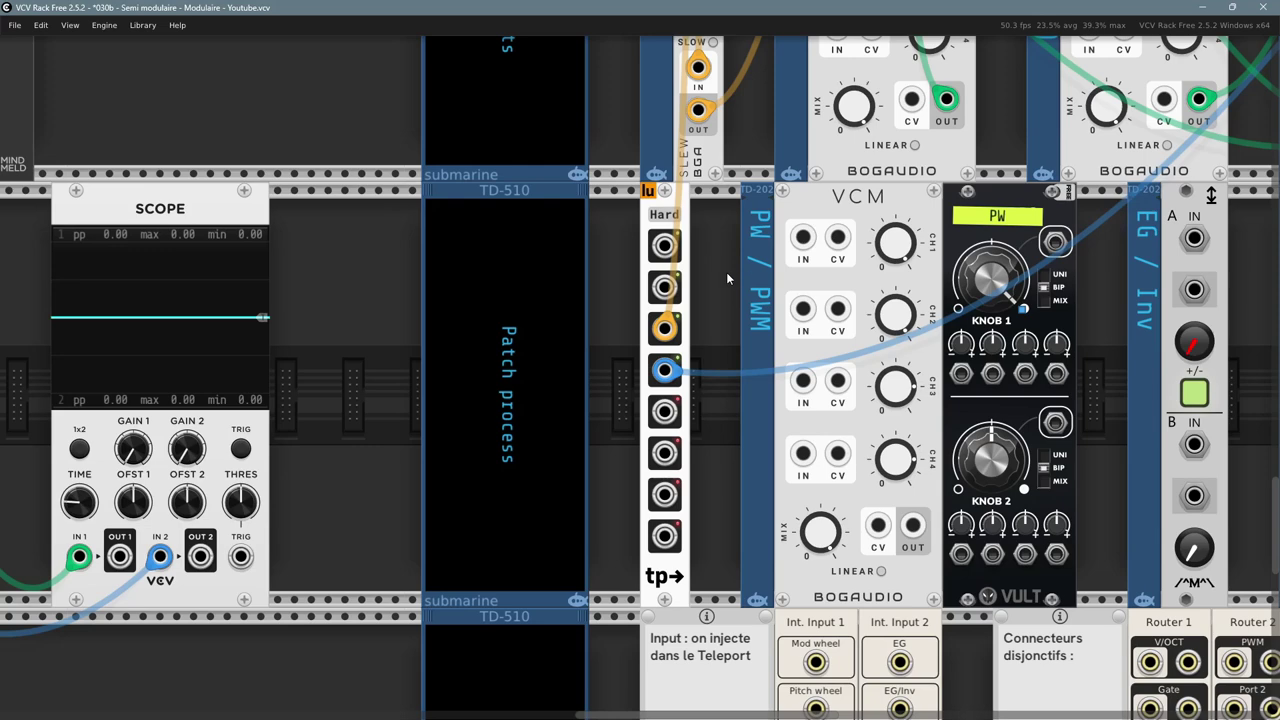
left_click_drag(726, 272, 588, 233)
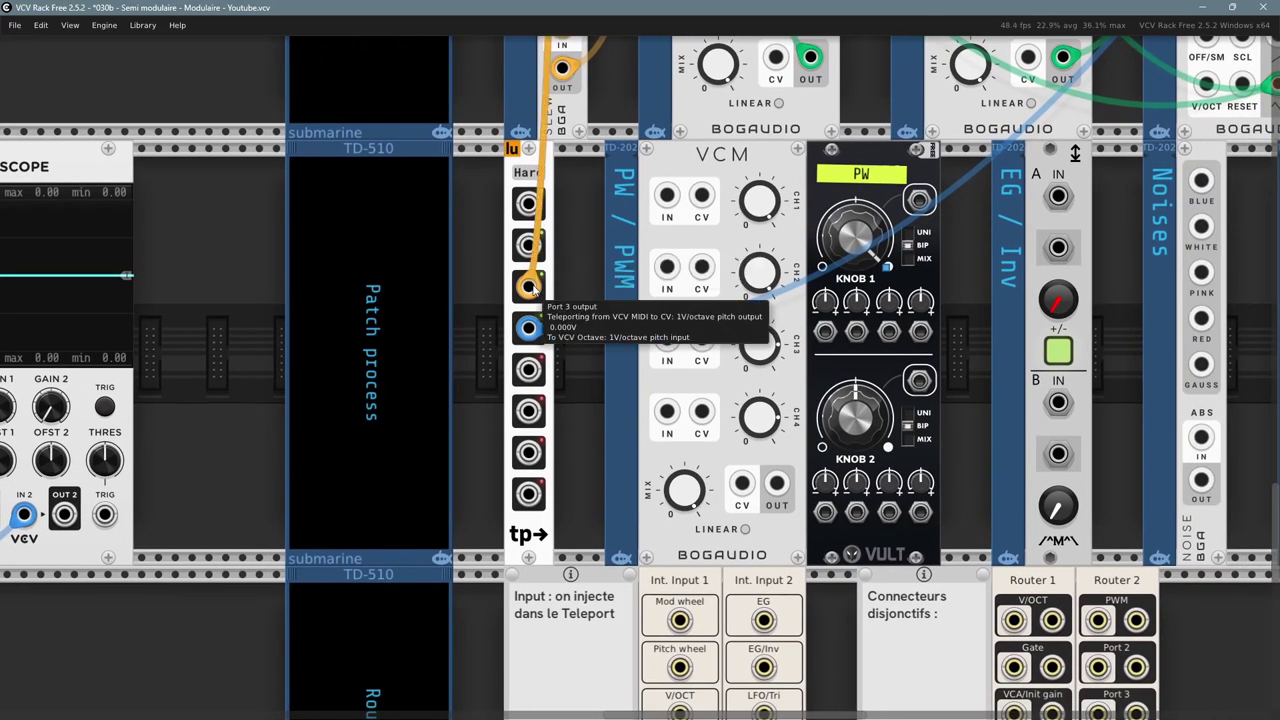
left_click_drag(195, 310, 1155, 375)
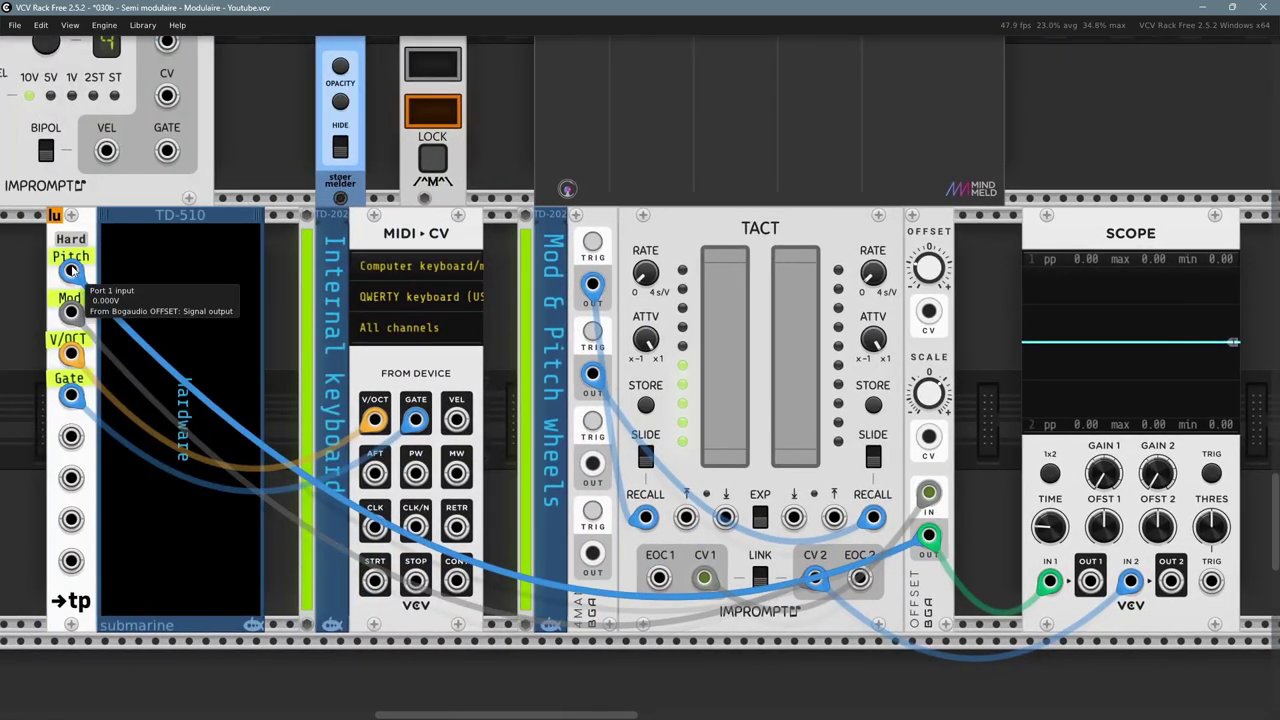
- Connect port 1 of the Patch process Teleport Out to the Pitch wheel input of Int. Input 1 with a green cable
left_click_drag(993, 355, 3, 345)
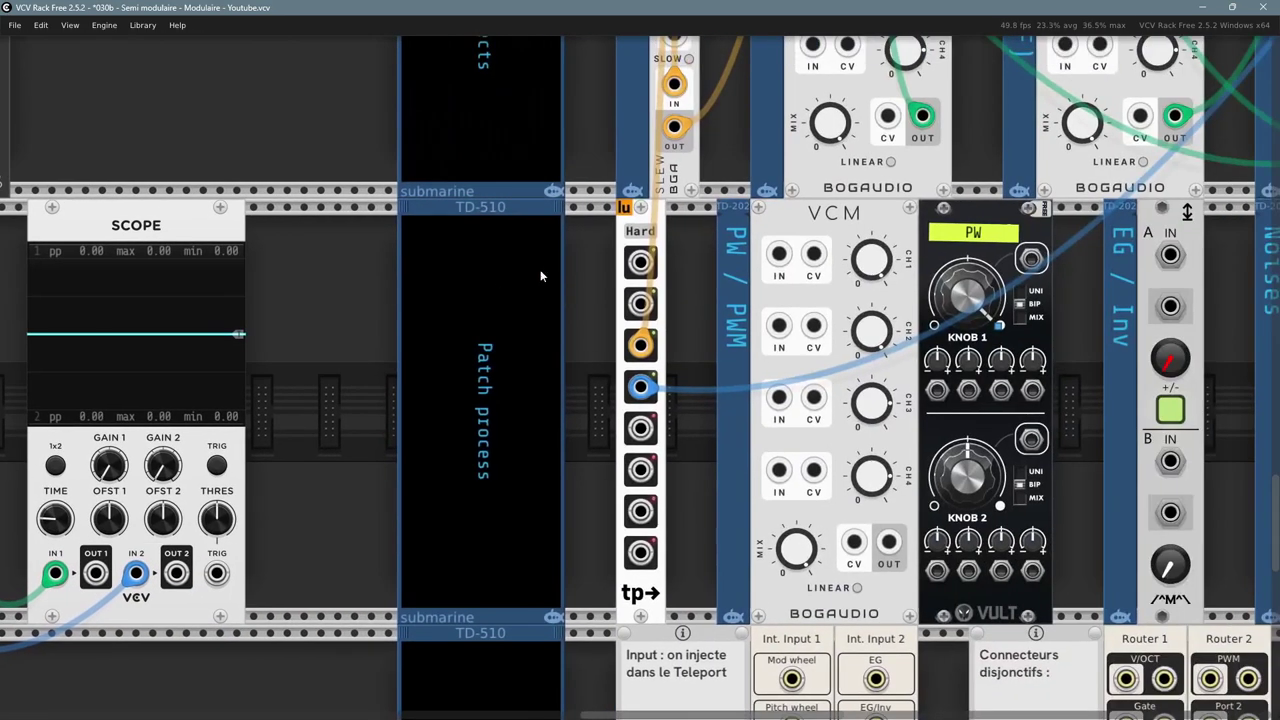
left_click_drag(383, 257, 228, 212)
scroll(165, 198, "down", 3)
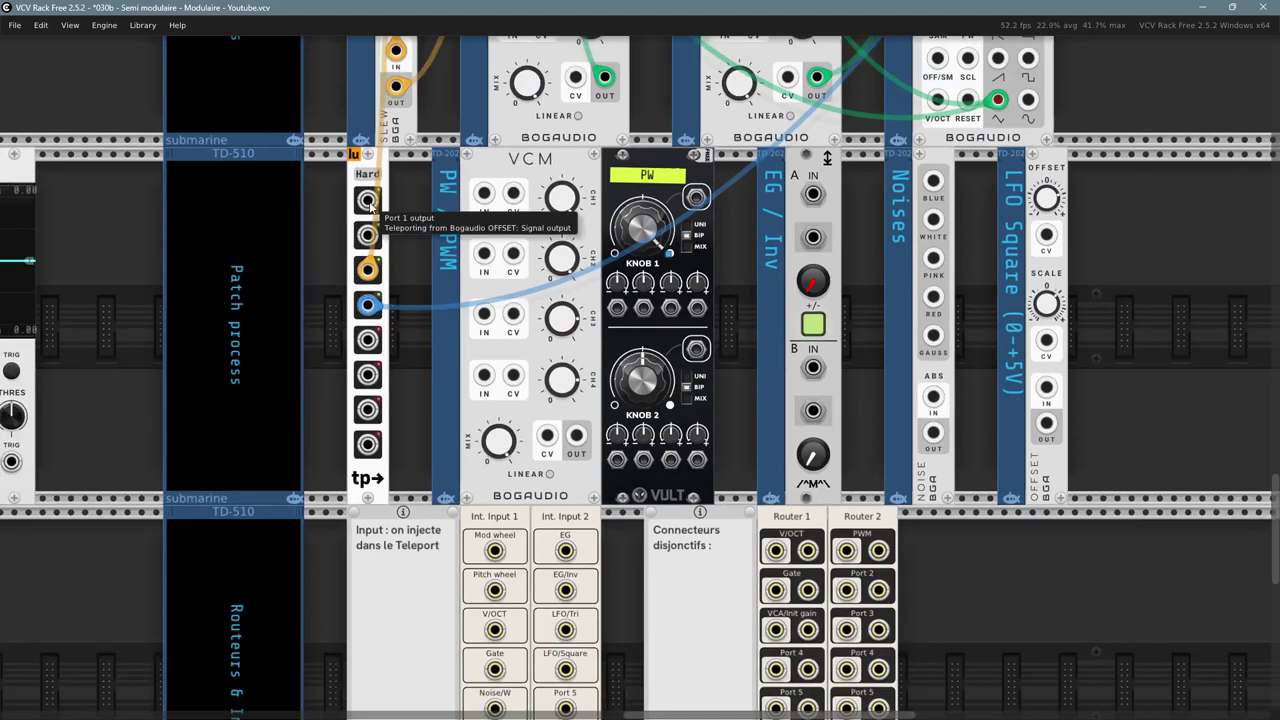
right_click(370, 203)
left_click(397, 292)
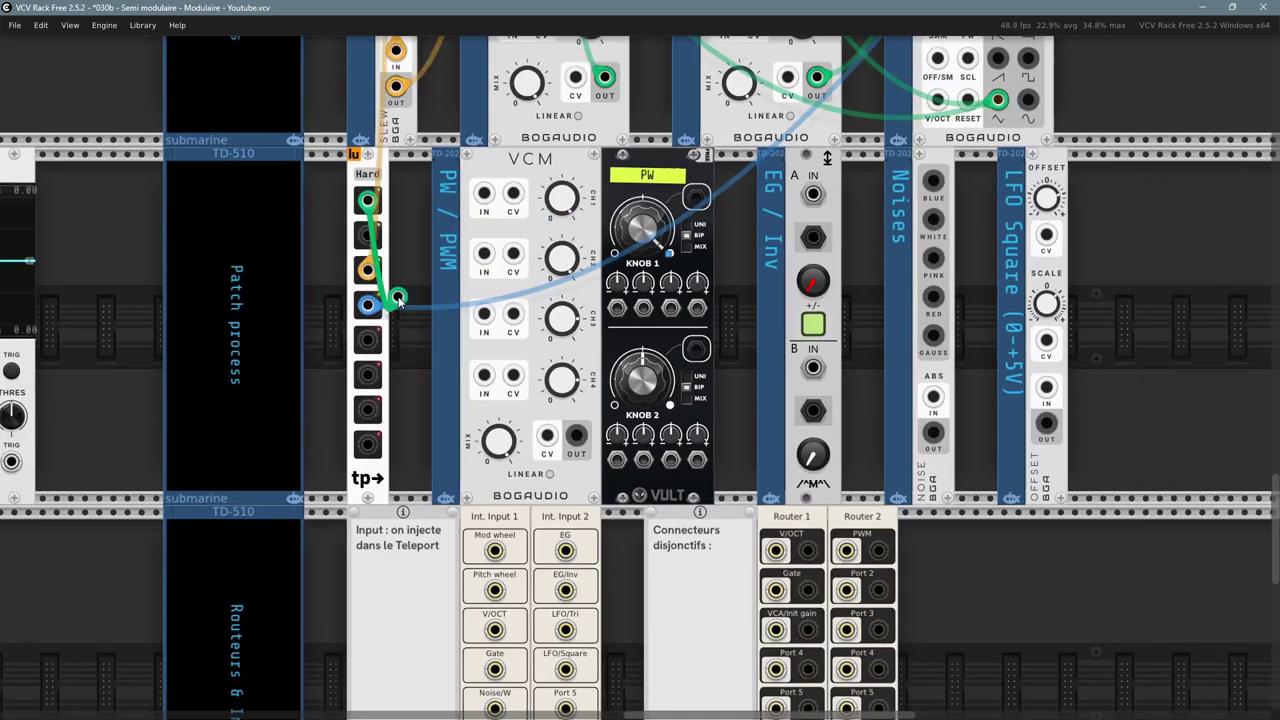
scroll(406, 634, "down", 3)
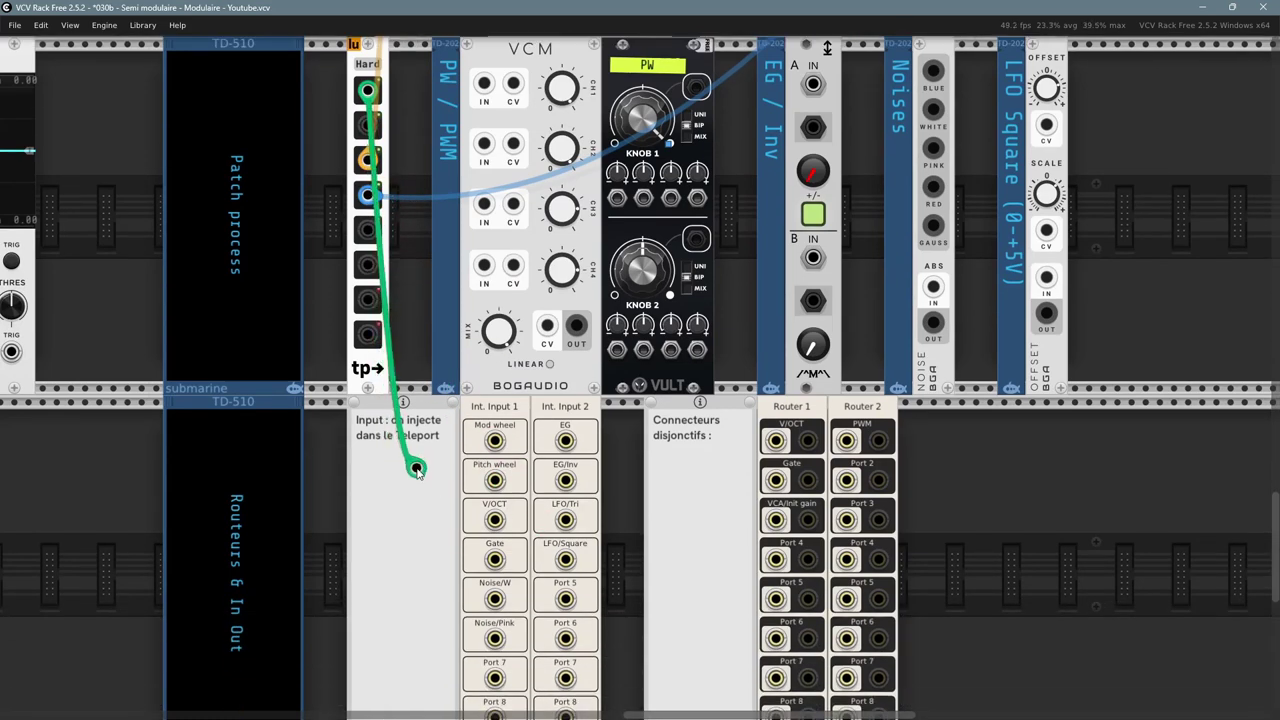
left_click(494, 481)
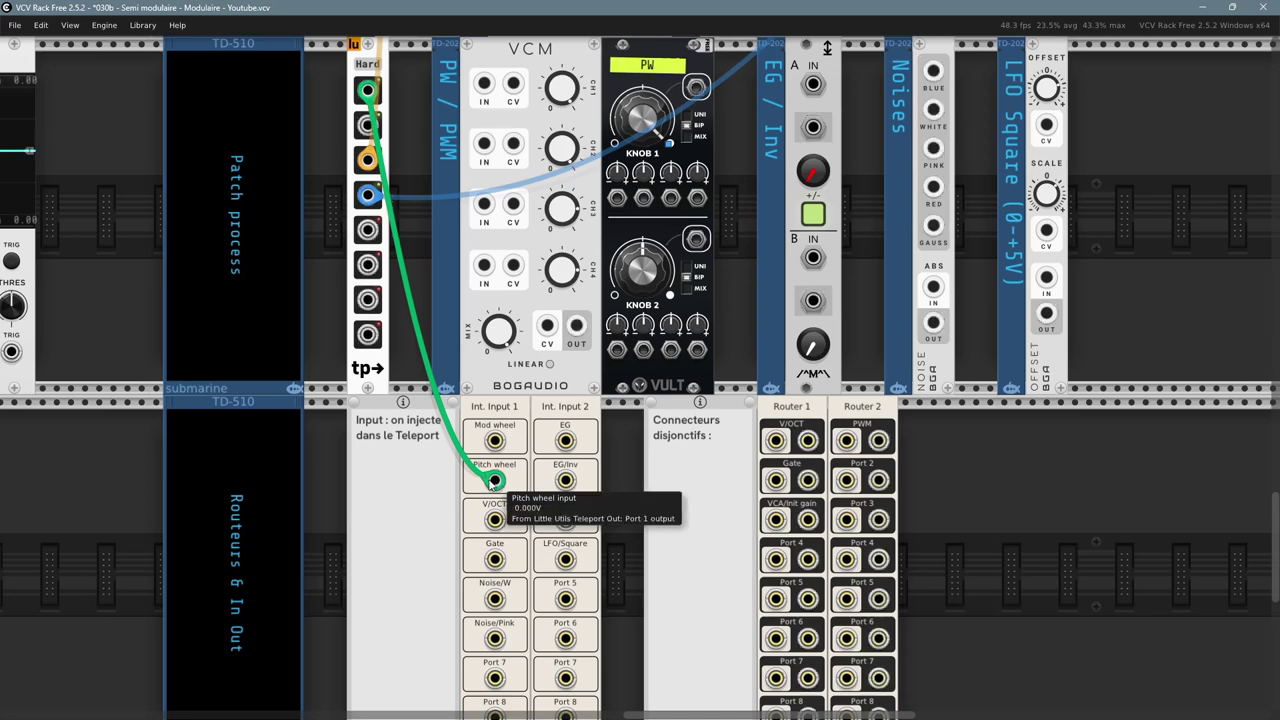
- Inspect the port name setting of the Pitch wheel input on Int. Input 1
scroll(497, 482, "up", 2)
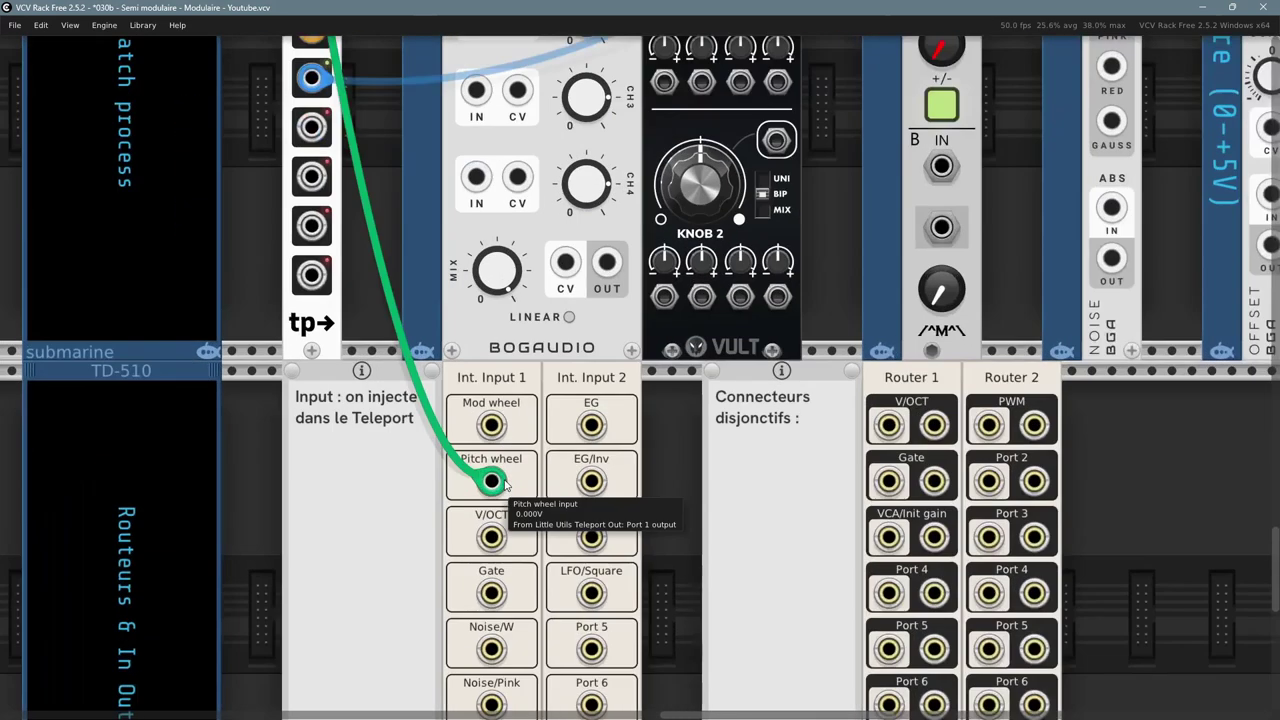
scroll(506, 483, "down", 2)
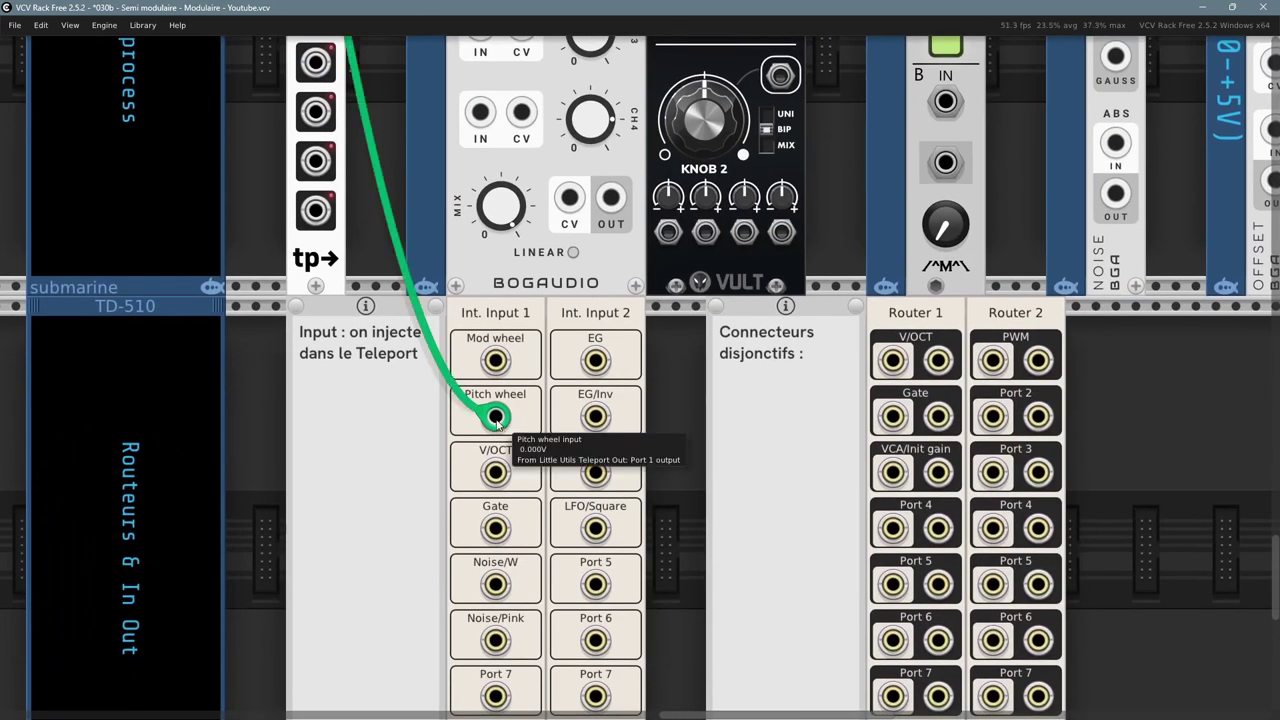
right_click(497, 421)
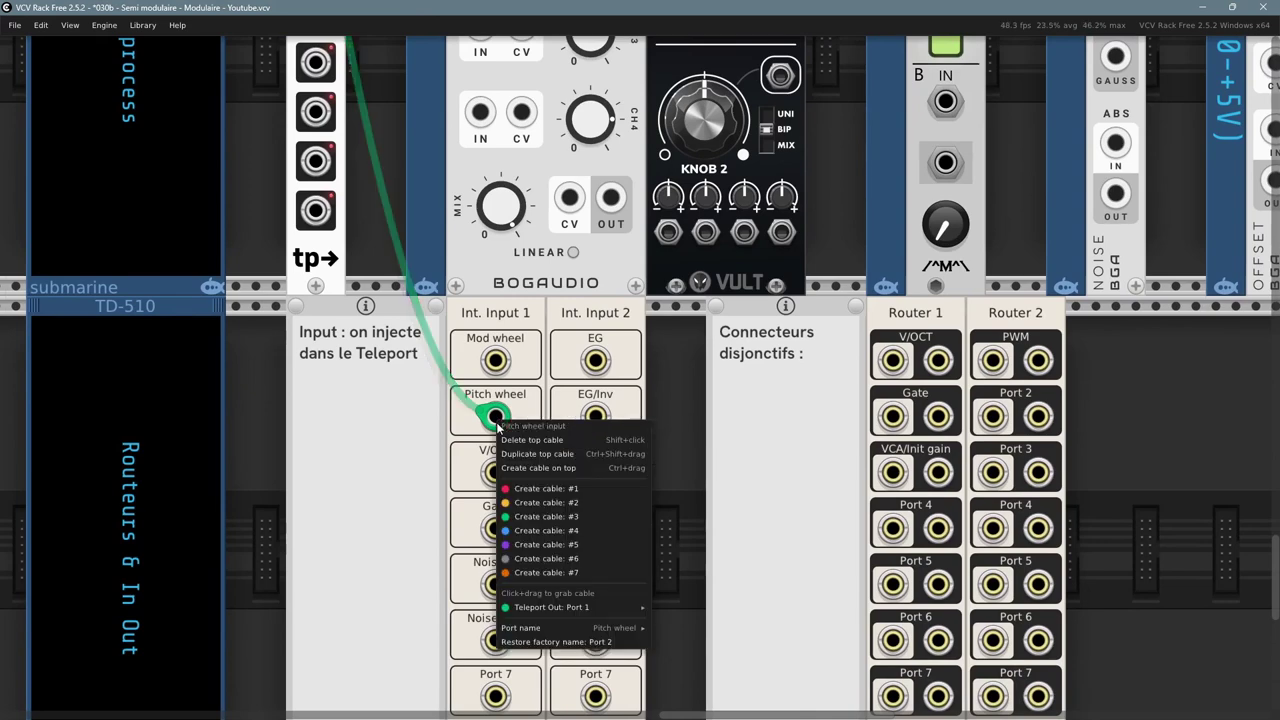
mouse_move(558, 634)
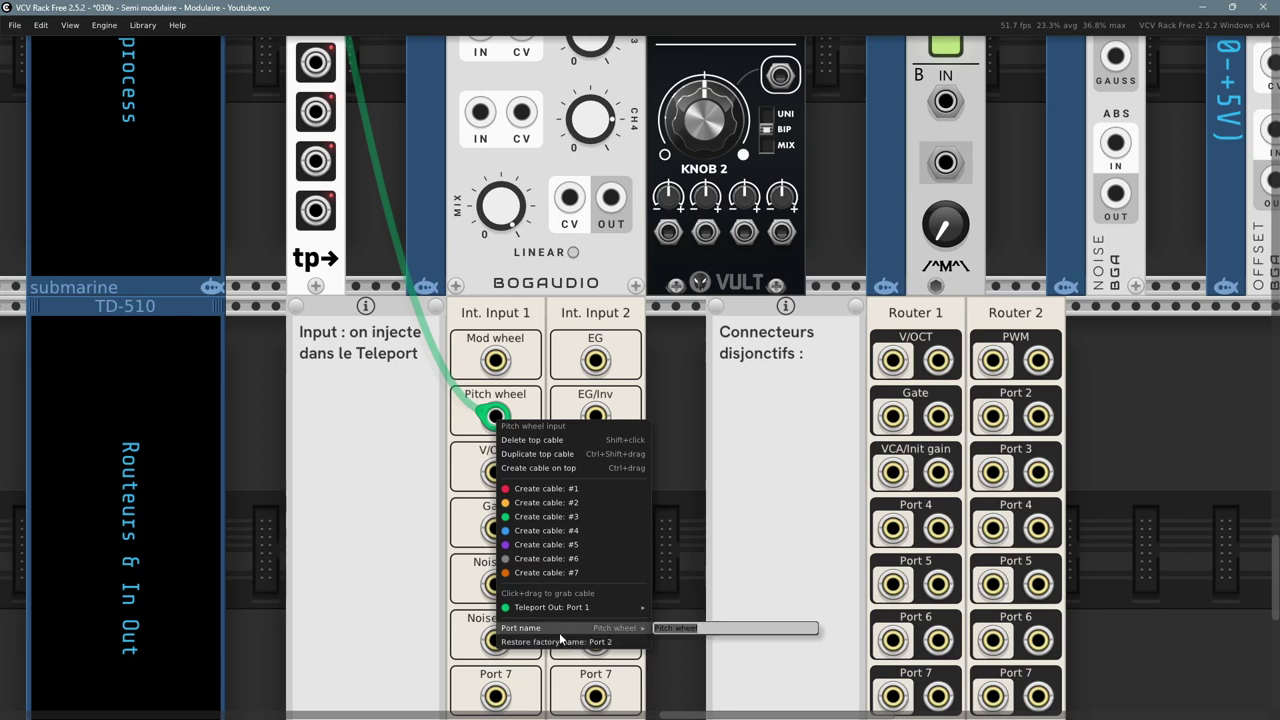
left_click(640, 636)
scroll(520, 442, "down", 2)
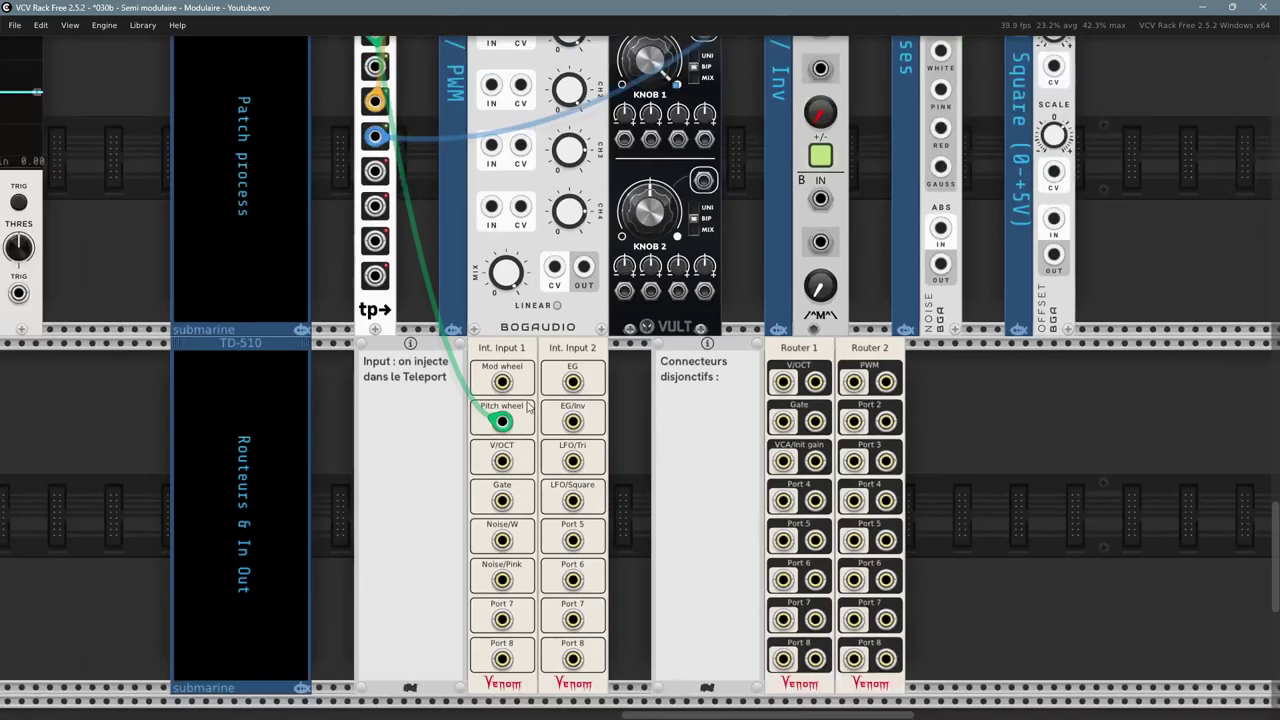
- Connect port 2 of the Patch process Teleport Out to the Mod wheel input of Int. Input 1 with a green cable
left_click_drag(510, 424, 719, 508)
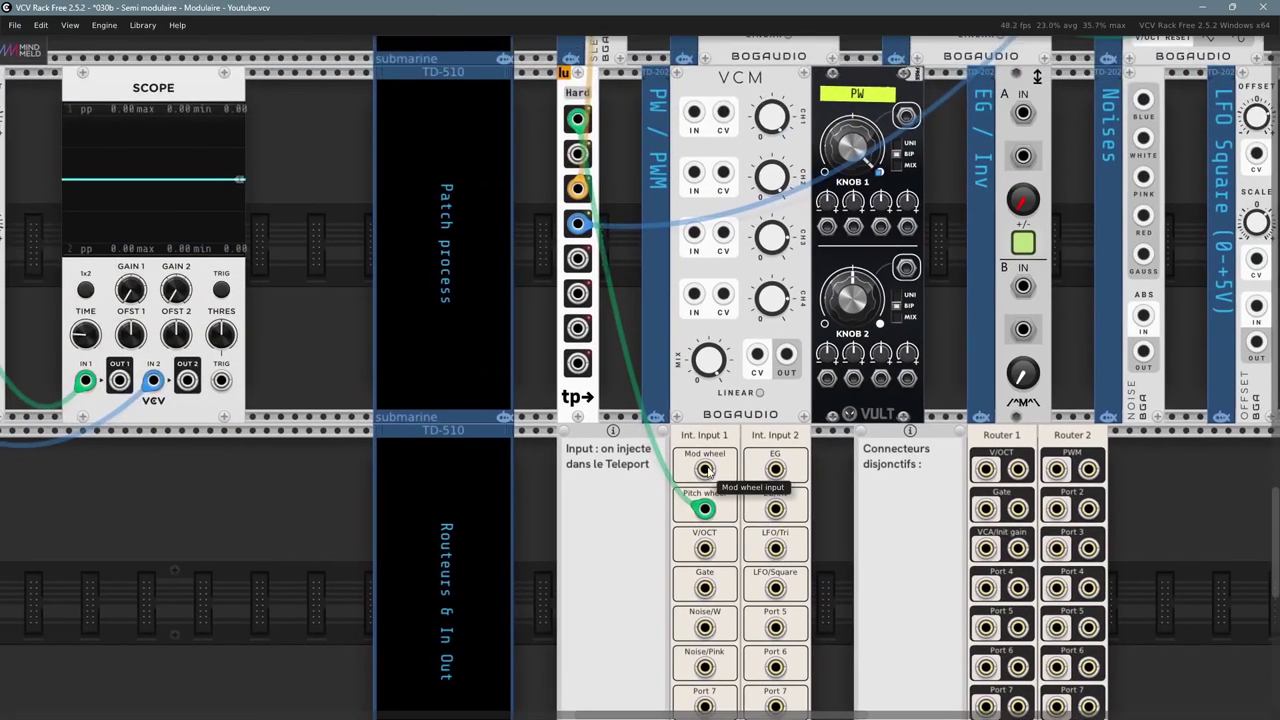
right_click(578, 157)
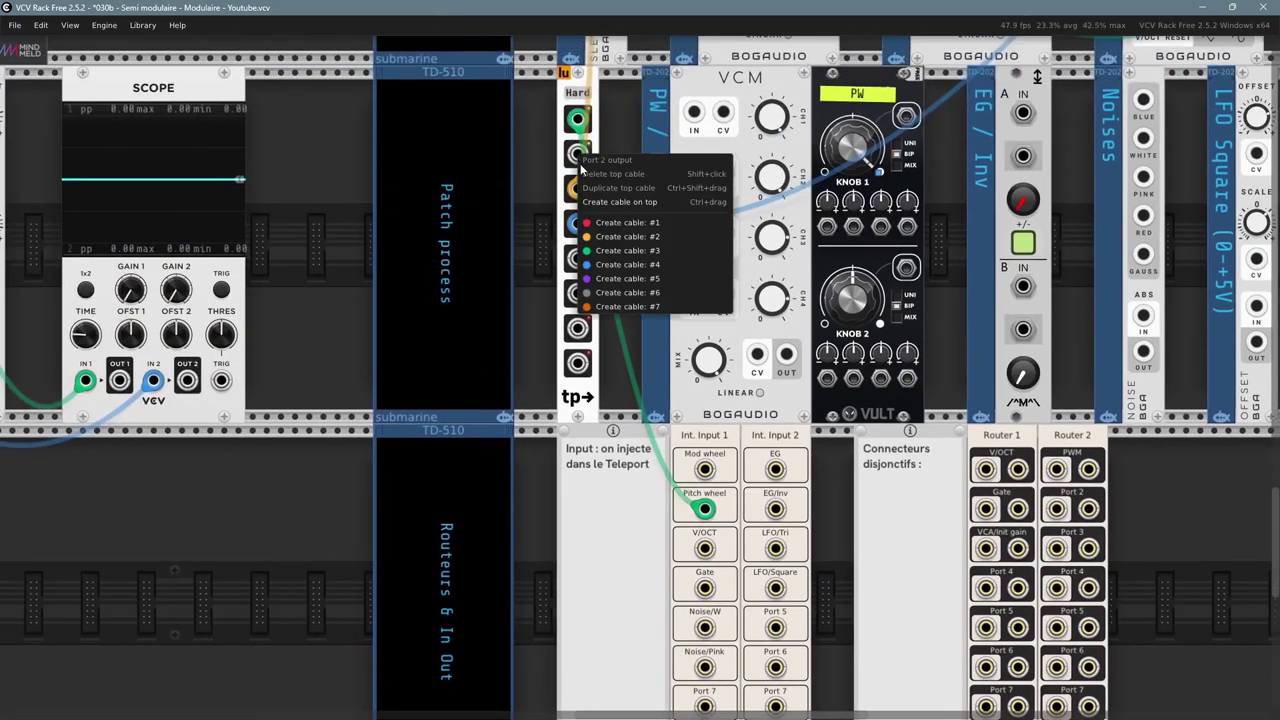
left_click(615, 250)
left_click(705, 470)
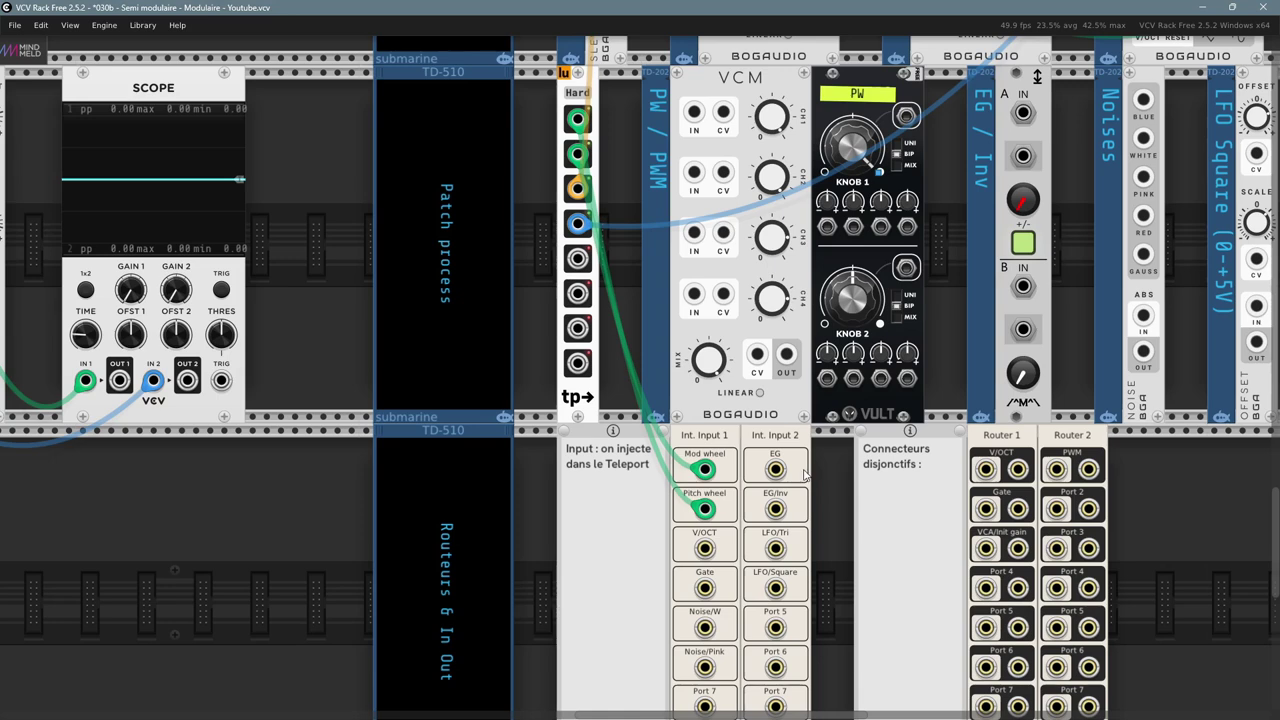
mouse_move(703, 468)
- Connect the Pitch wheel output of Bay Output 1 to channel 1 of the neighbouring scope with a grey cable
left_click_drag(311, 197, 409, 590)
mouse_move(354, 214)
left_mouse_down()
mouse_move(343, 560)
mouse_move(383, 680)
left_mouse_up()
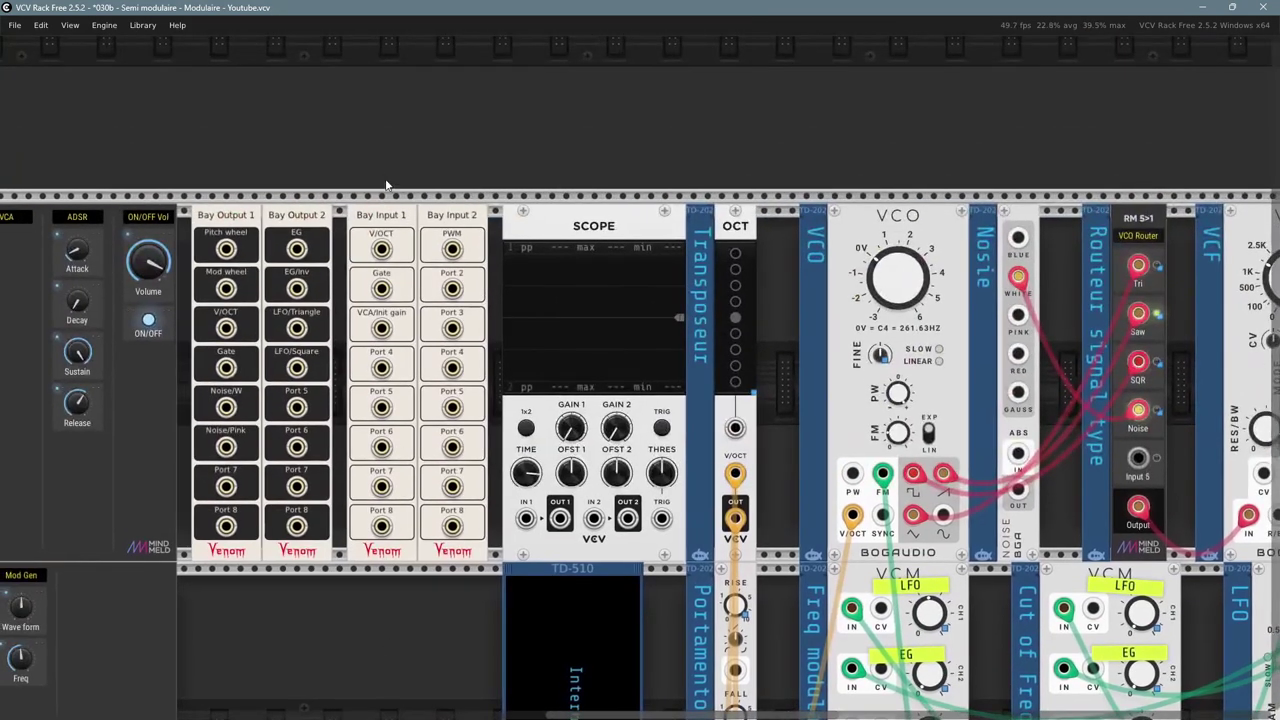
left_click_drag(255, 158, 596, 138)
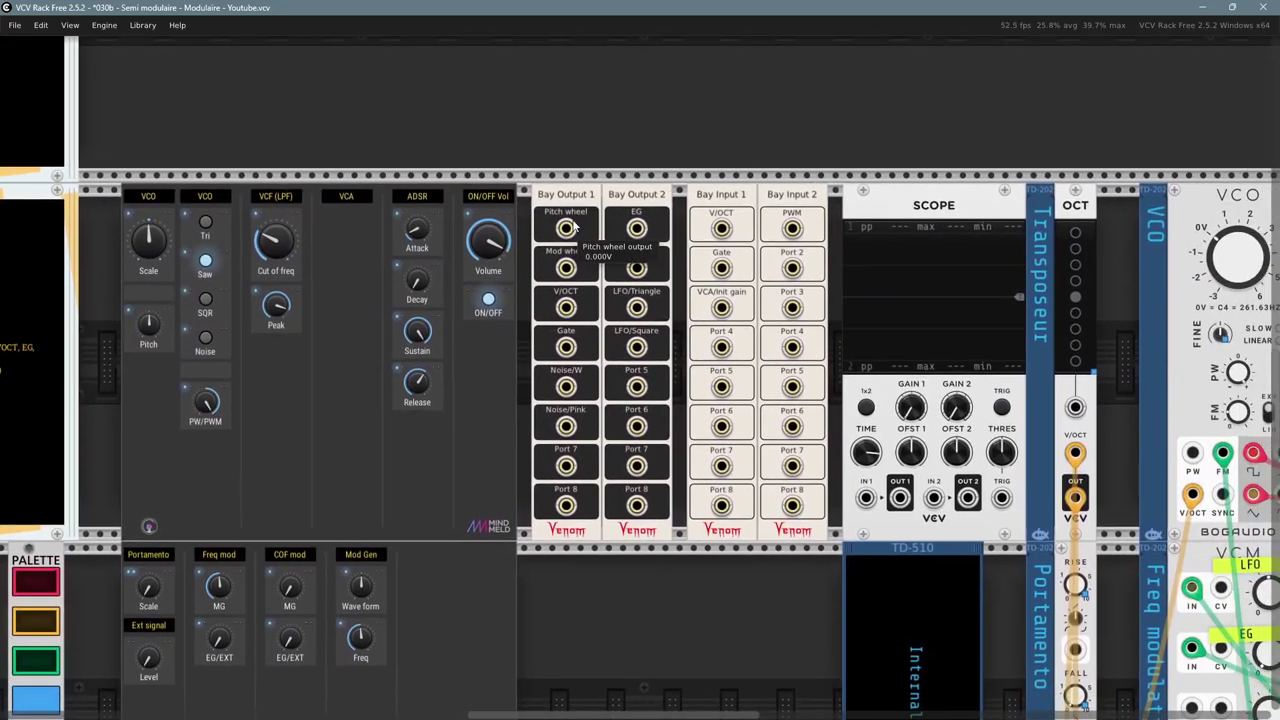
scroll(566, 310, "down", 1)
left_click_drag(645, 524, 661, 443)
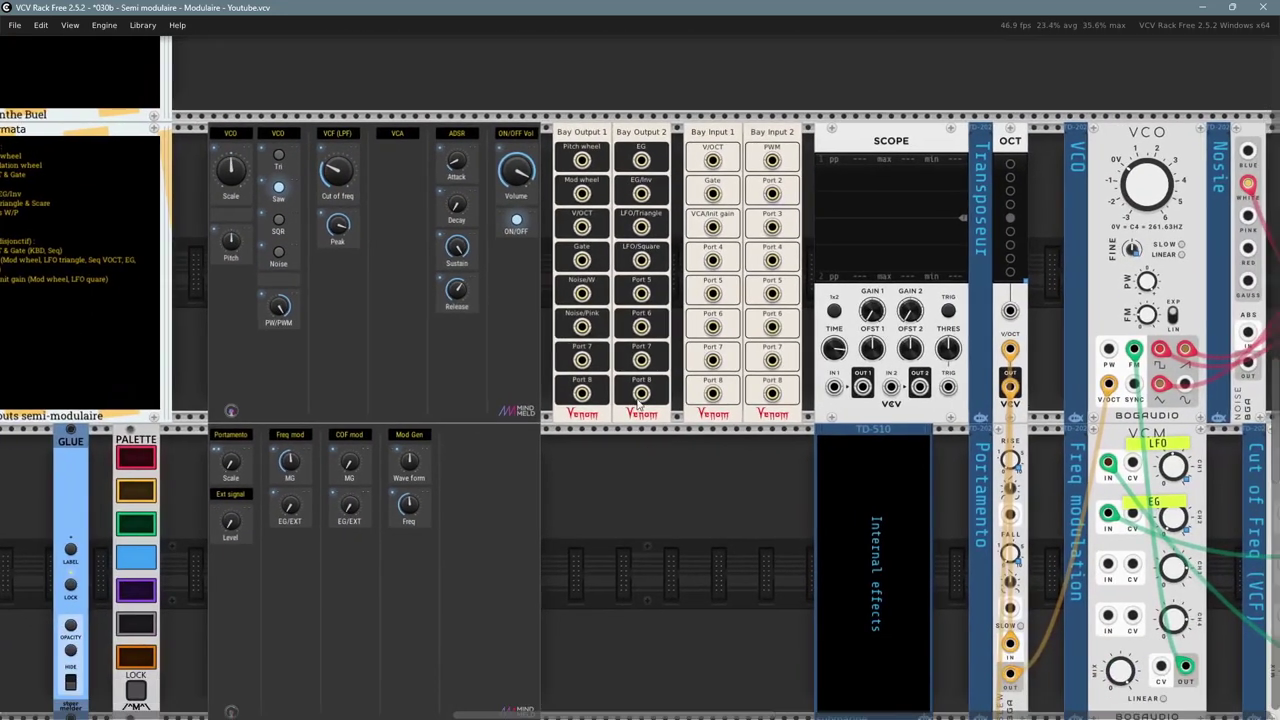
right_click(584, 161)
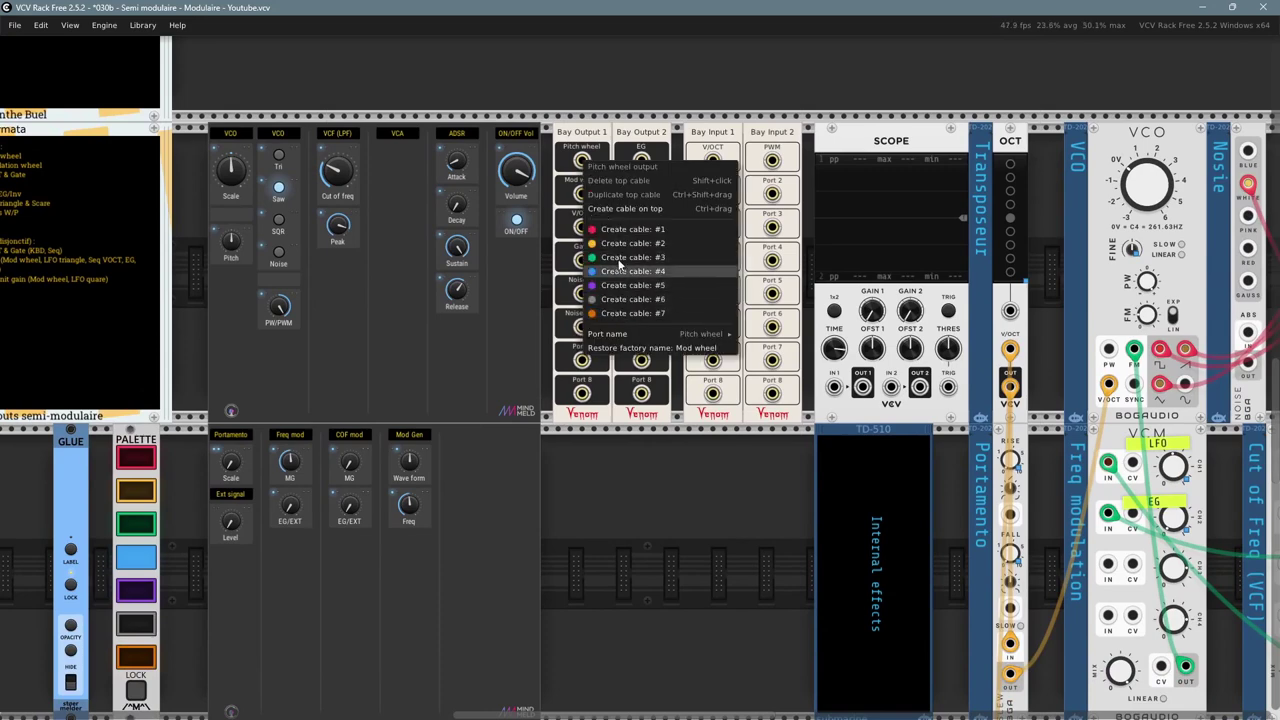
left_click(617, 300)
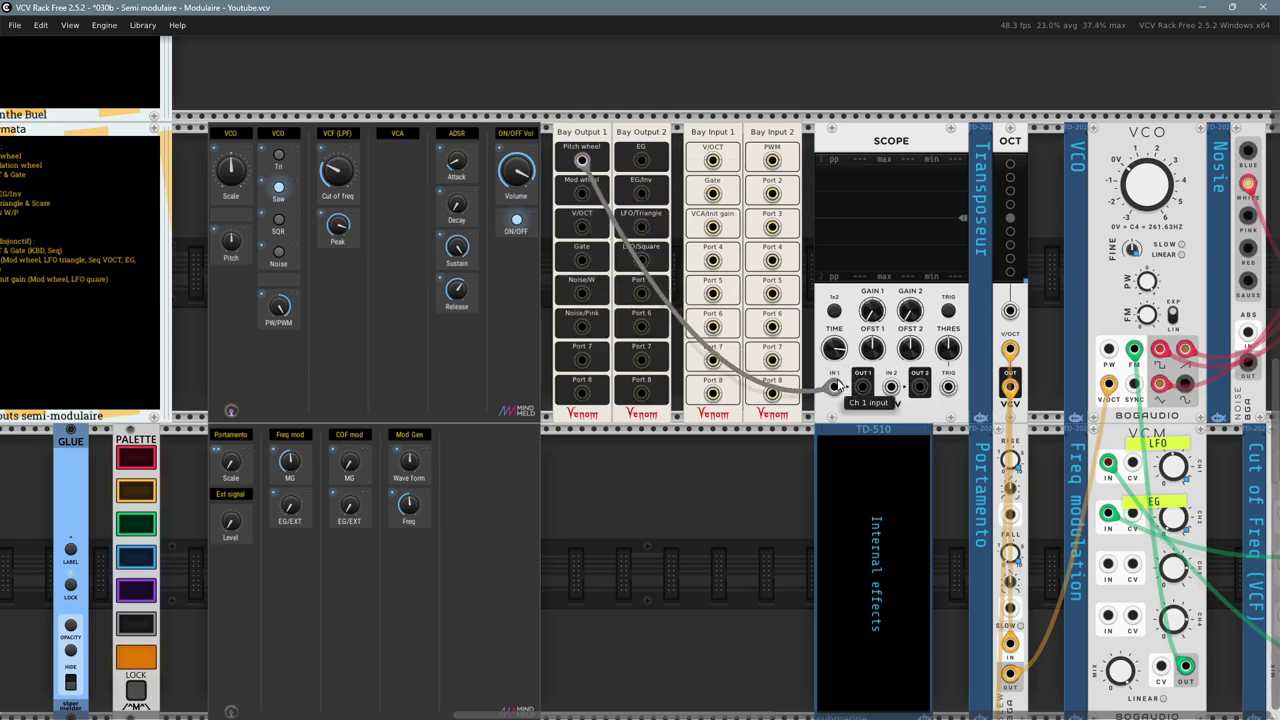
left_click(837, 386)
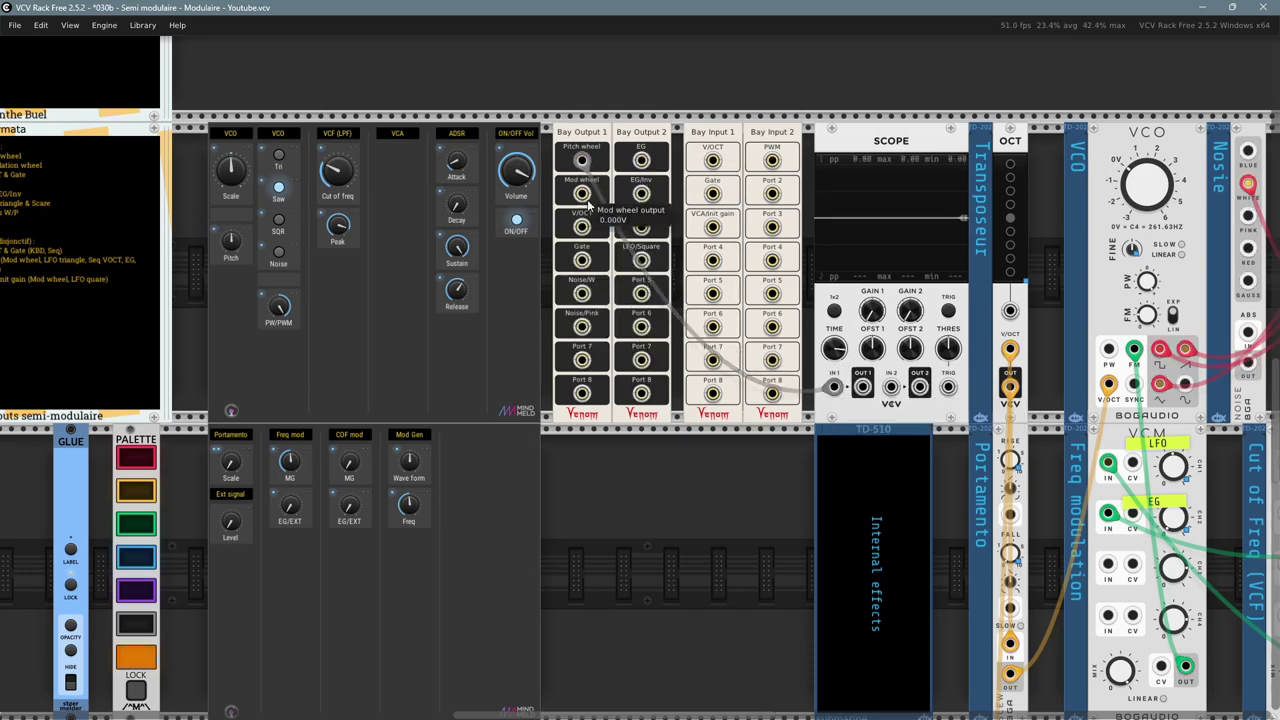
- Connect the Mod wheel output of Bay Output 1 to channel 2 of the same scope with an orange cable
right_click(582, 194)
left_click(622, 356)
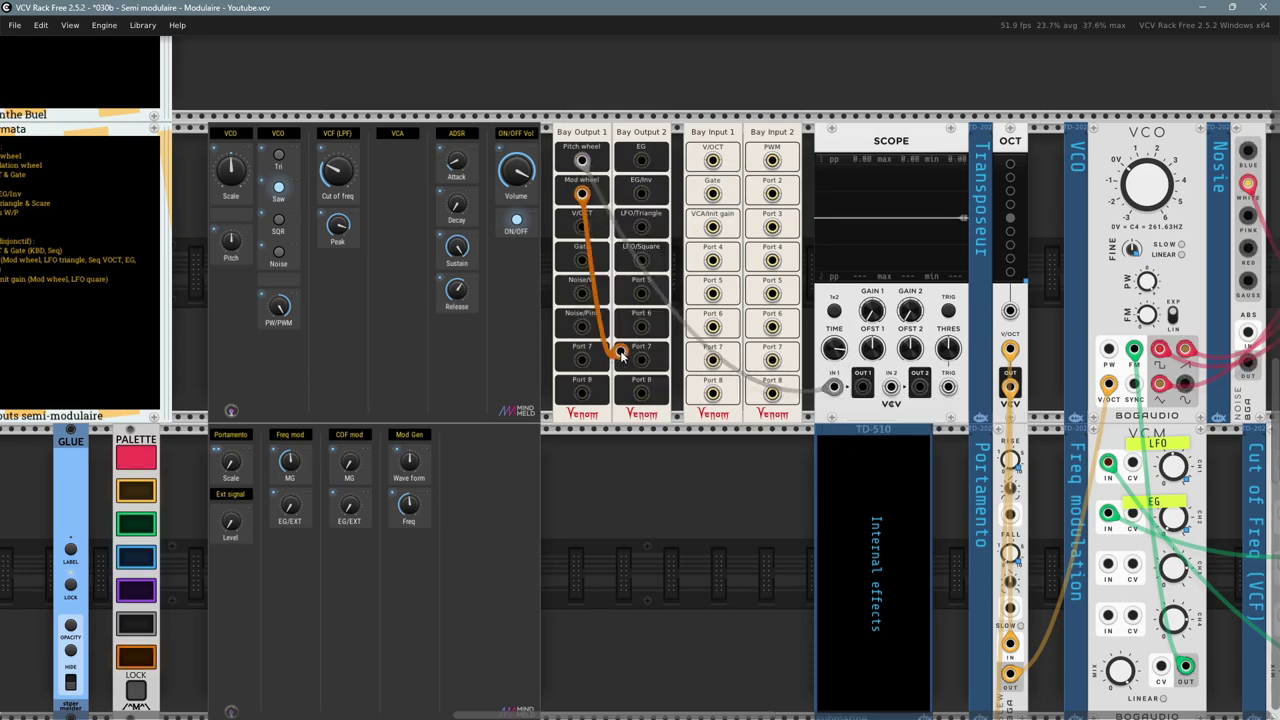
left_click(890, 388)
- Move the left and right TACT pads up and down to check both wheel signals on the scope beside the Bay modules
left_click_drag(660, 511, 776, 380)
scroll(807, 463, "down", 2)
scroll(900, 450, "down", 2)
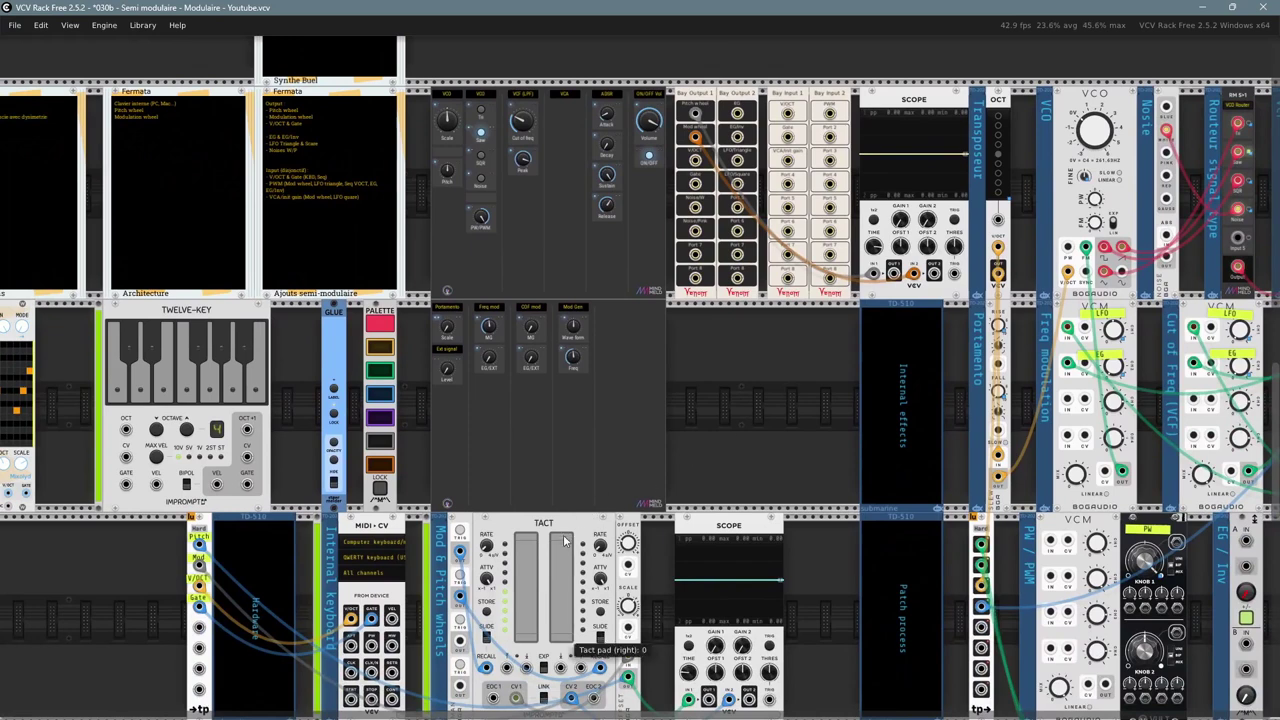
scroll(519, 648, "down", 3)
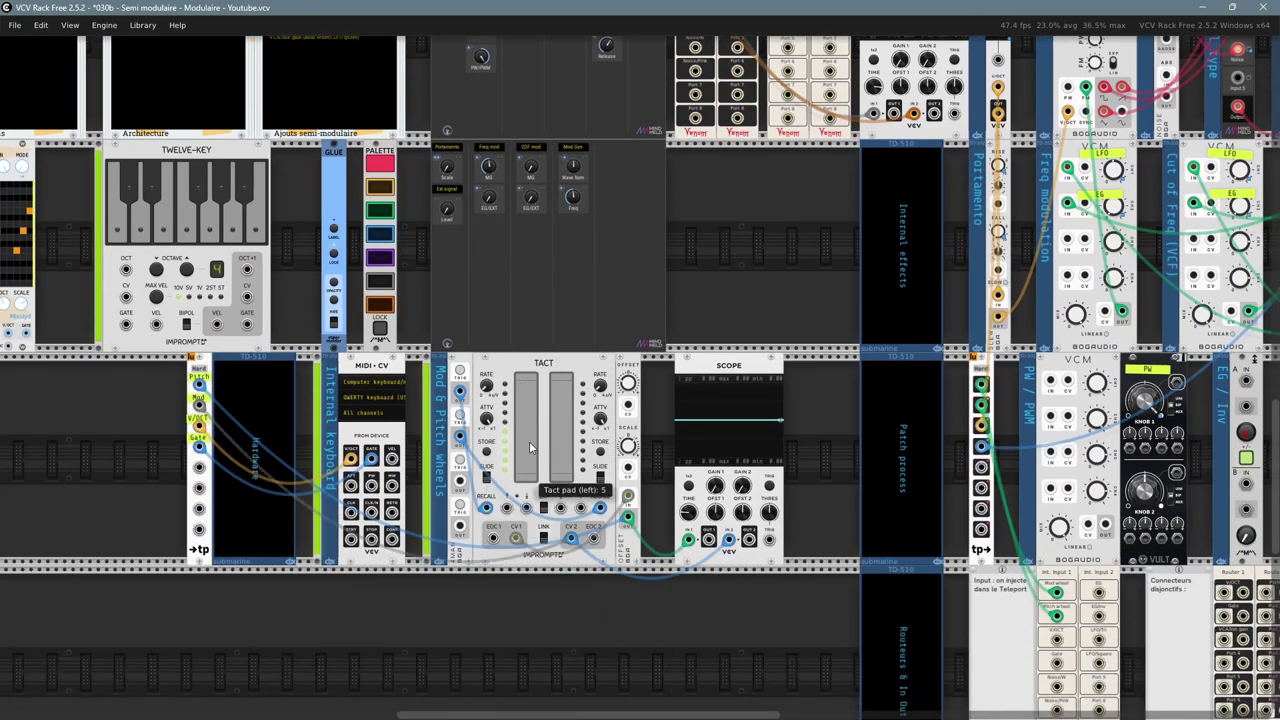
left_click_drag(529, 443, 517, 394)
left_click_drag(775, 291, 727, 372)
scroll(730, 372, "up", 1)
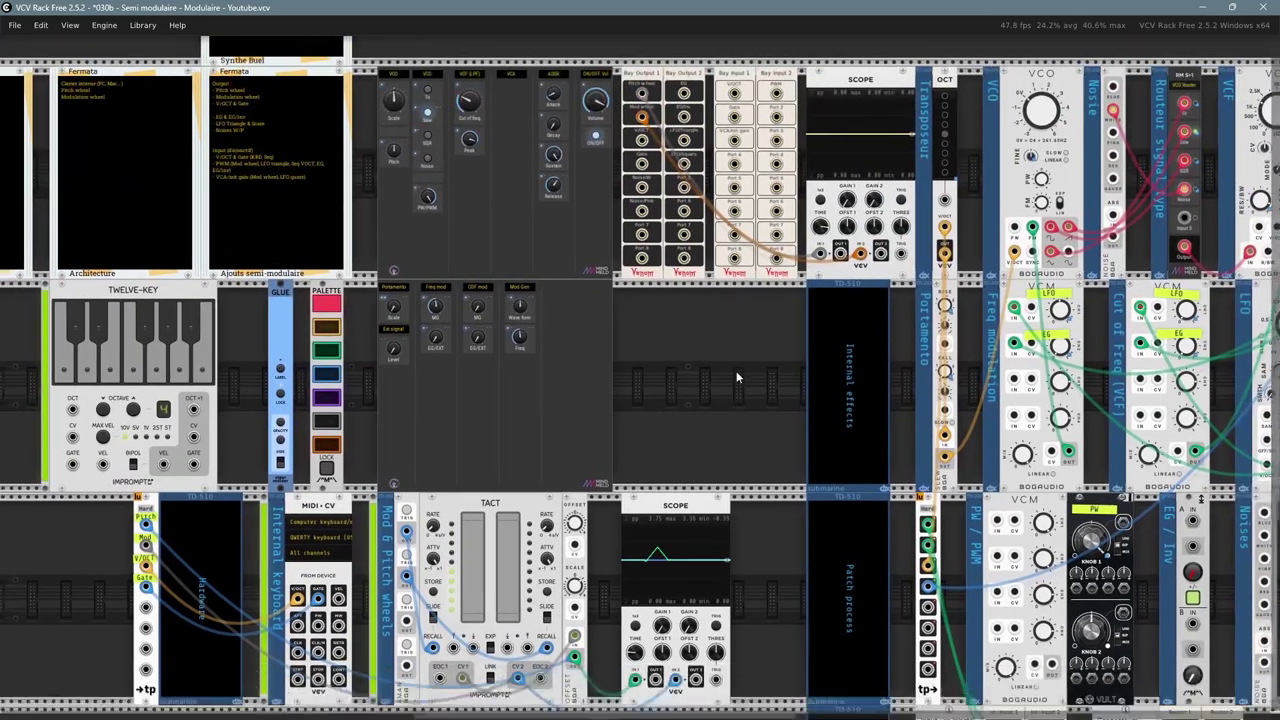
left_click_drag(485, 571, 460, 448)
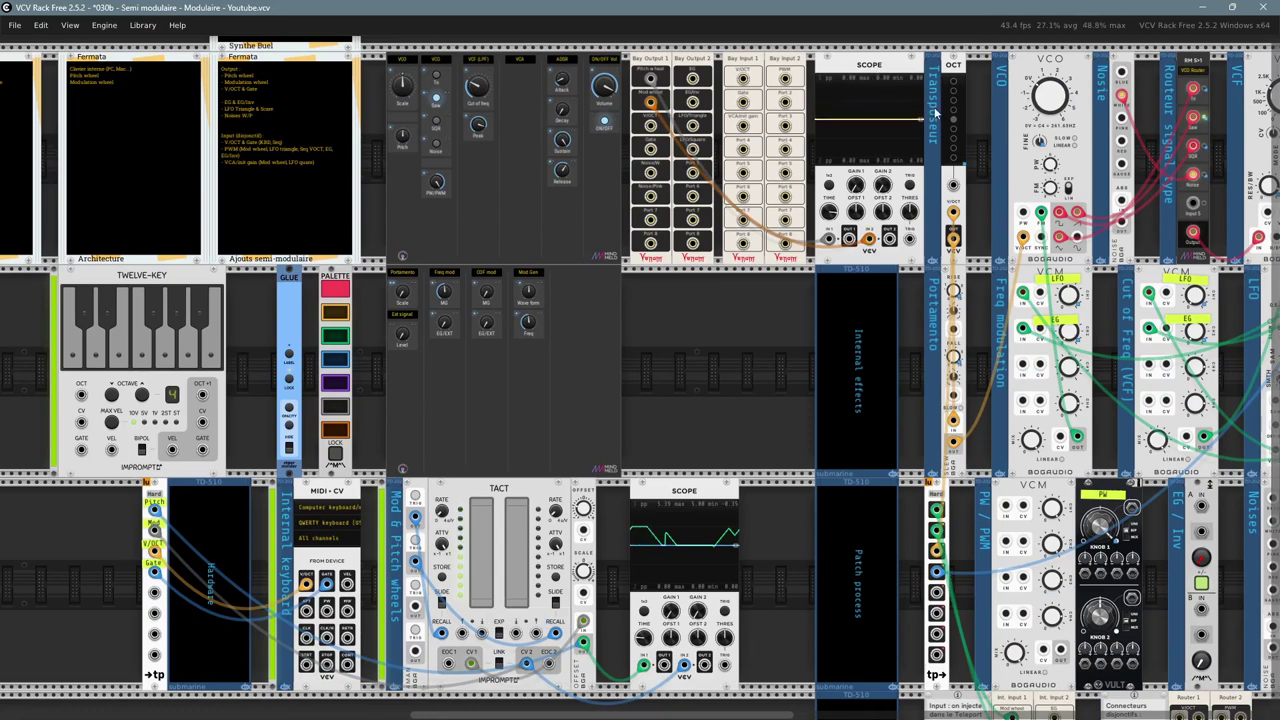
left_click_drag(492, 537, 486, 606)
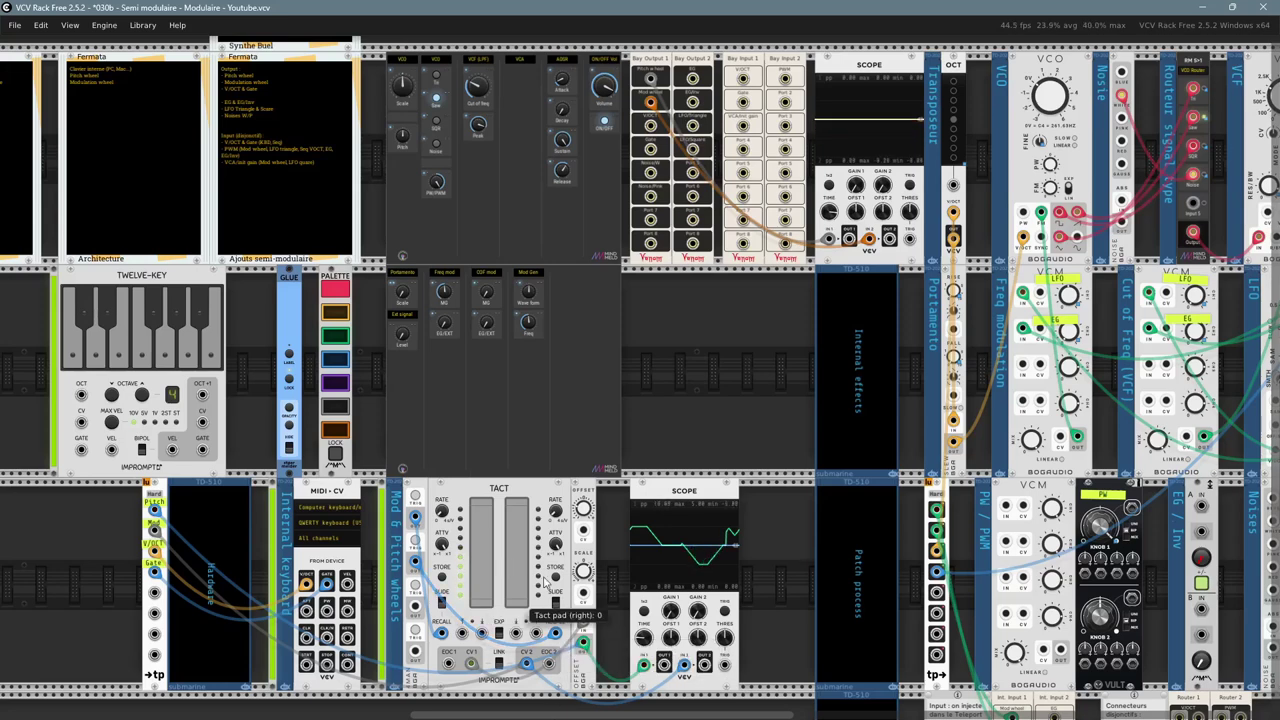
left_click_drag(519, 598, 506, 126)
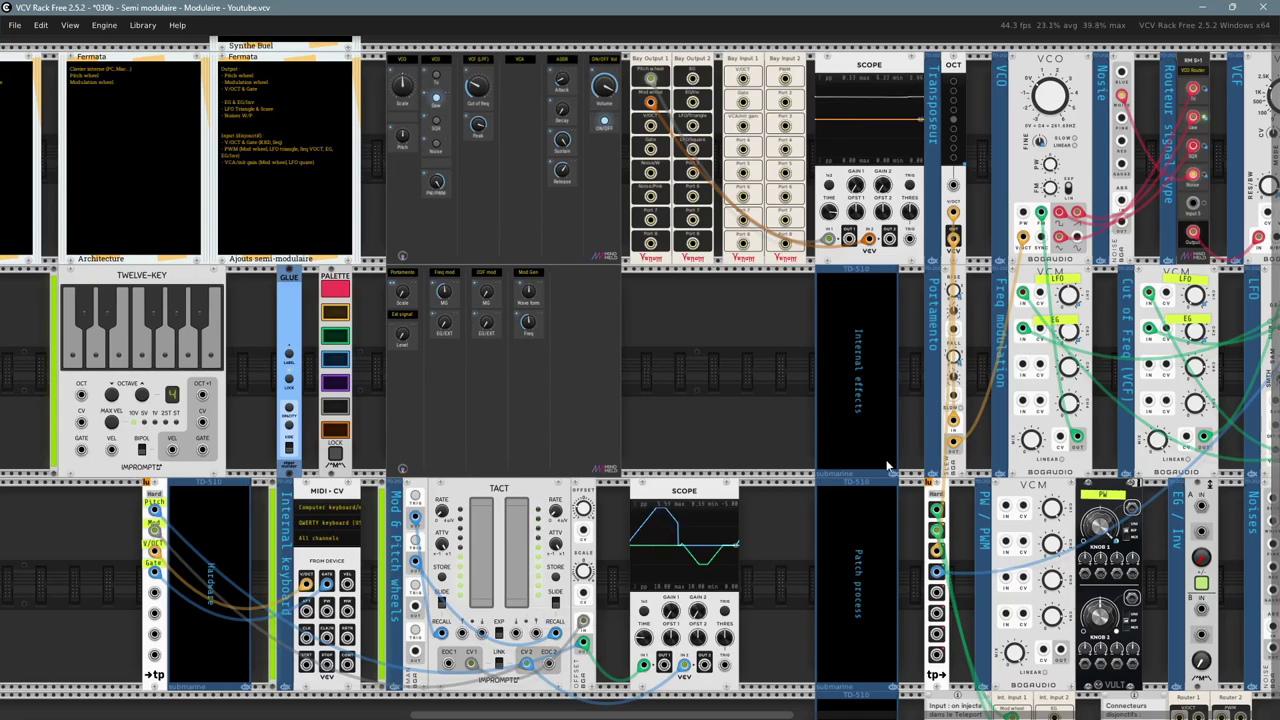
- Remove the cables connecting the Pitch wheel and Mod wheel outputs of Bay Output 1 to the scope
scroll(719, 354, "up", 4)
left_click_drag(730, 325, 651, 534)
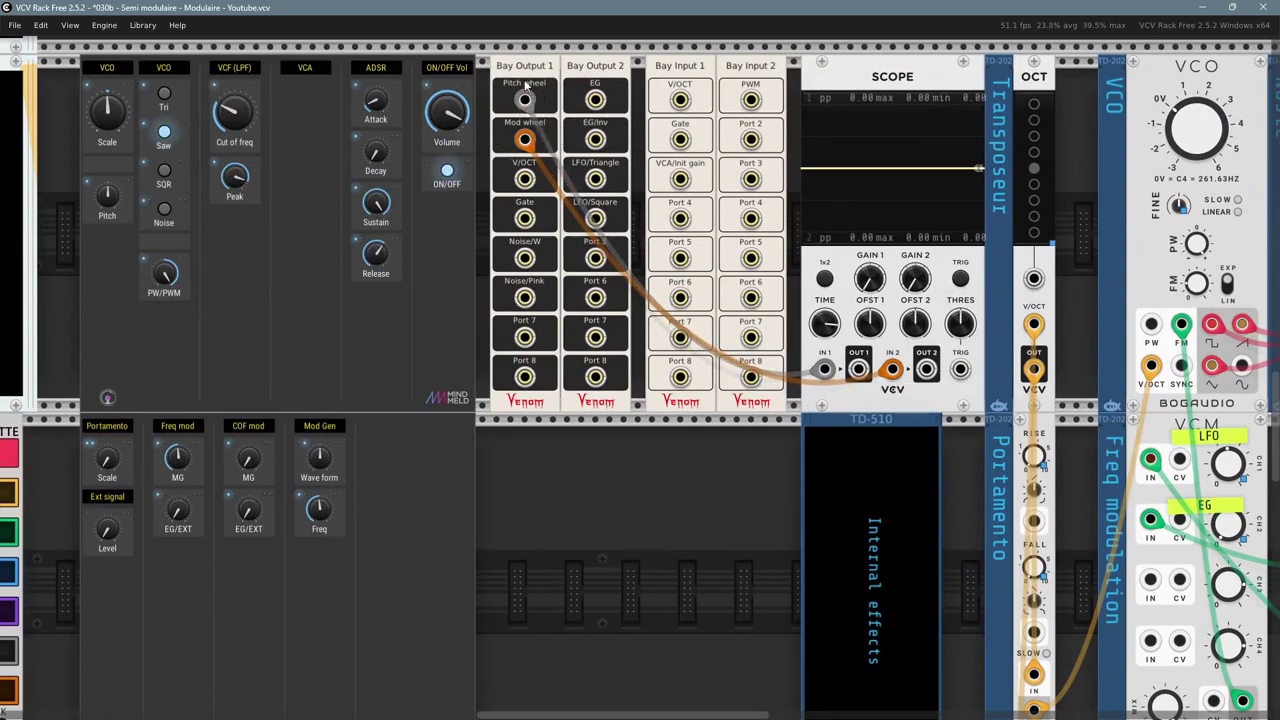
scroll(515, 115, "up", 1)
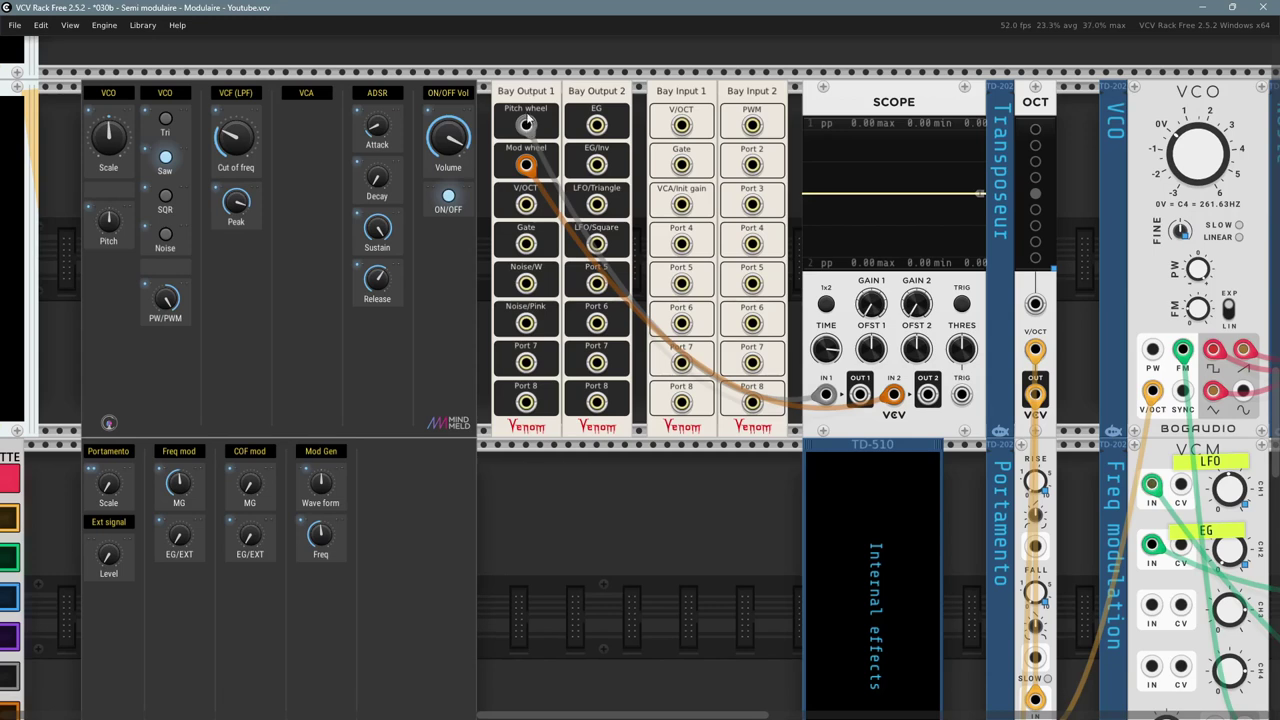
mouse_move(526, 125)
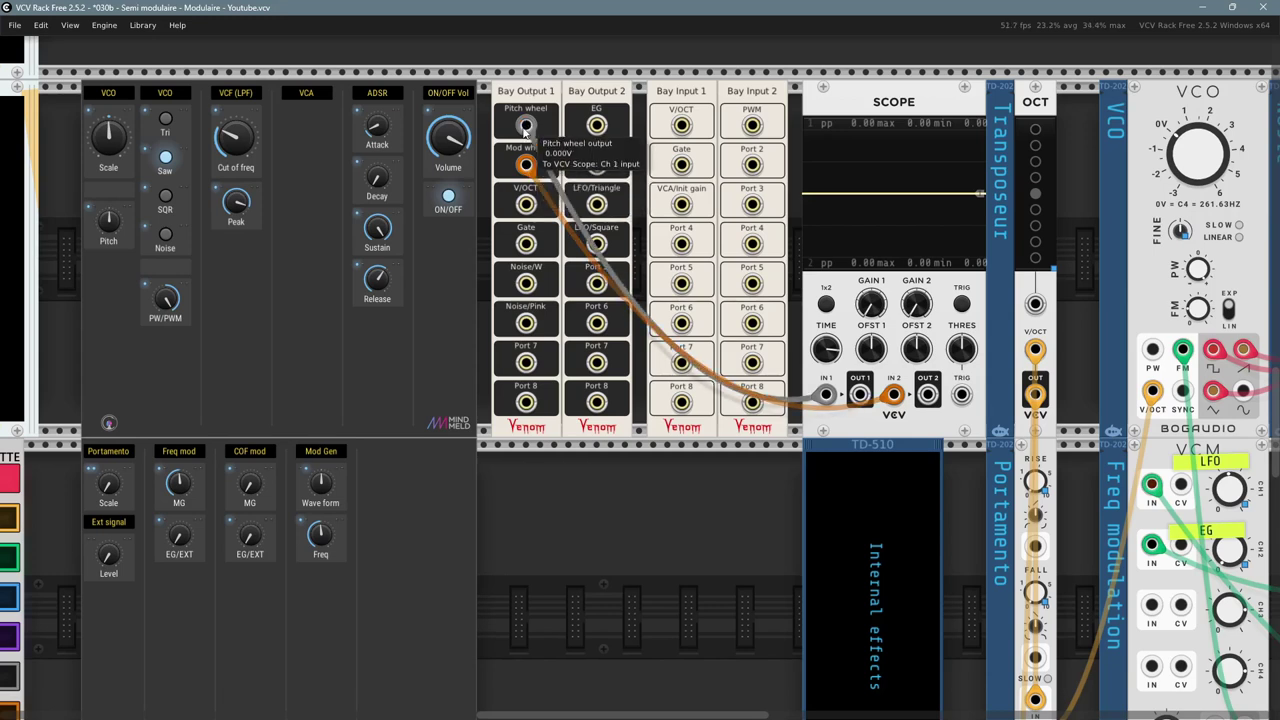
left_click_drag(527, 160, 555, 424)
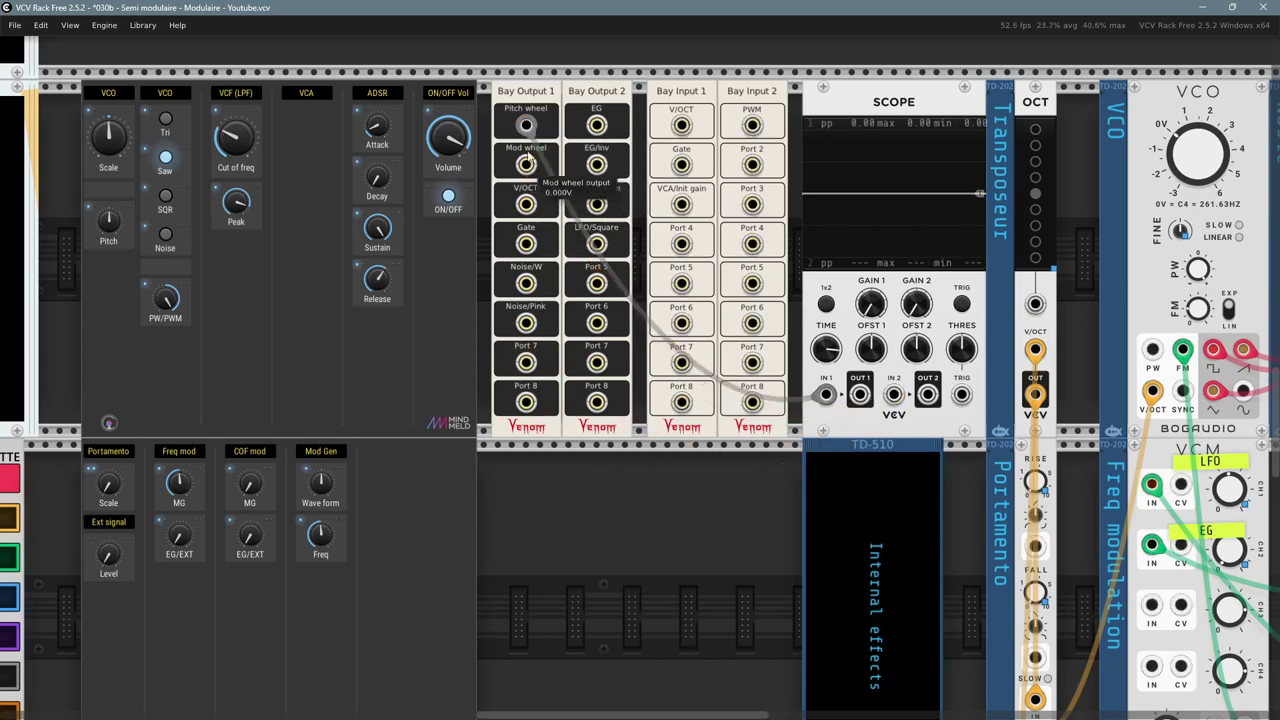
key("Delete")
- Select Computer keyboard/mouse as the MIDI driver of the MIDI-CV module in the internal keyboard section
left_click_drag(568, 559, 605, 536)
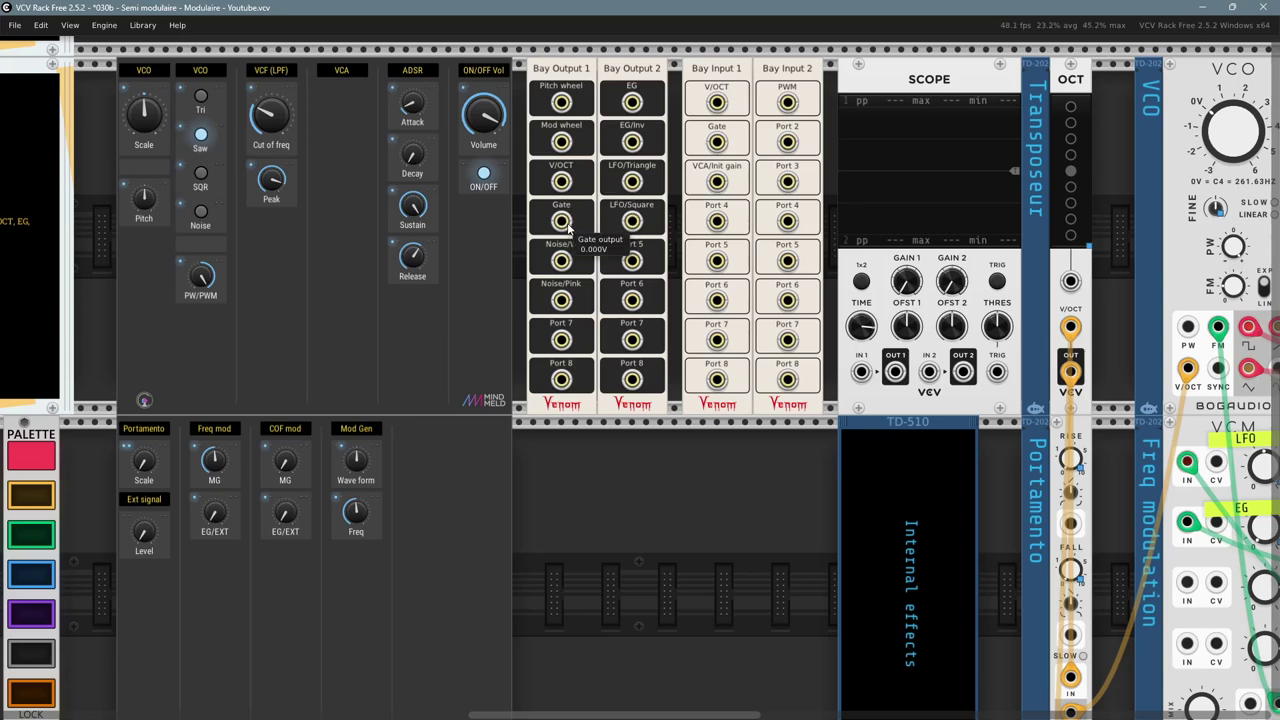
left_click_drag(614, 551, 640, 567)
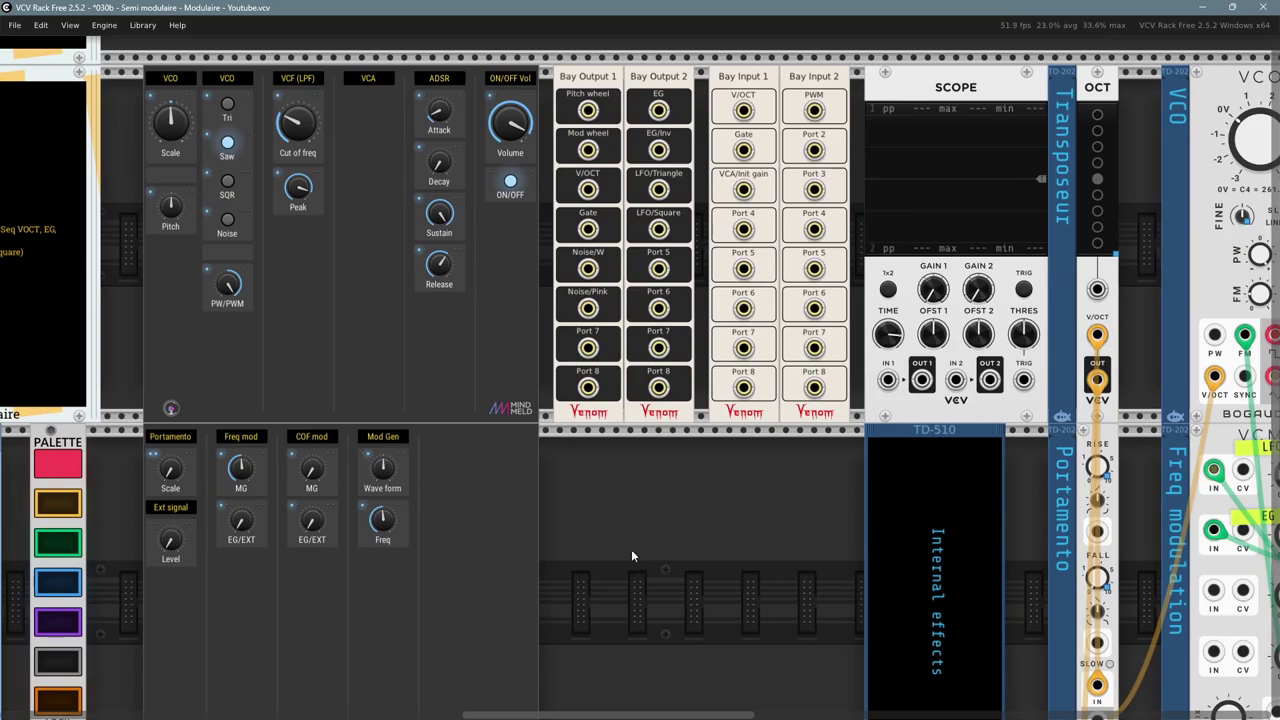
left_click_drag(594, 615, 750, 167)
left_click_drag(243, 597, 466, 511)
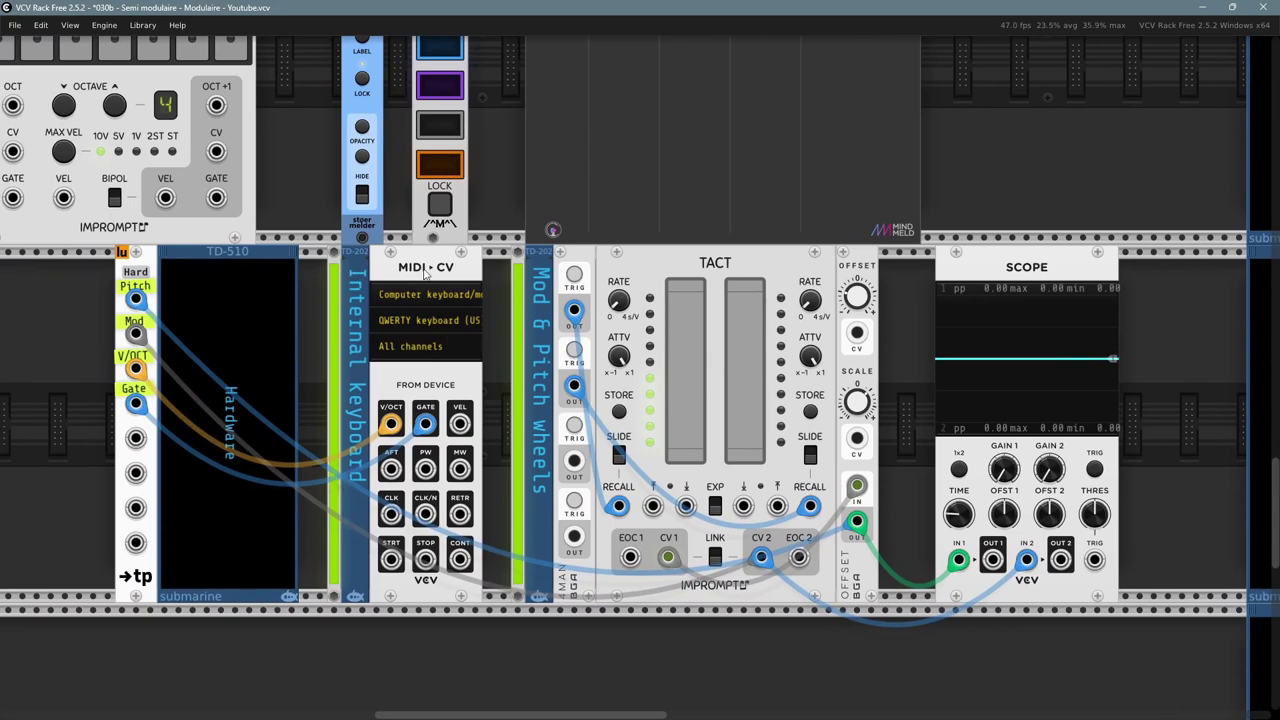
left_click_drag(425, 273, 385, 272)
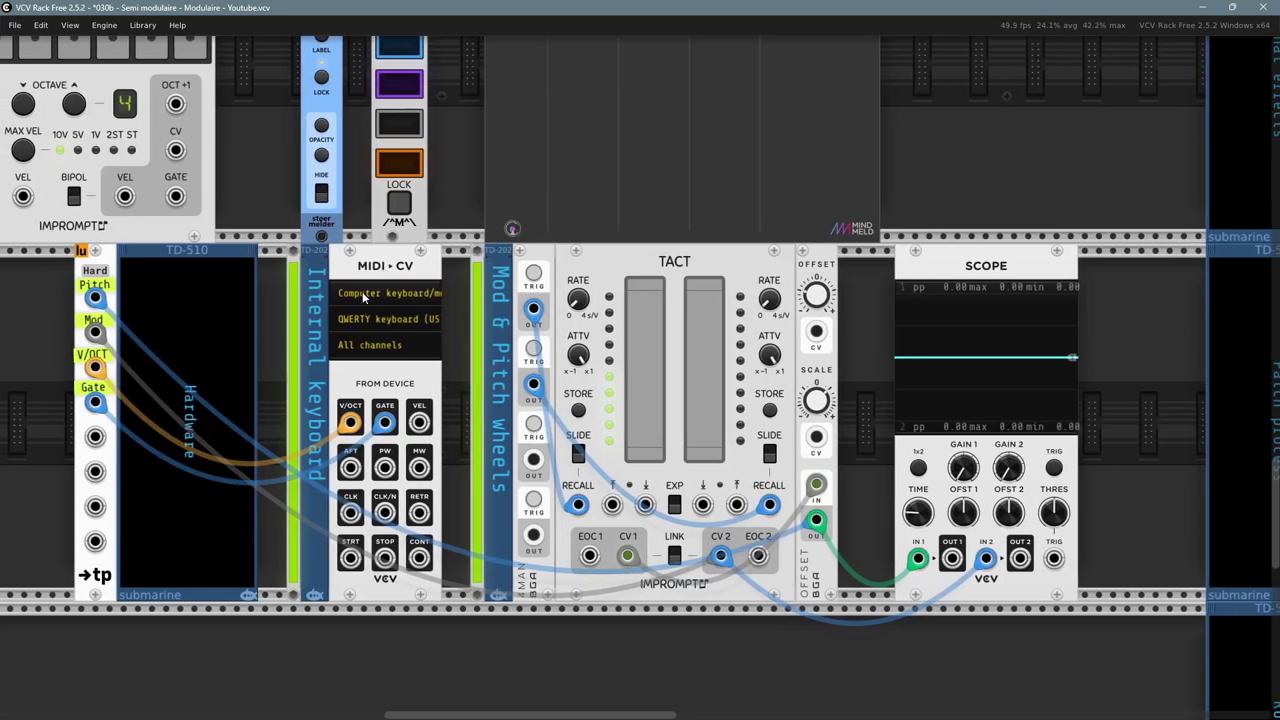
left_click(362, 300)
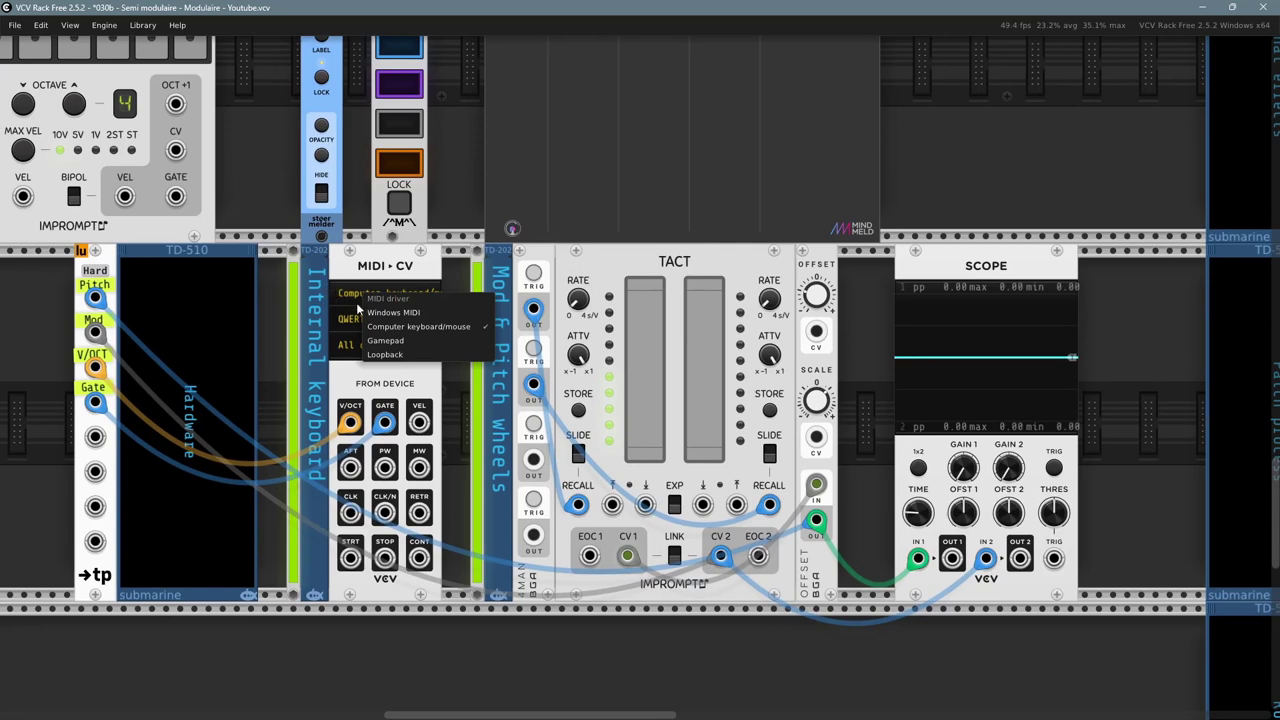
left_click(416, 328)
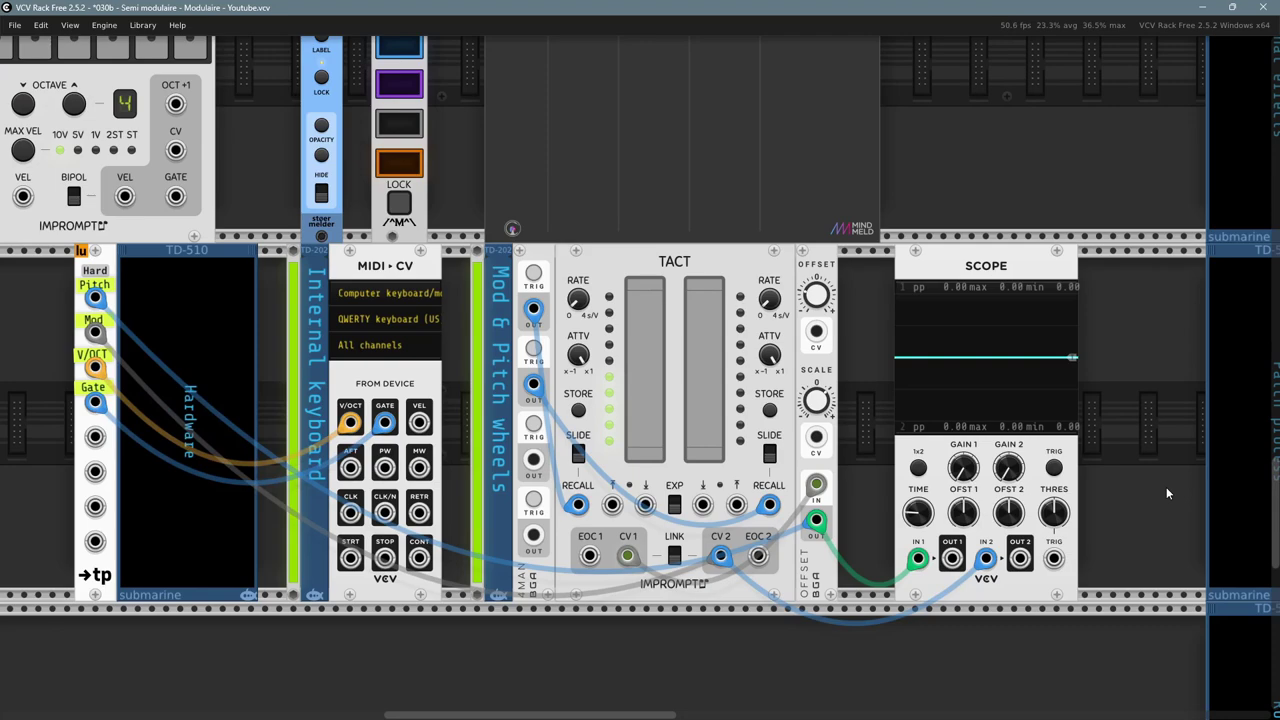
- Examine where the V/OCT and Gate outputs of the Hard teleport are patched, along with the input bays and routers in the Routeurs & In Out row
left_click_drag(1148, 494, 210, 526)
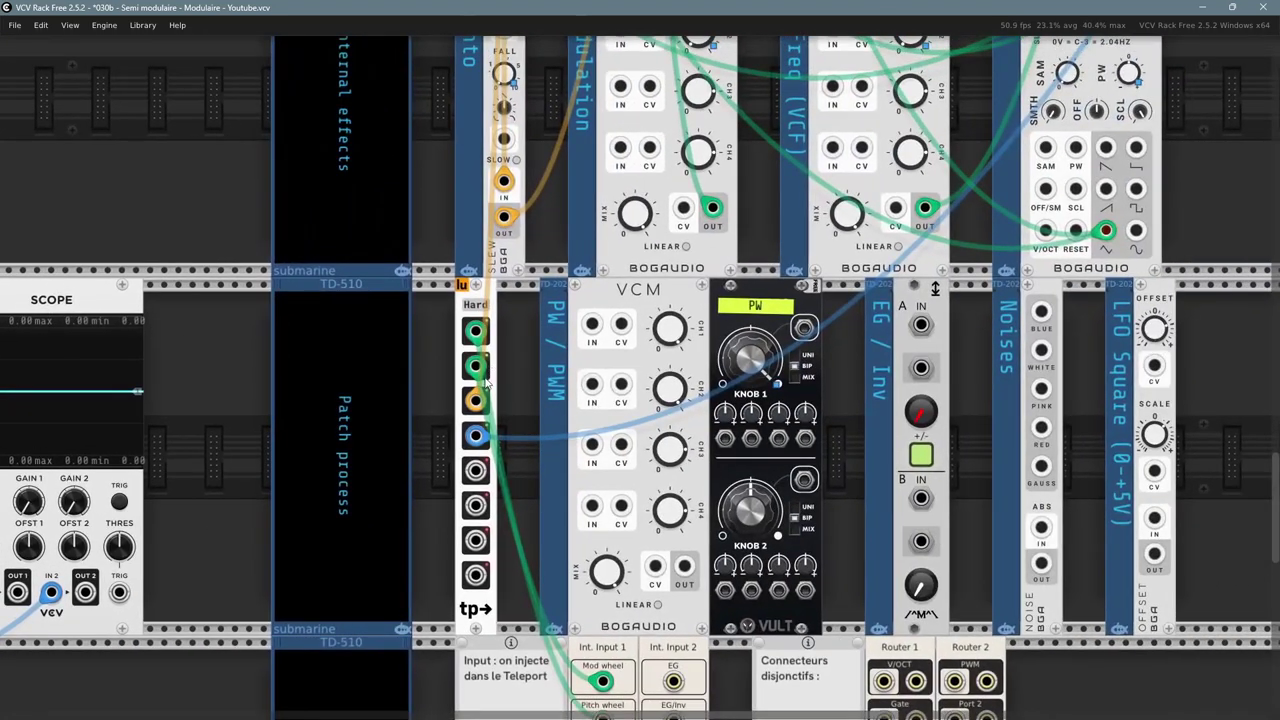
scroll(475, 437, "down", 2)
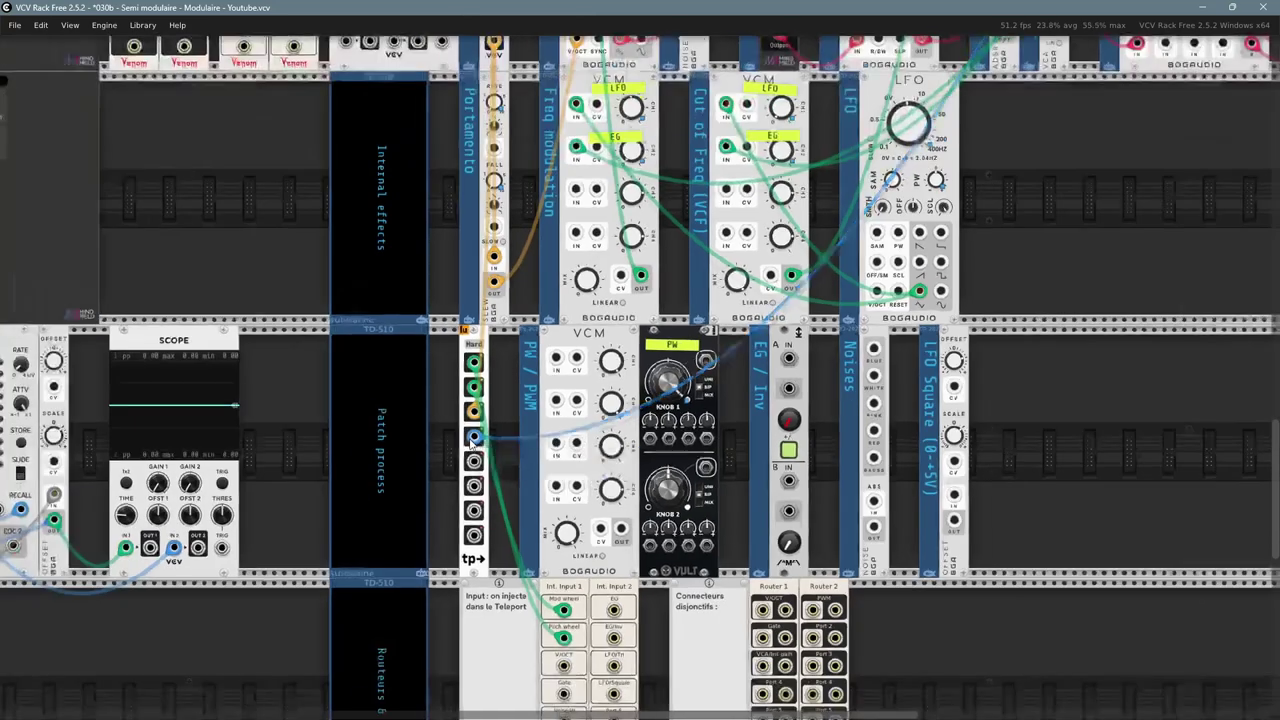
left_click_drag(277, 263, 235, 323)
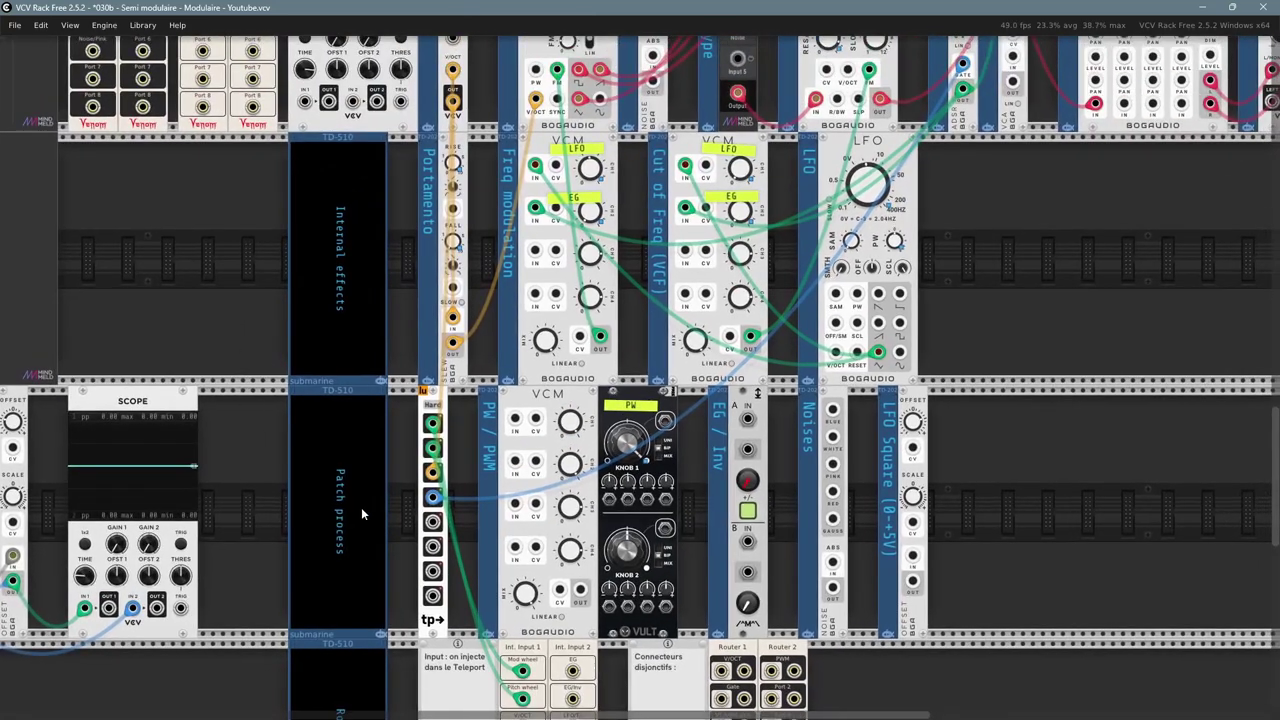
left_click_drag(919, 191, 876, 304)
mouse_move(918, 180)
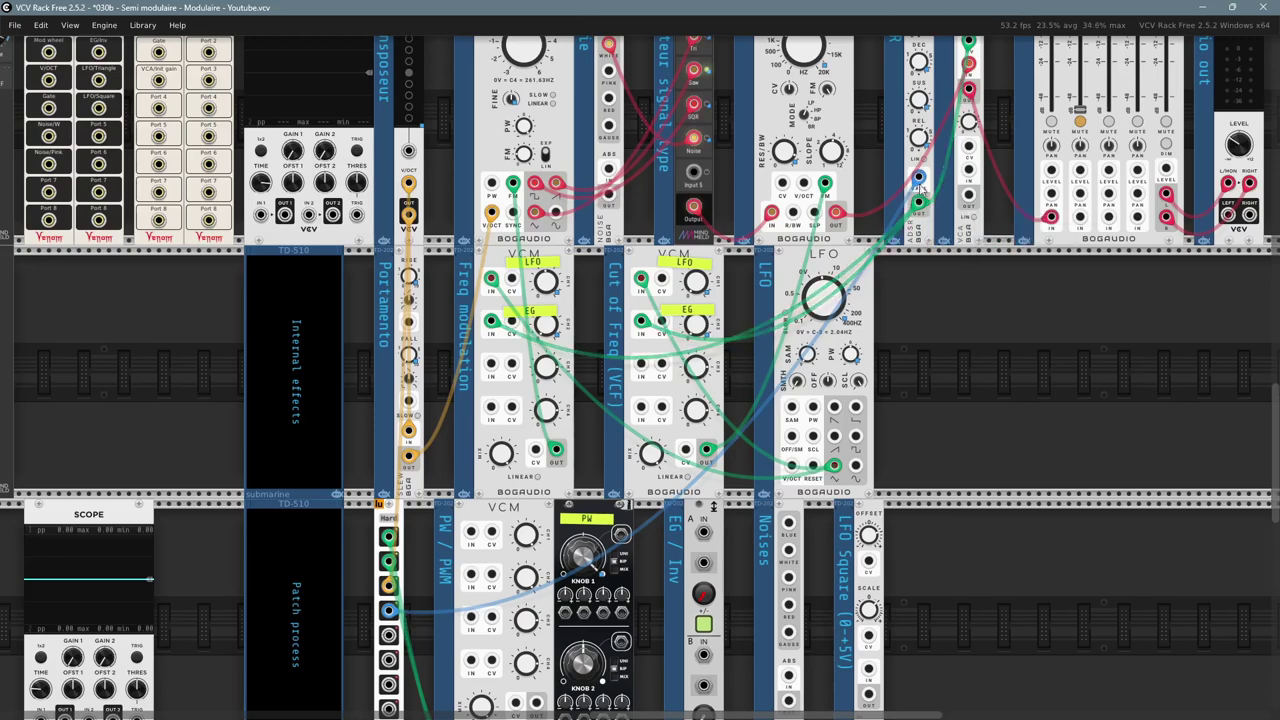
mouse_move(389, 587)
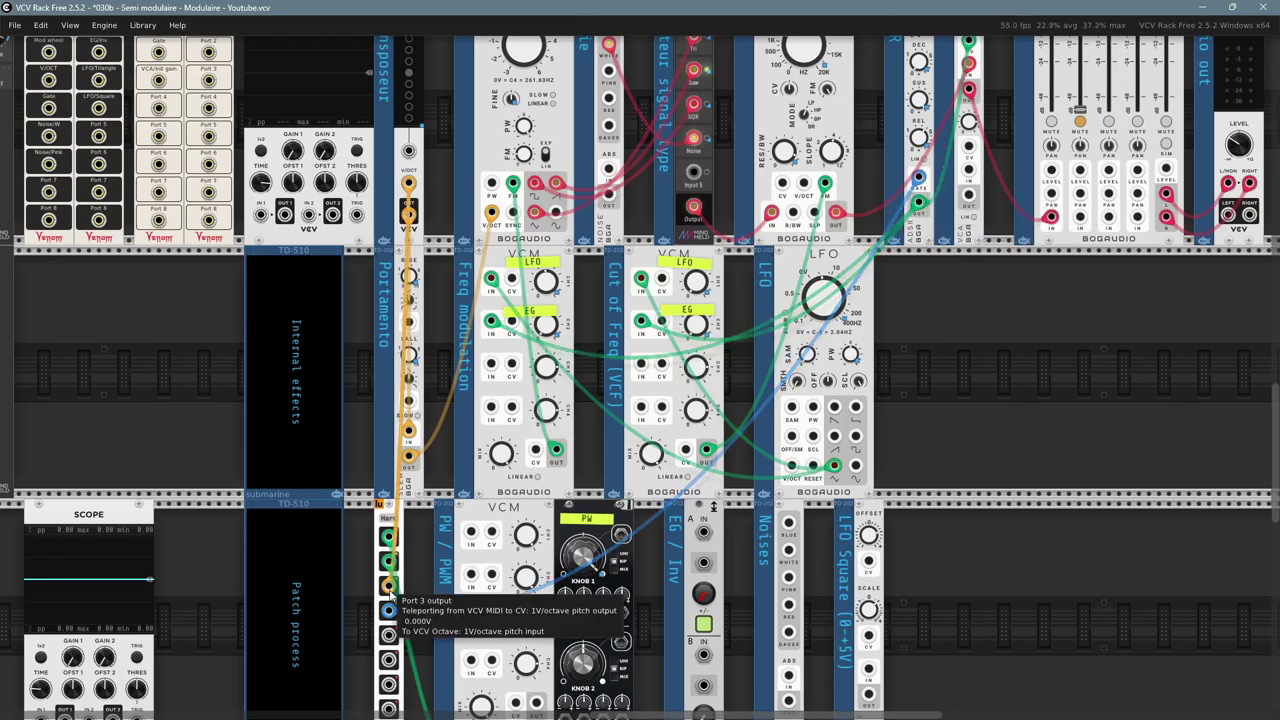
left_click_drag(387, 590, 382, 647)
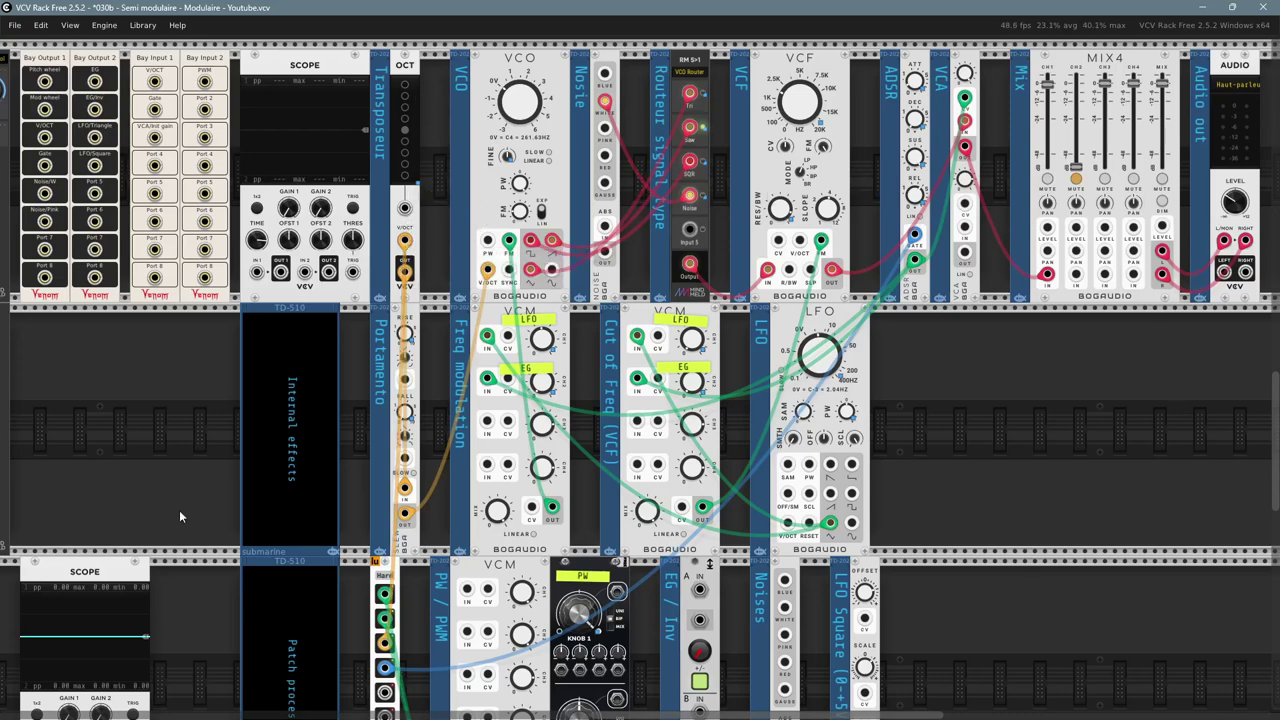
left_click_drag(112, 472, 194, 512)
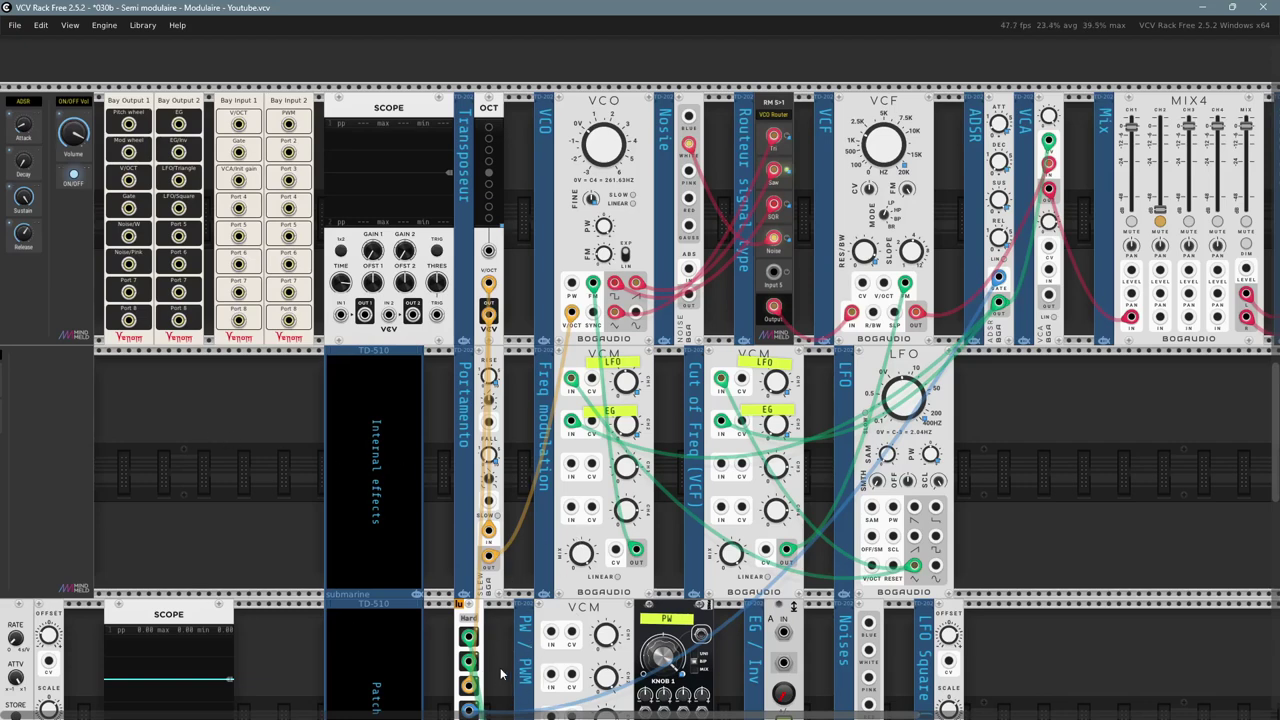
left_click_drag(505, 665, 535, 658)
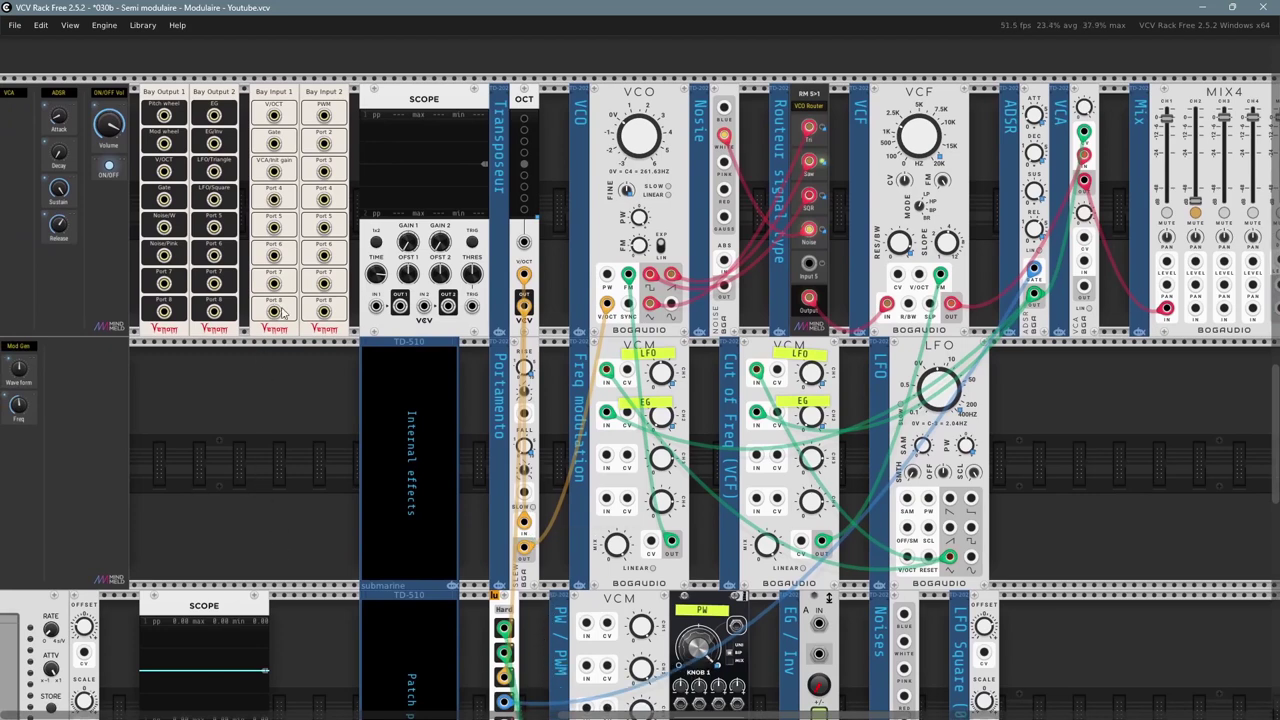
left_click_drag(1016, 598, 924, 243)
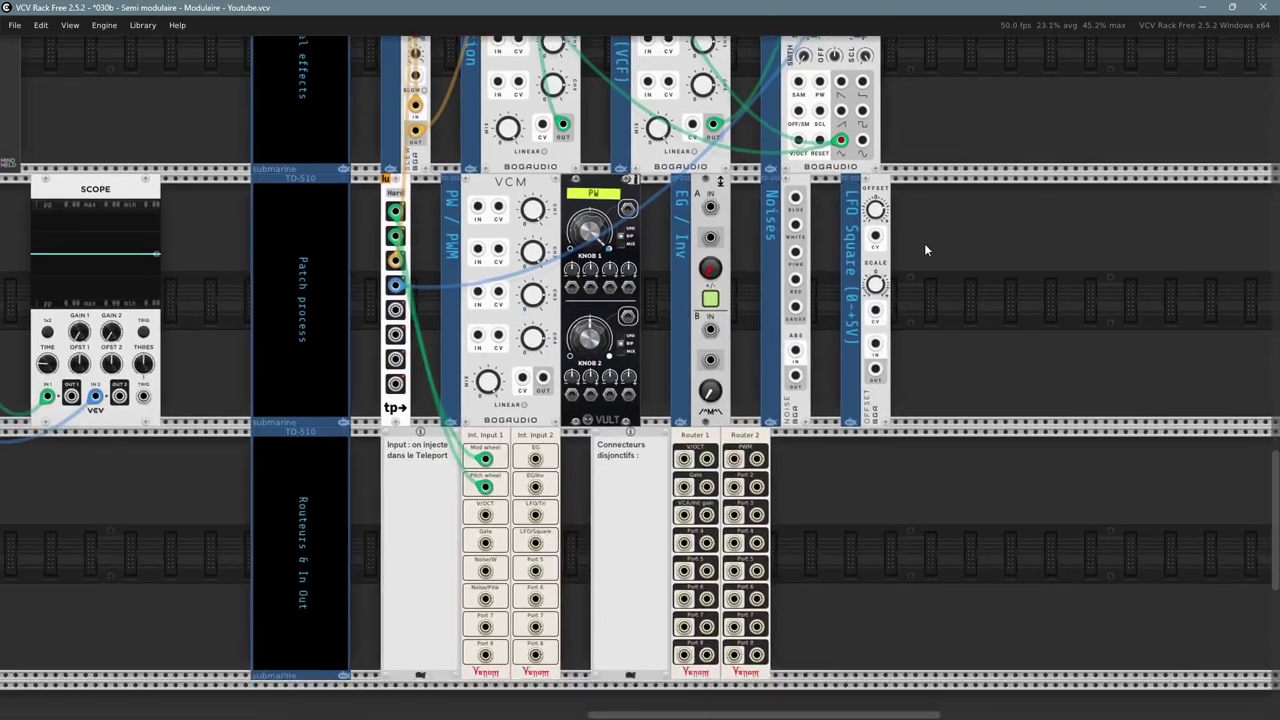
left_click_drag(210, 79, 575, 494)
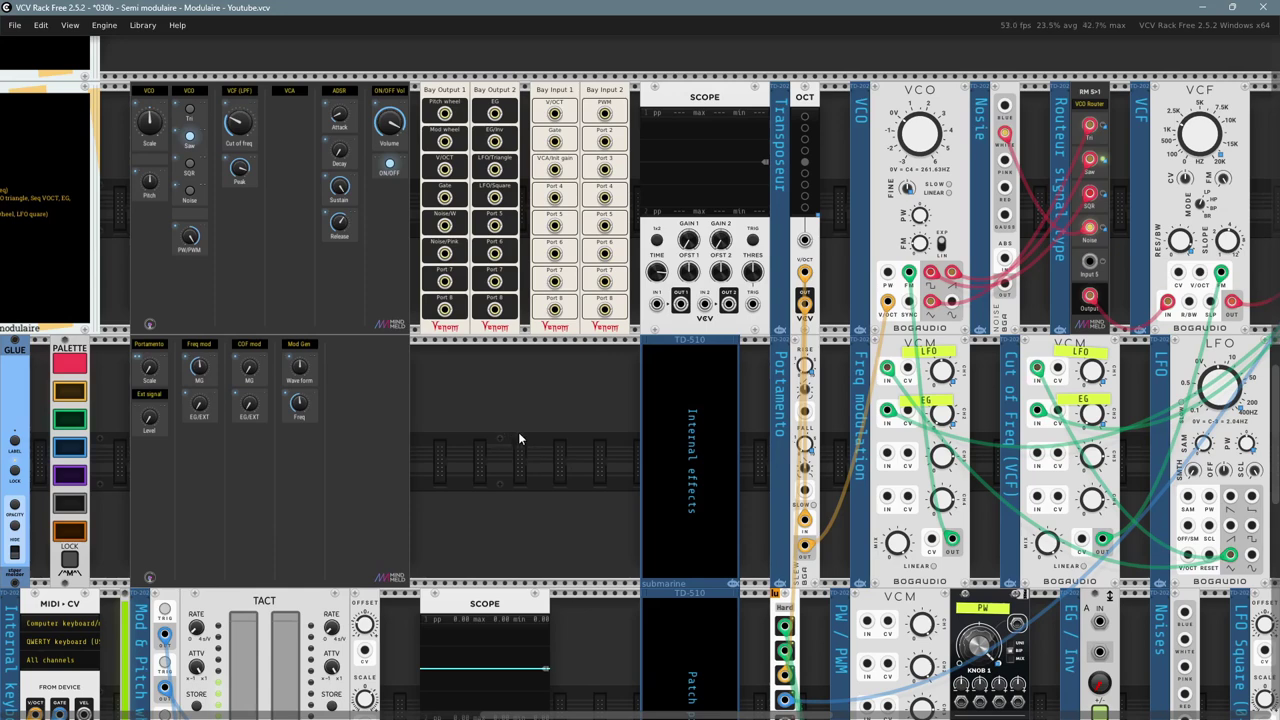
- Patch Bay Output 1's V/OCT to scope IN 1 with cable #2 and its Gate to scope IN 2 with cable #4
left_click_drag(518, 432, 566, 461)
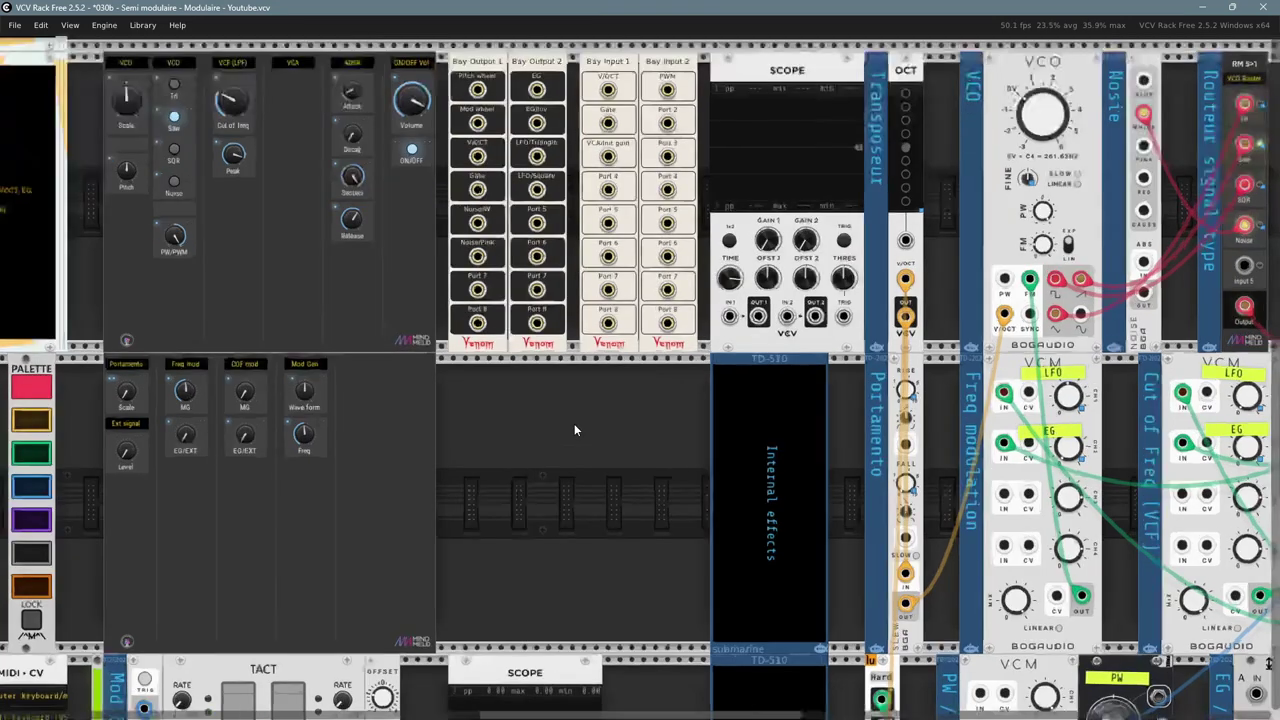
scroll(574, 423, "up", 3)
right_click(325, 237)
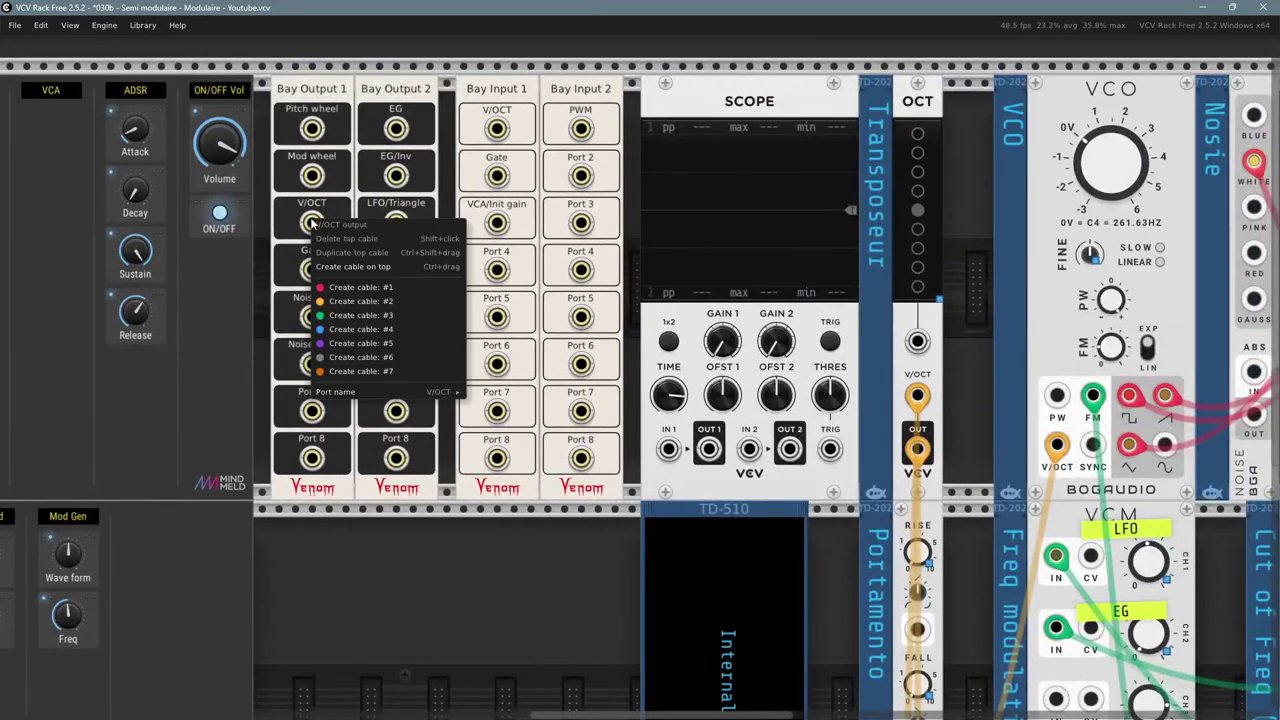
left_click_drag(358, 302, 668, 449)
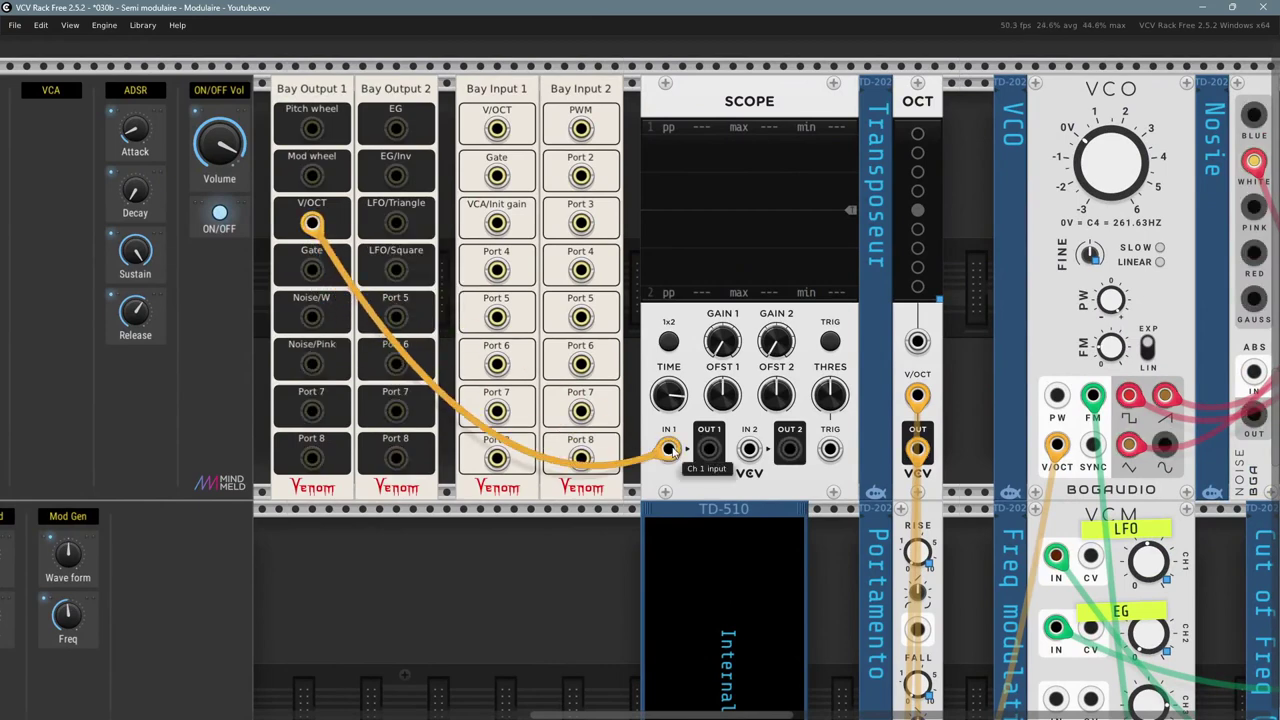
right_click(314, 272)
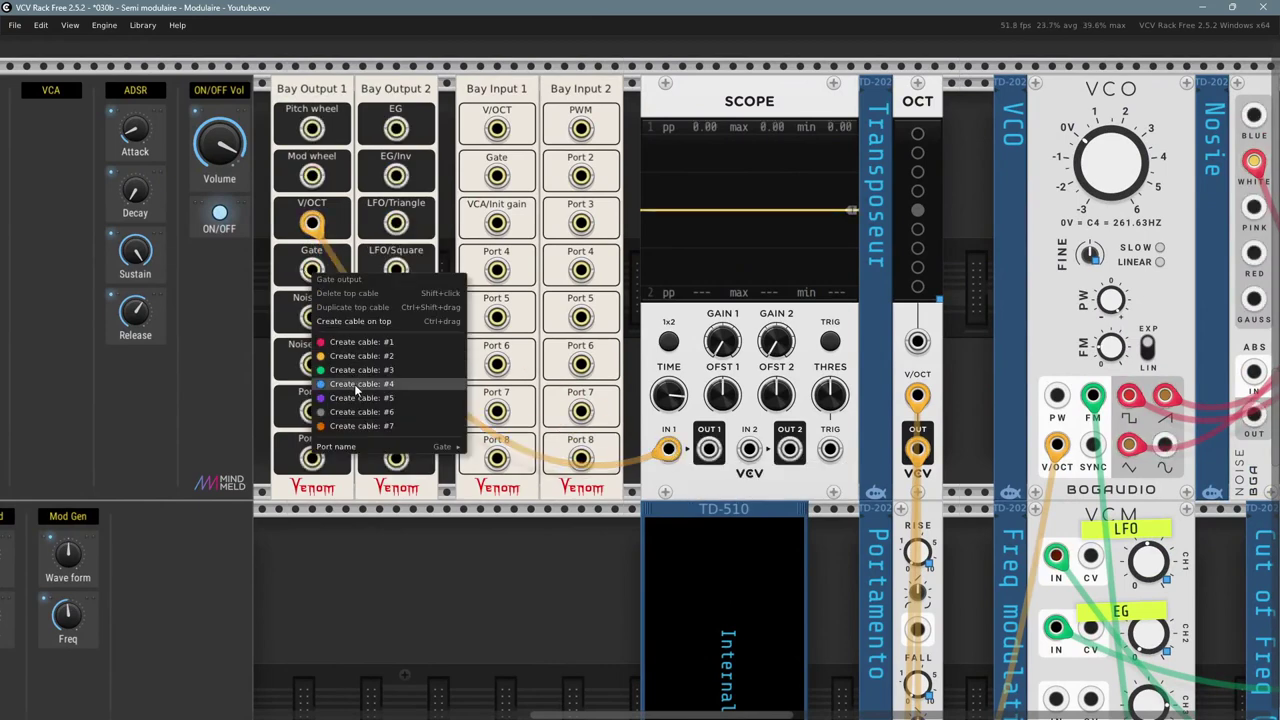
left_click(352, 383)
left_click(749, 449)
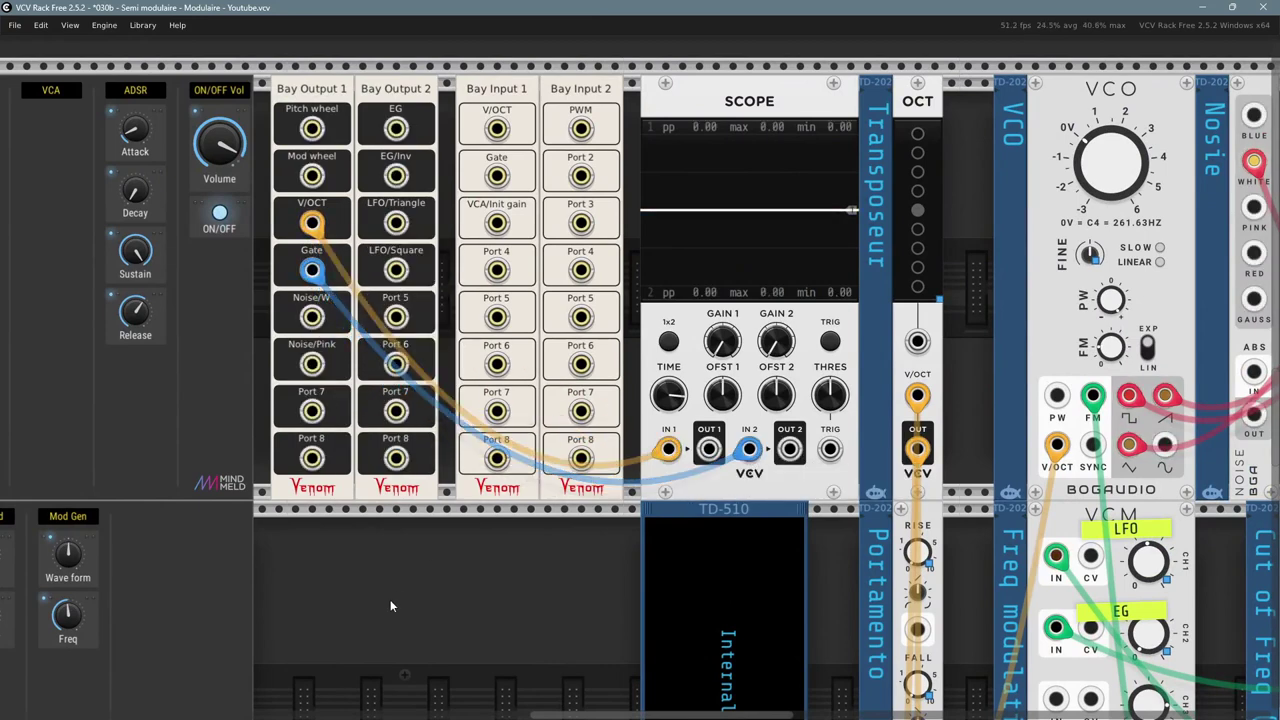
- Patch the Hard teleport's port 3 output to V/OCT on Int. Input 1, and its port 4 output to Gate with cable #4
left_click_drag(390, 599, 529, 612)
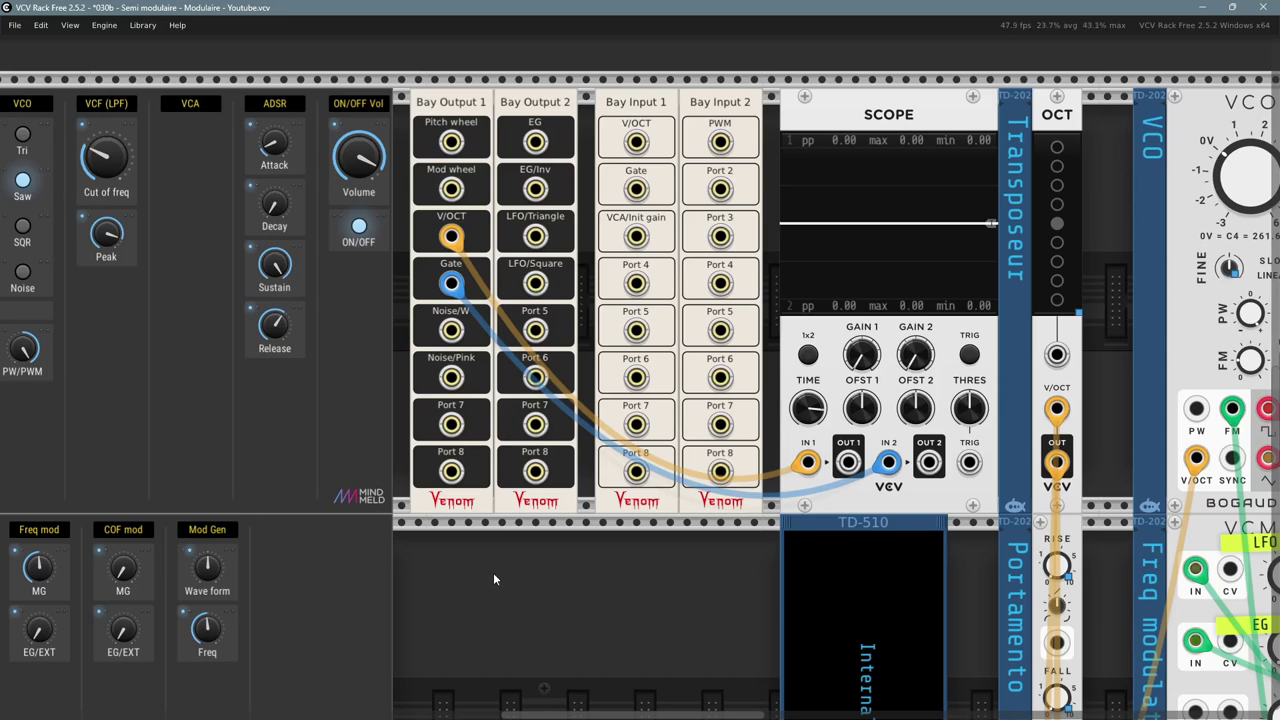
scroll(520, 613, "down", 3)
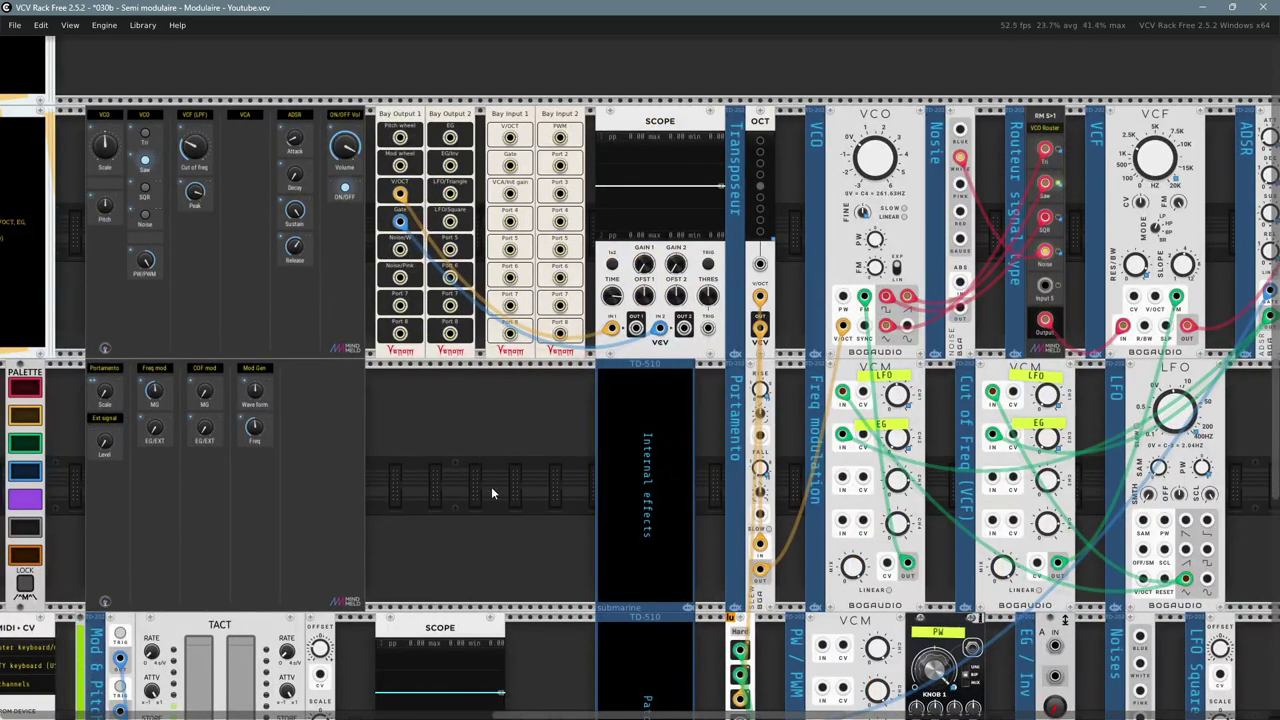
left_click_drag(548, 553, 386, 186)
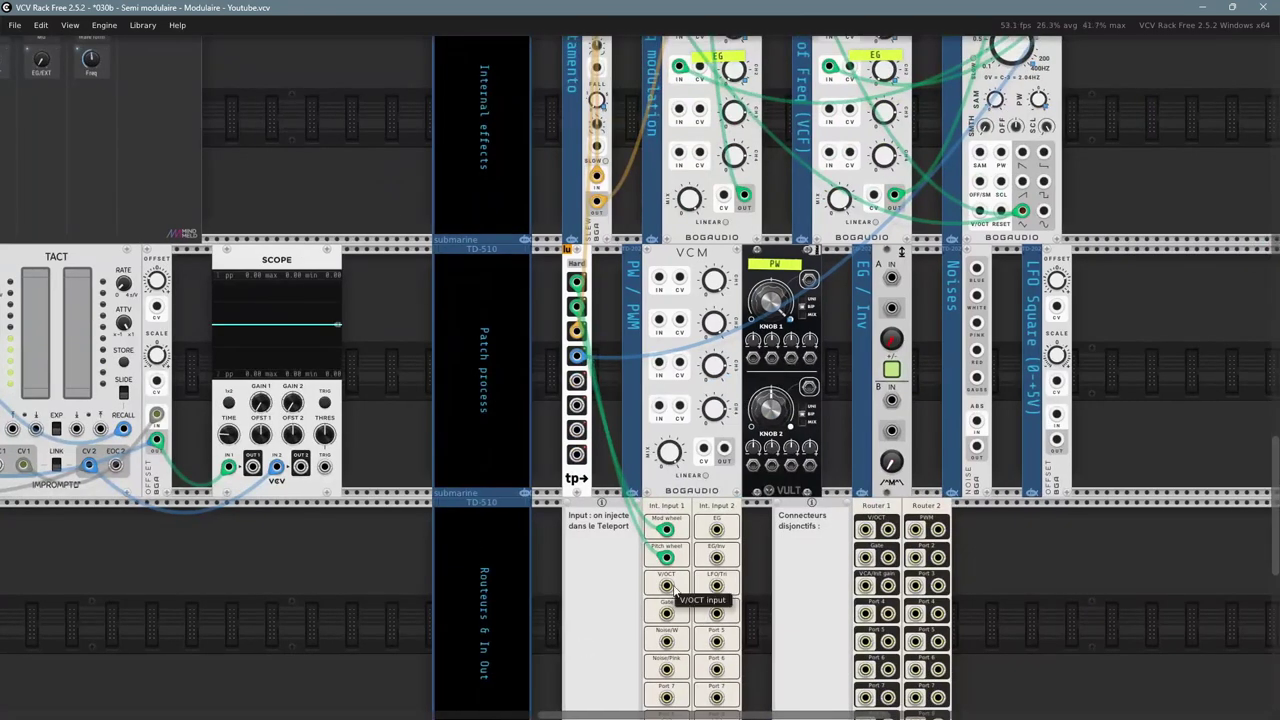
right_click(576, 347)
left_click(605, 420)
left_click(676, 587)
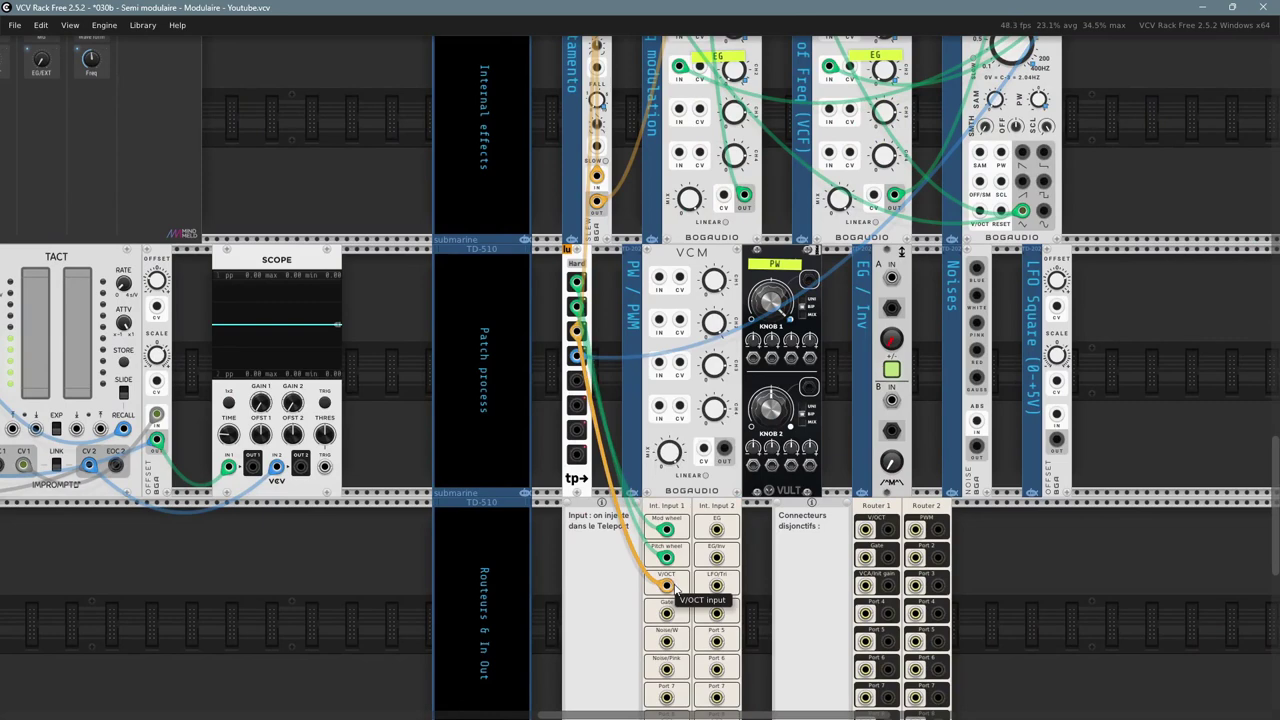
right_click(576, 355)
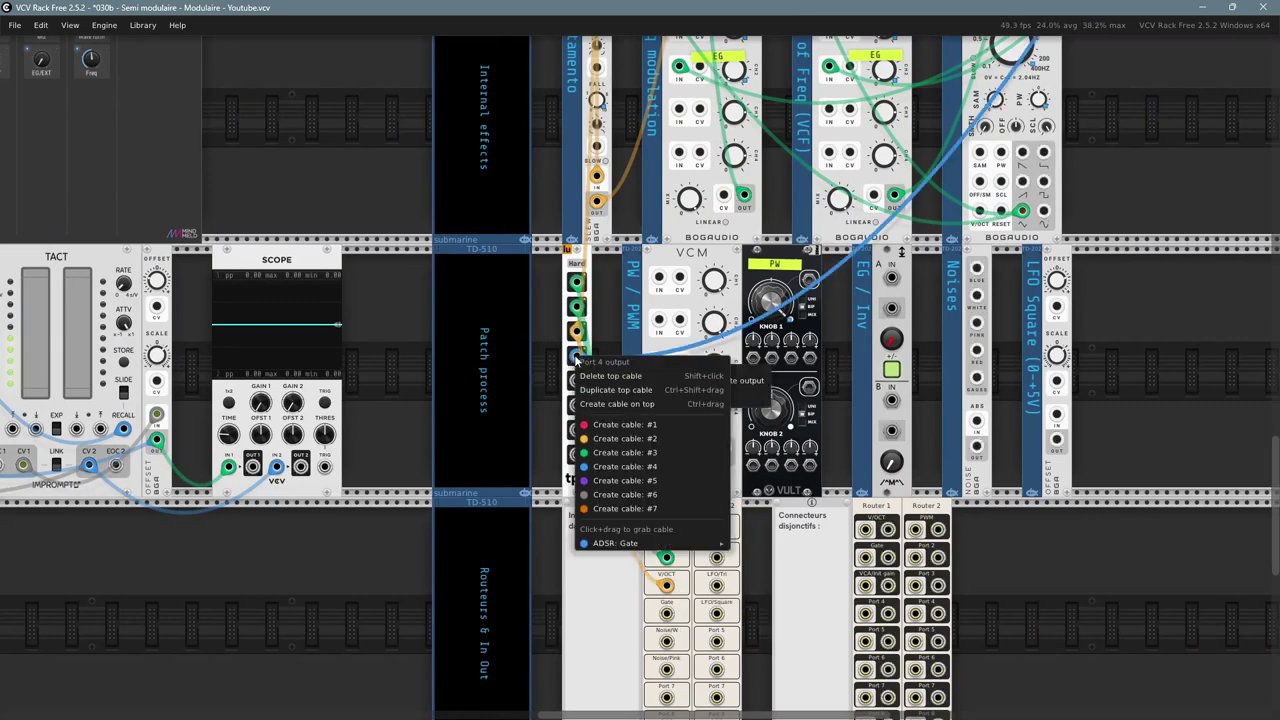
left_click(625, 467)
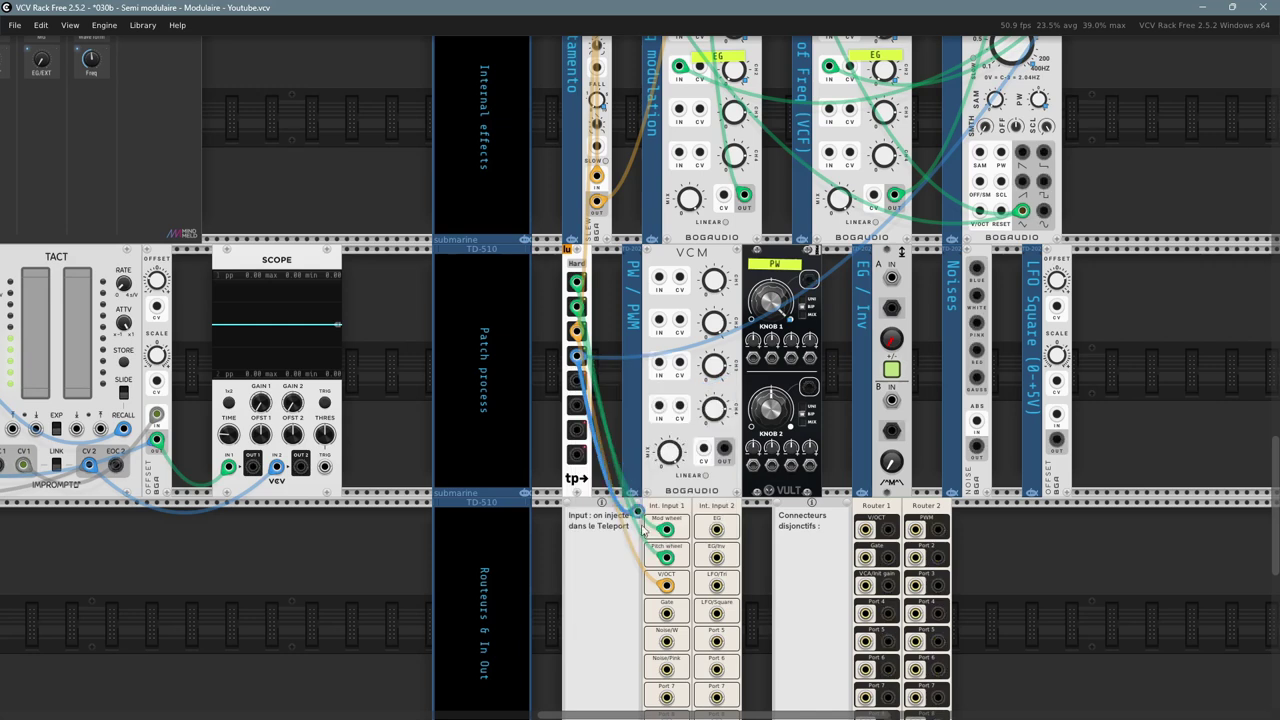
left_click(666, 613)
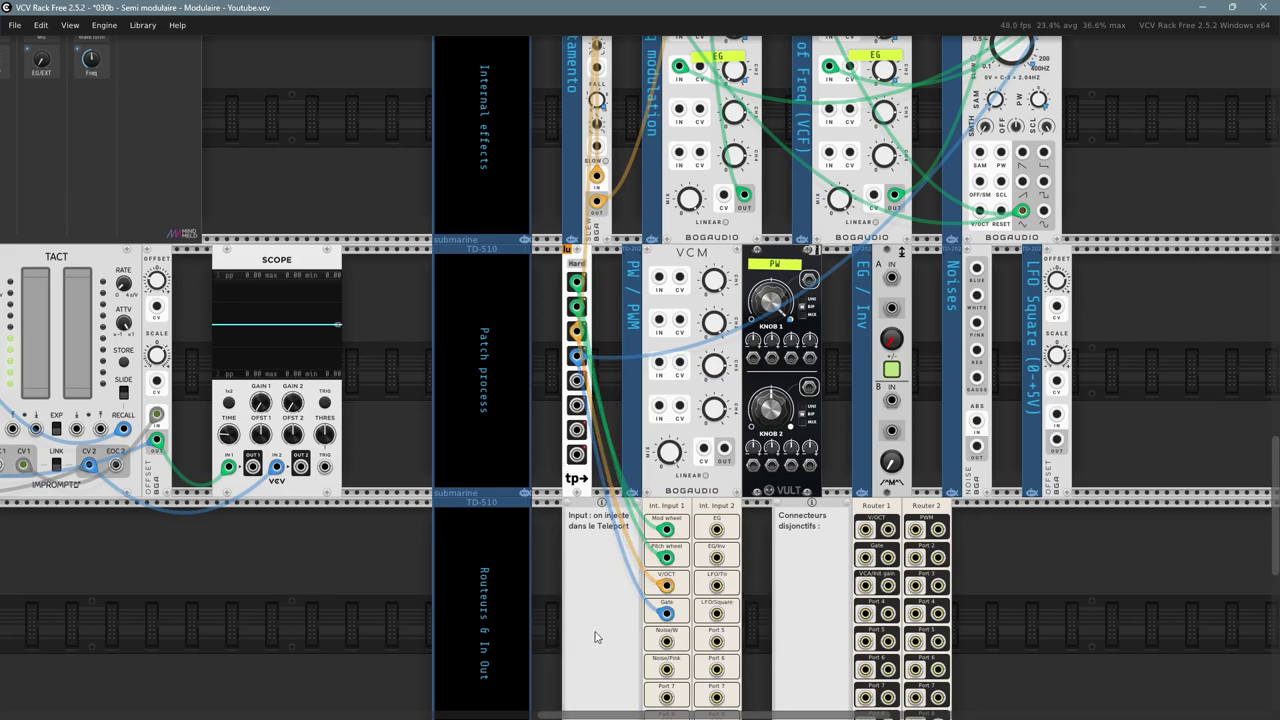
- Adjust the TIME setting of the scope that receives Bay Output 1's V/OCT and Gate signals
left_click_drag(340, 154, 572, 587)
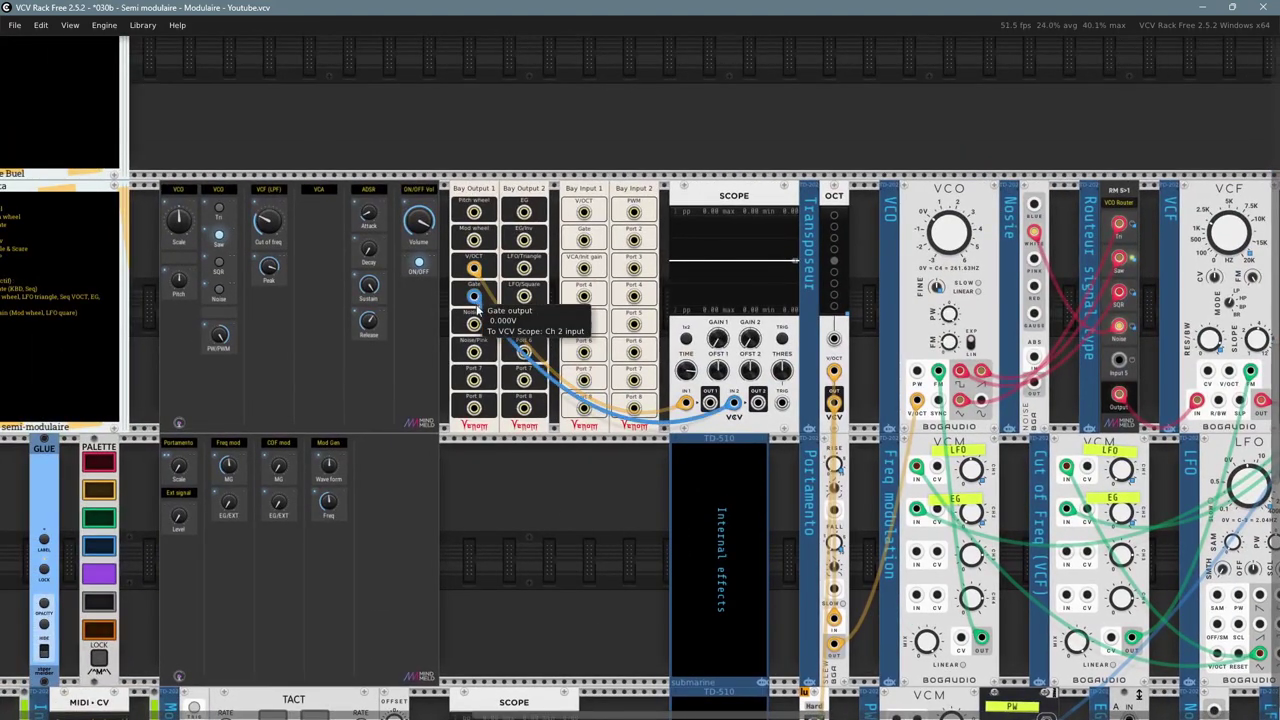
left_click_drag(552, 522, 625, 457)
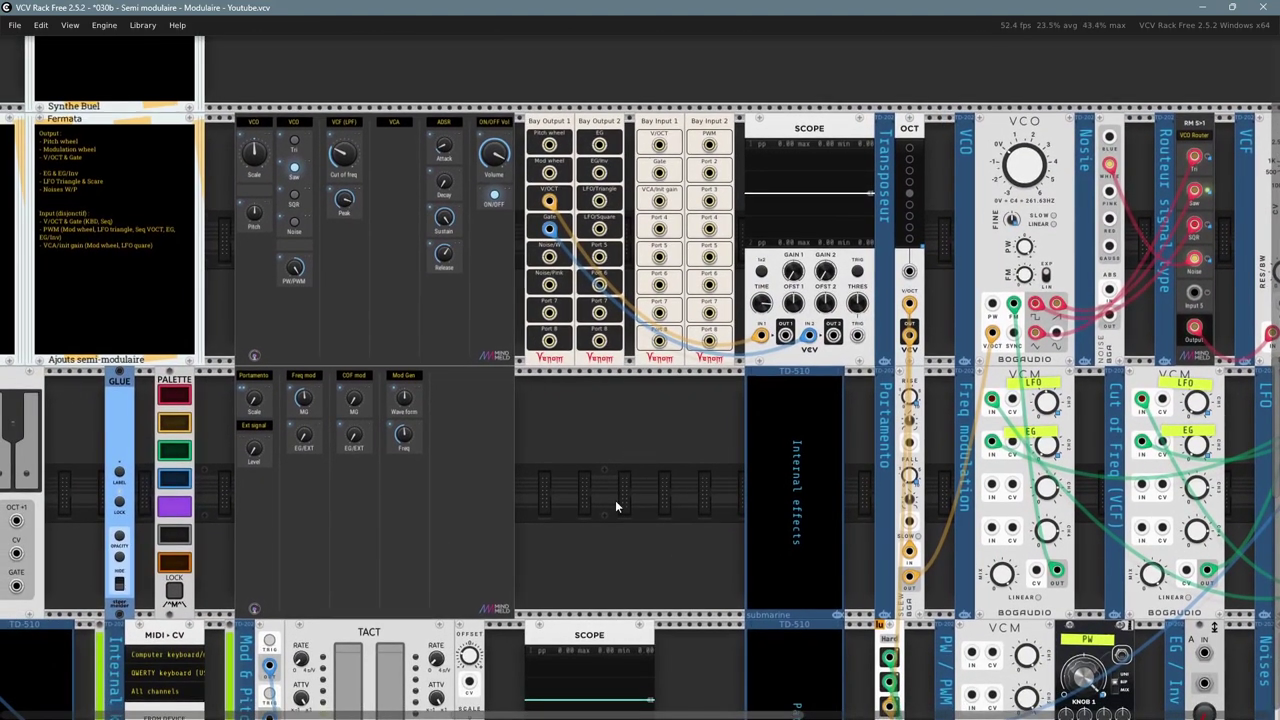
left_click_drag(615, 500, 626, 483)
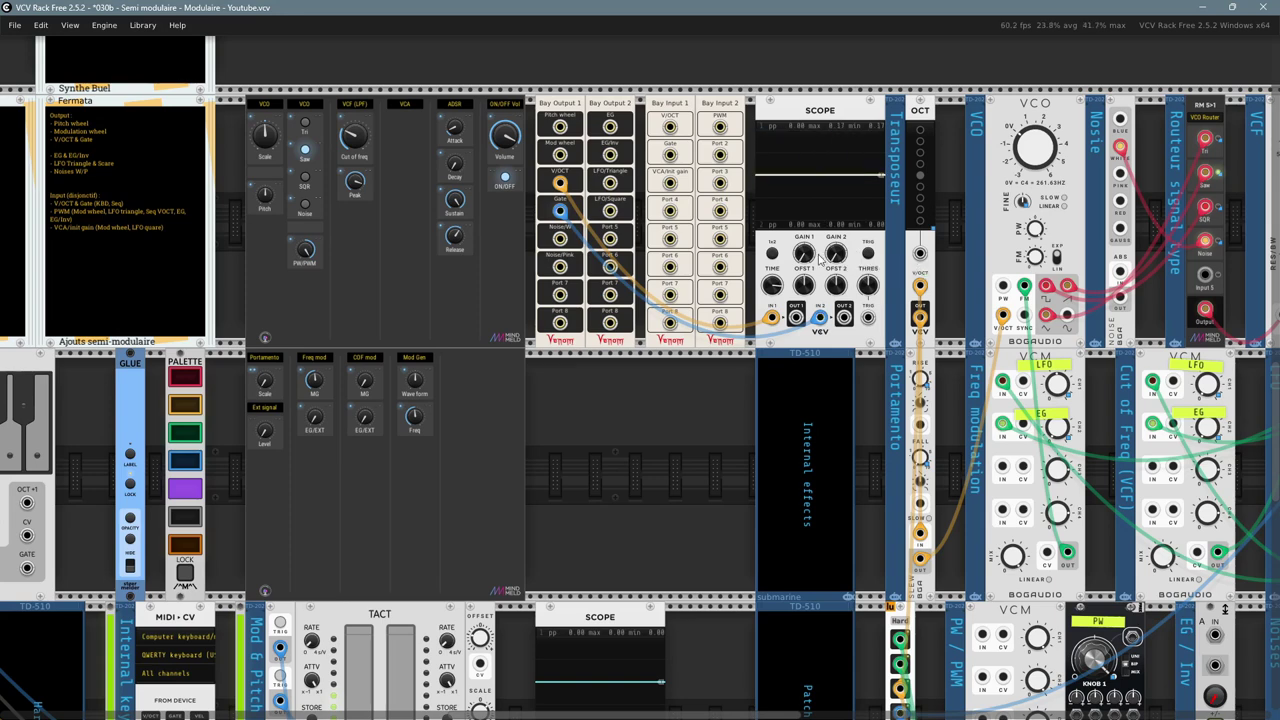
mouse_move(772, 286)
left_mouse_down()
mouse_move(772, 370)
mouse_move(763, 267)
left_mouse_up()
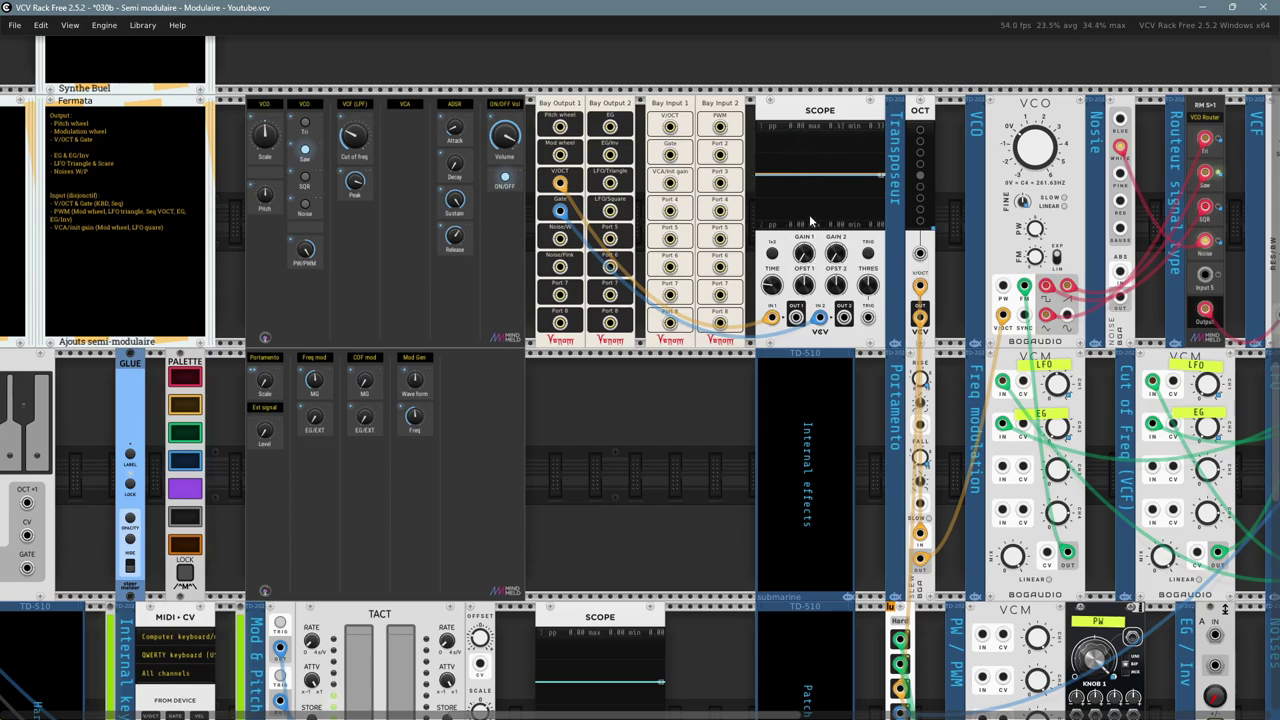
- Adjust the scope's Gain 2 for the Gate signal and raise Gain 1 so the V/OCT steps are readable
scroll(809, 210, "up", 5)
left_click_drag(864, 164, 793, 213)
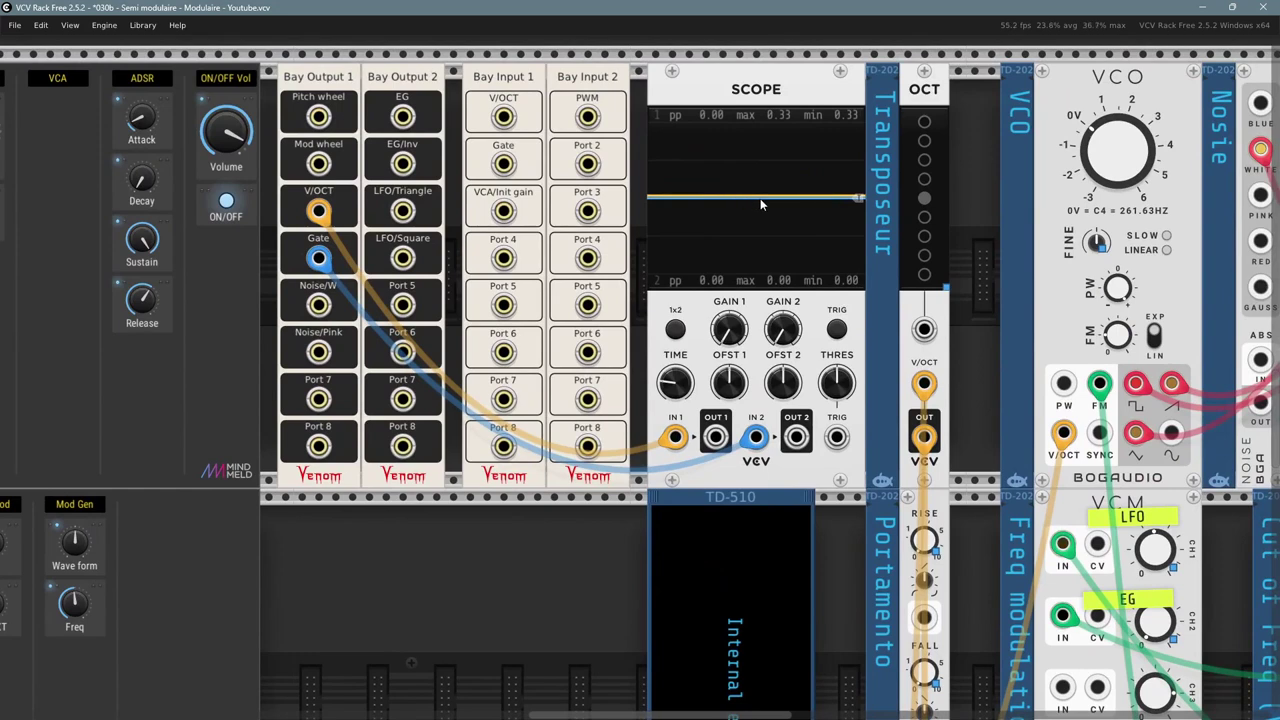
left_click_drag(791, 338, 791, 298)
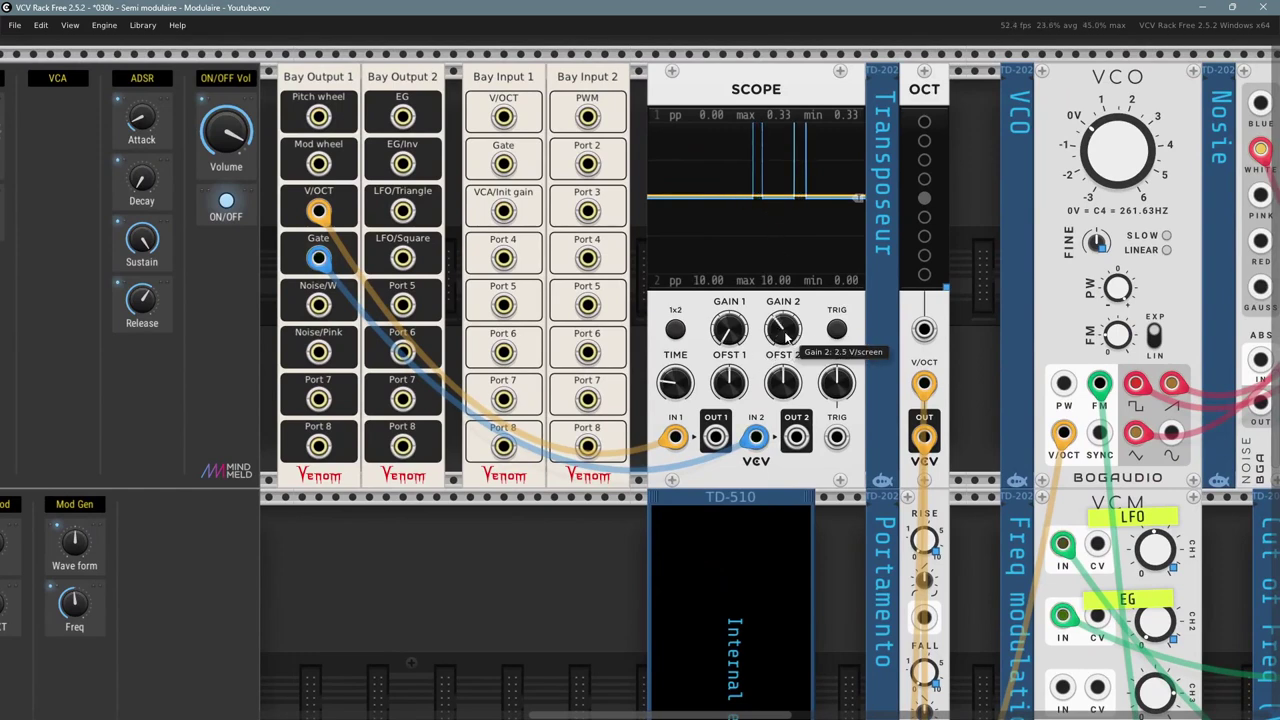
left_click_drag(716, 340, 716, 328)
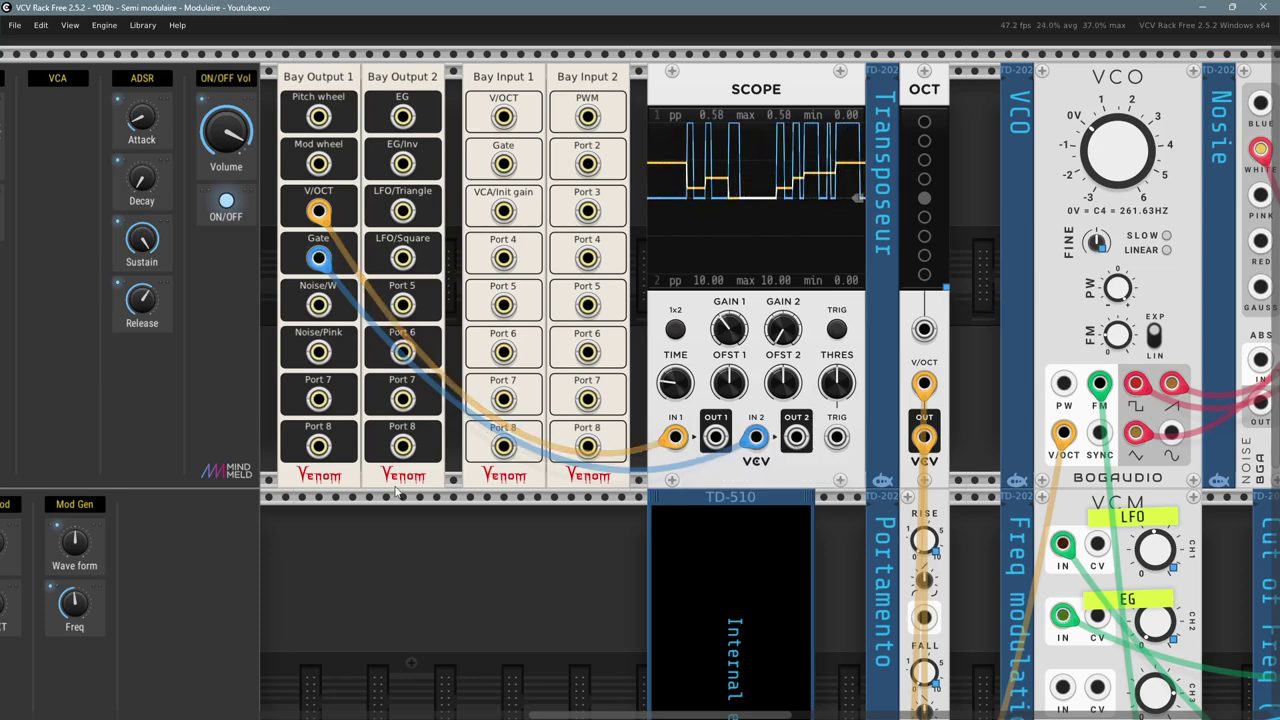
- Examine the Patch process row, from the Hard teleport through PW / PWM, EG / Inv, Noises and LFO Square
scroll(386, 562, "down", 2)
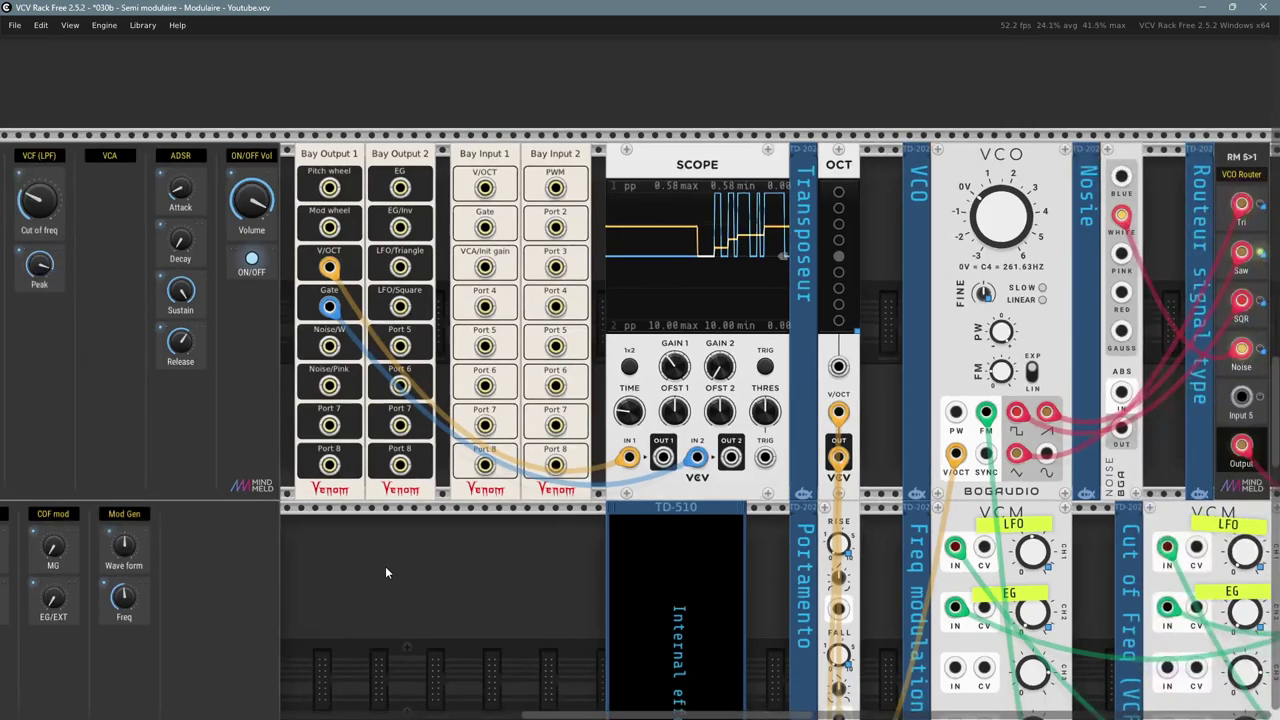
left_click_drag(385, 566, 476, 529)
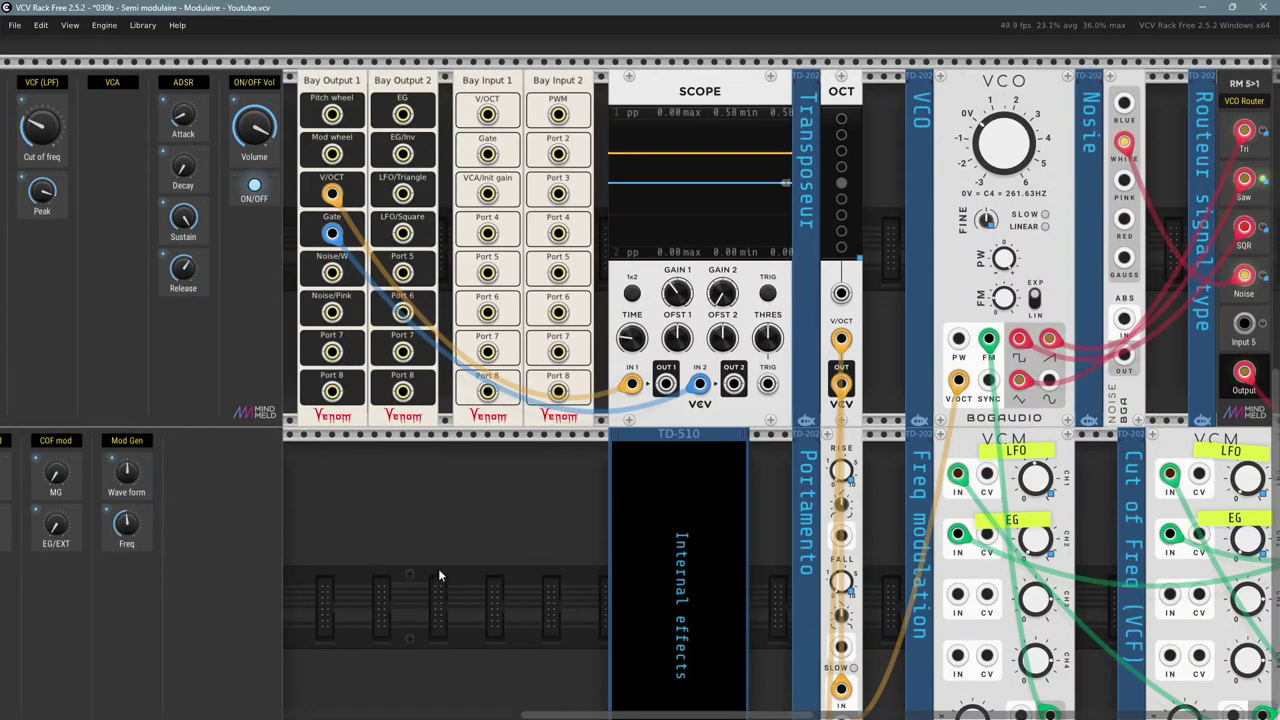
left_click_drag(520, 608, 526, 291)
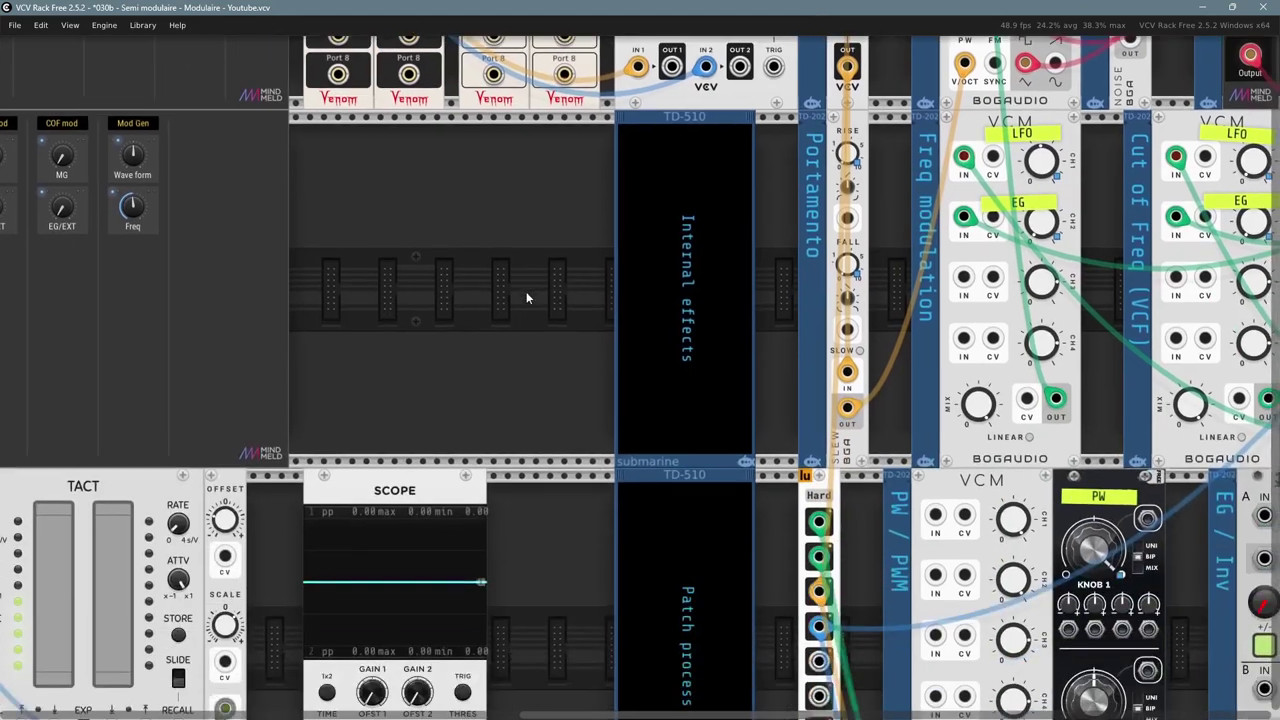
scroll(540, 360, "down", 2)
left_click_drag(586, 625, 396, 438)
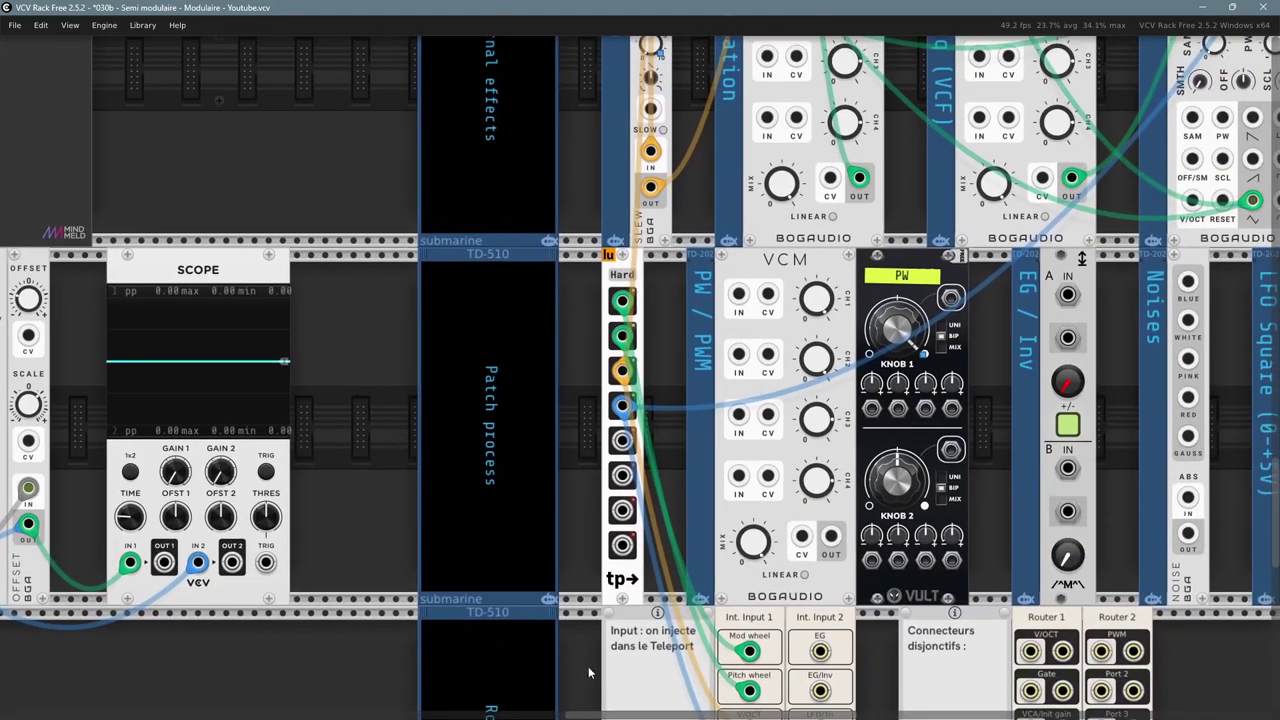
left_click_drag(566, 146, 564, 440)
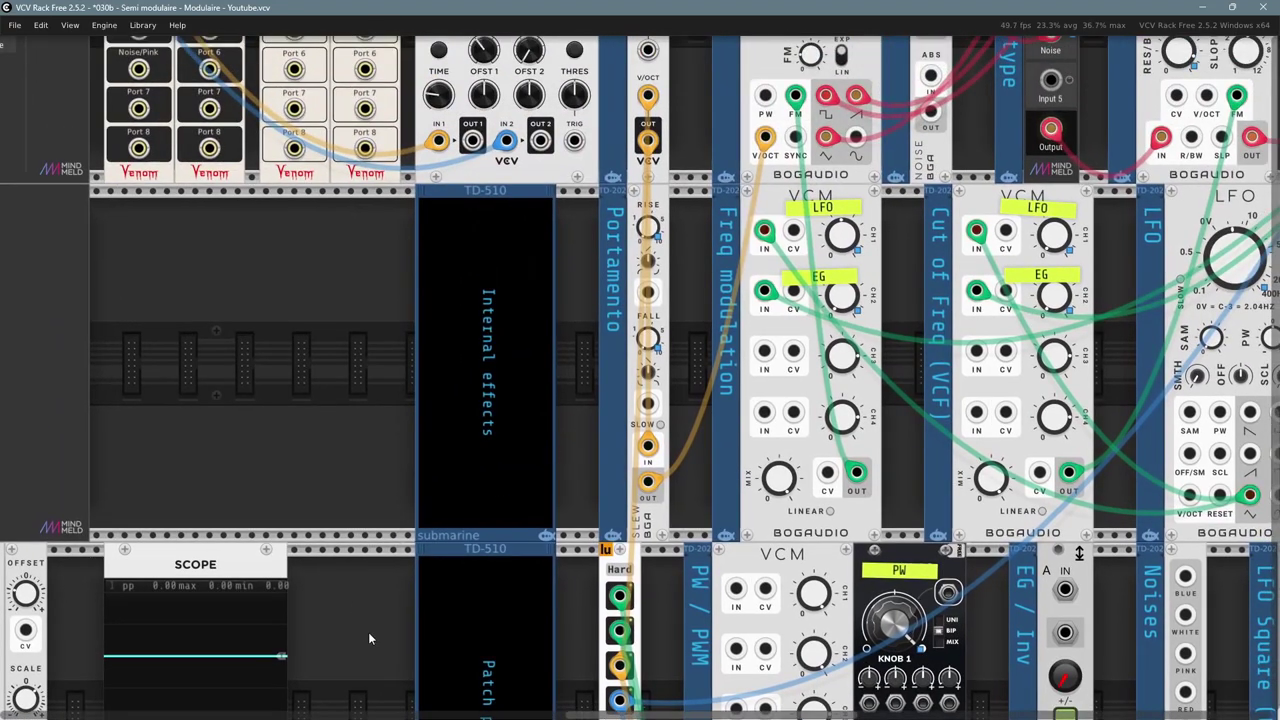
left_click_drag(368, 632, 77, 393)
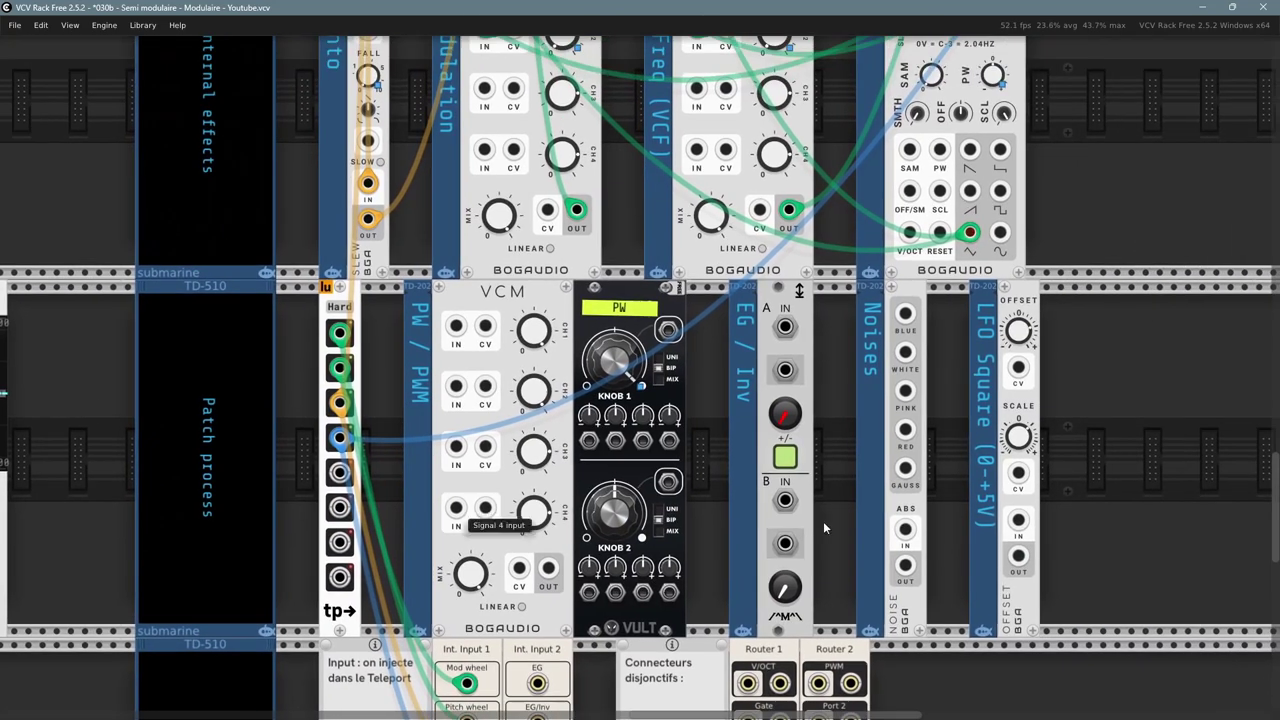
left_click_drag(1138, 427, 88, 431)
left_click(115, 447)
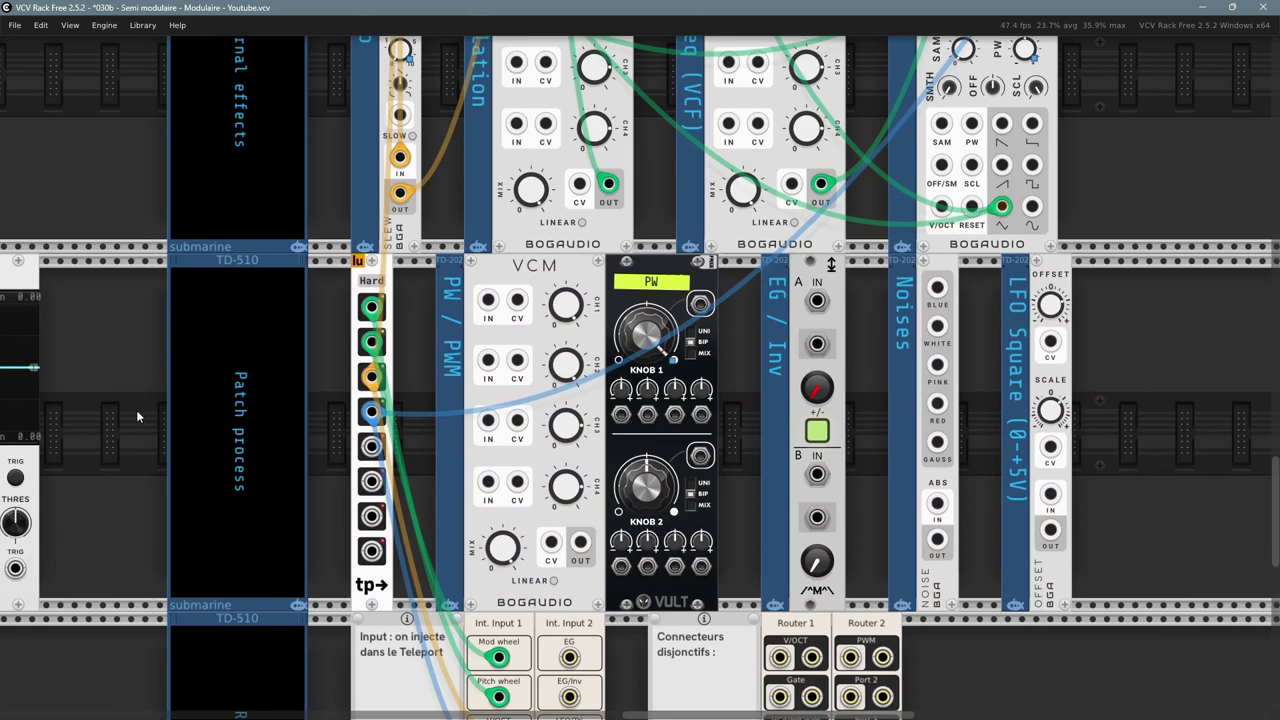
- Examine the main voice row through to the audio output, and compare it with the Patch process modules below
left_click_drag(128, 380, 180, 683)
scroll(203, 445, "down", 2)
left_click_drag(102, 405, 161, 467)
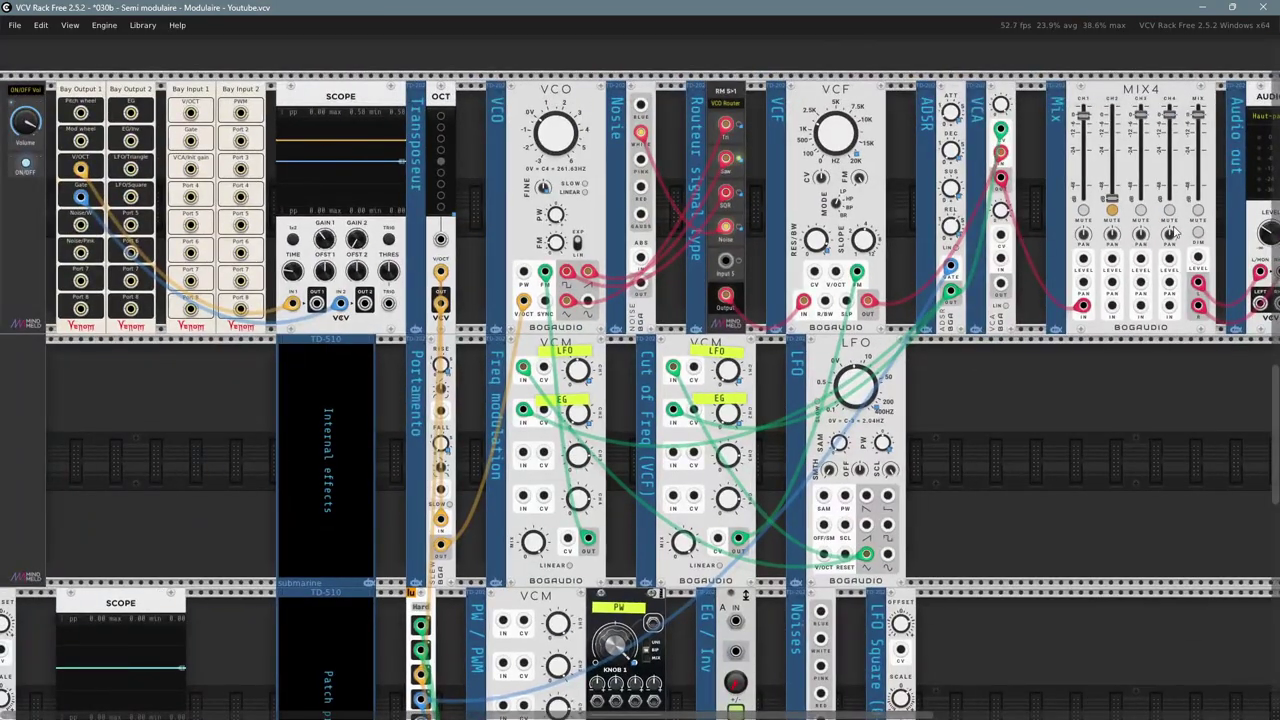
left_click_drag(1187, 226, 1074, 227)
left_click_drag(900, 600, 911, 555)
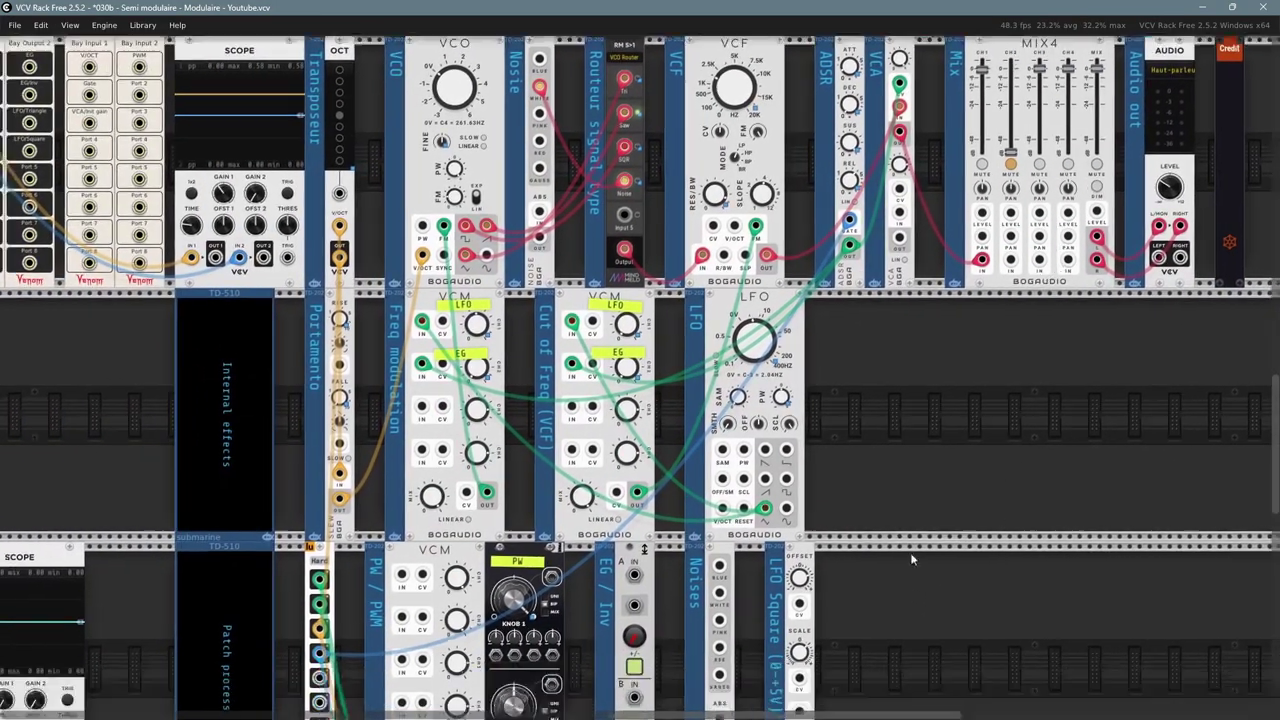
scroll(944, 429, "down", 2)
scroll(914, 457, "up", 3)
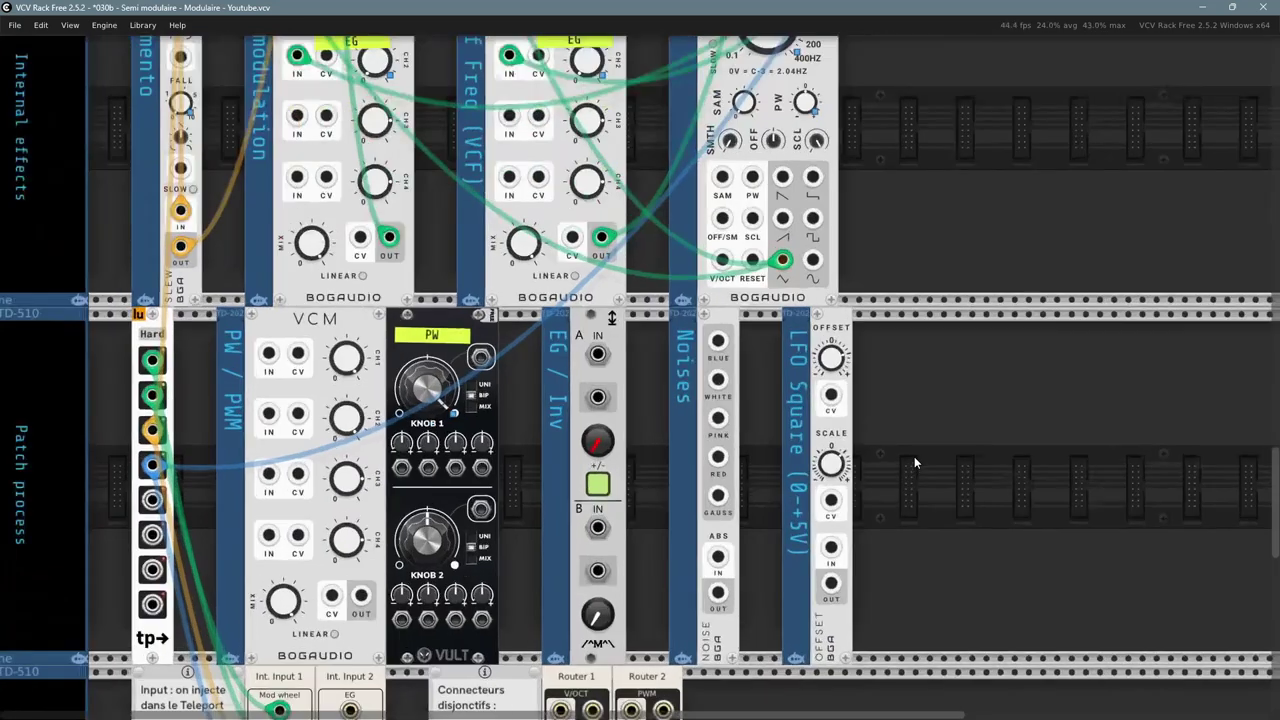
scroll(914, 457, "up", 1)
left_click_drag(916, 458, 1139, 390)
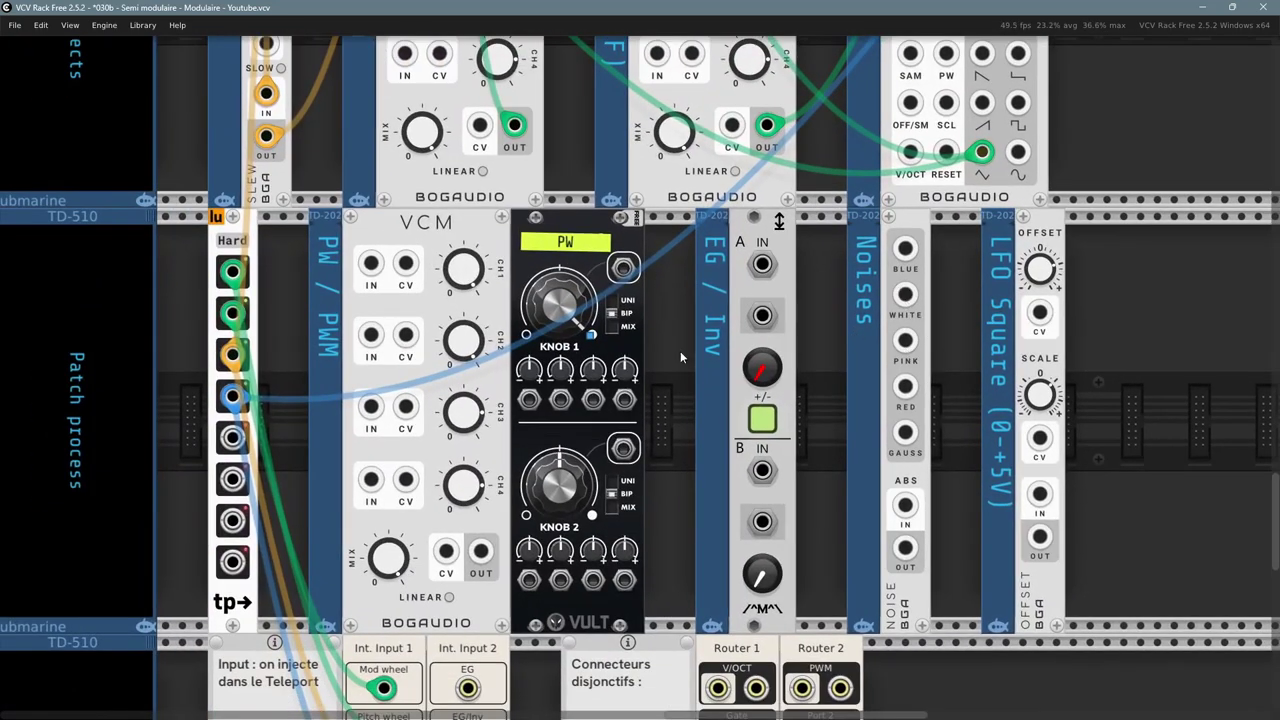
- Rename Bay Output 1's Noise/W port to Noise/White
scroll(627, 371, "down", 1)
left_click_drag(240, 155, 600, 701)
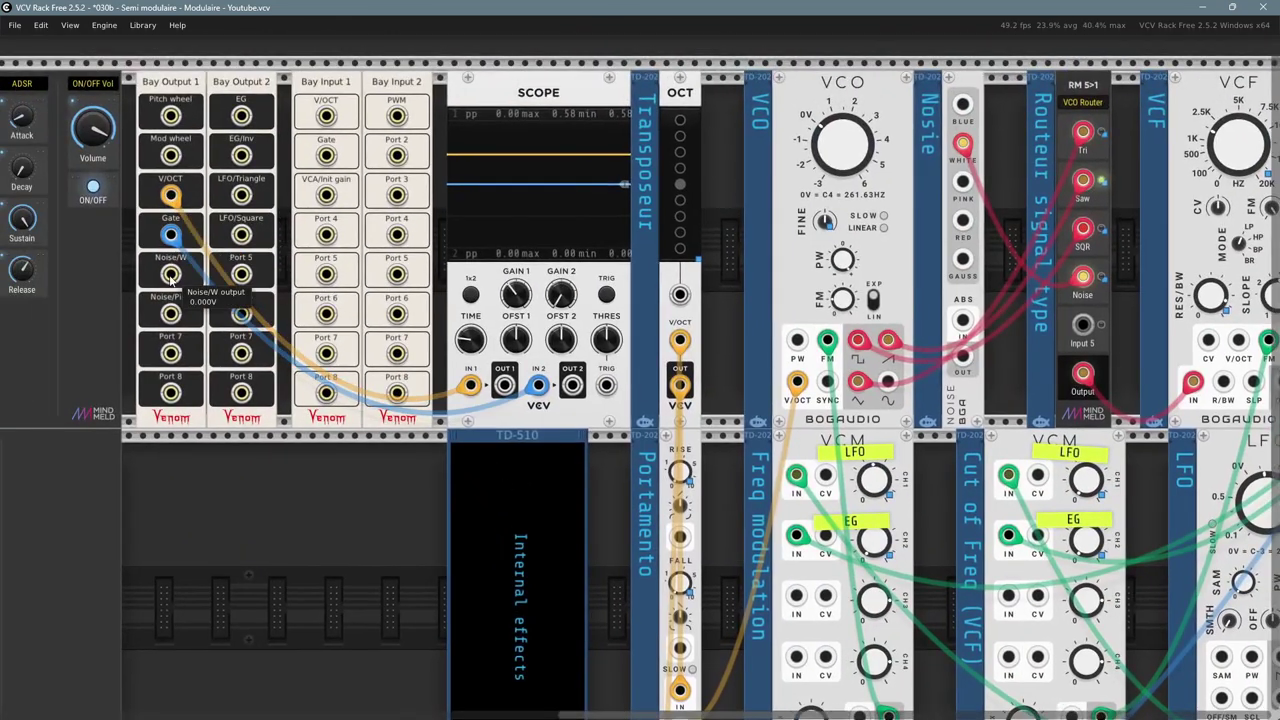
scroll(172, 282, "up", 2, "ctrl")
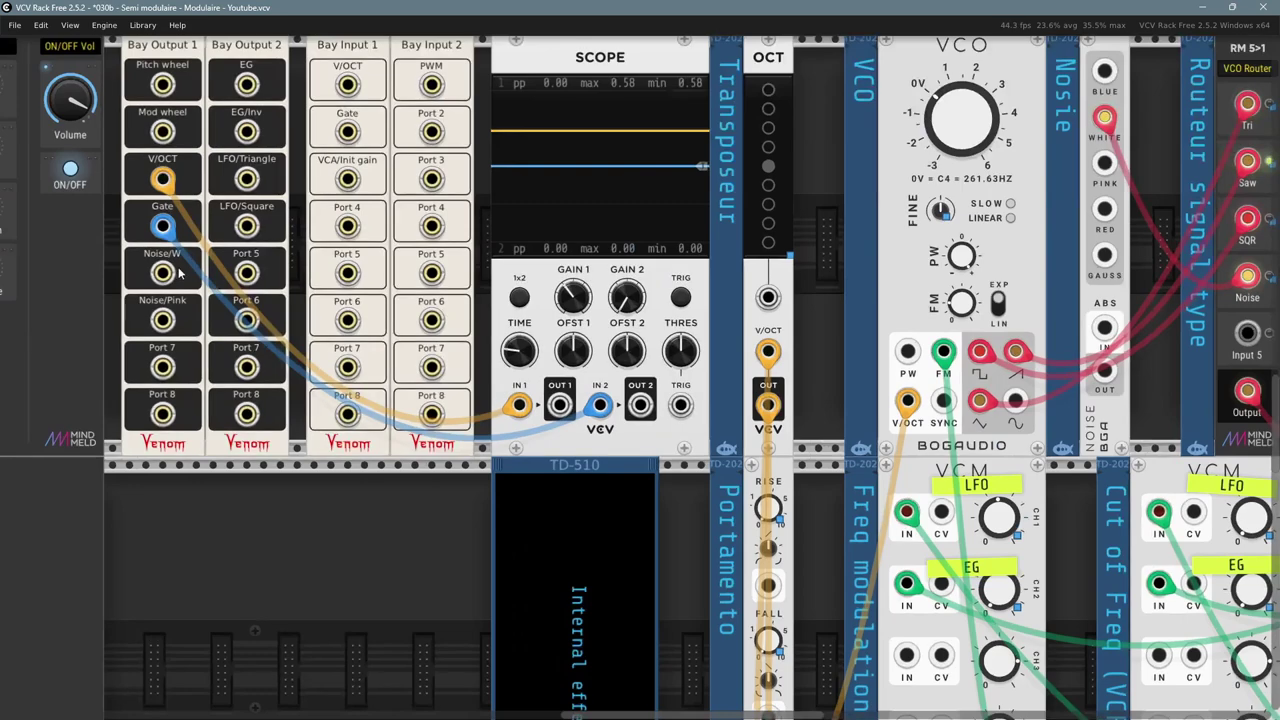
scroll(167, 318, "up", 3)
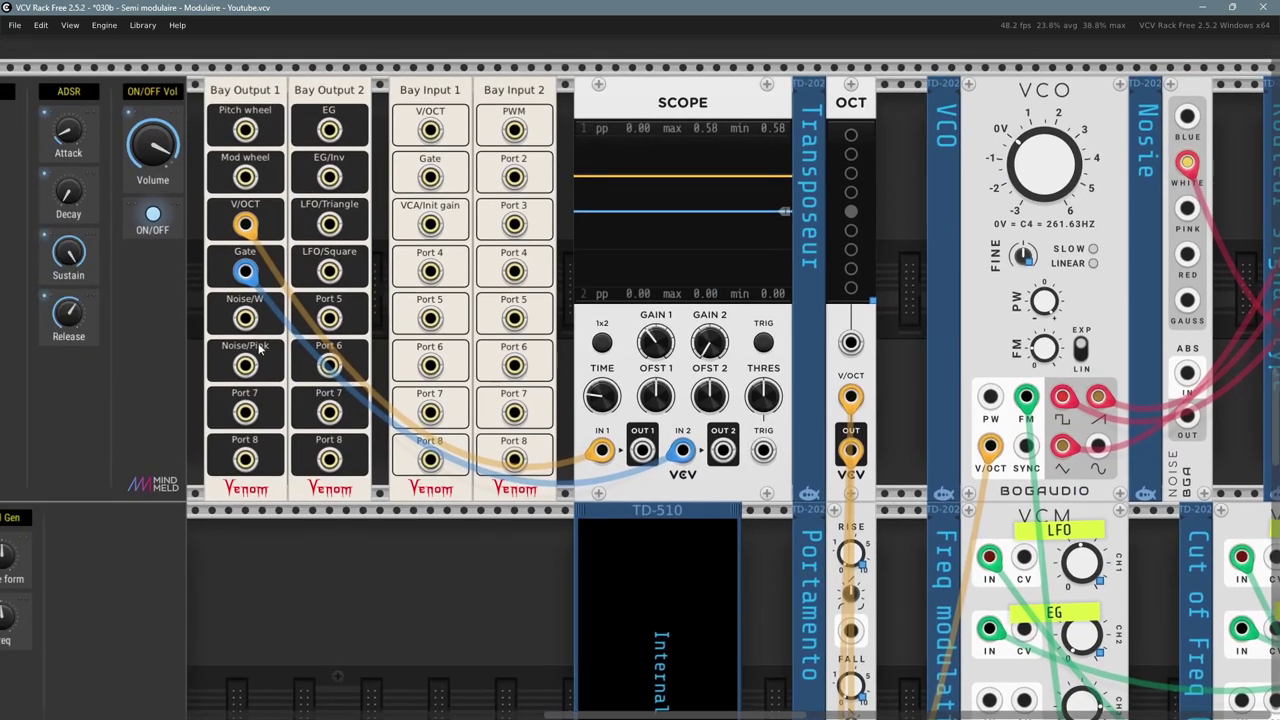
right_click(162, 272)
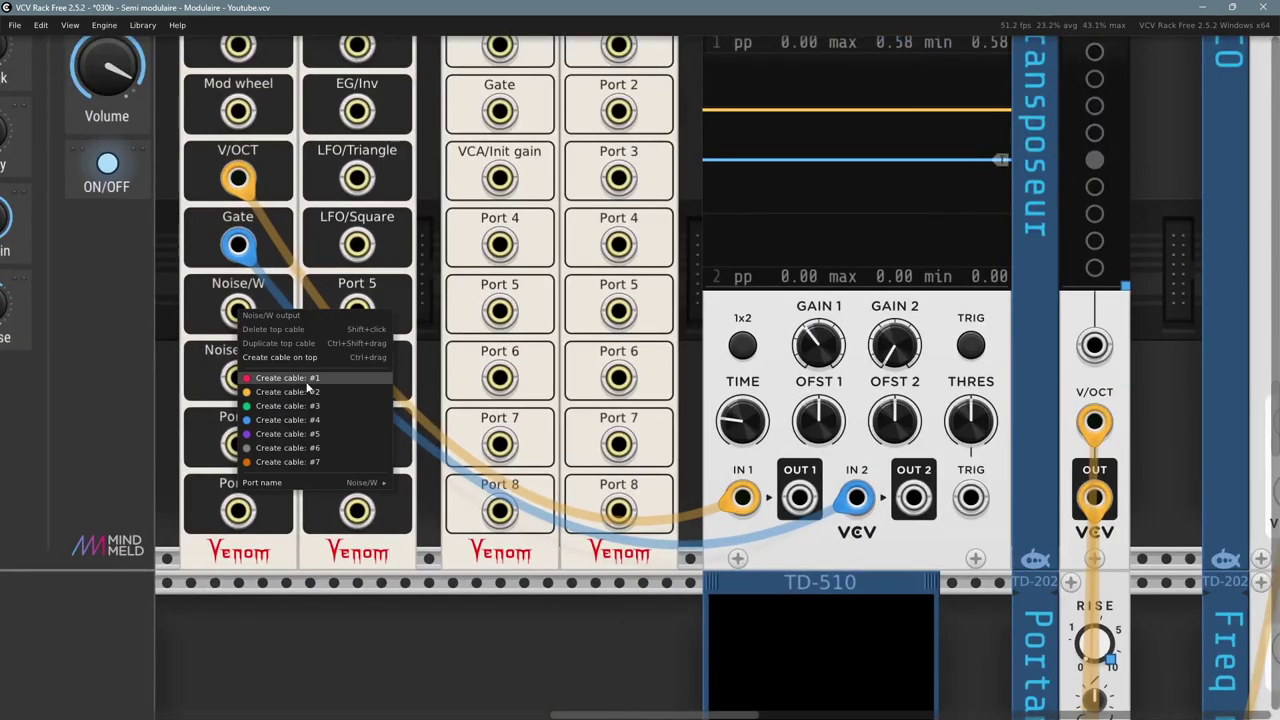
mouse_move(336, 484)
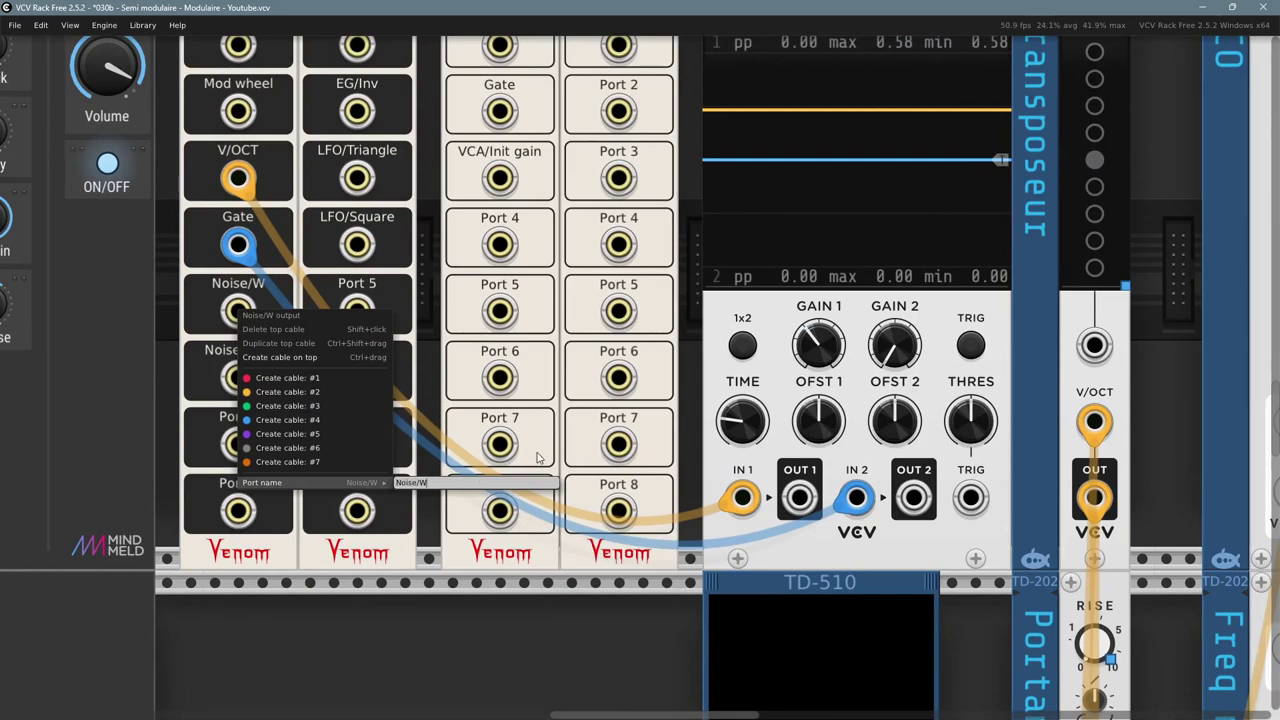
type("hite")
left_click(537, 457)
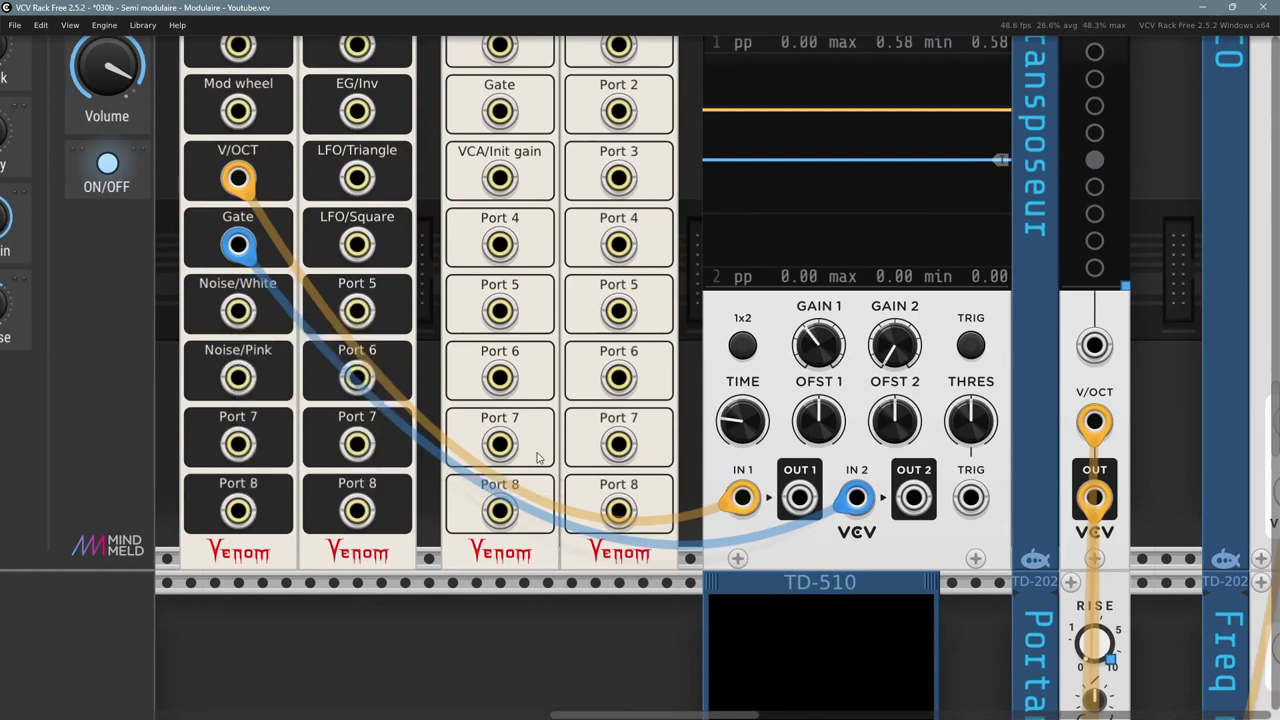
- Check how the matching noise ports are labelled on Int. Input 1 in the Routeurs & In Out row
scroll(382, 647, "down", 3)
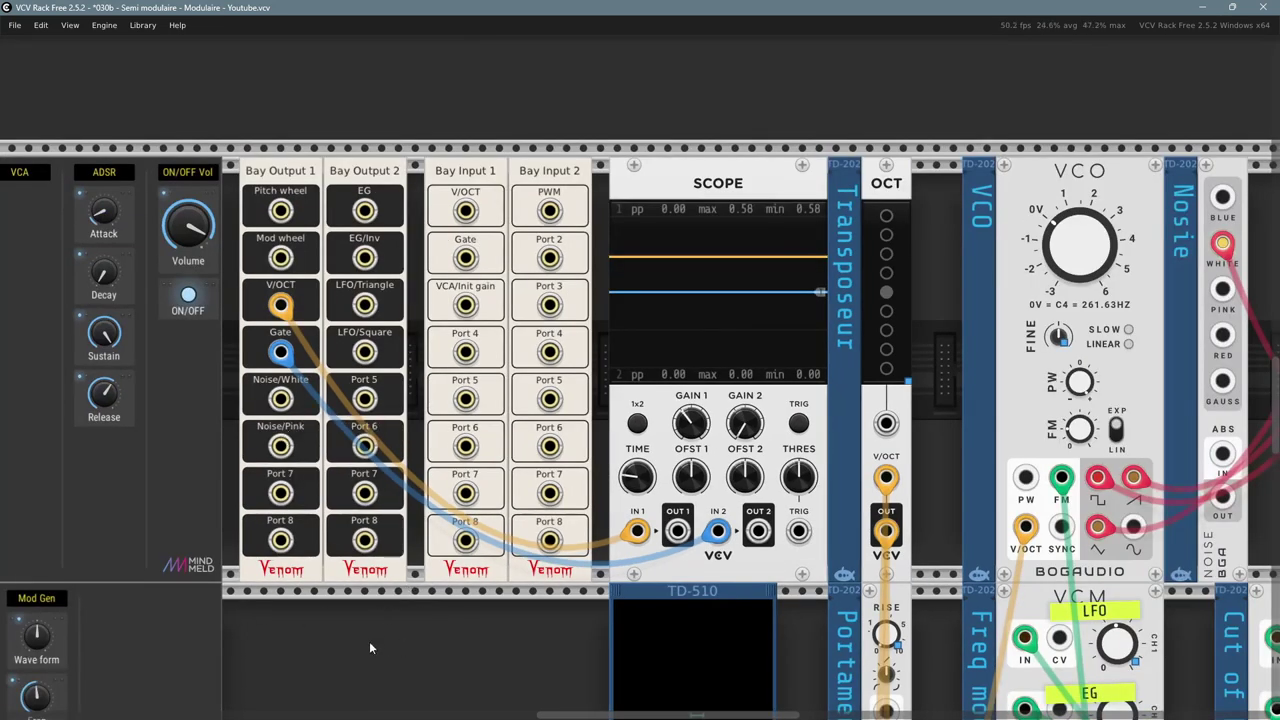
left_click_drag(505, 695, 453, 355)
scroll(453, 355, "down", 2)
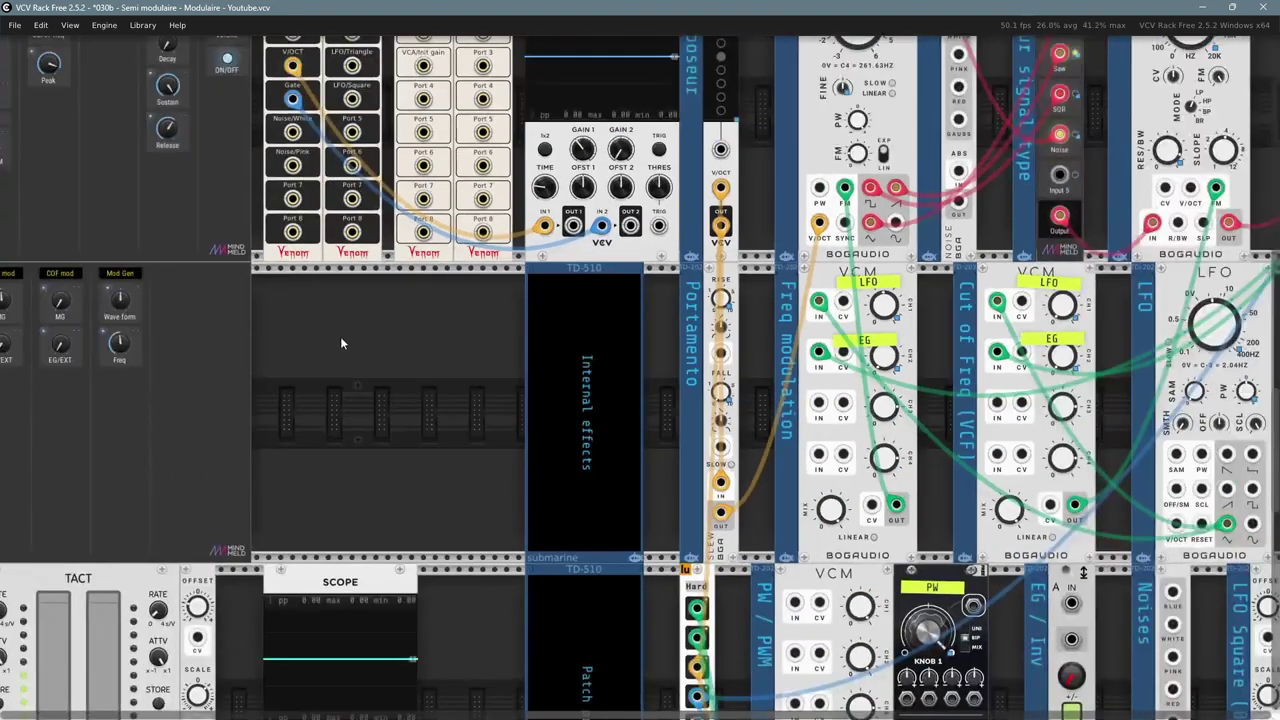
left_click_drag(483, 628, 489, 156)
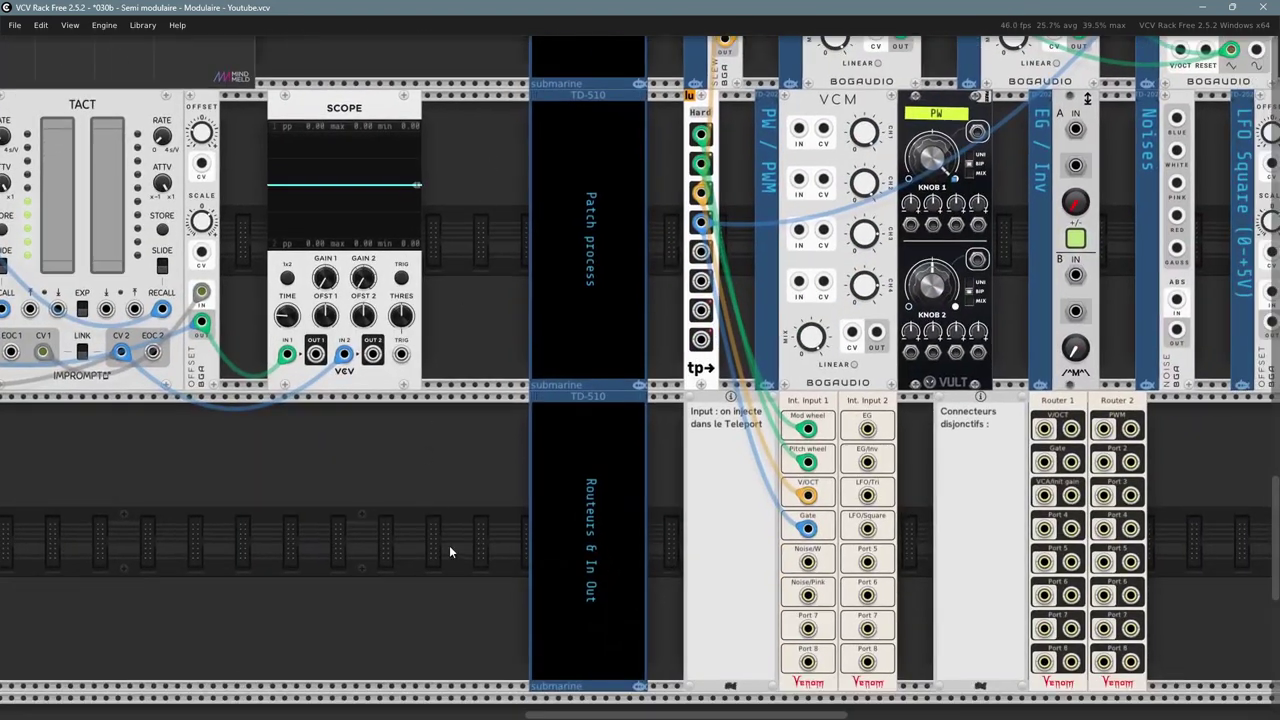
left_click_drag(448, 511, 396, 628)
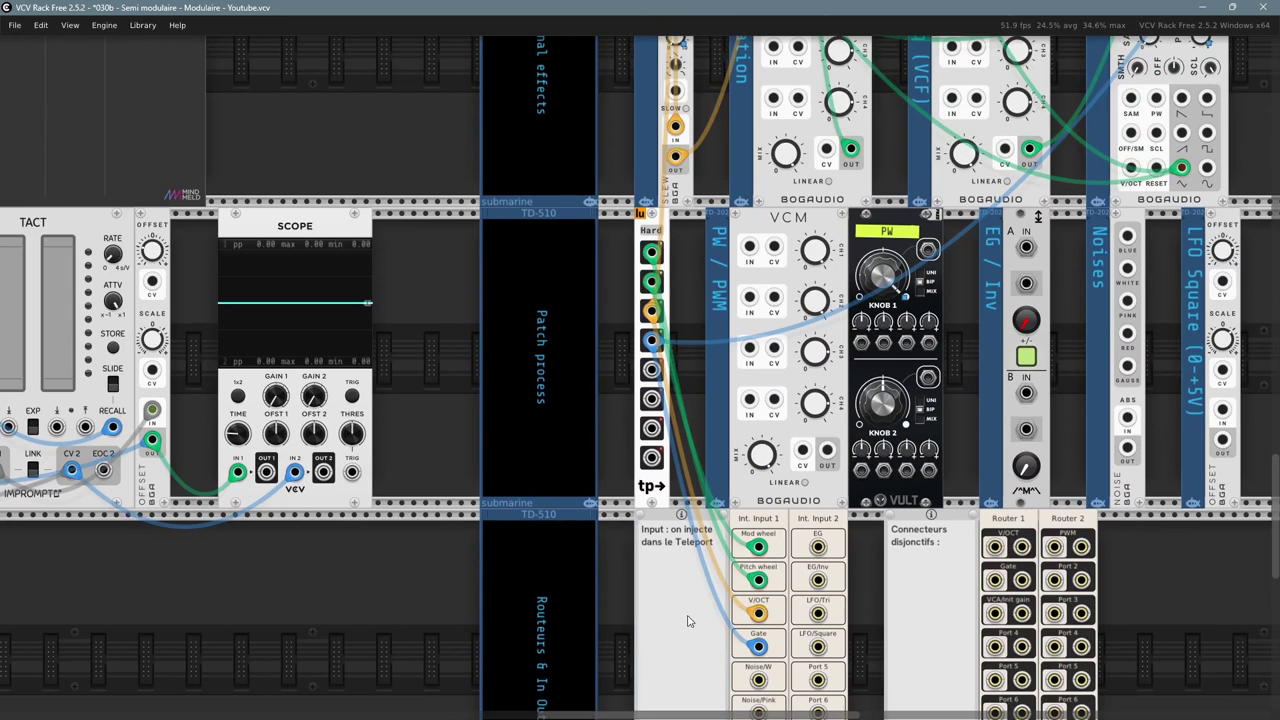
left_click_drag(803, 642, 765, 498)
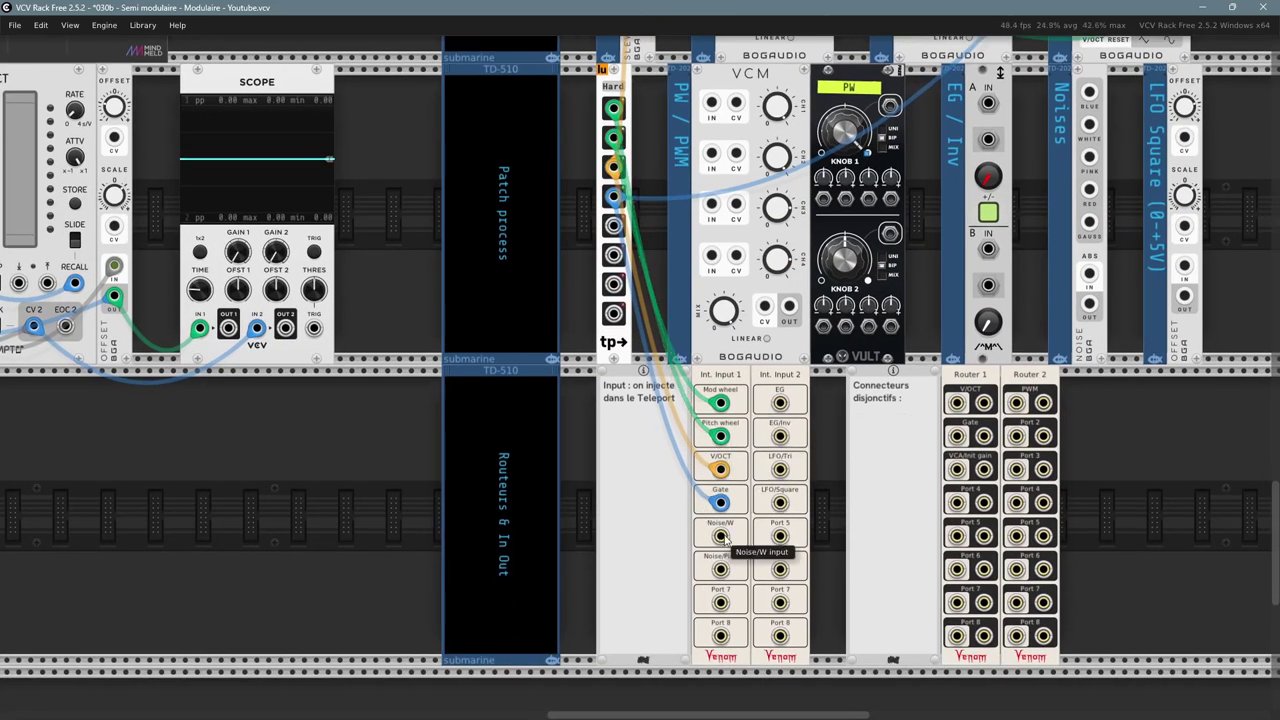
left_click_drag(370, 131, 422, 505)
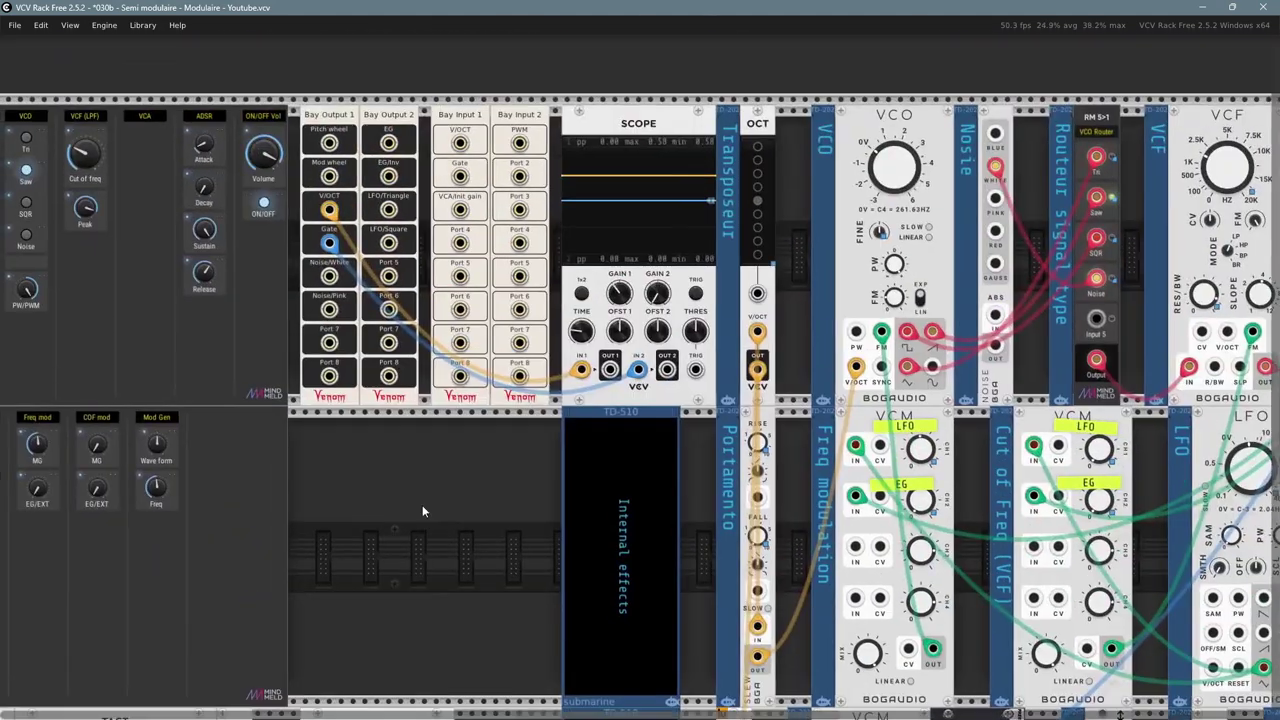
- Examine Bay Output 1's name, source and theme options without changing them
right_click(323, 119)
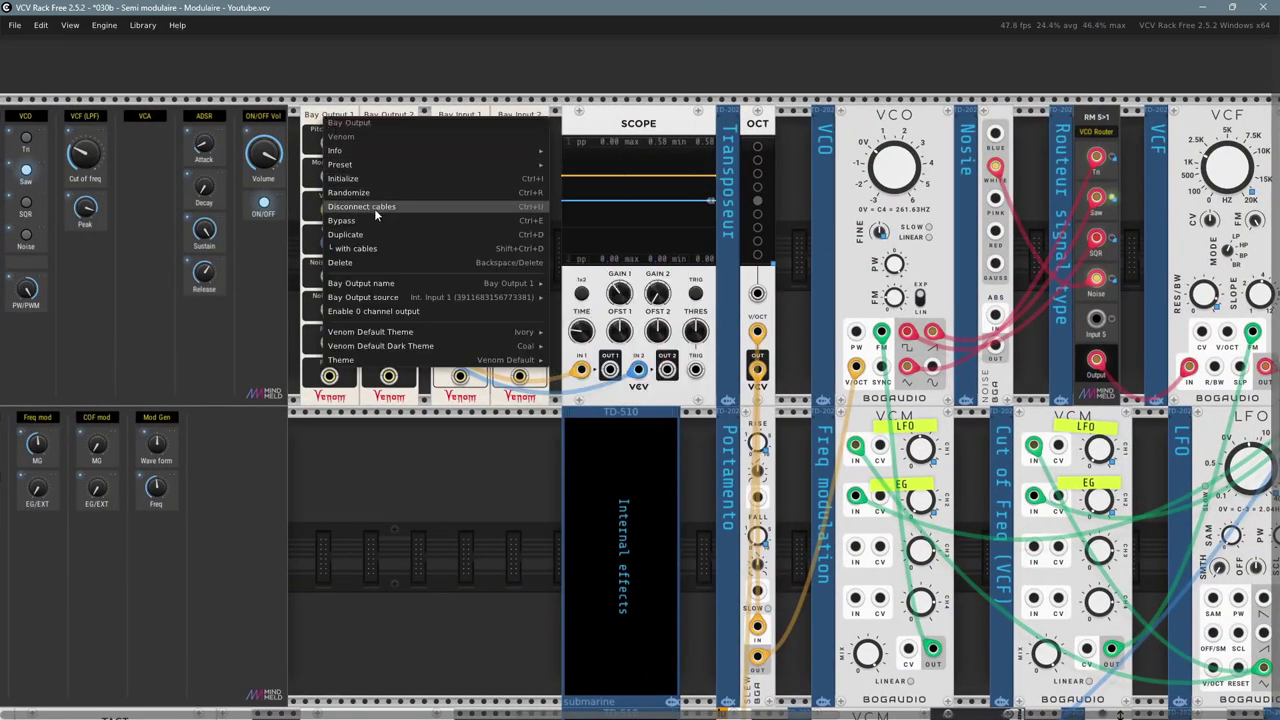
mouse_move(386, 283)
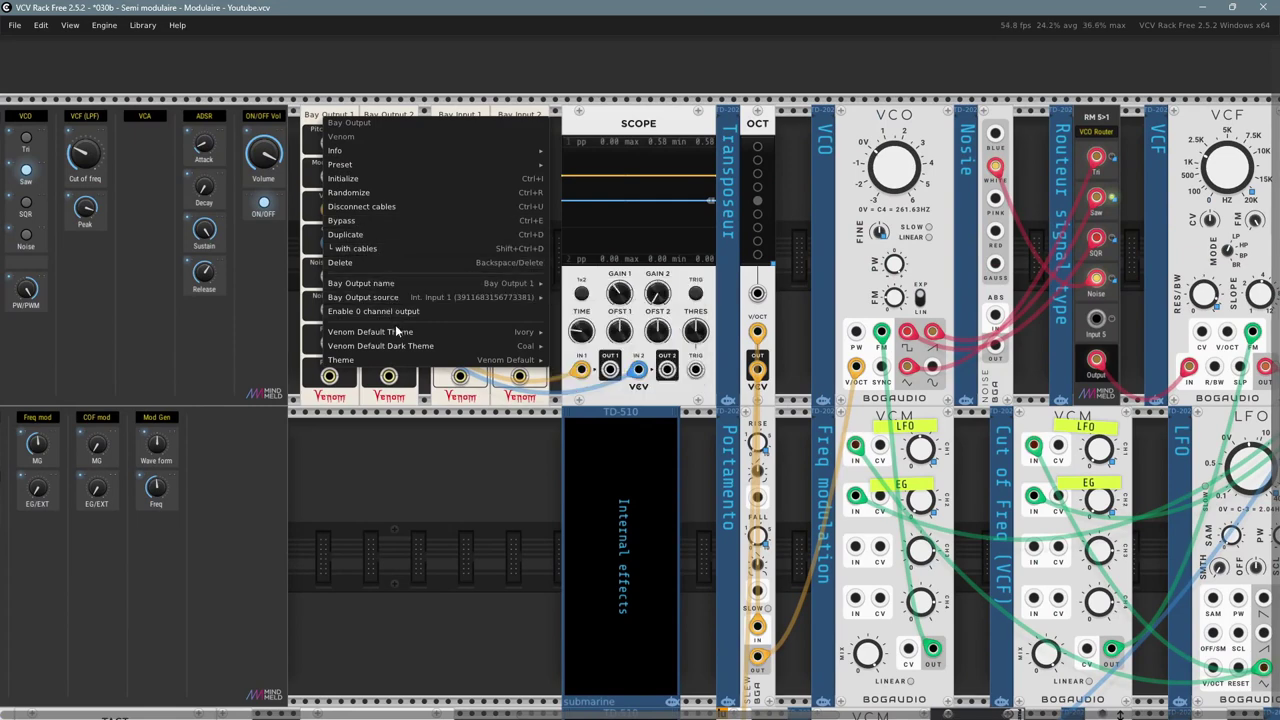
mouse_move(400, 360)
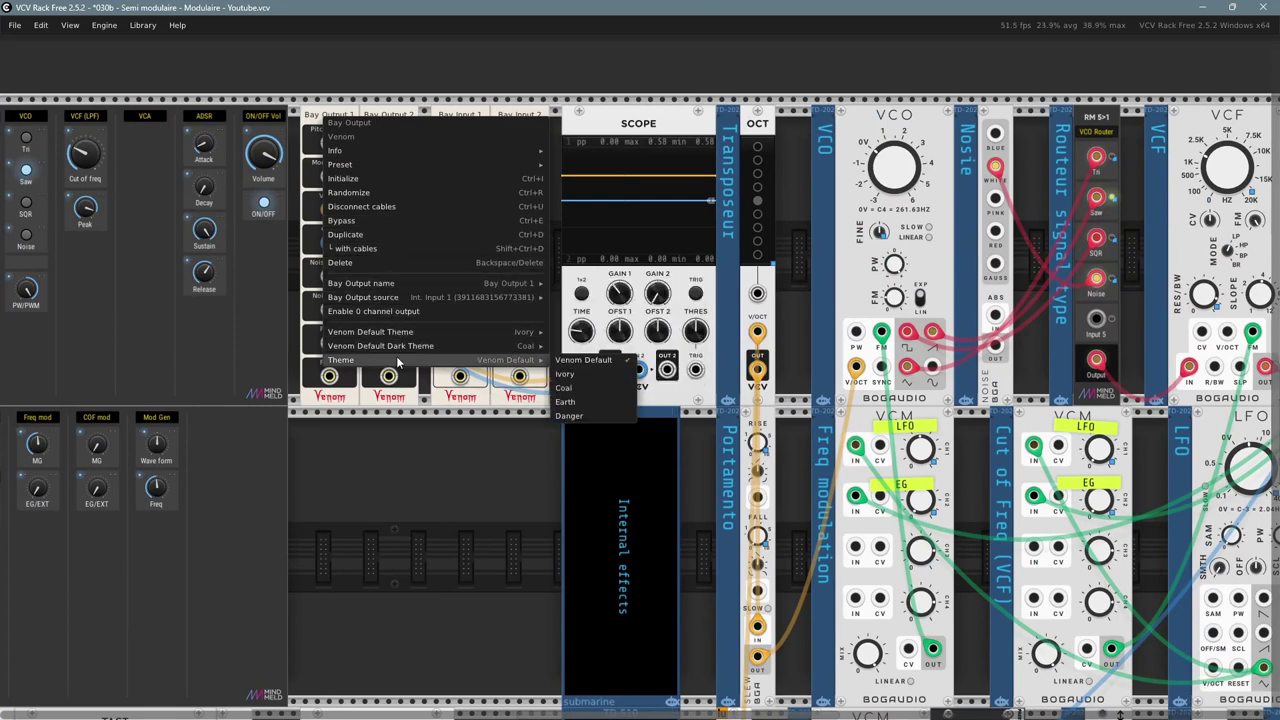
left_click(452, 510)
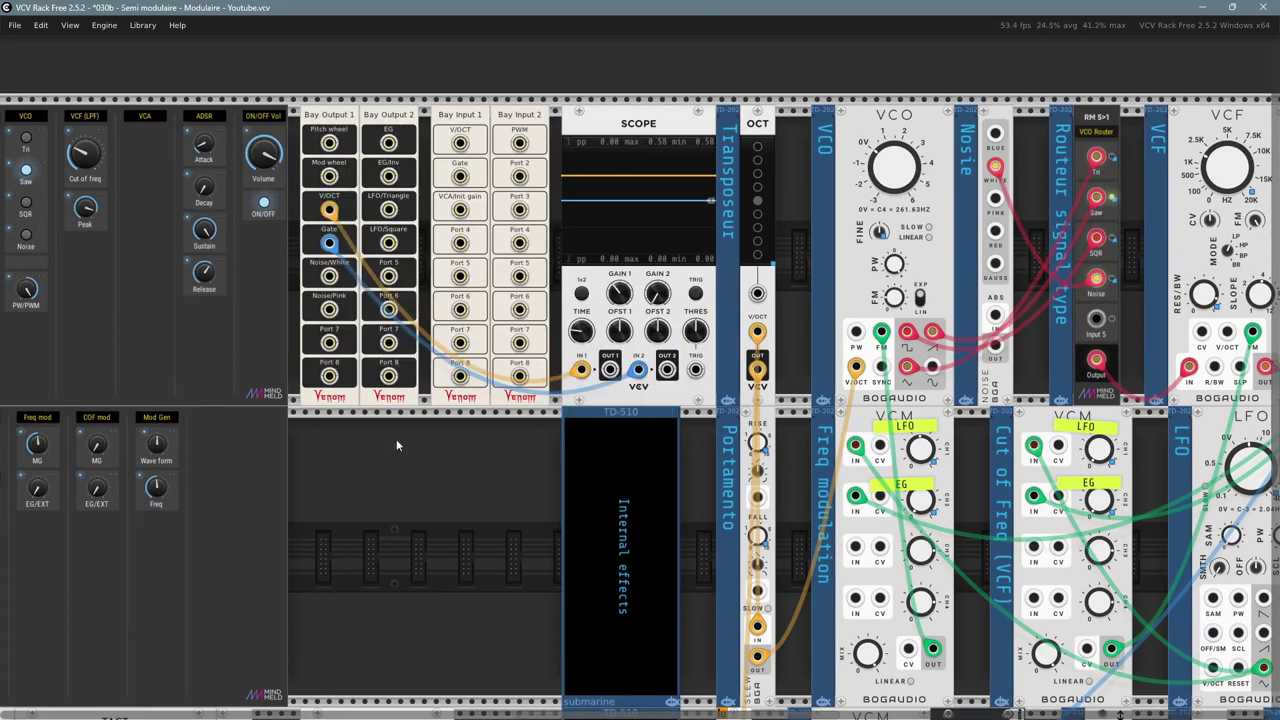
scroll(407, 481, "up", 1)
scroll(440, 530, "up", 1)
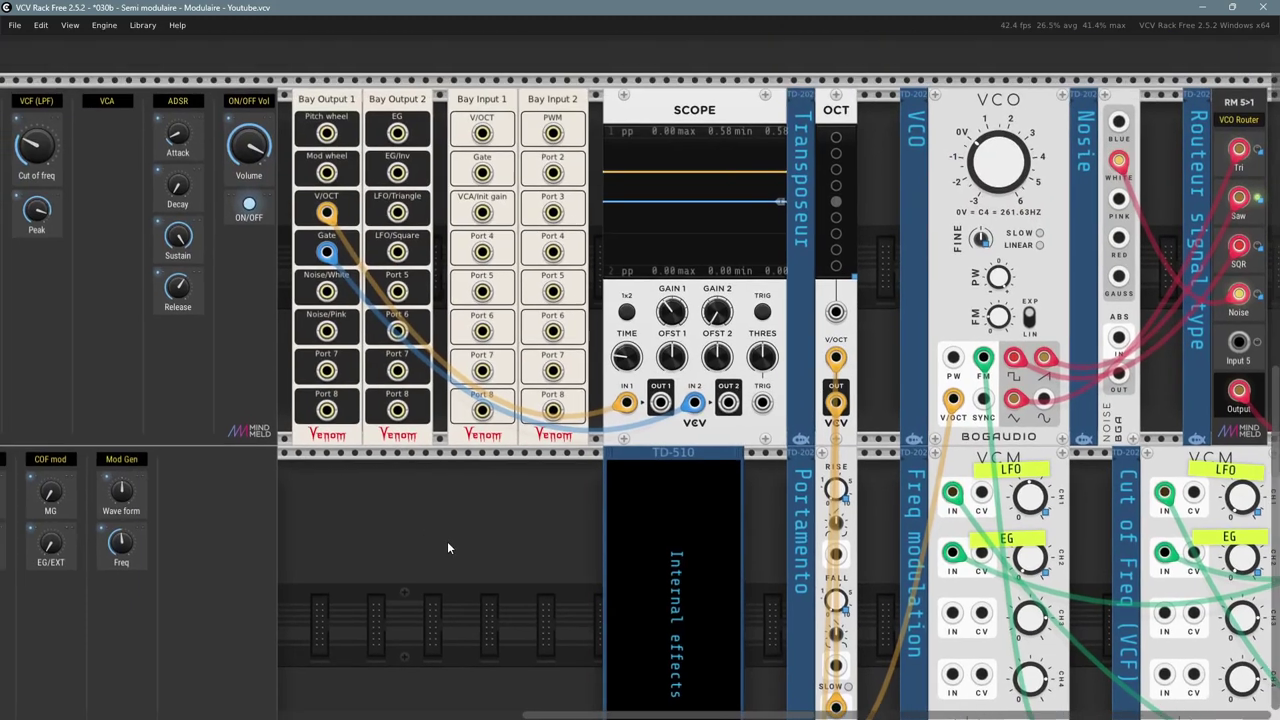
- Clear the custom port name of Bay Output 1's Noise/White output
right_click(326, 293)
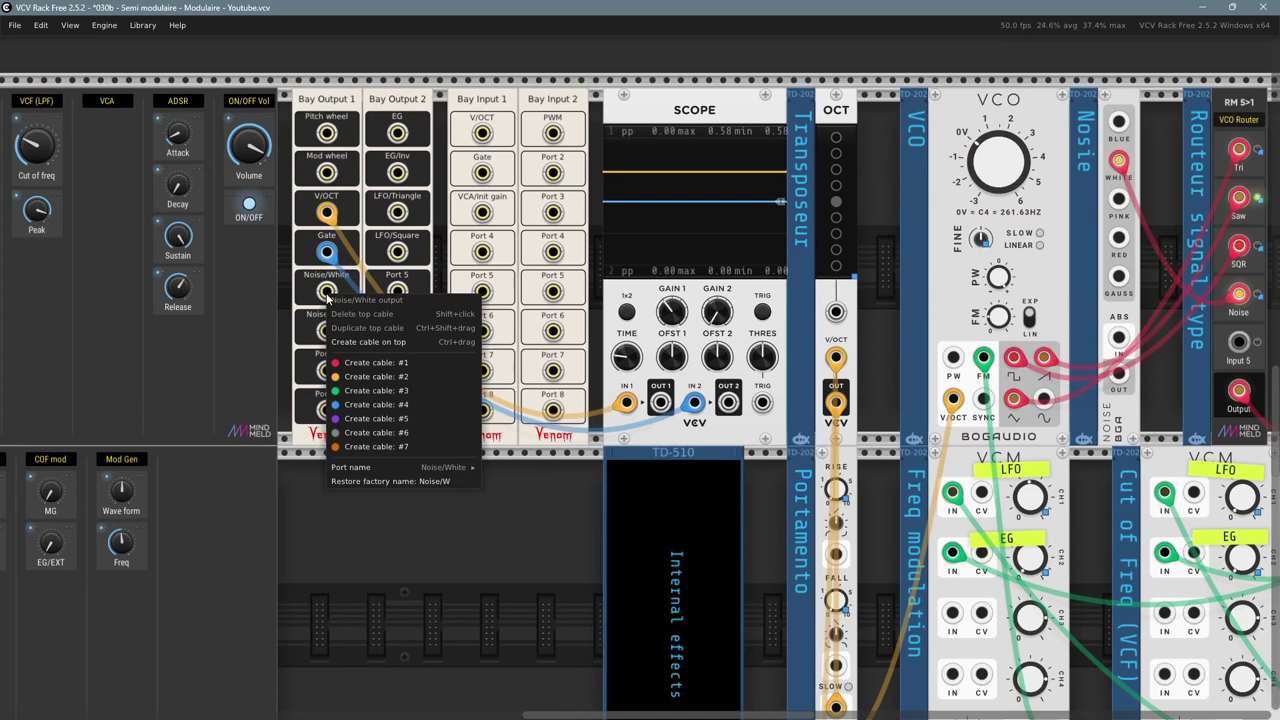
mouse_move(434, 462)
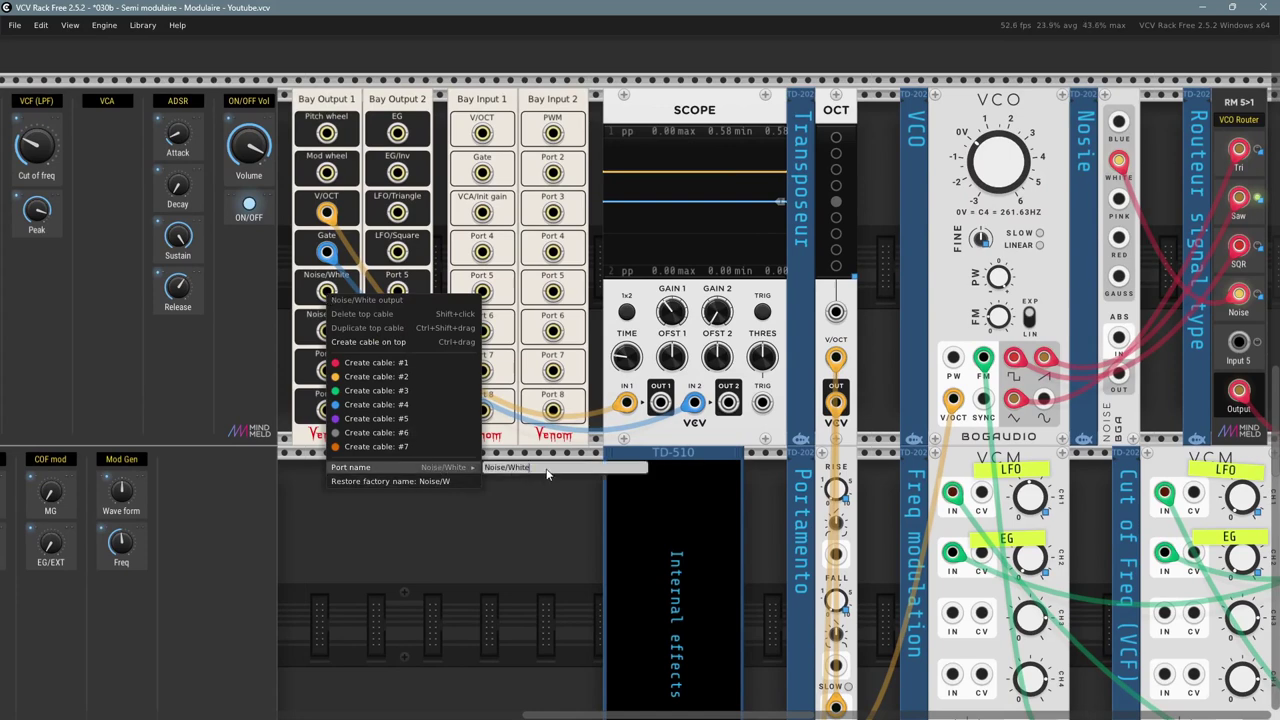
key("ctrl+a")
key("BackSpace")
type("Noise/Pink")
key("Return")
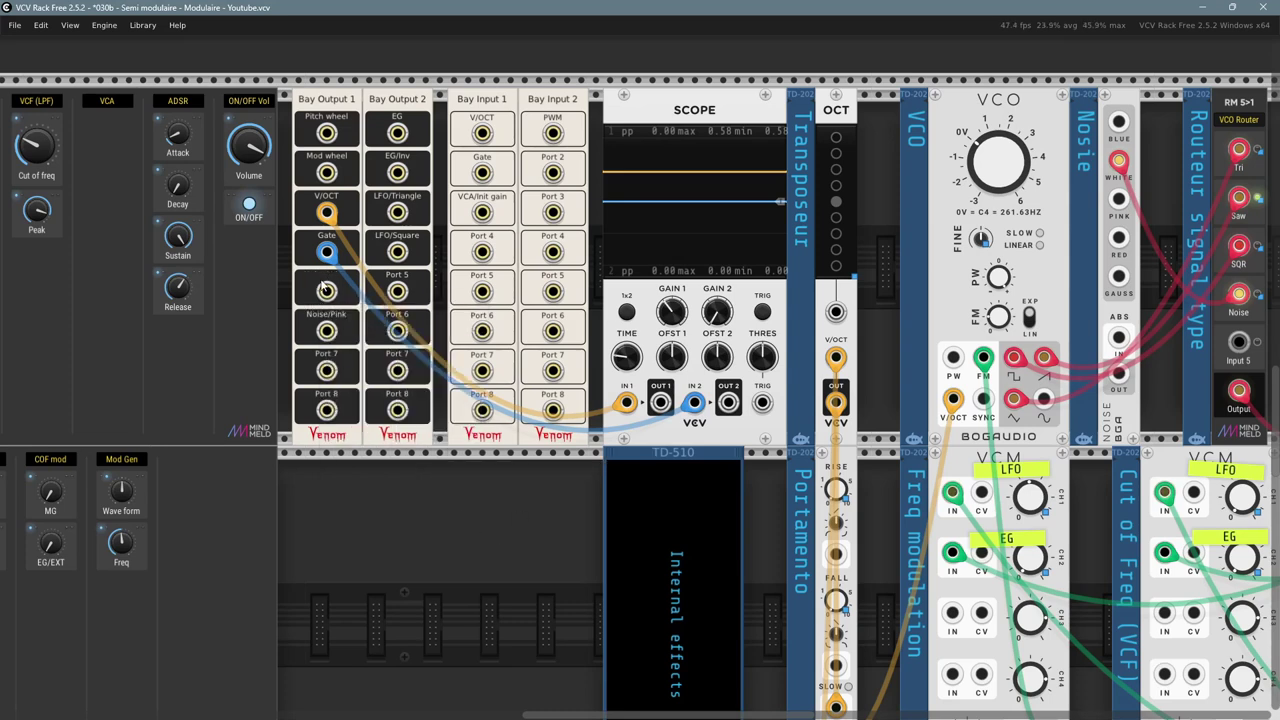
- Rename Int. Input 1's Noise/W port to Noise/White in the Routeurs & In Out row
left_click_drag(530, 668, 366, 55)
left_click_drag(660, 668, 541, 400)
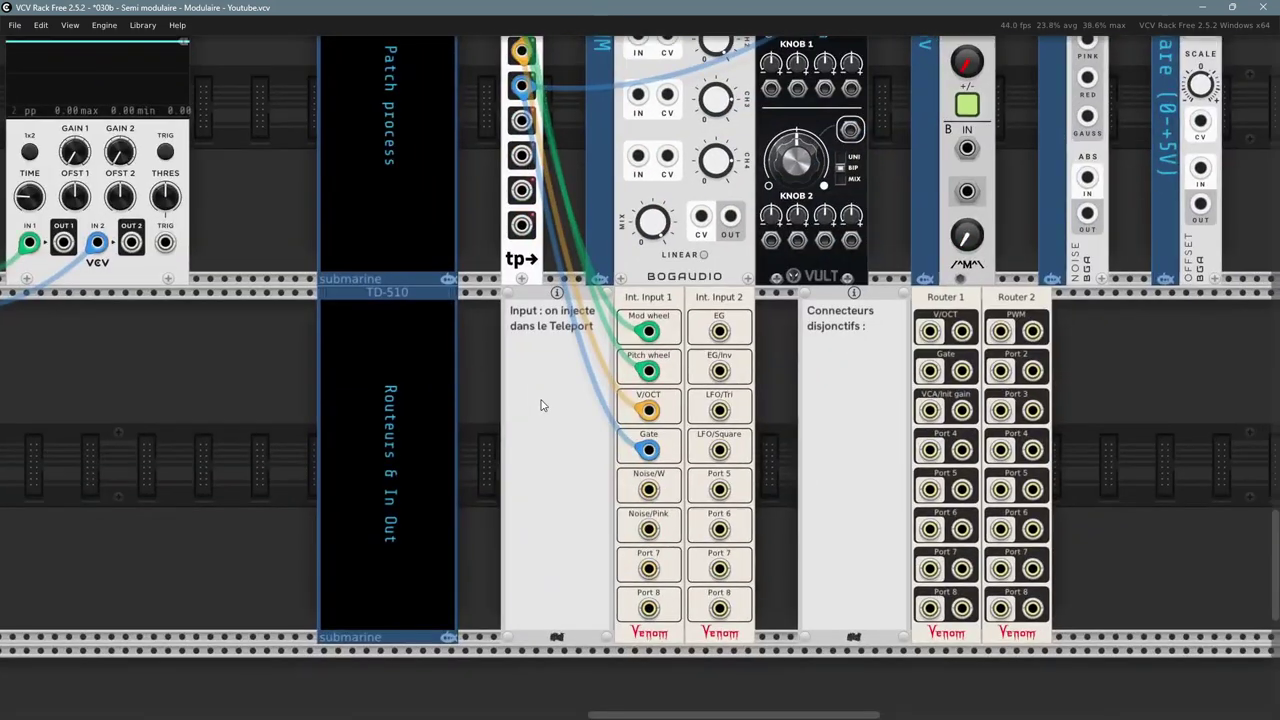
scroll(710, 510, "up", 3)
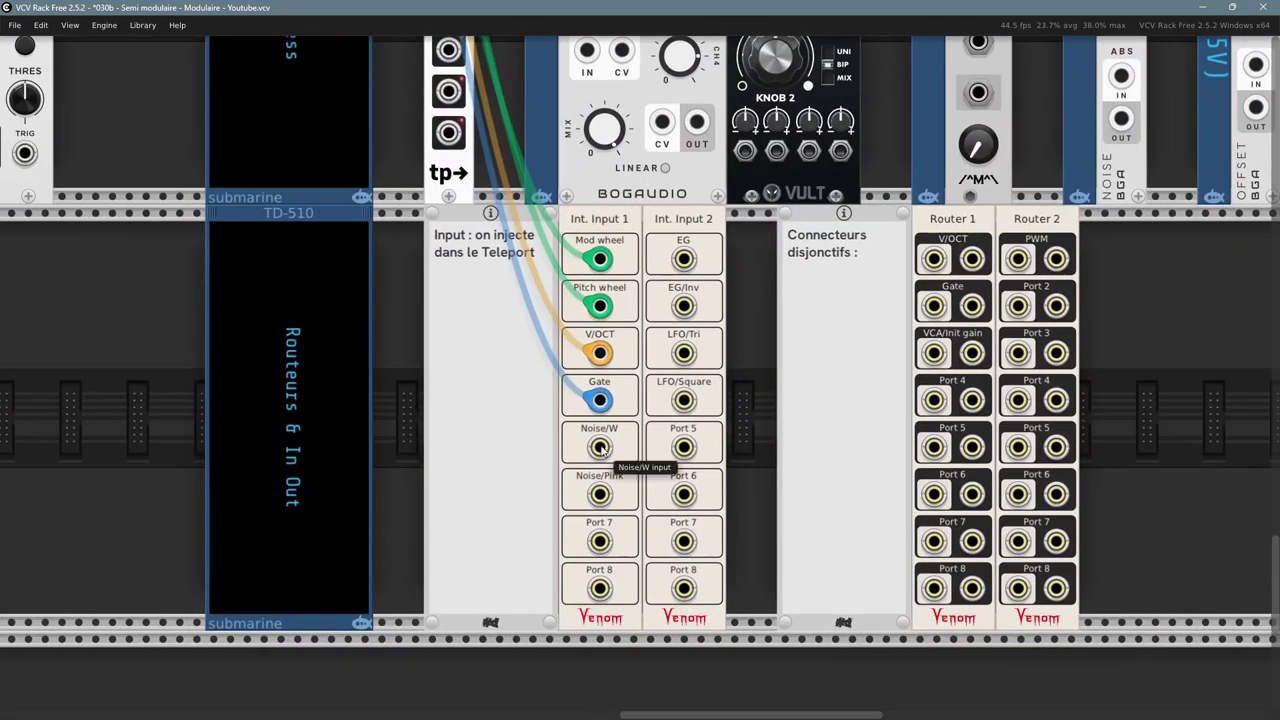
right_click(601, 453)
mouse_move(663, 625)
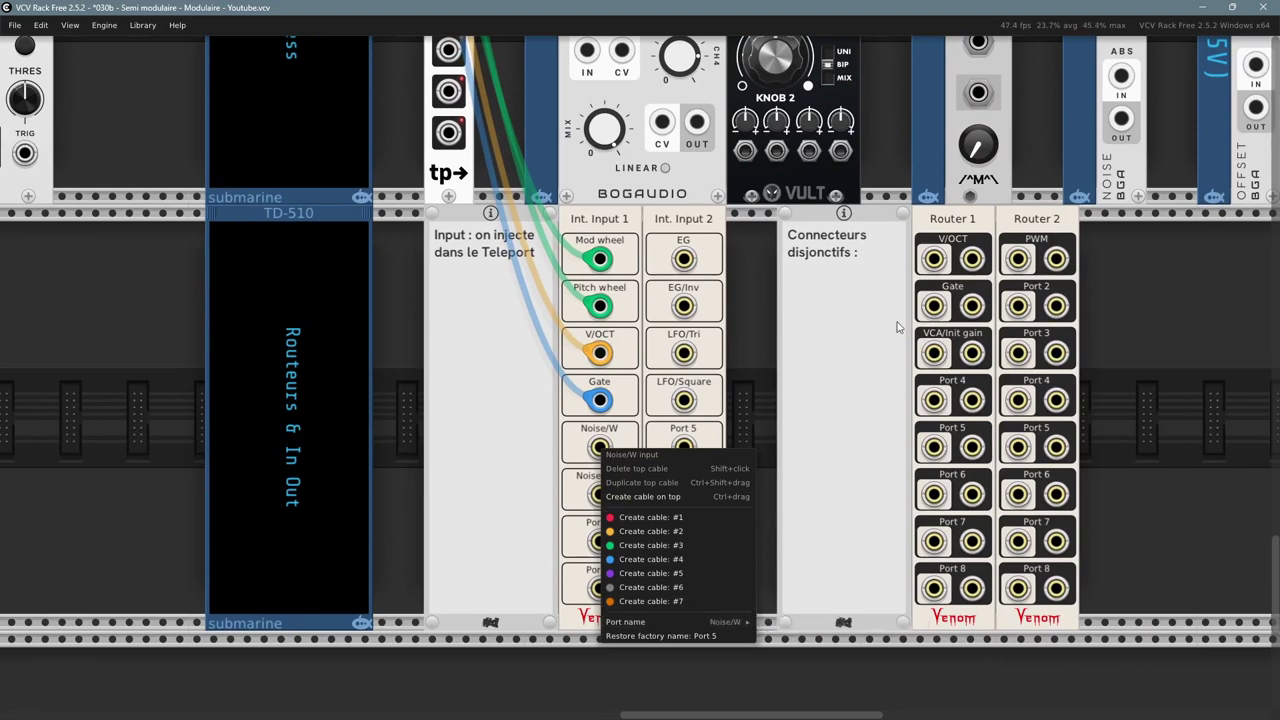
mouse_move(745, 622)
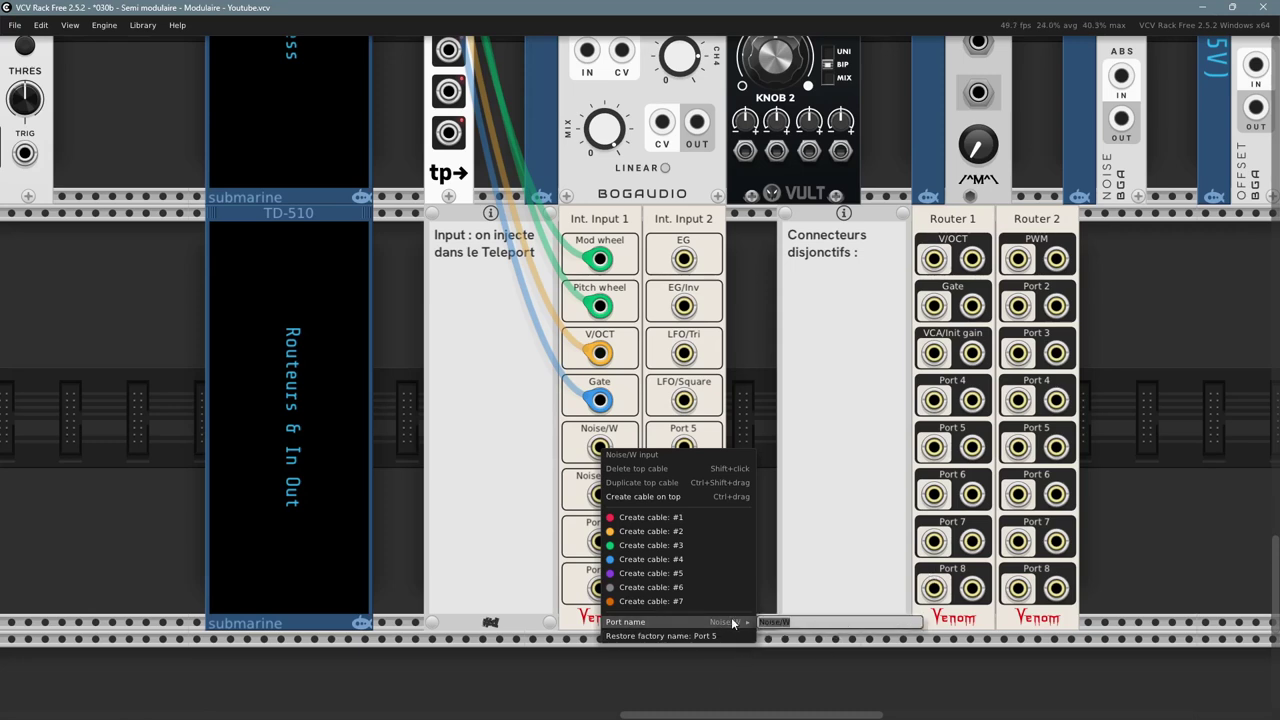
left_click(731, 621)
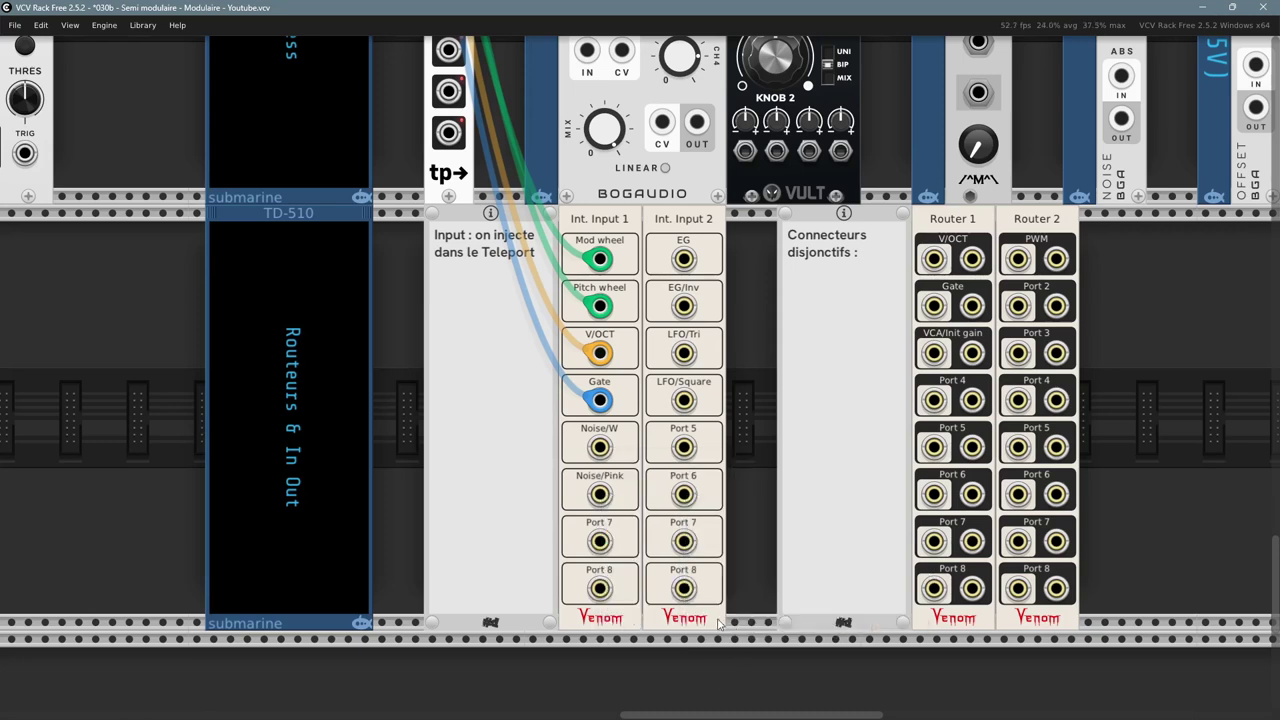
right_click(599, 447)
mouse_move(757, 617)
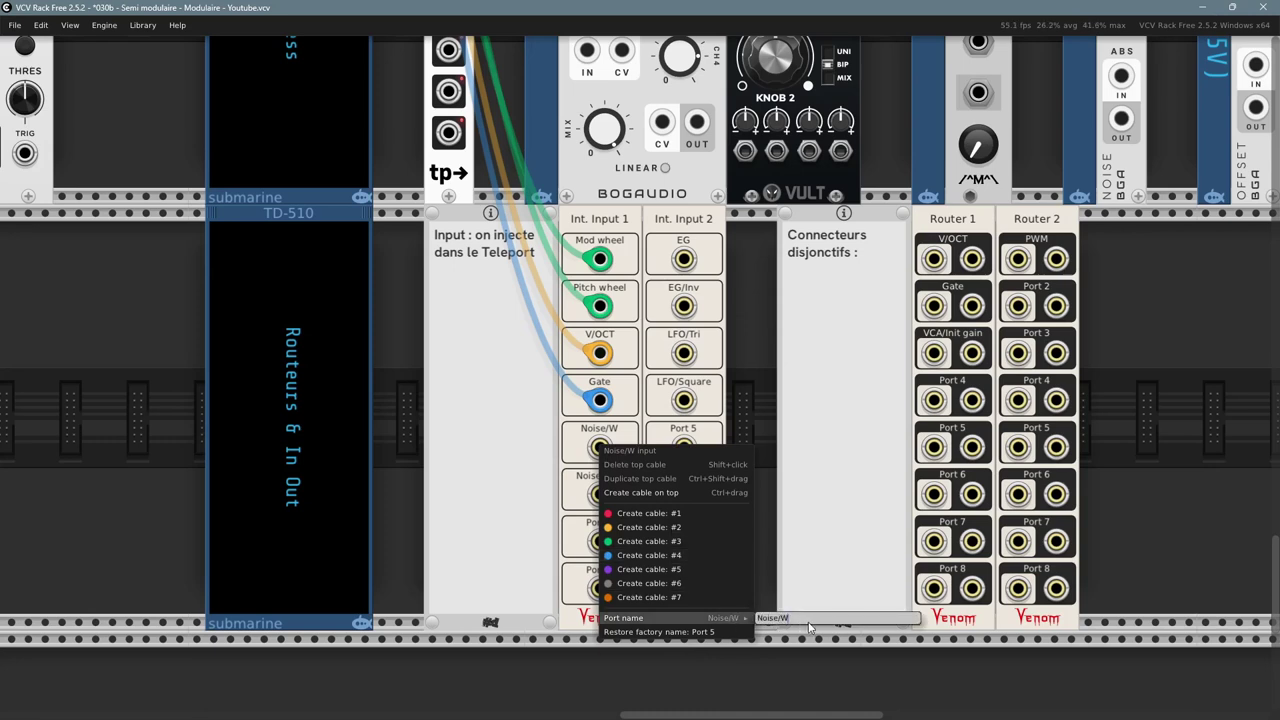
type("hite")
left_click(809, 666)
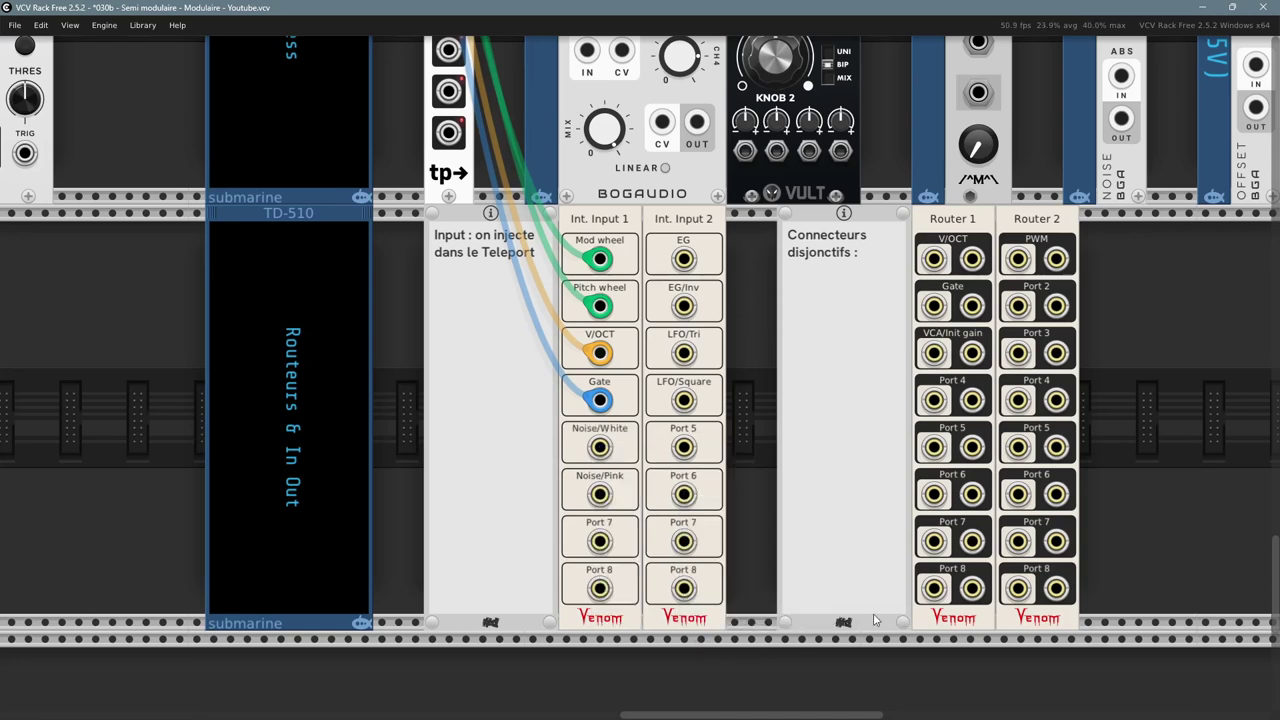
- Disconnect Bay Output 1's V/OCT and Gate cables from both inputs of the scope beside the patch bay
left_click_drag(131, 94, 208, 457)
left_click_drag(175, 255, 452, 715)
scroll(283, 351, "down", 2)
scroll(283, 351, "left", 2)
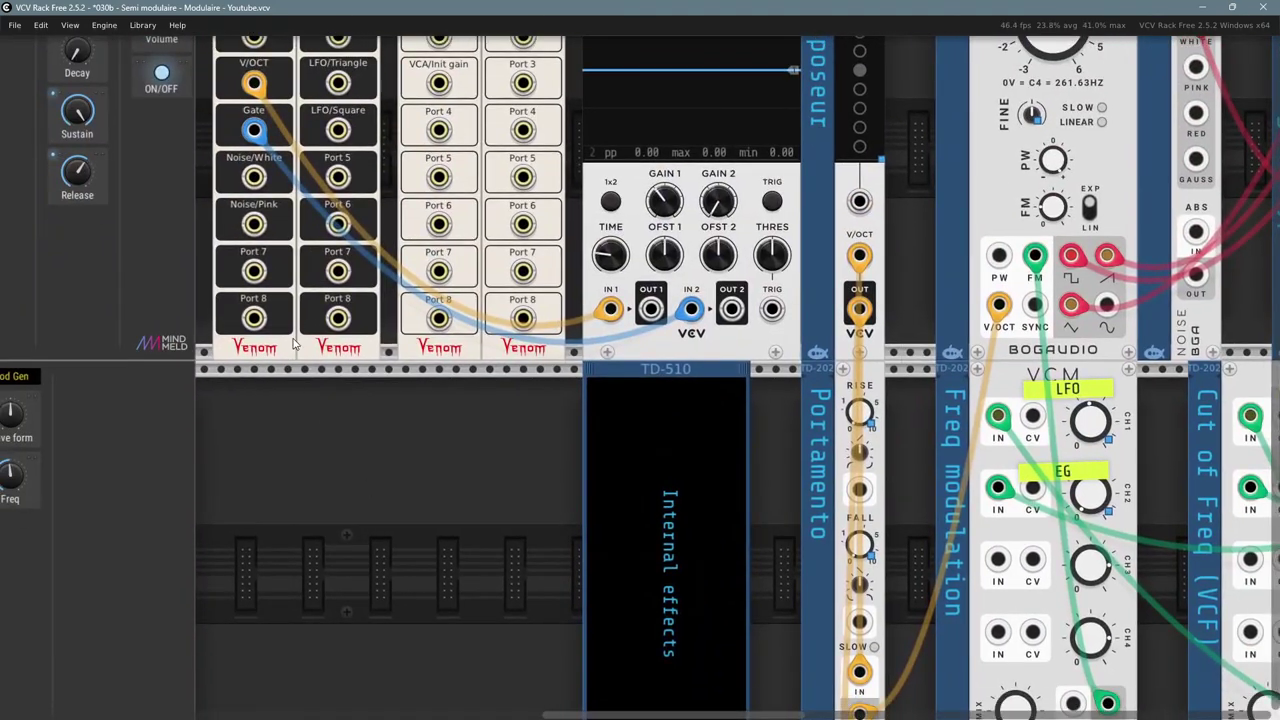
left_click_drag(294, 343, 328, 407)
scroll(286, 243, "down", 1)
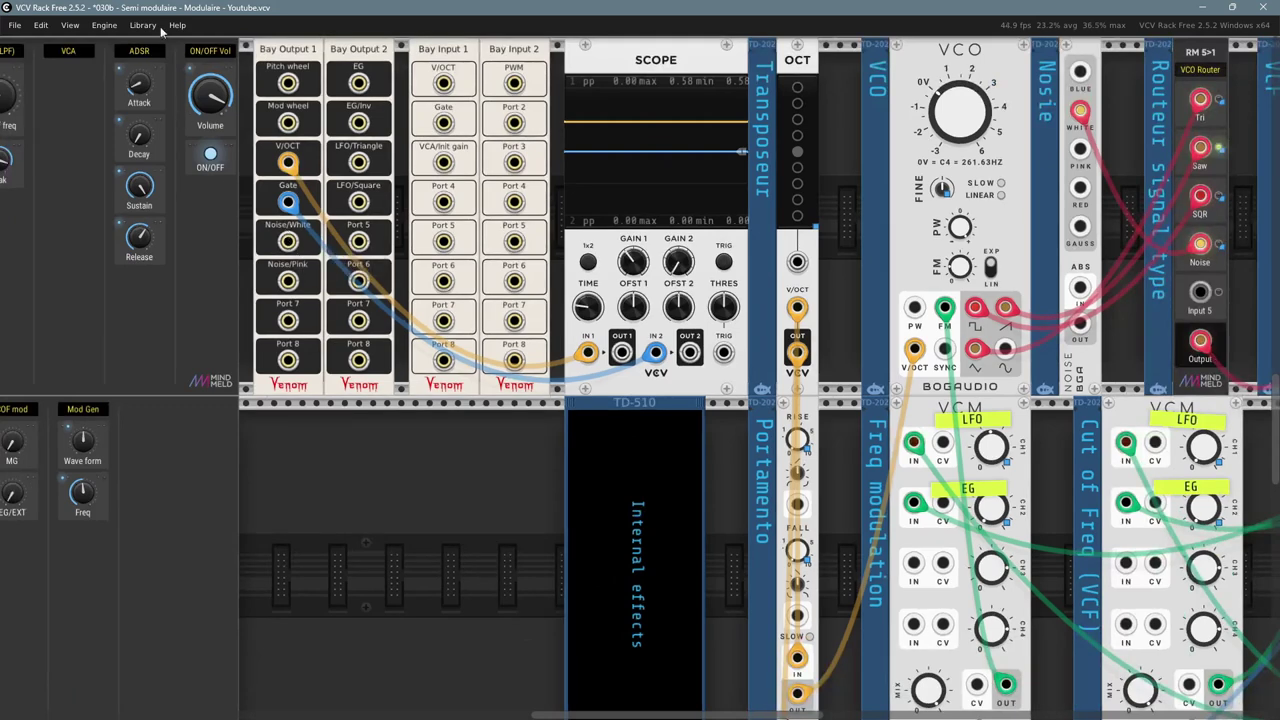
scroll(296, 90, "up", 1)
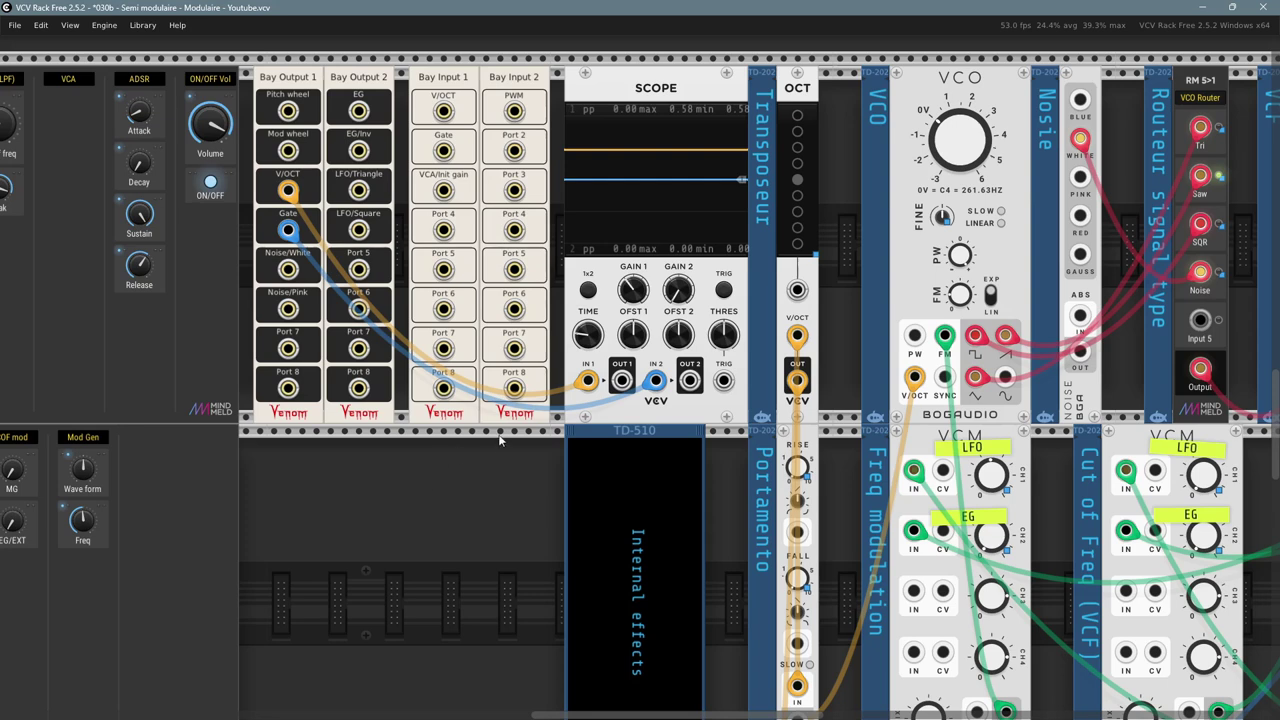
left_click_drag(590, 381, 504, 563)
left_click_drag(653, 381, 412, 602)
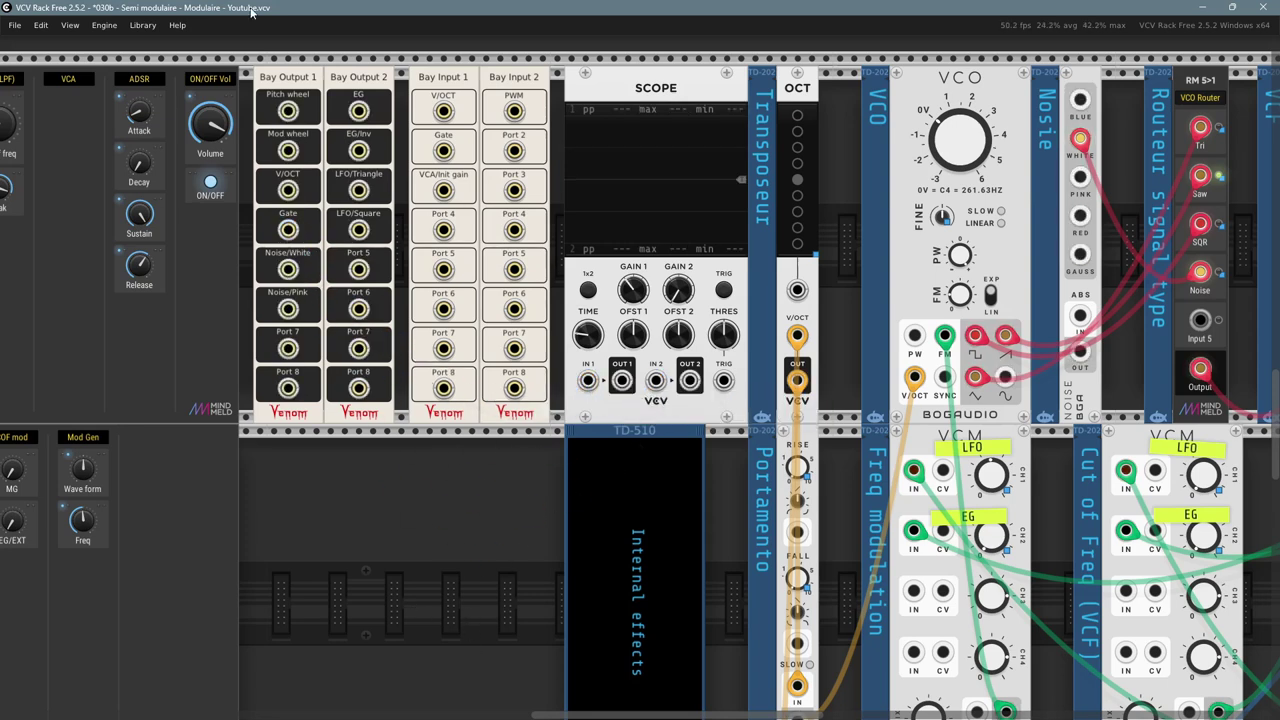
- Check Bay Output 1's source and zero-channel output options without changing them
right_click(295, 82)
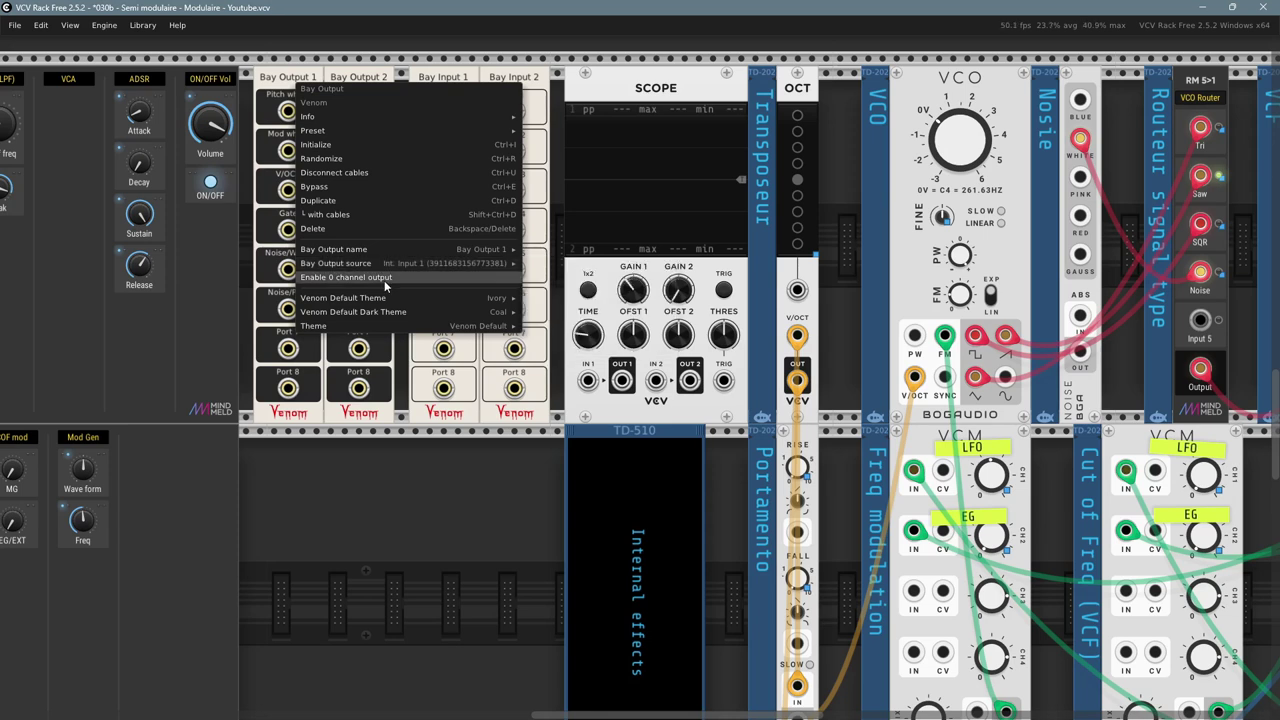
left_click(488, 548)
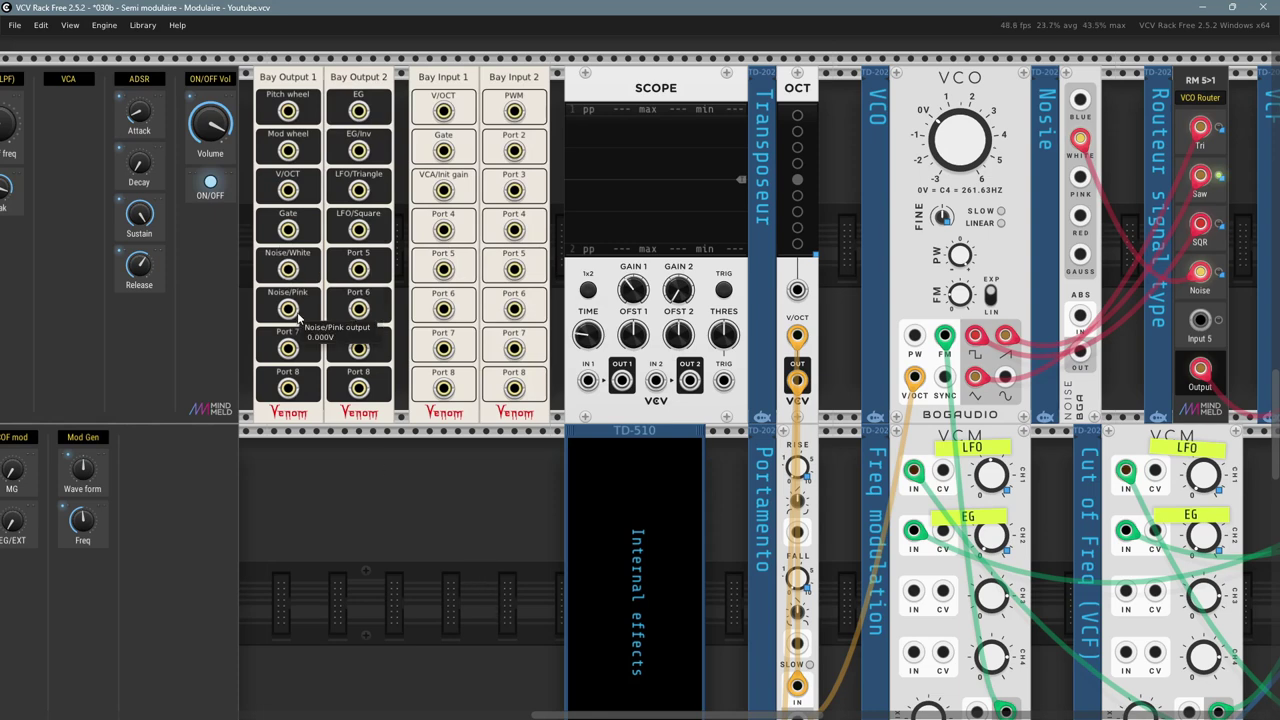
- Patch the White output of the Noises module in the Patch process row to Int. Input 1's Noise/White with a red cable
left_click_drag(482, 643, 415, 160)
scroll(479, 540, "down", 1)
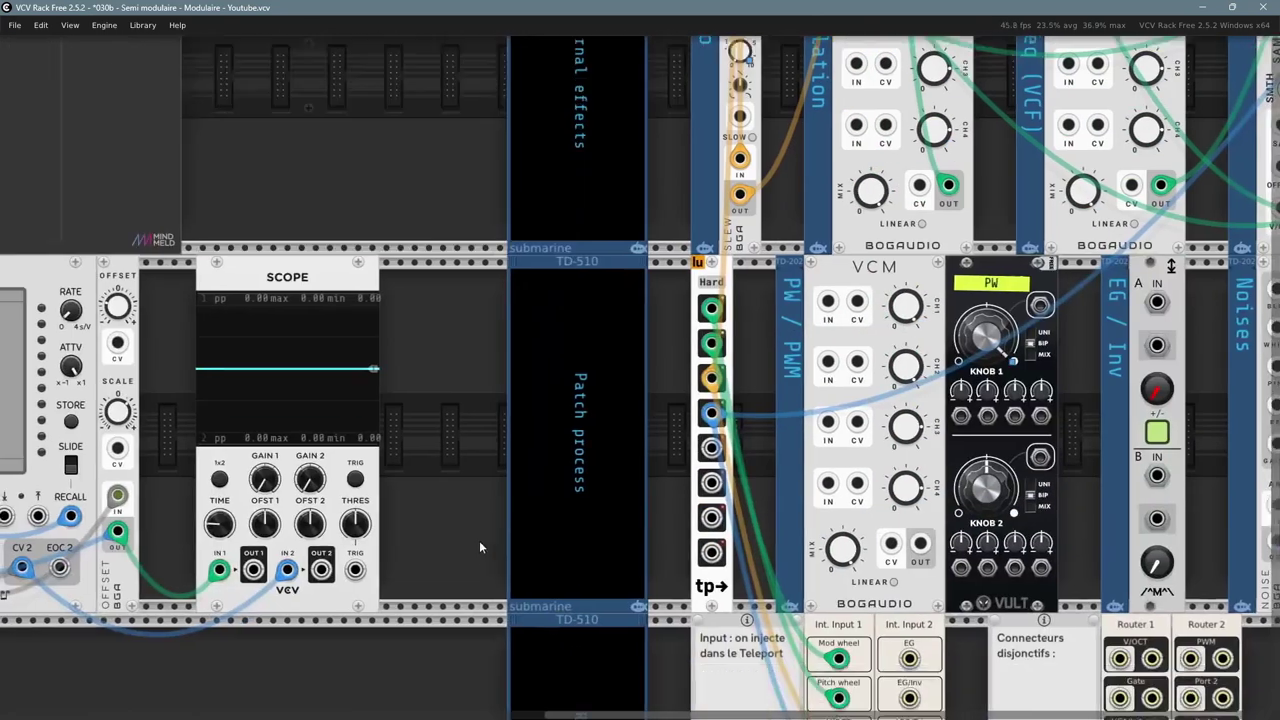
left_click_drag(479, 540, 381, 292)
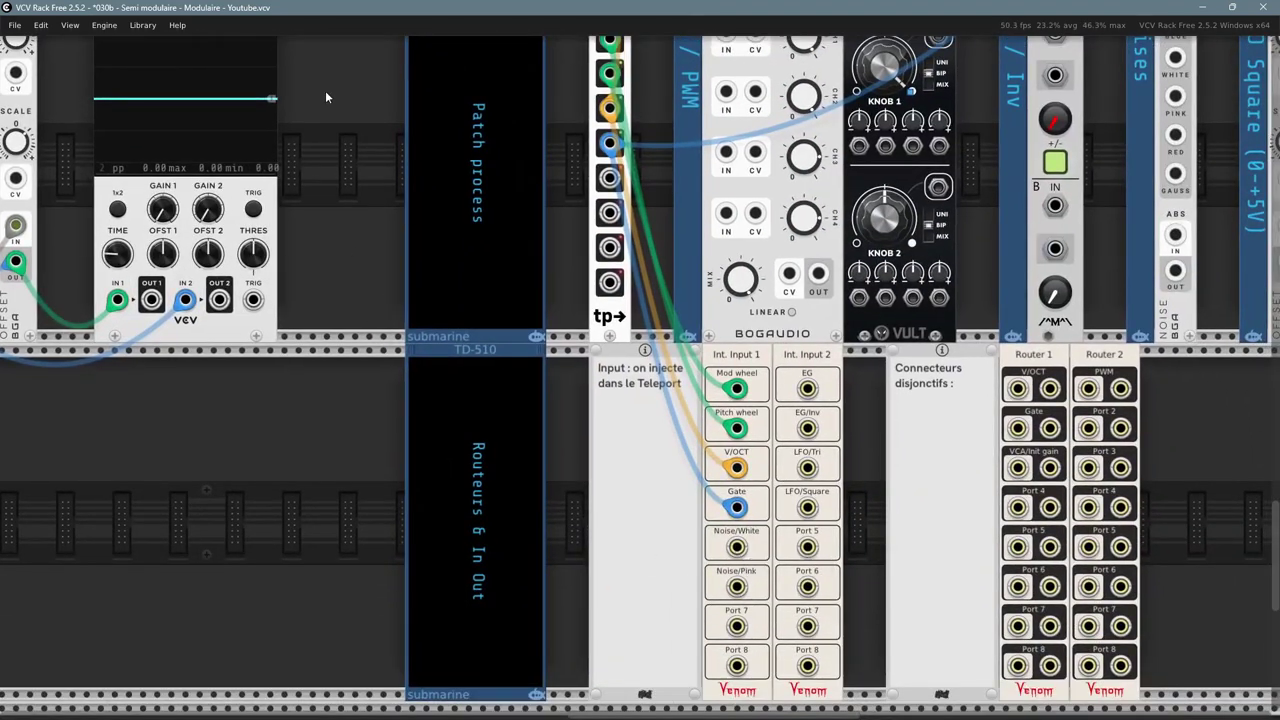
left_click_drag(415, 182, 268, 283)
scroll(528, 281, "down", 1)
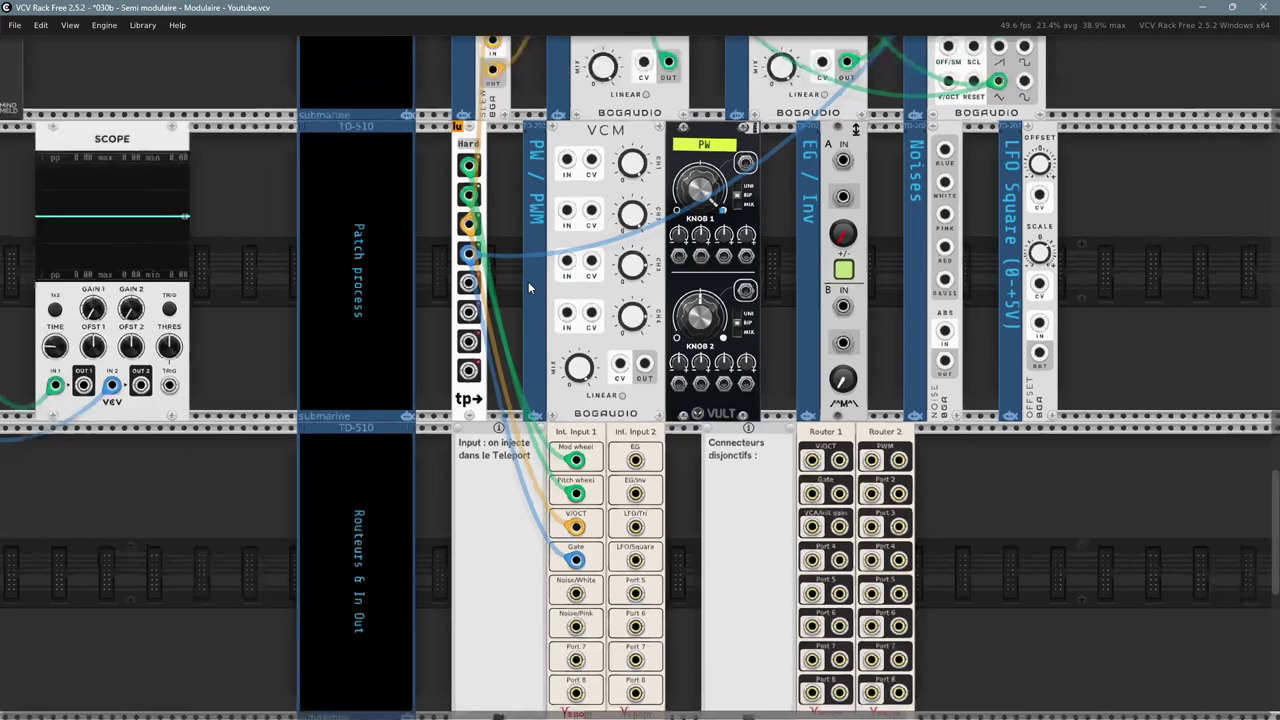
left_click_drag(1002, 209, 607, 583)
right_click(978, 172)
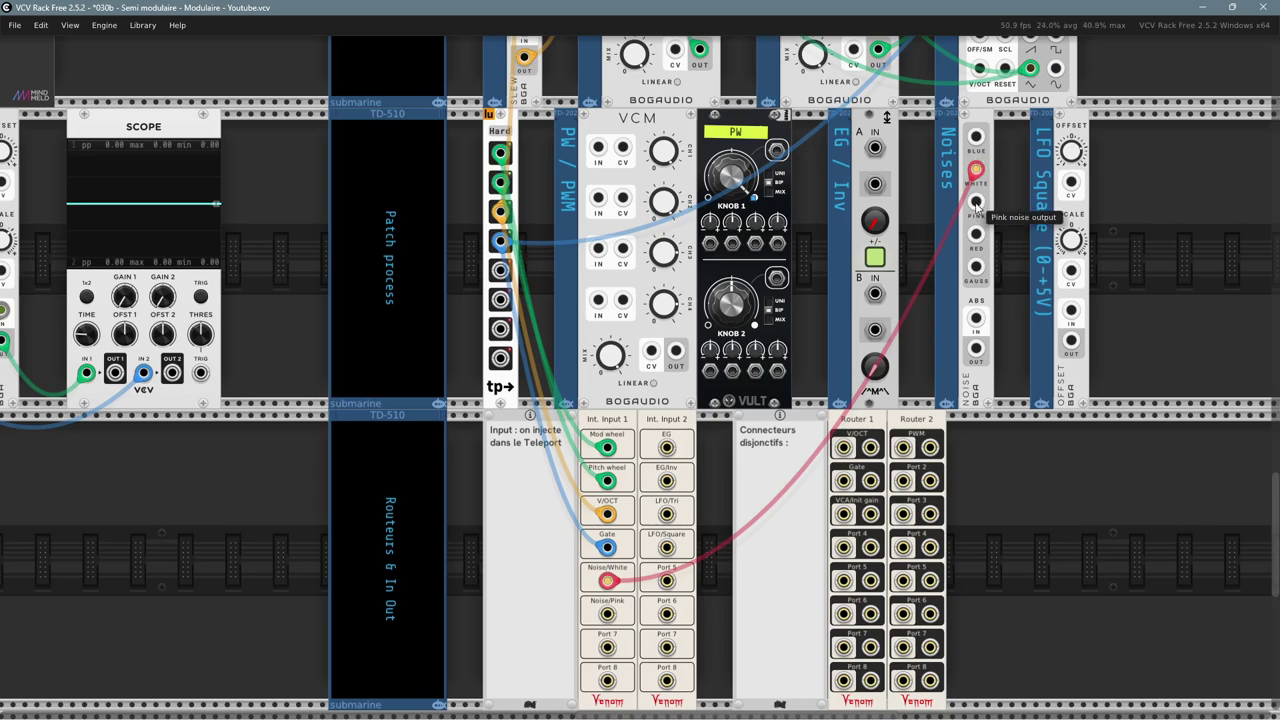
- Patch the Noises module's Pink output to Int. Input 1's Noise/Pink with a red cable
right_click(976, 203)
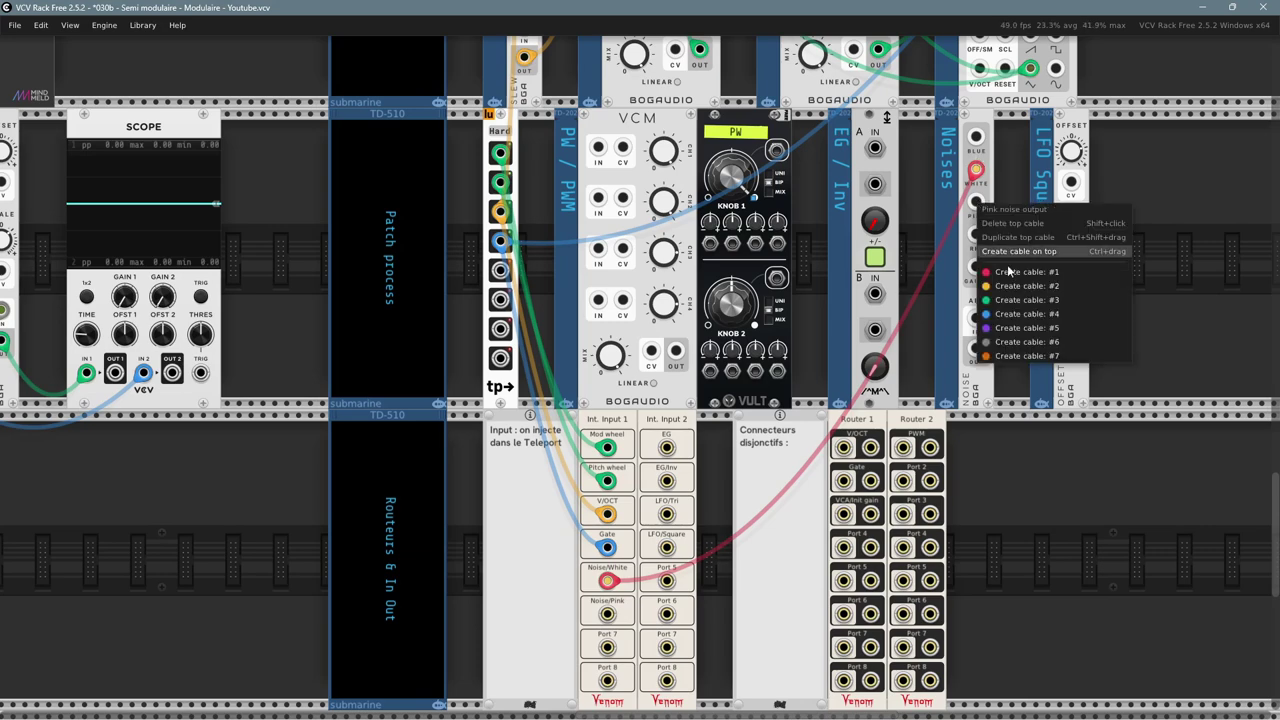
left_click(1016, 271)
left_click(607, 613)
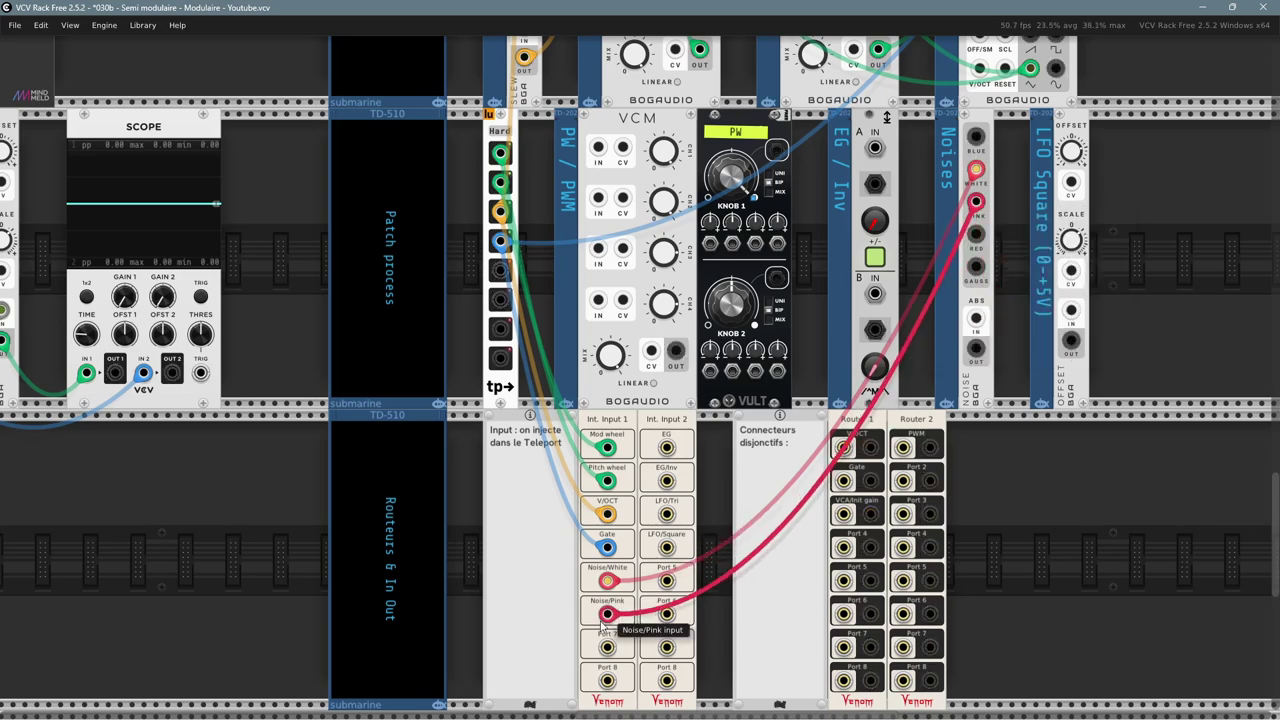
- Patch Bay Output 1's Noise/White to IN 1 of the adjacent scope with a red cable and set its Time to the shortest span
scroll(250, 165, "up", 10)
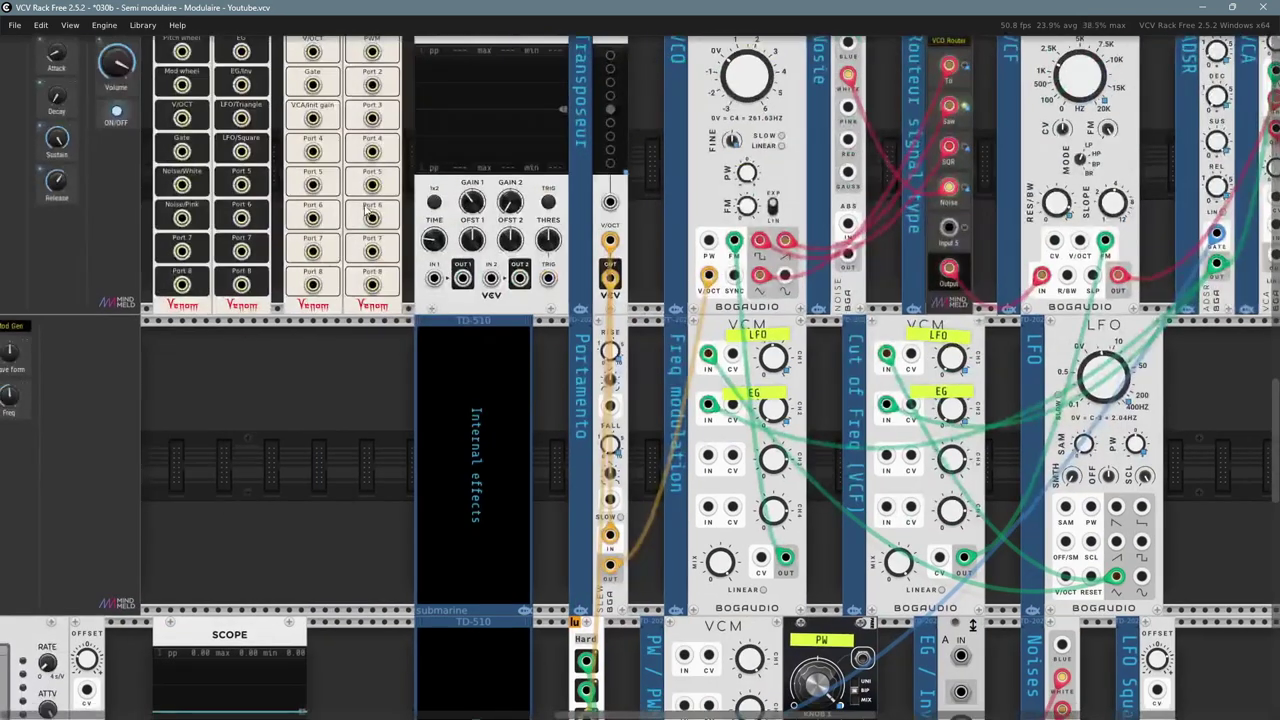
left_click_drag(367, 208, 496, 344)
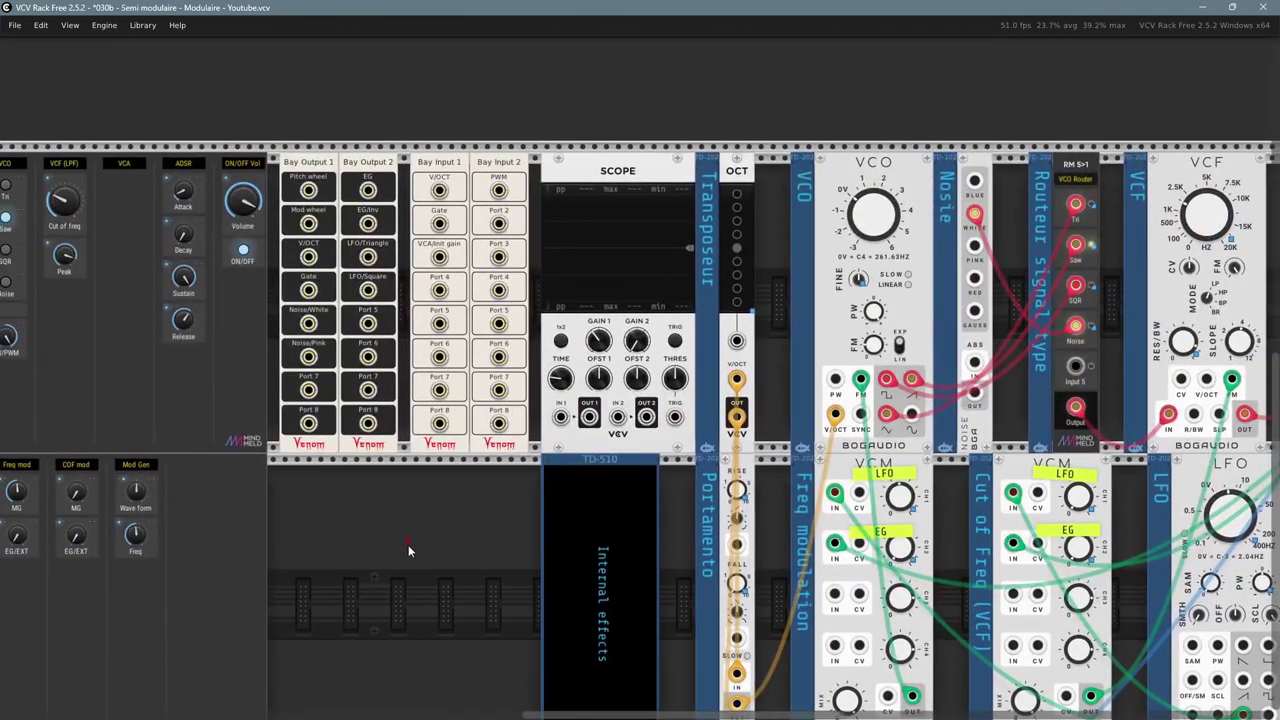
scroll(412, 530, "up", 4)
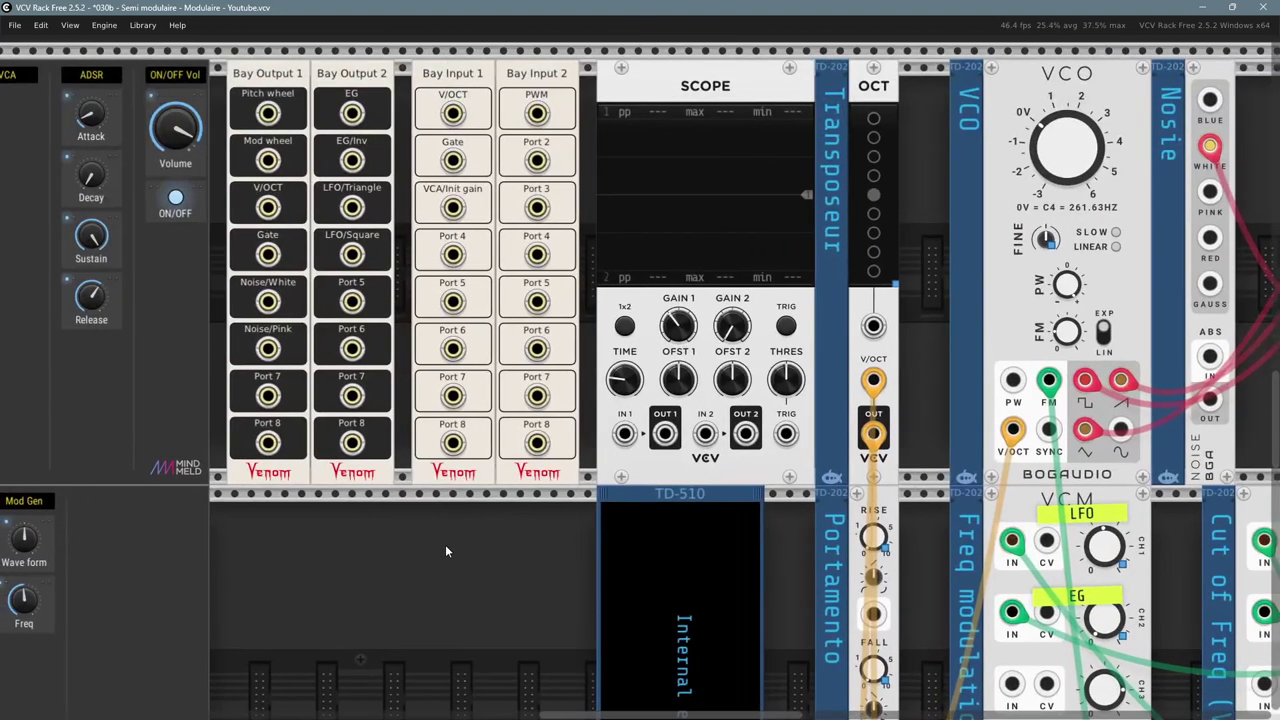
left_click_drag(446, 546, 447, 566)
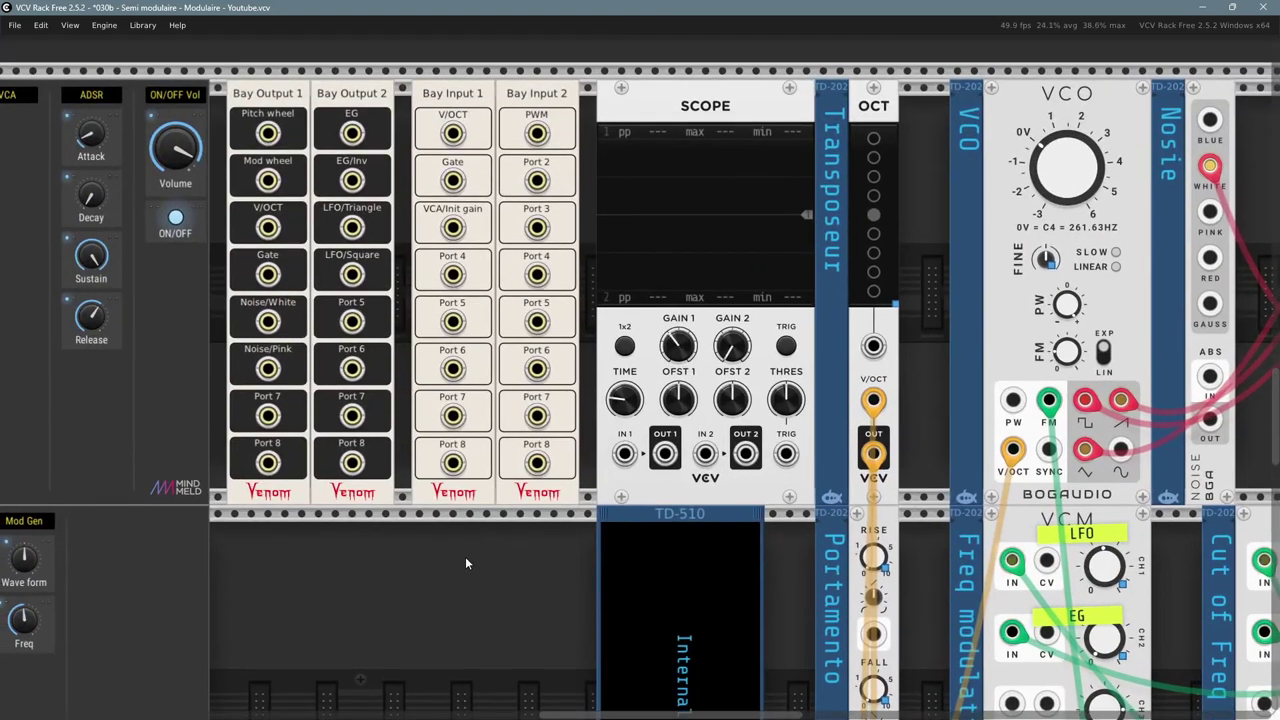
left_click_drag(480, 566, 468, 578)
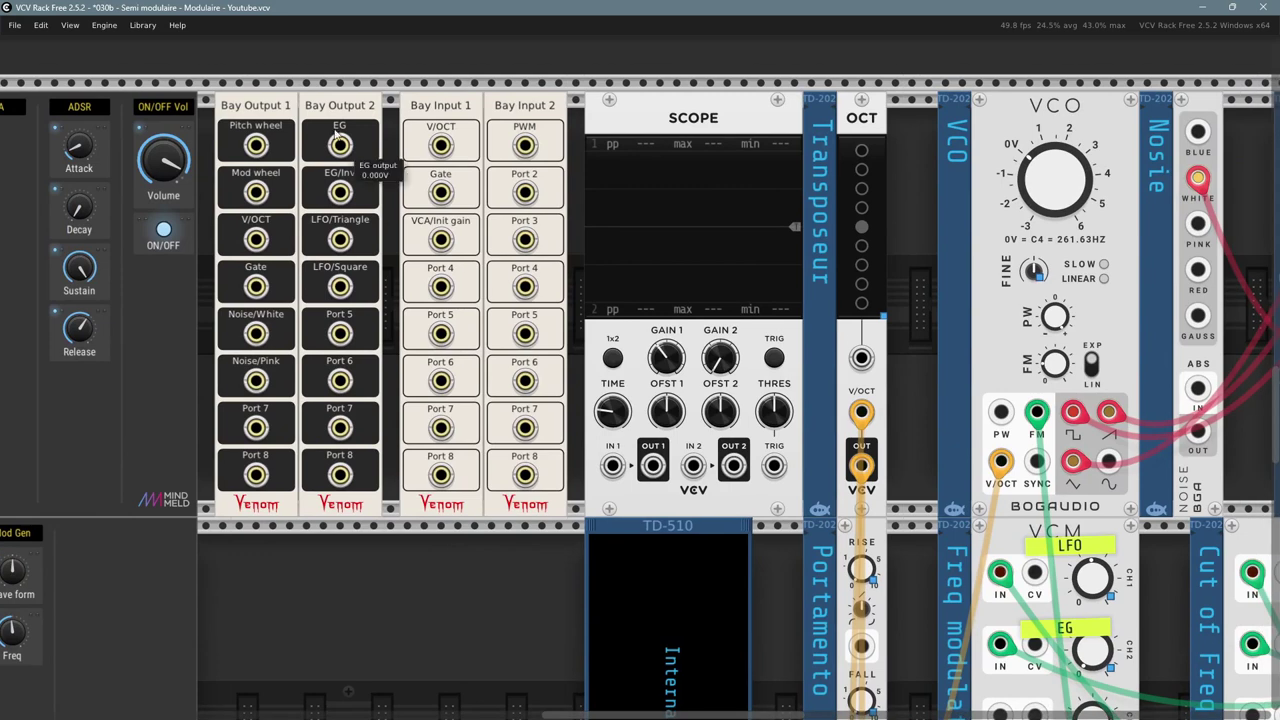
right_click(255, 343)
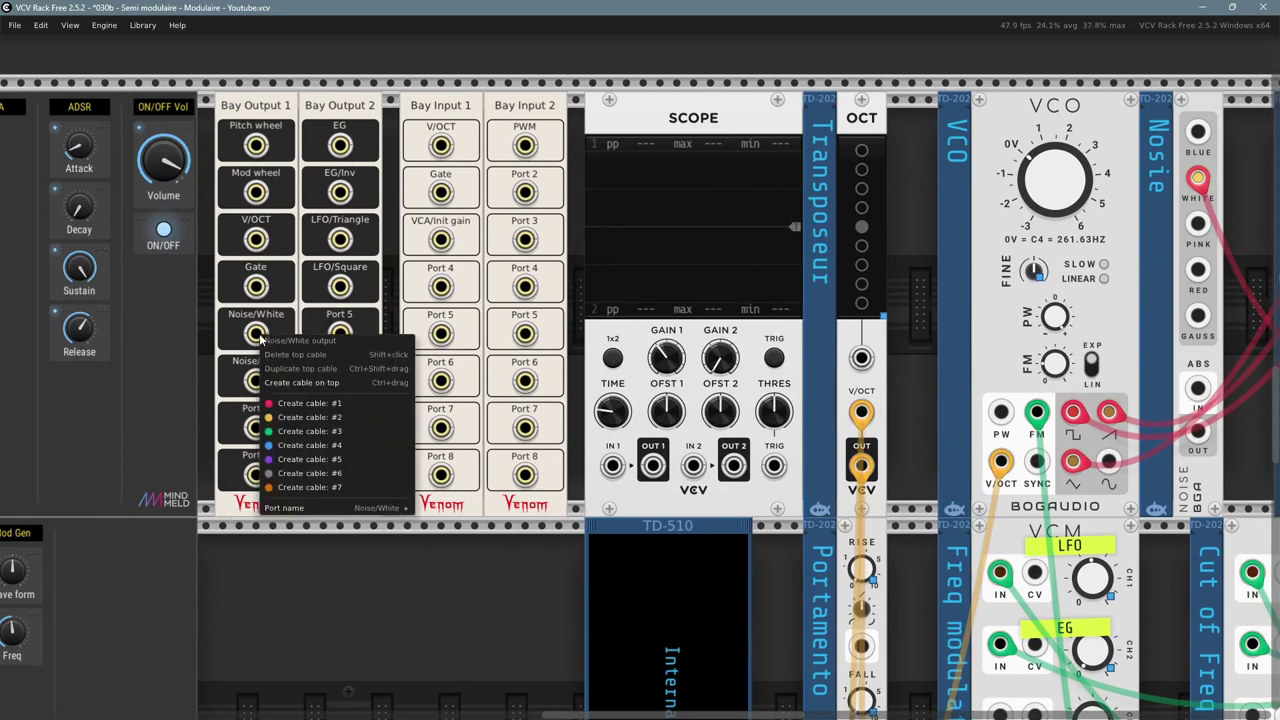
left_click(318, 404)
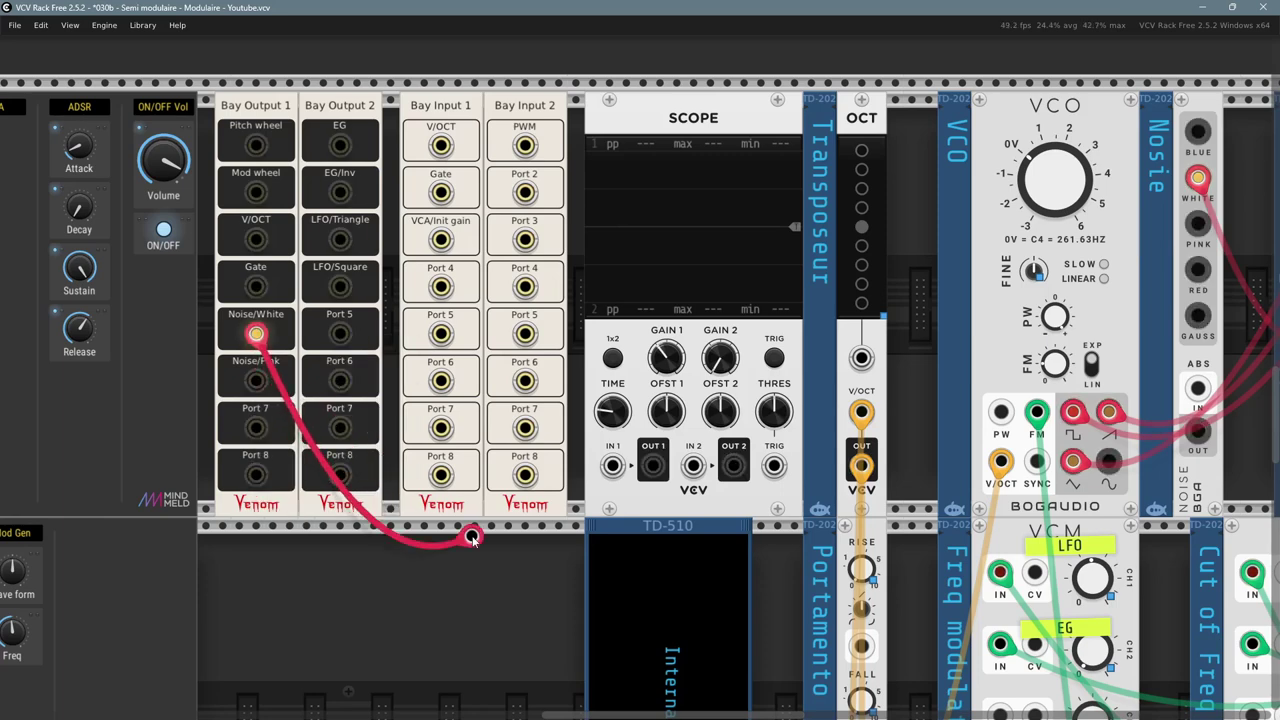
left_click(603, 480)
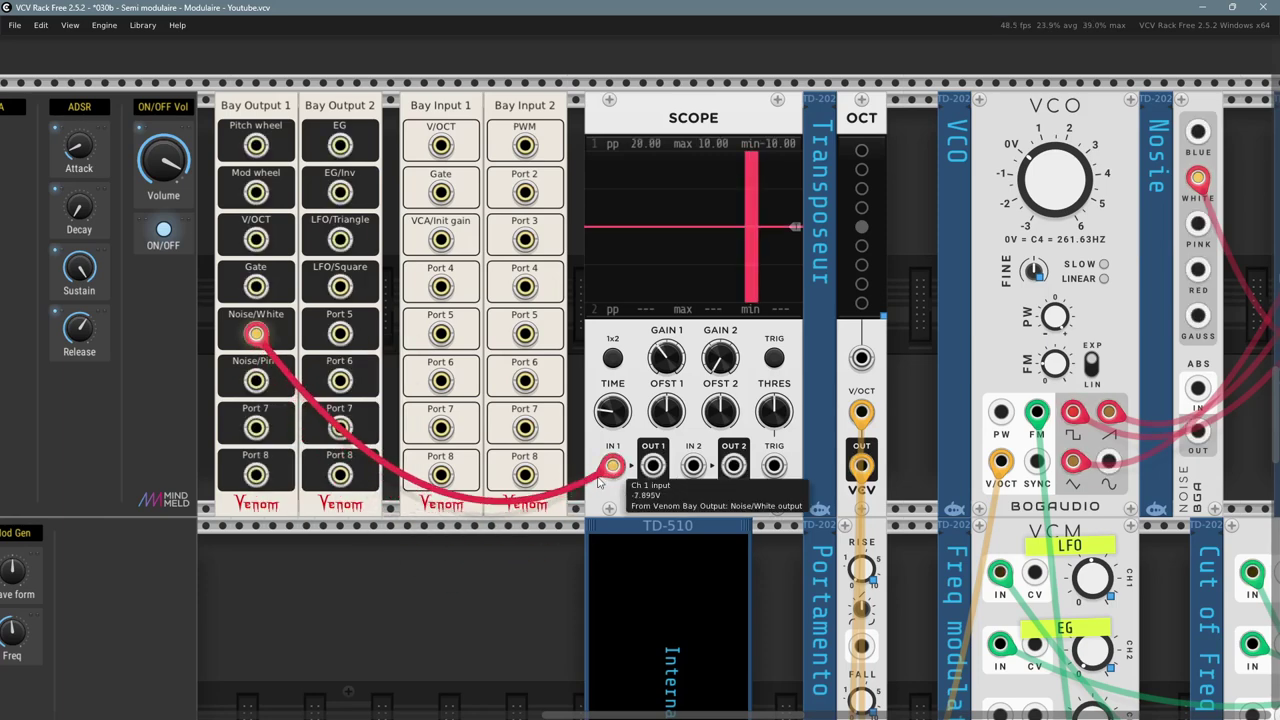
left_click_drag(613, 412, 613, 192)
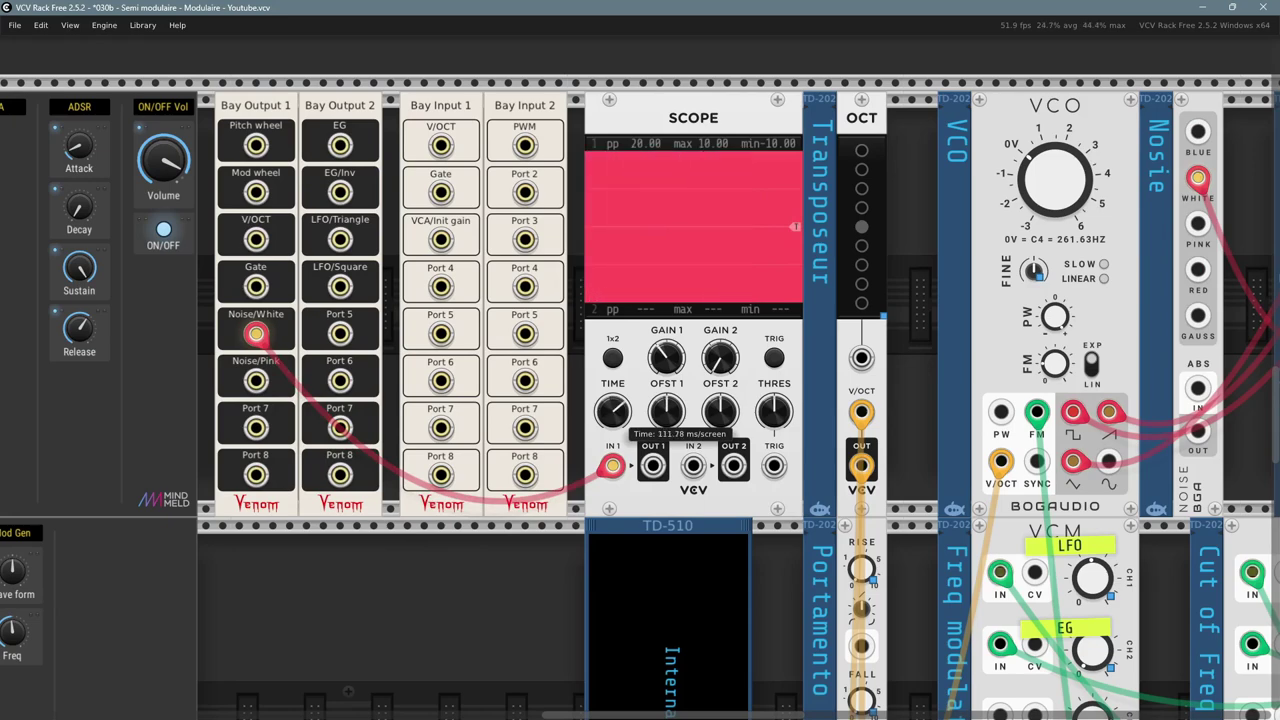
left_click_drag(613, 412, 613, 12)
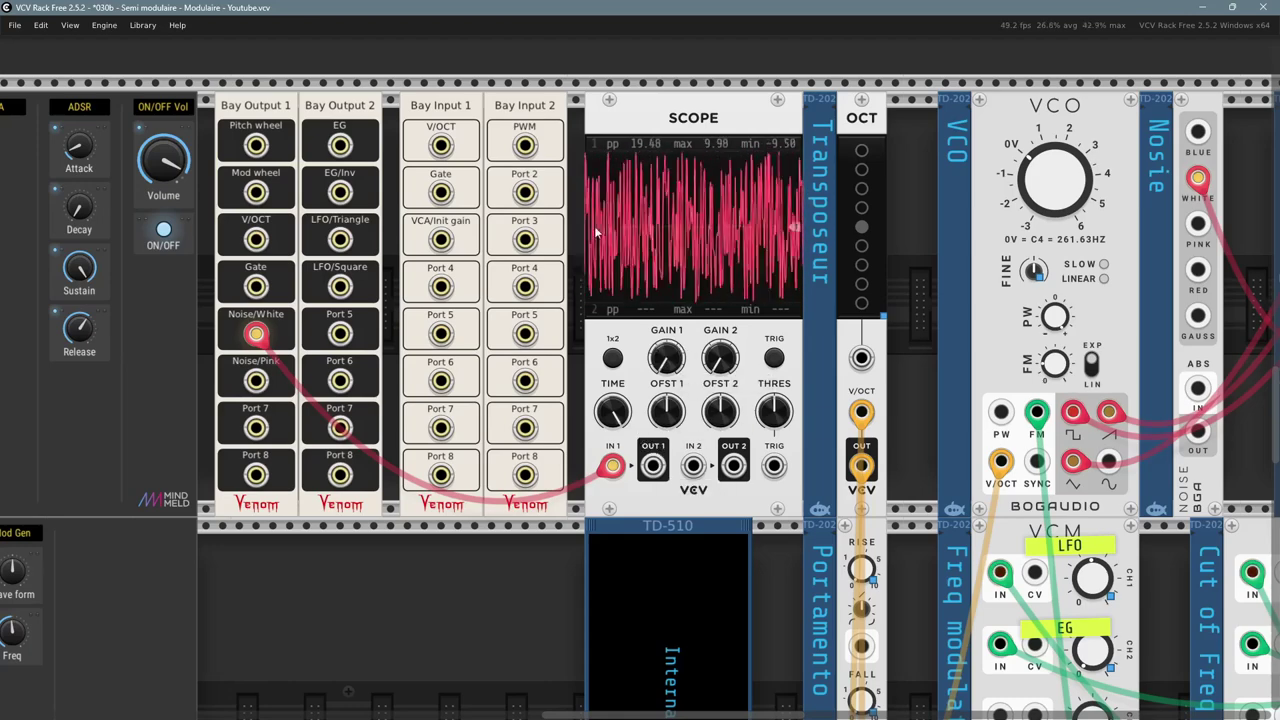
- Patch Bay Output 1's Noise/Pink to the scope's IN 2 with a grey cable
right_click(257, 381)
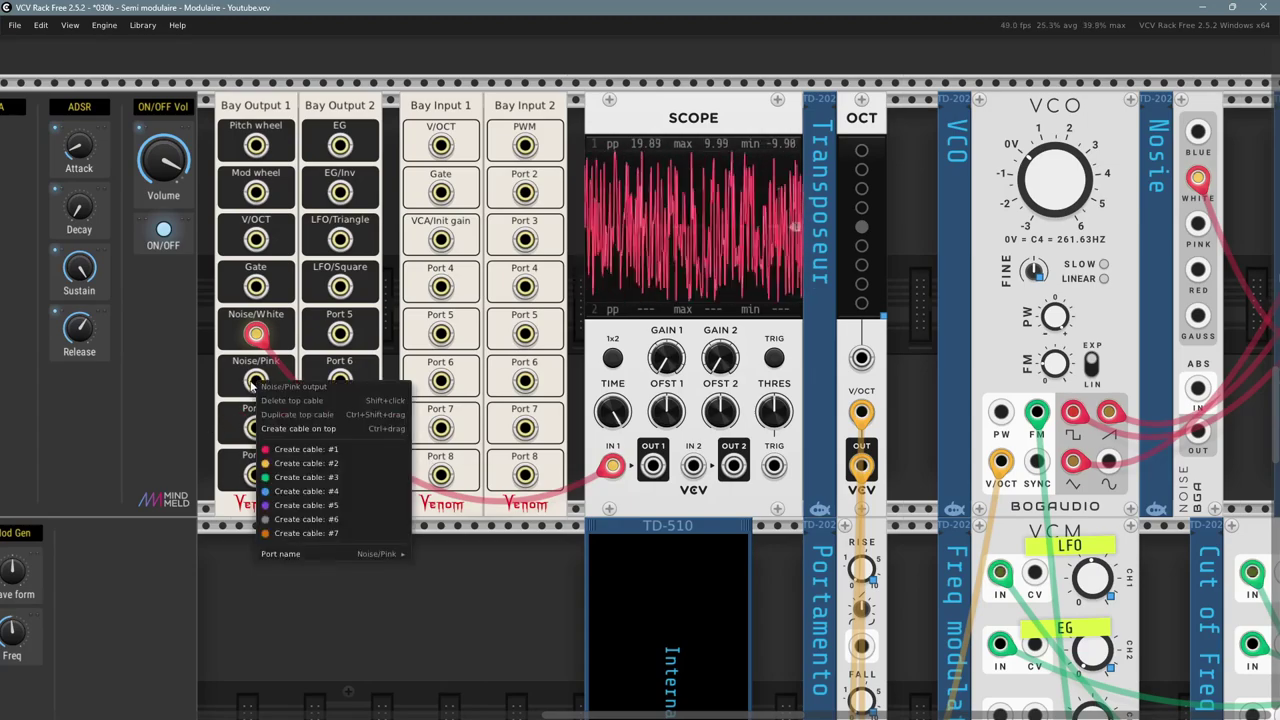
left_click(302, 524)
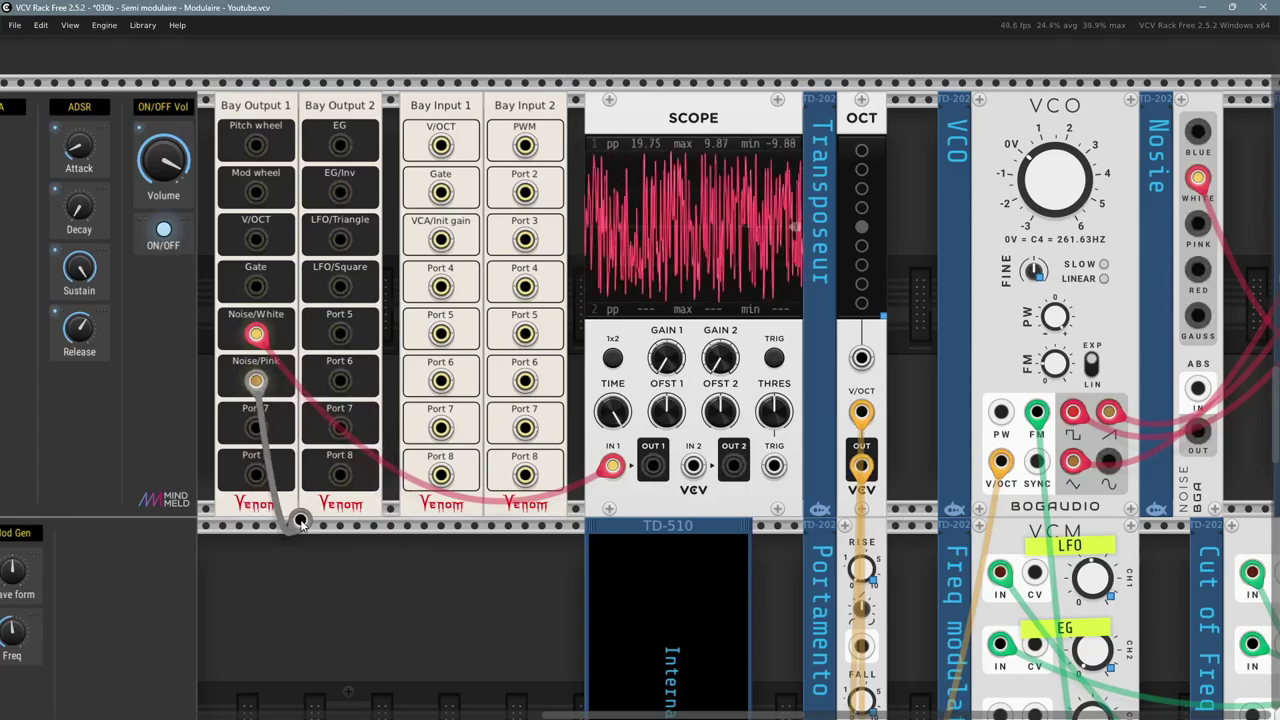
left_click(693, 465)
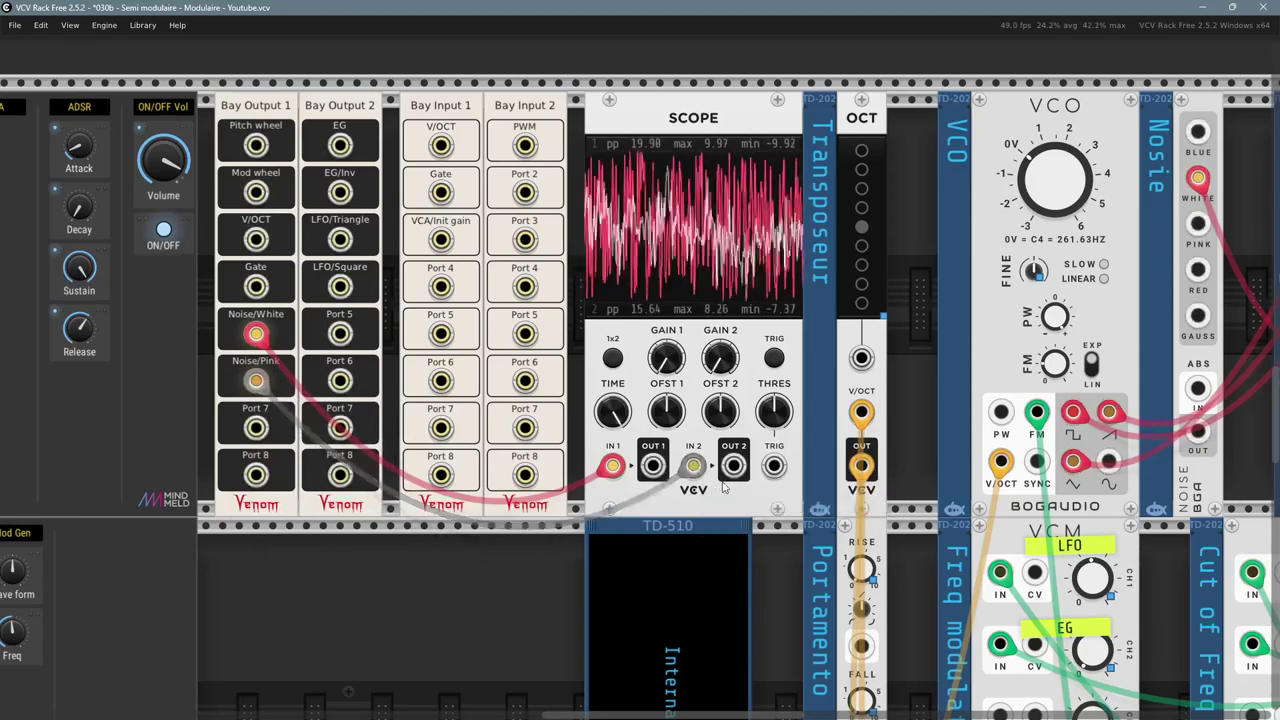
- Disconnect the red and grey noise cables from the scope's IN 1 and IN 2, removing them from Bay Output 1
left_click_drag(614, 410, 614, 456)
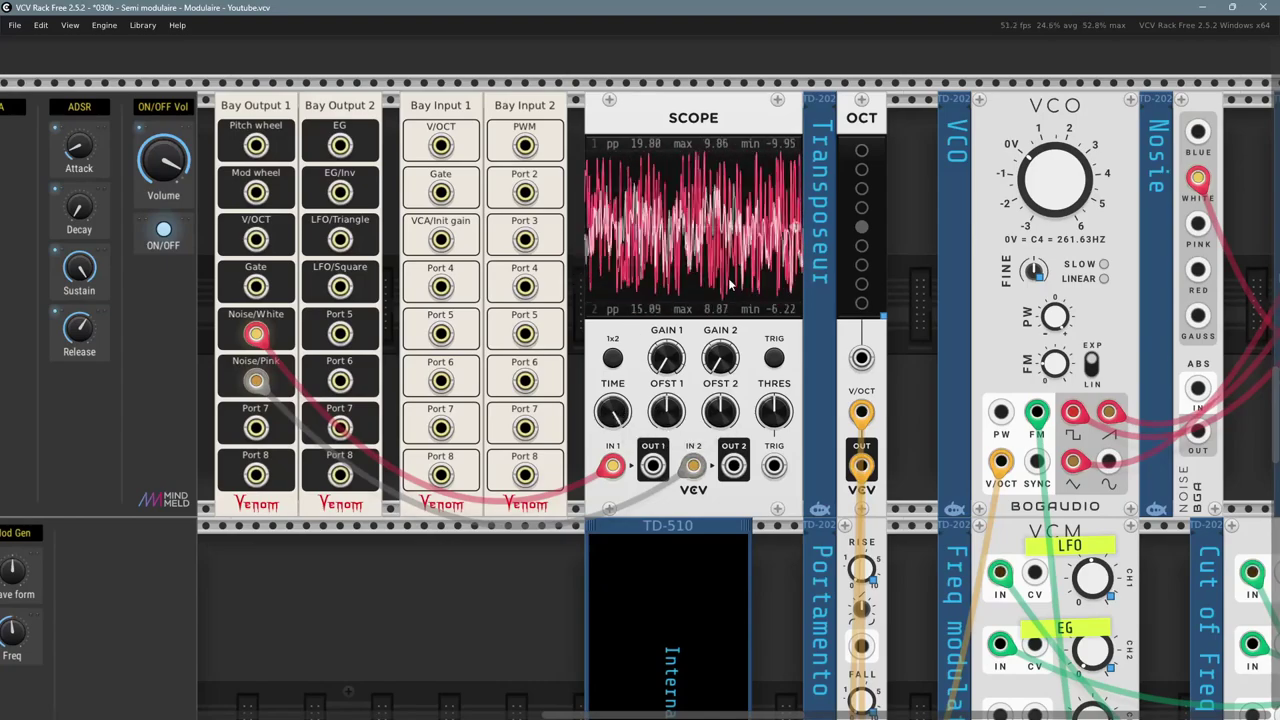
left_click_drag(417, 628, 402, 630)
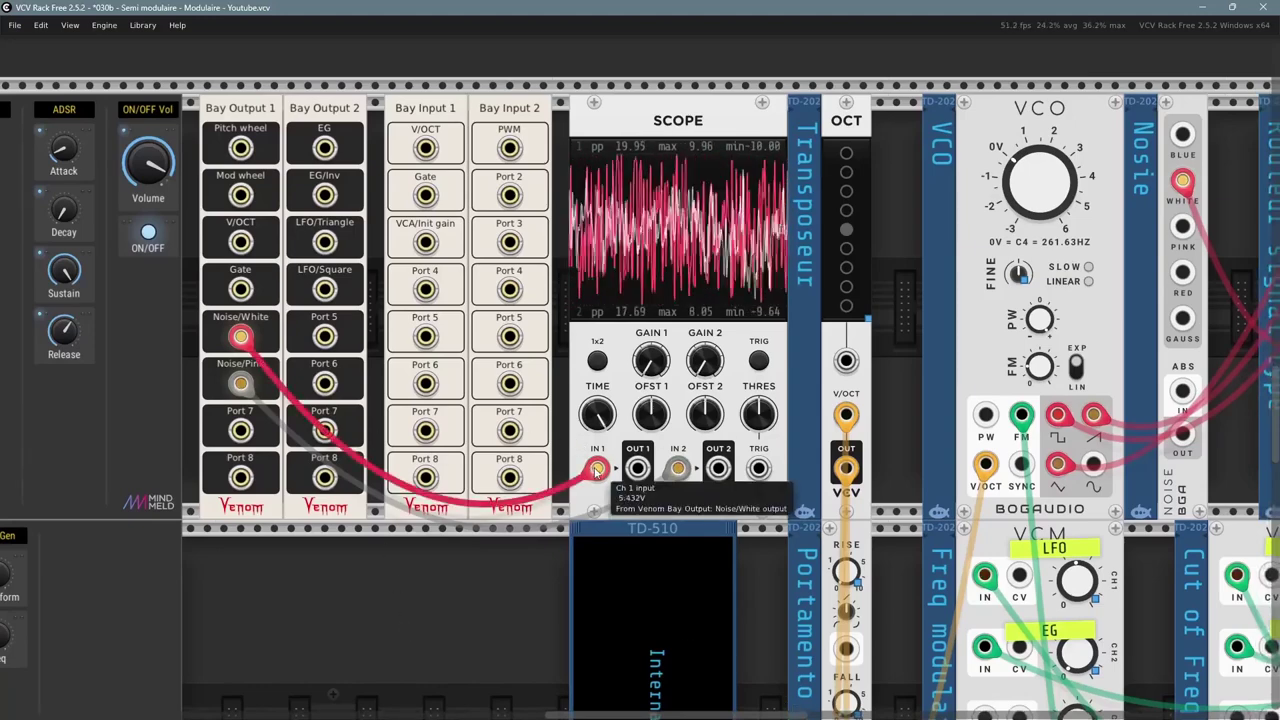
left_click_drag(596, 468, 656, 540)
mouse_move(678, 468)
left_mouse_down()
mouse_move(340, 490)
mouse_move(452, 716)
left_mouse_up()
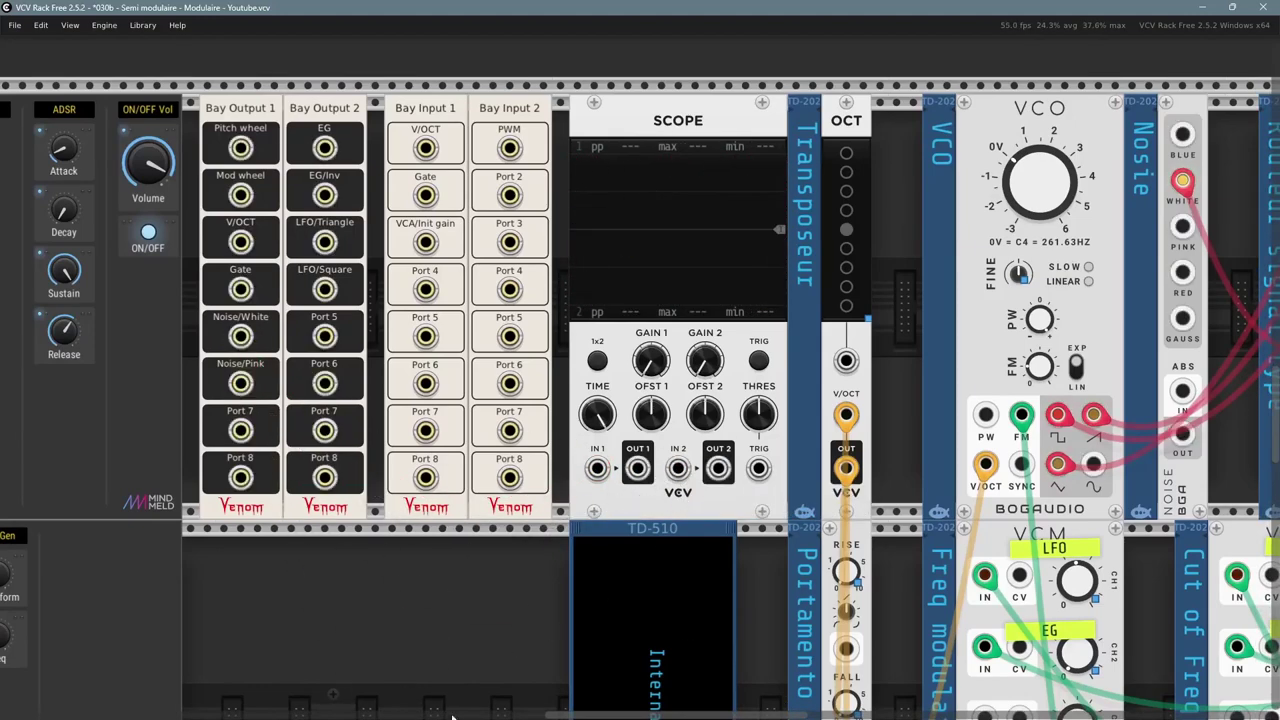
- Compare the Bay Output 1 and 2 port labels with the Int. Input 1 and 2 ports in the Routeurs & In Out row
left_click(240, 113)
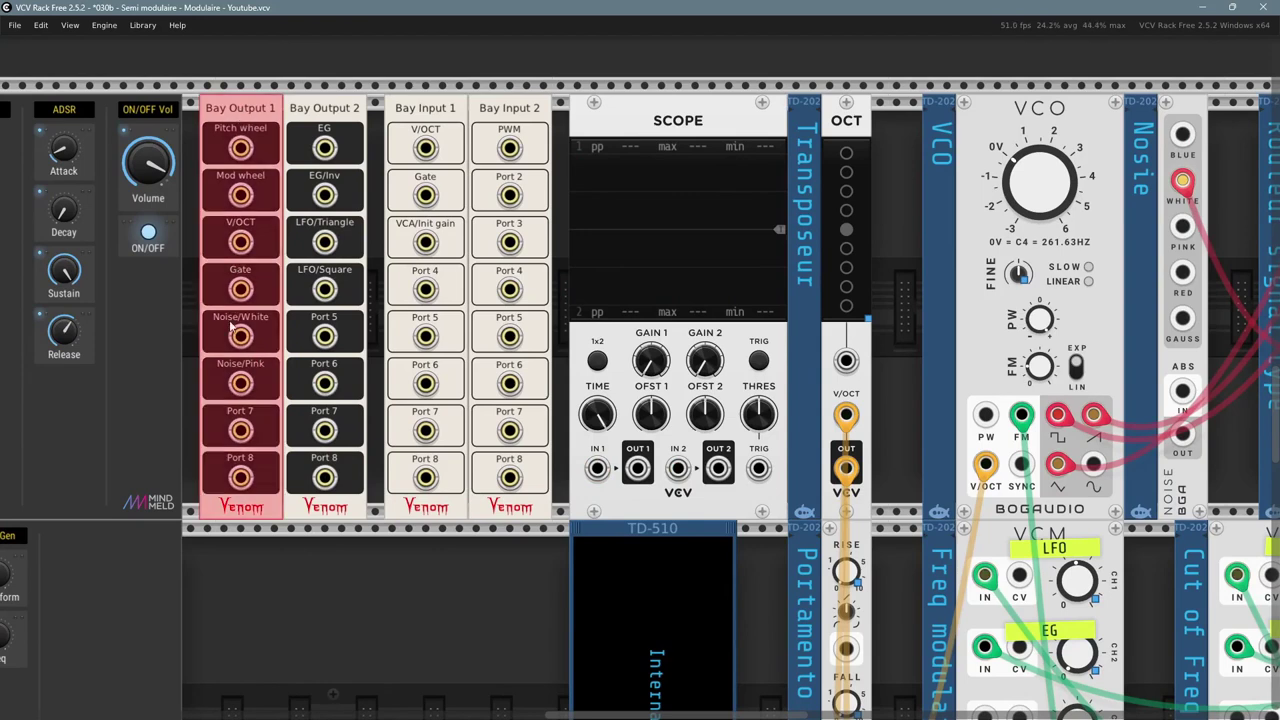
left_click(294, 606)
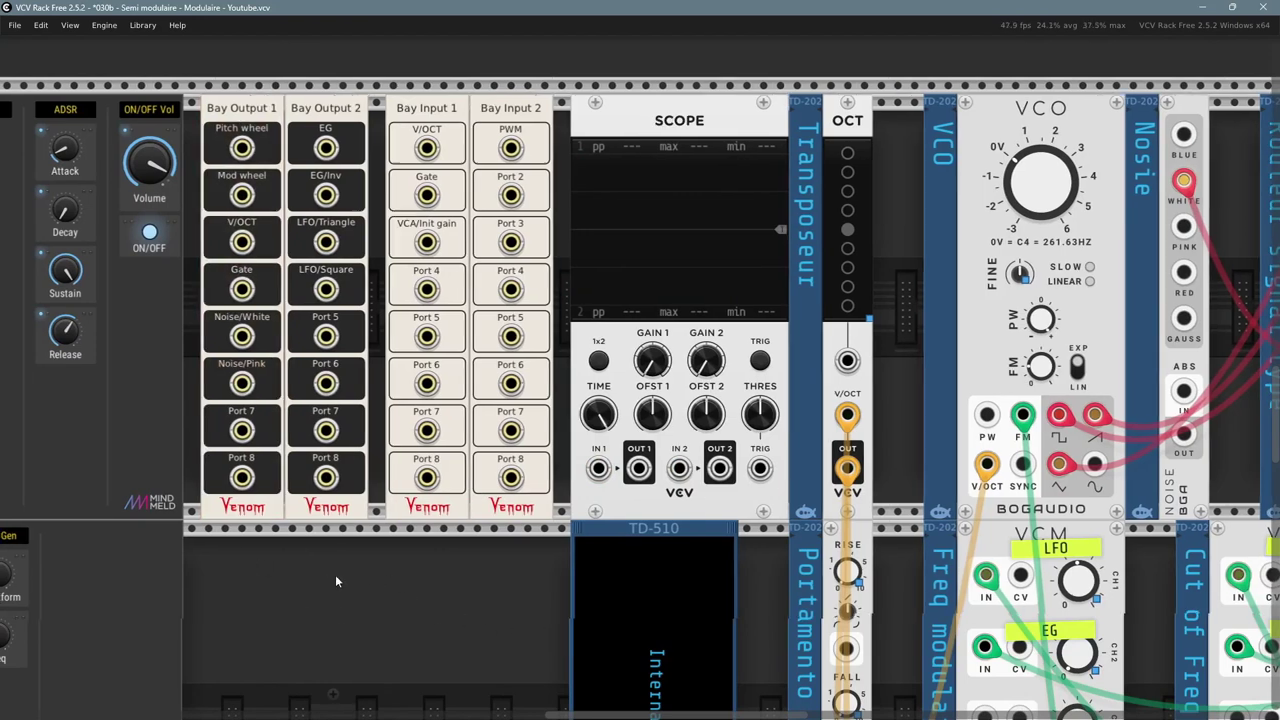
left_click_drag(330, 577, 374, 577)
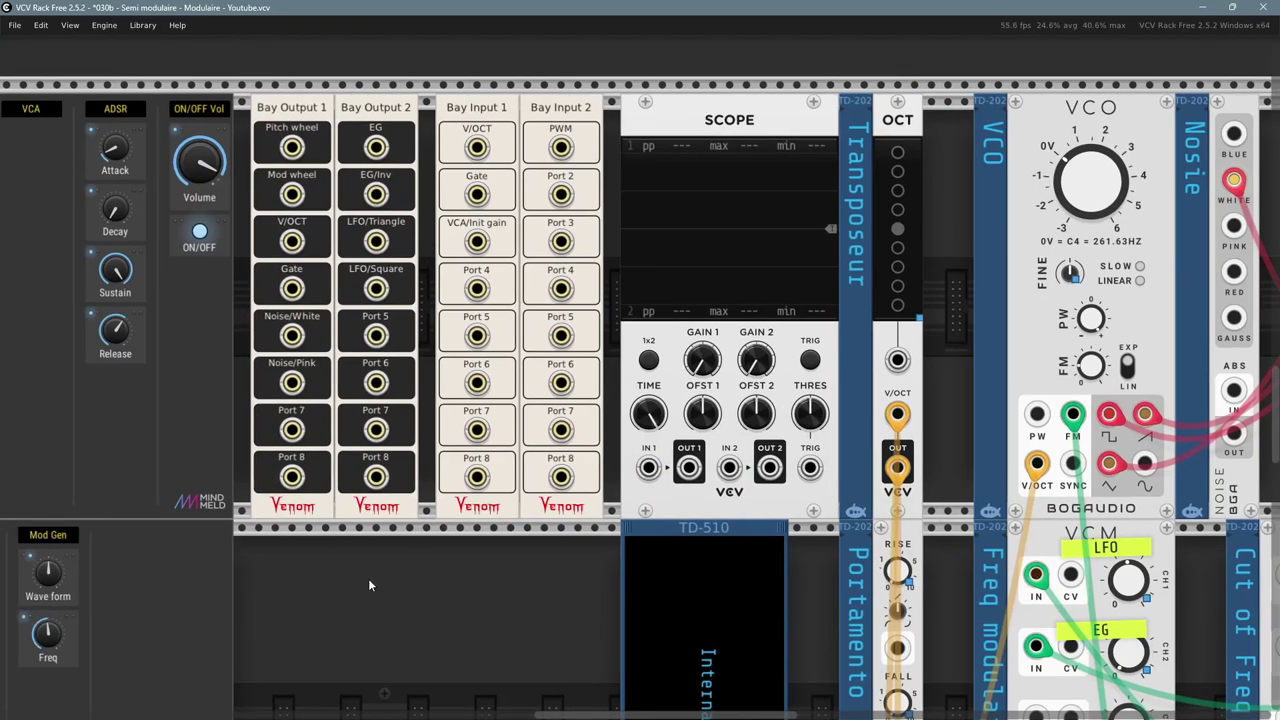
scroll(368, 577, "down", 1)
scroll(428, 640, "down", 1)
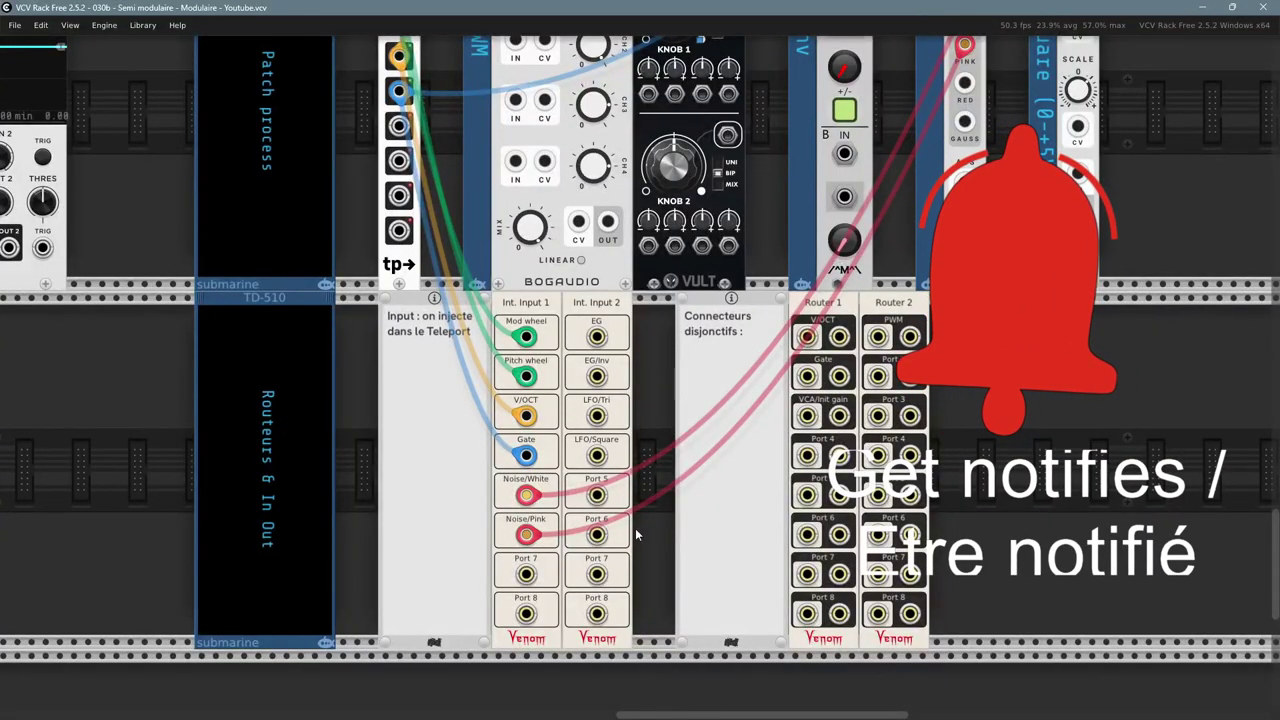
left_click_drag(337, 149, 461, 320)
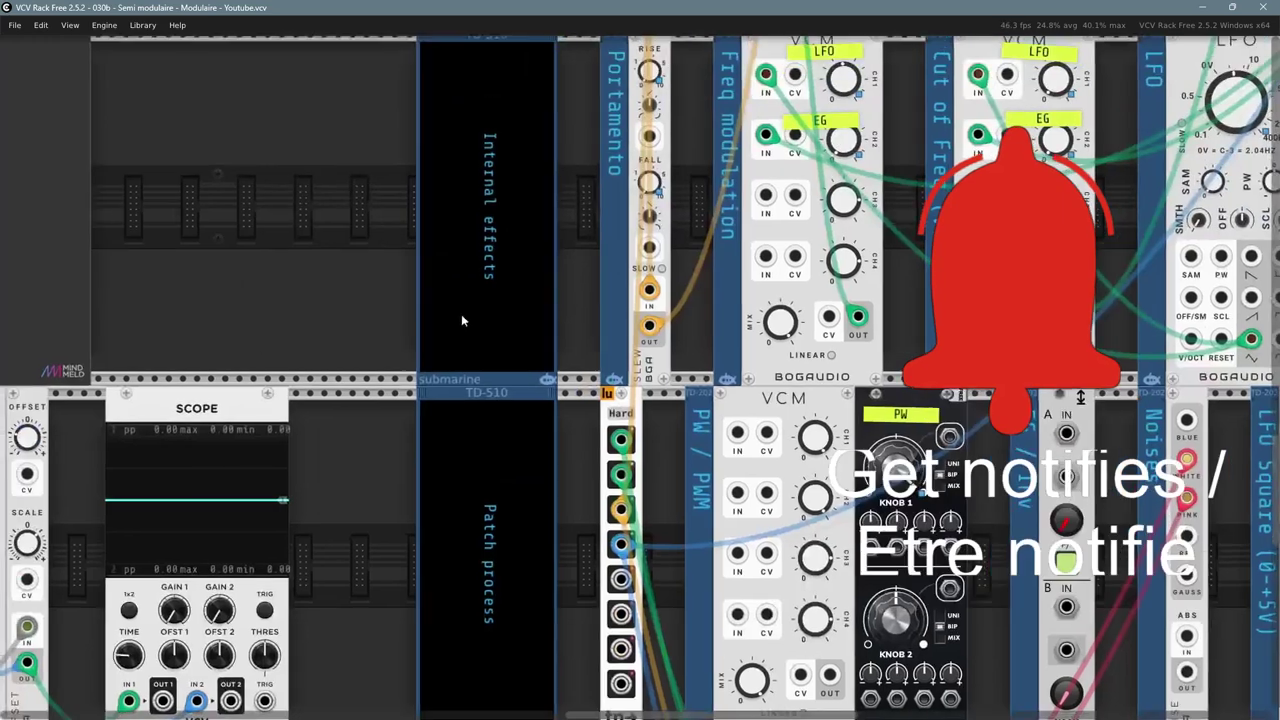
left_click_drag(320, 60, 334, 200)
left_click_drag(330, 92, 381, 188)
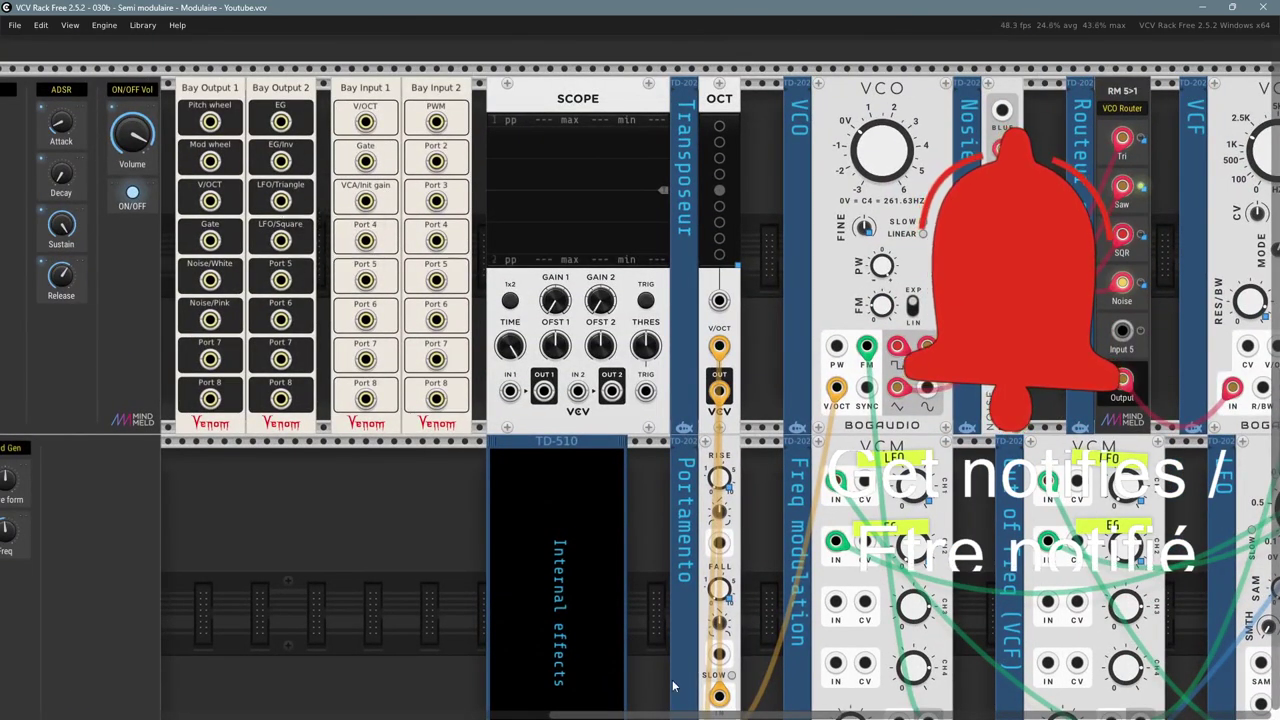
left_click_drag(407, 683, 351, 86)
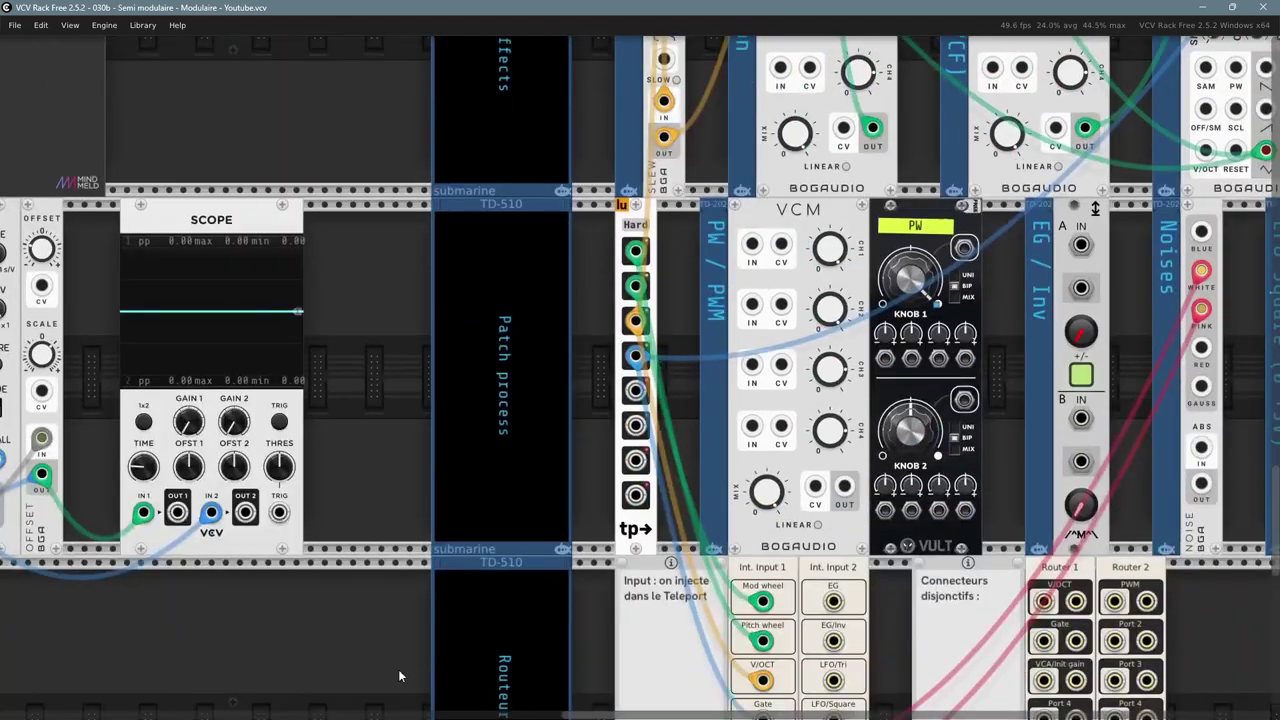
left_click_drag(398, 669, 156, 365)
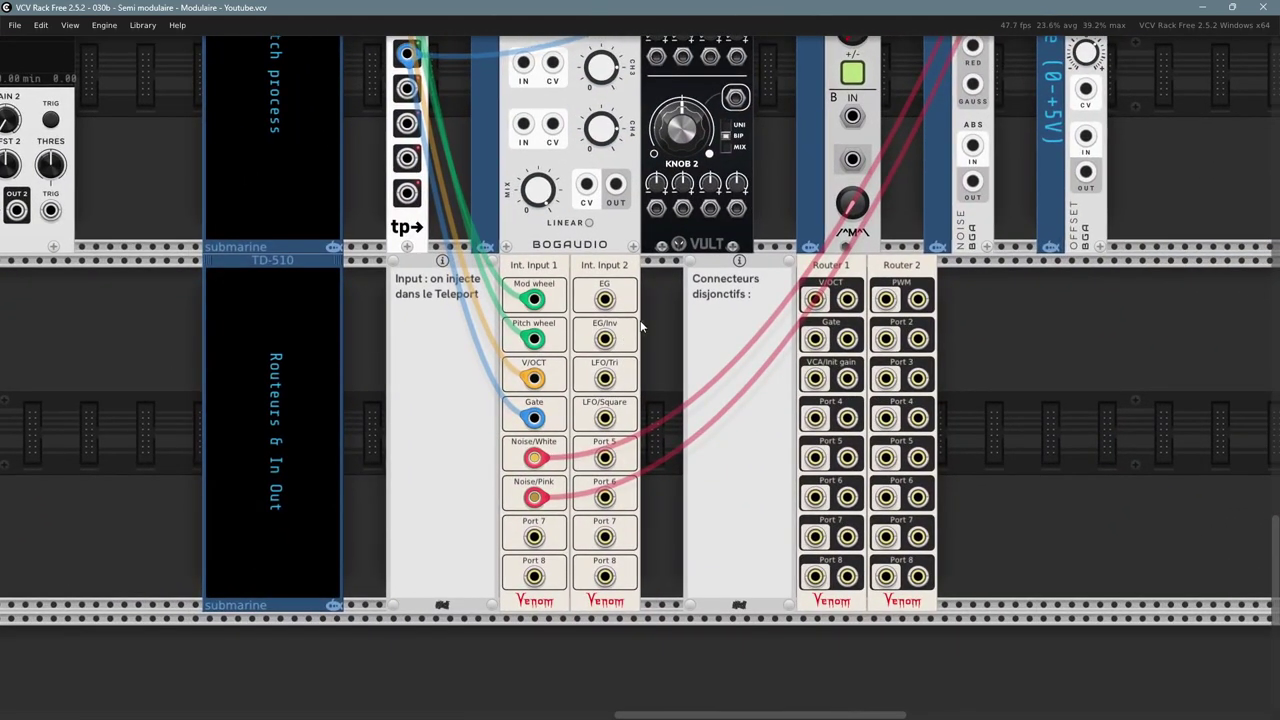
left_click_drag(662, 304, 597, 334)
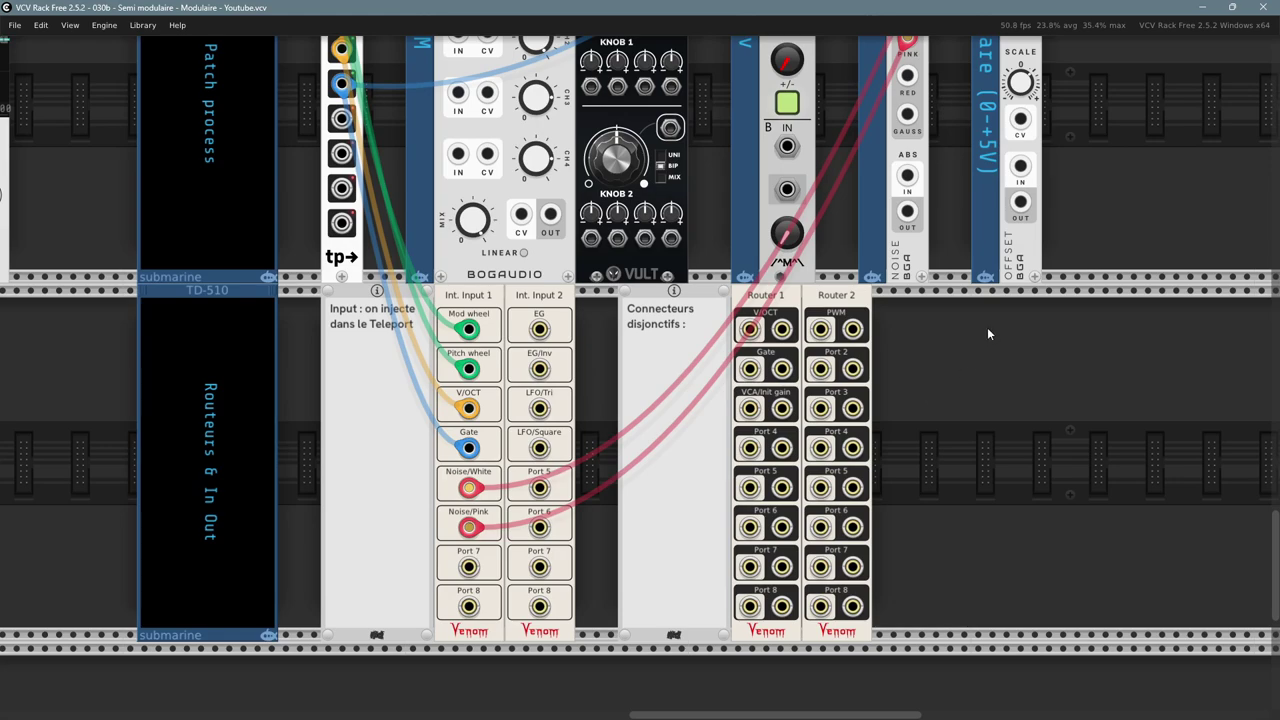
left_click_drag(949, 356, 857, 389)
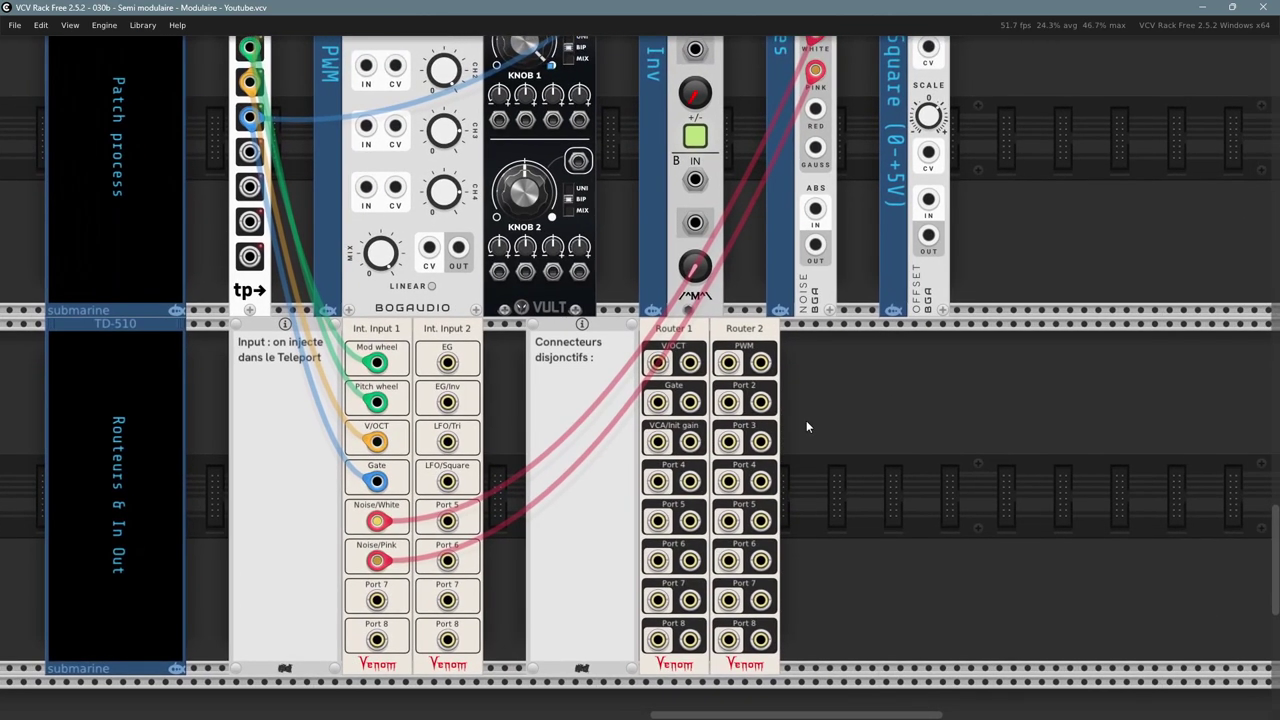
left_click_drag(1016, 163, 1093, 162)
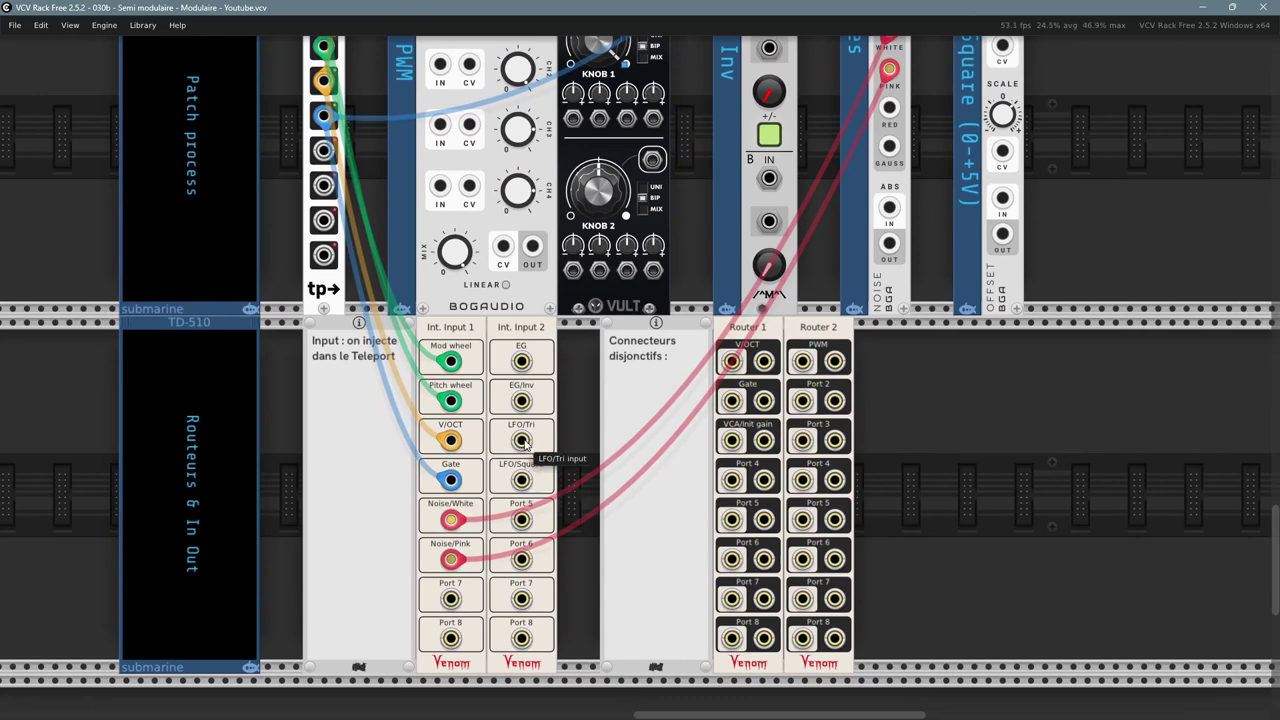
- Patch the ADSR's envelope output to Int. Input 2's EG port with an additional green cable
left_click_drag(1054, 163, 970, 450)
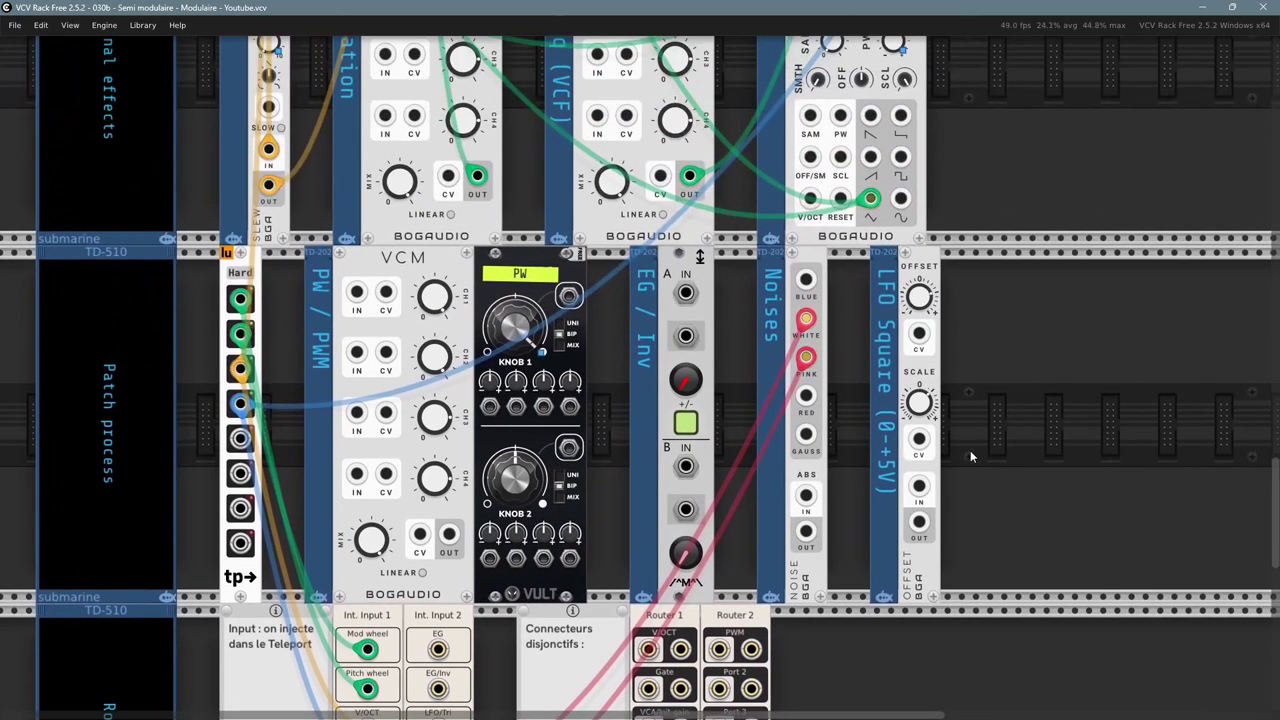
scroll(970, 450, "up", 10)
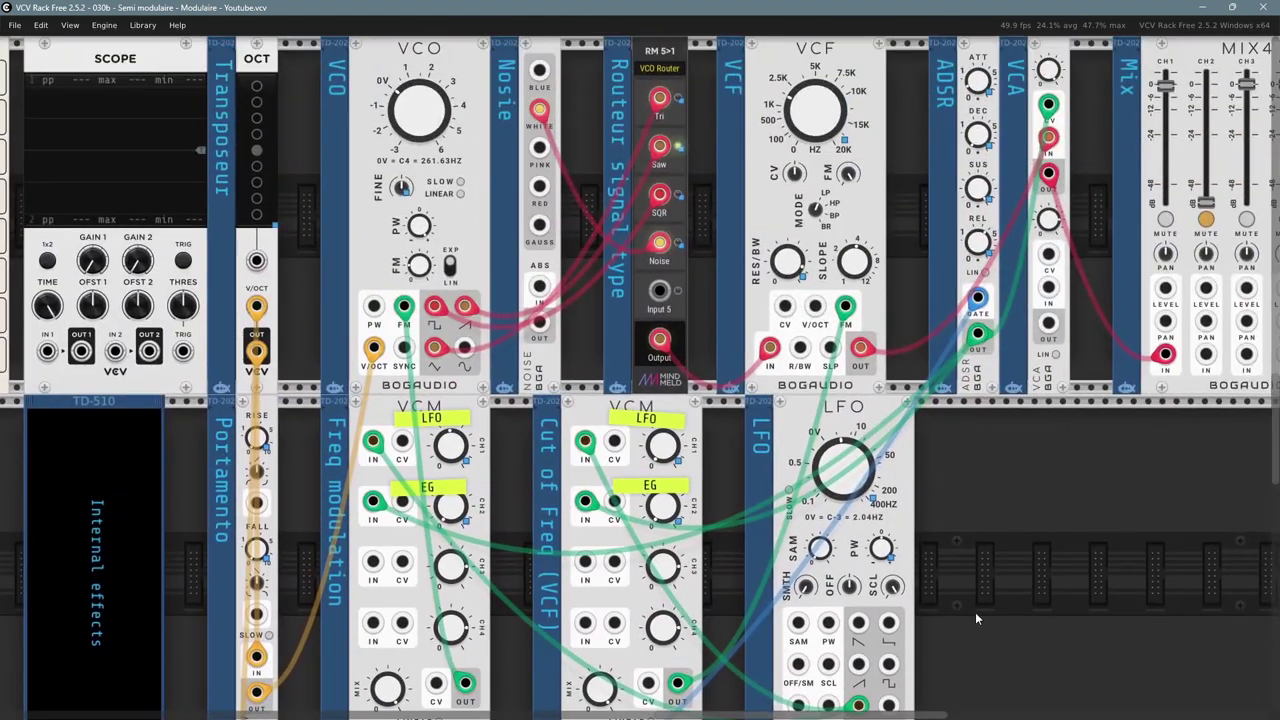
left_click_drag(975, 612, 877, 637)
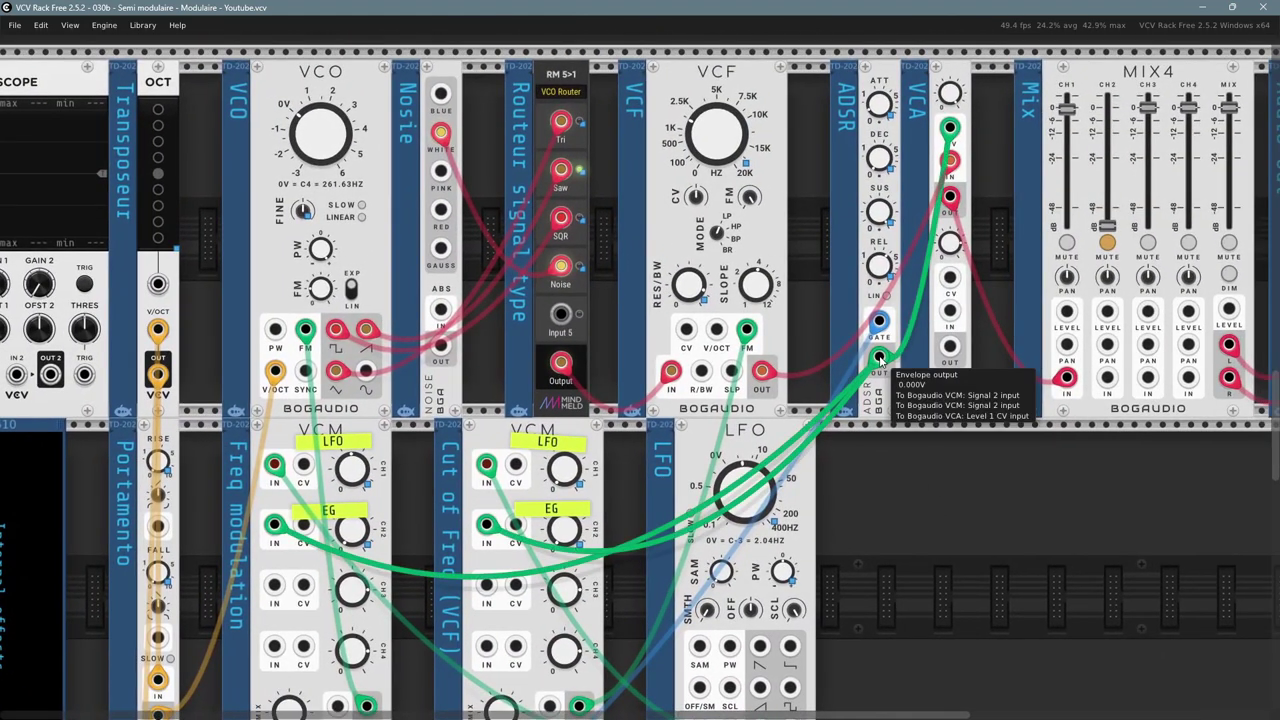
right_click(880, 358)
left_click(930, 453)
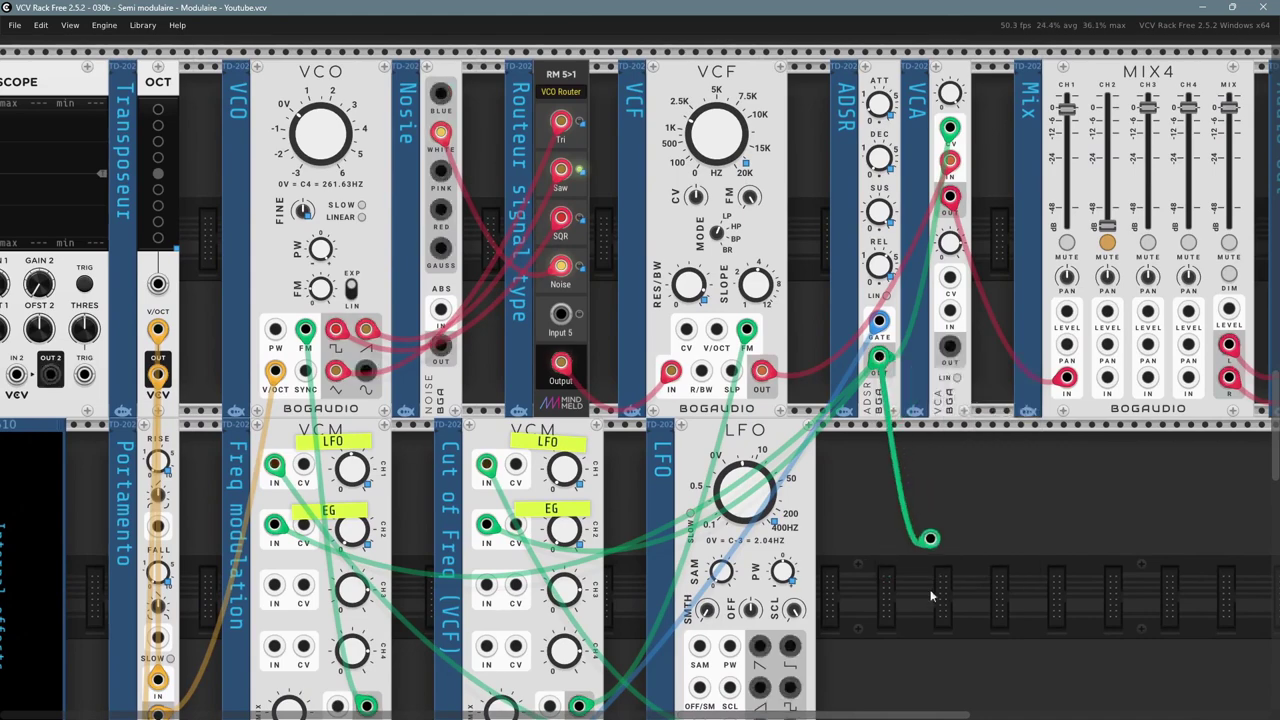
scroll(930, 597, "down", 15)
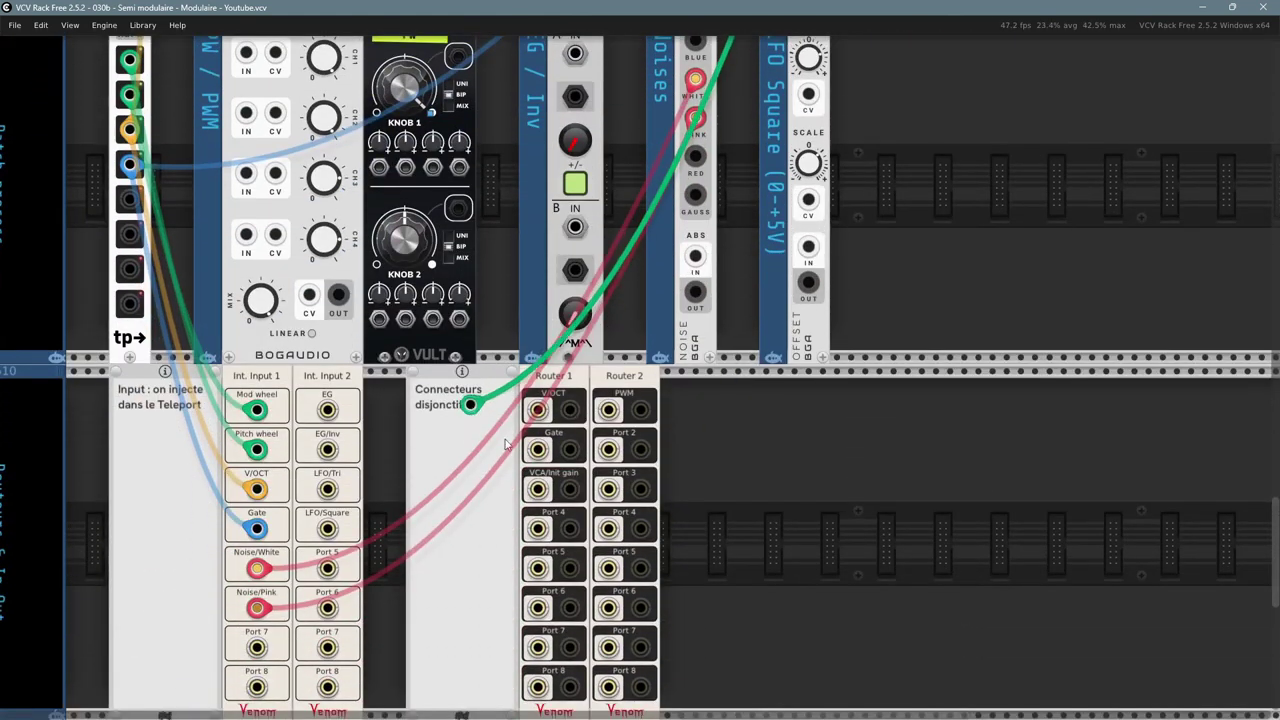
left_click(328, 410)
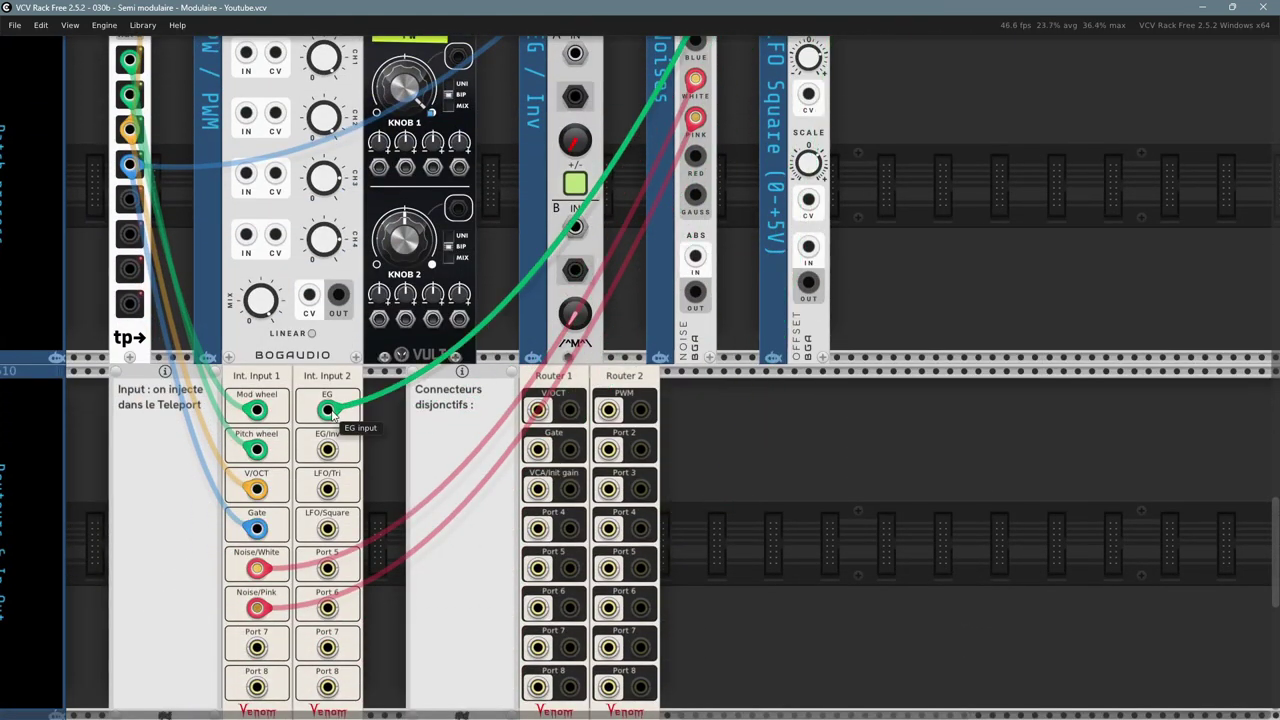
- Inspect the EG / Inv module in the Patch process row and check which module it is
scroll(857, 240, "up", 15)
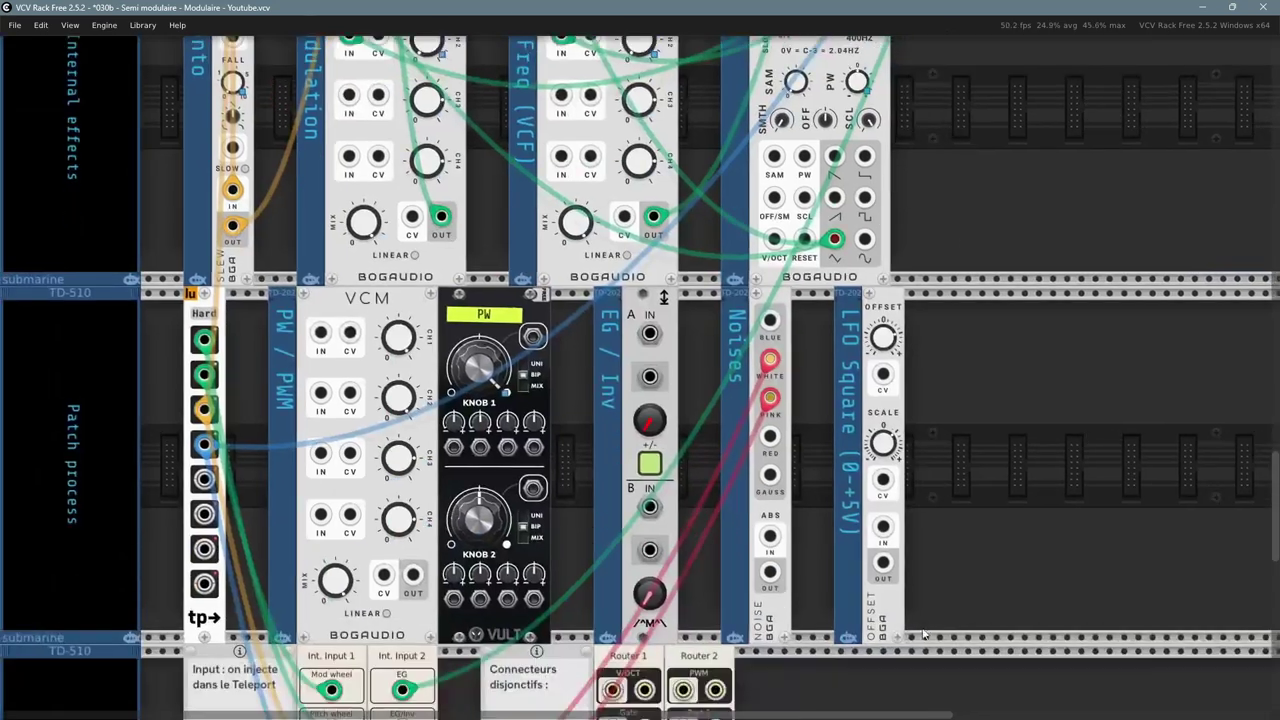
scroll(1056, 100, "down", 5)
left_click_drag(1056, 100, 966, 183)
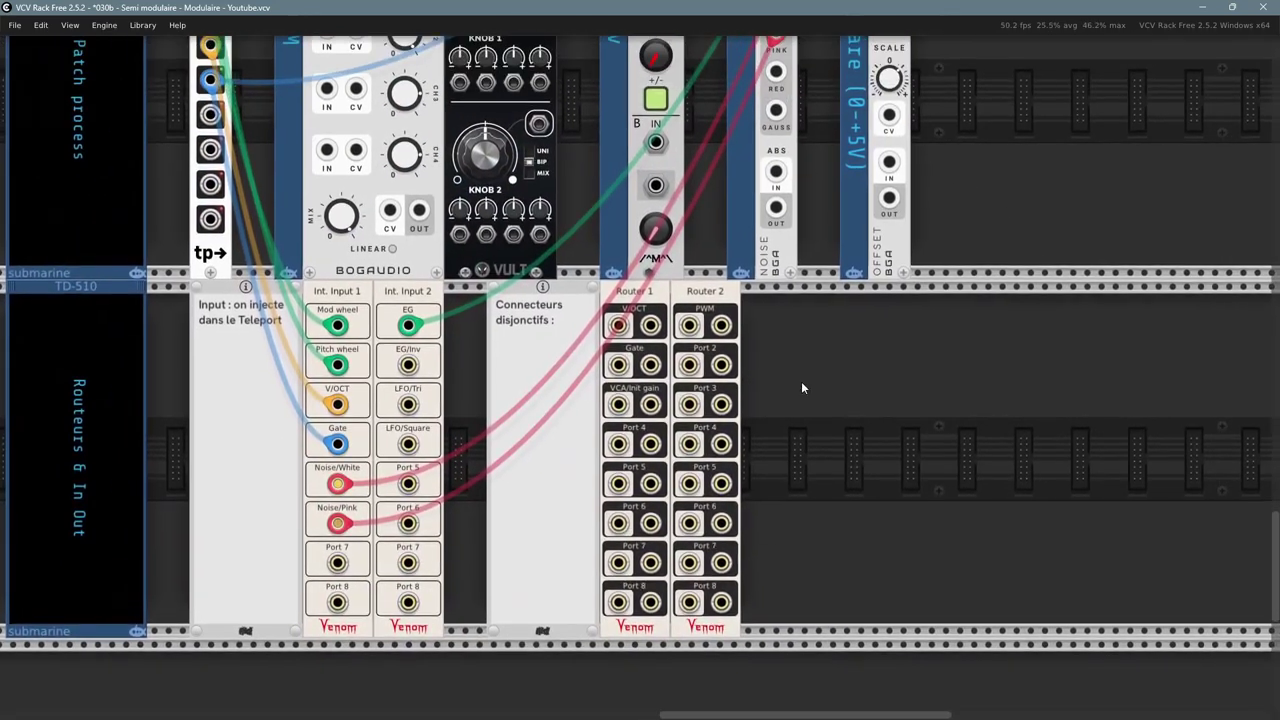
scroll(927, 437, "up", 10)
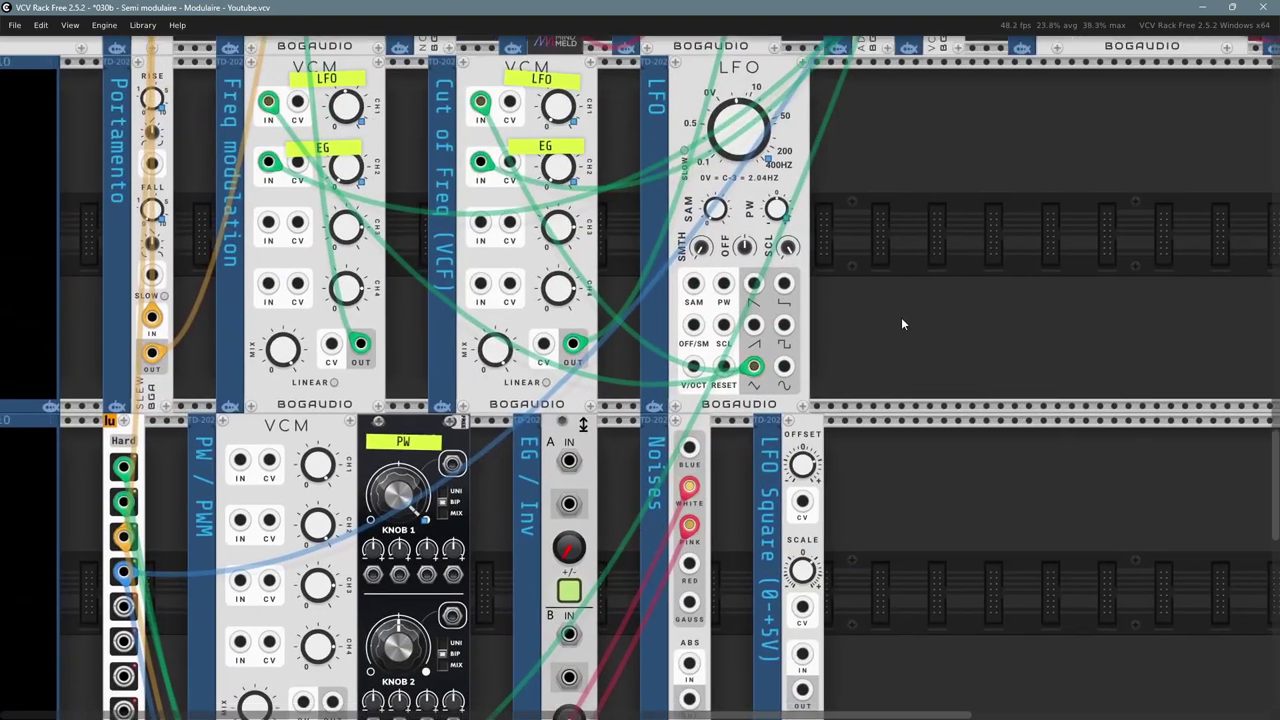
left_click_drag(901, 317, 954, 222)
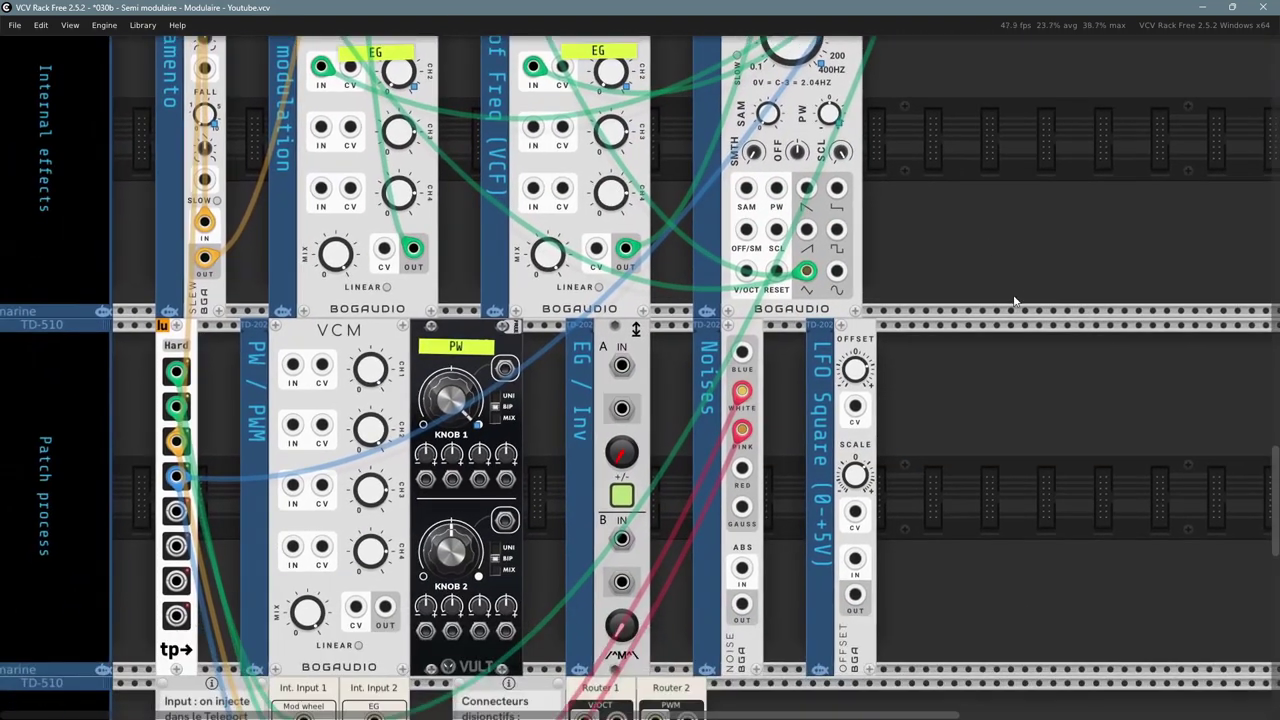
left_click(615, 345, "ctrl")
left_click(622, 345, "ctrl")
right_click(623, 345)
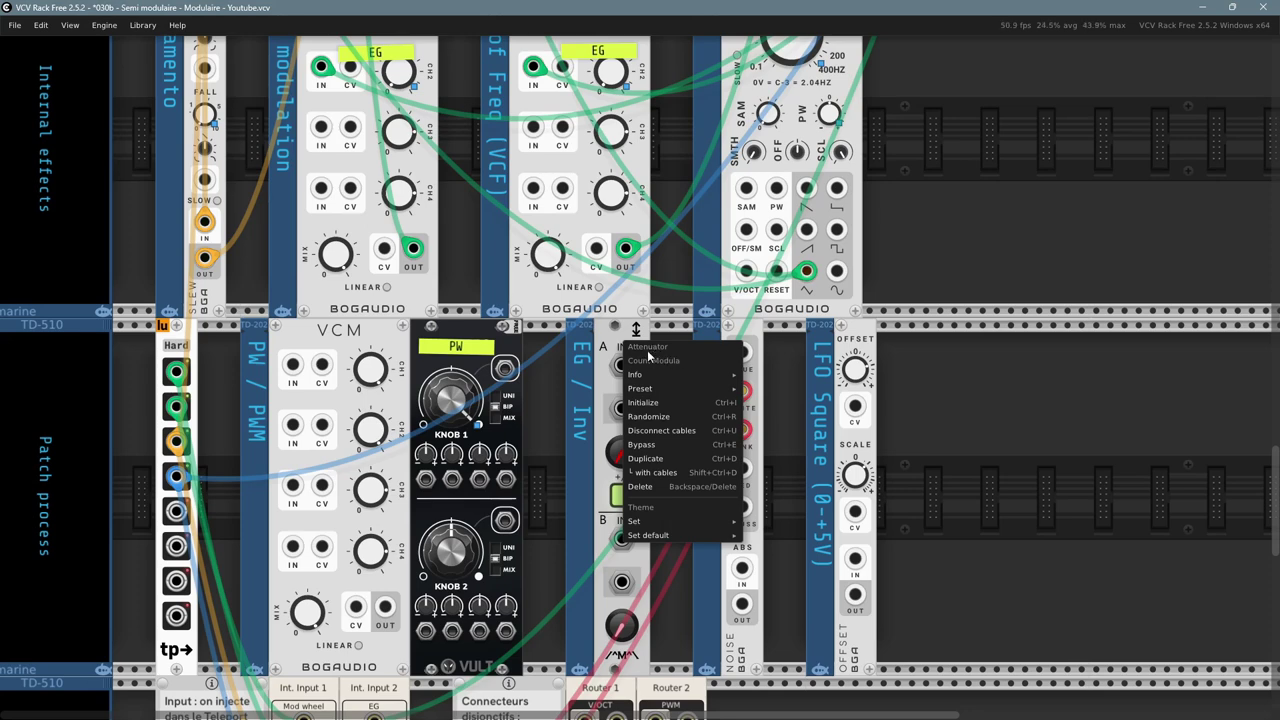
left_click(540, 427)
- Switch channel A of the EG / Inv attenuator to Attenuate and back to Attenuvert, and turn its attenuation knob fully up
scroll(583, 404, "down", 2)
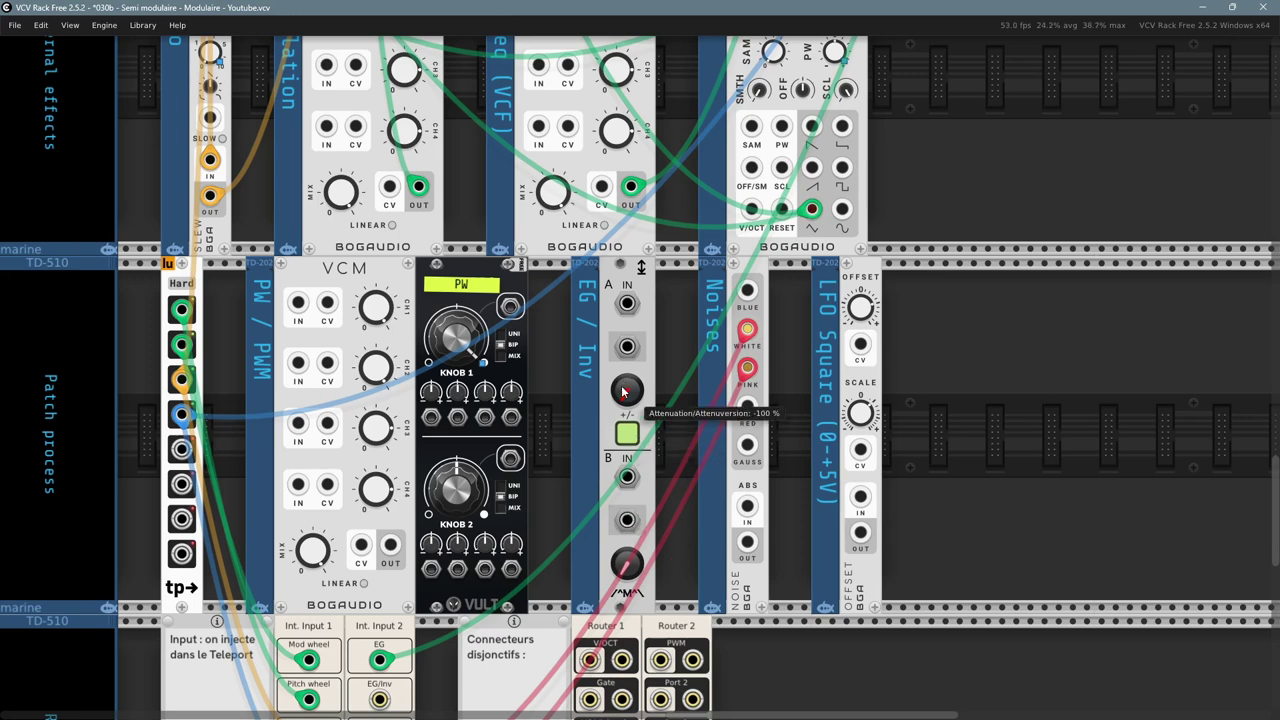
mouse_move(632, 576)
left_mouse_down()
mouse_move(632, 540)
mouse_move(632, 572)
left_mouse_up()
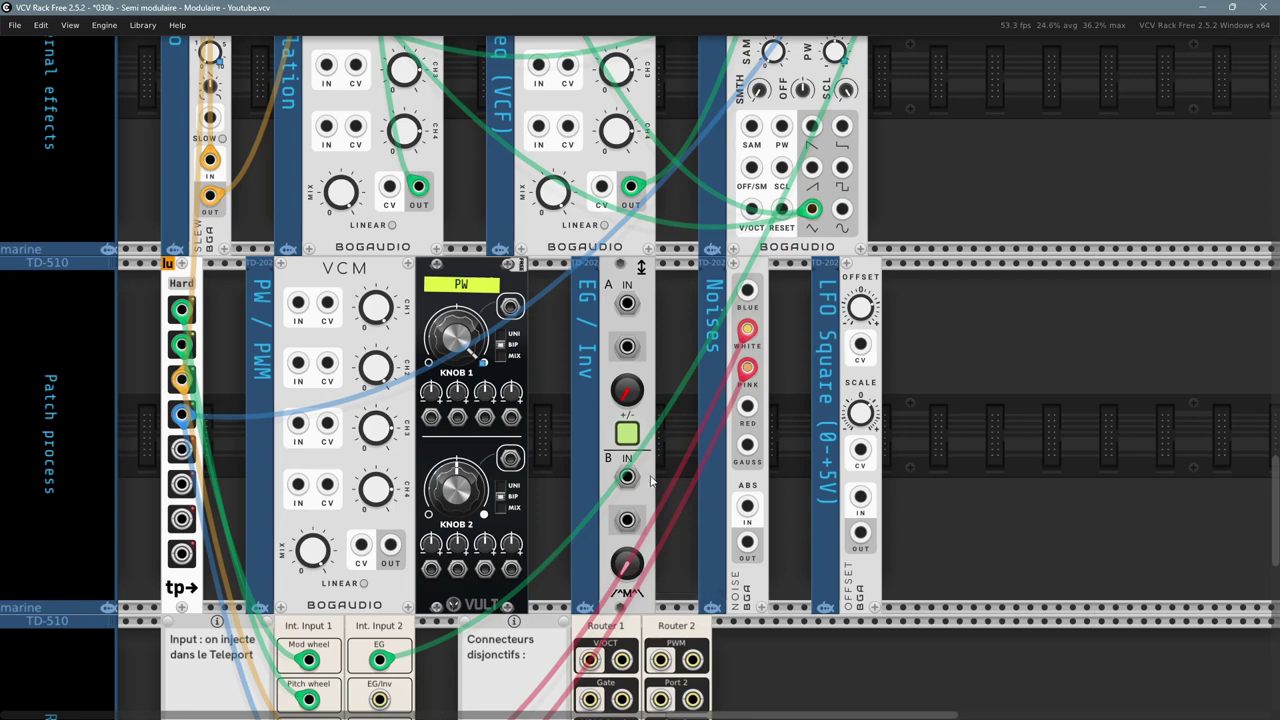
left_click(627, 436)
left_click_drag(630, 393, 643, 420)
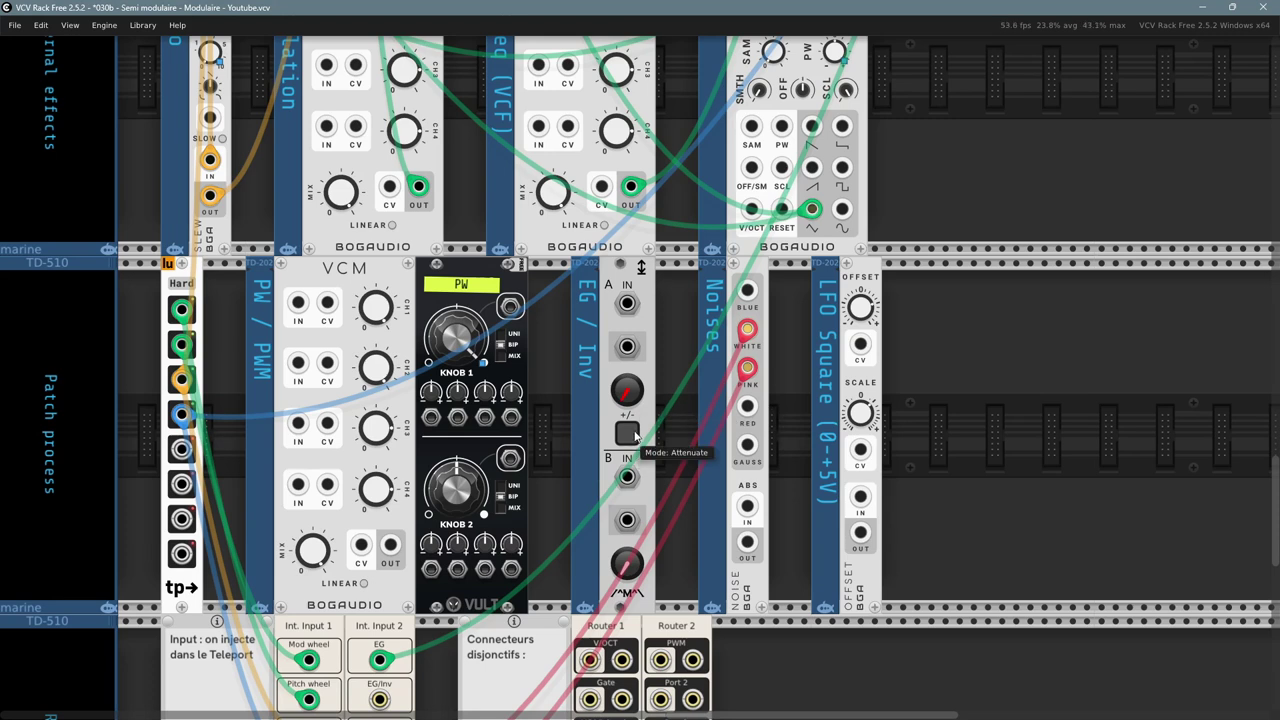
left_click(628, 434)
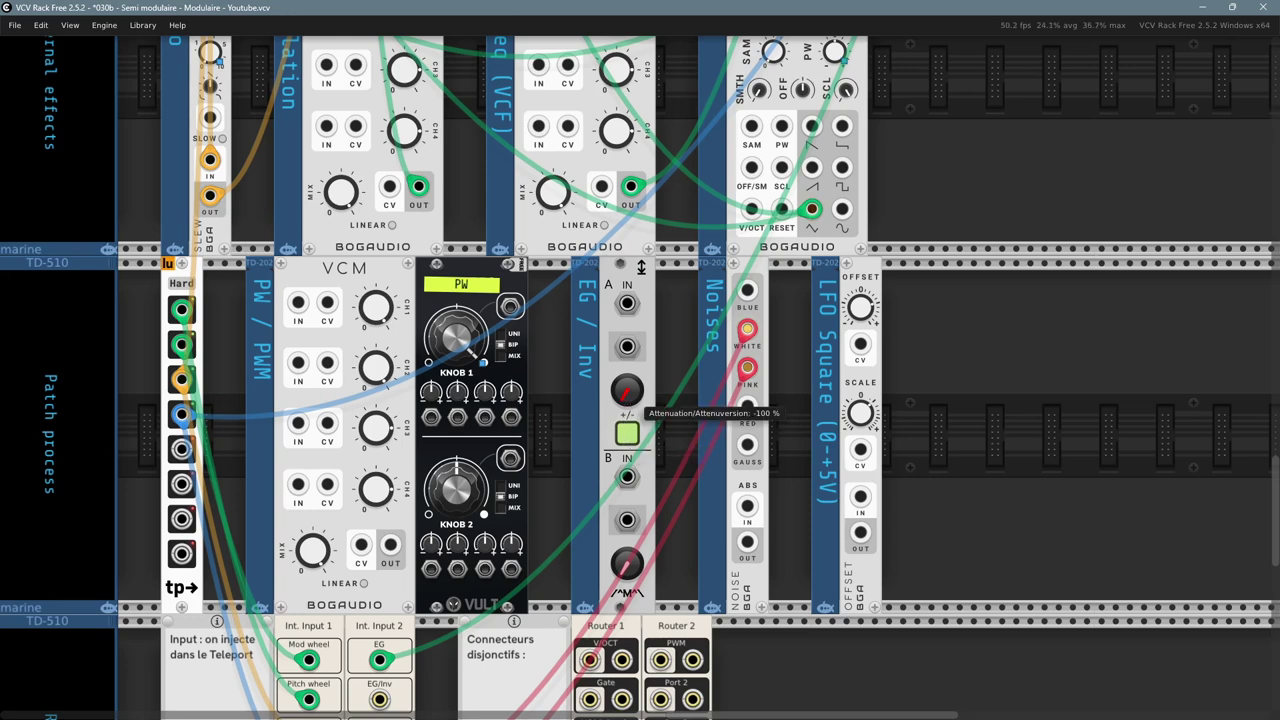
left_click_drag(627, 390, 627, 310)
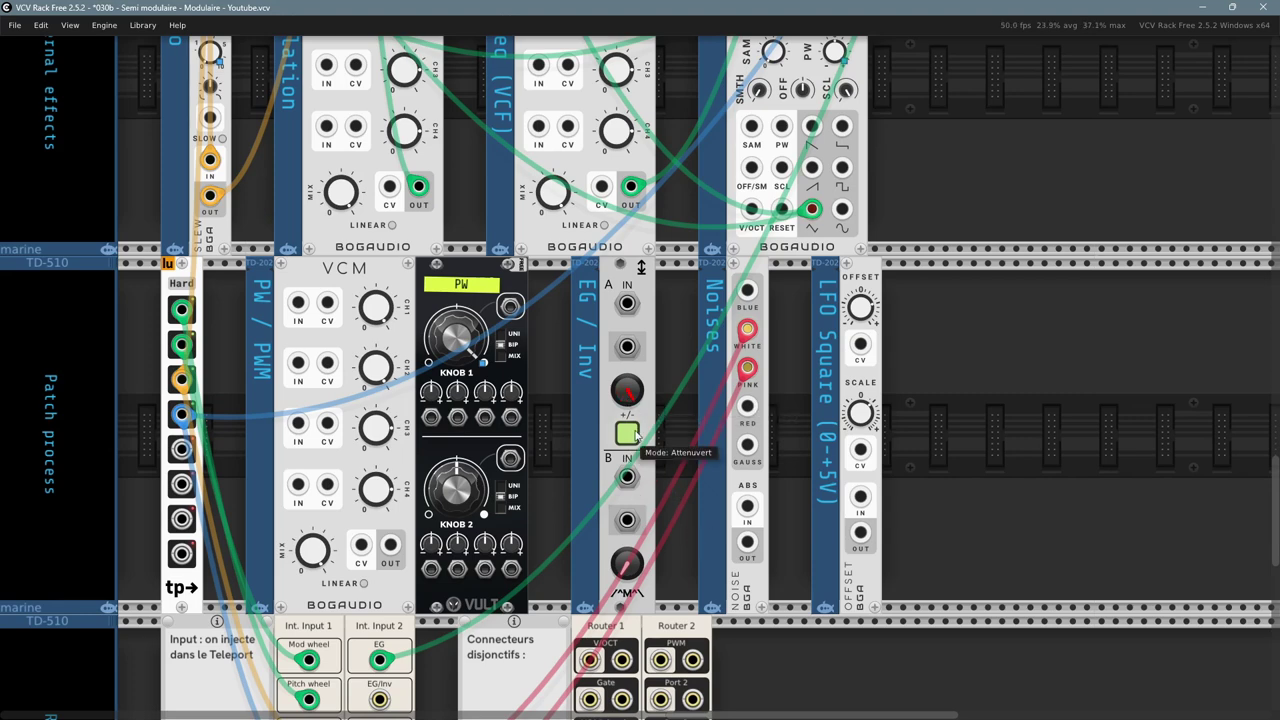
- Search the module library for "verter" and add the Befaco Dual Atenuverter beyond LFO Square in the Patch process row
right_click(1007, 431)
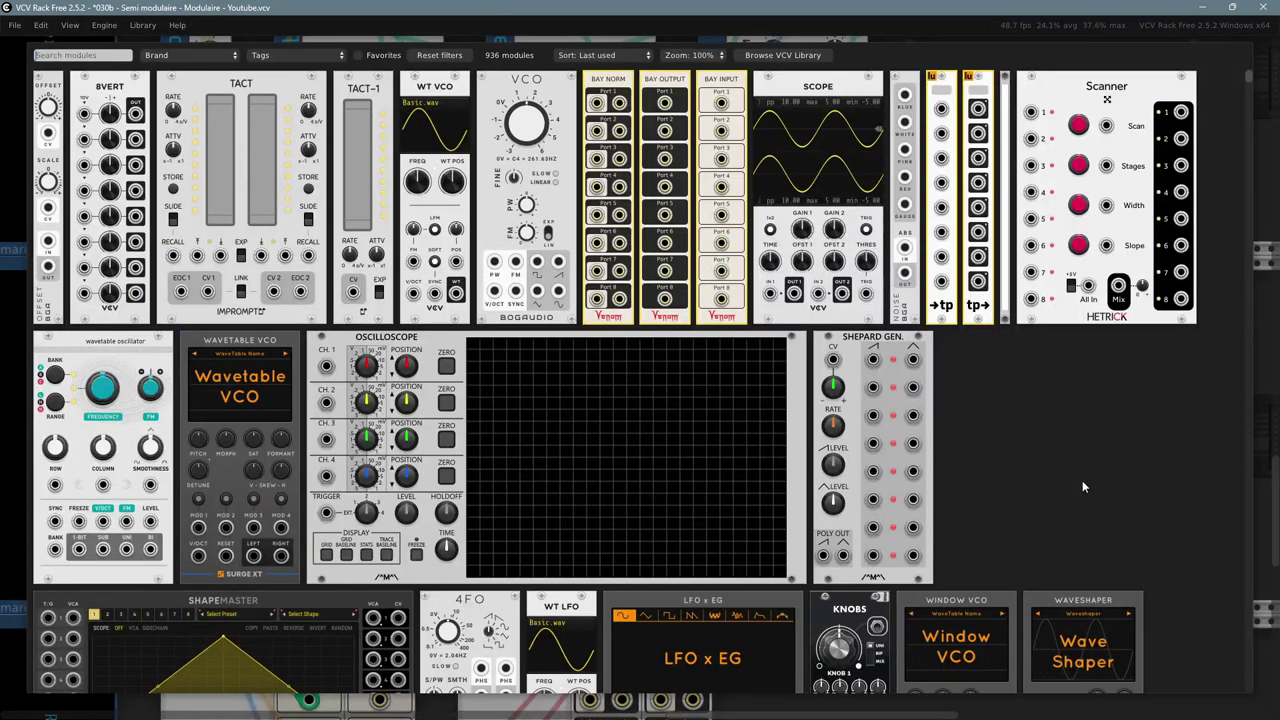
type("vert")
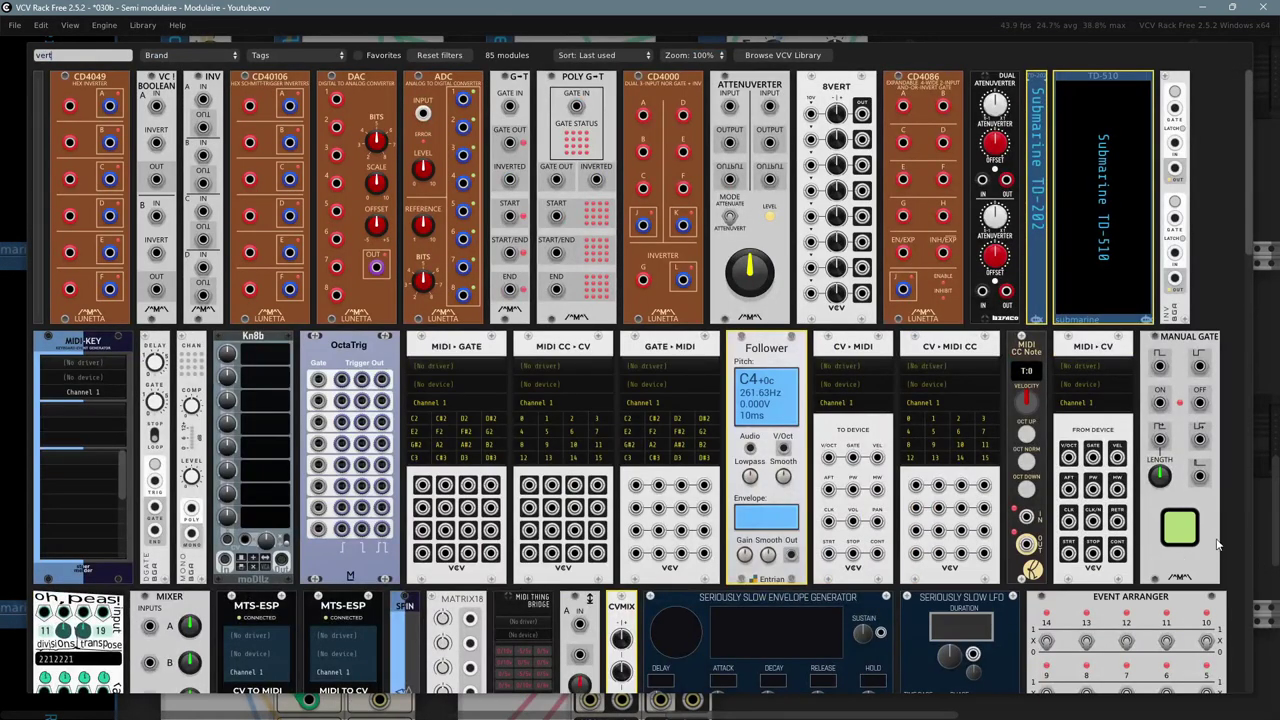
type("er")
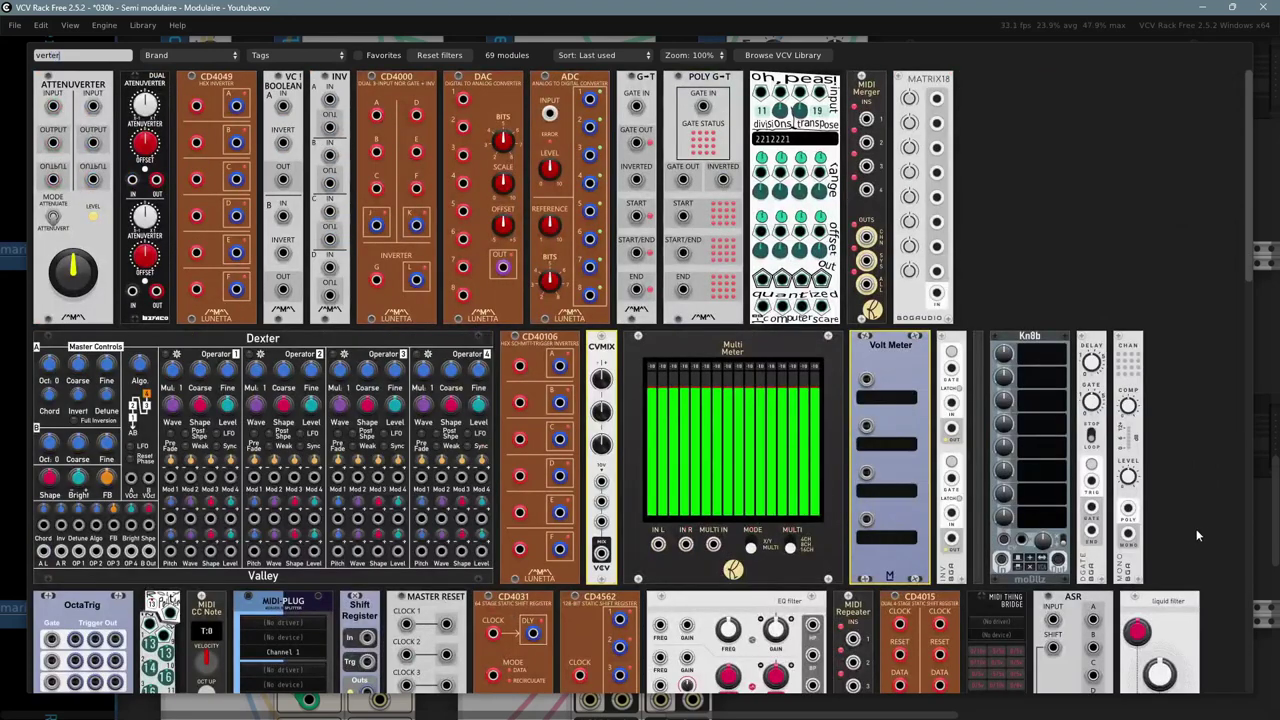
left_click(145, 110)
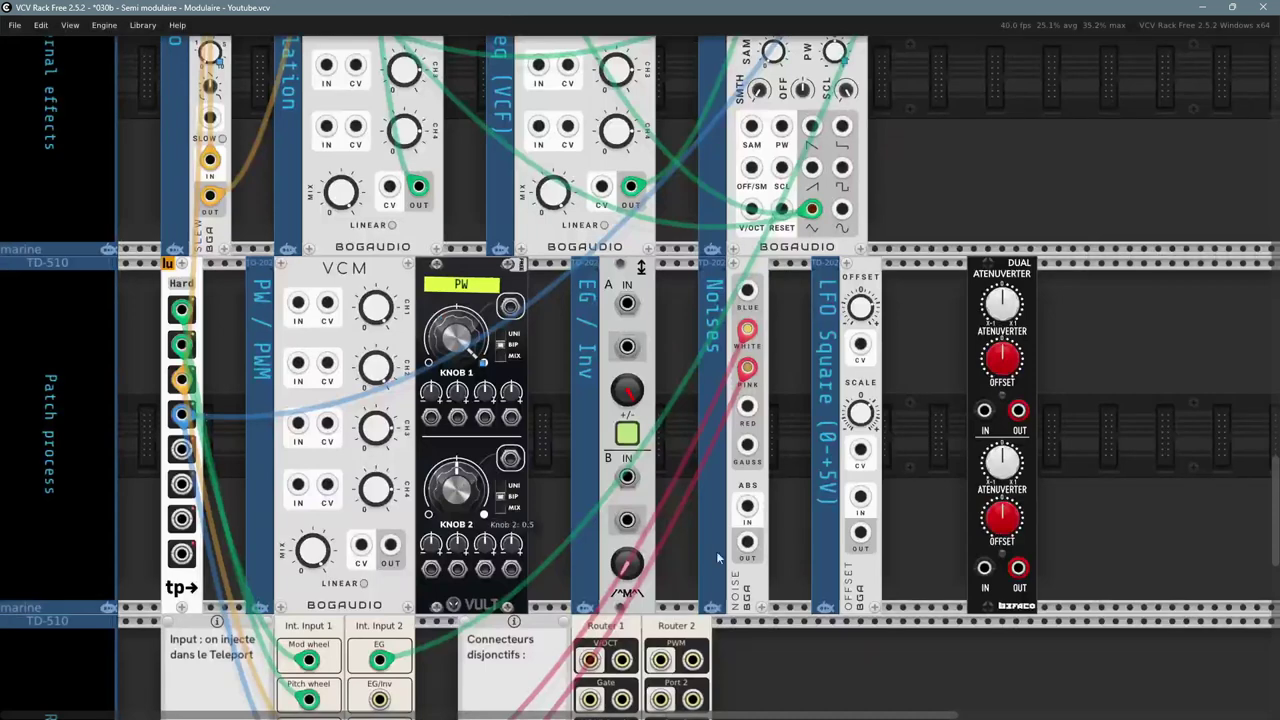
left_click_drag(1084, 379, 960, 346)
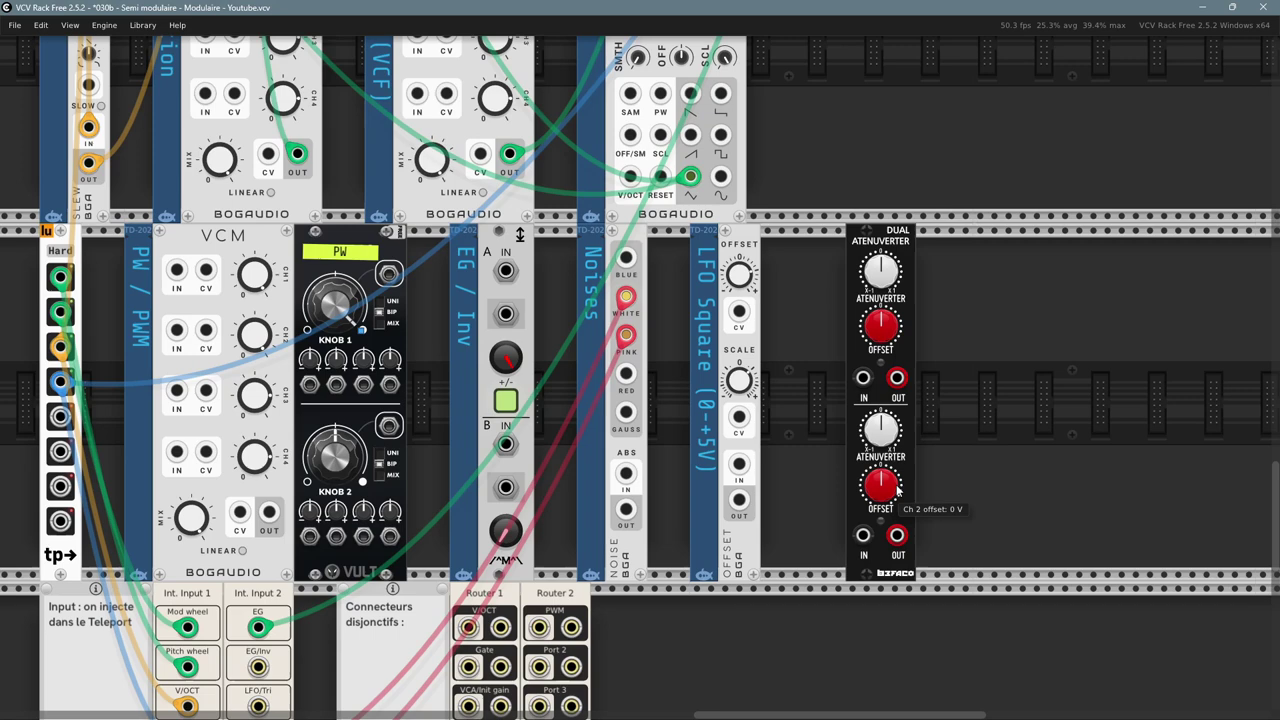
- Try the first channel's attenuverter and offset knobs on the Dual Atenuverter and delete the module from the rack
mouse_move(880, 268)
left_mouse_down()
mouse_move(880, 294)
mouse_move(880, 245)
mouse_move(880, 325)
mouse_move(880, 245)
left_mouse_up()
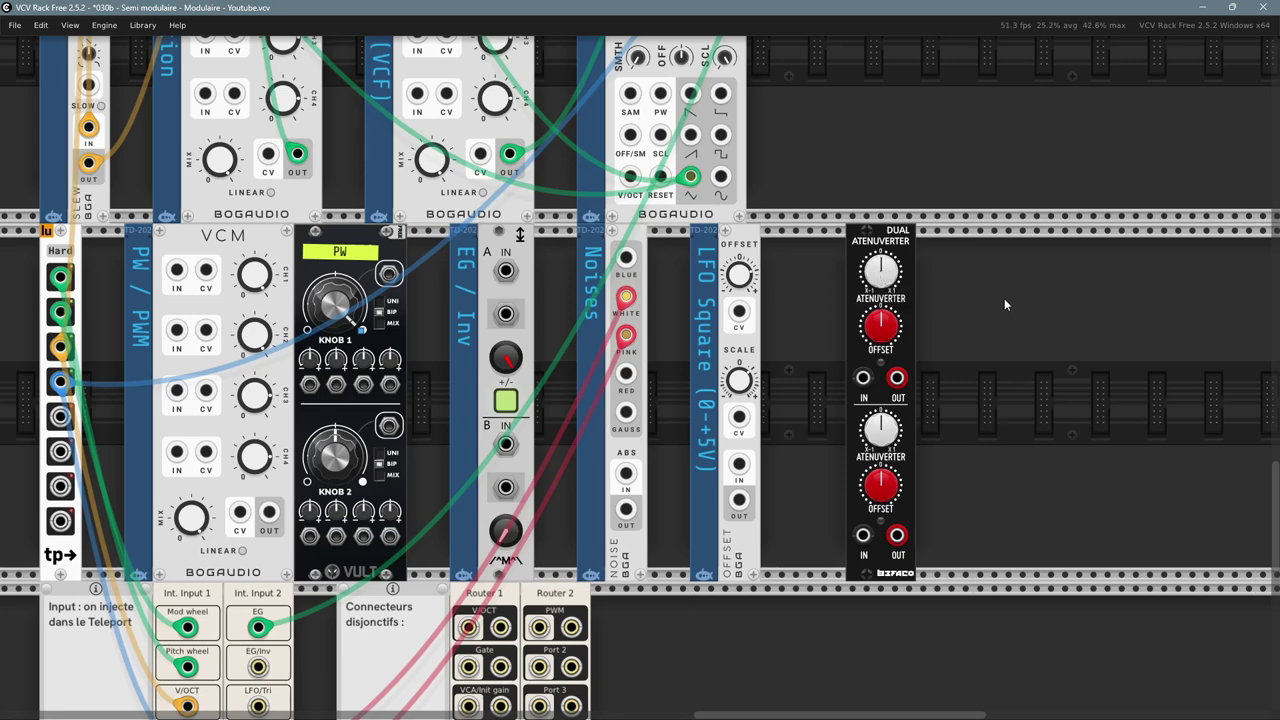
left_click_drag(879, 336, 880, 306)
right_click(879, 237)
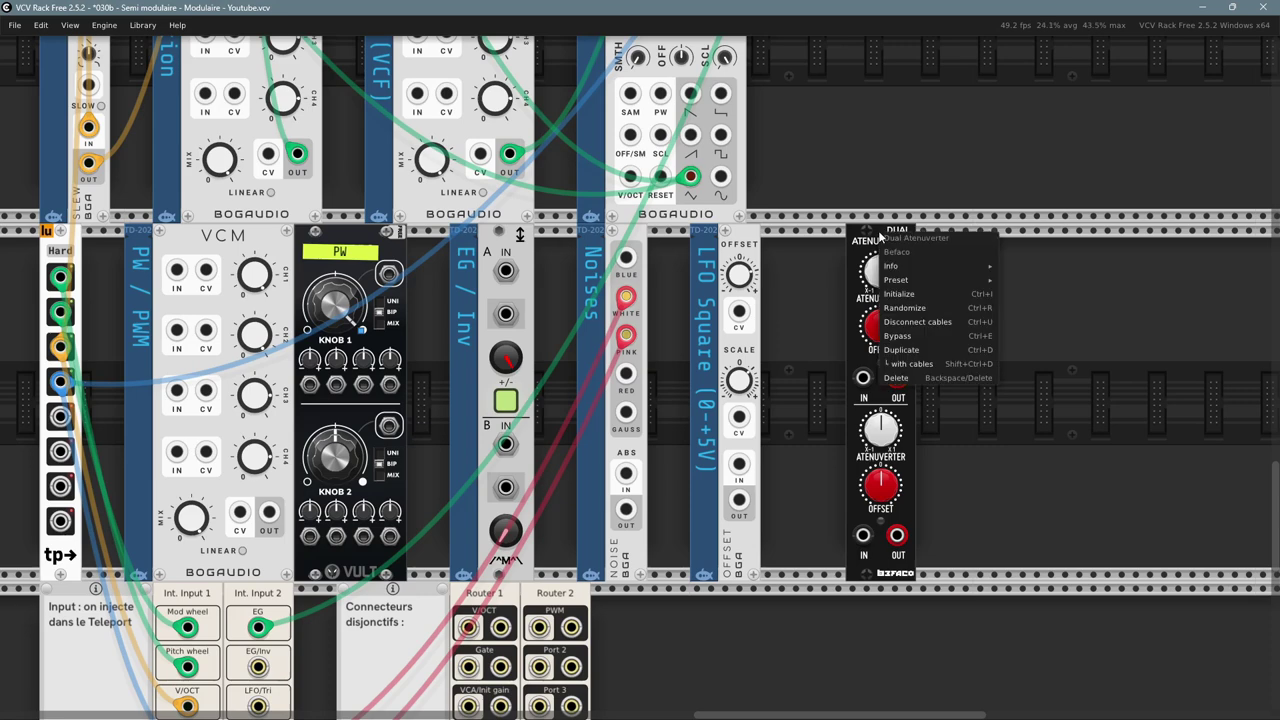
left_click(905, 378)
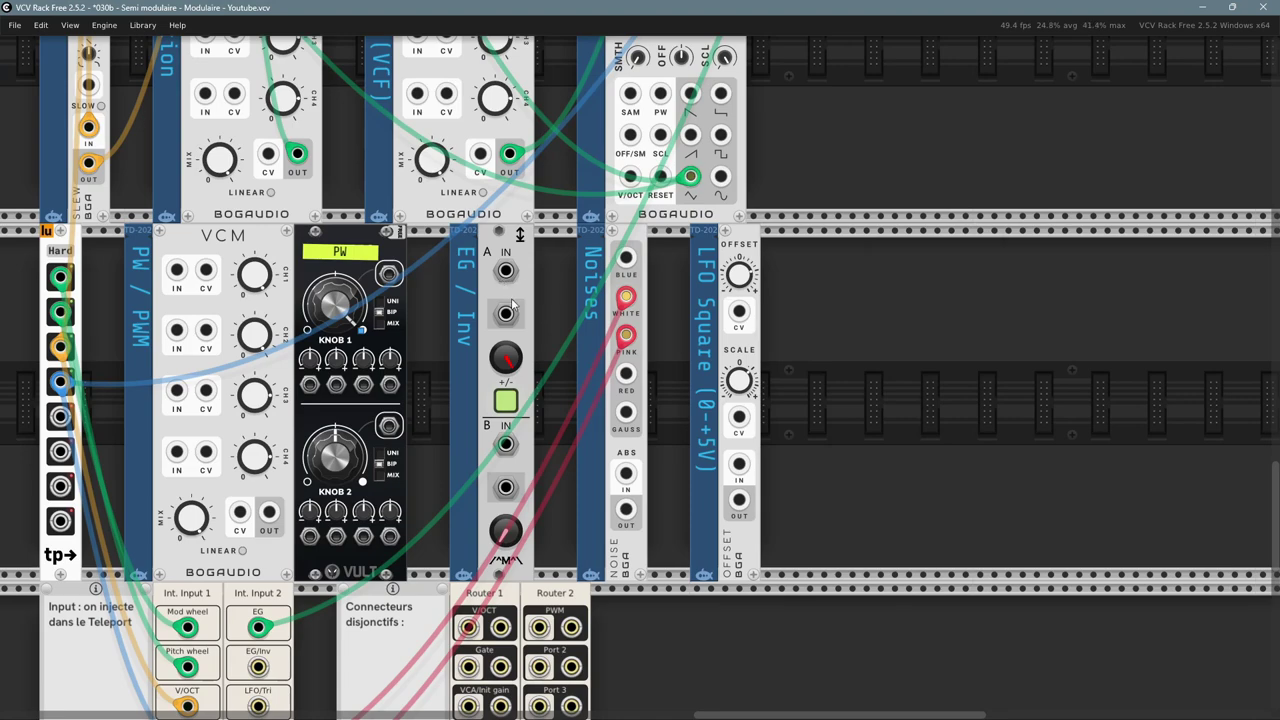
- Patch the ADSR's envelope output to the EG / Inv module's channel A input with an additional green cable
left_click_drag(524, 336, 564, 358)
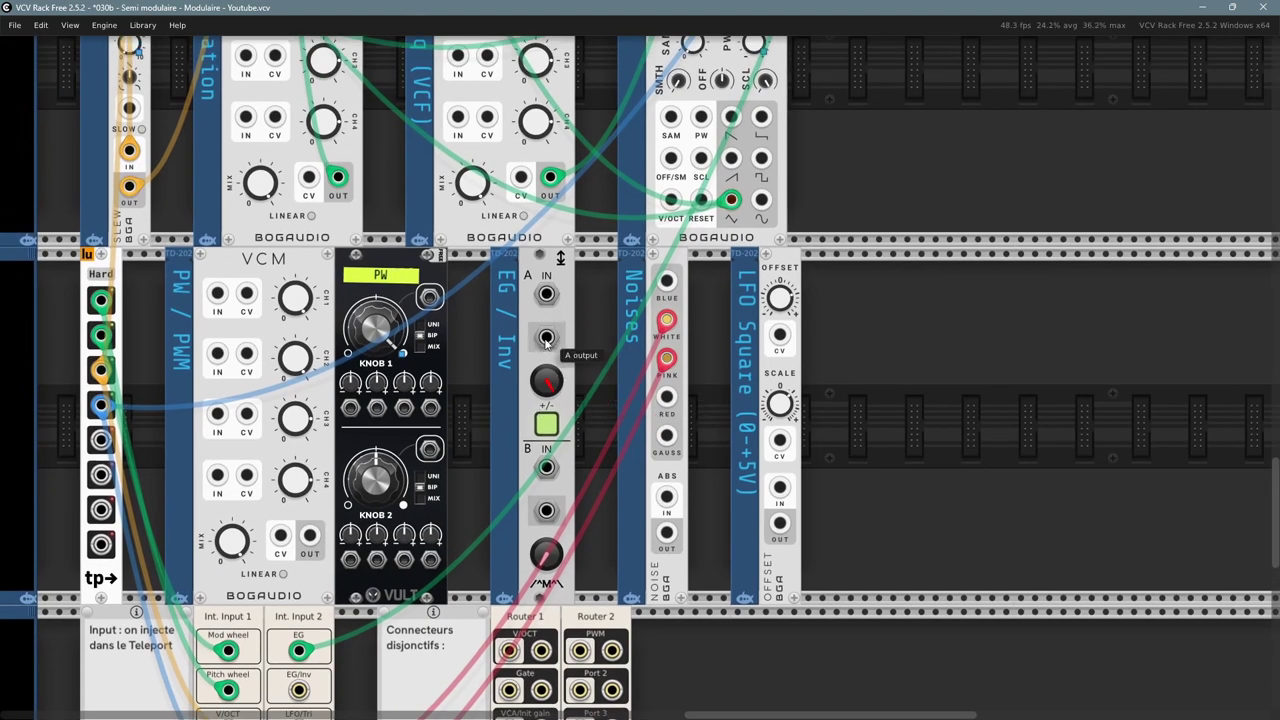
left_click_drag(849, 149, 687, 496)
scroll(687, 496, "down", 1)
left_click_drag(764, 437, 742, 537)
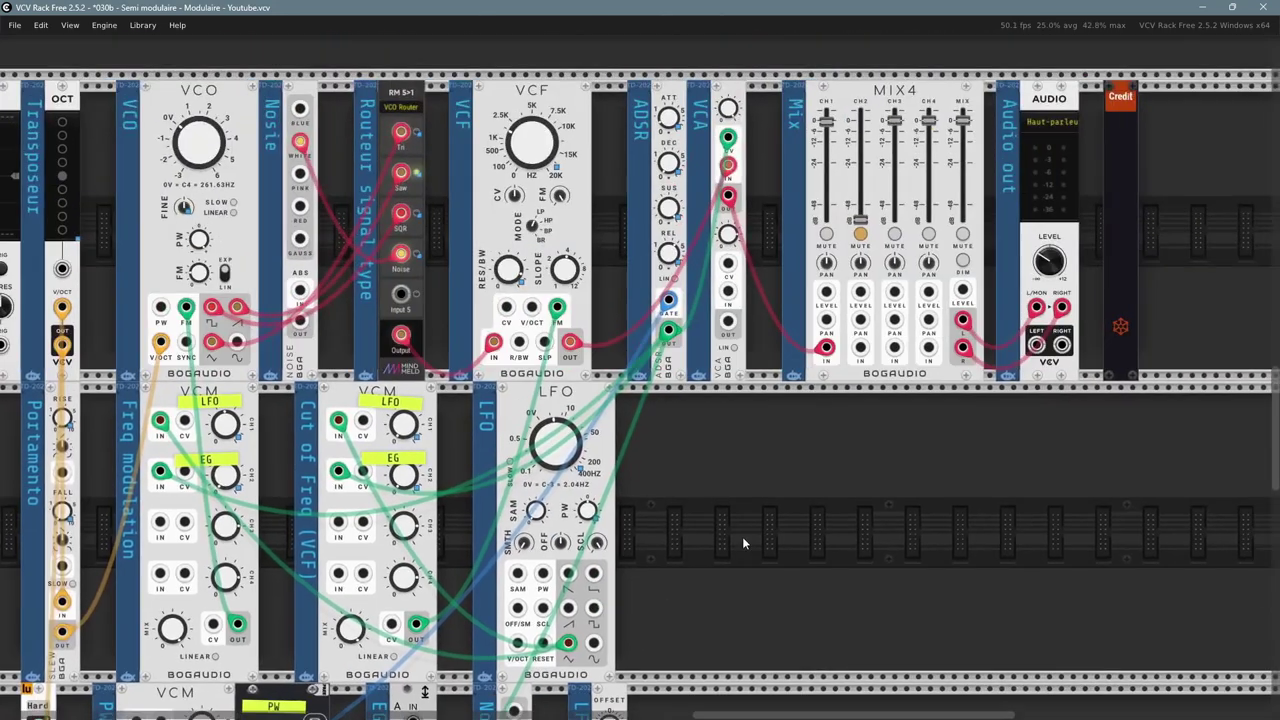
scroll(742, 536, "down", 1)
right_click(668, 330)
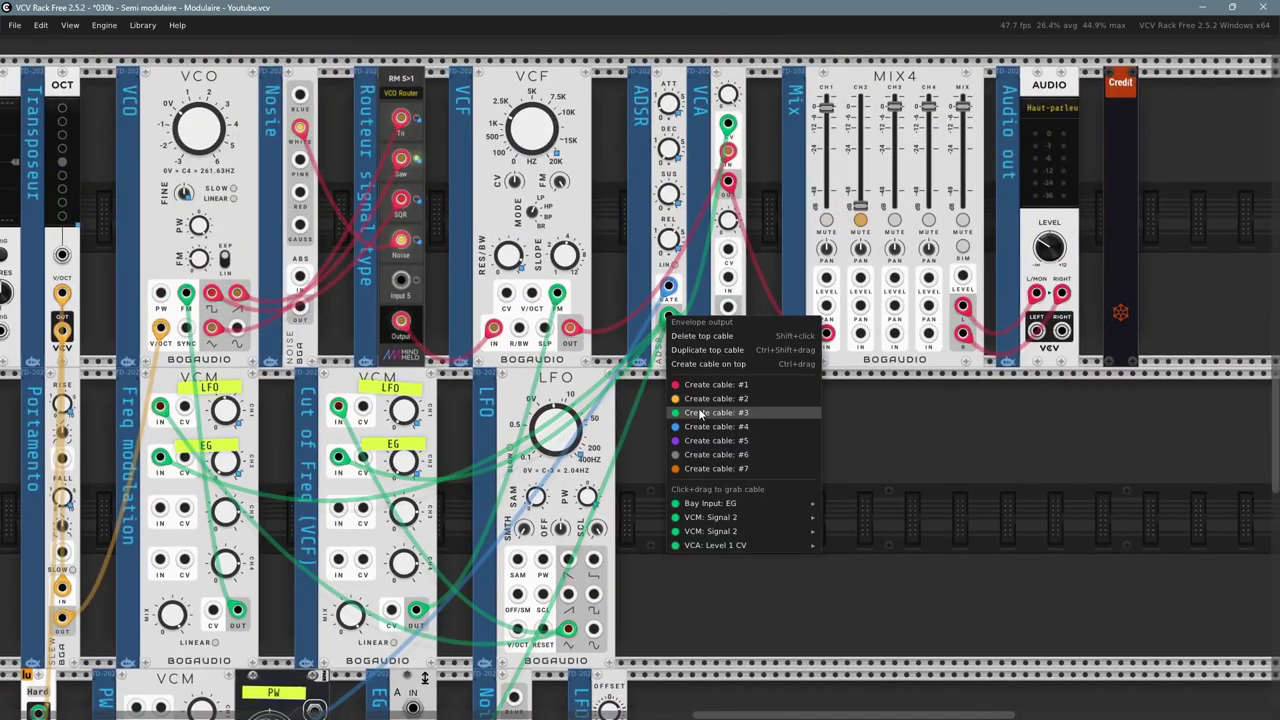
left_click(700, 414)
scroll(560, 600, "down", 8)
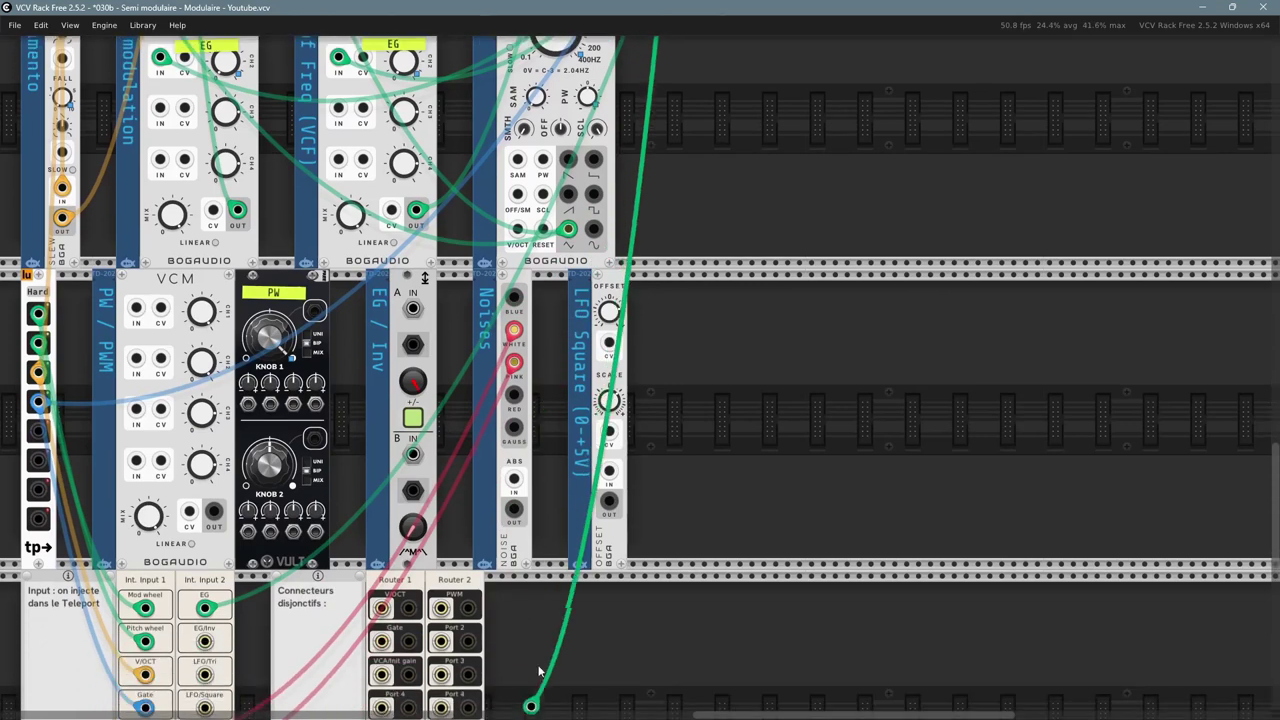
left_click(414, 310)
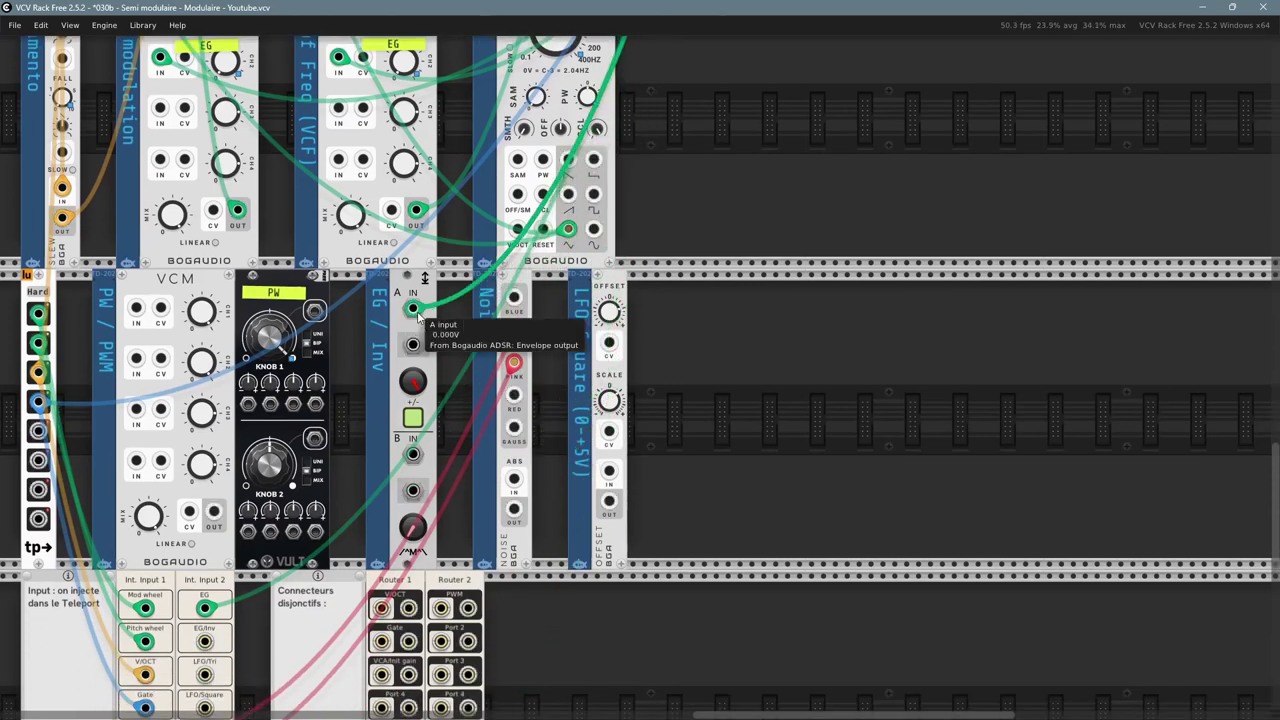
- Search the module library for "scop" and add the VCV Scope beyond LFO Square in the Patch process row
right_click(752, 394)
type("scop")
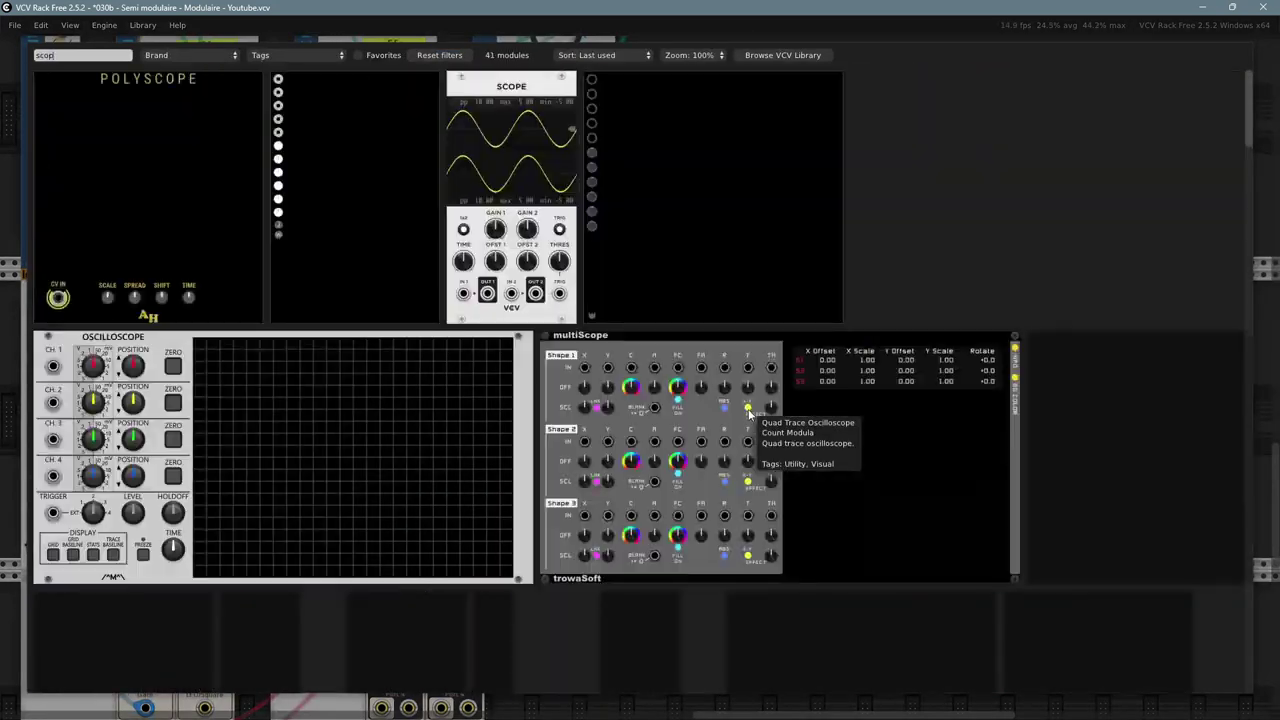
left_click(511, 195)
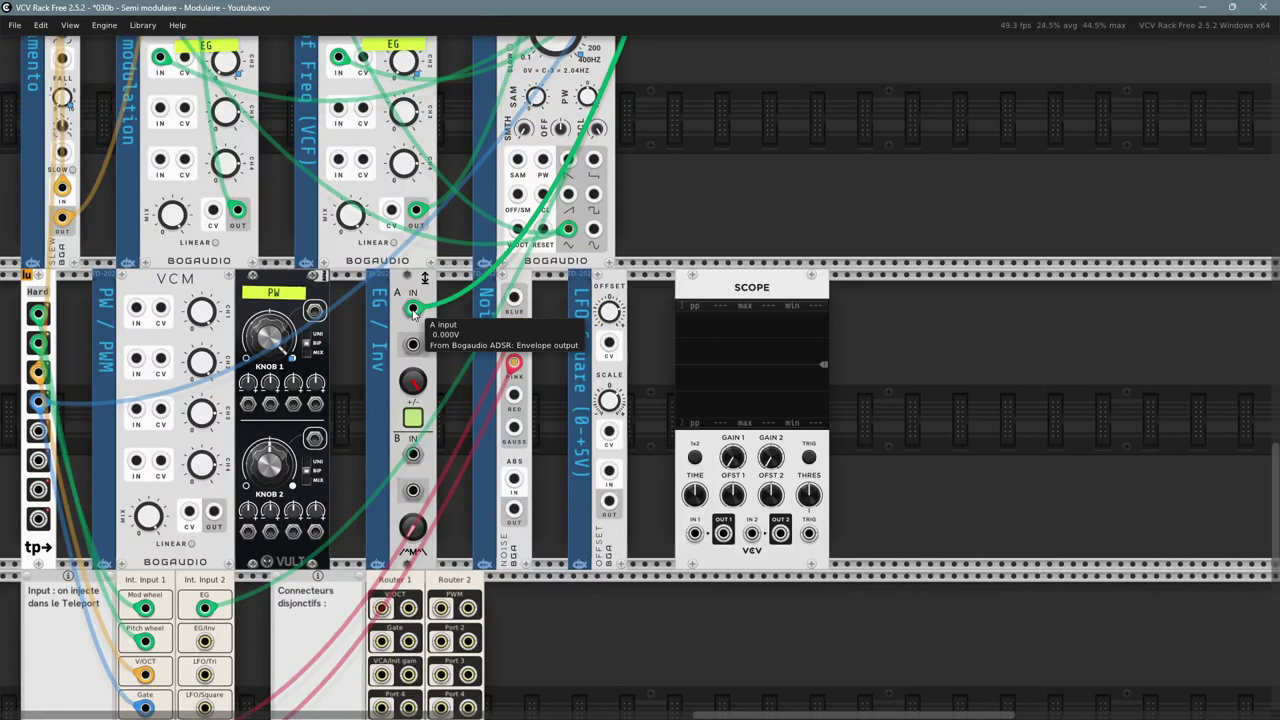
- Patch the envelope to the new Scope's input 1 and EG / Inv's A output to input 2 in orange, and slow the Scope's time base
left_click_drag(413, 313, 694, 533, "ctrl")
right_click(413, 345)
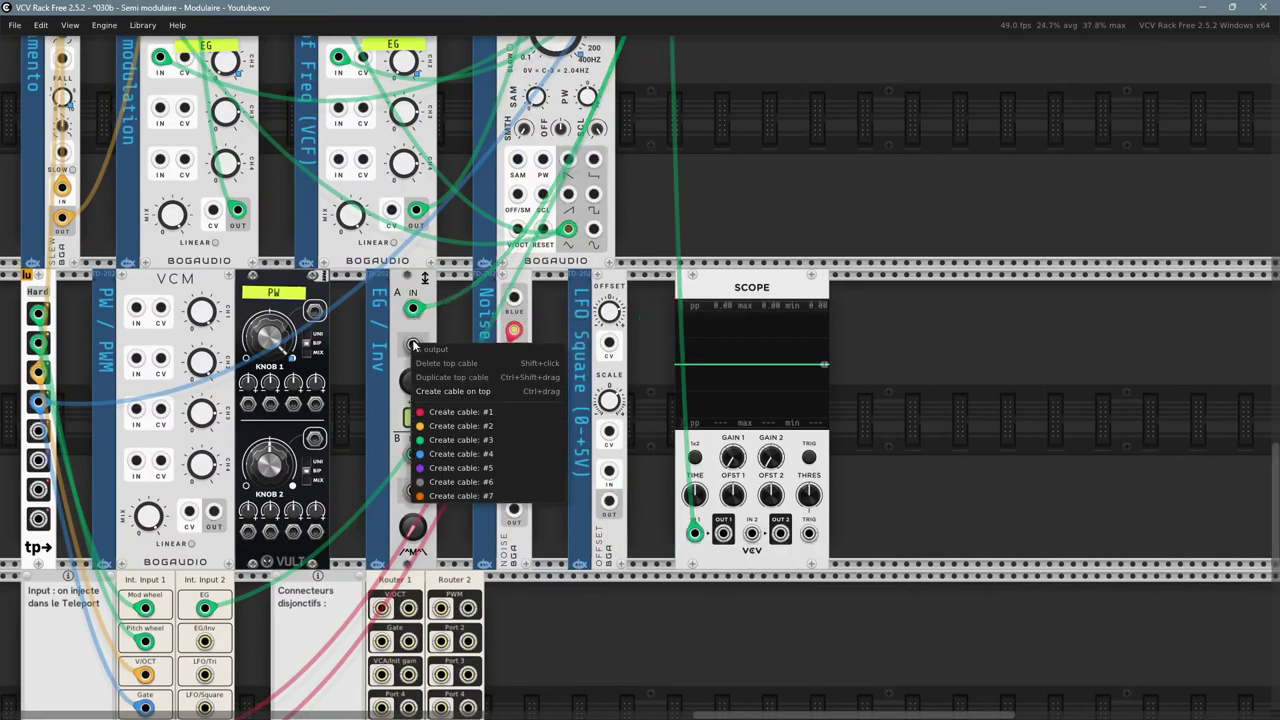
left_click(460, 496)
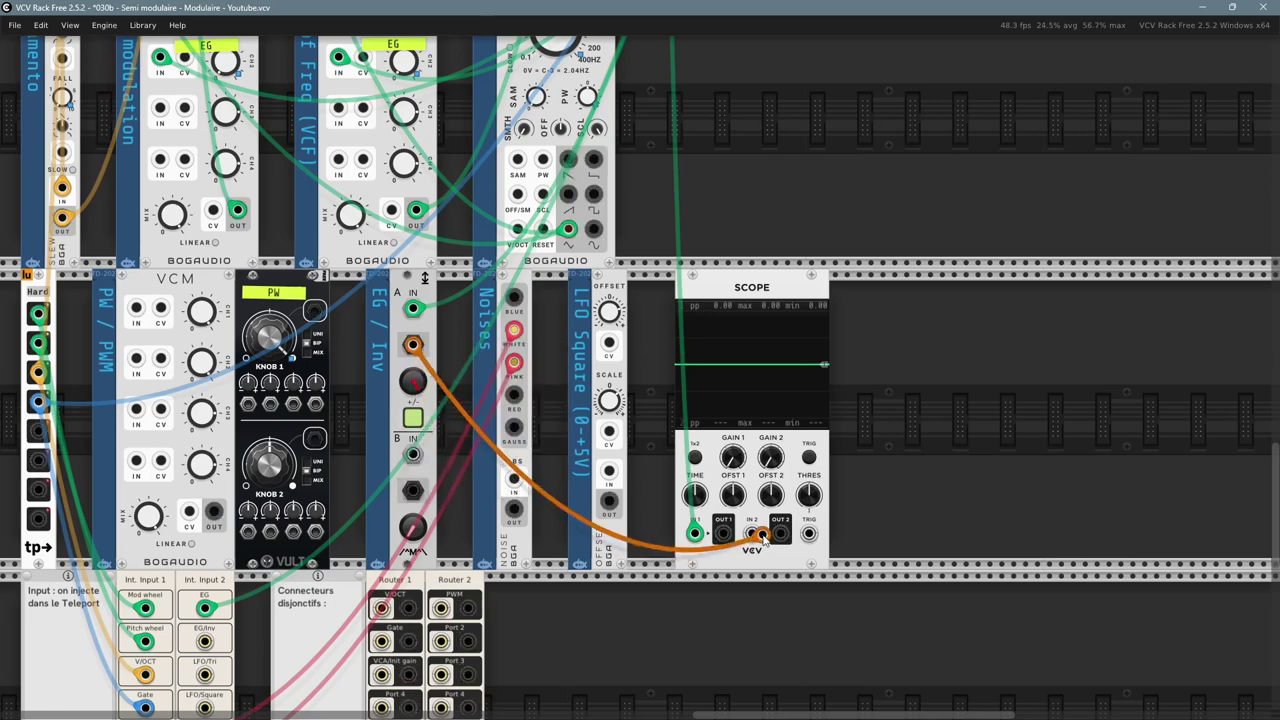
left_click(751, 533)
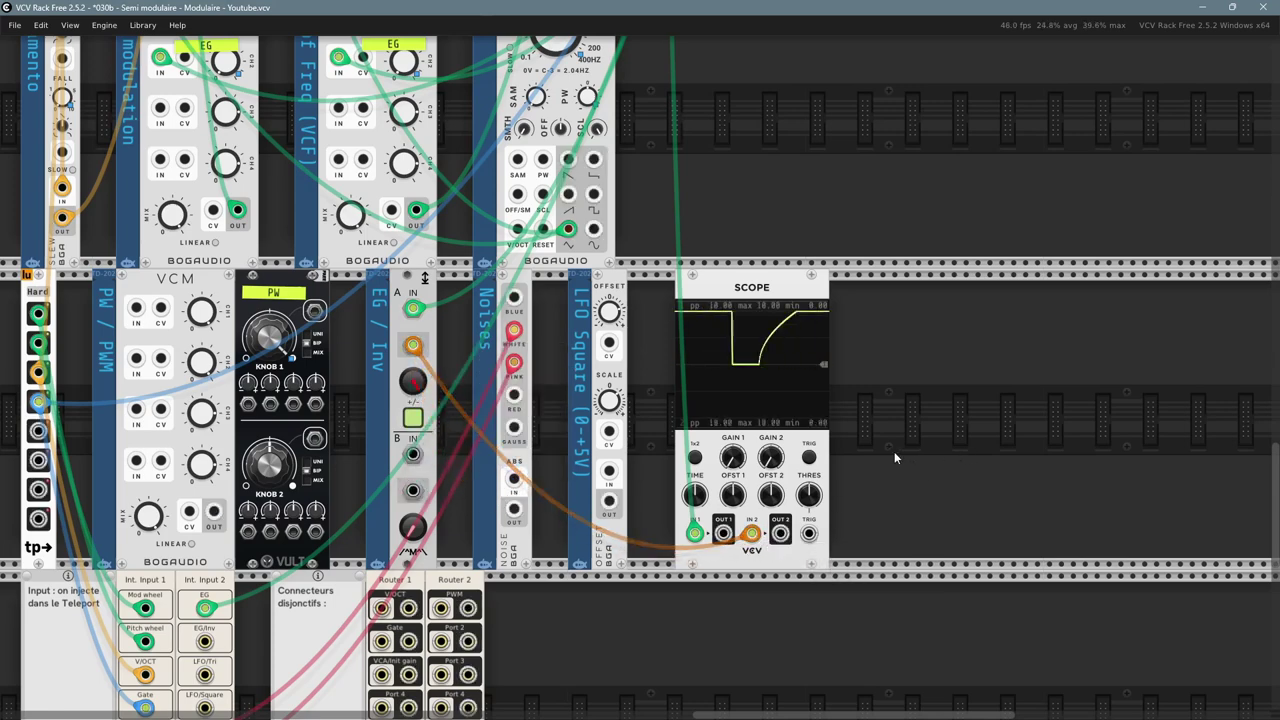
left_click_drag(698, 494, 698, 666)
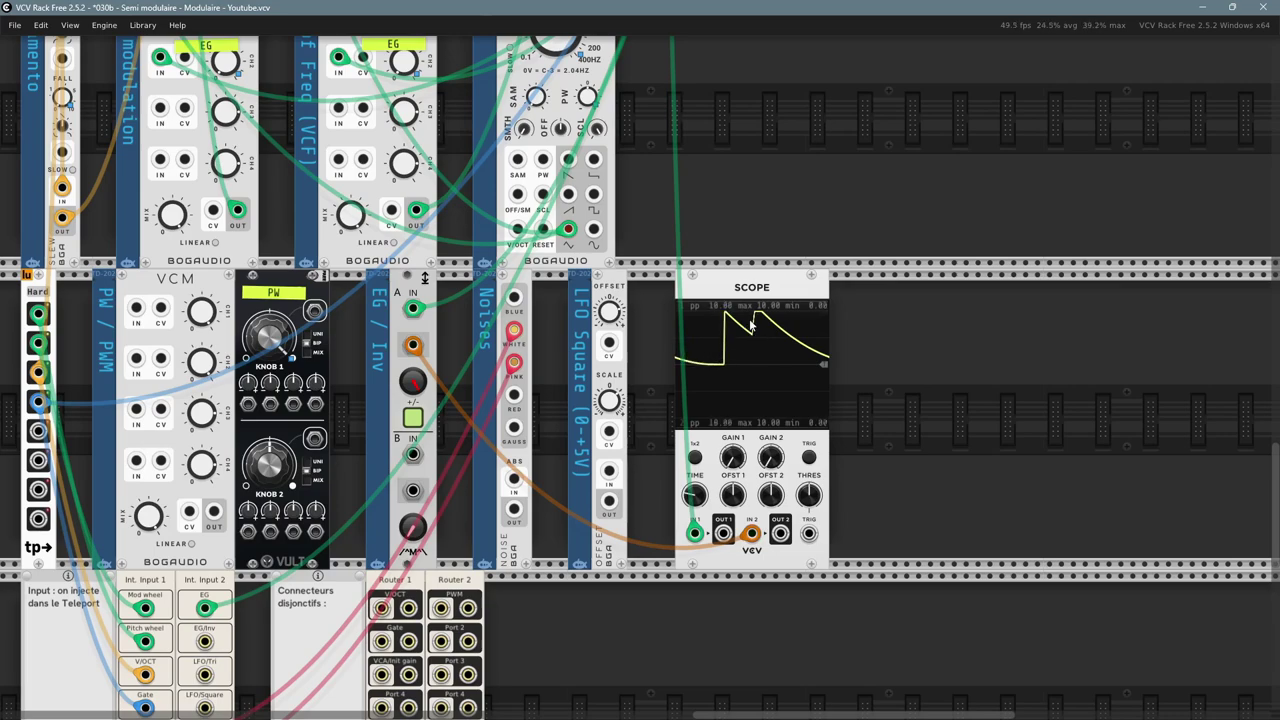
- Lower the Sustain and raise the Decay in the ADSR section of the synth's front control panel
left_click_drag(780, 207, 1245, 470)
left_click_drag(309, 384, 995, 549)
scroll(994, 548, "right", 5)
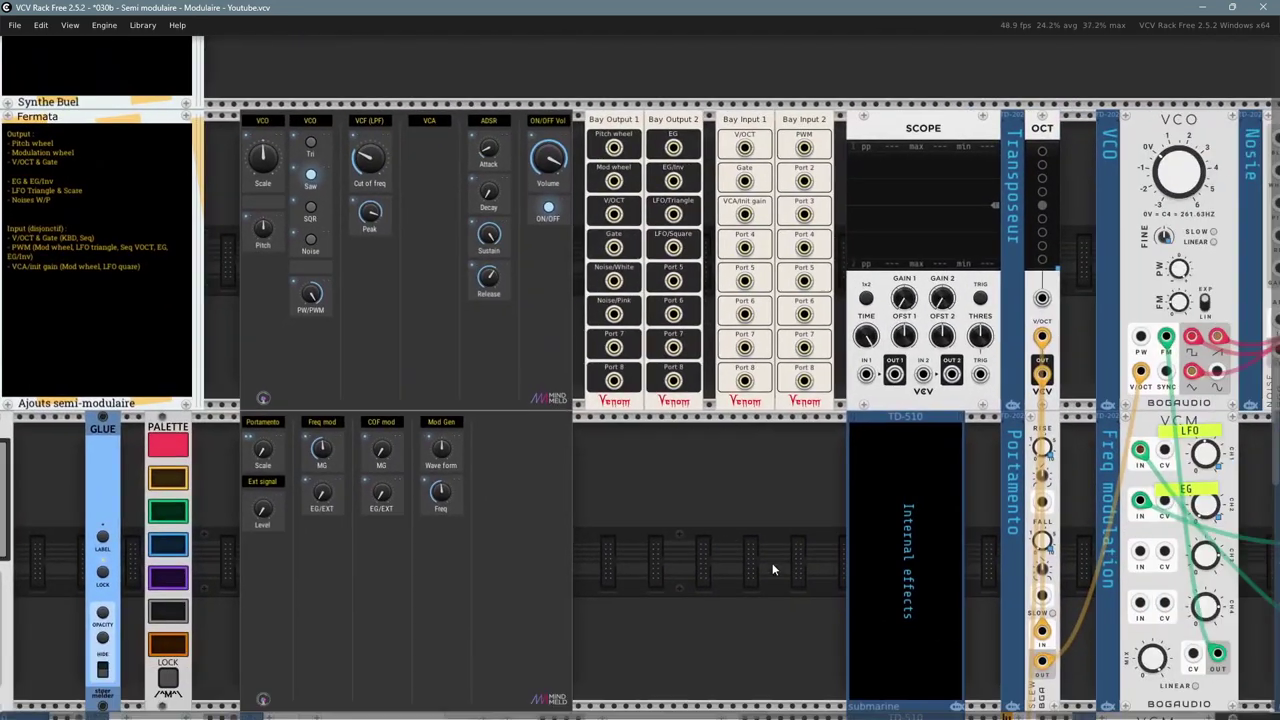
scroll(766, 569, "up", 3)
mouse_move(466, 117)
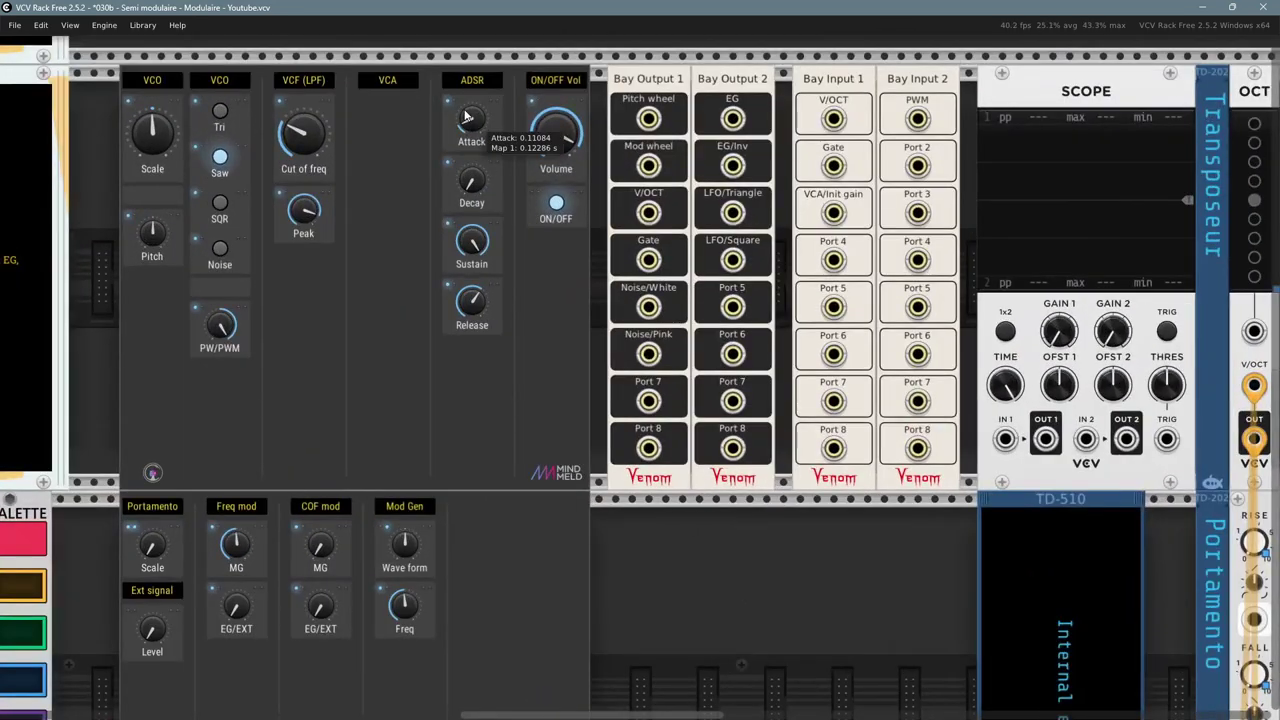
scroll(466, 120, "up", 1)
mouse_move(458, 276)
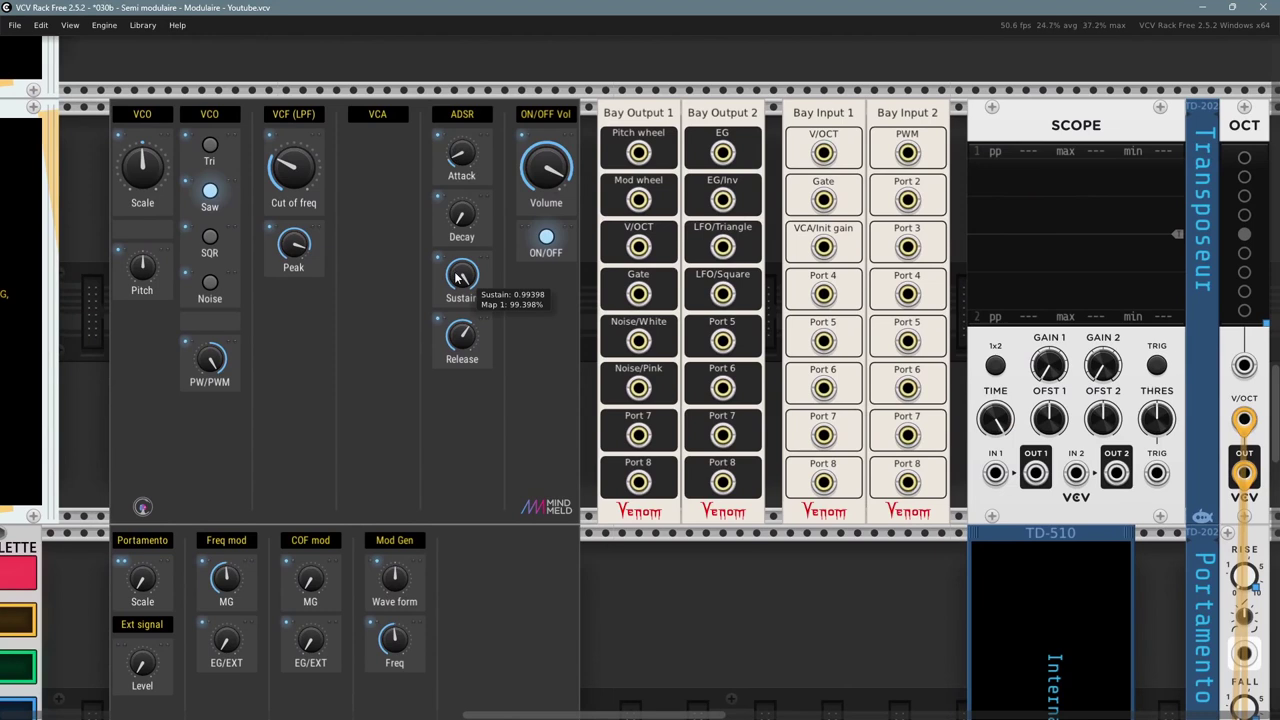
mouse_move(461, 214)
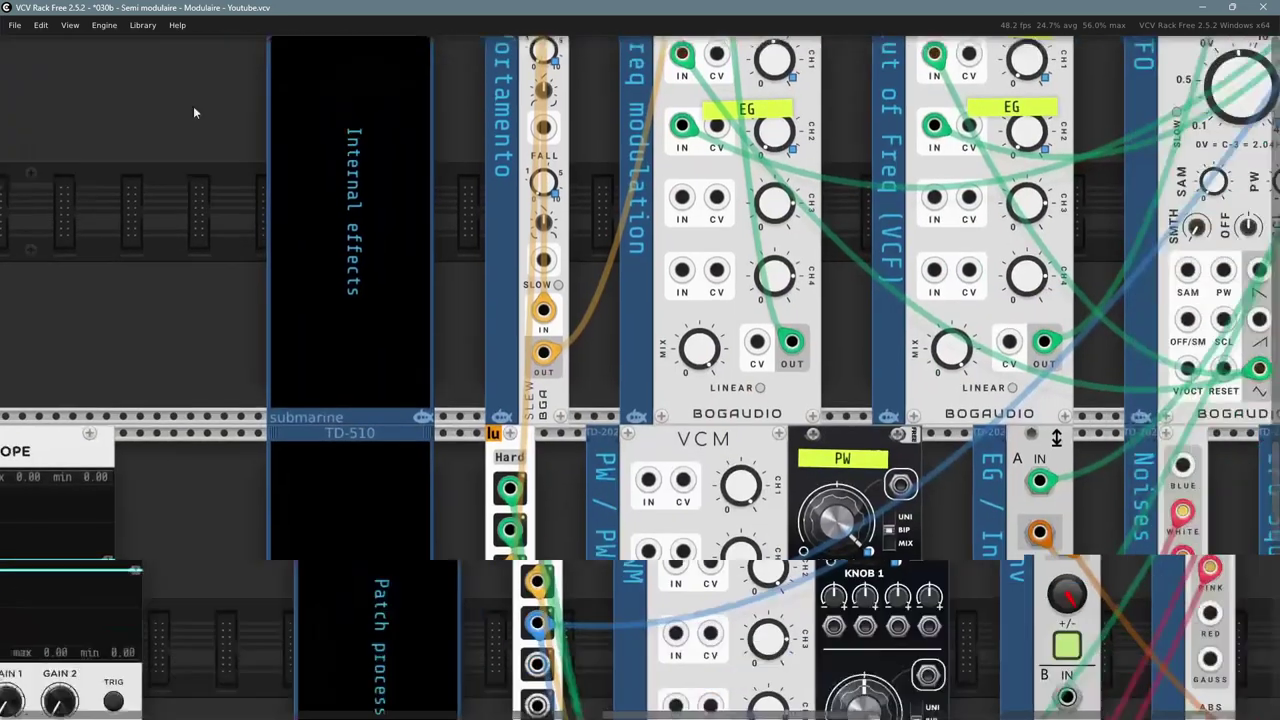
- Examine the envelope traces on the Patch process row's Scope and disconnect both of its input cables
left_click_drag(193, 112, 101, 100)
left_click_drag(1142, 600, 624, 421)
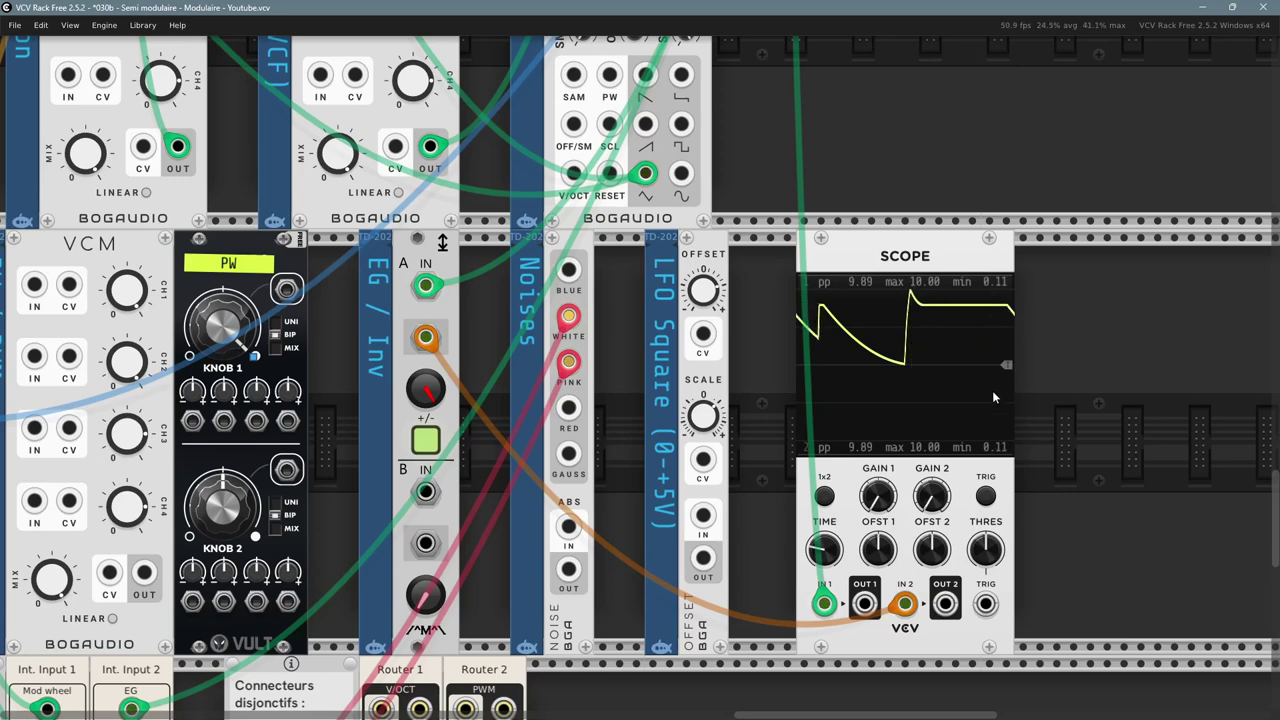
left_click_drag(761, 423, 880, 337)
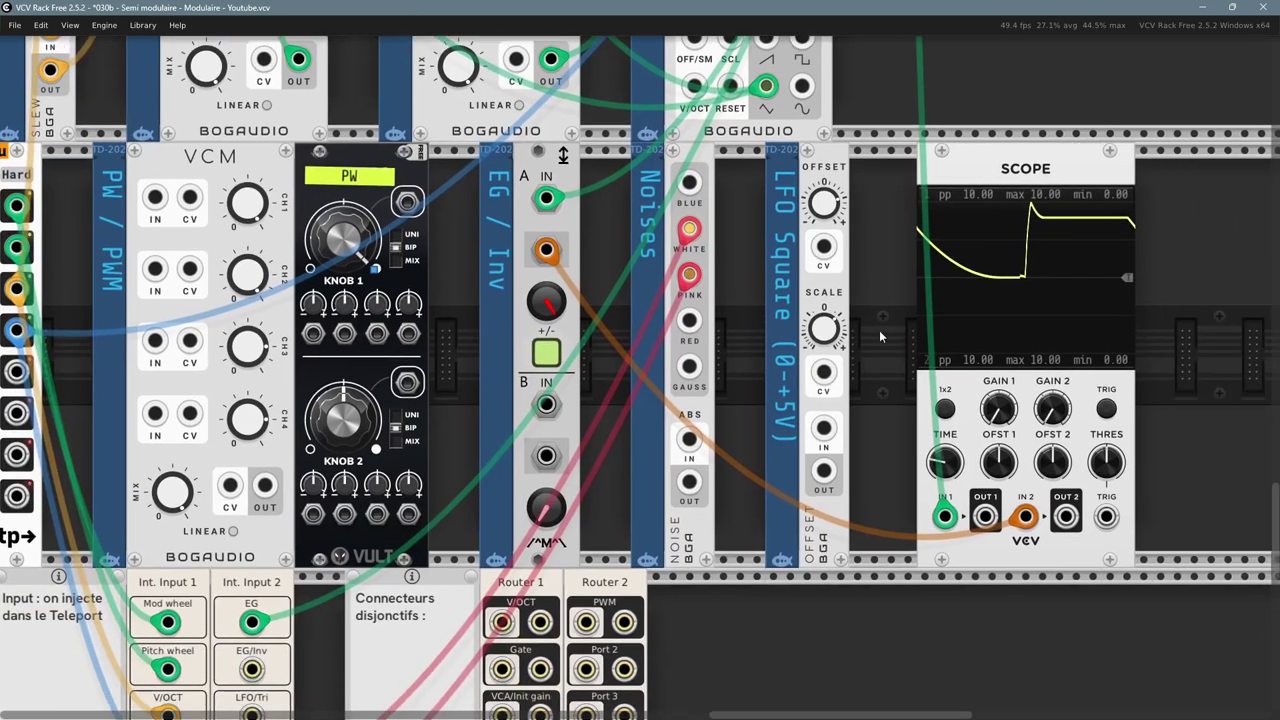
left_click_drag(1028, 516, 1075, 535)
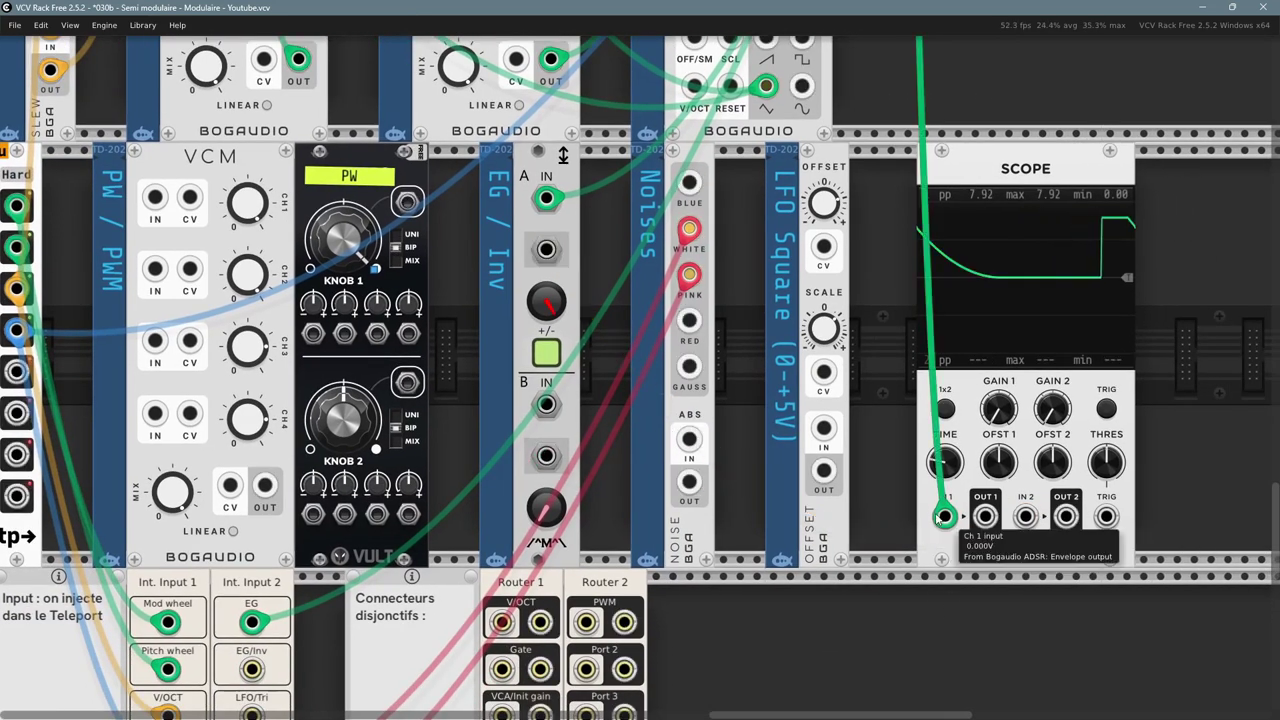
left_click_drag(945, 517, 966, 641)
- Patch the EG / Inv module's A output to Int. Input 2's EG/Inv port with a green cable
right_click(545, 255)
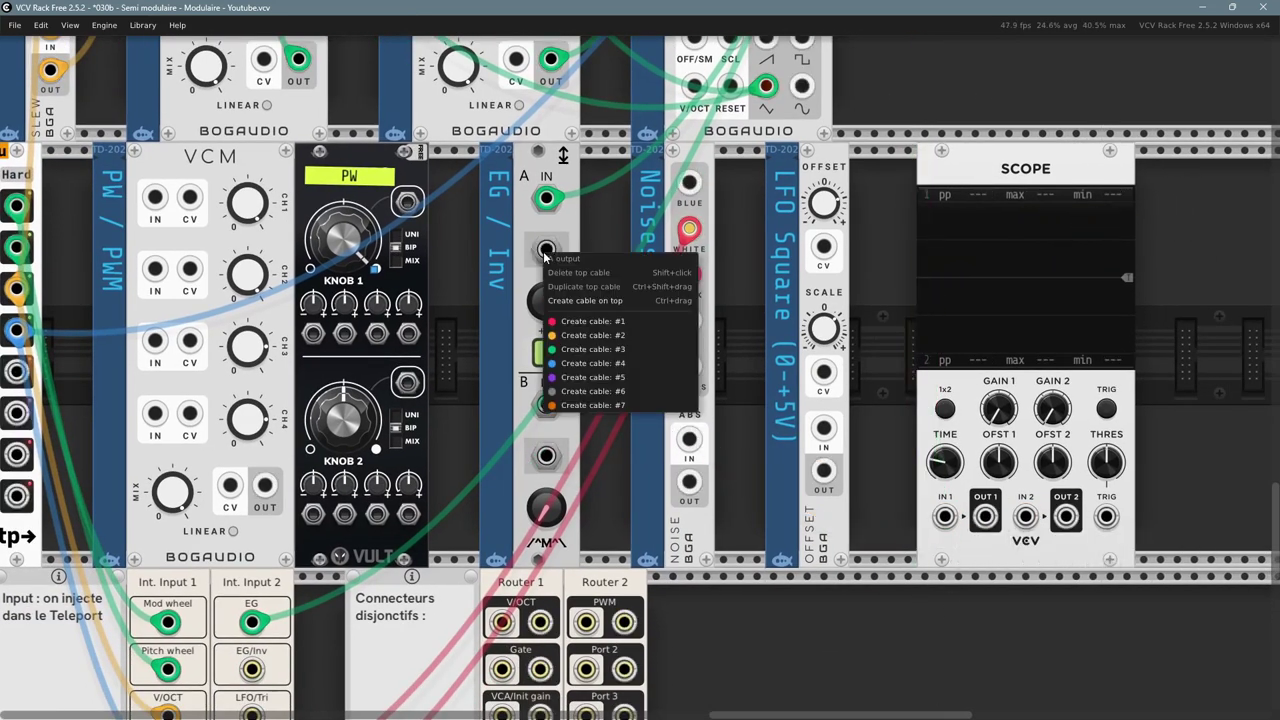
left_click(600, 352)
scroll(520, 330, "down", 5)
scroll(505, 318, "down", 1)
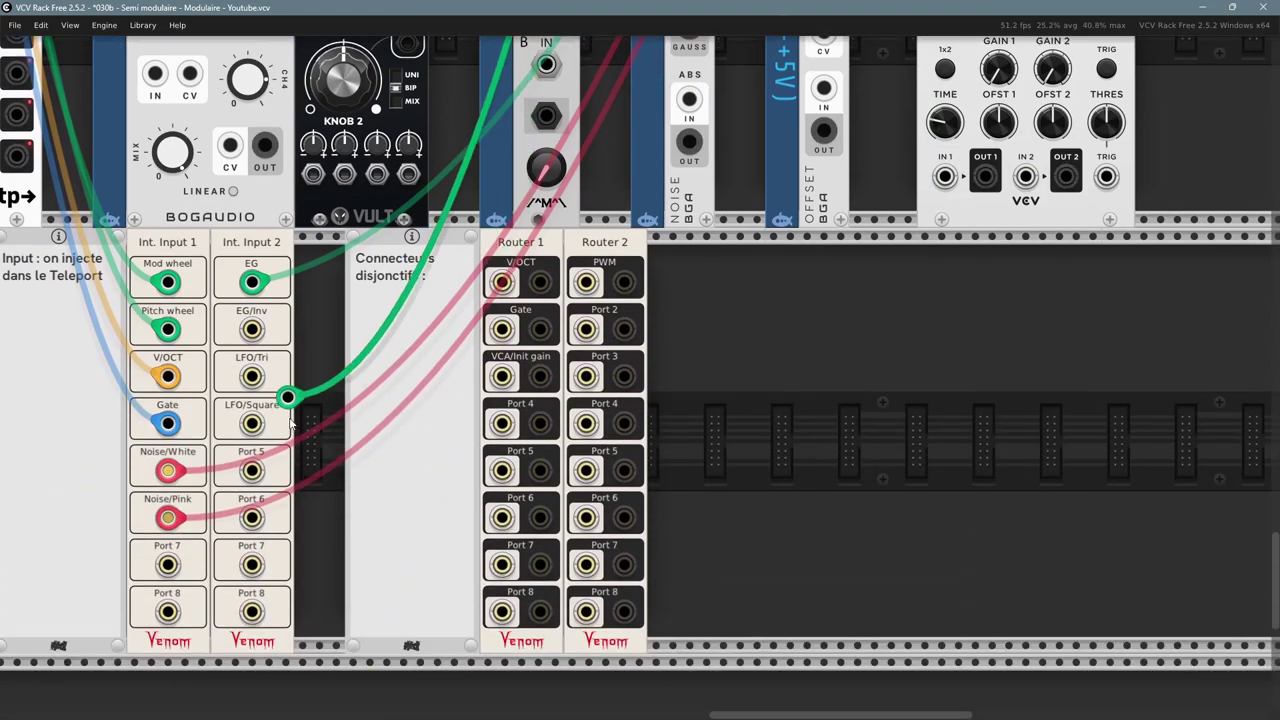
left_click(252, 329)
- Patch Bay Output 2's EG to input 1 of the Scope beside the bay in green, and its EG/Inv to input 2 in orange
left_click_drag(736, 342, 871, 700)
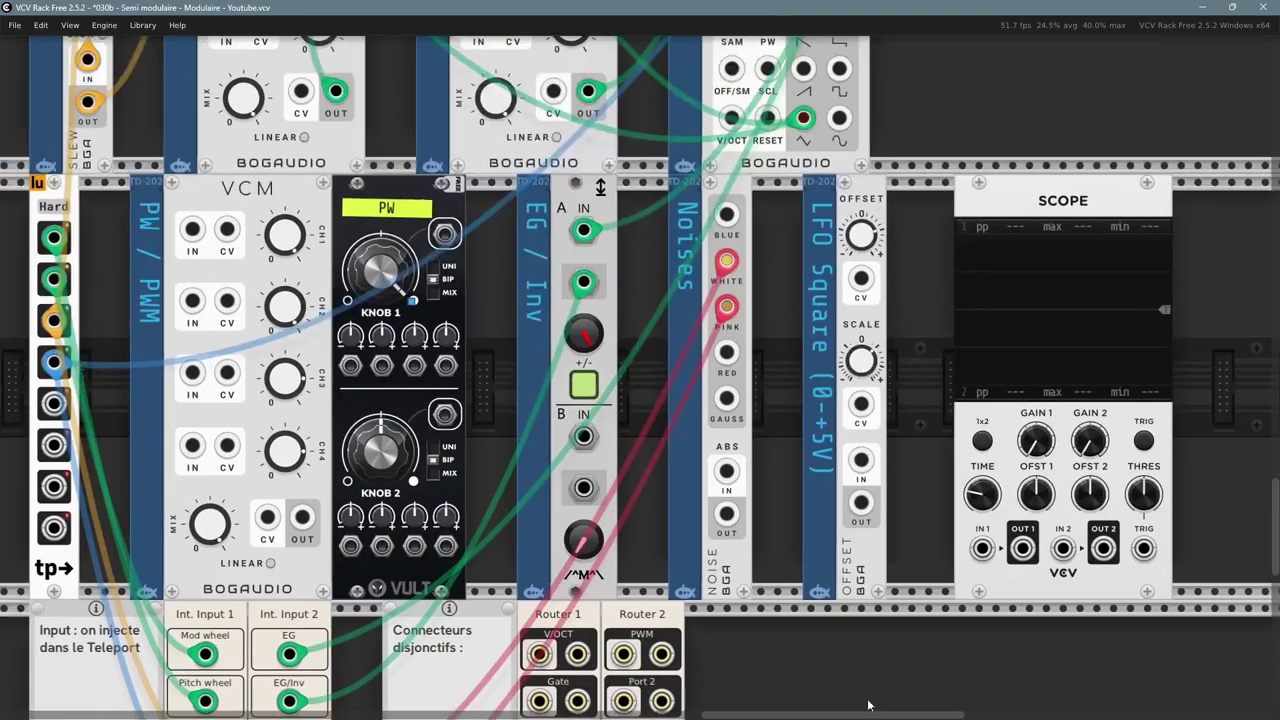
left_click_drag(375, 169, 606, 500)
left_click_drag(448, 176, 554, 536)
left_click_drag(369, 198, 554, 429)
scroll(554, 423, "down", 3)
scroll(554, 423, "left", 4)
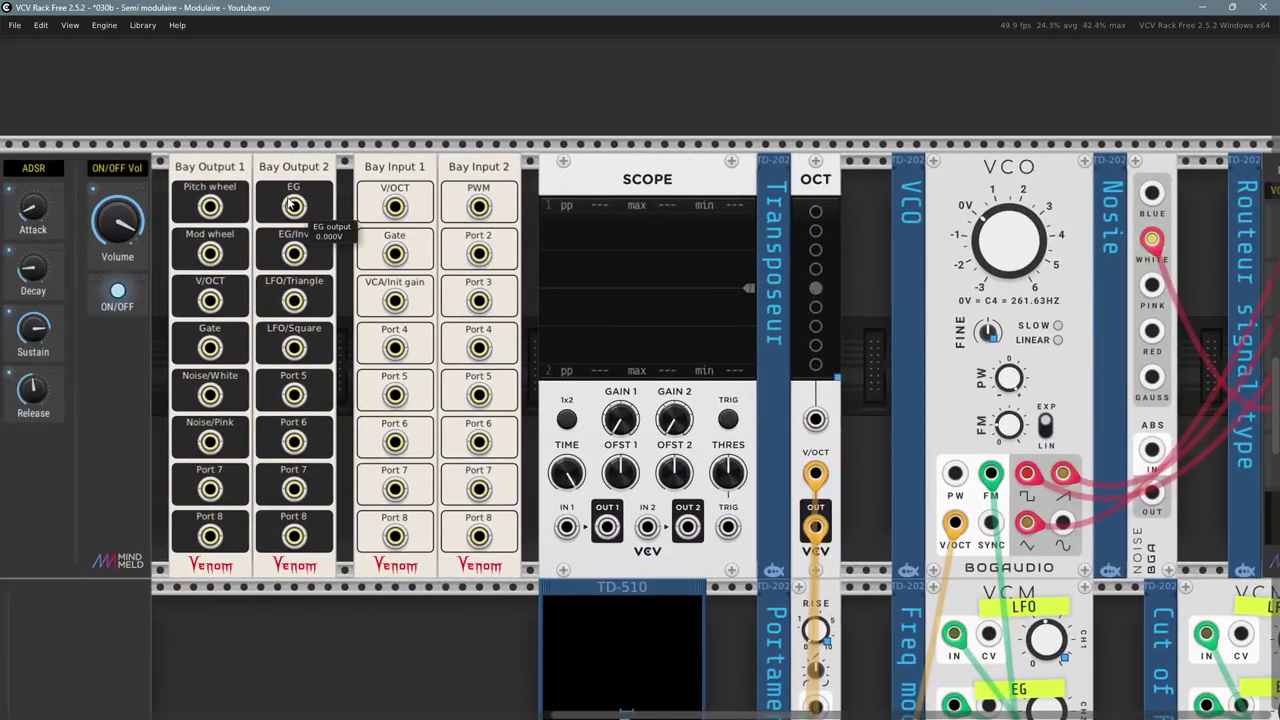
right_click(294, 205)
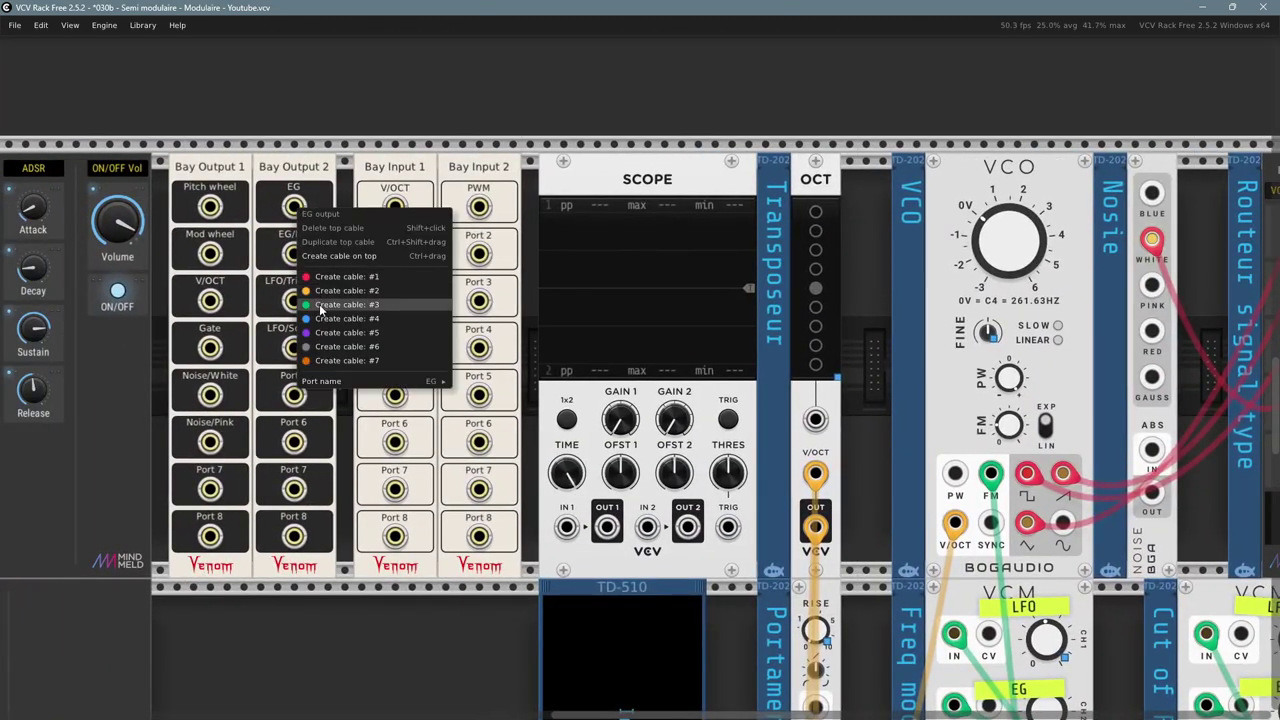
left_click(320, 310)
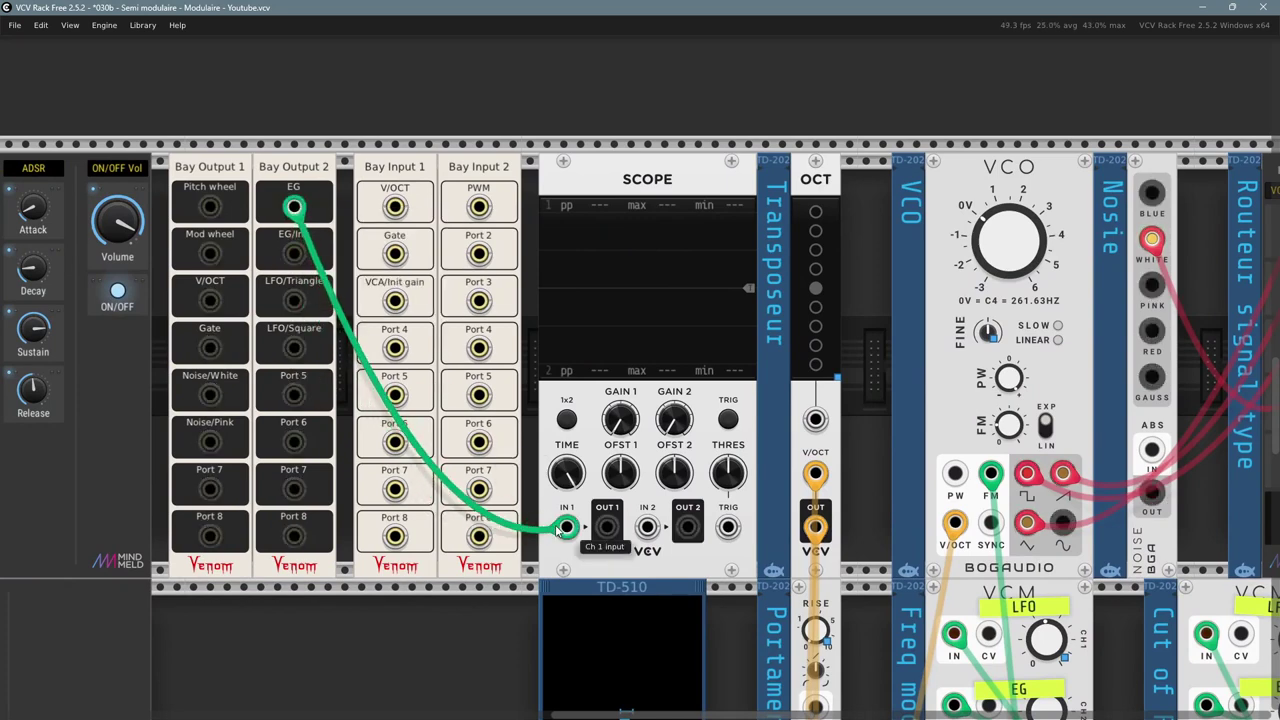
left_click(566, 527)
right_click(296, 259)
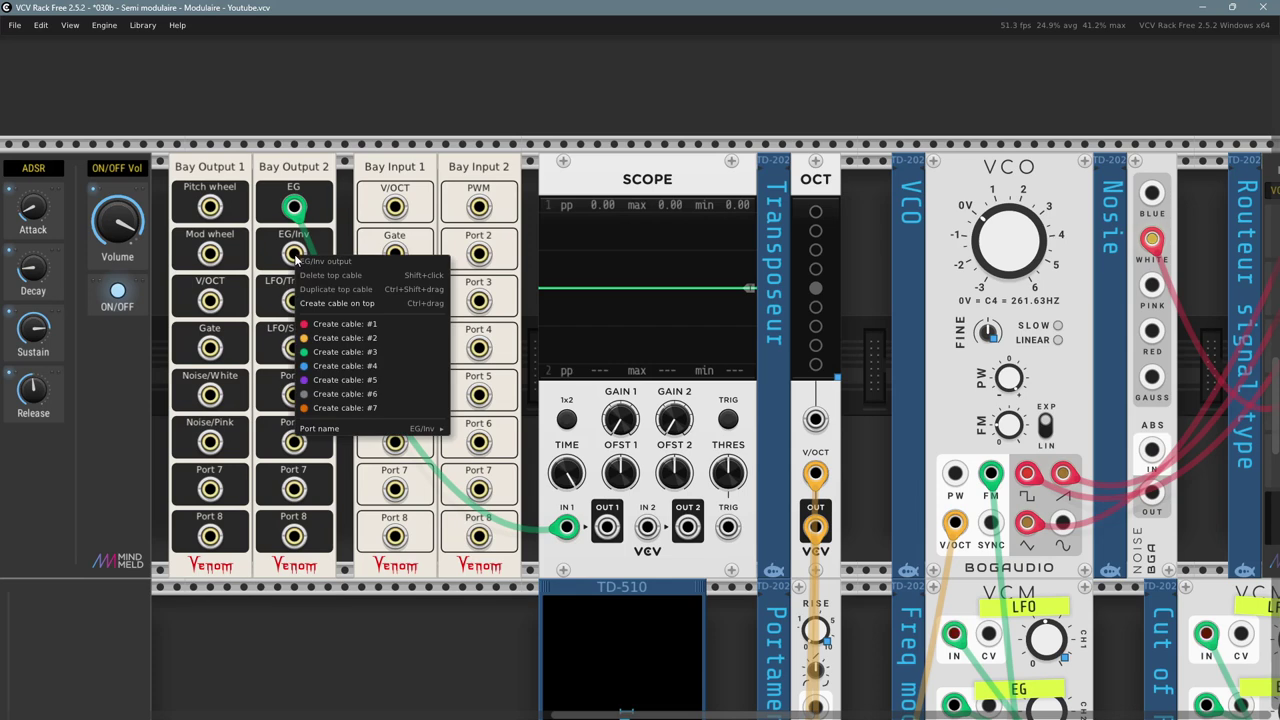
left_click(340, 408)
left_click(647, 527)
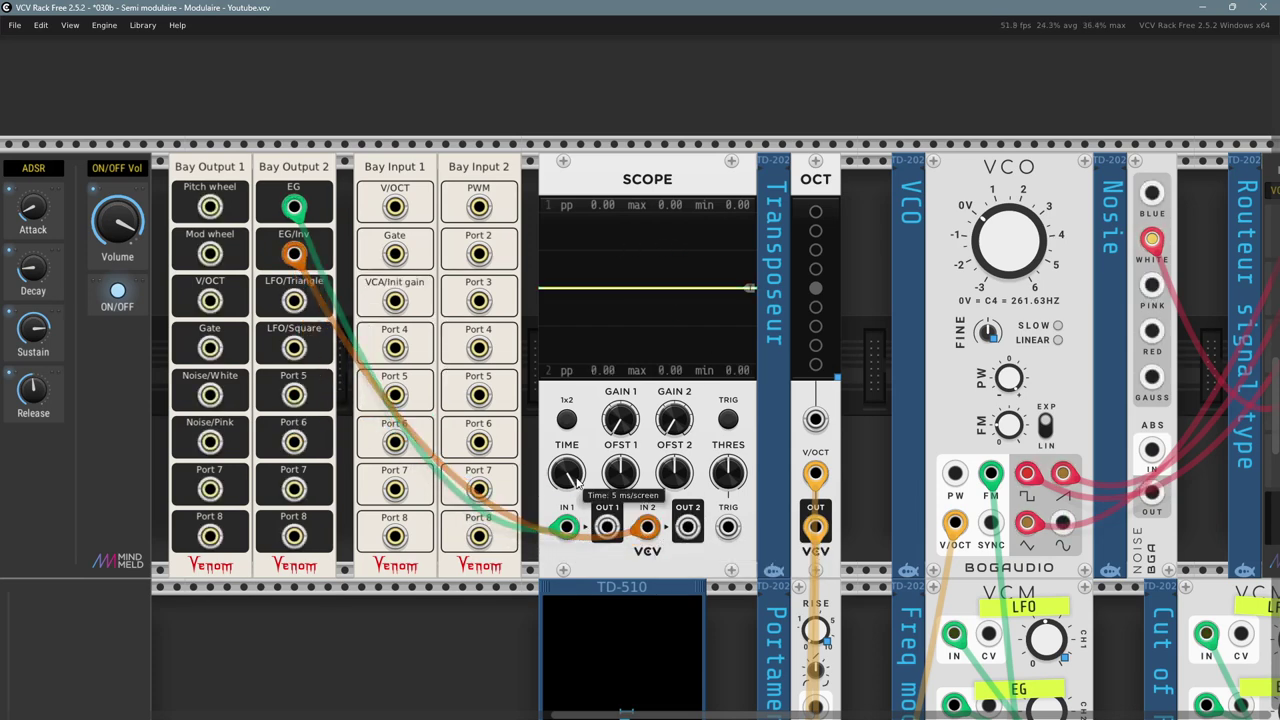
- Slow the time base of the Scope beside the bay to about 7580 ms per screen and lower its channel 1 offset
left_click_drag(578, 455, 578, 462)
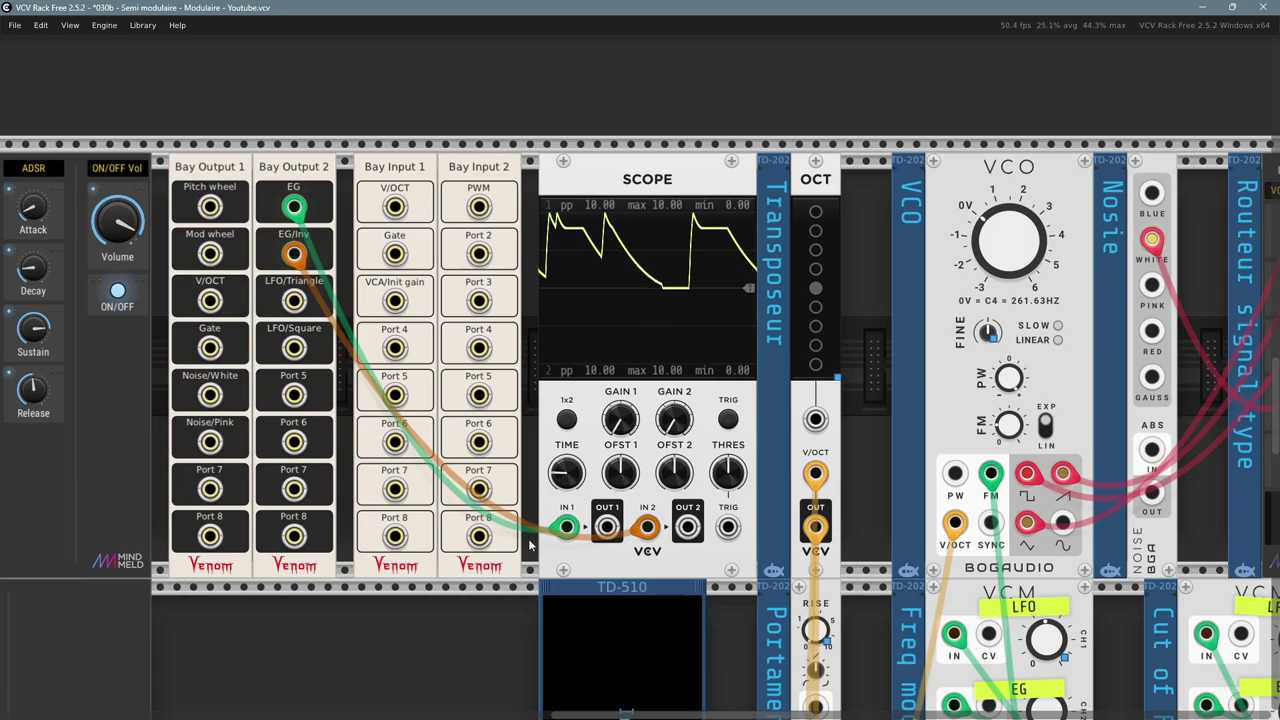
left_click_drag(620, 473, 620, 590)
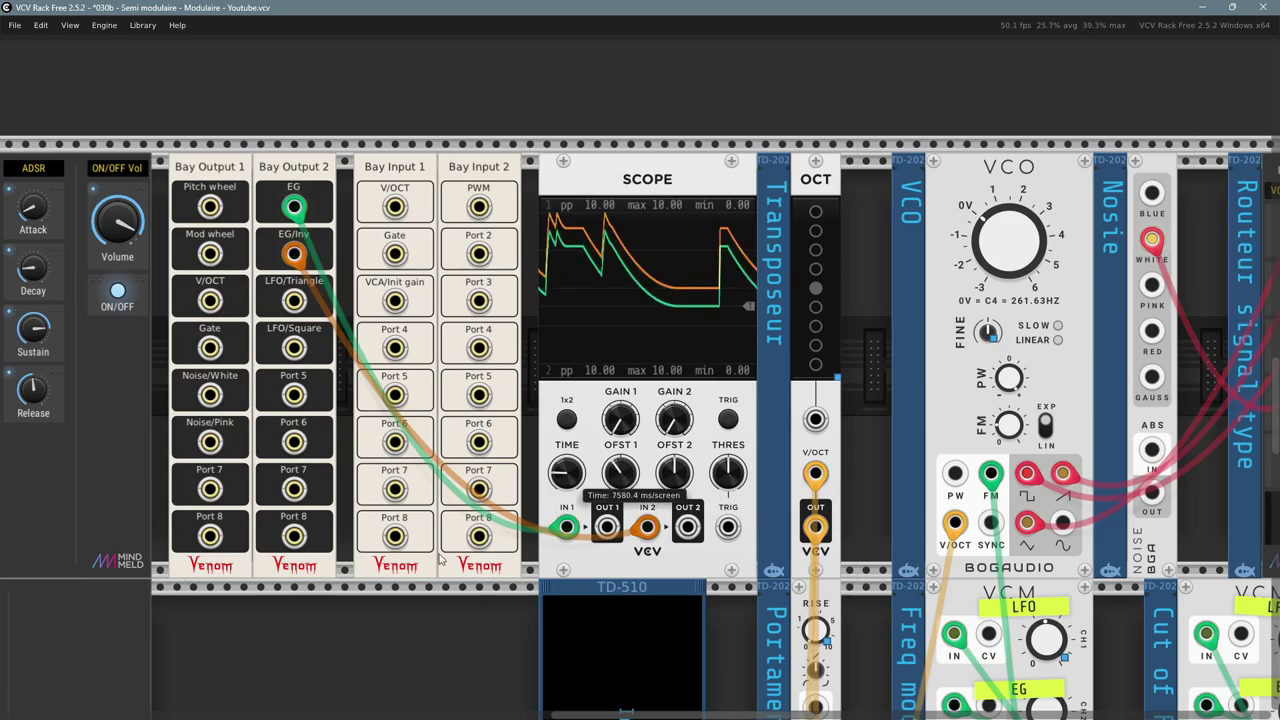
- Set channel A's attenuversion on the EG / Inv module to -100 %
left_click_drag(441, 559, 370, 67)
left_click_drag(625, 716, 452, 100)
left_click_drag(686, 555, 568, 582)
left_click_drag(838, 144, 502, 328)
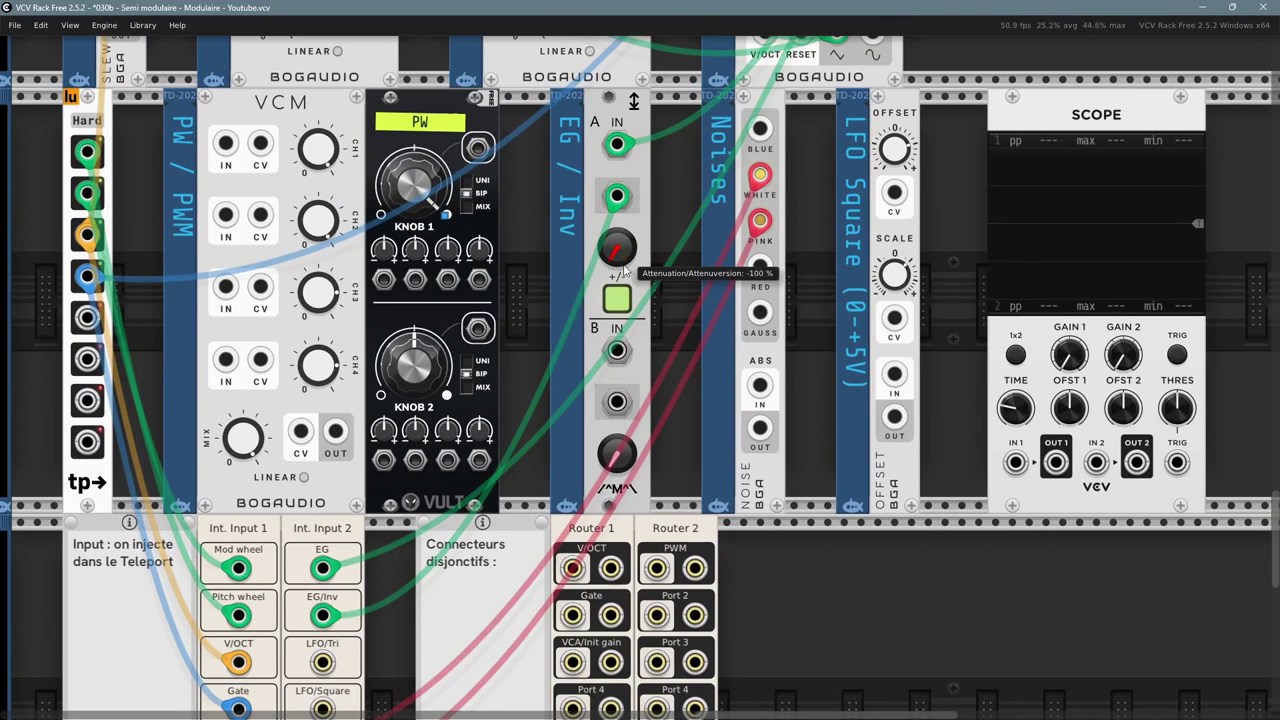
left_click_drag(170, 50, 609, 471)
scroll(609, 471, "down", 2)
left_click_drag(330, 335, 480, 556)
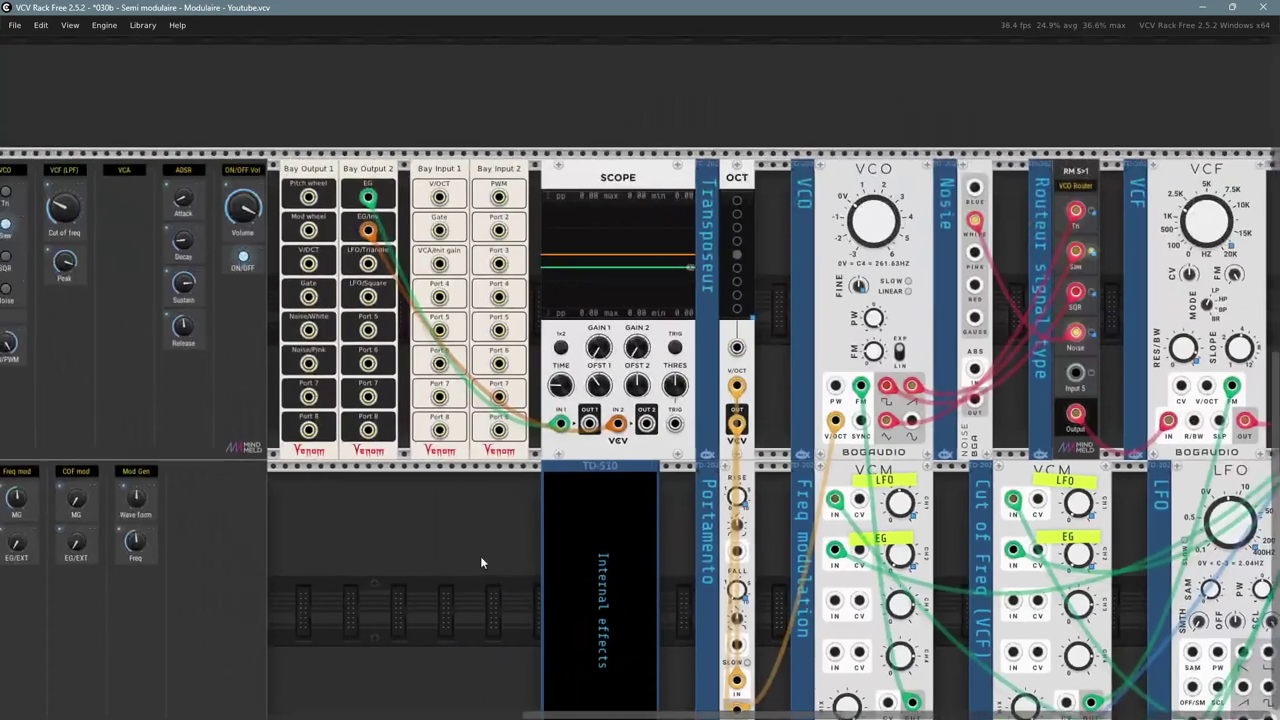
scroll(697, 458, "up", 5)
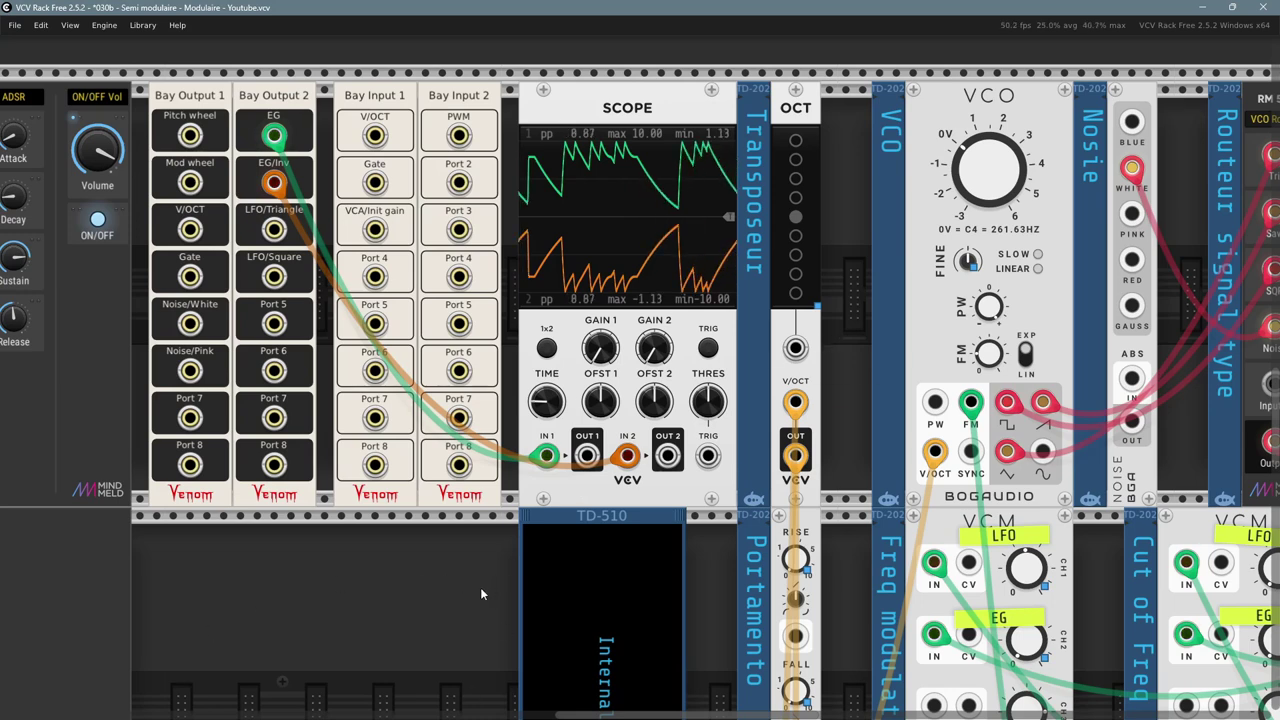
left_click_drag(627, 455, 488, 630)
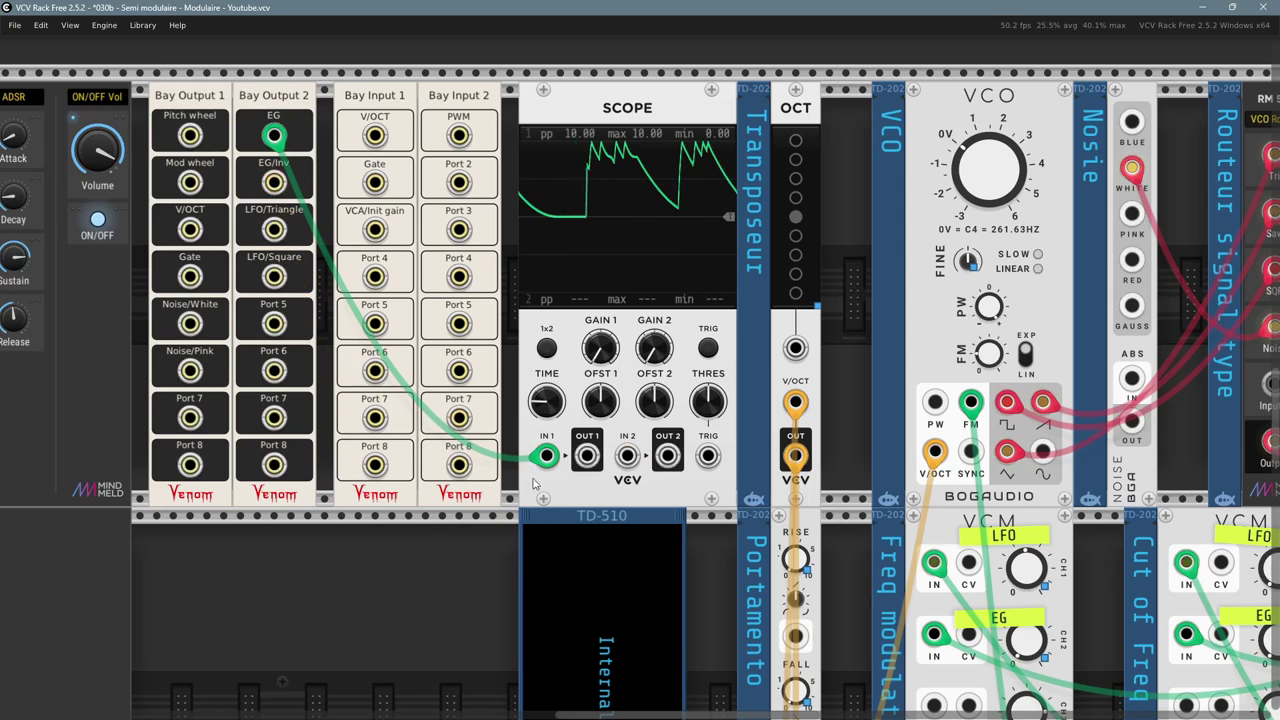
- Disconnect EG from the Scope beside the bay, and patch the LFO's triangle output to LFO/Tri on Int. Input 2 in green
left_click_drag(546, 456, 589, 714)
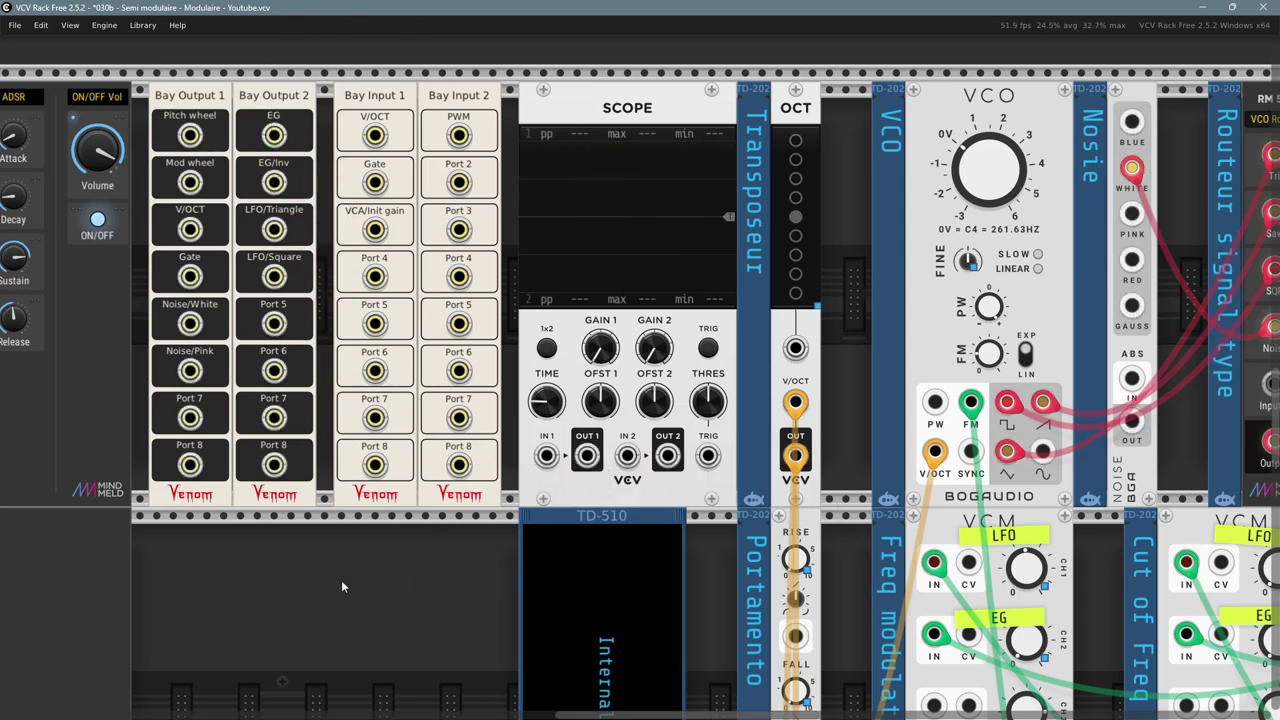
scroll(341, 580, "down", 5)
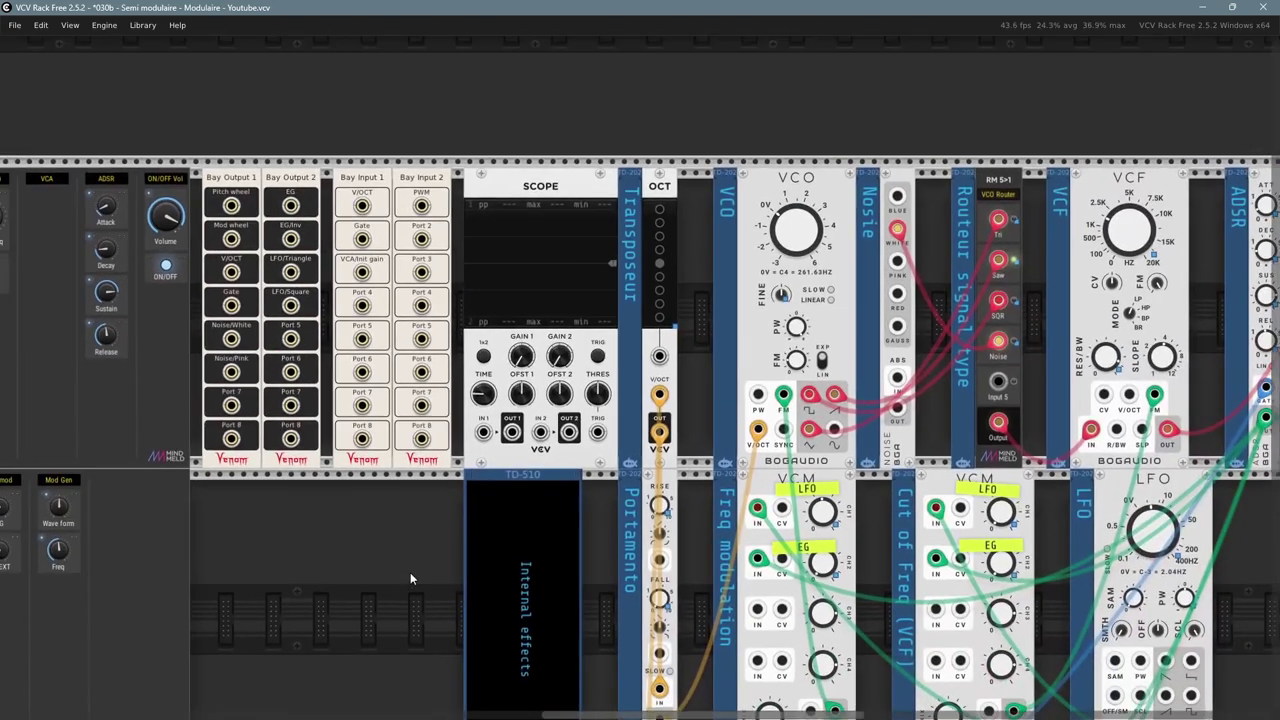
left_click_drag(410, 573, 339, 141)
left_click_drag(557, 643, 420, 312)
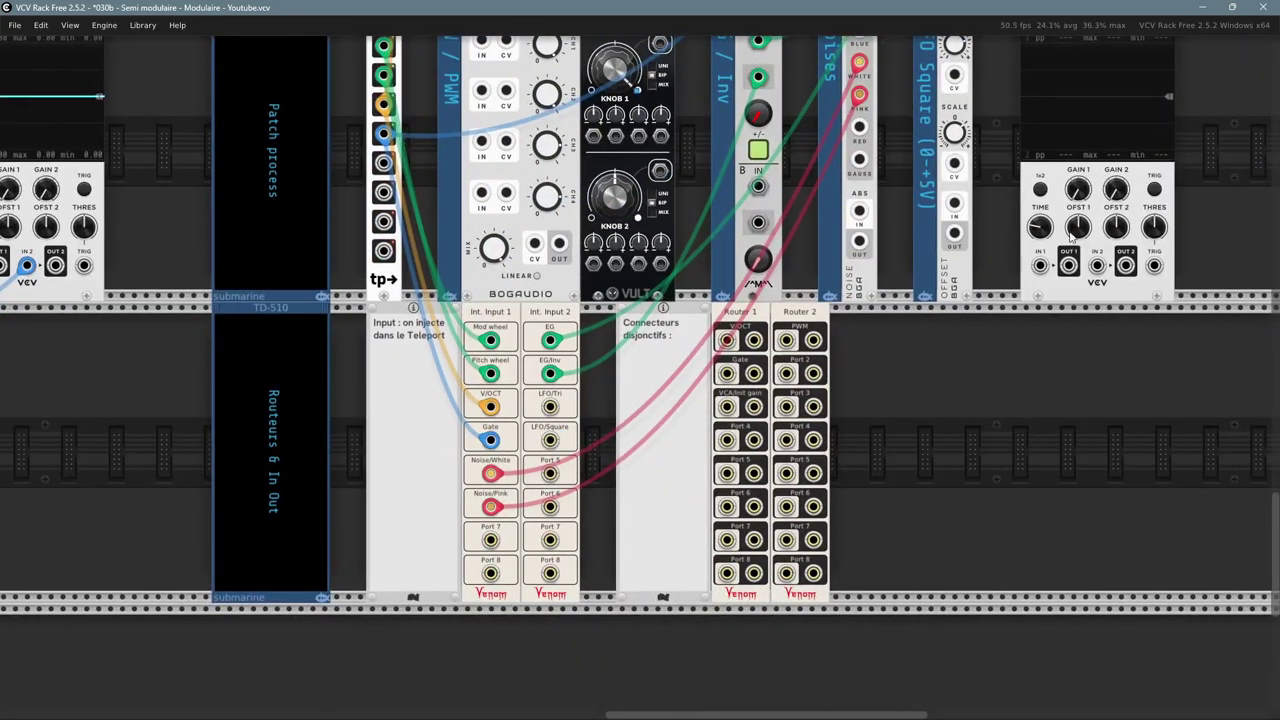
left_click_drag(932, 232, 712, 574)
left_click_drag(811, 241, 868, 235)
scroll(905, 322, "up", 2)
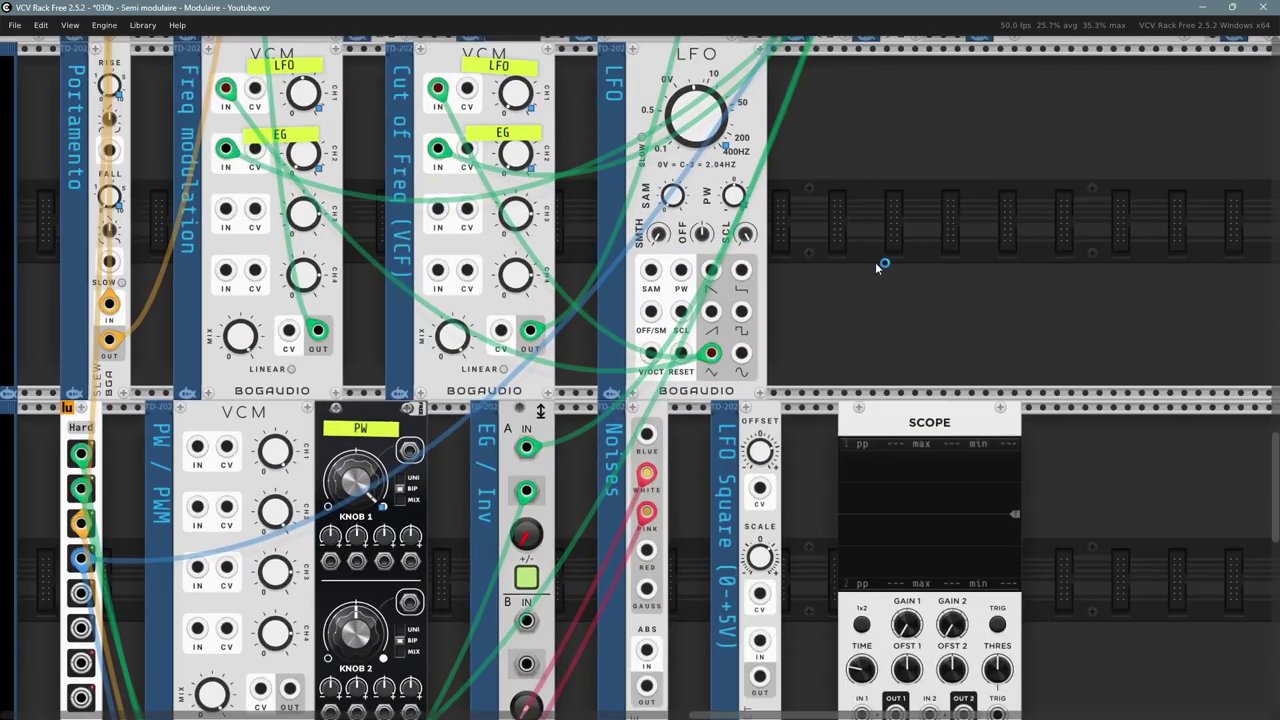
scroll(856, 319, "down", 2)
scroll(872, 203, "up", 2)
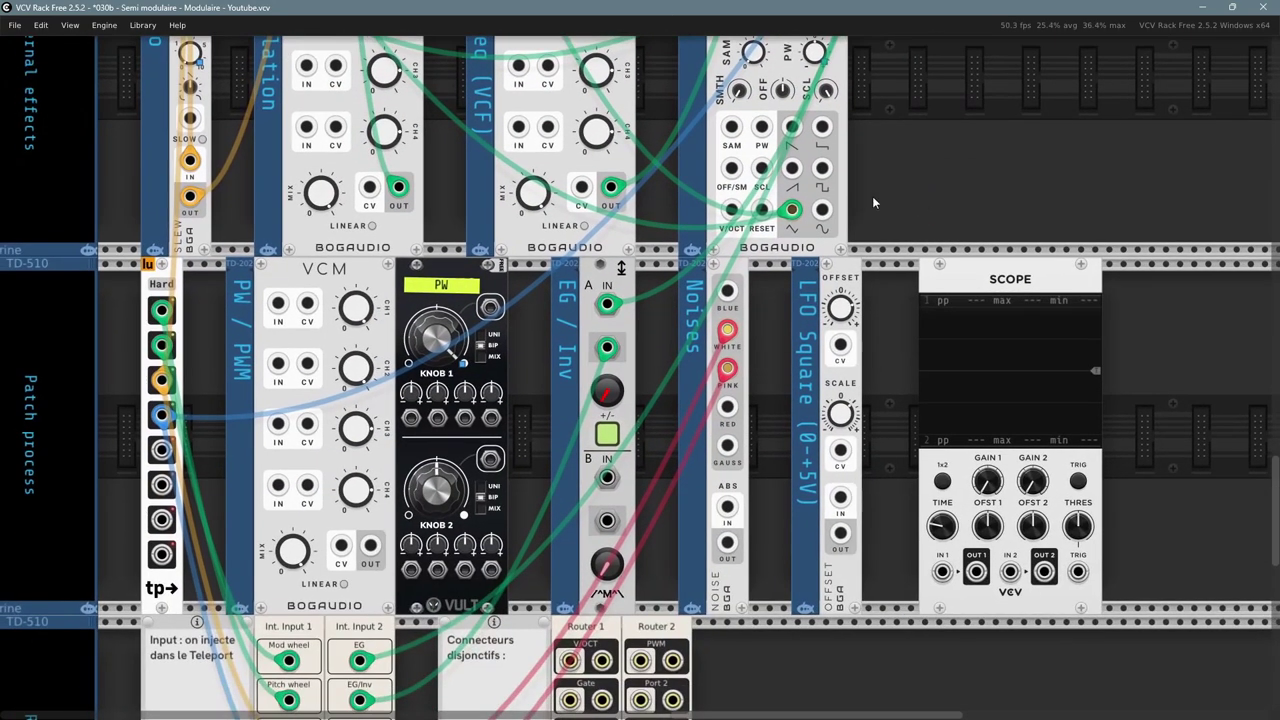
right_click(794, 213)
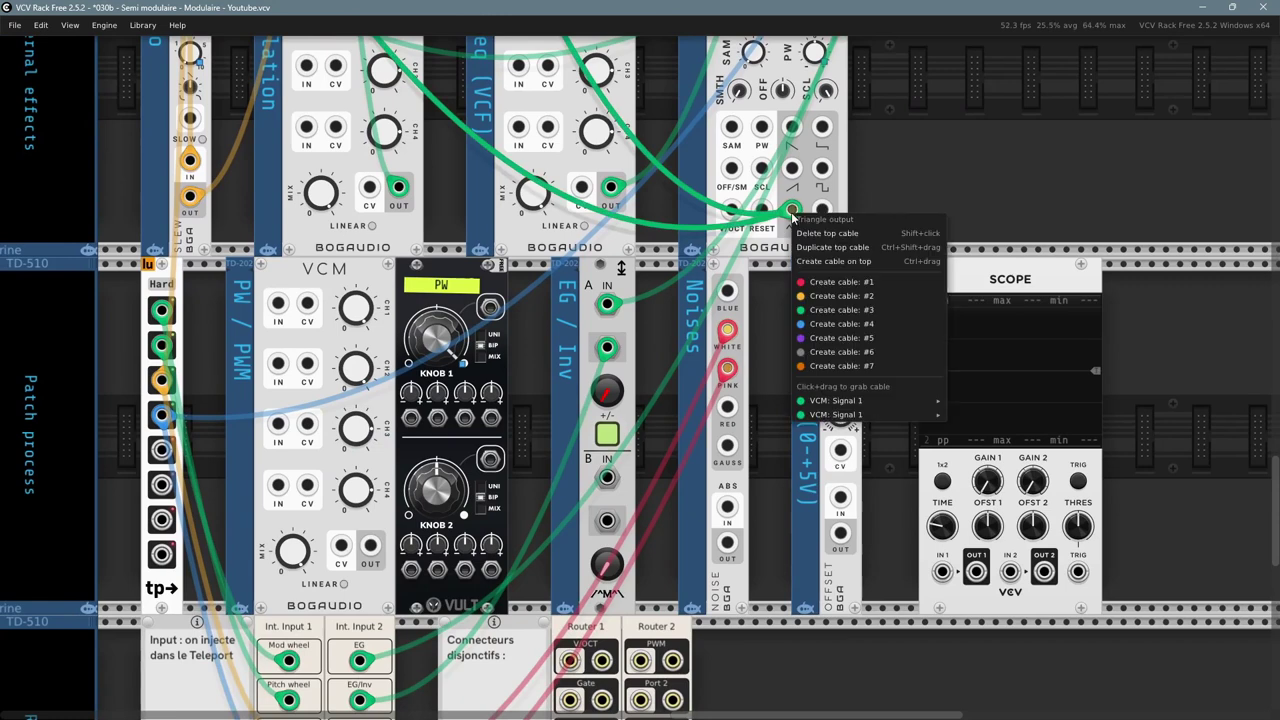
left_click(828, 313)
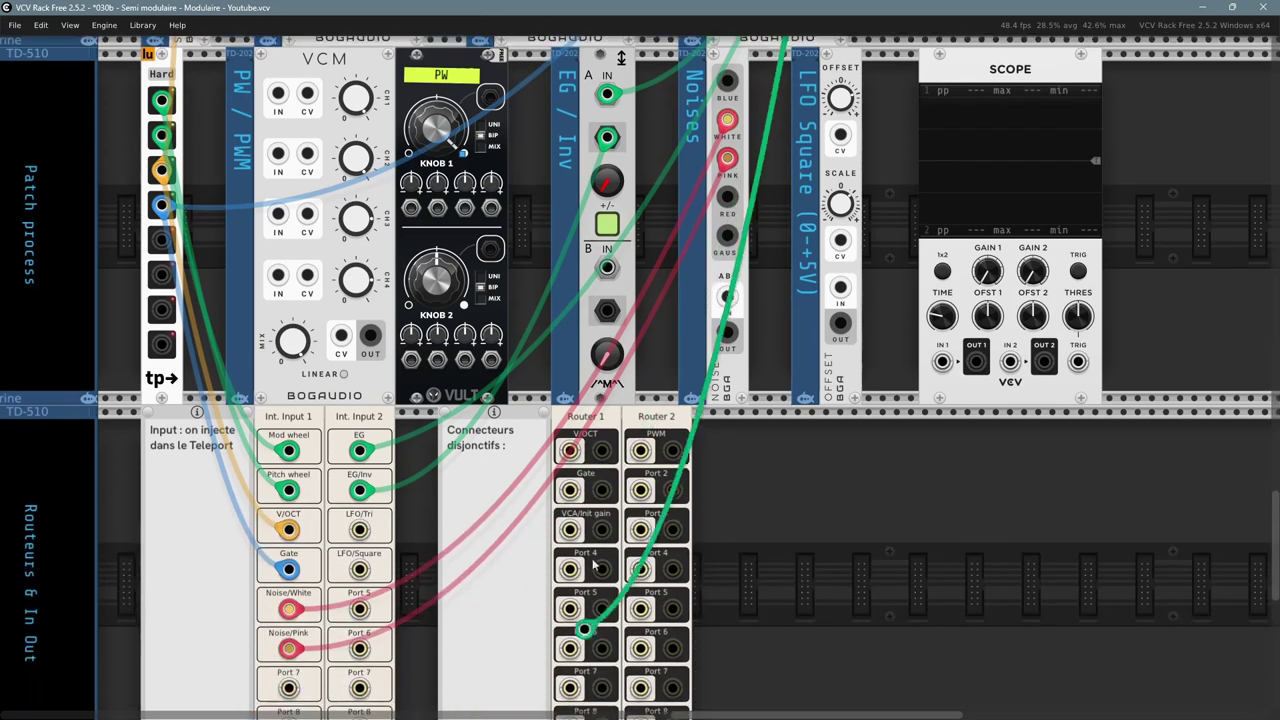
left_click(359, 529)
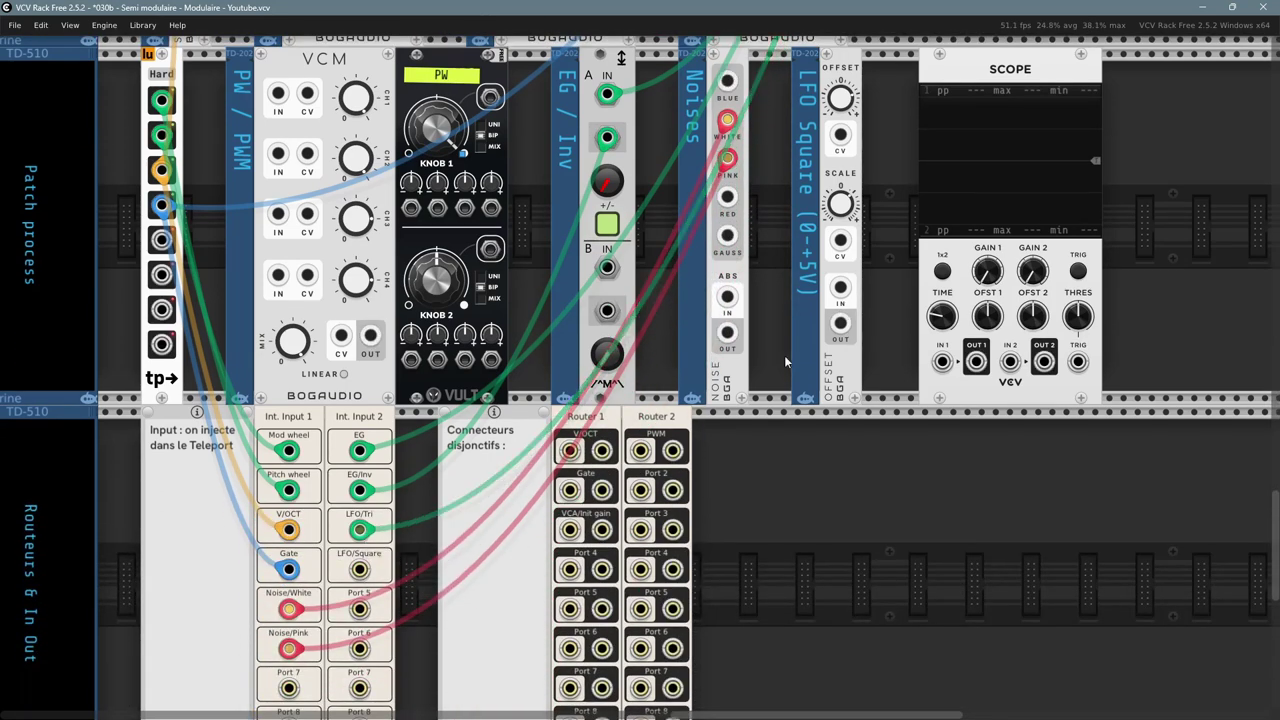
- Patch the LFO's square output to the LFO/Square port of Int. Input 2 with a green cable
scroll(874, 176, "up", 5)
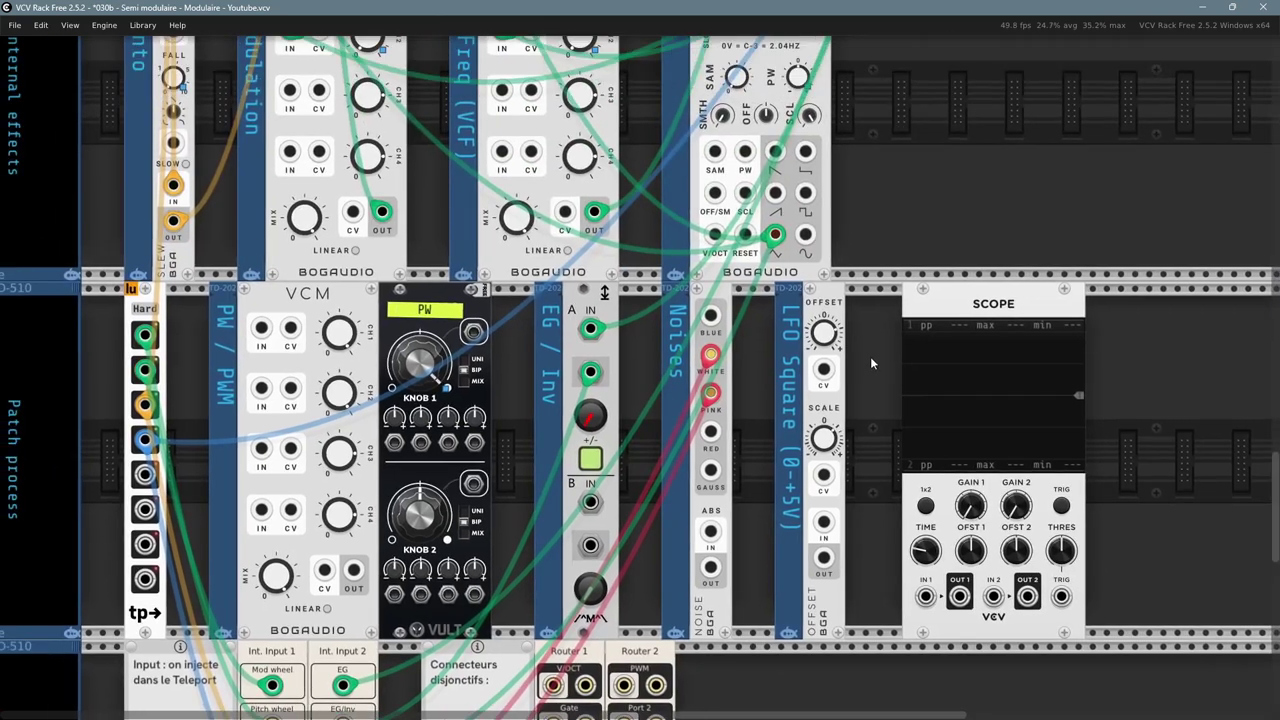
right_click(806, 192)
left_click(852, 237)
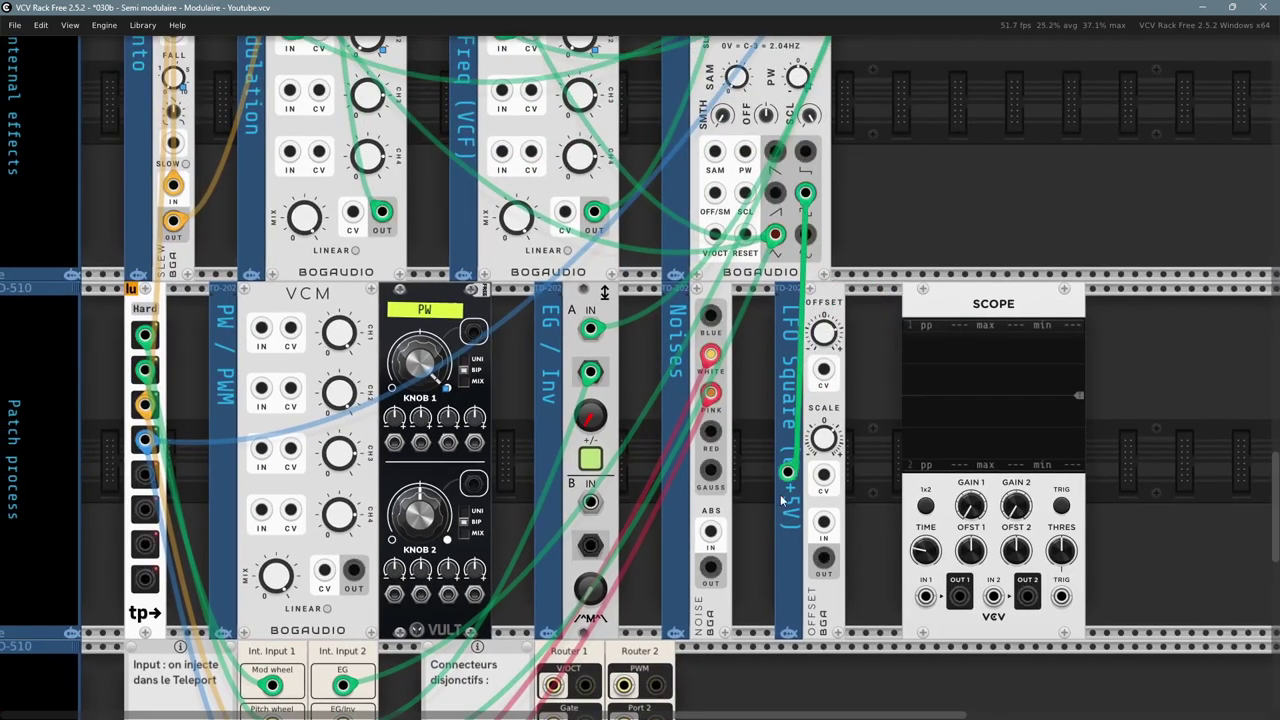
scroll(632, 422, "down", 6)
scroll(632, 422, "down", 1)
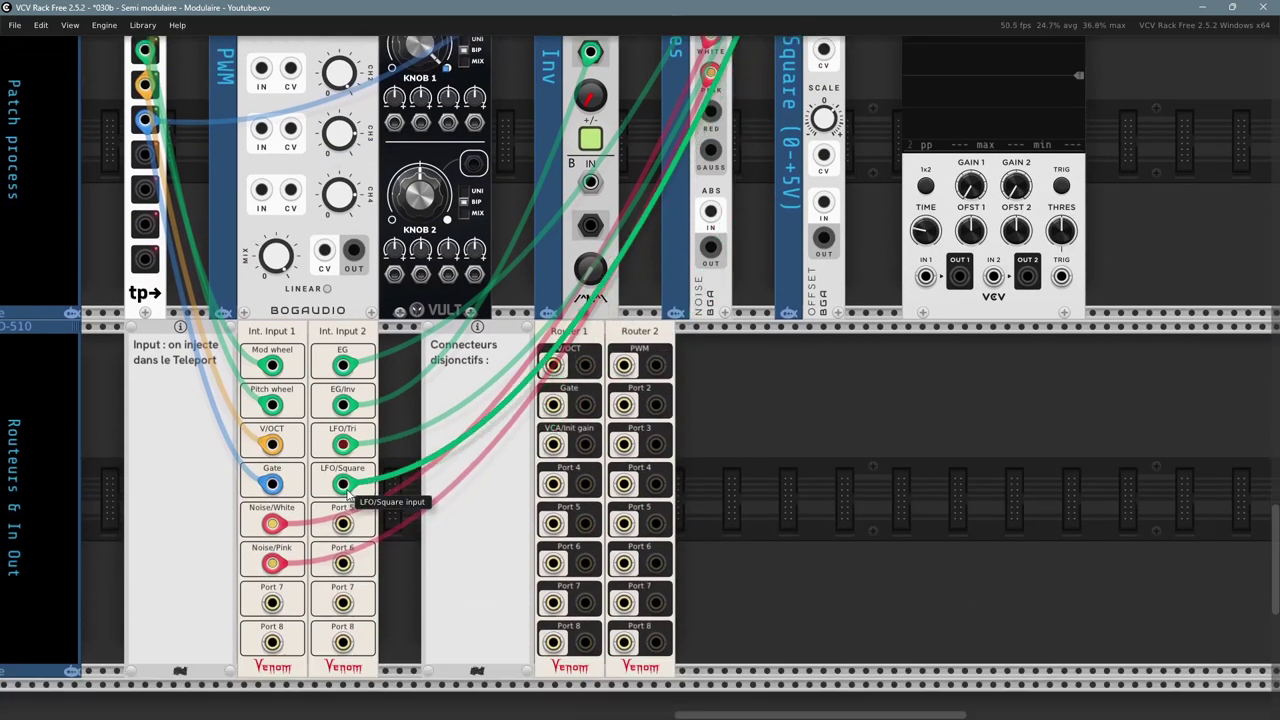
left_click(343, 534)
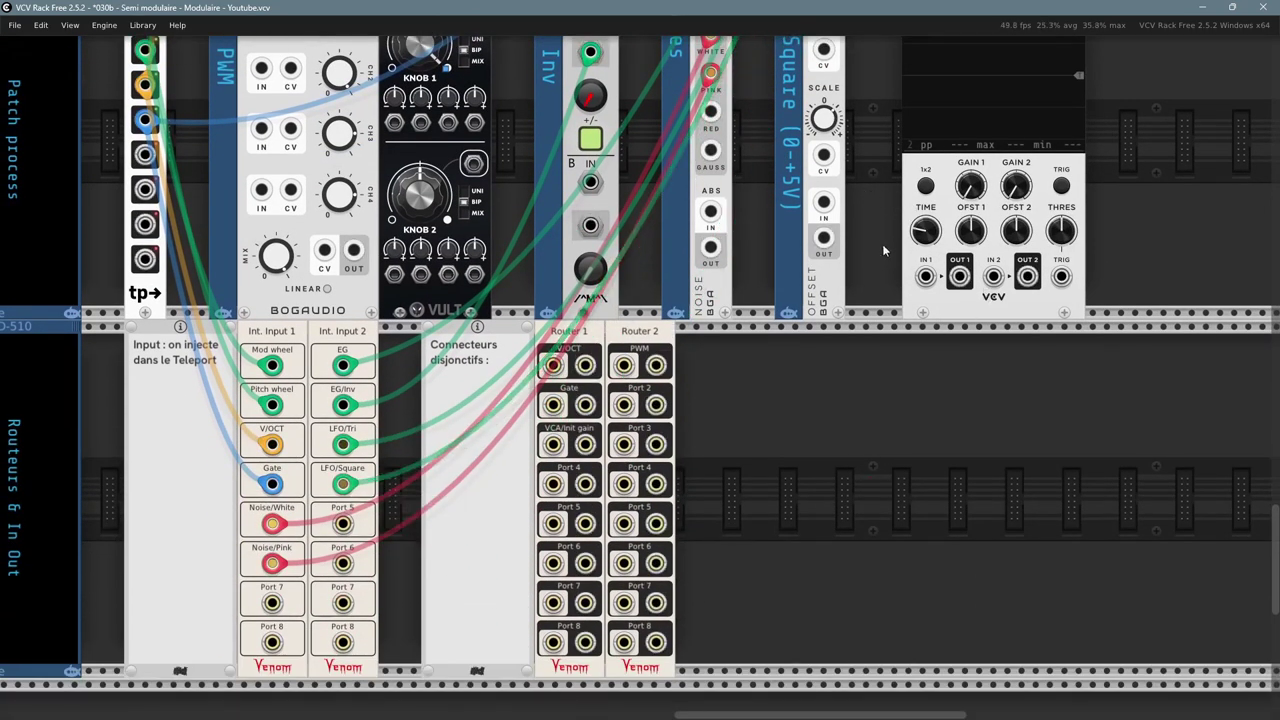
- Patch Bay Output 2's LFO/Triangle to input 1 of the Scope beside the bay in grey, and LFO/Square to input 2 in orange
scroll(882, 244, "up", 16)
scroll(882, 244, "left", 9)
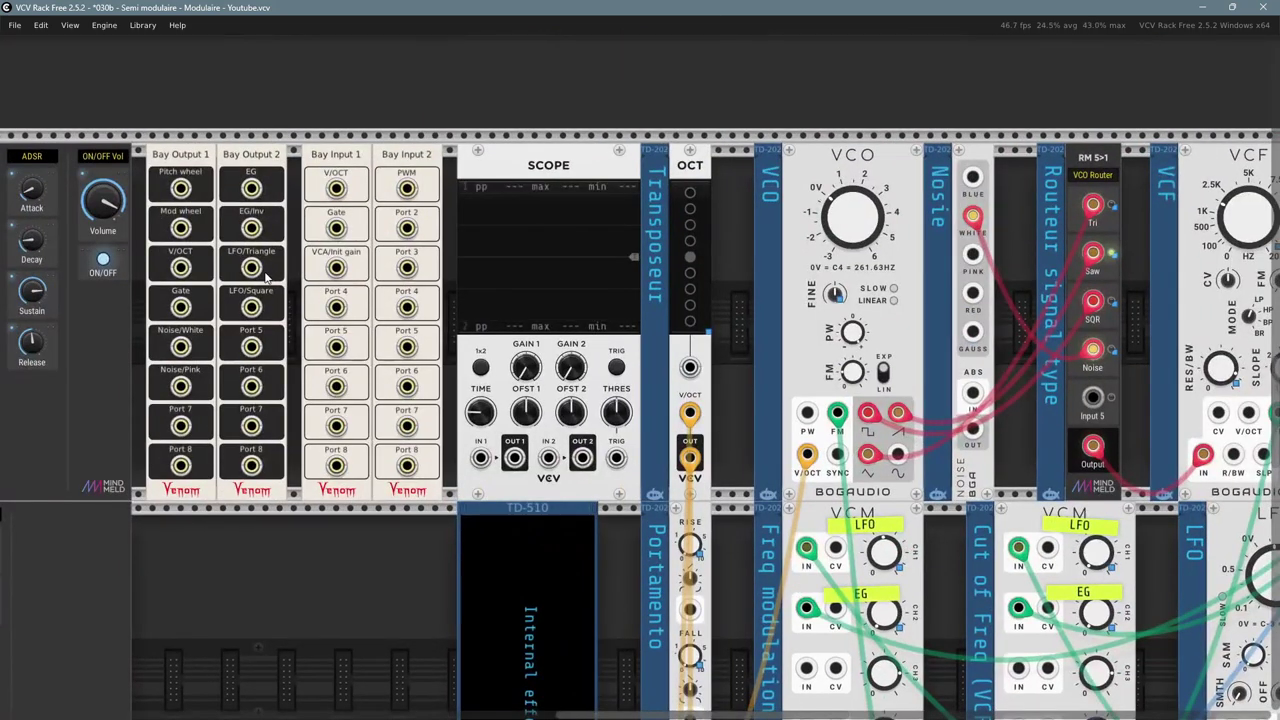
right_click(265, 278)
left_click(320, 408)
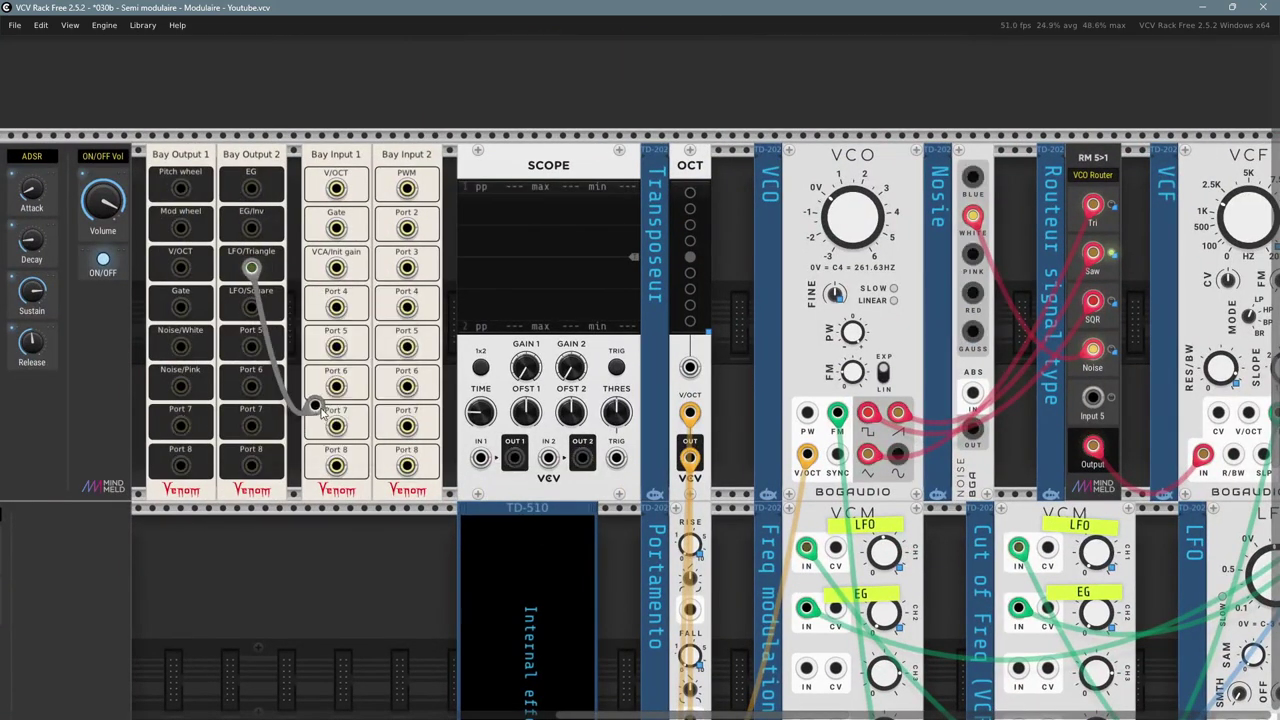
left_click(480, 458)
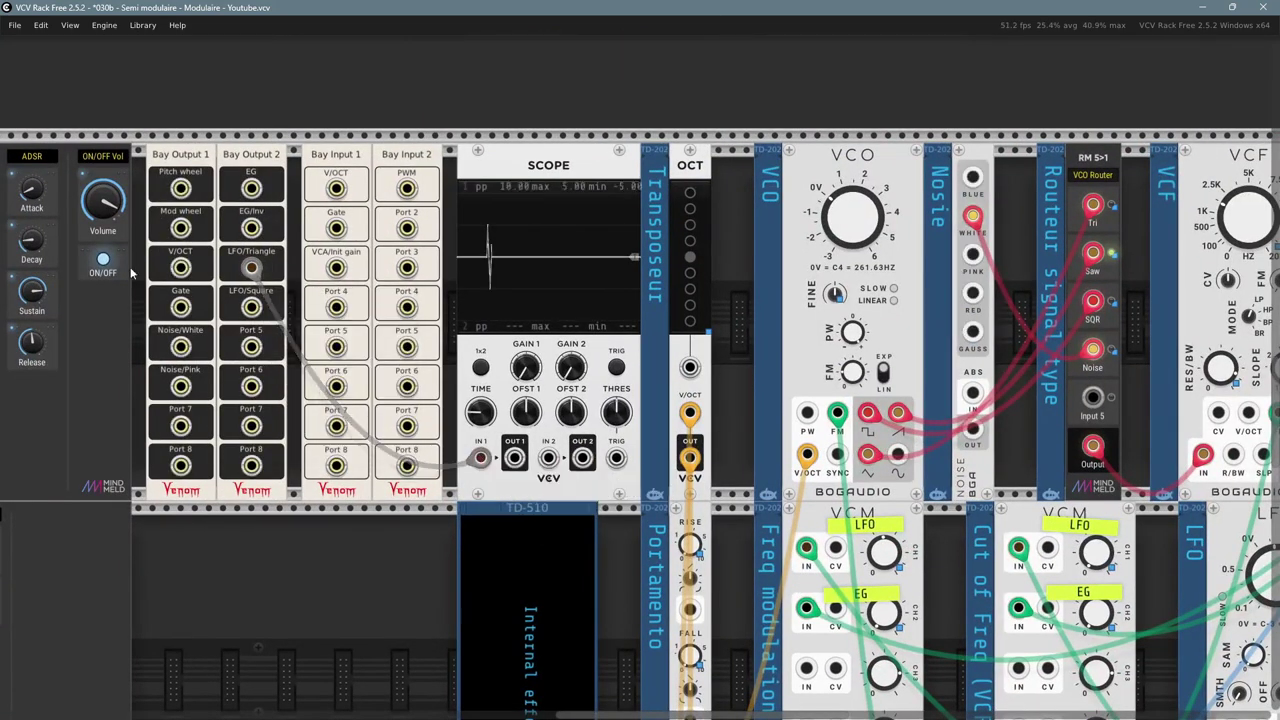
right_click(255, 315)
left_click(300, 460)
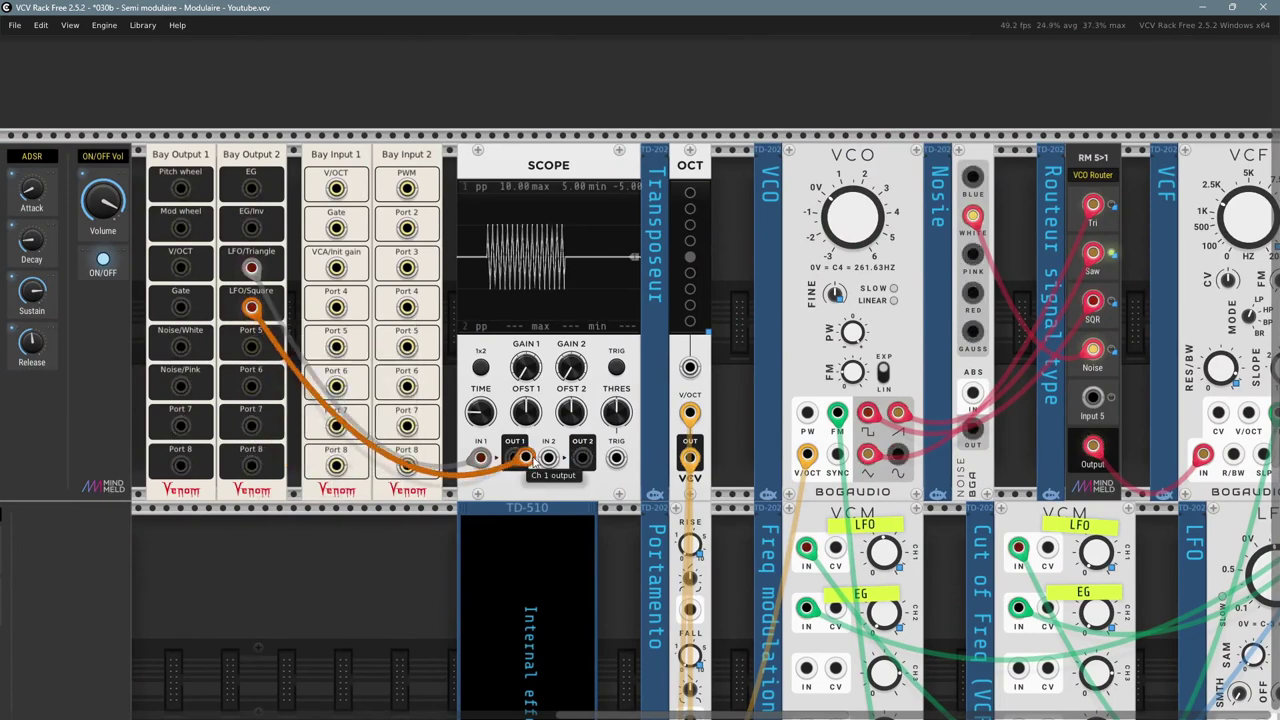
left_click(548, 458)
- Set the time base of the Scope beside the bay to about 511 ms per screen and enable its trigger
scroll(588, 297, "up", 2)
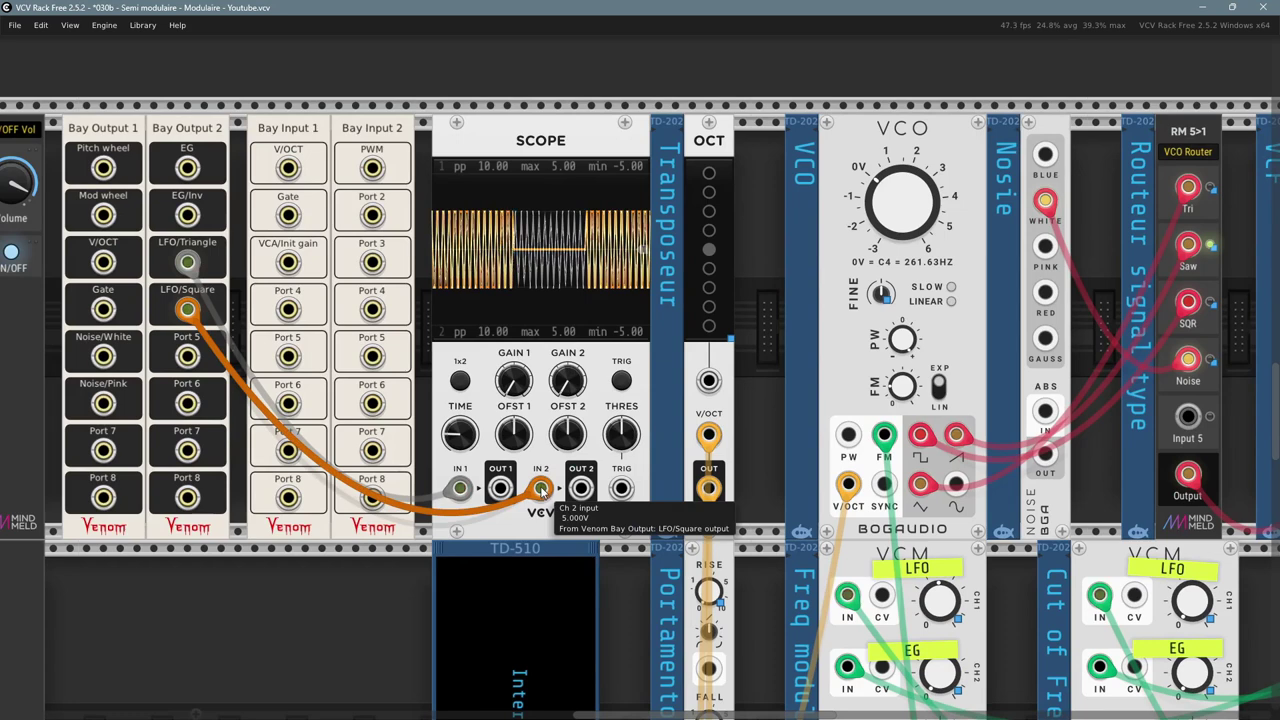
left_click_drag(460, 432, 460, 418)
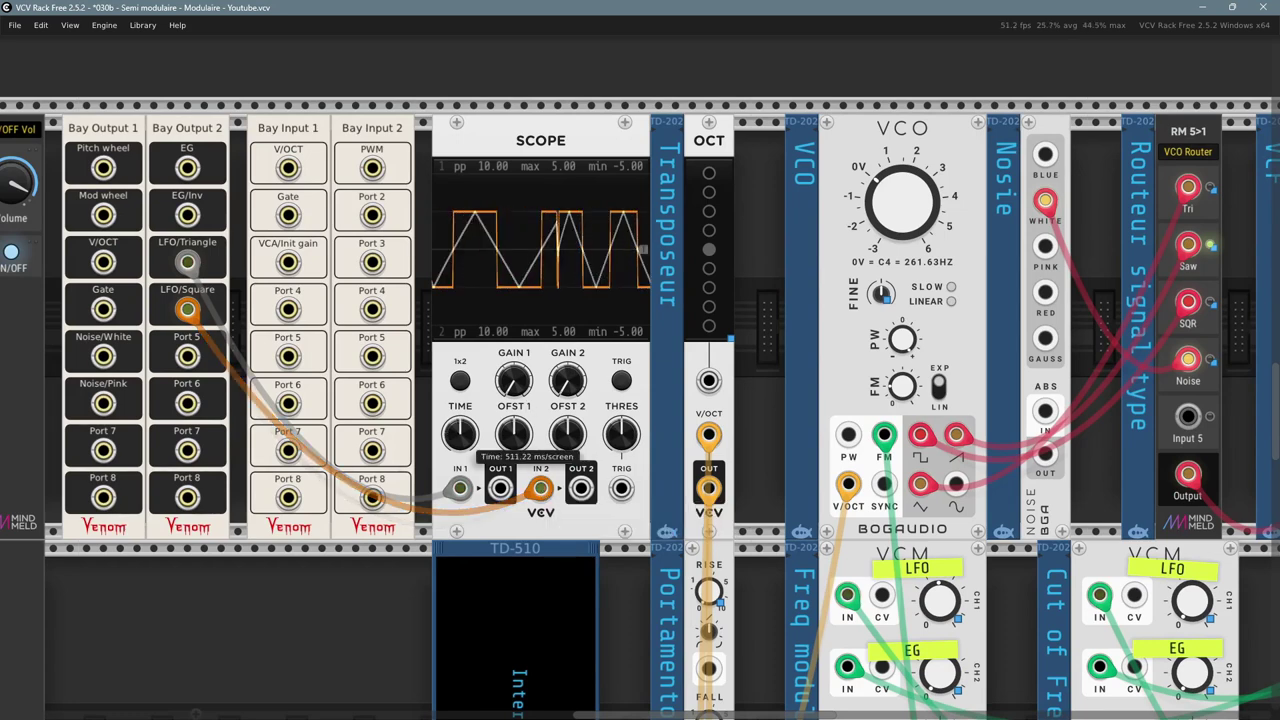
left_click(621, 380)
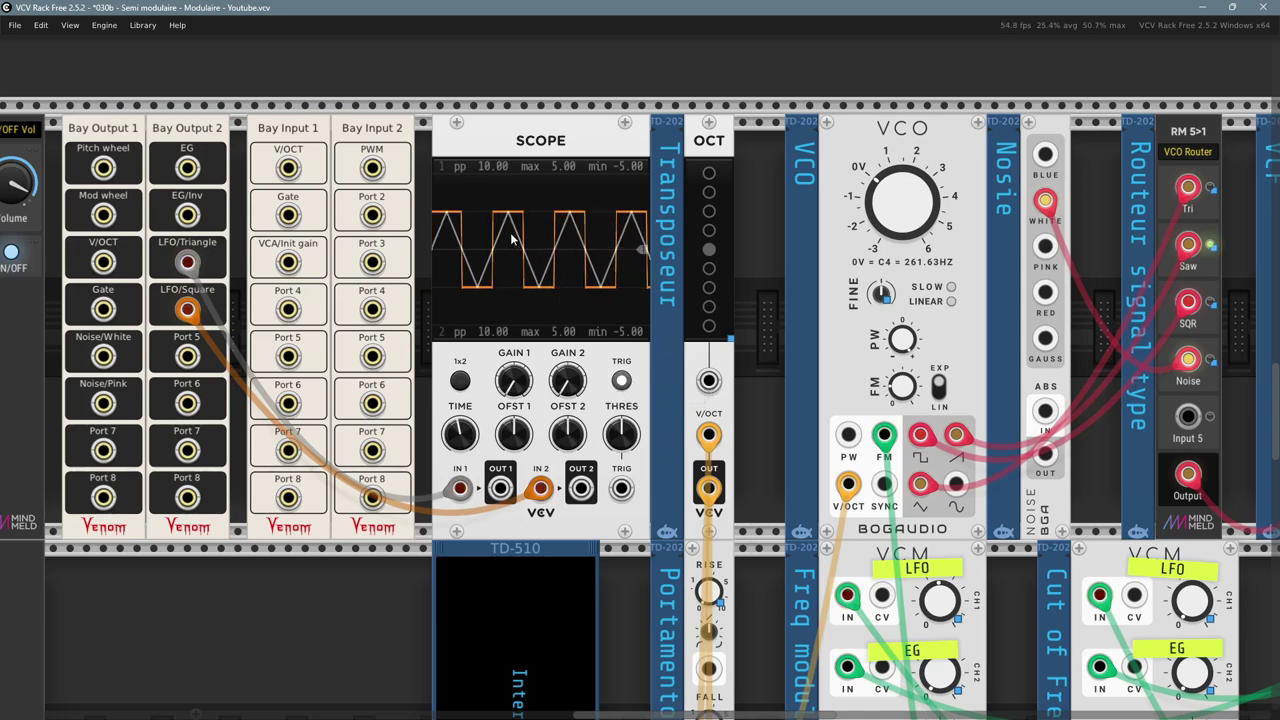
- Vary the Mod Gen's Freq knob and compare the LFO triangle and square traces on the Scope beside the bay
scroll(511, 238, "down", 2)
left_click_drag(370, 492, 544, 463)
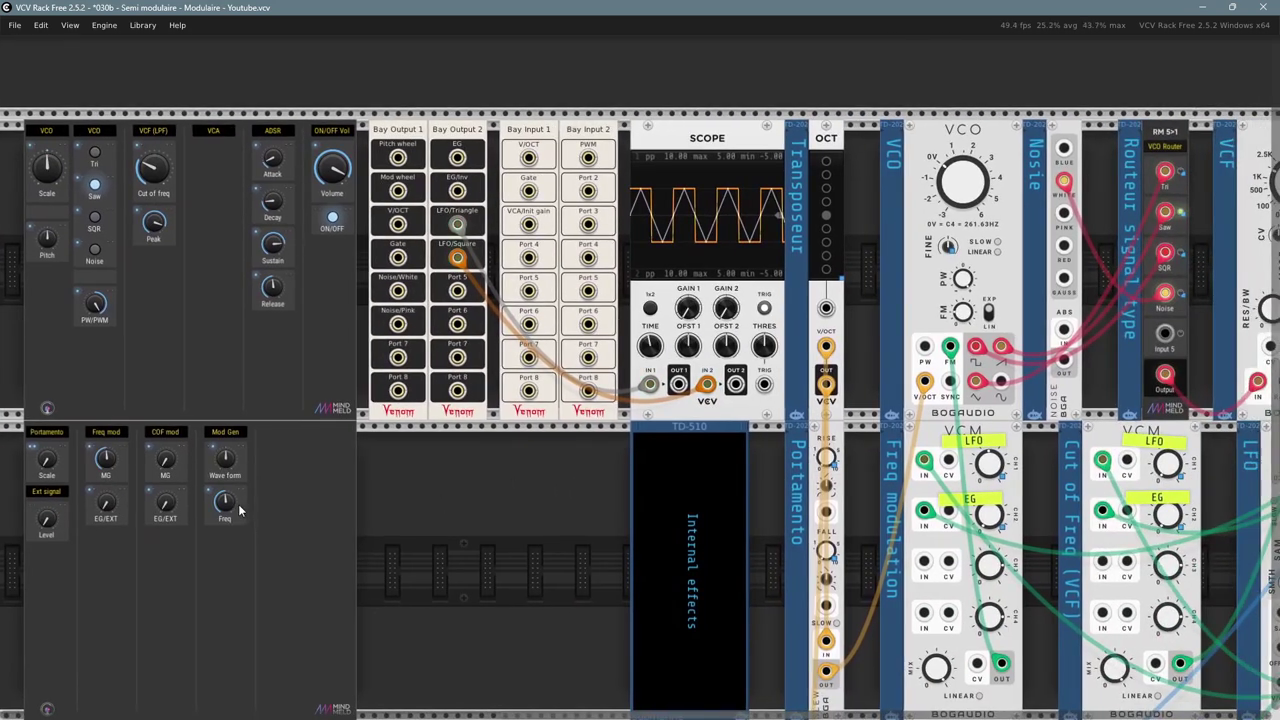
left_click_drag(225, 513, 224, 517)
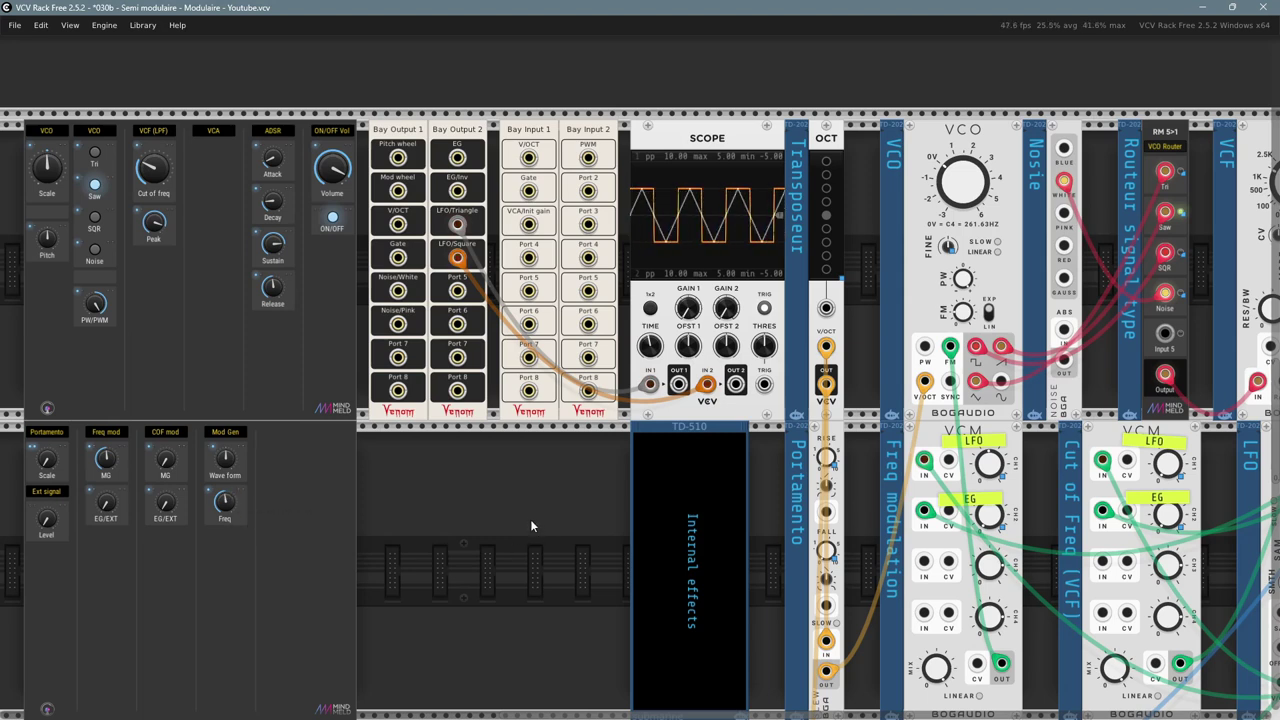
- Look over the bay input modules and the whole patch, including the internal inputs, routers, teleport outputs and LFO wiring
scroll(482, 542, "down", 2)
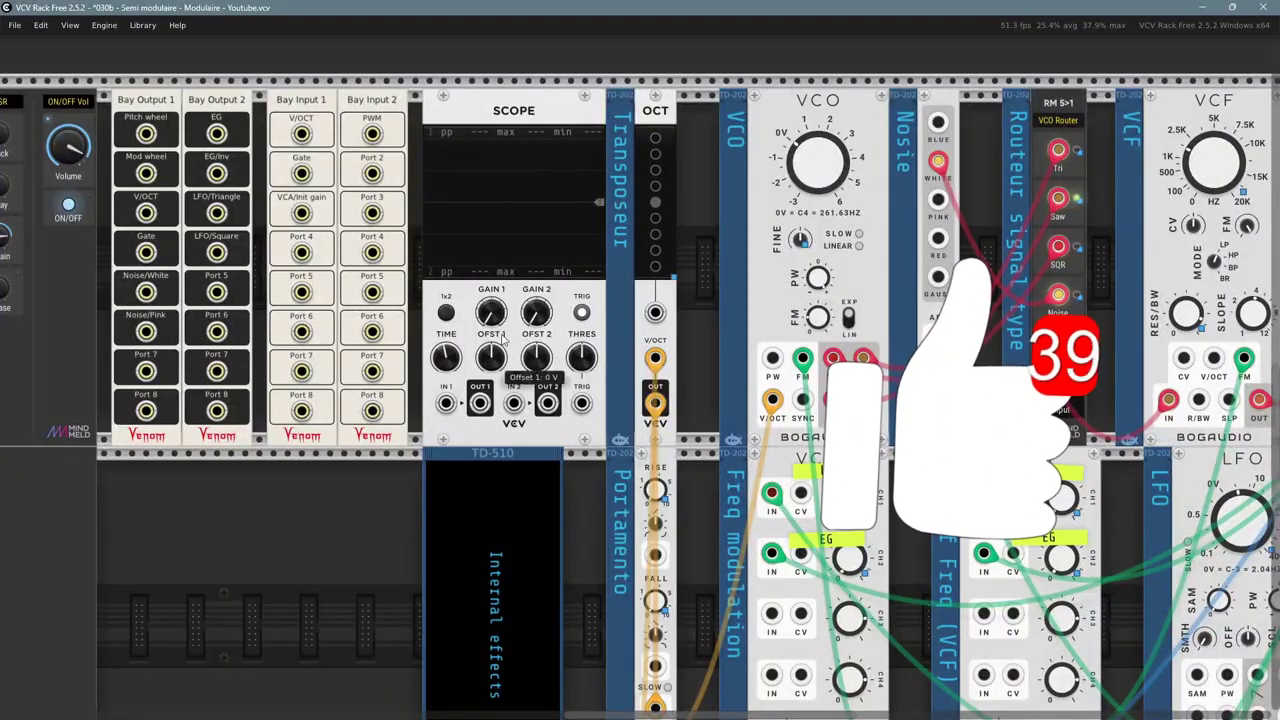
left_click(302, 88)
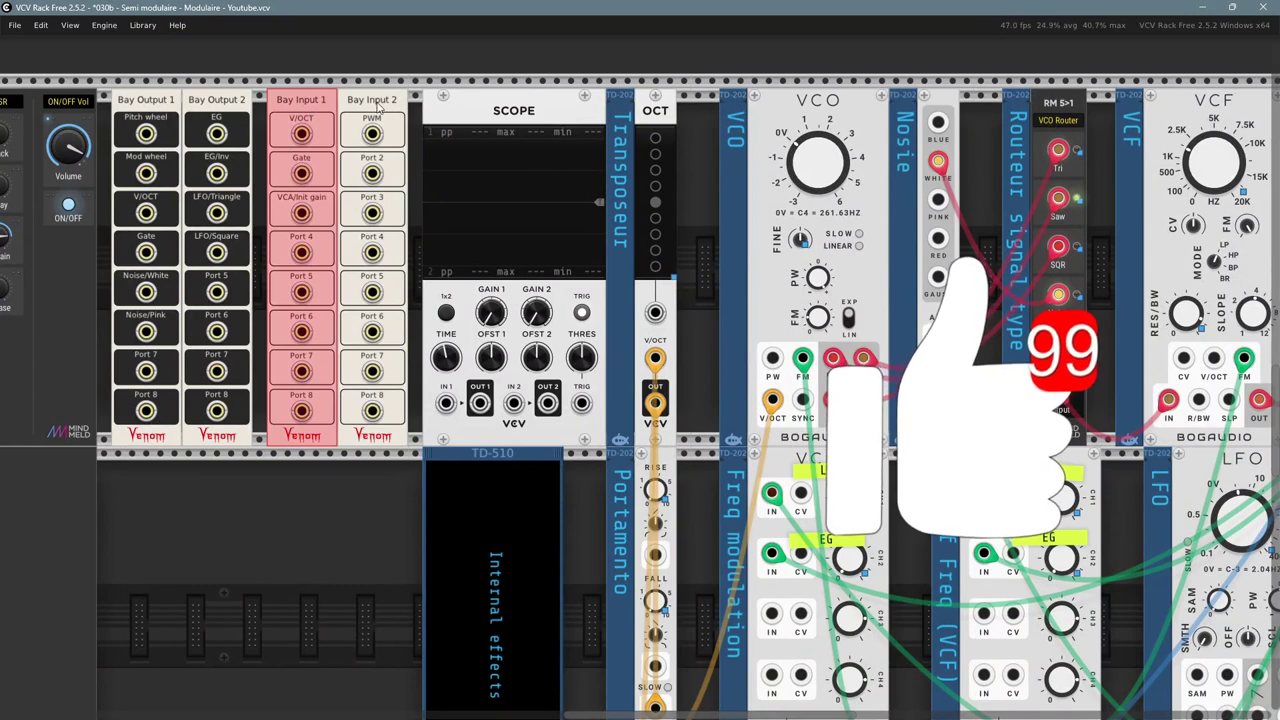
left_click(280, 566)
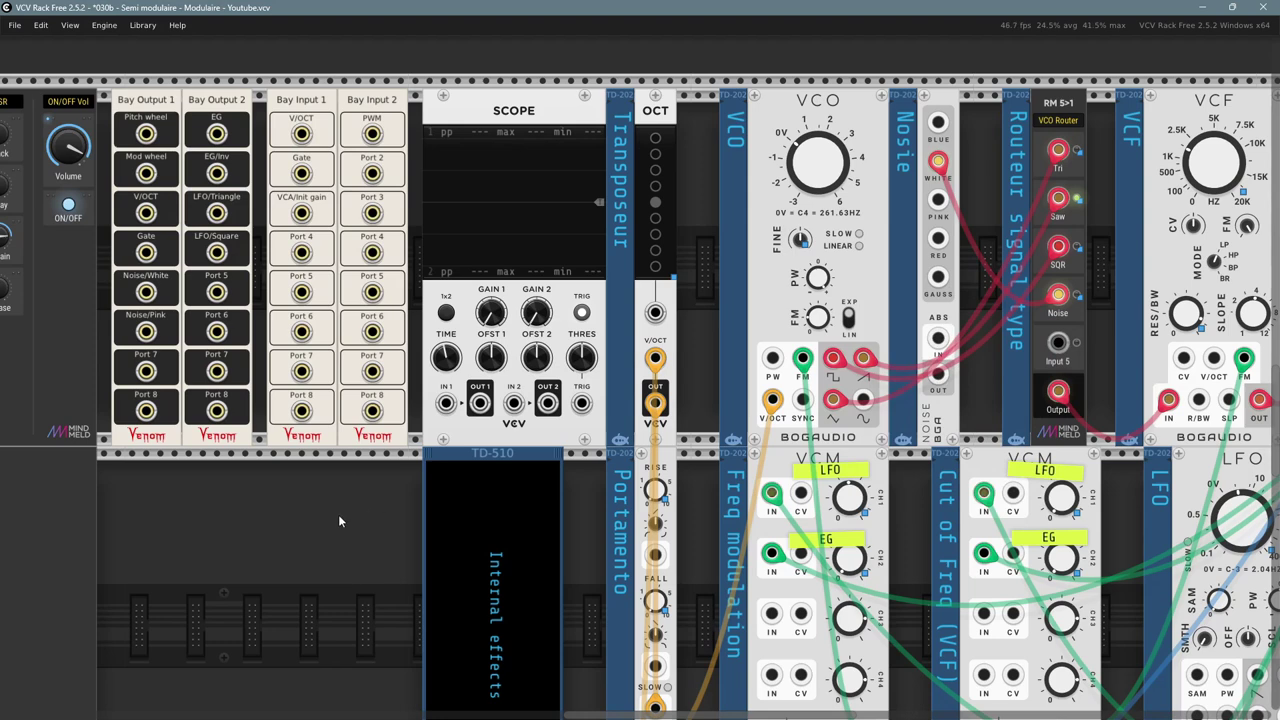
left_click_drag(338, 515, 344, 512)
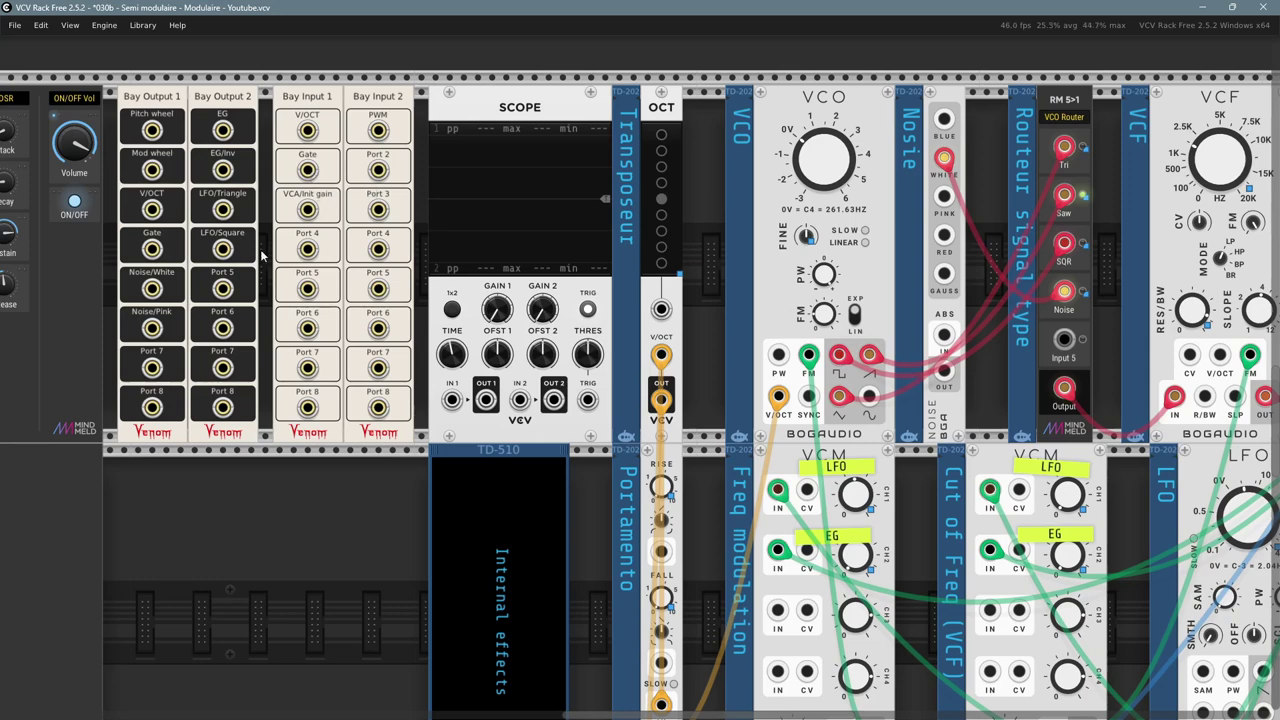
left_click_drag(206, 529, 206, 527)
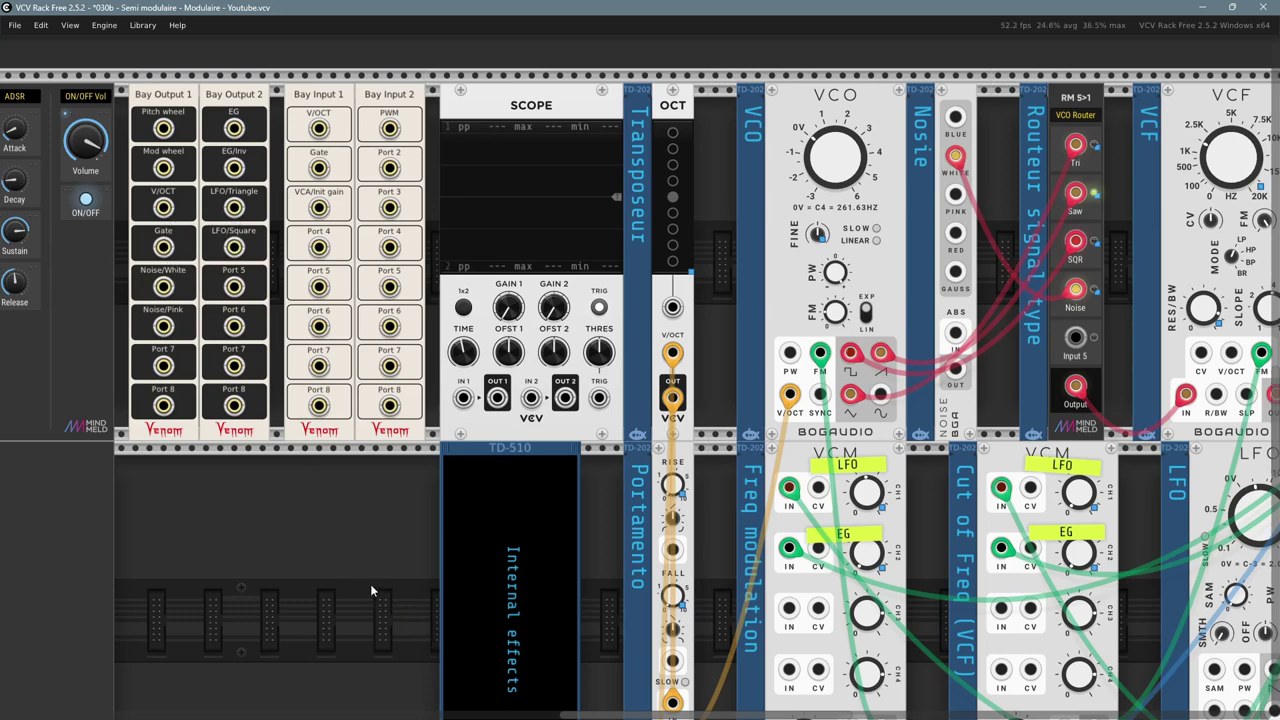
scroll(372, 583, "down", 1)
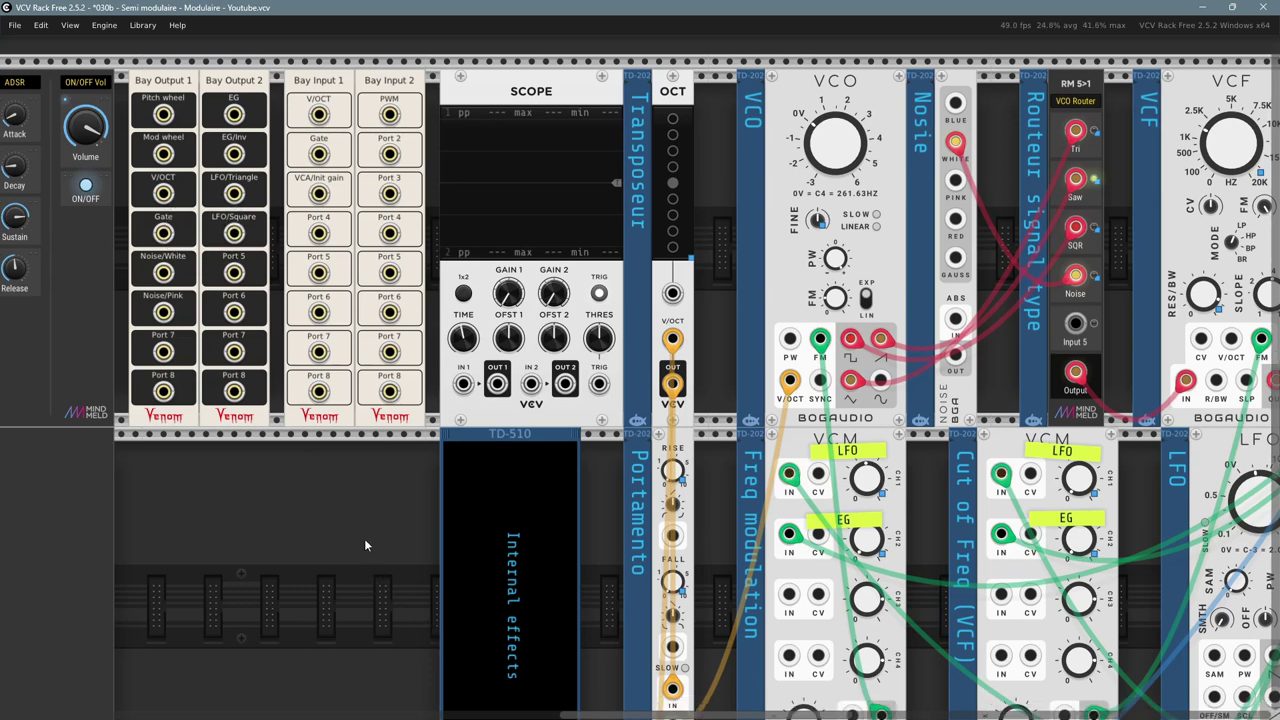
scroll(364, 538, "down", 4)
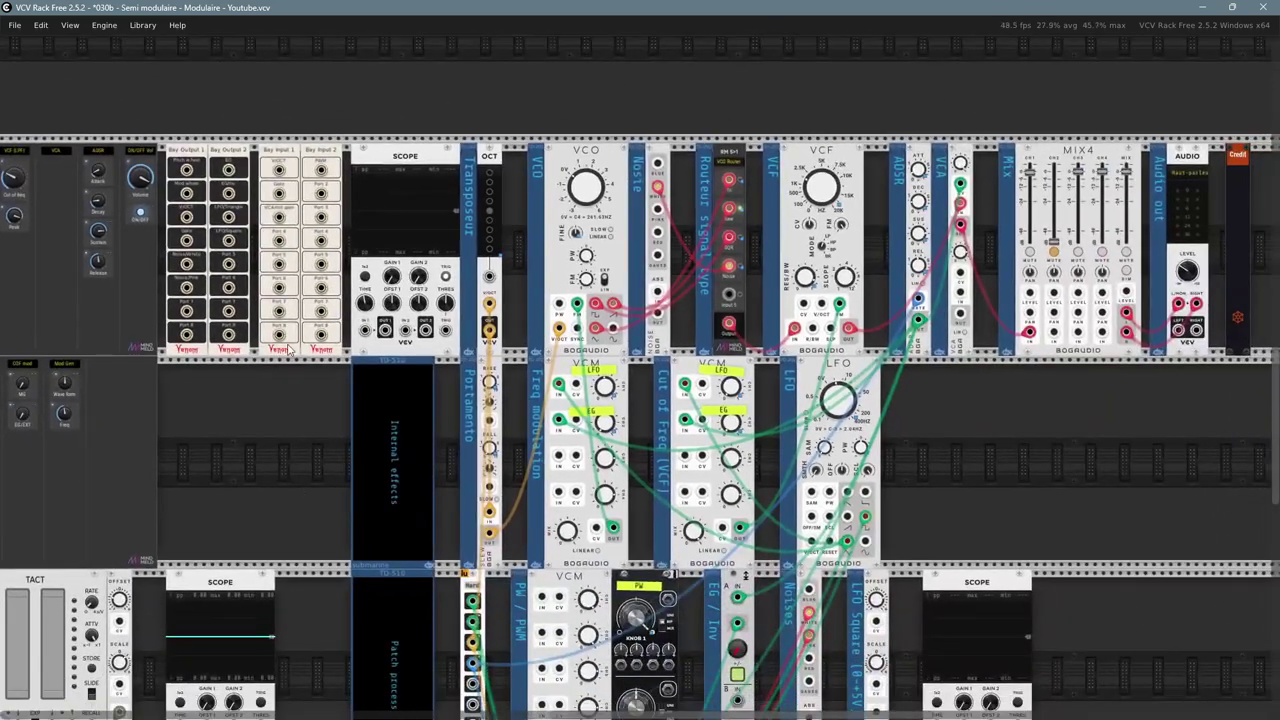
scroll(316, 399, "down", 5)
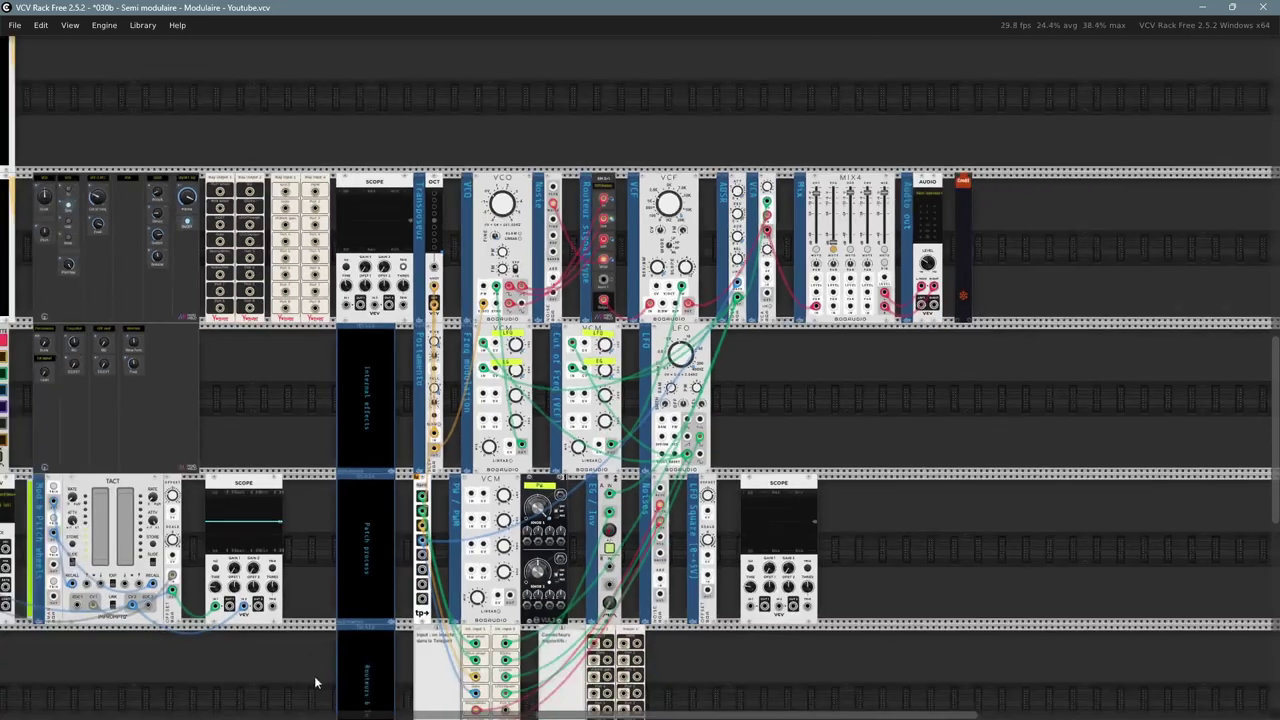
scroll(320, 640, "up", 2)
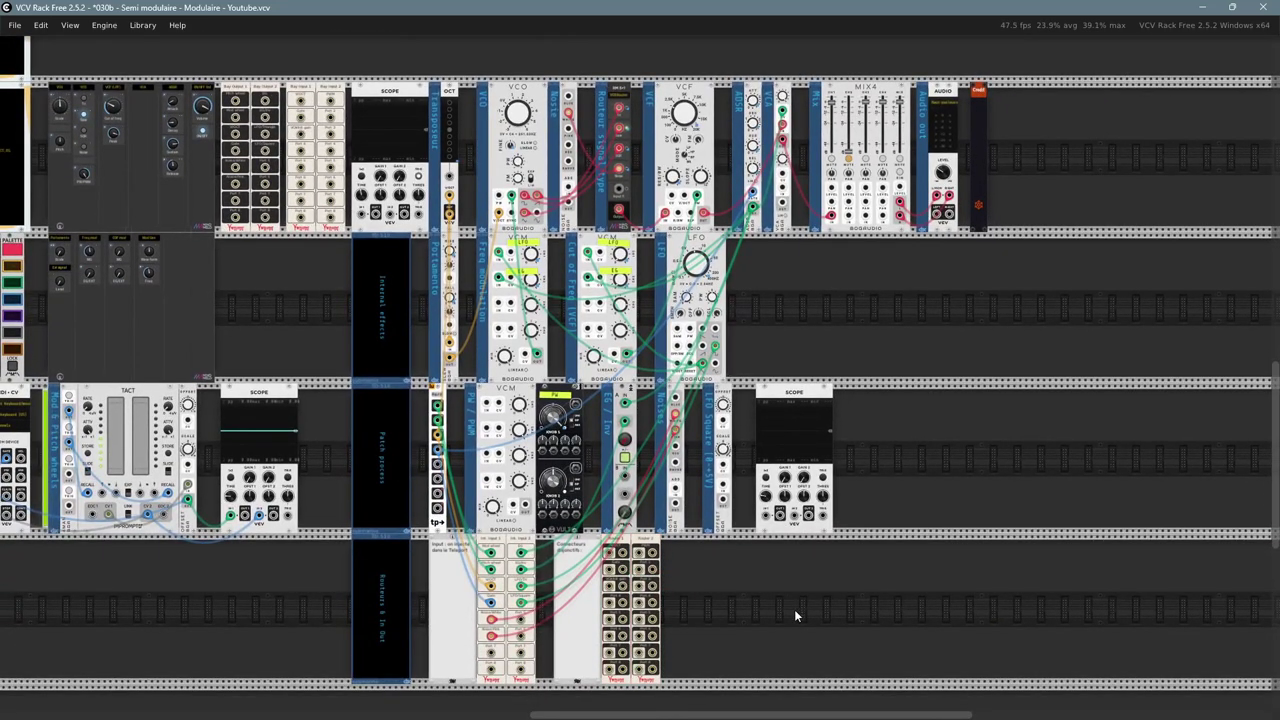
left_click_drag(712, 602, 728, 592)
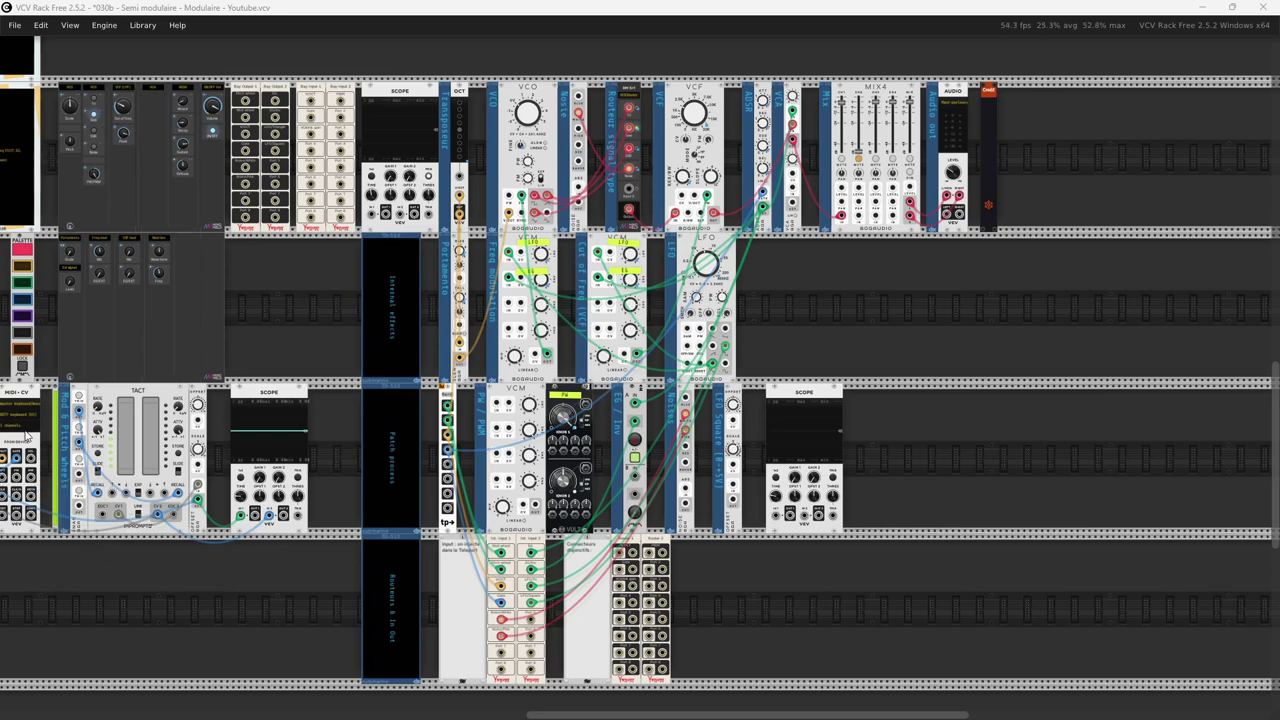
left_click_drag(22, 436, 758, 151)
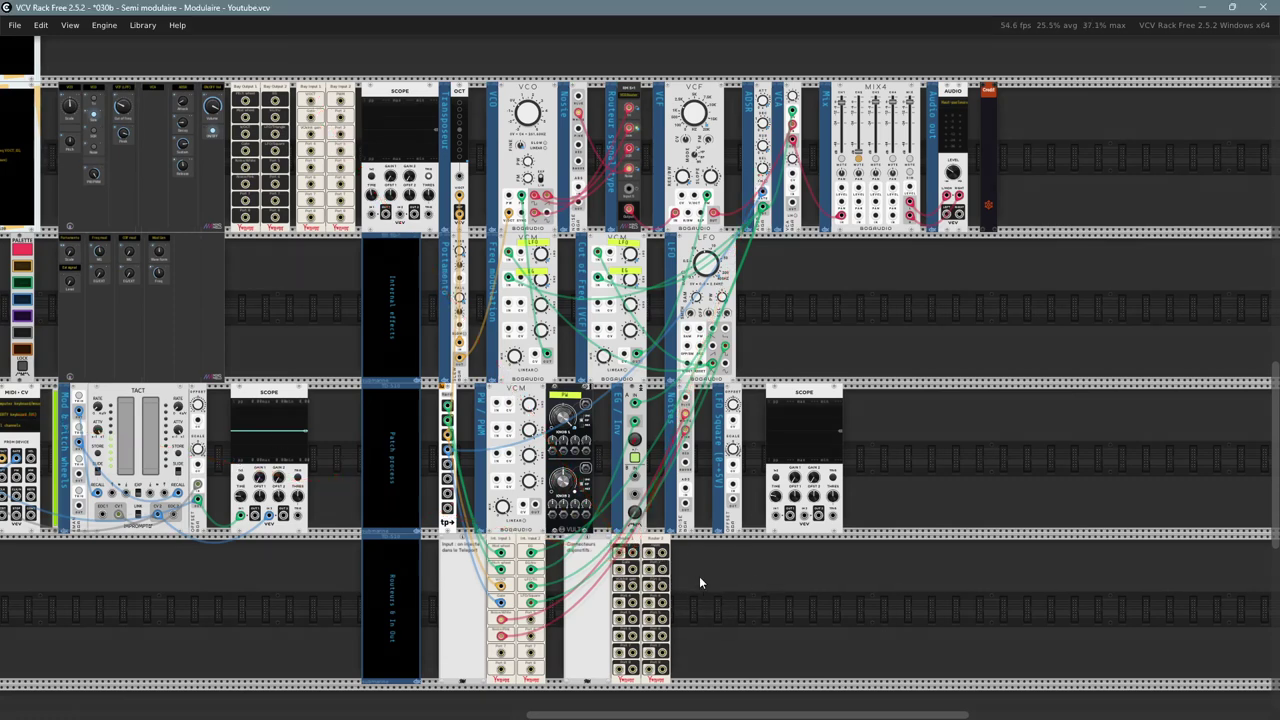
scroll(704, 576, "up", 3)
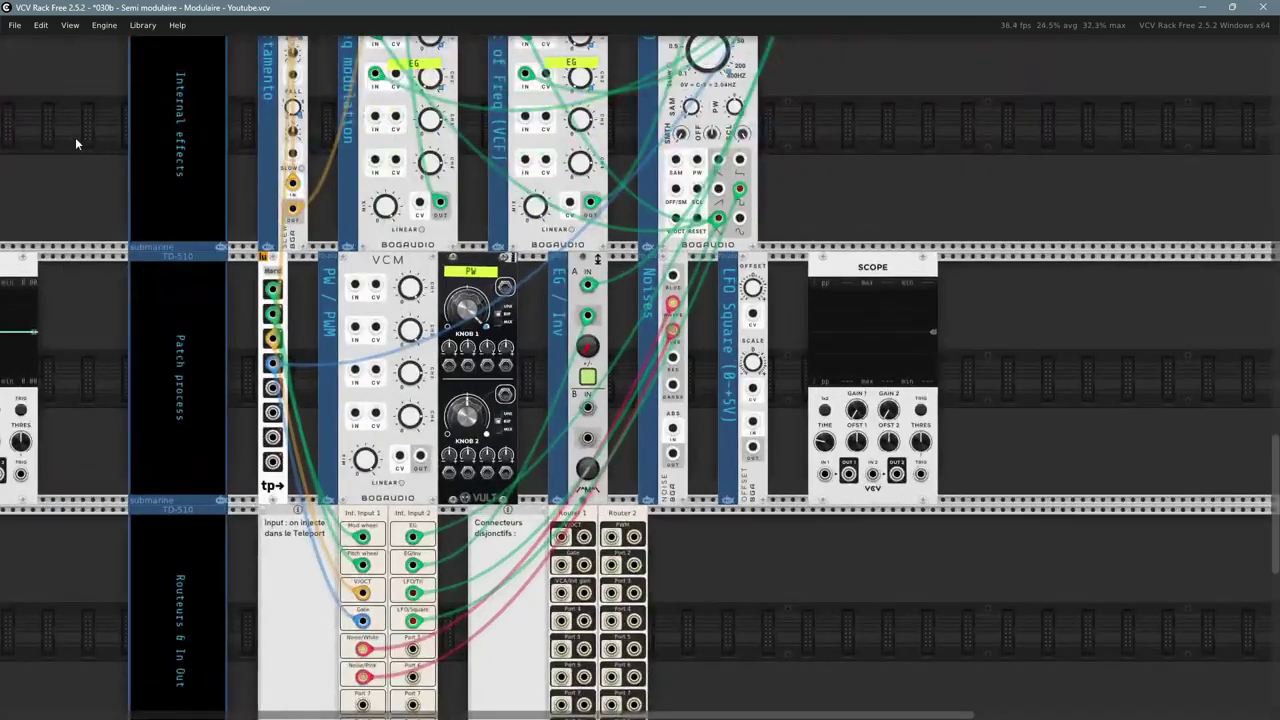
left_click_drag(75, 137, 117, 86)
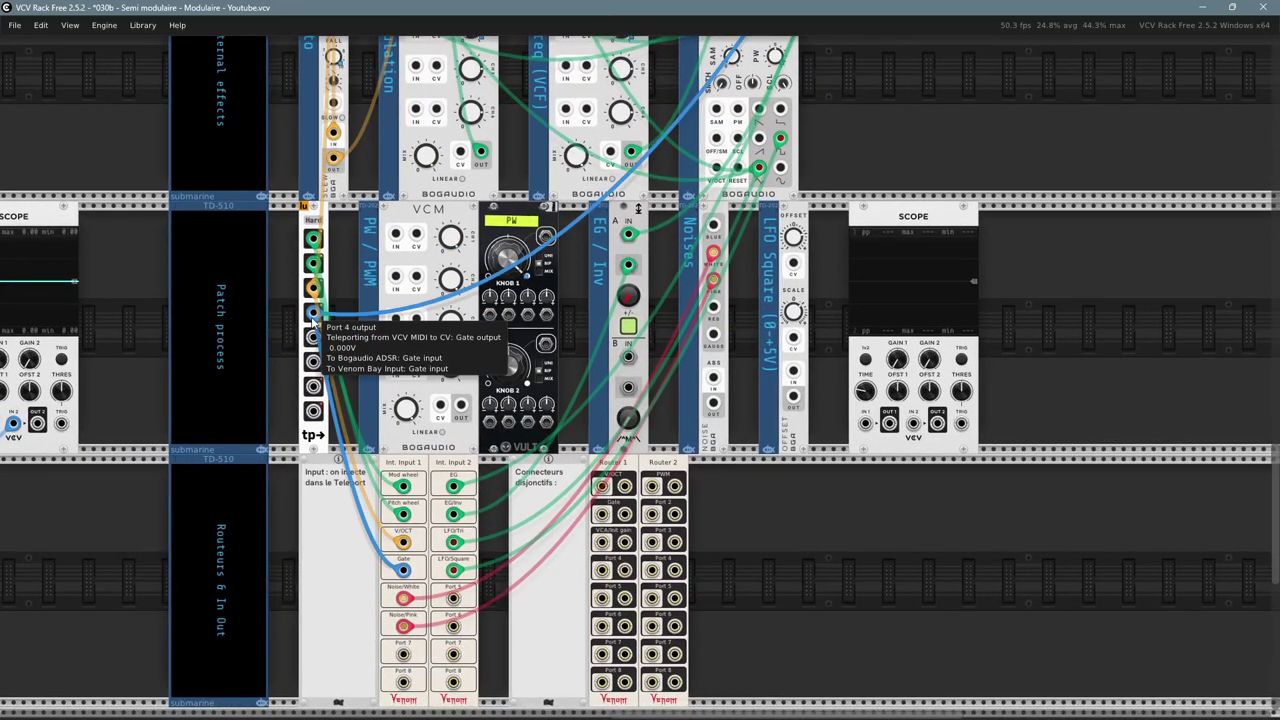
left_click_drag(928, 123, 858, 329)
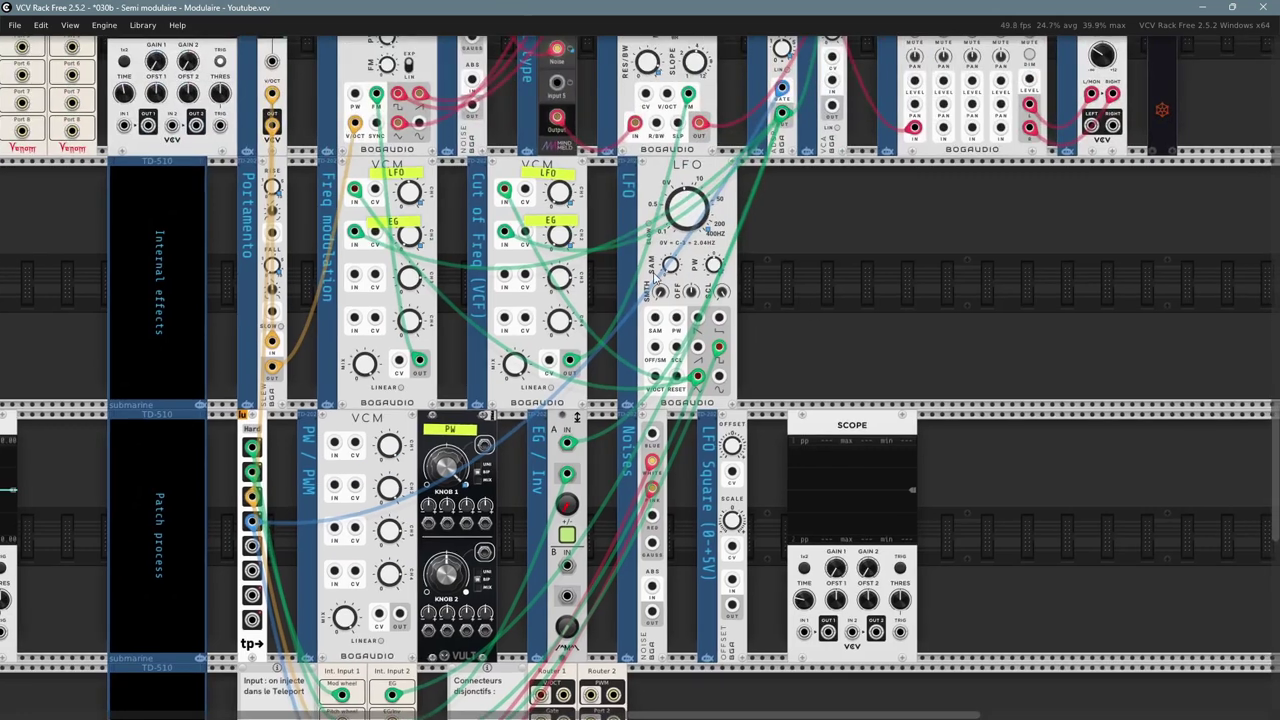
- Move the blue gate cable's end from the ADSR's Gate input to Router 1's Gate normal input
left_click_drag(781, 106, 541, 406)
scroll(560, 510, "down", 3)
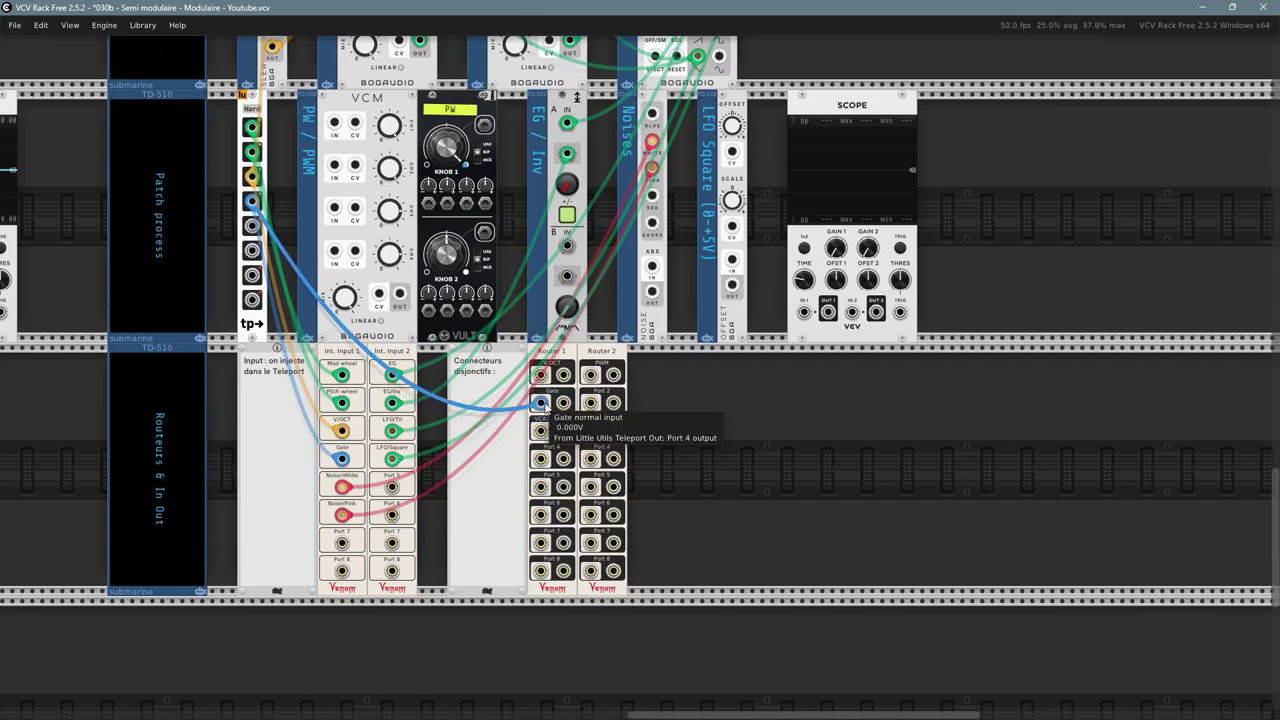
scroll(641, 458, "up", 3)
left_click_drag(676, 400, 762, 354)
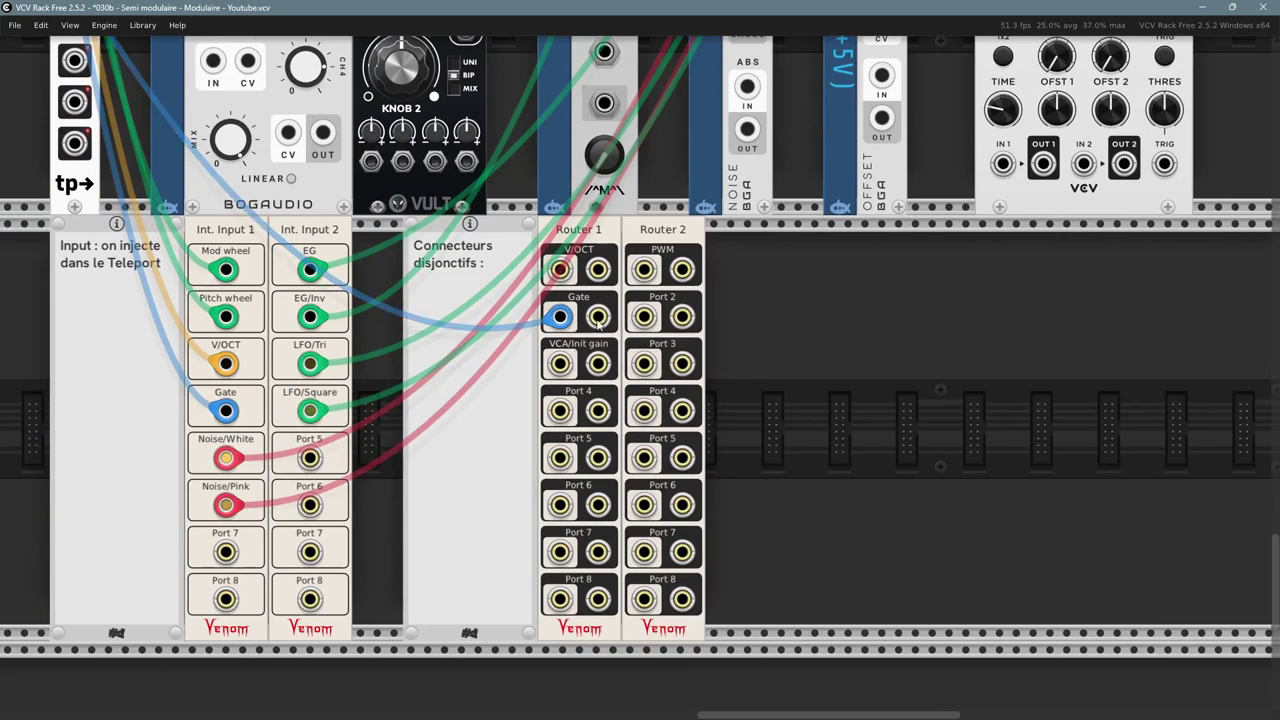
mouse_move(560, 320)
scroll(643, 347, "down", 3)
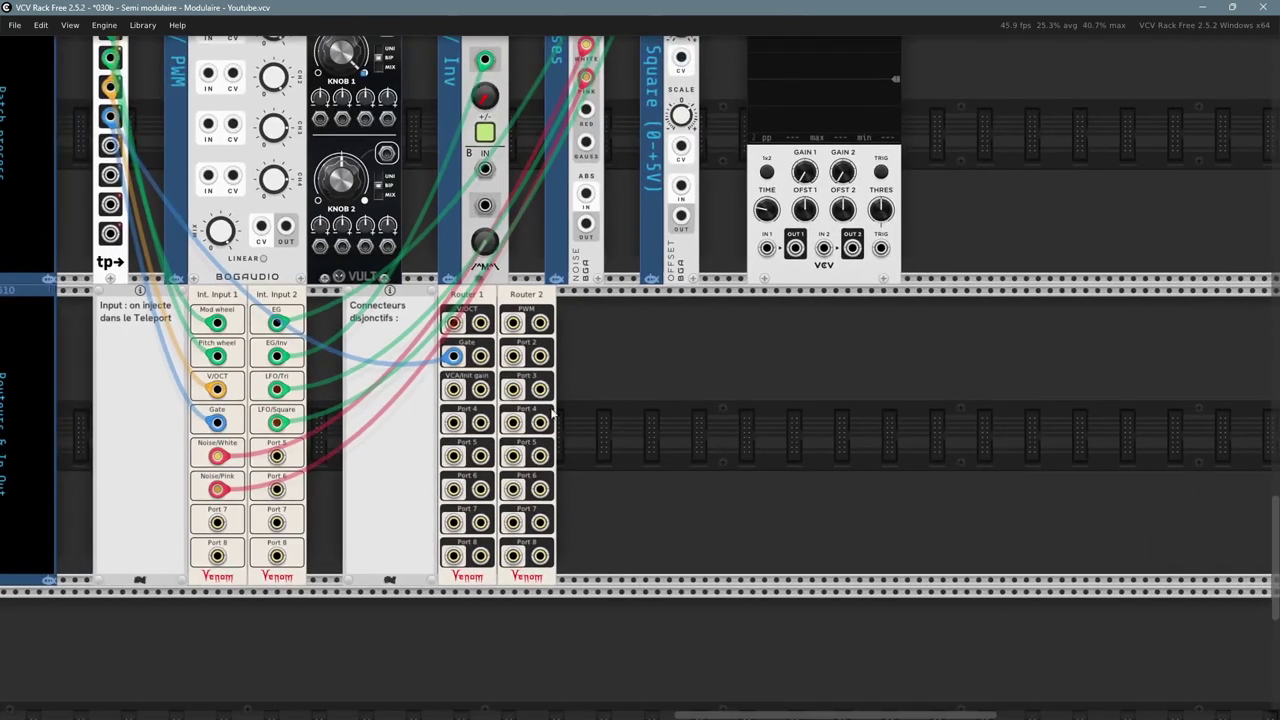
- Patch Router 1's Gate output to the ADSR's Gate input with a blue cable
right_click(482, 365)
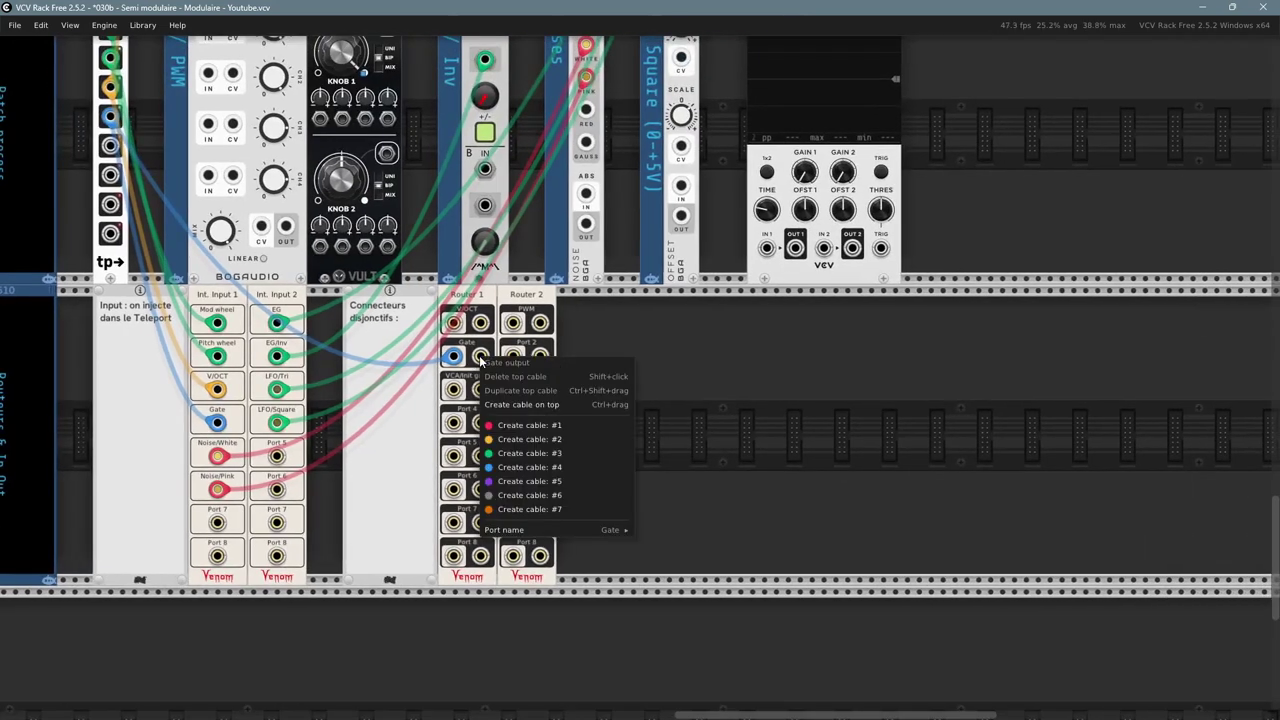
left_click(540, 458)
left_click_drag(1227, 5, 770, 200)
left_click(740, 300)
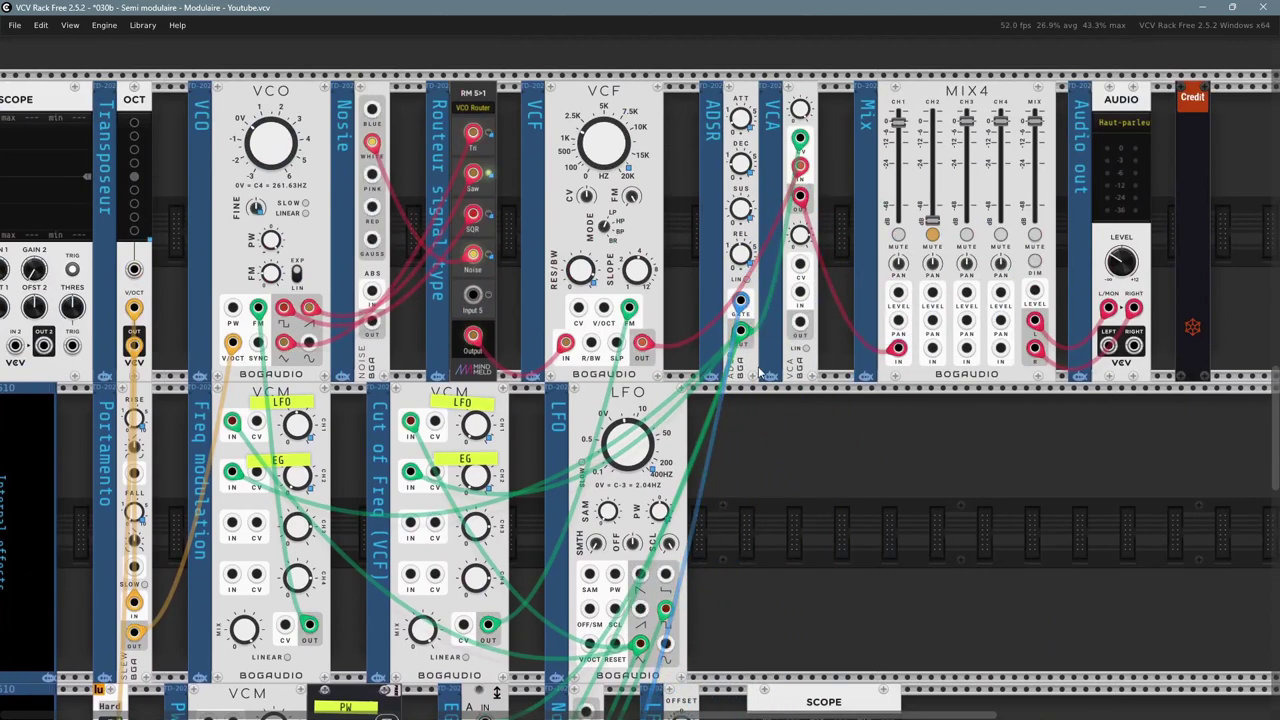
left_click_drag(808, 525, 1048, 230)
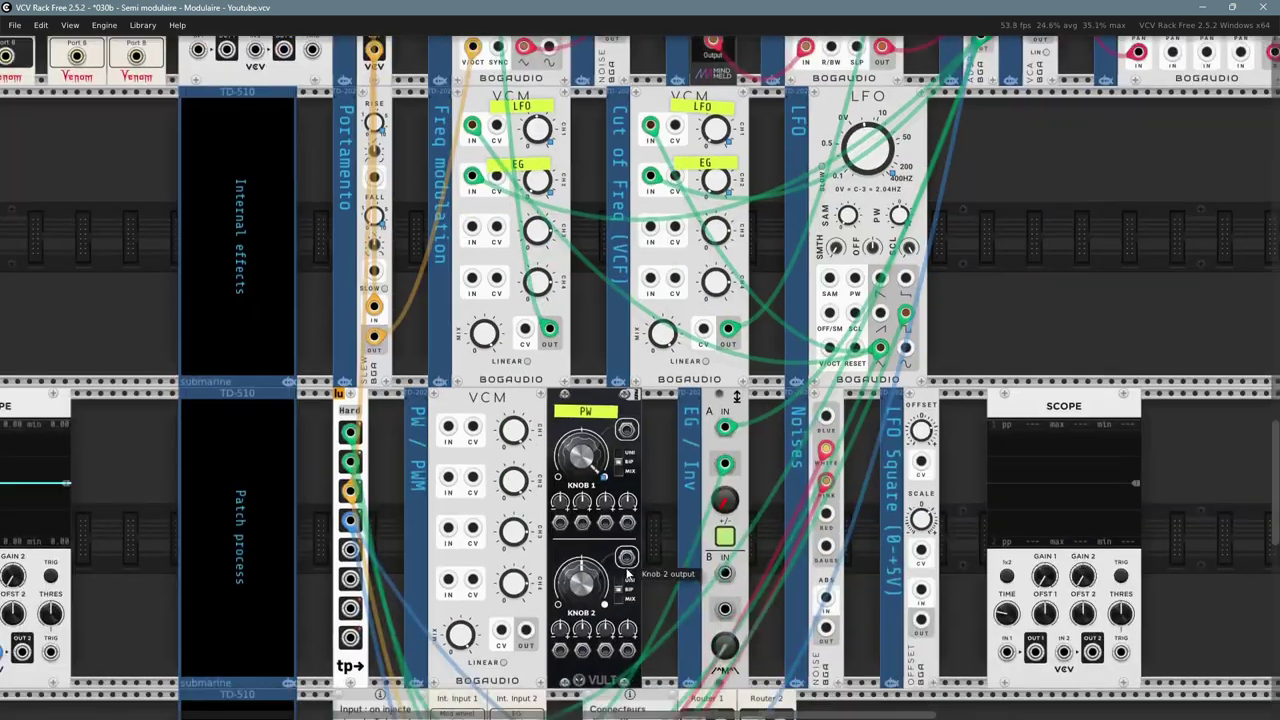
- Examine how the Gate jack on Bay Input 1 corresponds to the Gate connectors on Router 1
left_click_drag(114, 562, 142, 312)
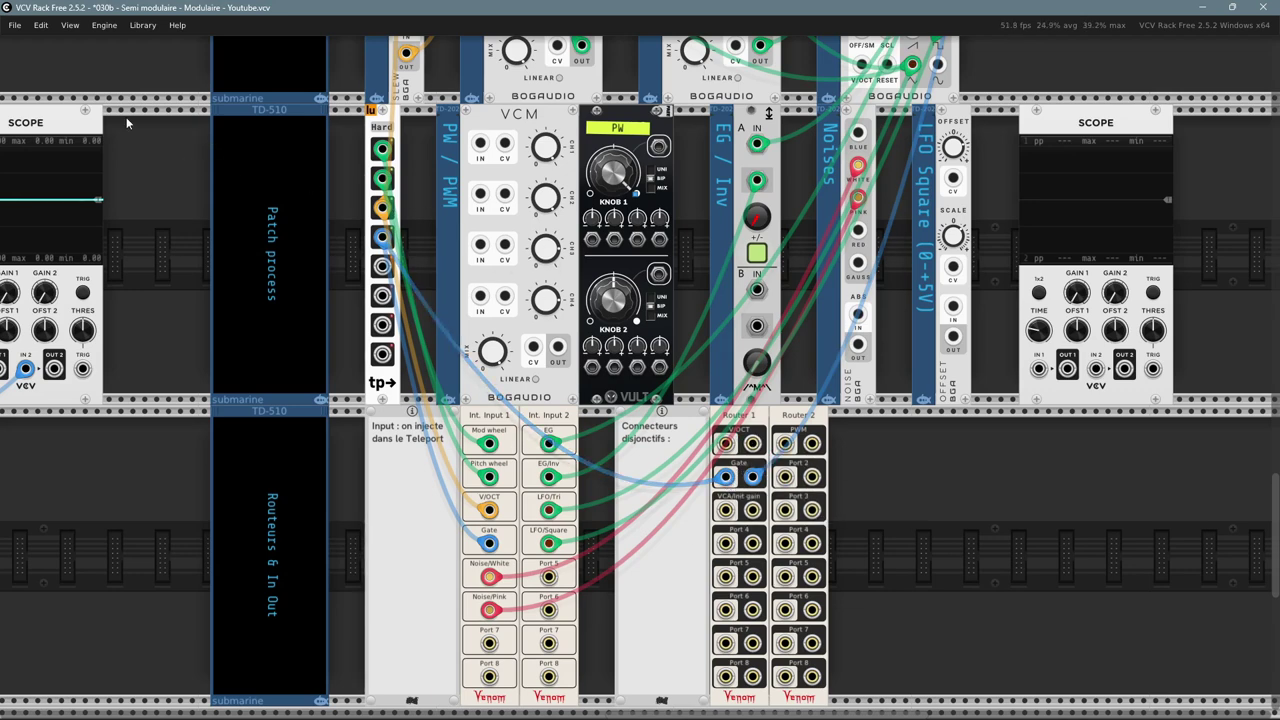
left_click_drag(160, 149, 243, 634)
left_click_drag(249, 414, 415, 573)
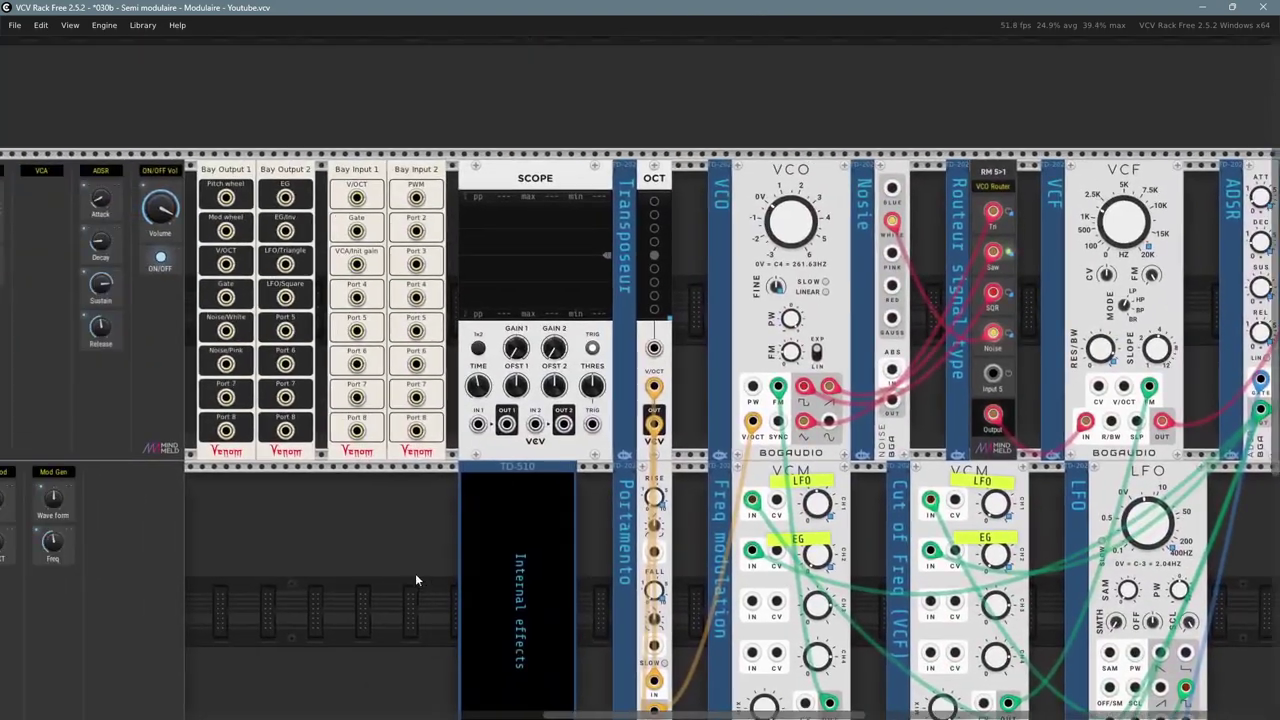
scroll(415, 573, "down", 1)
scroll(415, 573, "right", 1)
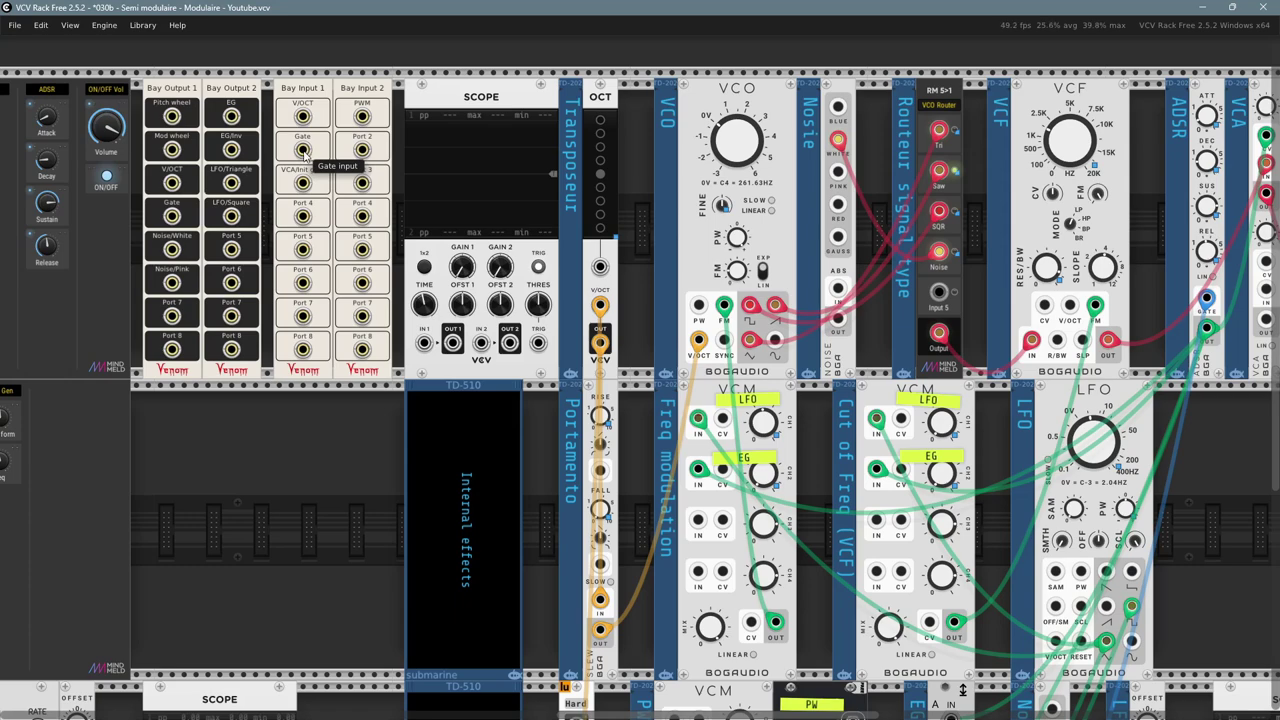
left_click_drag(227, 487, 295, 298)
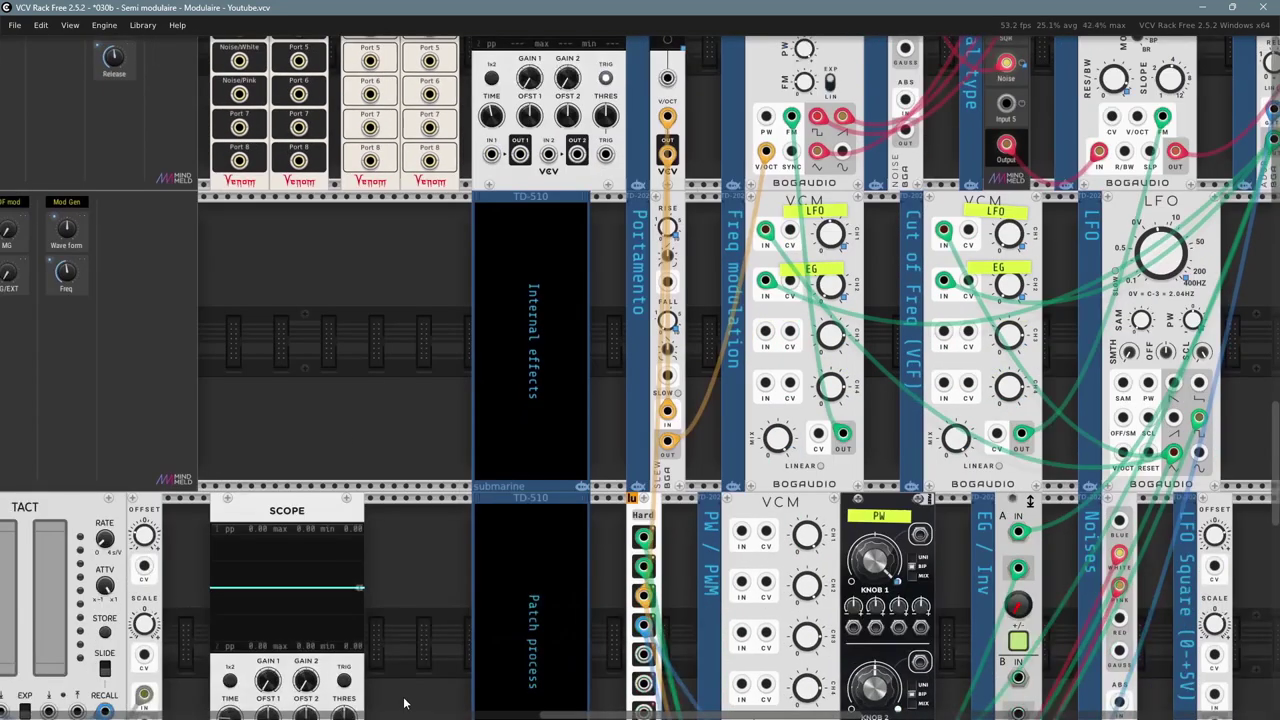
scroll(547, 386, "down", 5)
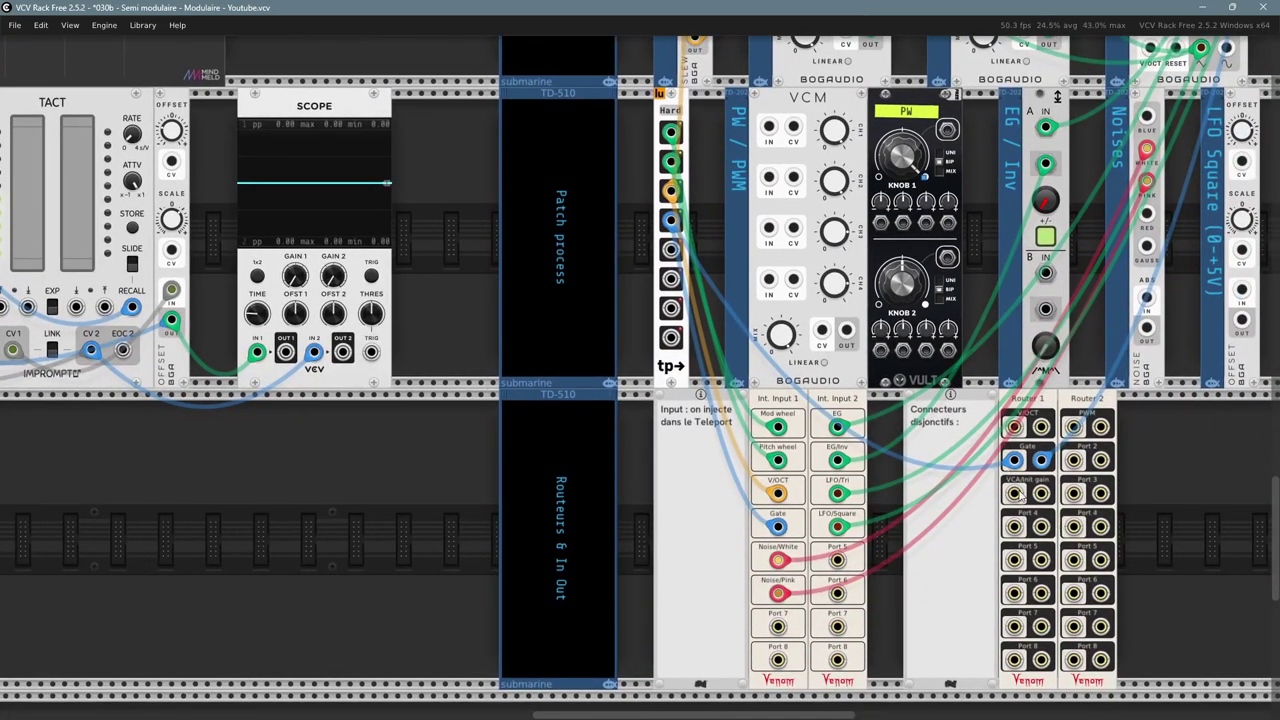
left_click_drag(1184, 524, 930, 485)
scroll(912, 475, "up", 2)
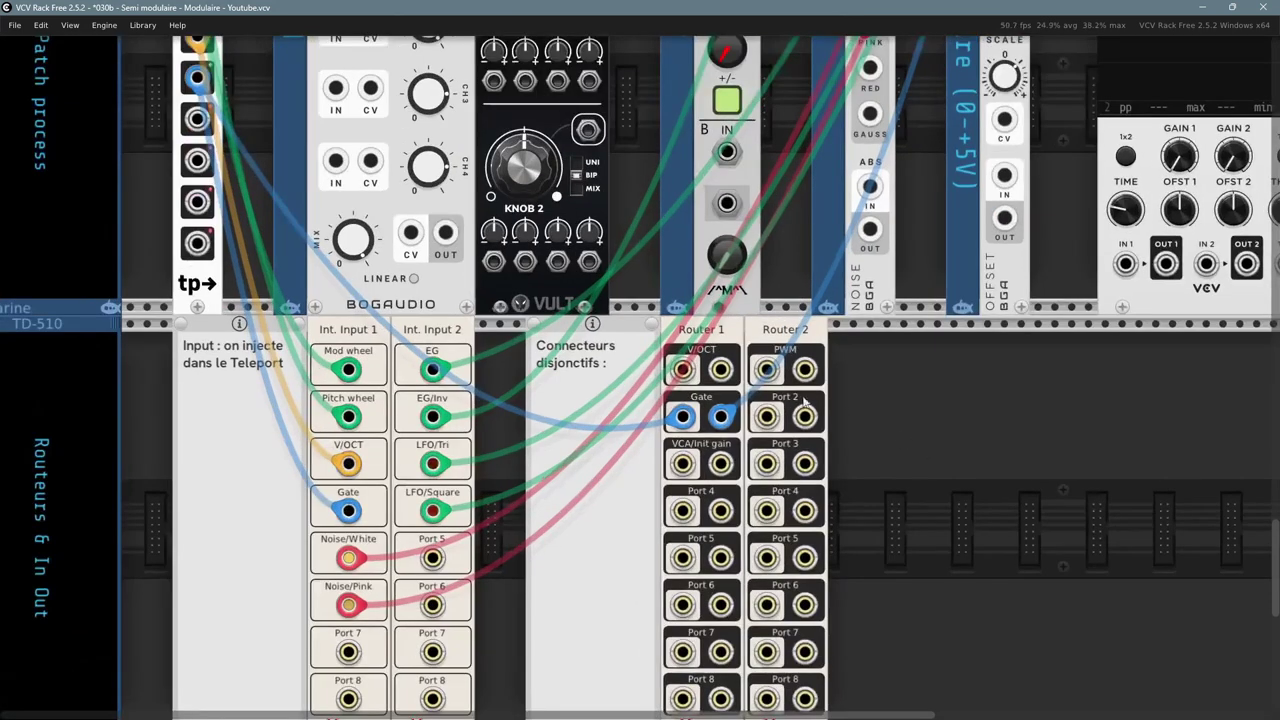
left_click_drag(868, 454, 891, 434)
scroll(891, 432, "down", 2)
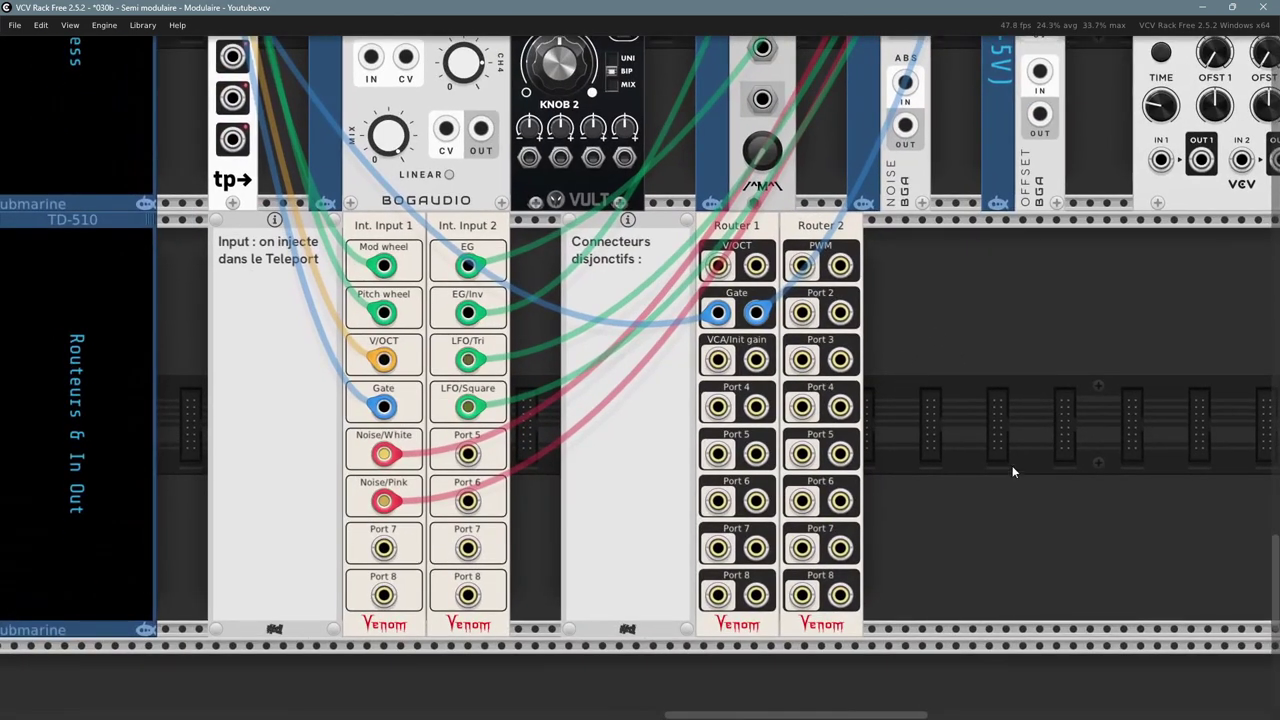
- Check Router 1's Bay Norm name and source settings, with Bay Input 1 as the source
right_click(761, 231)
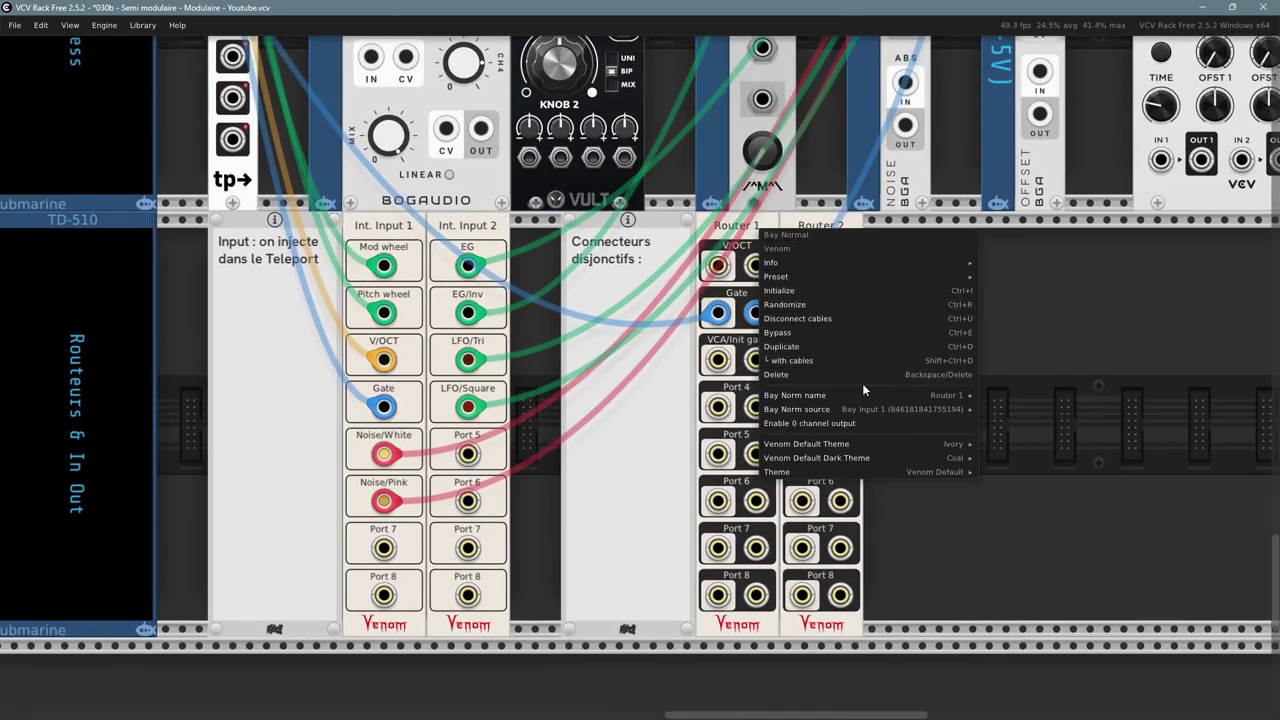
mouse_move(960, 409)
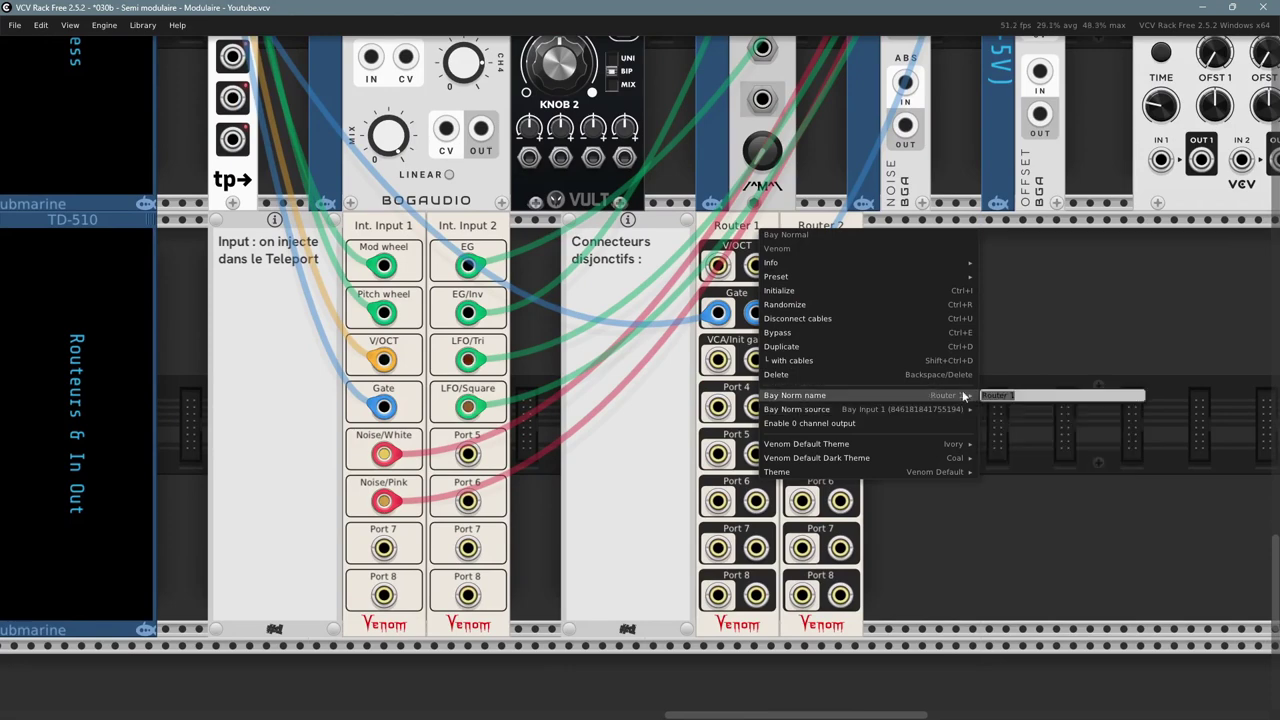
mouse_move(917, 409)
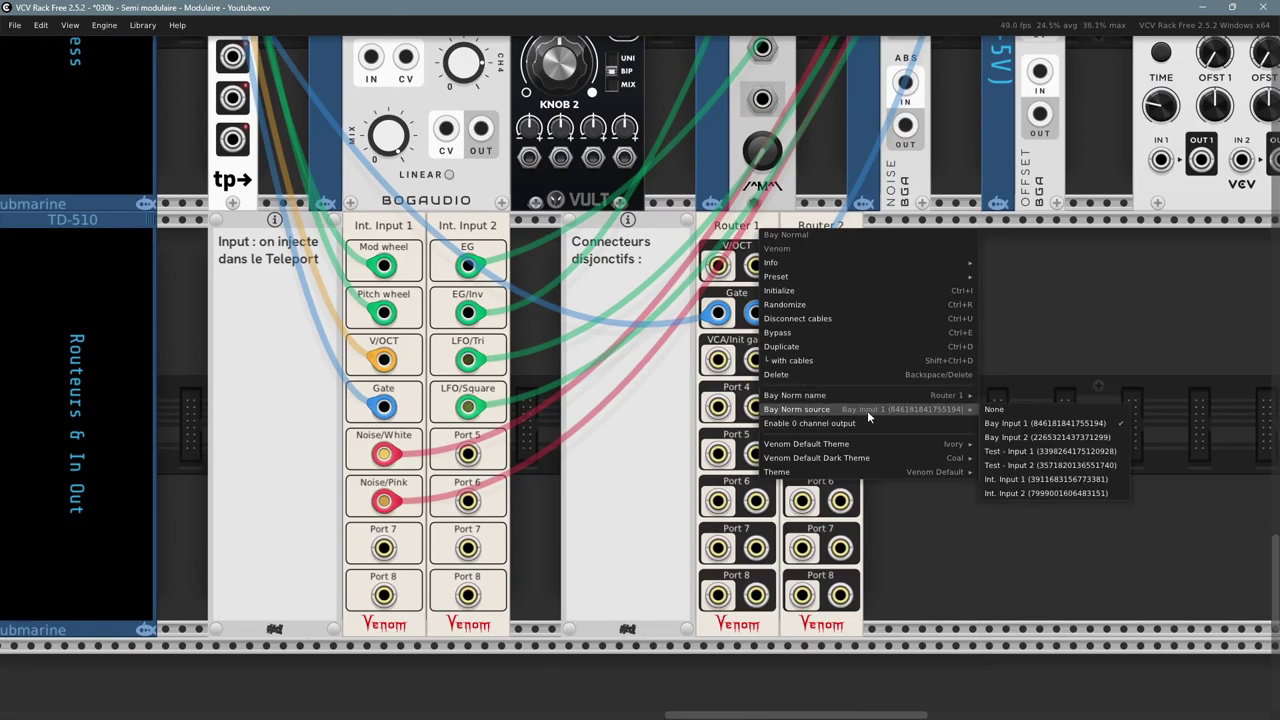
left_click(1045, 426)
- Compare the Bay Input modules with the internal inputs and routers, and recheck Router 1's Bay Norm source
scroll(948, 314, "up", 14)
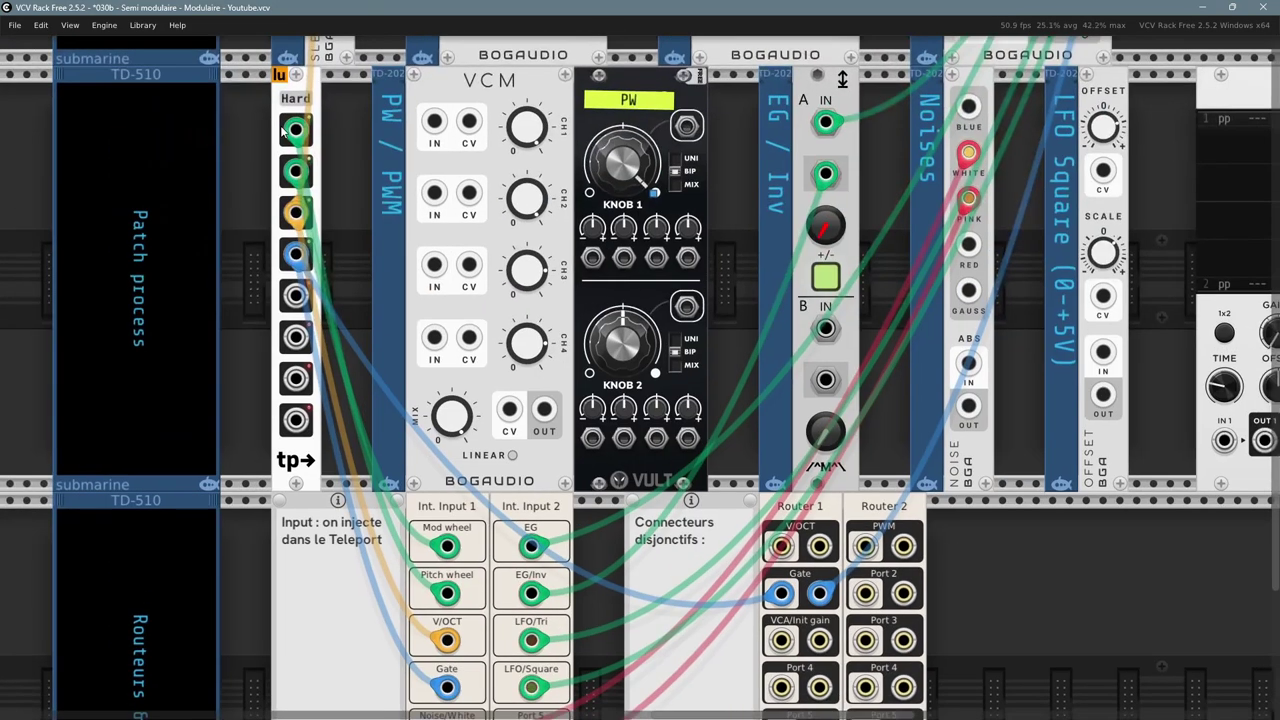
scroll(578, 492, "left", 7)
scroll(578, 491, "down", 1)
left_click_drag(268, 286, 378, 536)
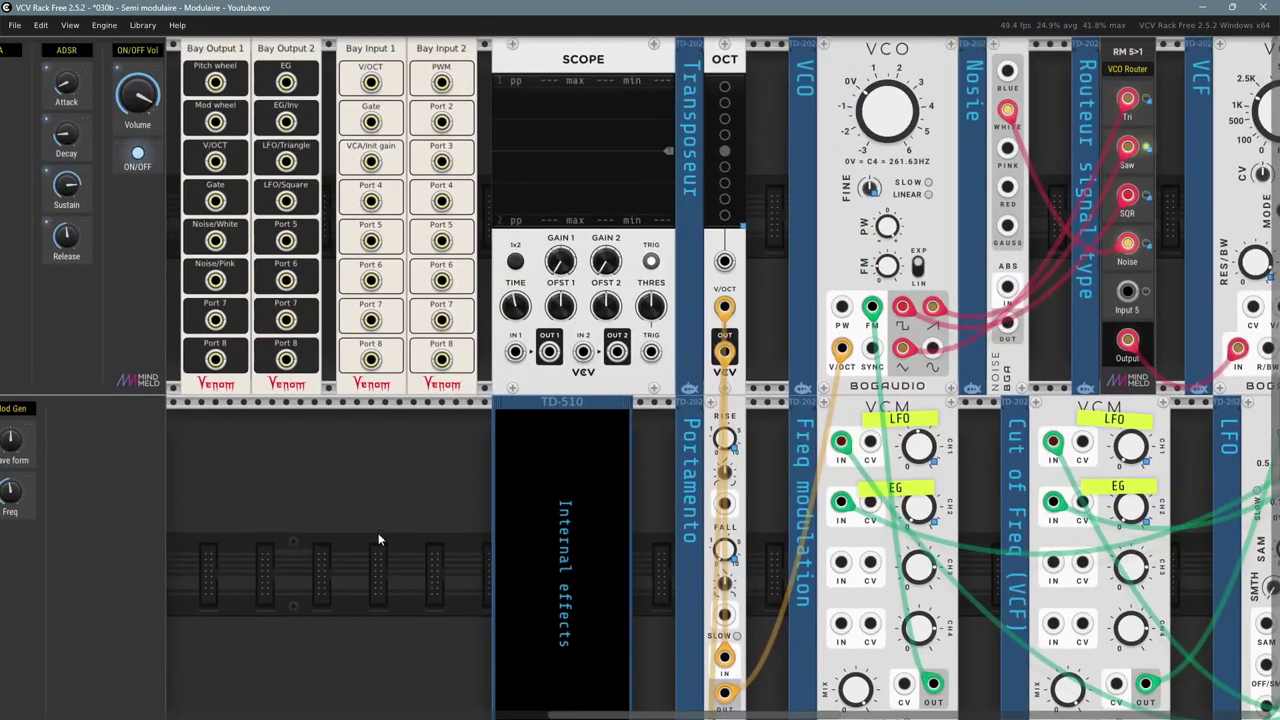
scroll(369, 534, "down", 11)
scroll(369, 534, "right", 5)
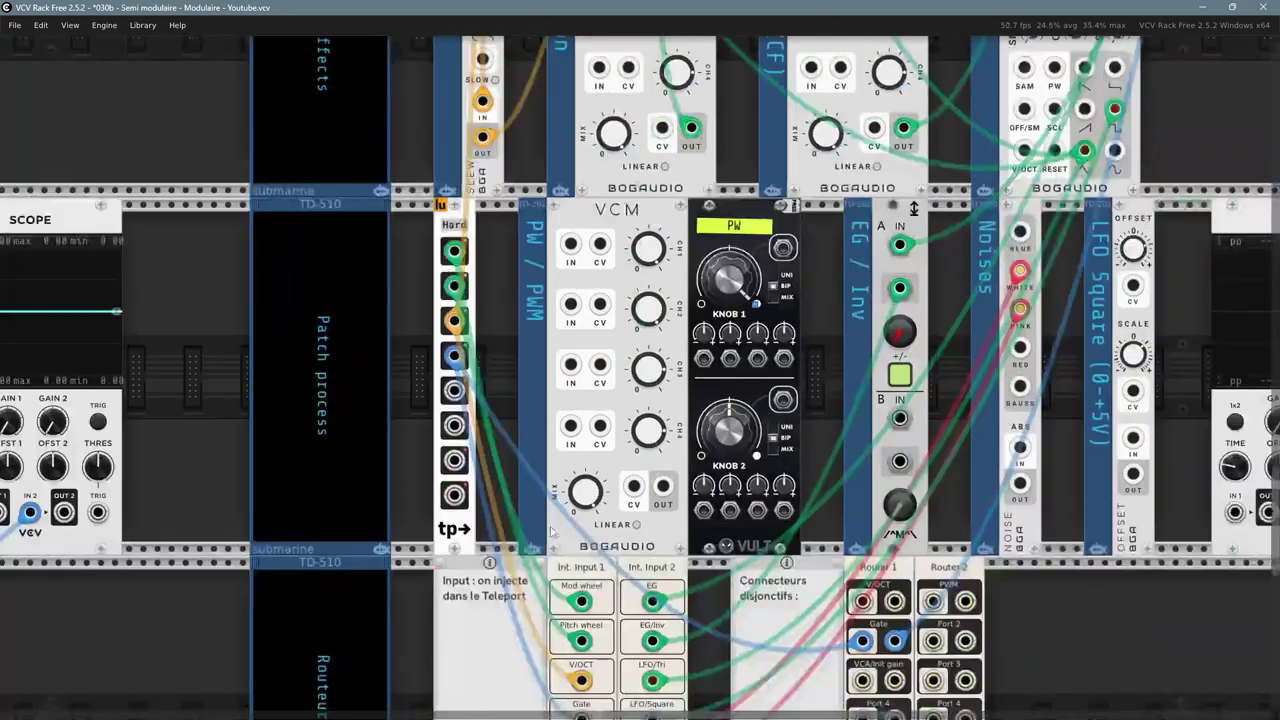
scroll(1076, 679, "down", 4)
scroll(1076, 679, "right", 2)
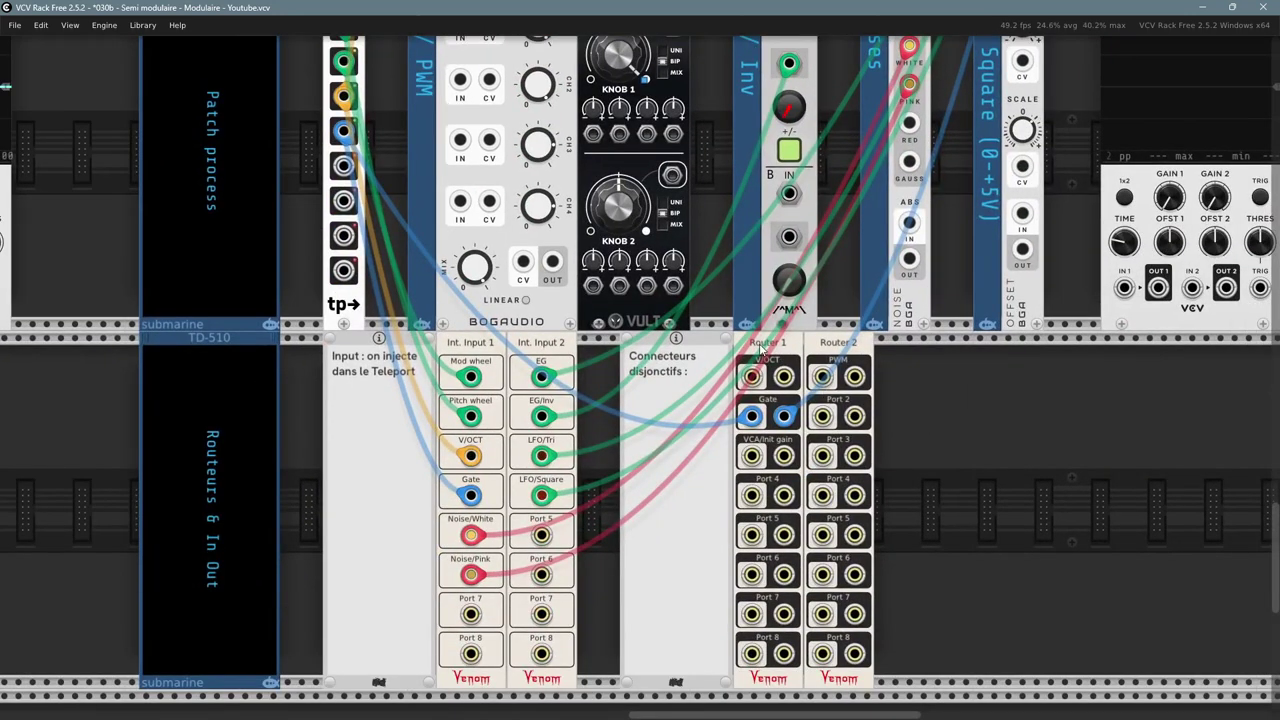
right_click(760, 345)
mouse_move(838, 398)
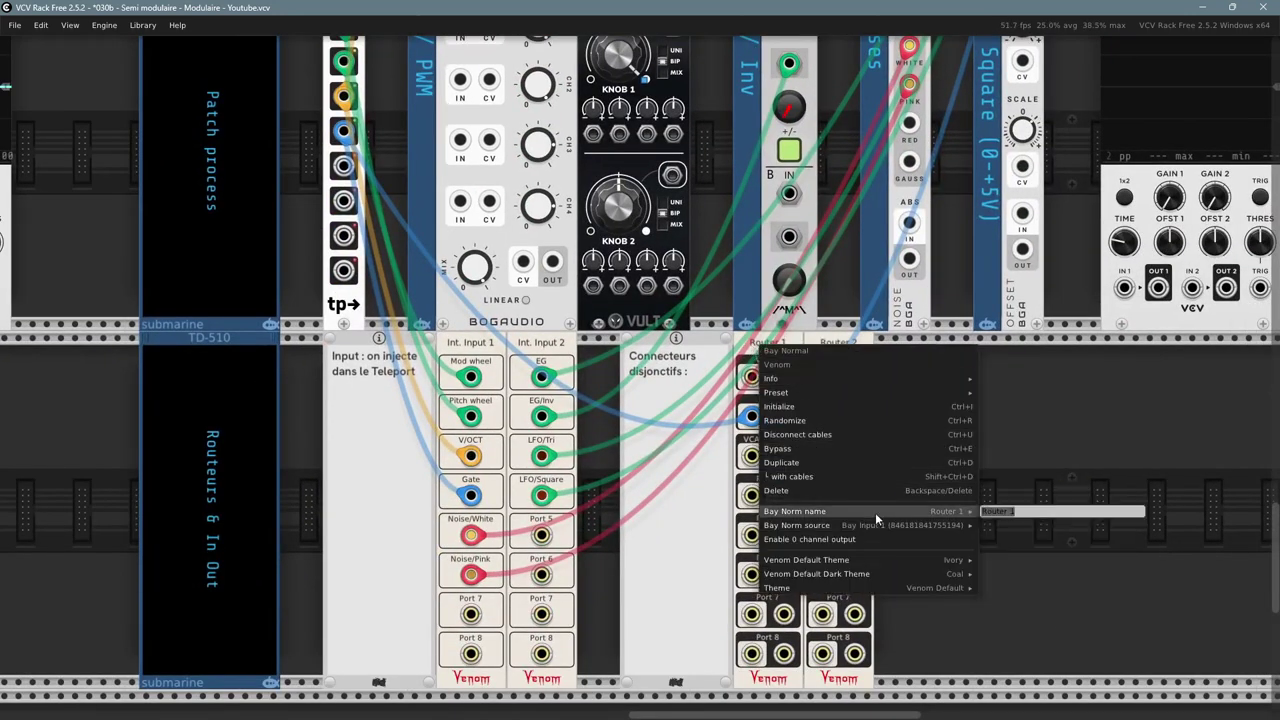
mouse_move(827, 521)
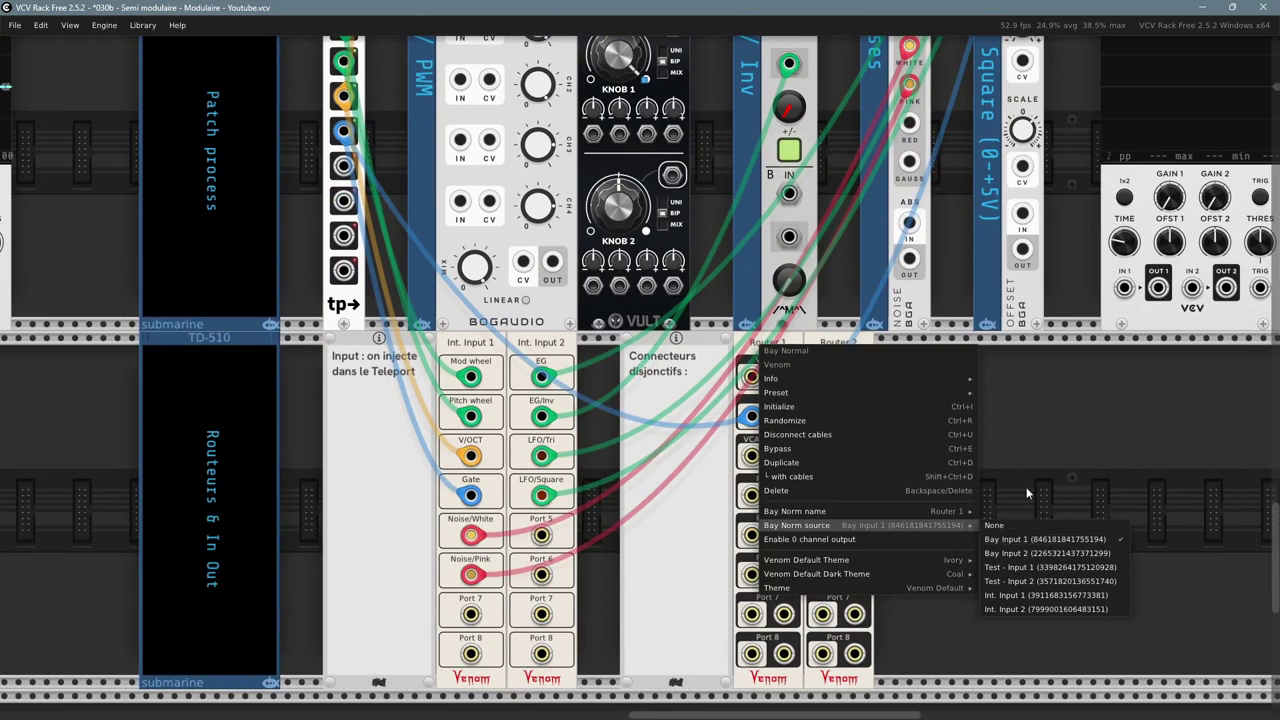
left_click(1040, 427)
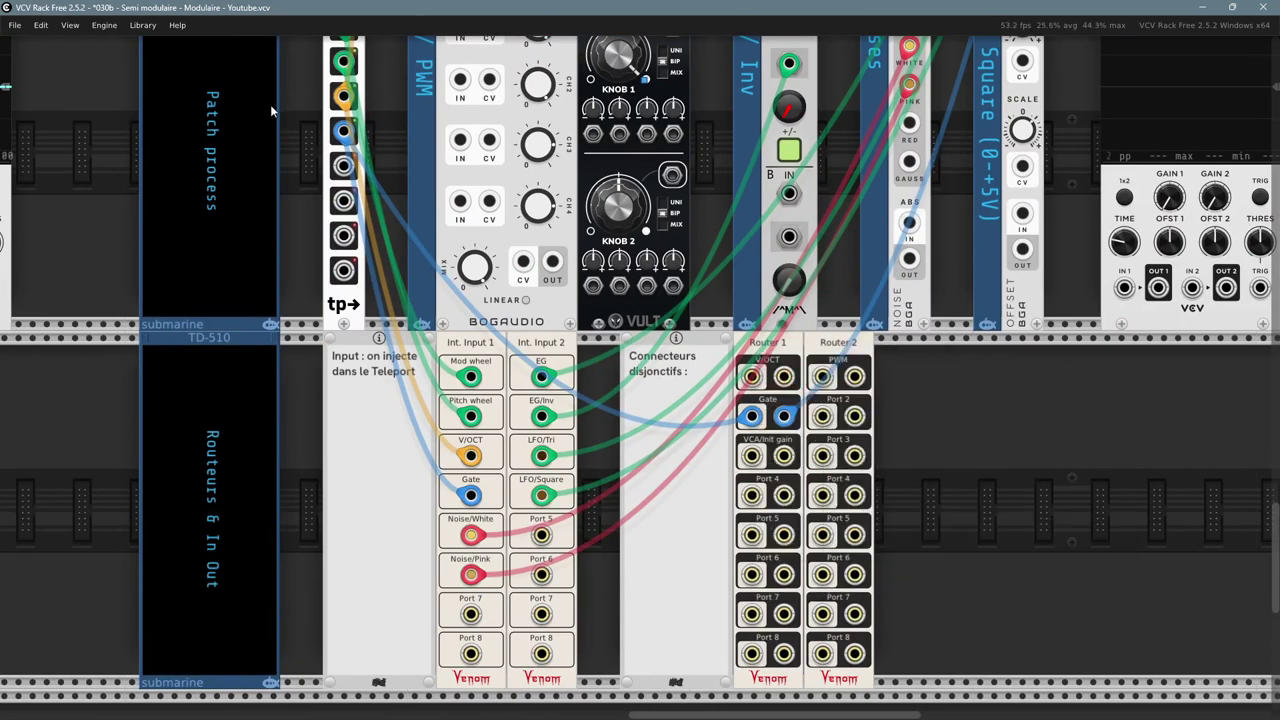
- Duplicate the 4MAN trigger module from the Mod & Pitch wheels section into the empty space below the patch bay
left_click_drag(270, 104, 1016, 377)
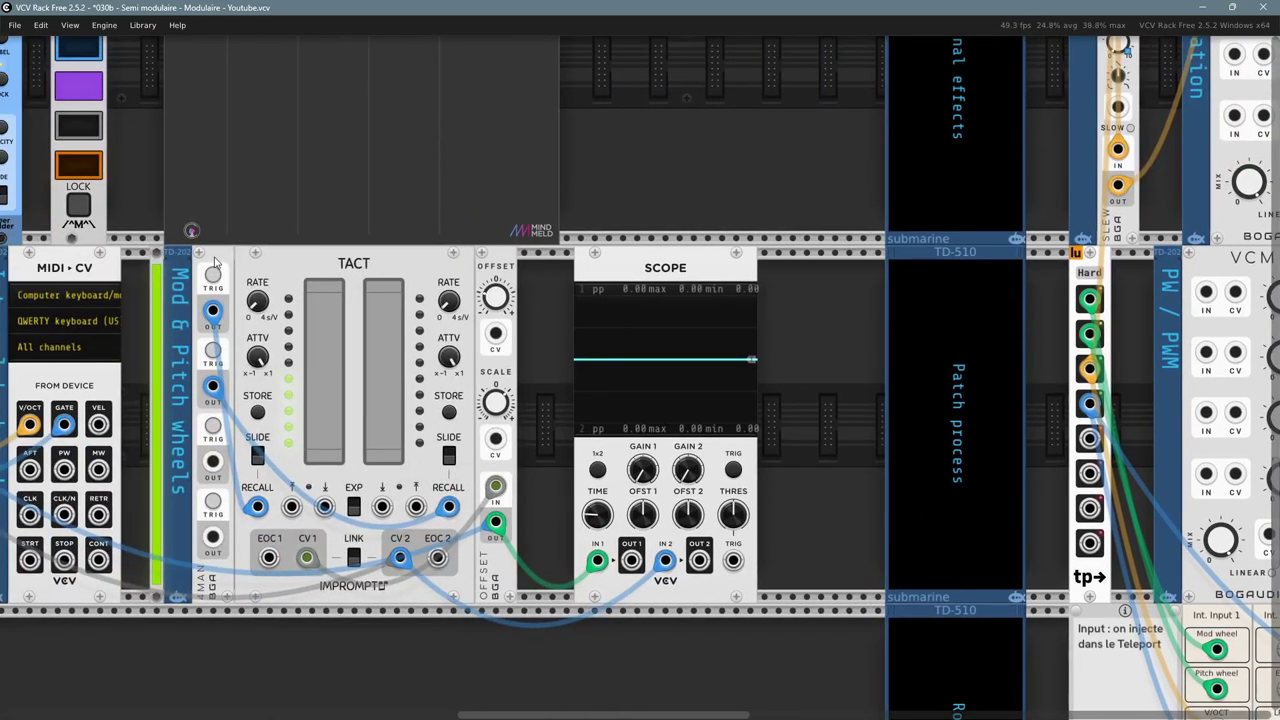
left_click_drag(708, 90, 582, 451)
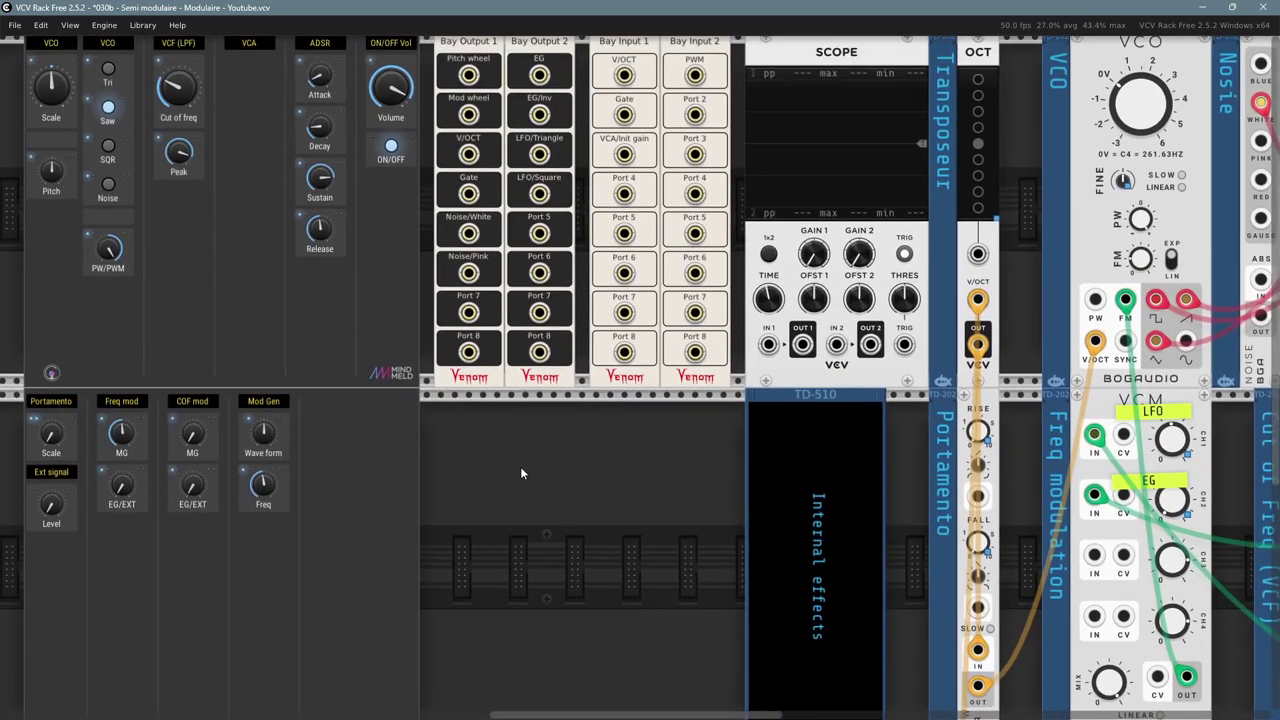
key("ctrl+v")
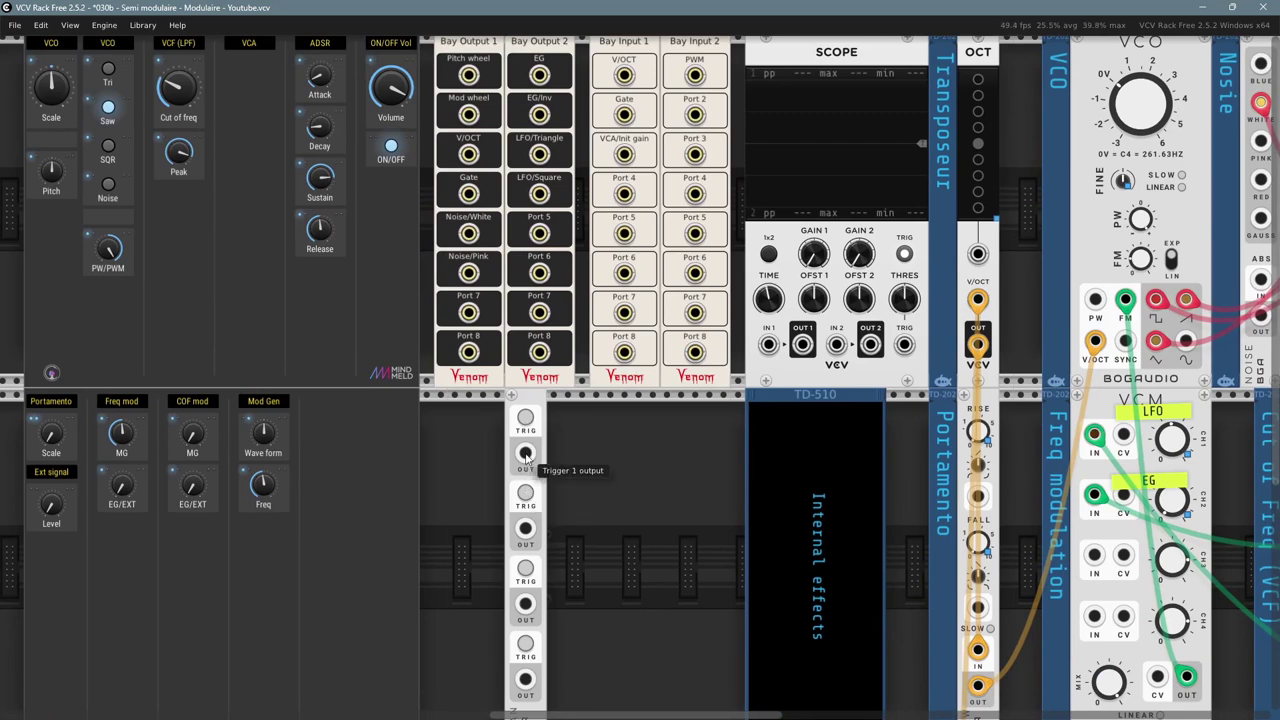
- Patch the new 4MAN's Trigger 1 output to input 1 of the Scope beside the bay in blue
right_click(527, 457)
left_click(563, 566)
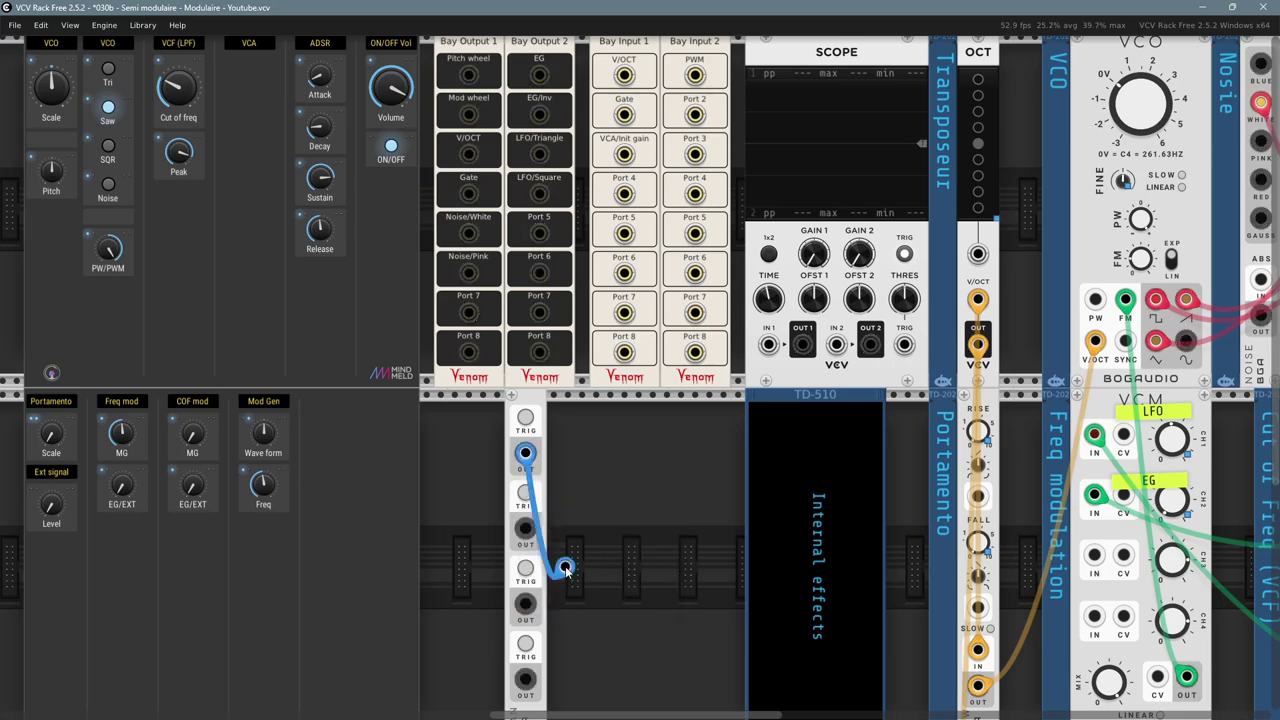
left_click(771, 352)
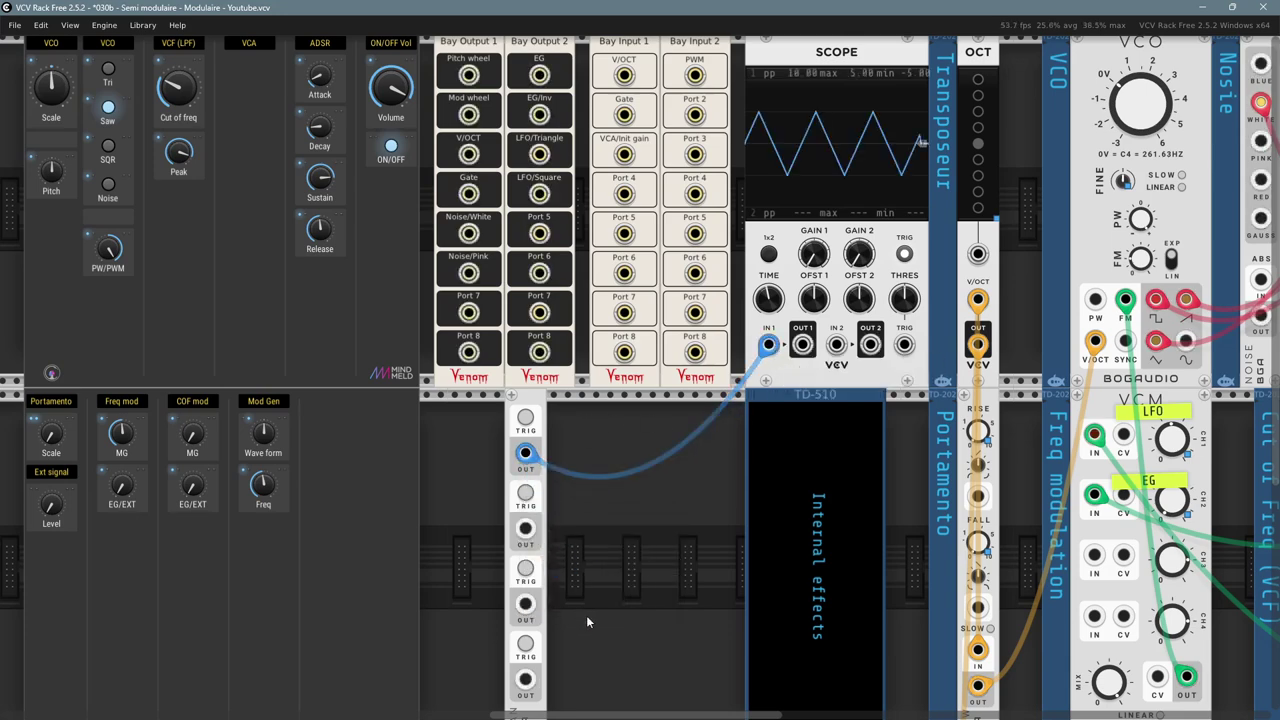
- Fire the new 4MAN's Trigger 1 repeatedly and examine its gate signal on the Scope beside the bay
scroll(586, 615, "down", 2)
left_click(539, 350)
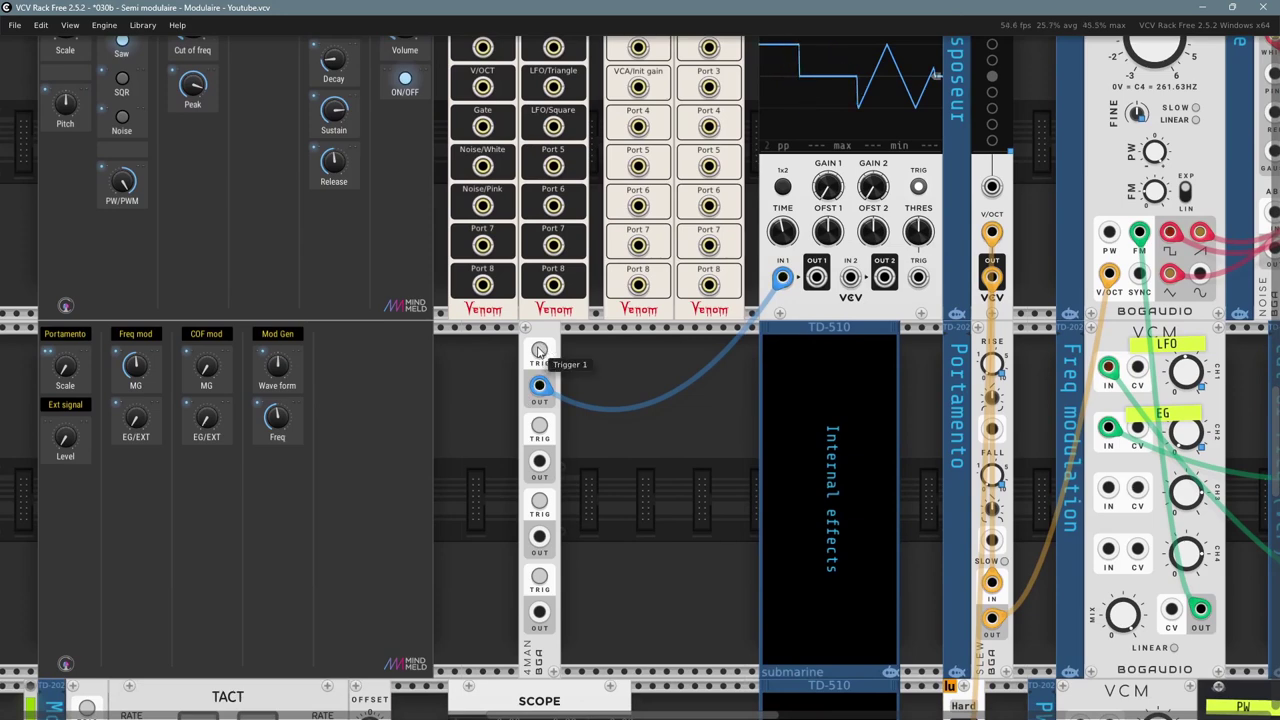
left_click(539, 350)
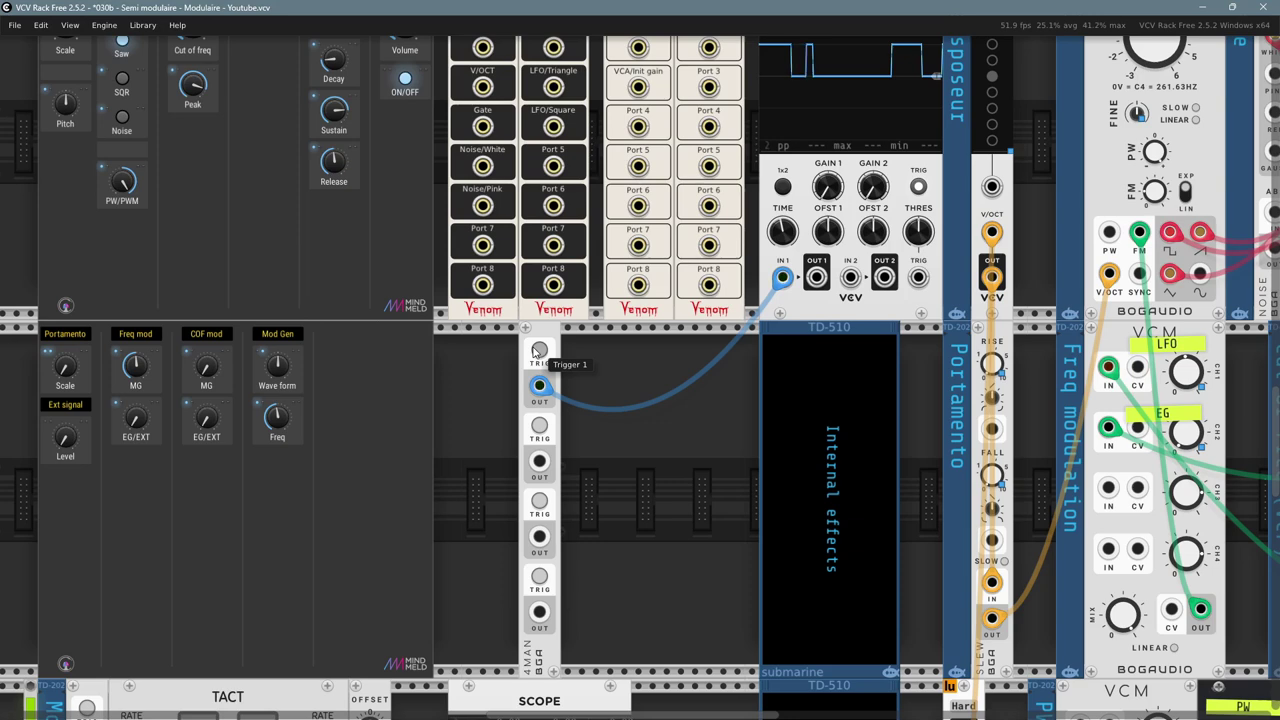
scroll(633, 380, "up", 2)
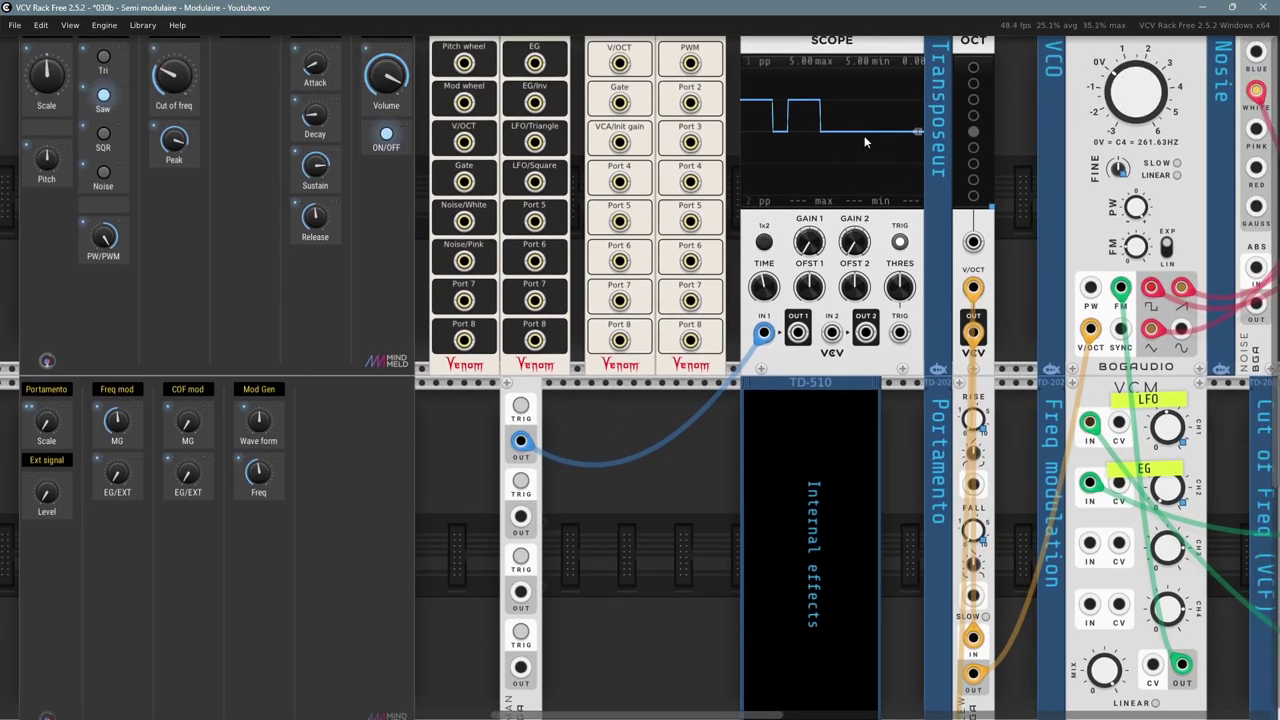
left_click(516, 410)
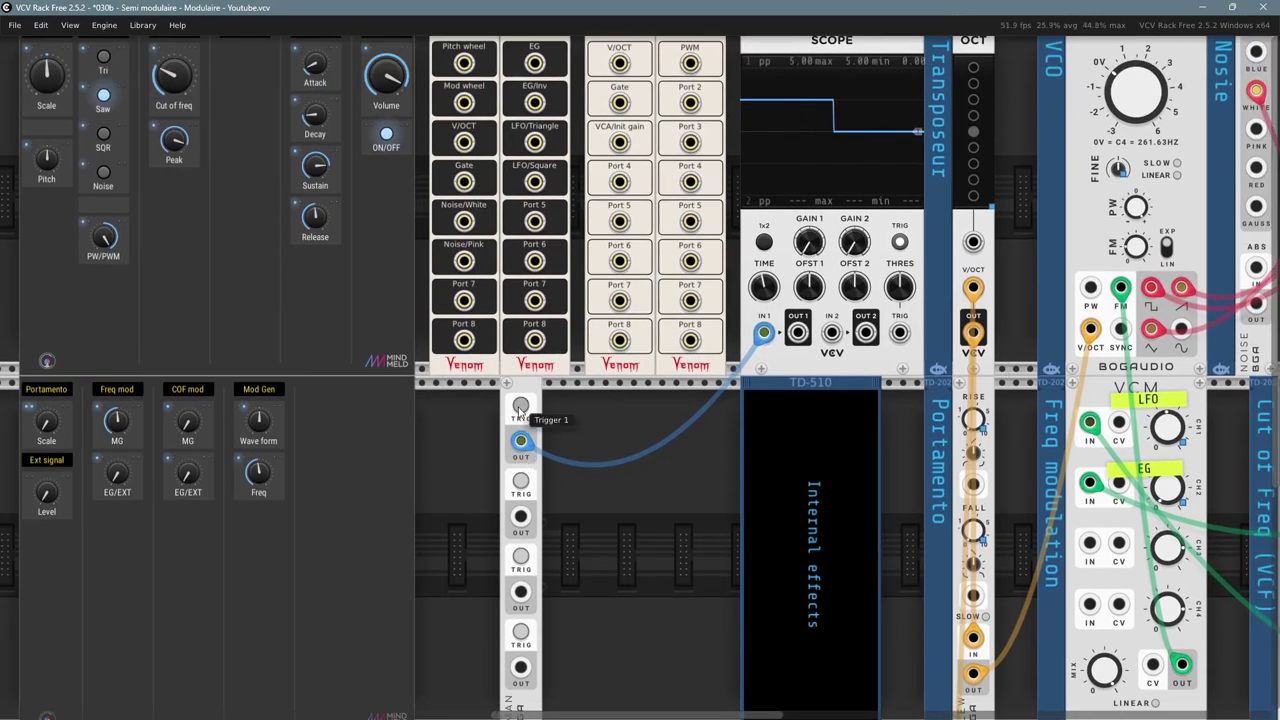
left_click(518, 410)
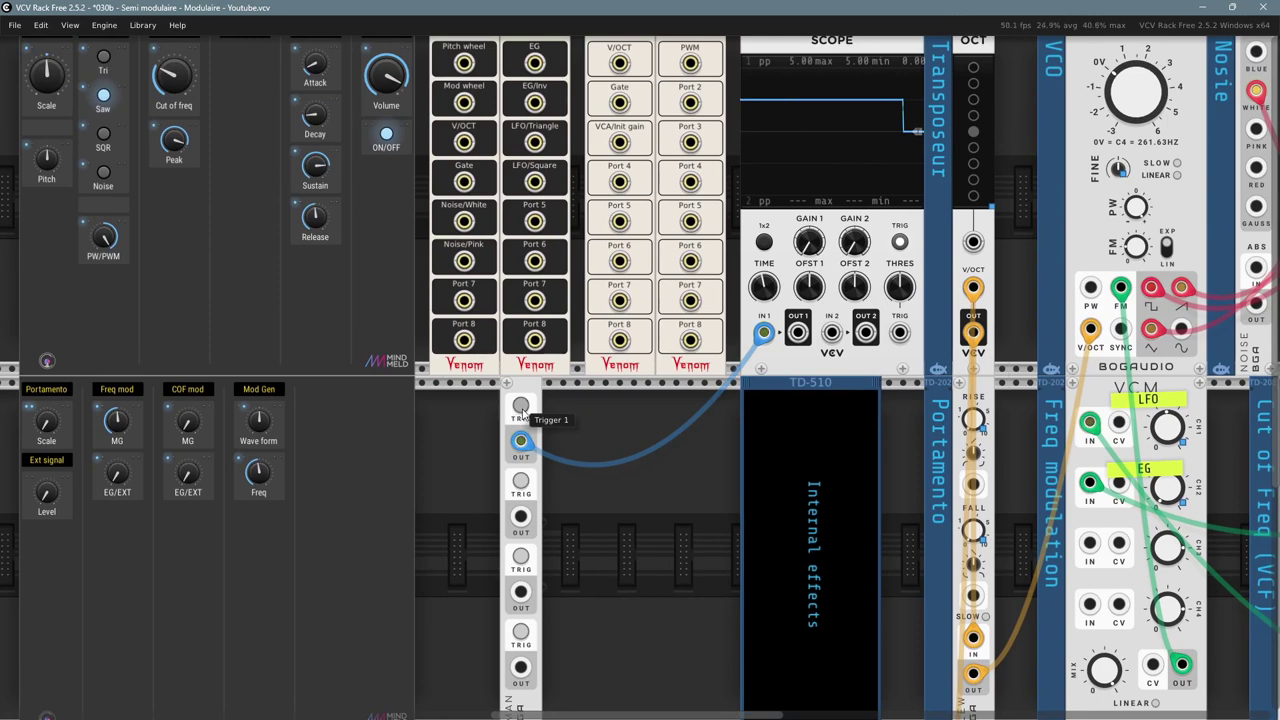
left_click(518, 410)
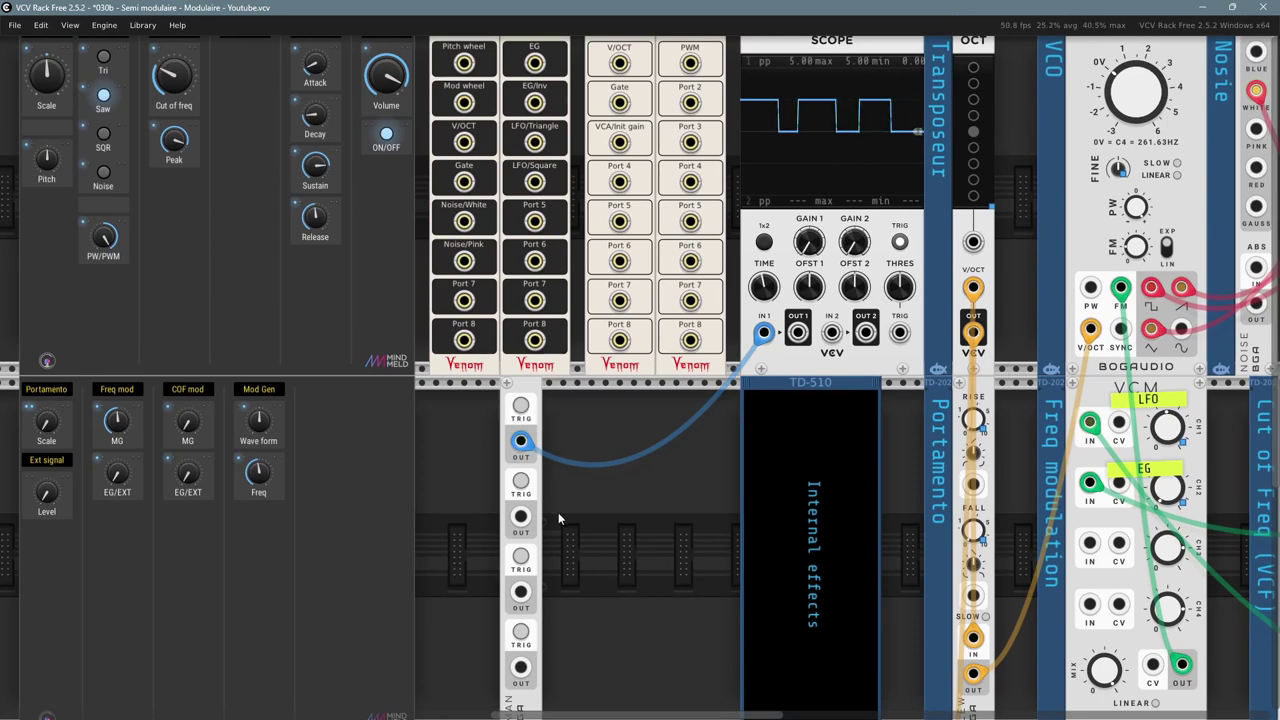
scroll(563, 443, "down", 3)
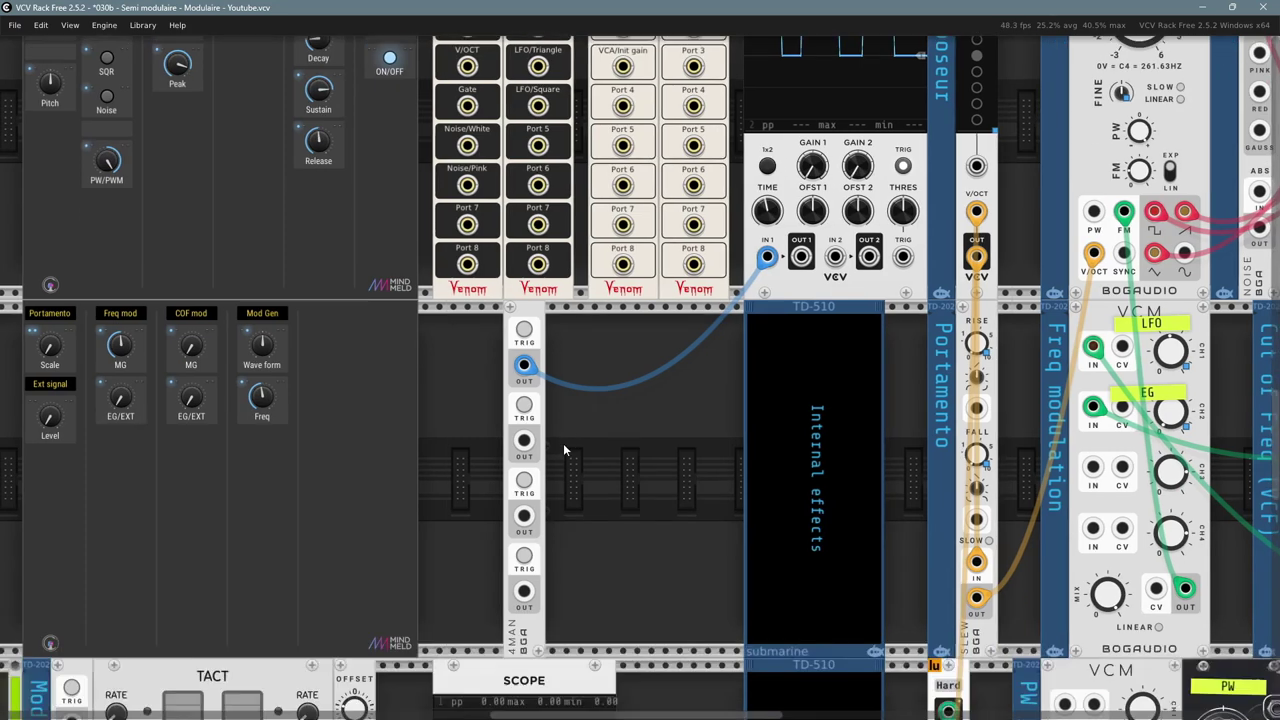
- Set the output level of the 4MAN below the patch bay to +10V
right_click(531, 319)
mouse_move(563, 522)
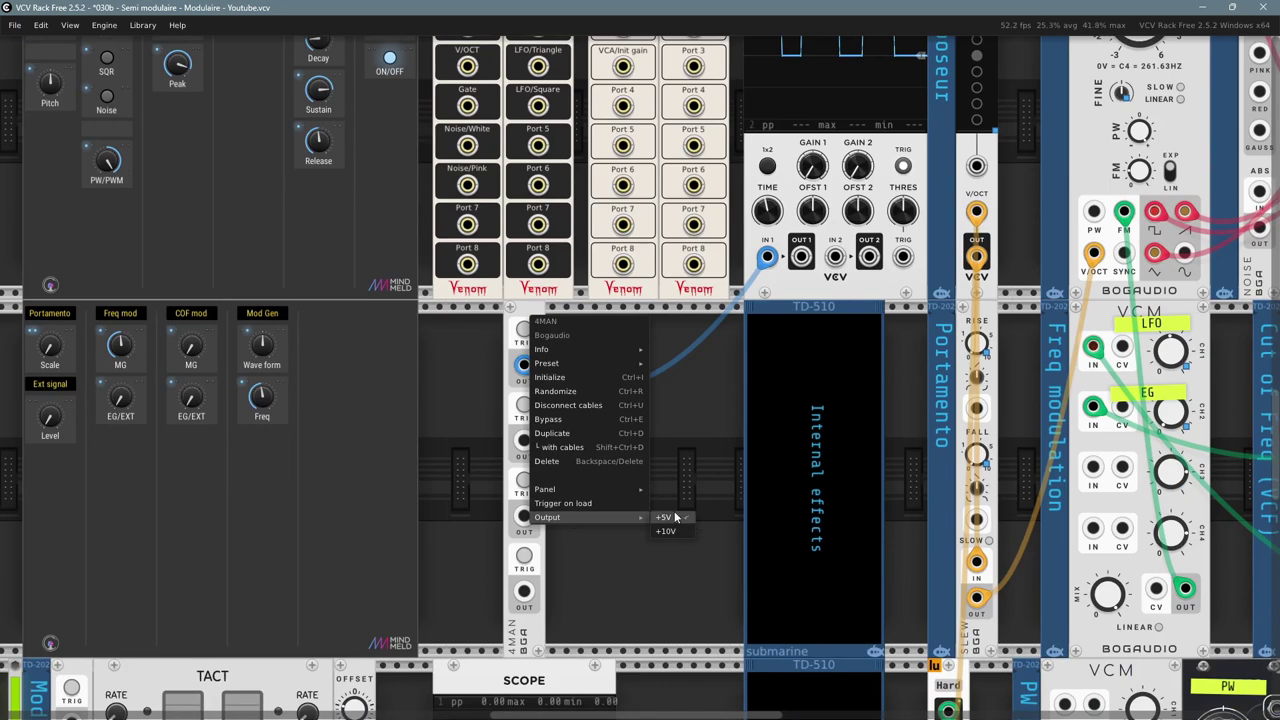
left_click(667, 534)
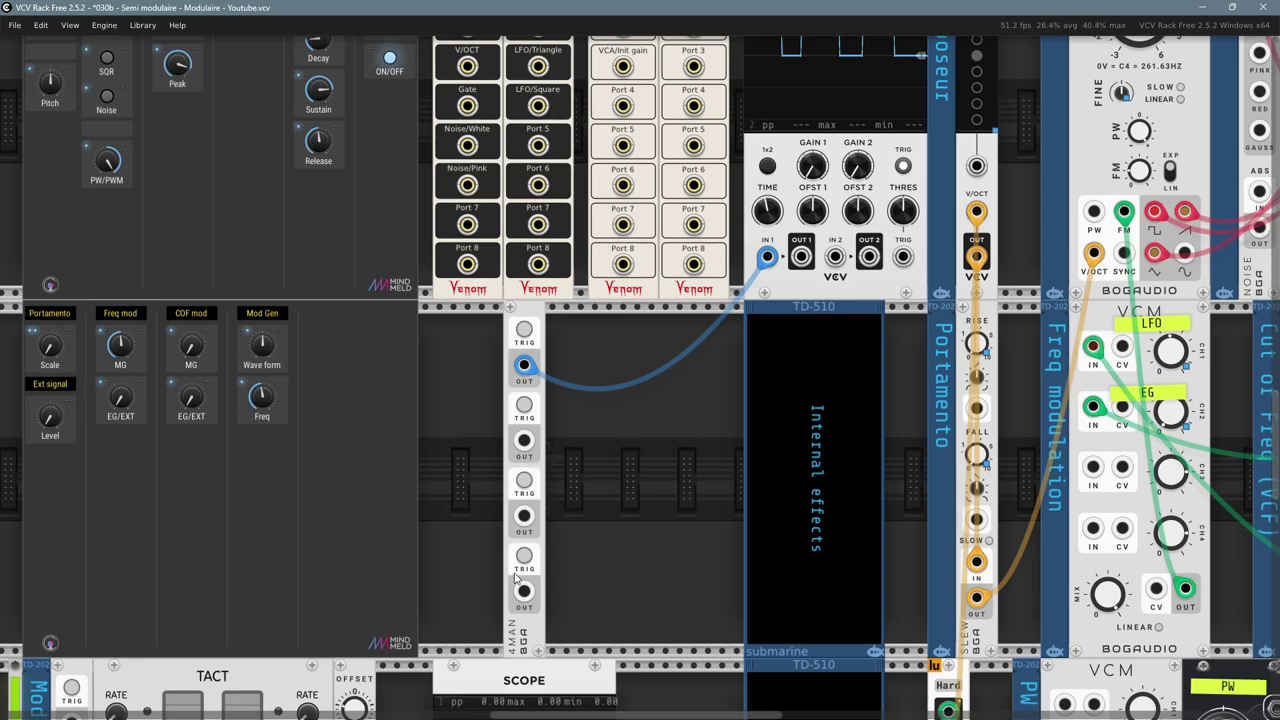
- Turn off the trigger on the Scope beside the bay and fire the 4MAN's Trigger 1 to examine its signal
left_click_drag(606, 353, 557, 451)
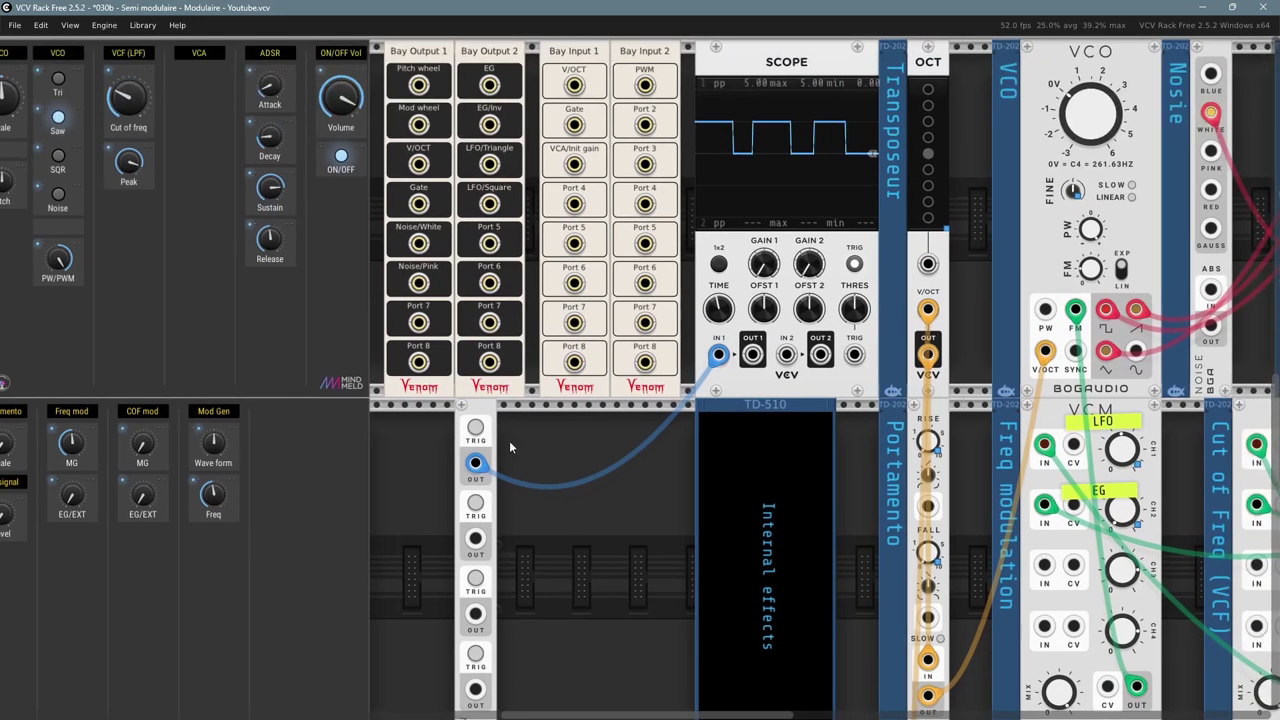
left_click(478, 432)
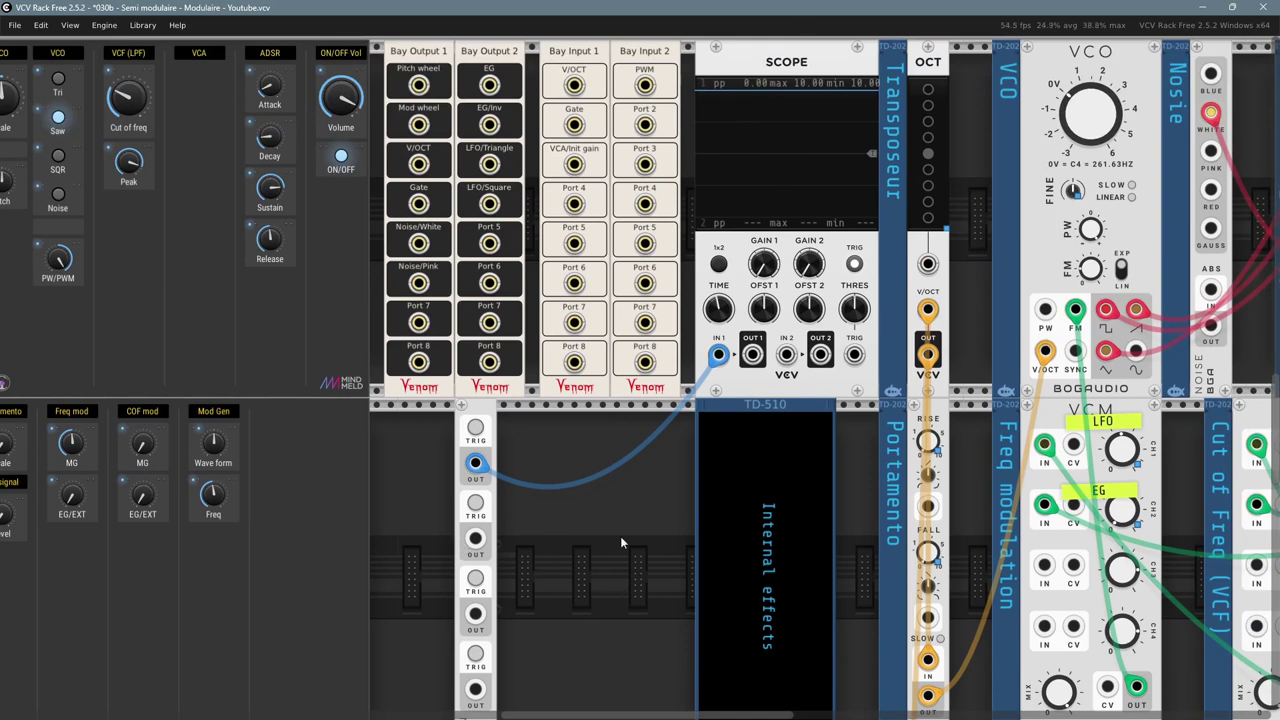
left_click(854, 263)
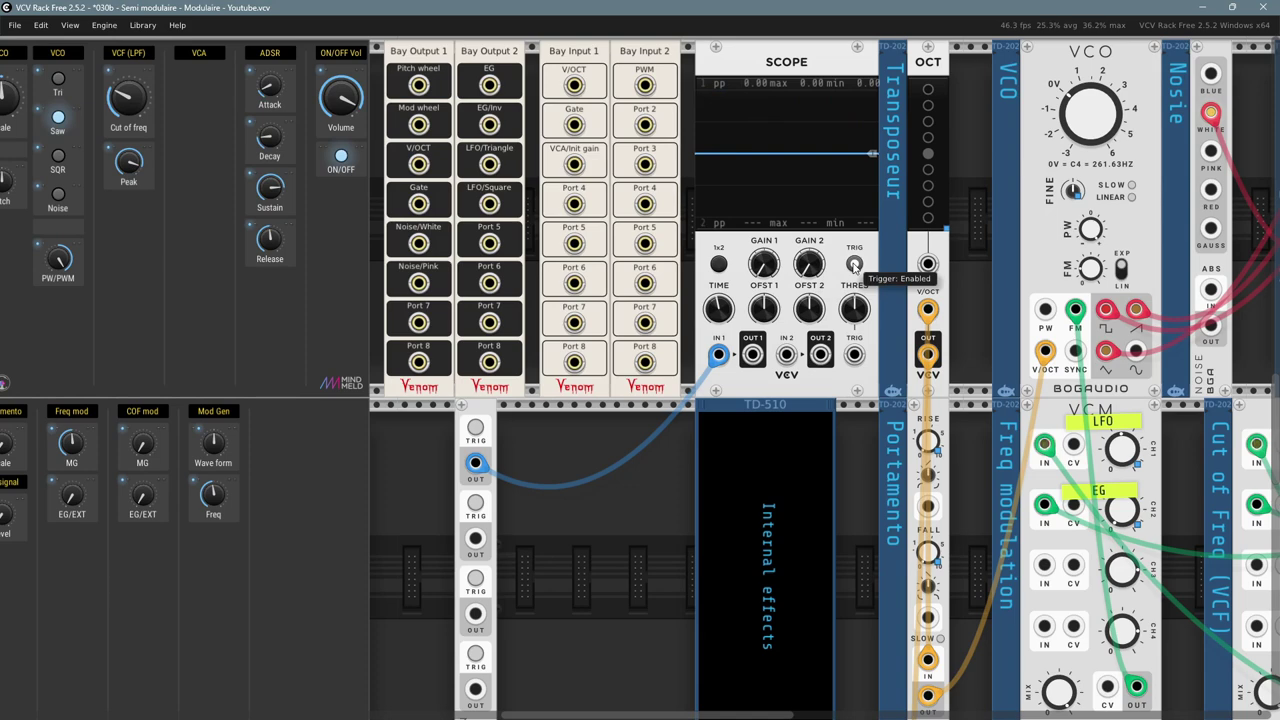
left_click(477, 432)
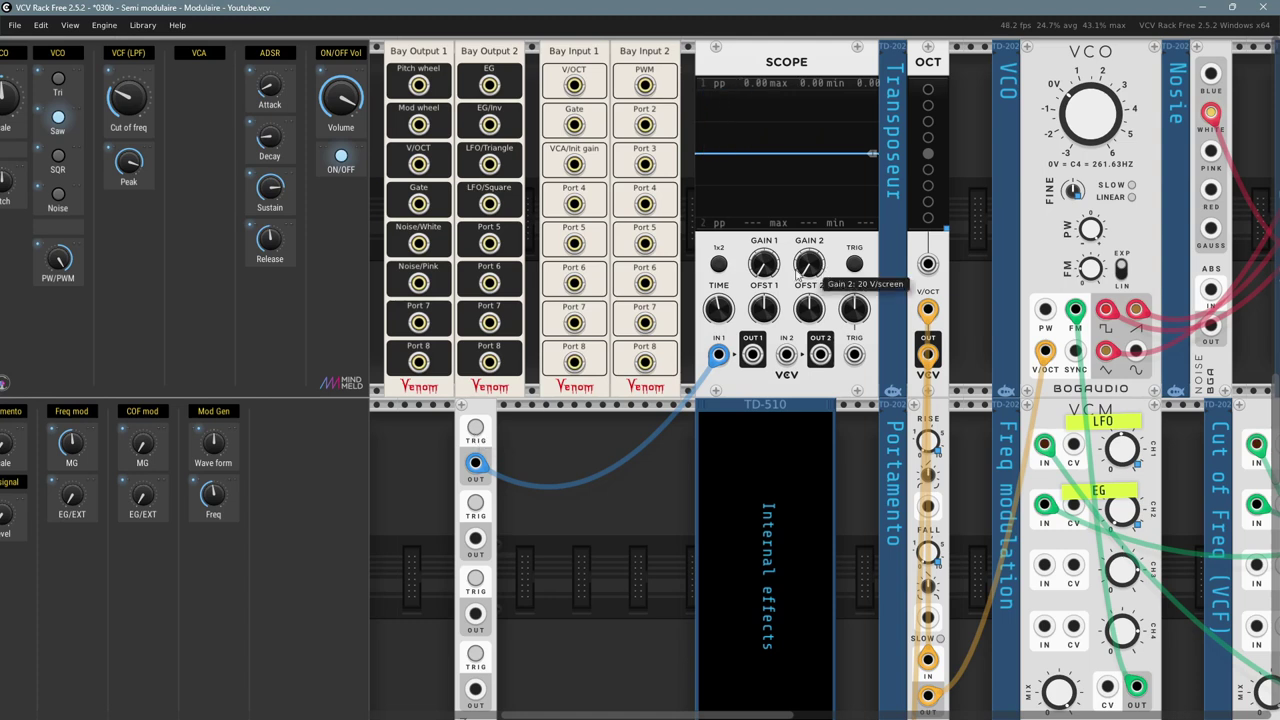
left_click(476, 429)
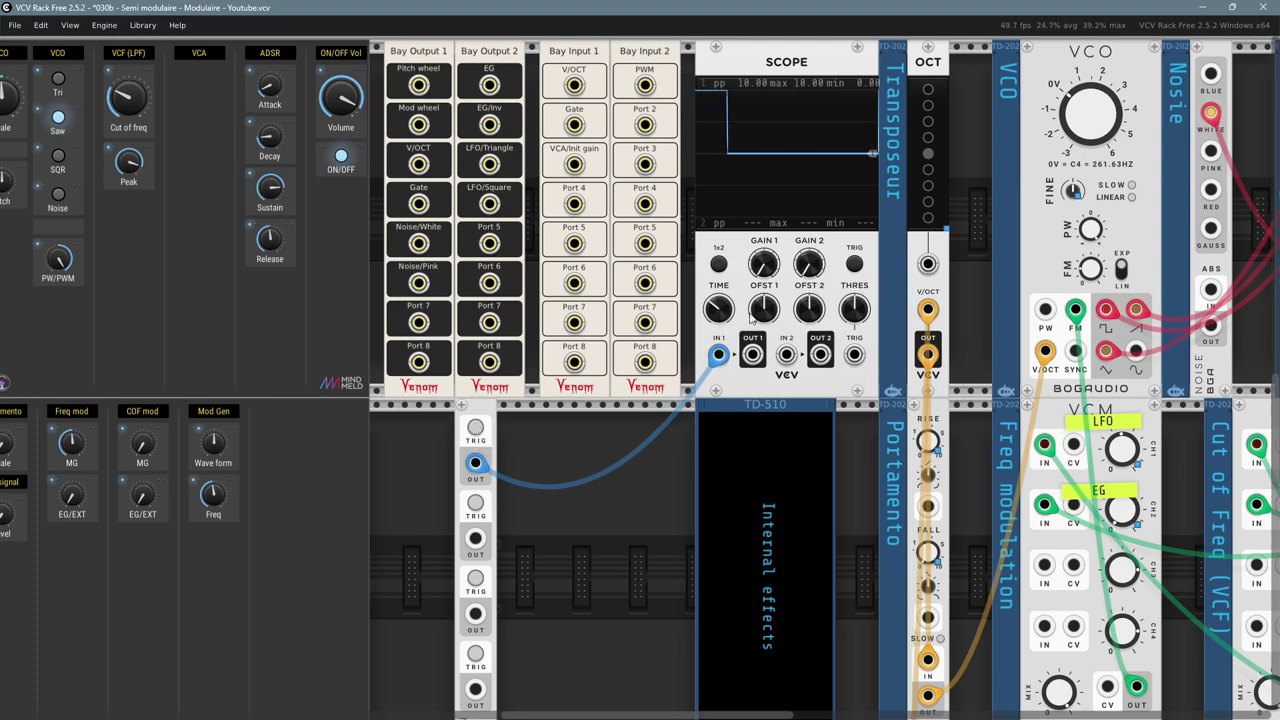
- Move the 4MAN's Trigger 1 cable from the Scope to Bay Input 1's Gate and check the ADSR's gate input source
left_click_drag(718, 354, 574, 316)
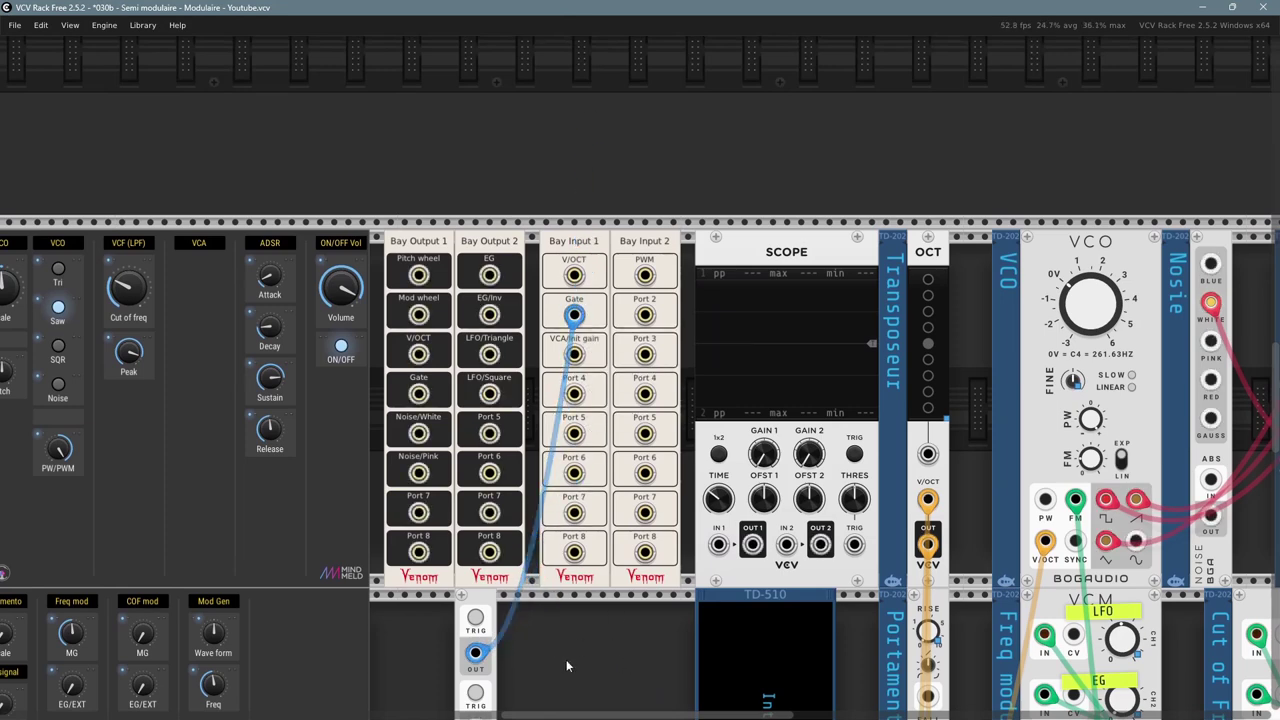
left_click_drag(566, 659, 42, 553)
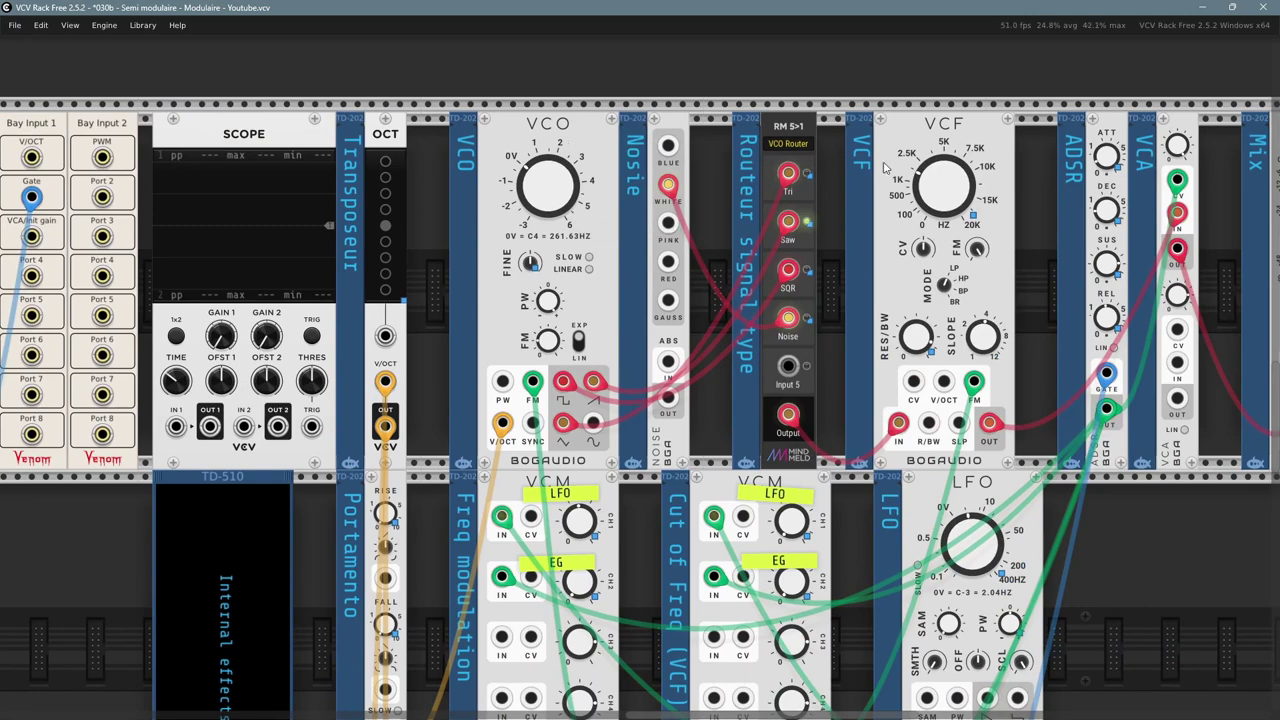
left_click_drag(1040, 200, 941, 194)
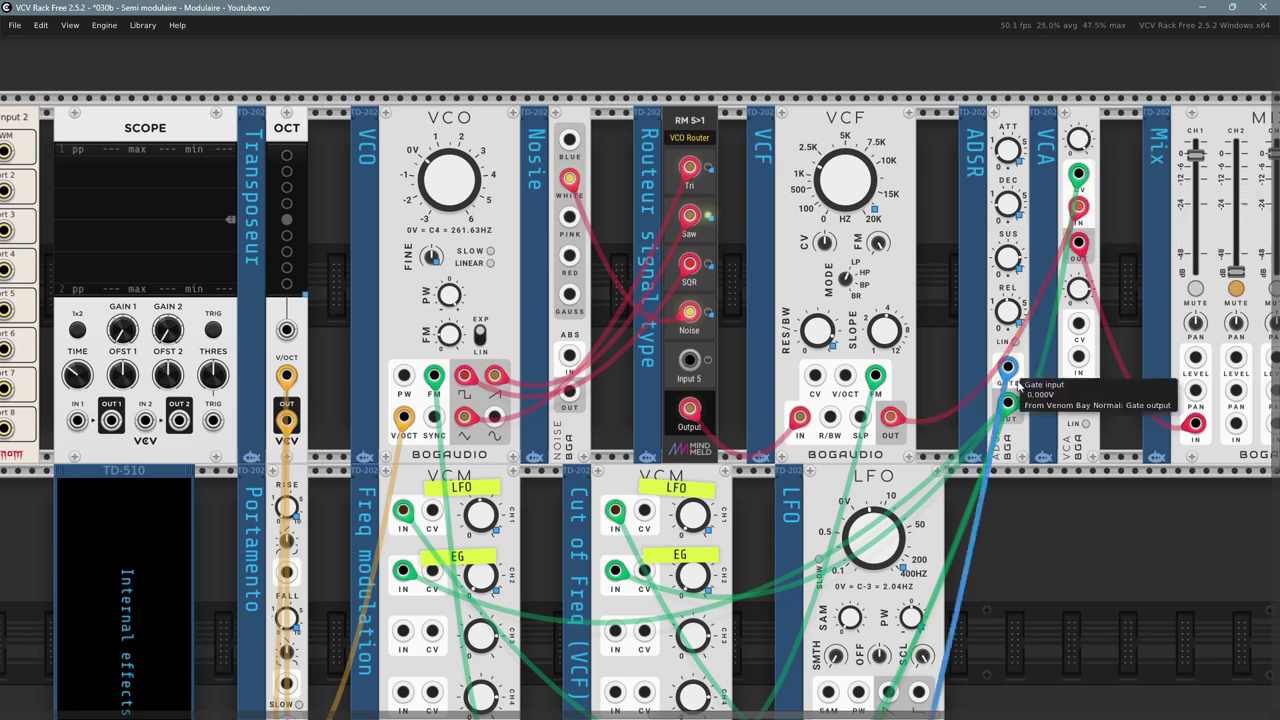
left_click_drag(1042, 516, 1066, 473)
scroll(1065, 471, "down", 1)
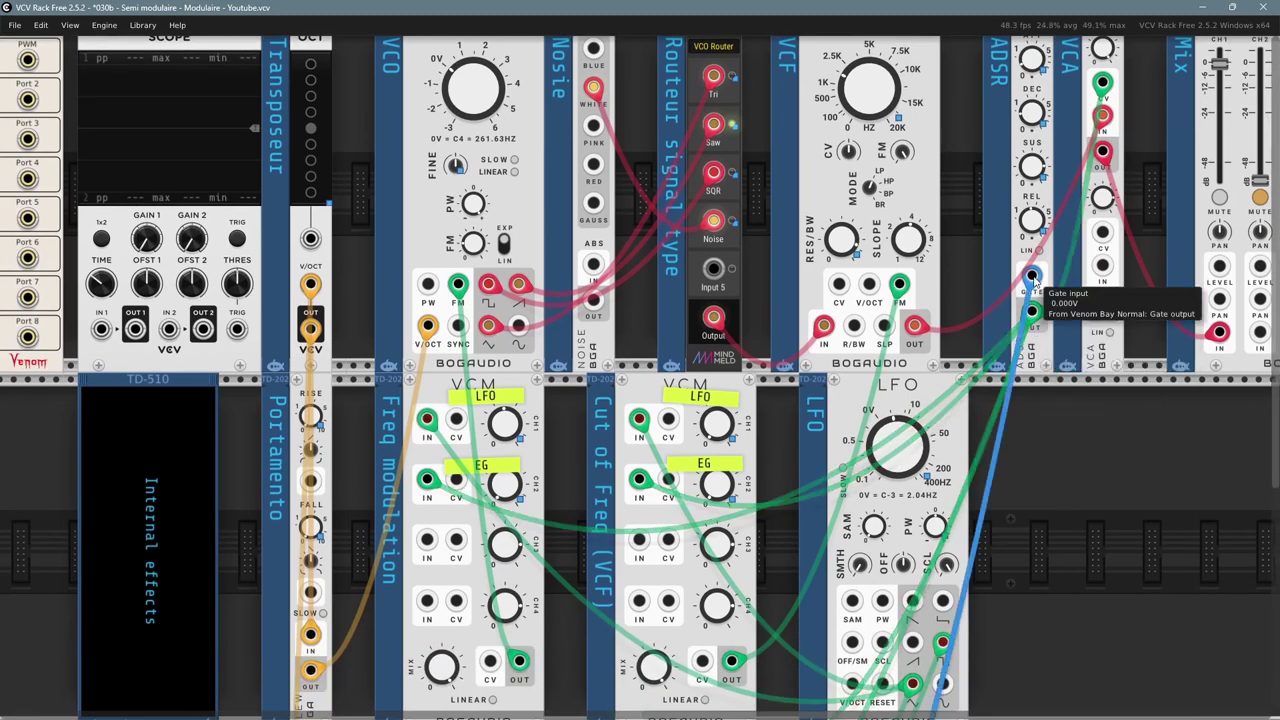
left_click_drag(1060, 511, 1242, 657)
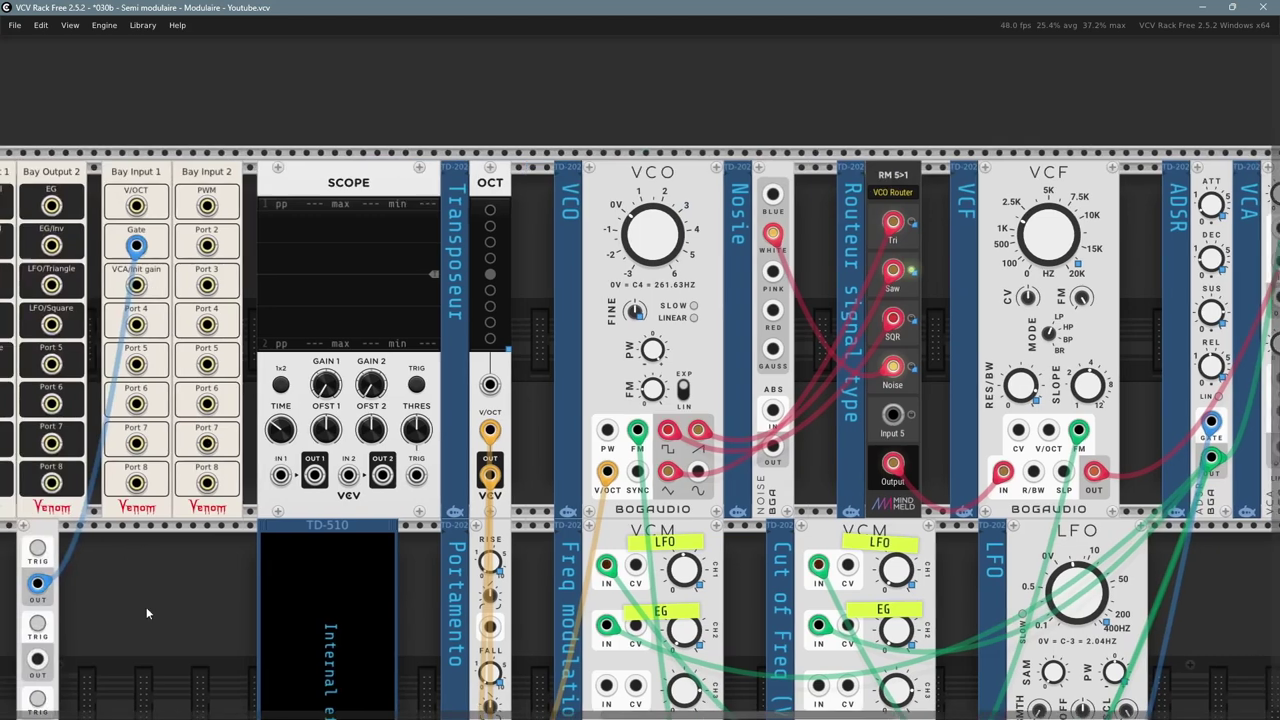
left_click_drag(146, 610, 349, 545)
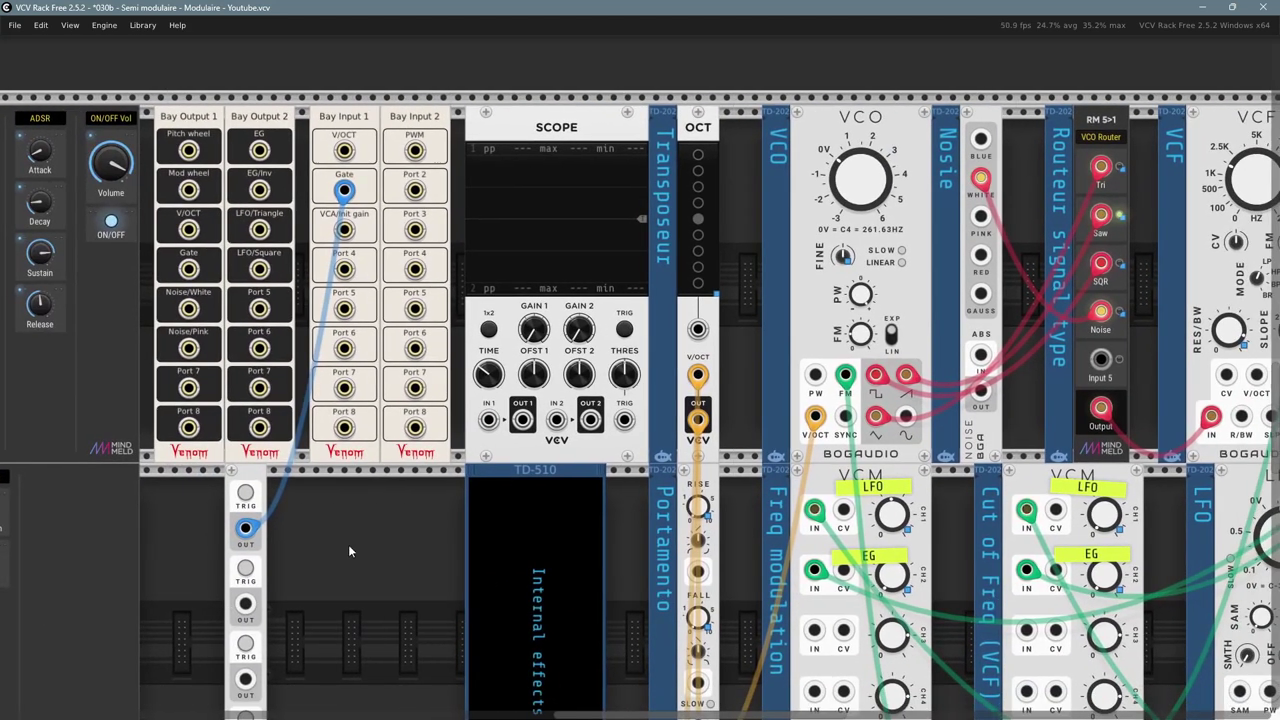
- Fire the 4MAN's Trigger 1 repeatedly through the bay's Gate input and set the ADSR decay to about 0.39 s
left_click(245, 494)
left_click(245, 494)
left_click(245, 494)
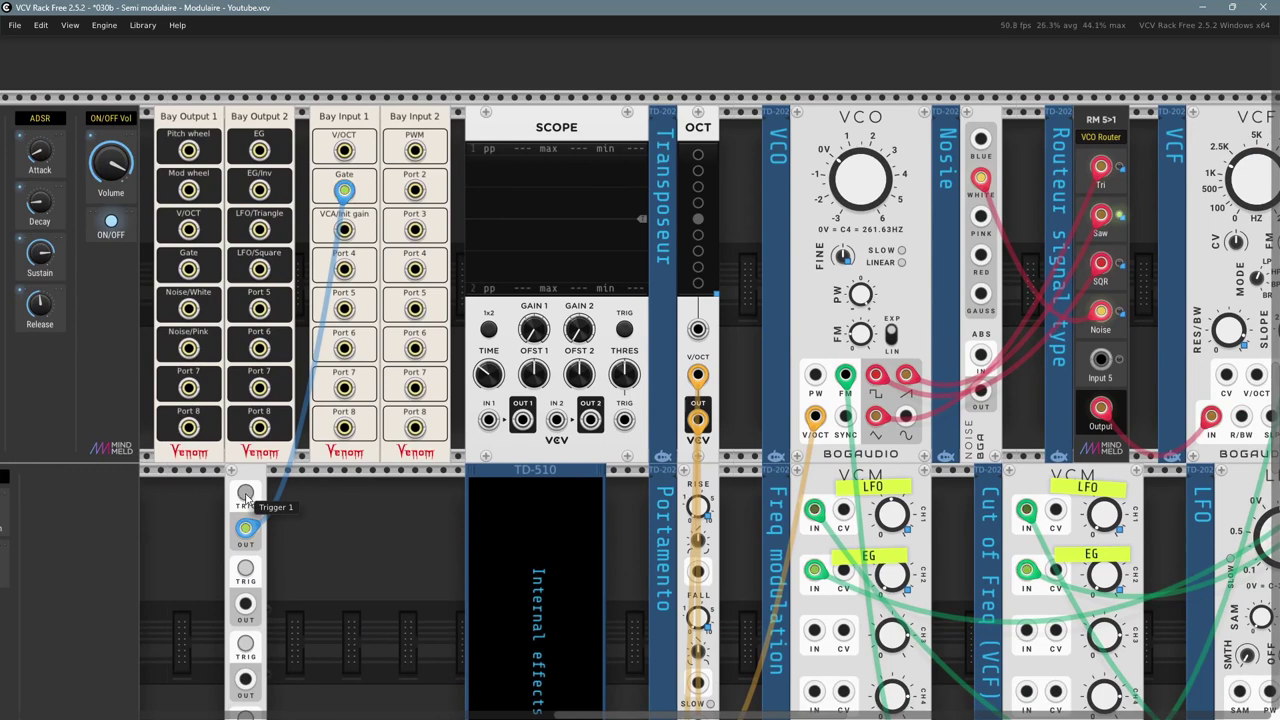
left_click_drag(168, 534, 502, 582)
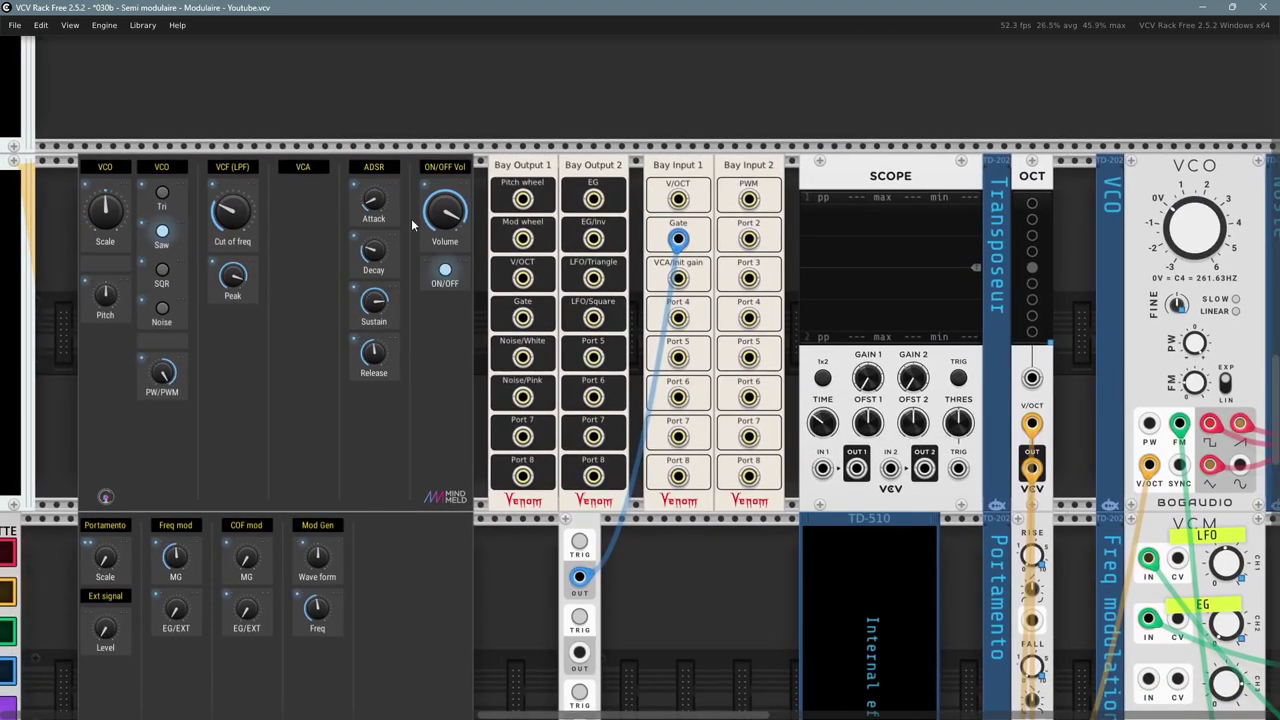
left_click(579, 541)
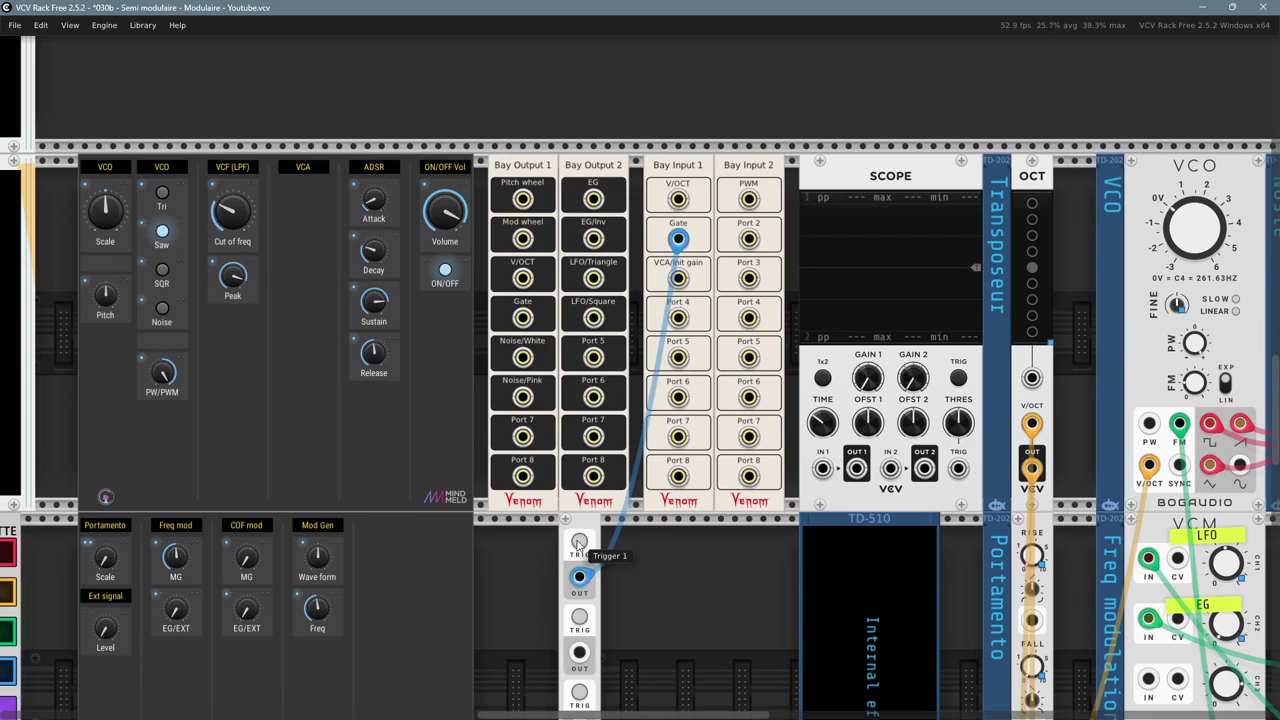
left_click(579, 541)
mouse_move(376, 255)
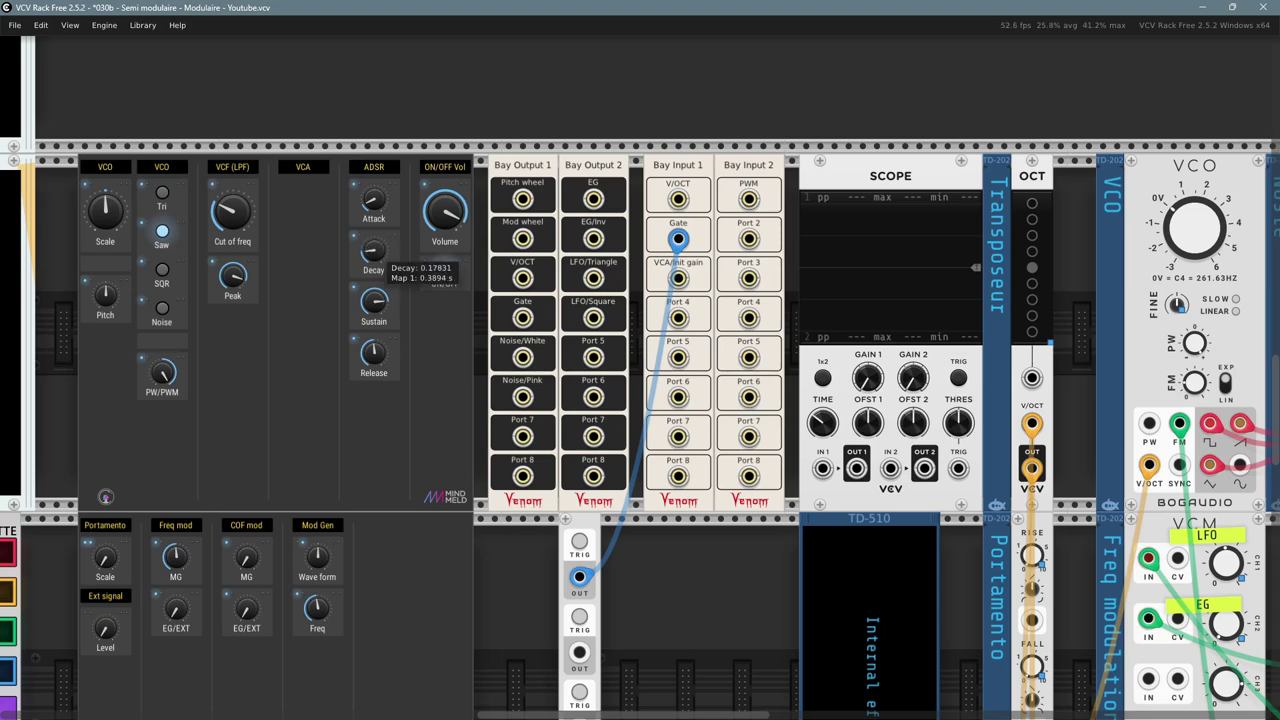
left_click(578, 547)
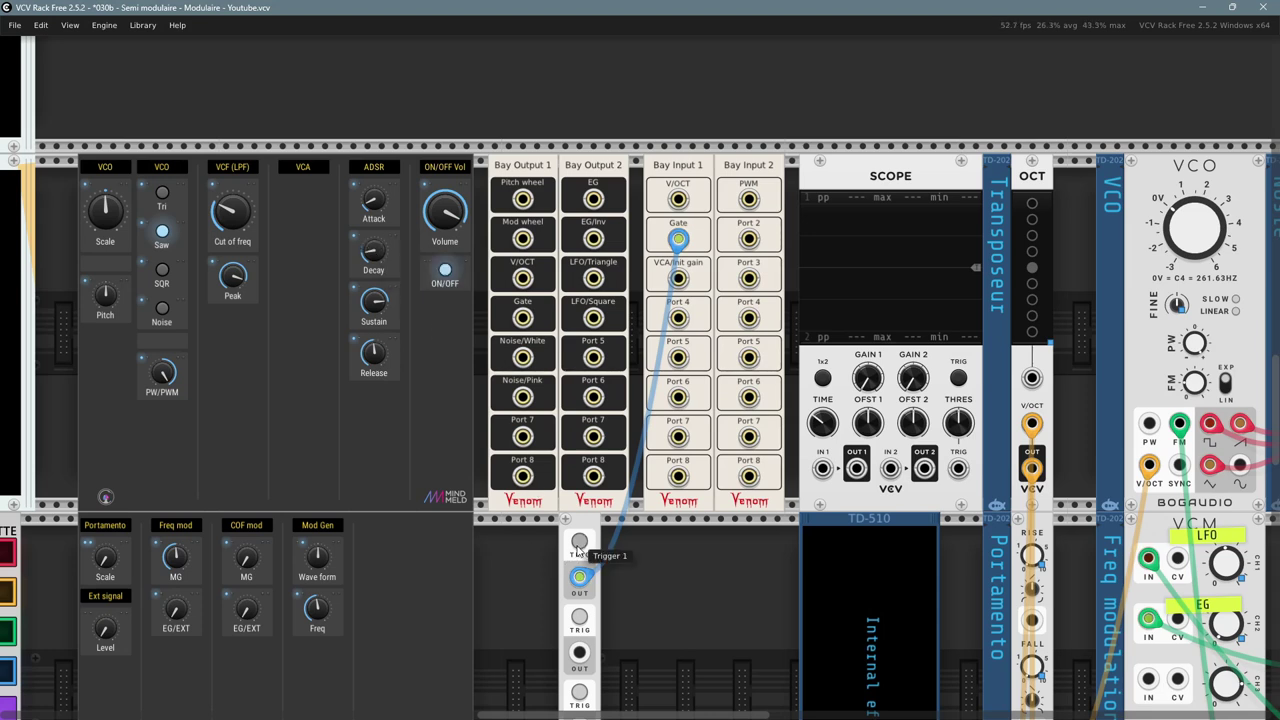
- Disconnect the 4MAN's Trigger 1 cable from Bay Input 1's Gate
left_click_drag(722, 622, 526, 495)
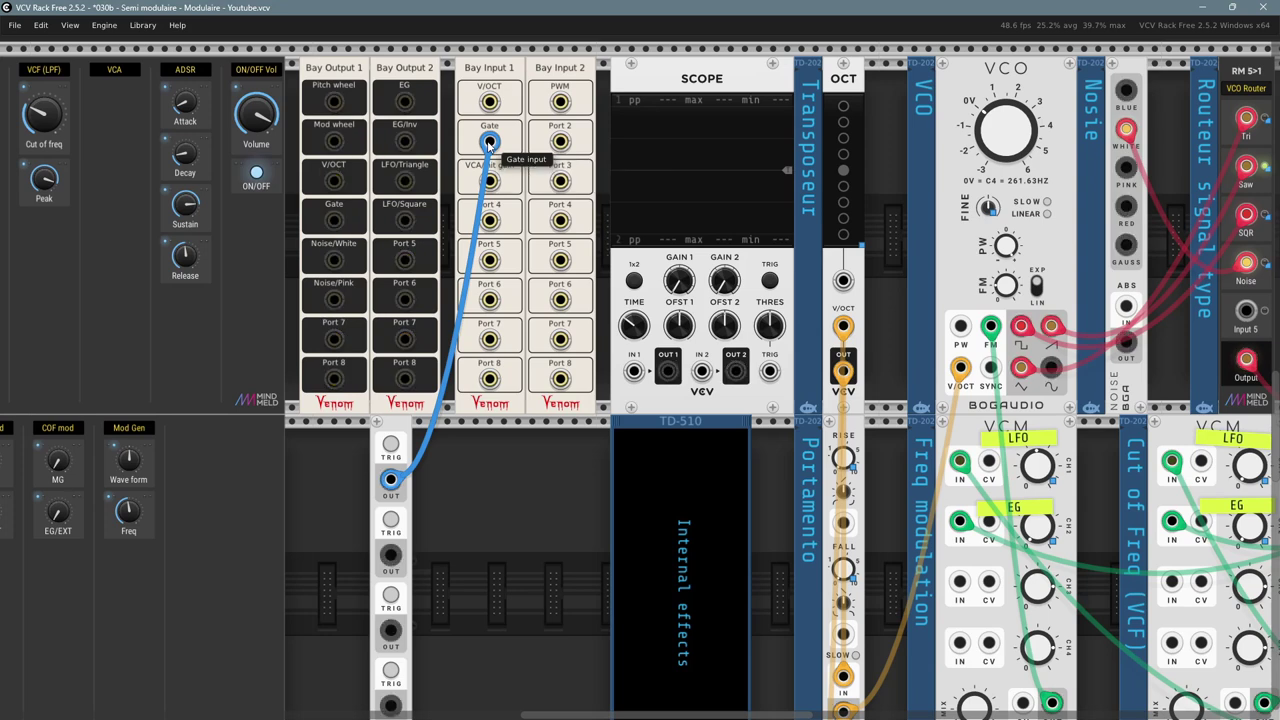
left_click_drag(490, 142, 497, 588)
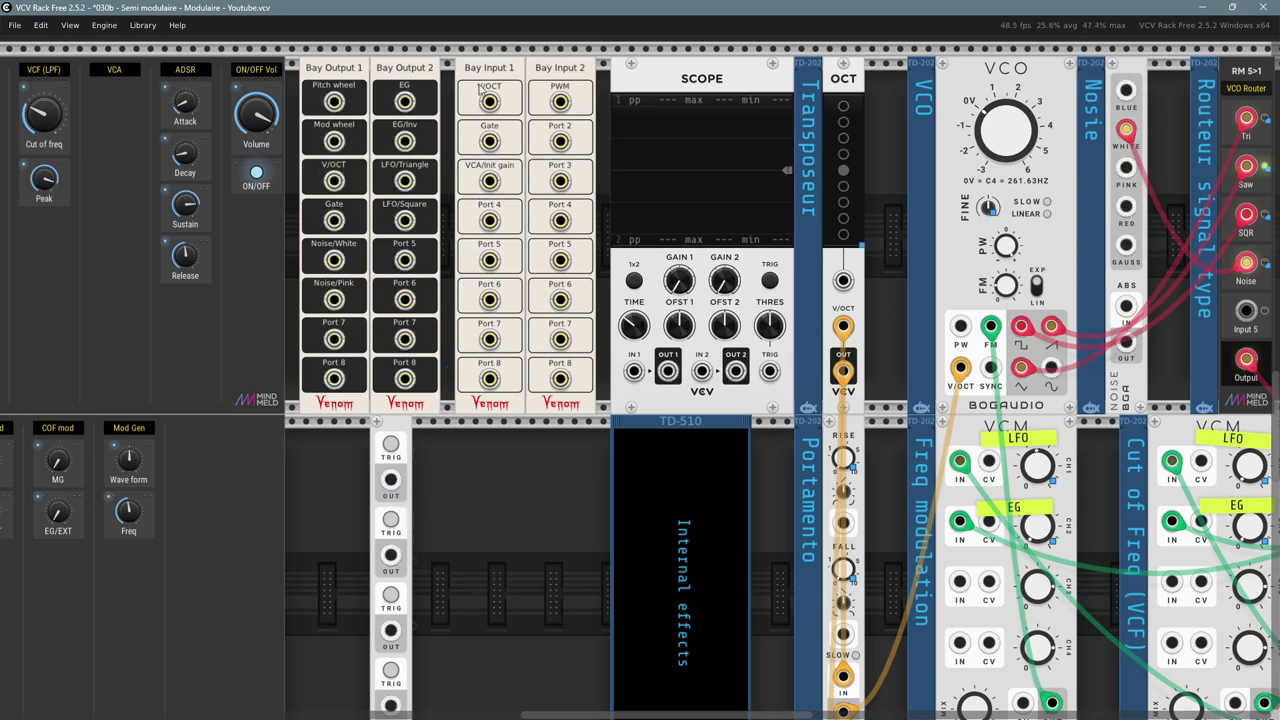
- Move the Teleport Port 3 pitch cable from the Octave module's V/OCT input to Router 1's V/OCT normal input
left_click_drag(517, 640, 201, 350)
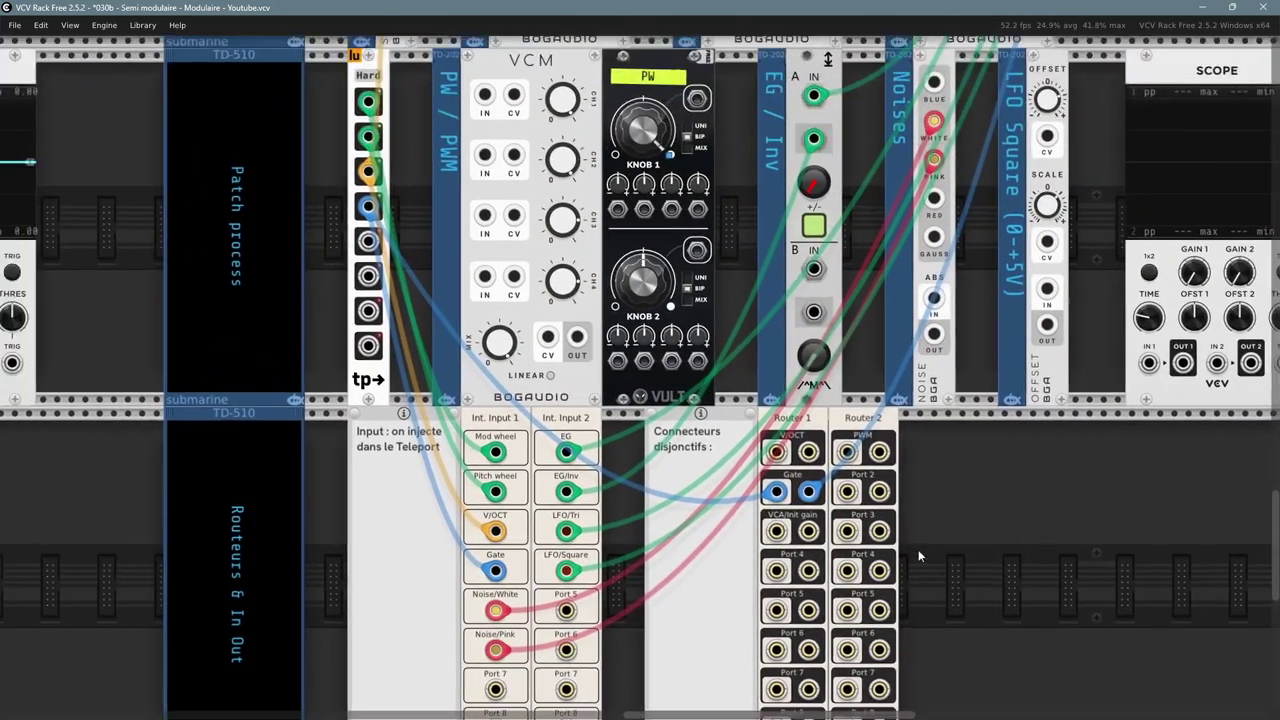
scroll(918, 549, "up", 1)
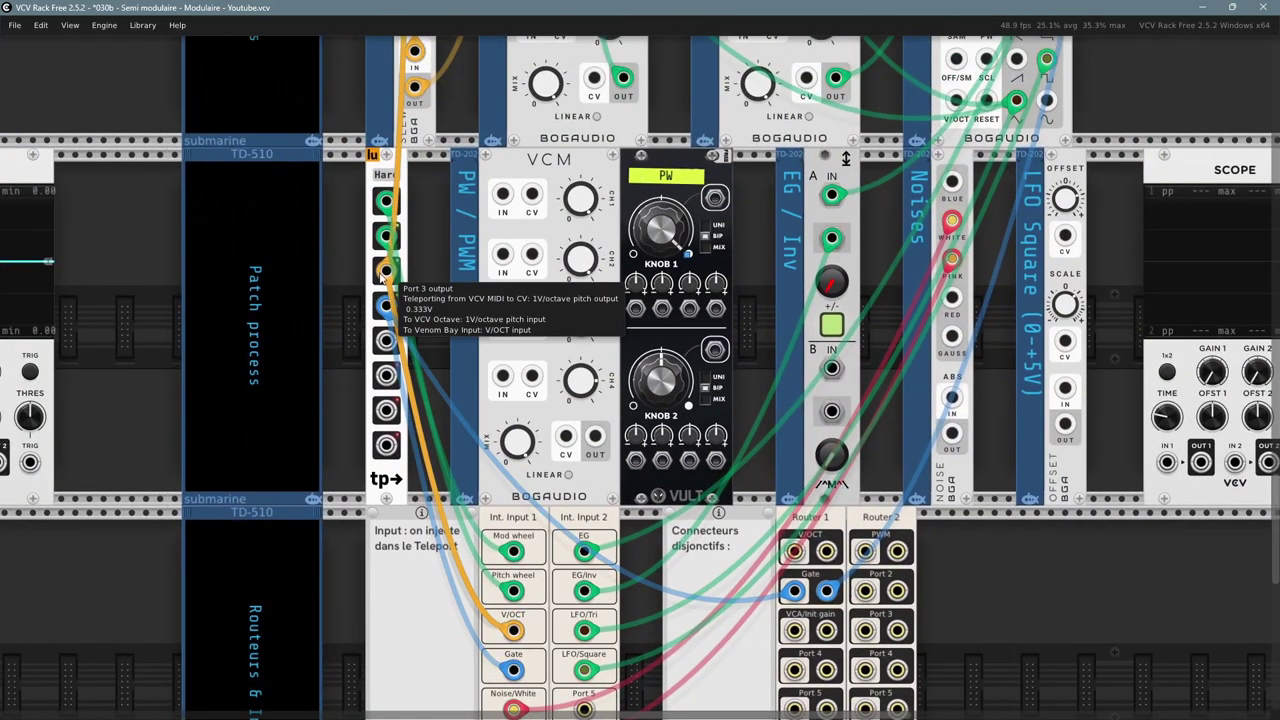
scroll(385, 272, "up", 4)
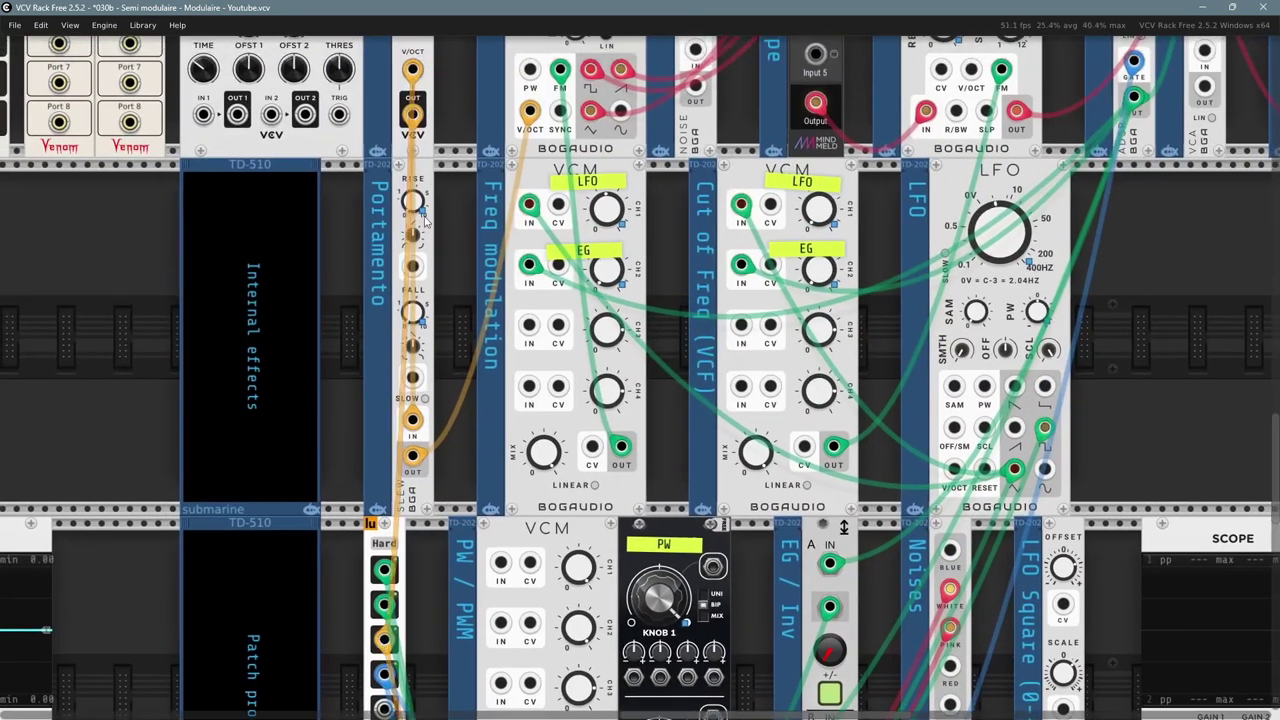
scroll(435, 65, "up", 3)
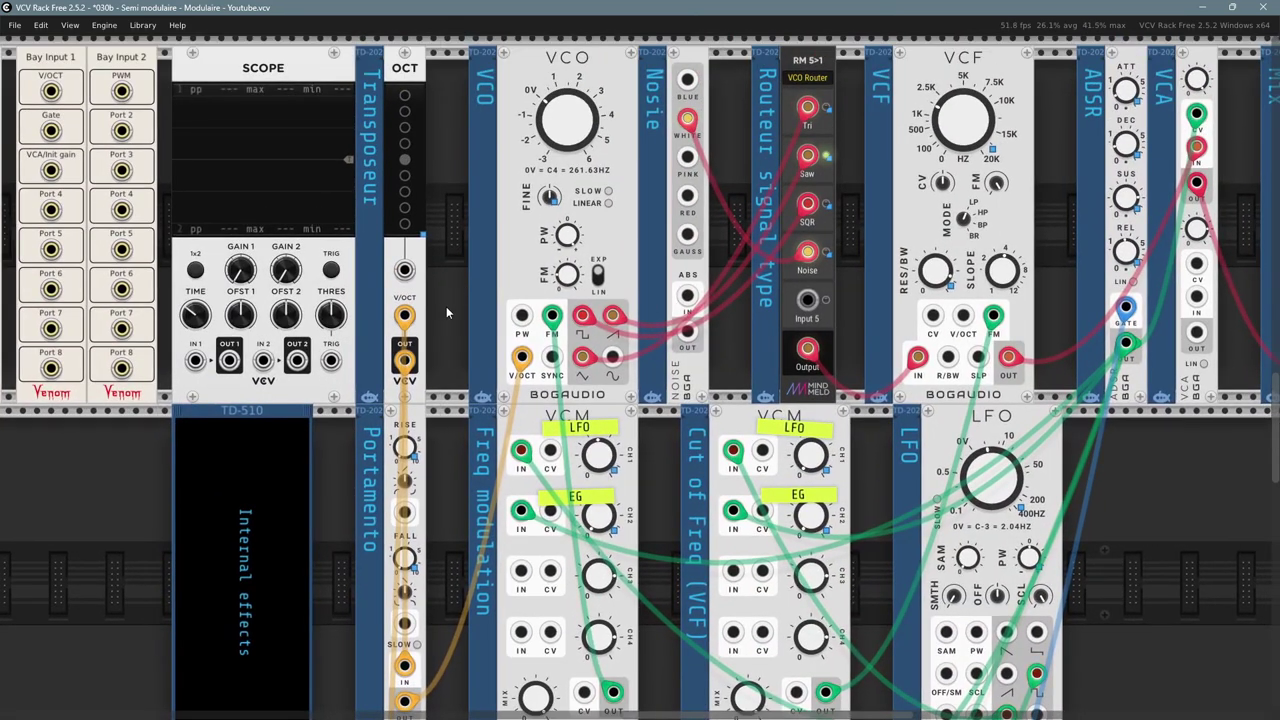
mouse_move(404, 315)
scroll(404, 315, "down", 1)
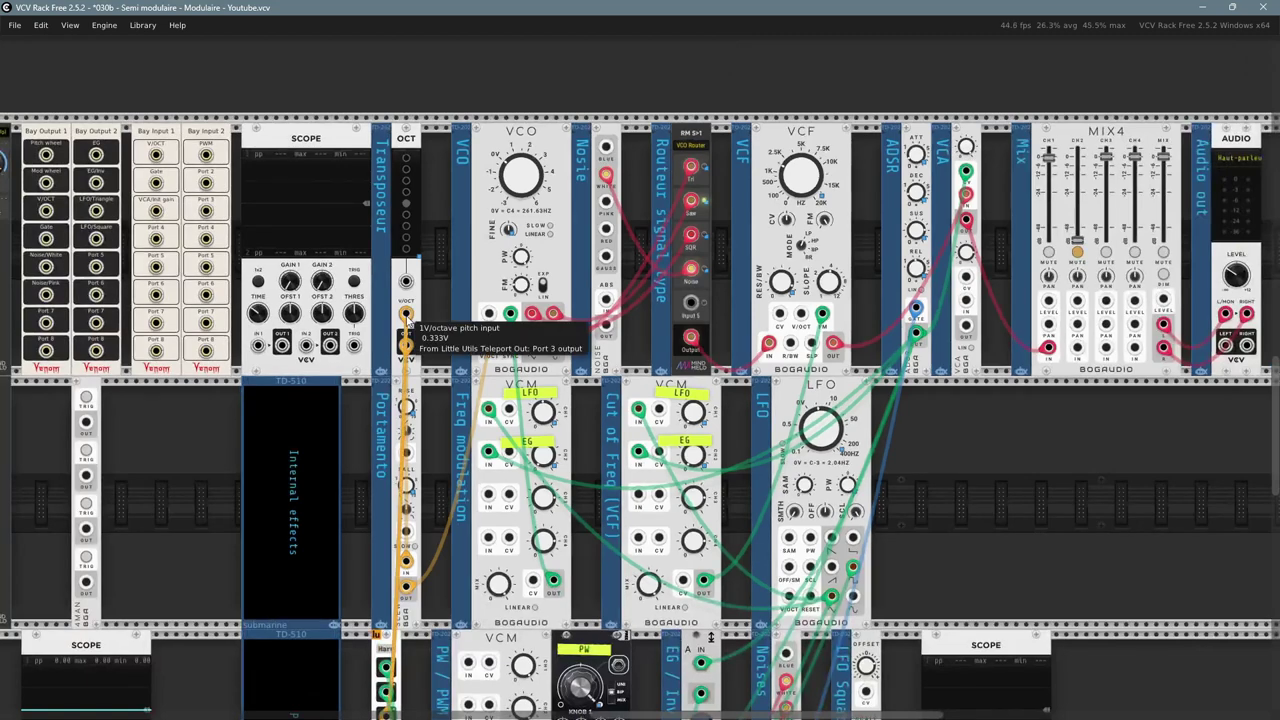
left_click_drag(404, 315, 673, 396)
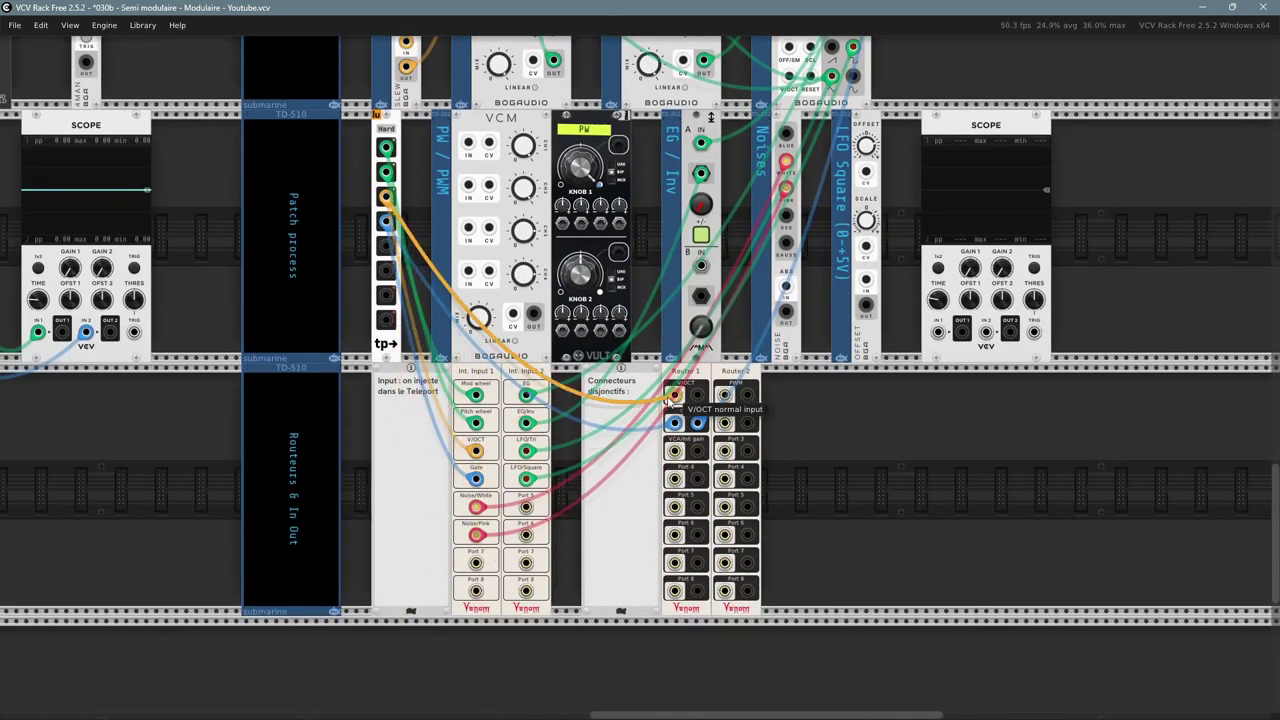
- Patch Router 1's V/OCT output to the Octave module's V/OCT input using cable colour #2
scroll(731, 499, "up", 3)
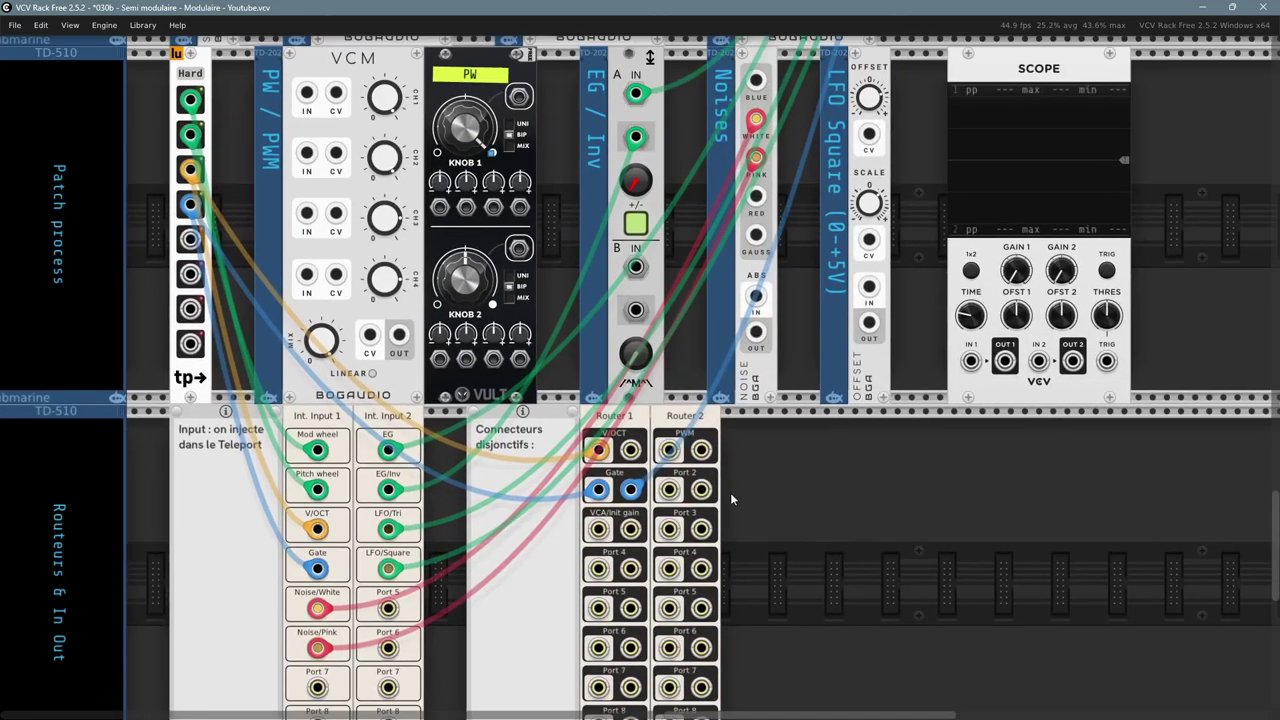
scroll(731, 499, "down", 2)
right_click(648, 457)
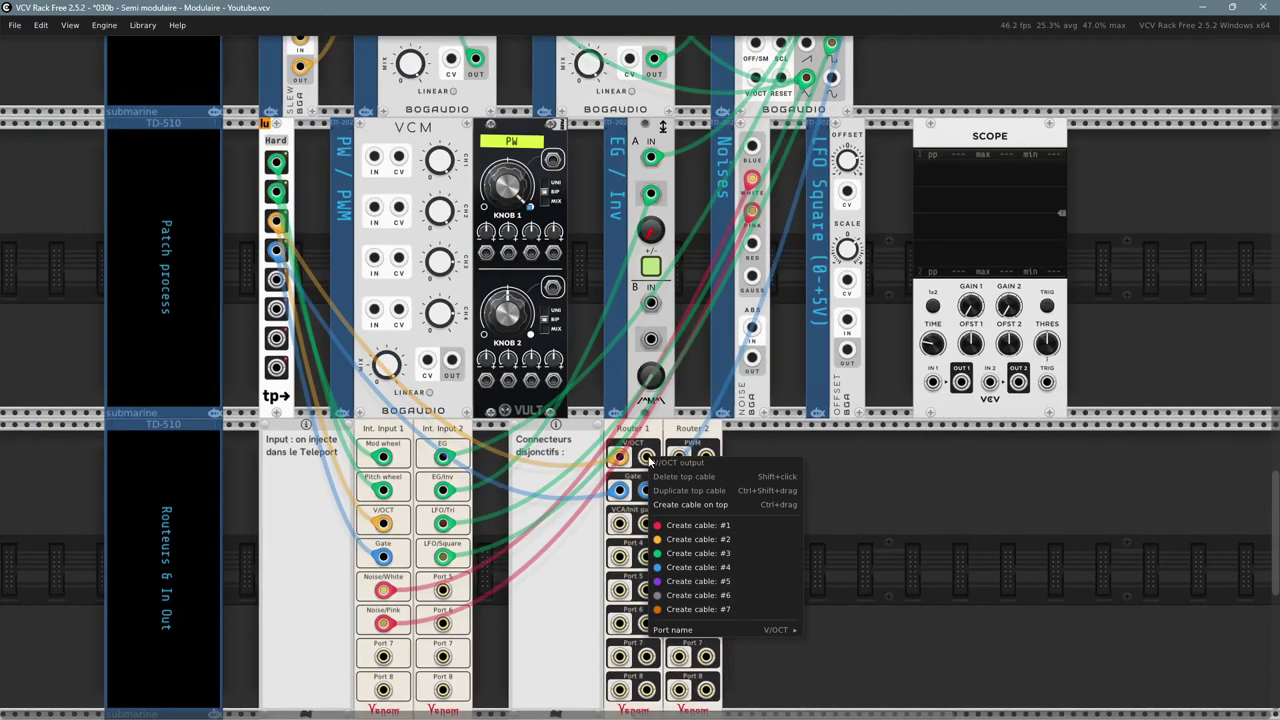
left_click(689, 540)
scroll(412, 363, "up", 10)
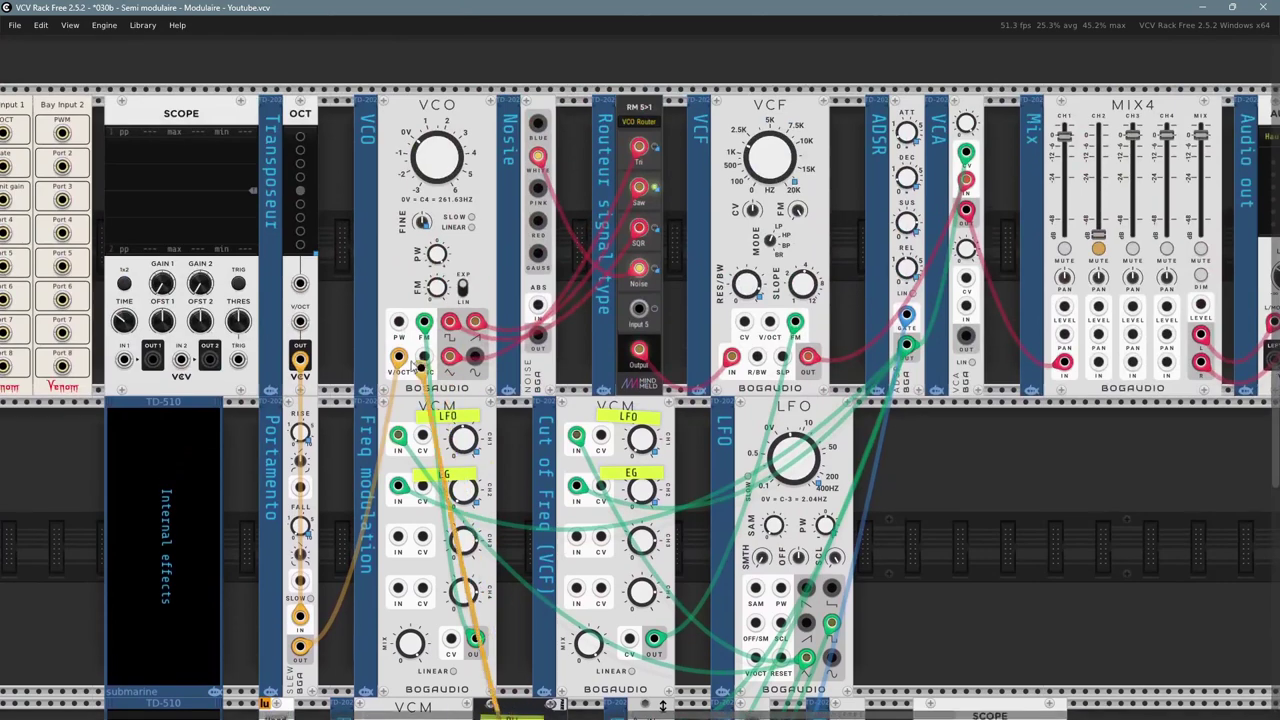
left_click(300, 321)
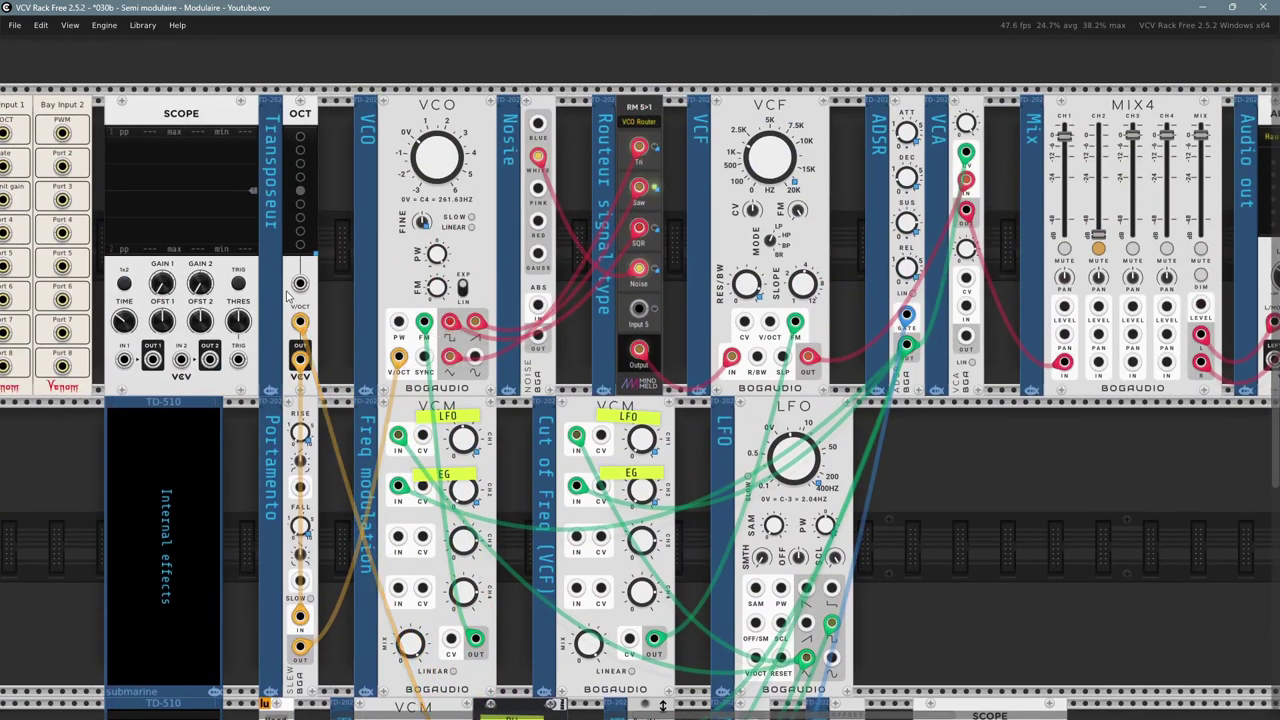
- Trace the V/OCT routing from the patch bay down to Router 1 and check Router 1's Bay Norm source
left_click_drag(923, 611, 1002, 572)
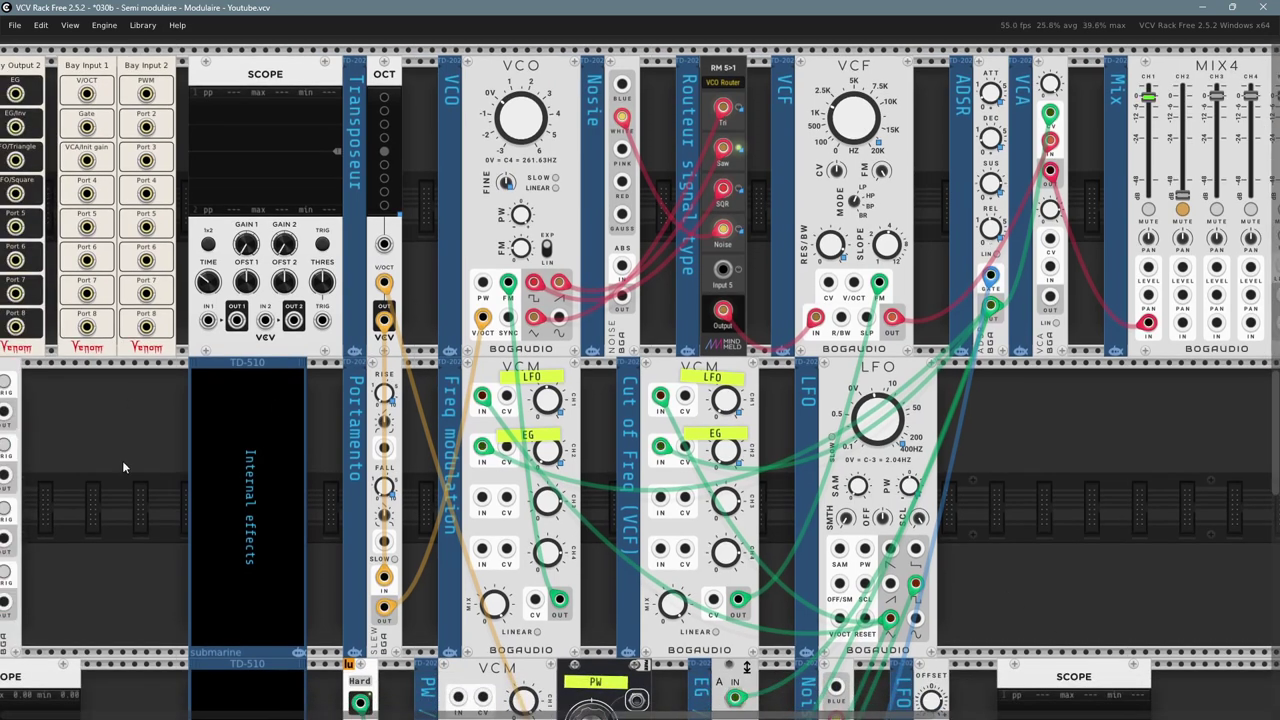
left_click_drag(120, 511, 196, 210)
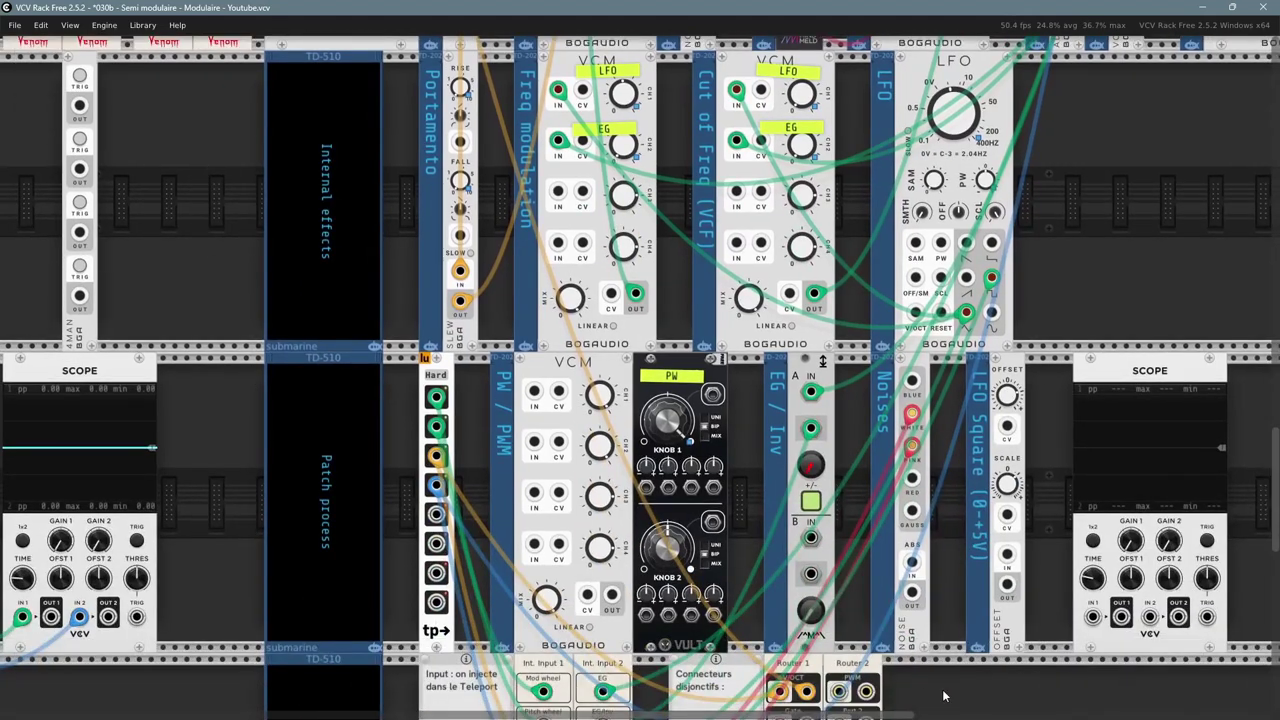
left_click_drag(943, 686, 878, 423)
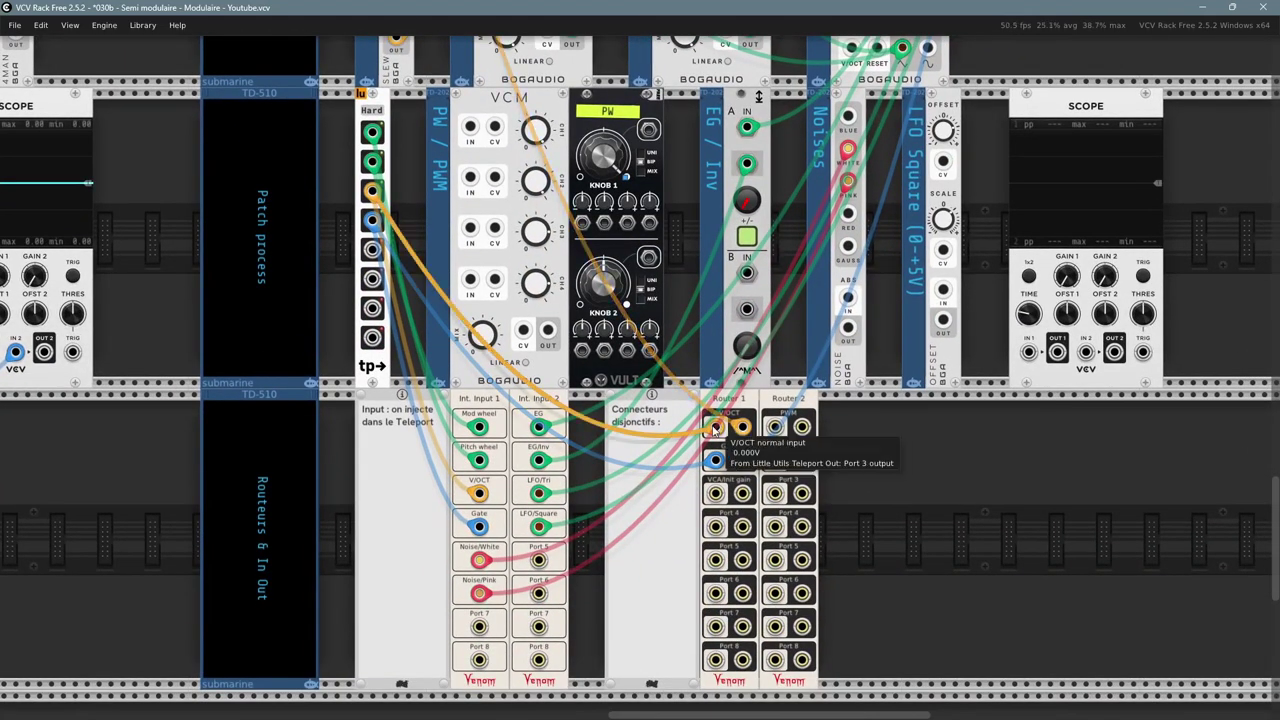
right_click(743, 402)
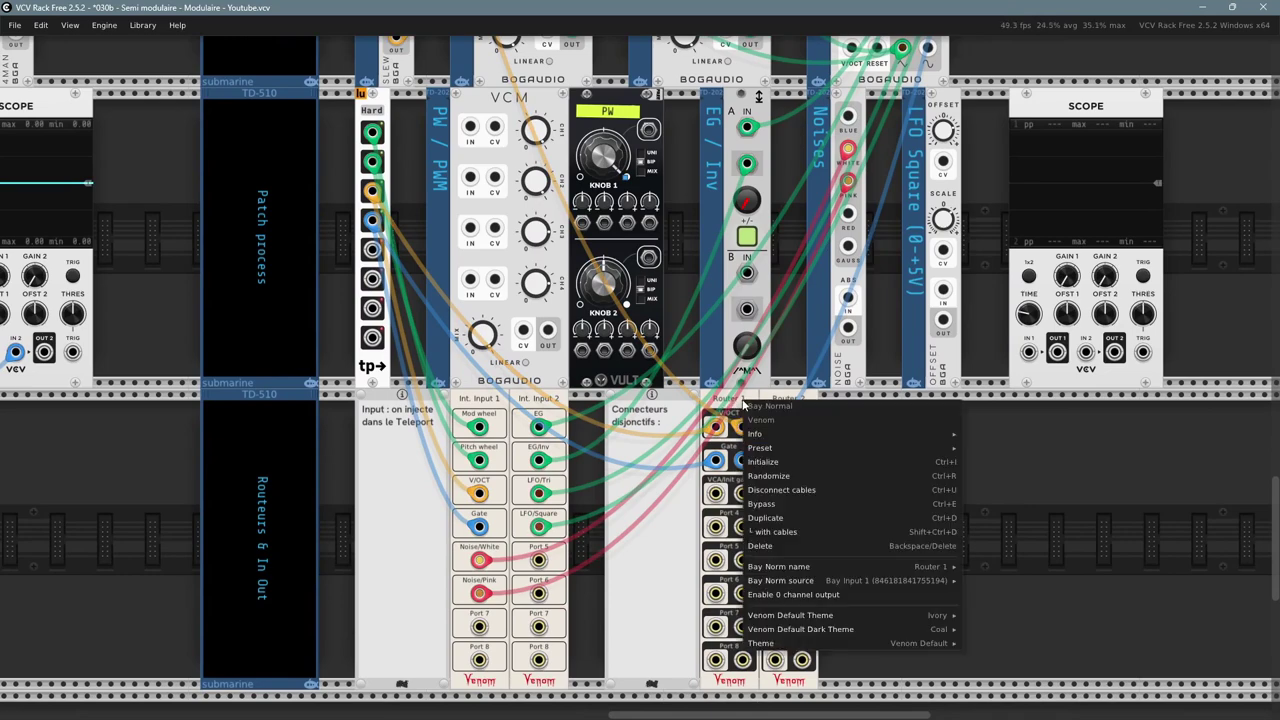
left_click(1190, 486)
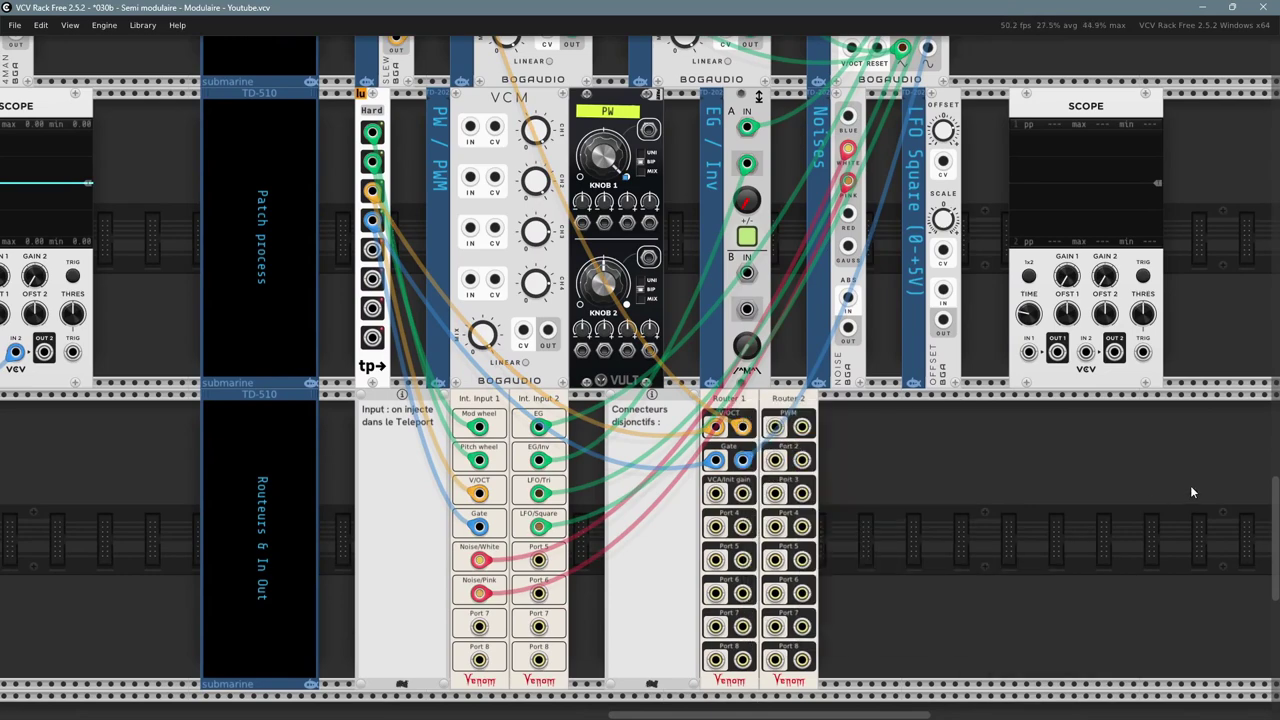
- Add a Vult Knobs module beside the 4MAN trigger module below the patch bay and turn Knob 1 fully down
left_click_drag(245, 262, 600, 503)
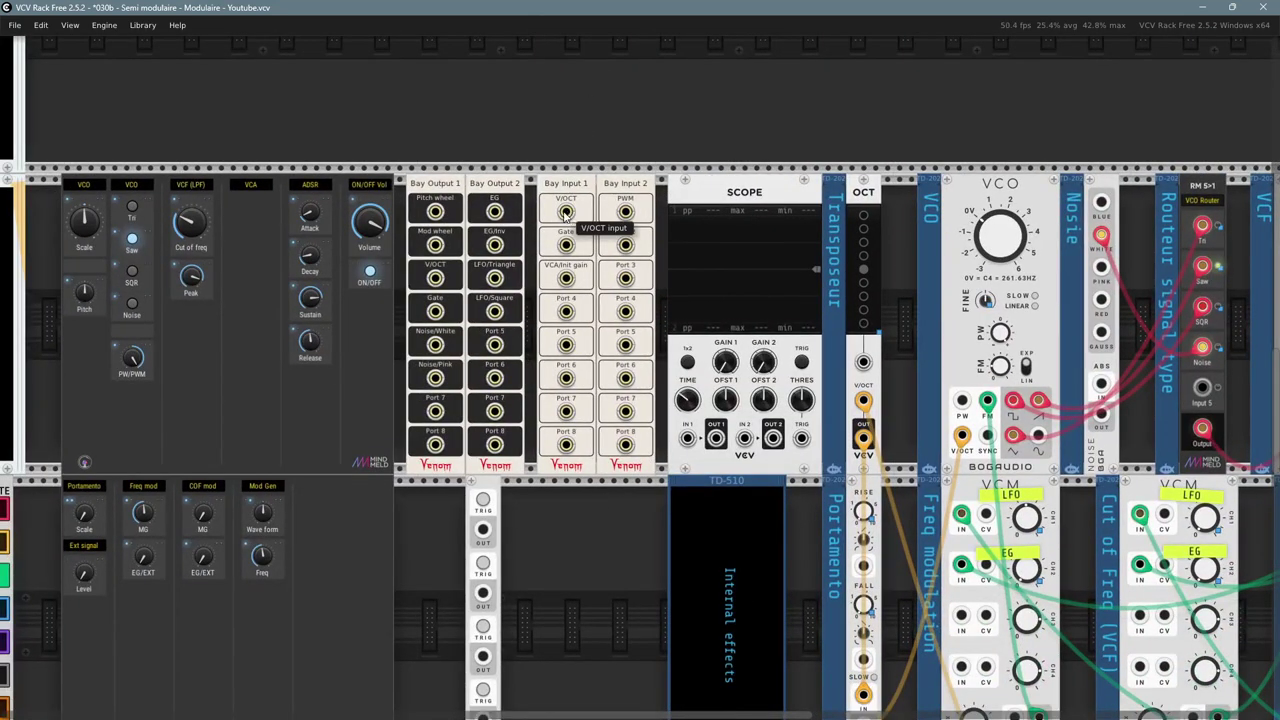
scroll(512, 464, "up", 5)
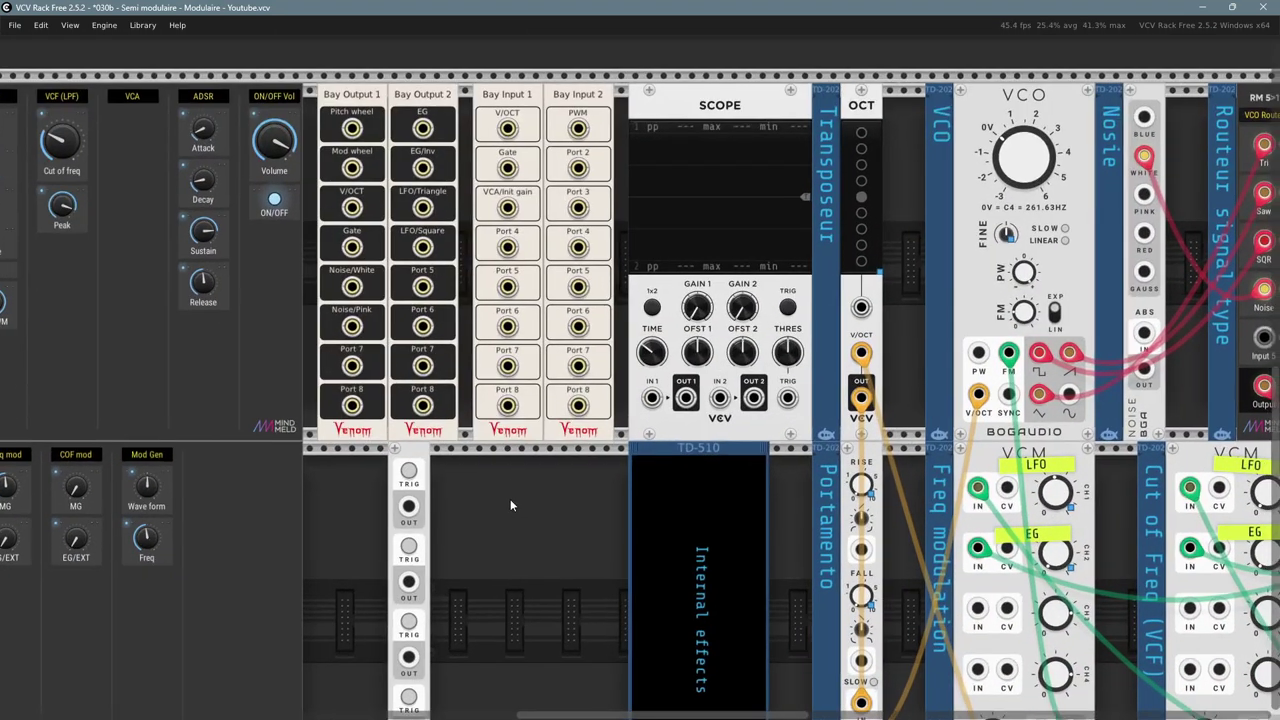
right_click(510, 505)
type("k")
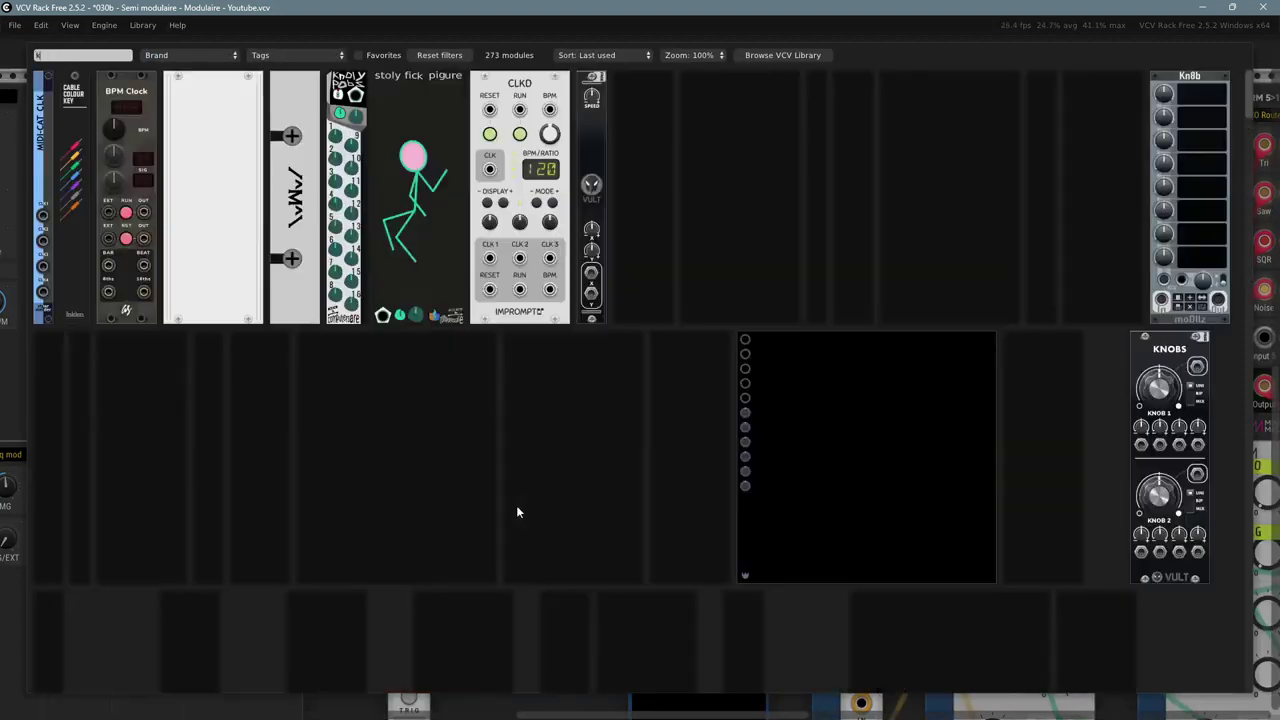
type("nob")
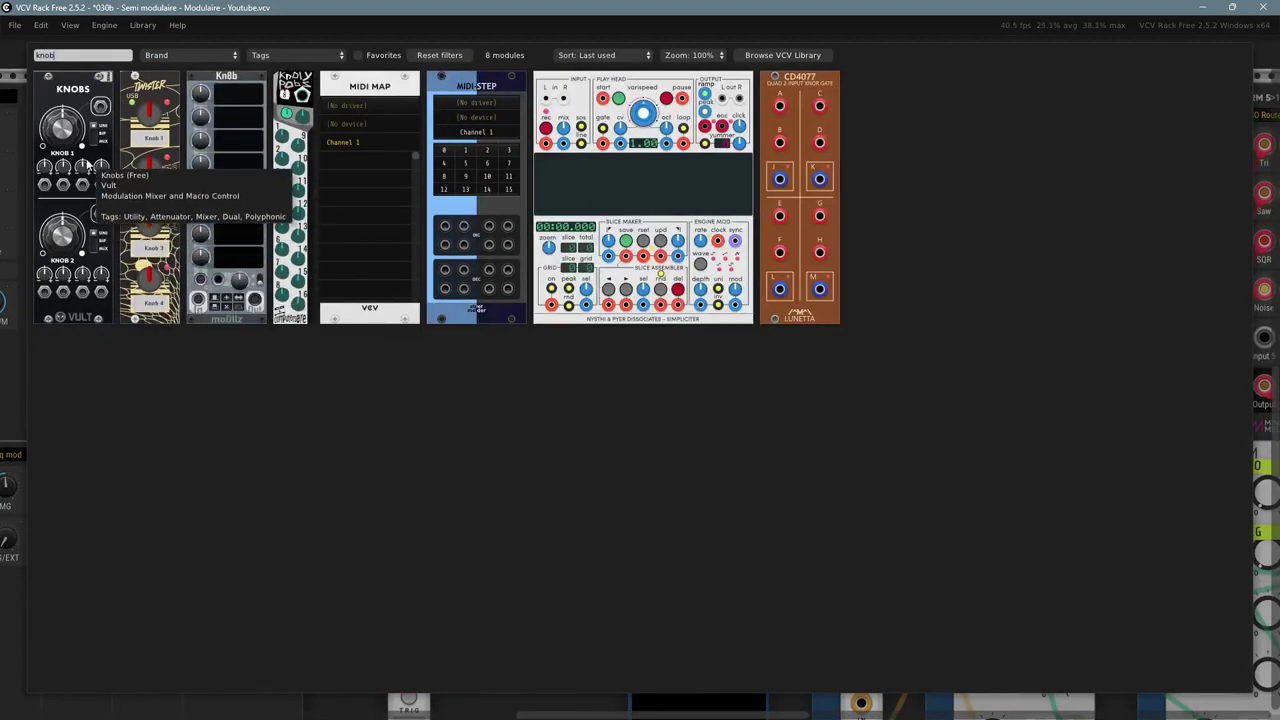
left_click(78, 160)
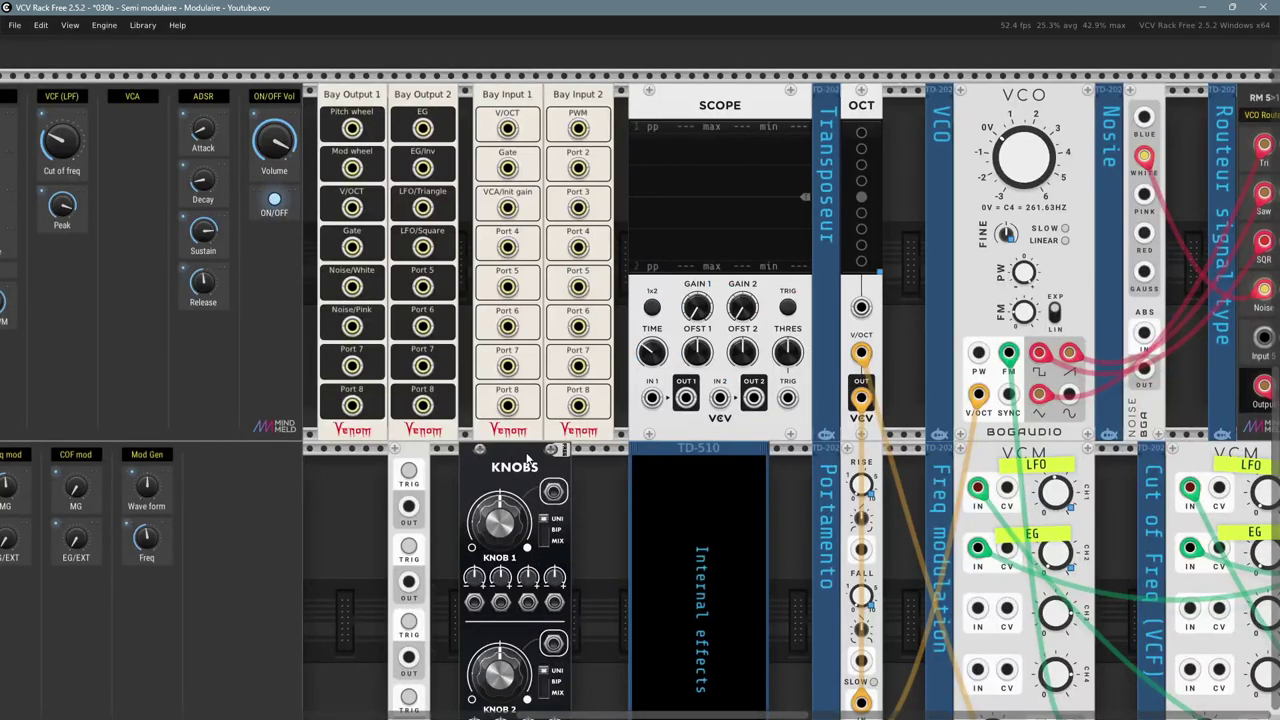
left_click_drag(513, 458, 508, 460)
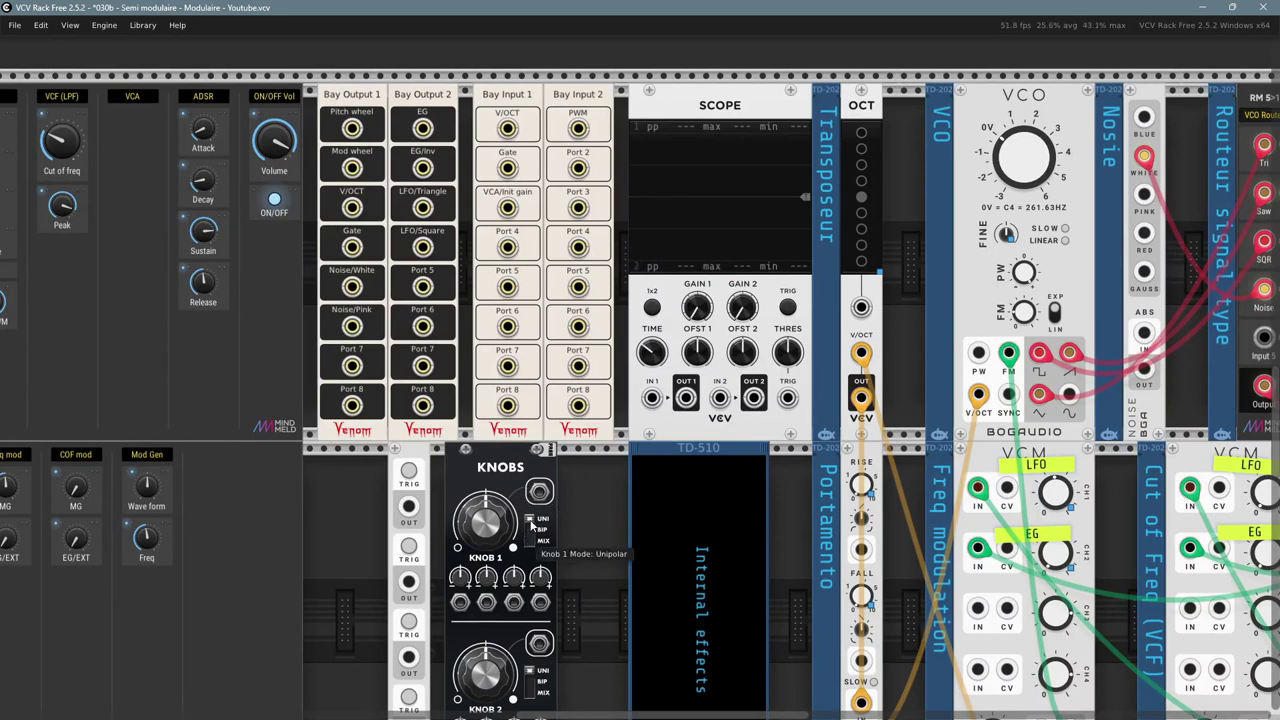
left_click_drag(485, 520, 485, 600)
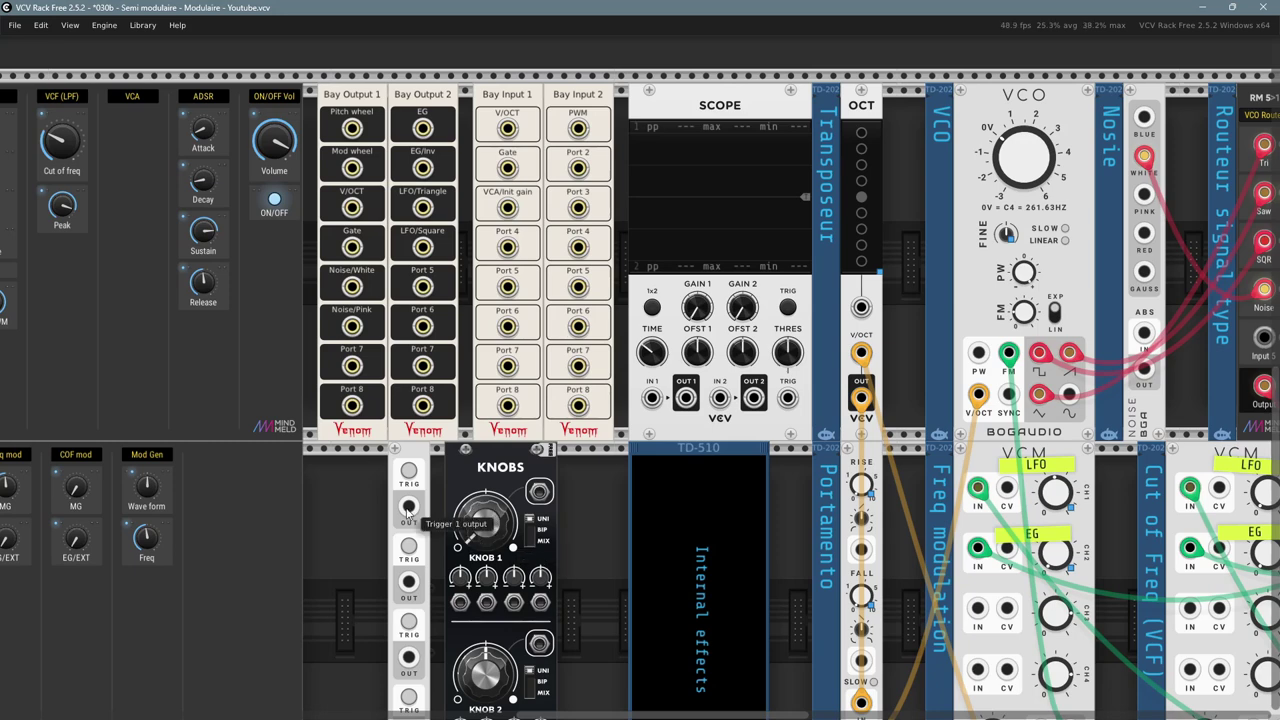
- Patch the 4MAN's Trigger 1 output to Bay Input 1's Gate and to the adjacent Scope's IN 2 using cable colour #4
right_click(408, 508)
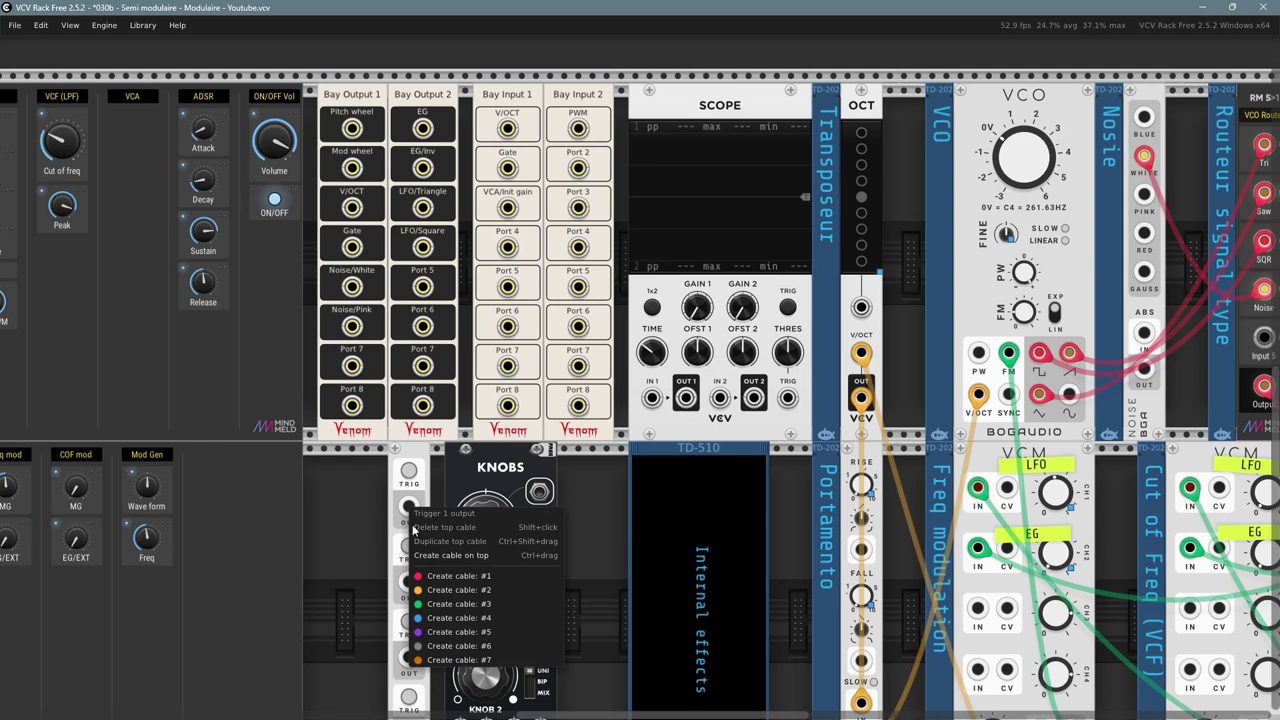
left_click(450, 618)
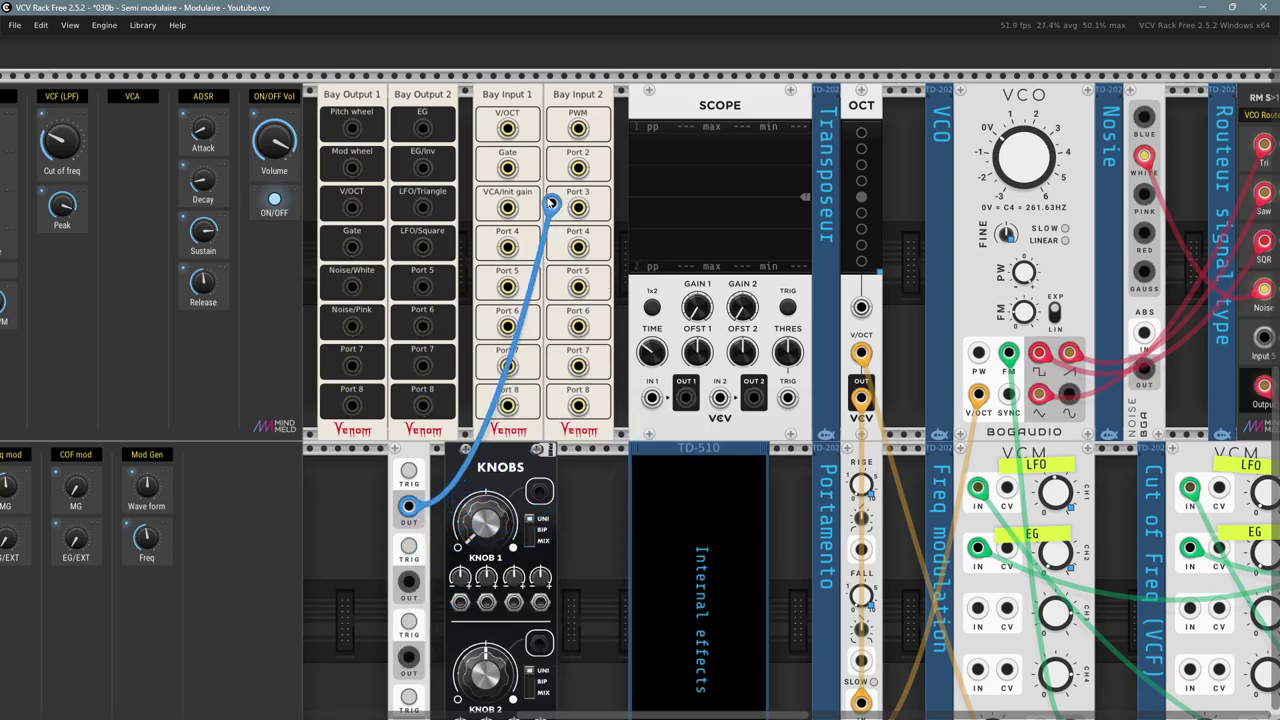
left_click(508, 163)
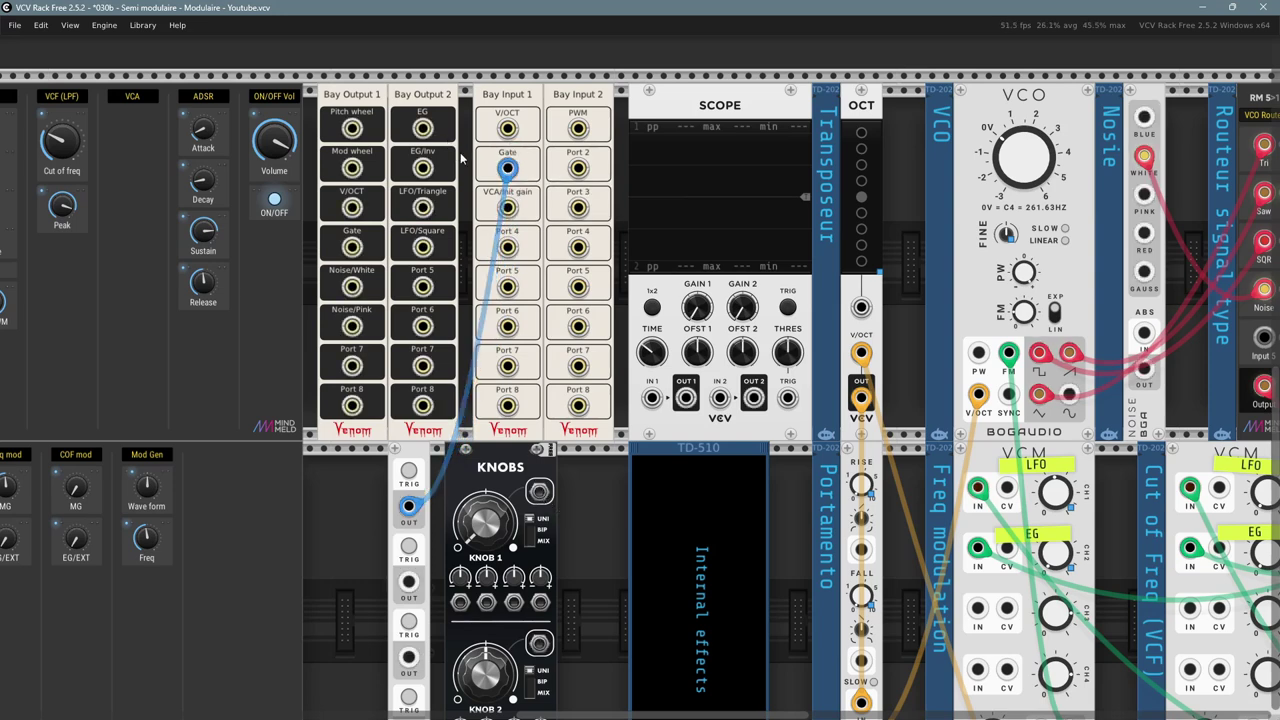
mouse_move(508, 167)
left_mouse_down()
mouse_move(648, 400)
mouse_move(705, 412)
mouse_move(719, 398)
left_mouse_up()
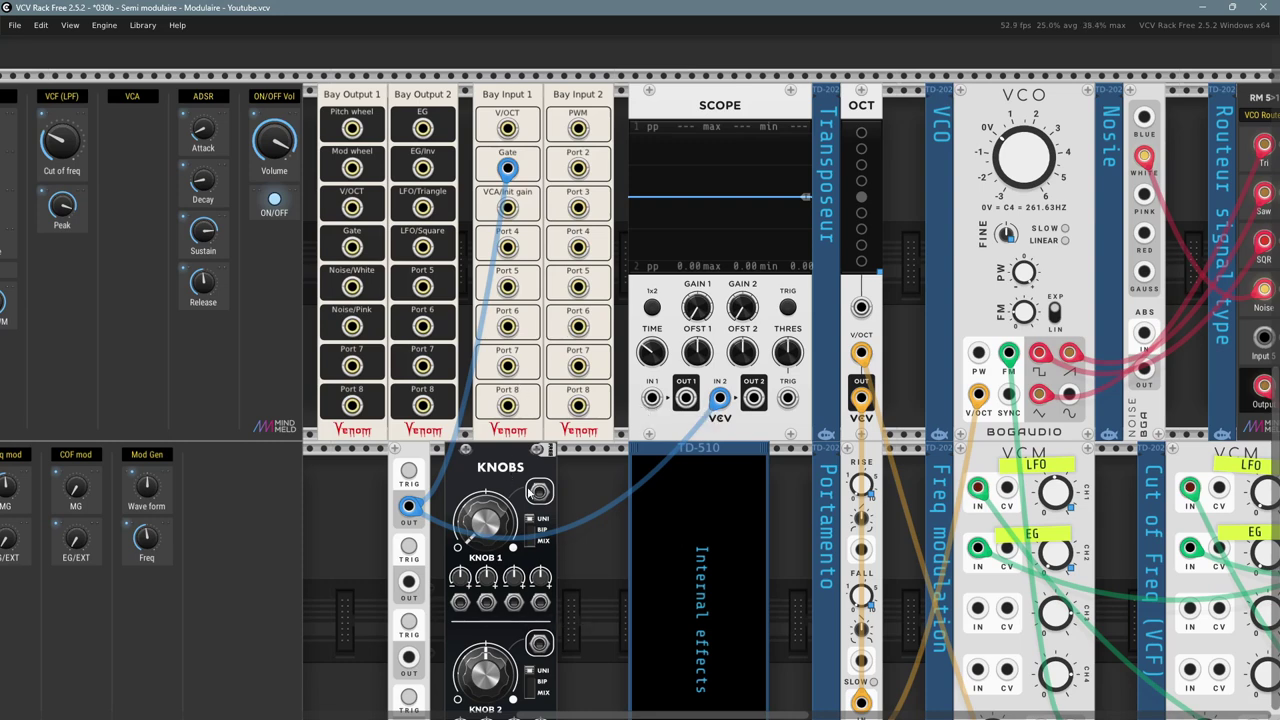
- Patch the Knobs module's Knob 1 output to the Scope's IN 1 and to Bay Input 1's V/OCT with yellow cables
right_click(539, 491)
left_click(600, 576)
left_click(651, 398)
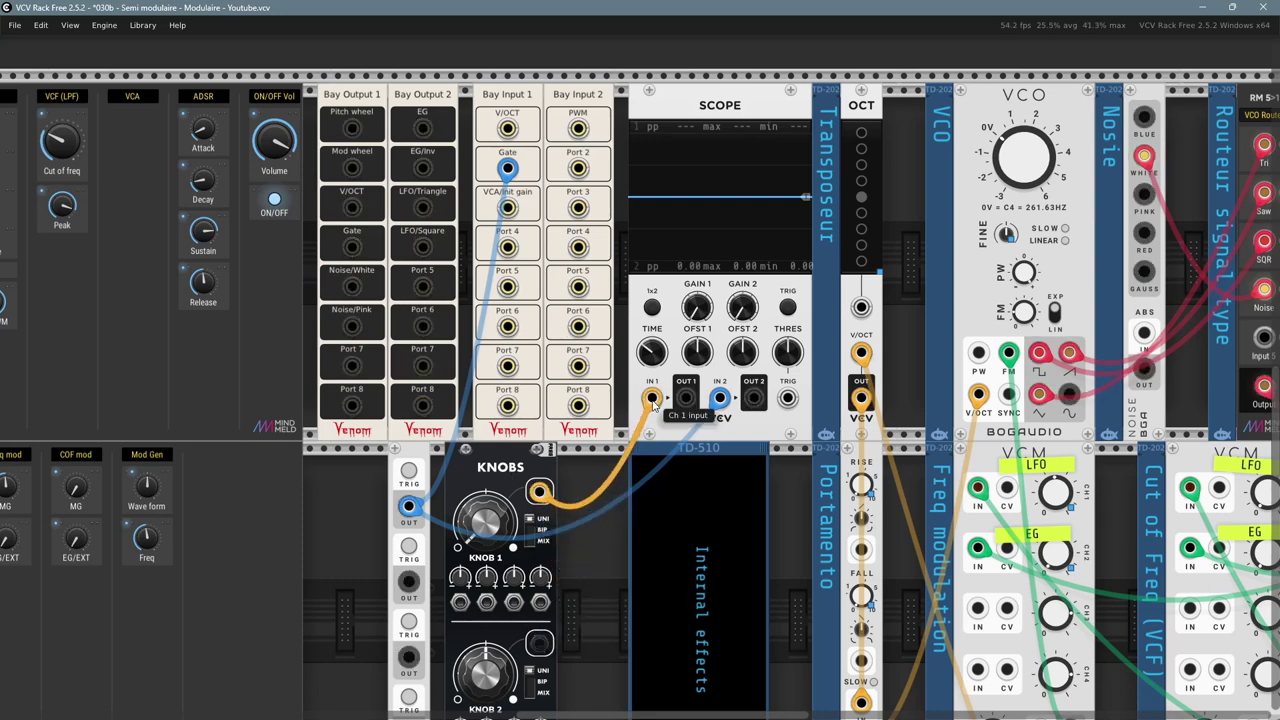
mouse_move(653, 403)
left_mouse_down()
mouse_move(505, 170)
mouse_move(507, 128)
left_mouse_up()
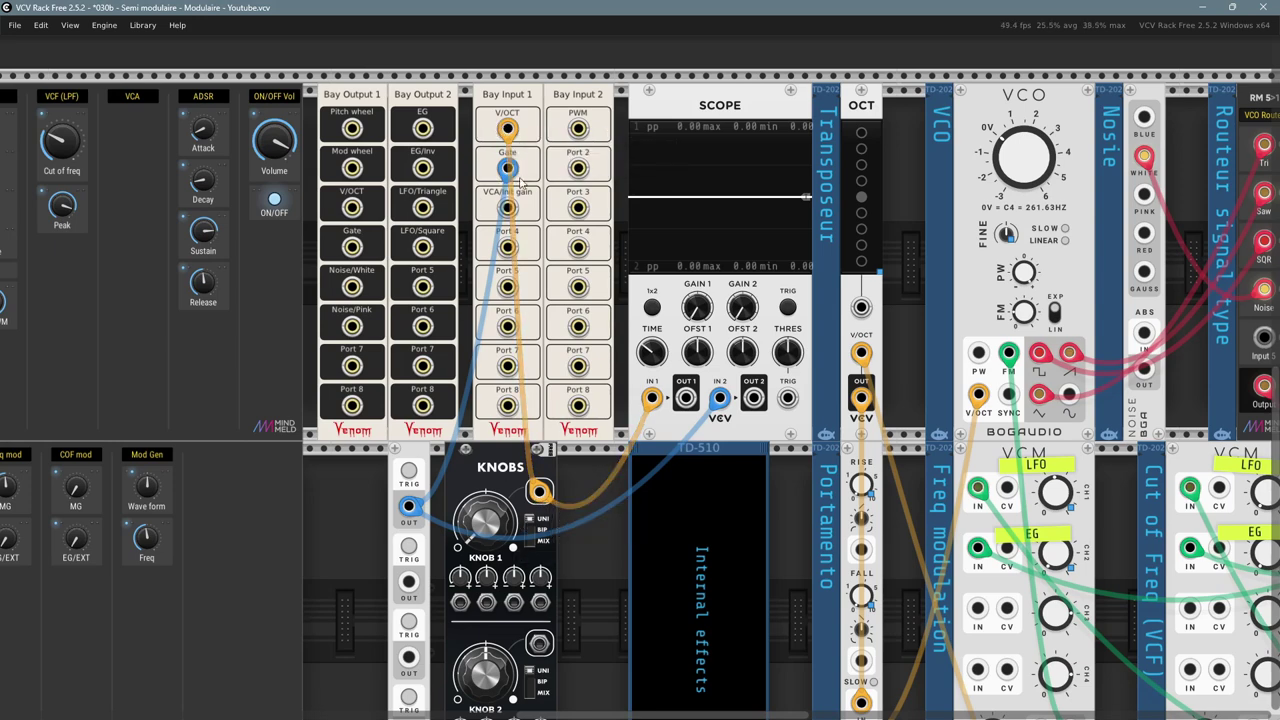
- Test the bay's Gate and V/OCT inputs by firing Trigger 1 and sweeping Knob 1 up to 1 and back down
left_click_drag(354, 502, 562, 545)
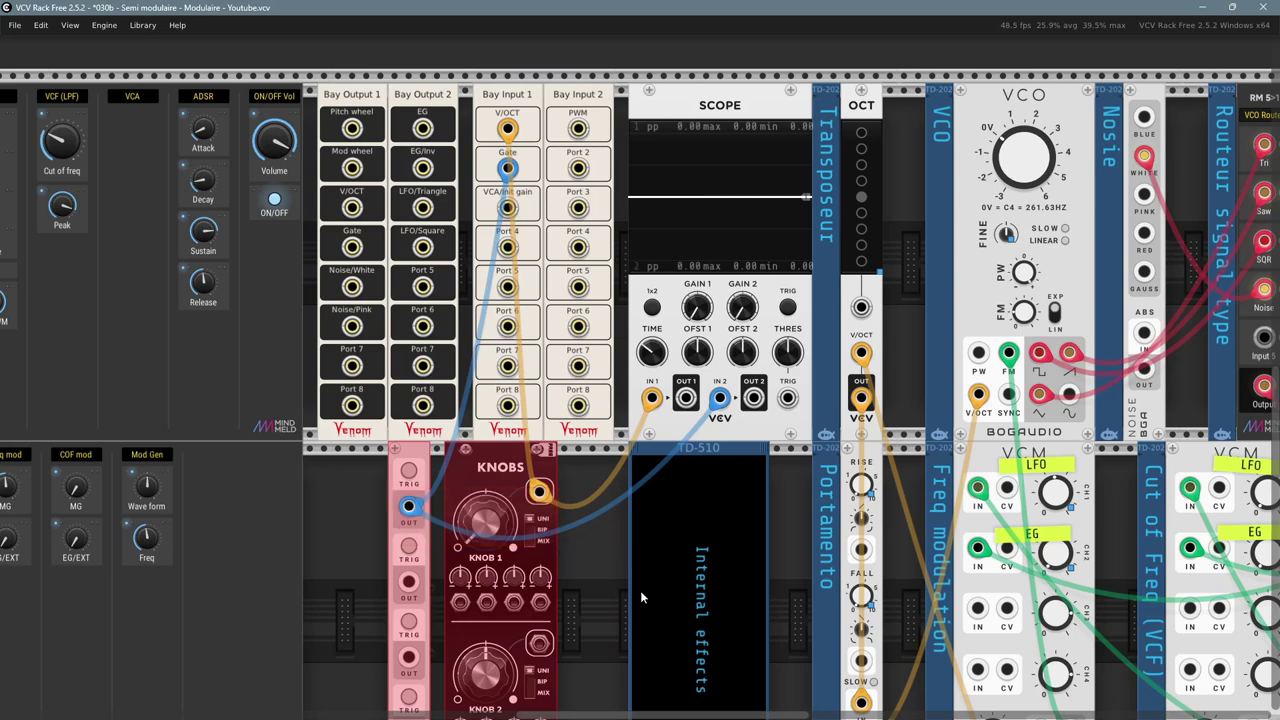
left_click(584, 572)
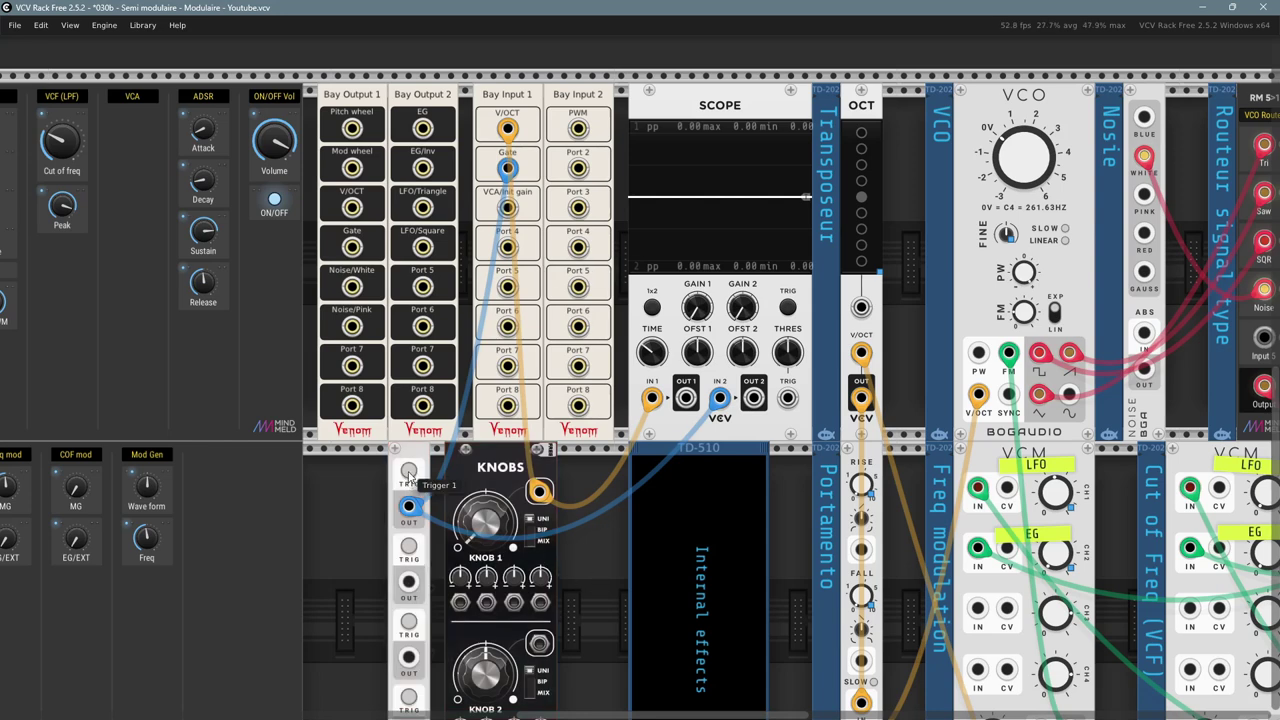
left_click(409, 474)
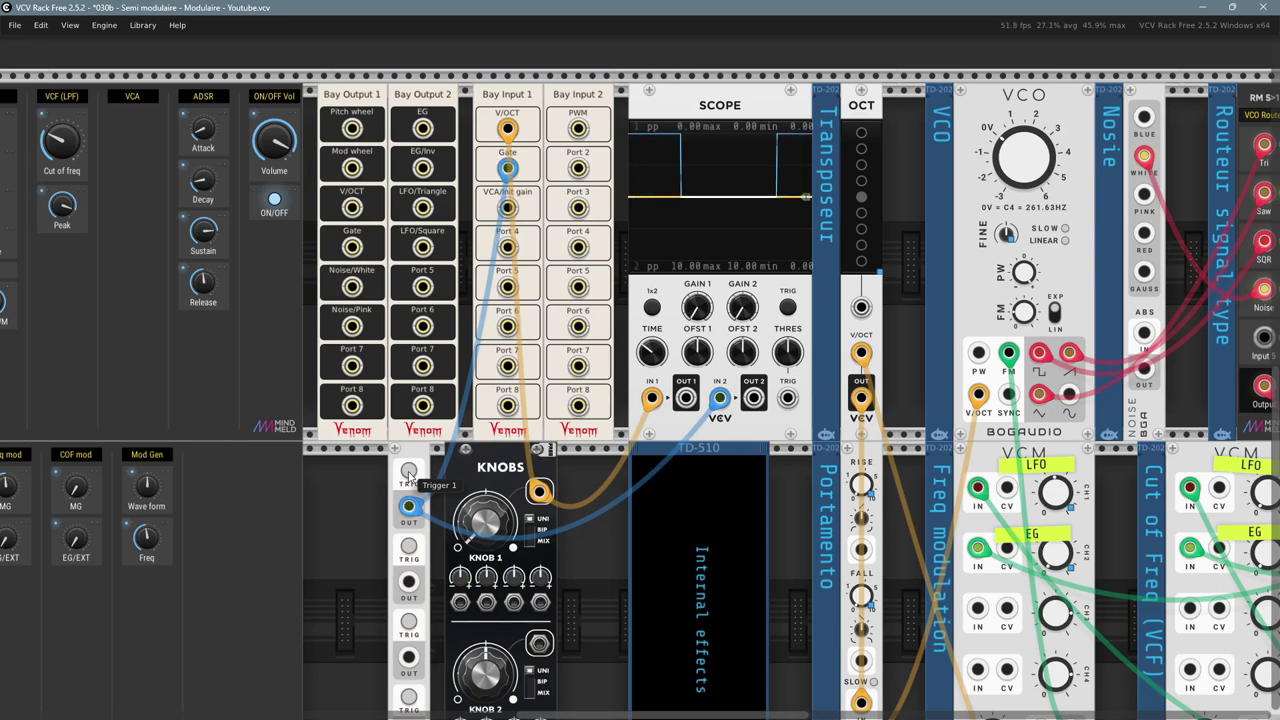
left_click_drag(468, 536, 468, 508)
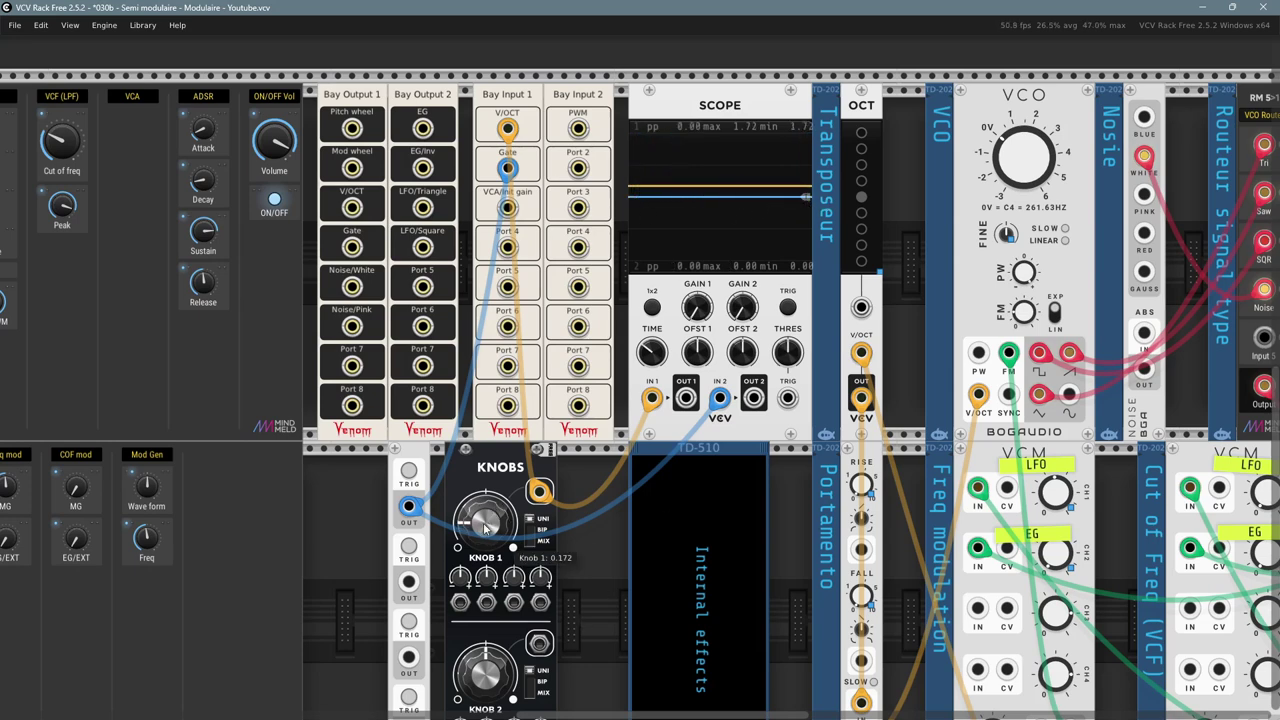
left_click_drag(470, 520, 470, 396)
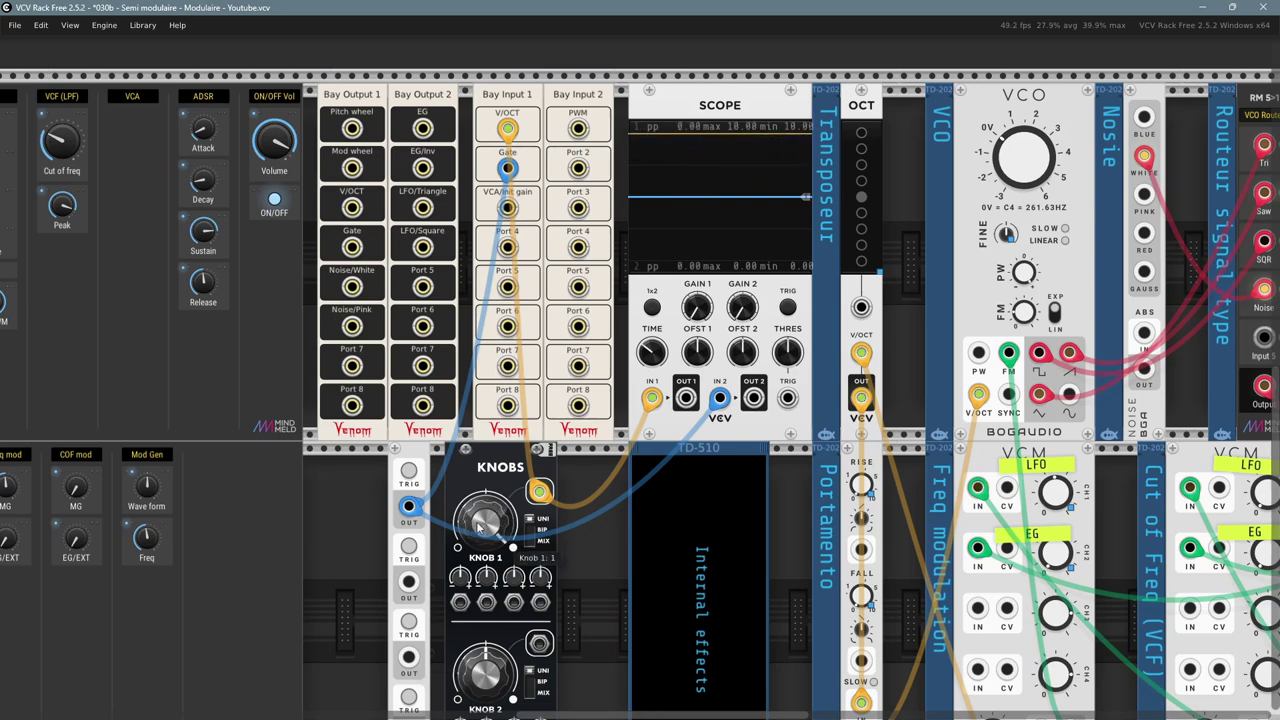
left_click_drag(486, 527, 486, 668)
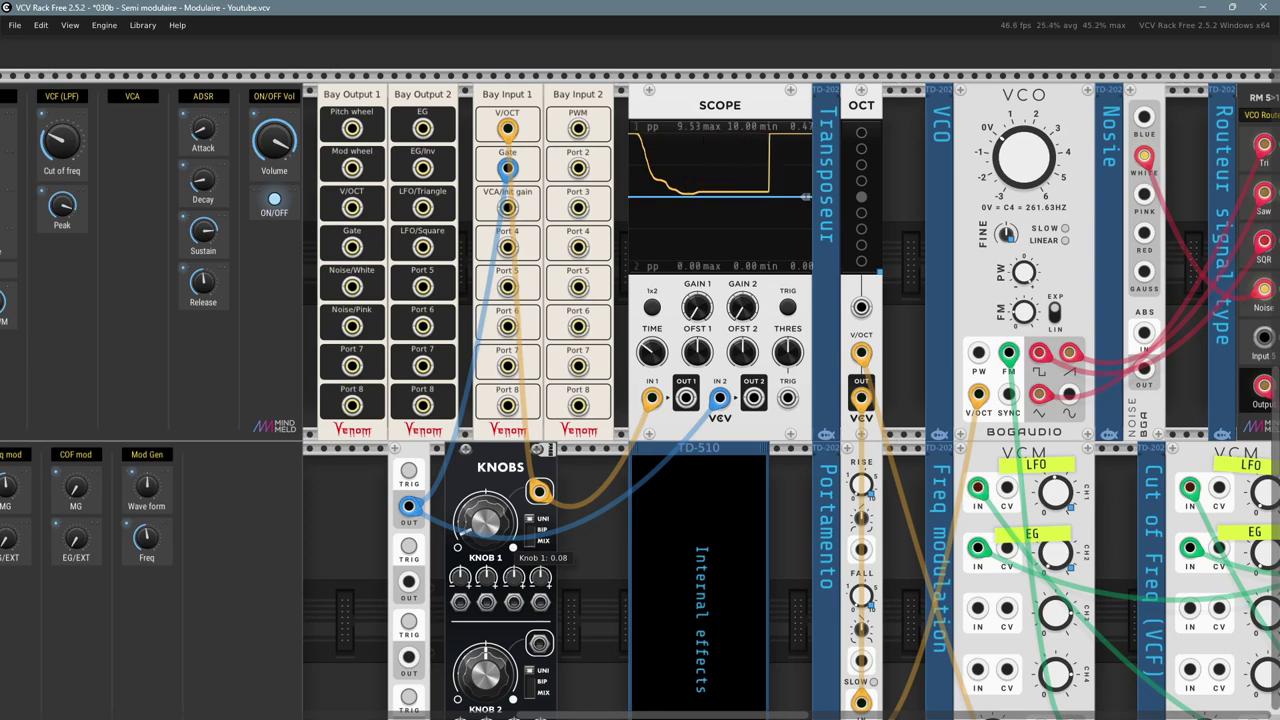
- Set Knob 1 to 0.1 and fire Trigger 1 to test the transposed note through the patch bay
right_click(479, 519)
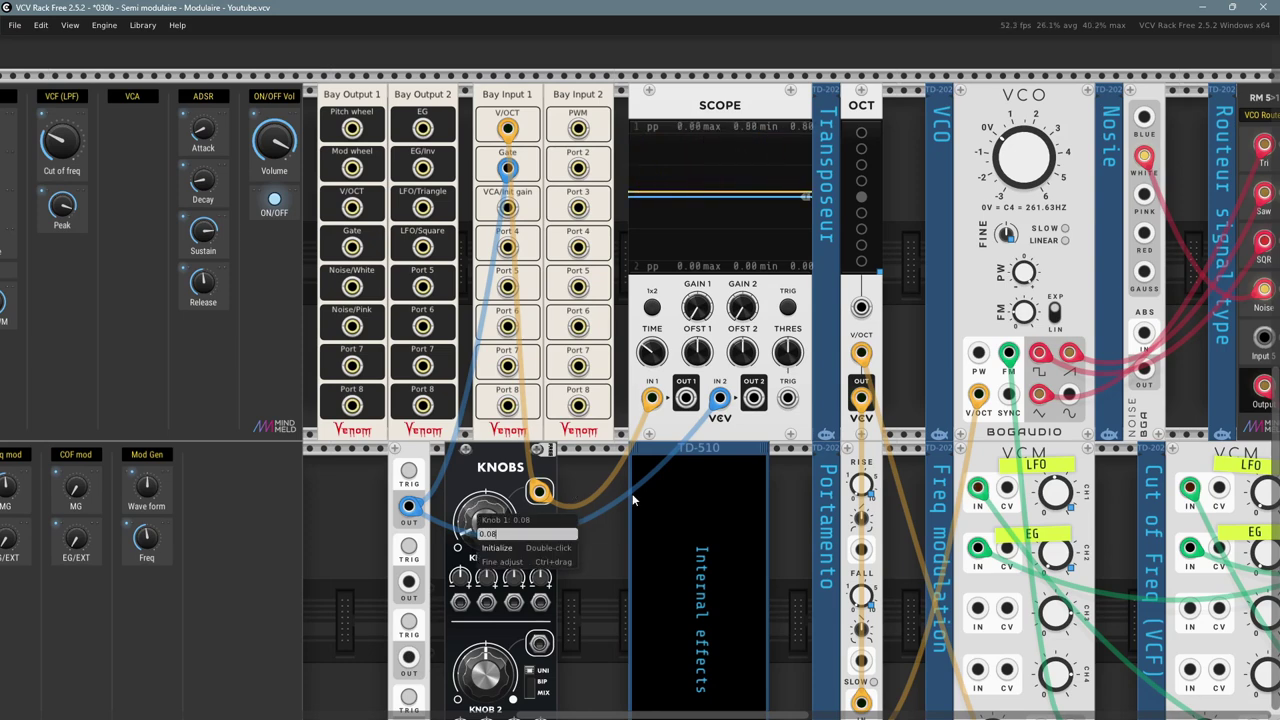
key("BackSpace")
key("BackSpace")
type("1")
key("Return")
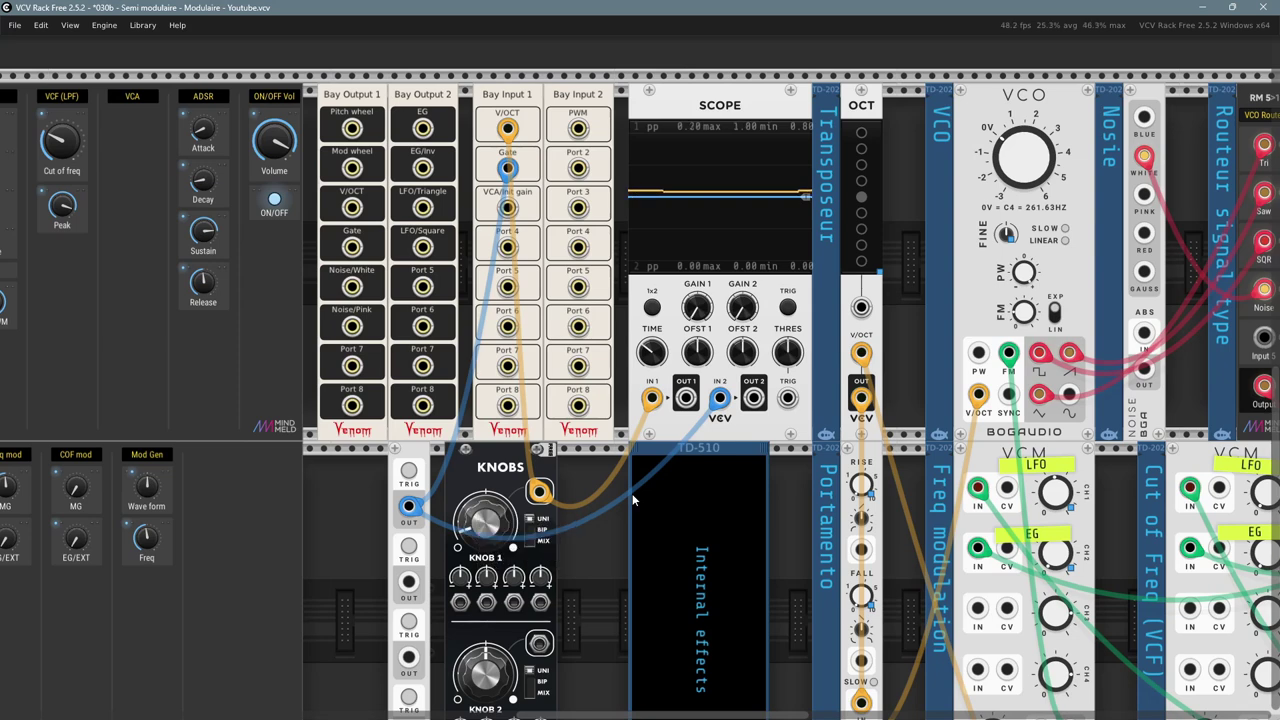
left_click(410, 471)
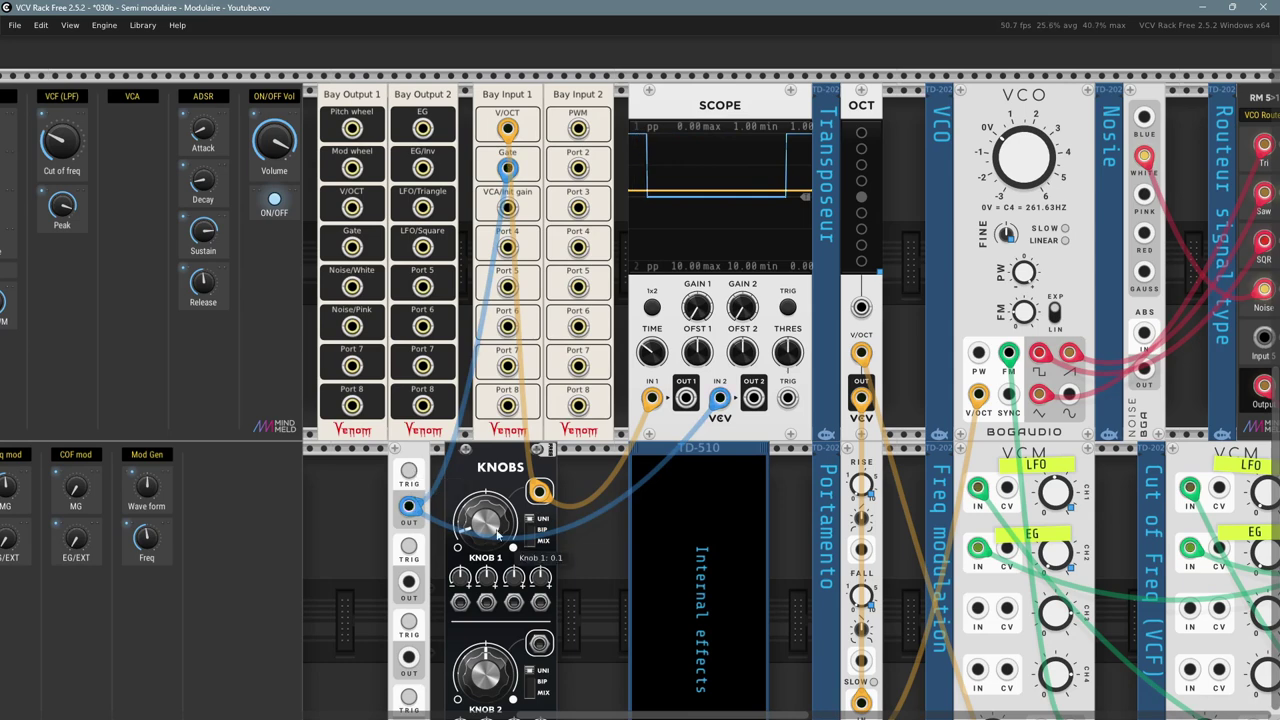
left_click(409, 471)
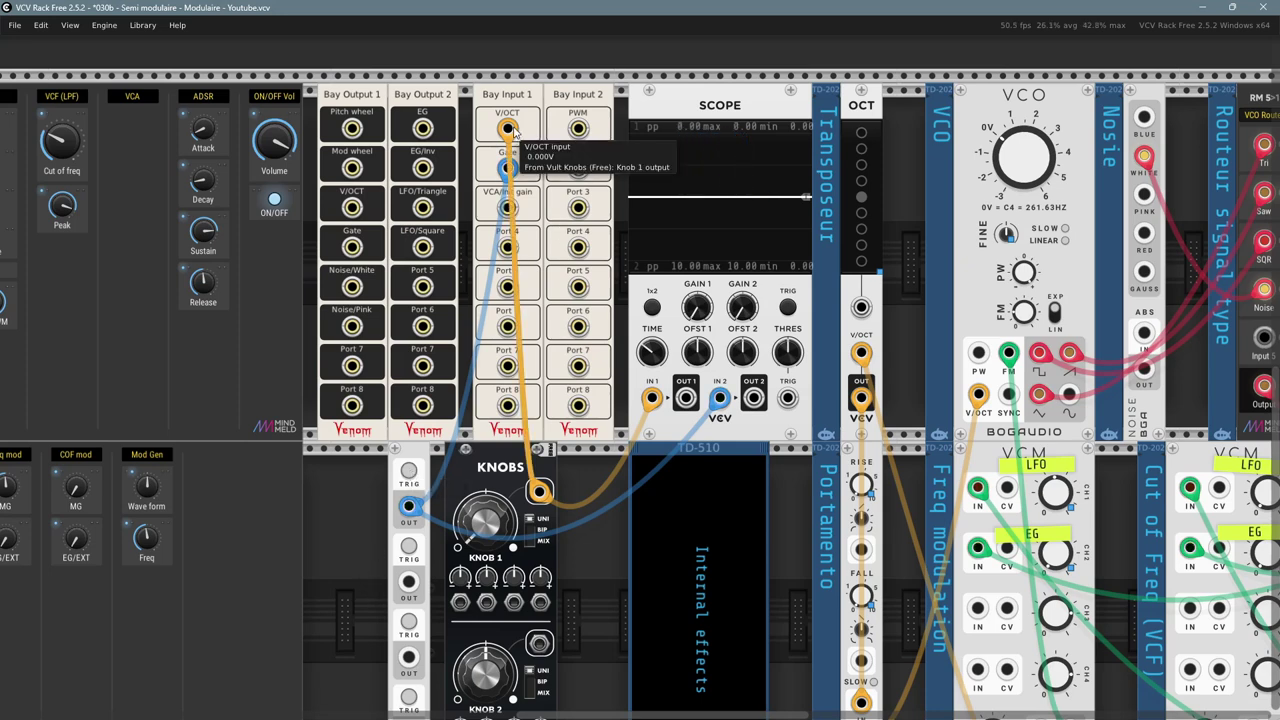
- Remove the Knob 1 and Trigger 1 test cables from Bay Input 1 and the Scope
left_click_drag(507, 128, 565, 505)
left_click_drag(508, 208, 350, 591)
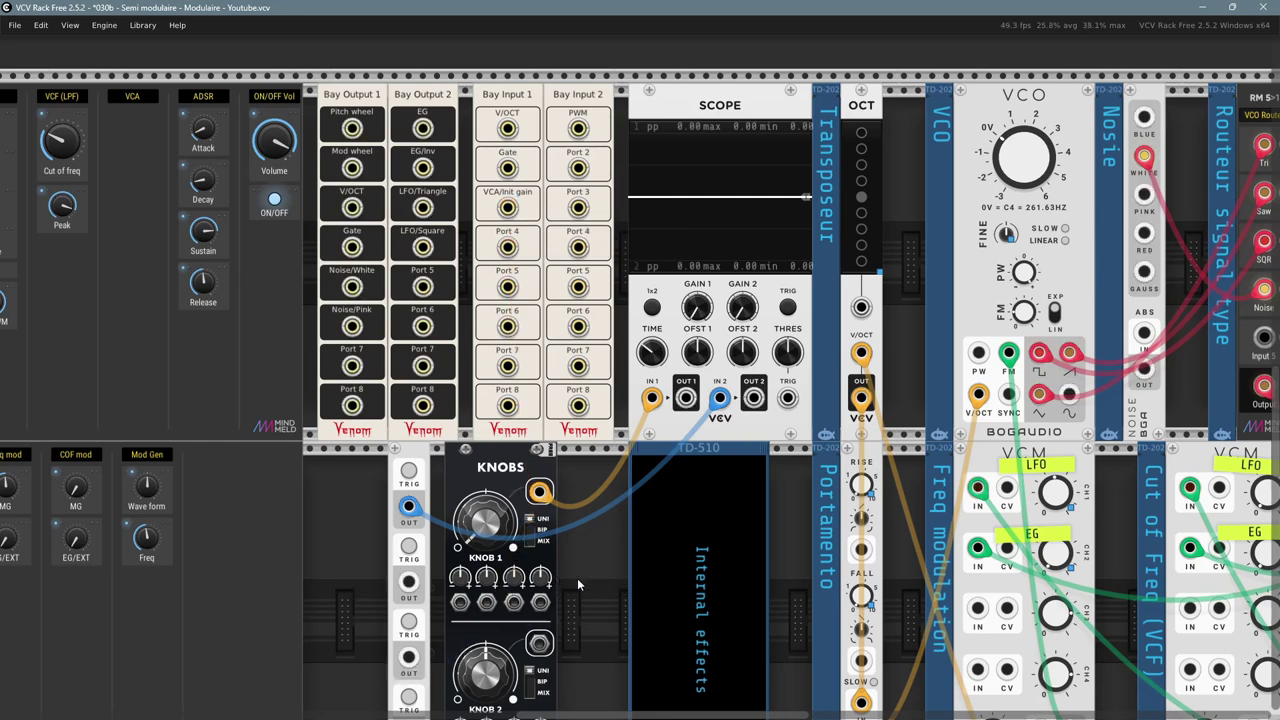
left_click_drag(537, 491, 594, 666)
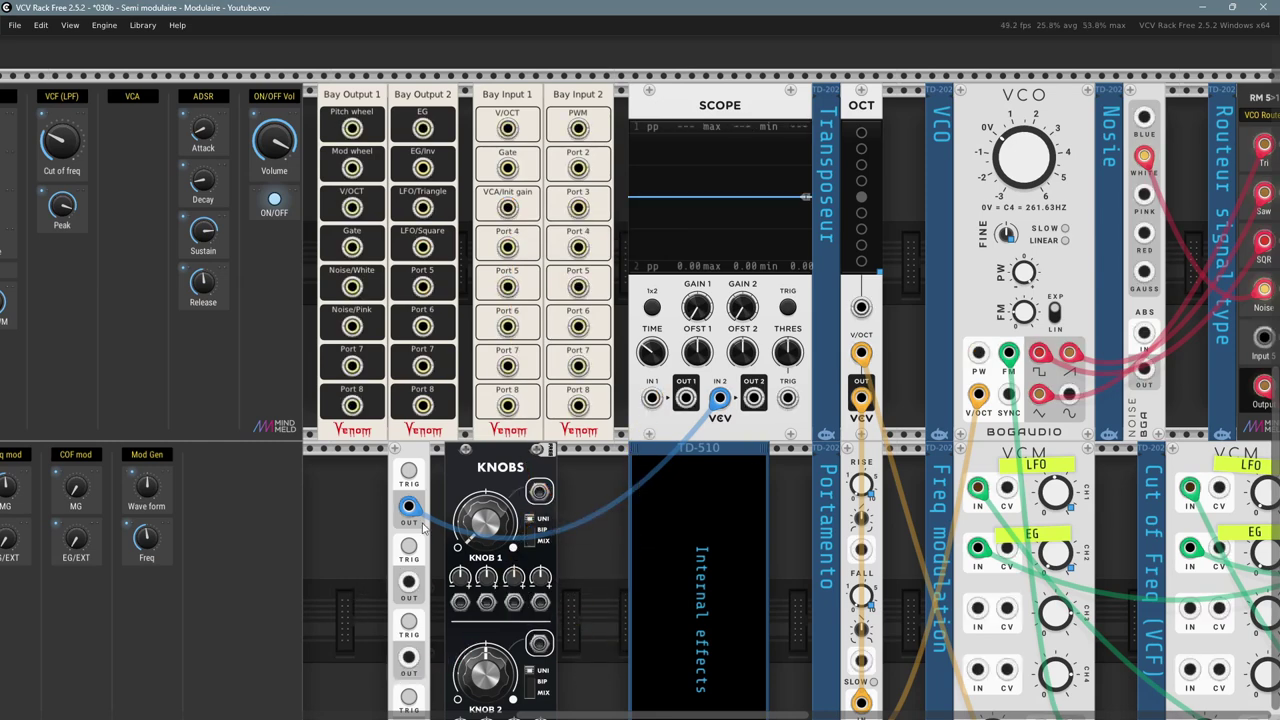
left_click_drag(409, 506, 560, 645)
- Examine the NoteSeq16 sequencer beside the CLKD clock and its module options, including the gate mode
left_click_drag(349, 563, 656, 443)
scroll(495, 580, "down", 2)
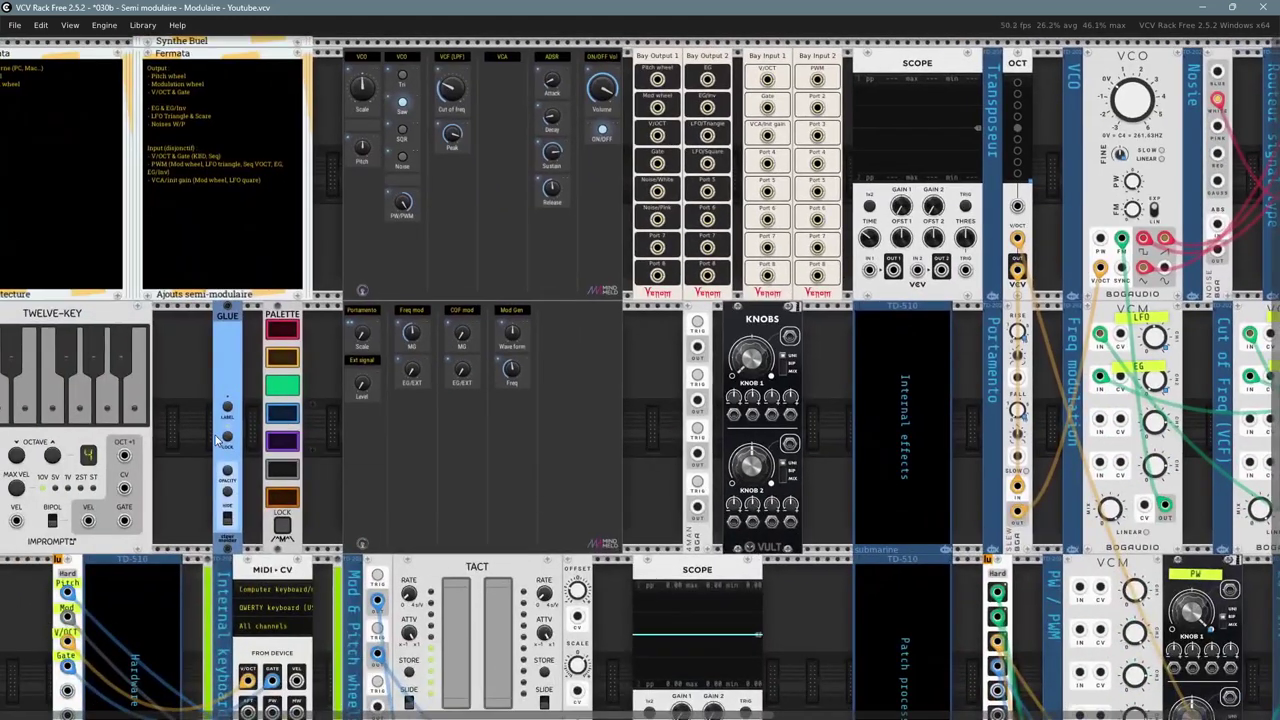
left_click_drag(216, 441, 634, 507)
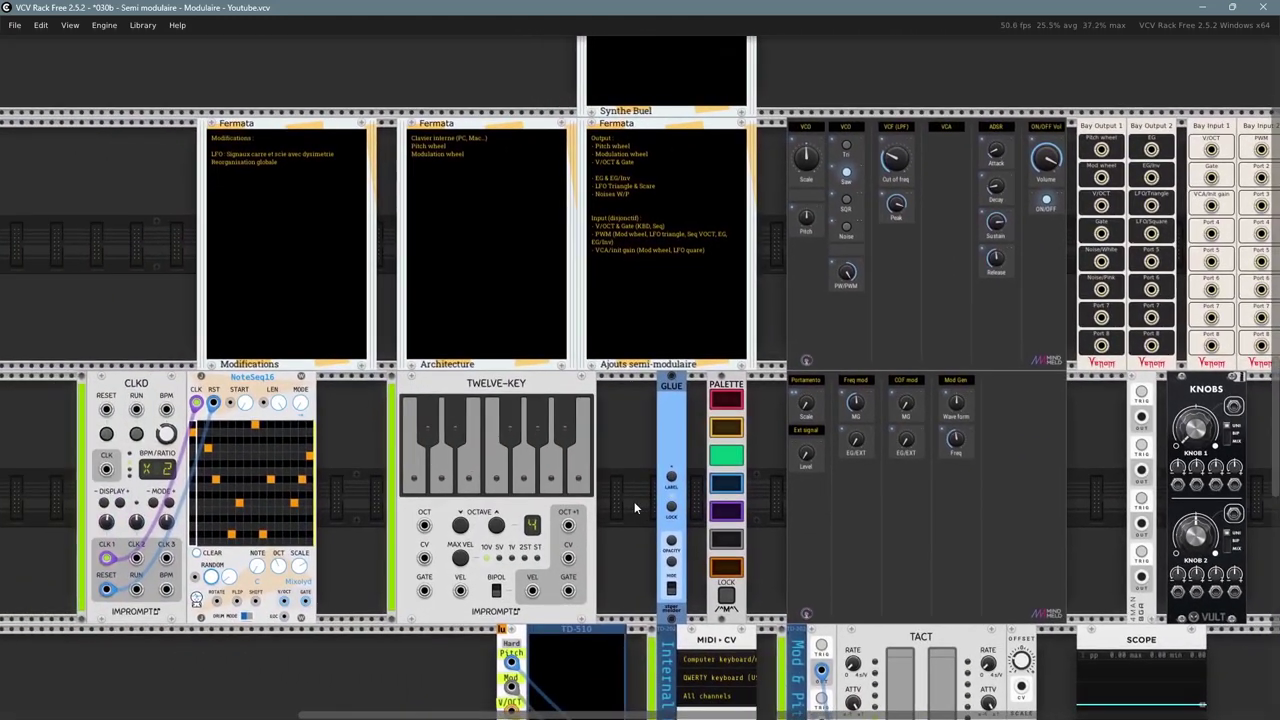
left_click_drag(22, 414, 352, 435)
left_click(352, 434)
scroll(351, 445, "up", 3)
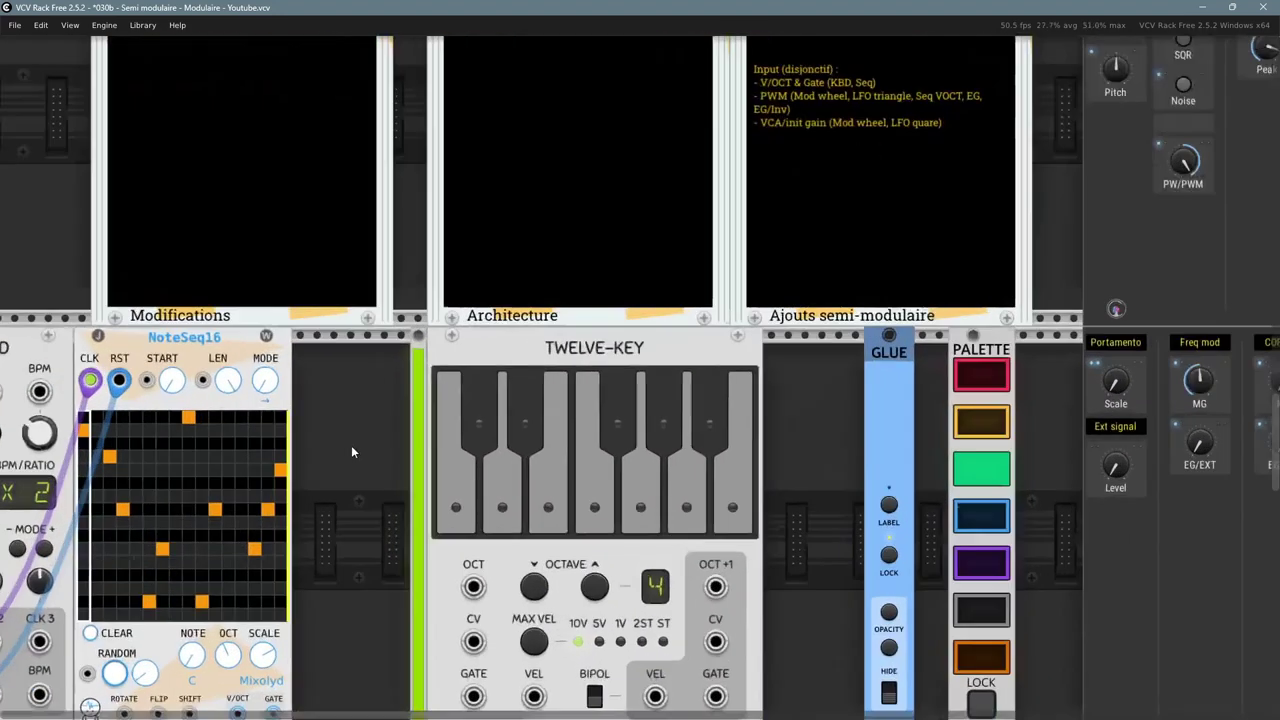
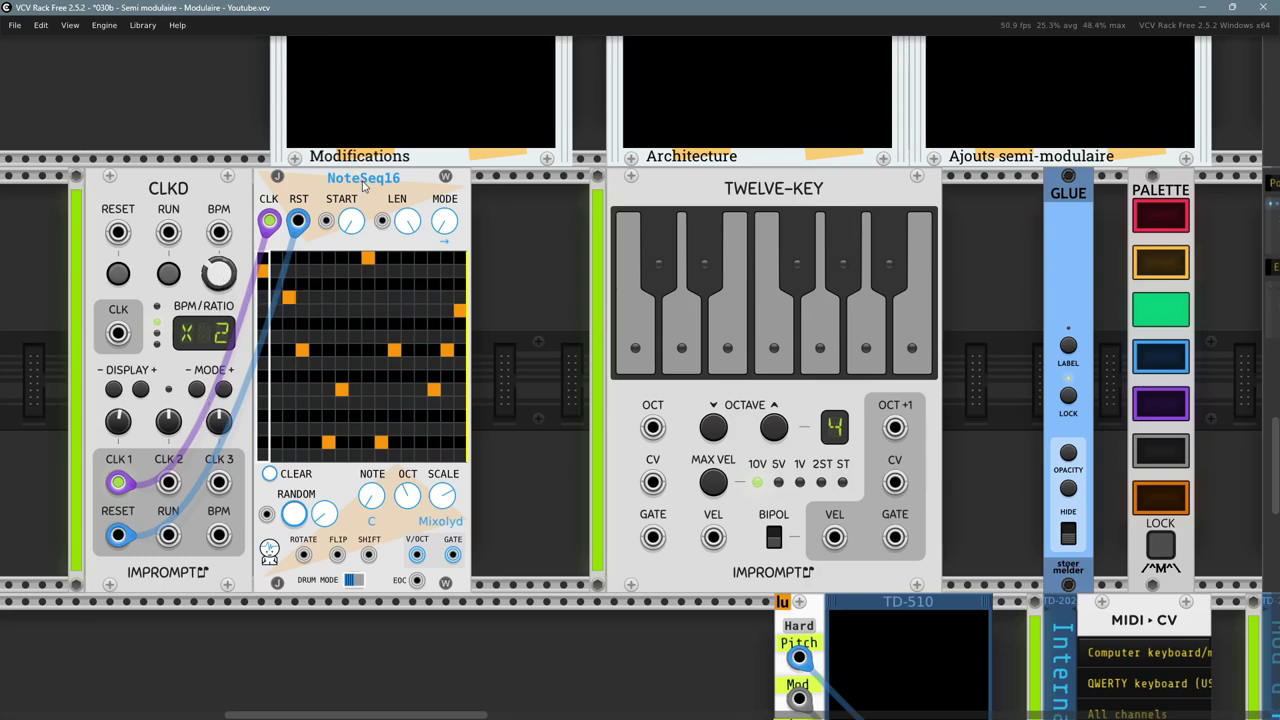
right_click(362, 183)
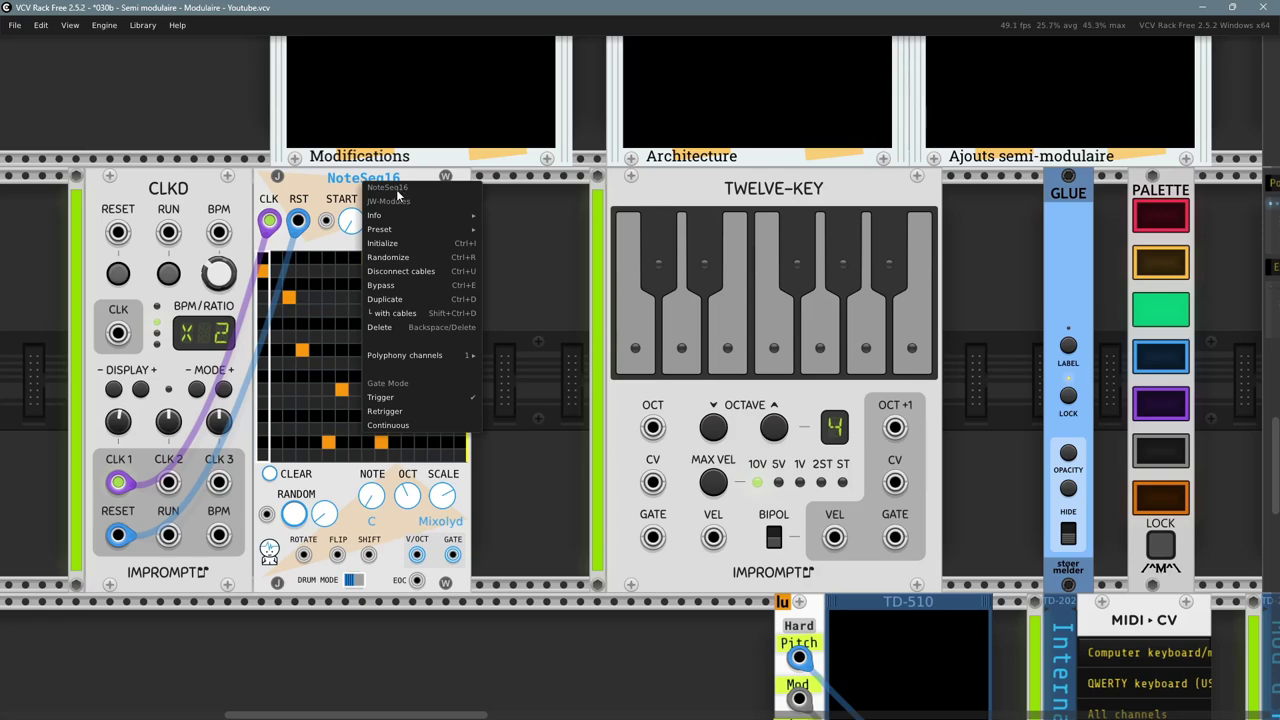
left_click(518, 528)
- Patch NoteSeq16's Poly V/Oct output to Bay Input 1's V/OCT using cable colour #2
scroll(480, 442, "down", 3)
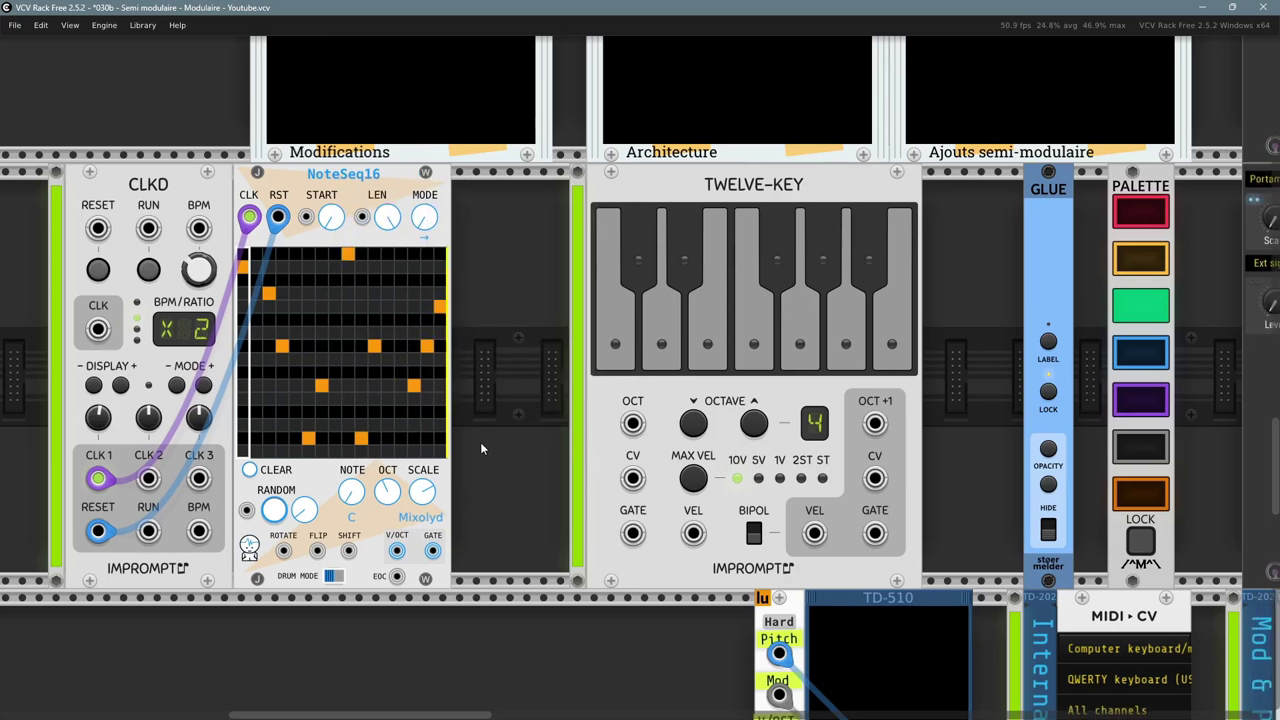
scroll(441, 496, "right", 1)
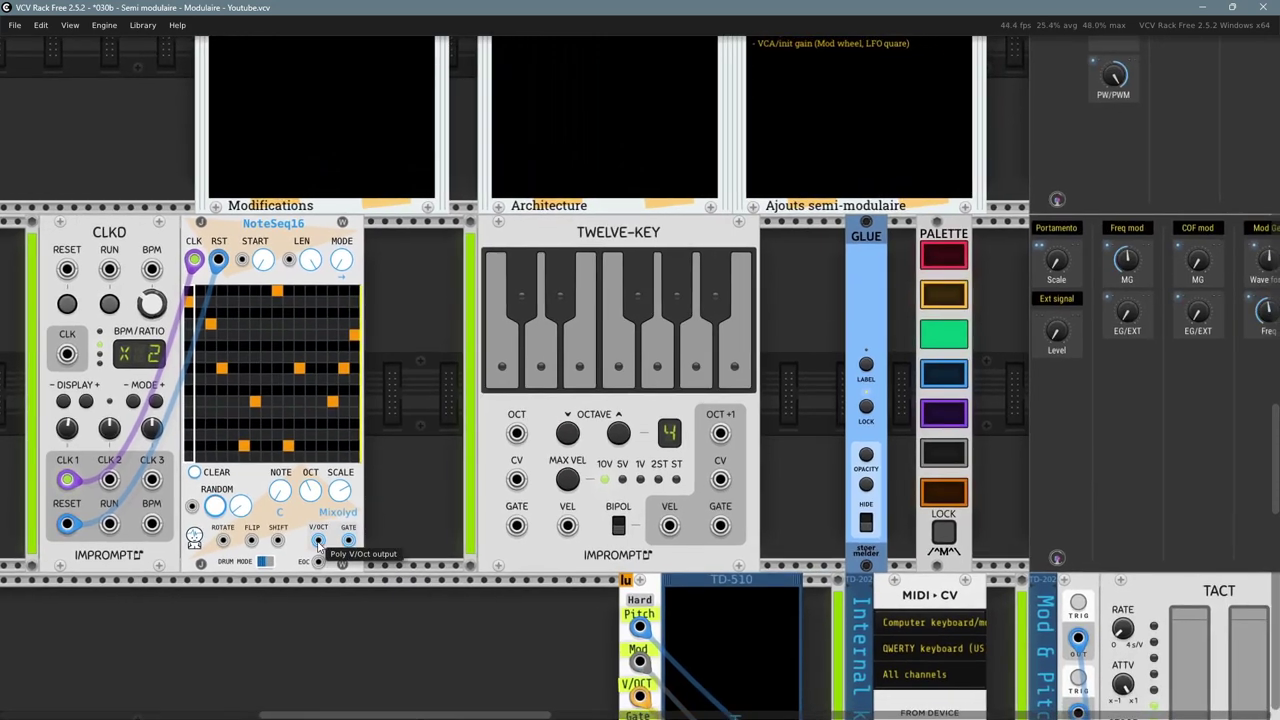
right_click(368, 546)
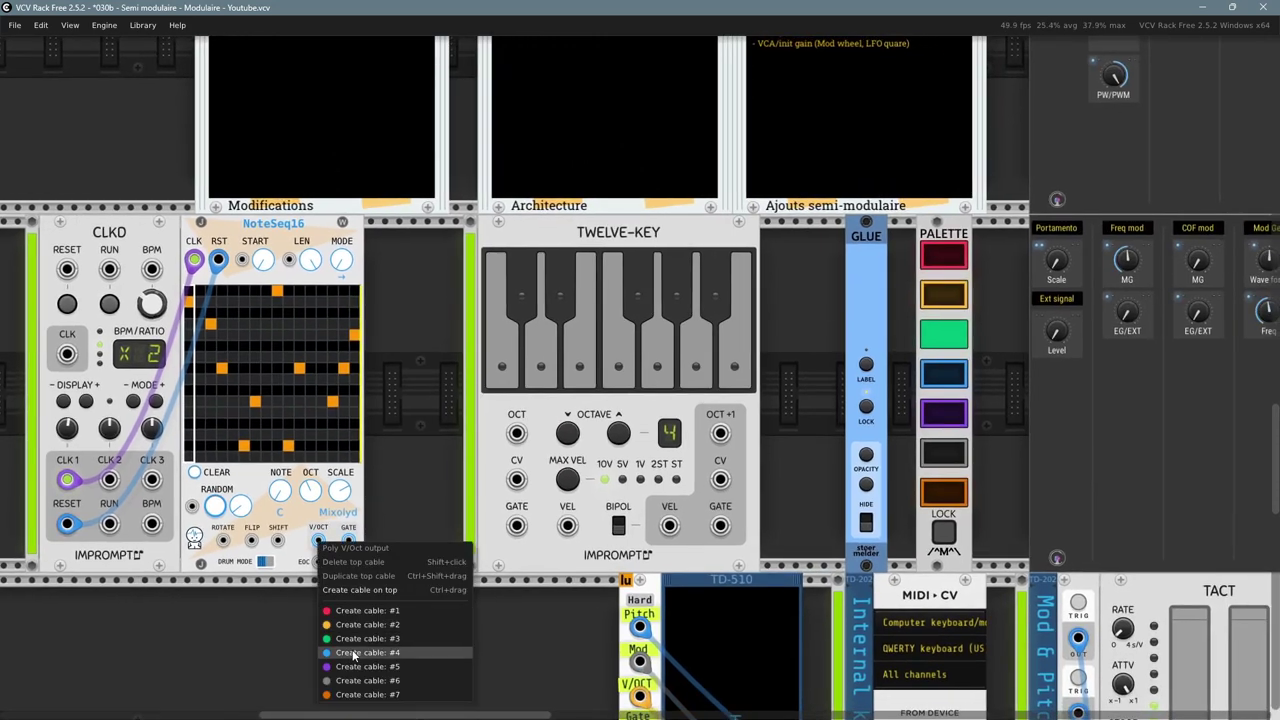
left_click_drag(355, 625, 988, 307)
scroll(988, 307, "up", 2)
scroll(988, 307, "right", 6)
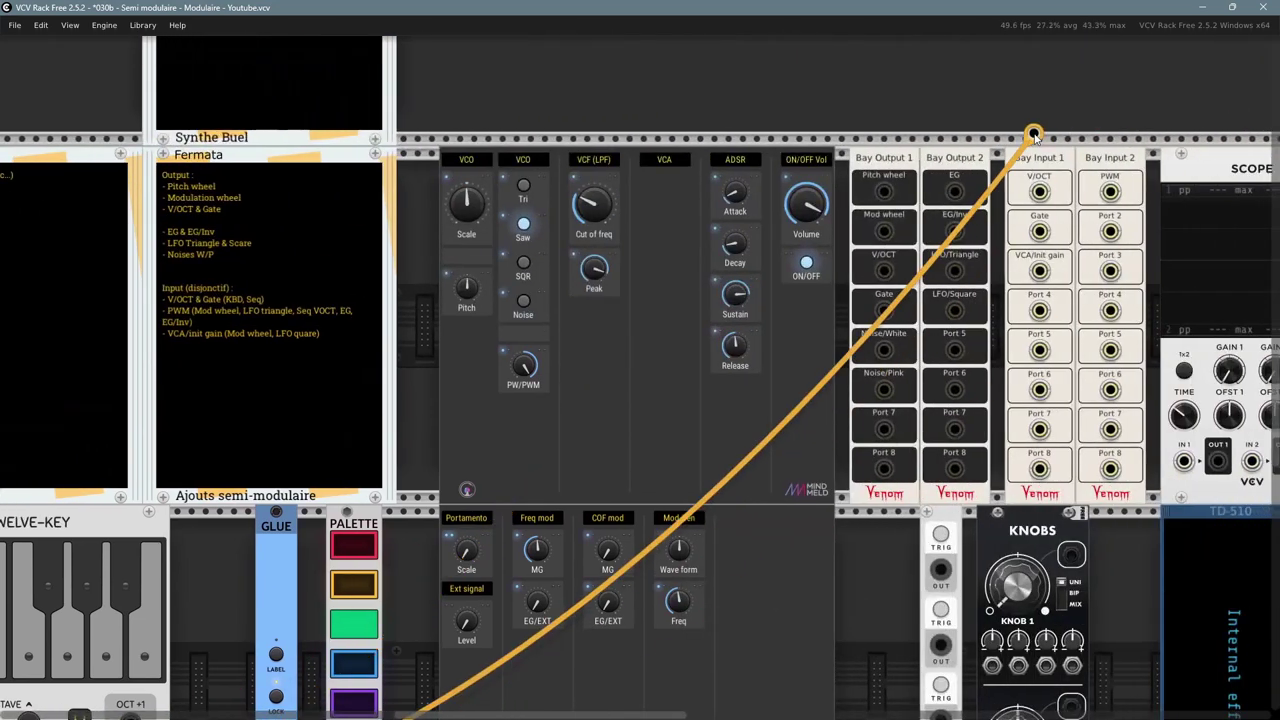
left_click(1048, 192)
- Patch NoteSeq16's Gate output to Bay Input 1's Gate using cable colour #4 and start the CLKD clock
right_click(1040, 234)
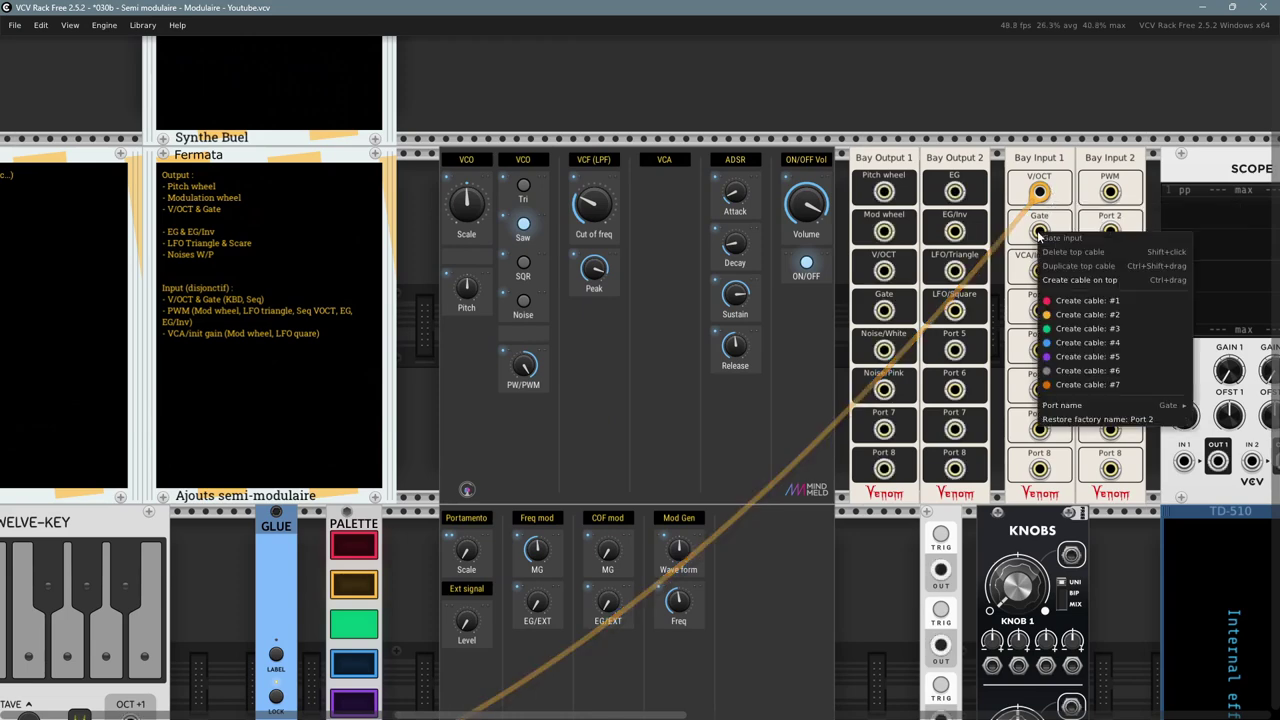
left_click(1087, 342)
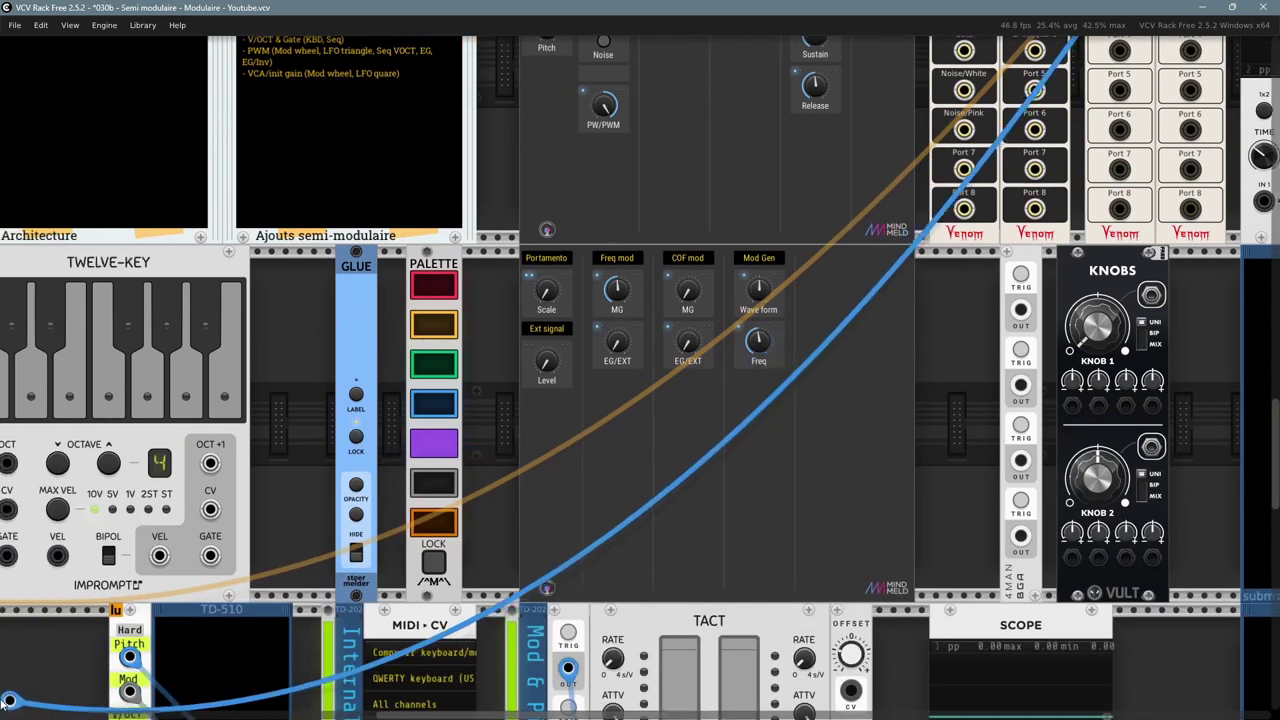
left_click_drag(2, 705, 410, 337)
left_click(408, 333)
scroll(430, 380, "up", 4)
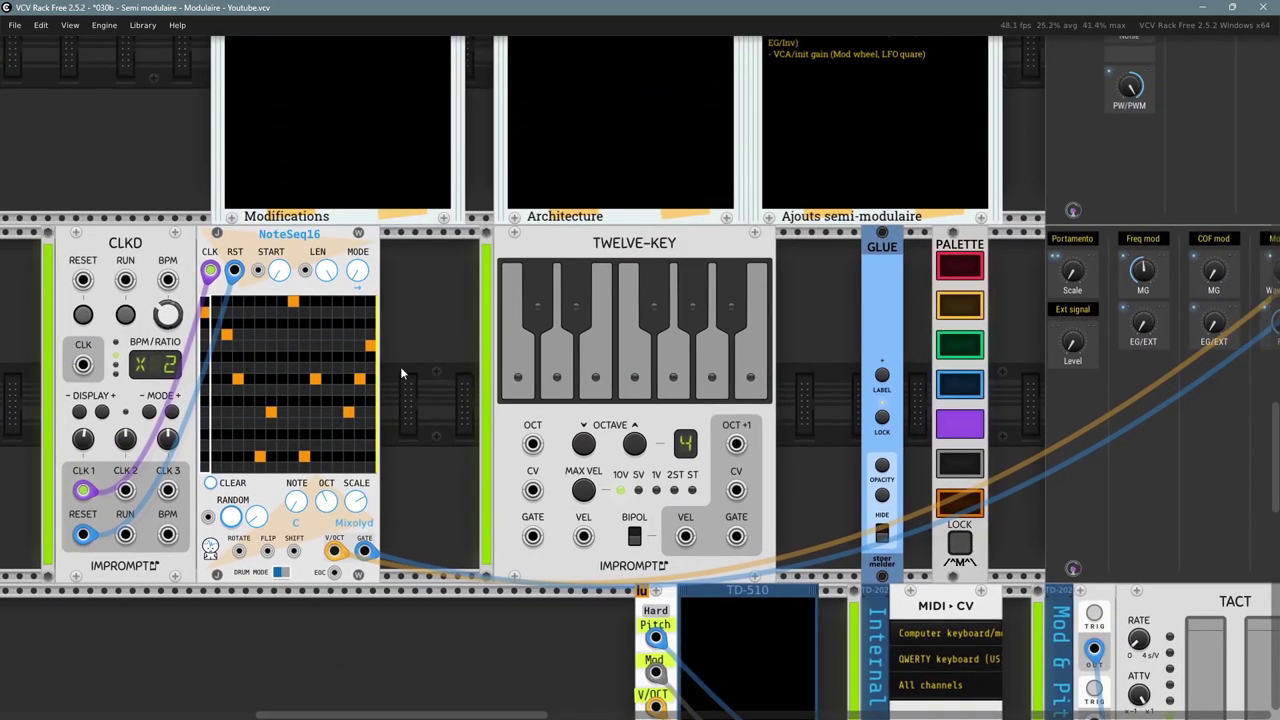
left_click(125, 314)
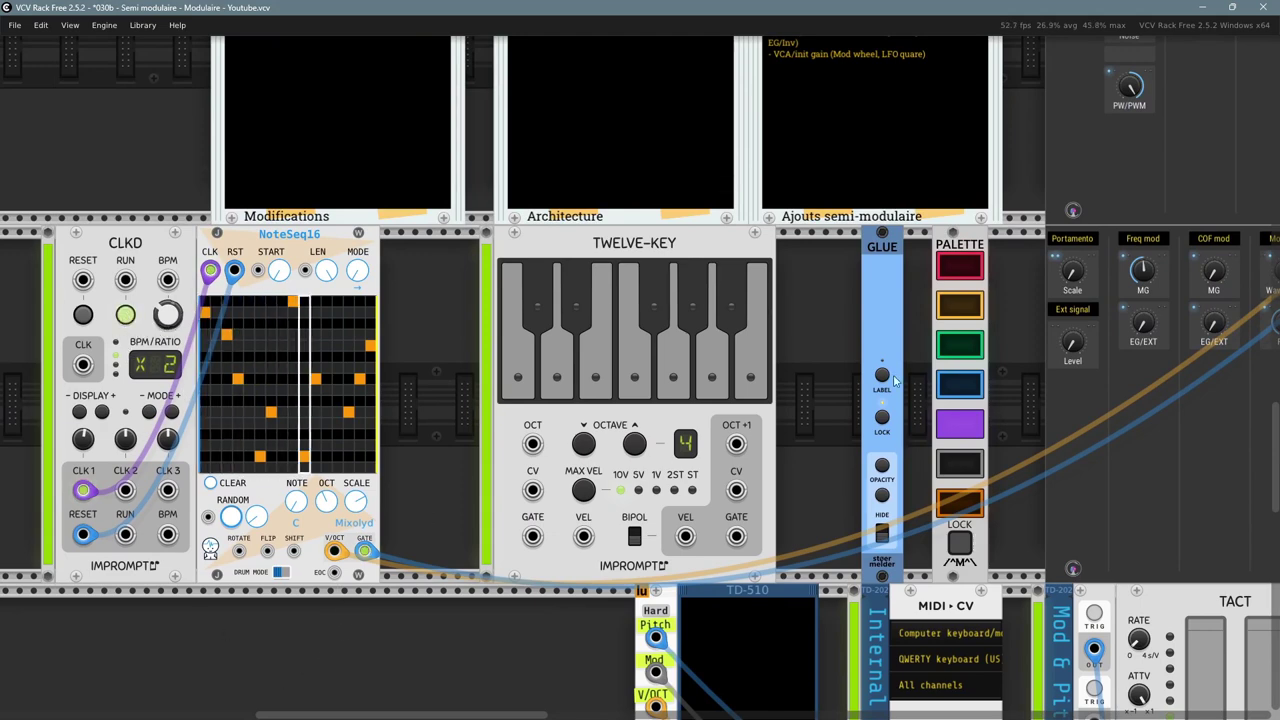
- Shape the ADSR with Attack and Decay at minimum and Sustain at 1
left_click_drag(892, 376, 16, 615)
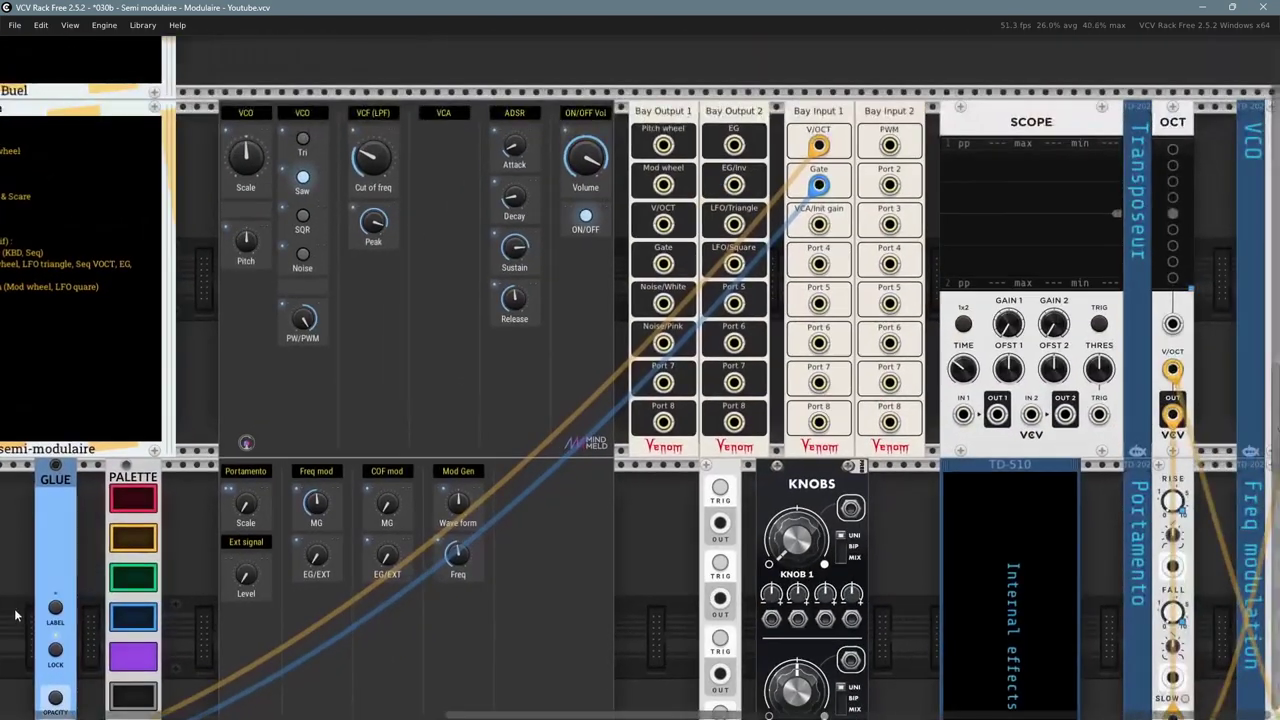
left_click_drag(445, 322, 467, 357)
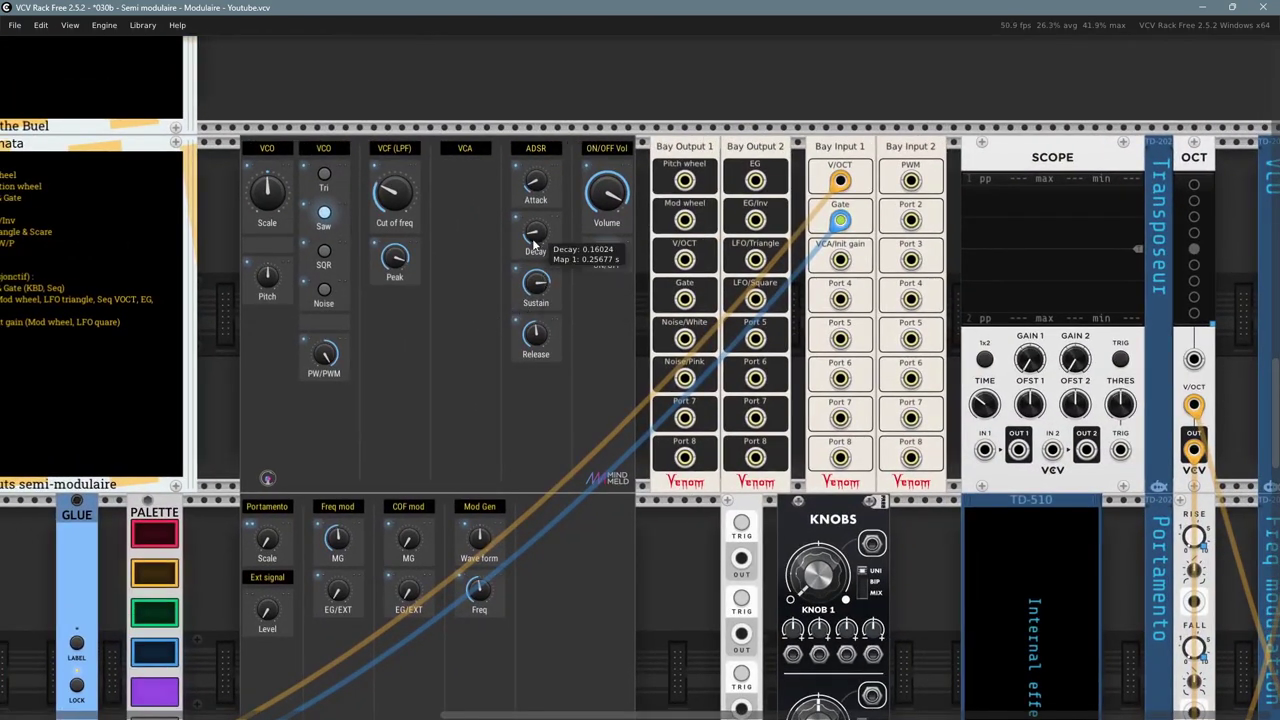
mouse_move(537, 293)
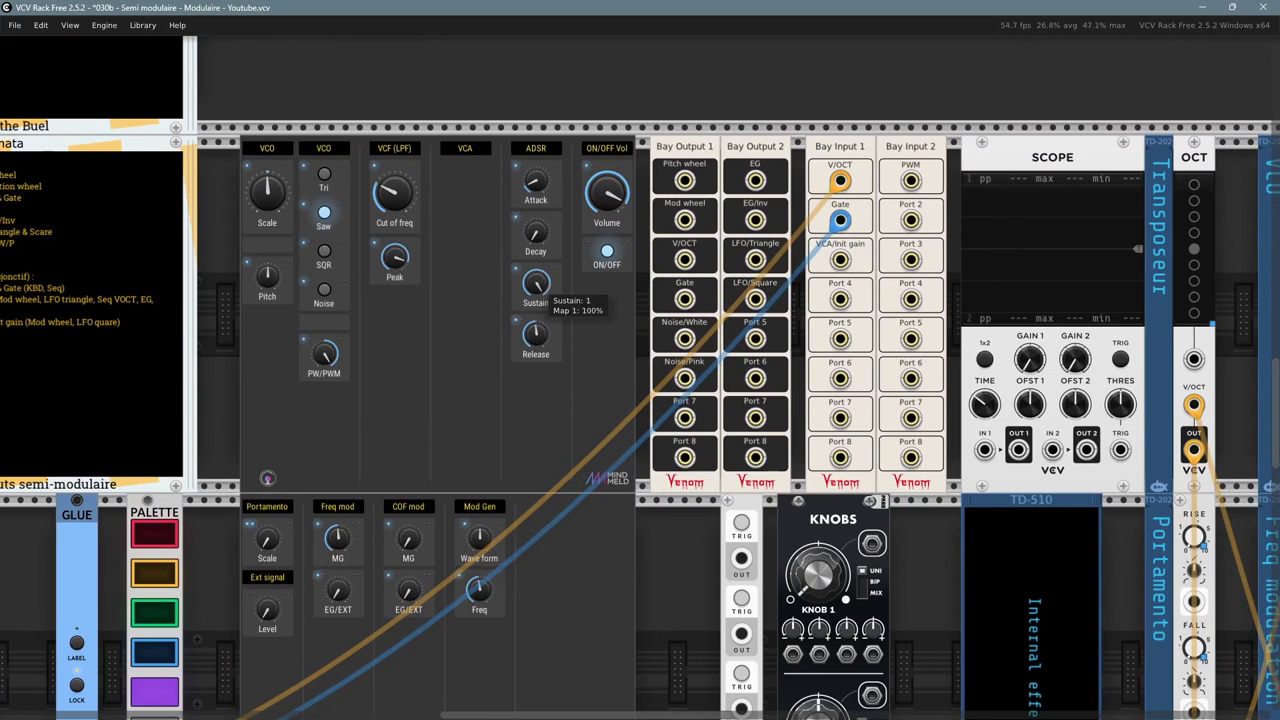
mouse_move(533, 186)
- Lower the VCO Scale to -2 oct and retune the VCF cut-off frequency with Peak at about 59%
left_click_drag(268, 194, 270, 205)
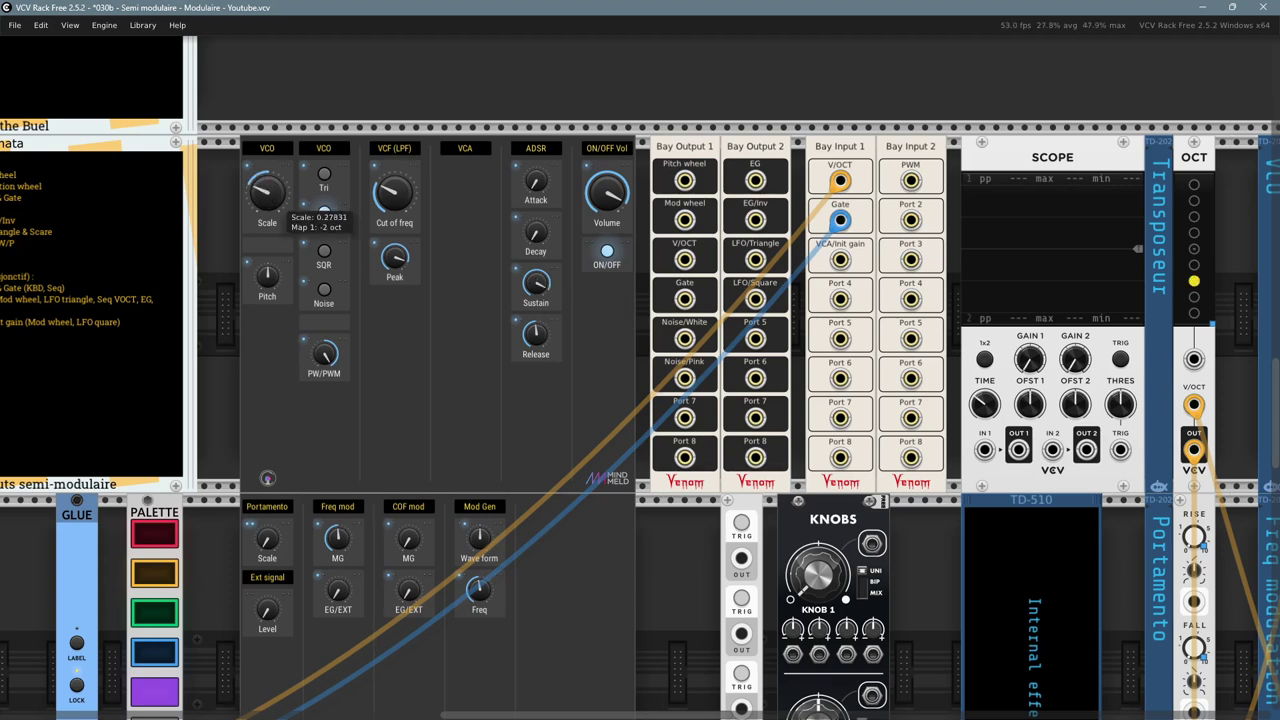
double_click(397, 257)
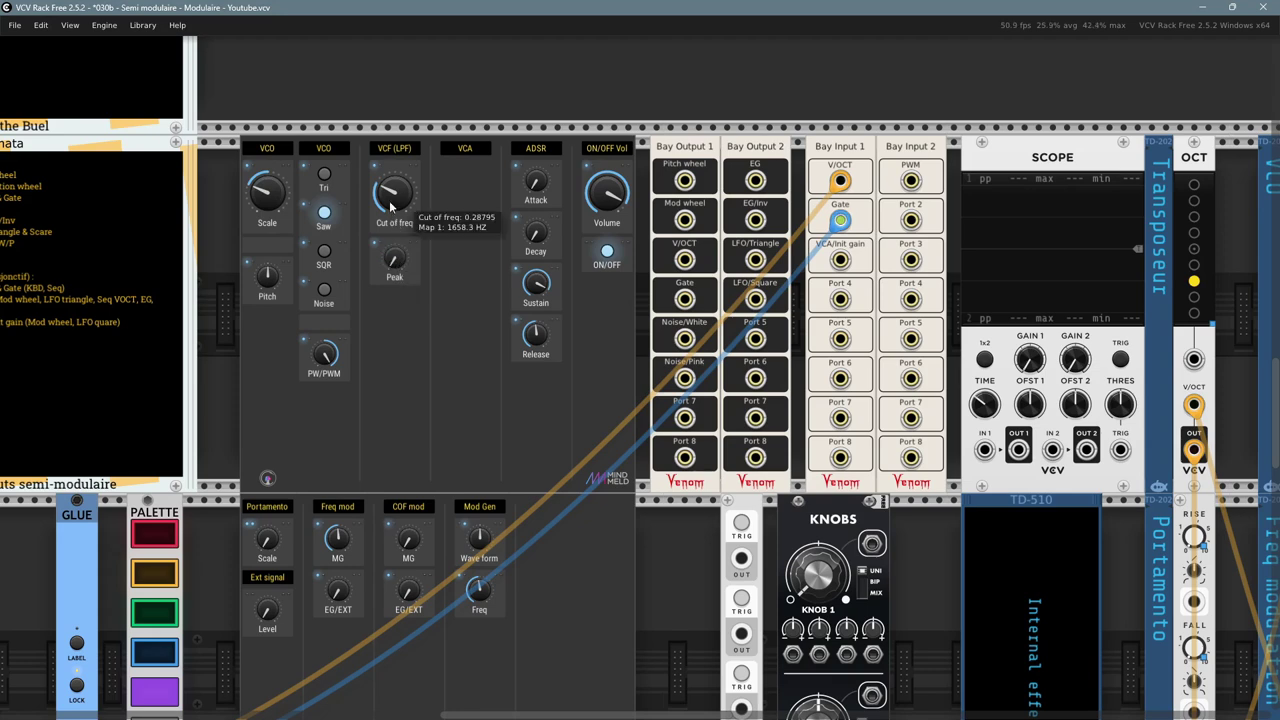
left_click_drag(390, 205, 390, 207)
left_click_drag(393, 257, 393, 243)
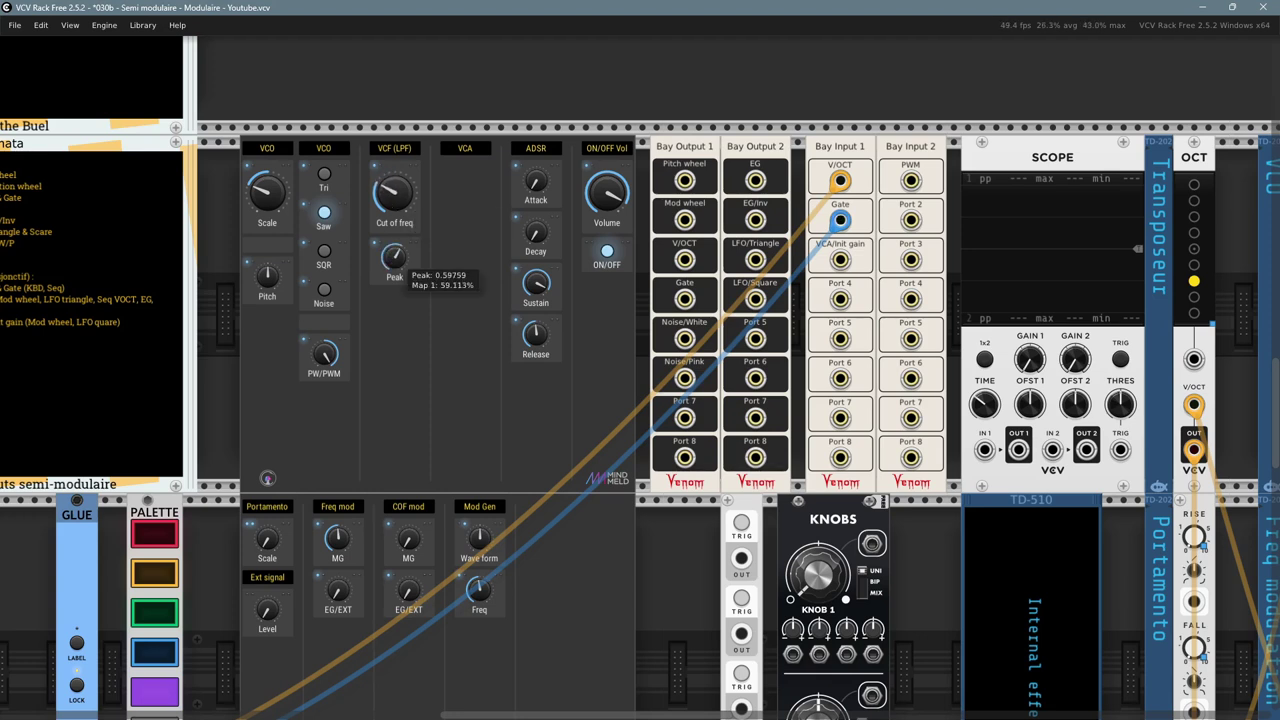
left_click_drag(399, 197, 392, 189)
- Turn the Freq mod MG down to 0 and raise the COF mod MG while adjusting the Mod Gen frequency
scroll(640, 618, "down", 3)
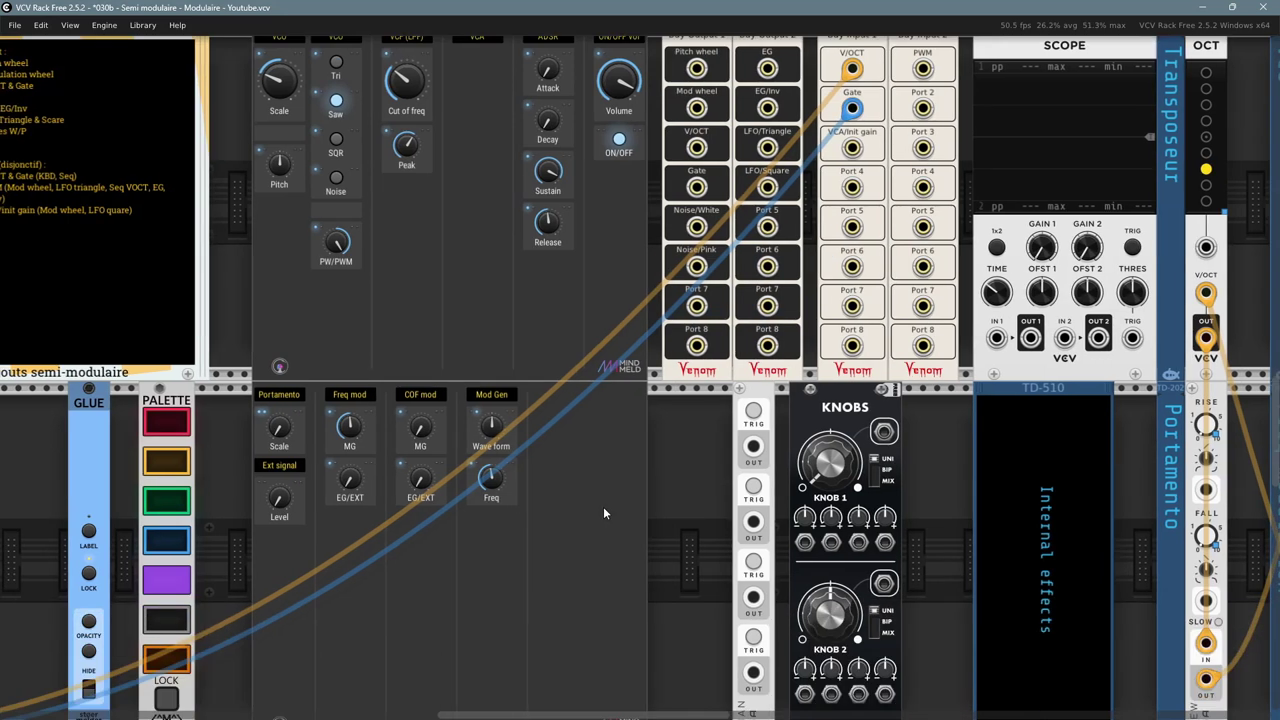
mouse_move(351, 432)
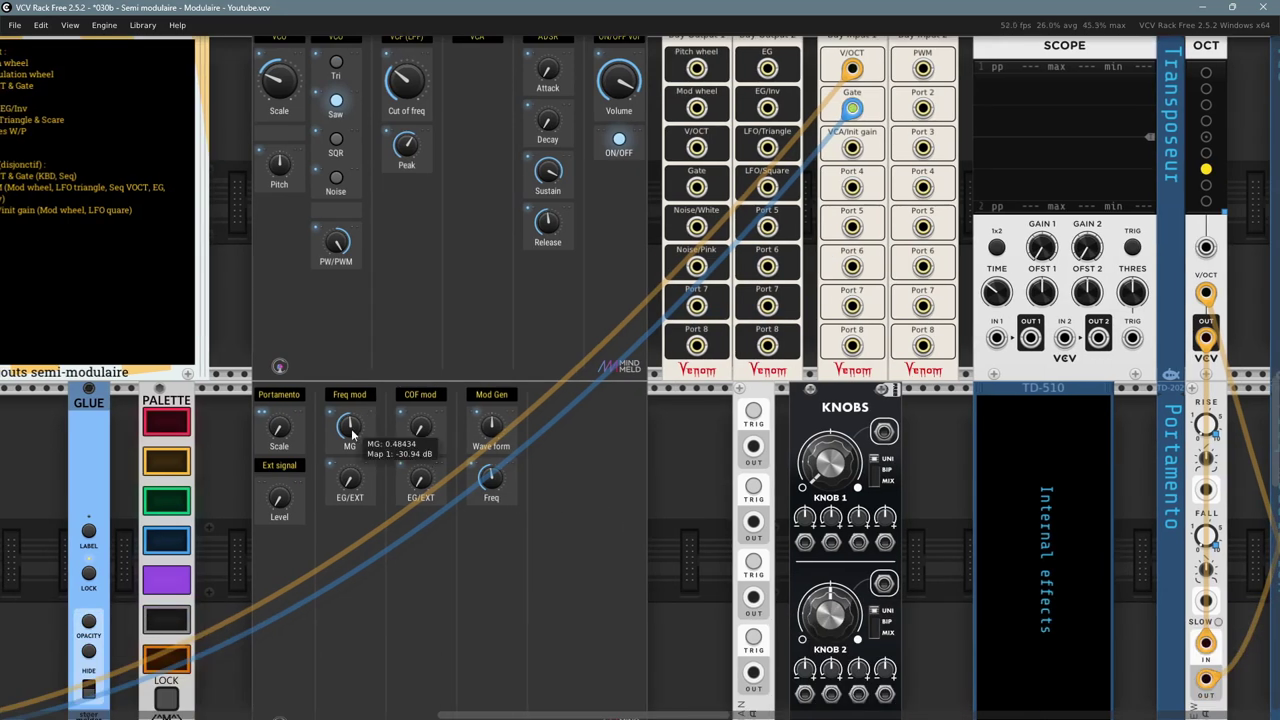
mouse_move(418, 438)
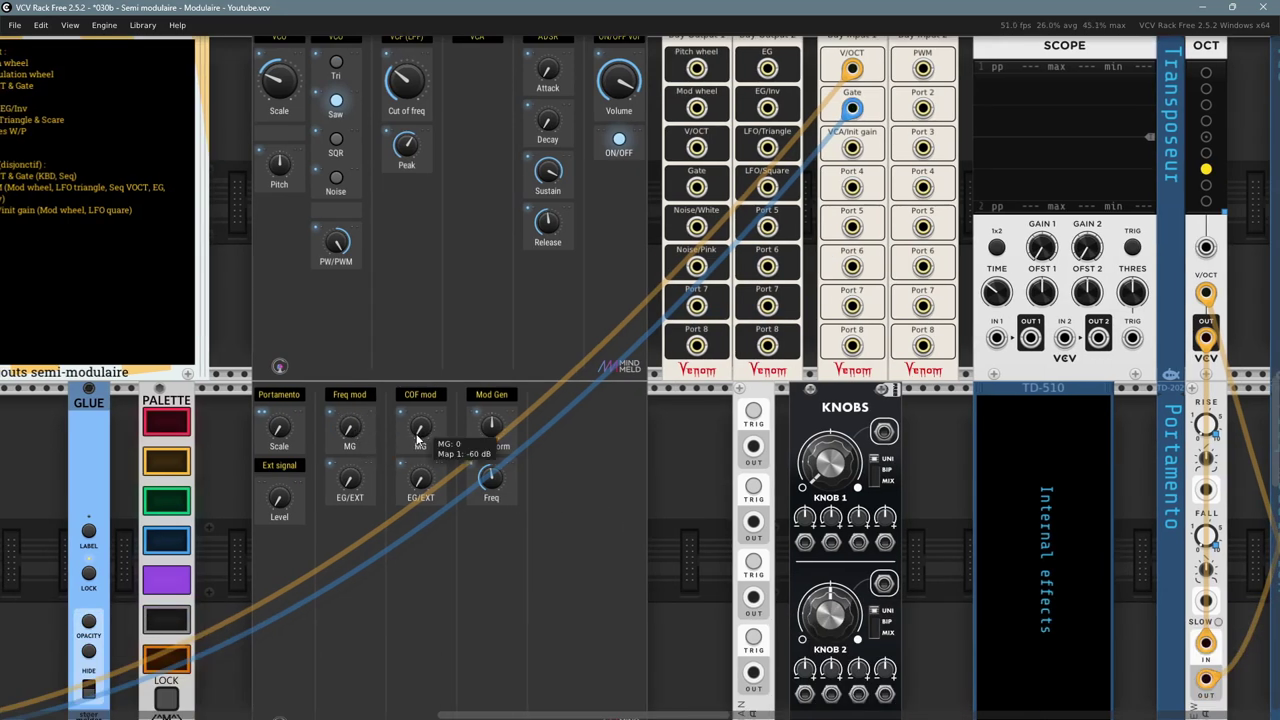
scroll(418, 438, "up", 3)
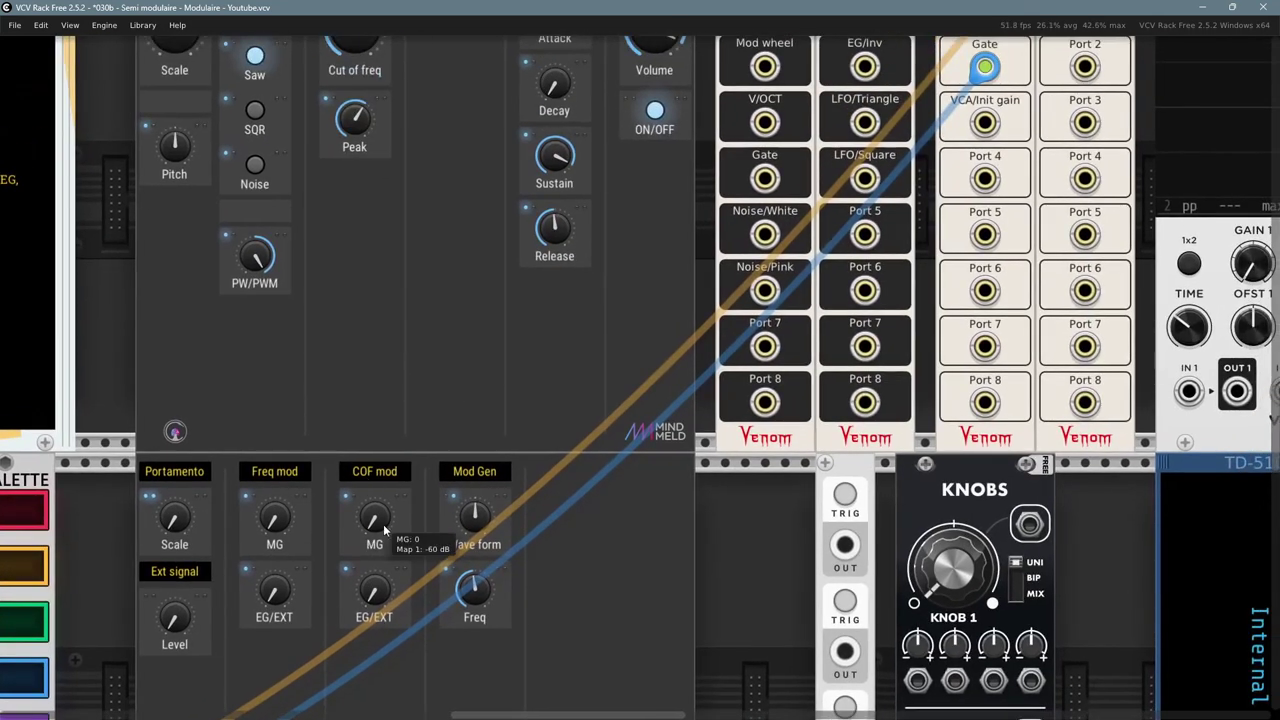
left_click_drag(383, 524, 383, 492)
mouse_move(480, 596)
left_mouse_down()
mouse_move(480, 624)
mouse_move(476, 584)
left_mouse_up()
left_click_drag(376, 516, 376, 506)
left_click_drag(577, 631, 568, 603)
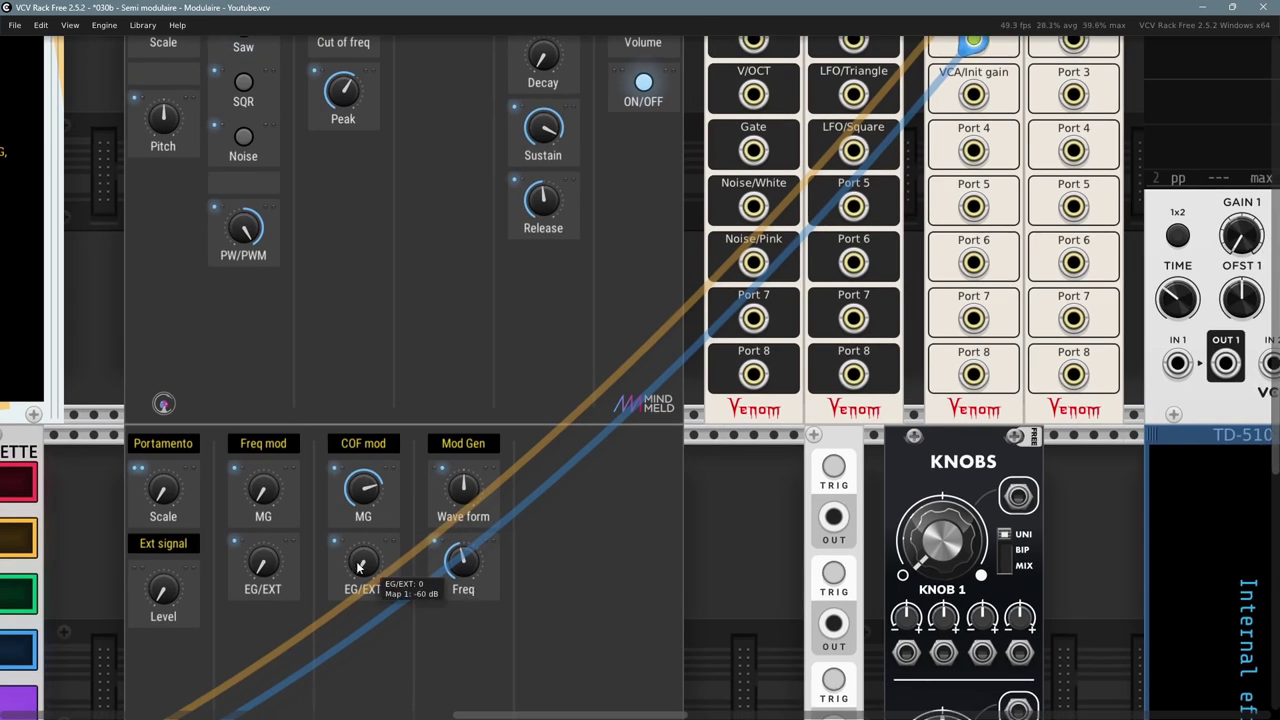
mouse_move(450, 352)
left_mouse_down()
mouse_move(465, 430)
mouse_move(453, 498)
mouse_move(441, 335)
left_mouse_up()
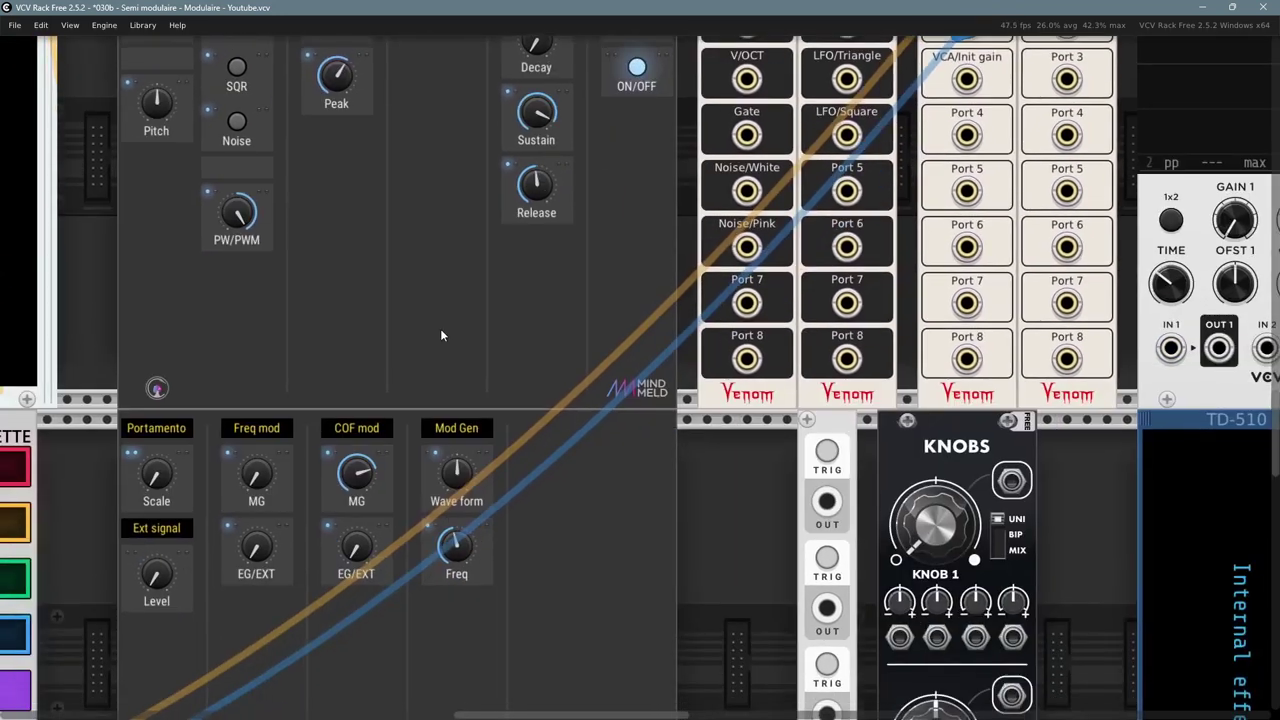
- Slow the Mod Gen Freq below about 2.2 Hz and stop the CLKD clock
left_click_drag(456, 545, 456, 560)
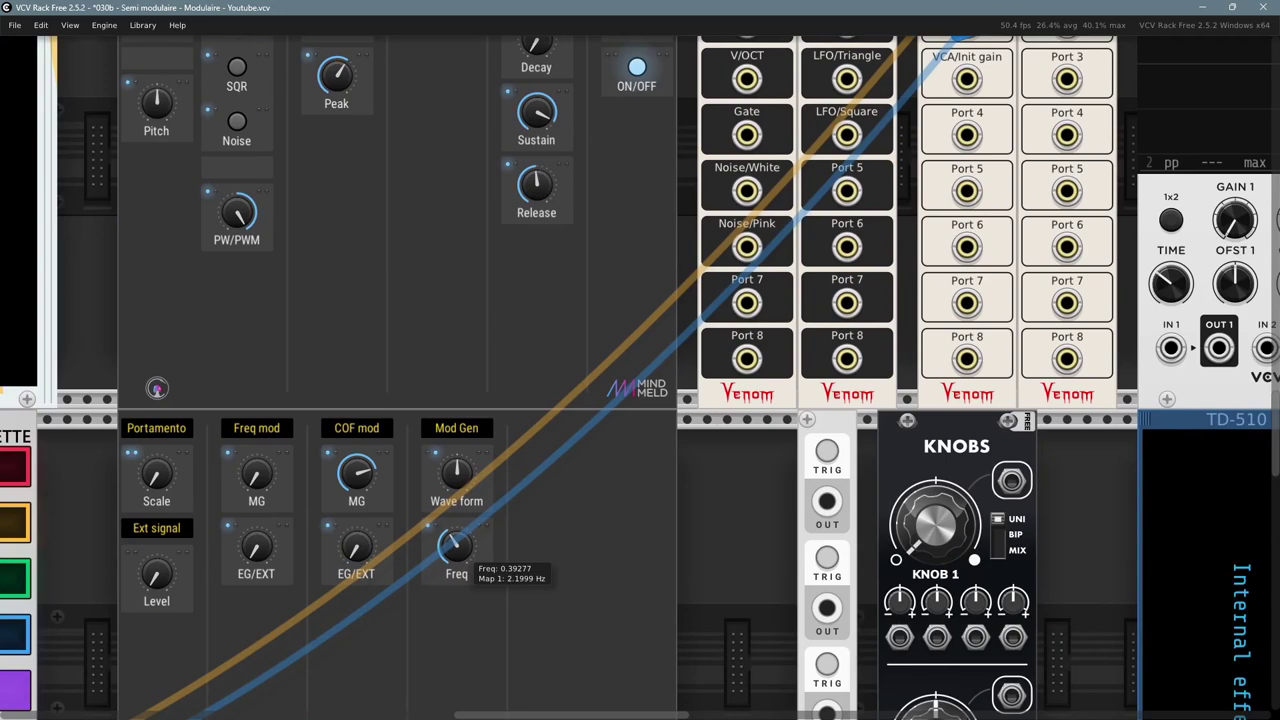
left_click_drag(456, 545, 456, 552)
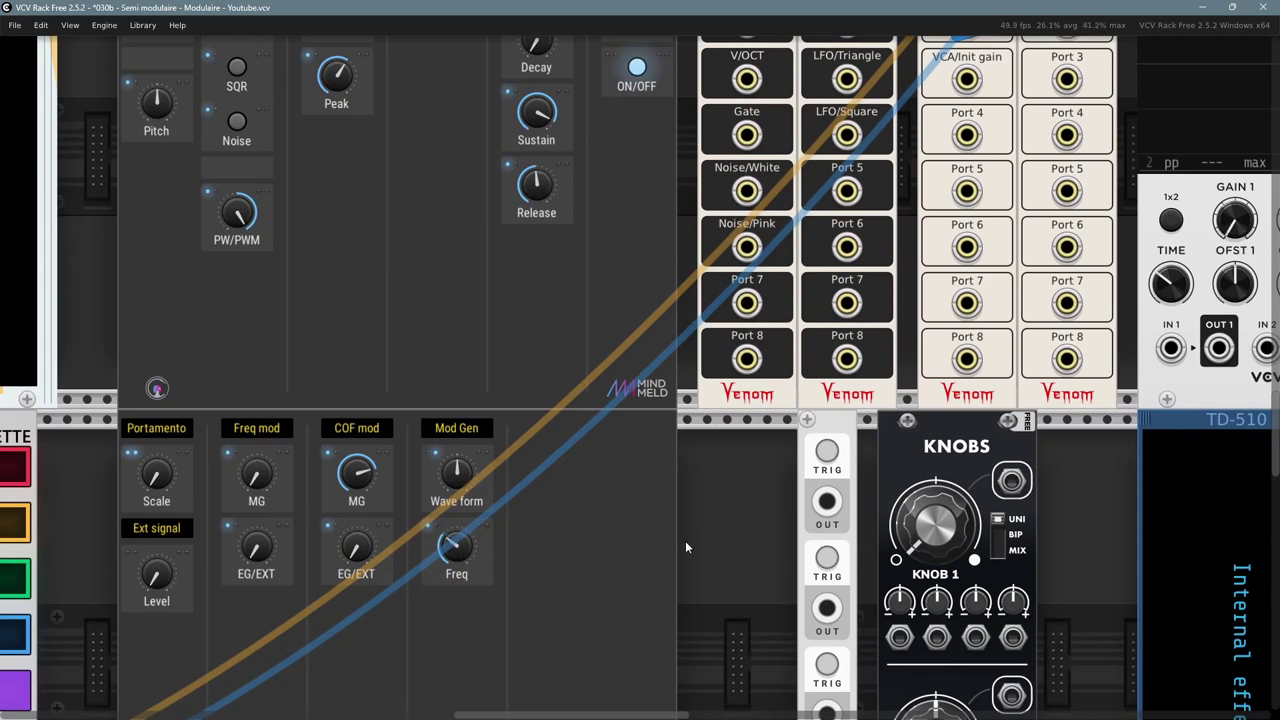
scroll(685, 542, "down", 2)
left_click_drag(78, 546, 834, 355)
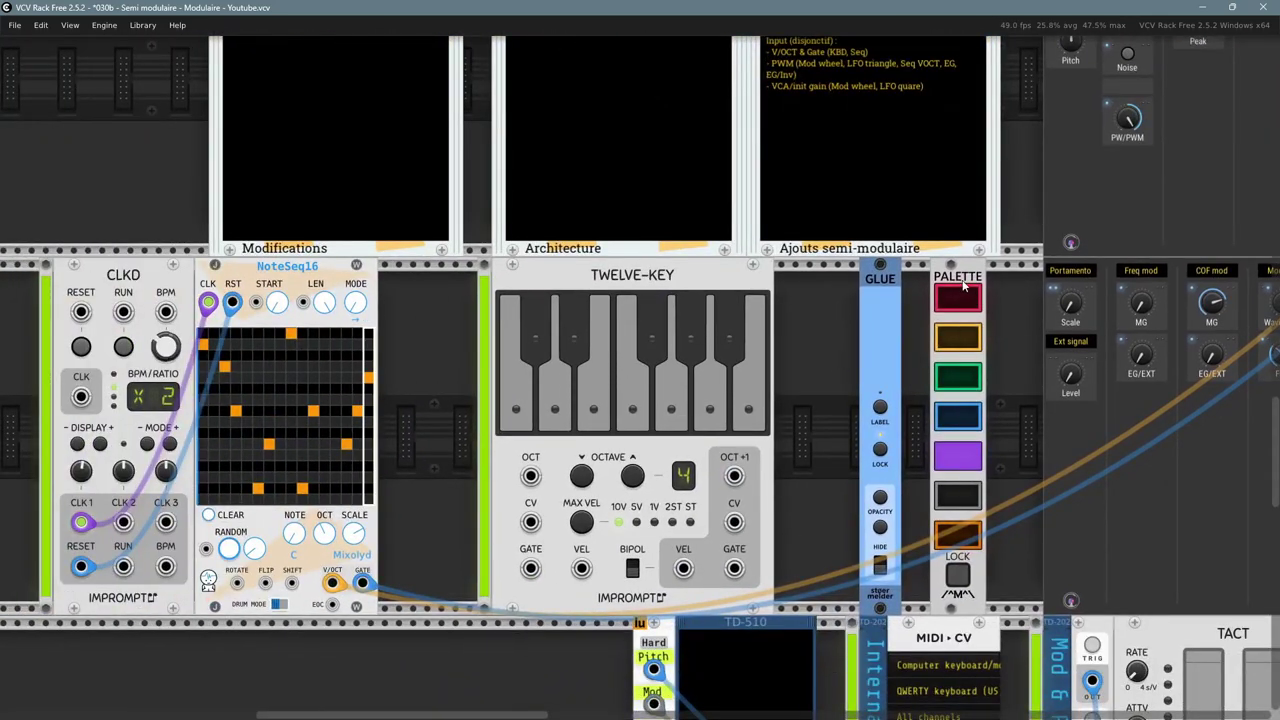
- Examine the V/OCT and Gate routing from the patch bay through Router 1 and the Teleport to the ADSR
left_click_drag(1015, 216, 2, 408)
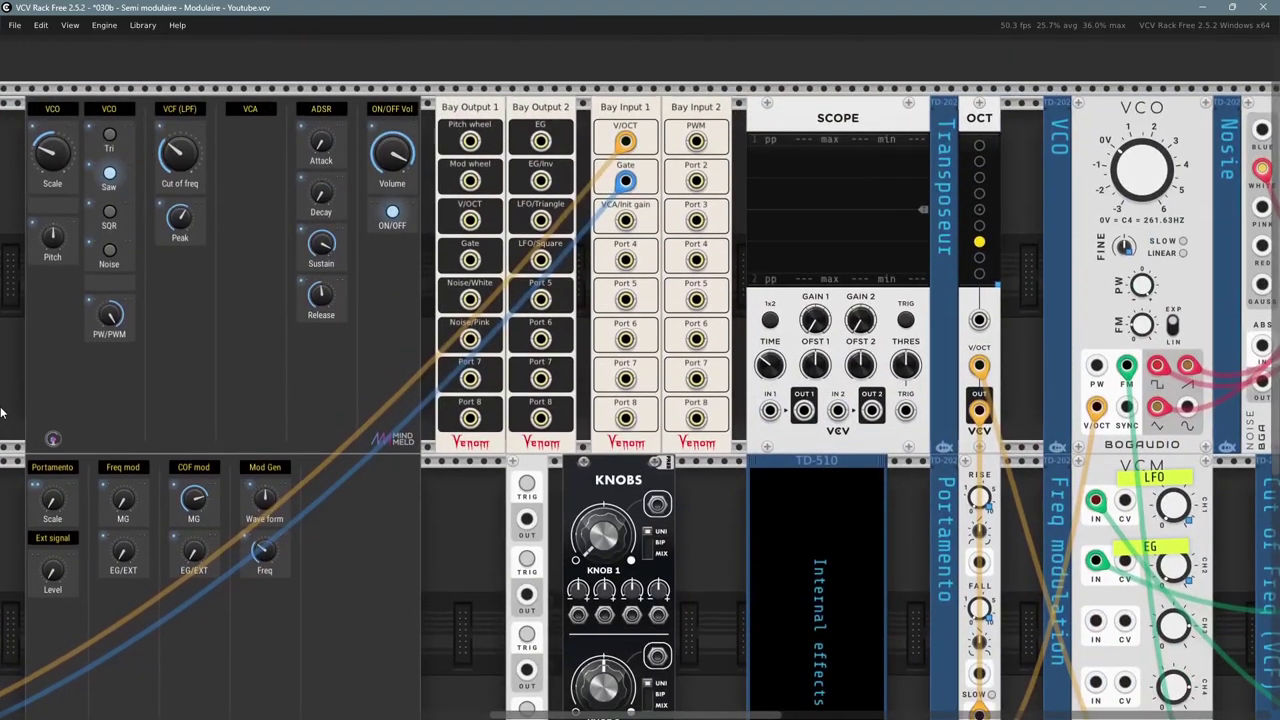
scroll(57, 443, "down", 3)
left_click_drag(296, 556, 348, 444)
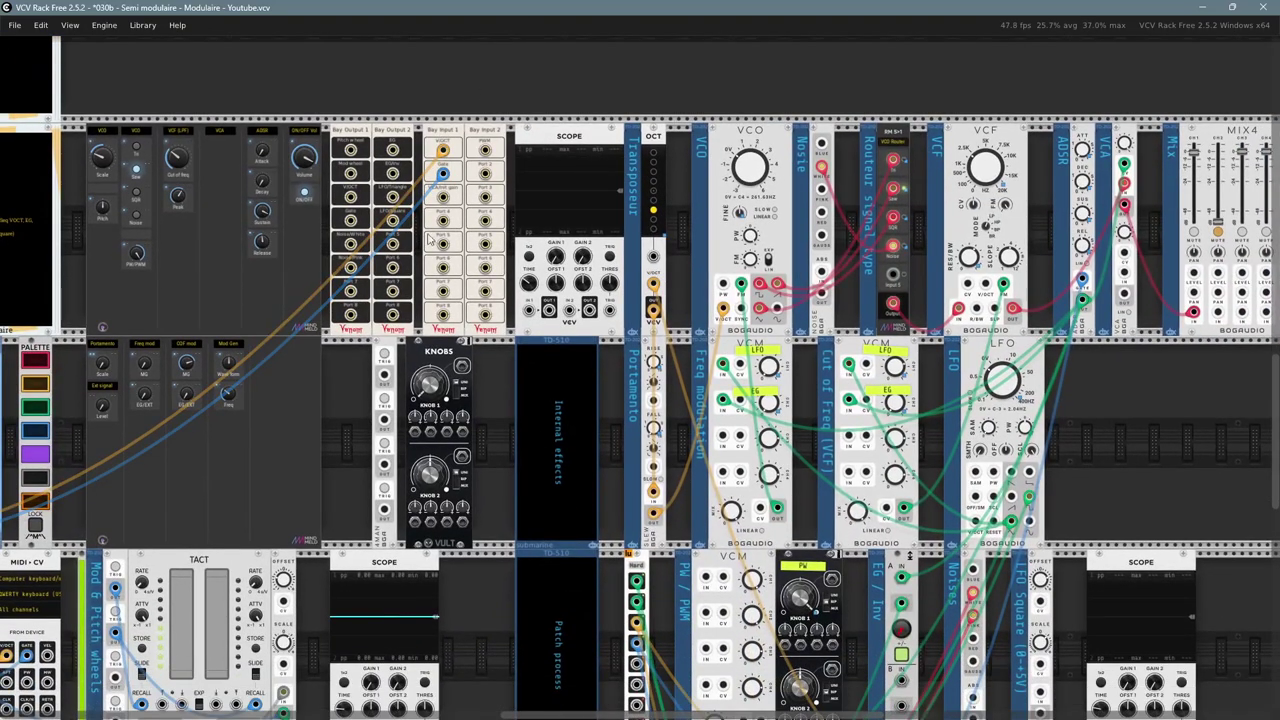
left_click_drag(476, 645, 385, 217)
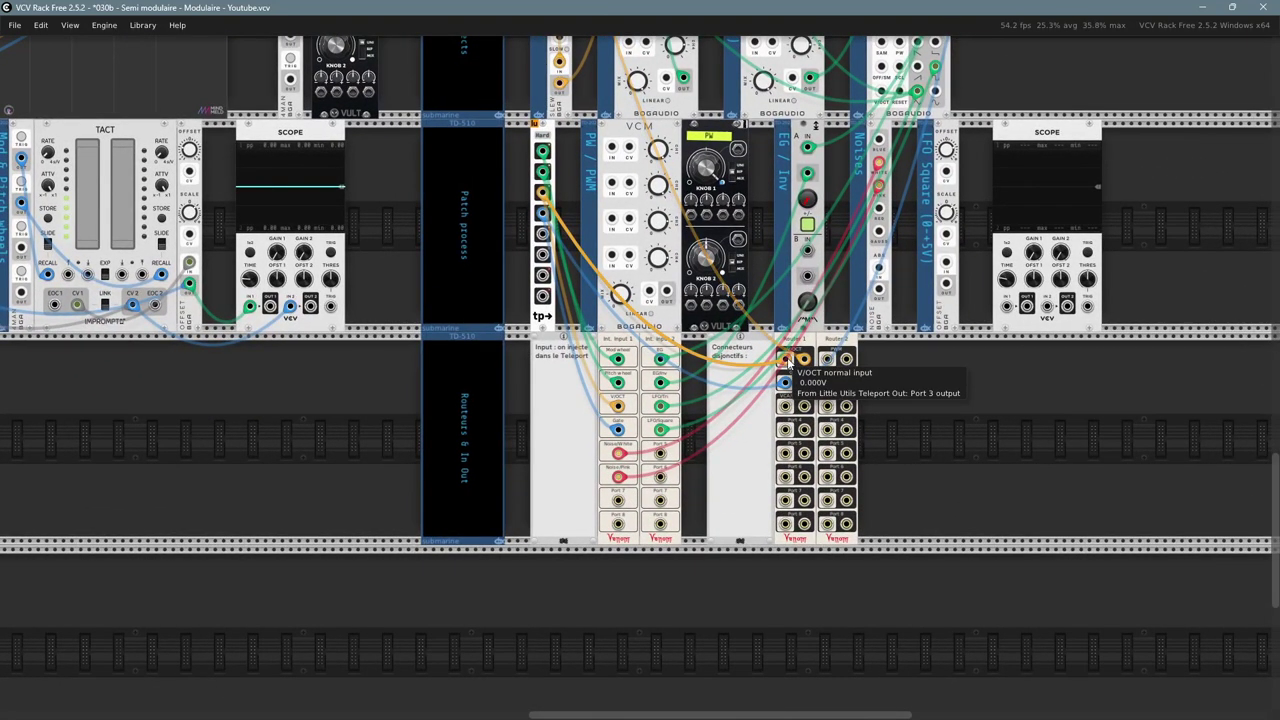
scroll(803, 388, "up", 4)
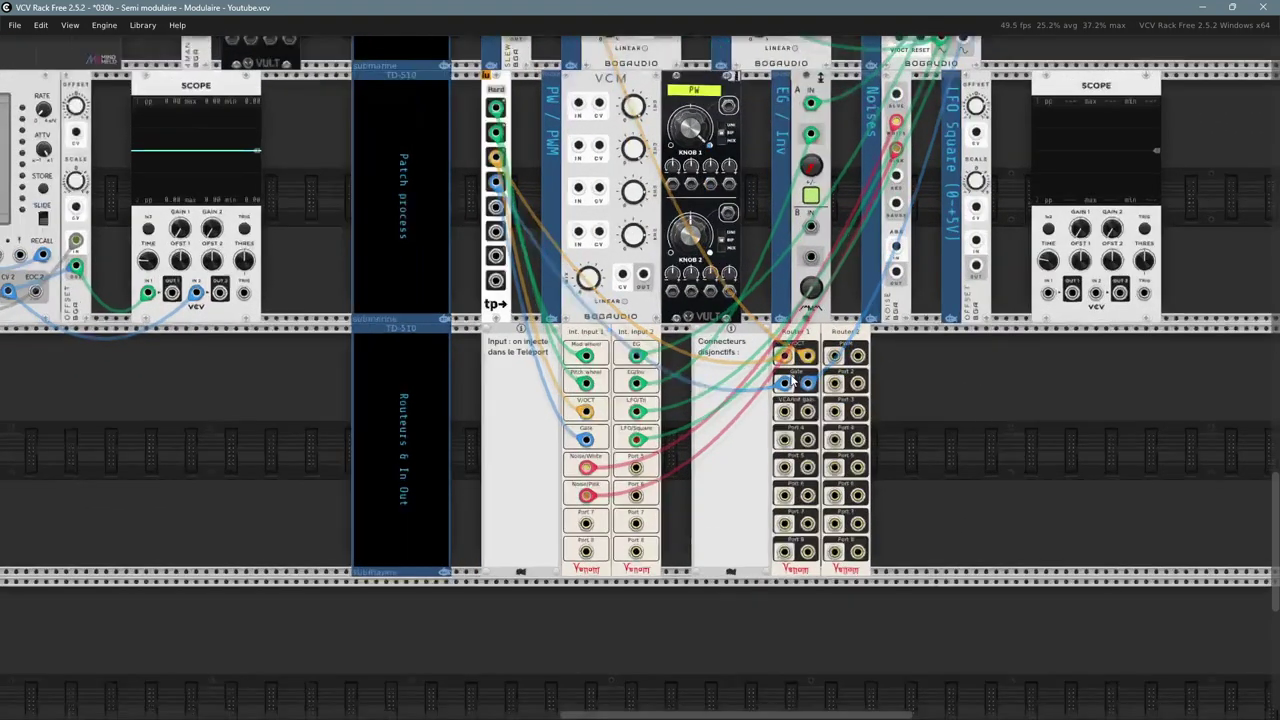
left_click_drag(1030, 403, 1063, 468)
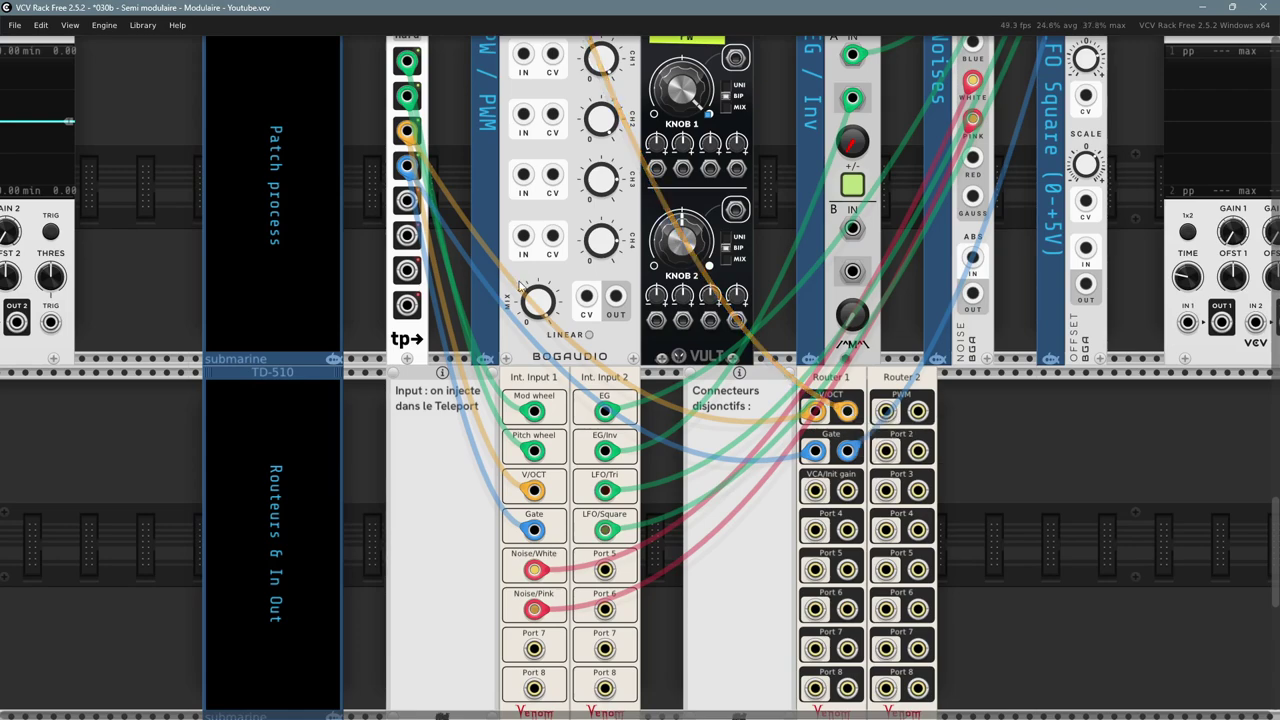
scroll(522, 187, "up", 5)
scroll(522, 187, "up", 10)
scroll(522, 187, "left", 2)
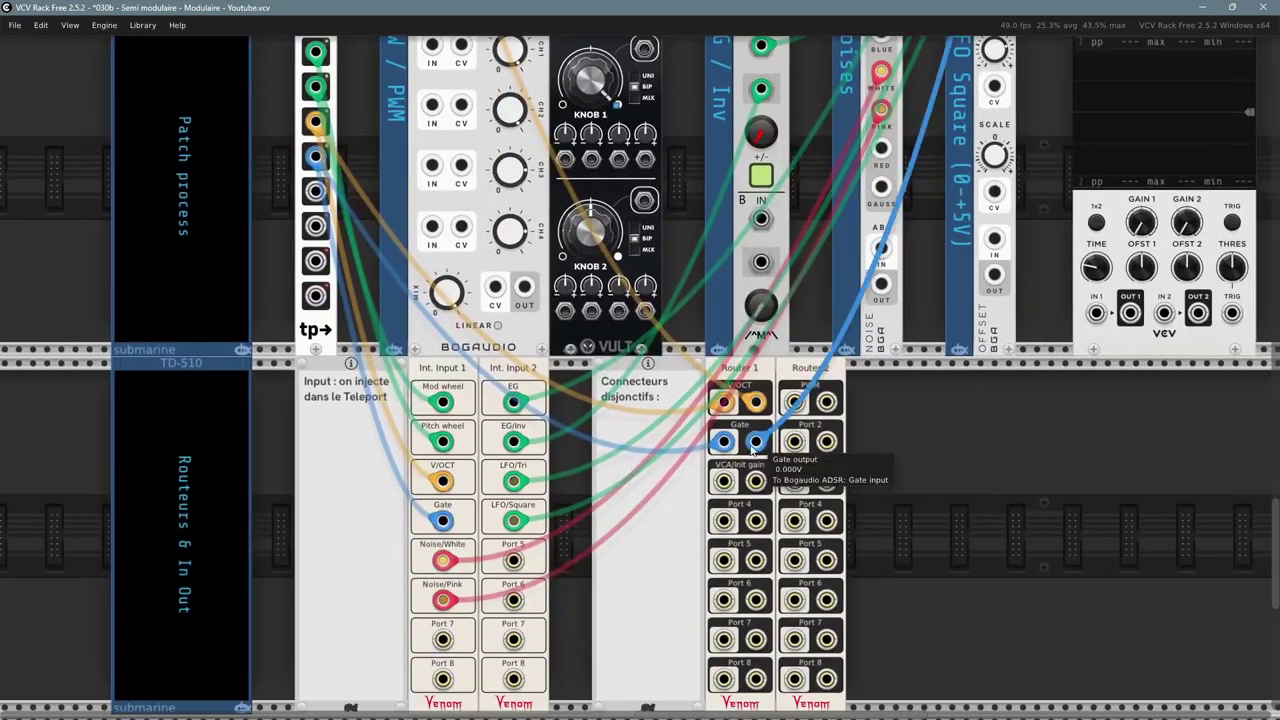
scroll(1058, 190, "up", 10)
scroll(1058, 190, "right", 3)
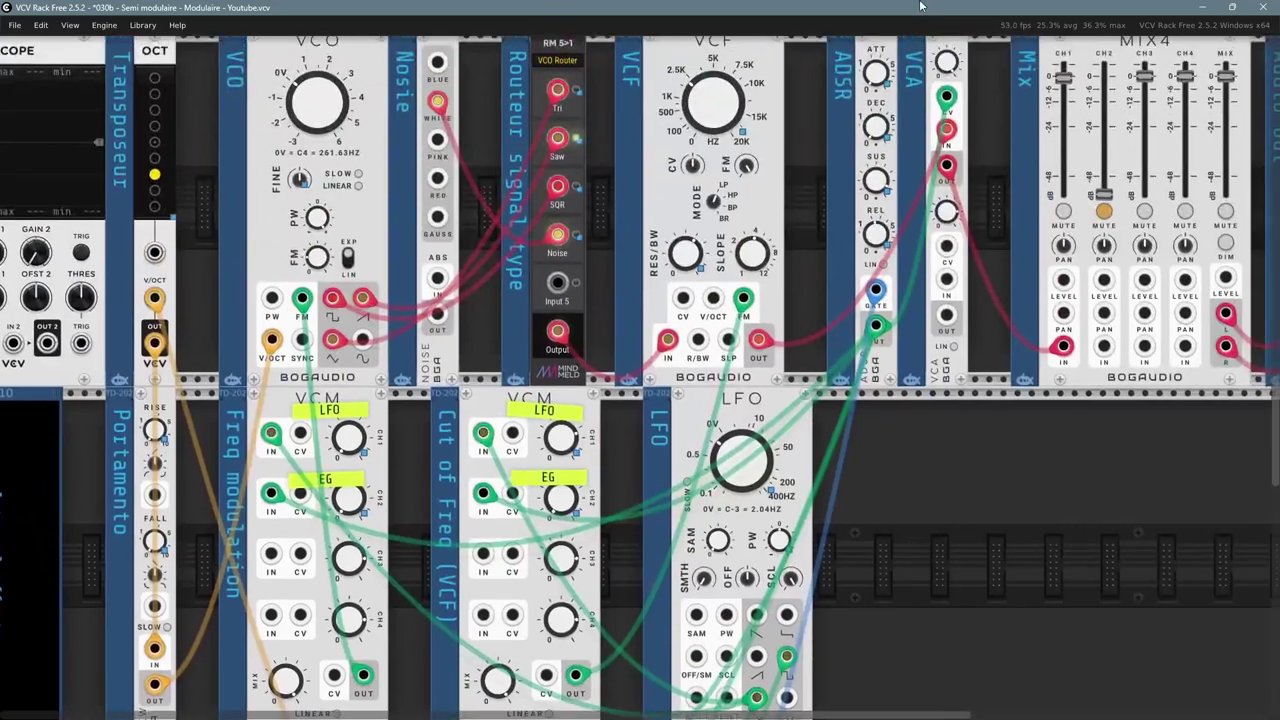
left_click_drag(914, 492, 1023, 5)
left_click_drag(844, 569, 951, 523)
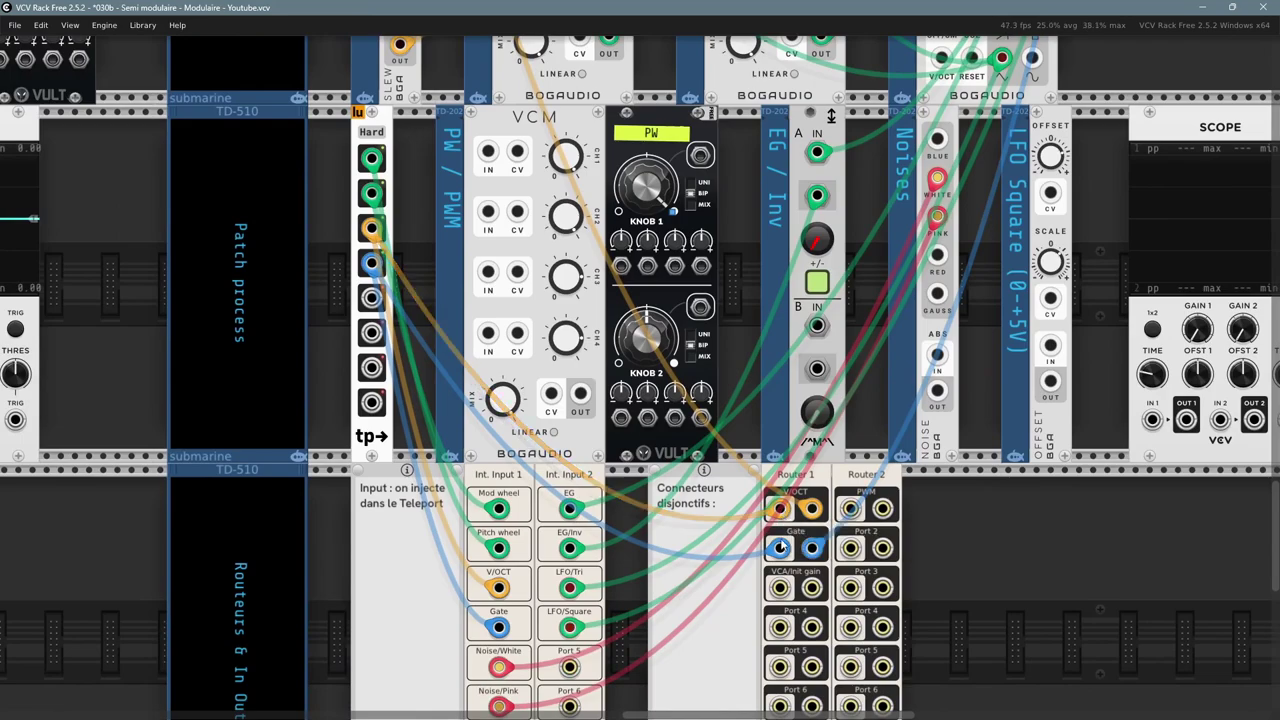
- Move the Bay Input 1 Gate and V/OCT cables from NoteSeq16 to Twelve-Key's GATE and CV outputs
left_click_drag(130, 206, 316, 529)
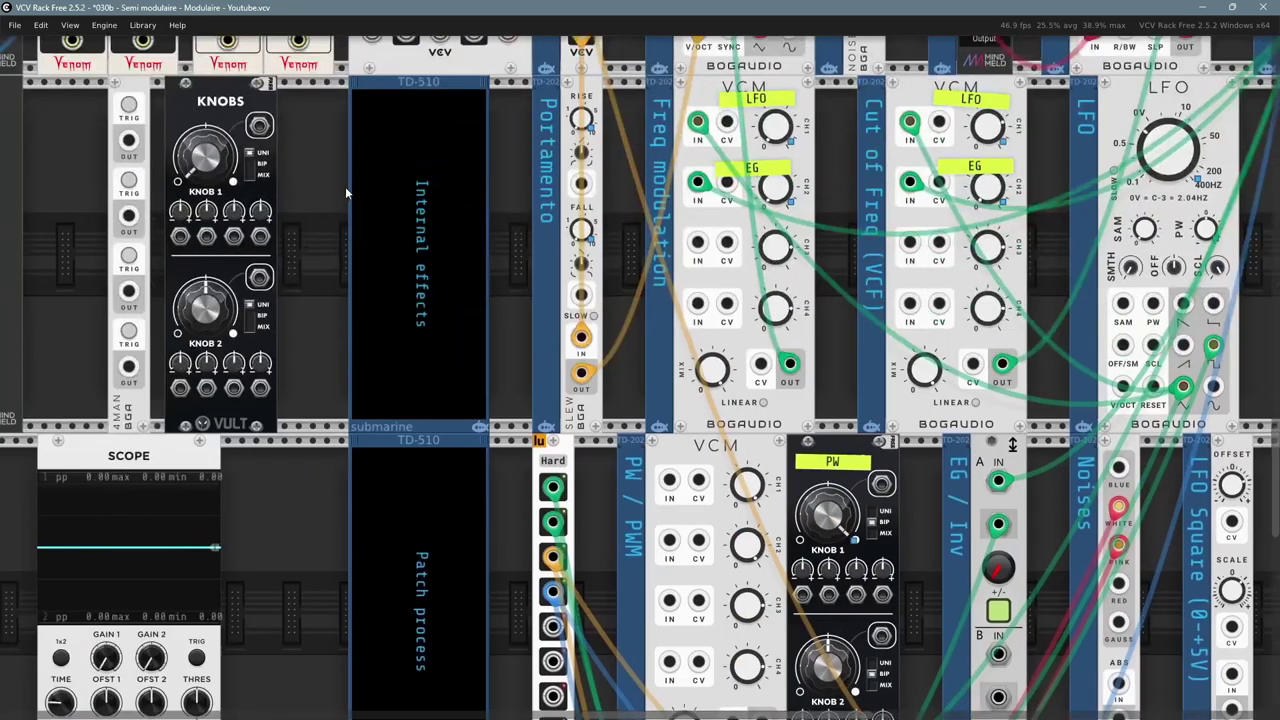
left_click_drag(345, 188, 495, 619)
left_click_drag(243, 575, 1013, 304)
left_click_drag(132, 621, 484, 648)
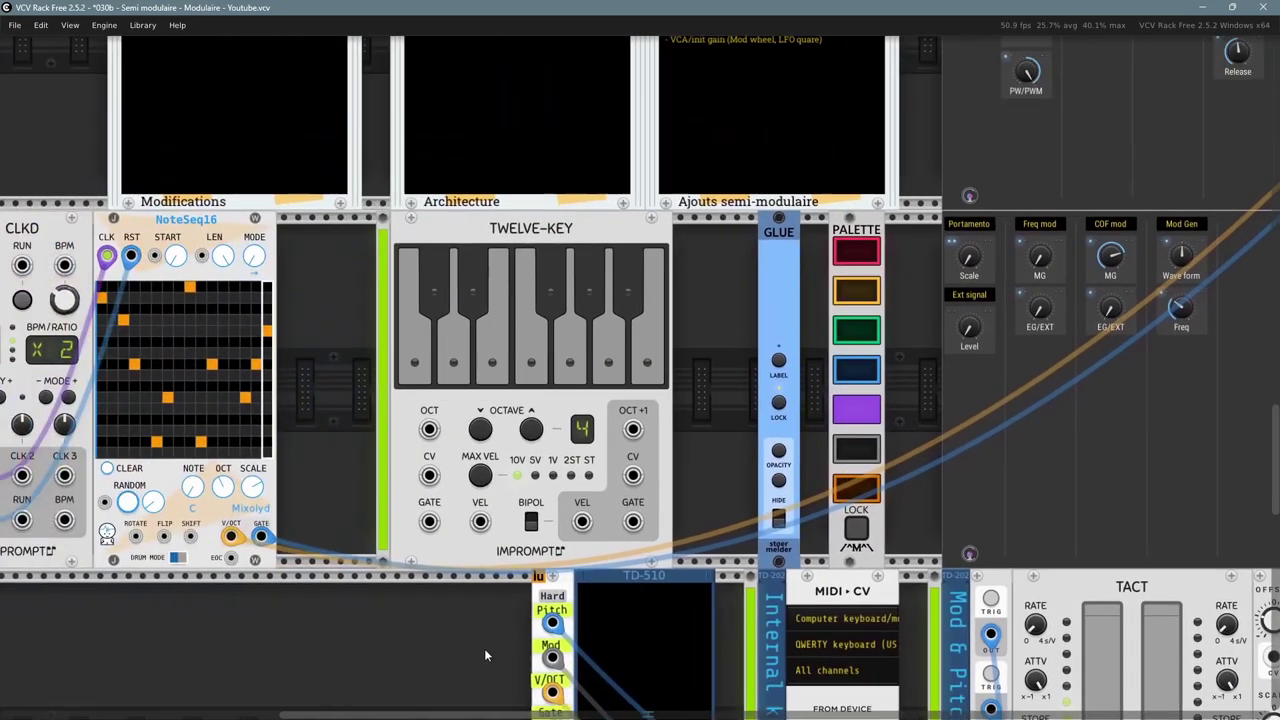
left_click_drag(262, 537, 633, 521)
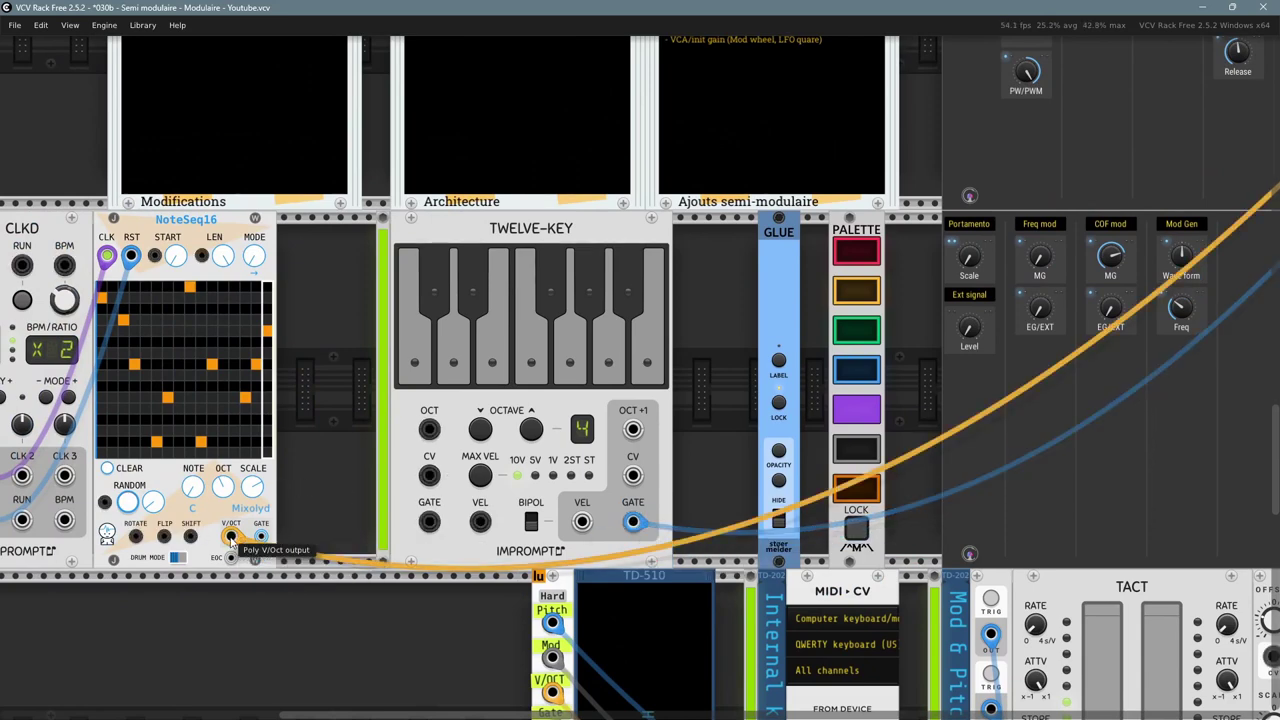
left_click_drag(230, 537, 633, 475)
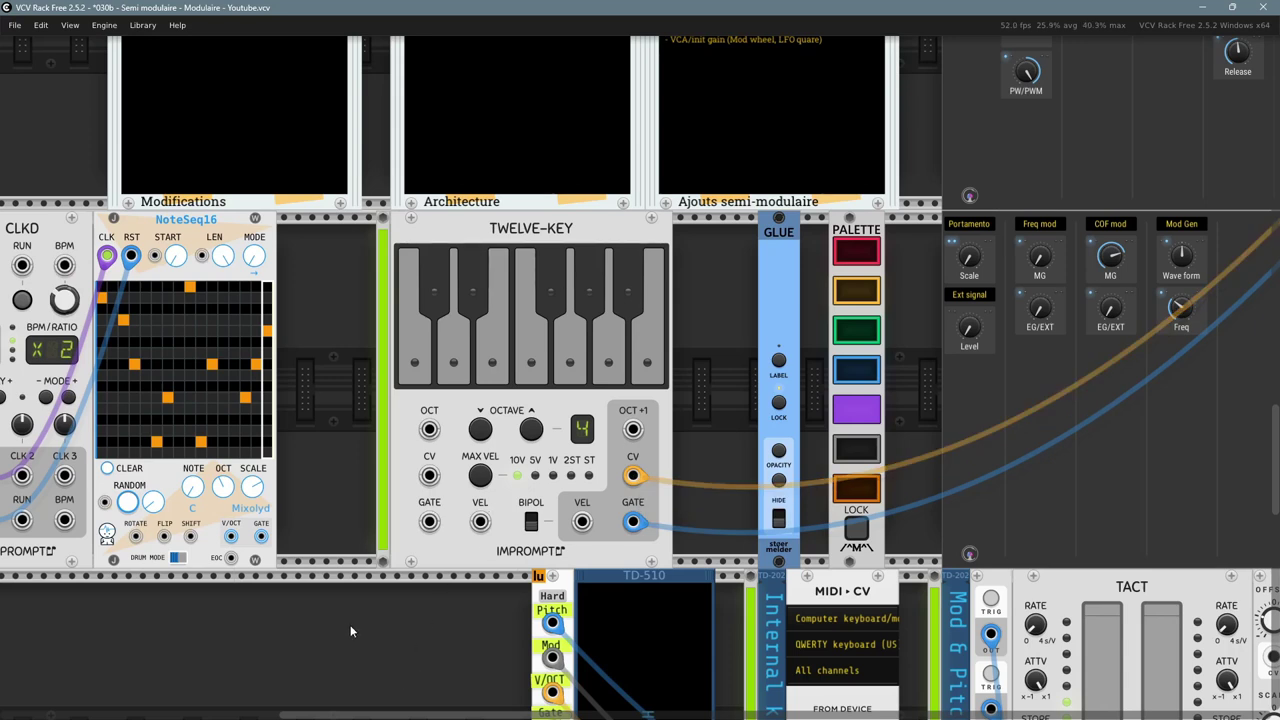
- Examine the Twelve-Key's plugin information and its CV input
right_click(518, 232)
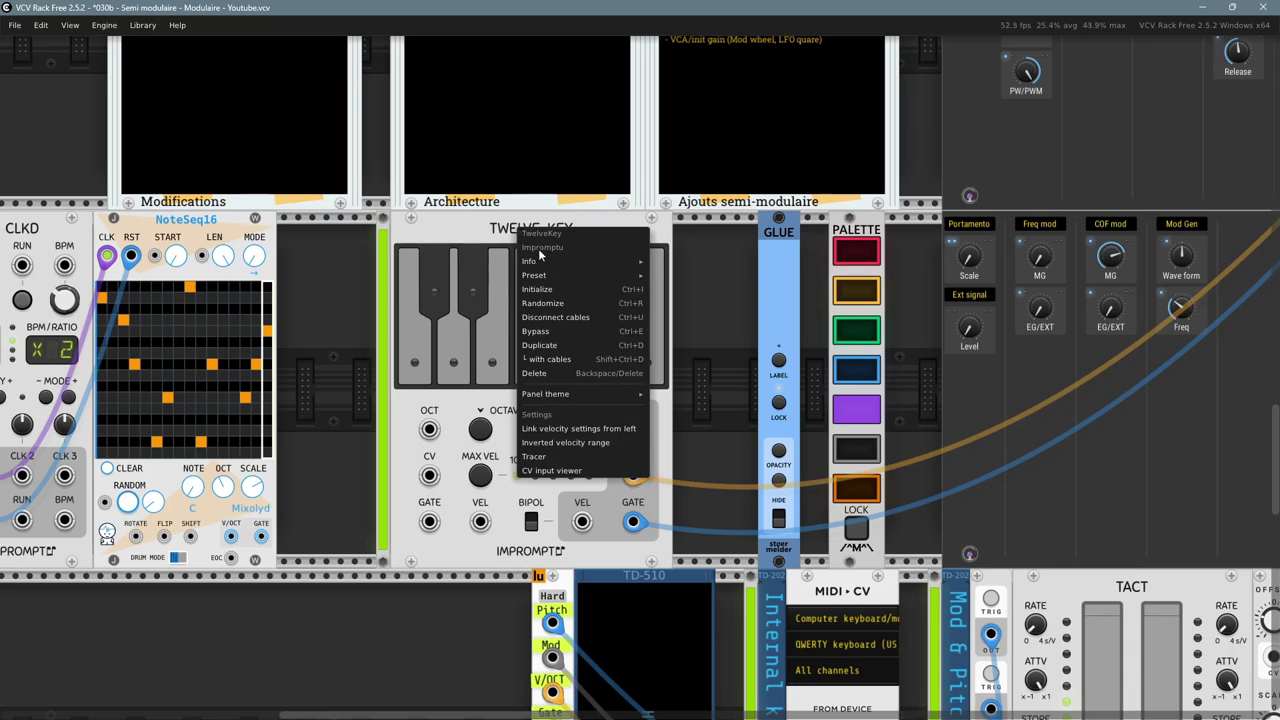
mouse_move(597, 262)
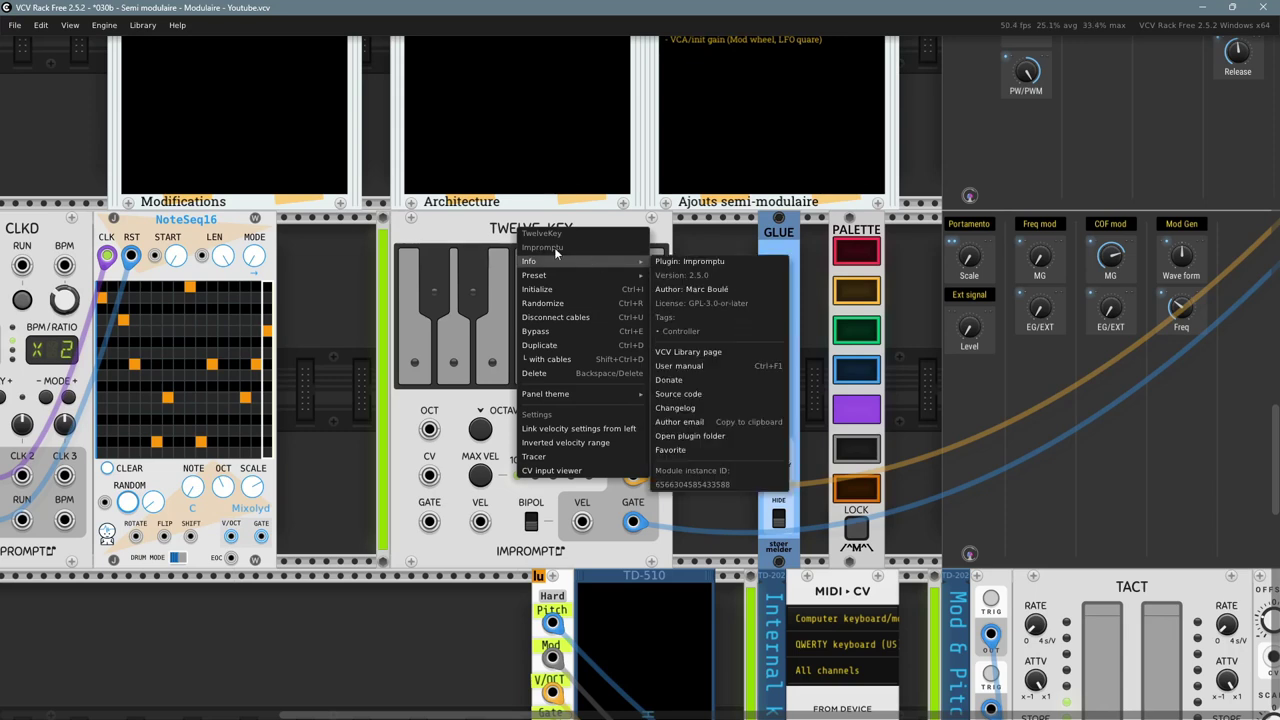
left_click(328, 289)
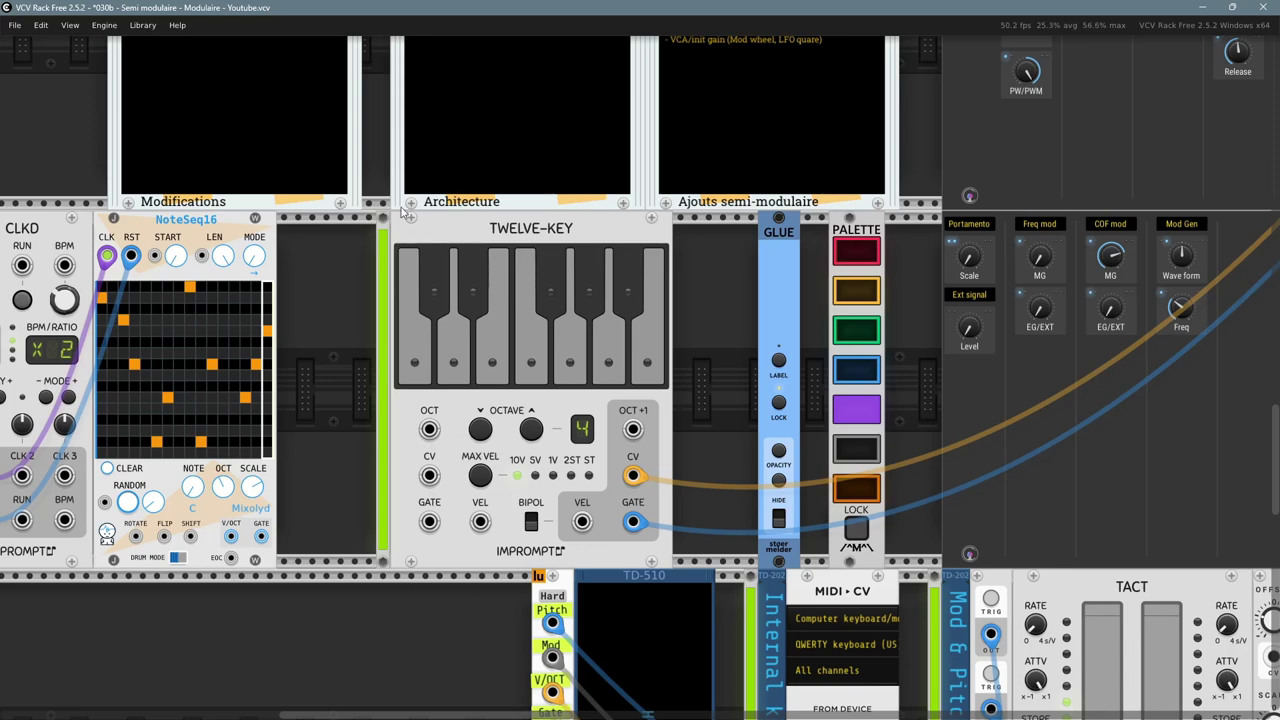
scroll(546, 238, "right", 2)
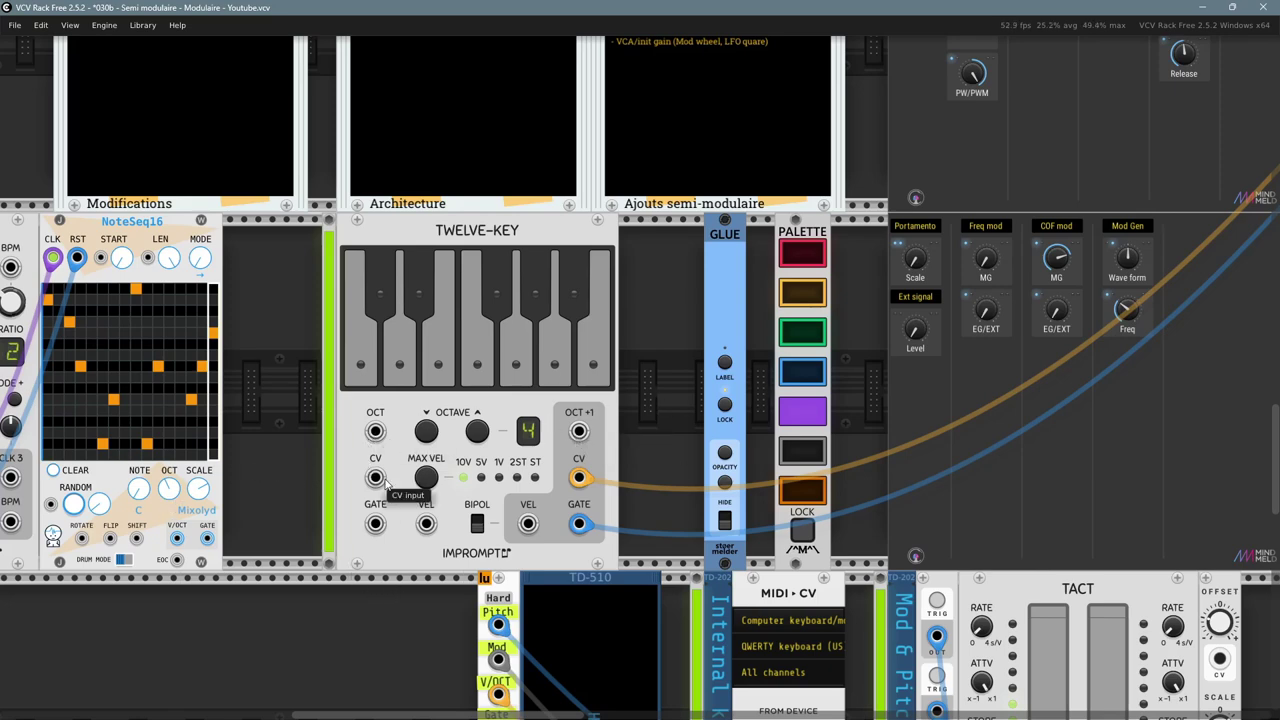
- Play the C, D, E and G keys on the Twelve-Key several times to test the patched V/OCT and Gate inputs
left_click_drag(414, 641, 335, 615)
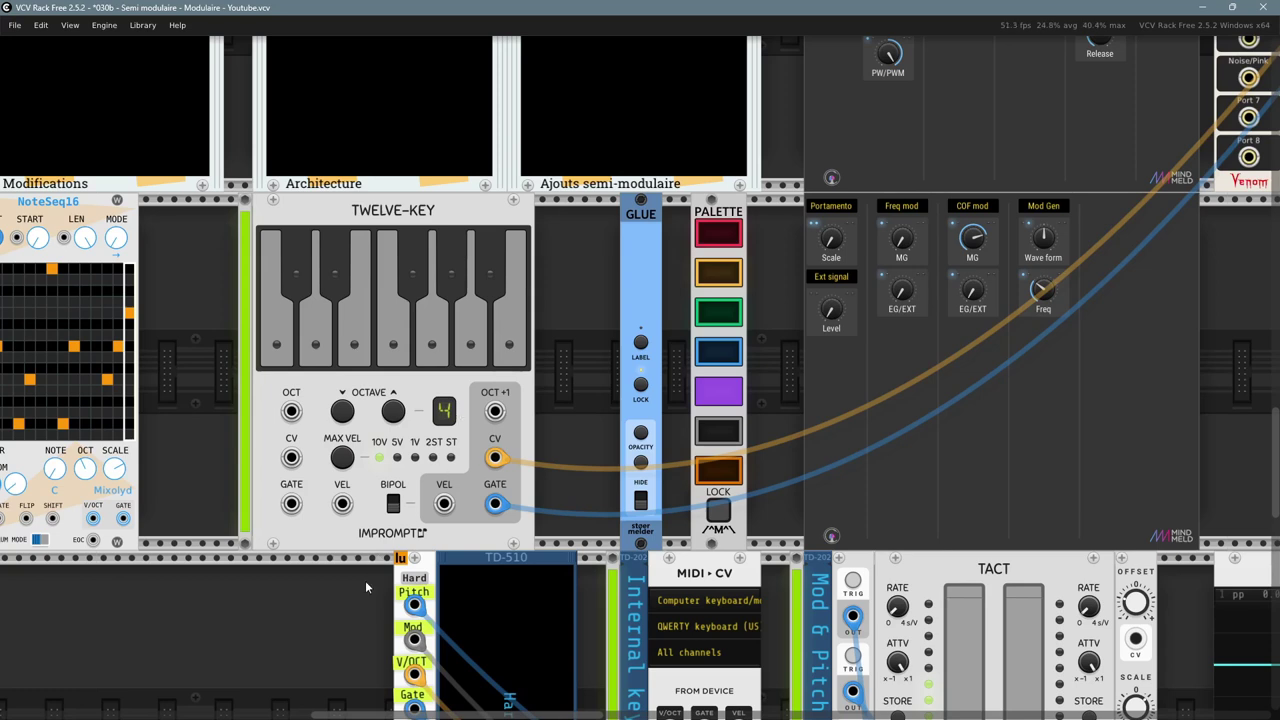
left_click_drag(337, 614, 317, 618)
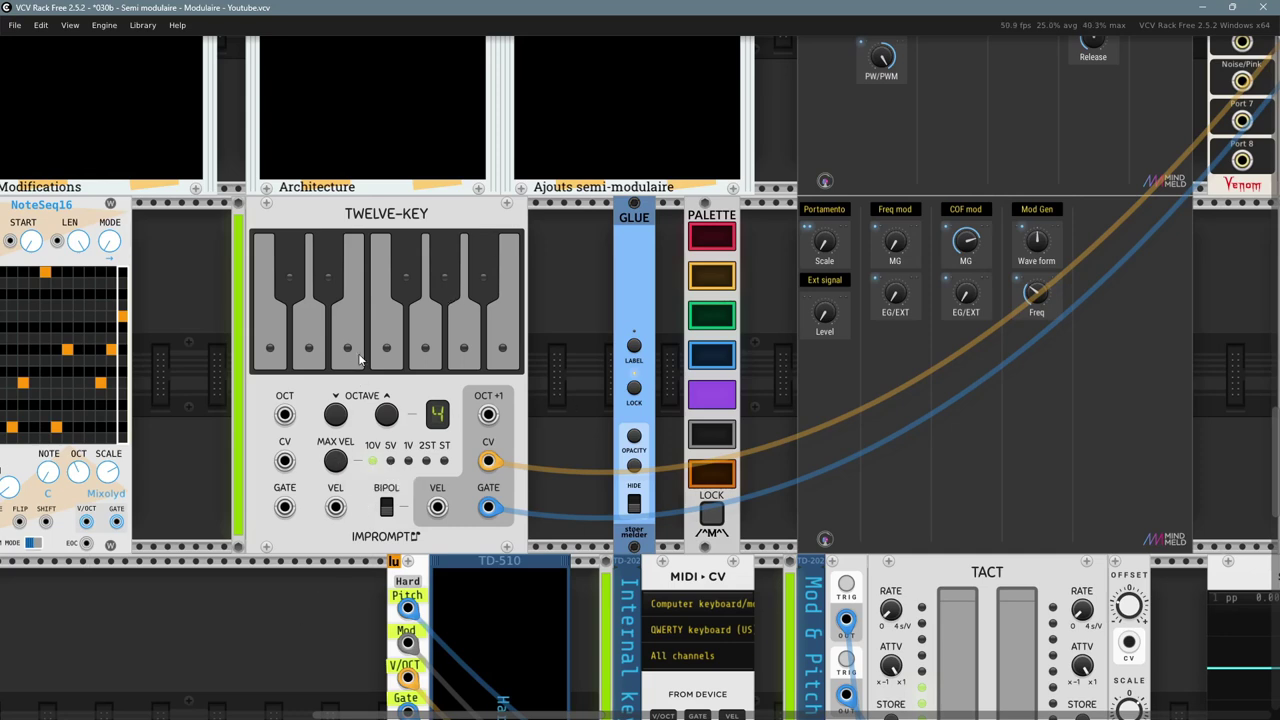
left_click(284, 346)
left_click(308, 340)
left_click(348, 342)
left_click(430, 346)
left_click(277, 342)
left_click(271, 342)
left_click(309, 342)
left_click(348, 342)
left_click(425, 342)
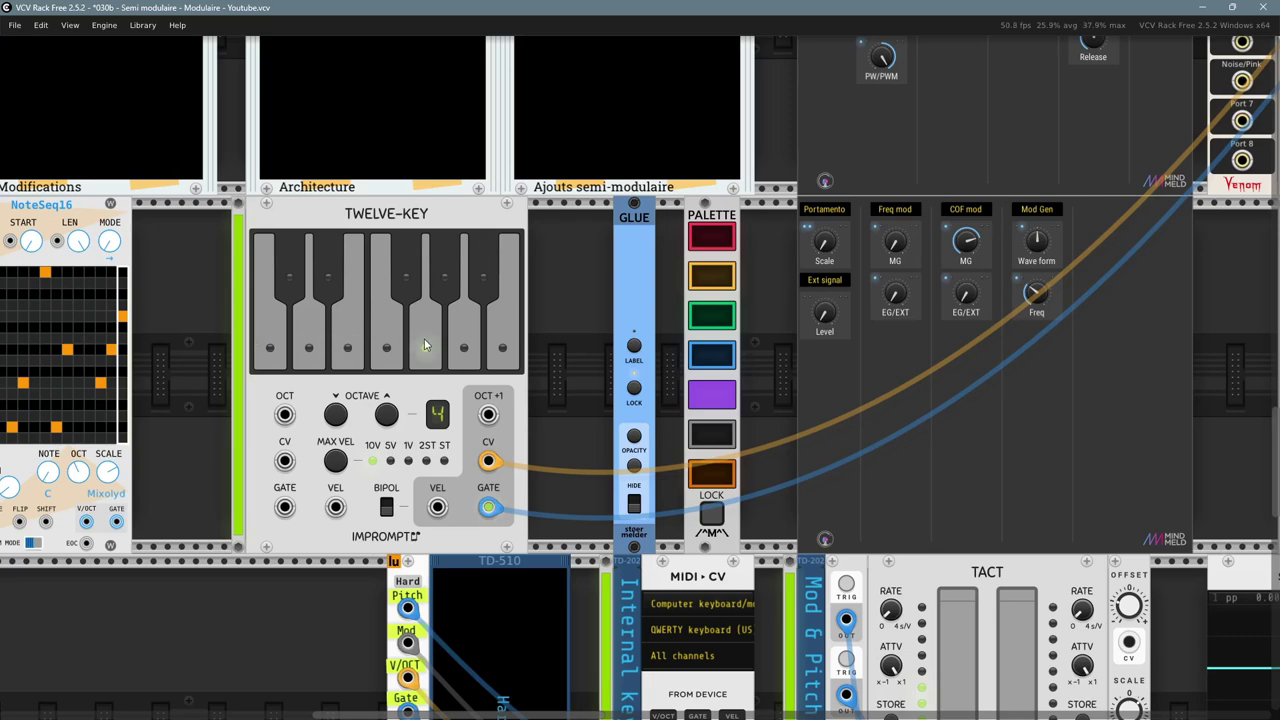
left_click(267, 335)
left_click(268, 342)
left_click(268, 344)
- Examine the VCA/Init gain input on the patch bay's Bay Input 1 module
left_click_drag(187, 404, 99, 536)
left_click_drag(950, 293, 416, 495)
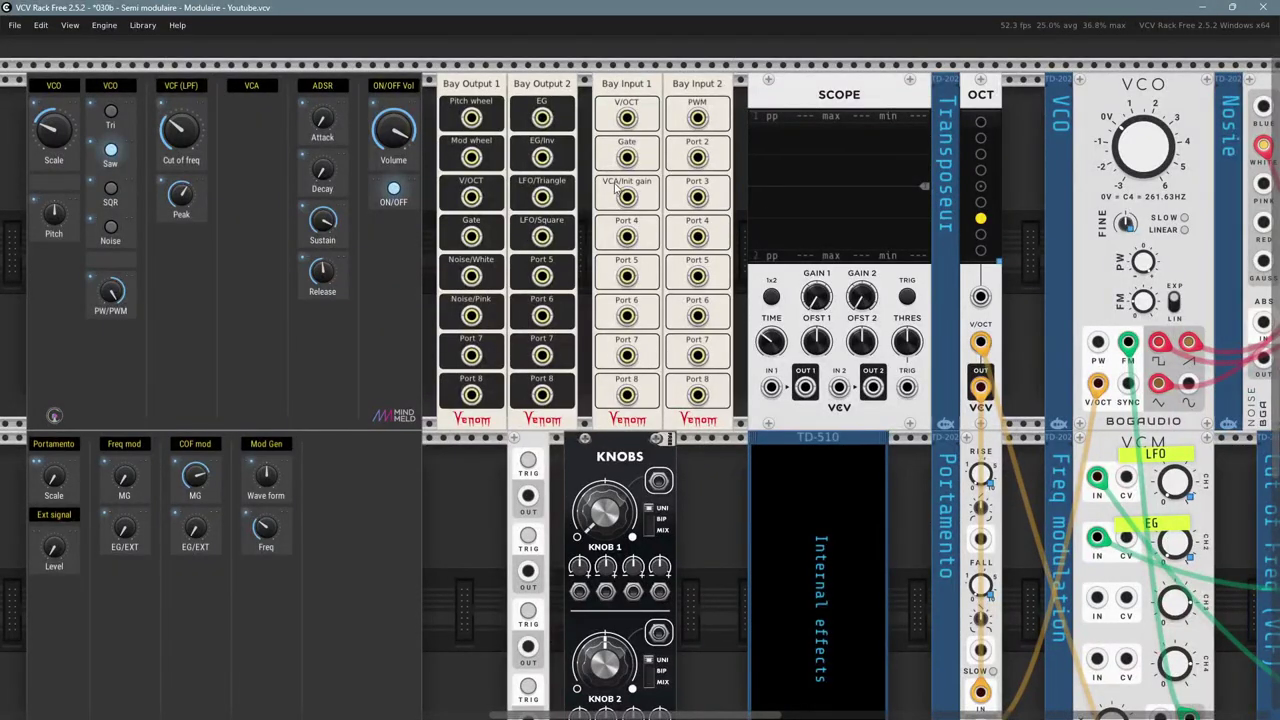
scroll(611, 210, "up", 2)
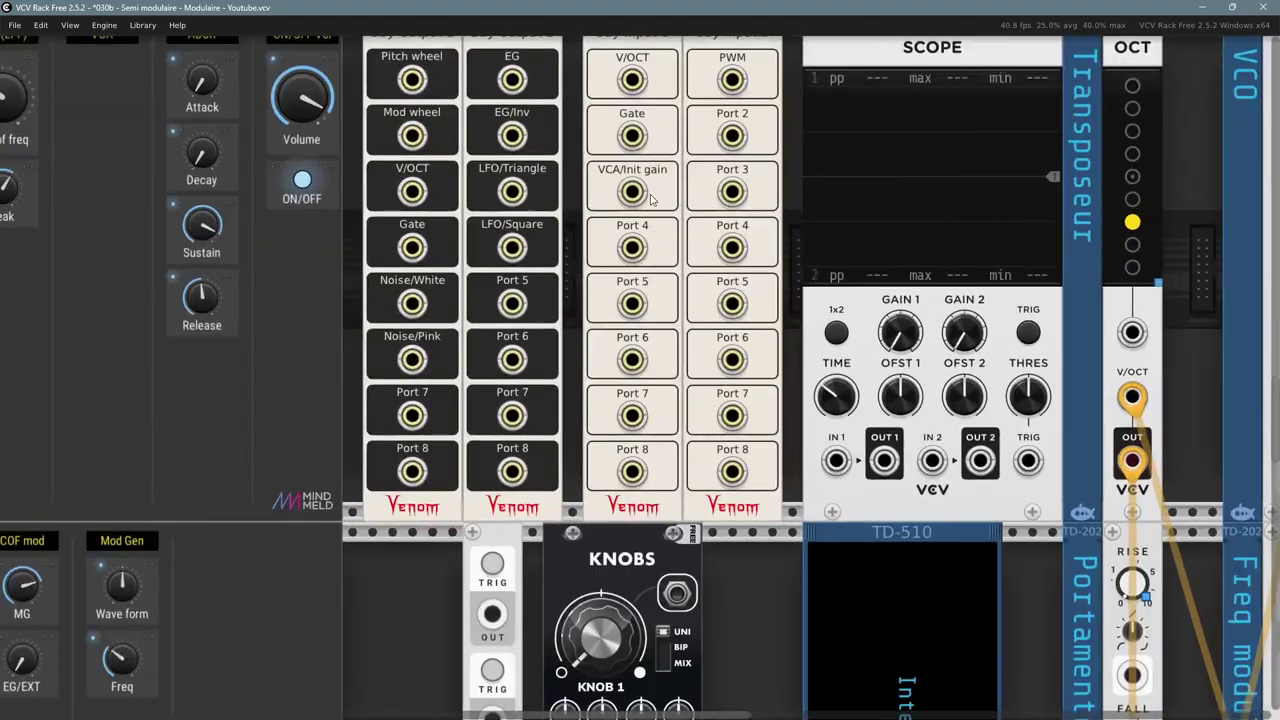
left_click_drag(665, 198, 637, 250)
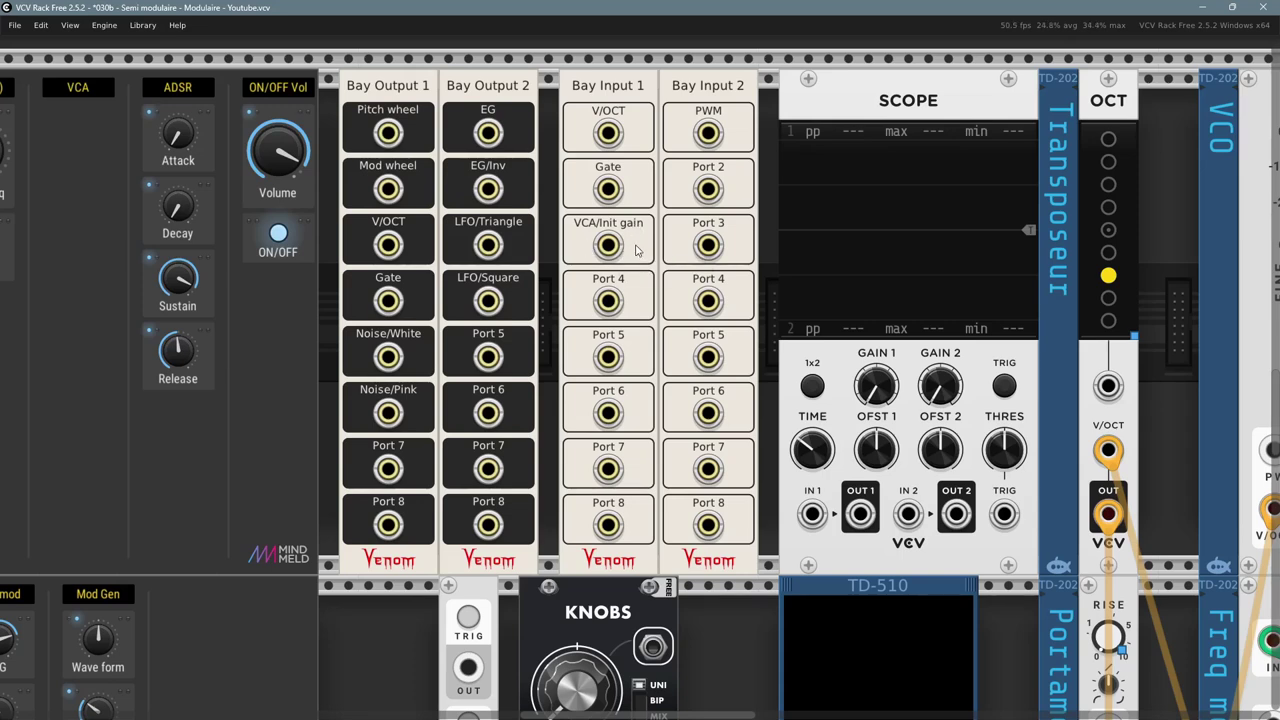
left_click_drag(636, 249, 620, 263)
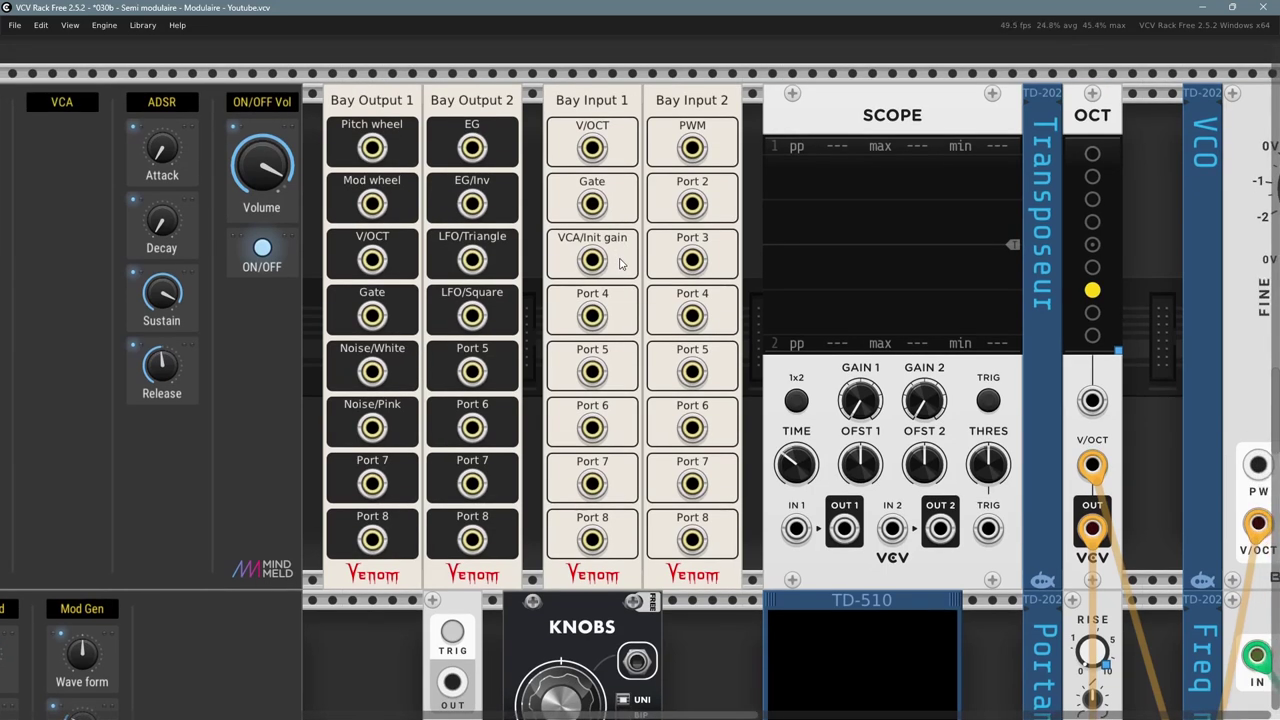
scroll(620, 262, "down", 2)
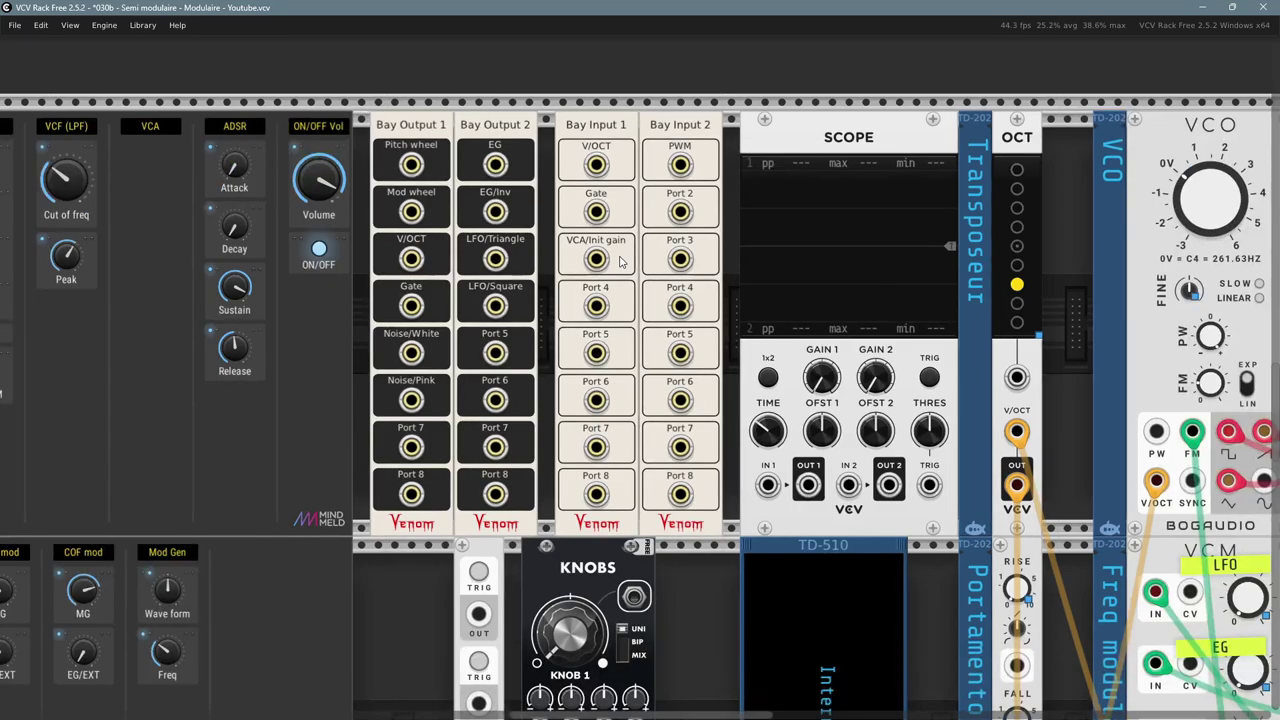
scroll(620, 262, "down", 1)
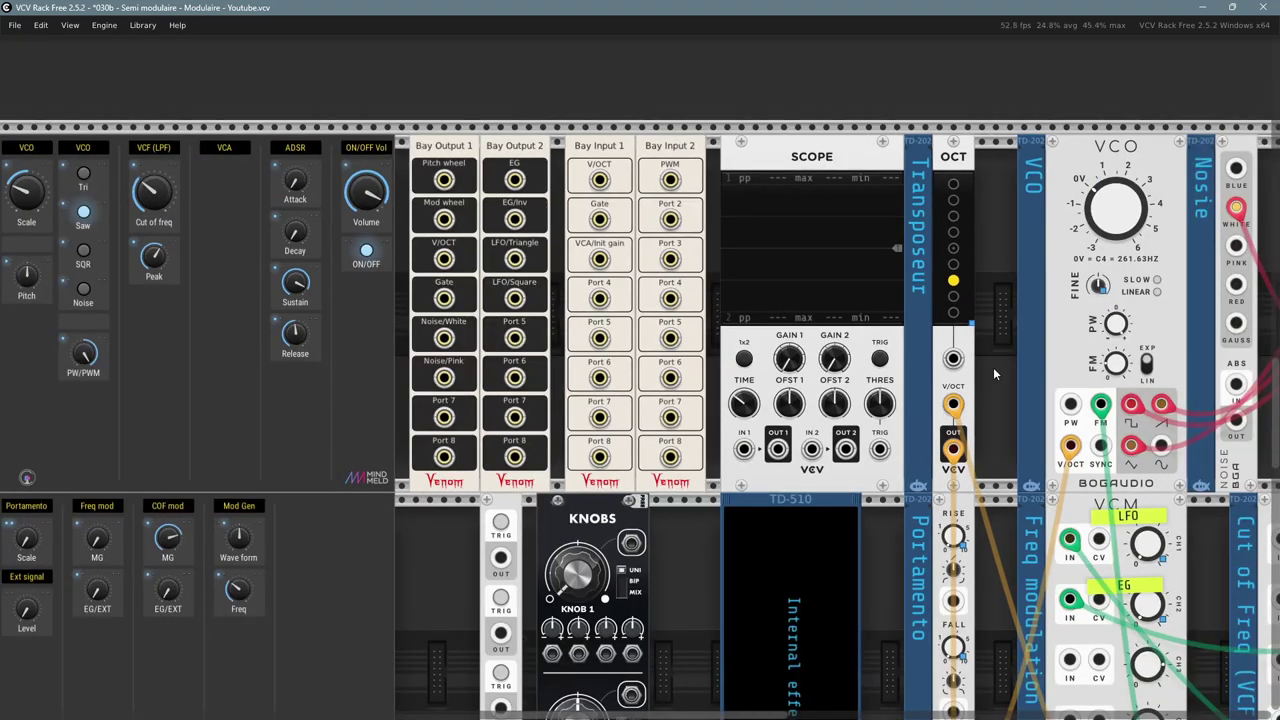
mouse_move(994, 374)
left_mouse_down()
mouse_move(784, 344)
mouse_move(74, 322)
mouse_move(467, 316)
mouse_move(1004, 406)
mouse_move(994, 376)
left_mouse_up()
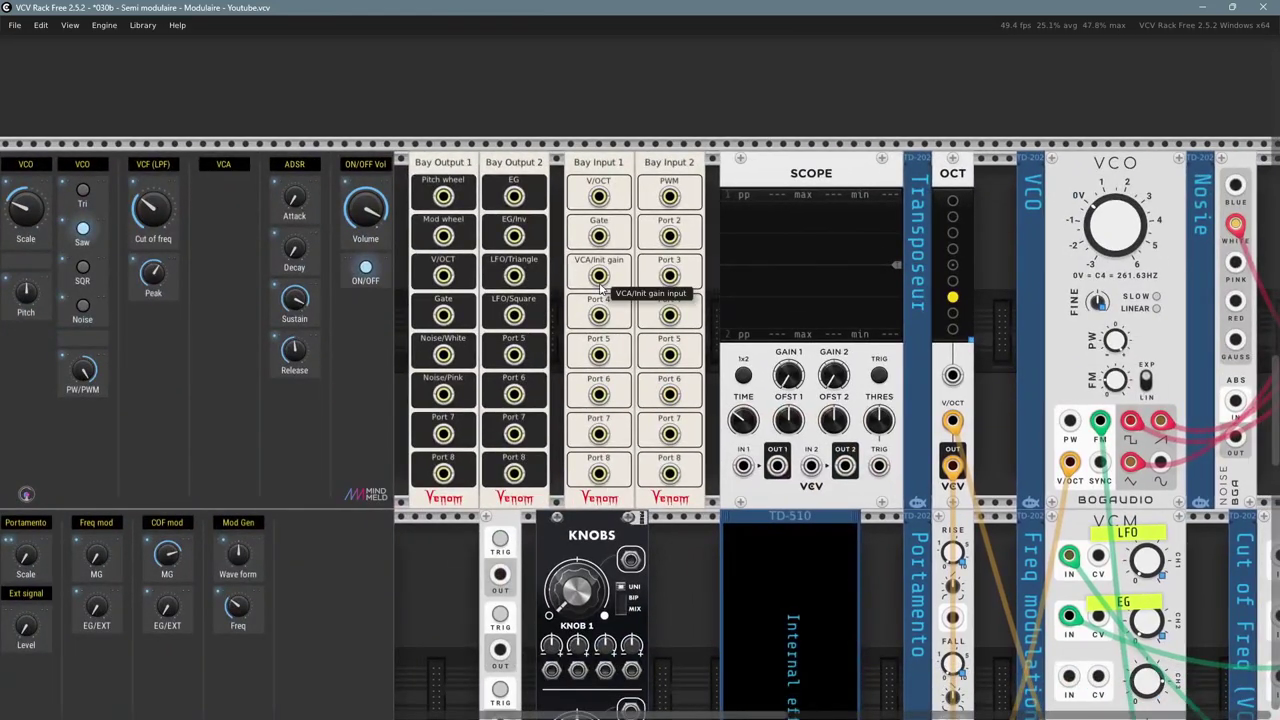
- Disconnect the cables from the VCA/Init gain normal input and output on Router 1
scroll(744, 654, "down", 10)
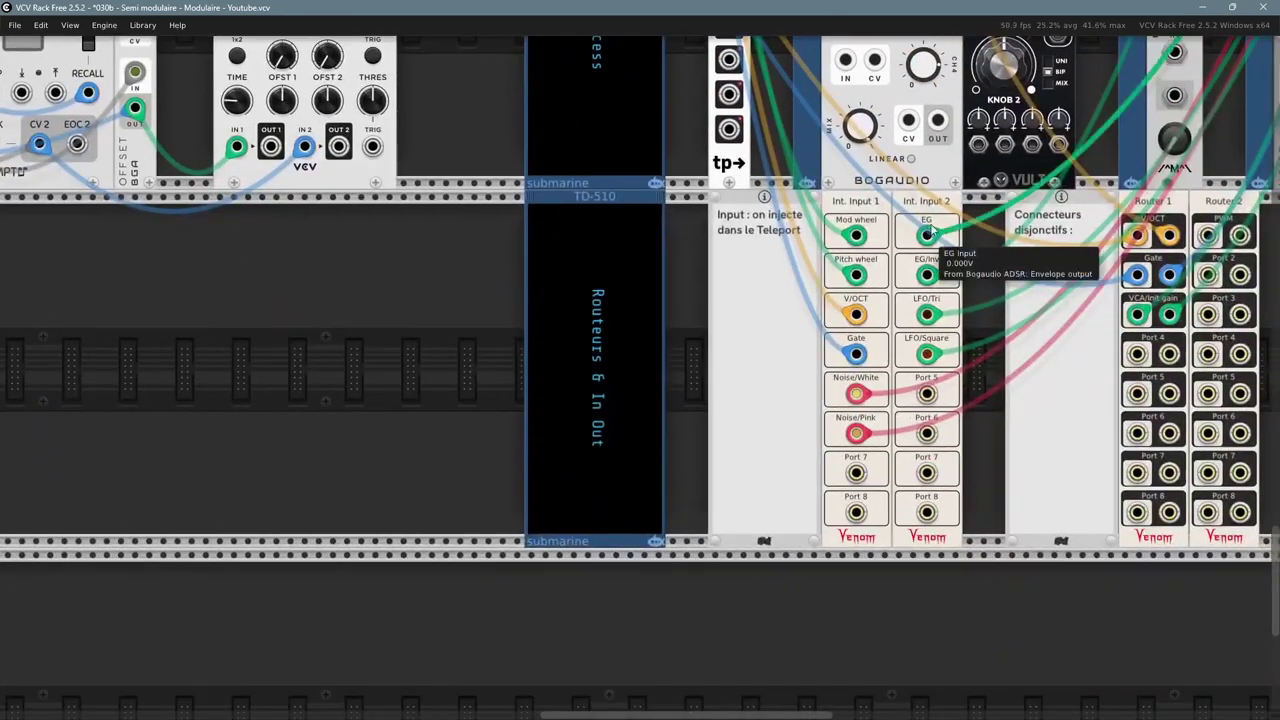
left_click_drag(978, 437, 661, 471)
scroll(826, 340, "up", 1)
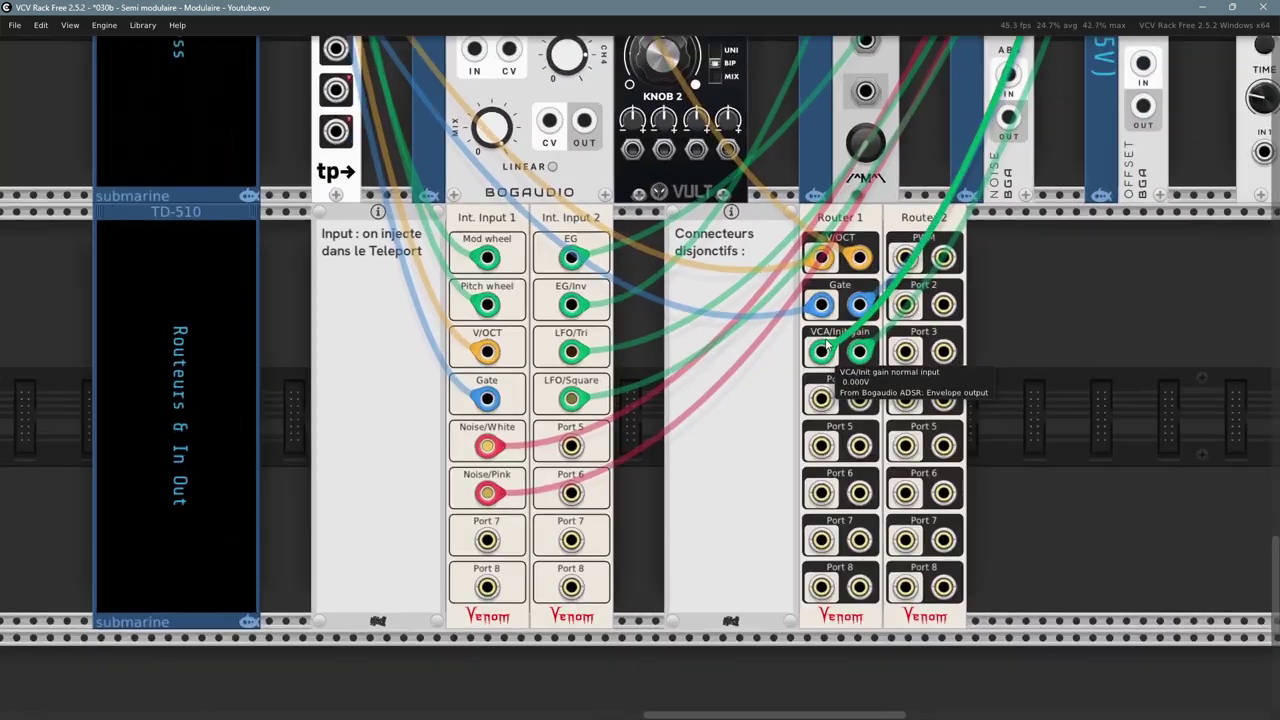
scroll(1070, 395, "right", 3)
scroll(1000, 410, "up", 3)
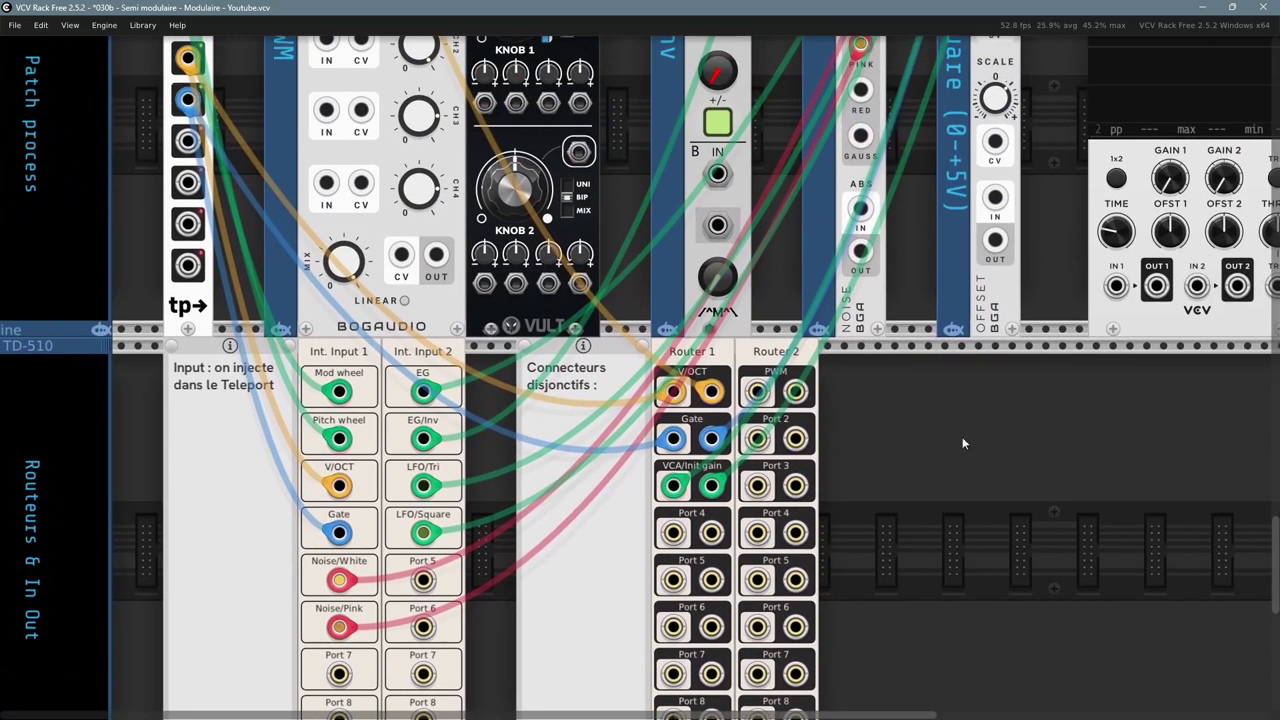
left_click_drag(673, 487, 842, 488)
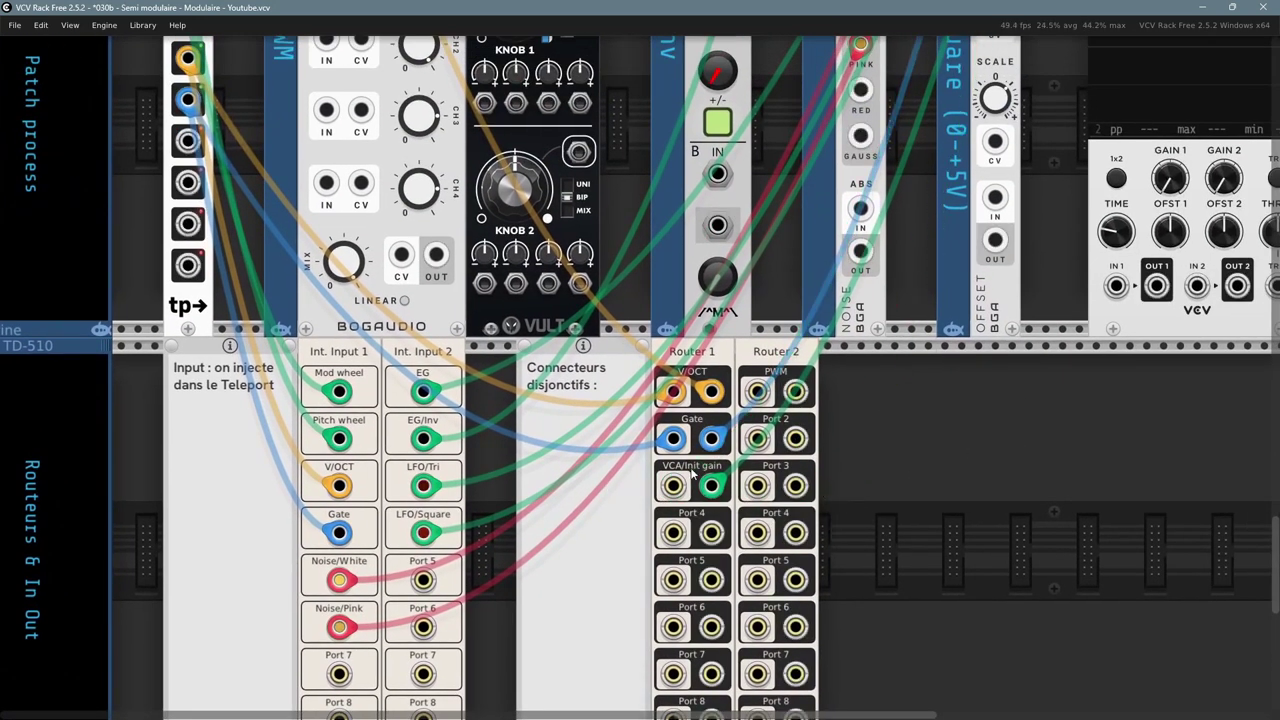
left_click_drag(712, 486, 950, 479)
- Mute channel 1 of the MIX4 mixer
scroll(945, 478, "down", 1)
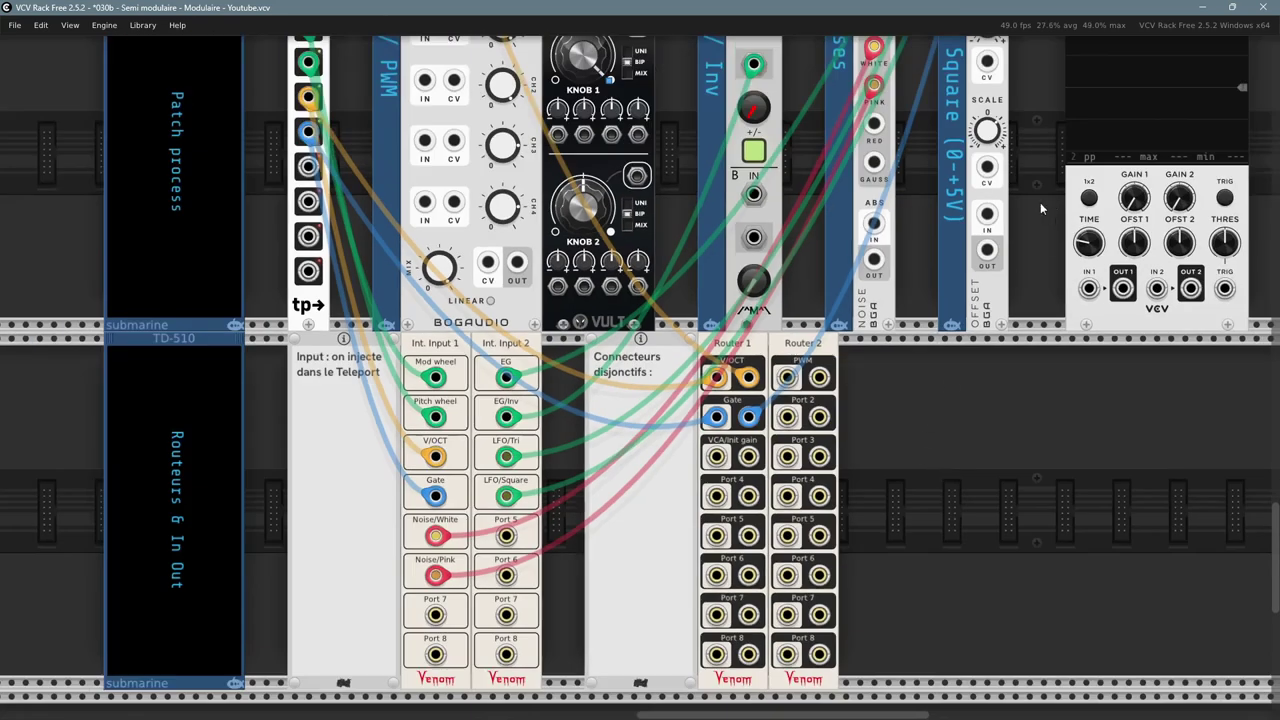
left_click_drag(1040, 100, 924, 436)
left_click_drag(1025, 50, 839, 630)
left_click_drag(950, 300, 822, 400)
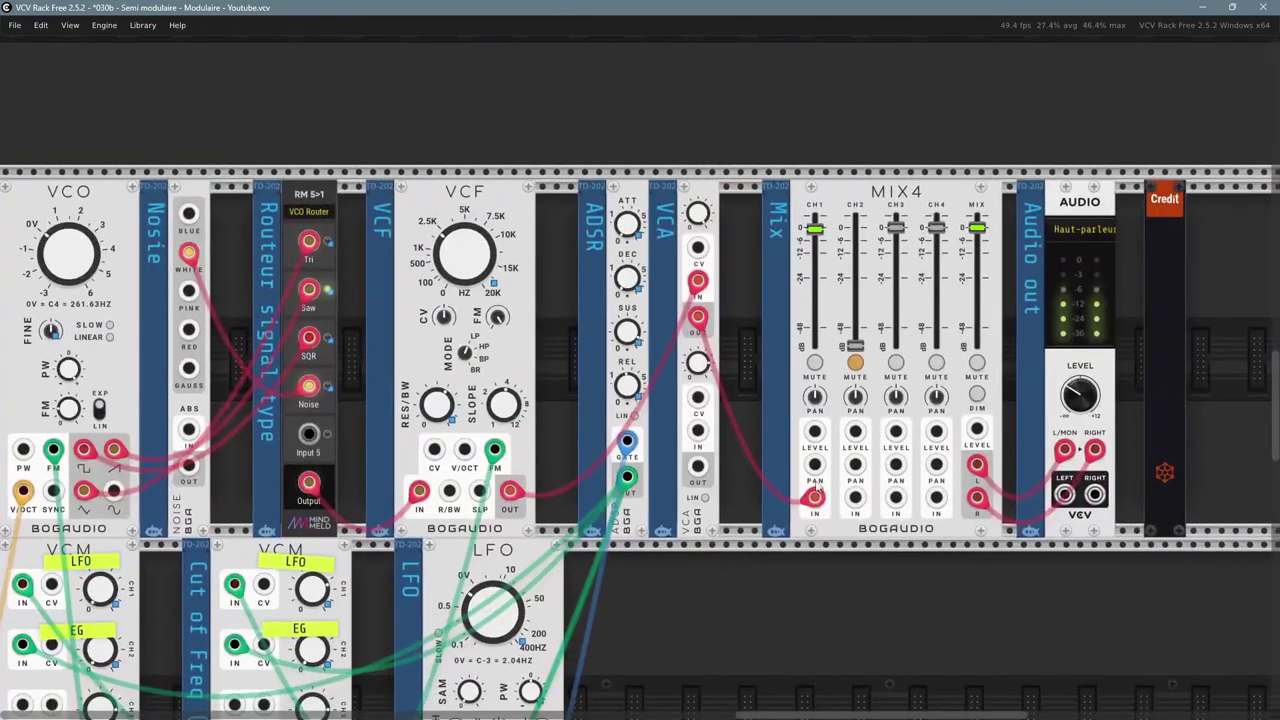
left_click(816, 363)
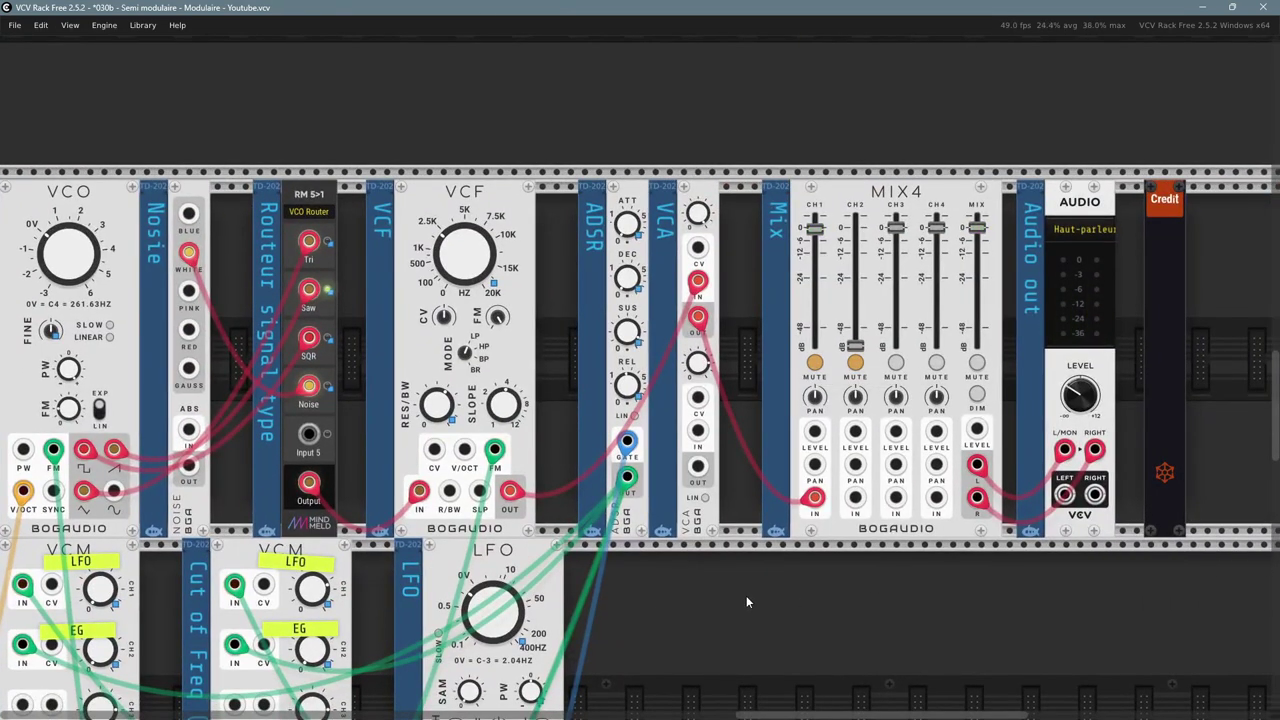
- Create a green cable (#3) from Router 1's VCA/Init gain output to the VCA's first CV input
left_click_drag(746, 595, 923, 542)
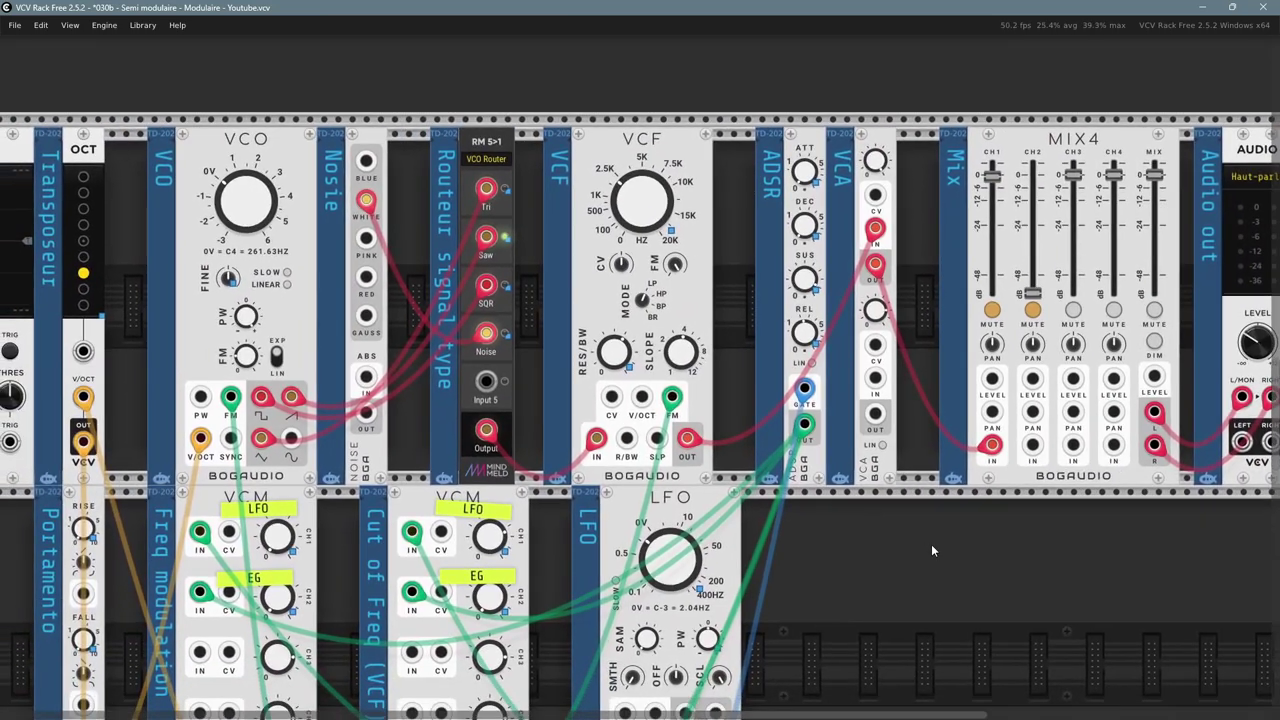
scroll(878, 640, "down", 10)
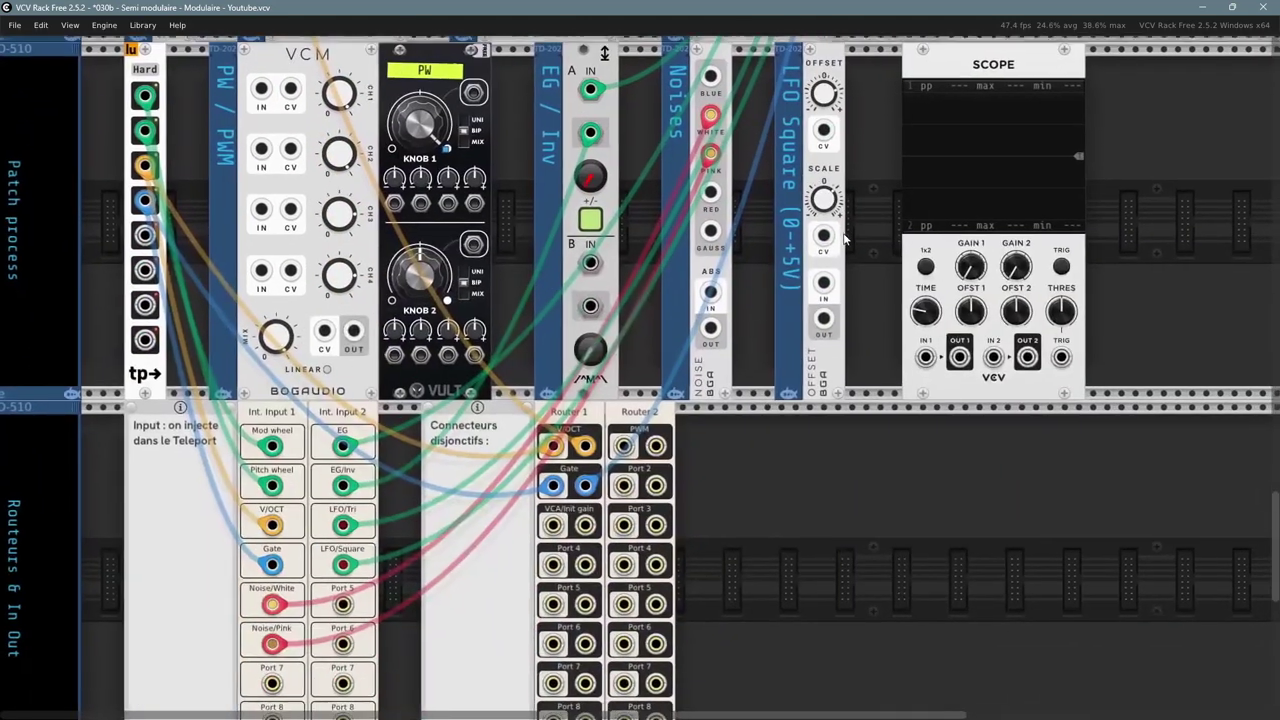
right_click(586, 526)
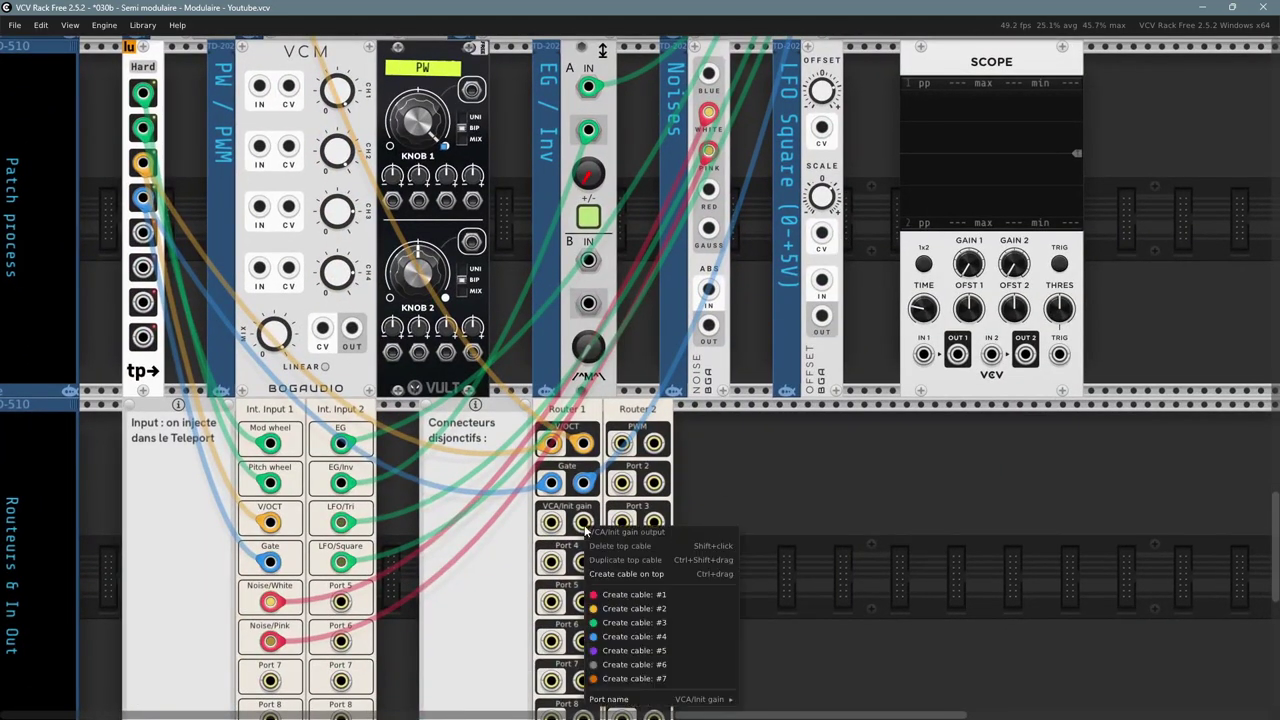
left_click(627, 624)
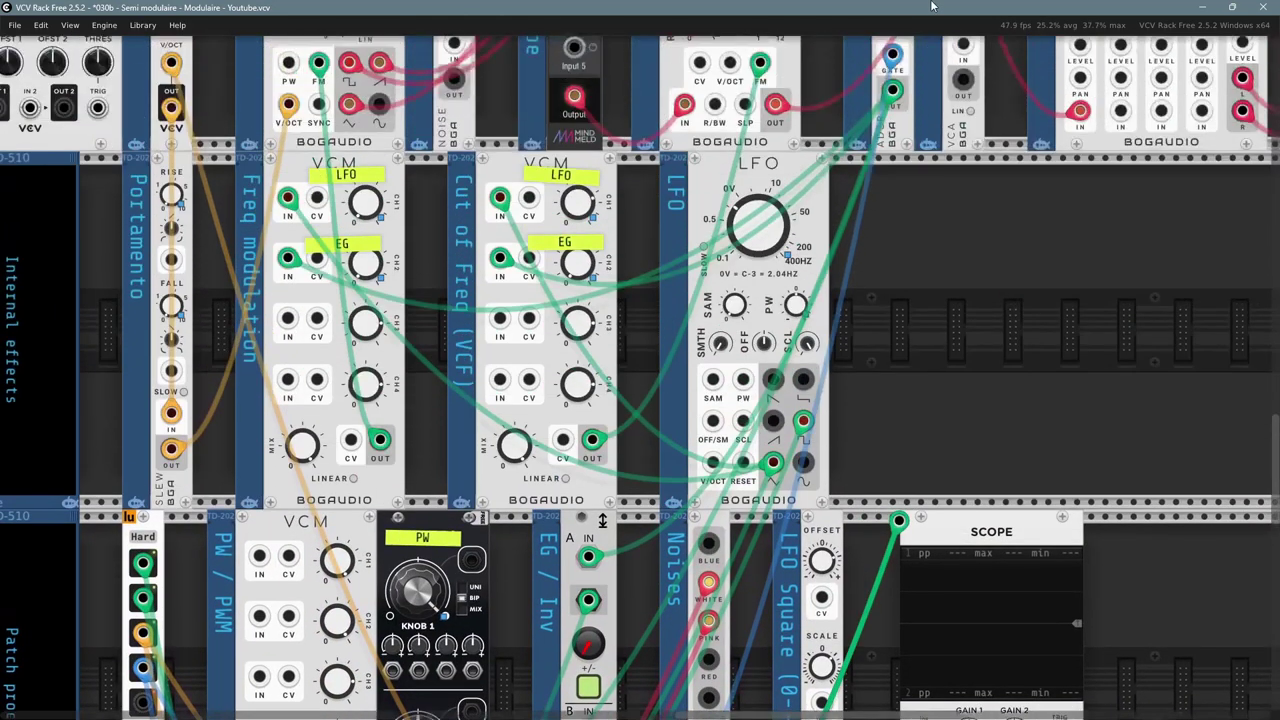
left_click(962, 181)
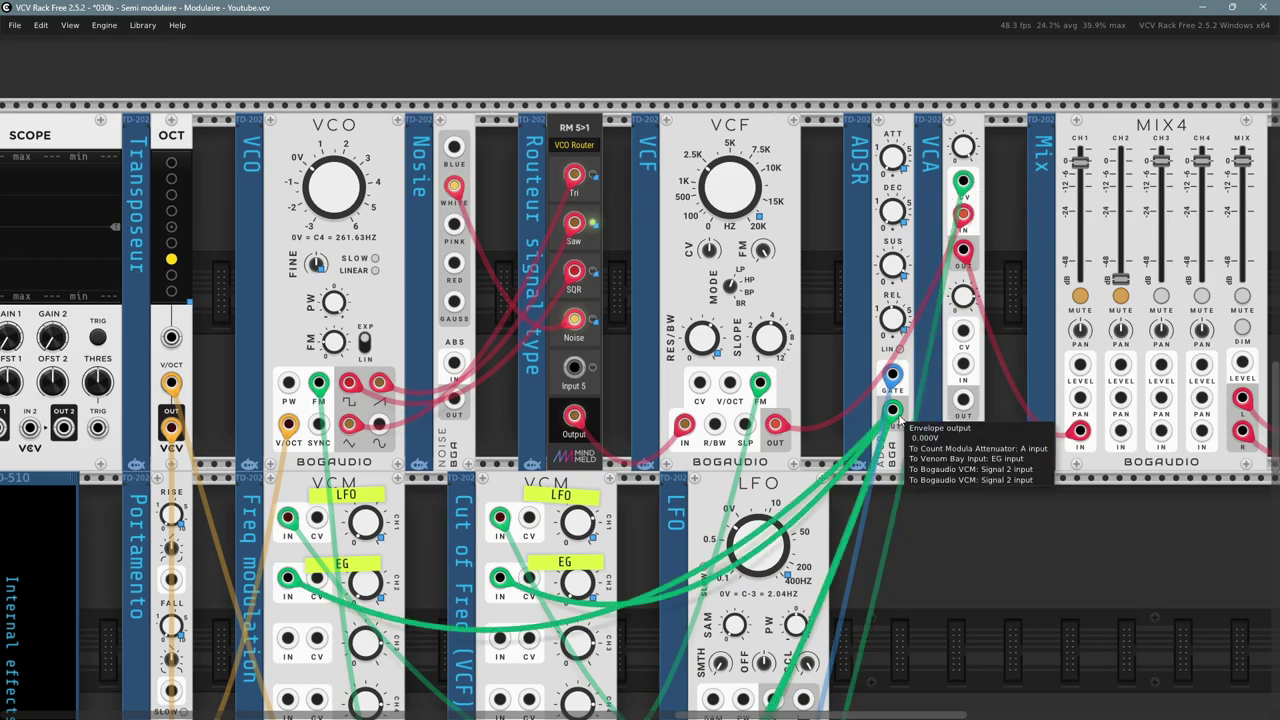
- Connect a green cable from Router 1's VCA/Init gain normal input to the ADSR's envelope output
scroll(633, 608, "down", 10)
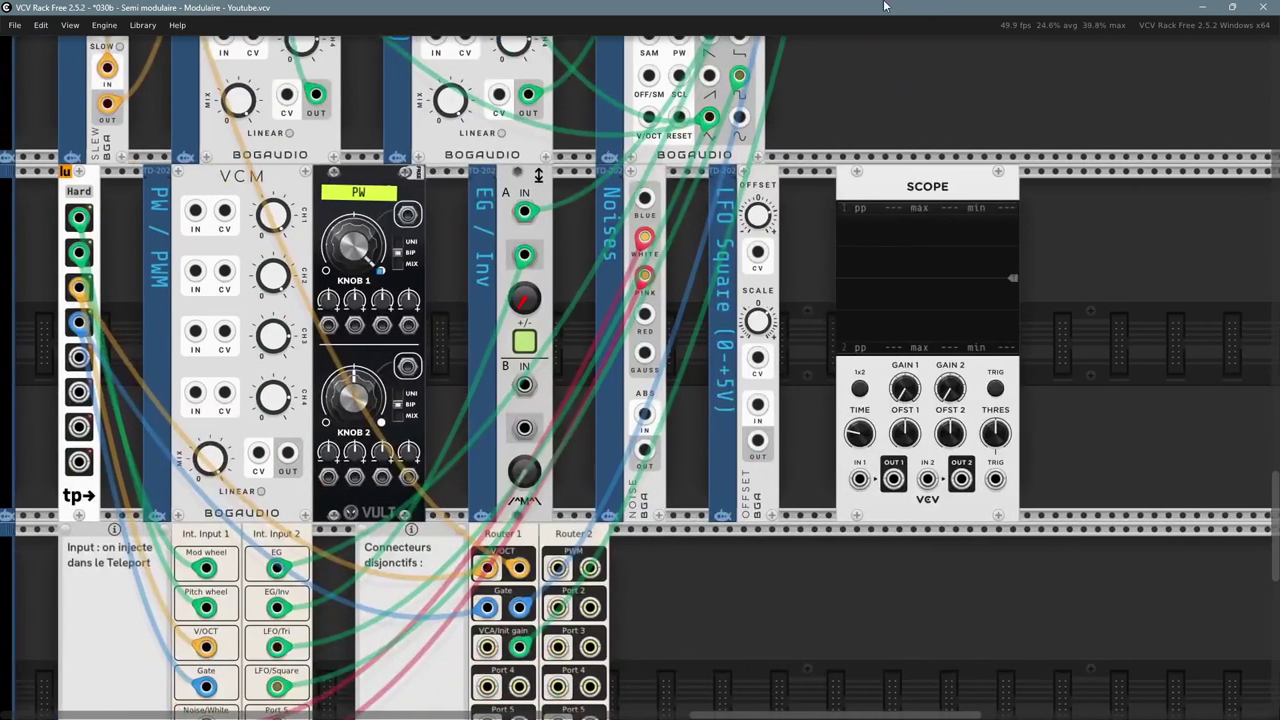
scroll(633, 608, "down", 3)
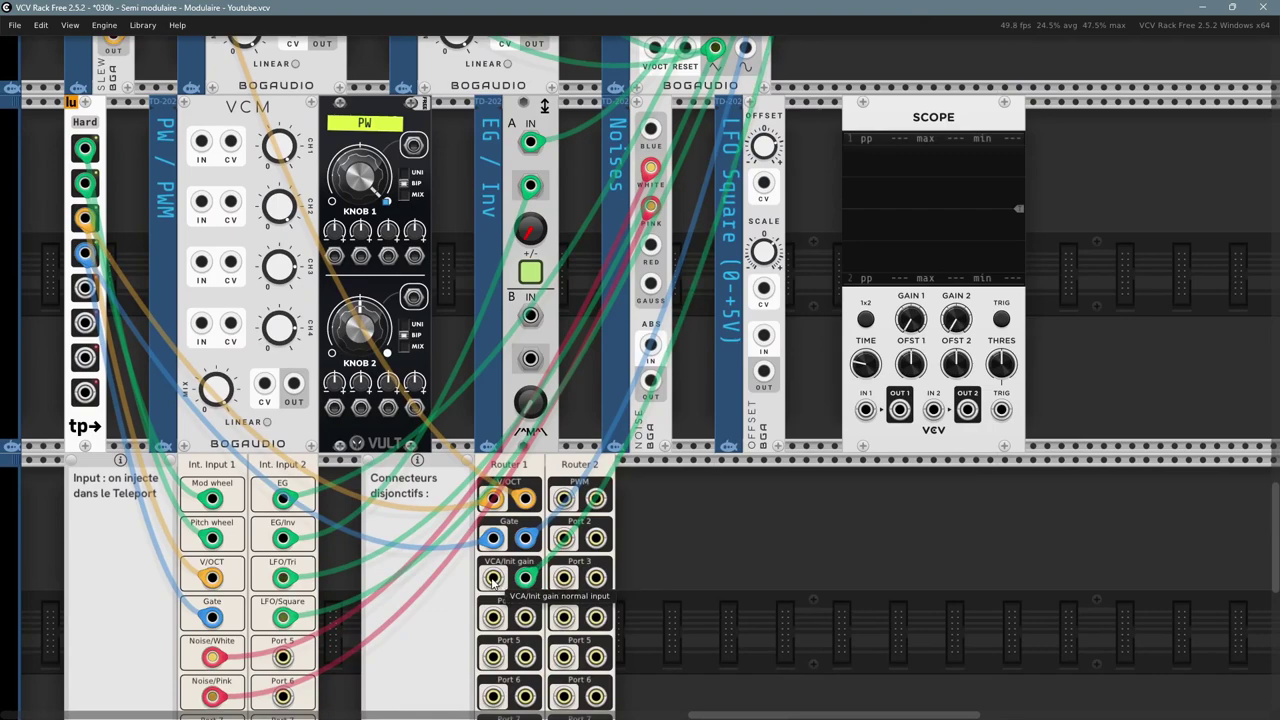
right_click(492, 580)
left_click_drag(510, 638, 834, 458)
left_click_drag(841, 579, 792, 446)
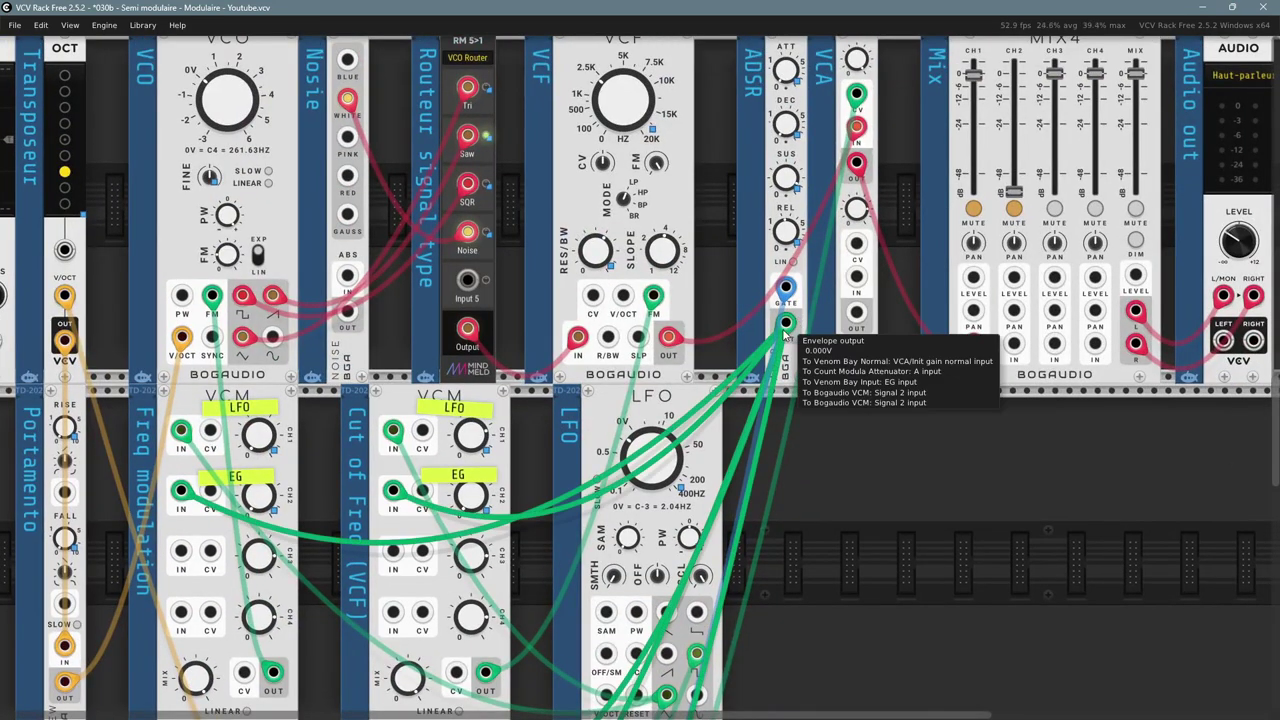
- Examine the LFO triangle and ADSR envelope output cables and the VCA/Init gain routing through Router 1
scroll(787, 337, "up", 2)
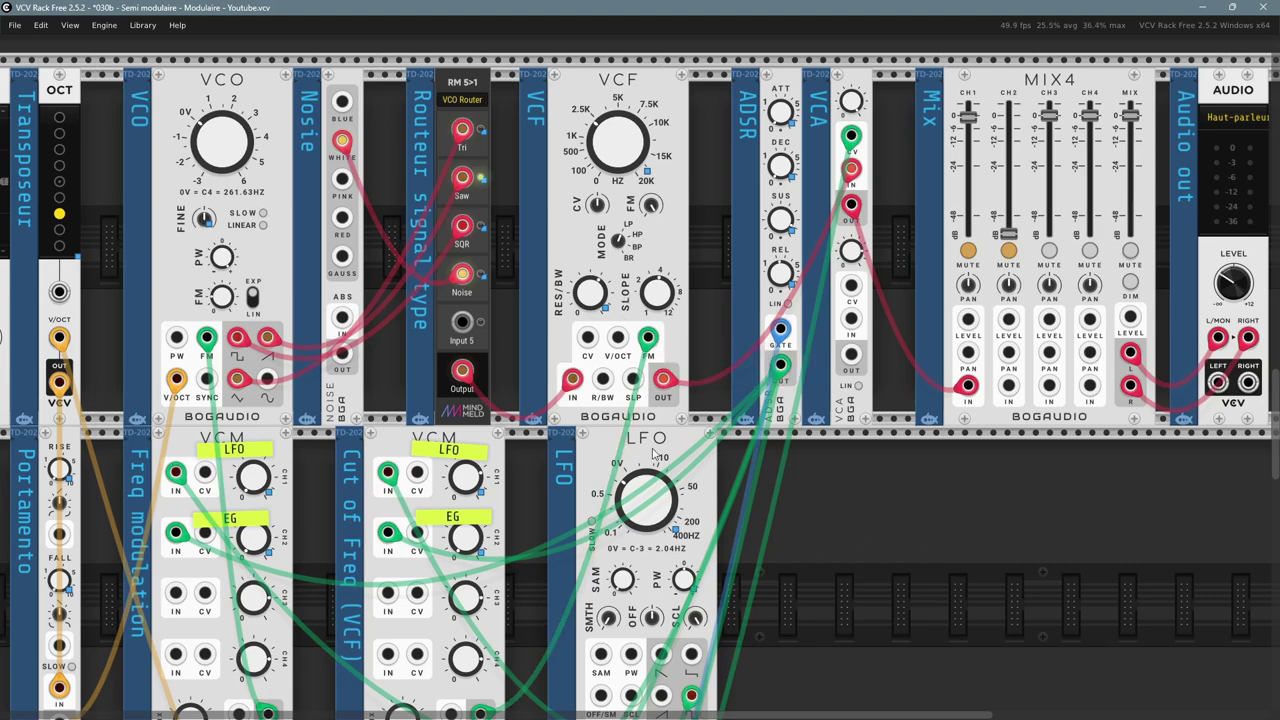
scroll(938, 536, "down", 4)
scroll(930, 480, "left", 3)
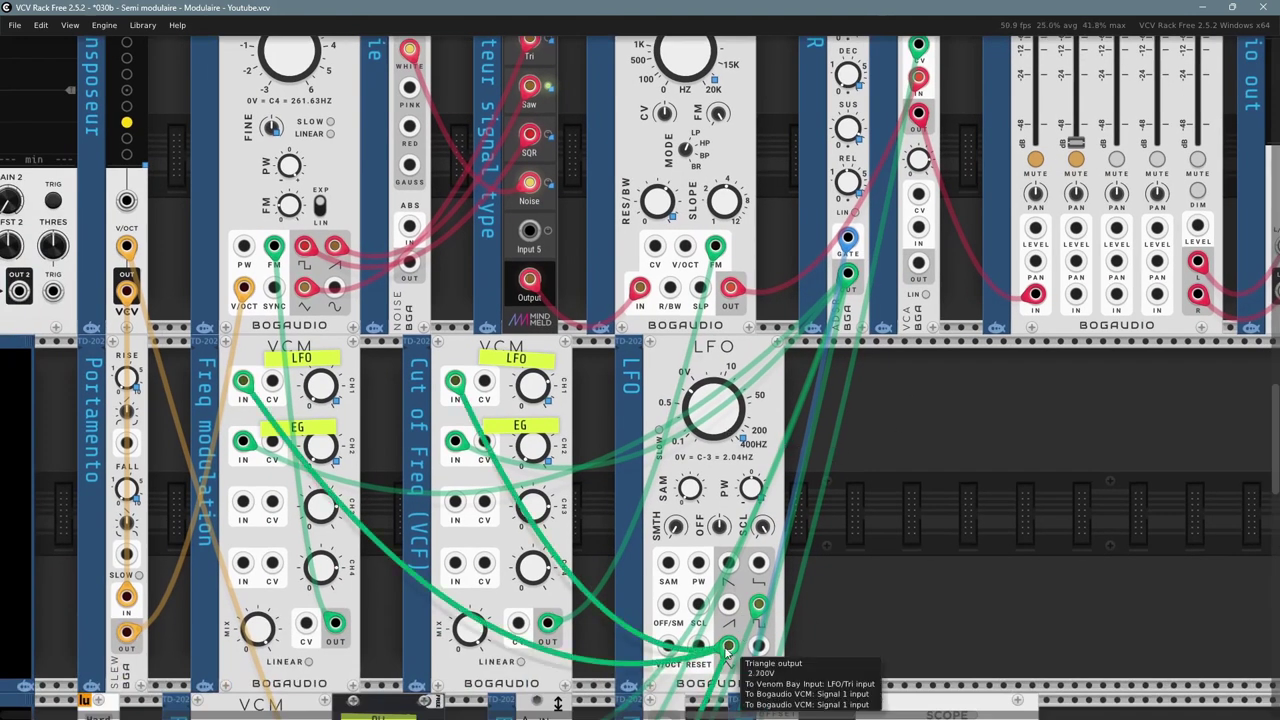
left_click_drag(728, 650, 742, 440)
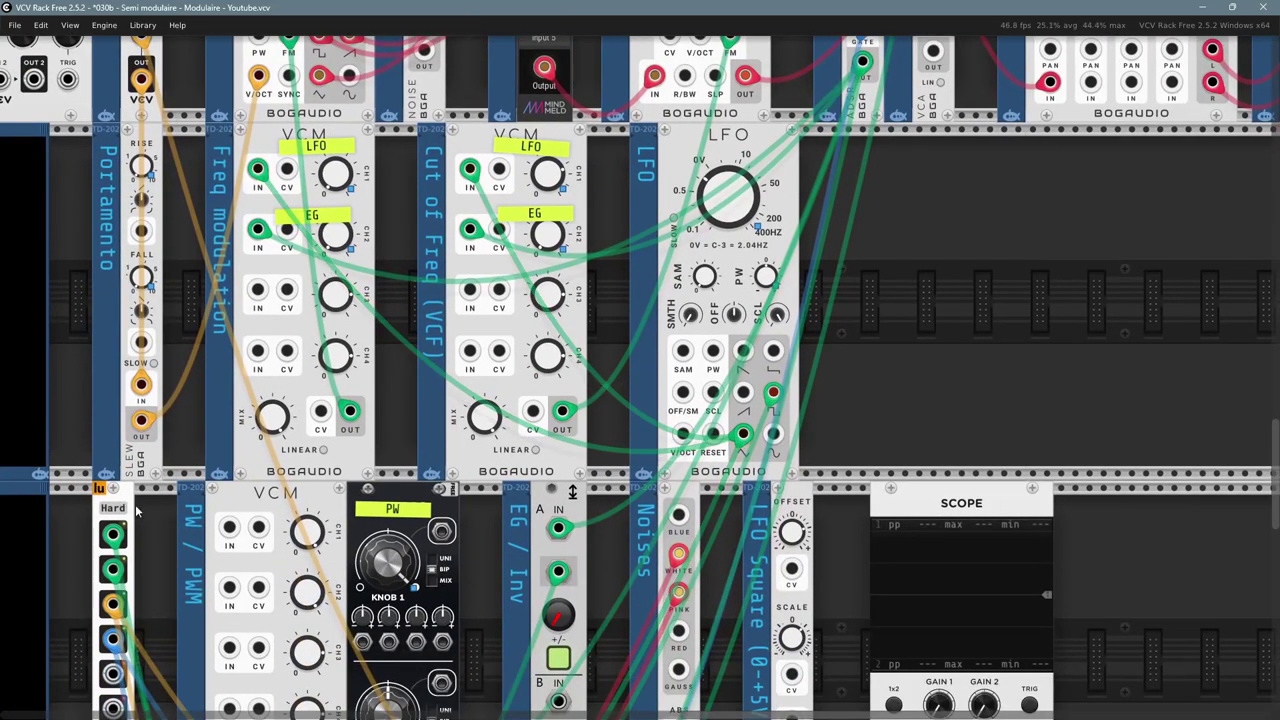
left_click_drag(951, 271, 800, 585)
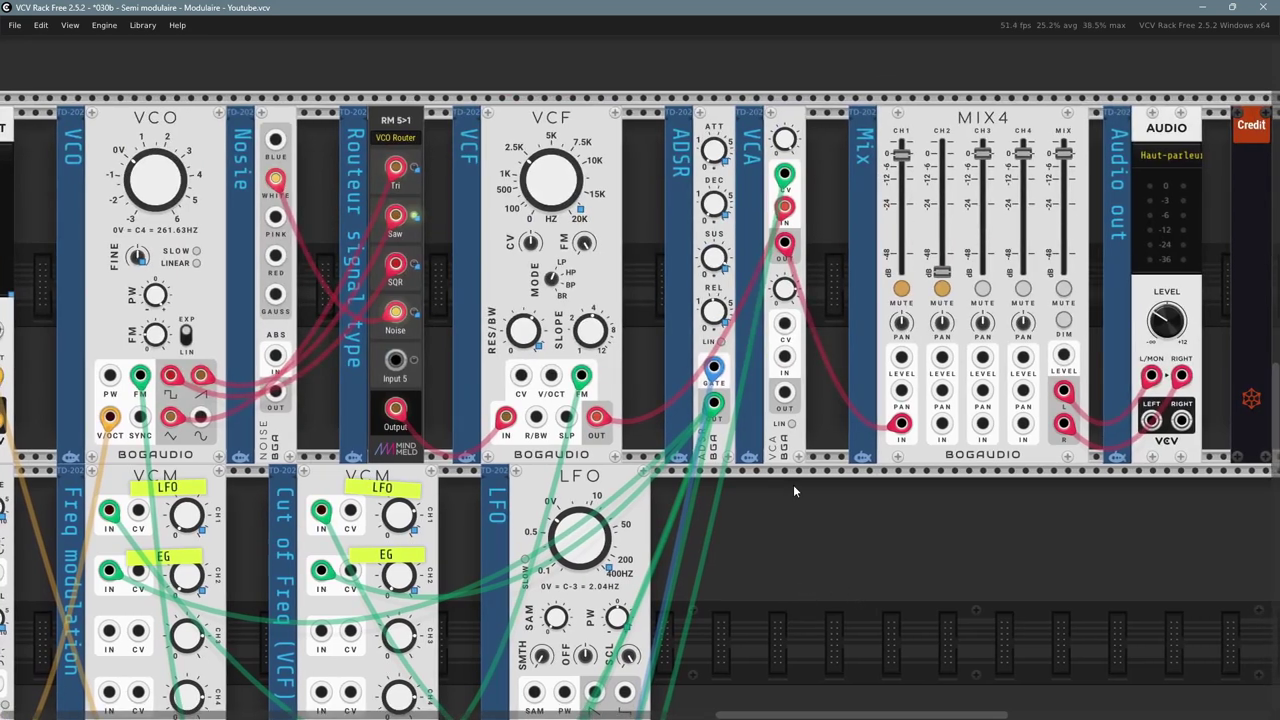
left_click_drag(717, 403, 807, 240)
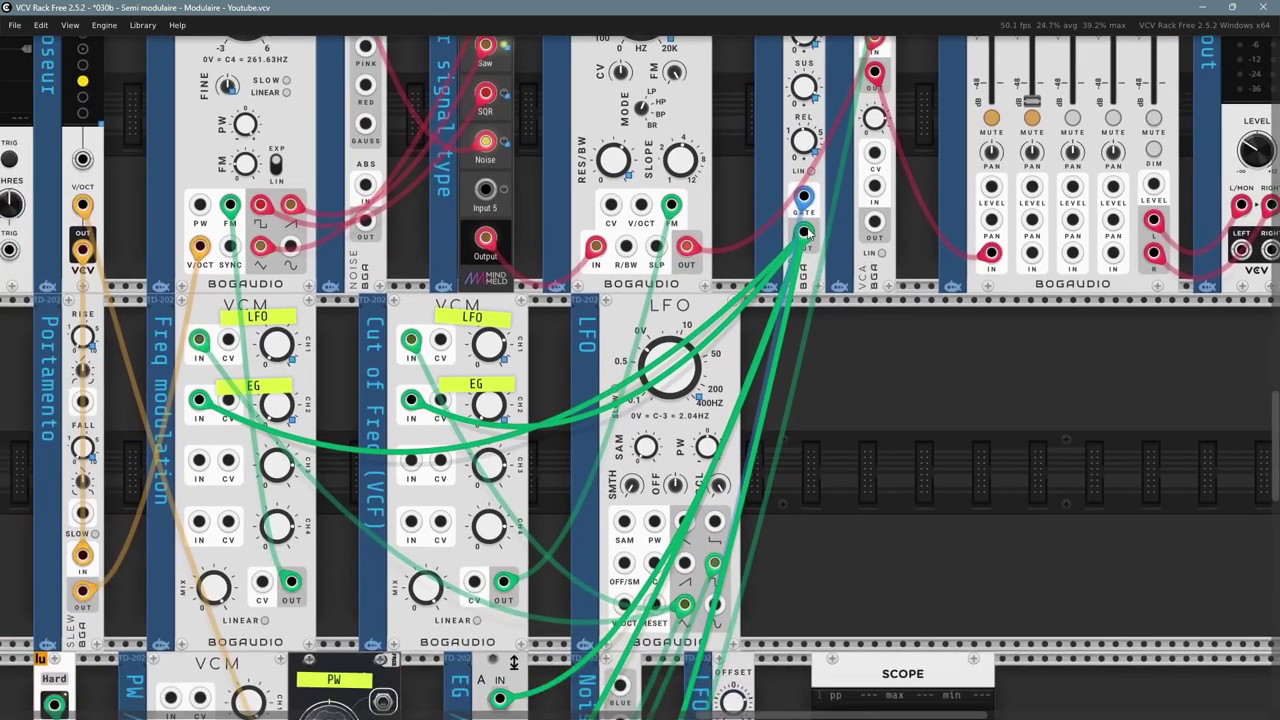
left_click_drag(856, 502, 1057, 106)
left_click_drag(824, 610, 849, 384)
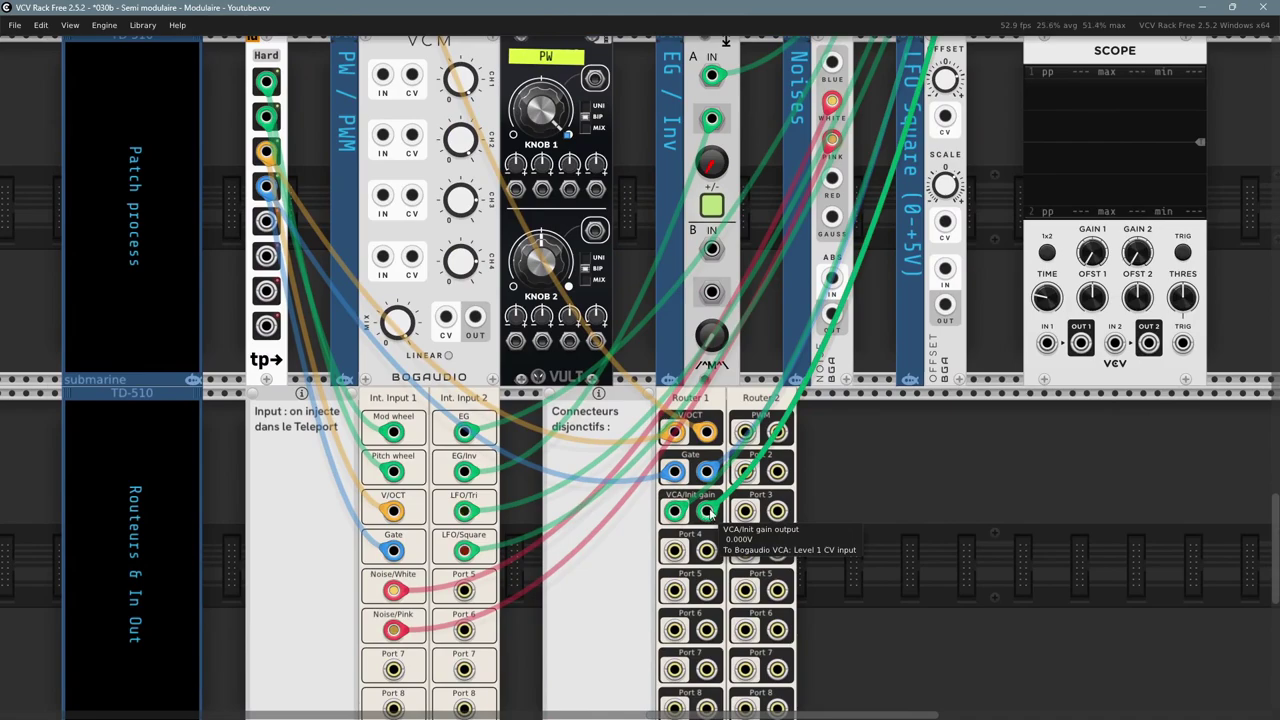
- Check Bay Input 1's VCA/Init gain input and unmute channel 1 of the MIX4 mixer
scroll(749, 530, "up", 10)
scroll(749, 530, "left", 5)
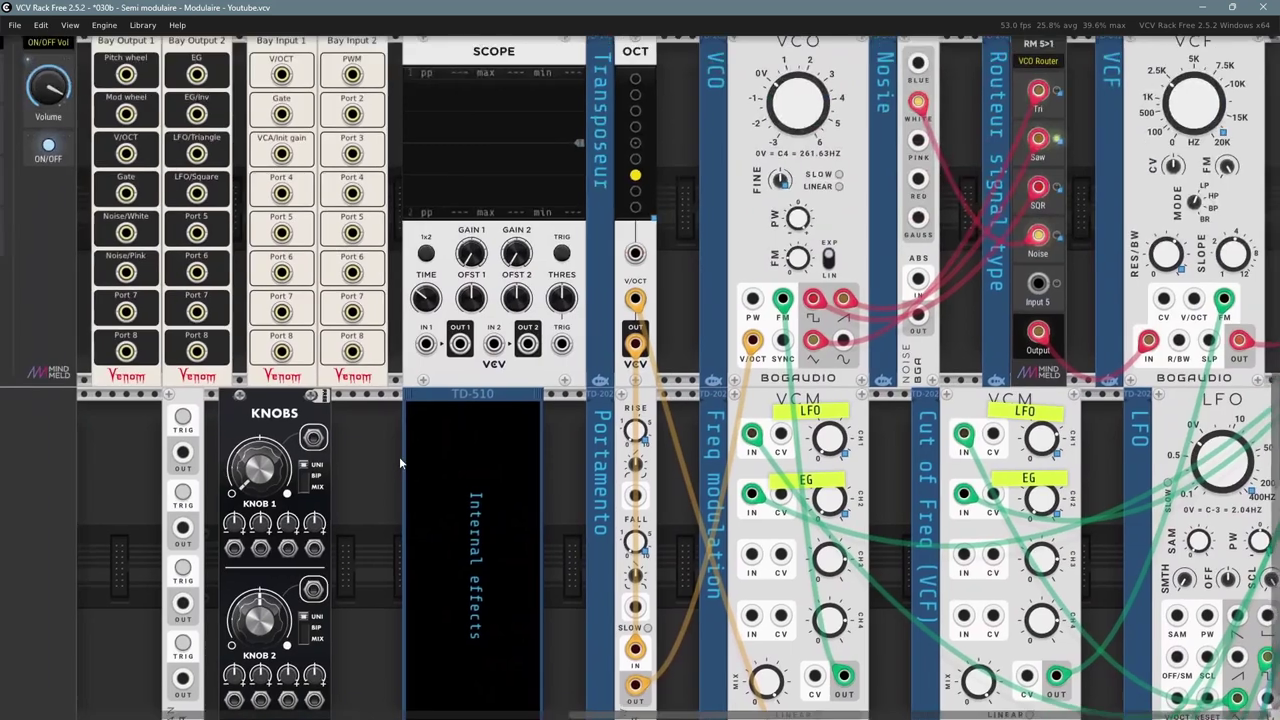
left_click_drag(399, 456, 438, 516)
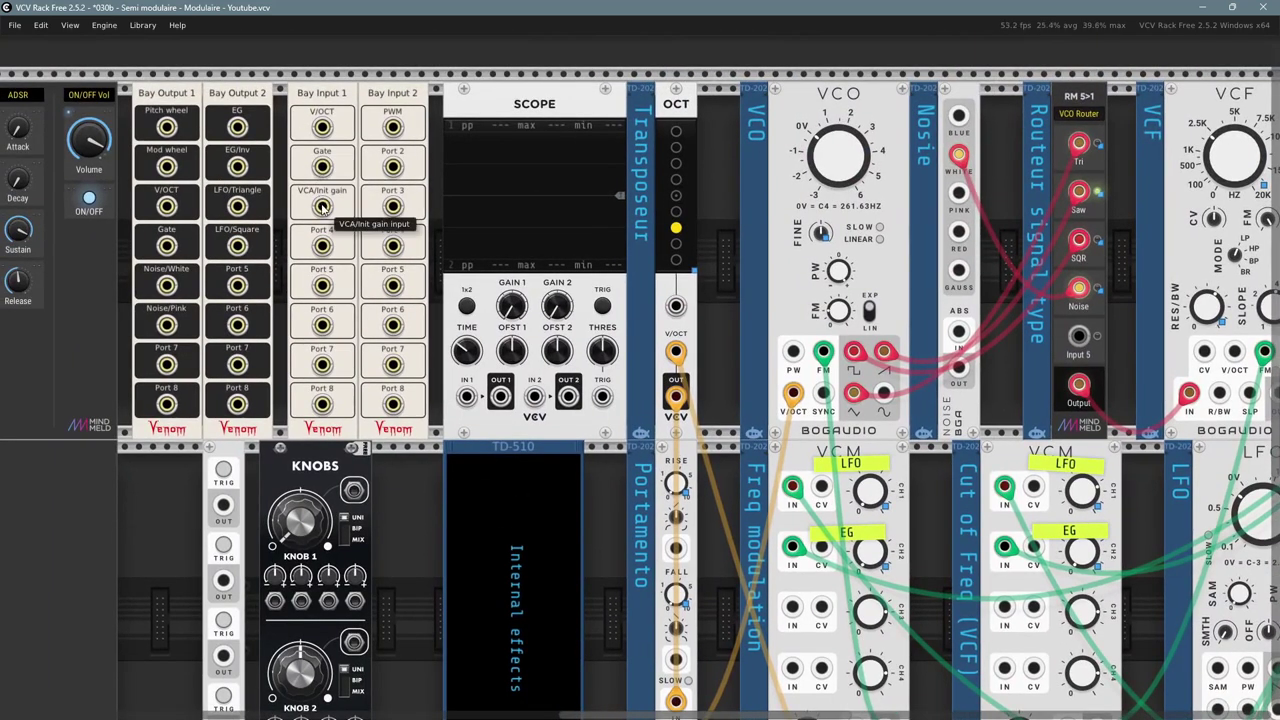
left_click_drag(399, 512, 581, 522)
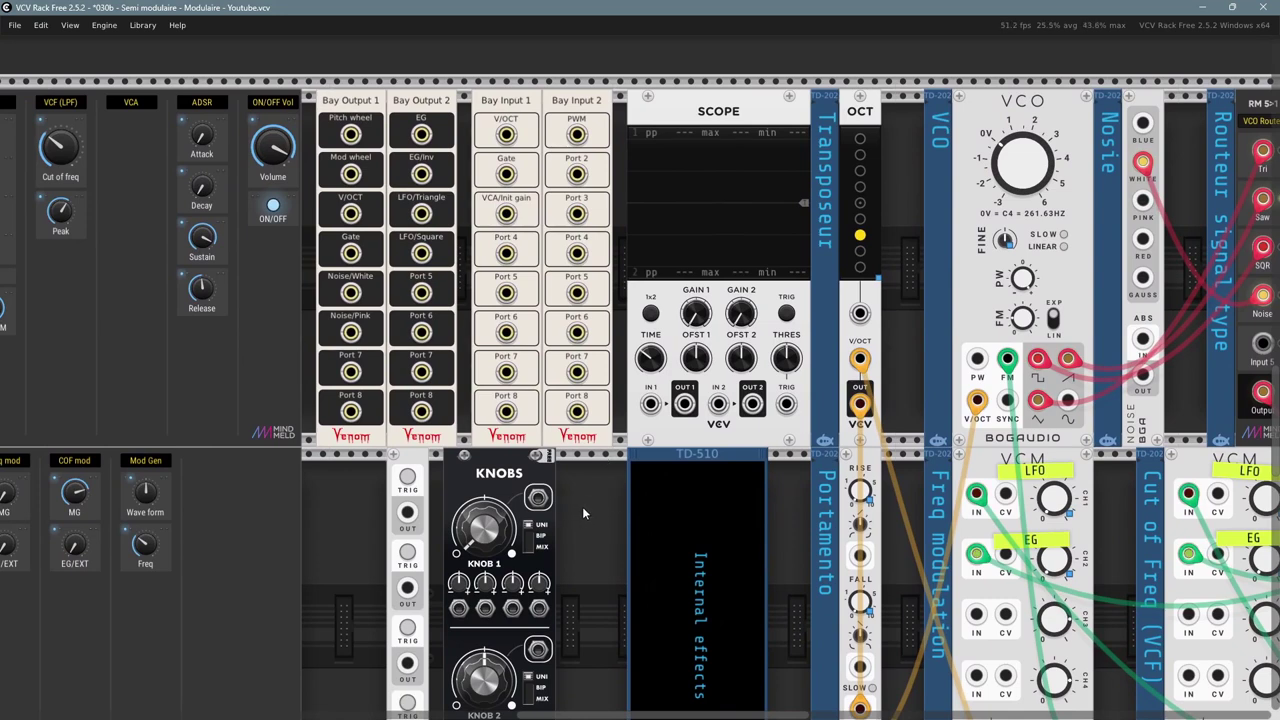
left_click_drag(1063, 273, 462, 429)
left_click(1167, 427)
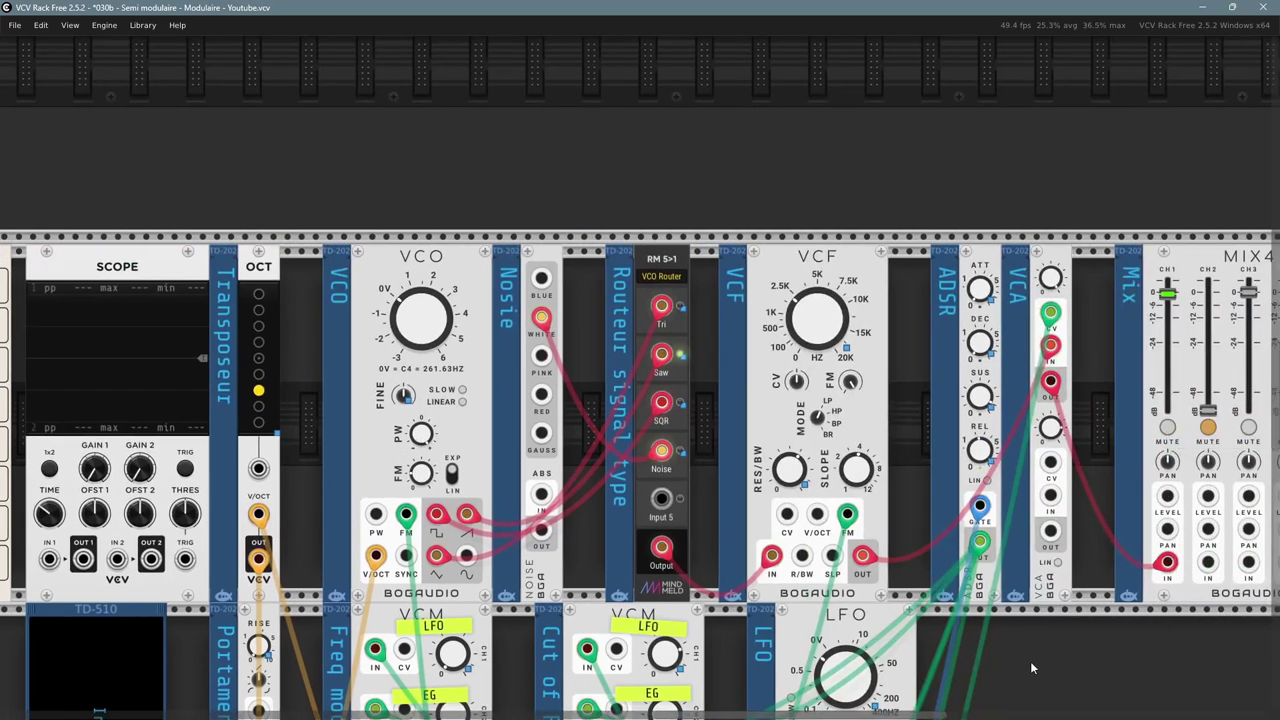
- Connect a green cable (#3) from Knob 1's output to Bay Input 1's VCA/Init gain input and turn Knob 1 down
scroll(290, 150, "down", 3)
scroll(290, 150, "left", 7)
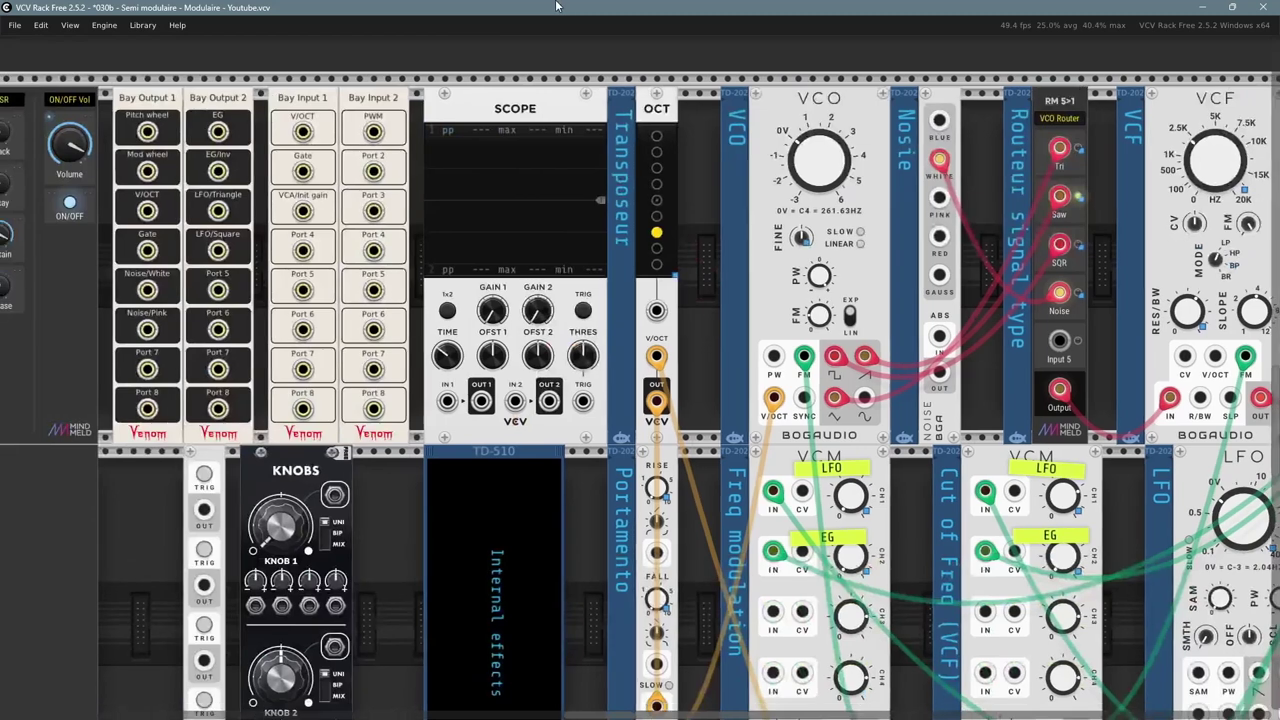
left_click_drag(404, 528, 522, 476)
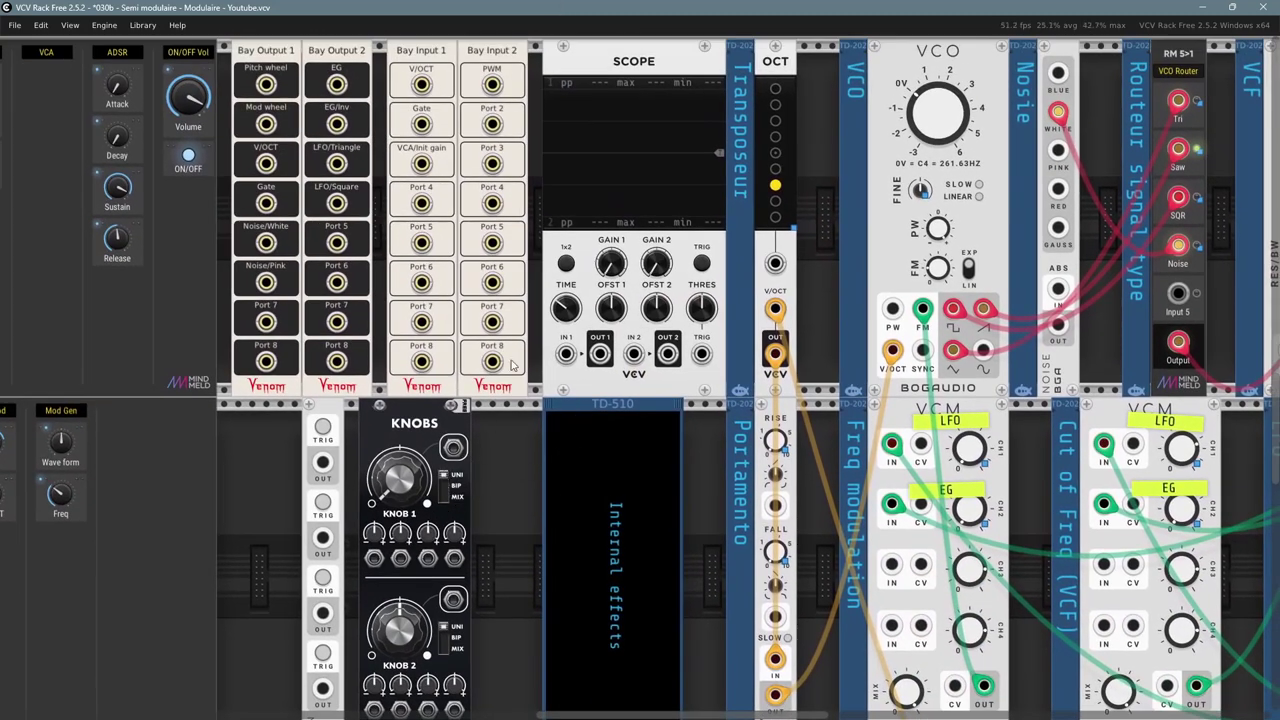
right_click(455, 448)
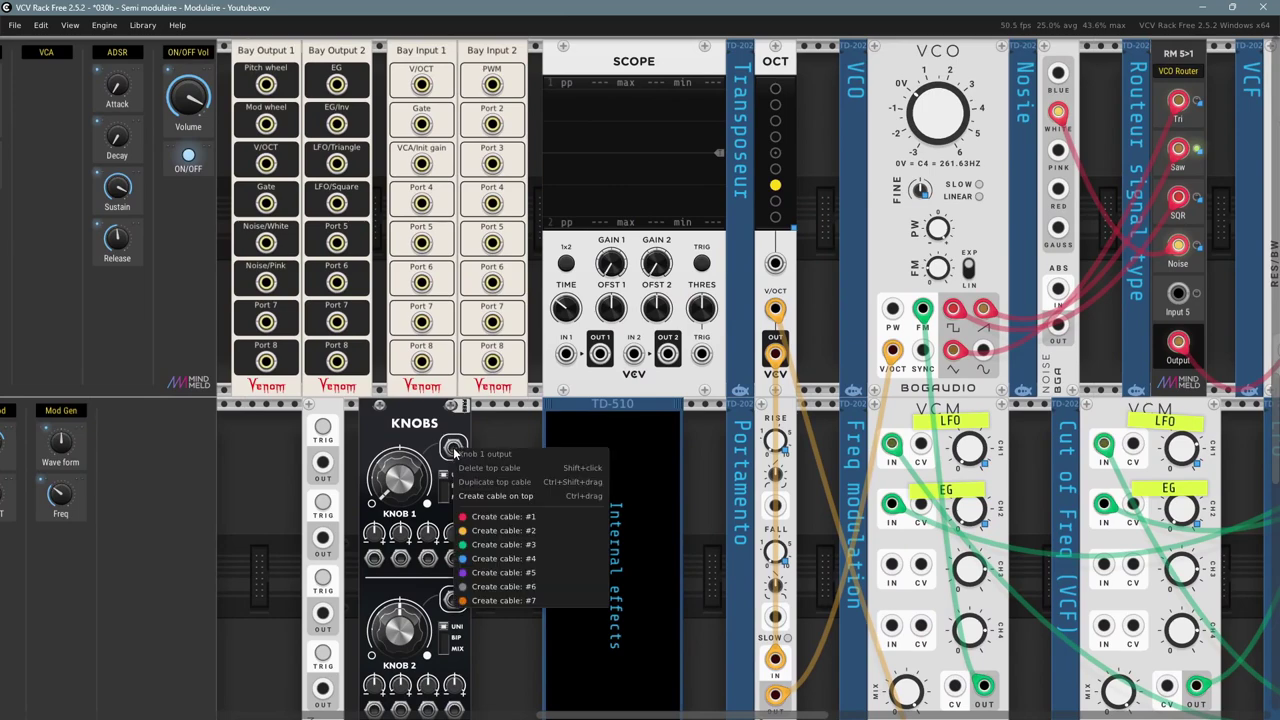
left_click(490, 544)
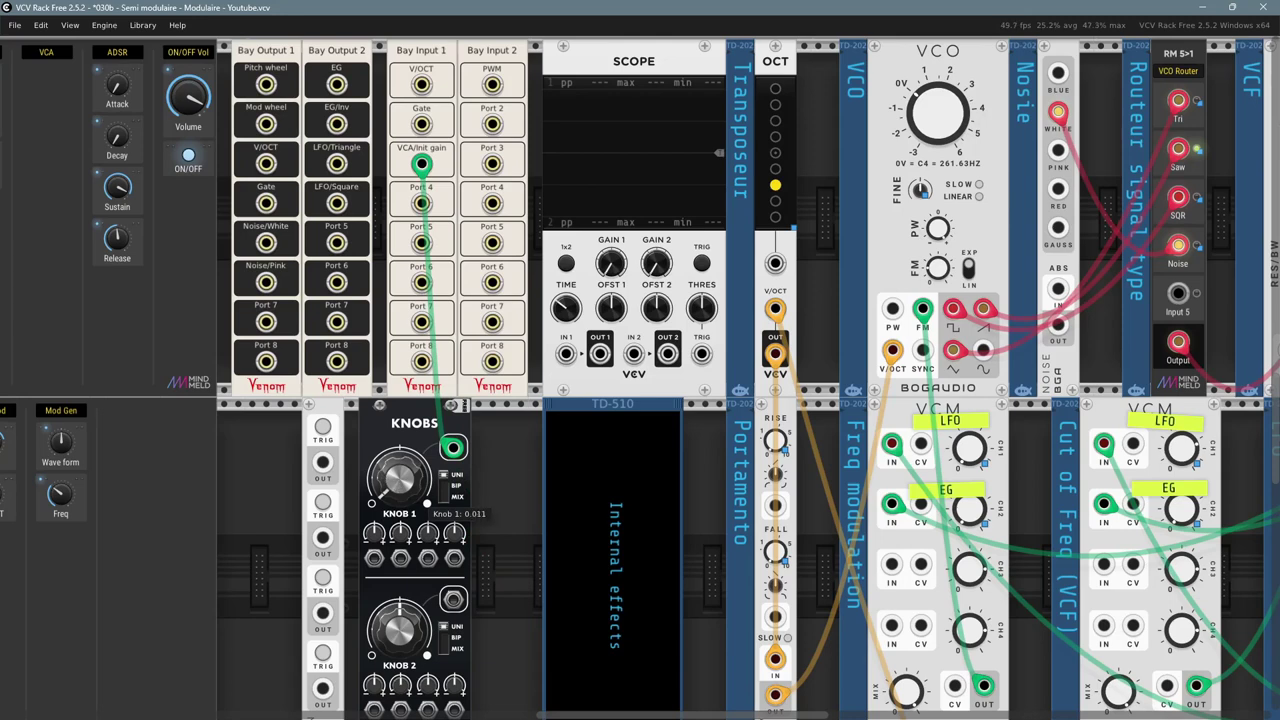
left_click_drag(399, 478, 399, 515)
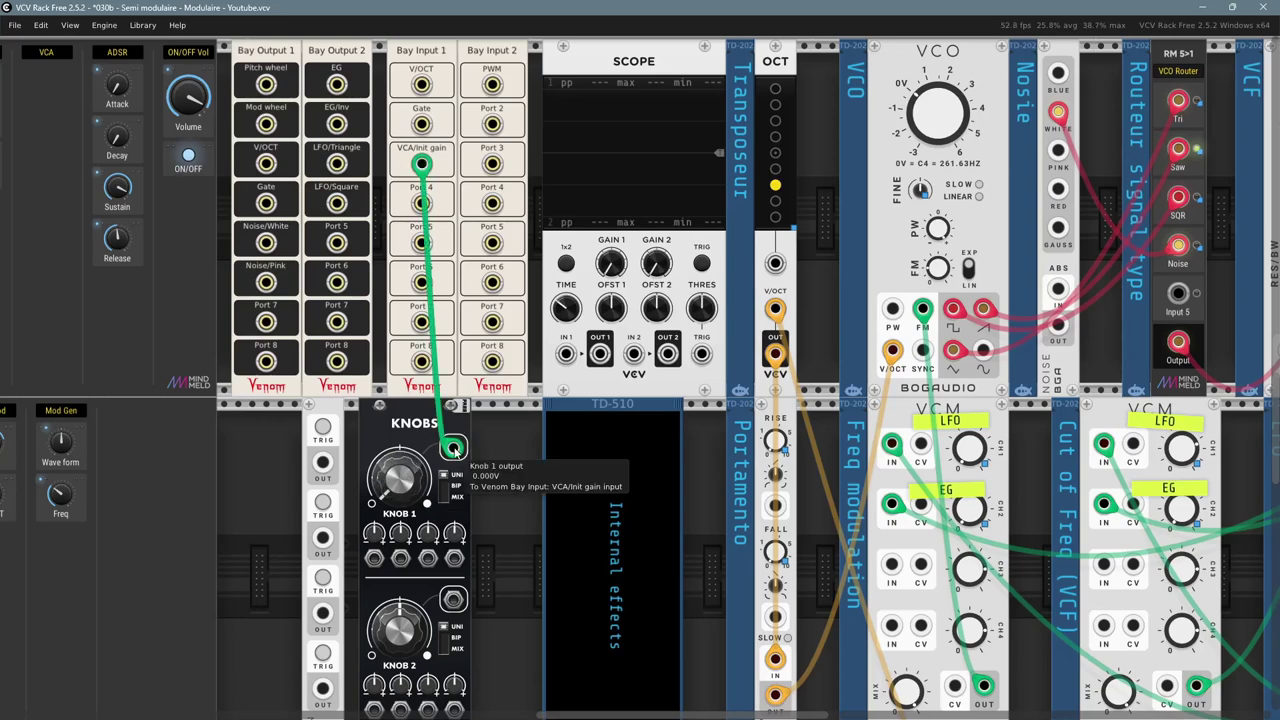
- Move the green cable's Knob 1 end to Bay Output 1's Mod wheel output and test it with TACT's right touch pad
left_click_drag(453, 448, 502, 483)
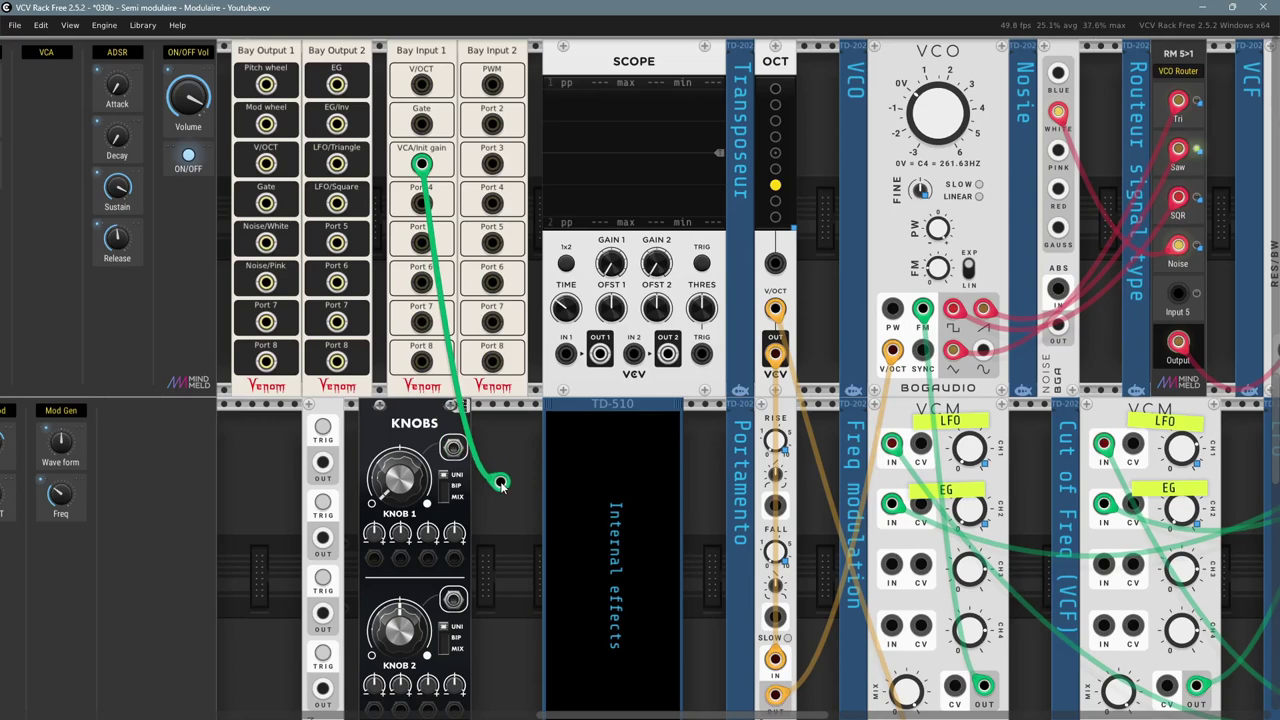
left_click_drag(502, 483, 267, 124)
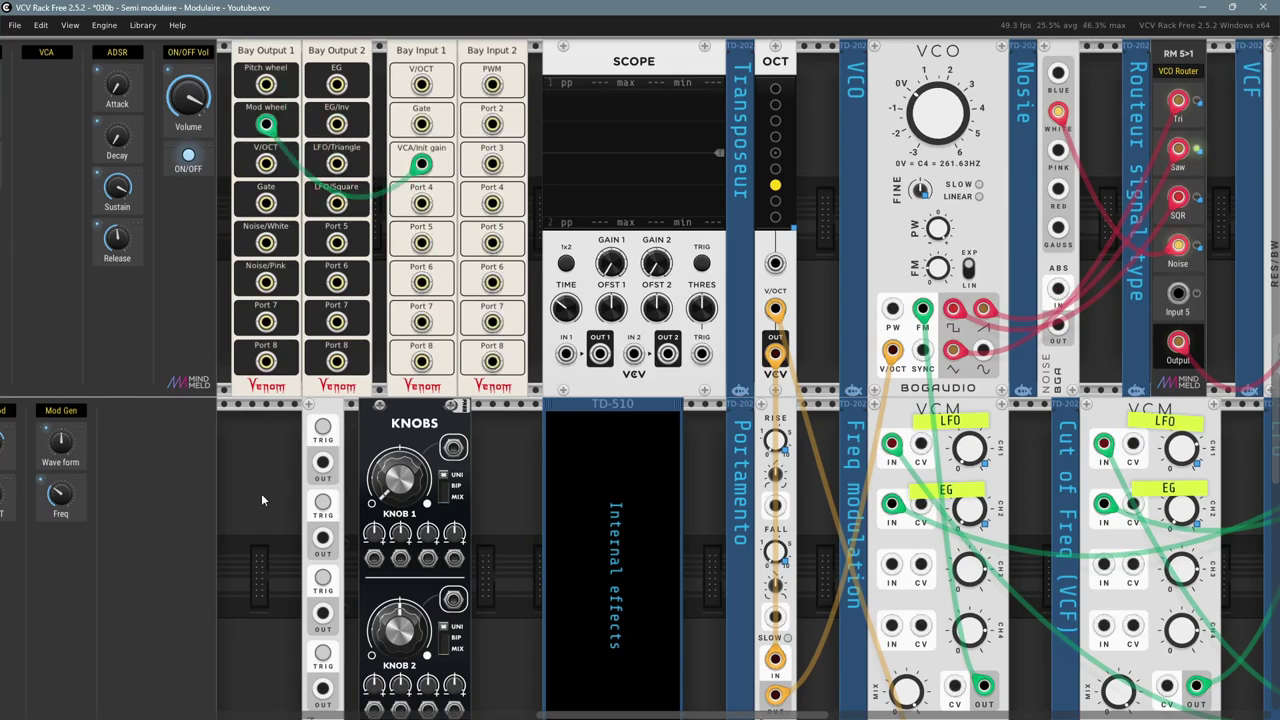
left_click_drag(276, 532, 800, 265)
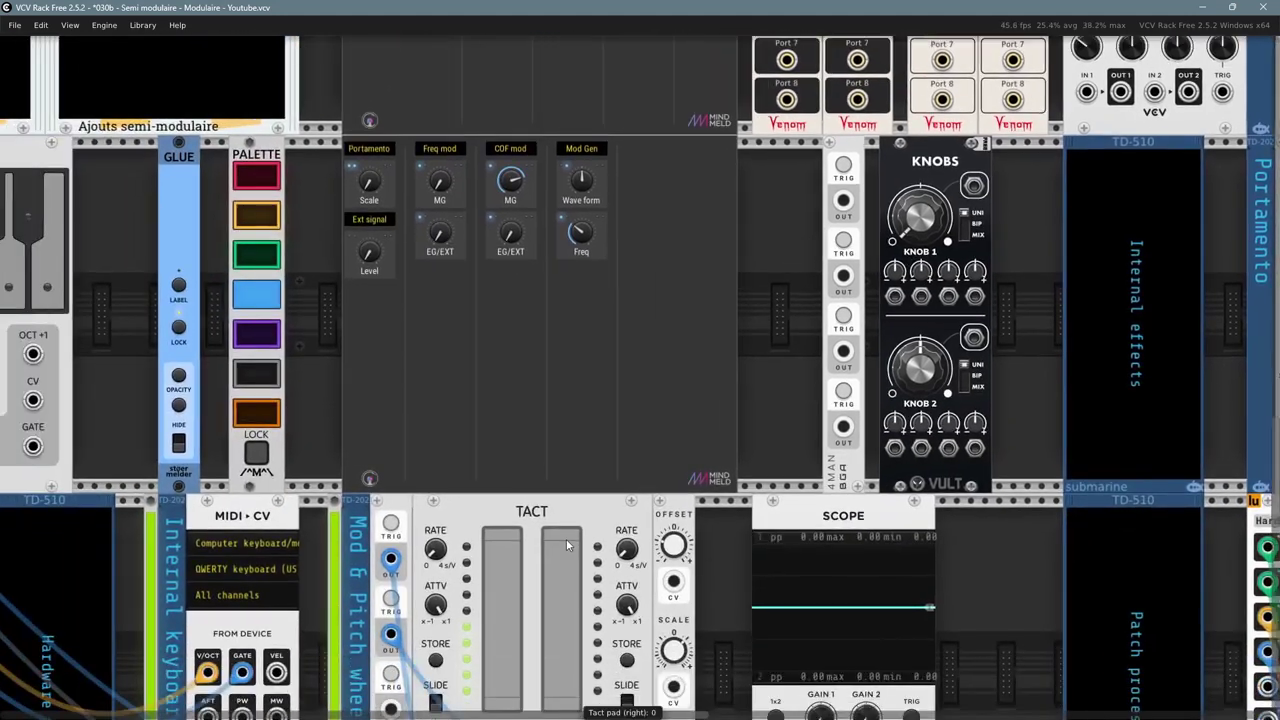
scroll(566, 545, "down", 3)
scroll(566, 545, "right", 2)
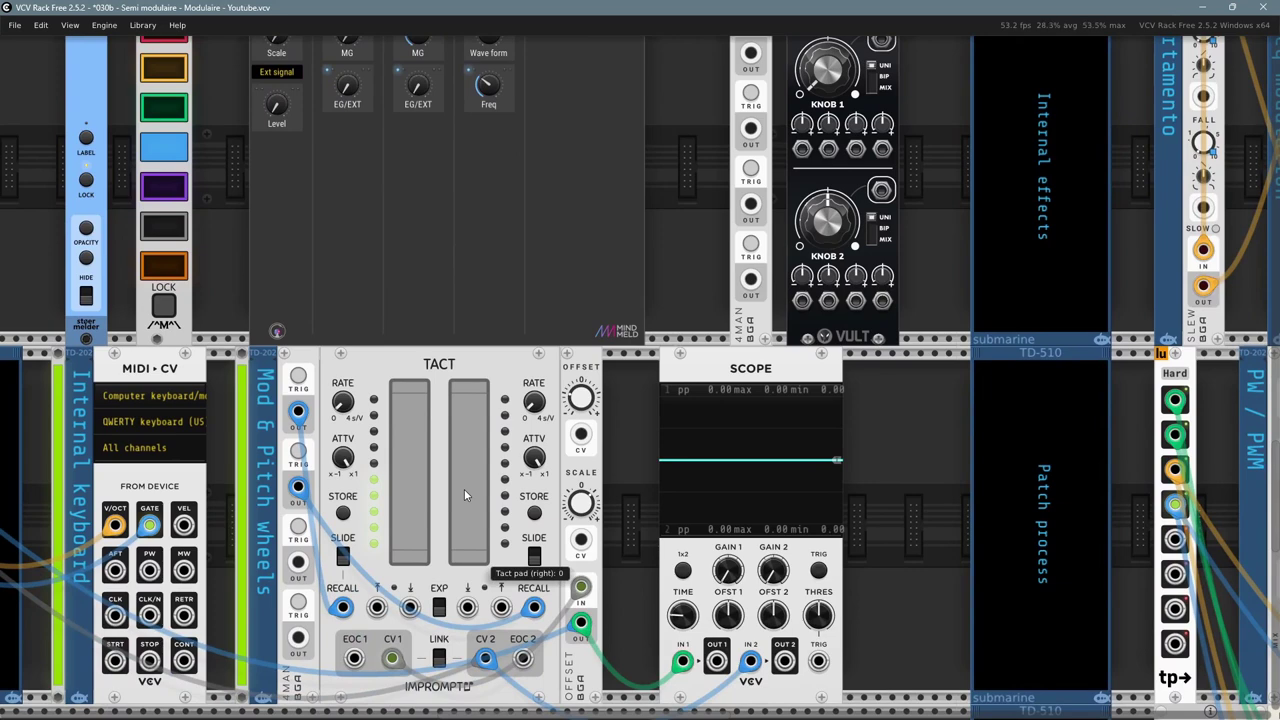
mouse_move(466, 516)
left_mouse_down()
mouse_move(474, 388)
mouse_move(443, 336)
mouse_move(428, 10)
mouse_move(431, 411)
mouse_move(407, 4)
mouse_move(452, 672)
mouse_move(543, 323)
mouse_move(469, 74)
mouse_move(477, 82)
left_mouse_up()
- Examine the patch bay's Mod wheel cabling and the Int. Input and Router 1 connections in the internal routing section
mouse_move(538, 401)
left_mouse_down()
mouse_move(538, 442)
mouse_move(462, 509)
mouse_move(451, 260)
mouse_move(438, 347)
mouse_move(423, 326)
mouse_move(450, 560)
left_mouse_up()
left_click_drag(886, 440, 826, 504)
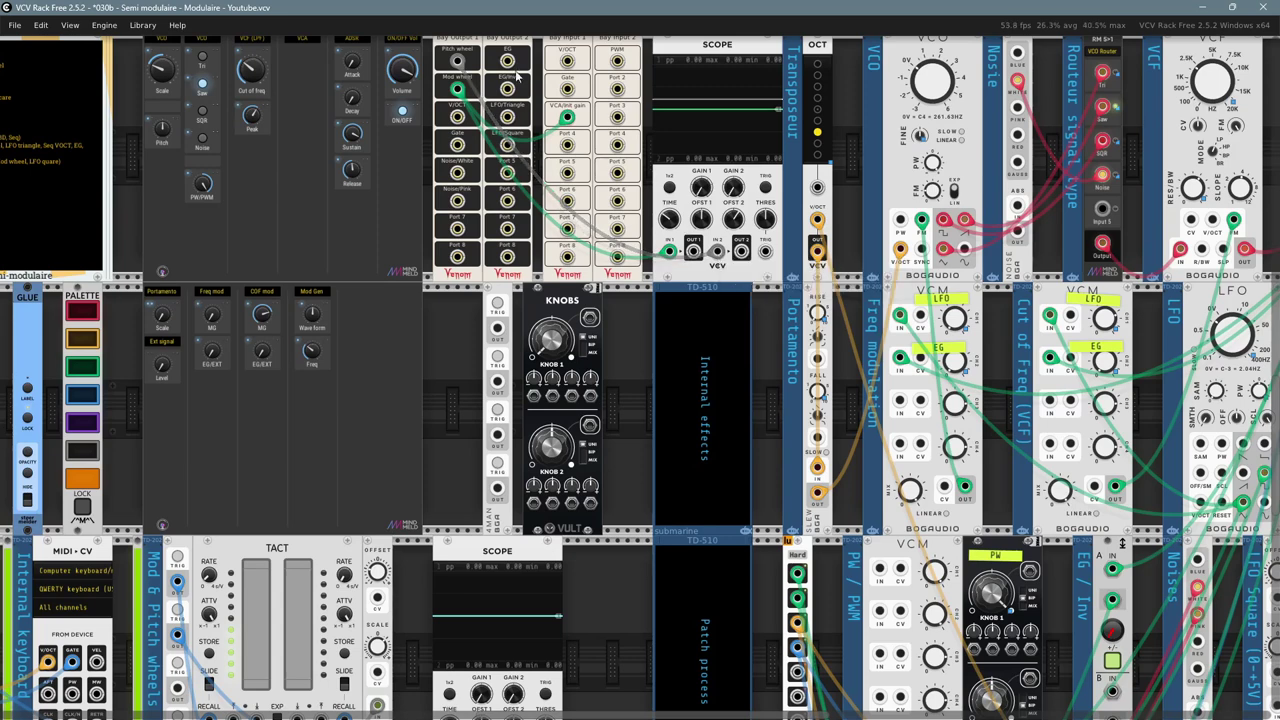
left_click_drag(254, 598, 237, 383)
left_click_drag(257, 714, 298, 714)
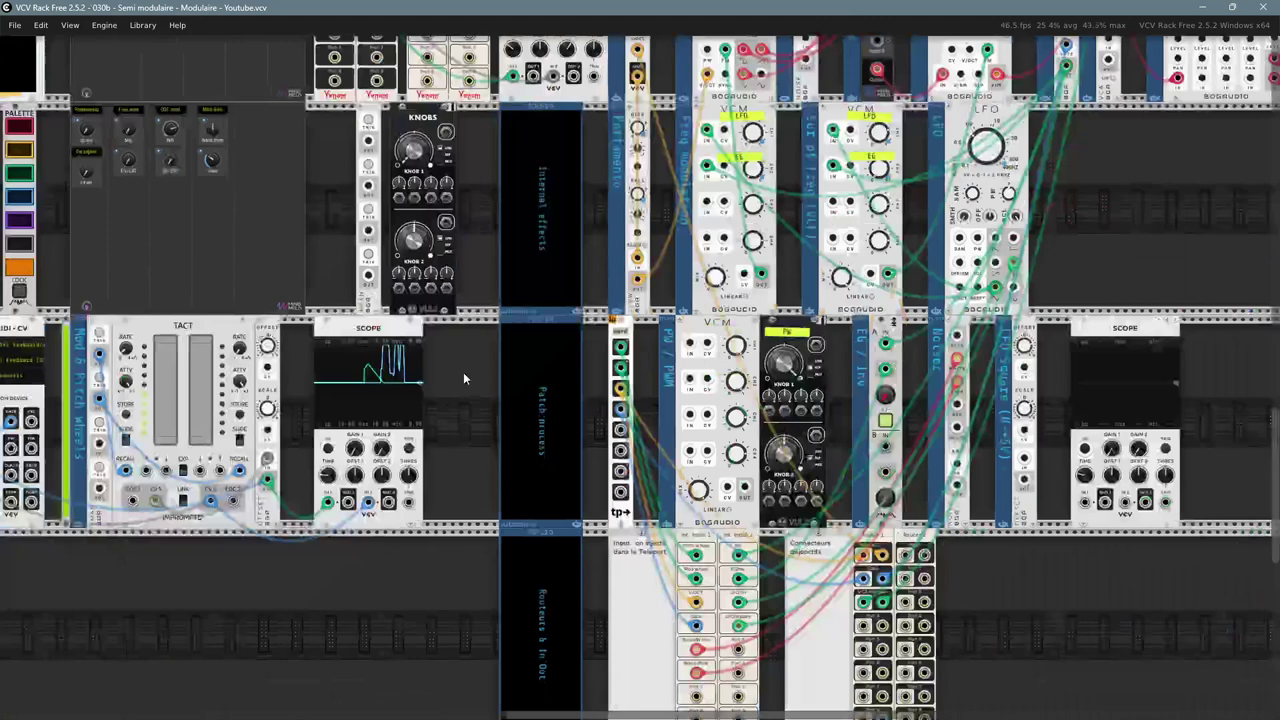
scroll(639, 598, "up", 3)
left_click_drag(640, 594, 539, 491)
mouse_move(607, 441)
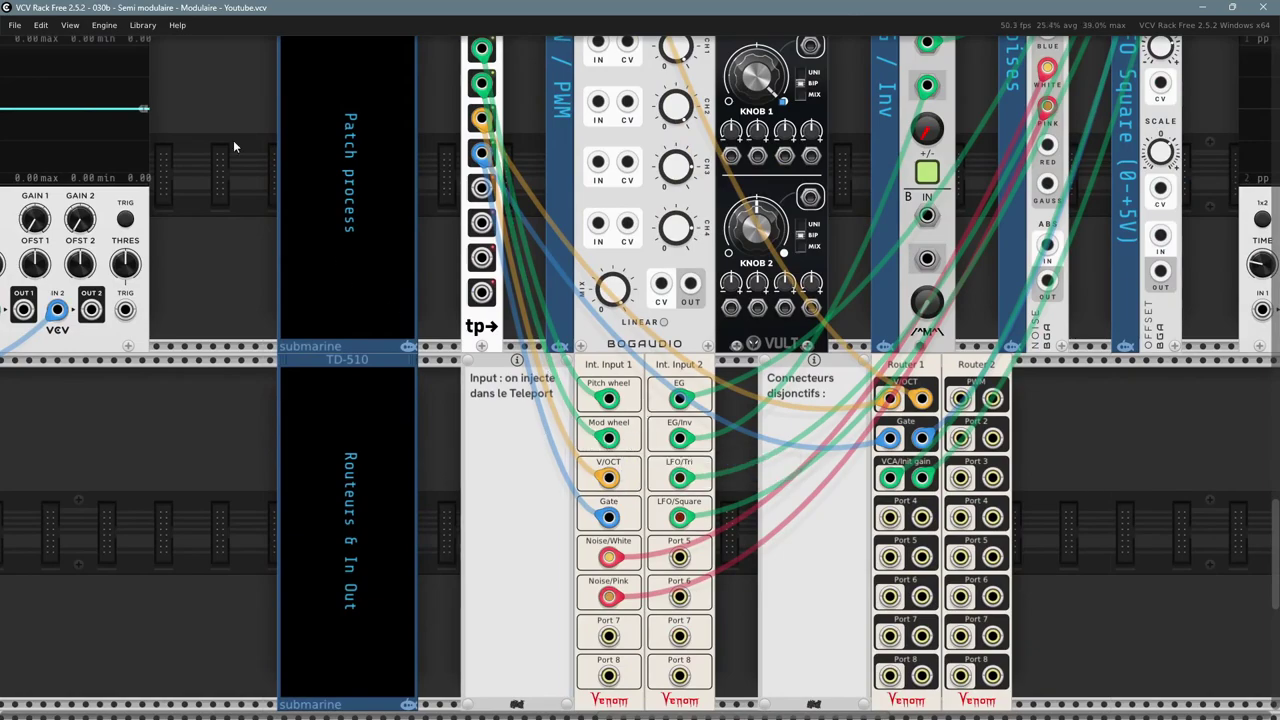
left_click_drag(234, 141, 516, 508)
scroll(704, 400, "down", 3)
scroll(601, 500, "down", 2)
scroll(512, 500, "up", 1)
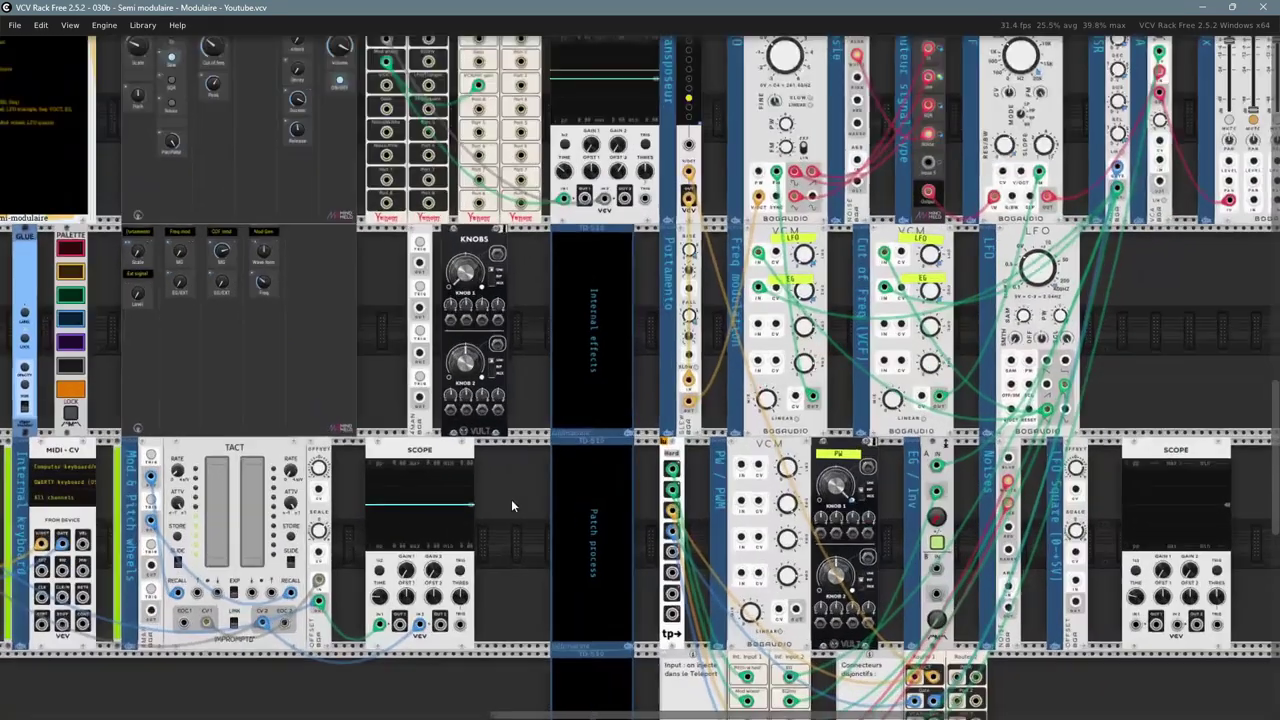
- Move the left Tact pad, and reroute the Mod wheel cable to the upper scope's channel 2 input
left_click(219, 486)
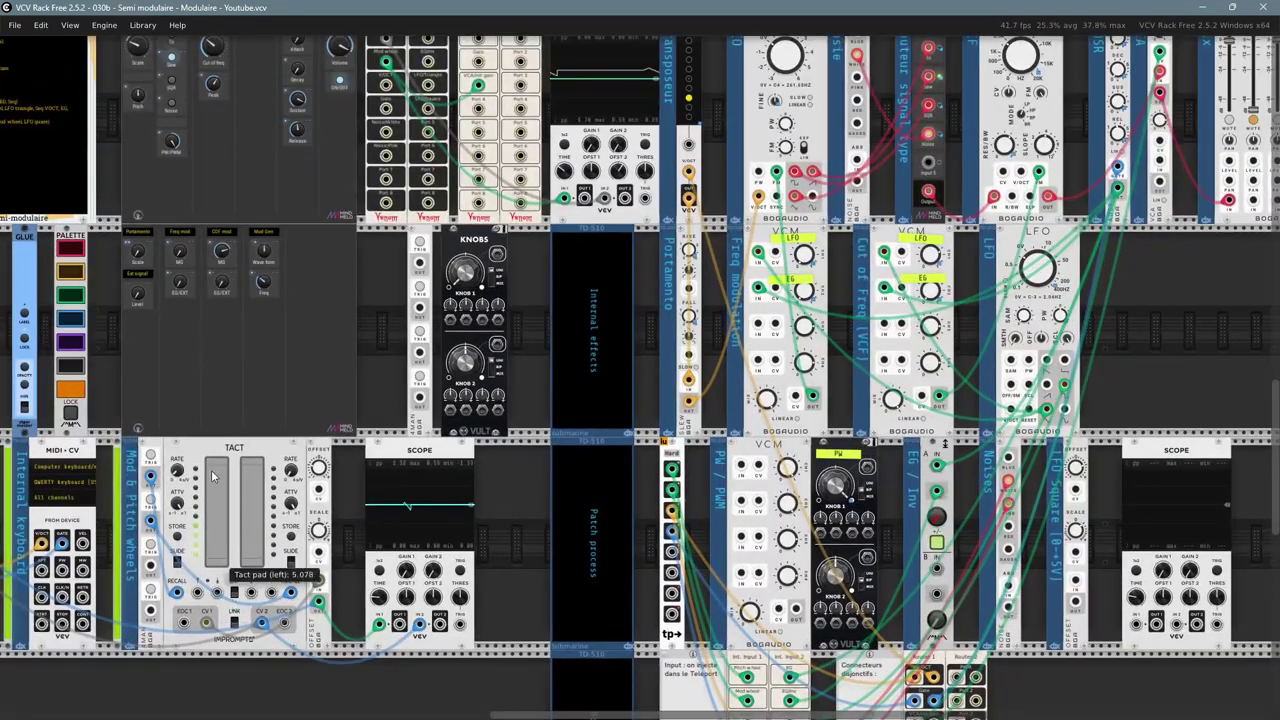
left_click_drag(266, 262, 279, 344)
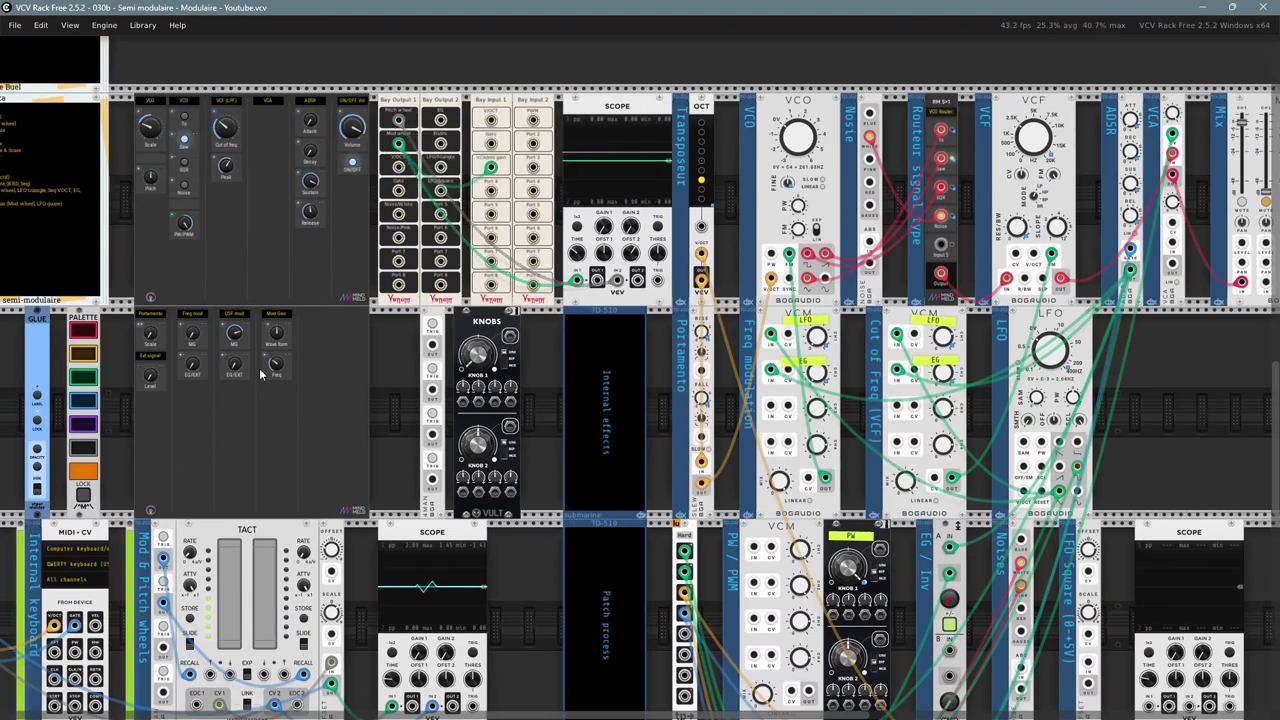
mouse_move(550, 310)
left_mouse_down()
mouse_move(586, 282)
mouse_move(618, 283)
mouse_move(534, 331)
mouse_move(617, 284)
left_mouse_up()
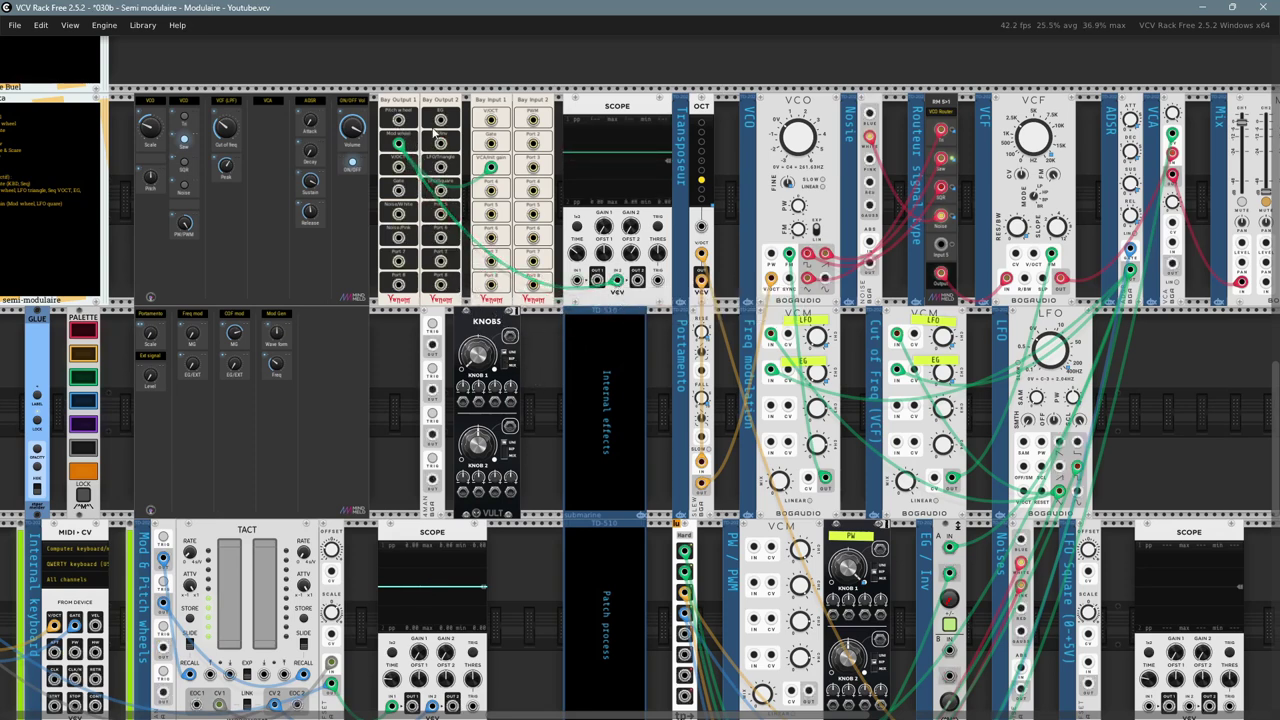
- Patch the Pitch wheel output to the upper scope's channel 1 input with grey cable #6 and test it with the Tact pads
right_click(398, 119)
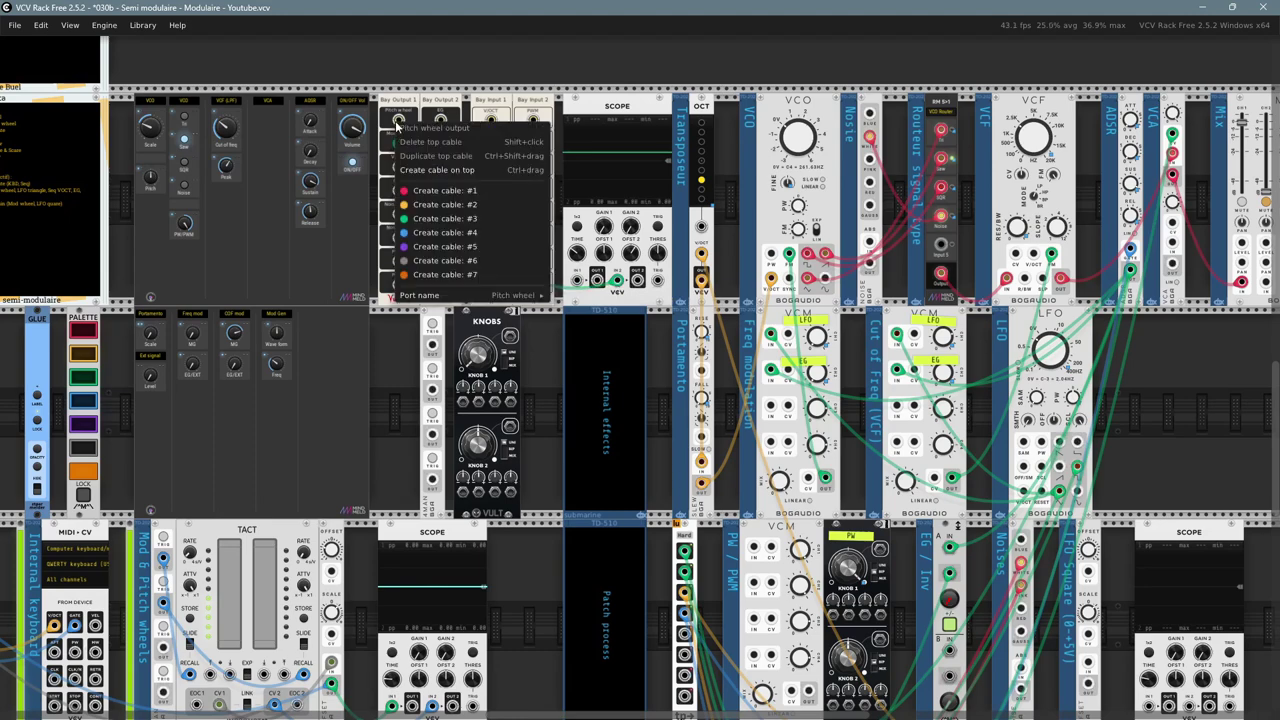
left_click(440, 260)
left_click(576, 284)
left_click_drag(573, 285, 575, 284)
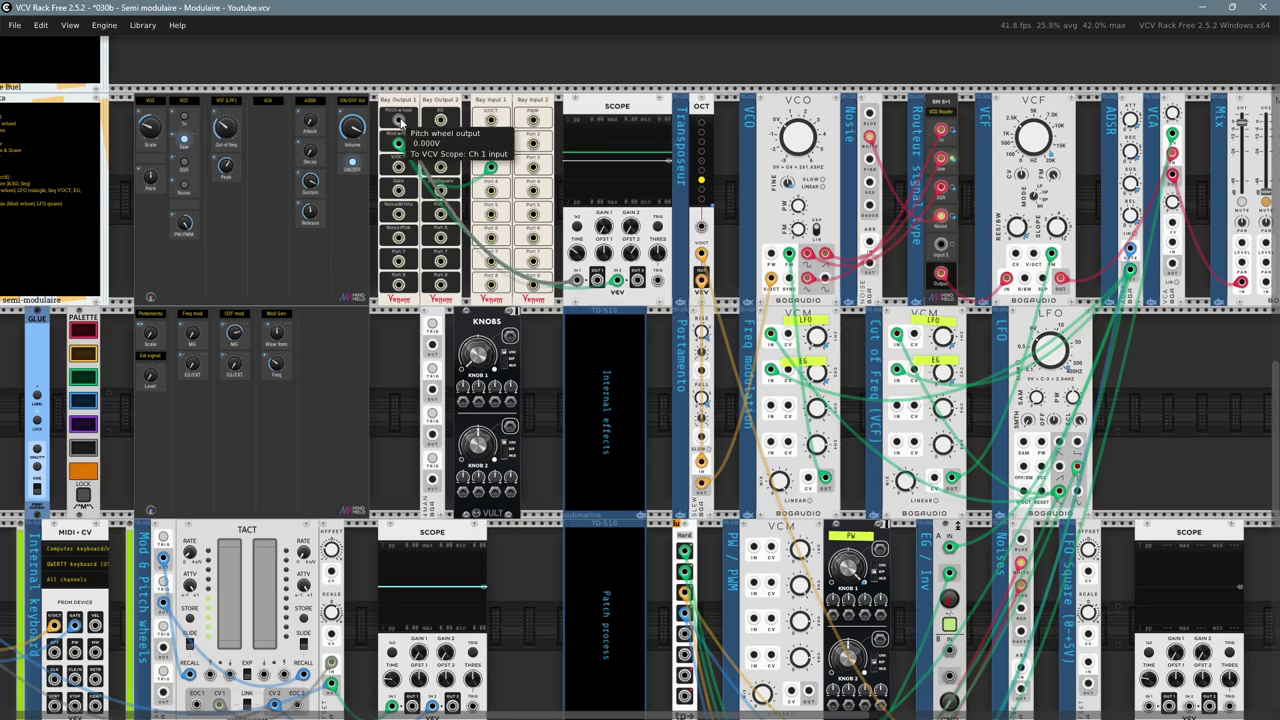
right_click(399, 120)
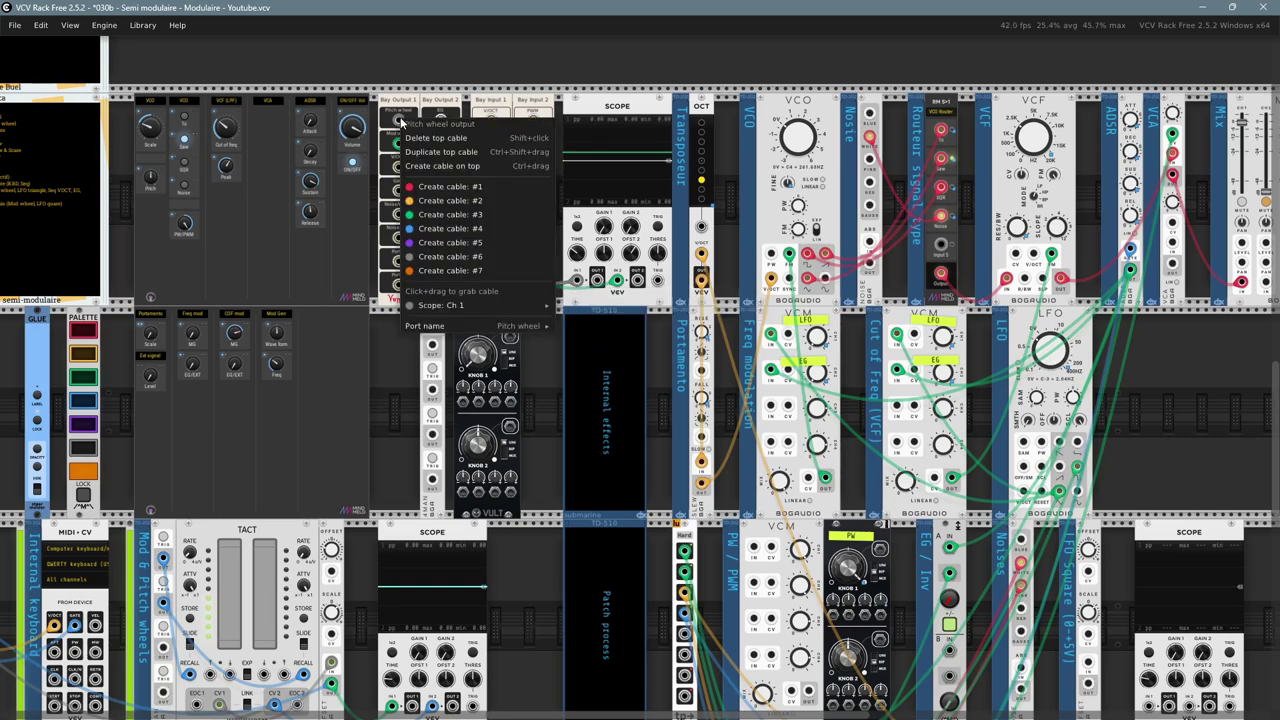
left_click(381, 88)
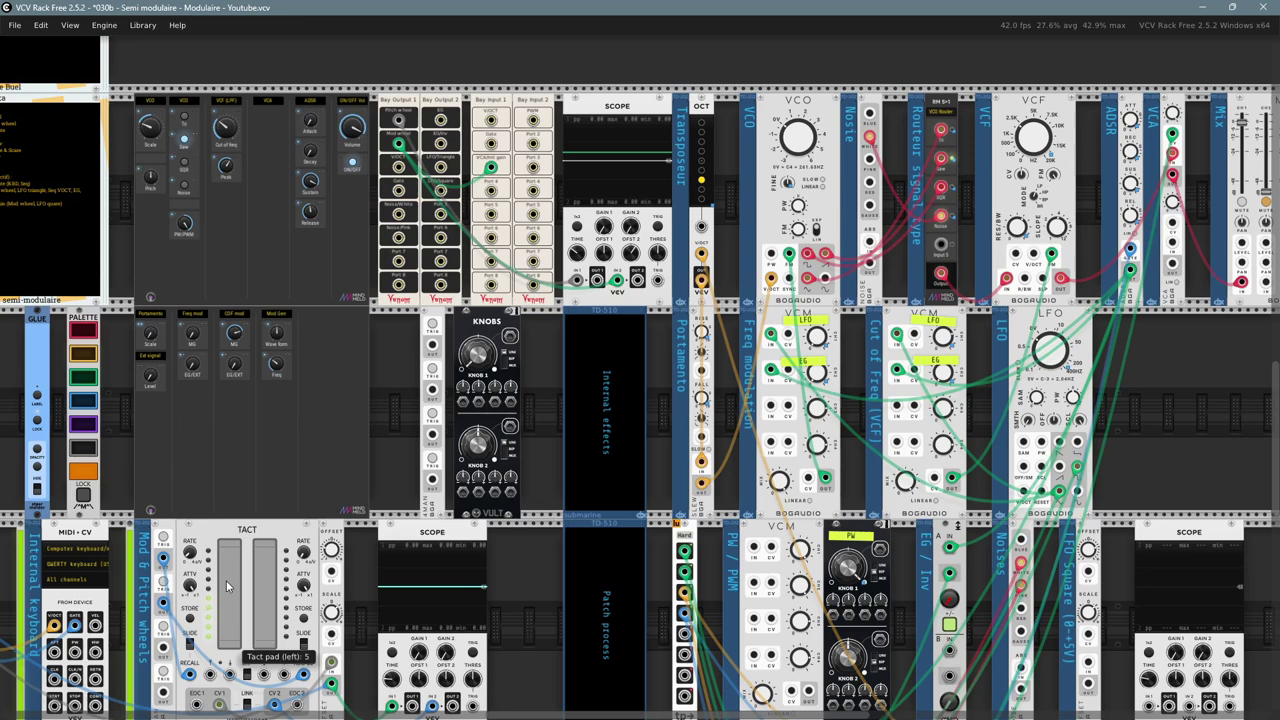
left_click_drag(204, 601, 237, 612)
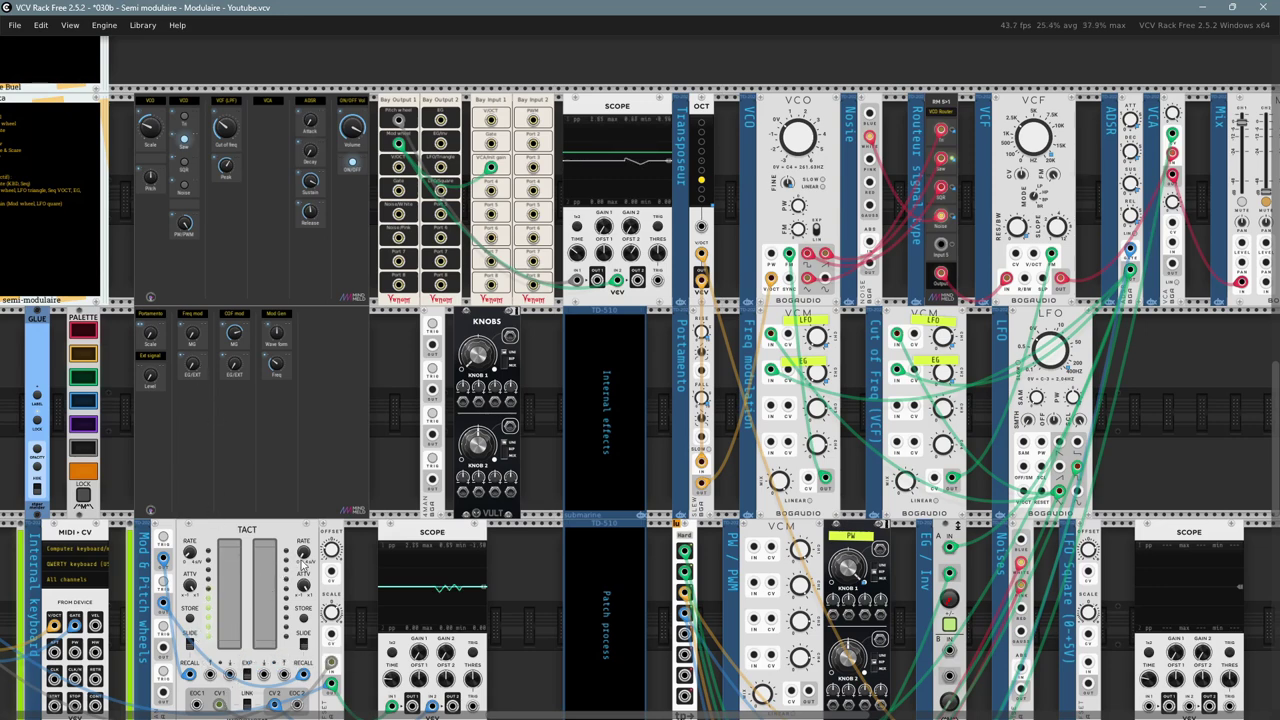
mouse_move(268, 620)
left_mouse_down()
mouse_move(276, 467)
mouse_move(253, 610)
mouse_move(262, 652)
mouse_move(262, 545)
mouse_move(278, 665)
left_mouse_up()
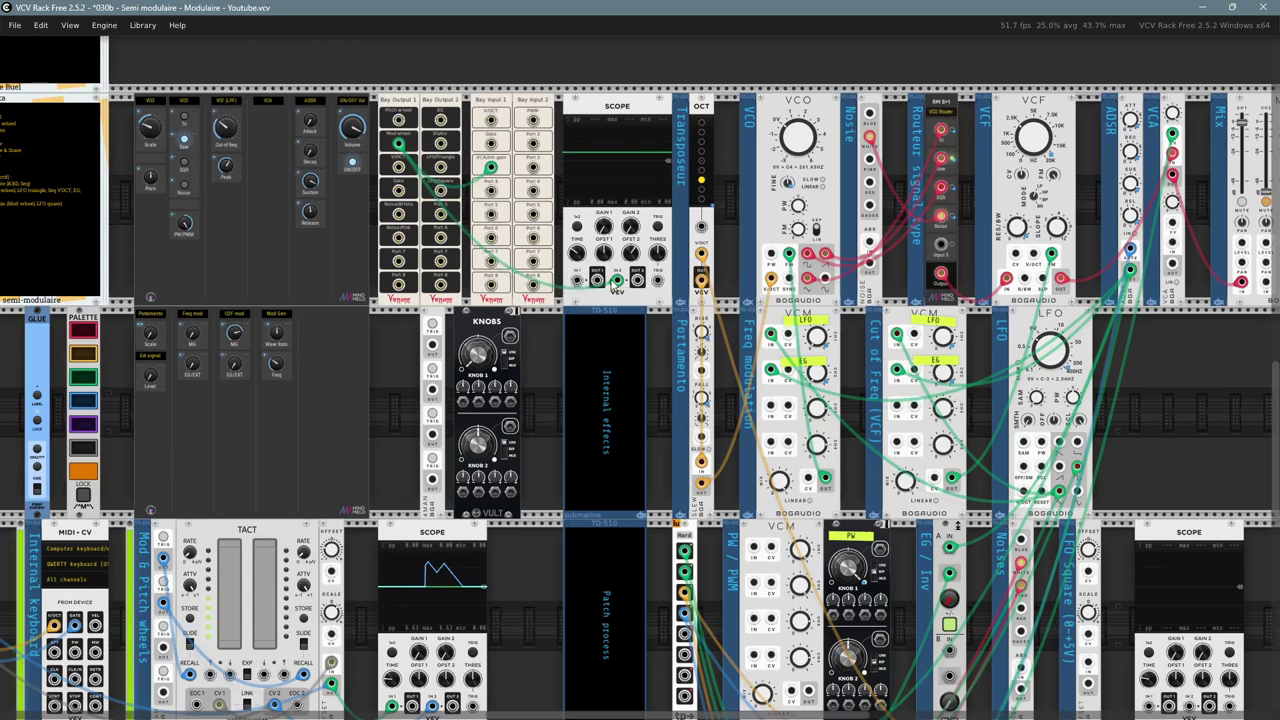
- Remove the scope cables and patch the Mod wheel output to the VCA/Init gain input with green cable #3
mouse_move(573, 283)
left_mouse_down()
mouse_move(640, 275)
mouse_move(492, 172)
left_mouse_up()
scroll(492, 172, "up", 5)
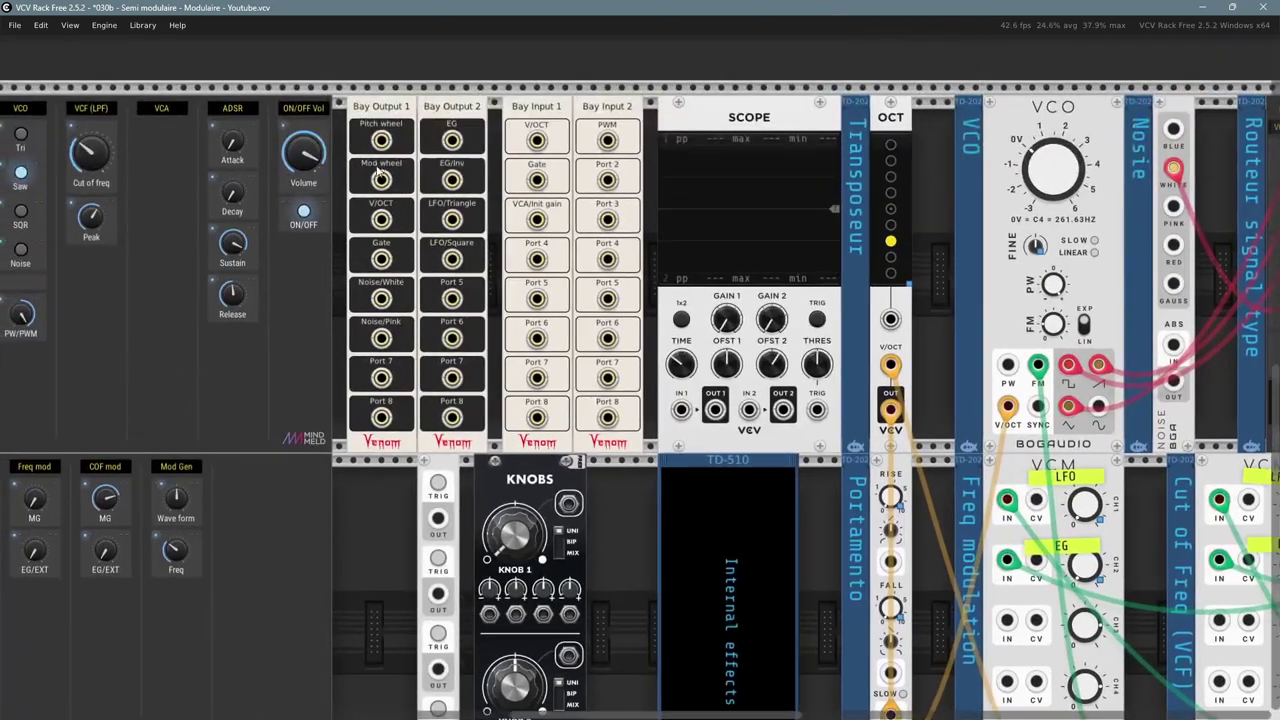
right_click(381, 180)
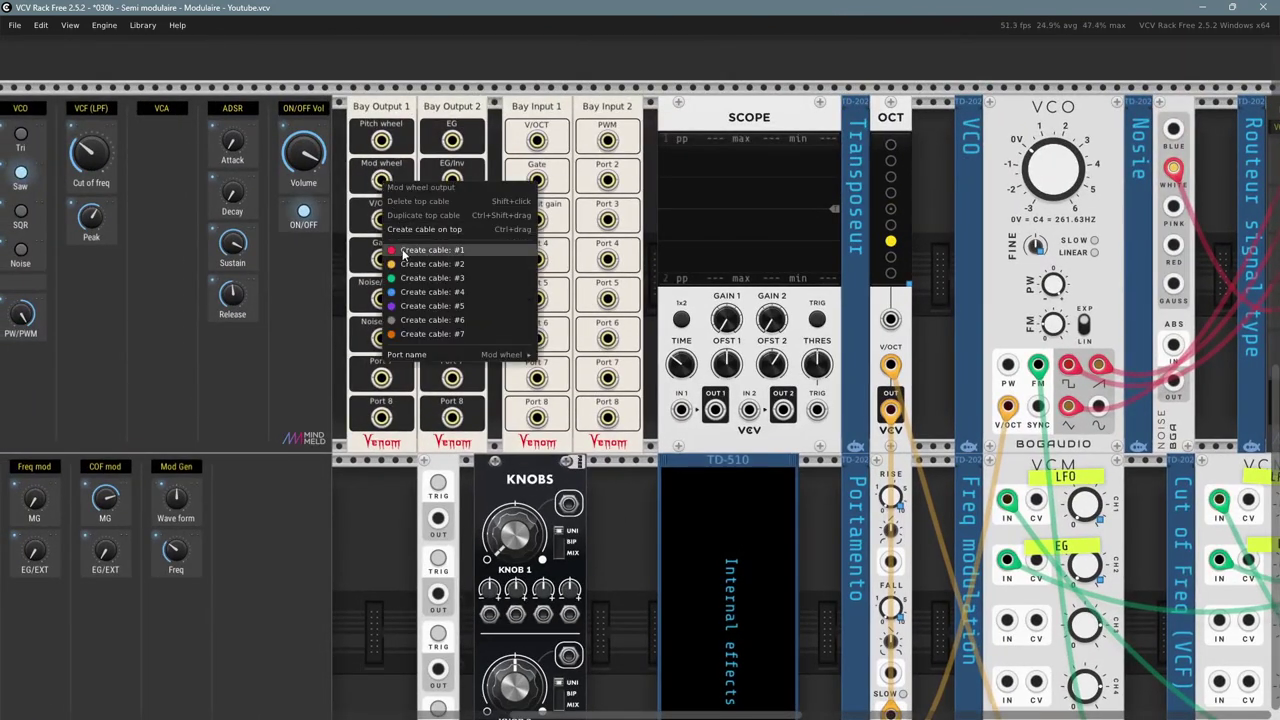
left_click(400, 277)
left_click_drag(587, 268, 536, 225)
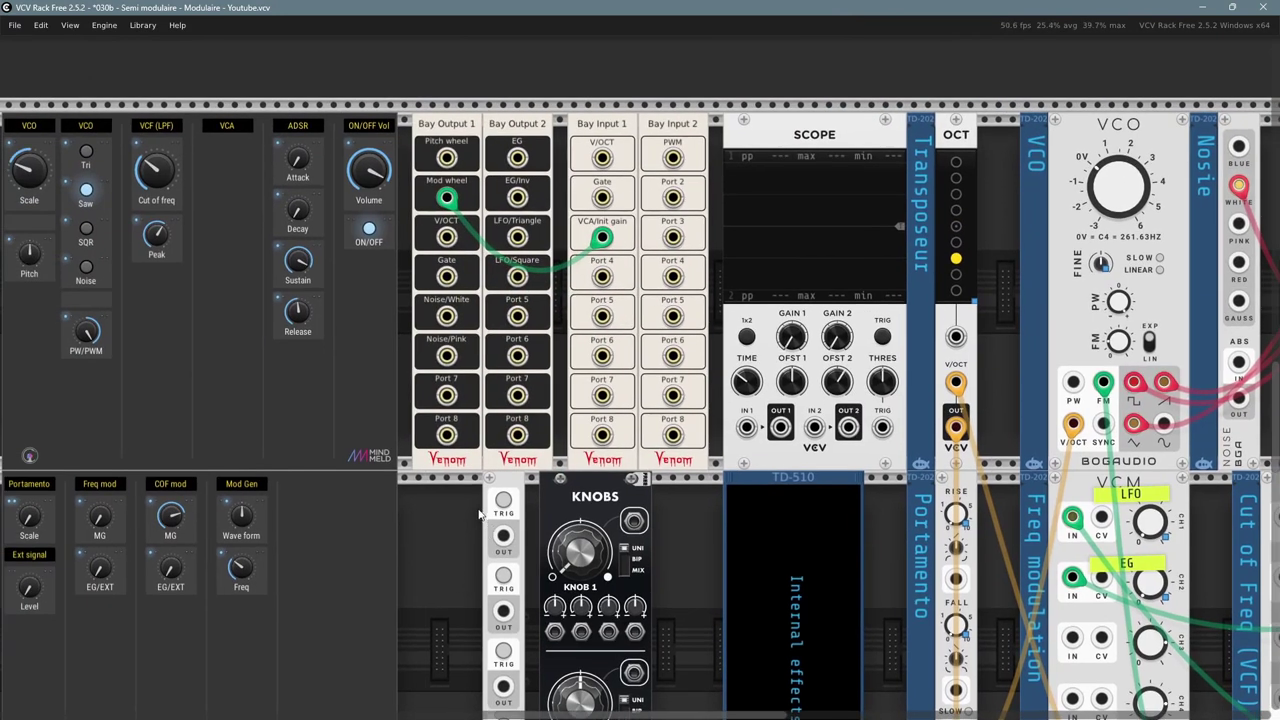
- Sweep the right Tact pad up and down to test the Mod wheel signal, ending at zero
scroll(460, 547, "down", 4)
scroll(460, 547, "left", 2)
scroll(460, 547, "down", 4)
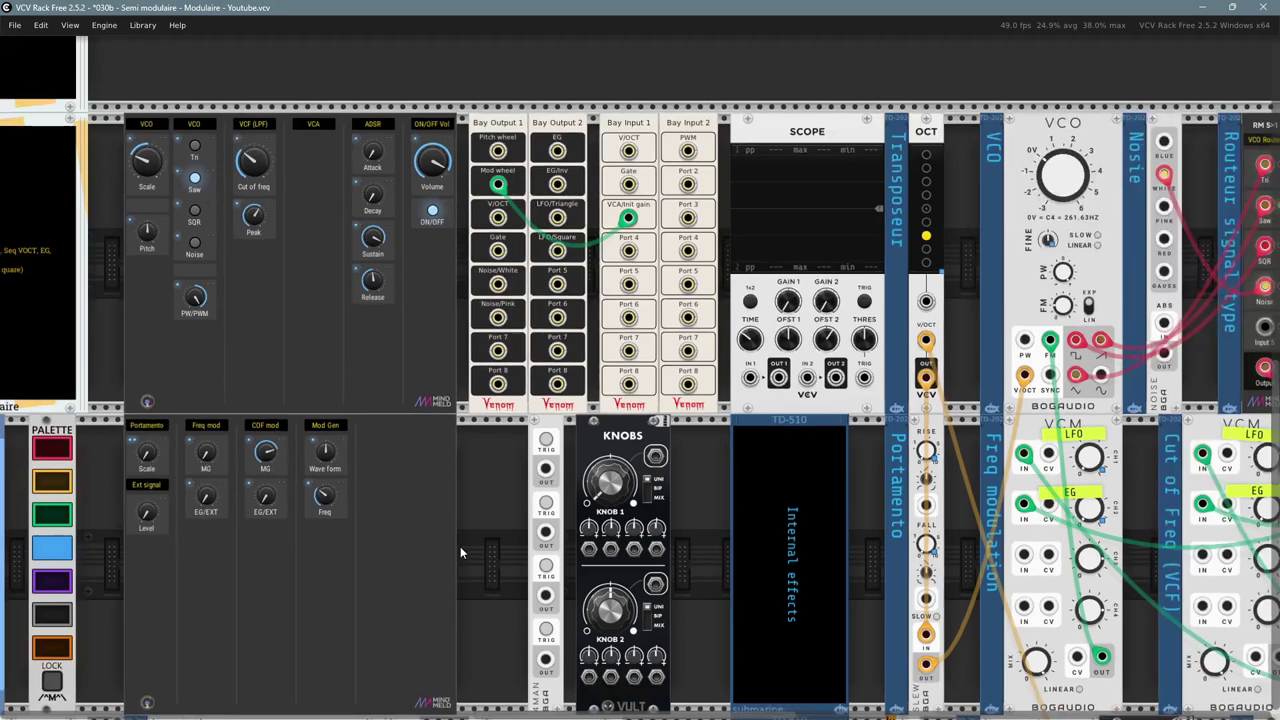
scroll(445, 420, "down", 1)
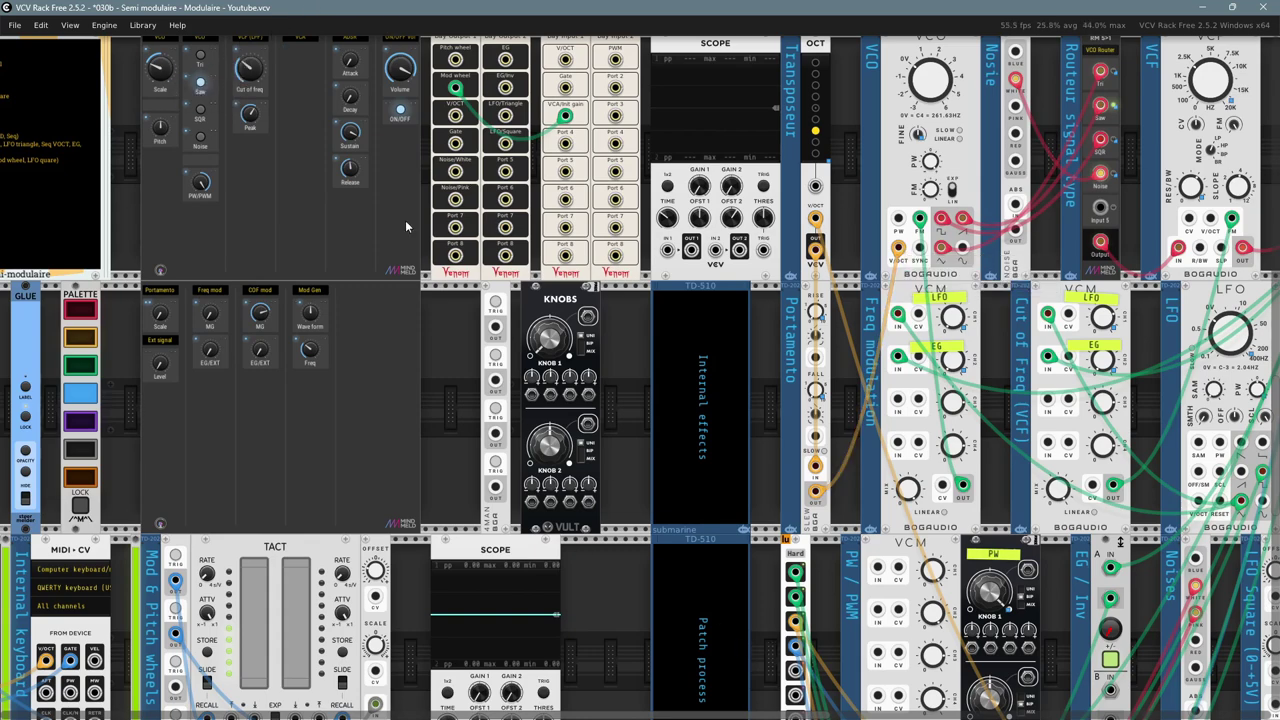
mouse_move(168, 77)
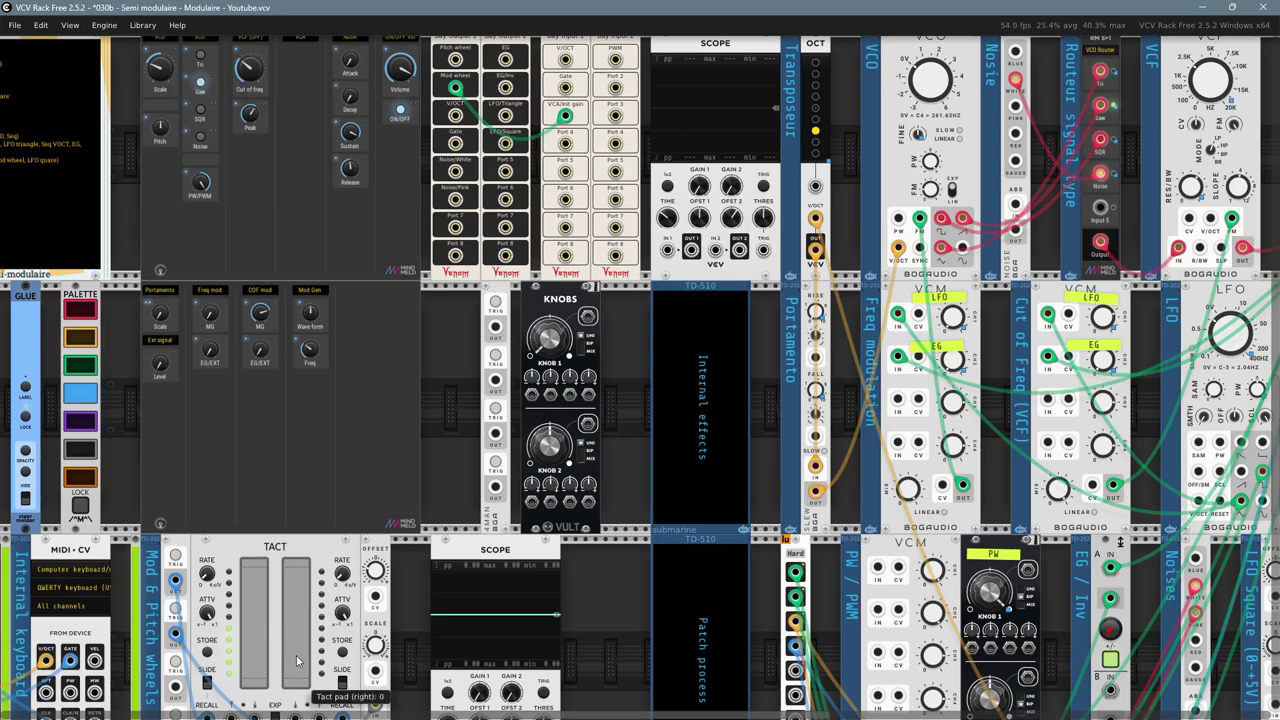
mouse_move(296, 655)
left_mouse_down()
mouse_move(304, 482)
mouse_move(269, 460)
mouse_move(259, 612)
mouse_move(272, 403)
mouse_move(280, 585)
left_mouse_up()
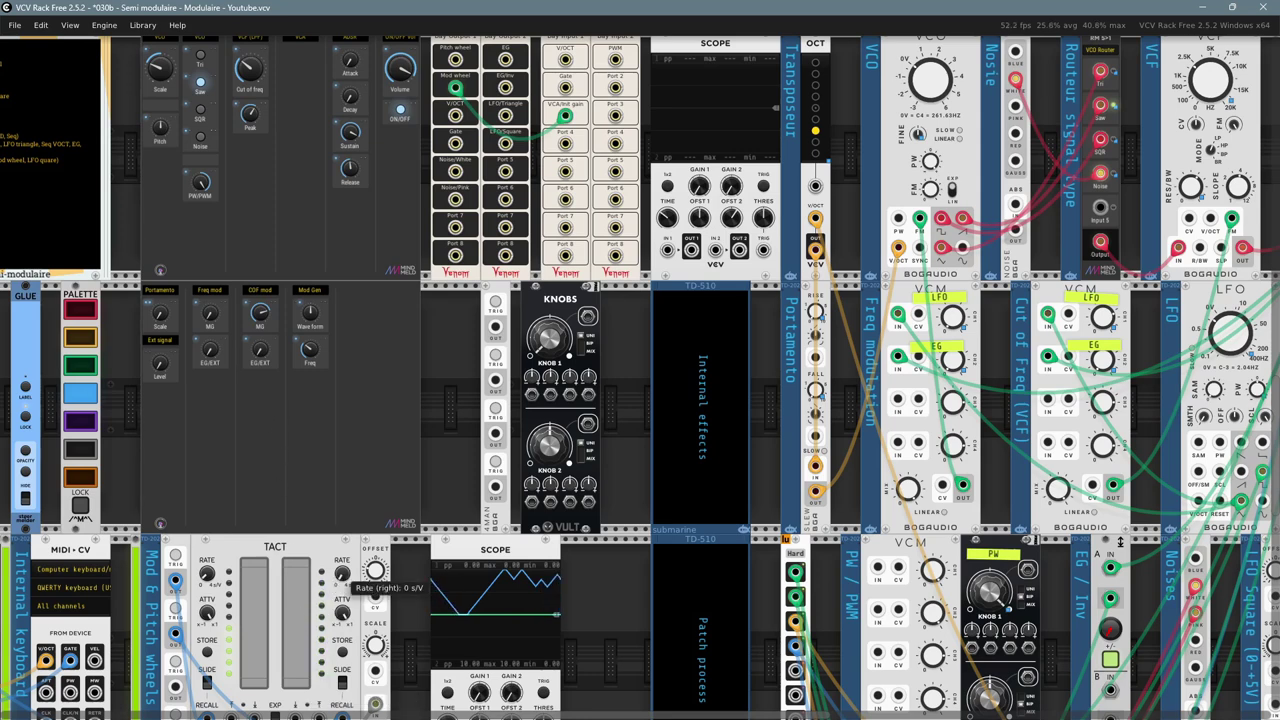
left_click(294, 615)
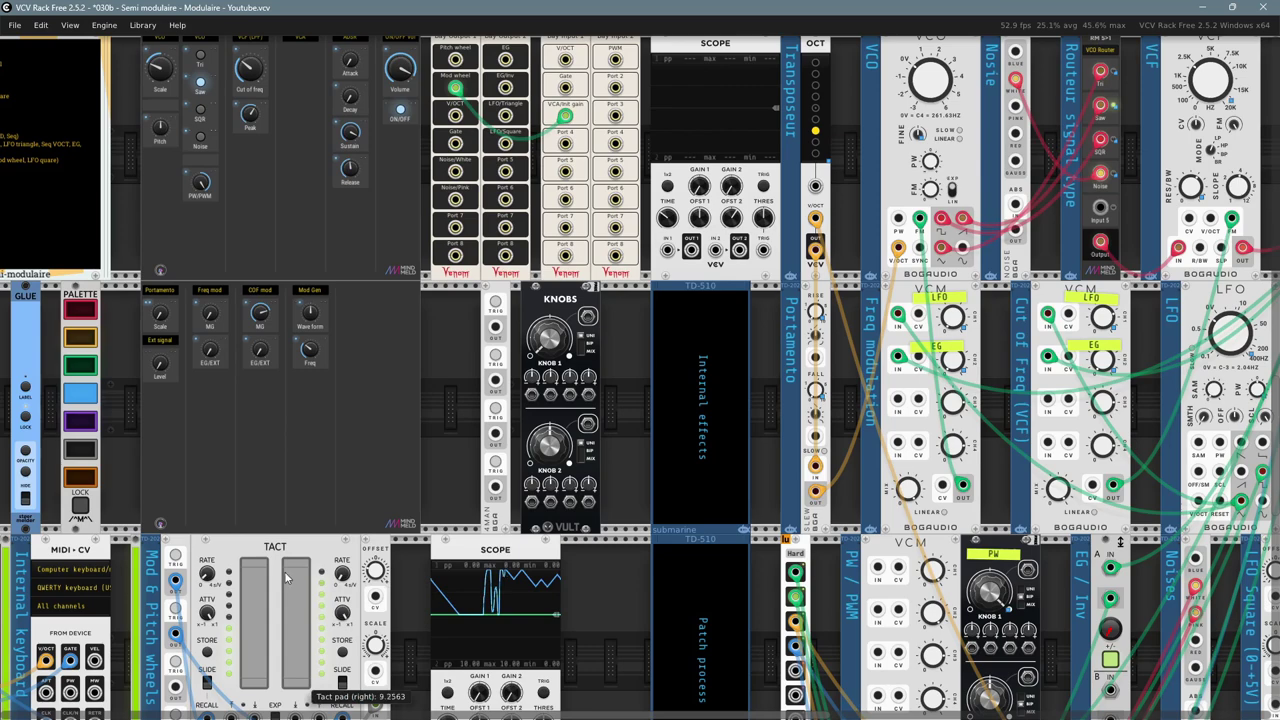
mouse_move(268, 581)
left_mouse_down()
mouse_move(257, 560)
mouse_move(266, 598)
mouse_move(266, 555)
mouse_move(282, 654)
mouse_move(257, 508)
mouse_move(292, 684)
mouse_move(310, 688)
left_mouse_up()
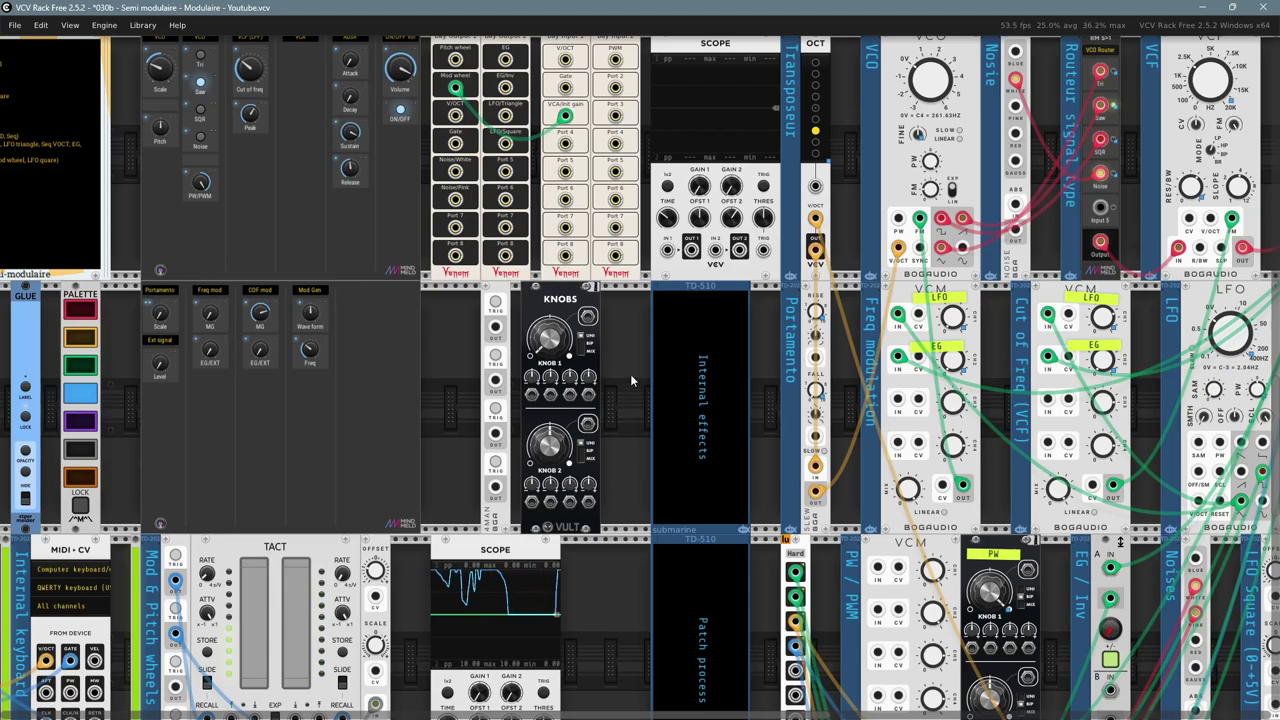
- Patch the NoteSeq16 V/OCT output to the V/OCT port of Bay Input 1 with a yellow cable
left_click_drag(630, 374, 594, 412)
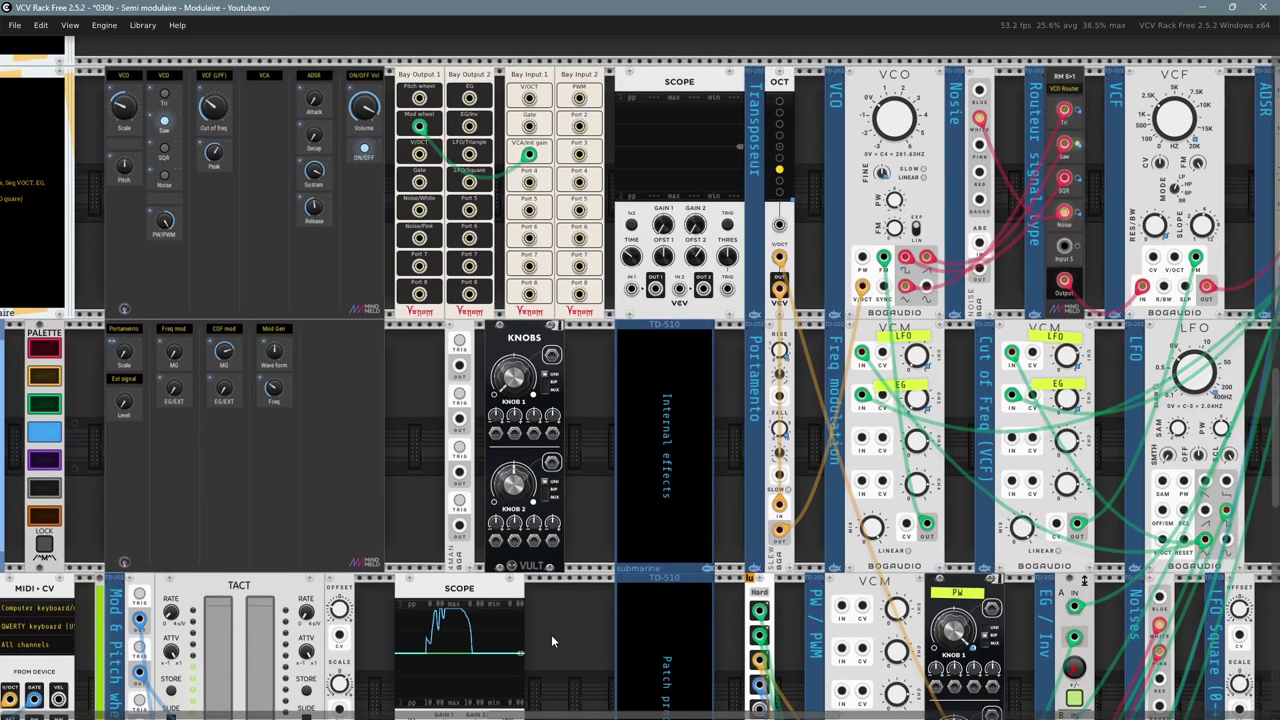
left_click_drag(551, 634, 1188, 558)
scroll(336, 481, "up", 1)
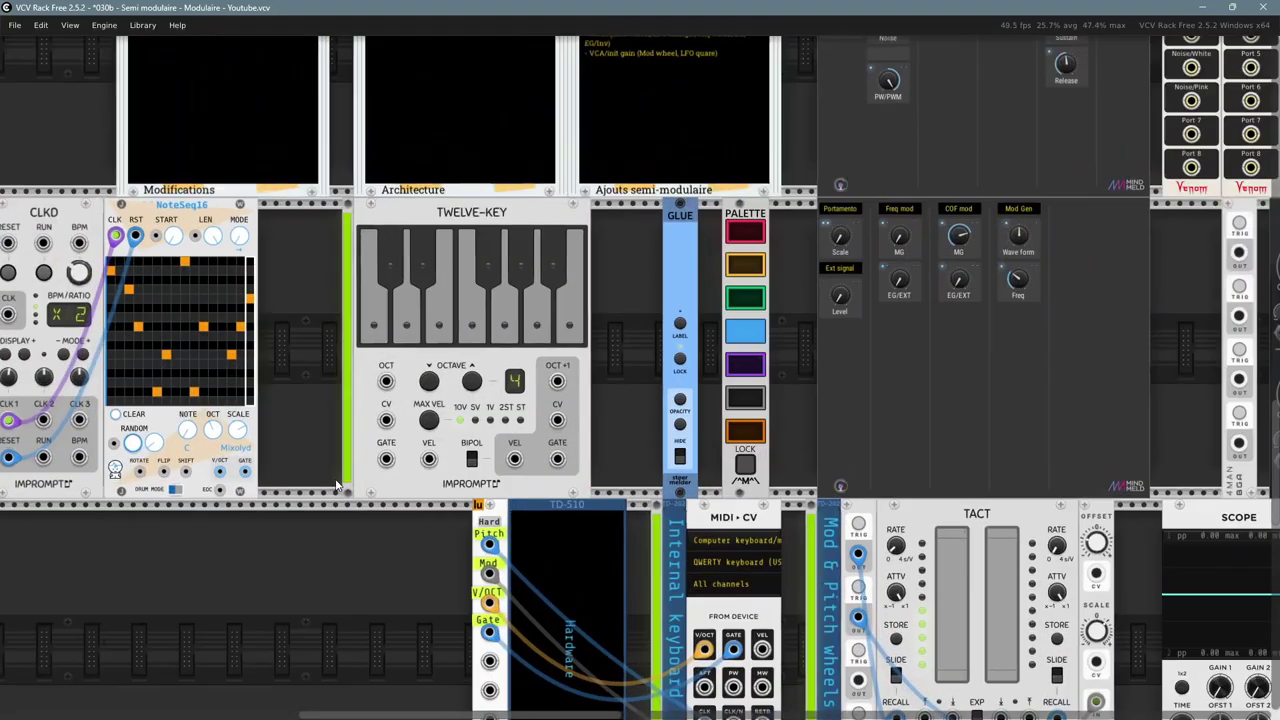
left_click_drag(312, 447, 266, 497)
right_click(175, 524)
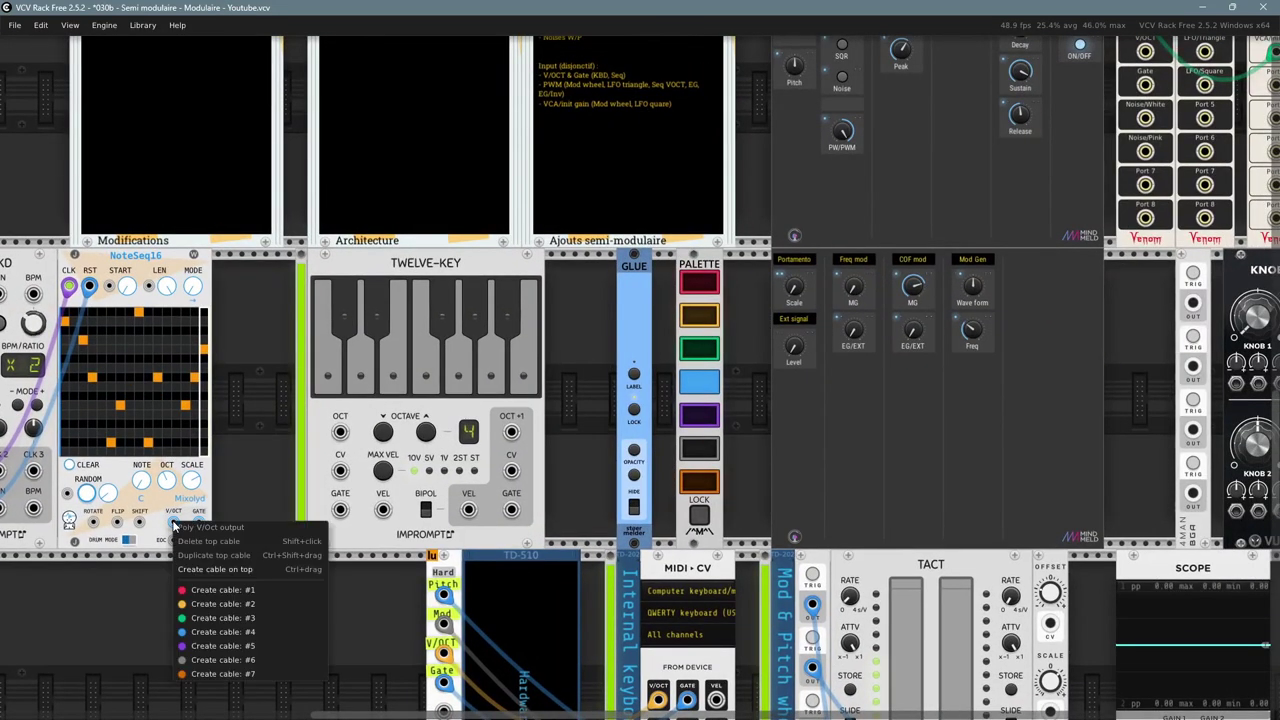
left_click(222, 674)
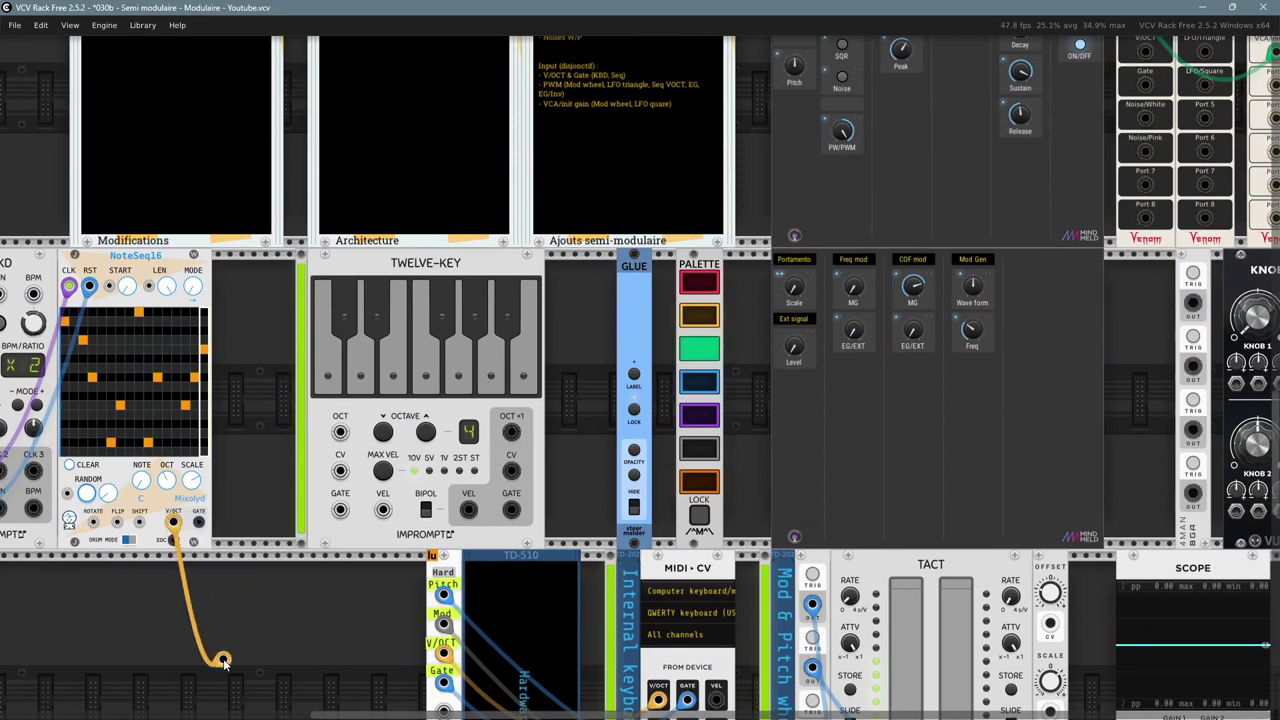
left_click_drag(1158, 229, 946, 274)
left_click(946, 274)
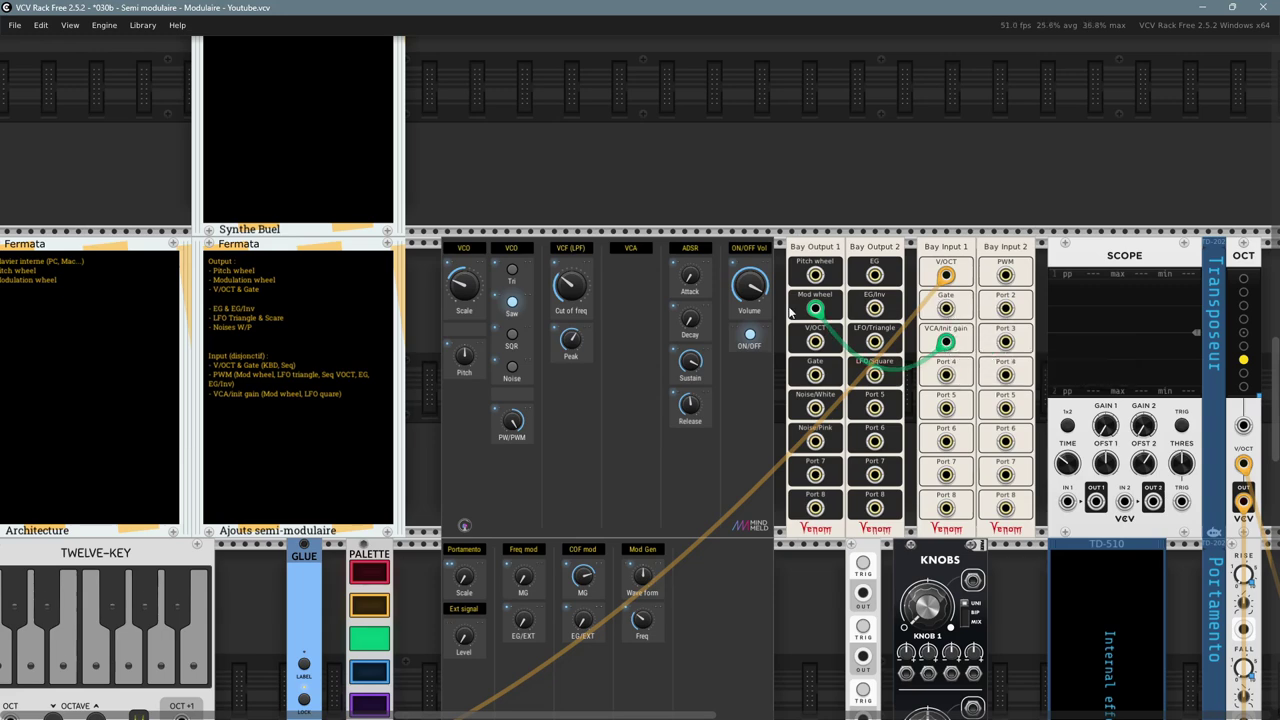
- Start the CLKD clock and sweep the right Tact pad up and down to vary the VCA gain over the sequence
left_click_drag(235, 644, 681, 404)
left_click(116, 372)
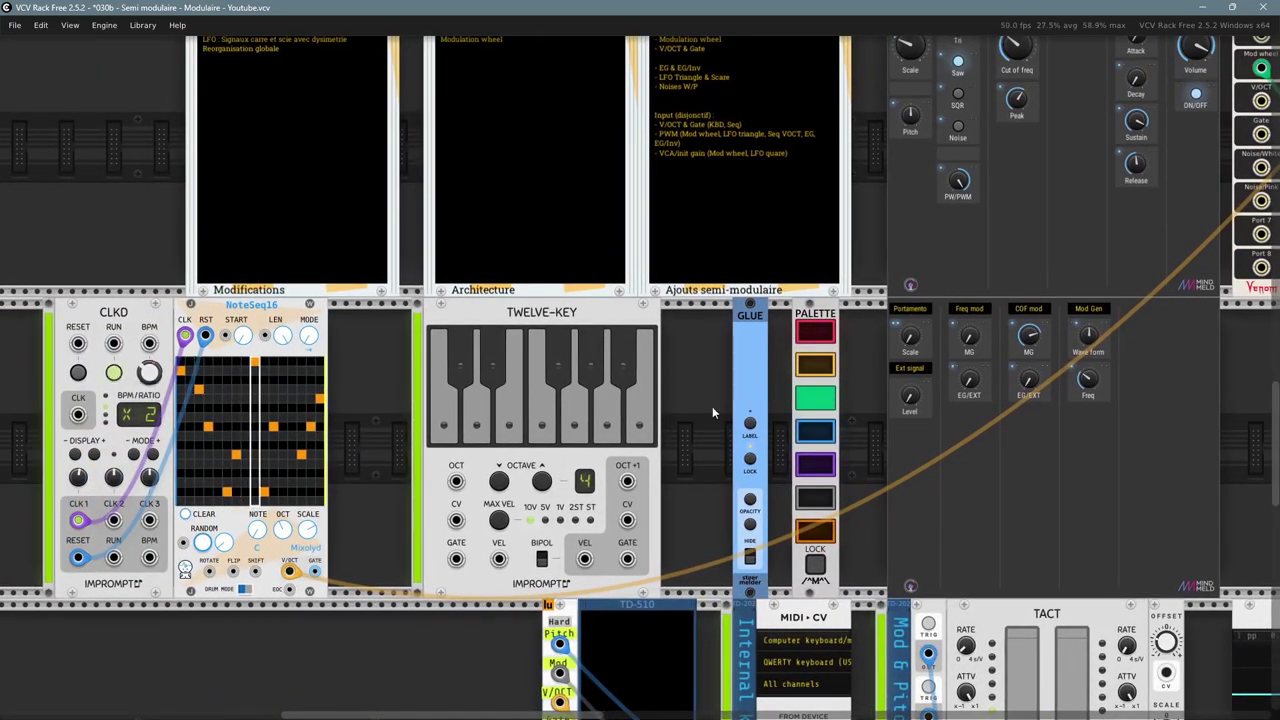
left_click_drag(712, 406, 237, 260)
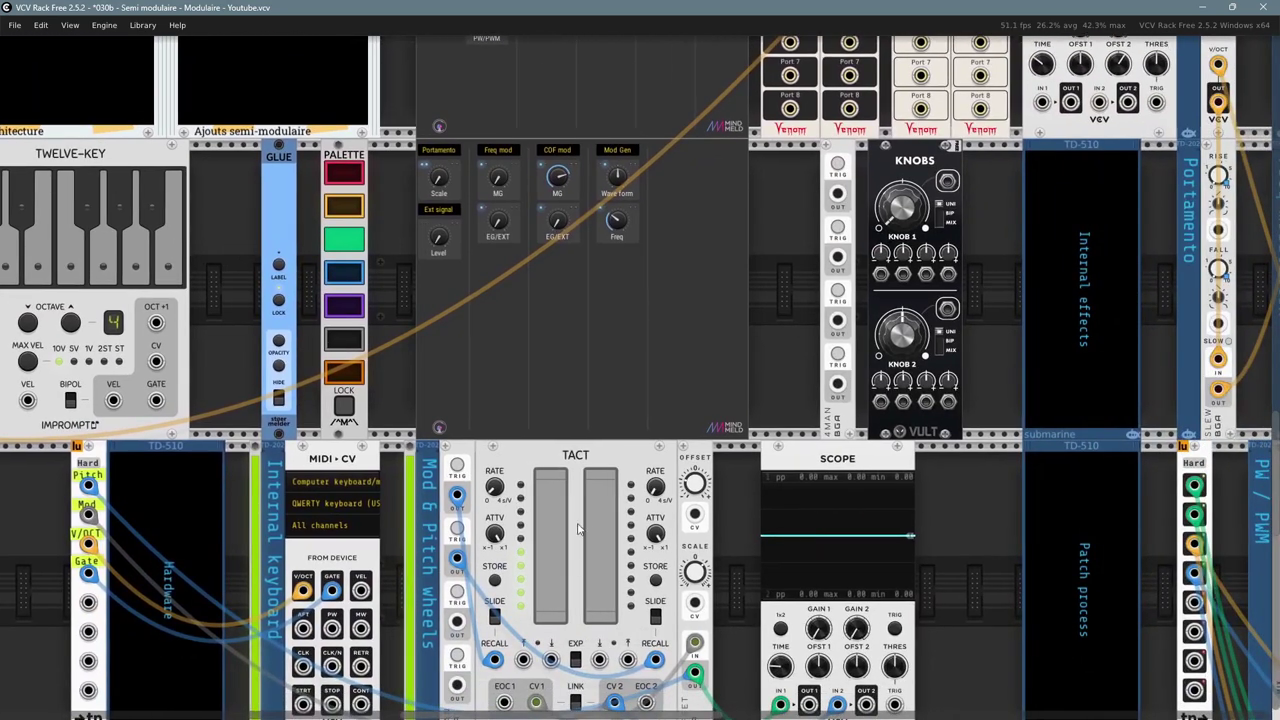
mouse_move(598, 540)
left_mouse_down()
mouse_move(583, 565)
mouse_move(556, 485)
left_mouse_up()
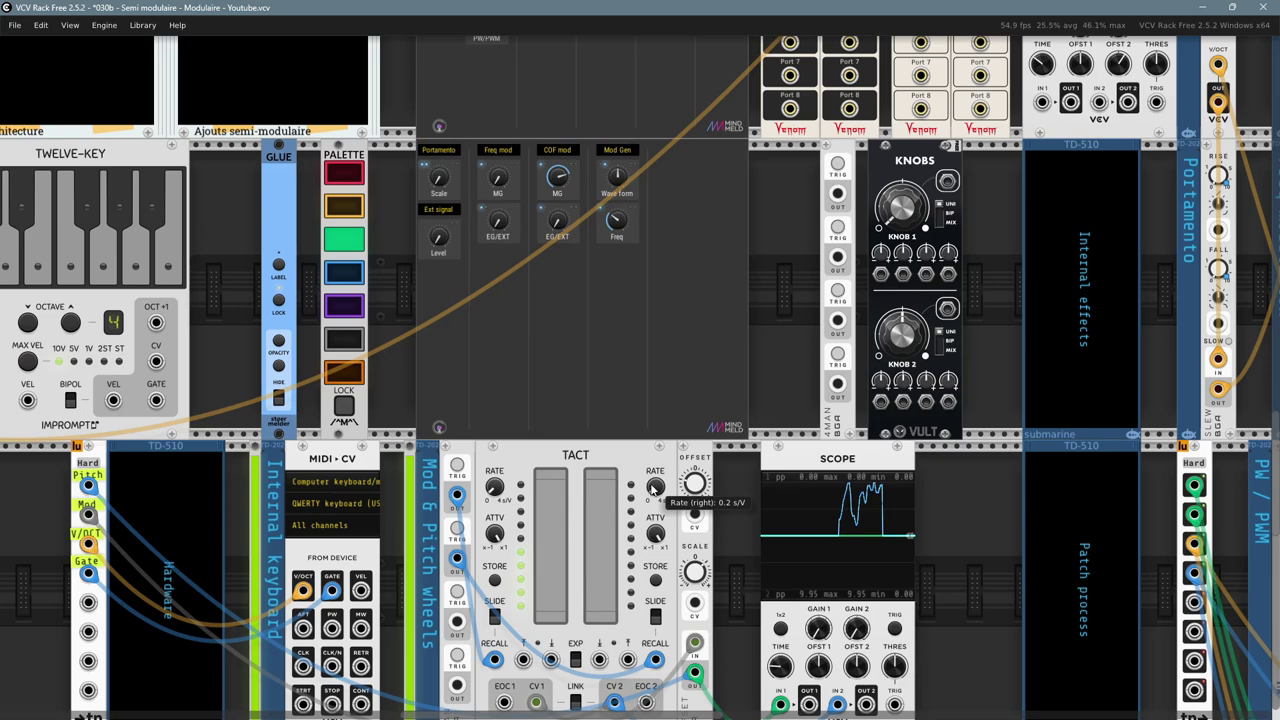
left_click_drag(597, 513, 537, 222)
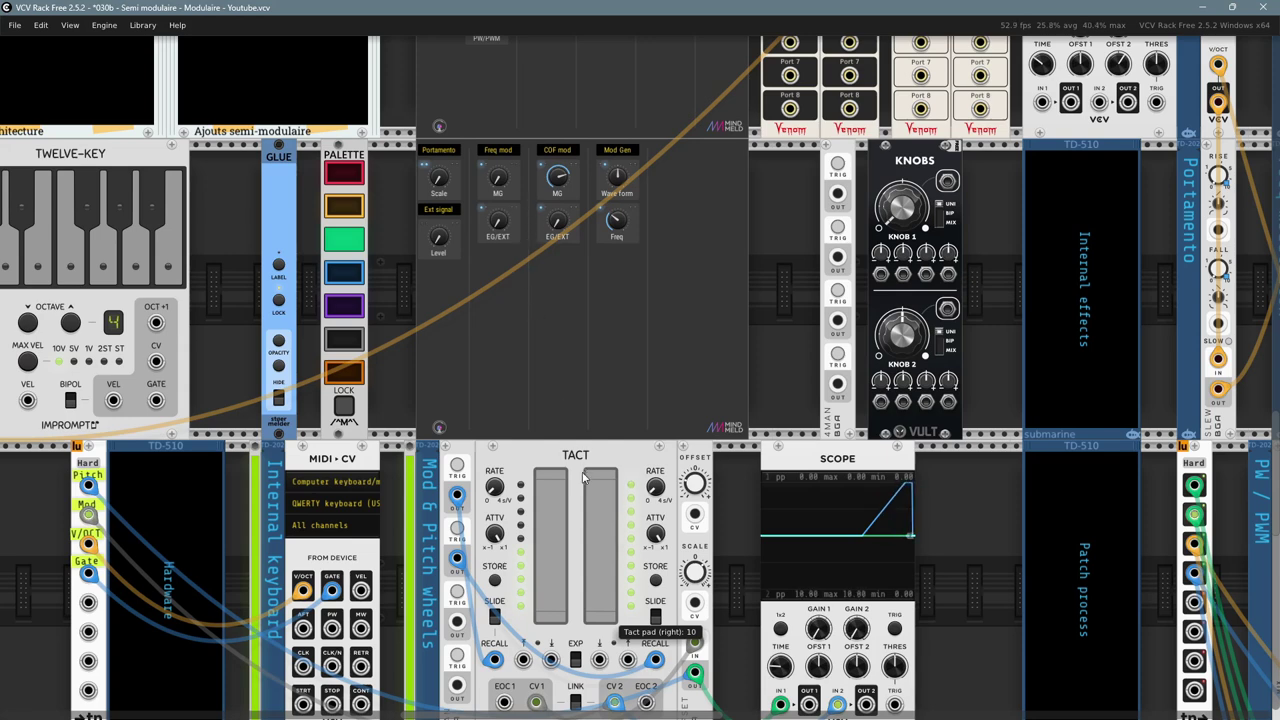
mouse_move(583, 477)
left_mouse_down()
mouse_move(584, 529)
mouse_move(568, 472)
mouse_move(578, 565)
left_mouse_up()
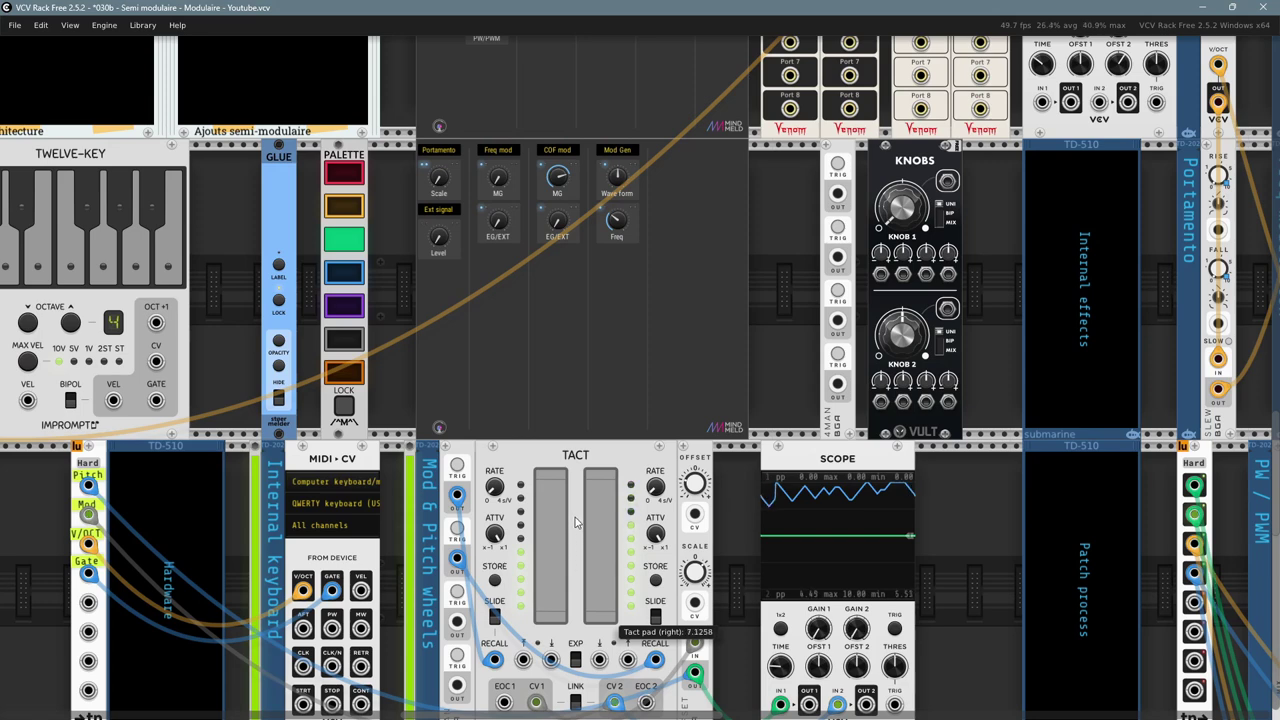
left_click_drag(573, 490, 616, 540)
left_click_drag(613, 488, 613, 488)
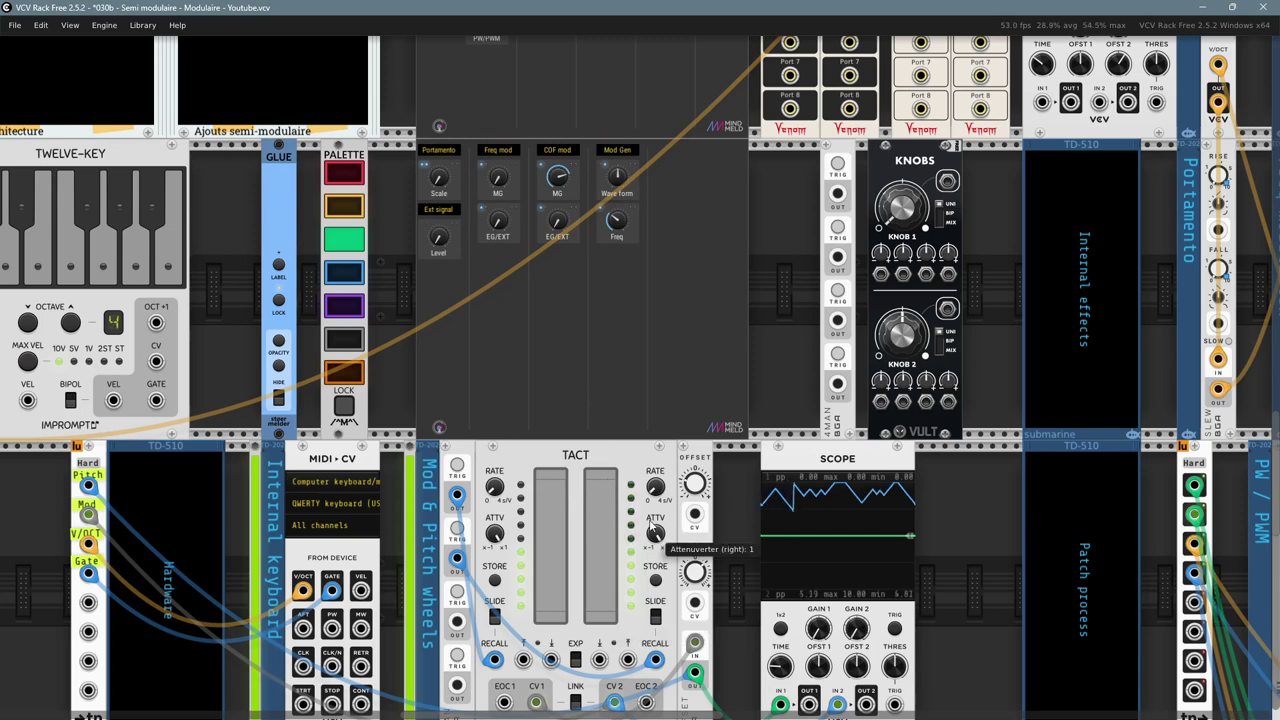
- Stop the CLKD clock driving the NoteSeq16 sequencer
left_click_drag(957, 532, 1275, 548)
left_click_drag(116, 511, 402, 605)
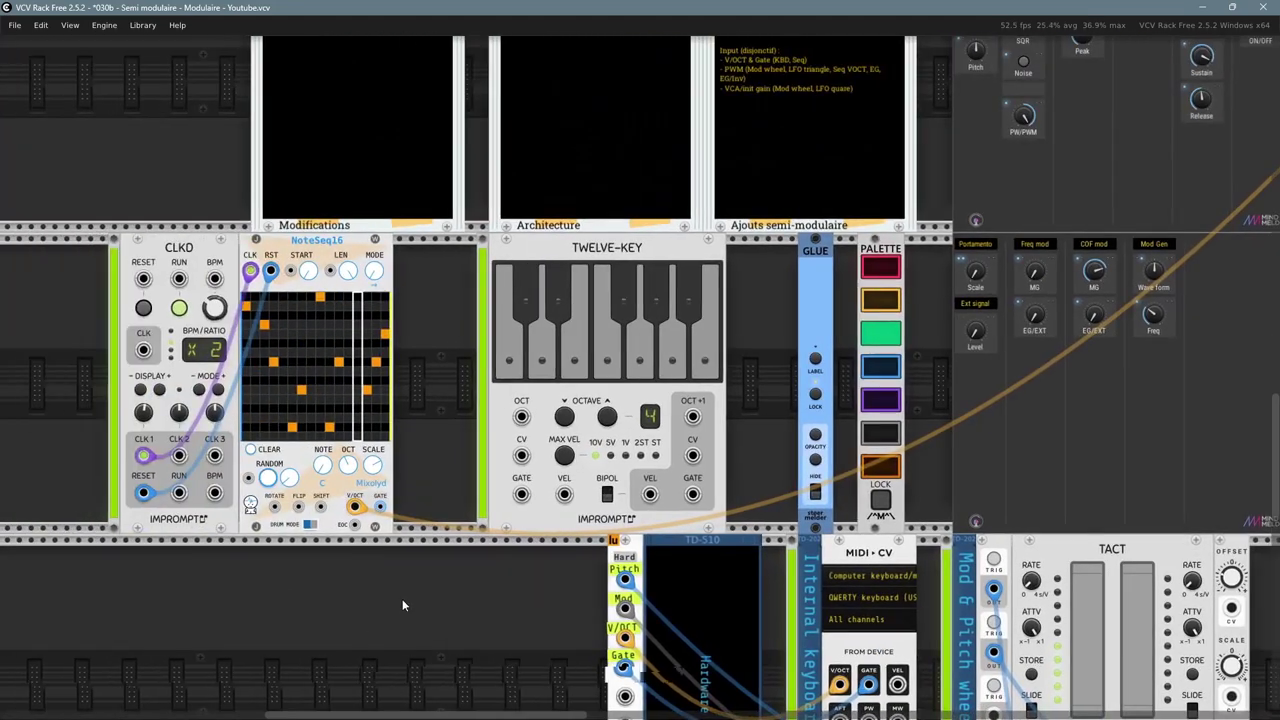
left_click(179, 308)
left_click_drag(1061, 412, 686, 433)
scroll(687, 434, "right", 7)
scroll(330, 521, "up", 2)
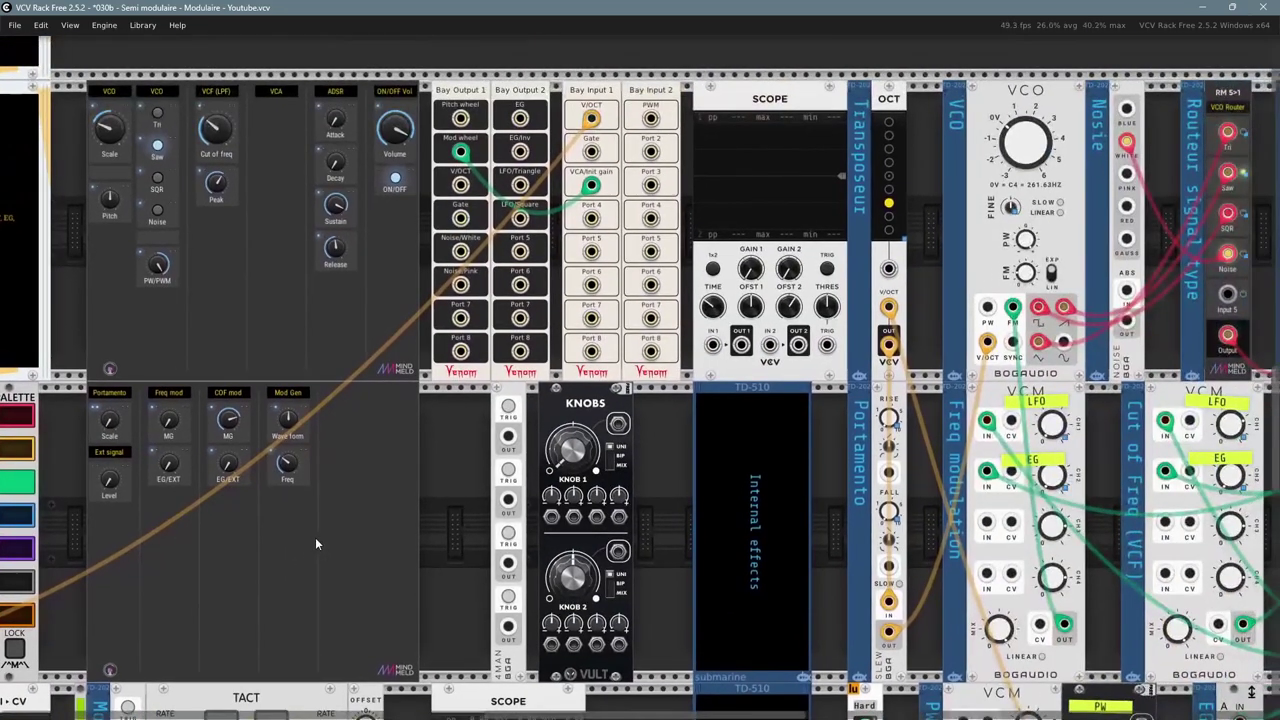
left_click_drag(450, 467, 470, 471)
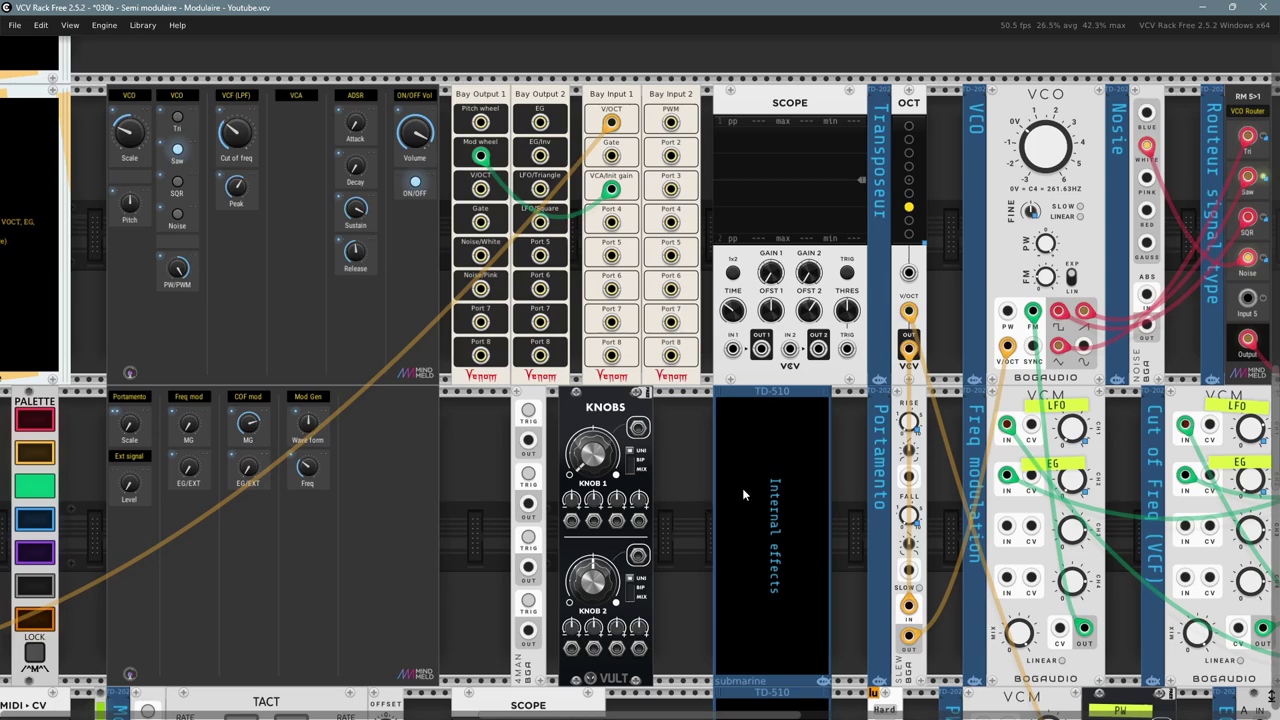
scroll(646, 492, "up", 1)
left_click_drag(676, 444, 629, 526)
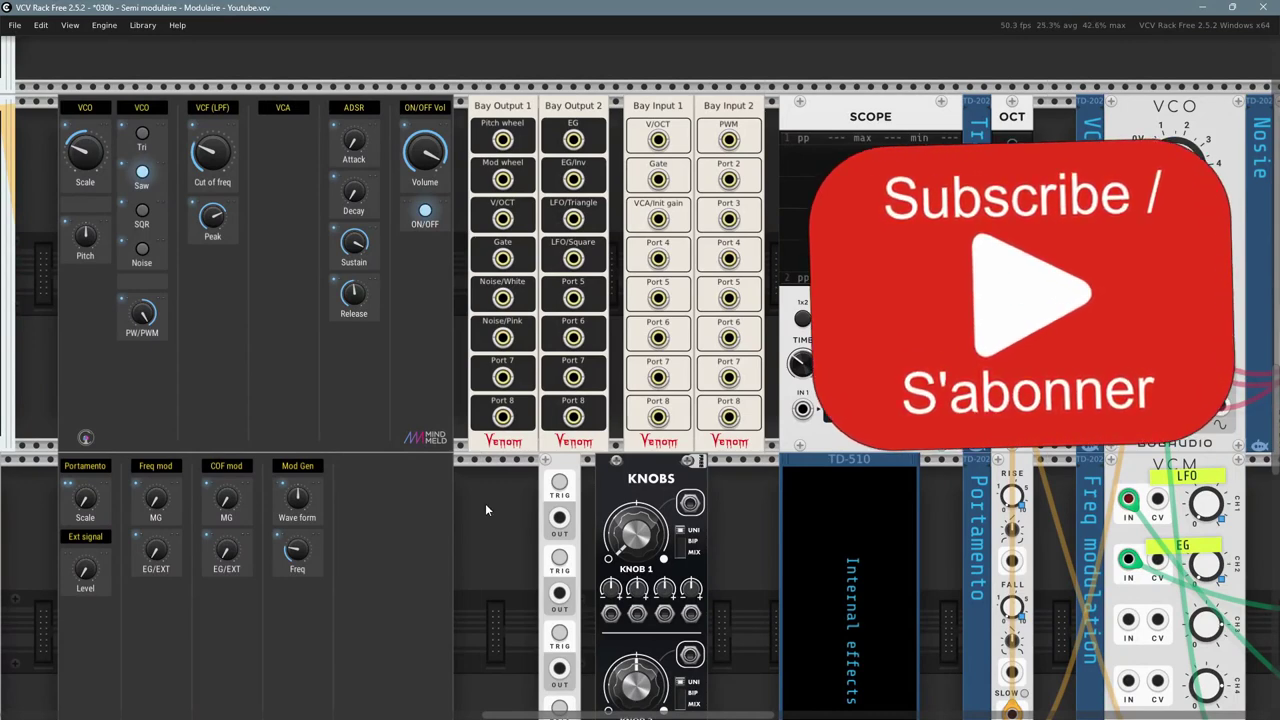
- Lower the VCF Cut of freq knob, and raise it to just below its midpoint
mouse_move(214, 152)
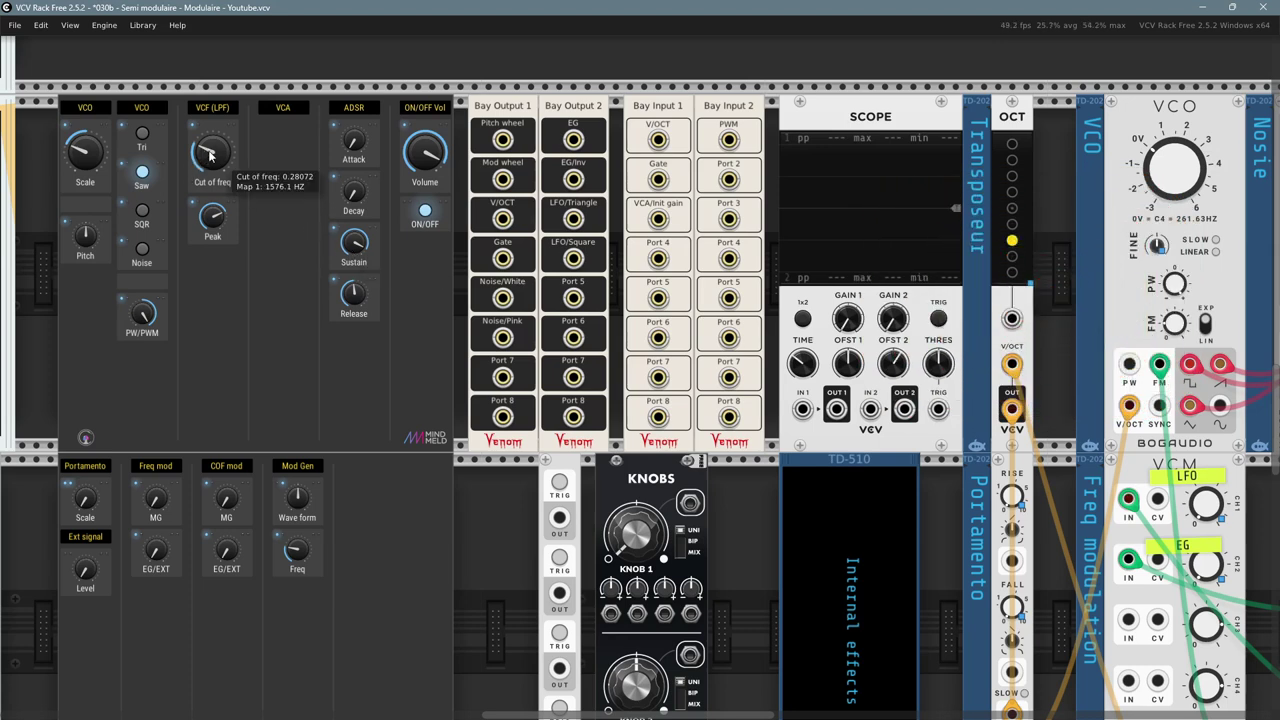
left_click_drag(206, 152, 206, 272)
left_click_drag(210, 150, 210, 92)
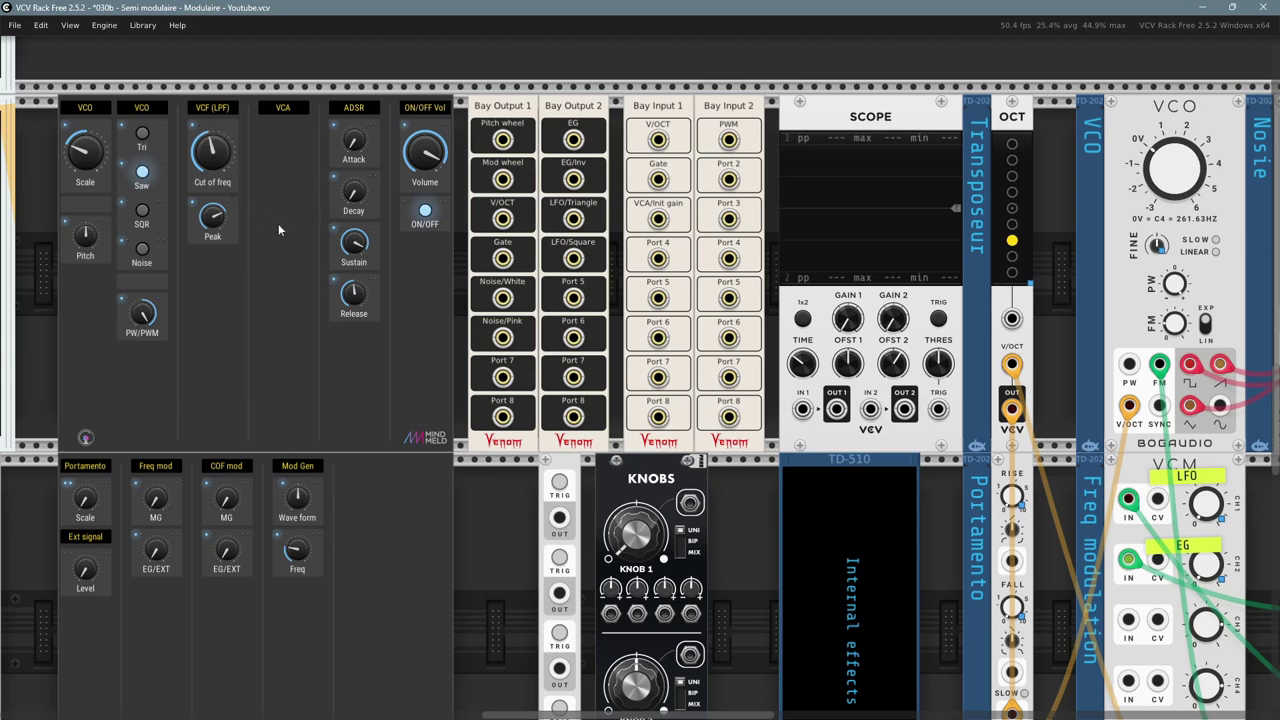
- Lower the VCF Cut of freq knob to roughly a quarter of its range
left_click_drag(210, 150, 210, 215)
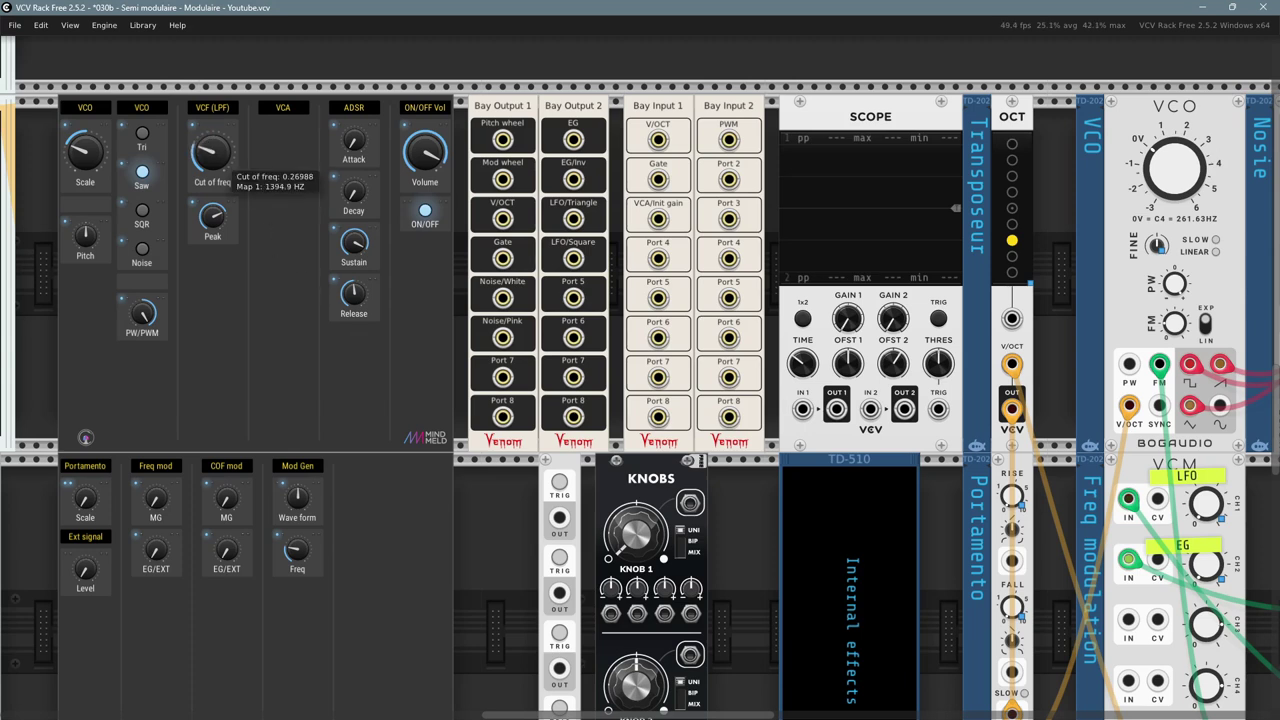
left_click_drag(210, 152, 210, 142)
- Examine how the VCF's FM input is wired to the Cut of Freq (VCF) mixer output
scroll(459, 203, "right", 10)
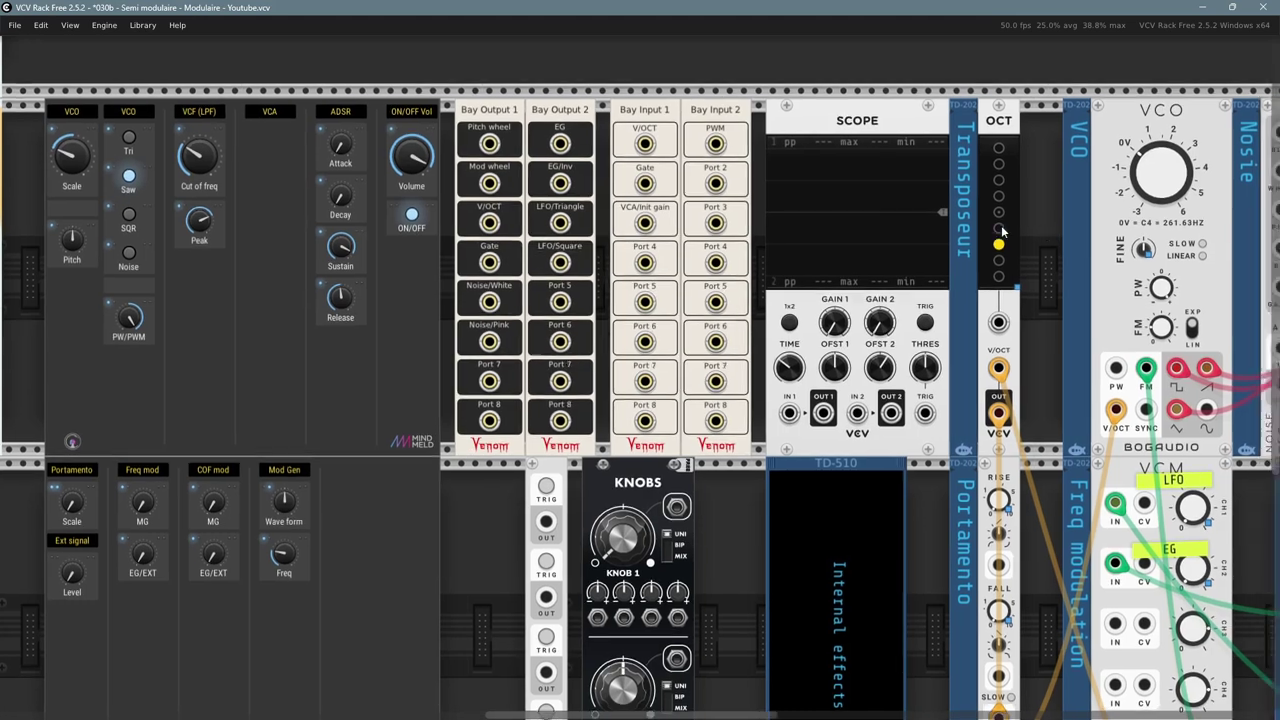
left_click_drag(459, 203, 122, 230)
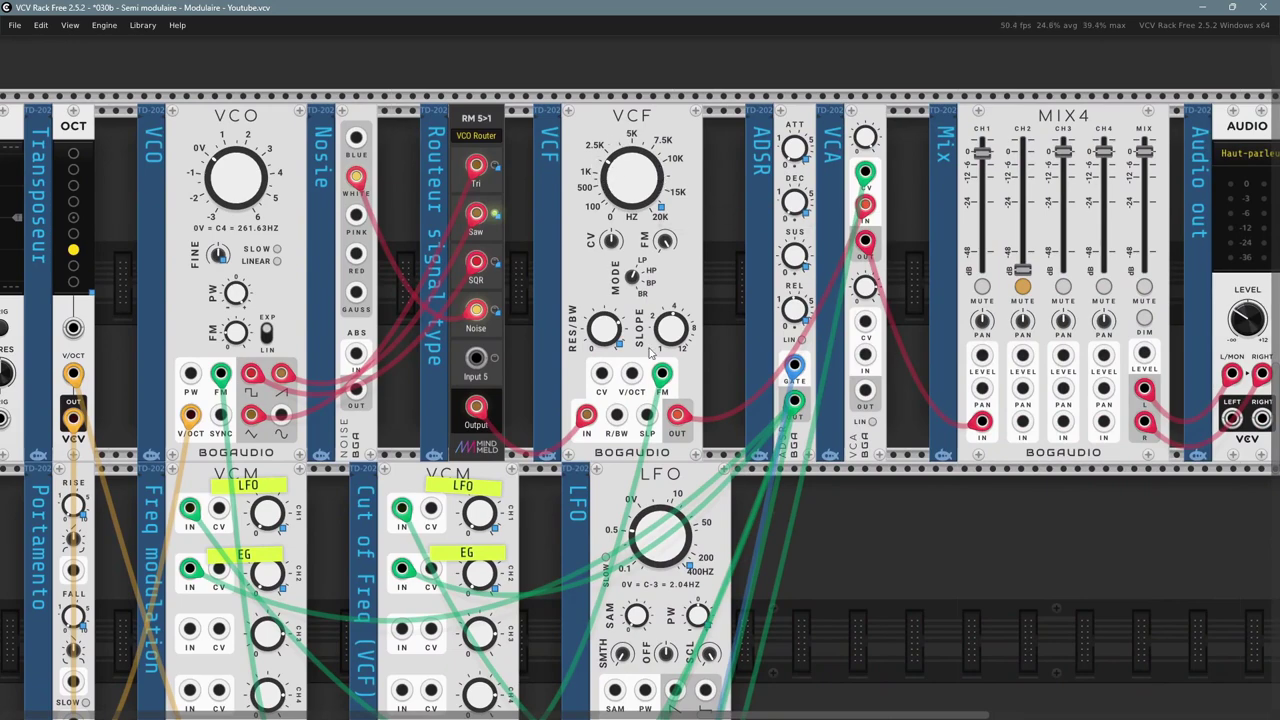
left_click_drag(662, 375, 650, 307)
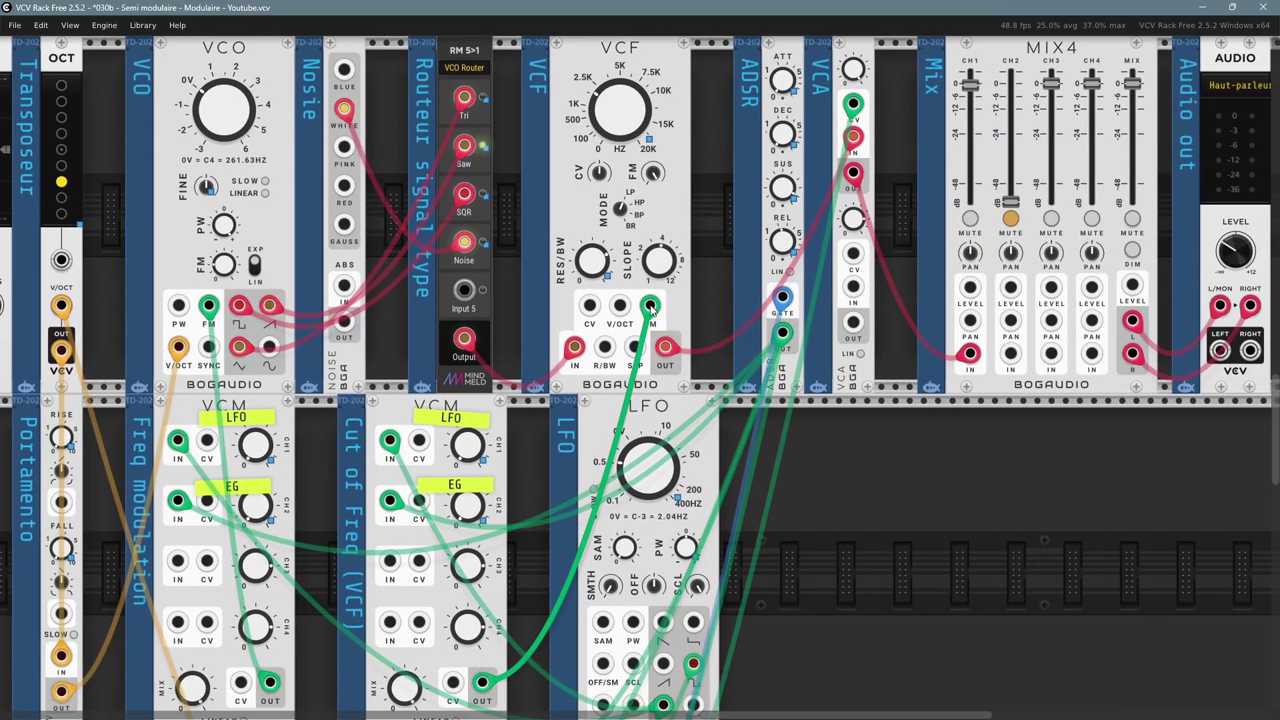
mouse_move(658, 180)
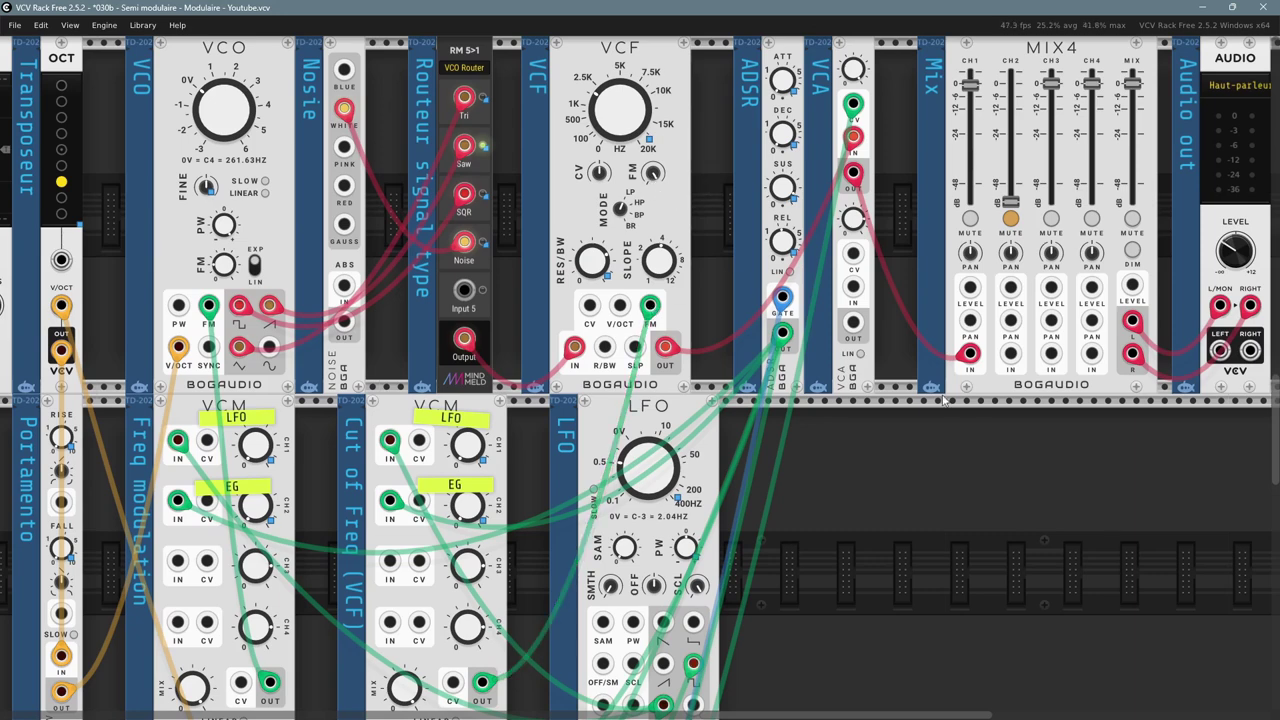
left_click_drag(523, 608, 542, 537)
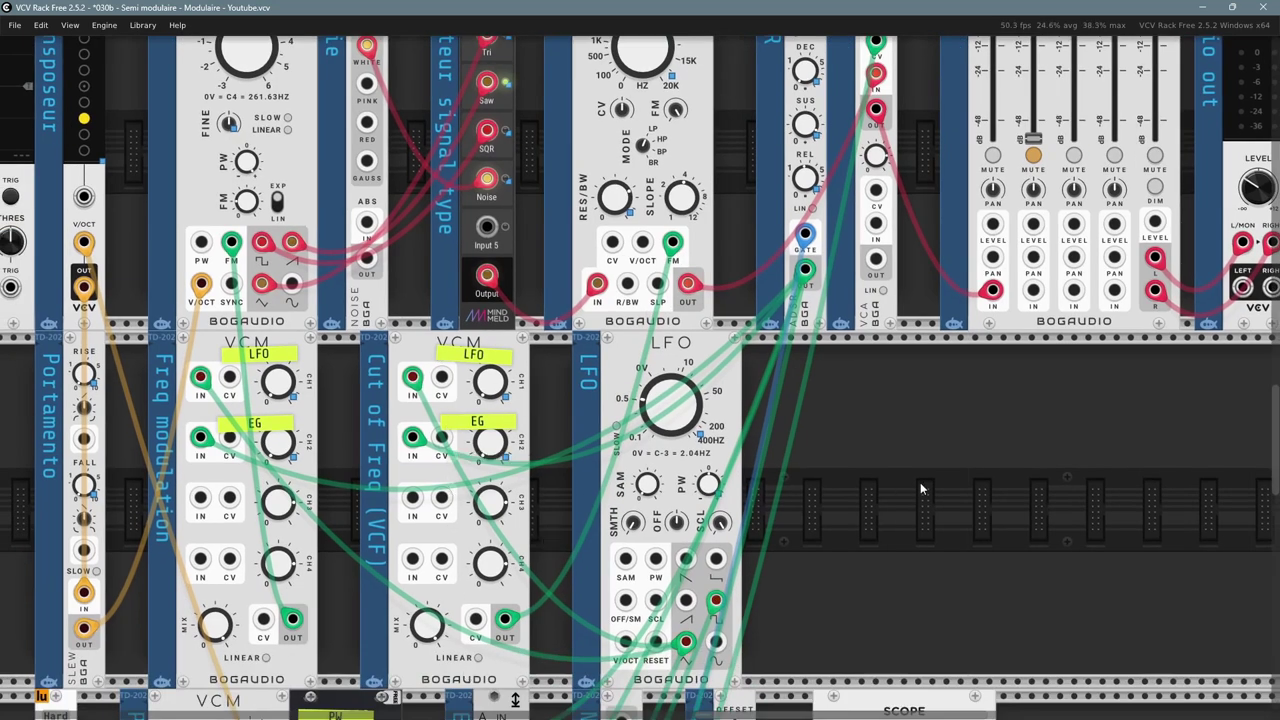
left_click_drag(300, 468, 1130, 466)
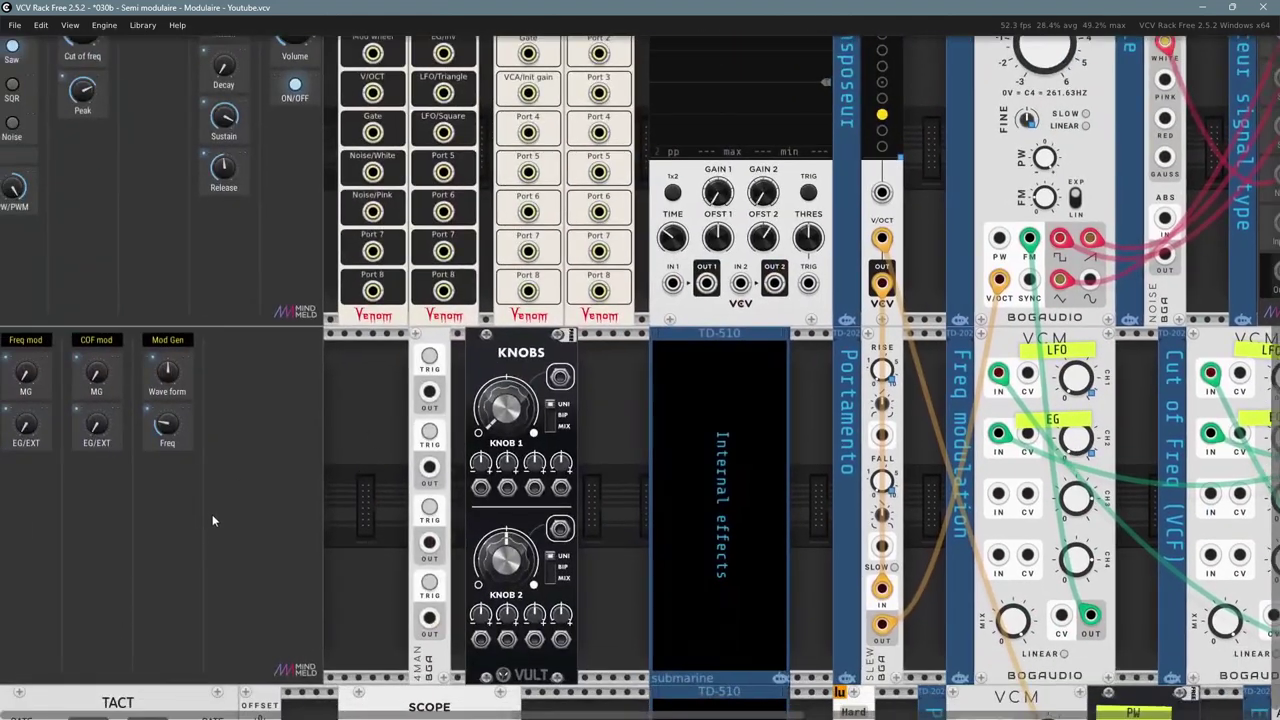
- Raise the COF mod EG/EXT knob to about 0.43 and increase the Mod Gen Freq knob
left_click_drag(212, 516, 337, 514)
scroll(337, 517, "left", 2)
mouse_move(255, 360)
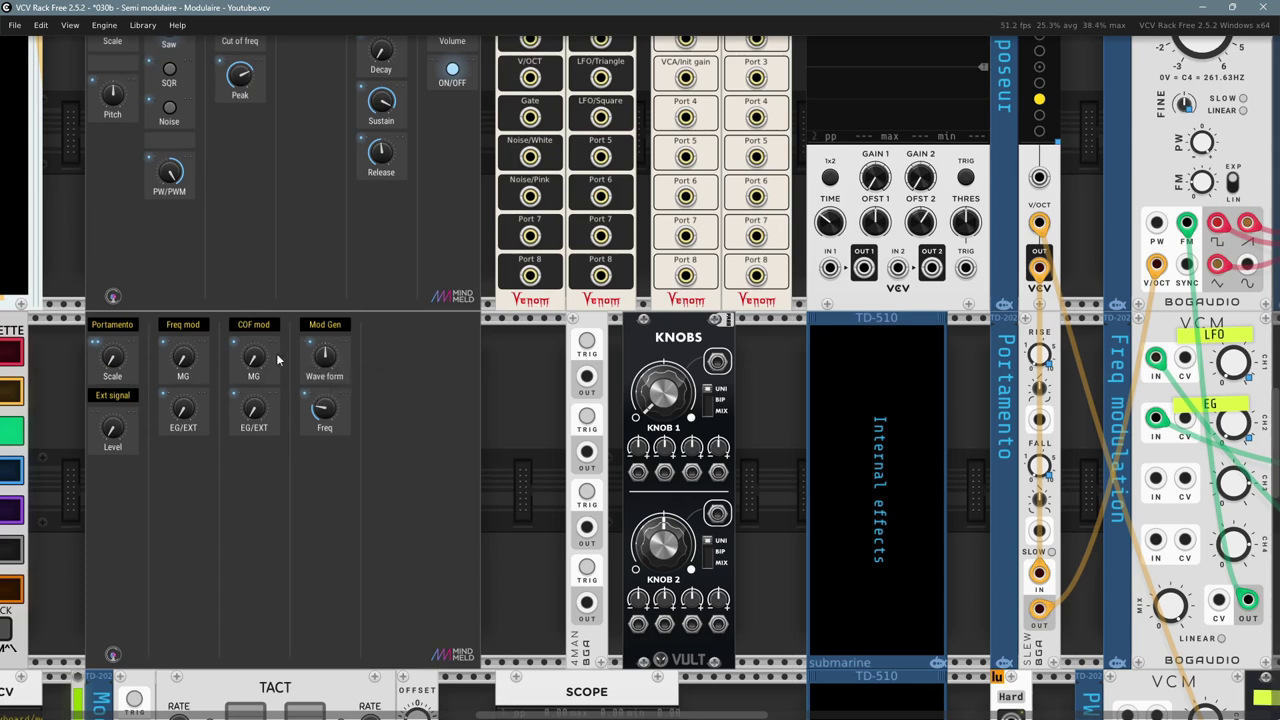
left_click_drag(252, 362, 254, 399)
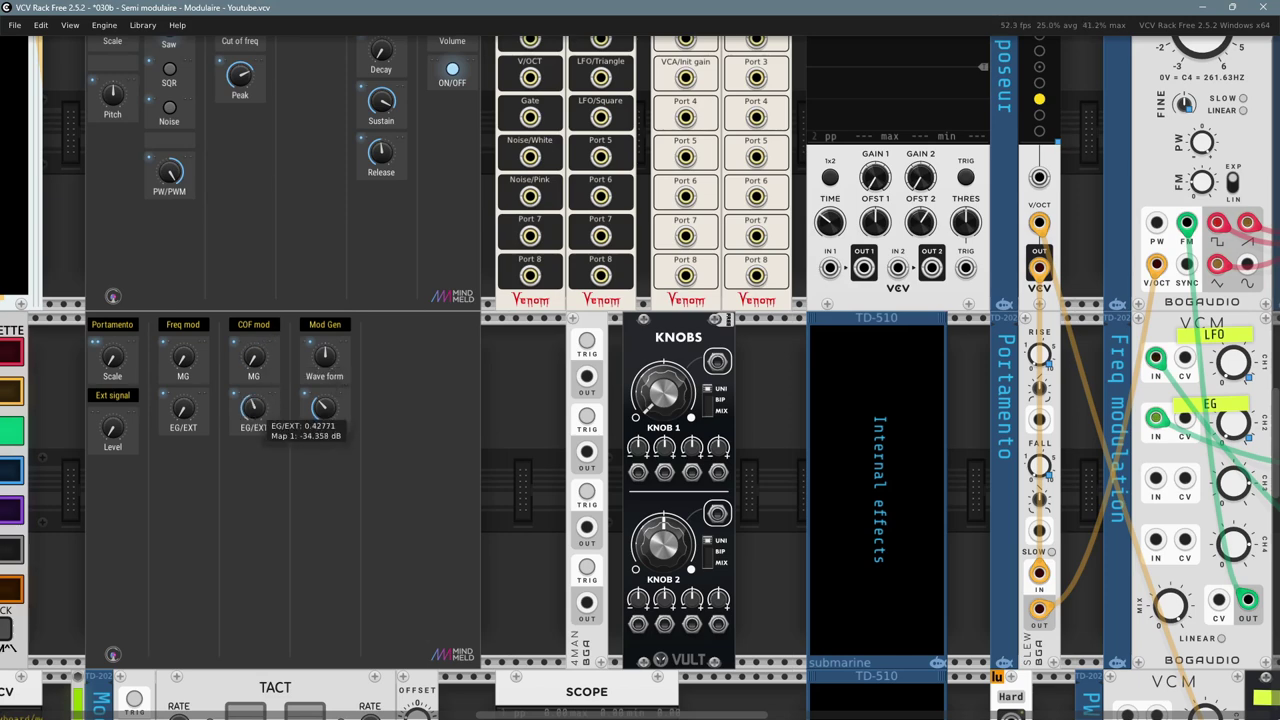
- Examine the internal routing between the effects row, the Int. Input modules and Router 1 and 2
left_click_drag(259, 182, 1, 297)
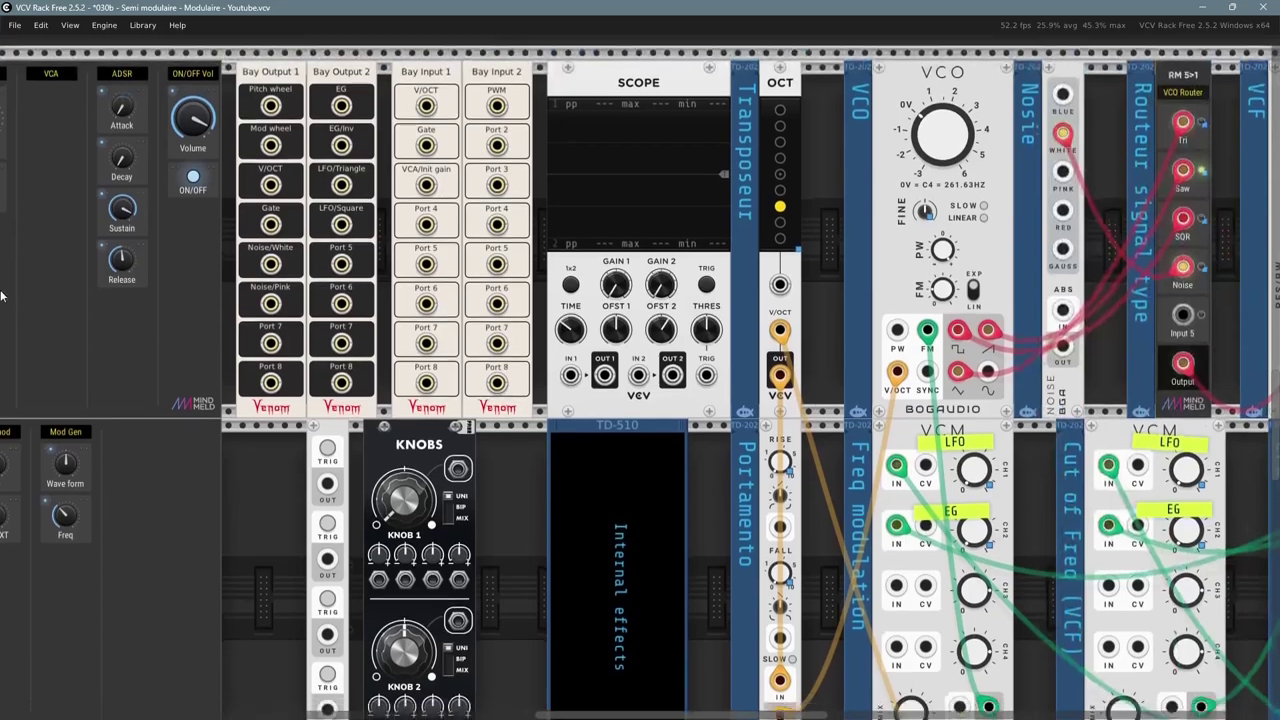
left_click_drag(1108, 340, 807, 359)
scroll(807, 359, "right", 3)
scroll(807, 359, "down", 12)
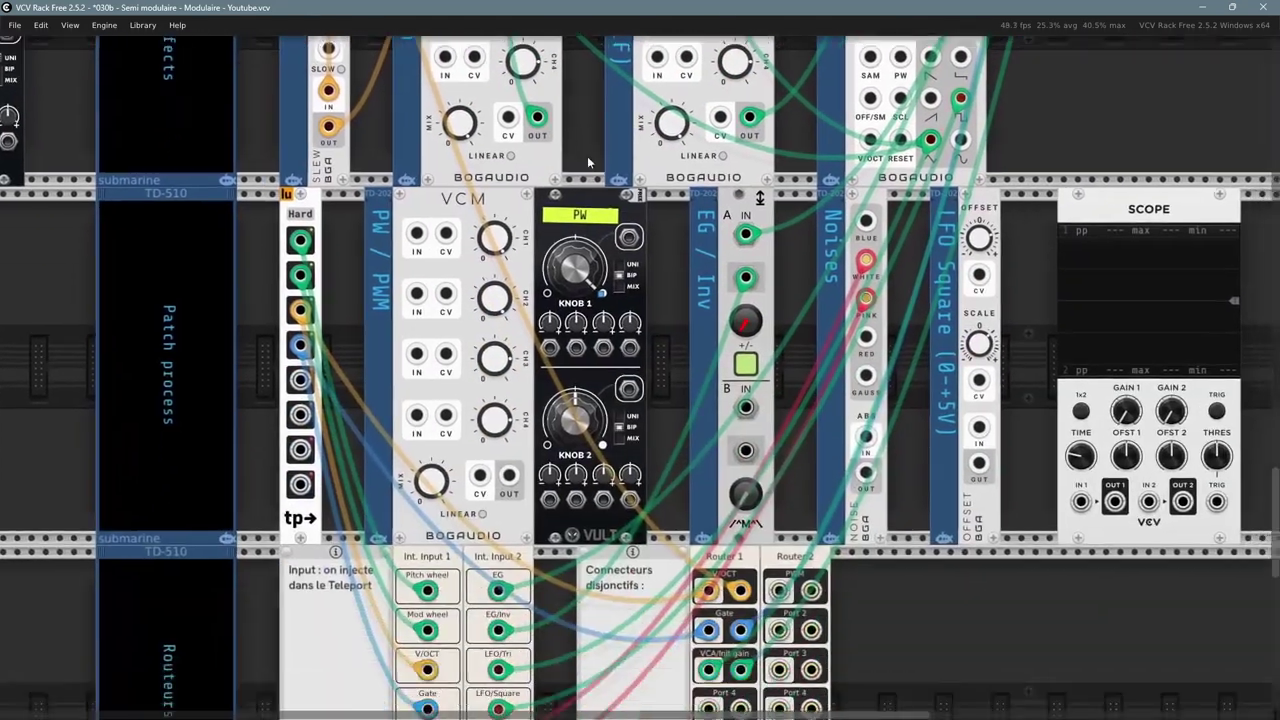
left_click_drag(588, 157, 580, 129)
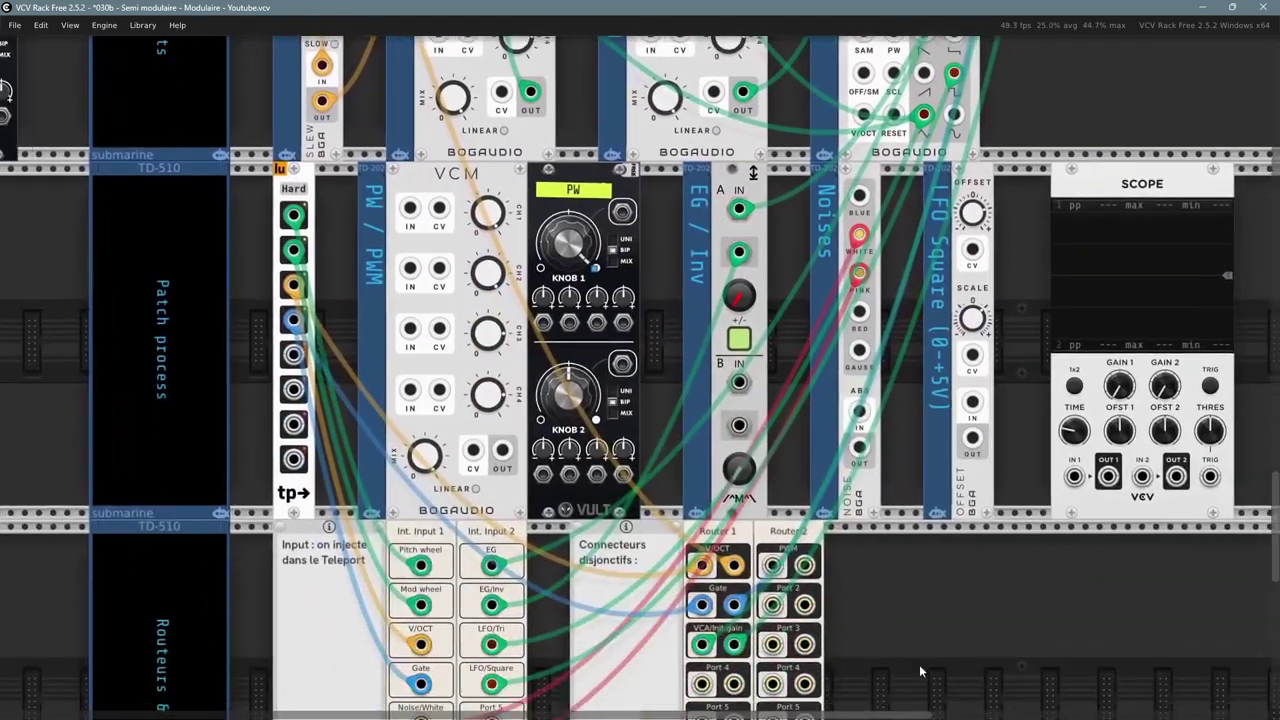
left_click_drag(919, 664, 1023, 433)
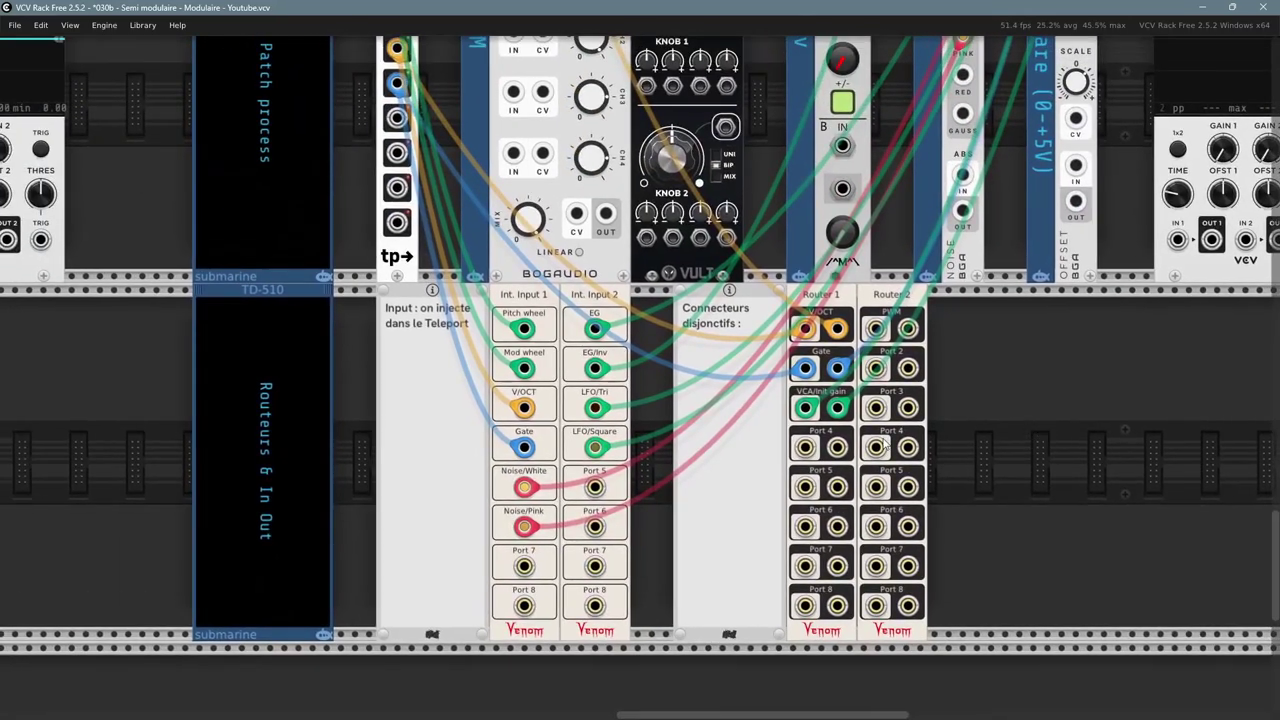
left_click_drag(657, 511, 743, 519)
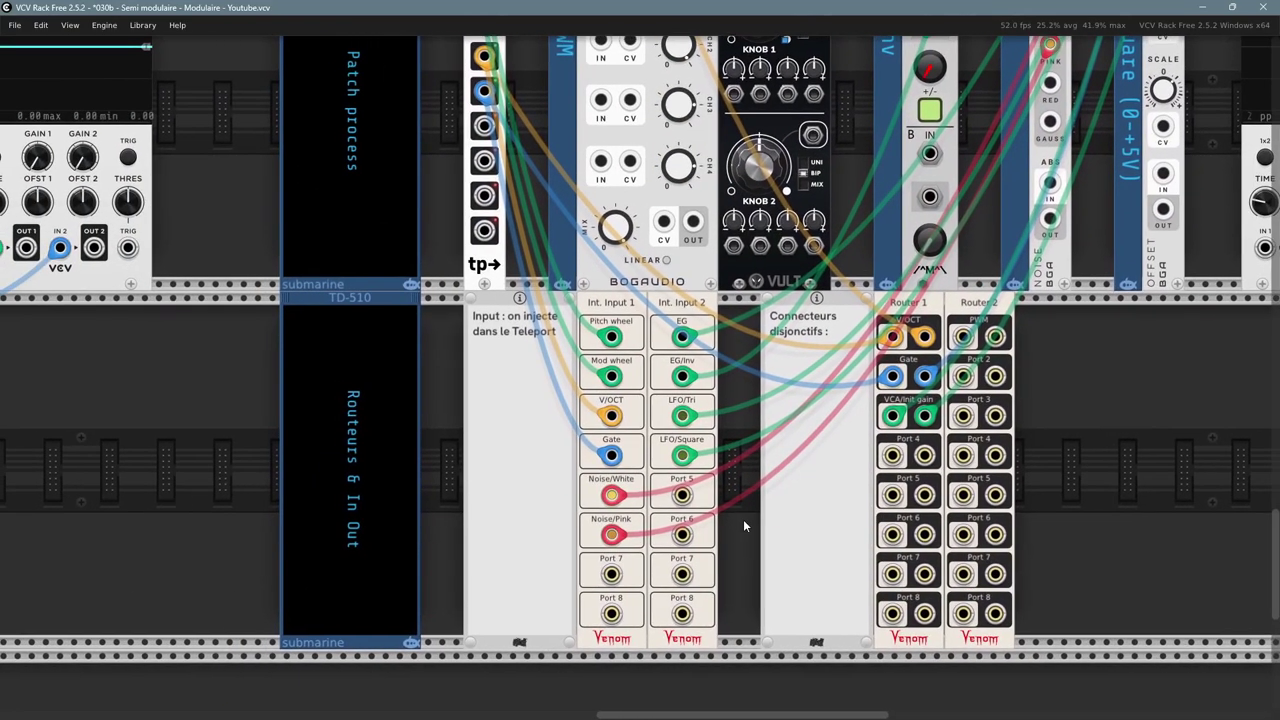
scroll(1040, 427, "right", 3)
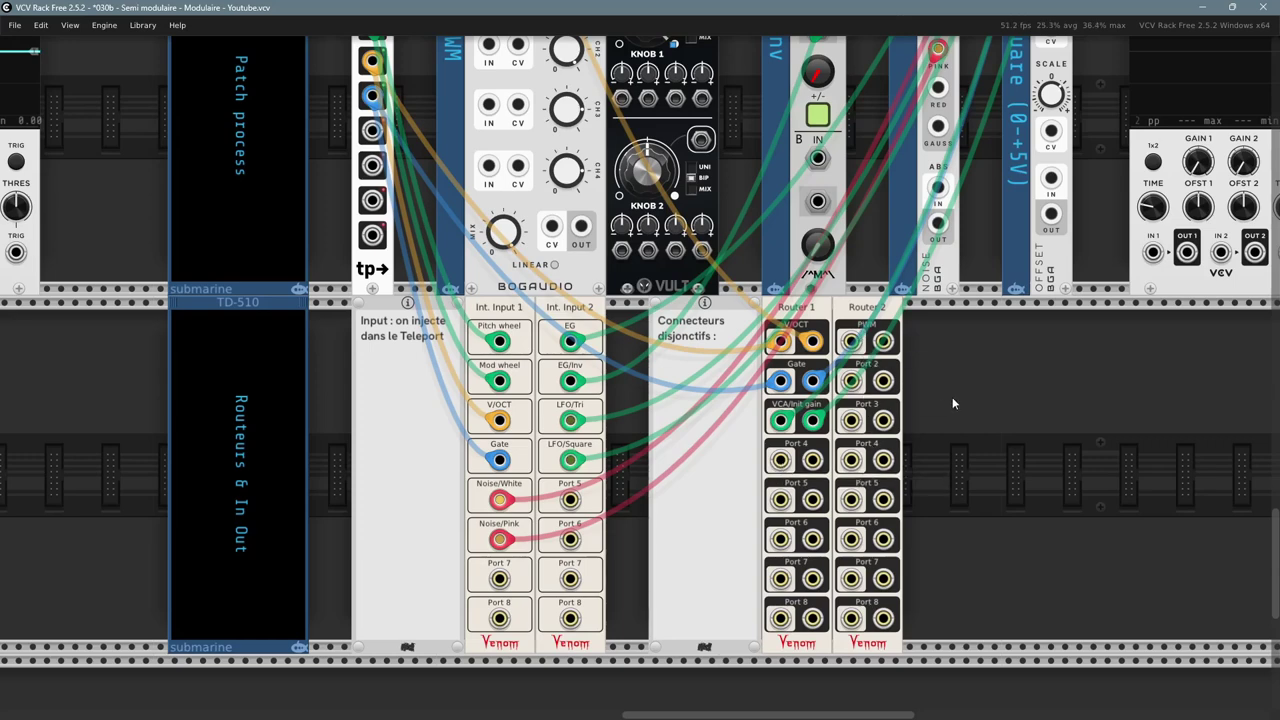
left_click_drag(342, 120, 632, 547)
scroll(634, 546, "up", 6)
scroll(634, 546, "left", 2)
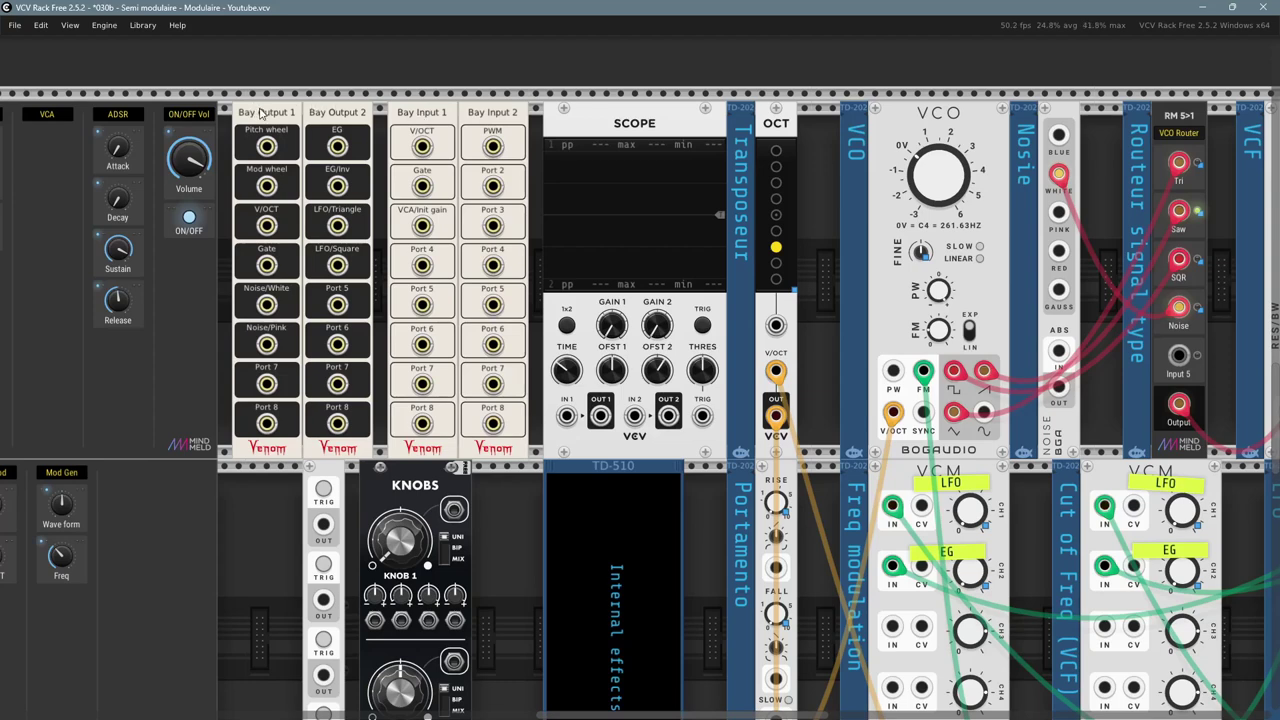
- Select and deselect each patch bay module in turn: Bay Output 1, Bay Output 2, Bay Input 1 and Bay Input 2
left_click(266, 117)
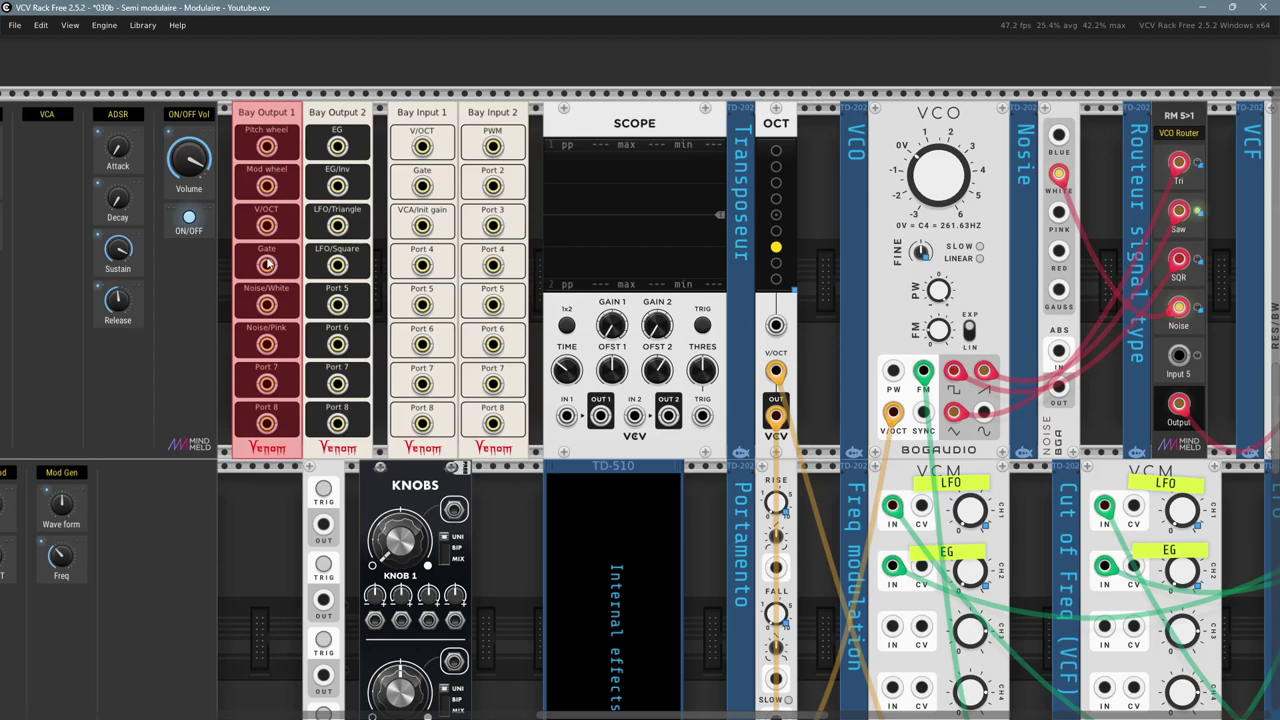
left_click(268, 510)
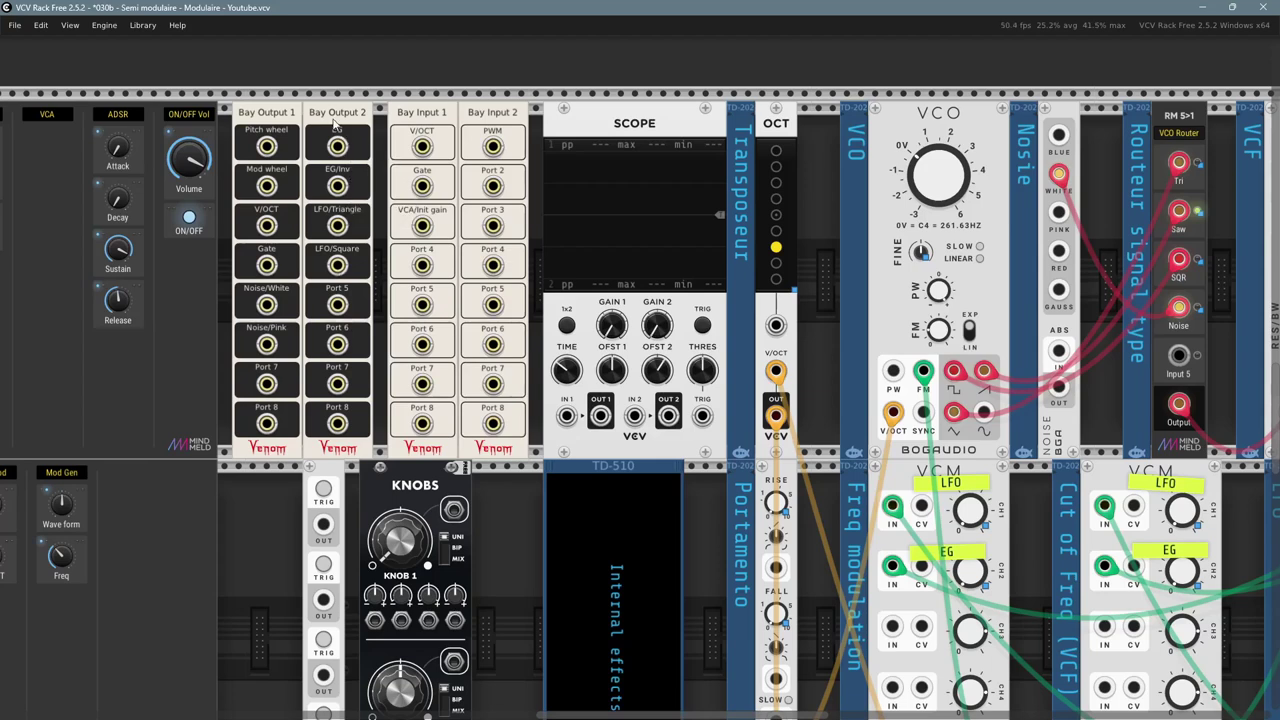
left_click(334, 121)
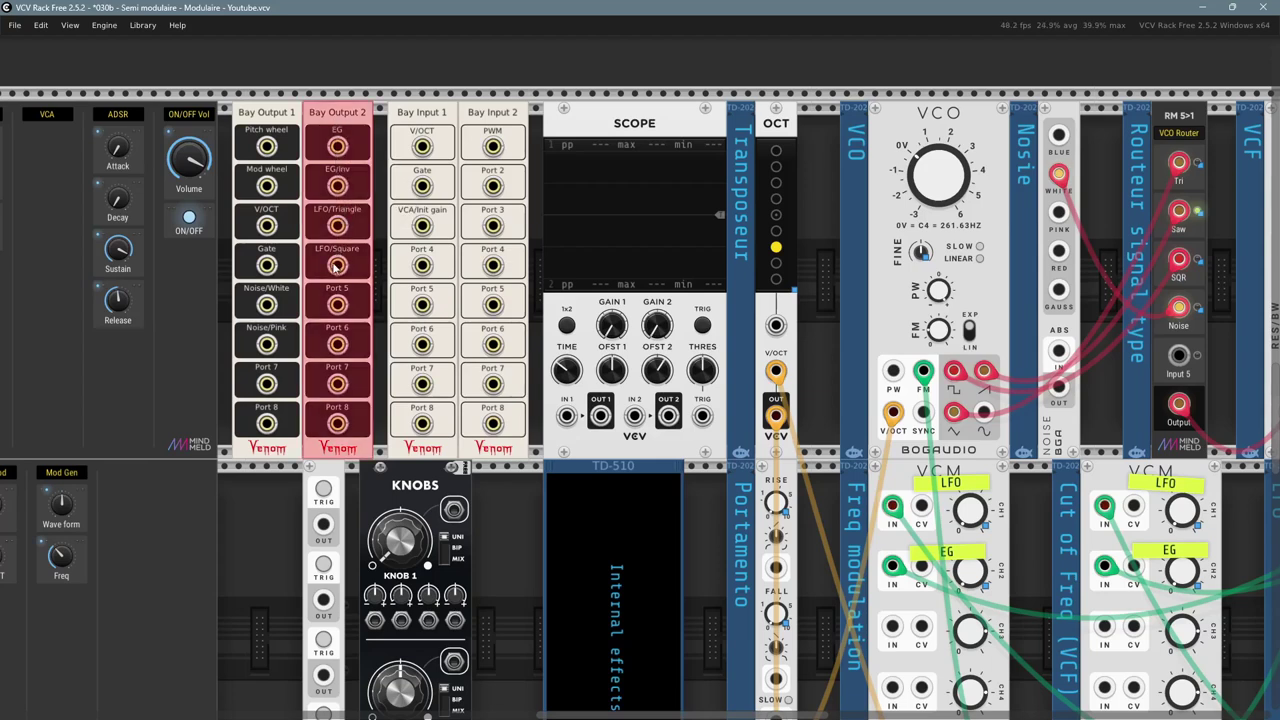
left_click(495, 533)
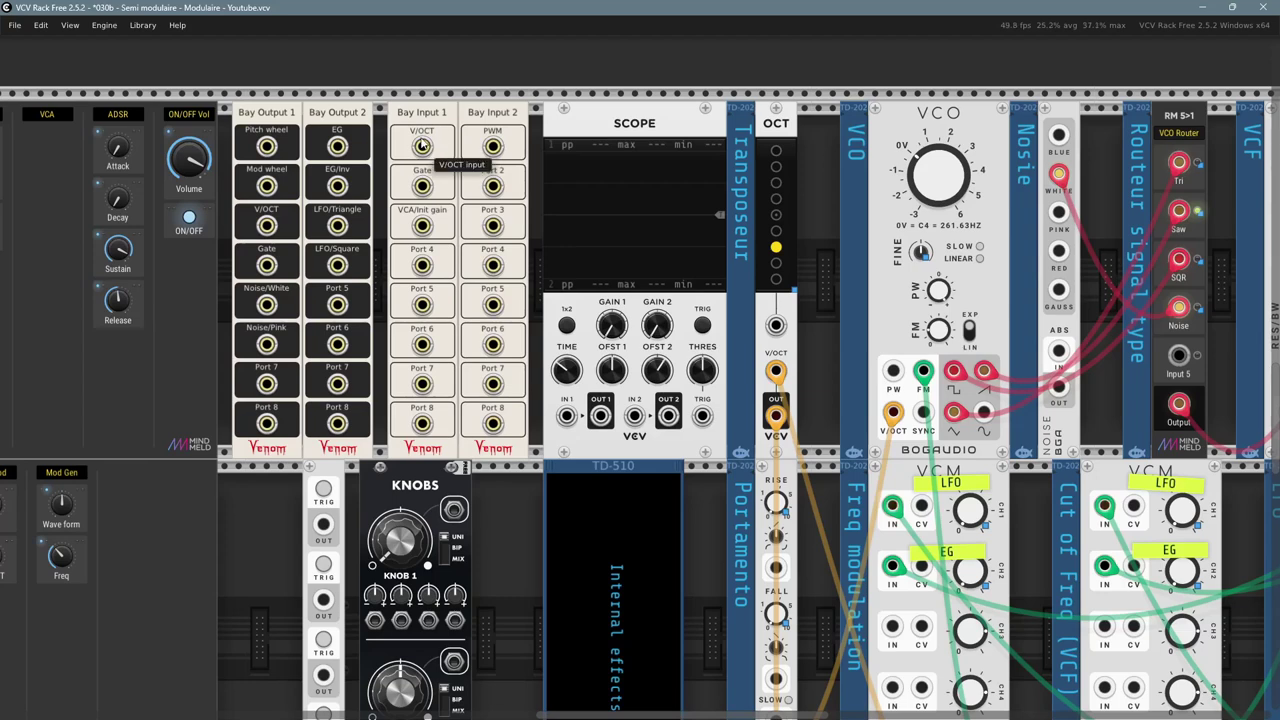
left_click(428, 118)
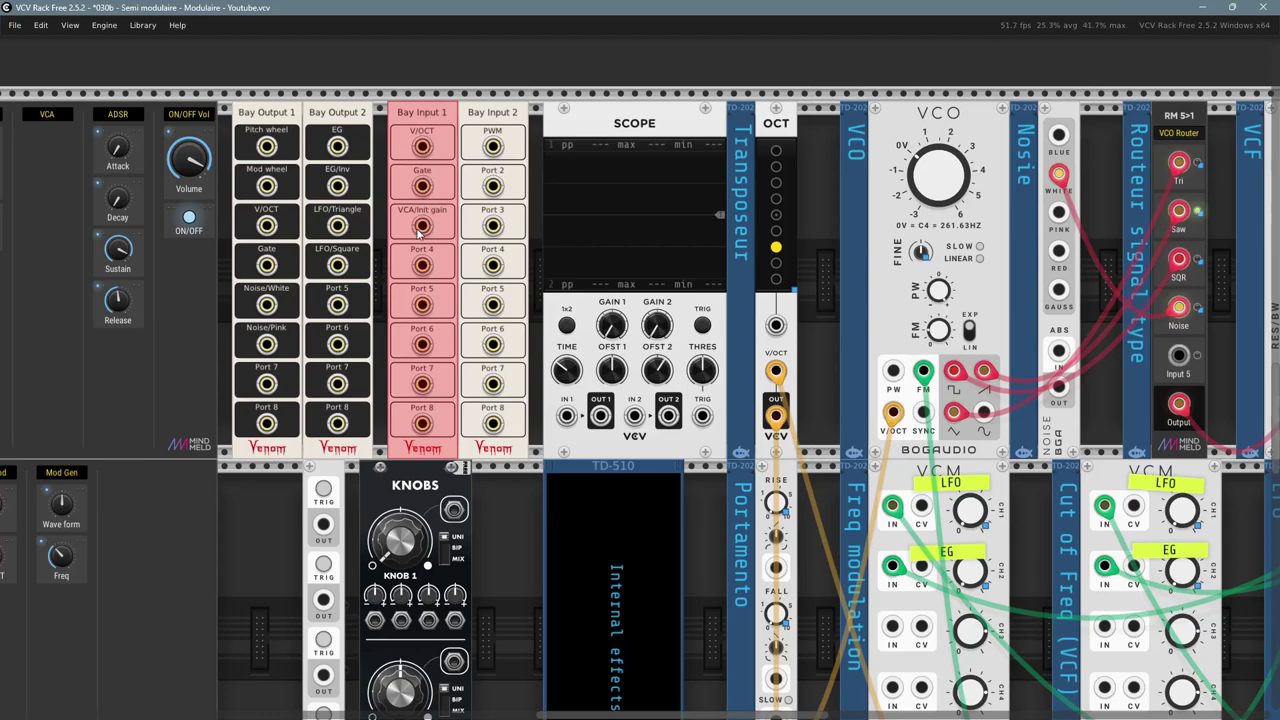
left_click(522, 484)
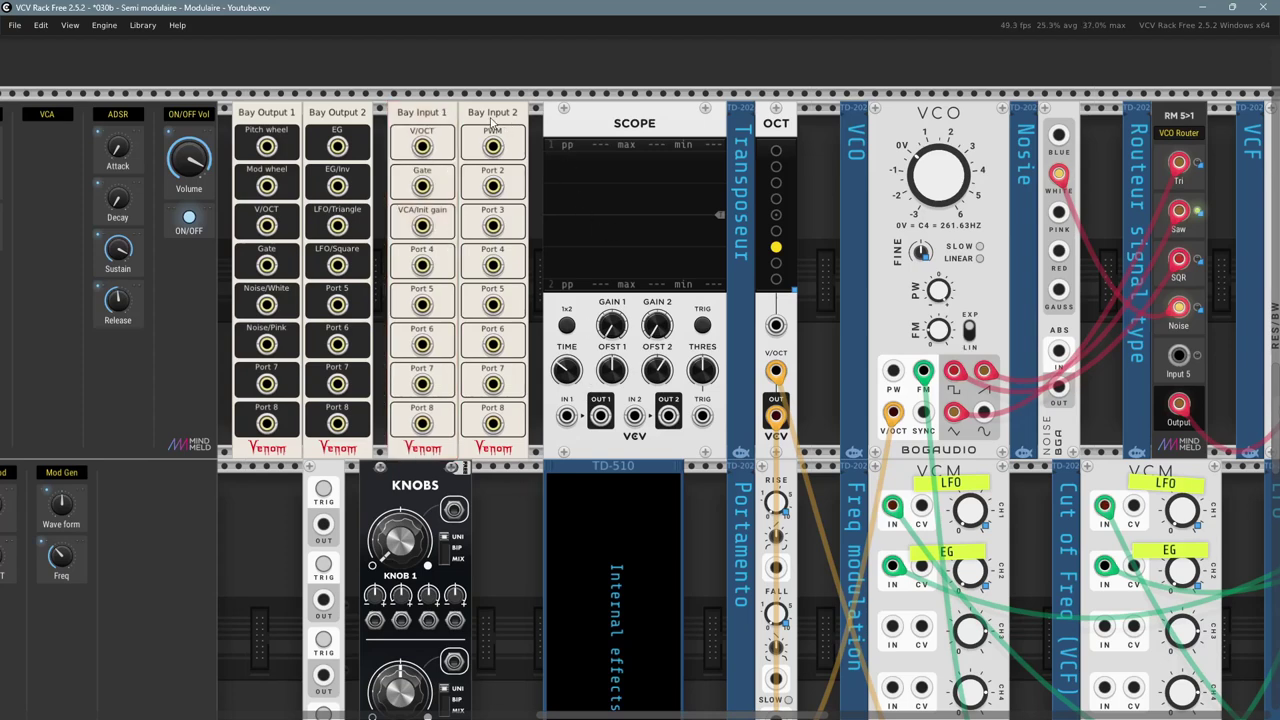
left_click(490, 120)
left_click(511, 522)
- Rename the PWM normal input port of Router 2 as VCF/COF
left_click_drag(508, 573, 290, 16)
left_click_drag(748, 628, 386, 324)
scroll(729, 388, "up", 2)
left_click_drag(729, 388, 744, 319)
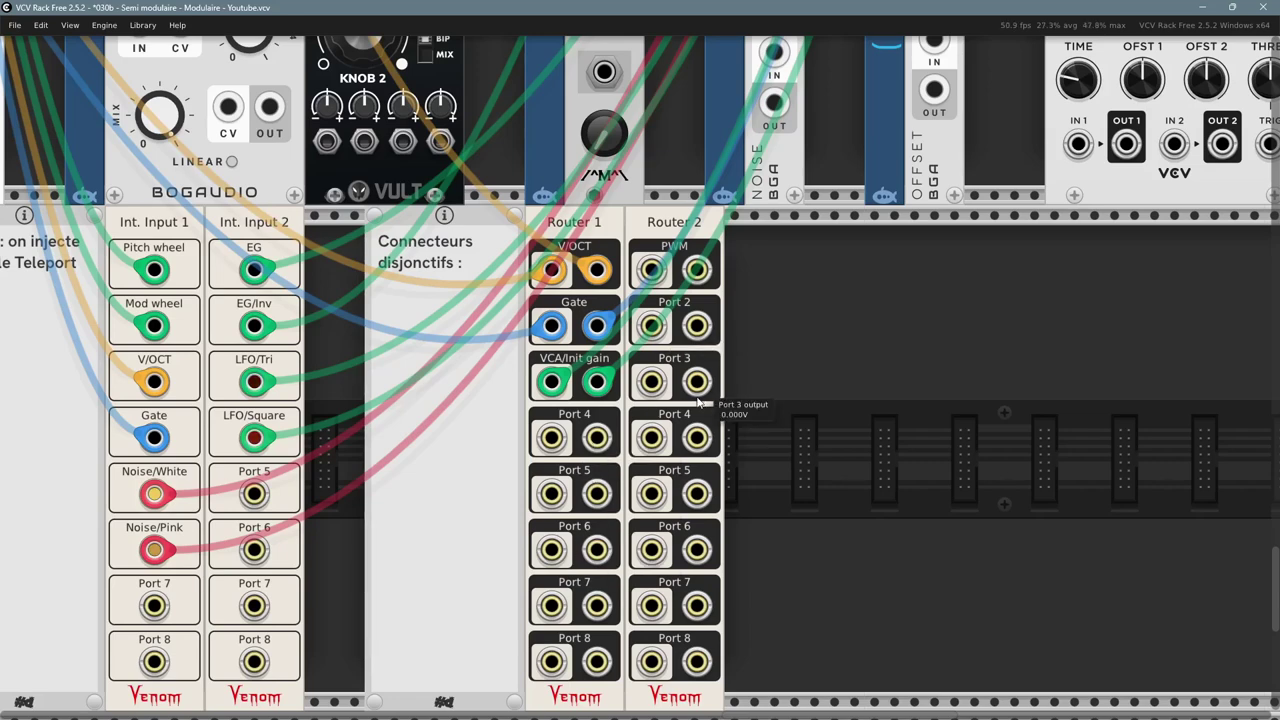
right_click(655, 272)
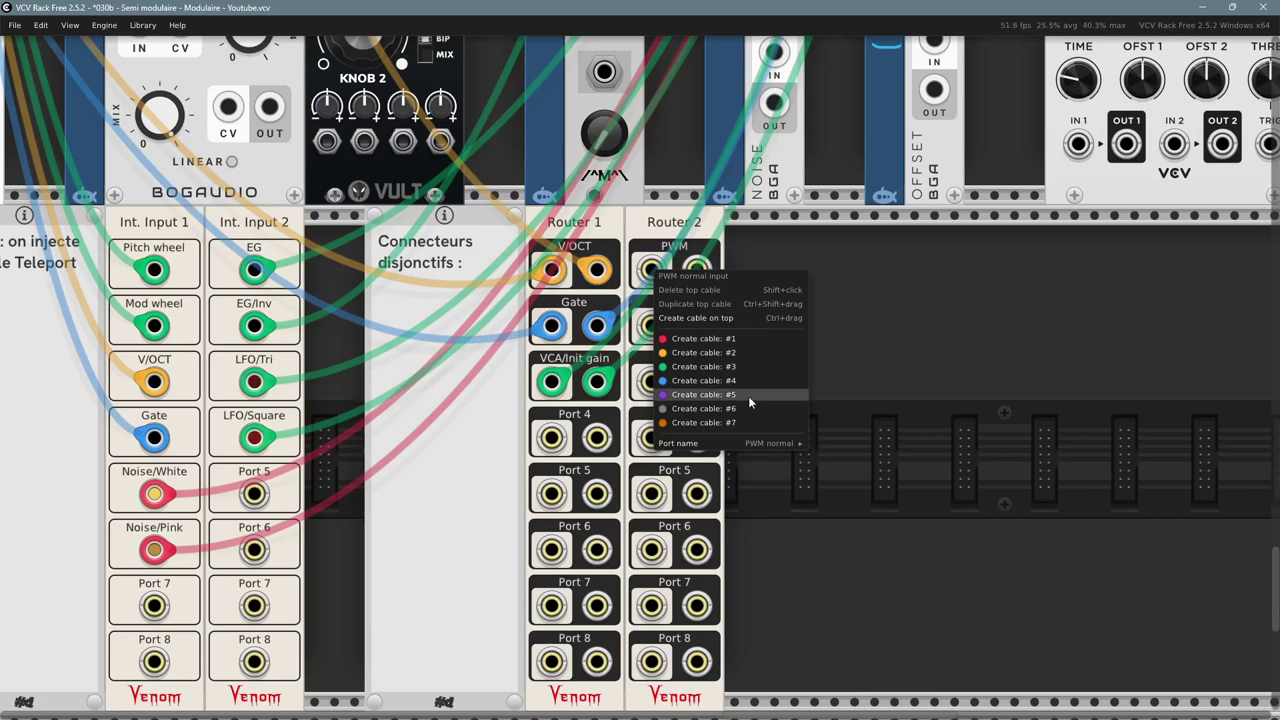
mouse_move(774, 447)
left_click(881, 440)
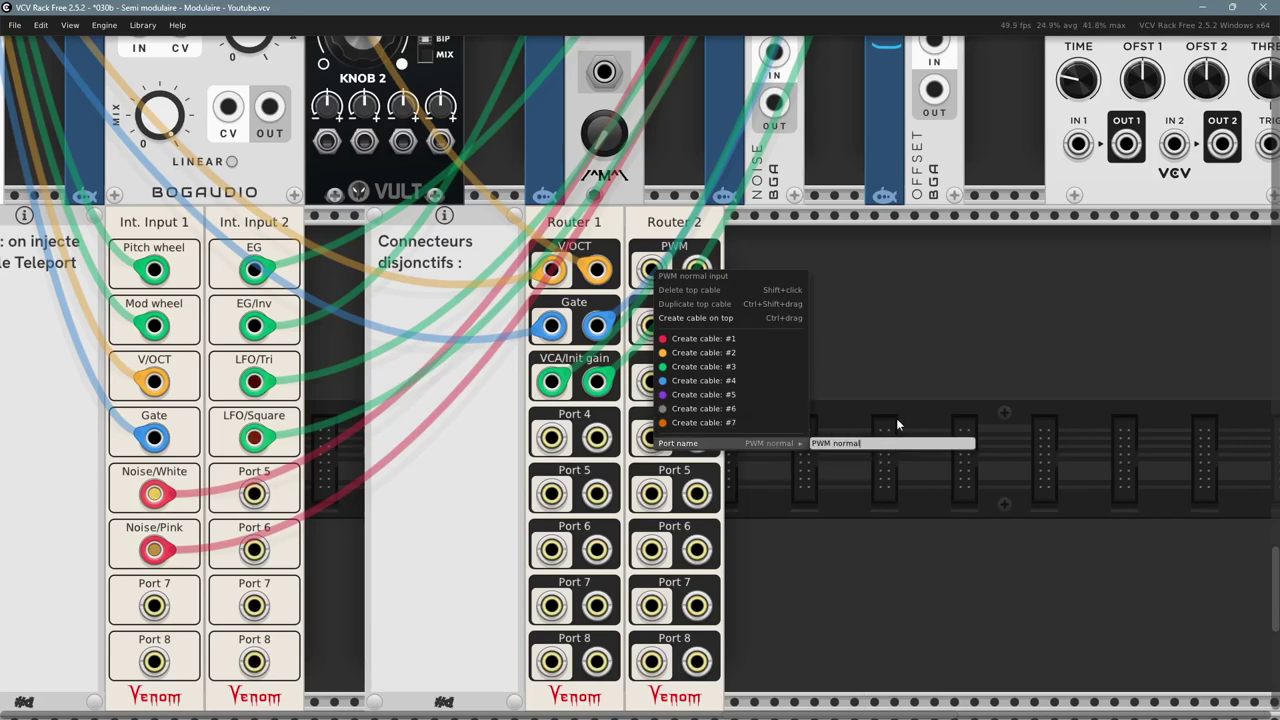
key("ctrl+a")
type("V")
key("BackSpace")
key("Return")
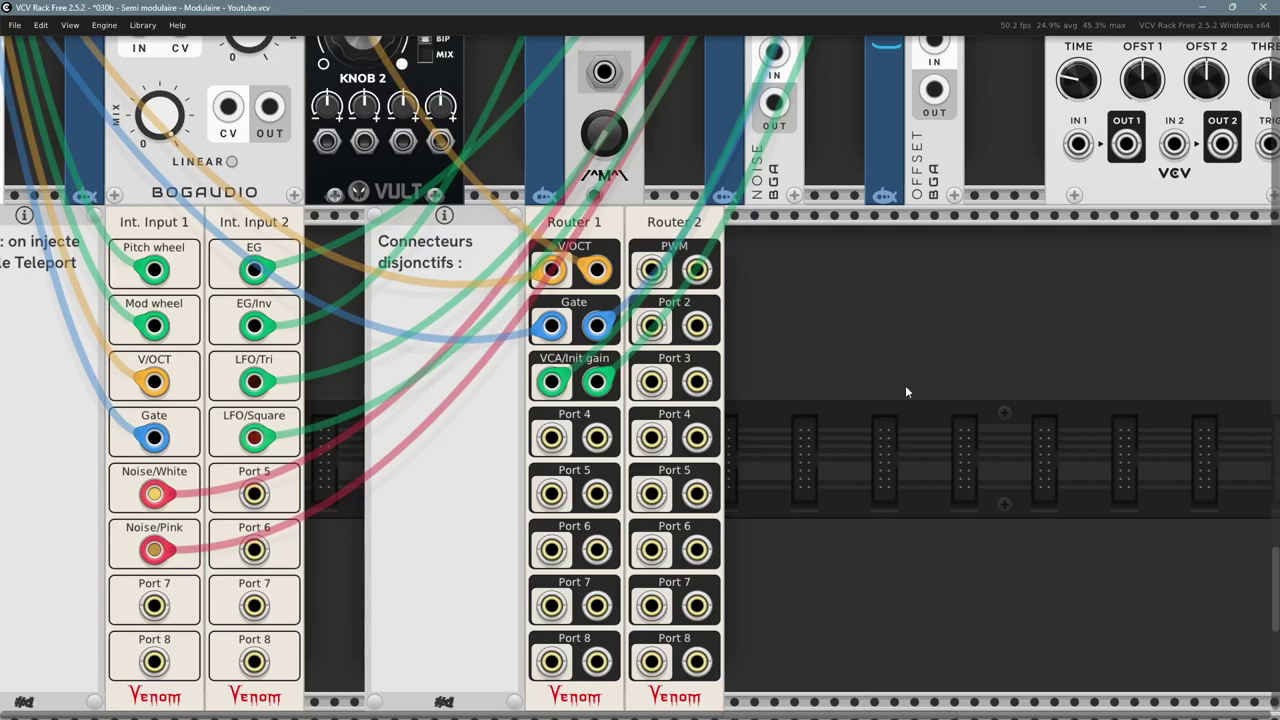
- Move the Cut of Freq (VCF) mixer's output cable from the VCF's FM input to Router 2's VCF/COF input
scroll(785, 340, "down", 3)
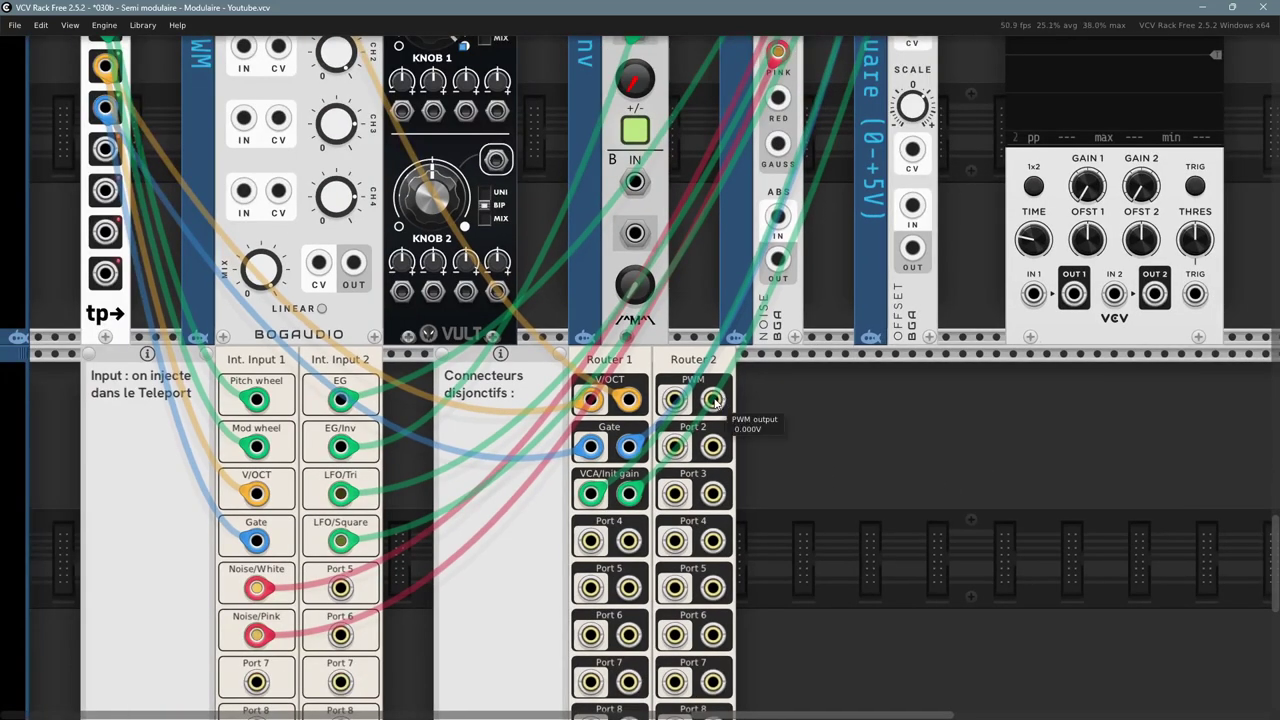
scroll(886, 471, "up", 3)
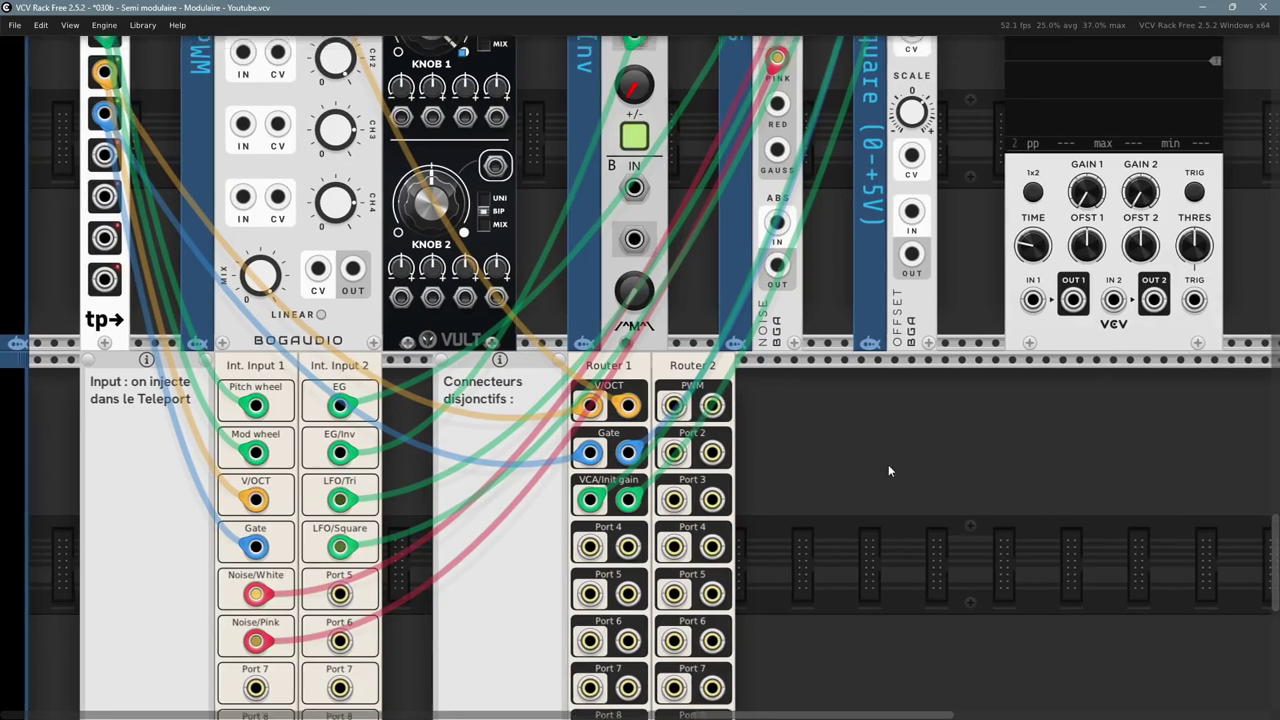
scroll(942, 244, "up", 10)
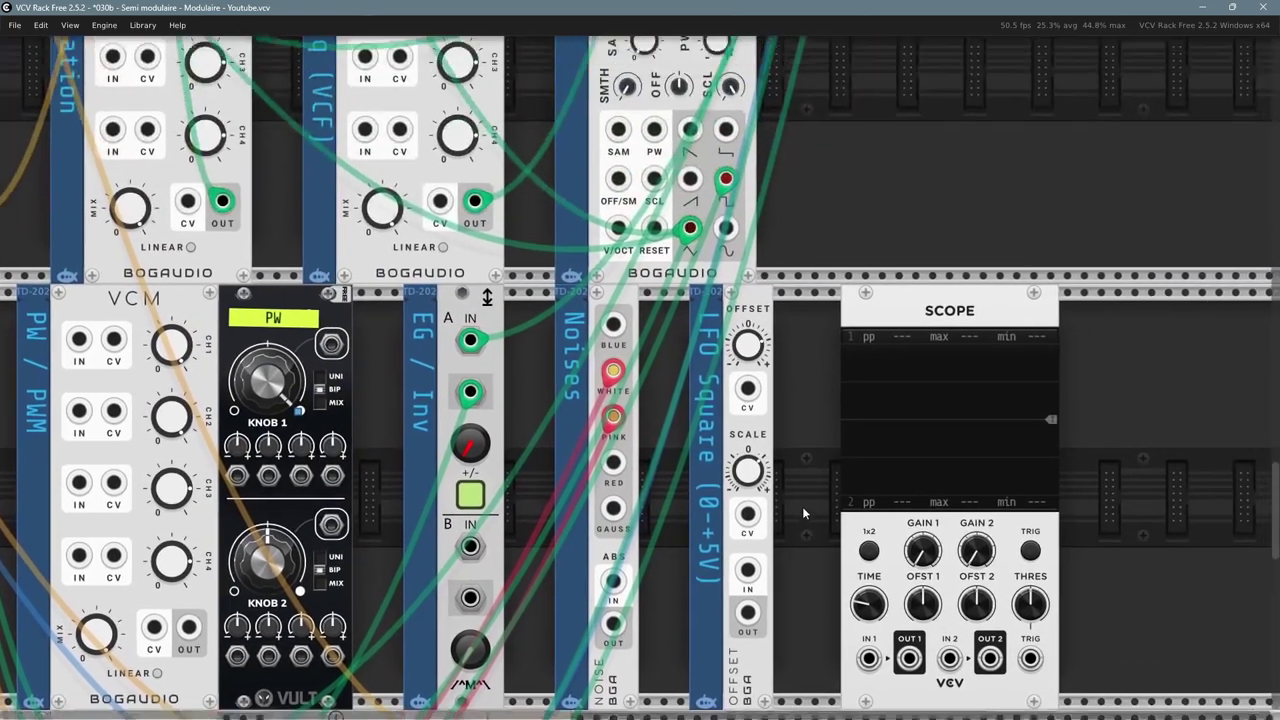
scroll(880, 275, "down", 3)
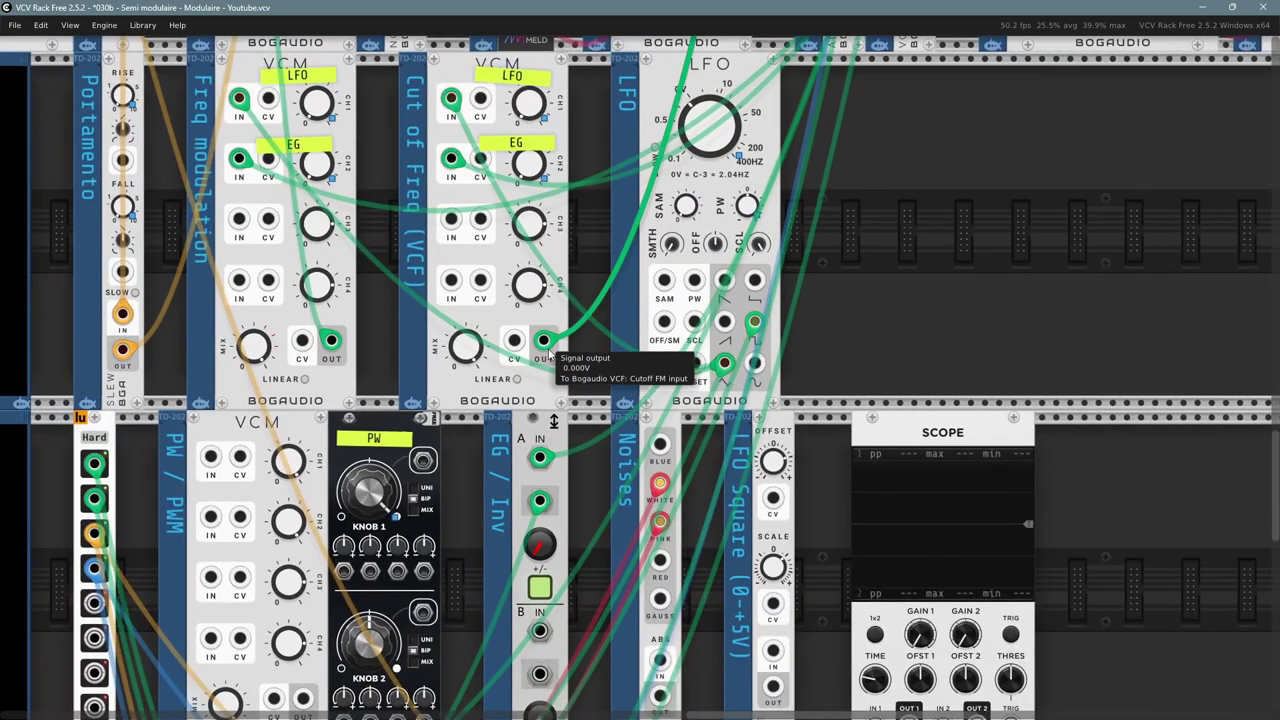
scroll(680, 200, "up", 6)
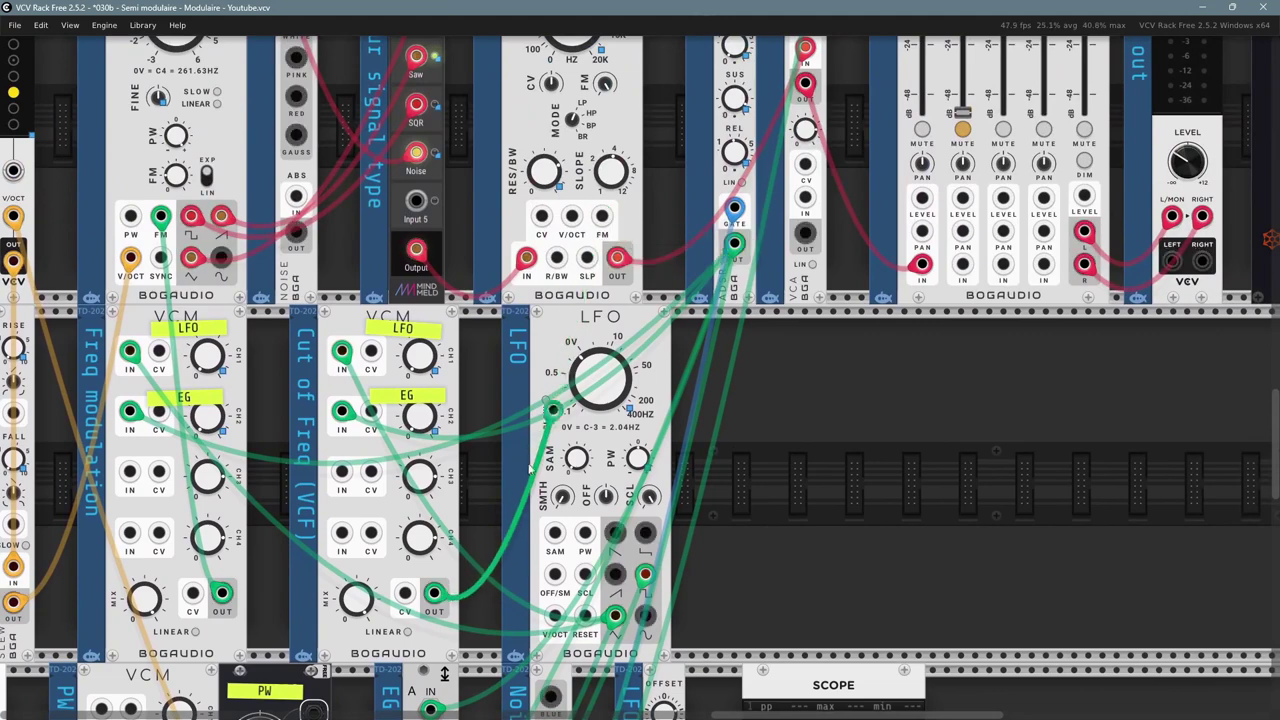
scroll(605, 230, "down", 8)
scroll(407, 235, "down", 2)
left_click_drag(407, 235, 462, 515)
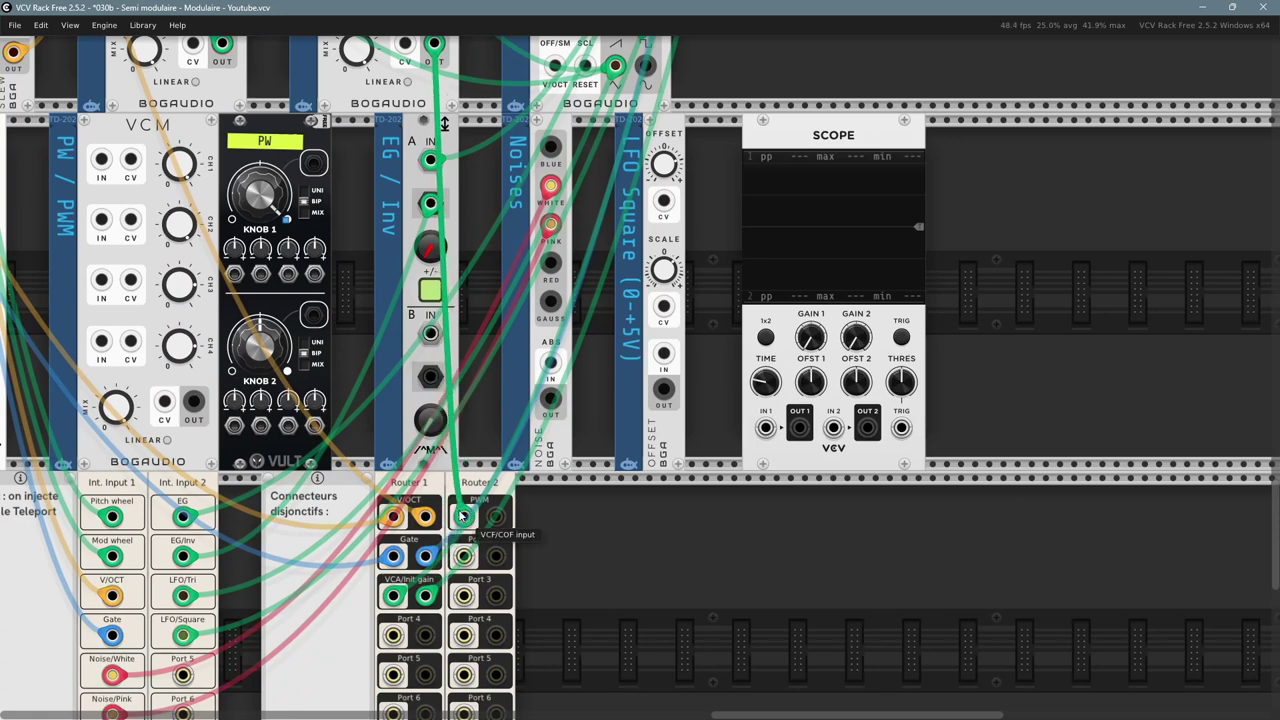
- Patch Router 2's first normal output to the VCF's FM input with a green cable
right_click(496, 516)
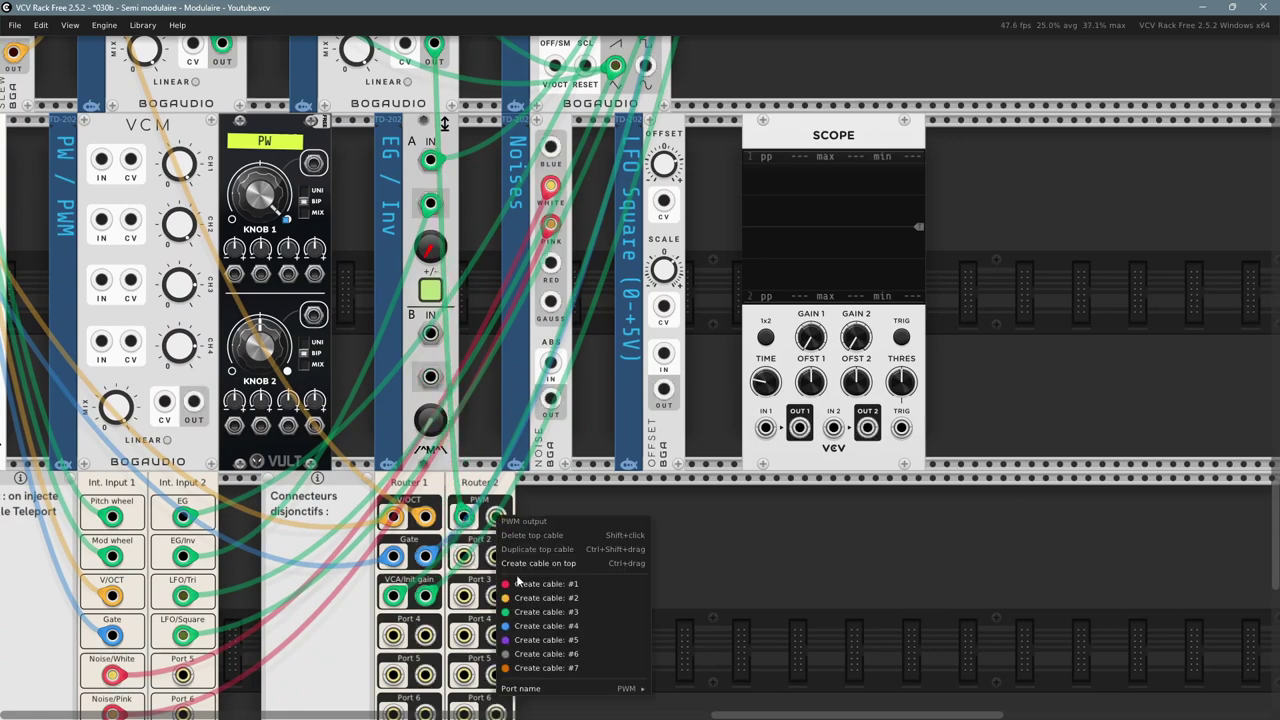
left_click(522, 613)
scroll(843, 291, "up", 9)
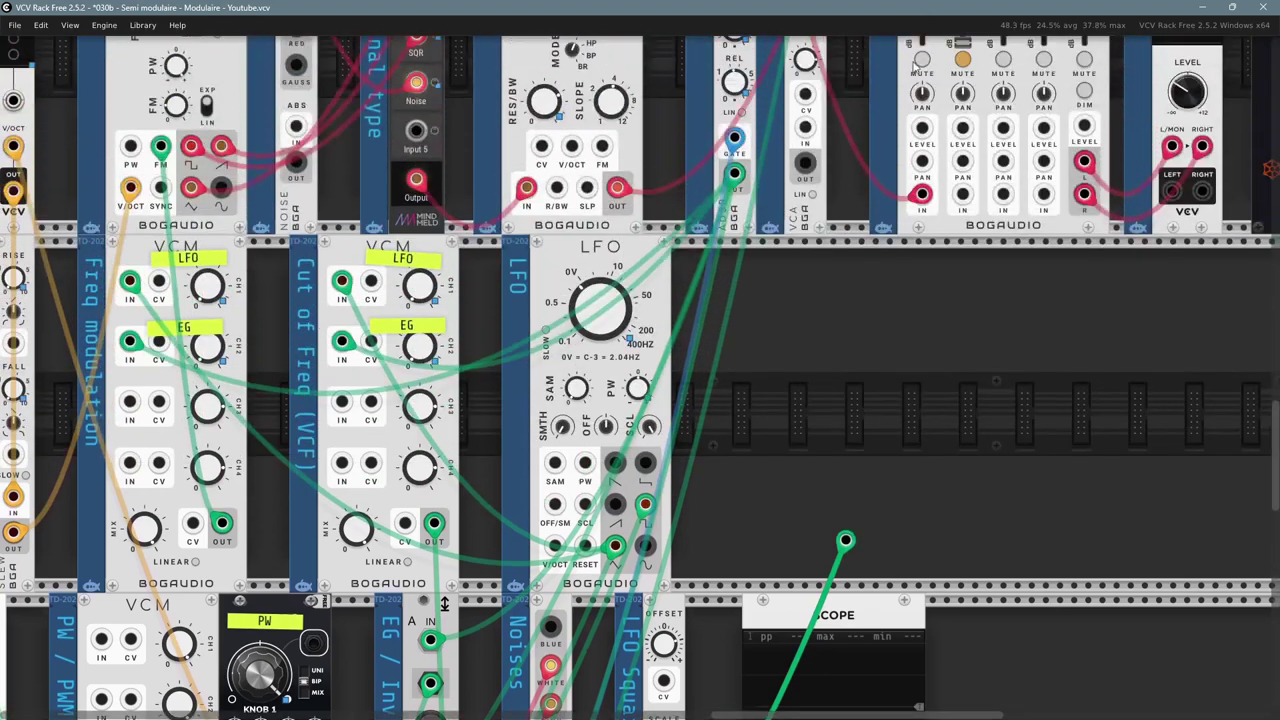
scroll(849, 200, "up", 3)
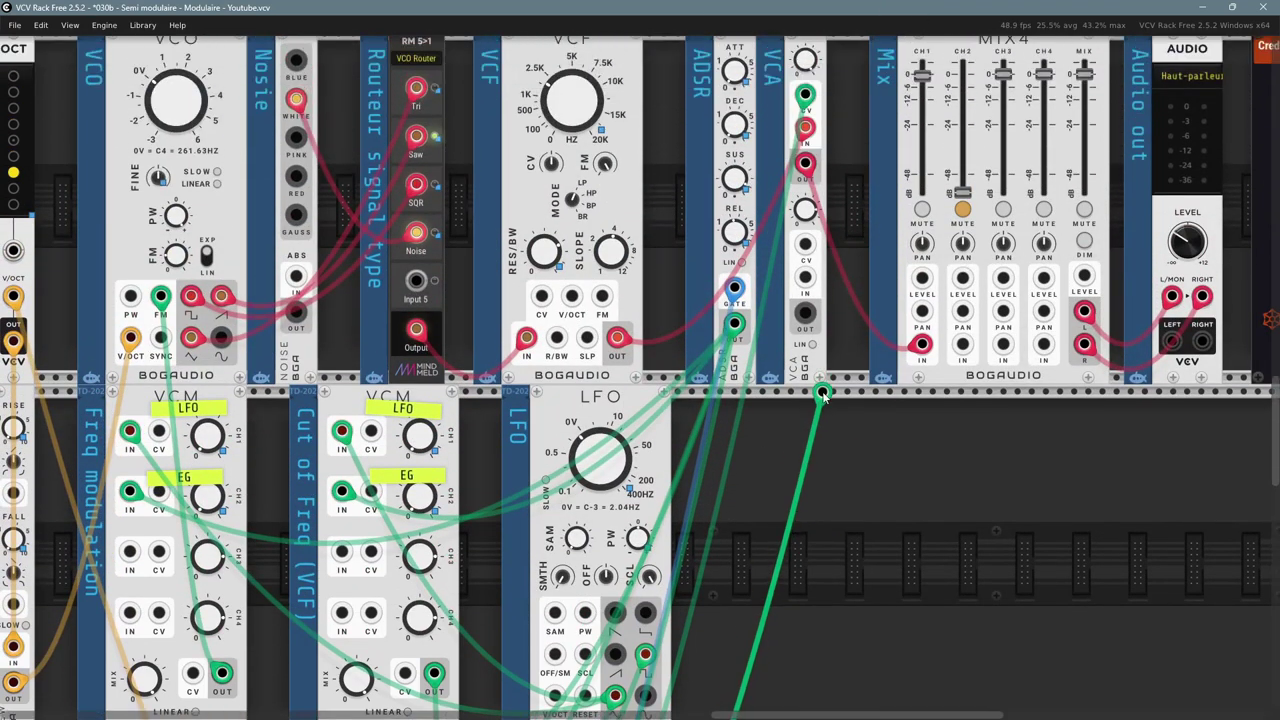
scroll(605, 300, "up", 1)
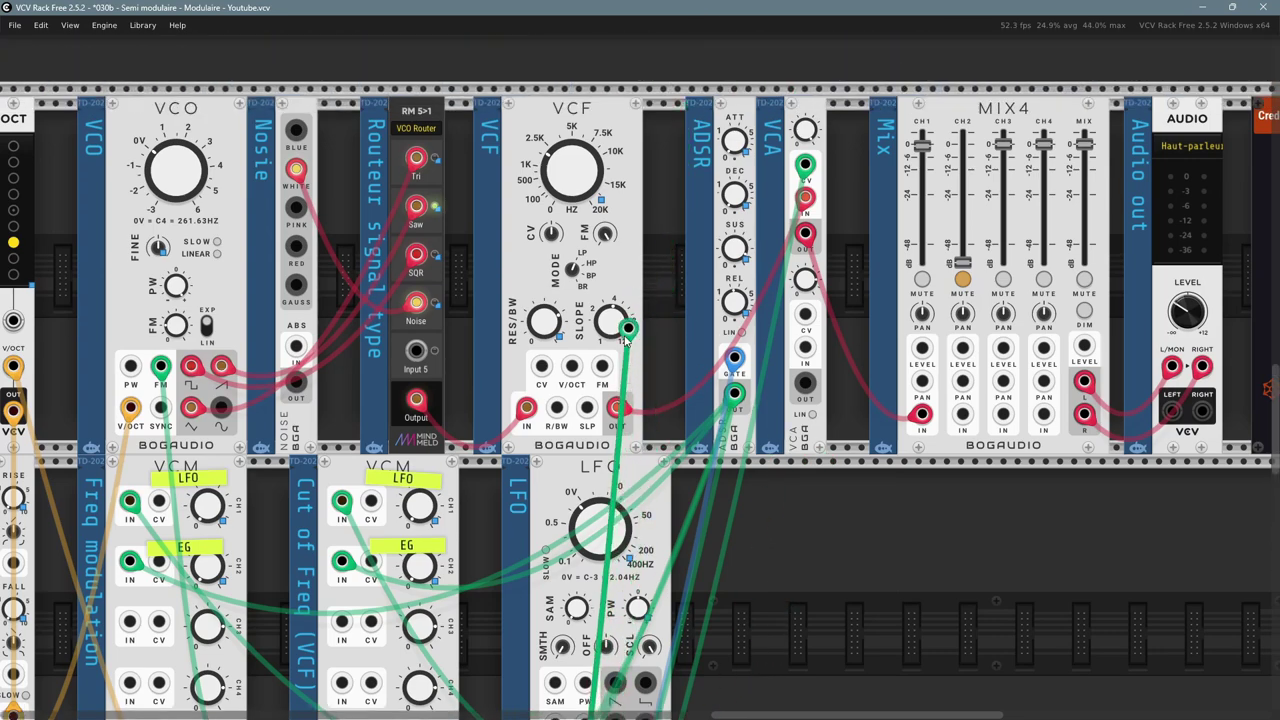
left_click(603, 366)
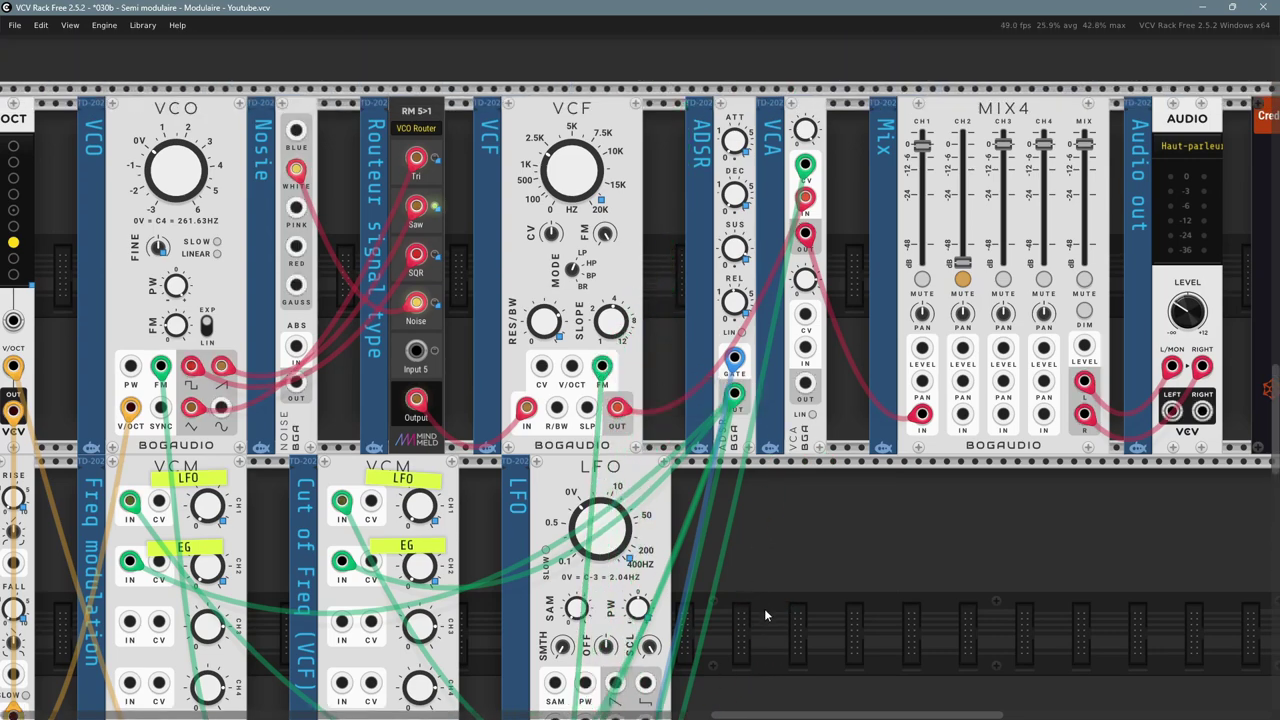
- On the control panel, lower Cut of freq to minimum, fully raise the COF mod EG/EXT level and set Peak to about 0.95
left_click_drag(765, 610, 1250, 443)
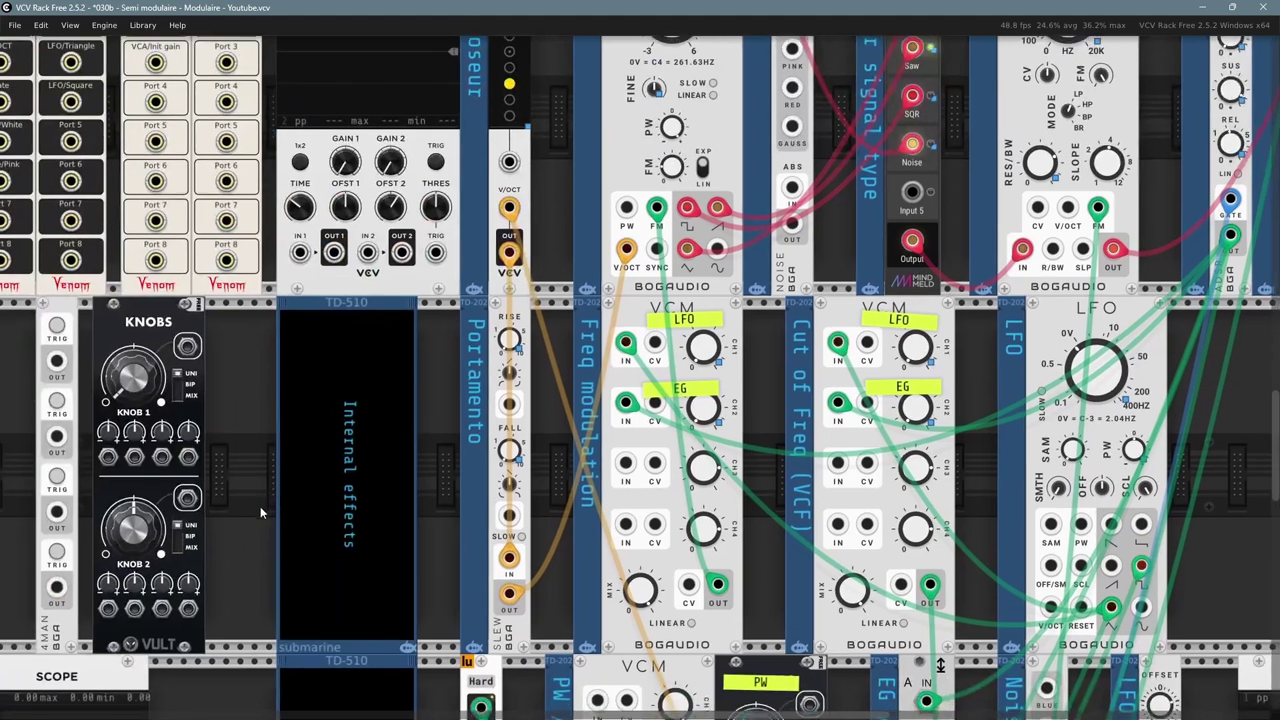
left_click_drag(260, 507, 900, 526)
scroll(539, 462, "up", 3)
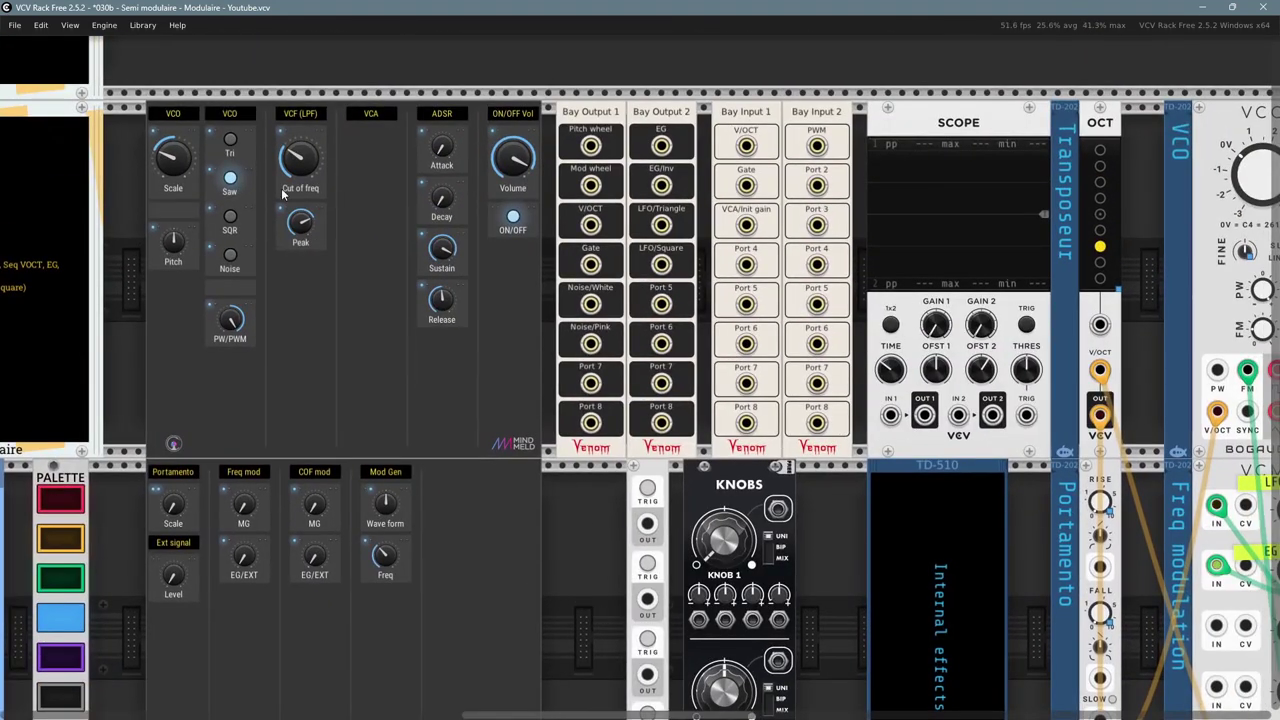
mouse_move(298, 157)
left_mouse_down()
mouse_move(298, 180)
mouse_move(298, 152)
left_mouse_up()
mouse_move(314, 505)
left_mouse_down()
mouse_move(314, 550)
mouse_move(316, 500)
left_mouse_up()
left_click_drag(314, 545, 314, 545)
left_click_drag(300, 157, 300, 177)
left_click_drag(308, 236, 314, 270)
mouse_move(305, 221)
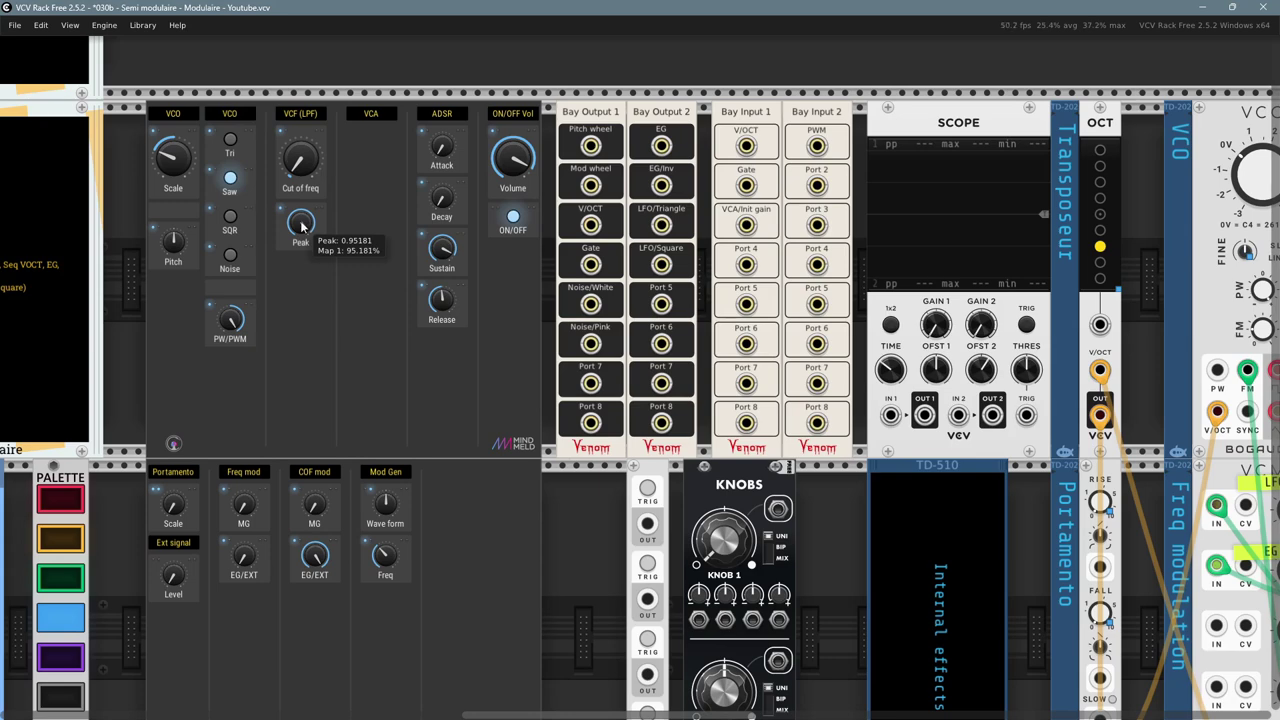
- Set the ADSR Attack to about 0.083 and turn the COF mod EG/EXT level back down to minimum
left_click_drag(442, 149, 442, 85)
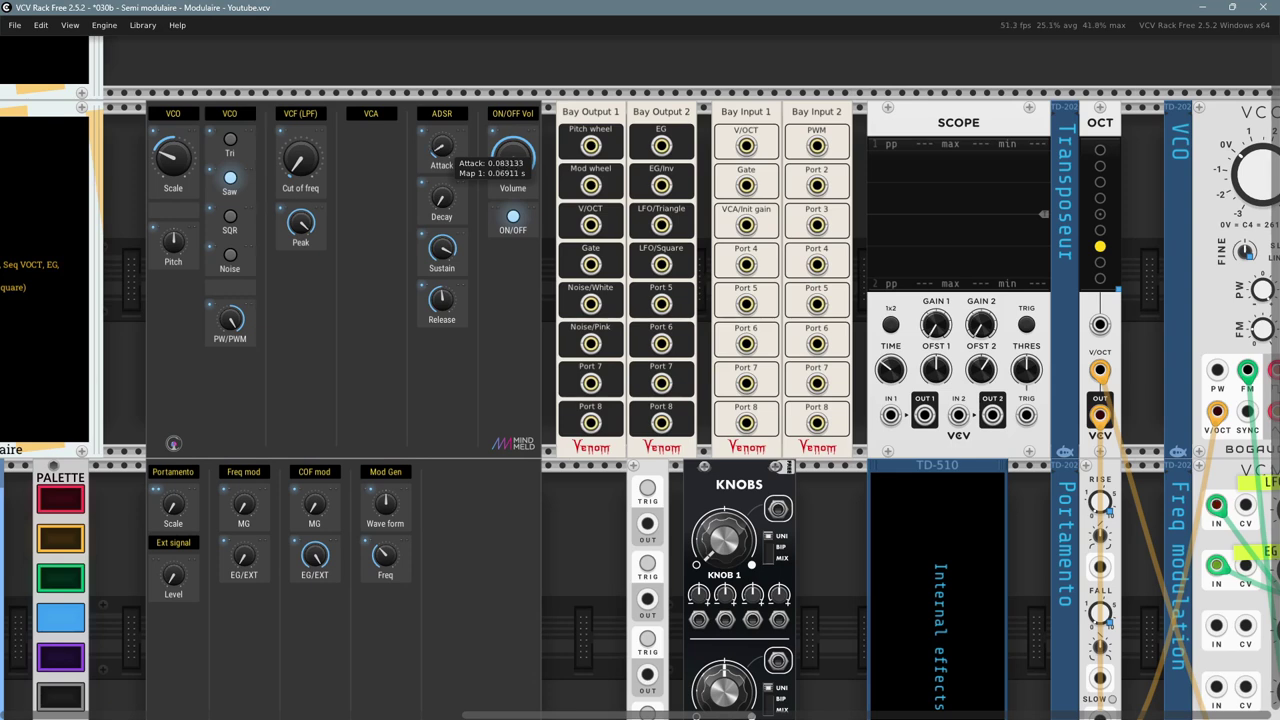
left_click_drag(442, 247, 442, 375)
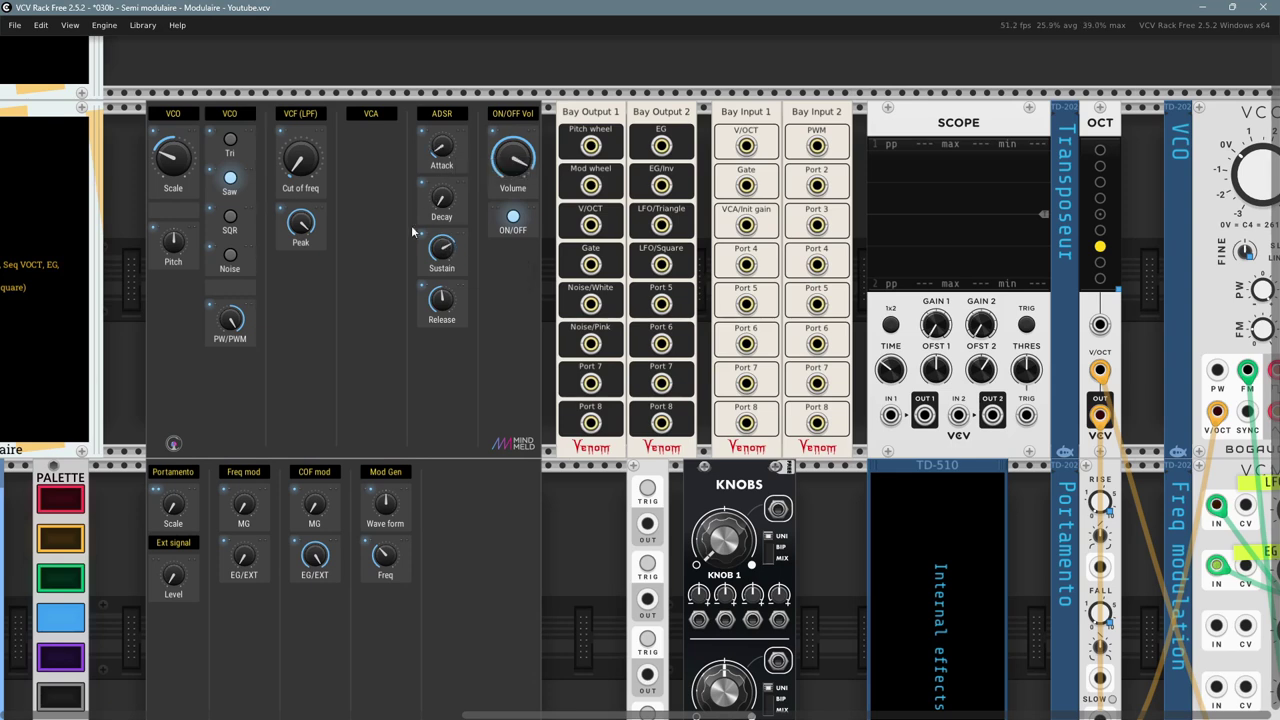
mouse_move(300, 158)
left_mouse_down()
mouse_move(300, 200)
mouse_move(300, 158)
left_mouse_up()
scroll(832, 542, "down", 3, "ctrl")
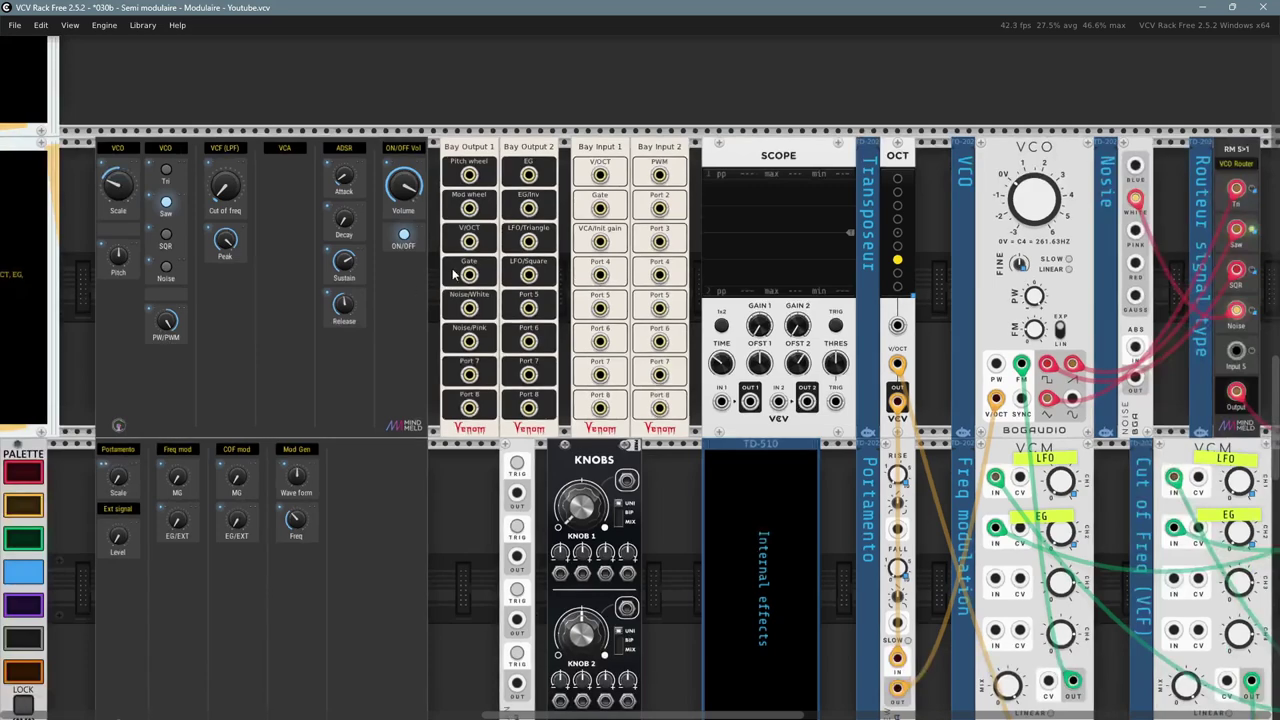
scroll(455, 272, "up", 5, "ctrl")
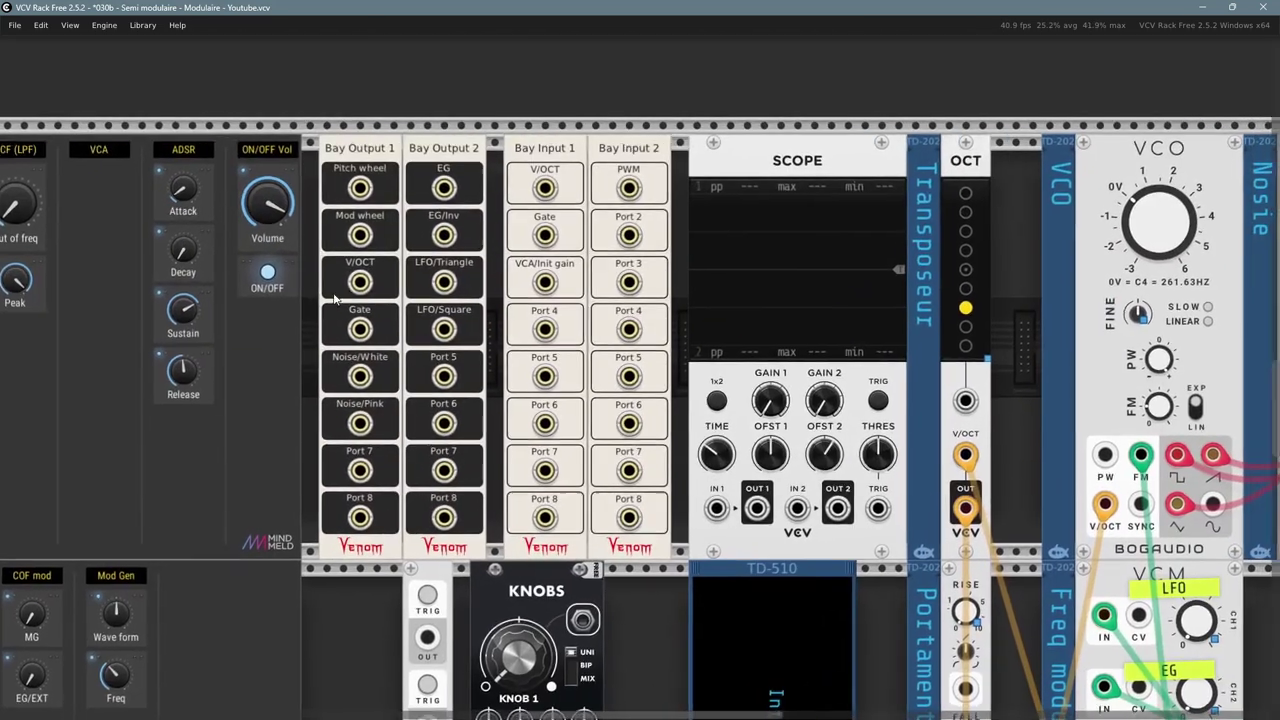
right_click(355, 236)
left_click(385, 336)
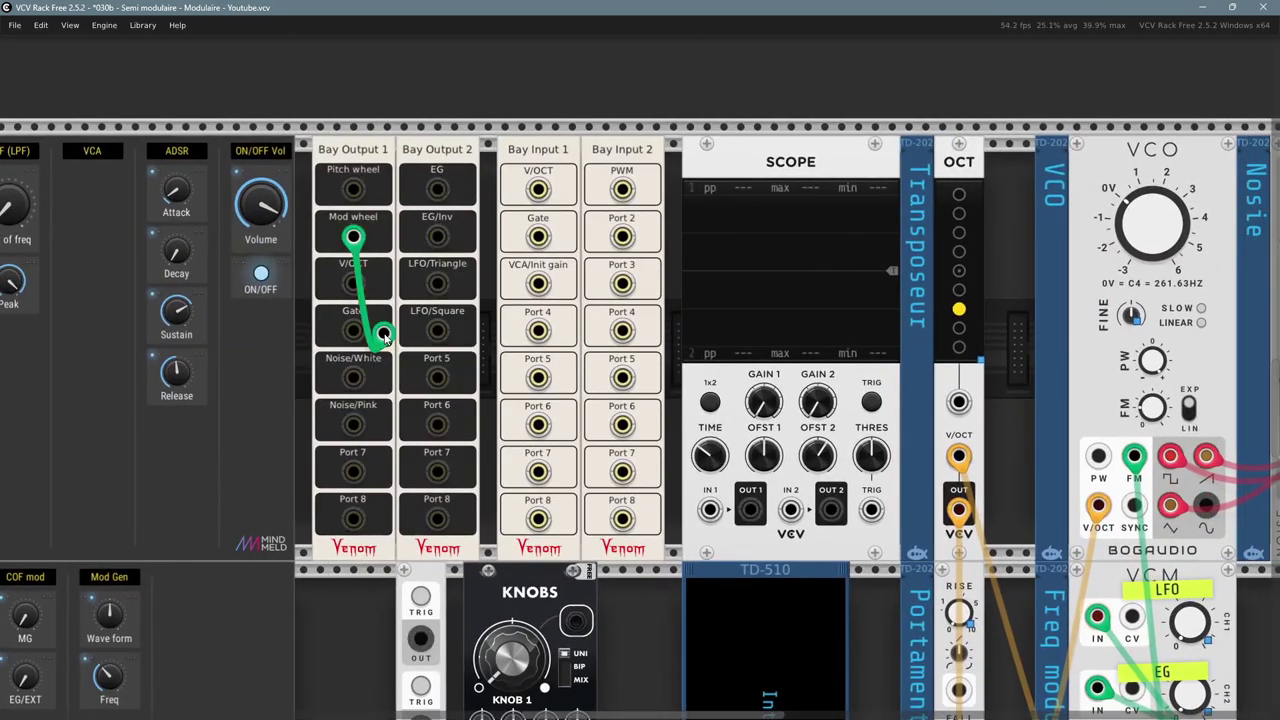
left_click_drag(385, 336, 423, 80)
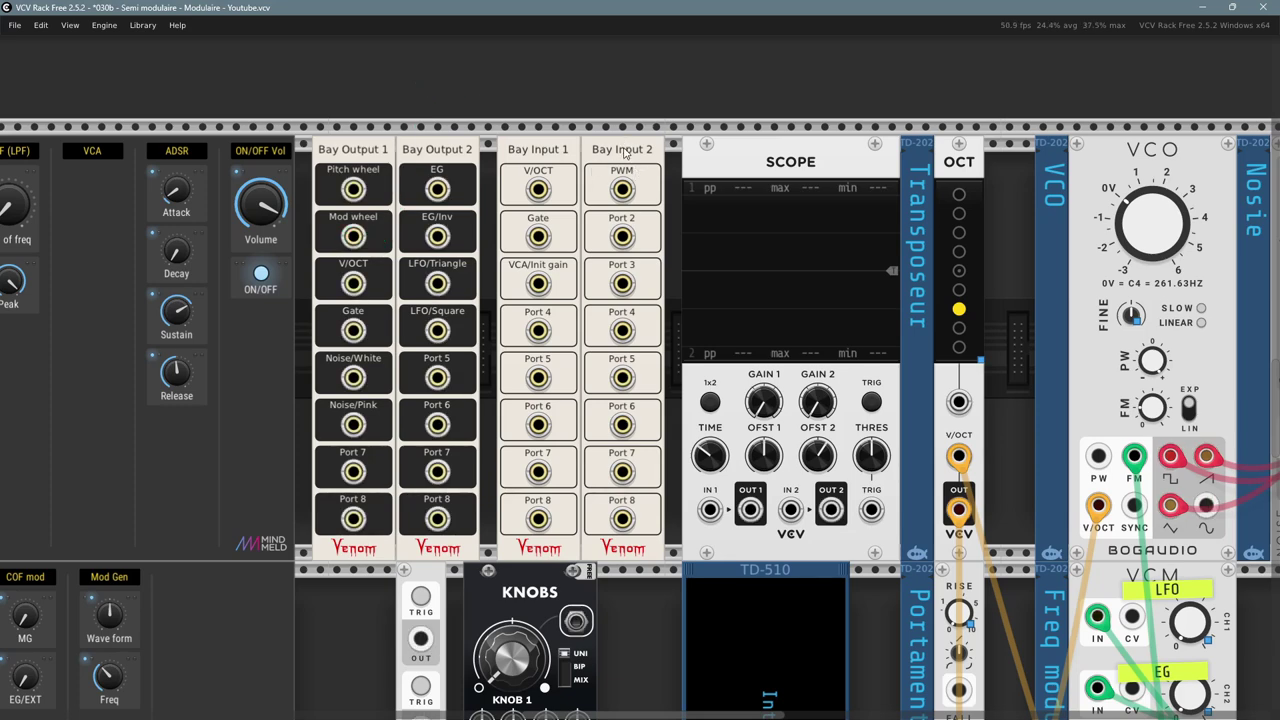
- Check the module name assigned to the second patch bay input module
left_click_drag(624, 153, 578, 145)
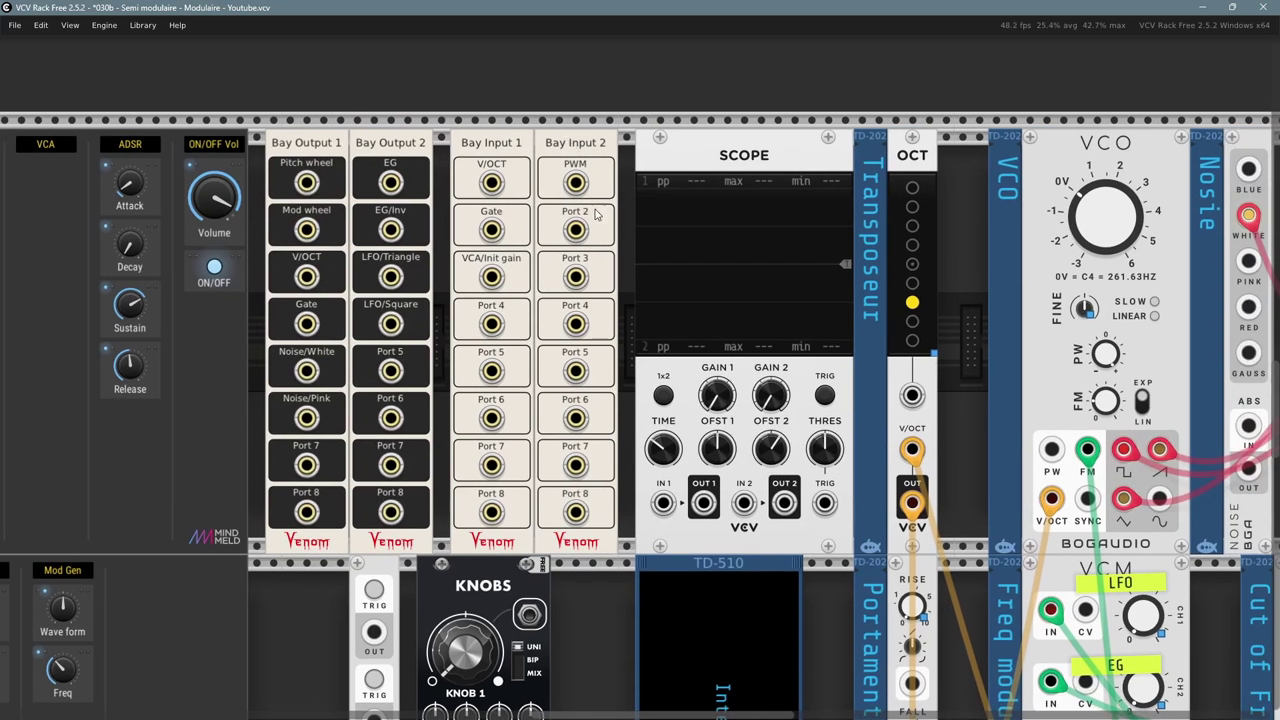
right_click(573, 153)
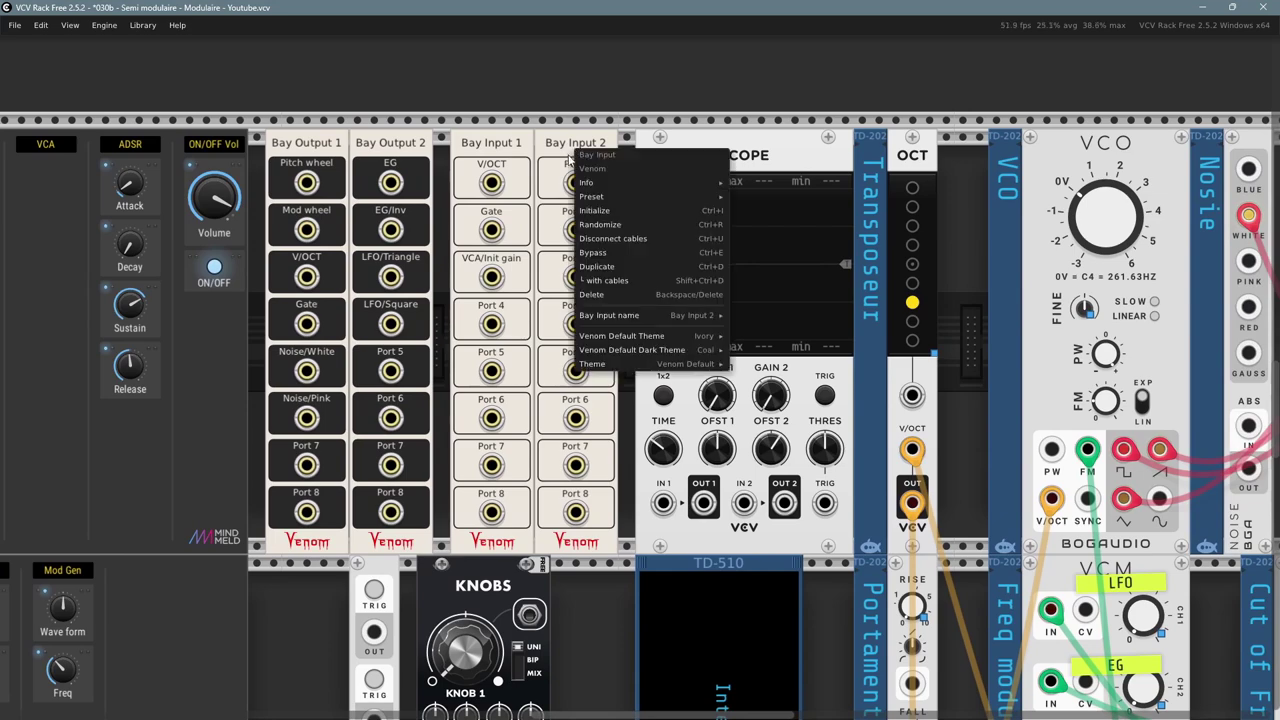
mouse_move(634, 316)
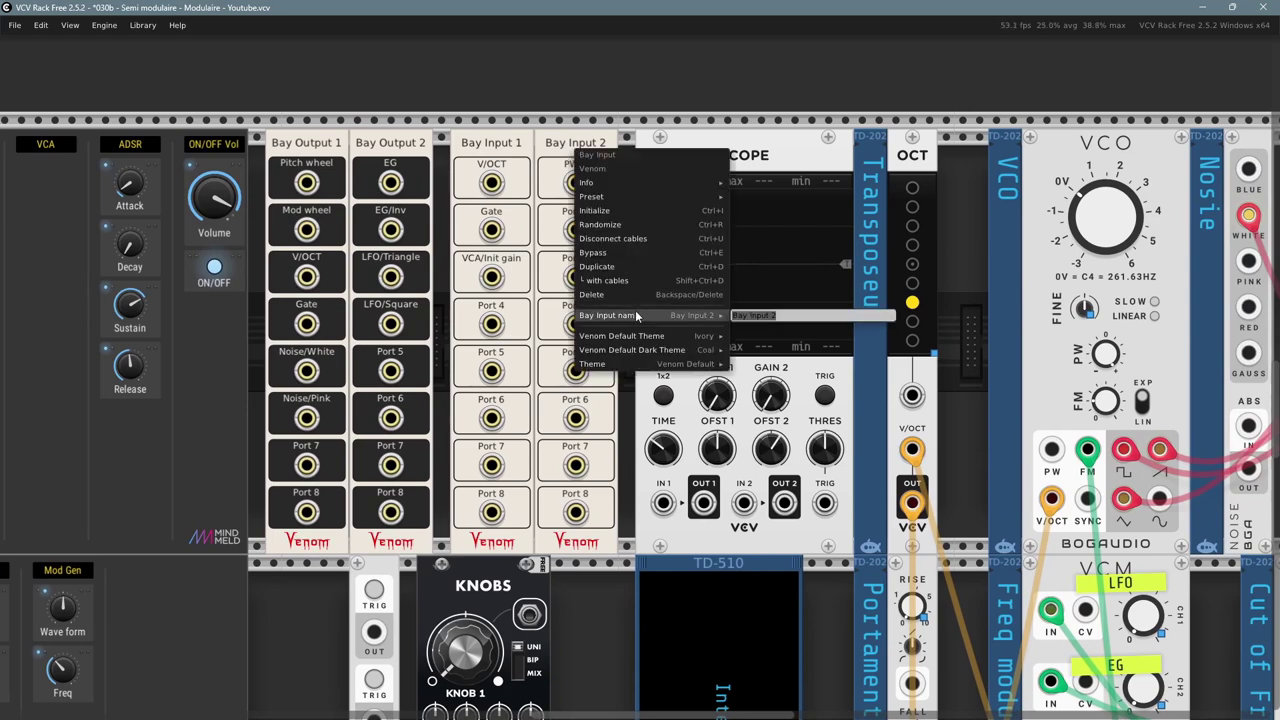
left_click(559, 634)
- Check which patch bay module is set as Router 2's Bay Norm source
left_click_drag(606, 682, 335, 164)
scroll(367, 206, "down", 1)
scroll(399, 255, "down", 1)
left_click_drag(1220, 655, 1002, 230)
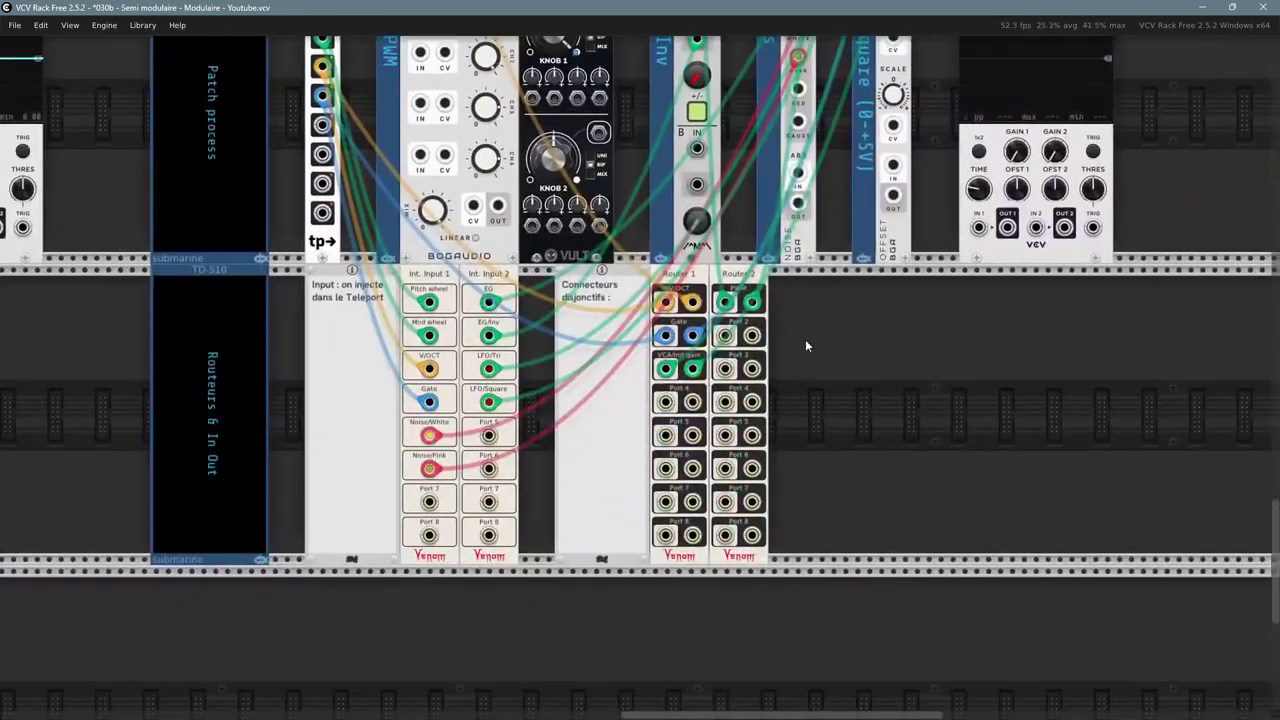
scroll(805, 339, "up", 3)
scroll(807, 315, "down", 2)
scroll(851, 350, "up", 2)
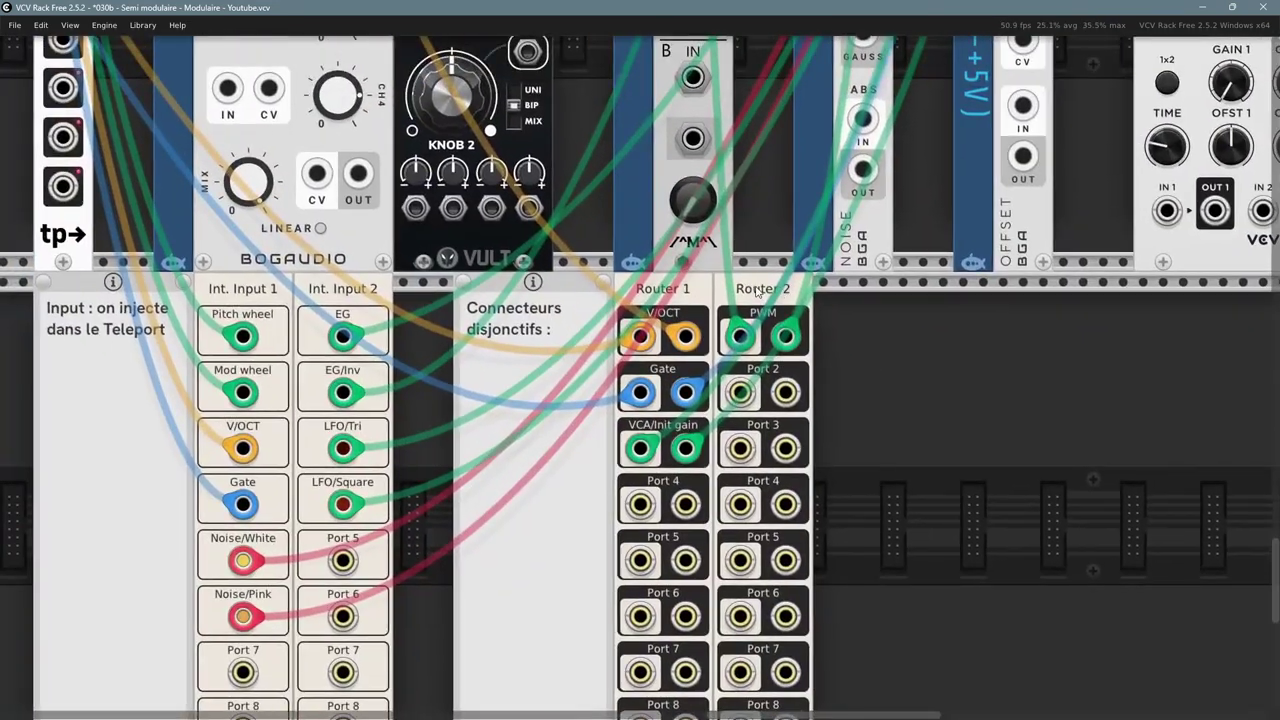
right_click(758, 291)
left_click(790, 348)
left_click_drag(846, 333, 850, 356)
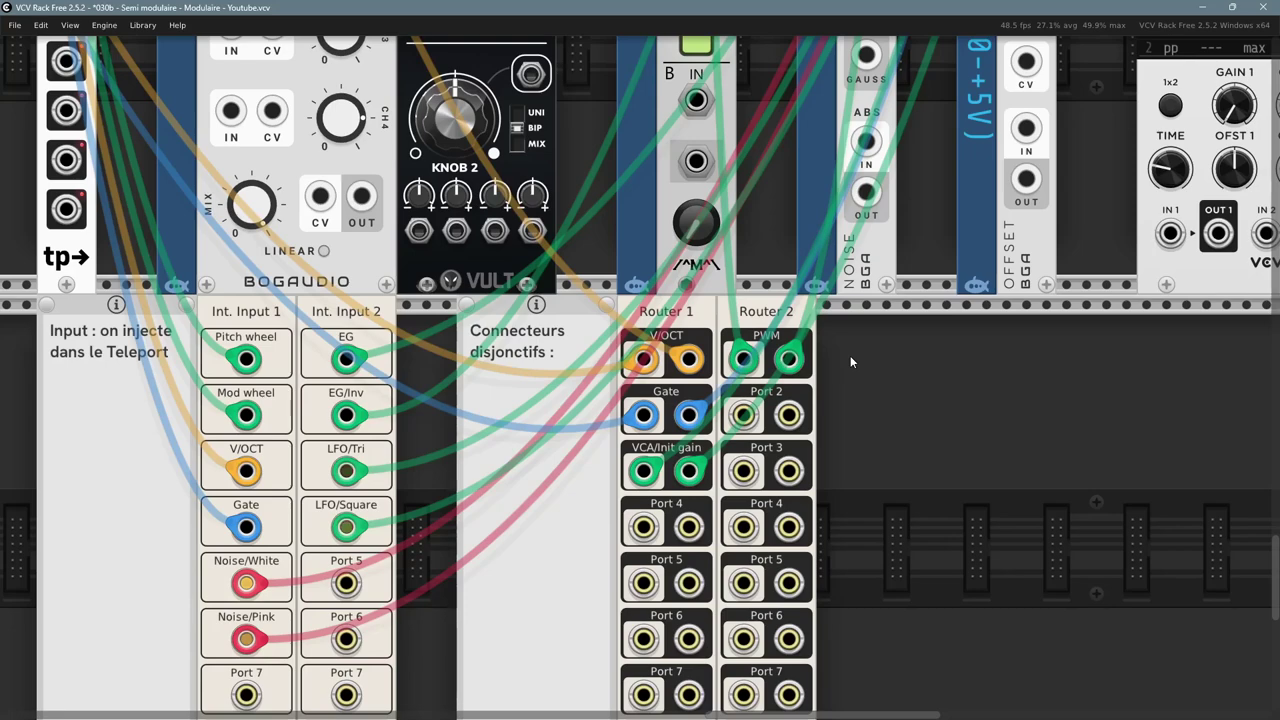
right_click(761, 316)
mouse_move(877, 498)
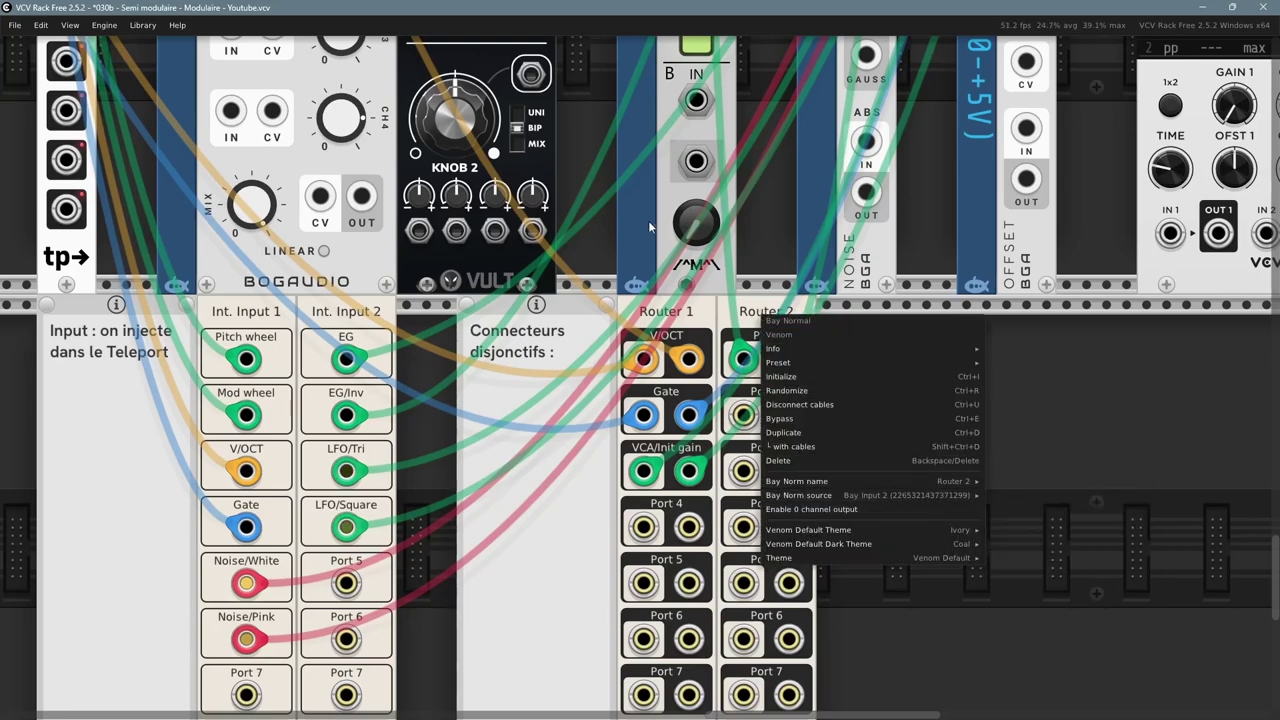
left_click(589, 128)
- Rename the PWM port of Bay Input 2 as VCF/COF
scroll(573, 262, "up", 7)
scroll(573, 262, "left", 3)
left_click_drag(288, 216, 460, 525)
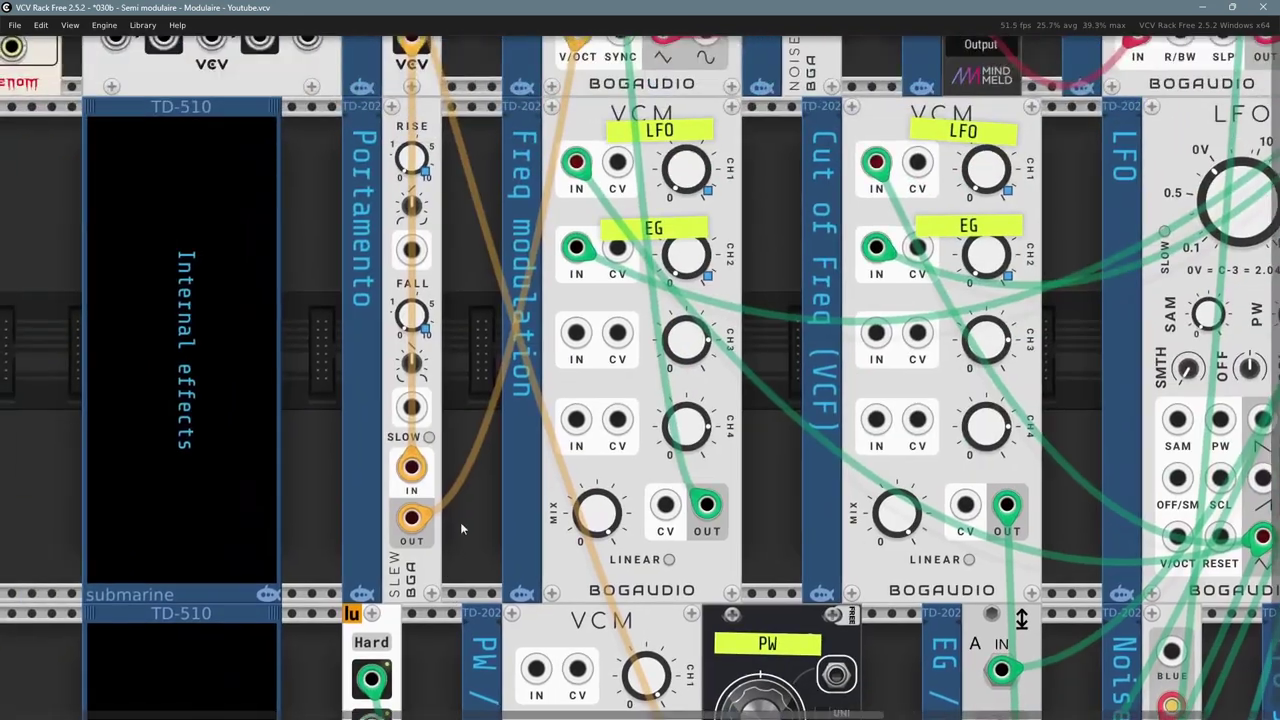
left_click_drag(365, 240, 454, 560)
left_click_drag(268, 277, 350, 343)
scroll(350, 341, "down", 1)
left_click_drag(309, 234, 586, 372)
right_click(490, 237)
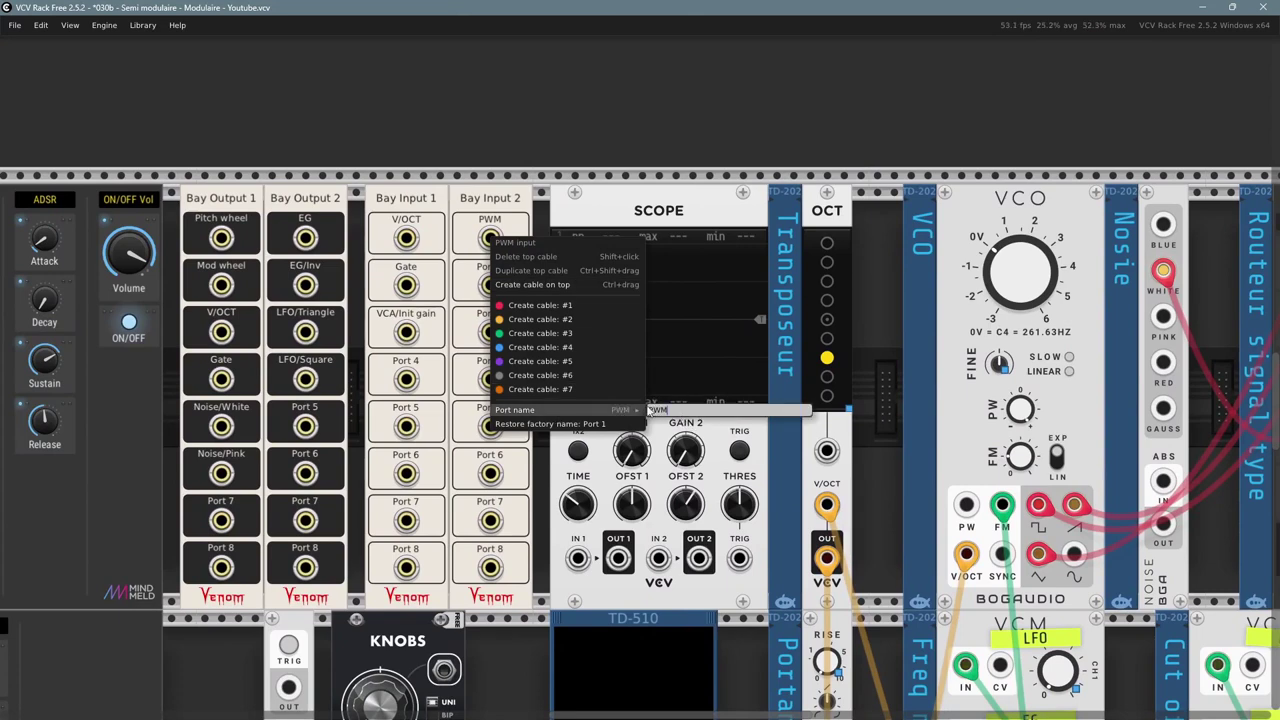
mouse_move(590, 410)
key("BackSpace")
type("COF")
key("Return")
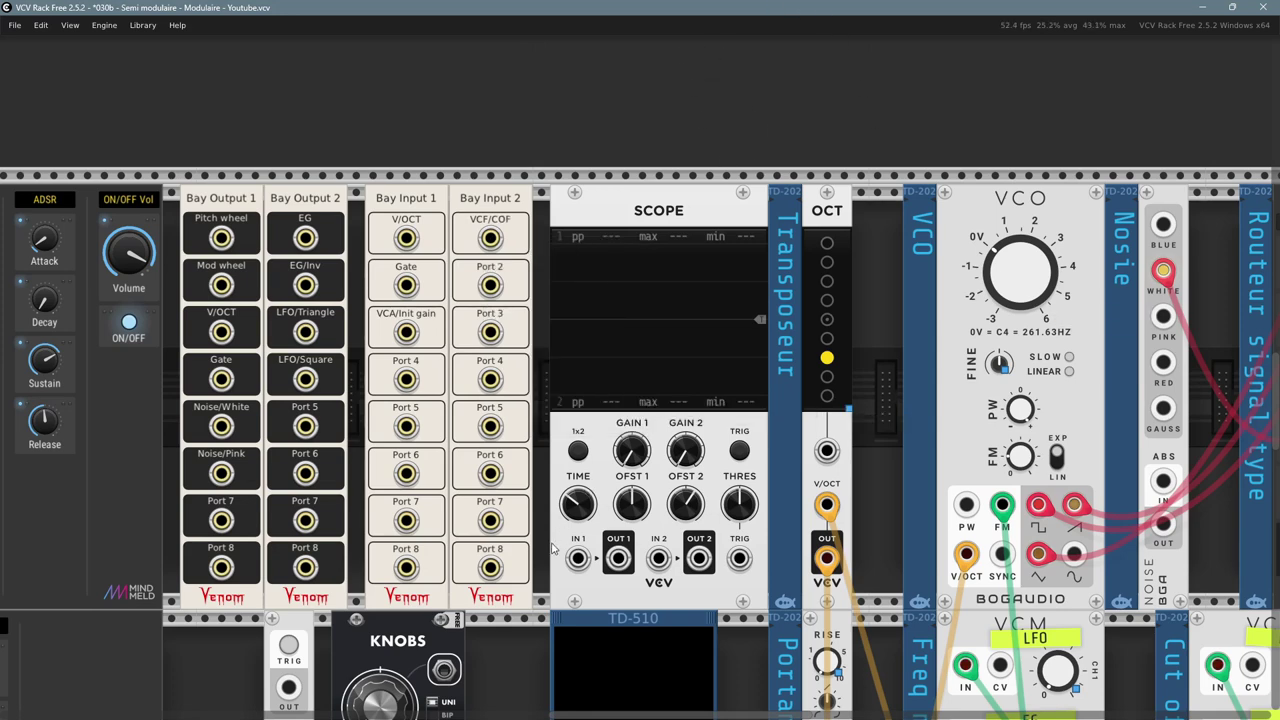
- Check the label and cabling of the first port on Router 2
scroll(551, 548, "down", 10)
scroll(510, 260, "down", 2)
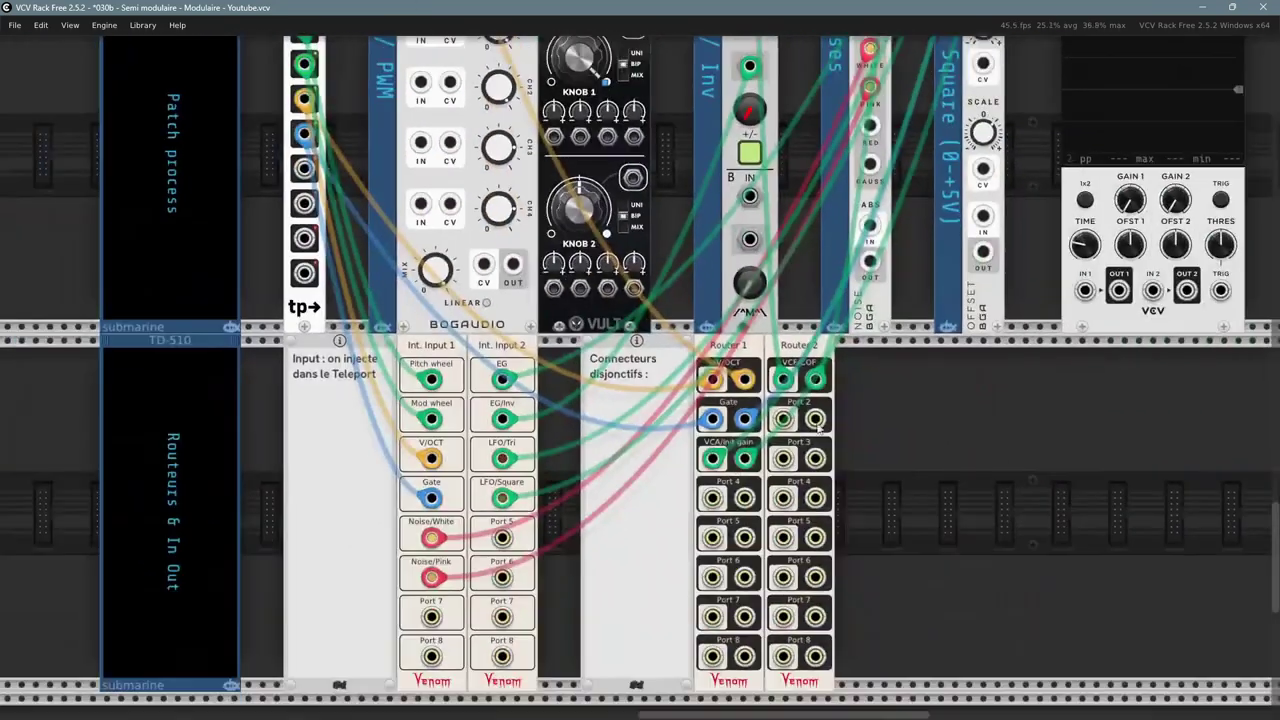
scroll(798, 378, "up", 2)
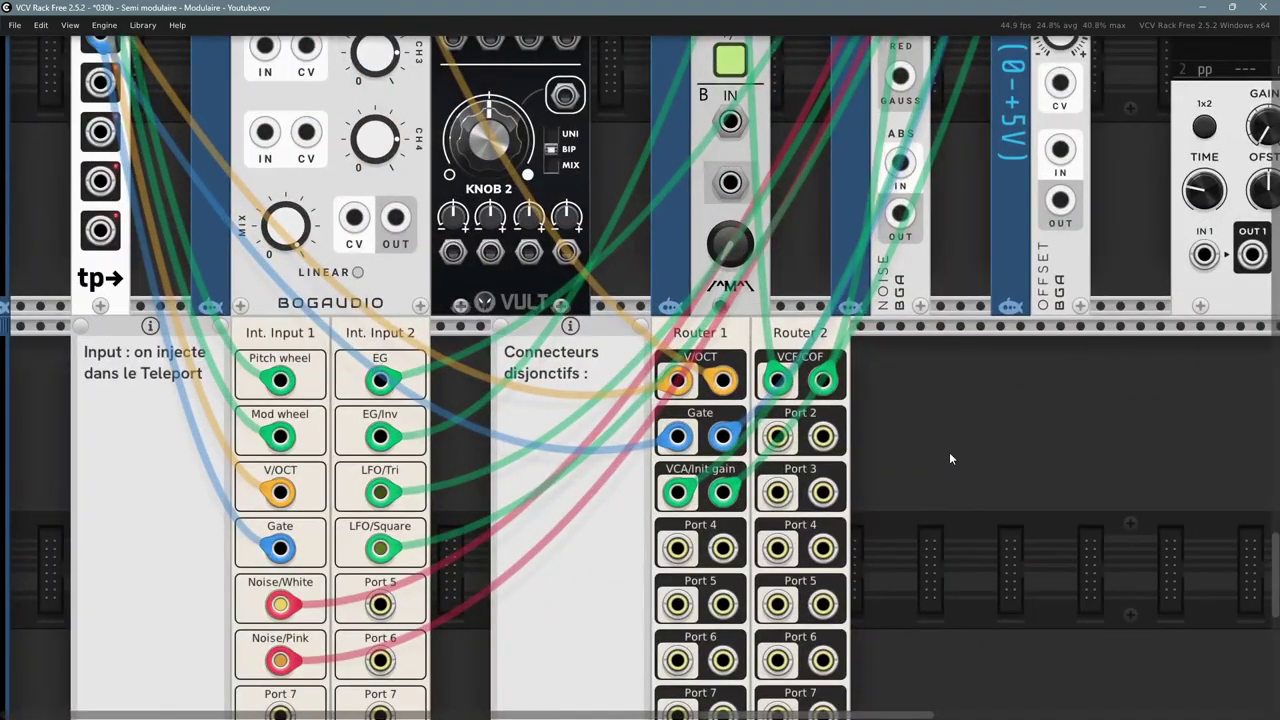
scroll(947, 455, "down", 1)
scroll(943, 463, "down", 1)
- Switch Knob 1 of the KNOBS module to BIP mode and centre it at 0
left_click_drag(440, 138, 572, 482)
left_click_drag(394, 233, 677, 571)
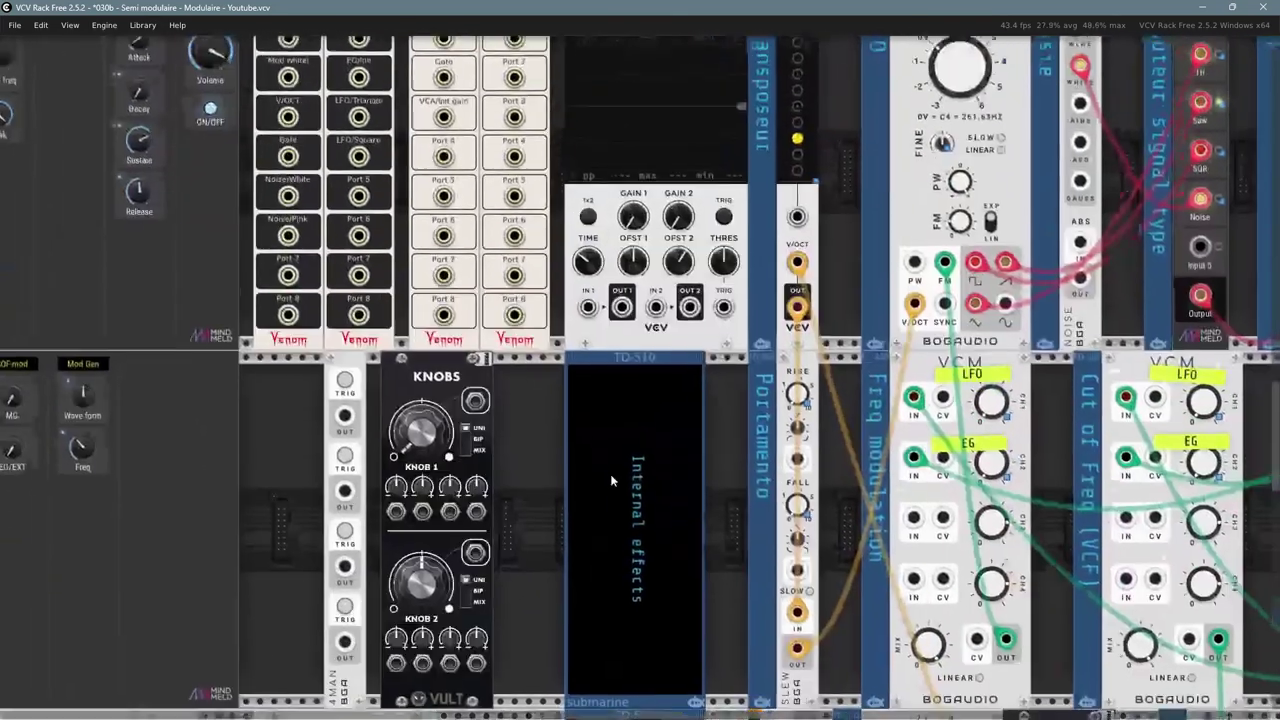
left_click_drag(430, 368, 597, 448)
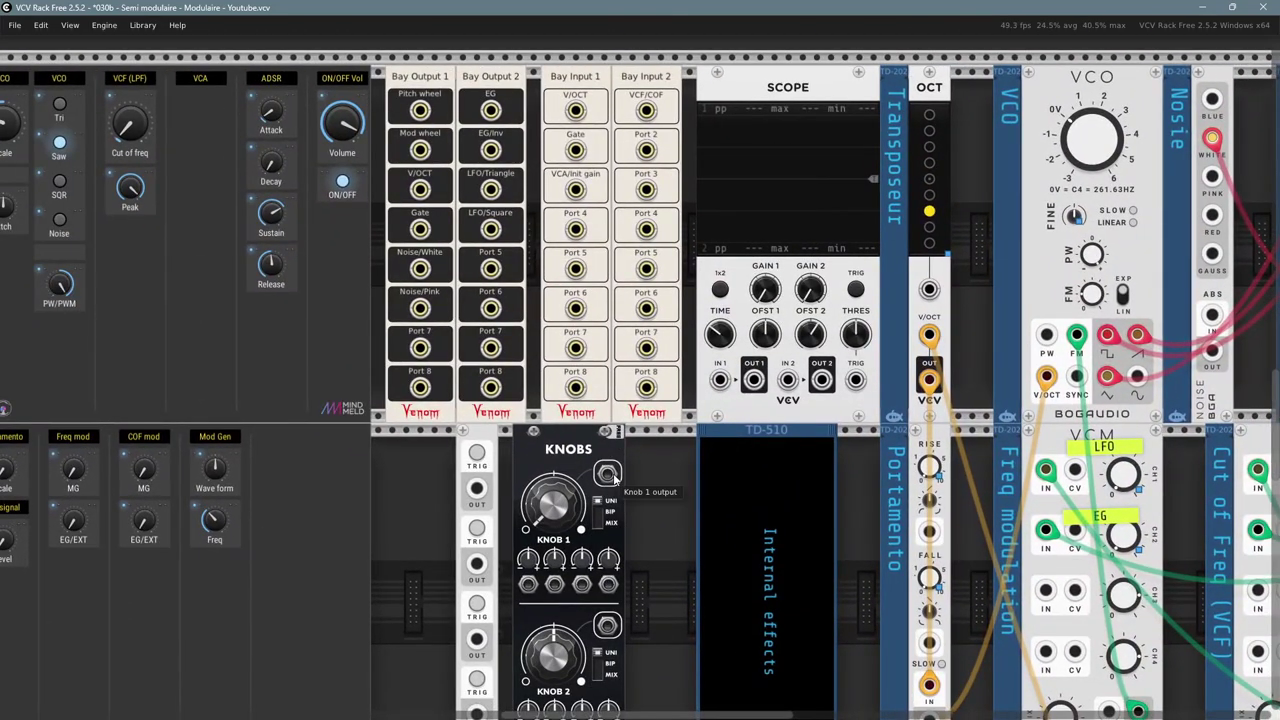
right_click(608, 477)
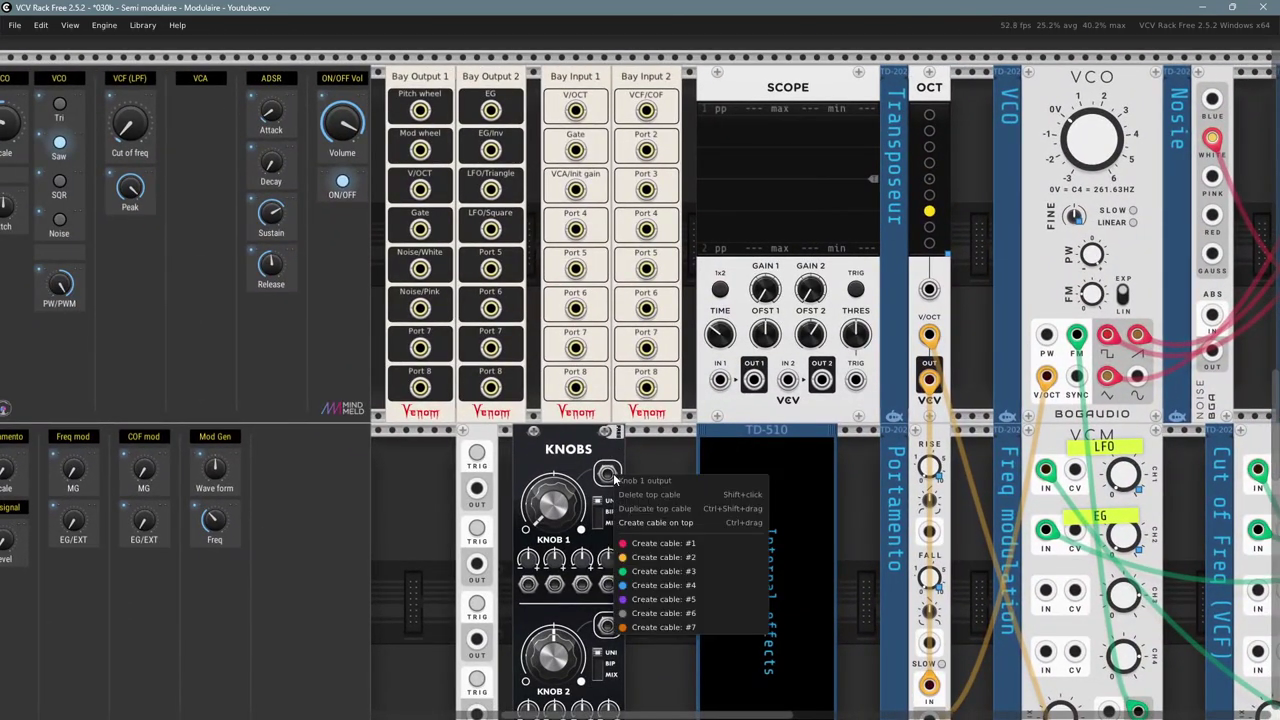
left_click(461, 448)
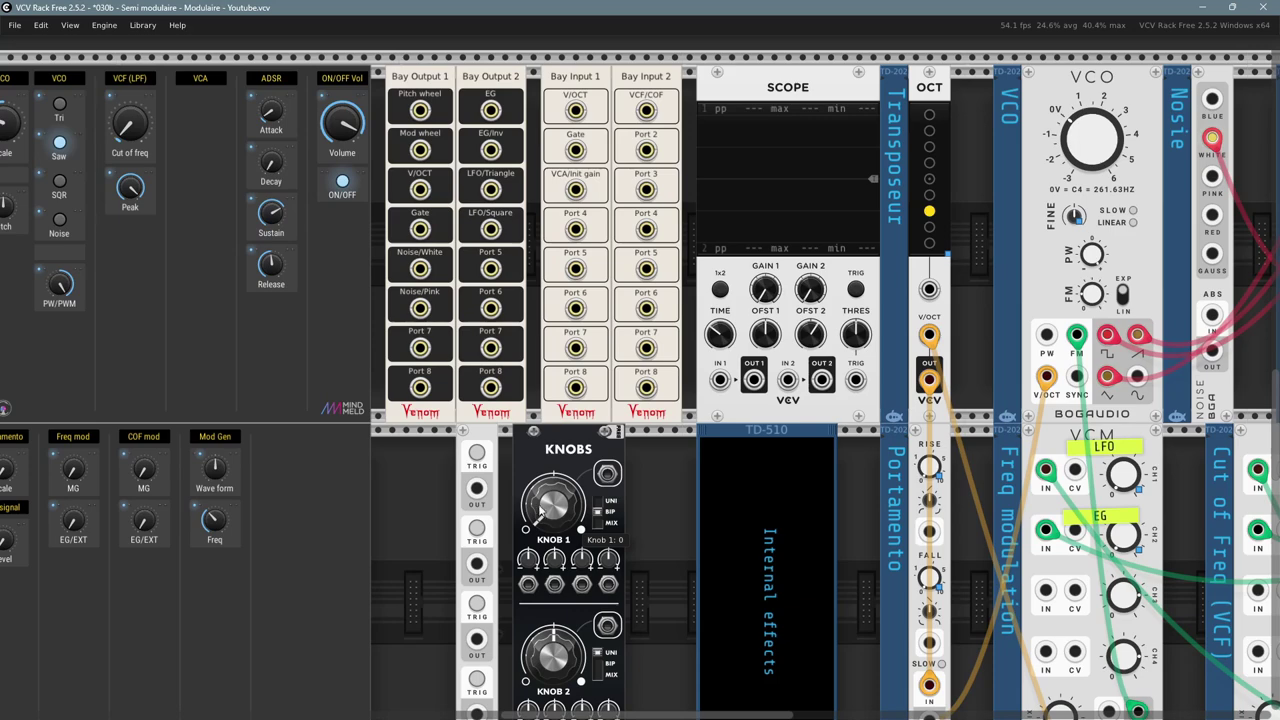
left_click_drag(672, 472, 593, 496)
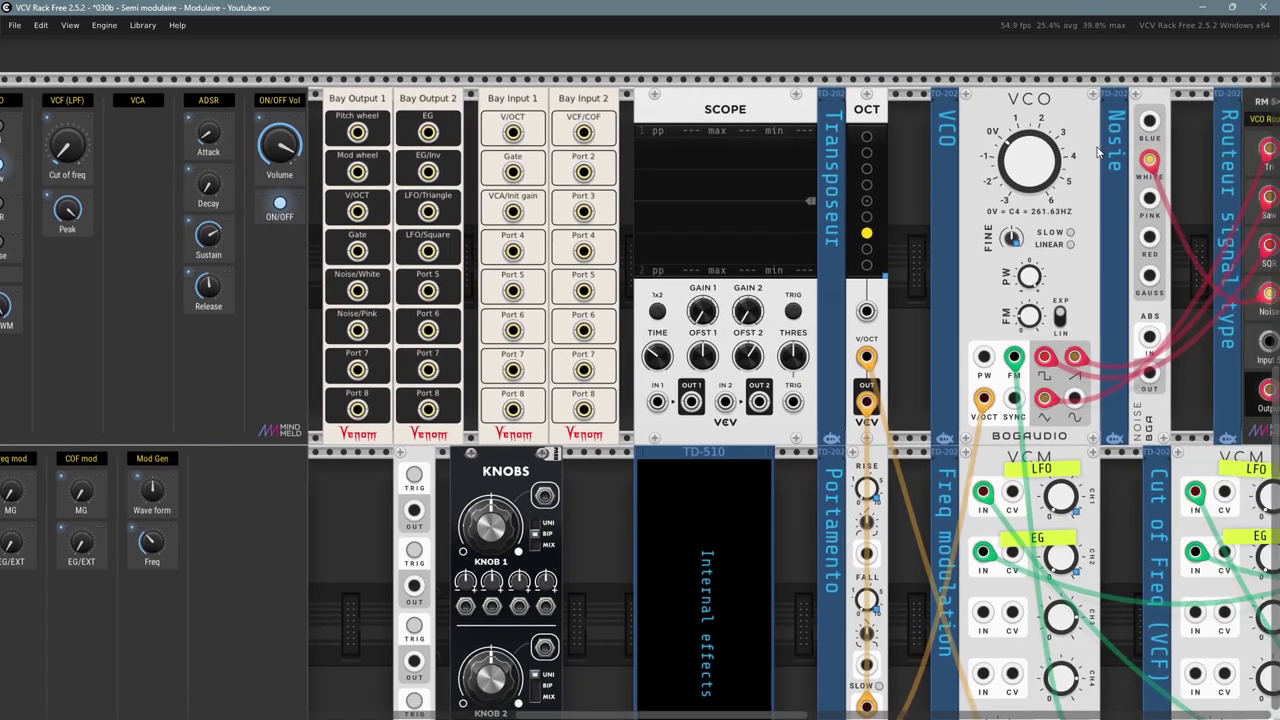
- Patch the Knob 1 output to the VCF/COF port of Bay Input 2 with a green cable
left_click_drag(1040, 197, 695, 199)
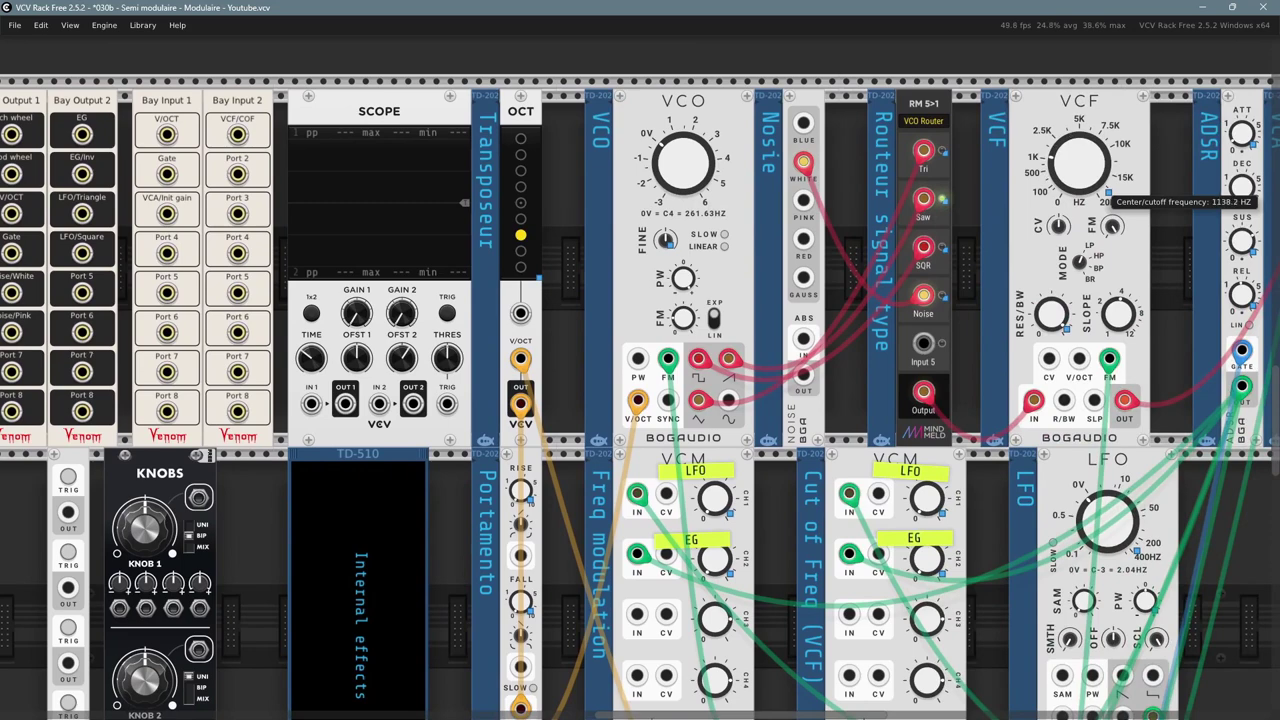
left_click_drag(228, 523, 302, 487)
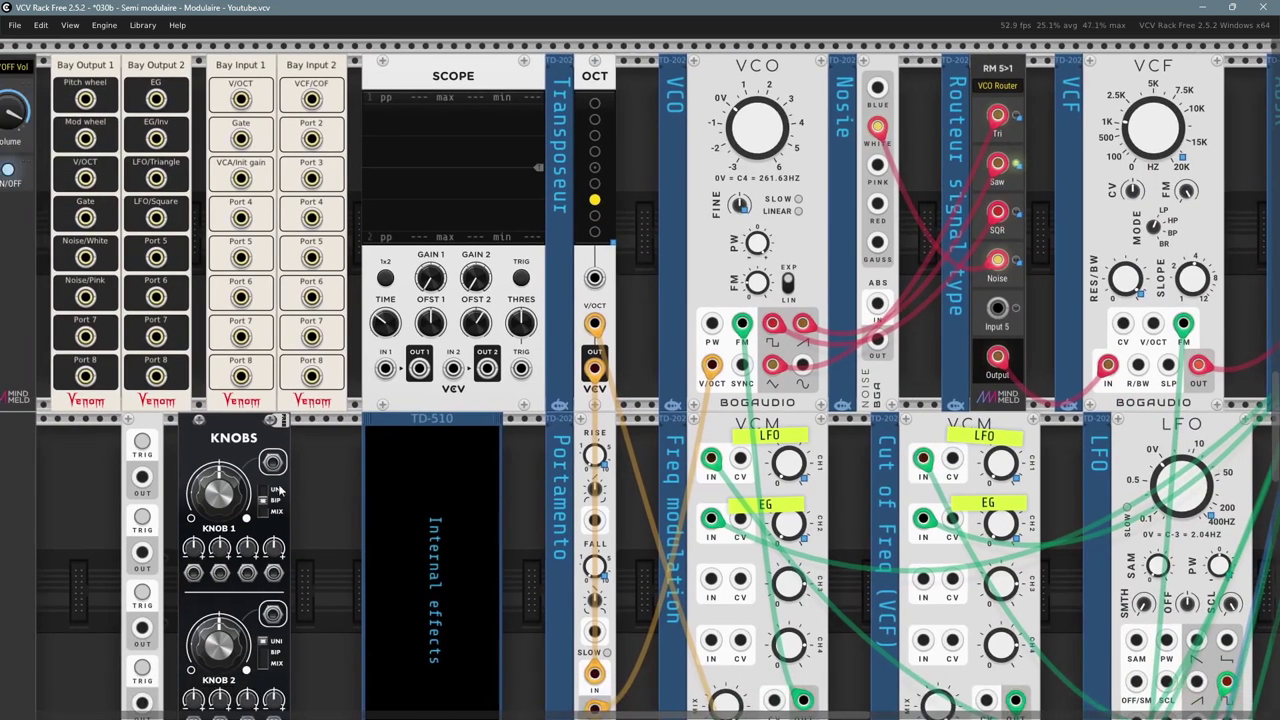
right_click(272, 462)
left_click(322, 548)
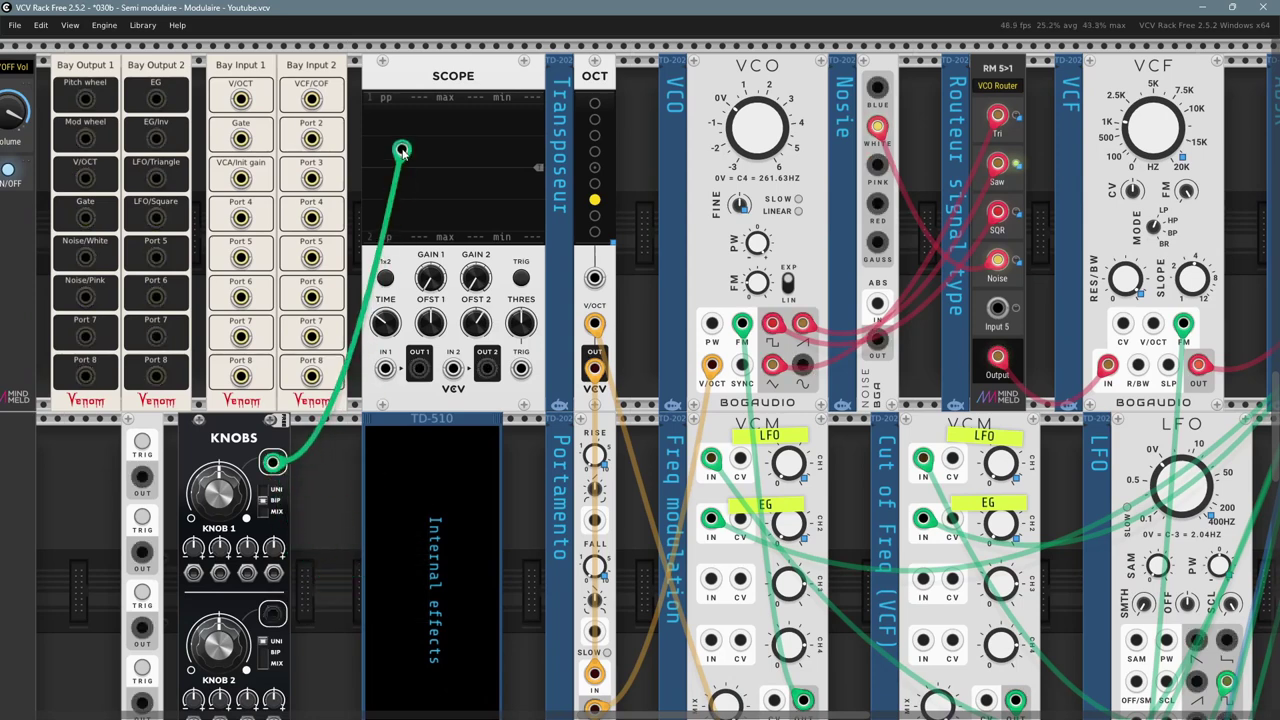
left_click(311, 99)
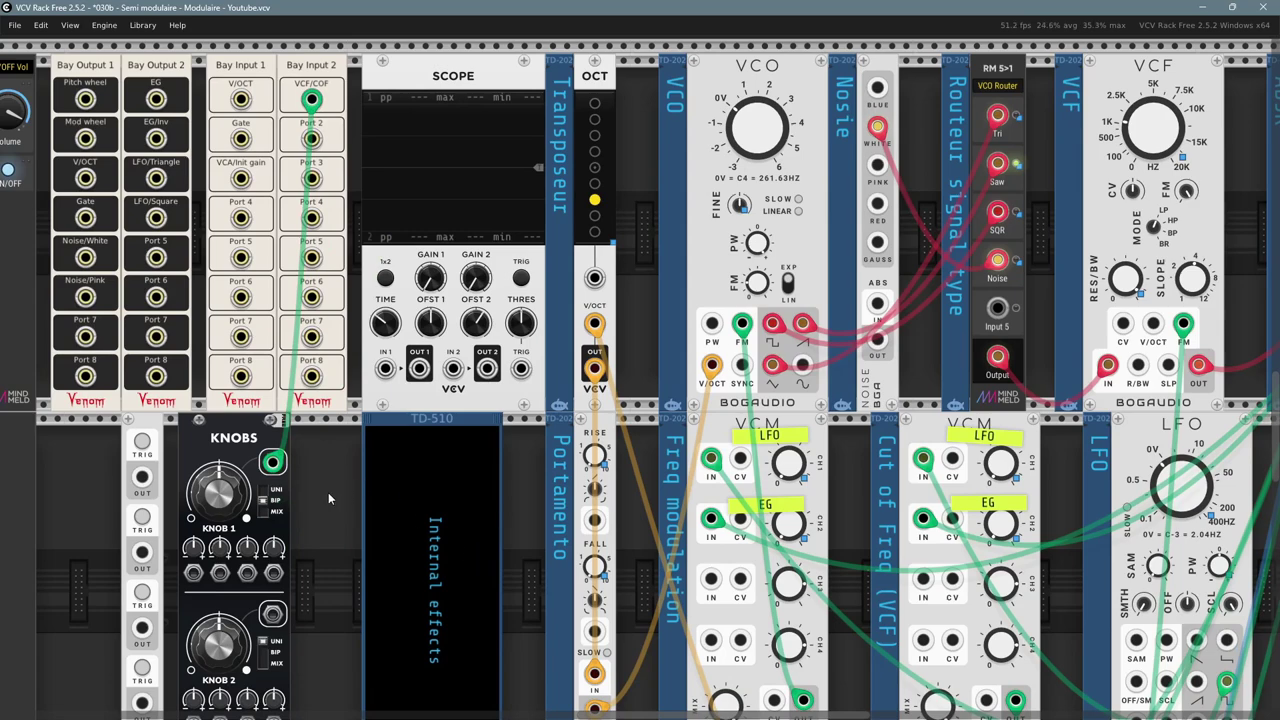
- Repatch the source of the VCF/COF cable from the Knob 1 output to the Mod wheel port of Bay Output 1
mouse_move(214, 490)
left_click_drag(214, 490, 84, 141)
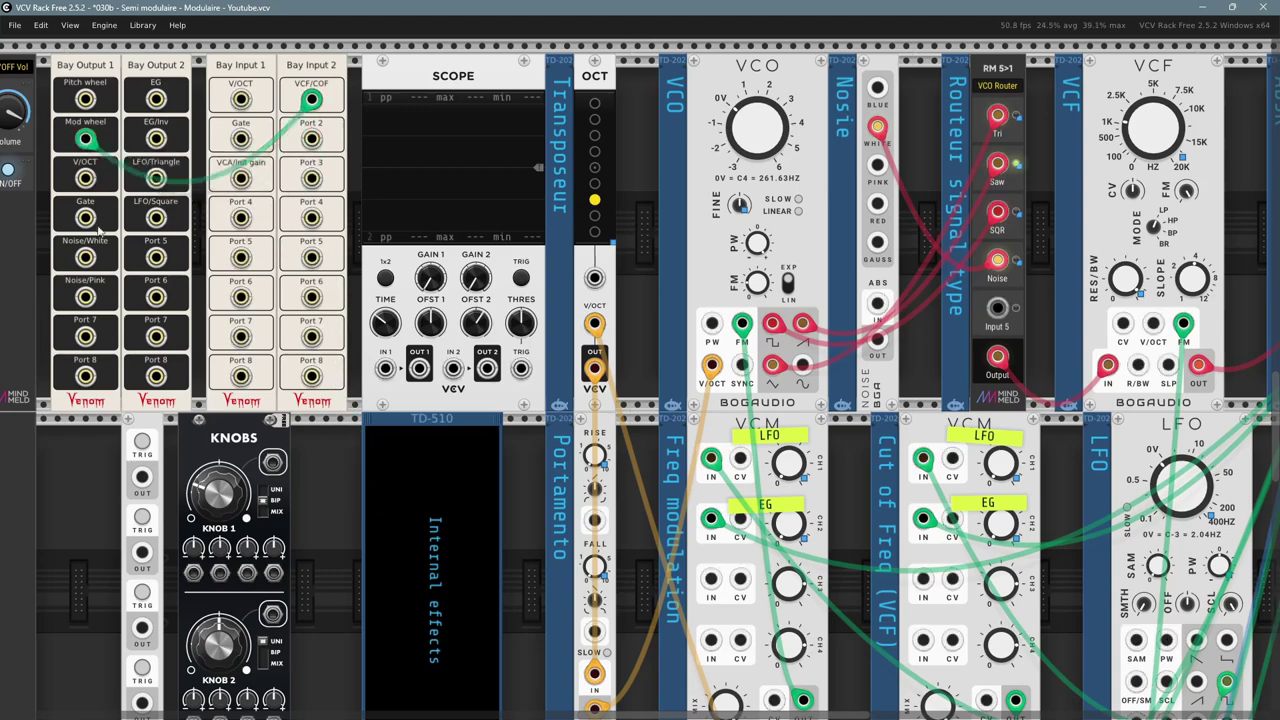
- Play a note and move the right Tact pad to test the mod wheel signal
left_click_drag(77, 515, 611, 162)
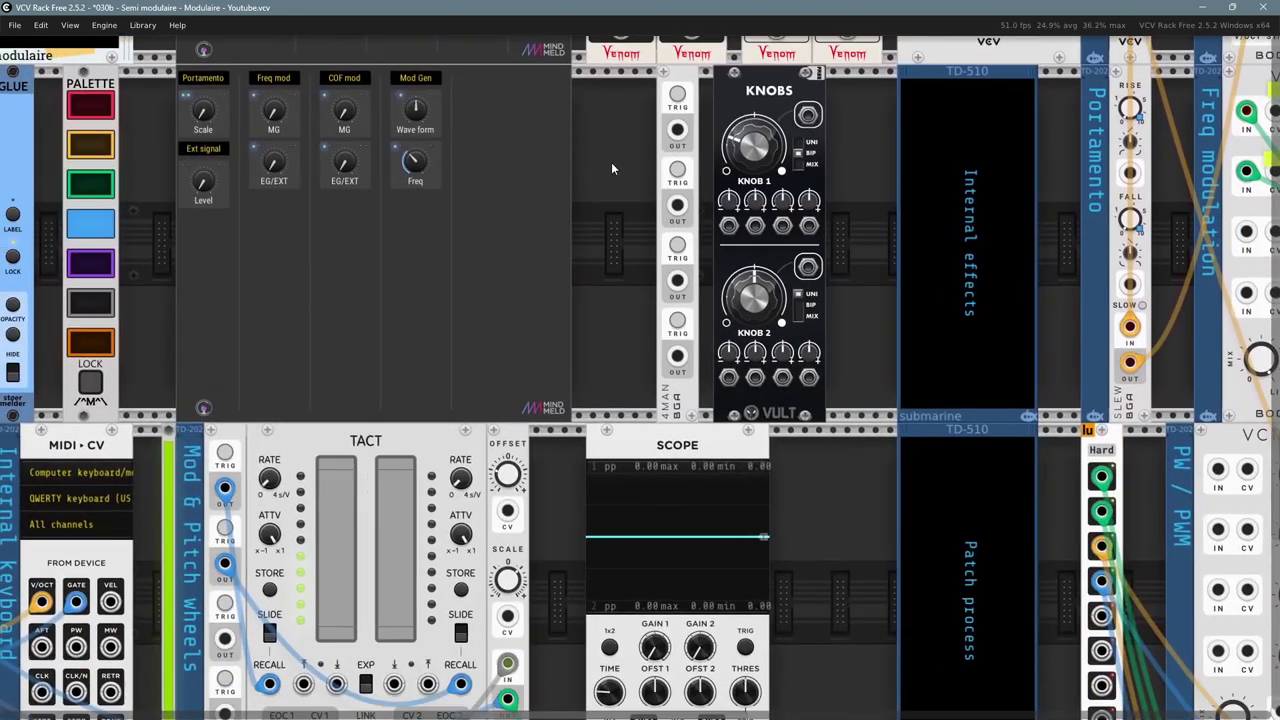
left_click(400, 548)
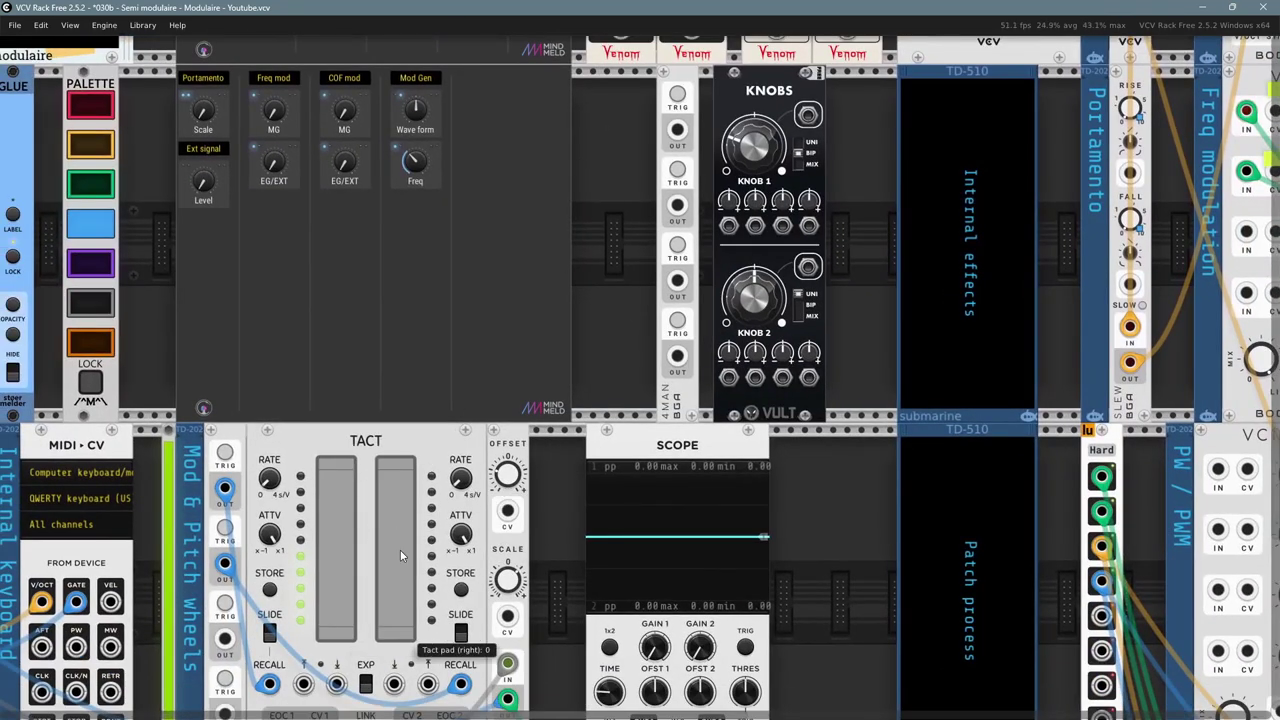
left_click_drag(391, 527, 376, 700)
key("z")
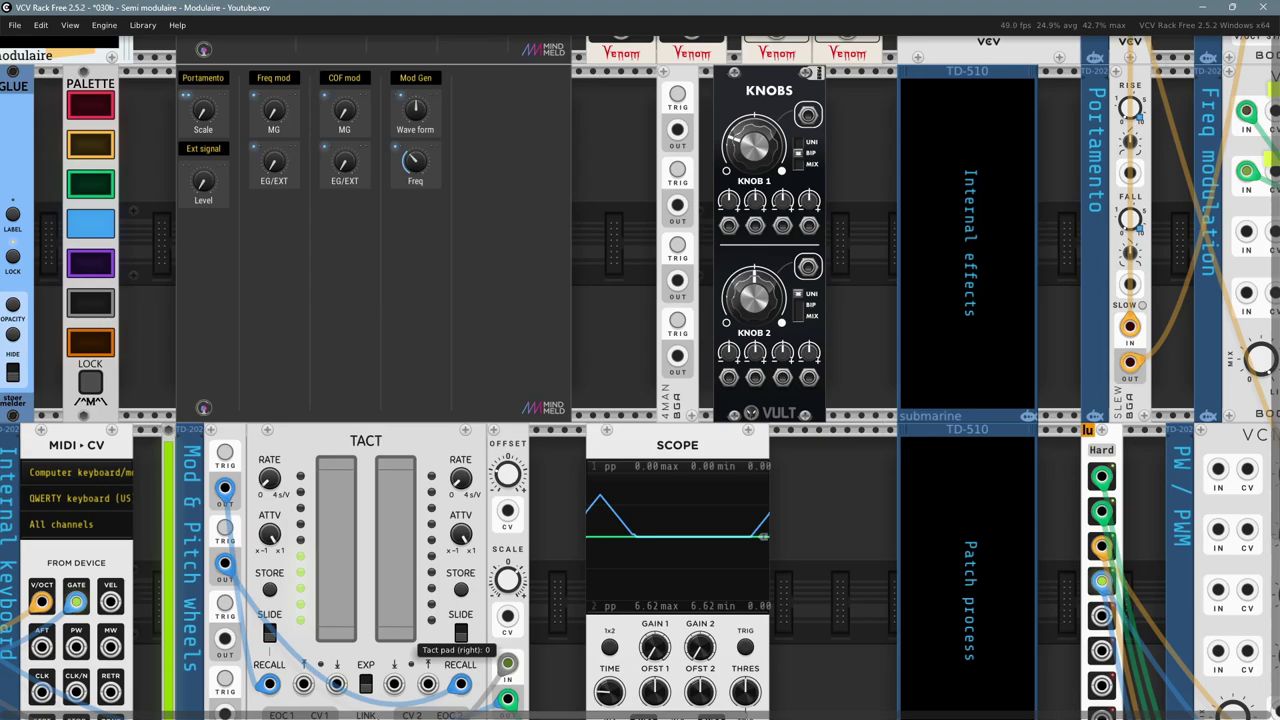
- Set the VCF Cut of freq to about 0.43 and sweep the right Tact pad up to 10 to test the modulation
scroll(454, 217, "up", 8)
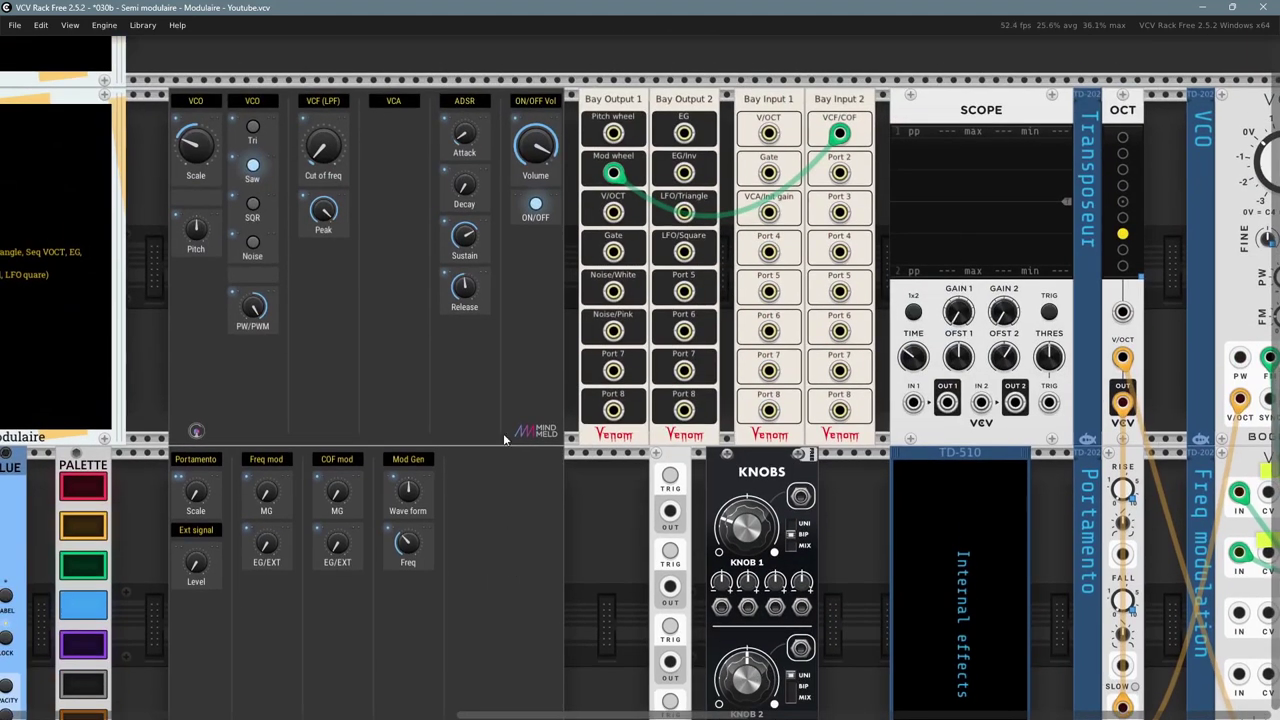
left_click_drag(322, 148, 322, 170)
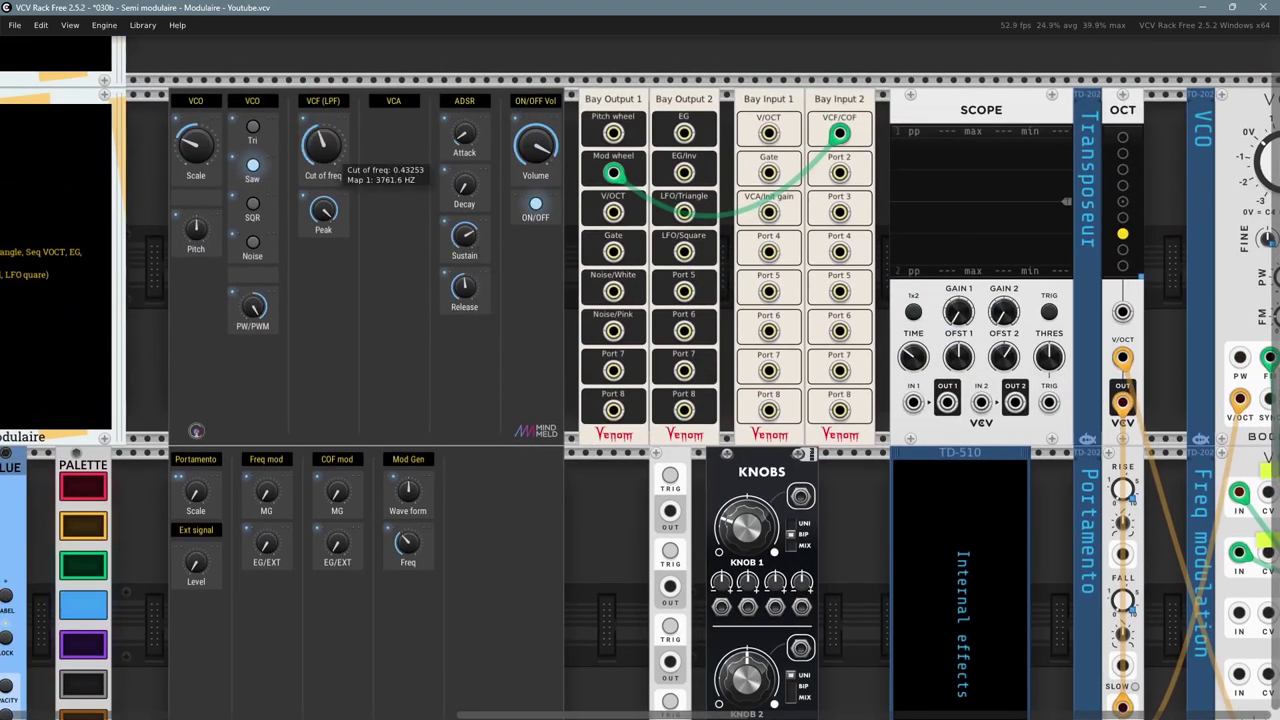
scroll(407, 548, "down", 10)
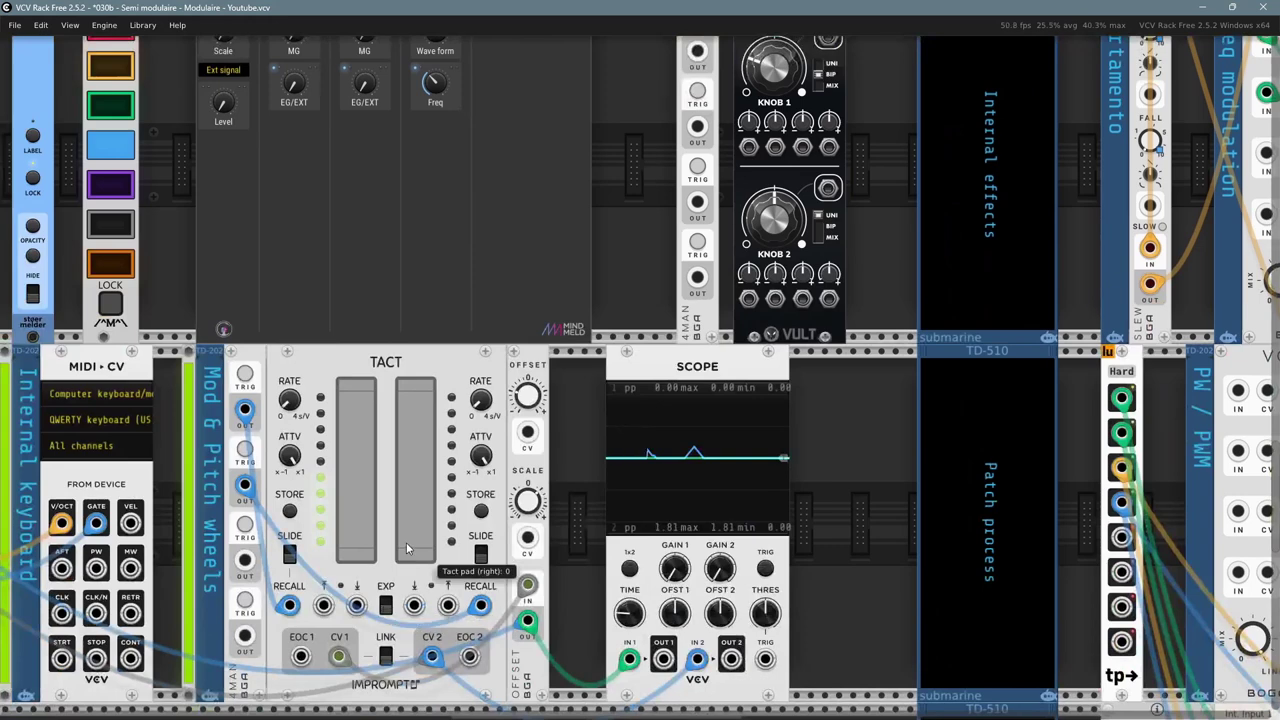
left_click(411, 406)
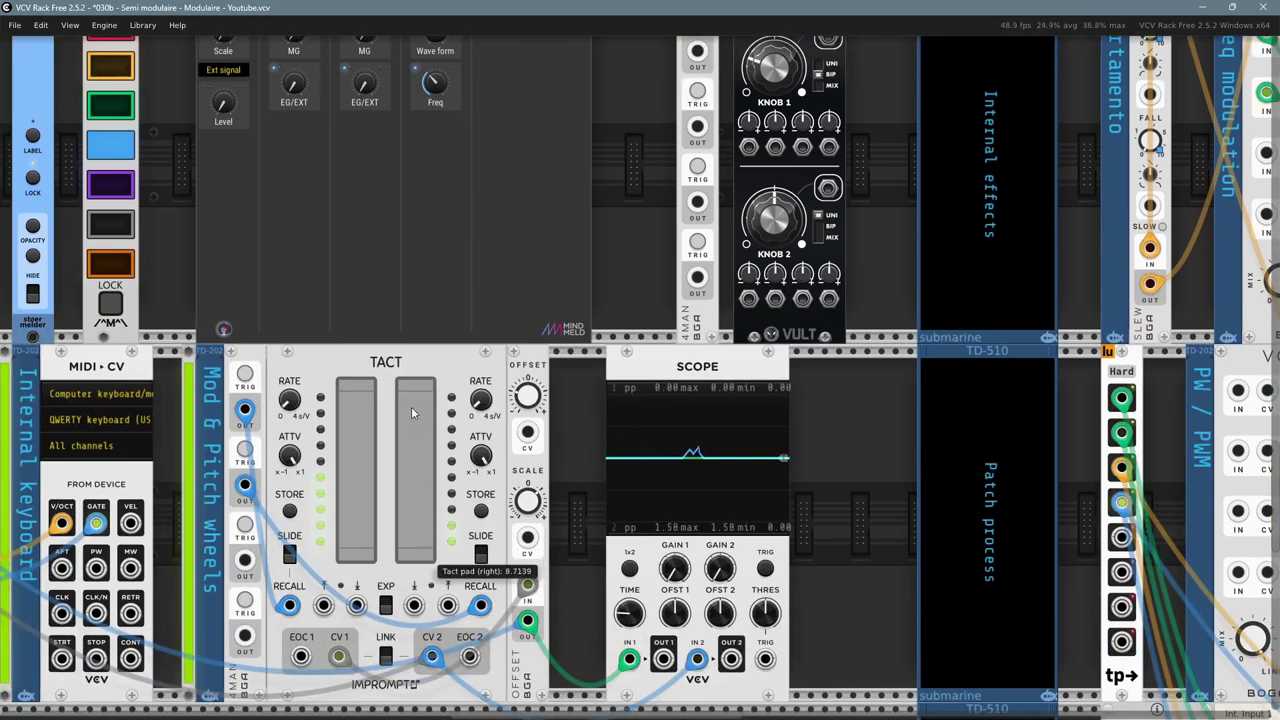
left_click(404, 533)
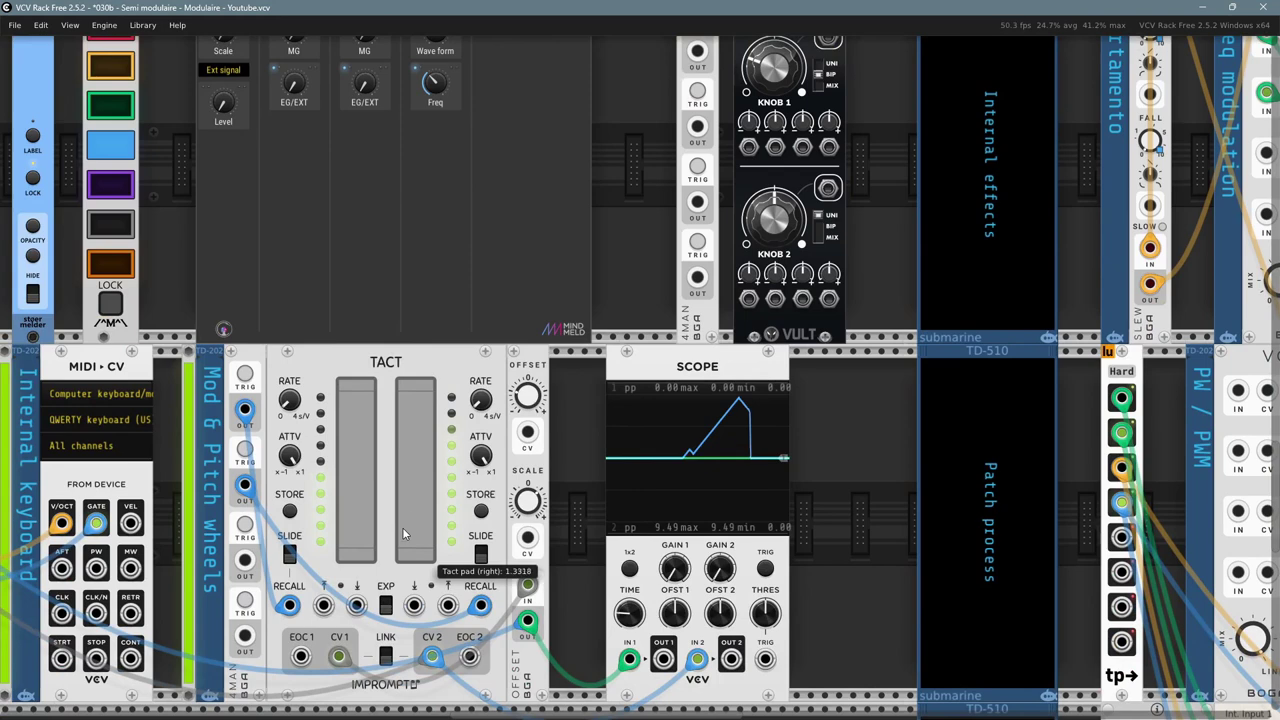
left_click_drag(481, 404, 481, 432)
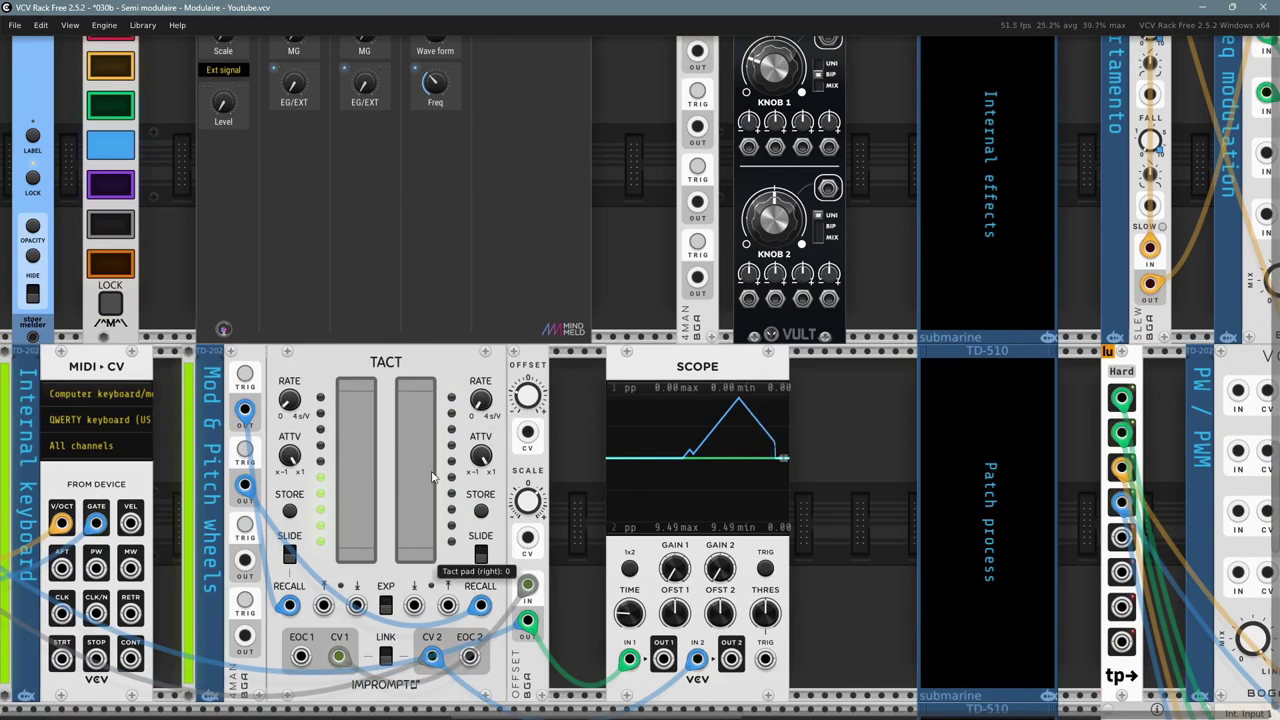
mouse_move(432, 477)
left_mouse_down()
mouse_move(410, 372)
mouse_move(404, 557)
mouse_move(371, 334)
mouse_move(366, 355)
left_mouse_up()
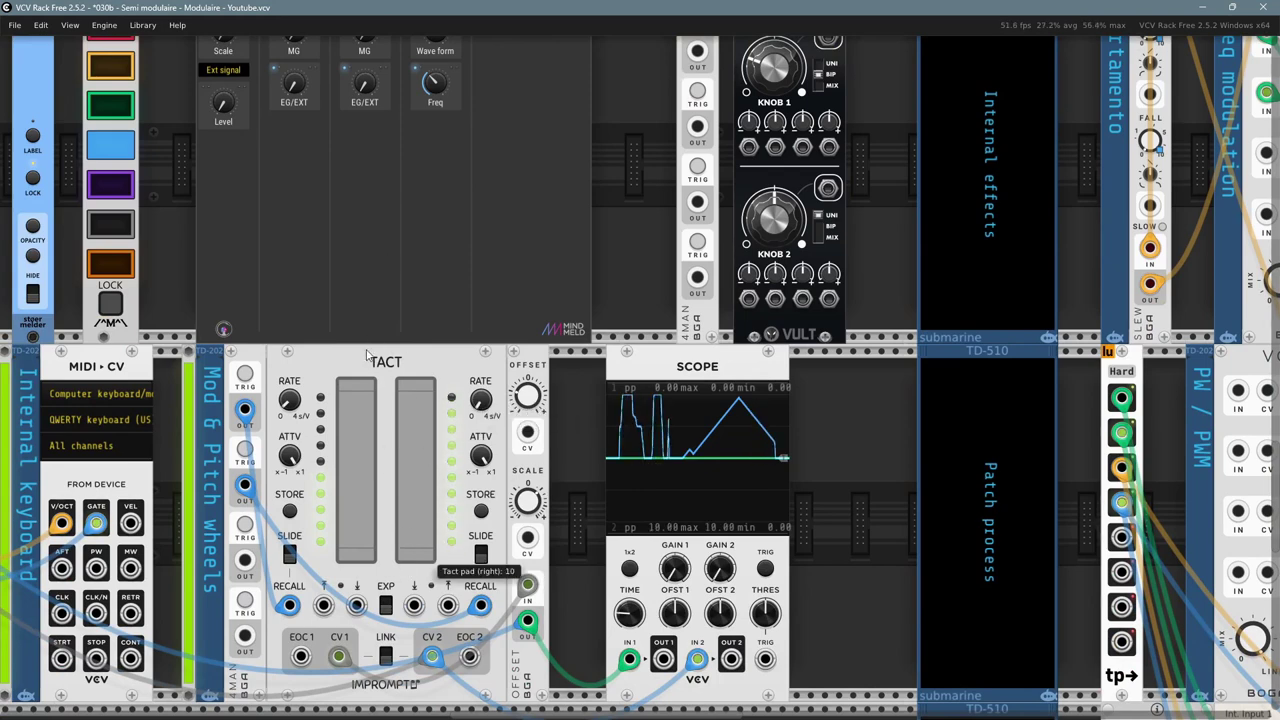
- Raise the VCF Cut of freq well above its midpoint and set Peak to about 0.71
left_click_drag(474, 211, 499, 606)
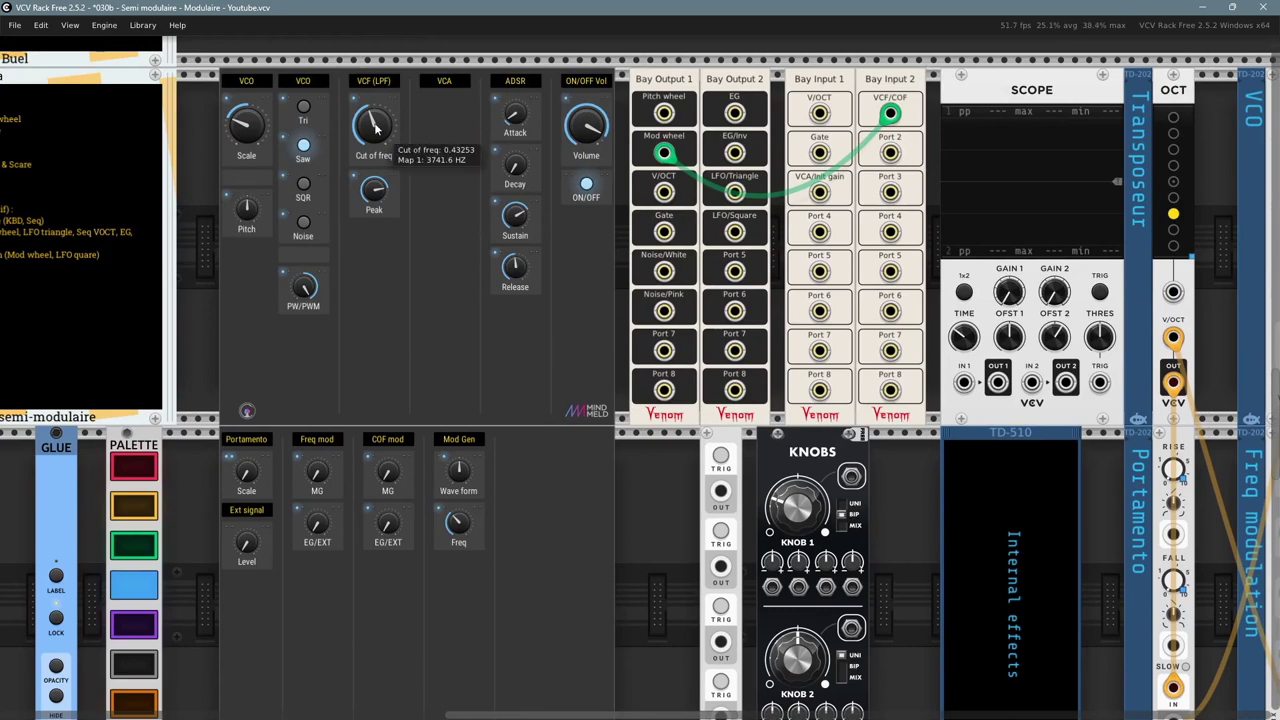
left_click_drag(373, 128, 373, 20)
left_click_drag(372, 188, 372, 240)
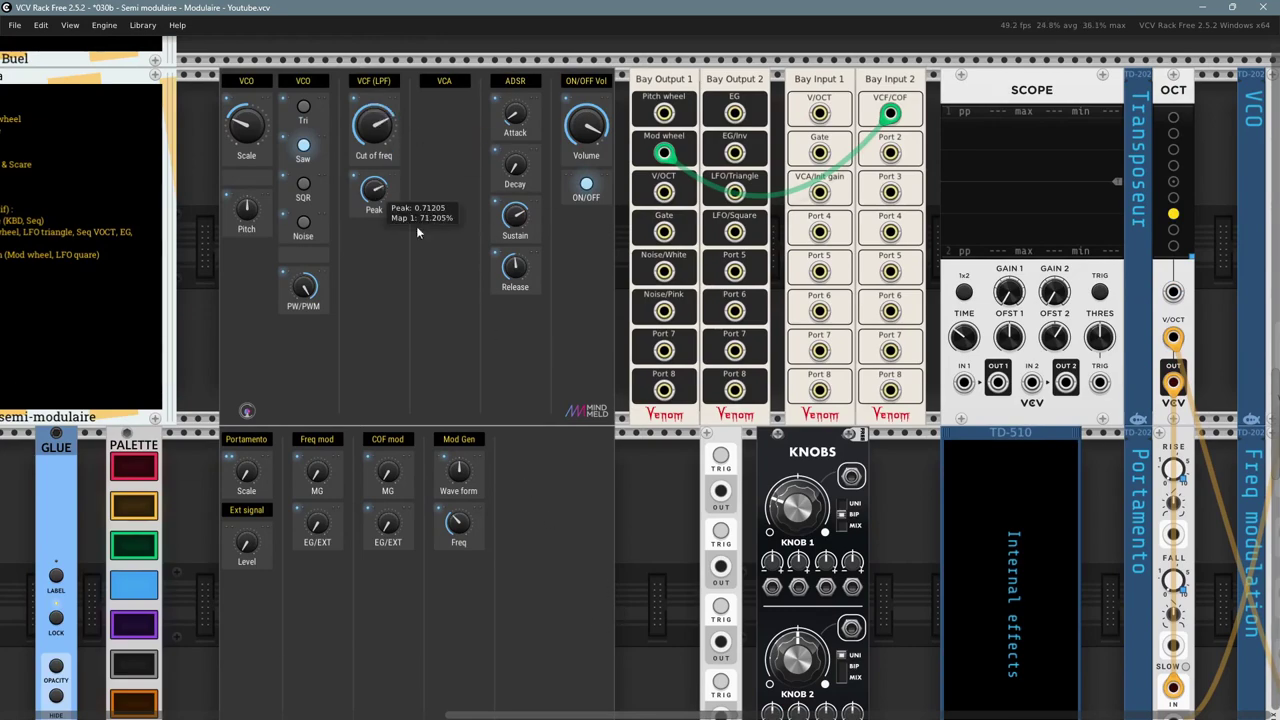
- Sweep the right Tact pad again to test the mod wheel's effect with the higher cutoff and adjusted peak
scroll(612, 307, "down", 10)
scroll(626, 404, "up", 9)
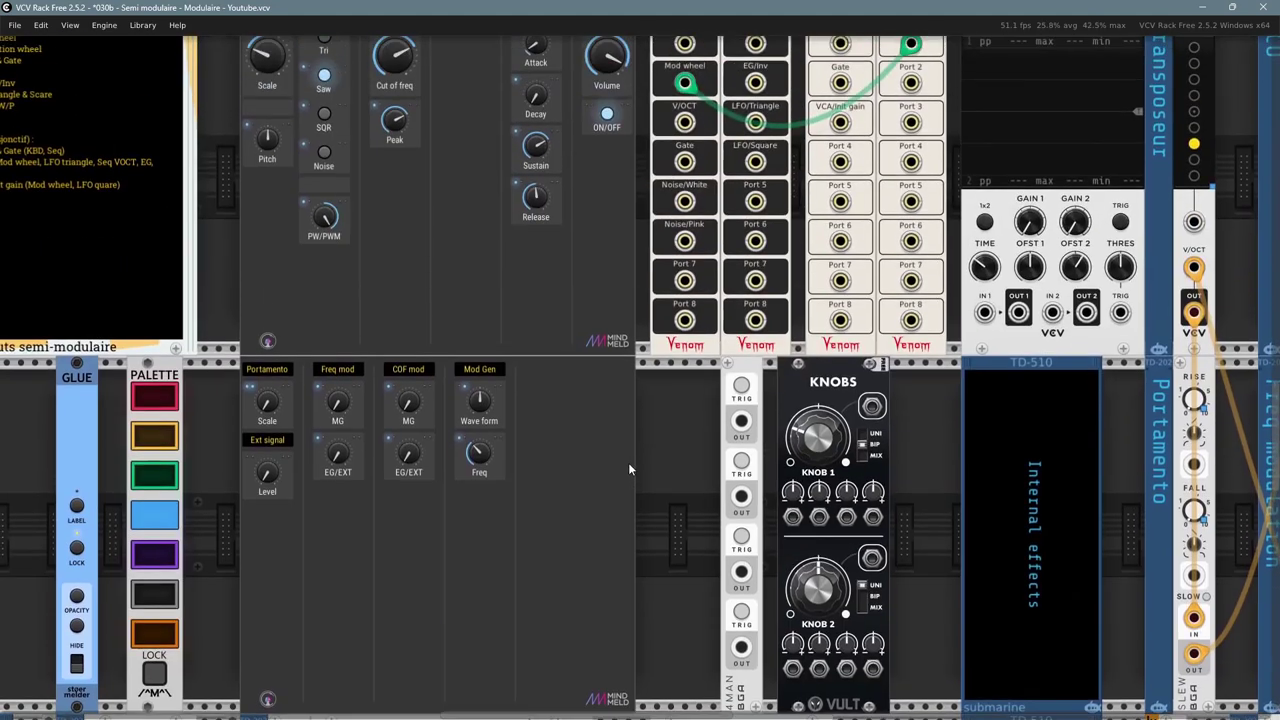
left_click_drag(629, 469, 613, 57)
left_click(450, 419)
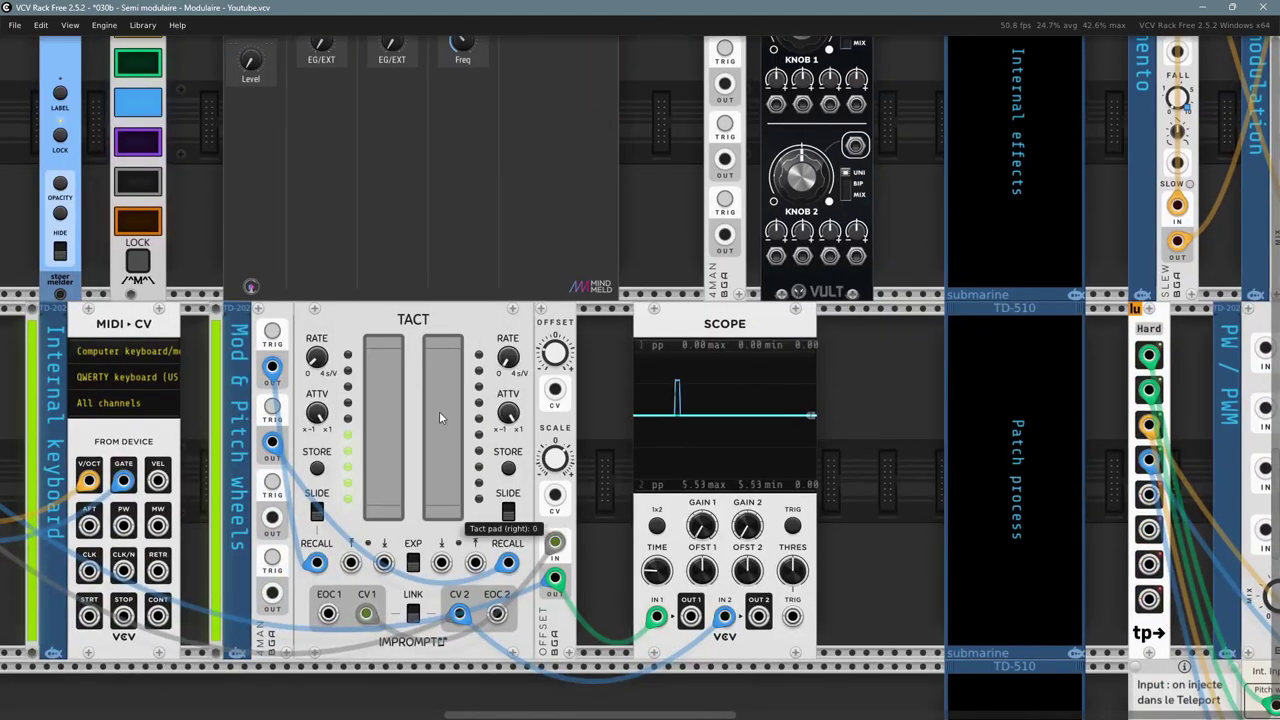
left_click_drag(439, 411, 425, 274)
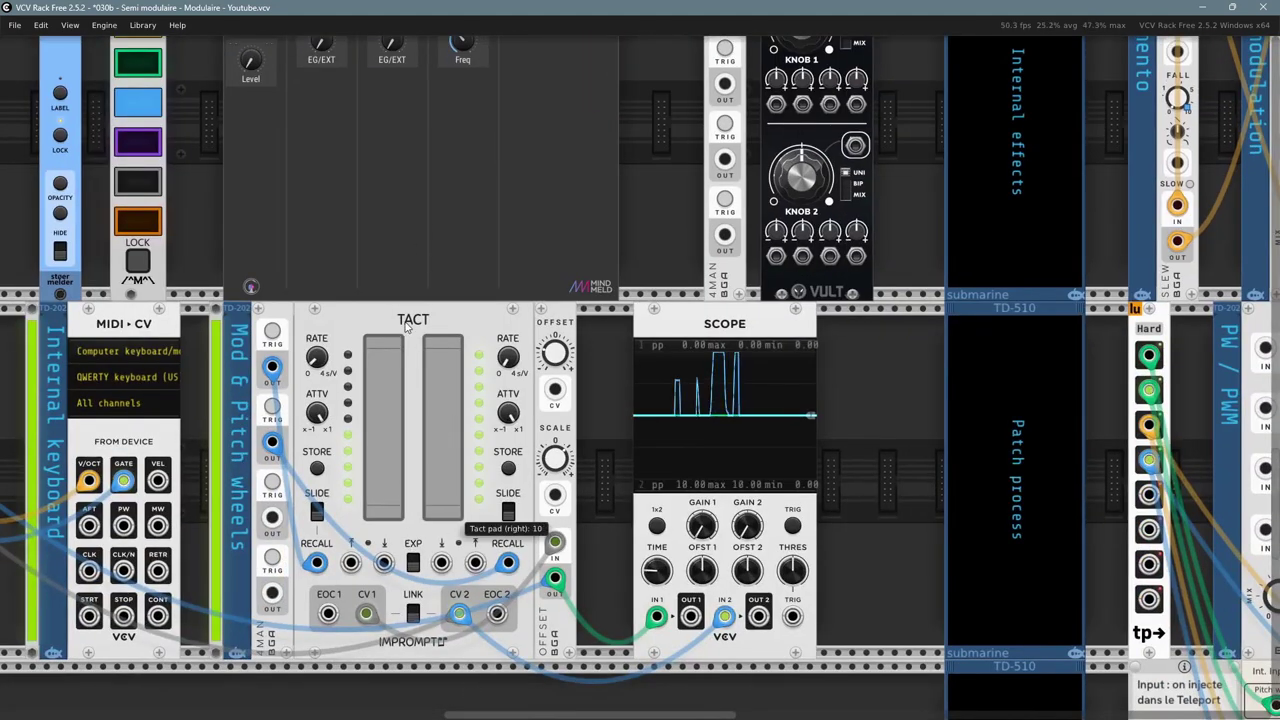
- Move the VCF/COF cable's source from the Mod wheel port to the Pitch wheel port of Bay Output 1
left_click_drag(890, 164, 690, 474)
scroll(690, 474, "down", 1, "ctrl")
scroll(692, 472, "down", 3)
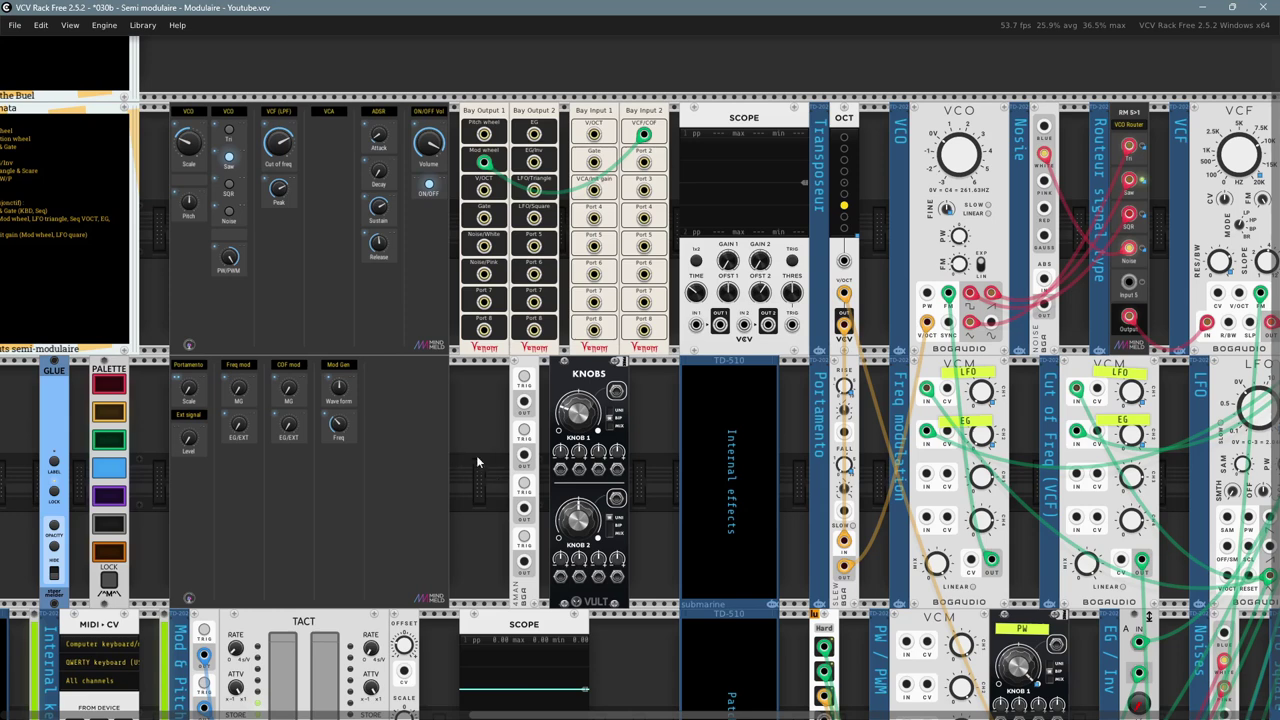
left_click_drag(484, 162, 484, 134)
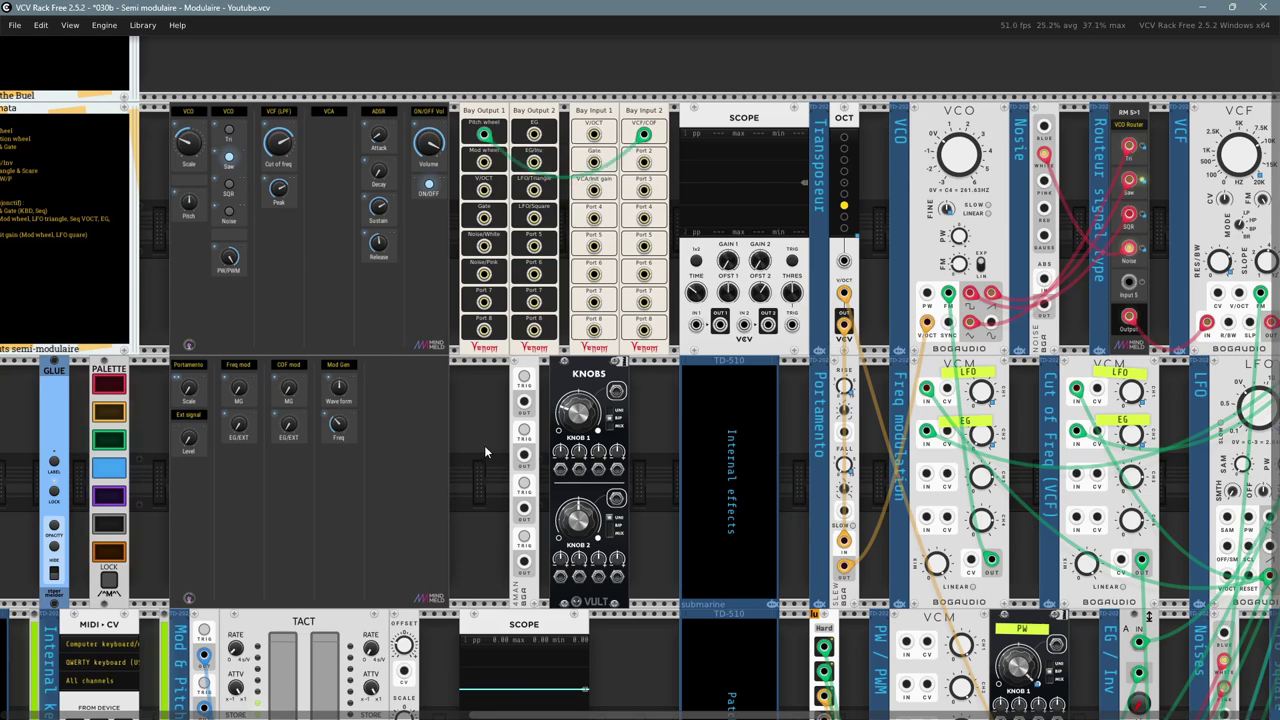
- Sweep the left Tact pad in both directions to test the pitch wheel on the filter cutoff, readjusting Cut of freq between sweeps
left_click_drag(292, 708, 278, 556)
scroll(248, 469, "down", 3)
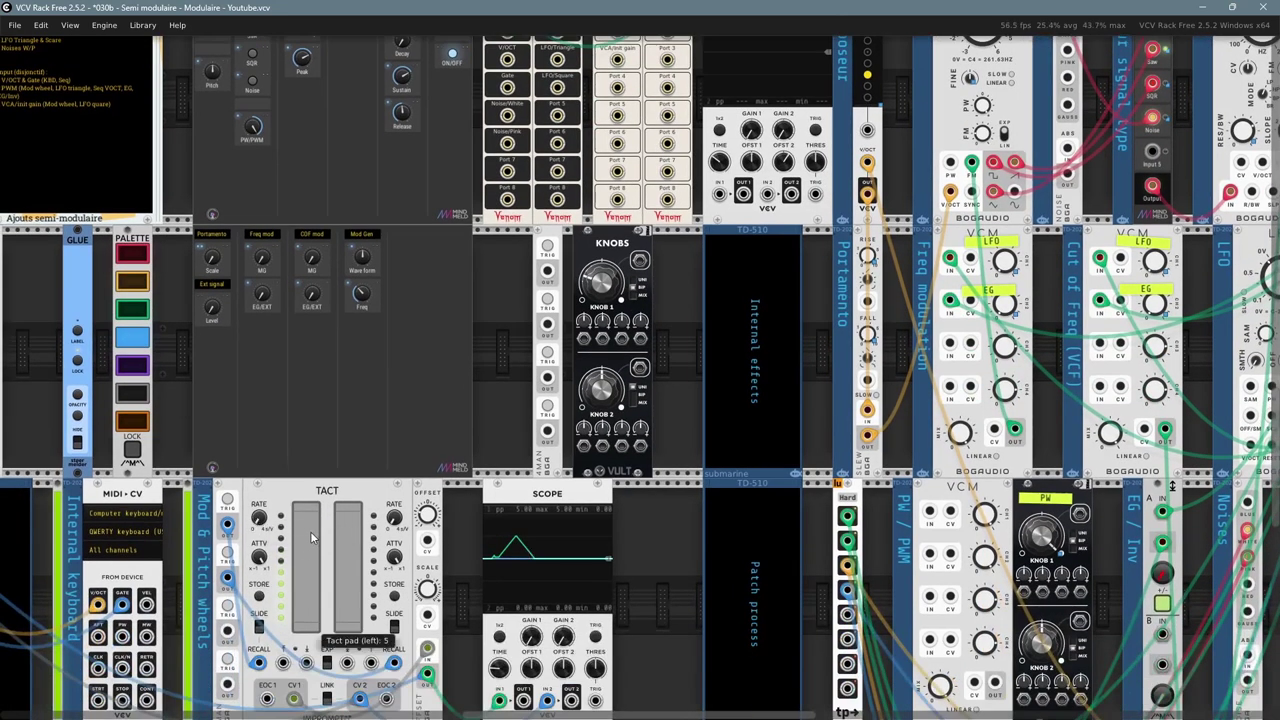
left_click(330, 590)
mouse_move(330, 590)
left_mouse_down()
mouse_move(330, 502)
mouse_move(337, 607)
mouse_move(324, 612)
mouse_move(303, 567)
mouse_move(308, 605)
mouse_move(301, 547)
left_mouse_up()
scroll(344, 349, "up", 2)
left_click_drag(302, 78, 302, 46)
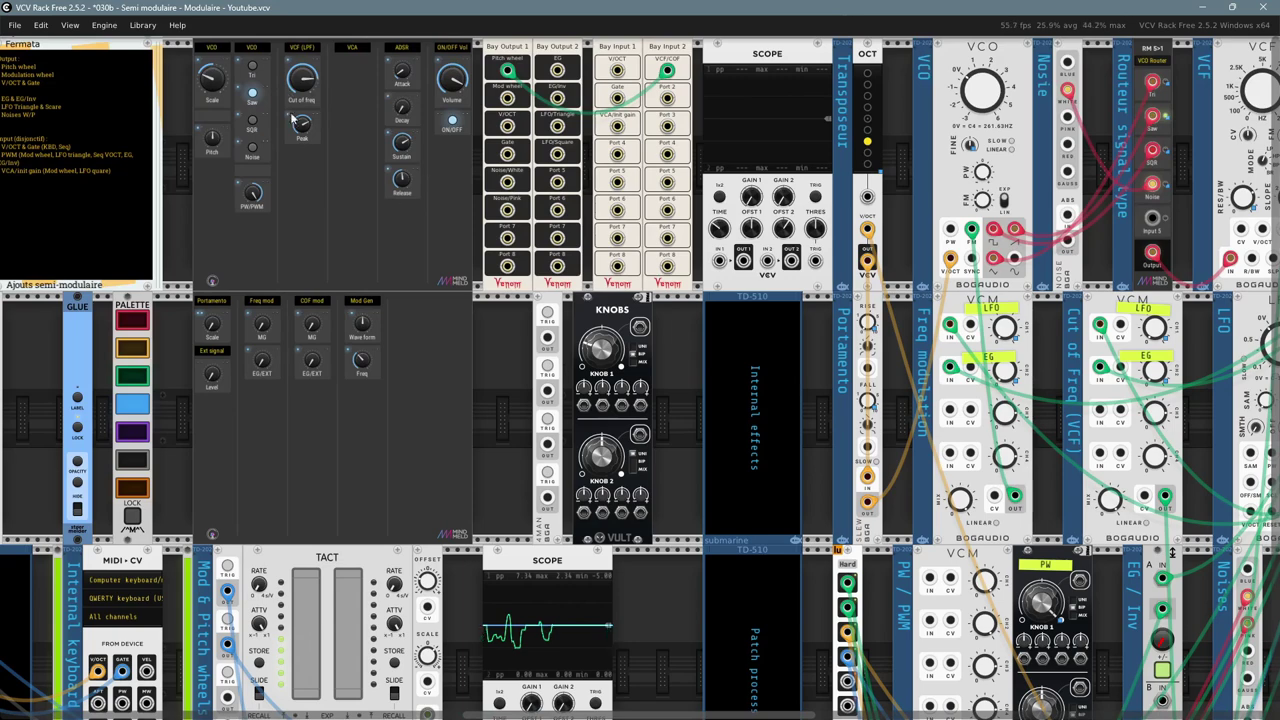
scroll(338, 663, "down", 3)
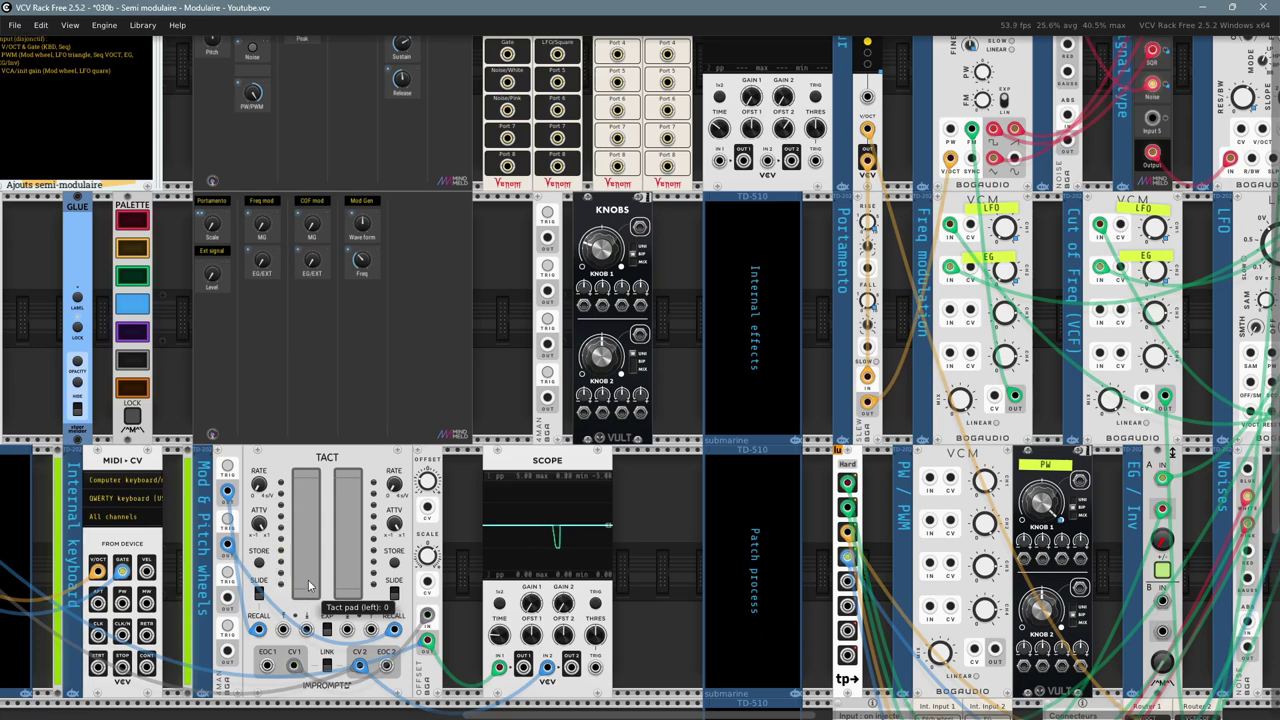
left_click_drag(309, 586, 298, 497)
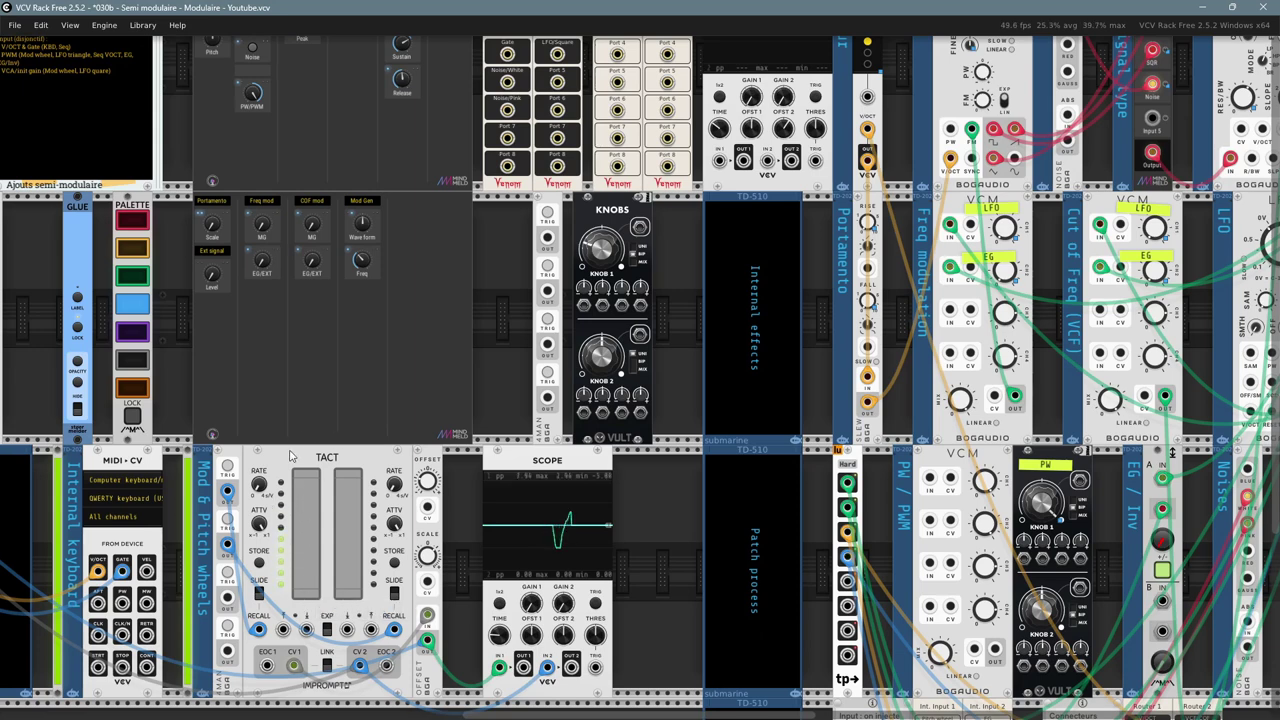
left_click(312, 533)
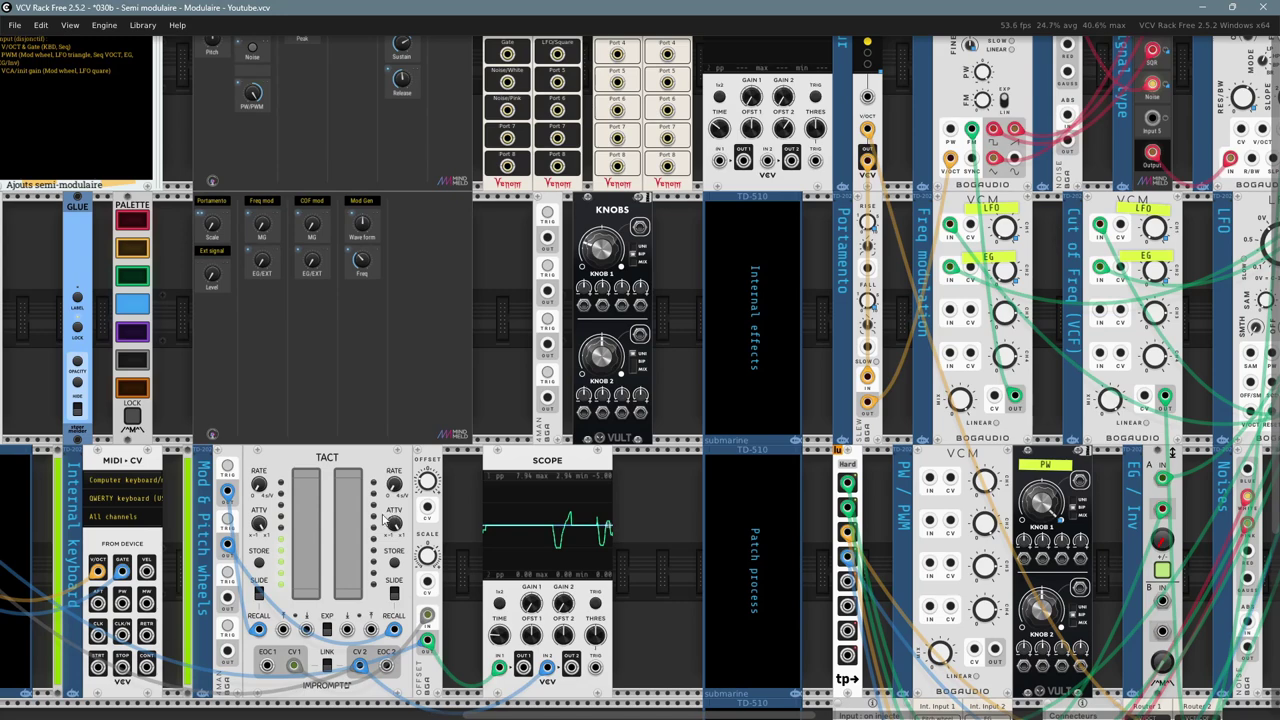
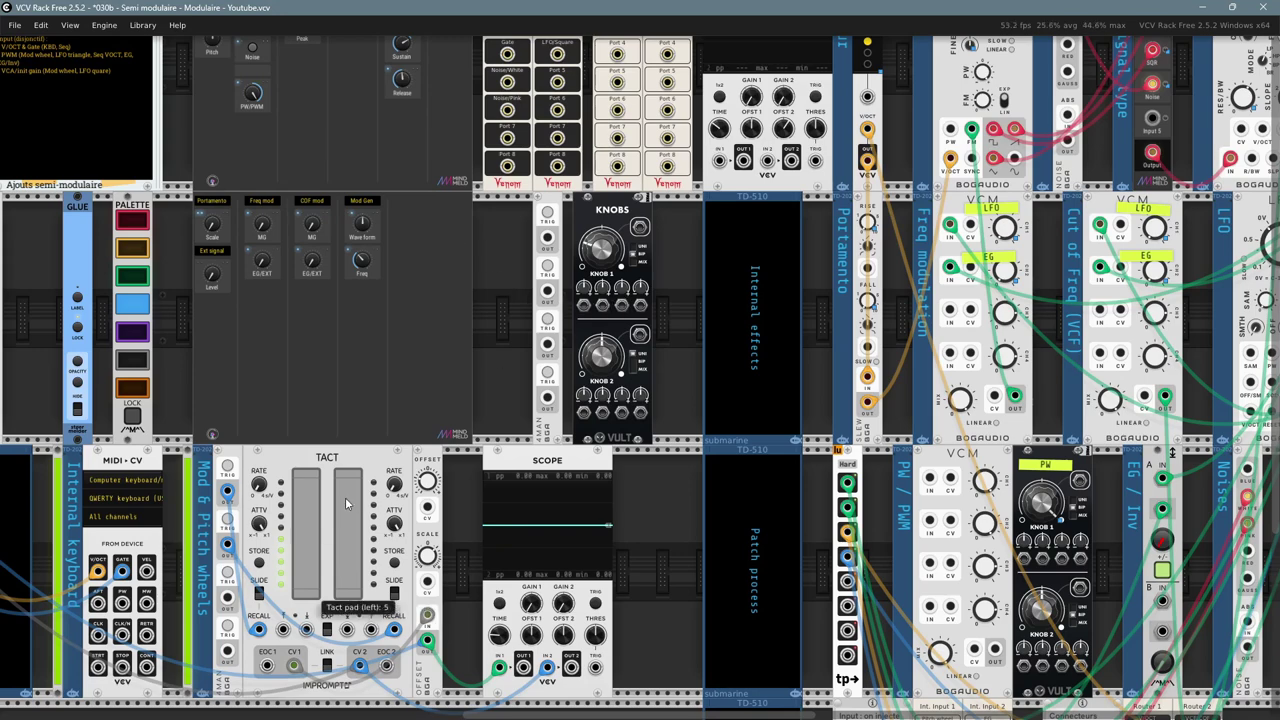
- Check the Cut of freq setting in the VCF (LPF) section against the pitch wheel modulation
scroll(466, 386, "up", 2)
scroll(466, 393, "up", 1)
mouse_move(311, 104)
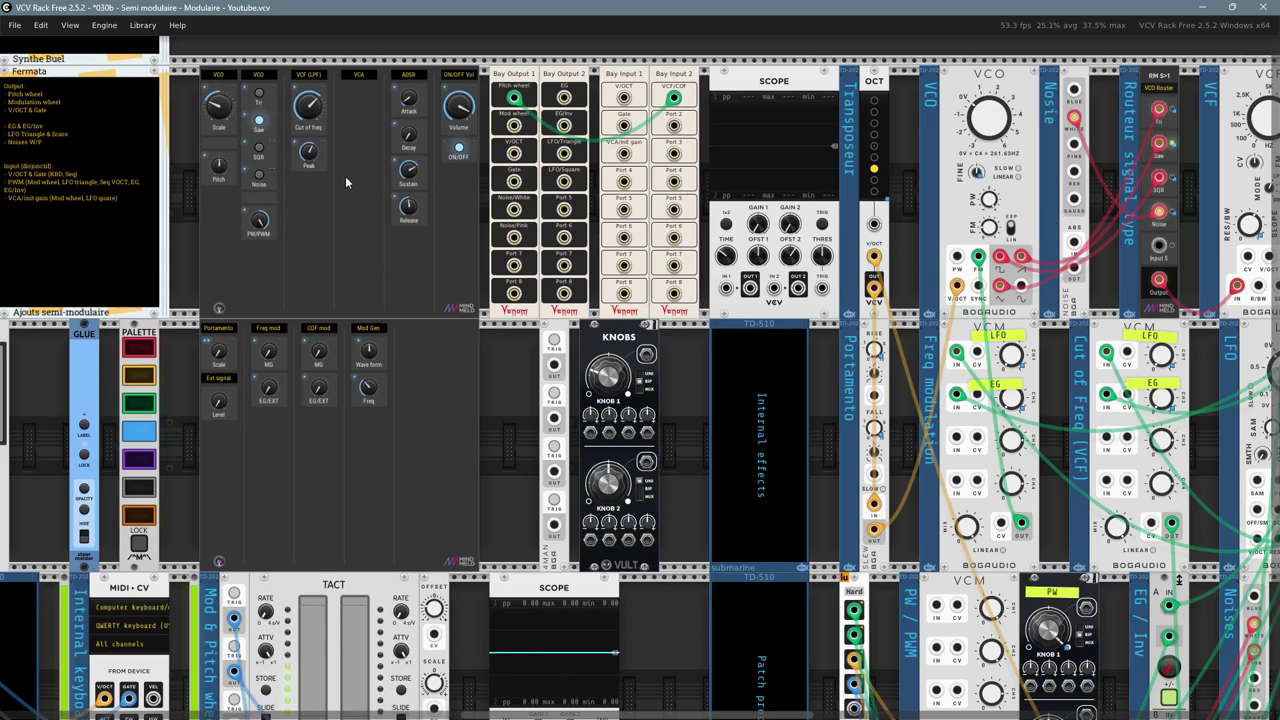
left_click_drag(309, 107, 309, 128)
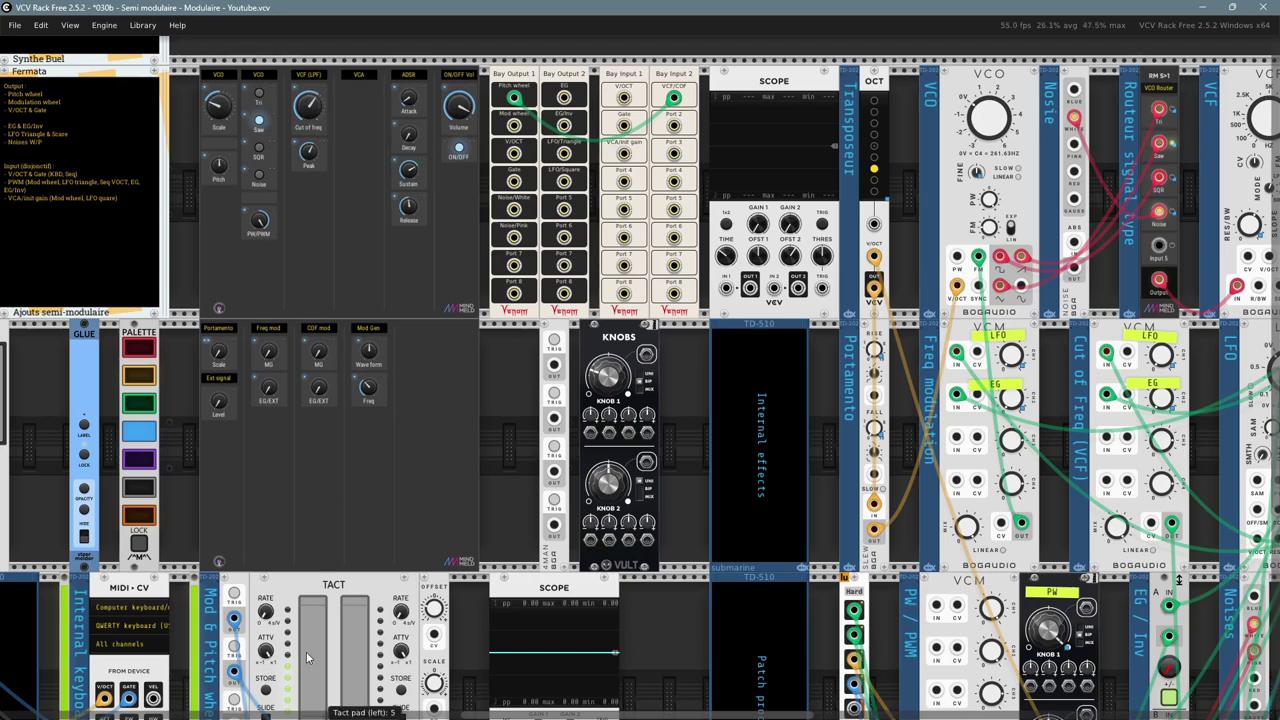
- Rewire the Cut of Freq VCM so its output feeds the VCF FM input and Router 2's VCF/COF output feeds its channel 3 input
scroll(306, 651, "down", 2)
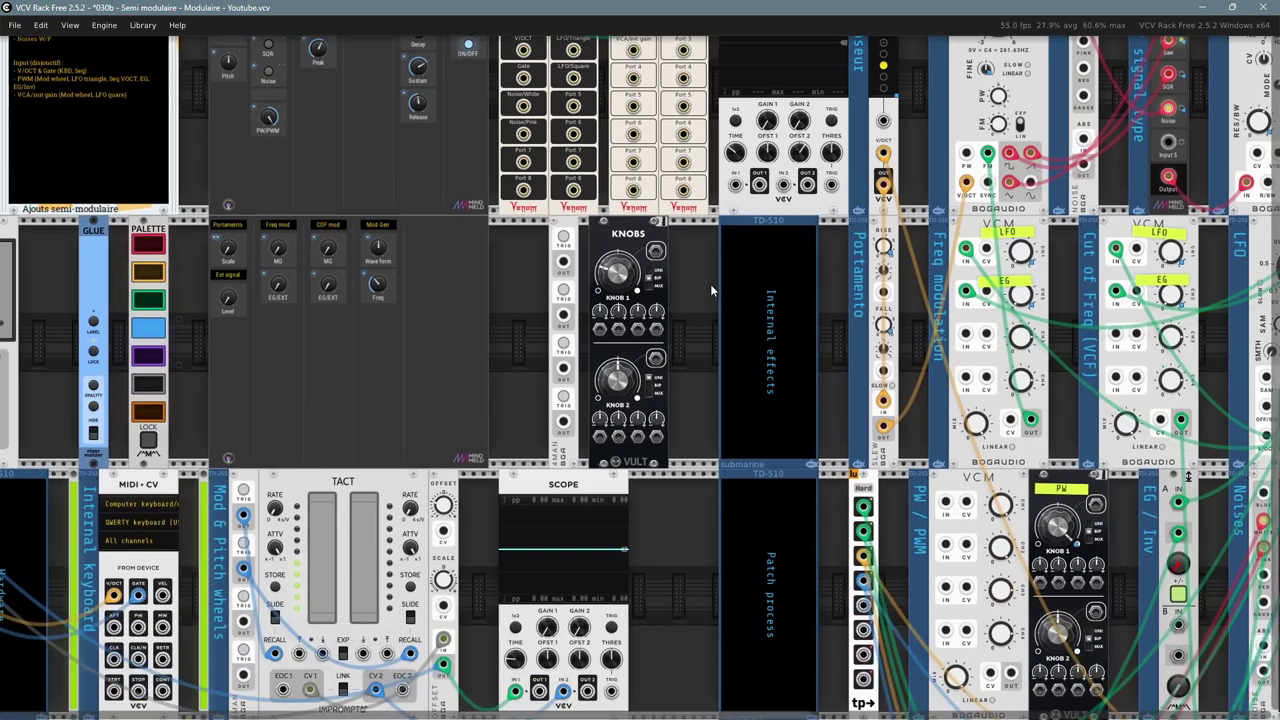
left_click_drag(705, 286, 497, 444)
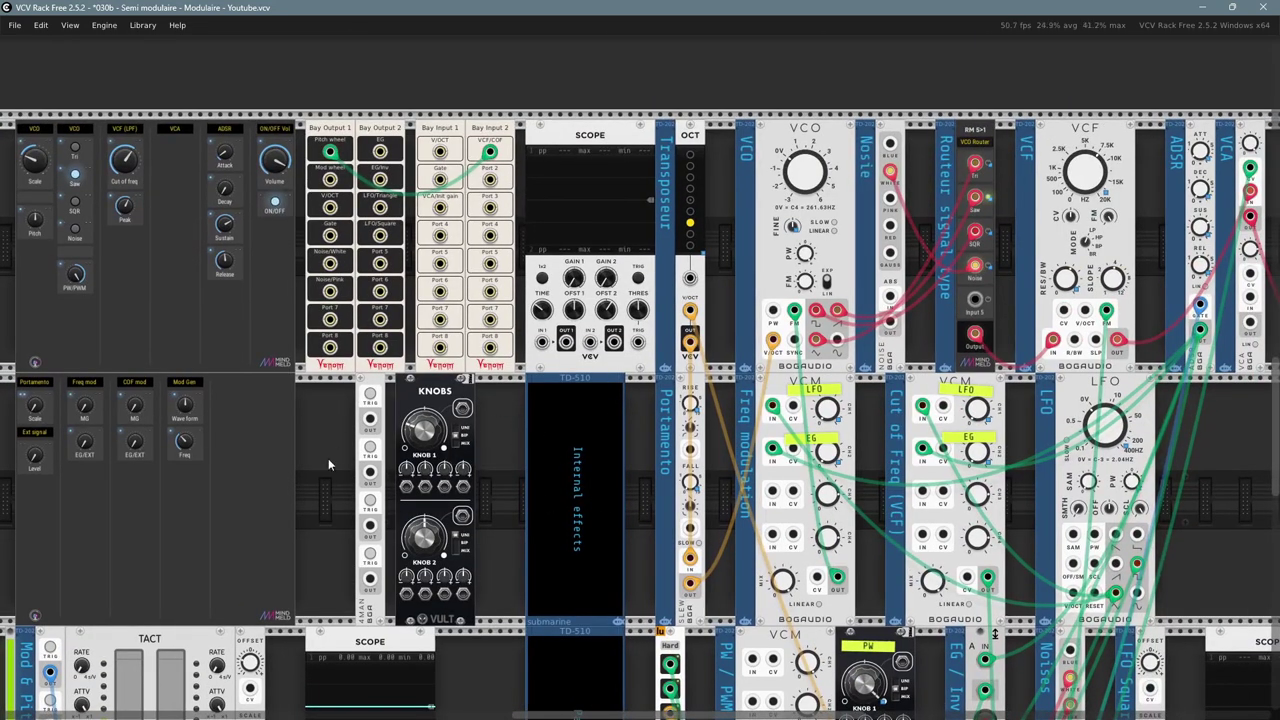
left_click_drag(328, 458, 459, 456)
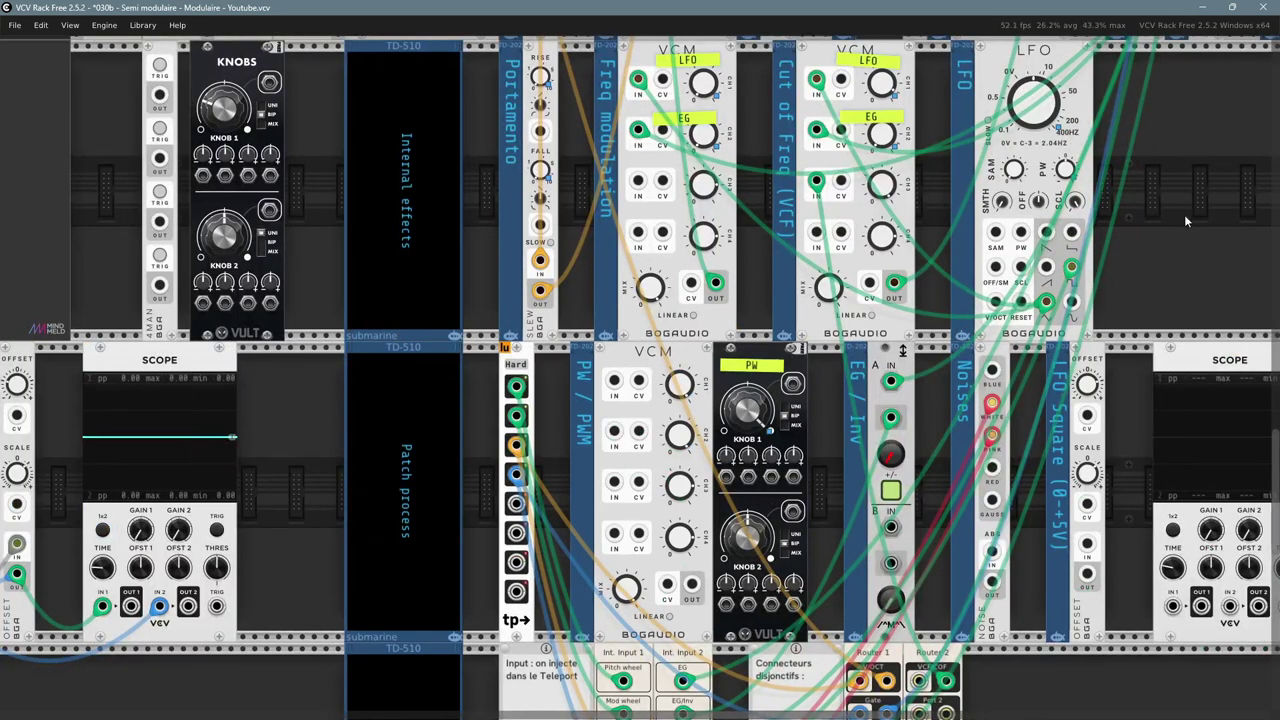
- Examine the cabling of the Cut of Freq (VCF) VCM's inputs and output across the VCF, LFO and ADSR modules
left_click_drag(1185, 207, 1056, 381)
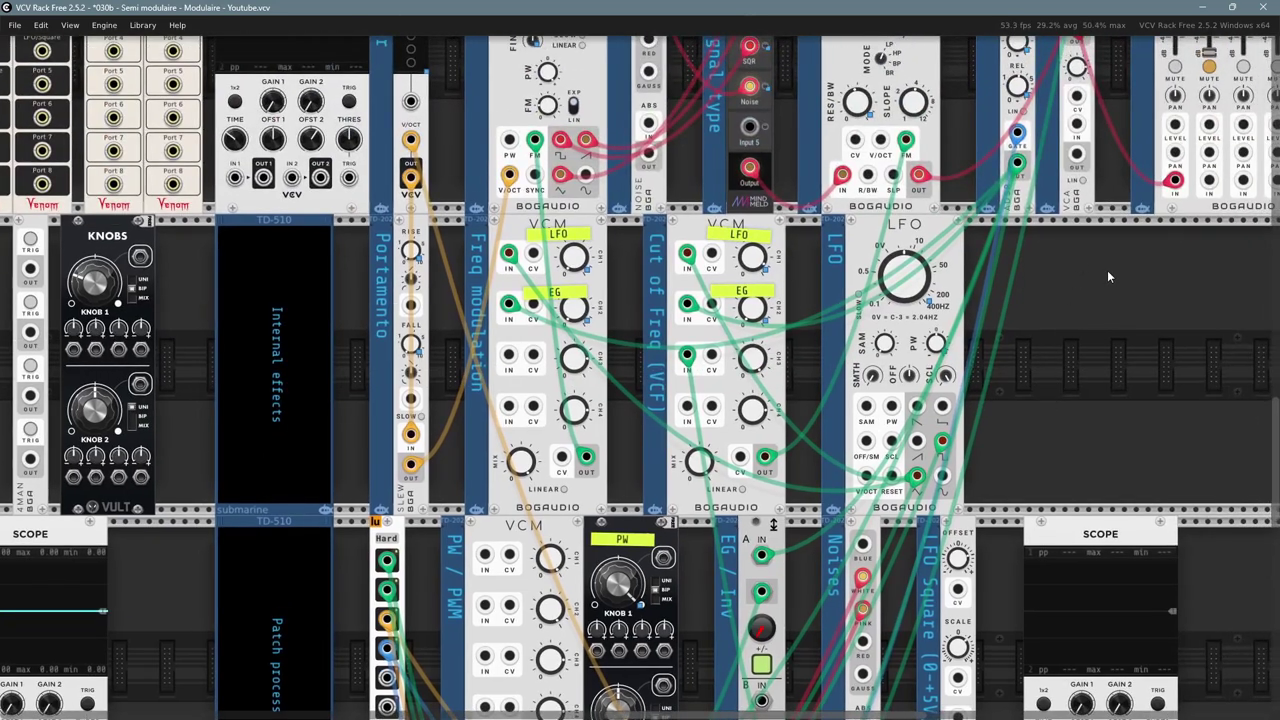
left_click_drag(1107, 270, 933, 549)
left_click_drag(770, 343, 807, 277)
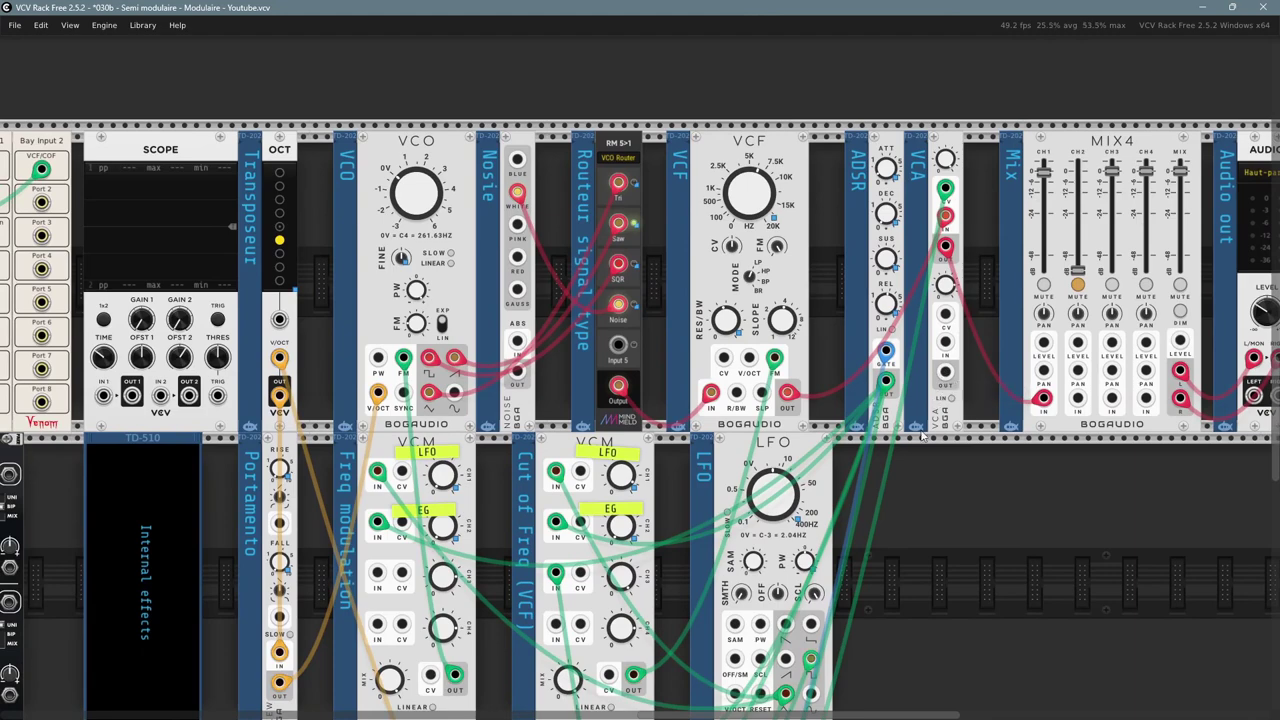
left_click_drag(947, 197, 975, 6)
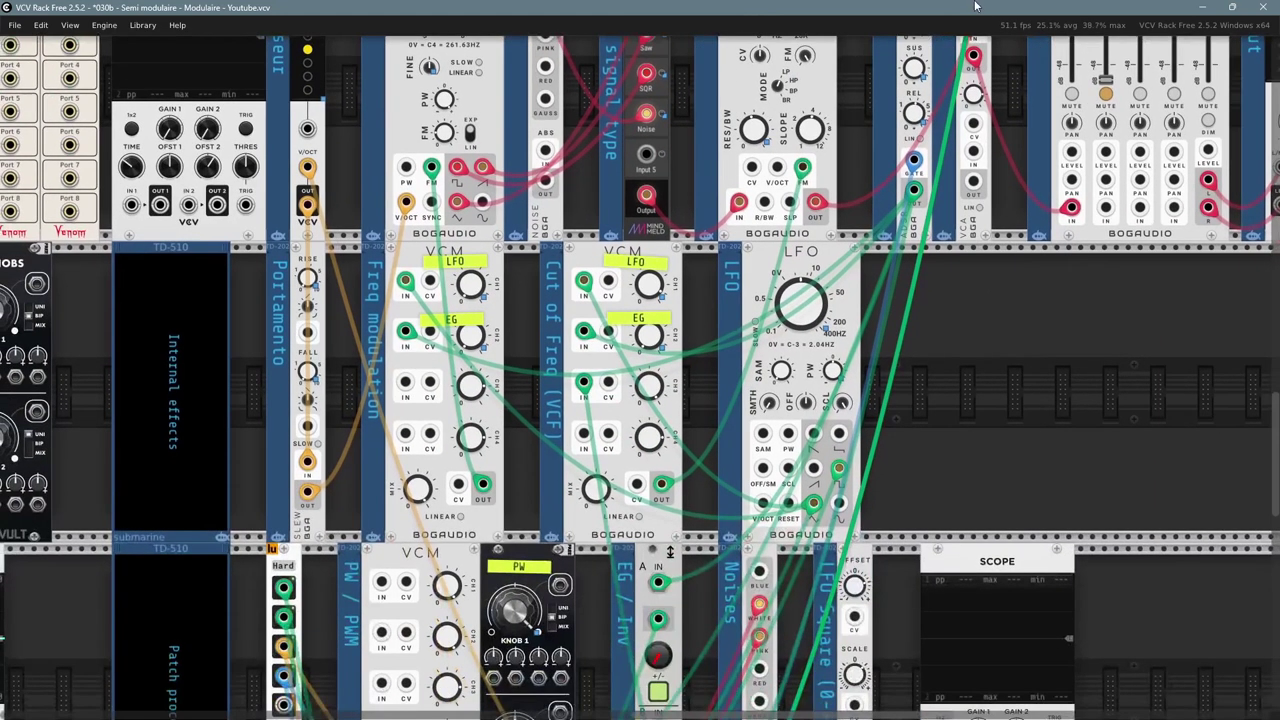
left_click_drag(914, 372, 964, 388)
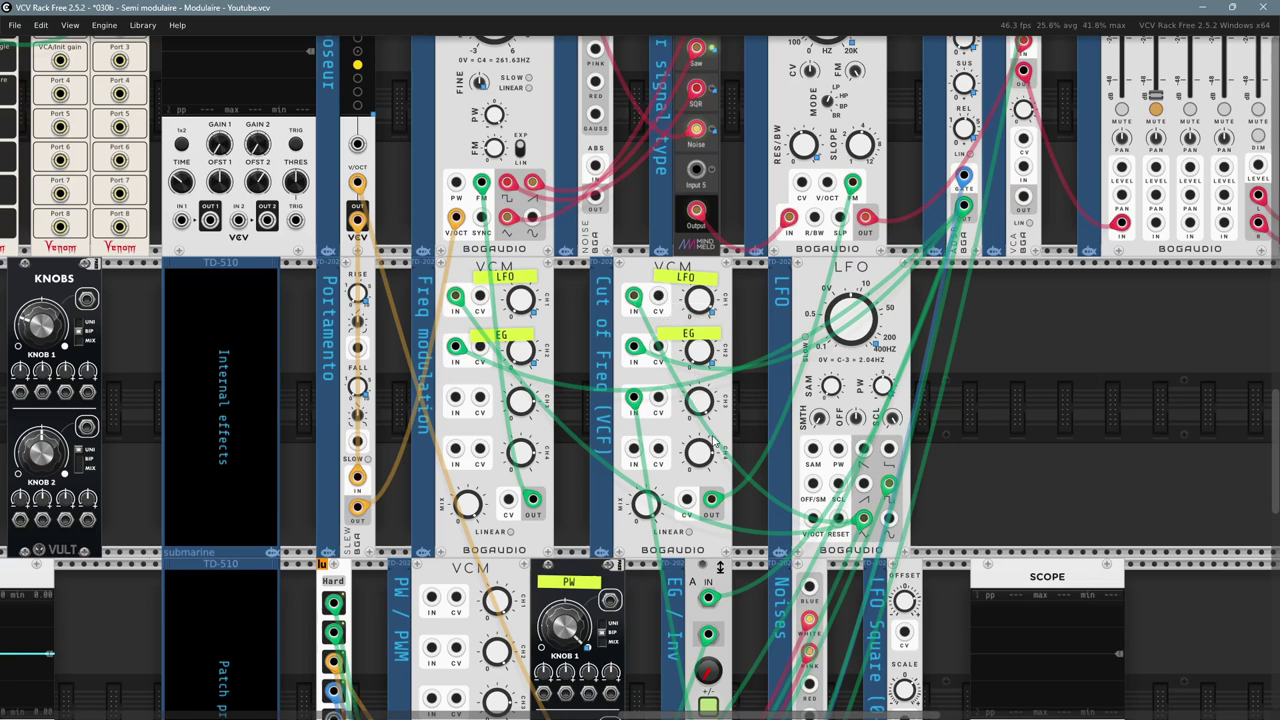
scroll(590, 343, "up", 1)
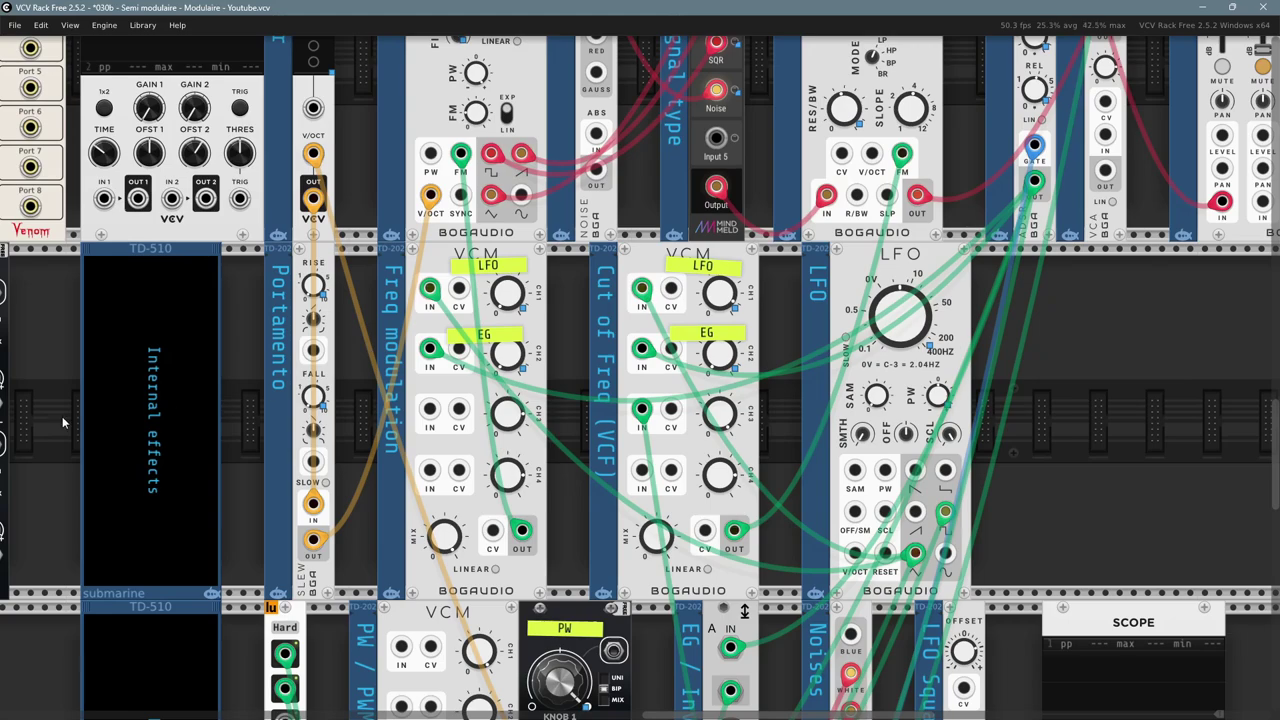
left_click_drag(62, 416, 586, 378)
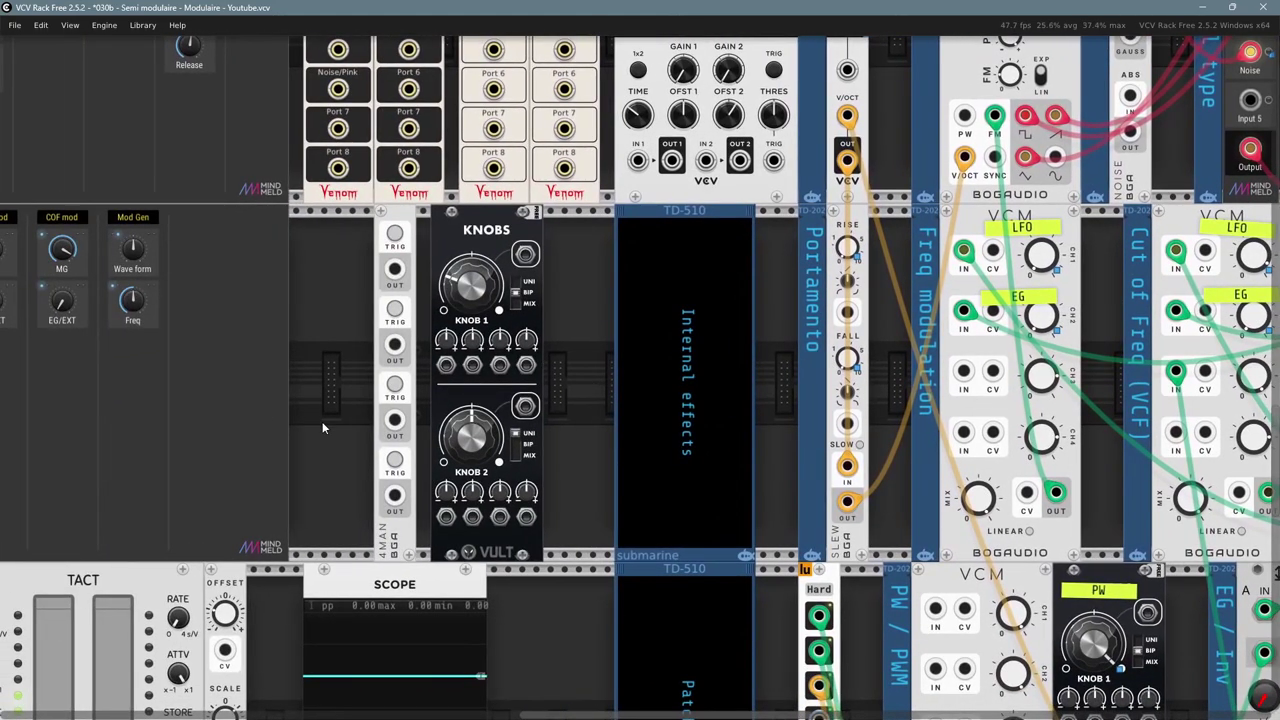
- Set the Mod Gen Freq to about 0.30 and turn the COF mod MG amount down to 0
left_click_drag(324, 435, 592, 482)
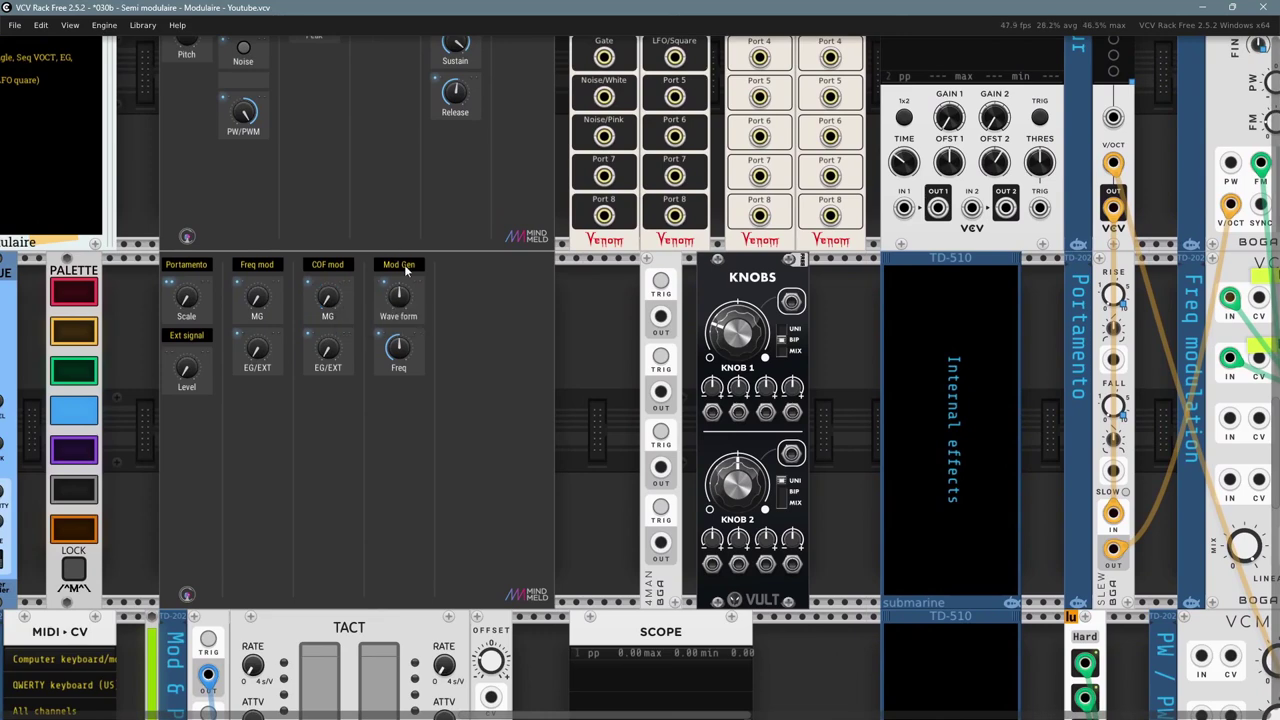
mouse_move(328, 300)
left_click_drag(330, 303, 330, 130)
left_click_drag(404, 354, 404, 562)
left_click_drag(328, 297, 328, 470)
- Sweep the left Tact pad with the COF mod MG at 0, and again with MG set to about 0.64
left_click_drag(585, 557, 570, 337)
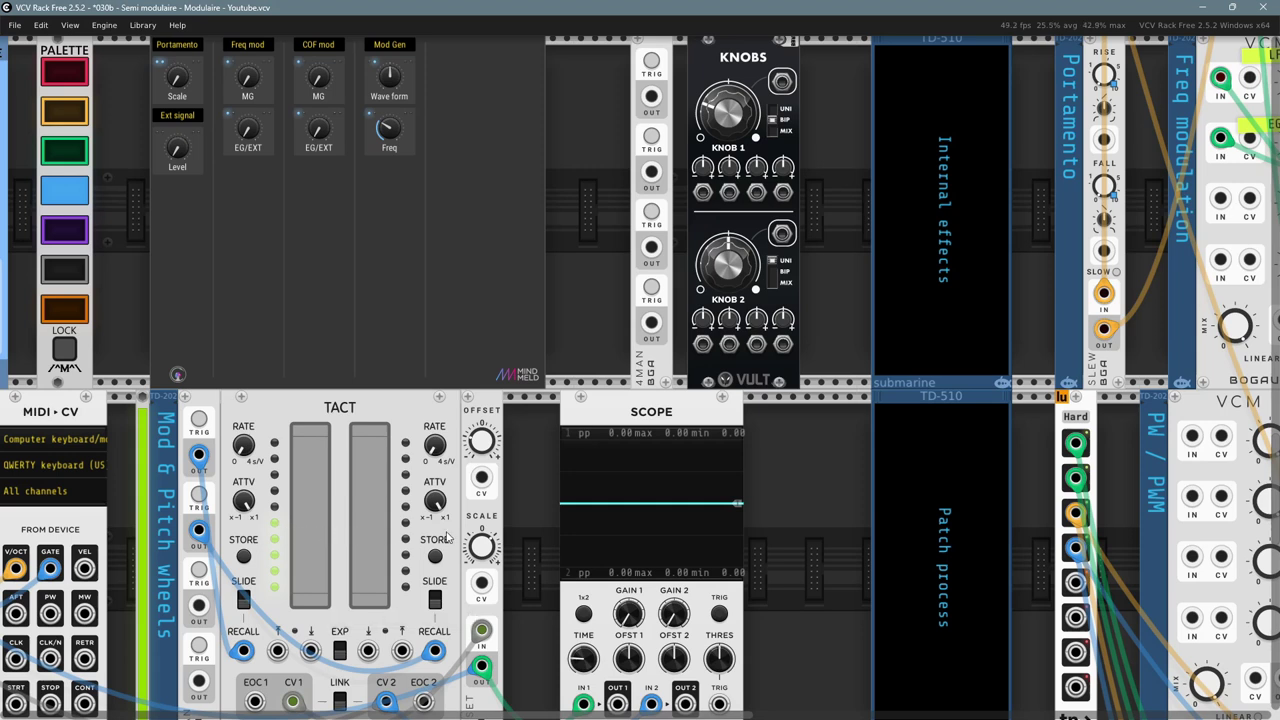
mouse_move(306, 508)
left_mouse_down()
mouse_move(306, 389)
mouse_move(306, 608)
mouse_move(317, 523)
left_mouse_up()
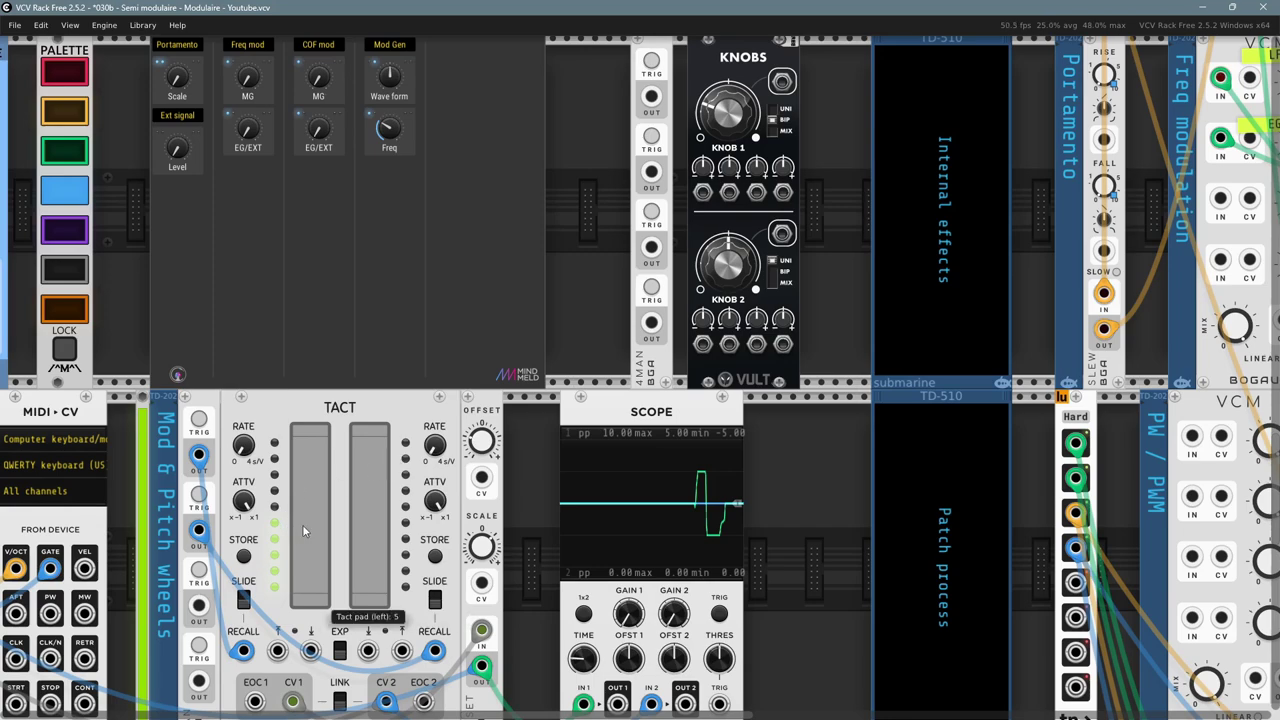
left_click_drag(604, 201, 566, 299)
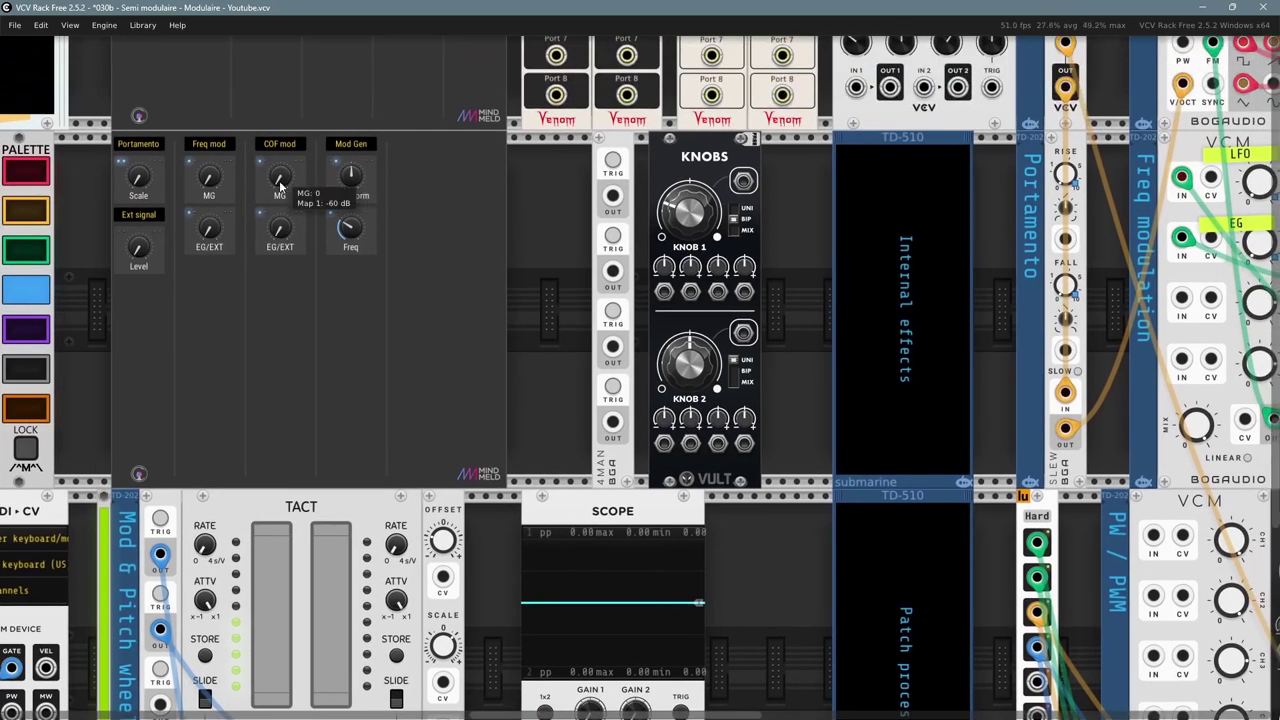
left_click_drag(280, 185, 280, 155)
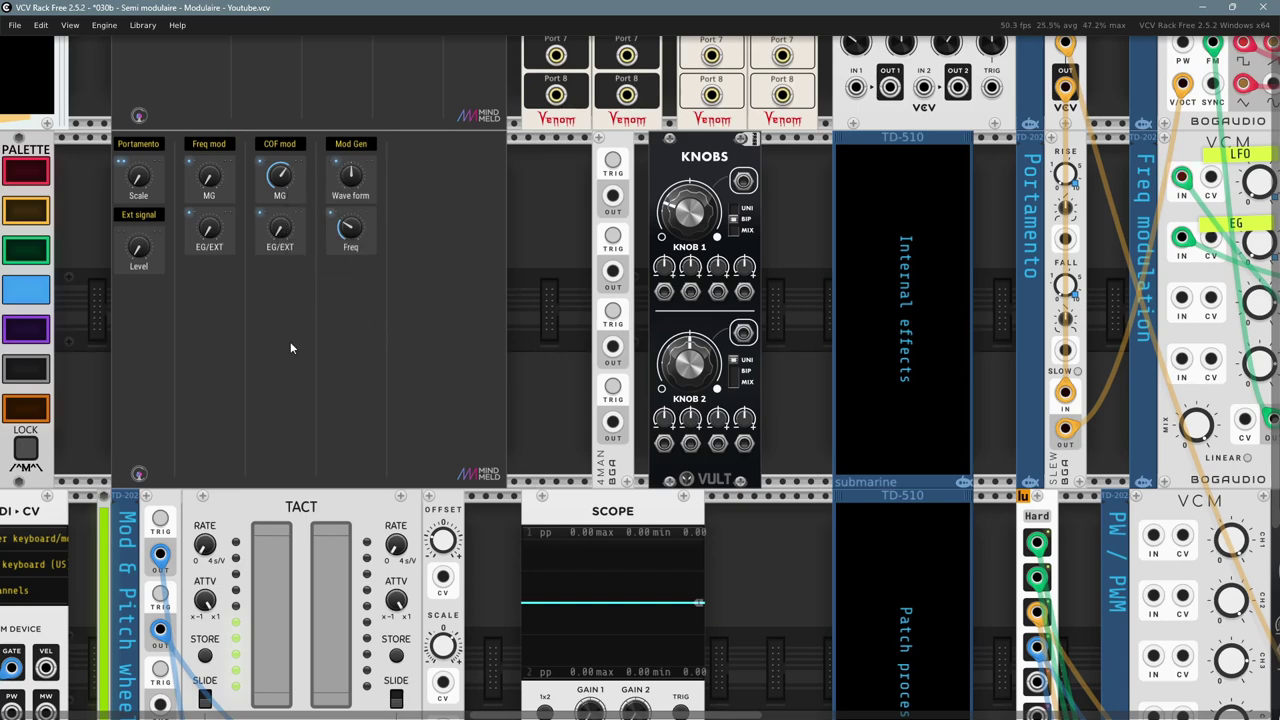
left_click_drag(291, 343, 295, 314)
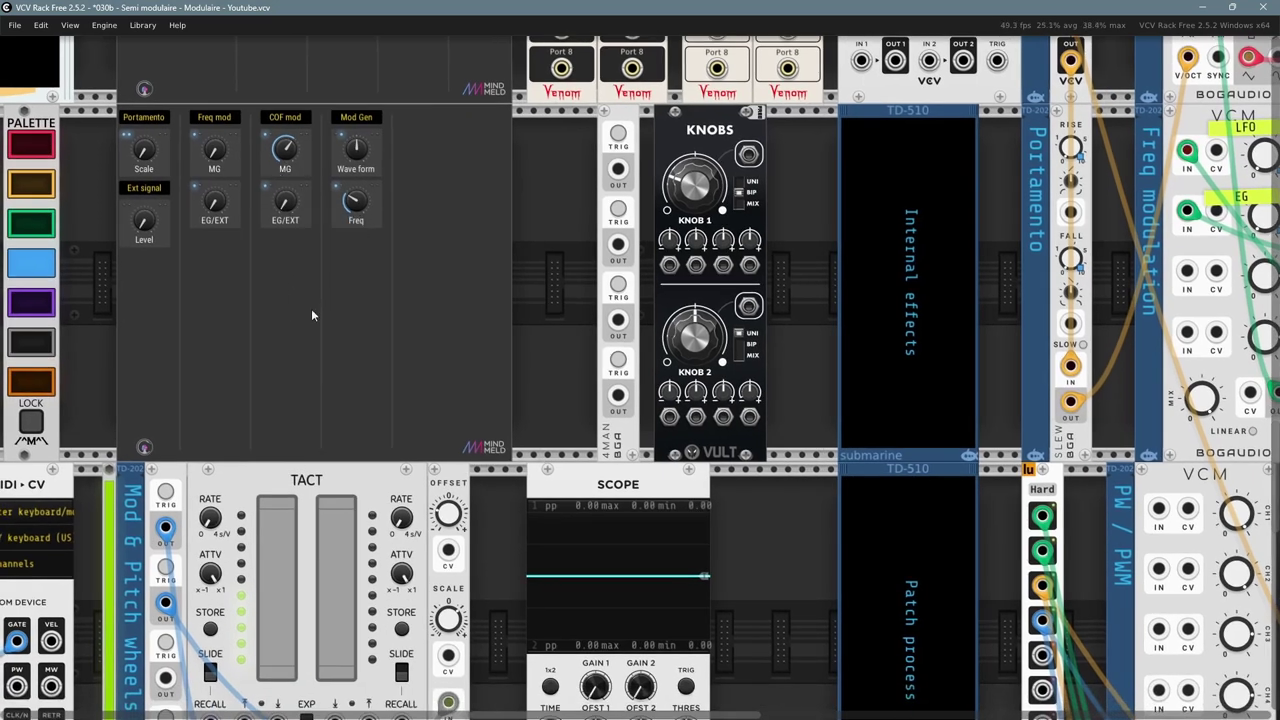
left_click_drag(279, 556, 278, 584)
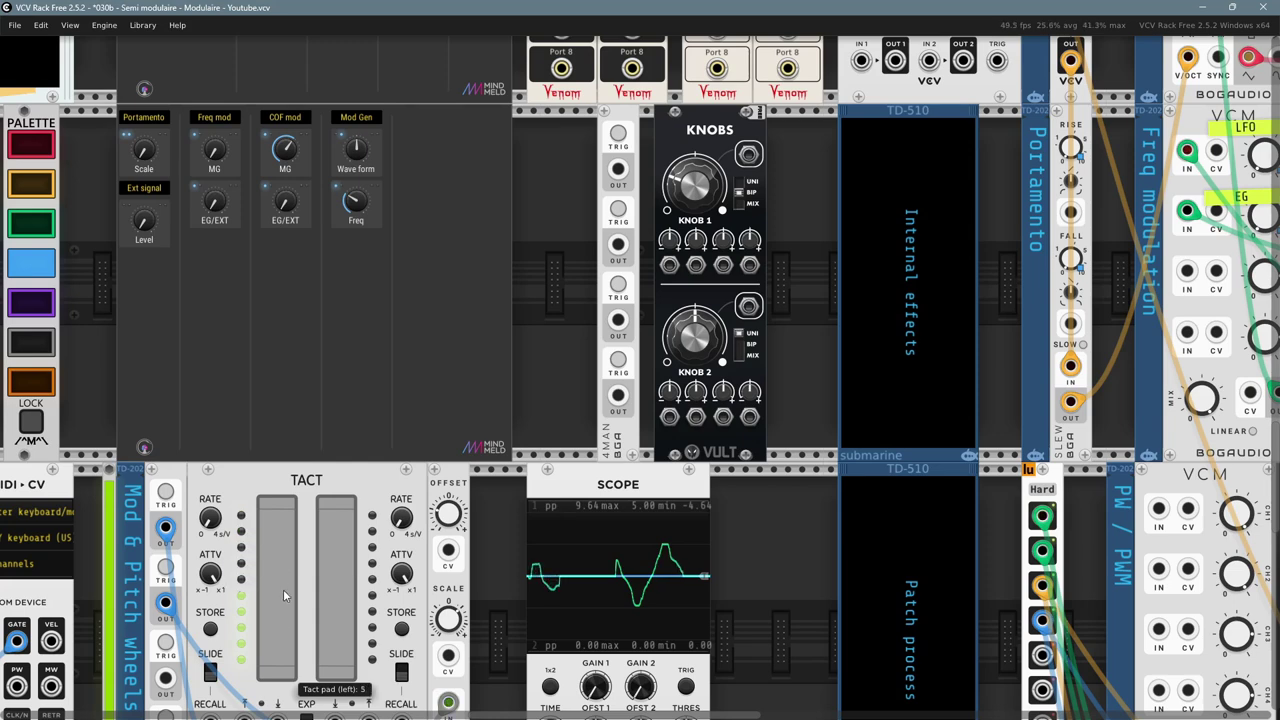
- Raise the Cut of freq setting slightly in the VCF (LPF) section
mouse_move(290, 148)
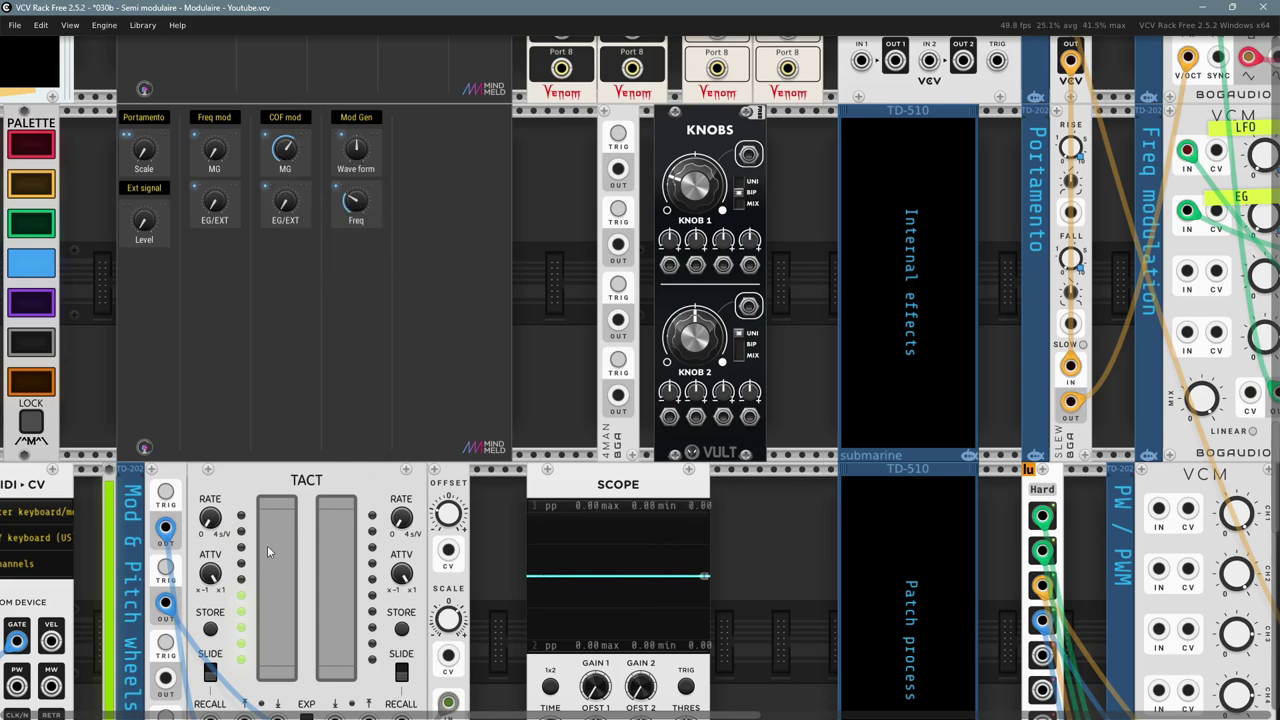
left_click_drag(377, 319, 417, 591)
mouse_move(326, 97)
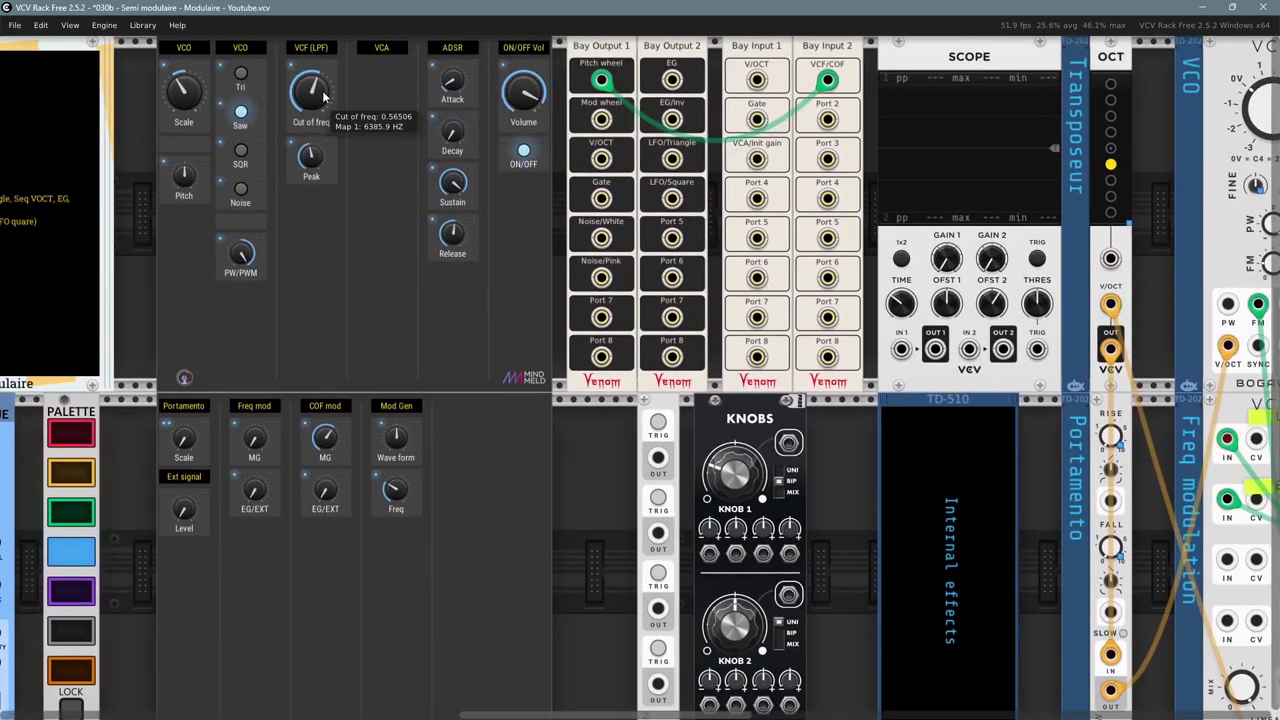
scroll(394, 235, "up", 1)
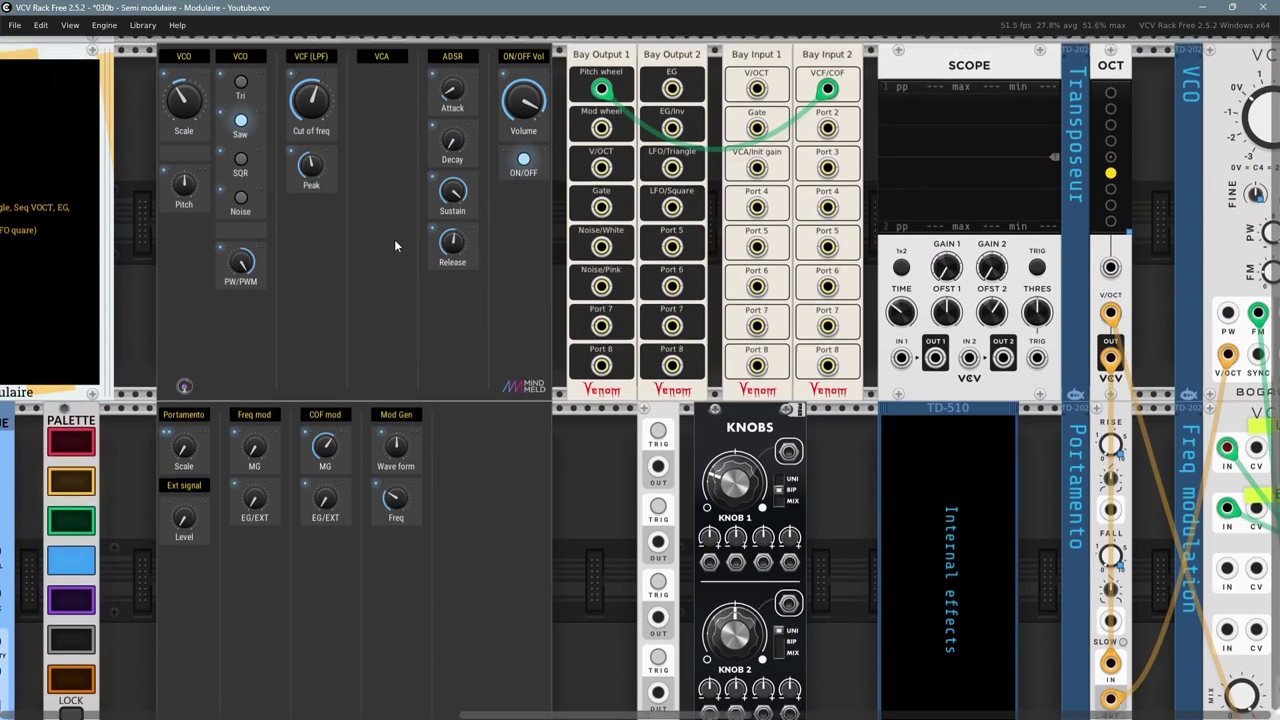
left_click_drag(316, 113, 388, 270)
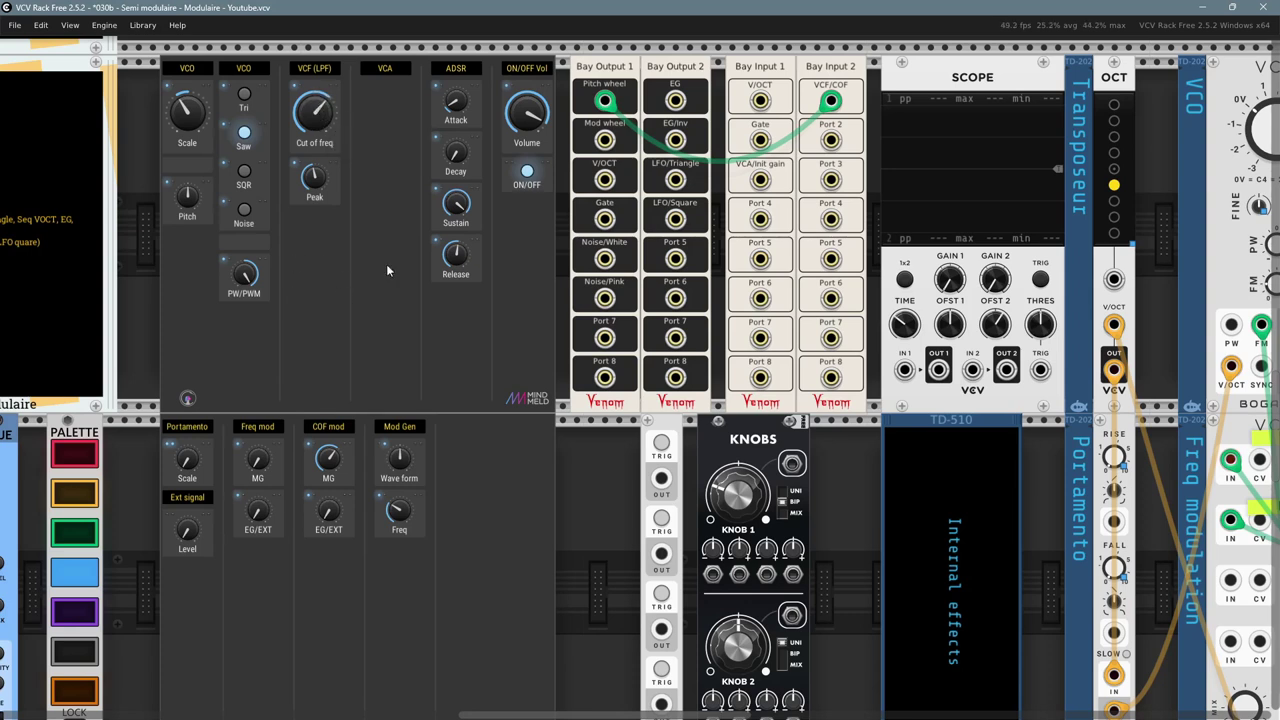
mouse_move(313, 117)
- Trace the pitch wheel modulation across the Tact section, the Cut of Freq VCM's channel 3 input and Bay Output 1
left_click_drag(577, 599, 501, 141)
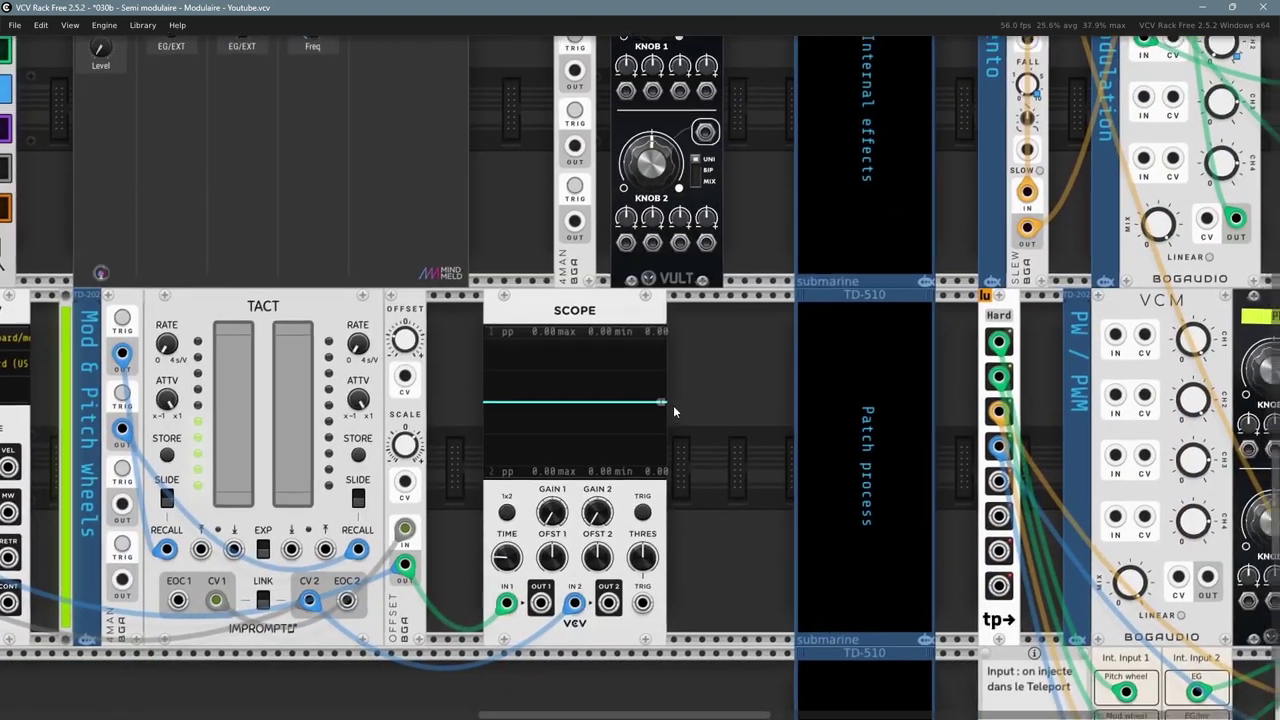
left_click_drag(673, 405, 188, 548)
left_click_drag(784, 169, 712, 236)
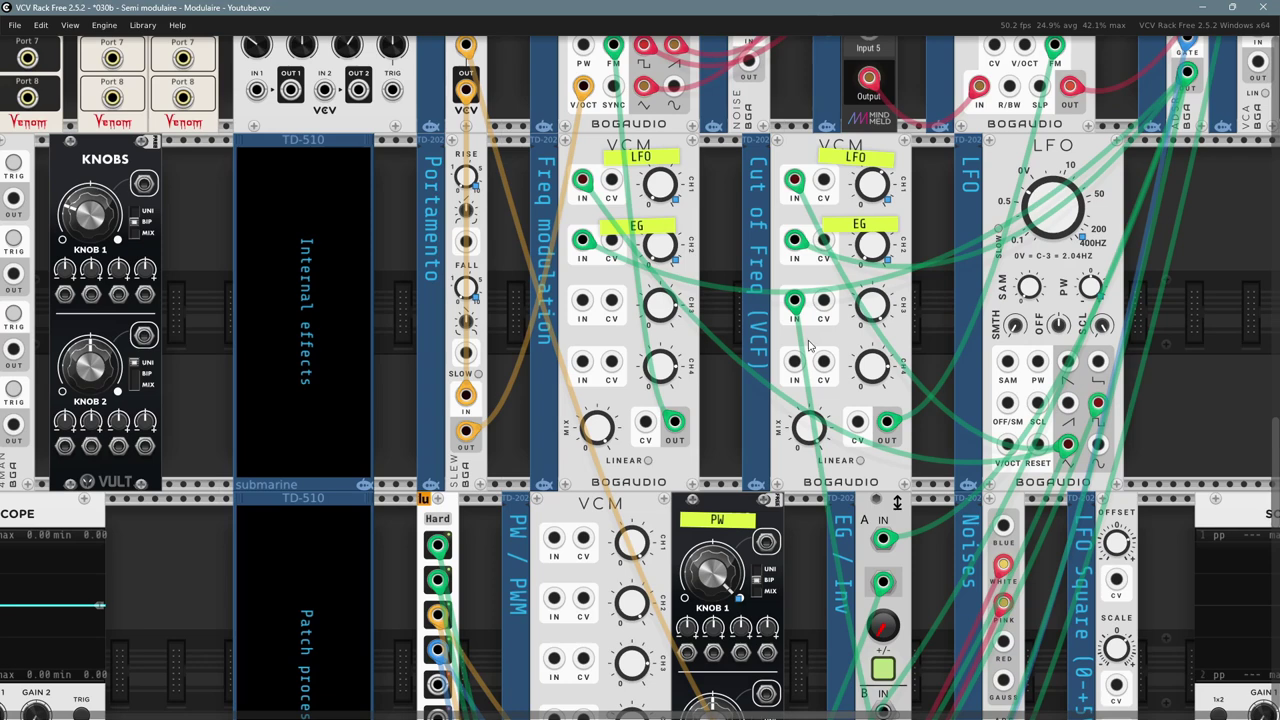
mouse_move(794, 300)
left_mouse_down()
mouse_move(928, 487)
mouse_move(797, 304)
left_mouse_up()
left_click_drag(176, 182, 441, 572)
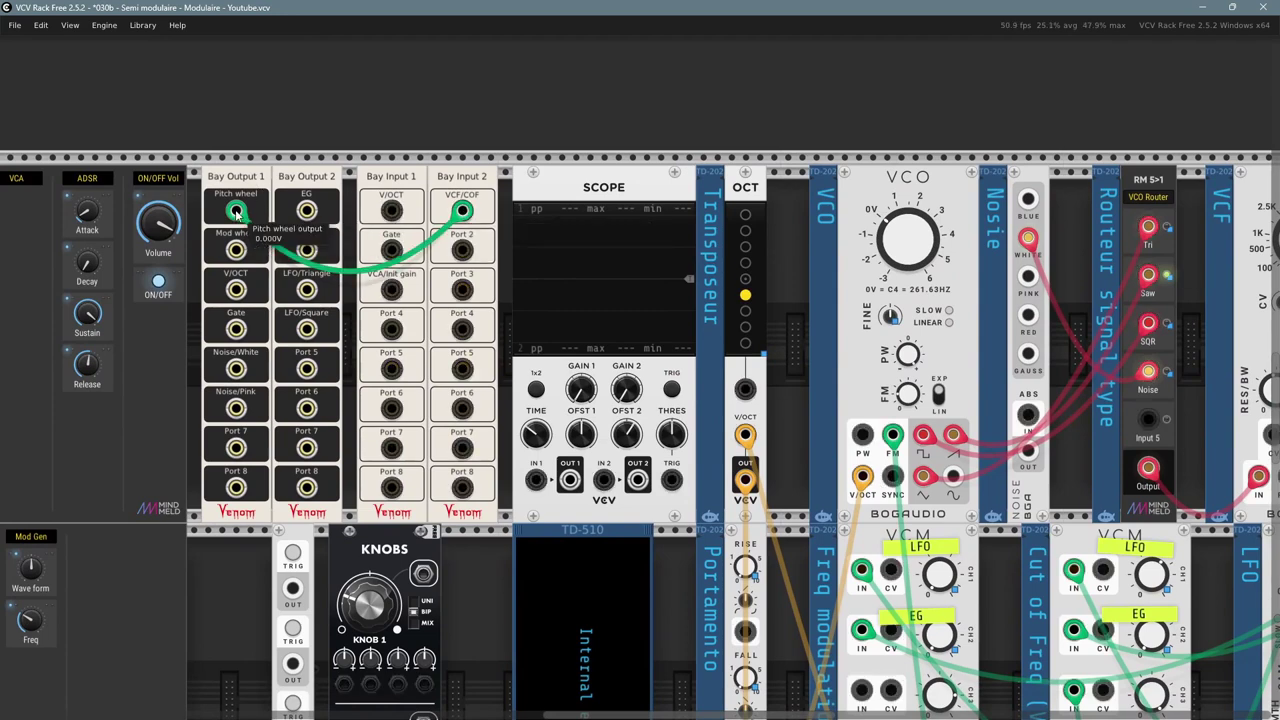
mouse_move(236, 213)
left_mouse_down()
mouse_move(263, 151)
mouse_move(237, 212)
left_mouse_up()
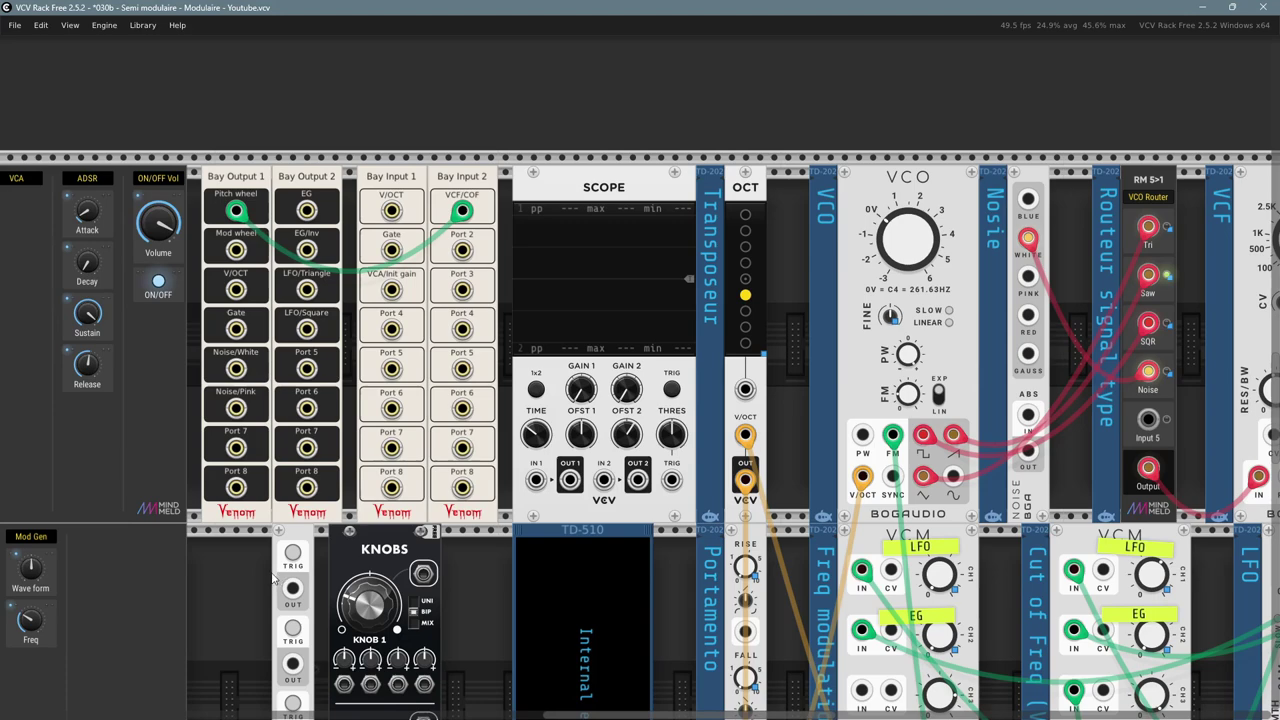
- Remove the cable between Bay Output 1's Pitch wheel and Bay Input 2's VCF/COF port
left_click_drag(227, 600, 286, 572)
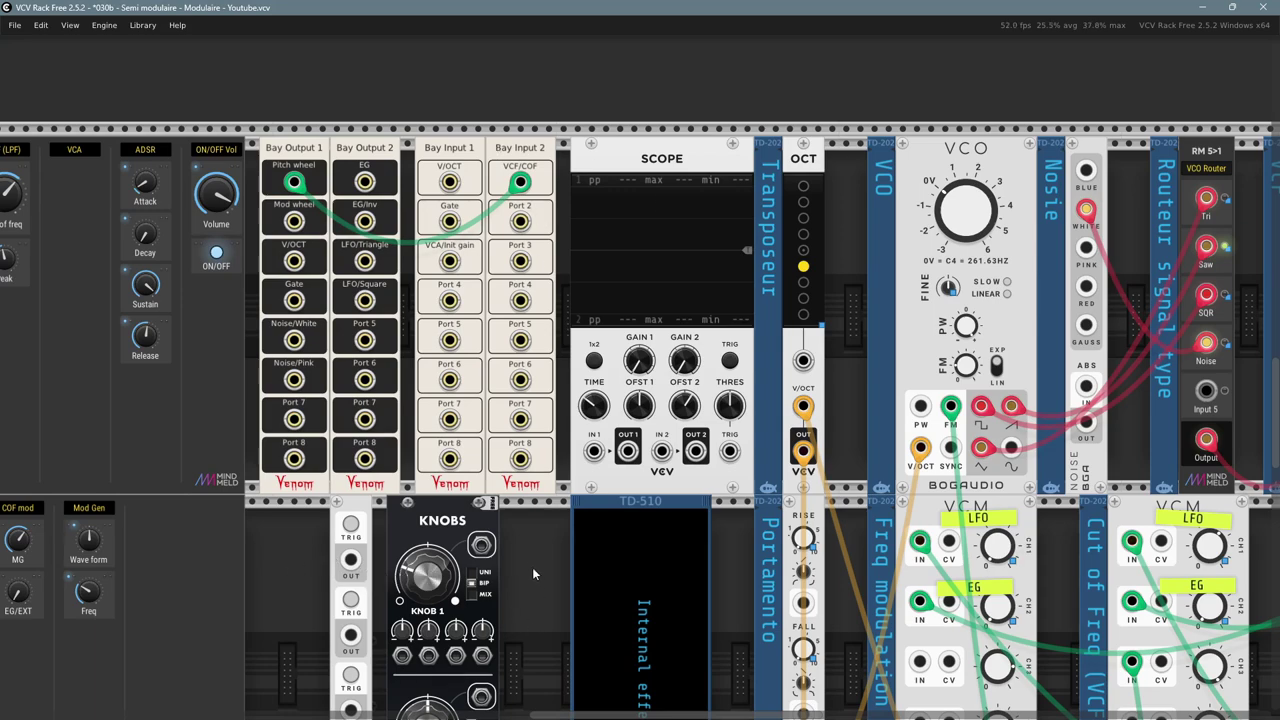
left_click_drag(539, 577, 523, 568)
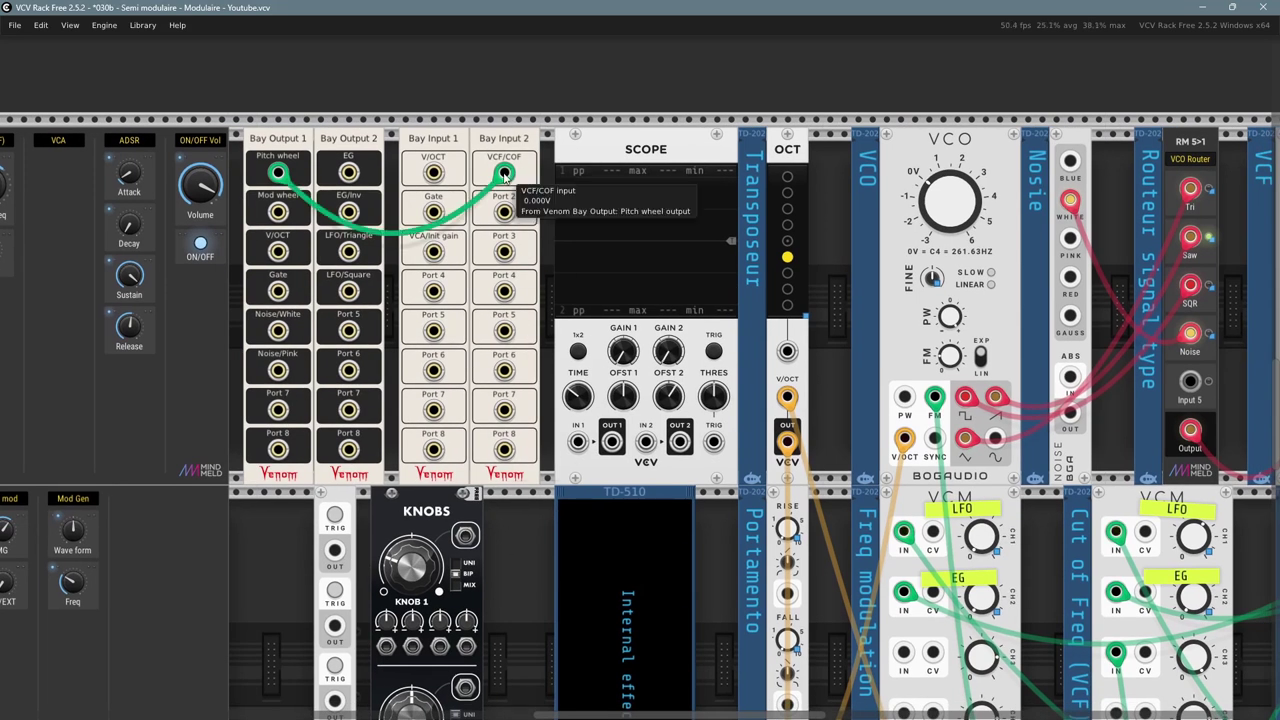
left_click_drag(504, 173, 470, 300)
- Examine Router 2's VCF/COF input and output ports and the cabling to the Cut of Freq VCM's channel 3 input
left_click_drag(504, 591, 220, 161)
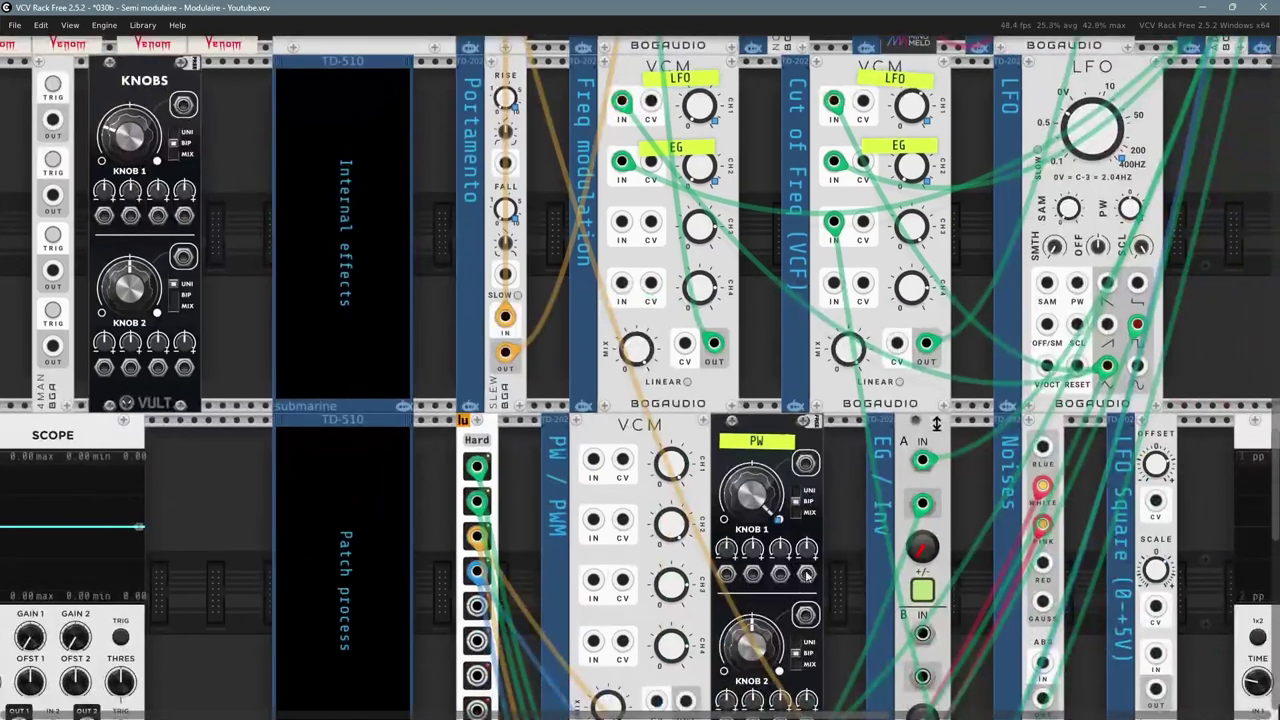
scroll(806, 575, "right", 4)
scroll(754, 390, "up", 3)
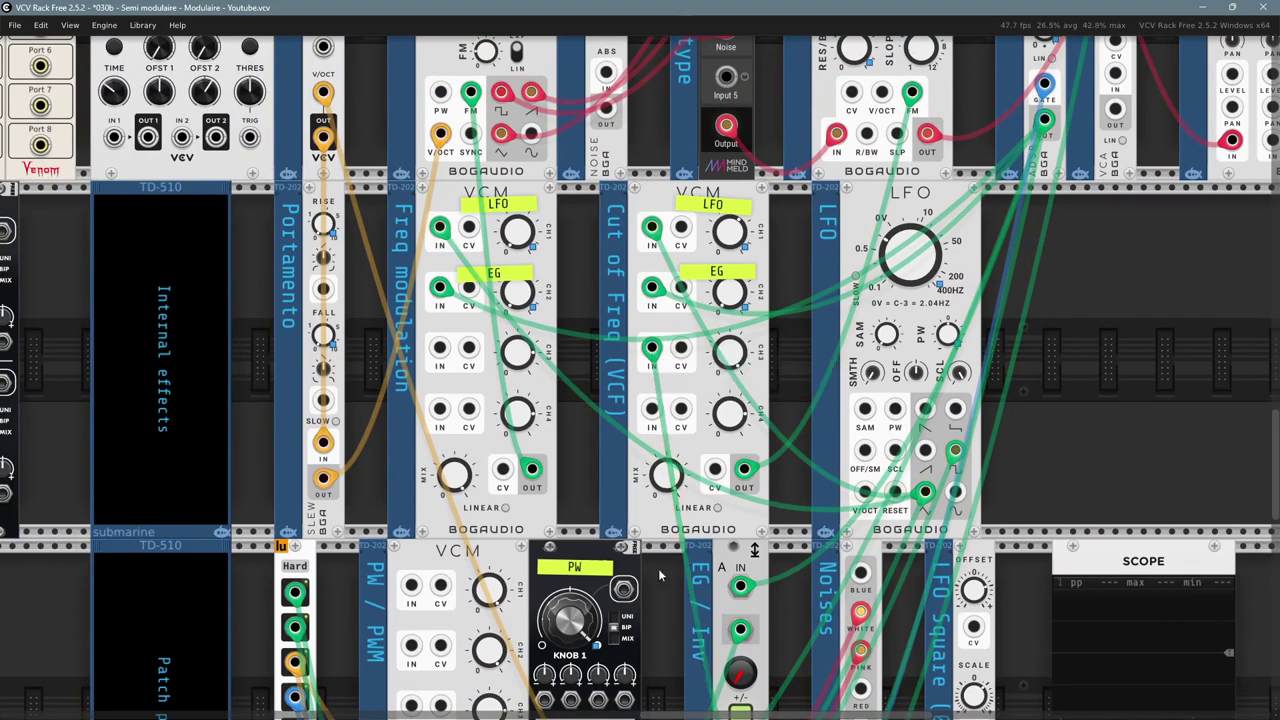
left_click_drag(659, 617, 545, 216)
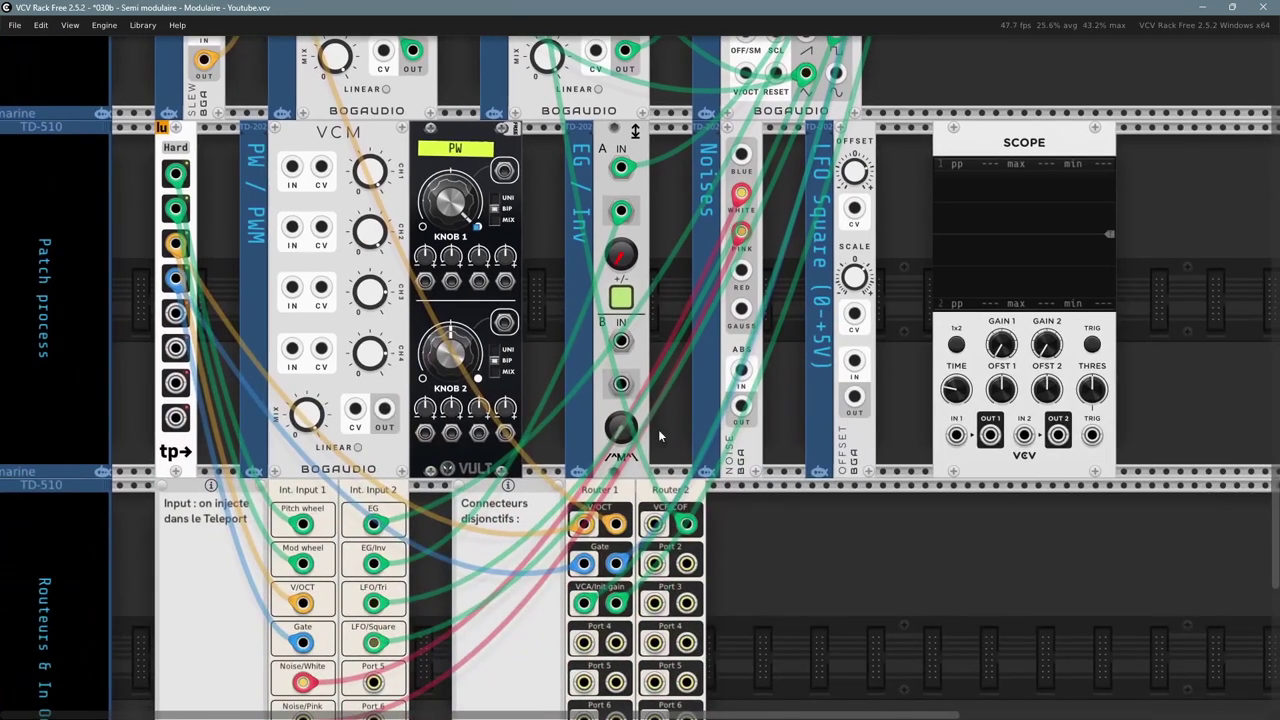
mouse_move(688, 525)
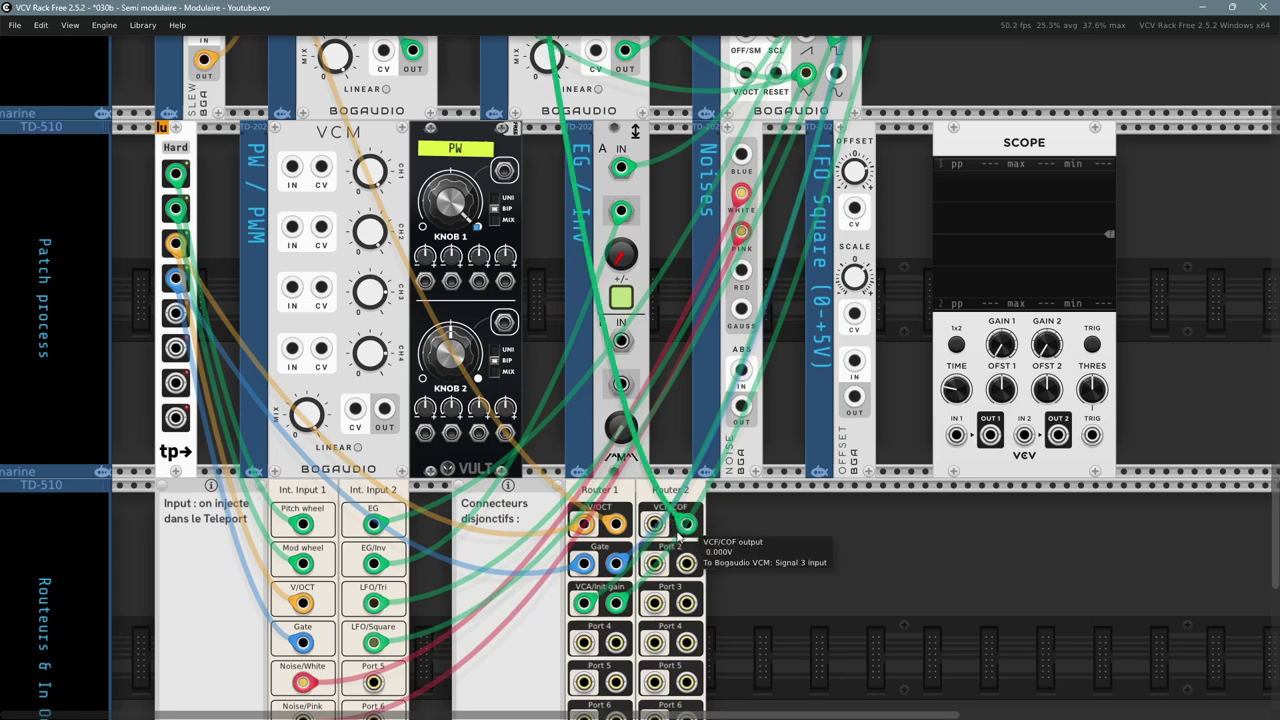
scroll(660, 522, "down", 3)
scroll(660, 522, "left", 1)
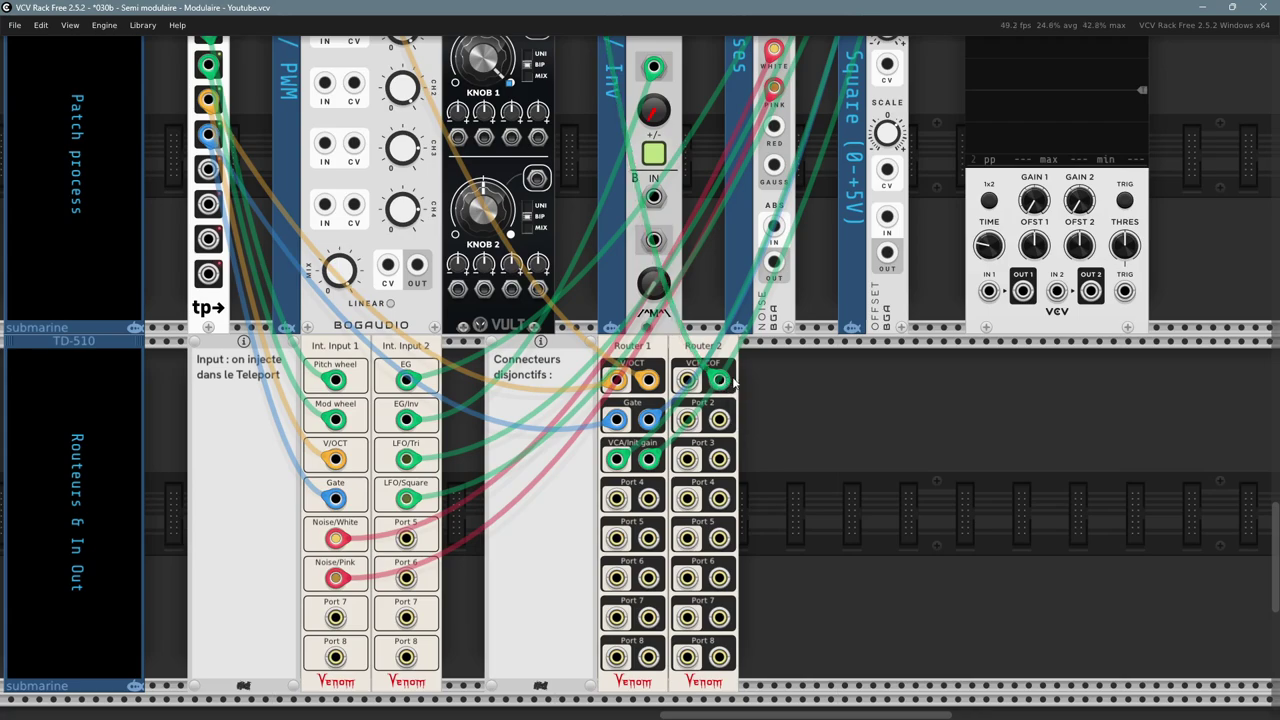
left_click_drag(572, 148, 616, 565)
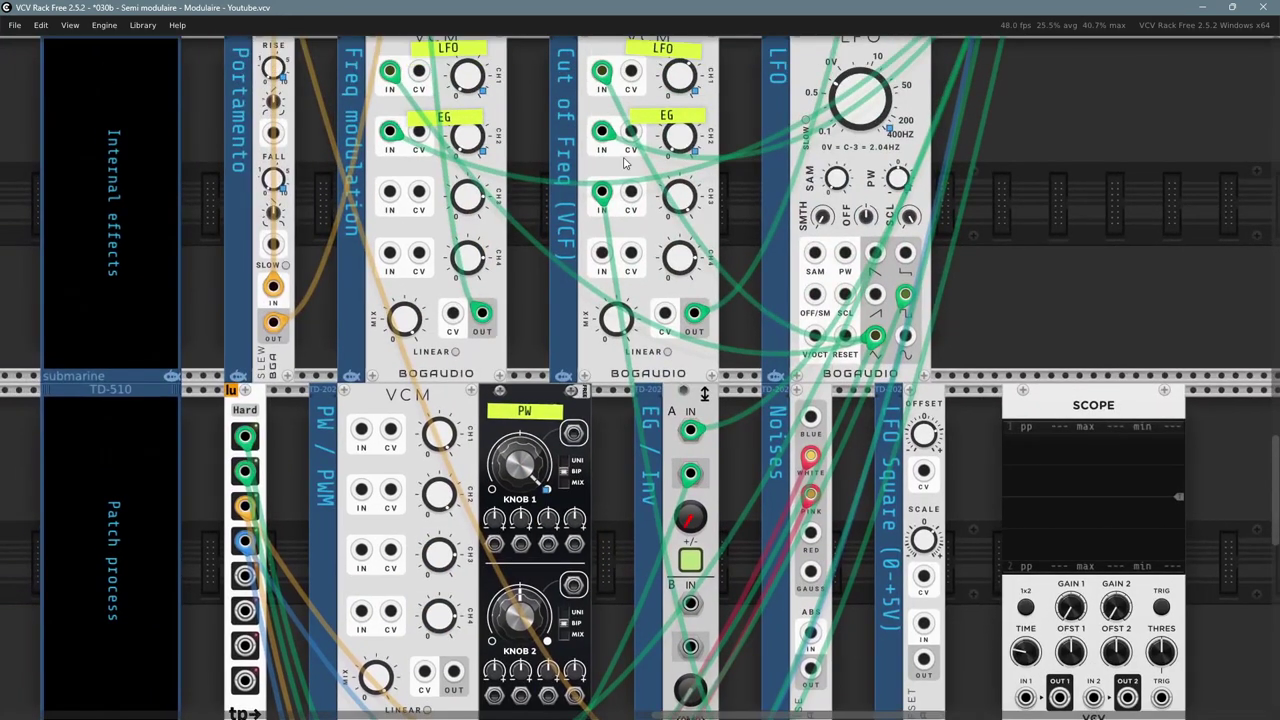
scroll(670, 180, "down", 5)
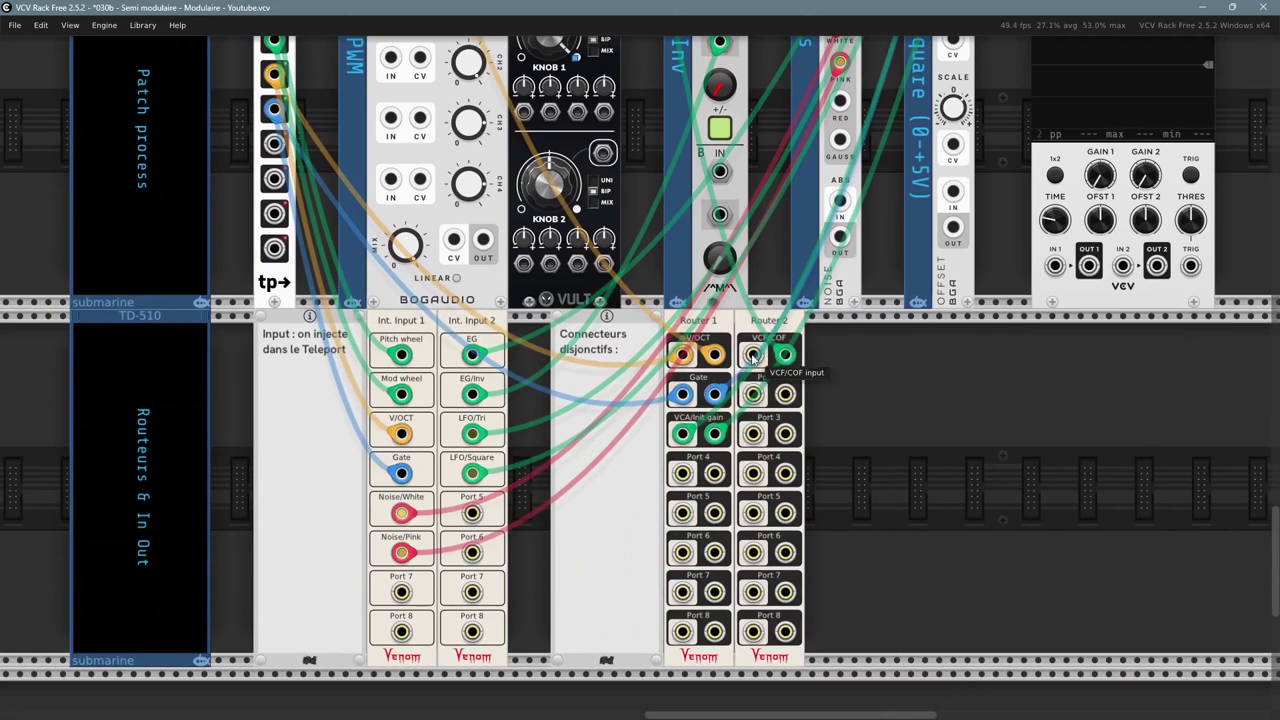
scroll(753, 357, "up", 2)
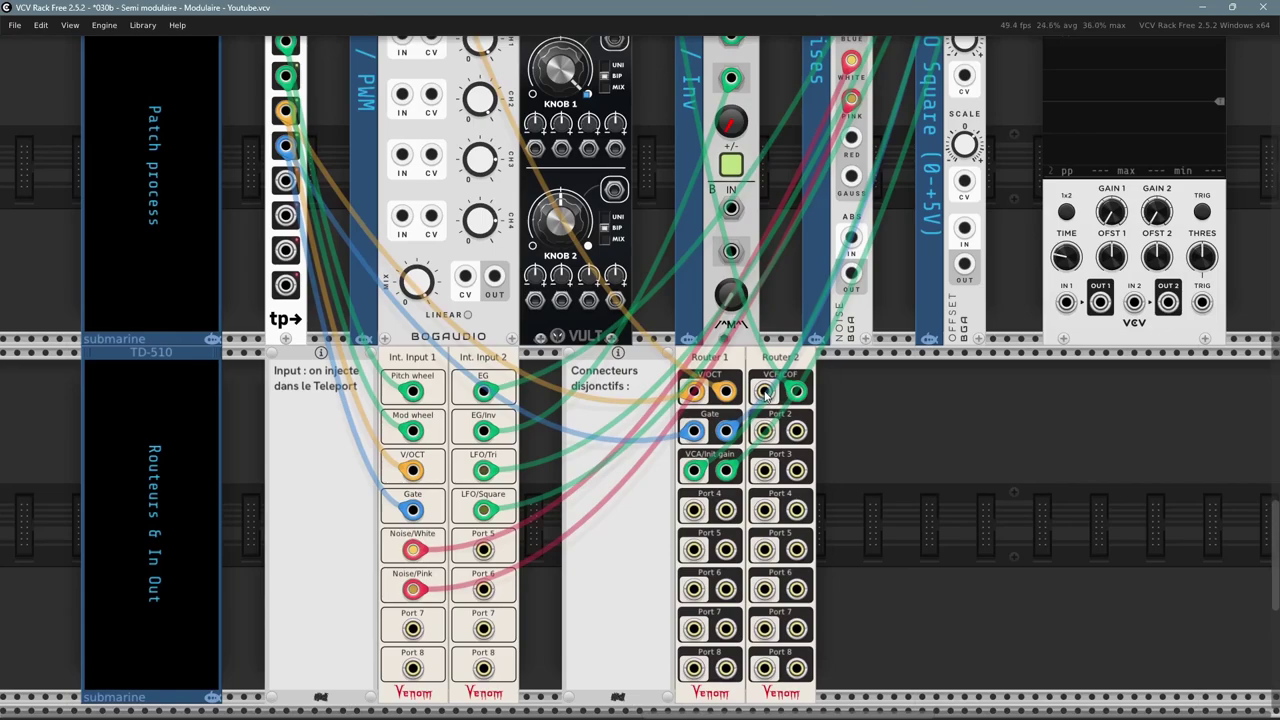
scroll(765, 389, "down", 3)
scroll(408, 140, "up", 4)
scroll(408, 140, "up", 3)
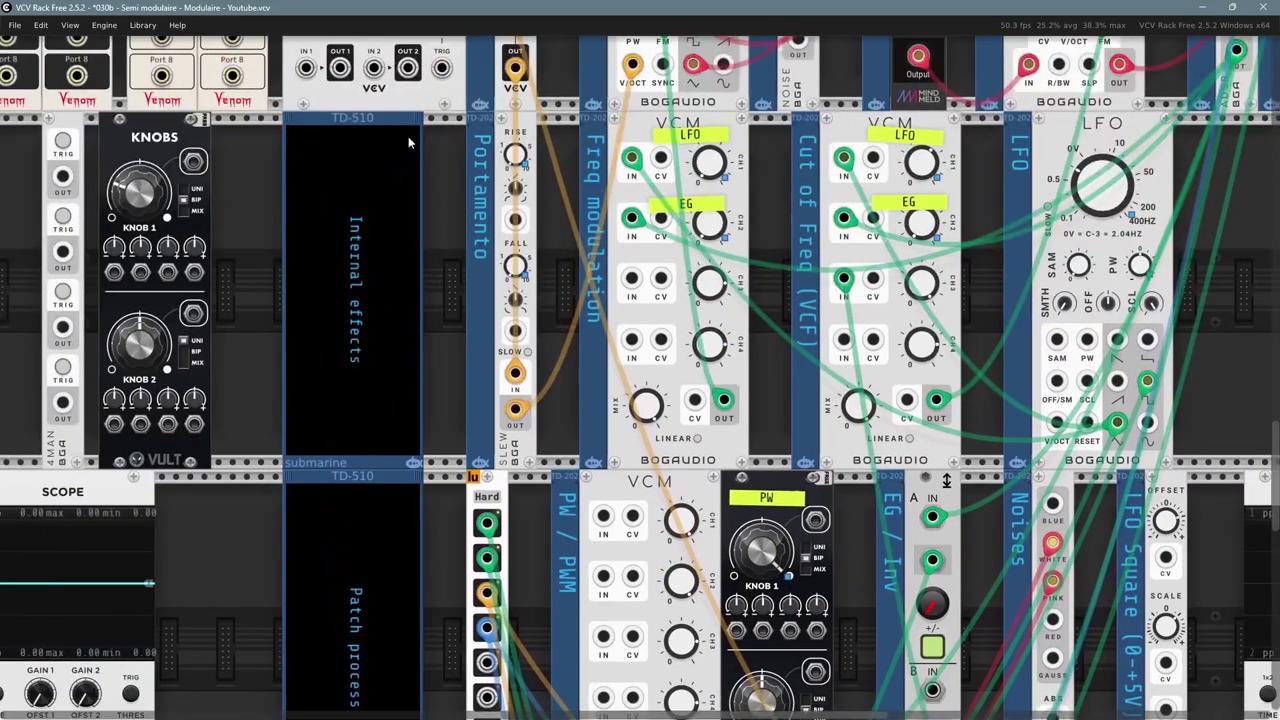
left_click_drag(408, 136, 639, 486)
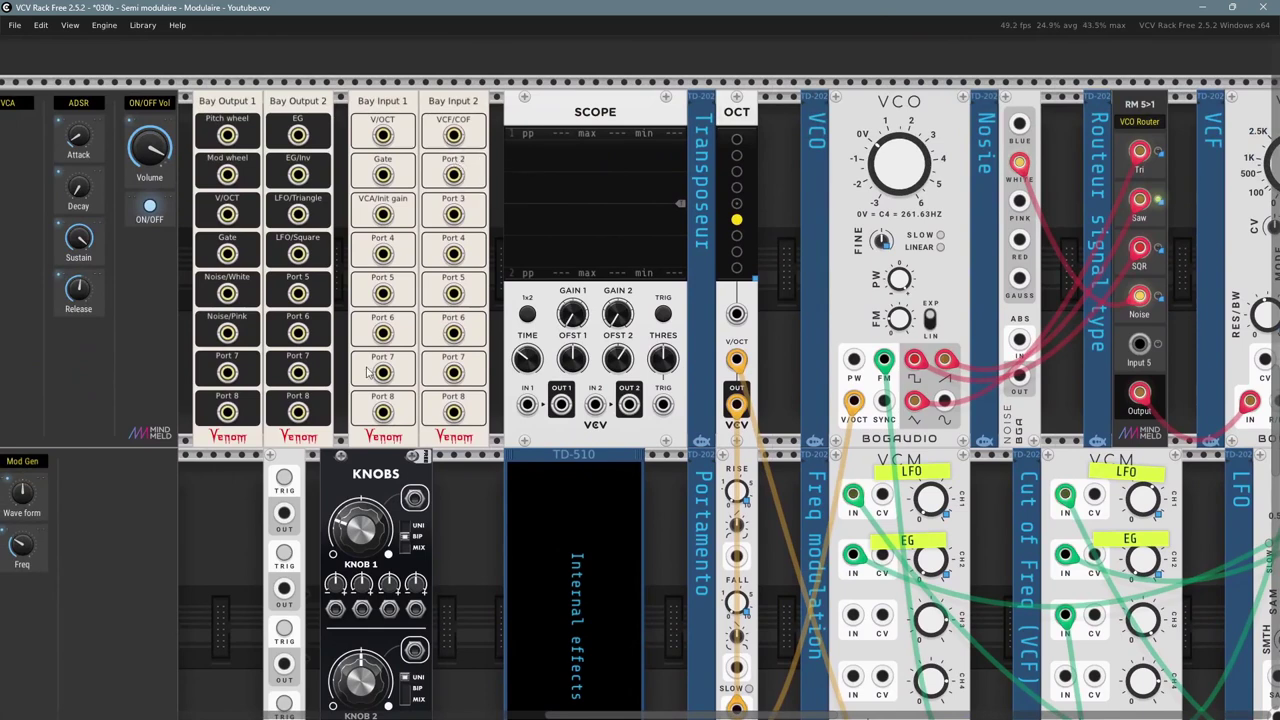
right_click(418, 496)
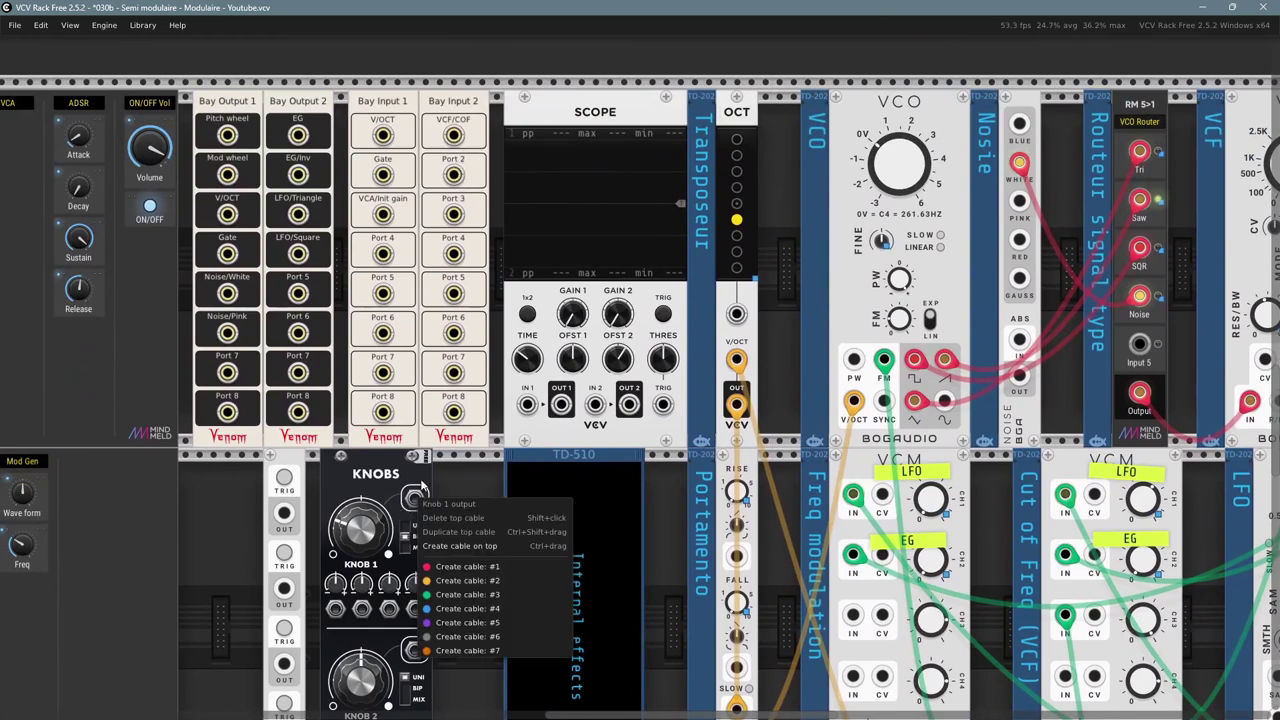
left_click(221, 499)
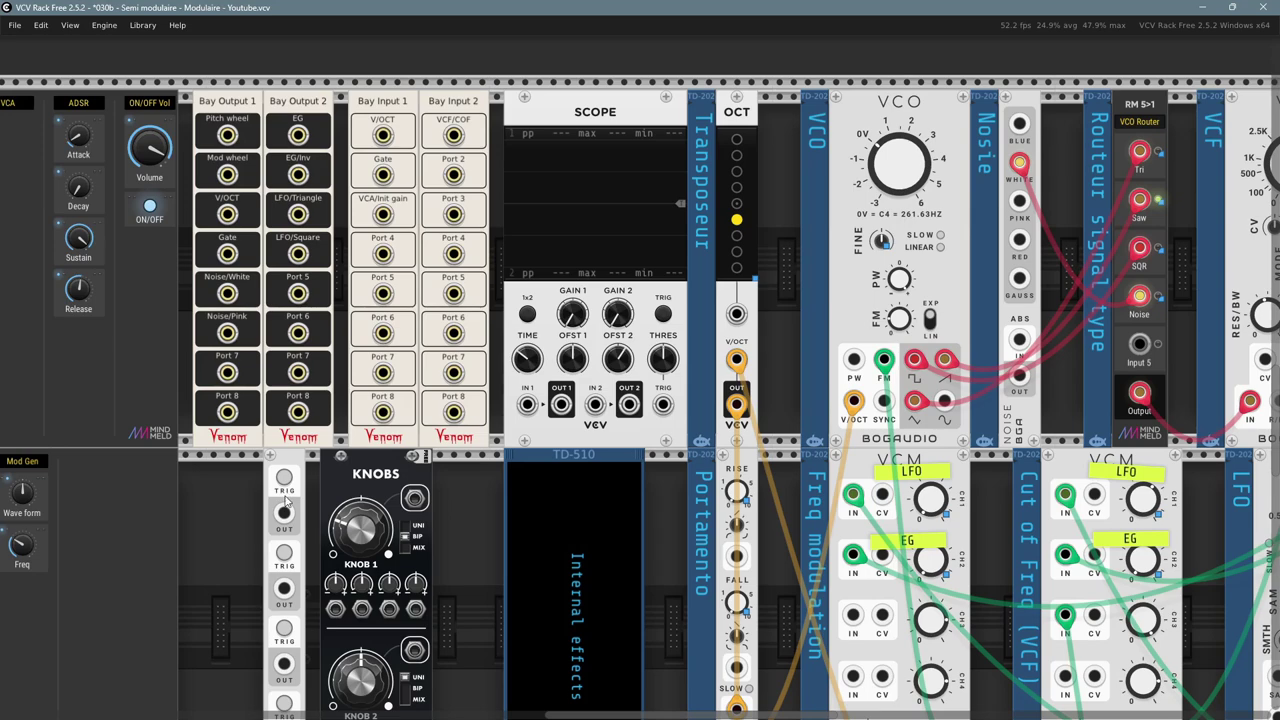
- Set the COF mod MG amount to about 0.96 and raise the Mod Gen Freq slightly
left_click_drag(220, 528, 523, 517)
mouse_move(250, 487)
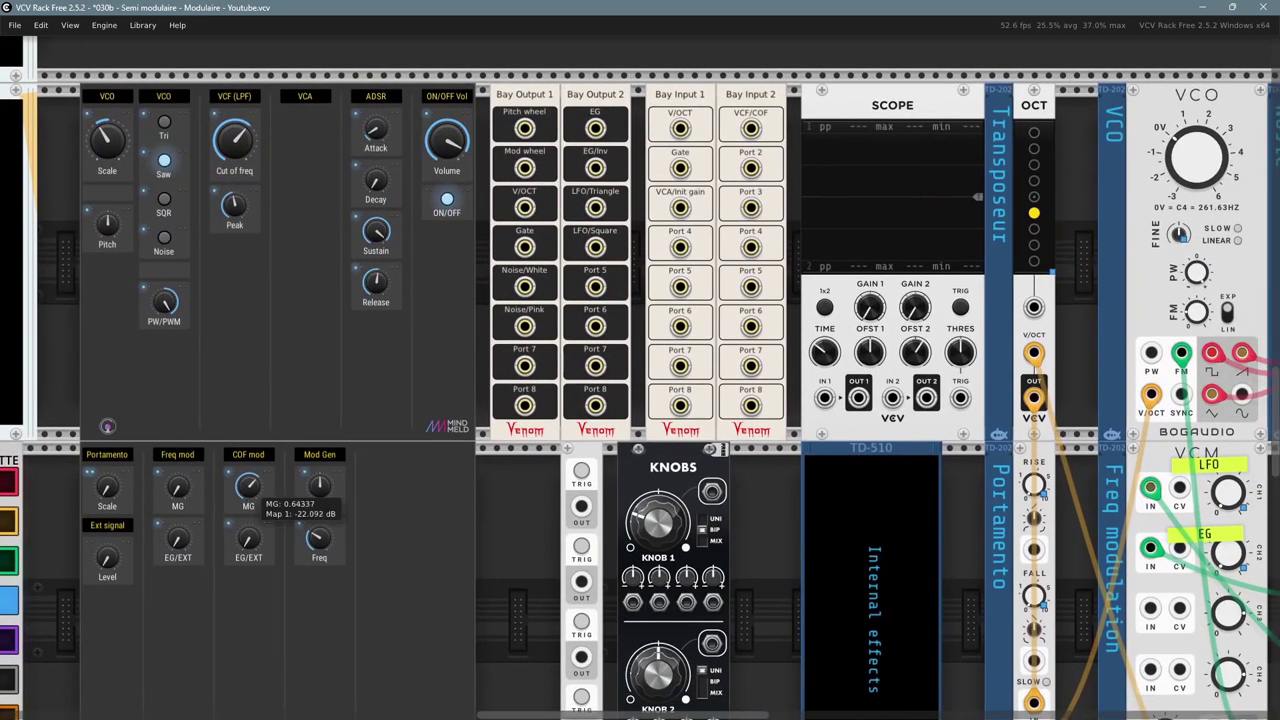
left_click_drag(249, 487, 249, 409)
mouse_move(327, 545)
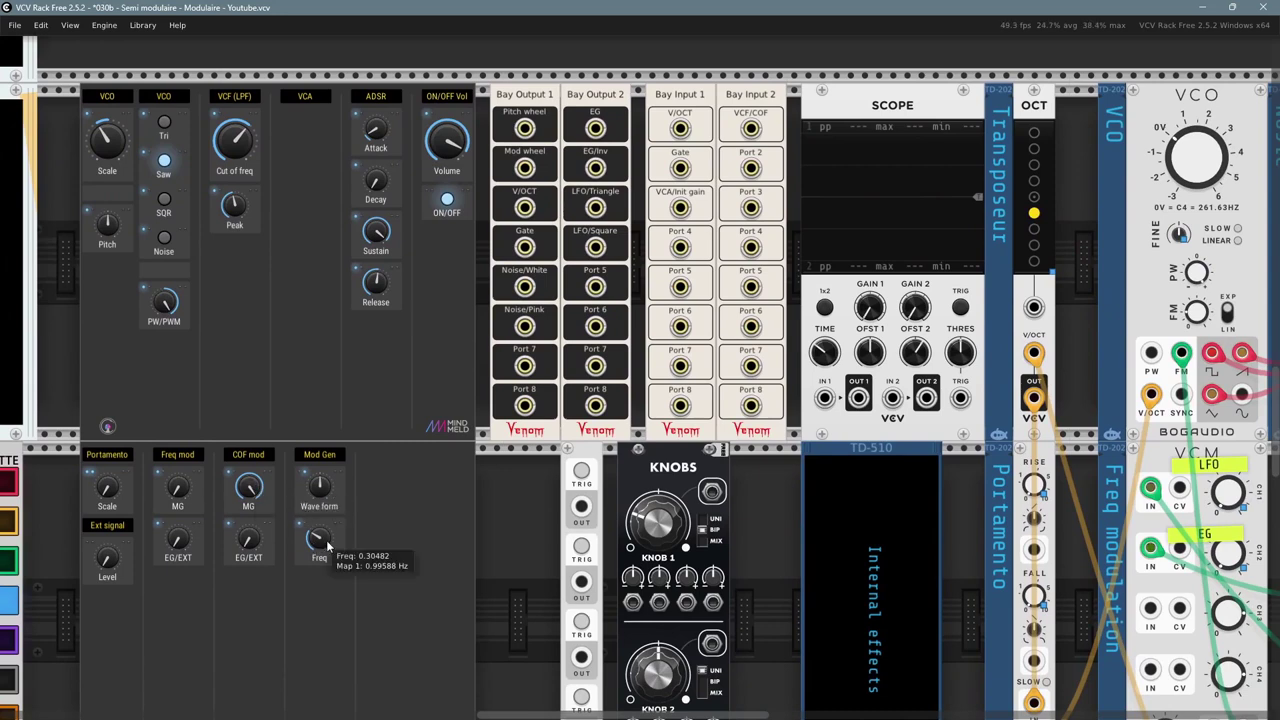
left_click_drag(318, 541, 320, 541)
mouse_move(320, 541)
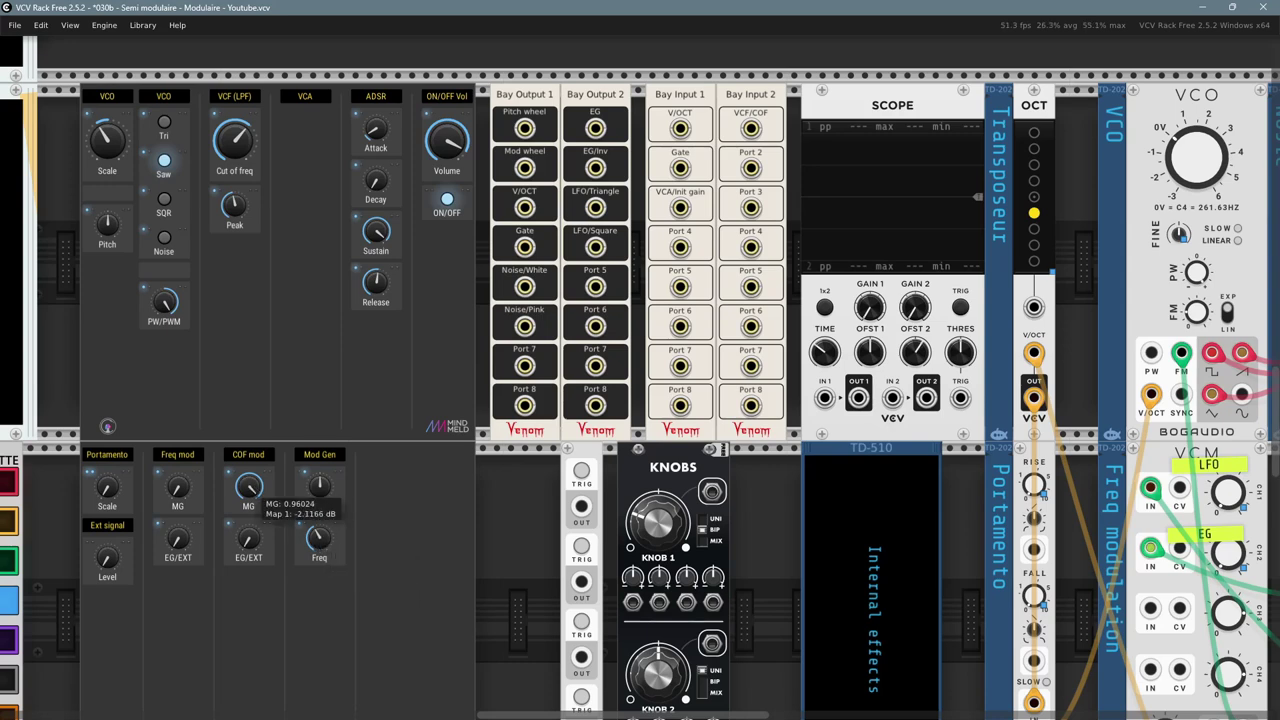
right_click(713, 495)
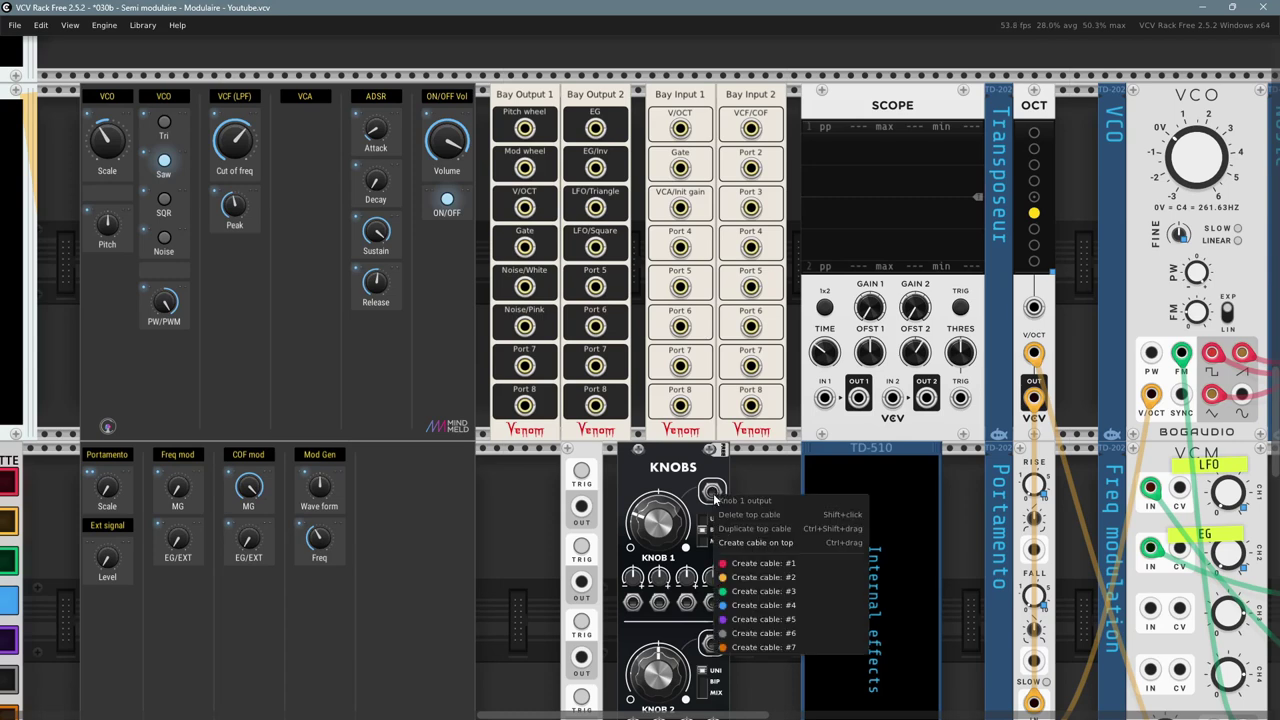
left_click(763, 591)
mouse_move(821, 472)
left_mouse_down()
mouse_move(813, 400)
mouse_move(824, 398)
left_mouse_up()
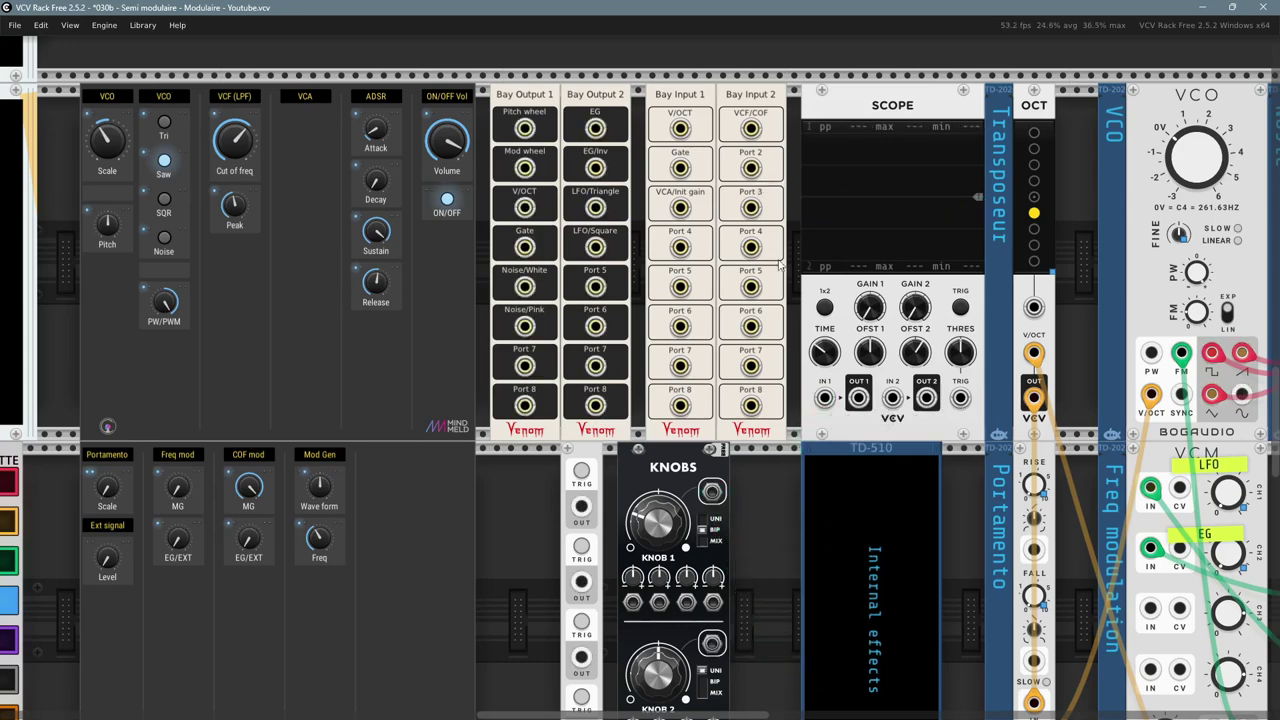
right_click(711, 491)
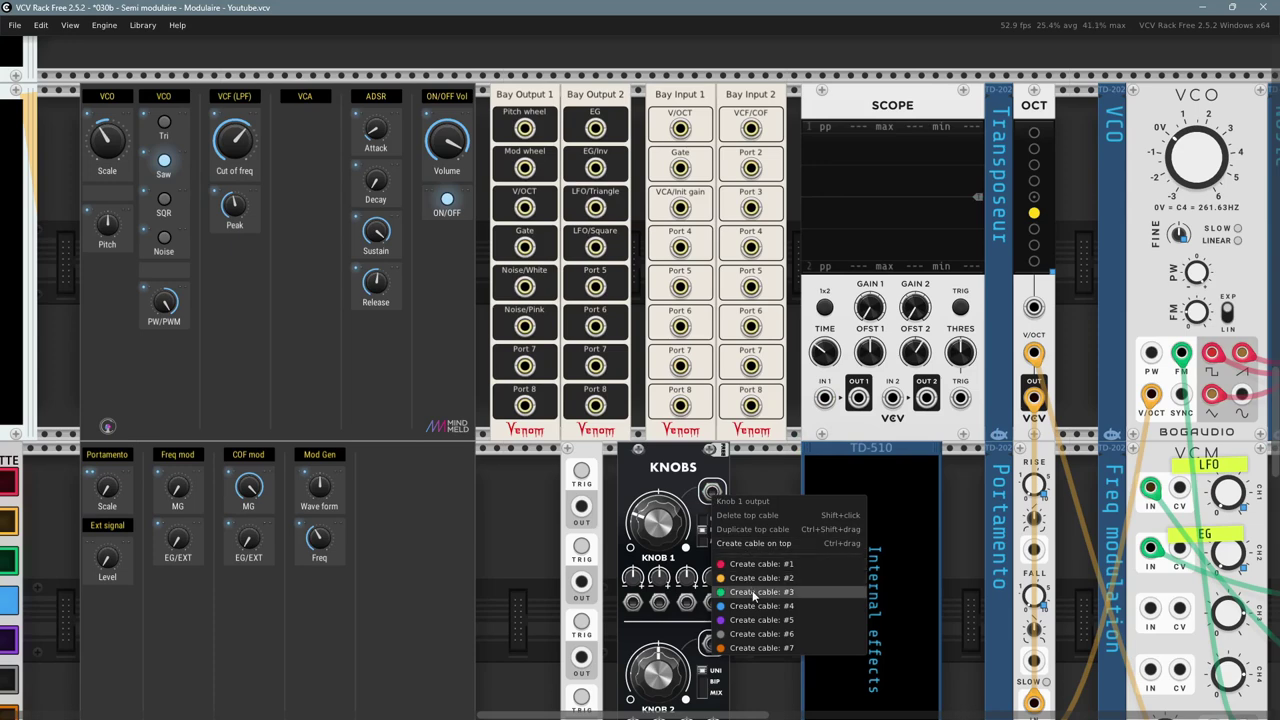
left_click(763, 591)
left_click_drag(775, 170, 787, 245)
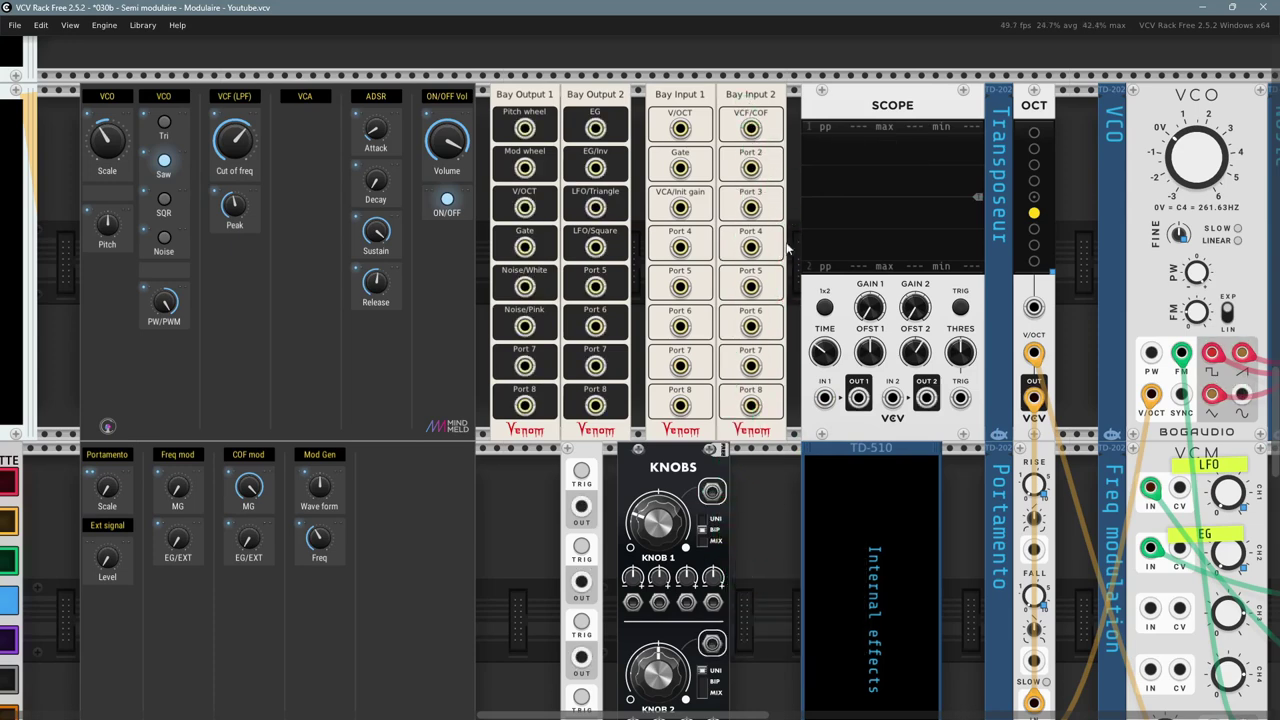
right_click(712, 493)
left_click(752, 598)
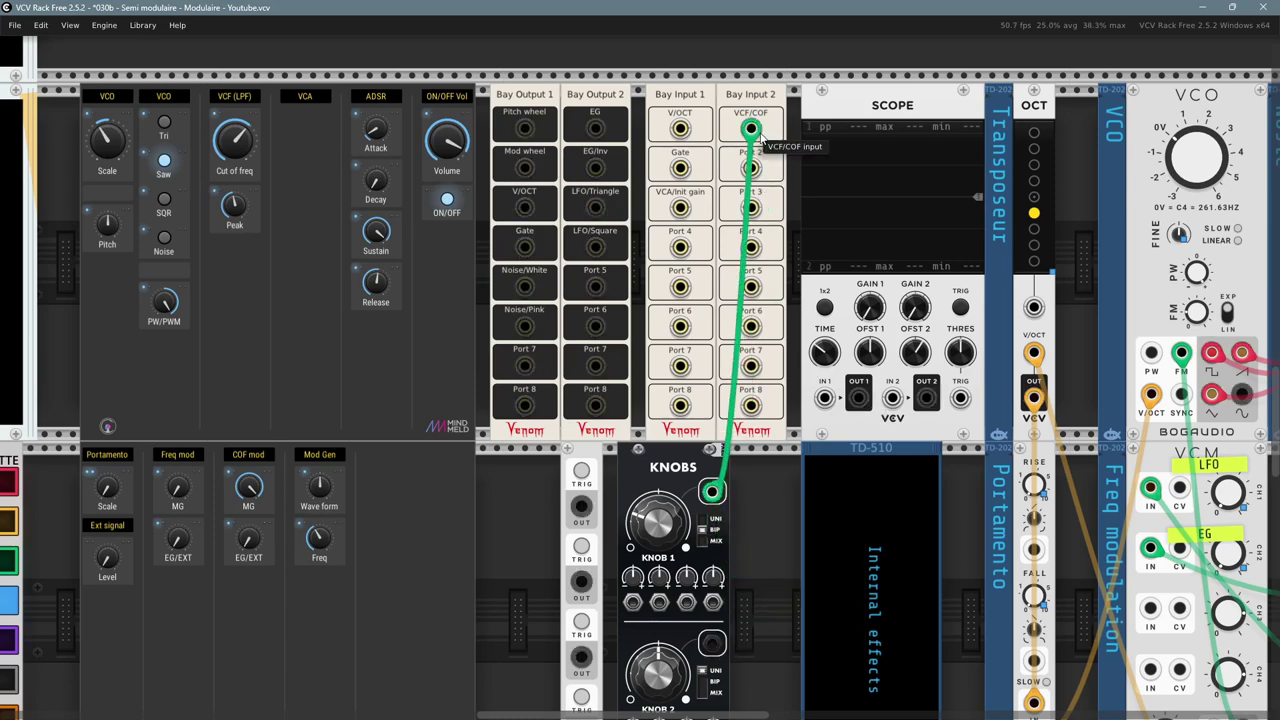
left_click(750, 128)
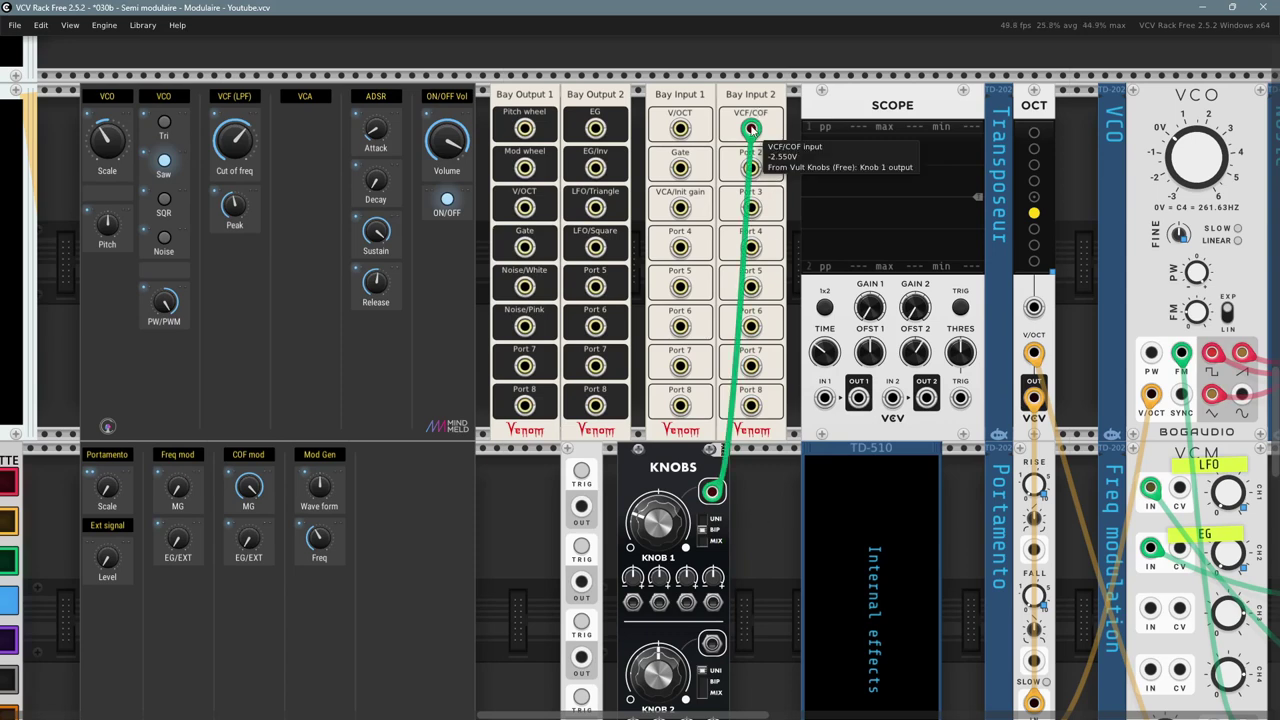
left_click_drag(752, 128, 775, 147)
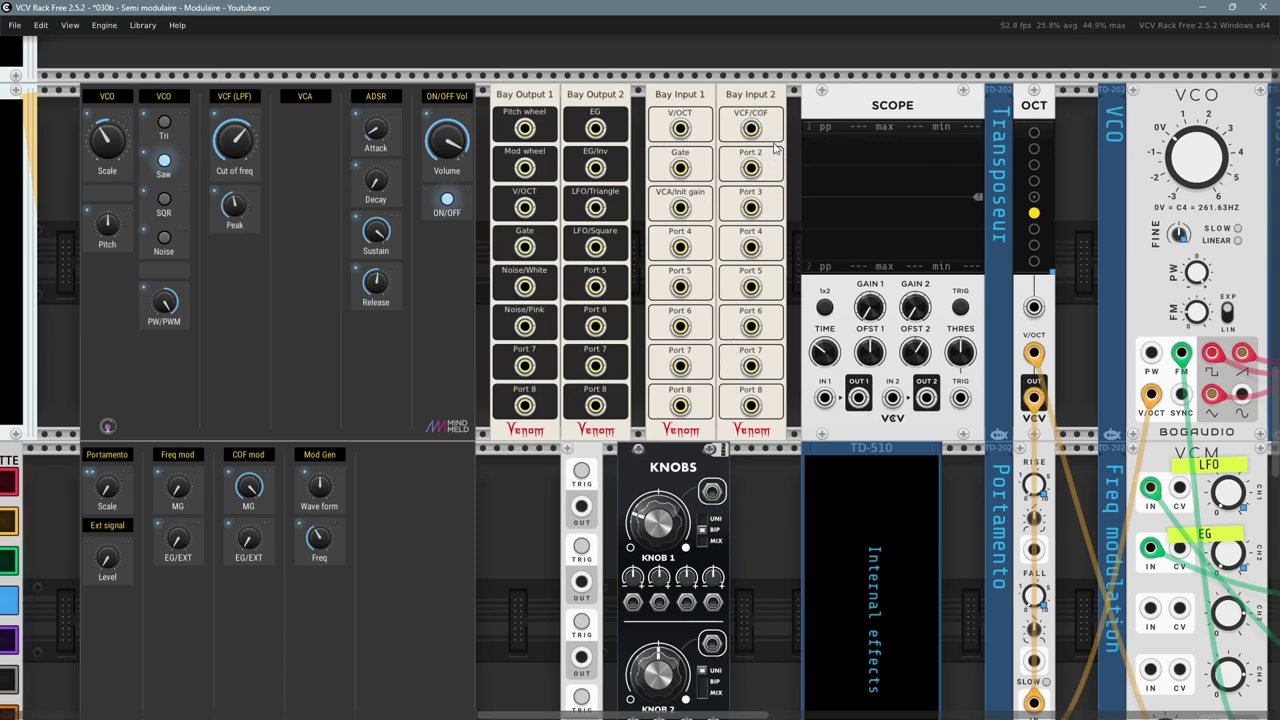
- Connect the Knob 1 output to Bay Input 2's VCF/COF port and to the upper scope's IN 1 with green cables
right_click(713, 492)
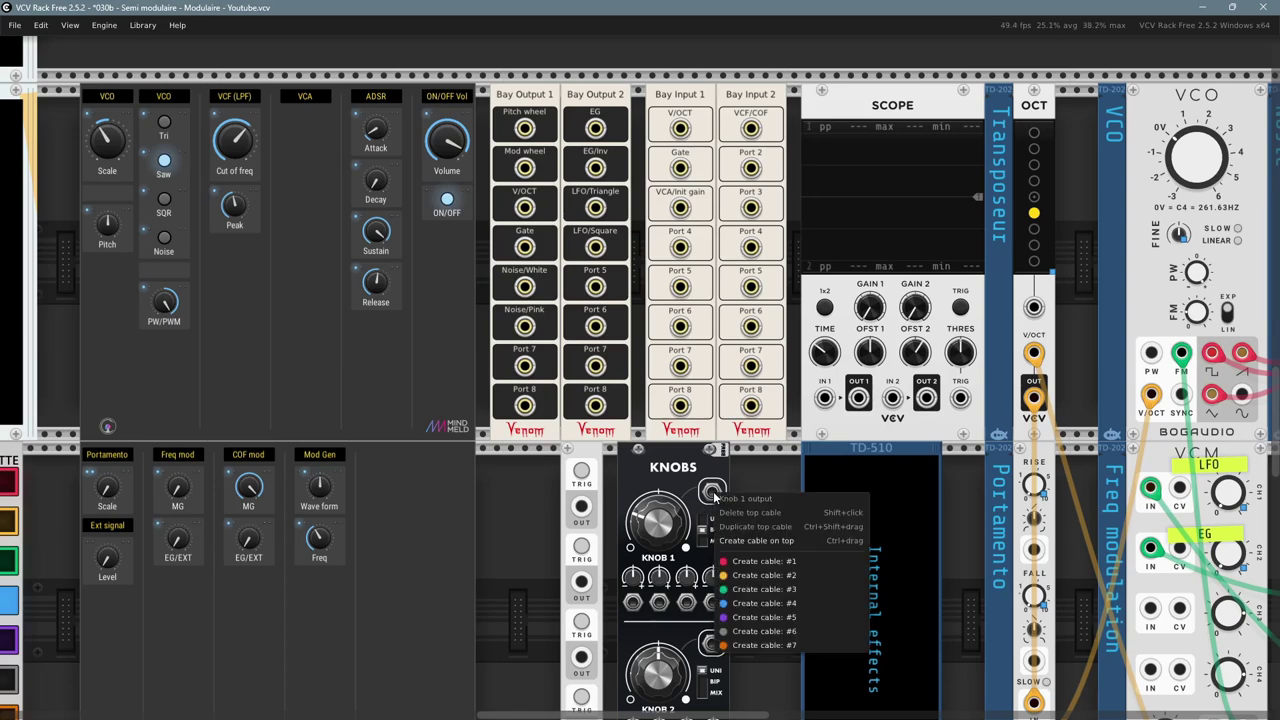
left_click(765, 578)
left_click(745, 132)
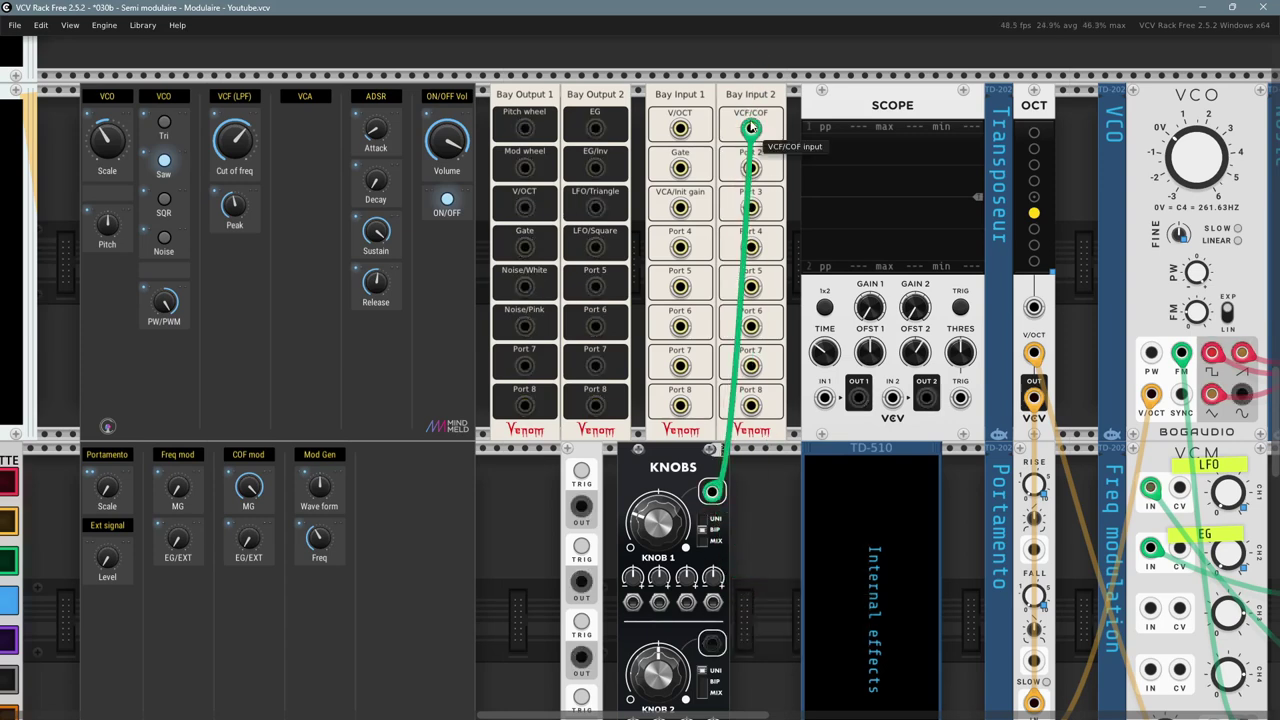
right_click(712, 492)
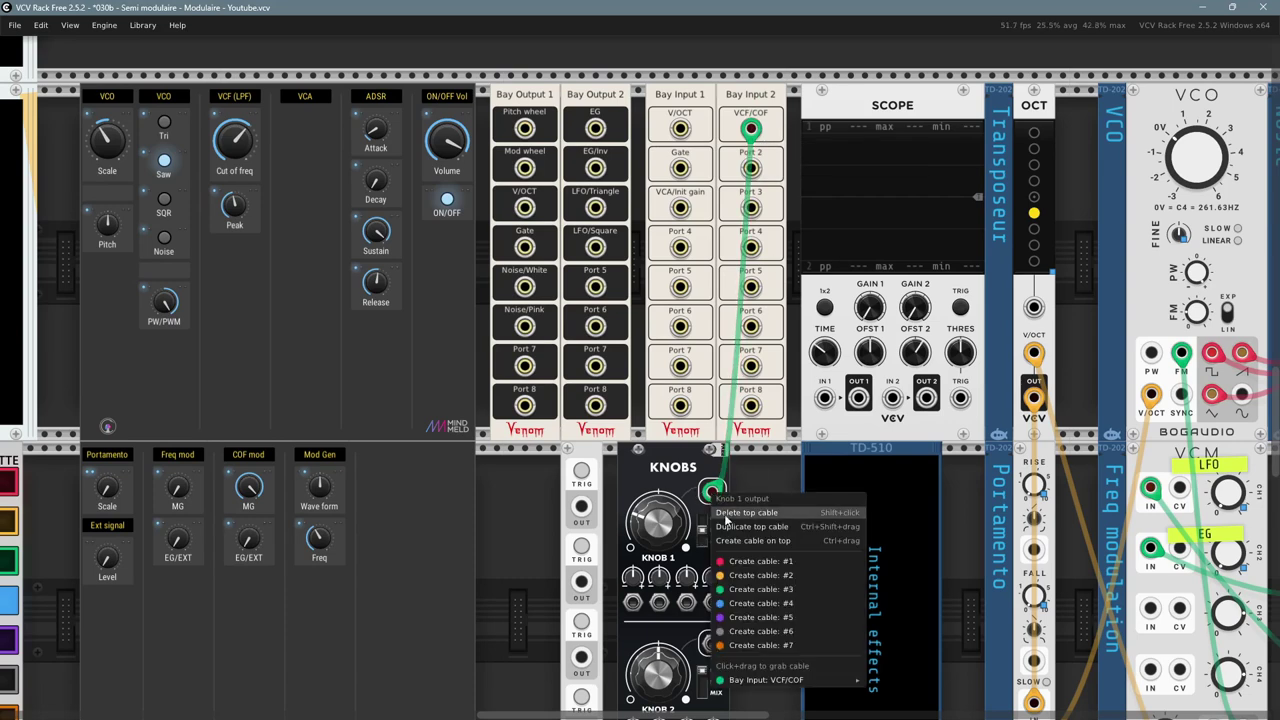
left_click(760, 589)
left_click(825, 400)
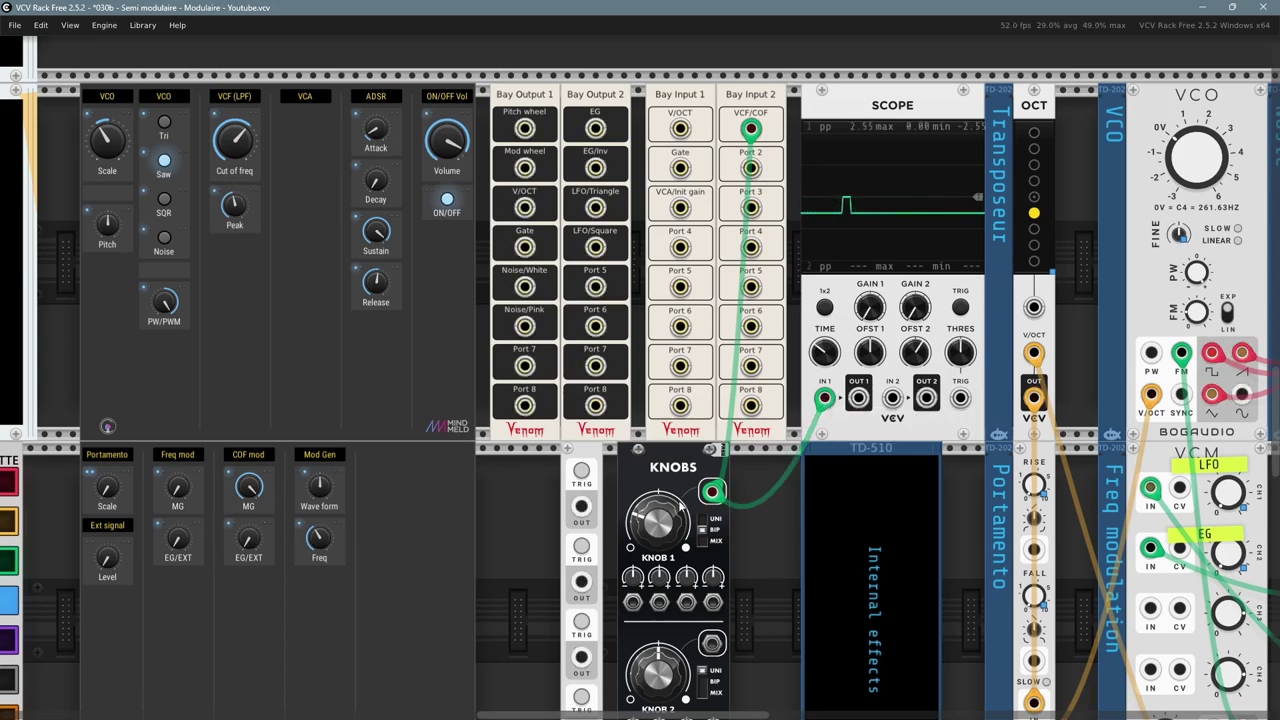
- Sweep Knob 1 up and down to check its voltage on the scope, and reset it to its centre position
double_click(676, 505)
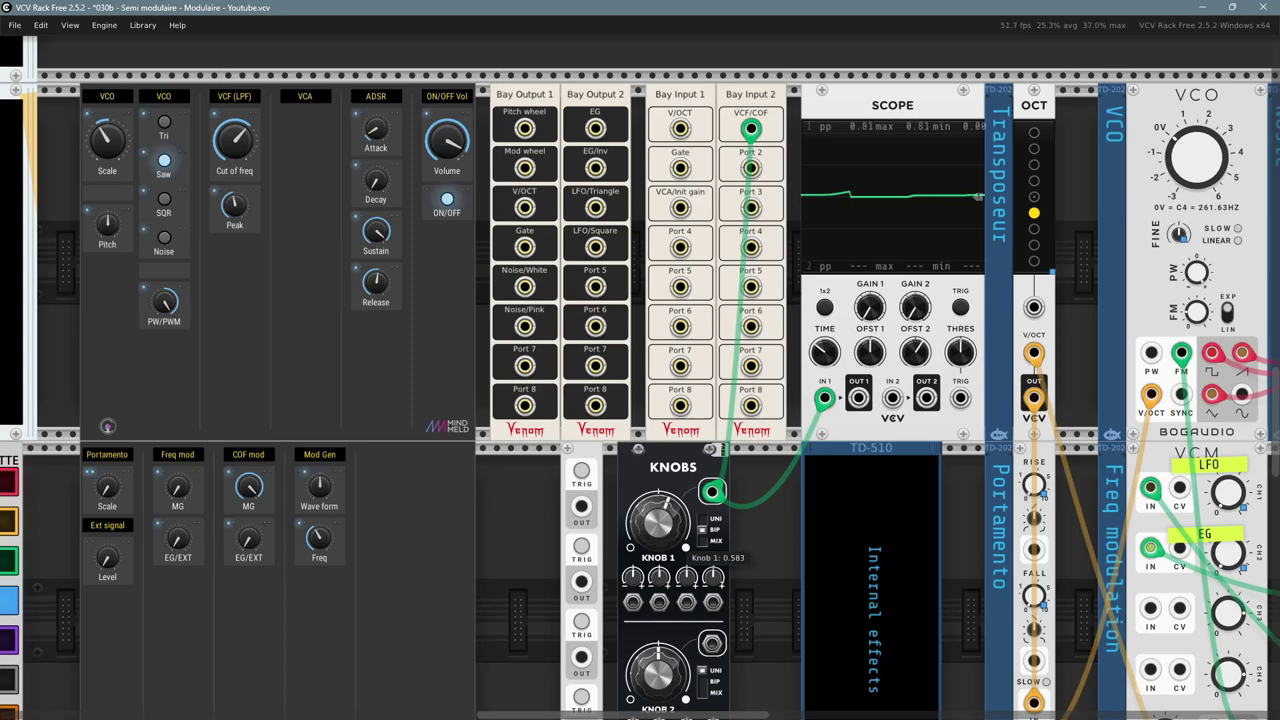
left_click_drag(660, 520, 854, 657)
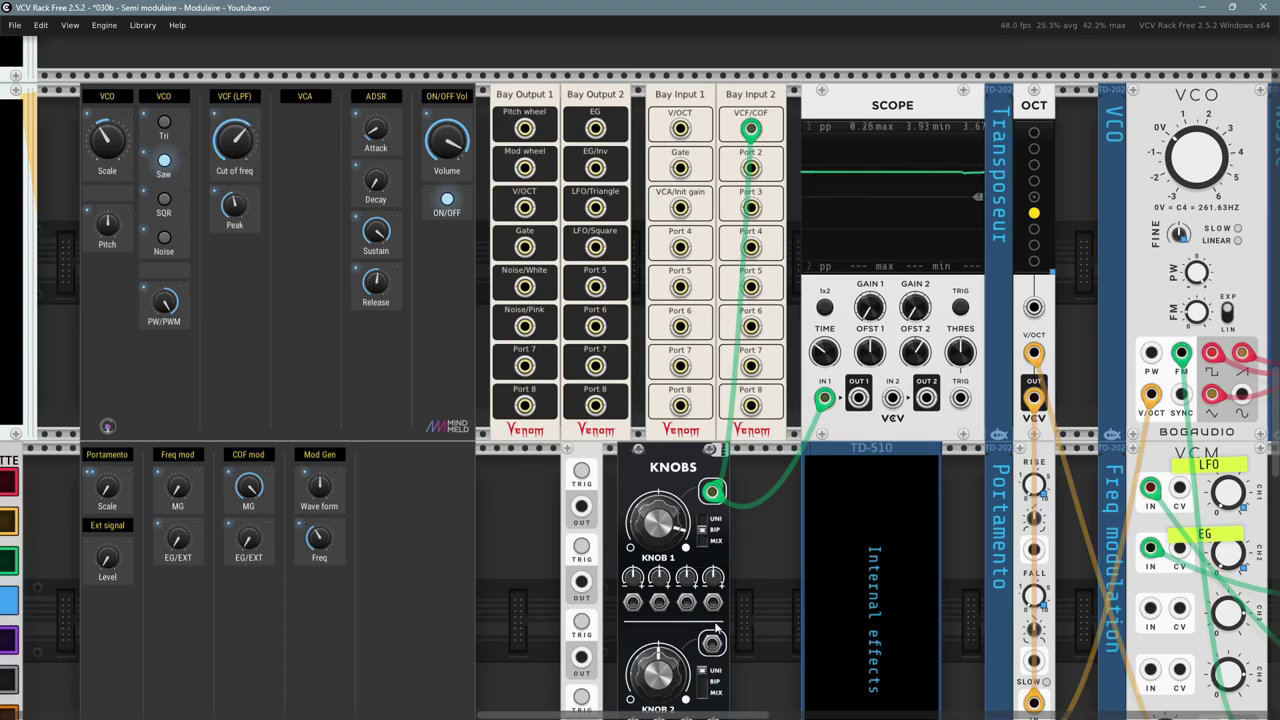
left_click_drag(672, 535, 672, 584)
double_click(672, 536)
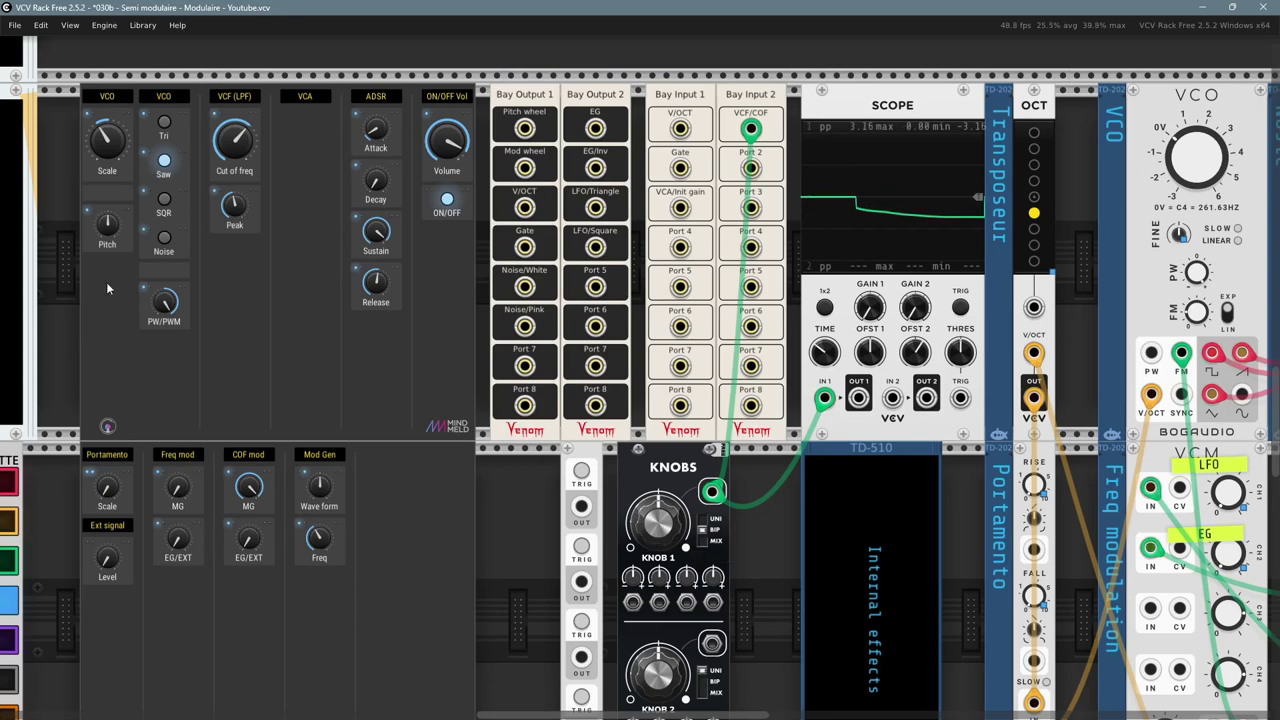
- Set the VCF cutoff frequency to about 0.68 and raise the VCF Peak slightly
left_click_drag(239, 142, 235, 154)
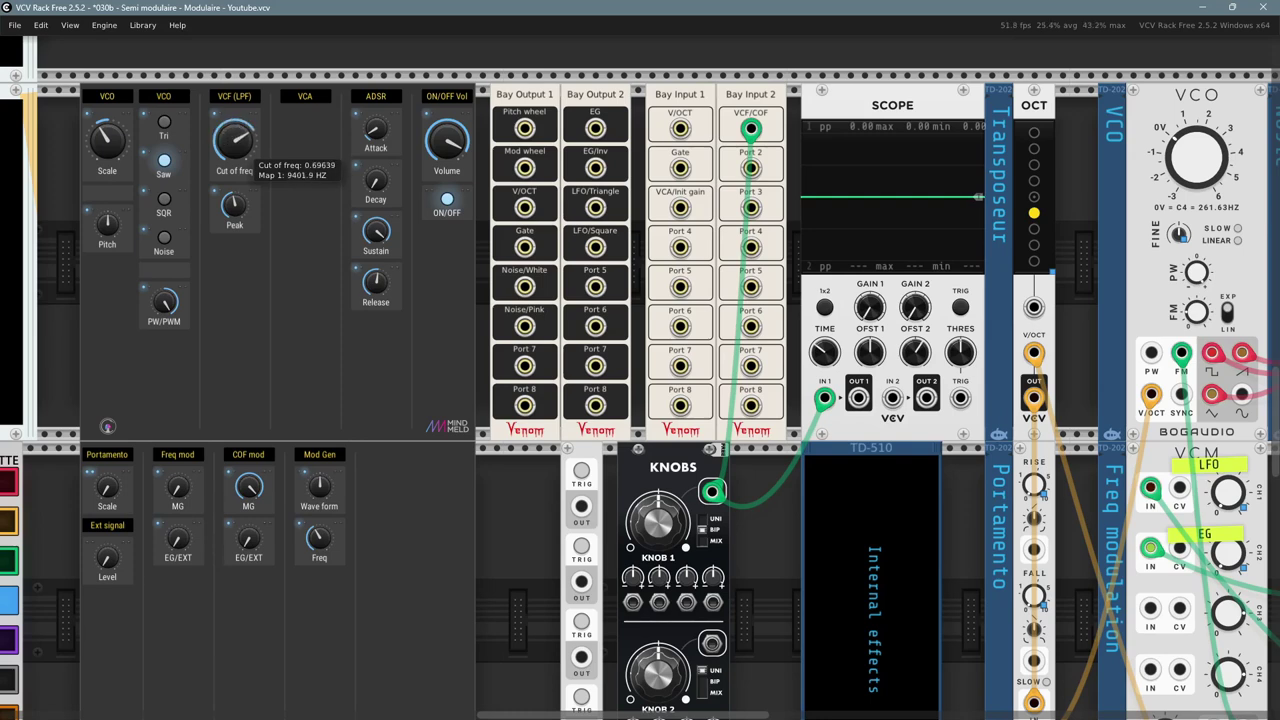
left_click_drag(245, 158, 245, 158)
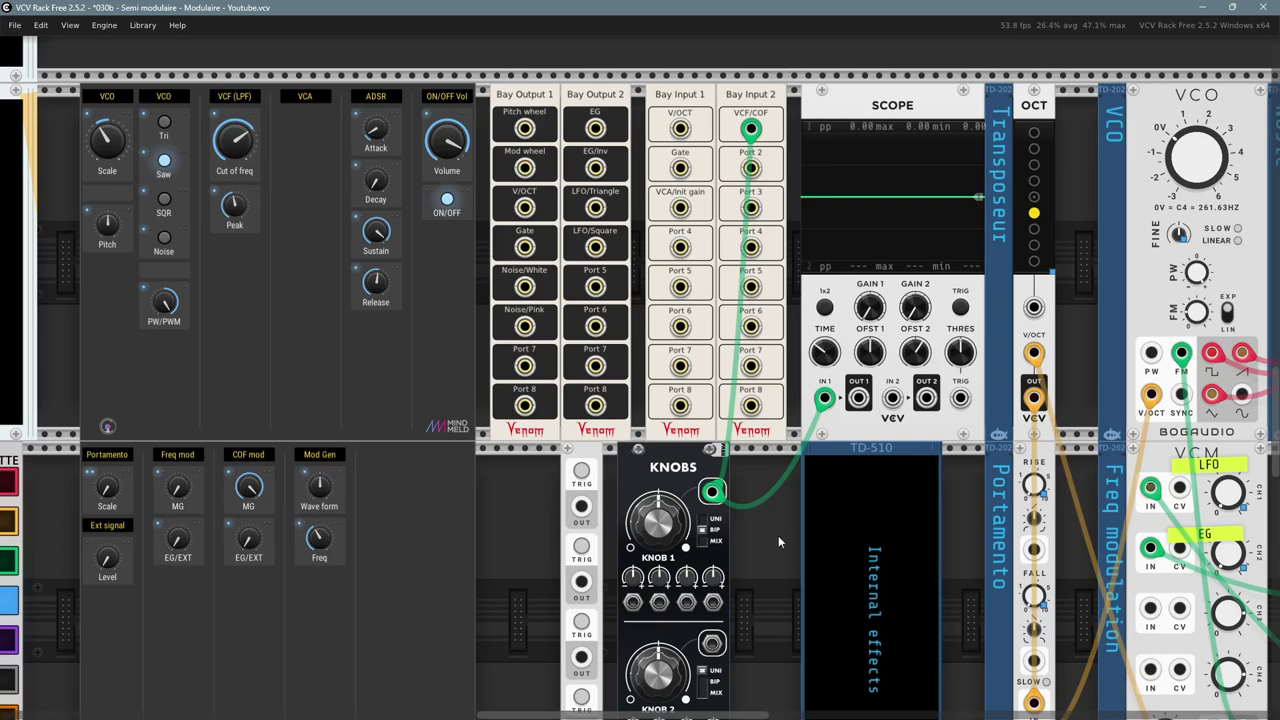
mouse_move(233, 145)
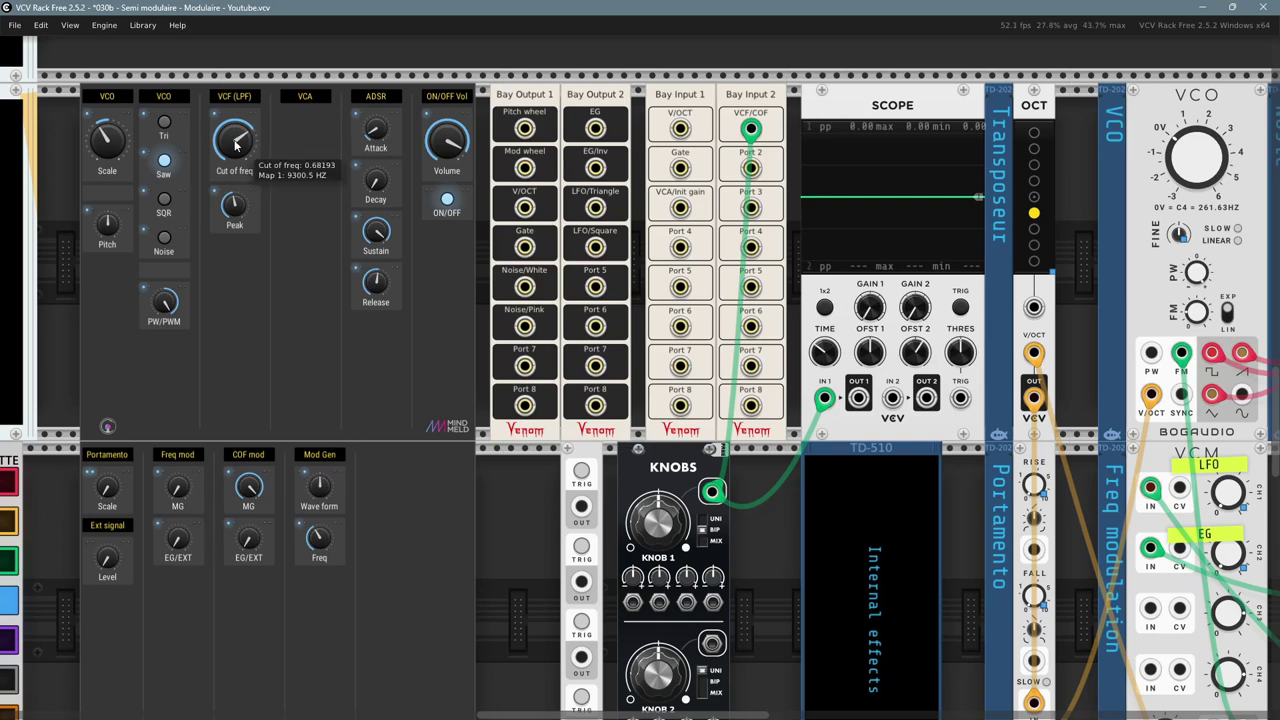
mouse_move(231, 208)
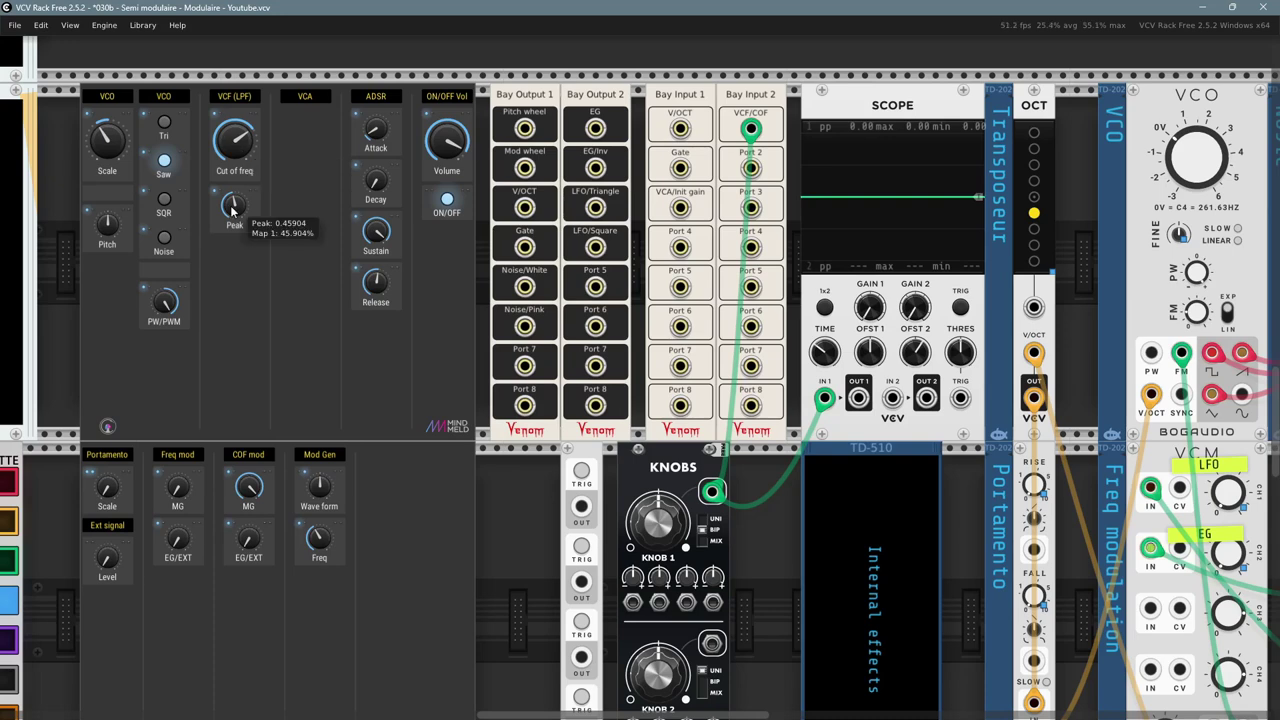
left_click_drag(233, 207, 233, 207)
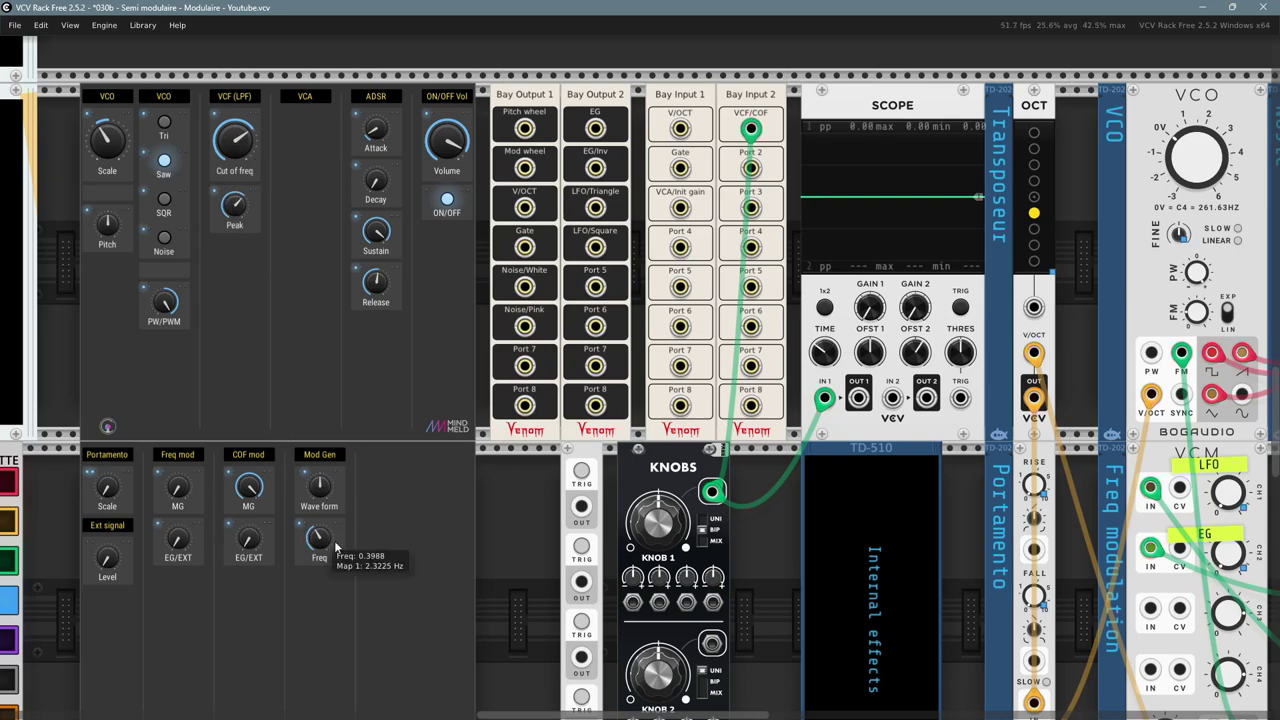
- Raise the Mod Gen Freq and sweep Knob 1 to shift the LFO-modulated cutoff
mouse_move(320, 550)
left_click_drag(318, 538, 318, 538)
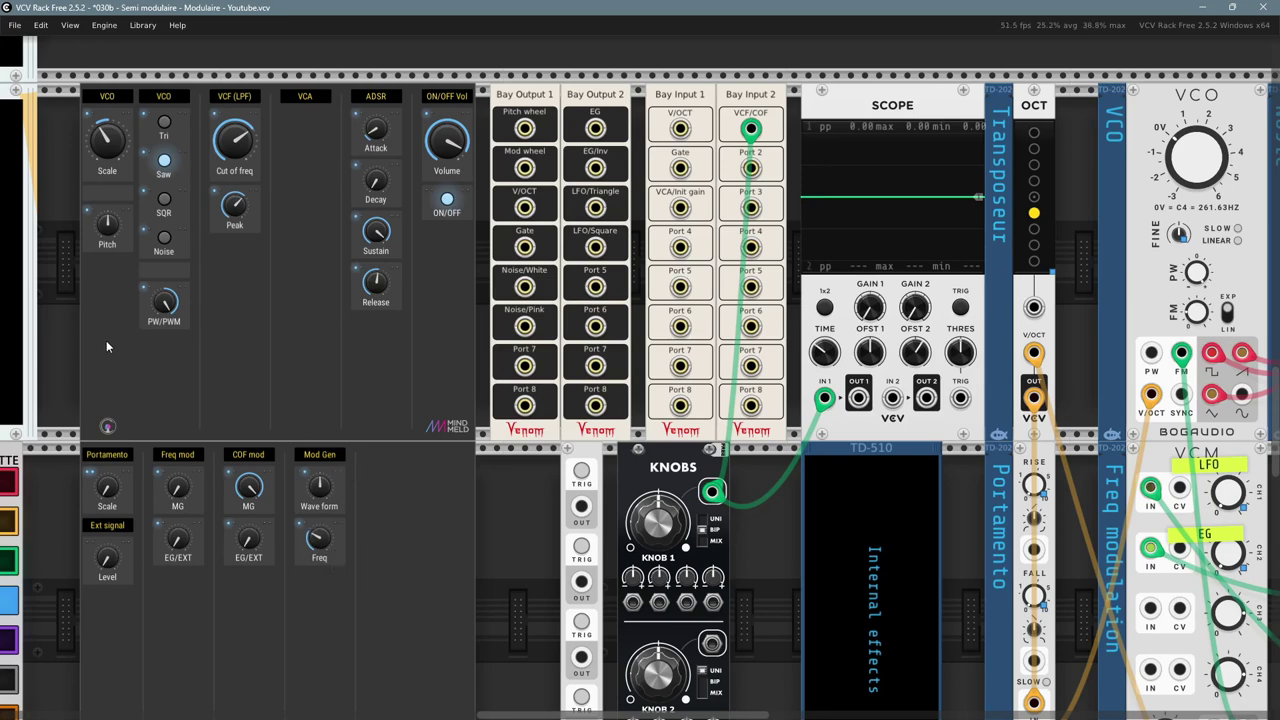
left_click_drag(657, 520, 657, 520)
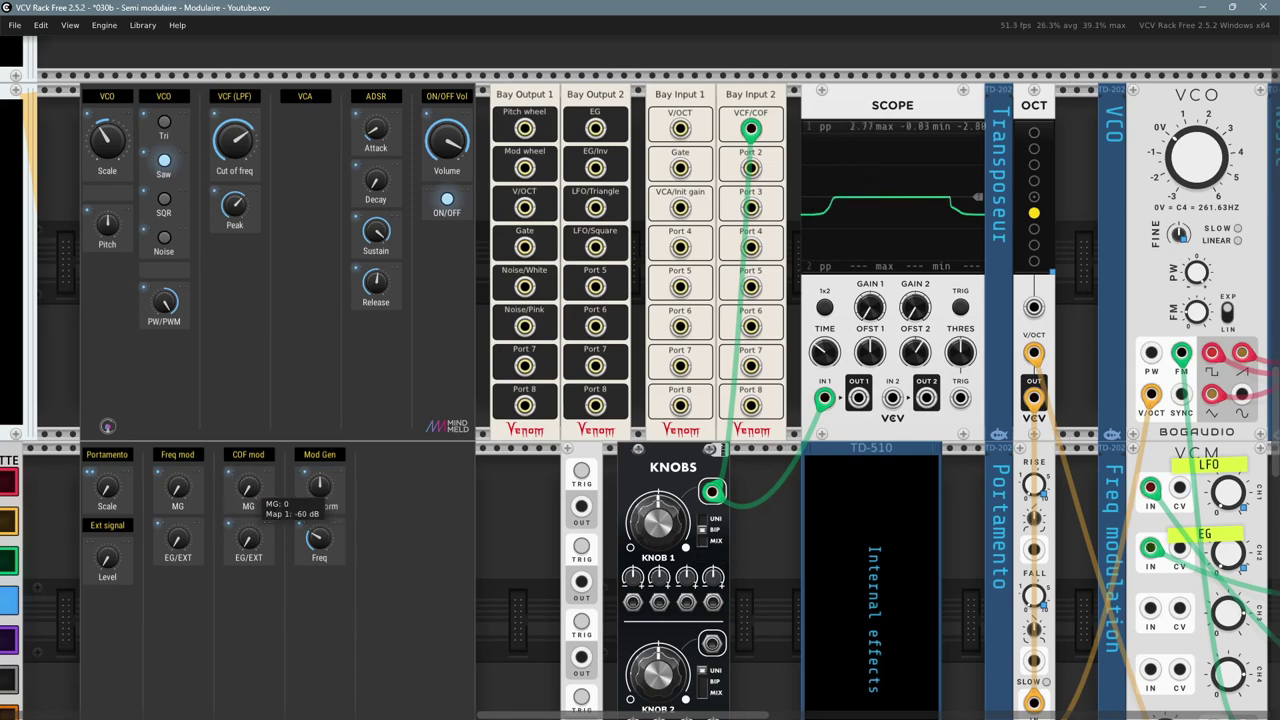
- Set the COF mod MG amount to 0 and sweep Knob 1 alone, leaving its output at about -4.84 V
mouse_move(250, 490)
mouse_move(656, 530)
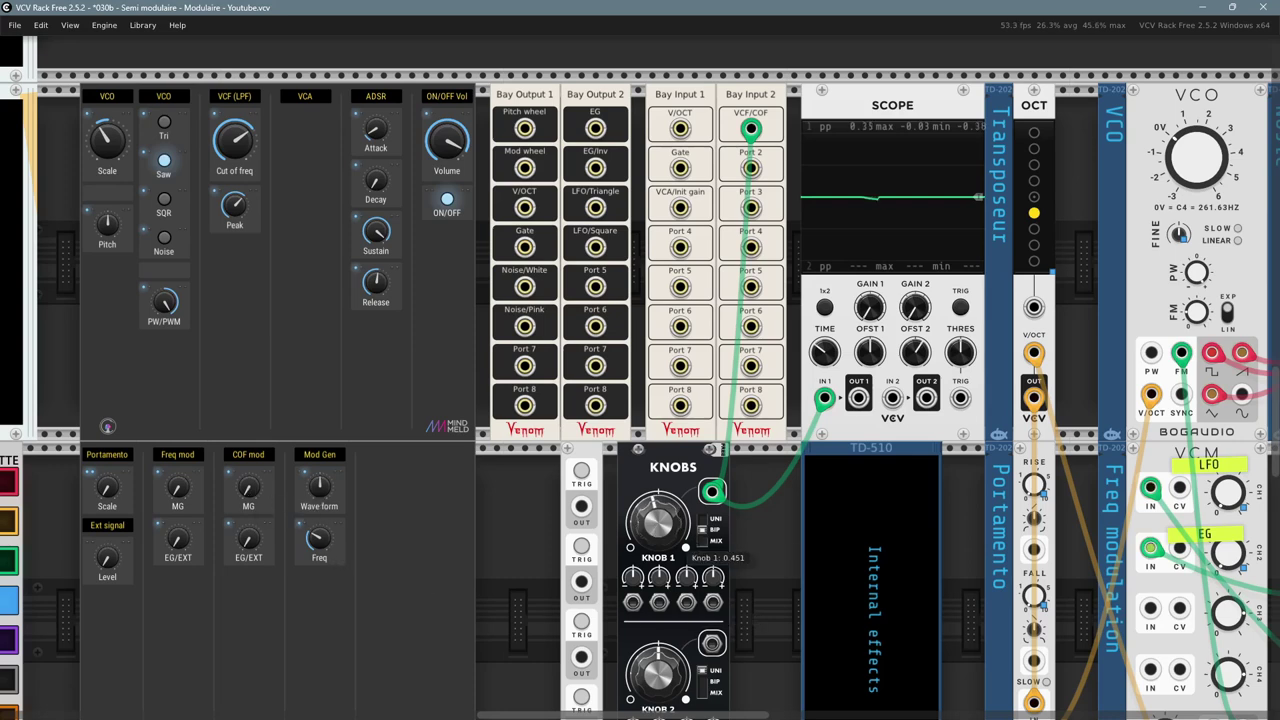
left_click_drag(656, 530, 656, 536)
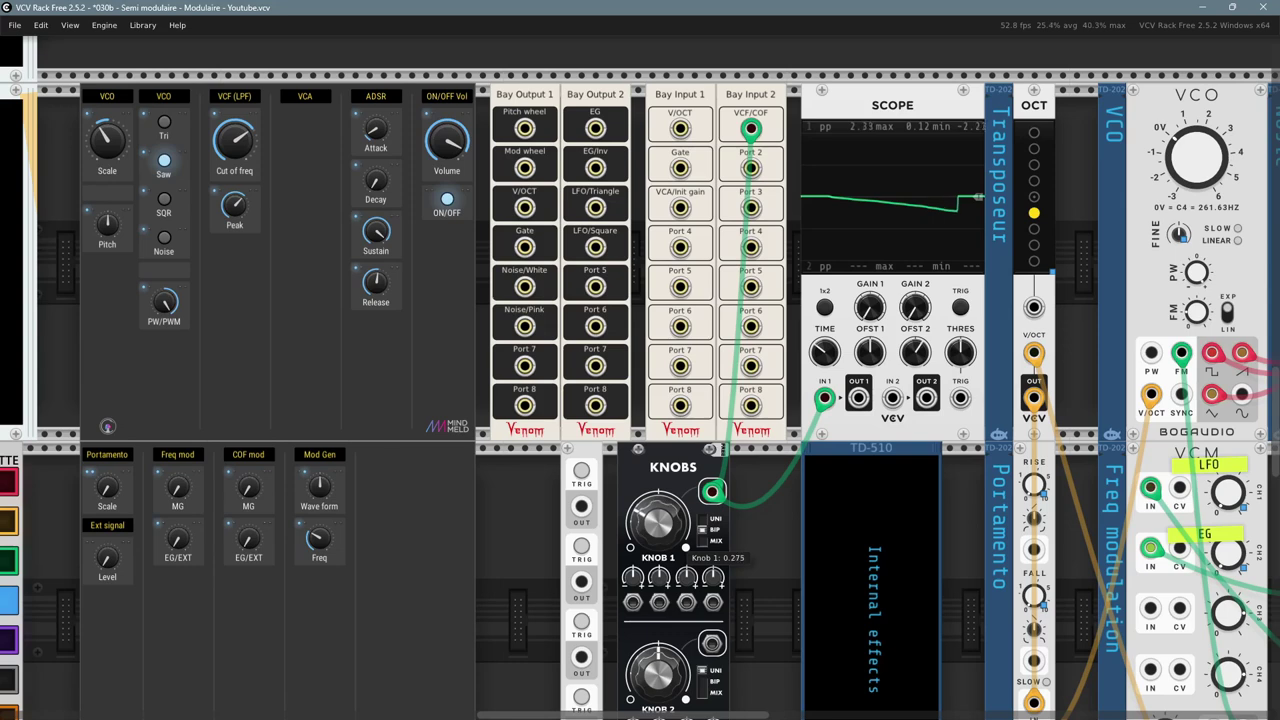
mouse_move(656, 530)
left_mouse_down()
mouse_move(656, 548)
mouse_move(651, 508)
left_mouse_up()
- Remove both cables from the Knob 1 output and connect Bay Output 1's Pitch wheel to Bay Input 2's VCF/COF port
left_click_drag(522, 532, 595, 397)
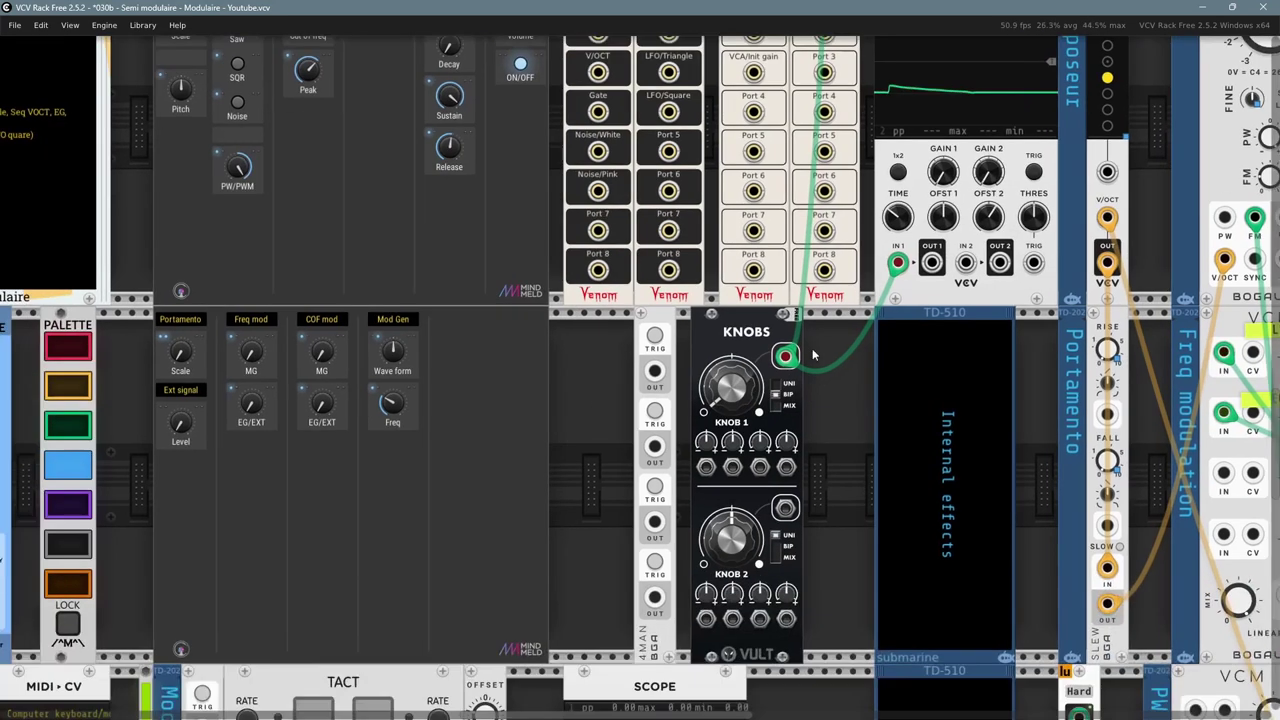
left_click_drag(785, 358, 820, 414)
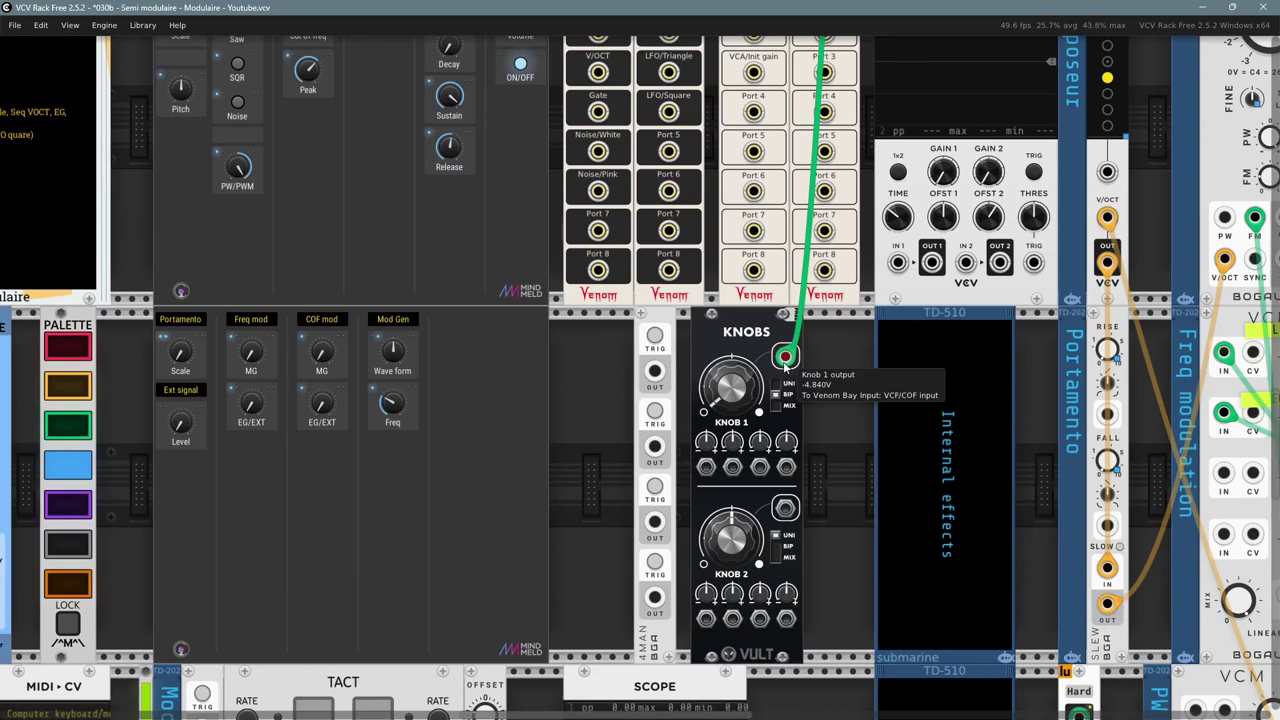
left_click_drag(784, 360, 838, 439)
left_click_drag(836, 338, 810, 565)
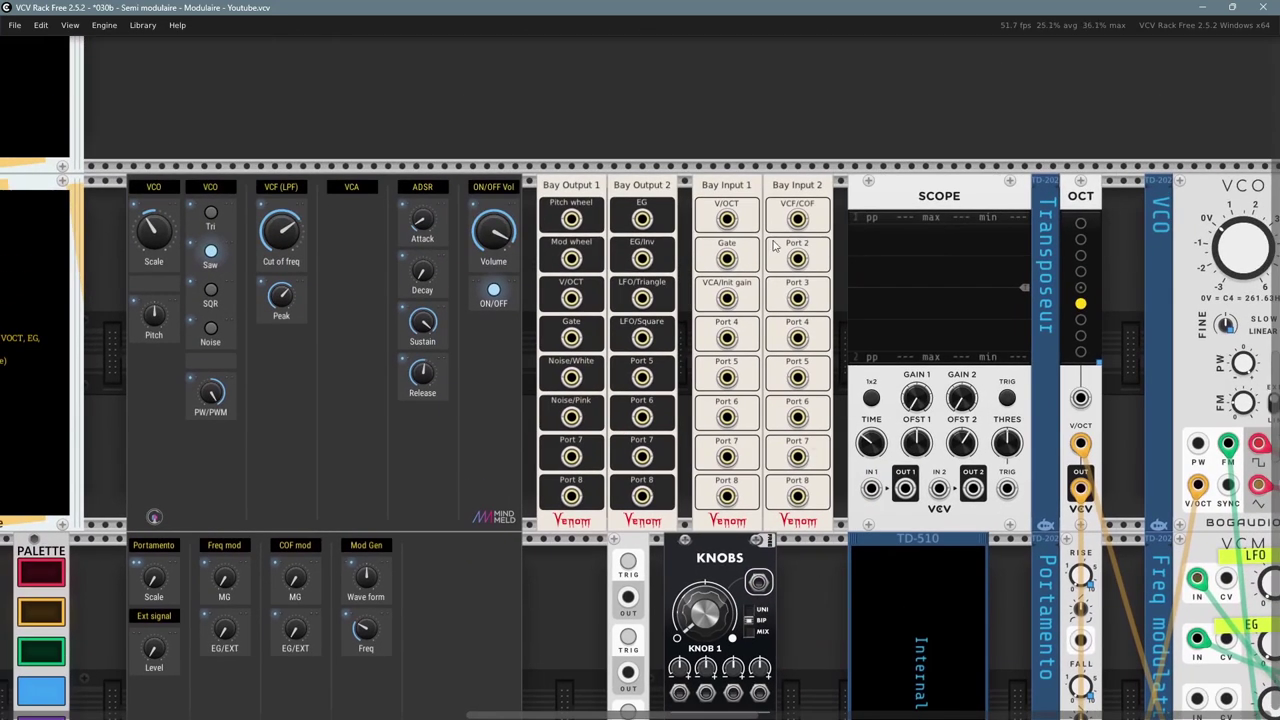
right_click(798, 221)
left_click(845, 316)
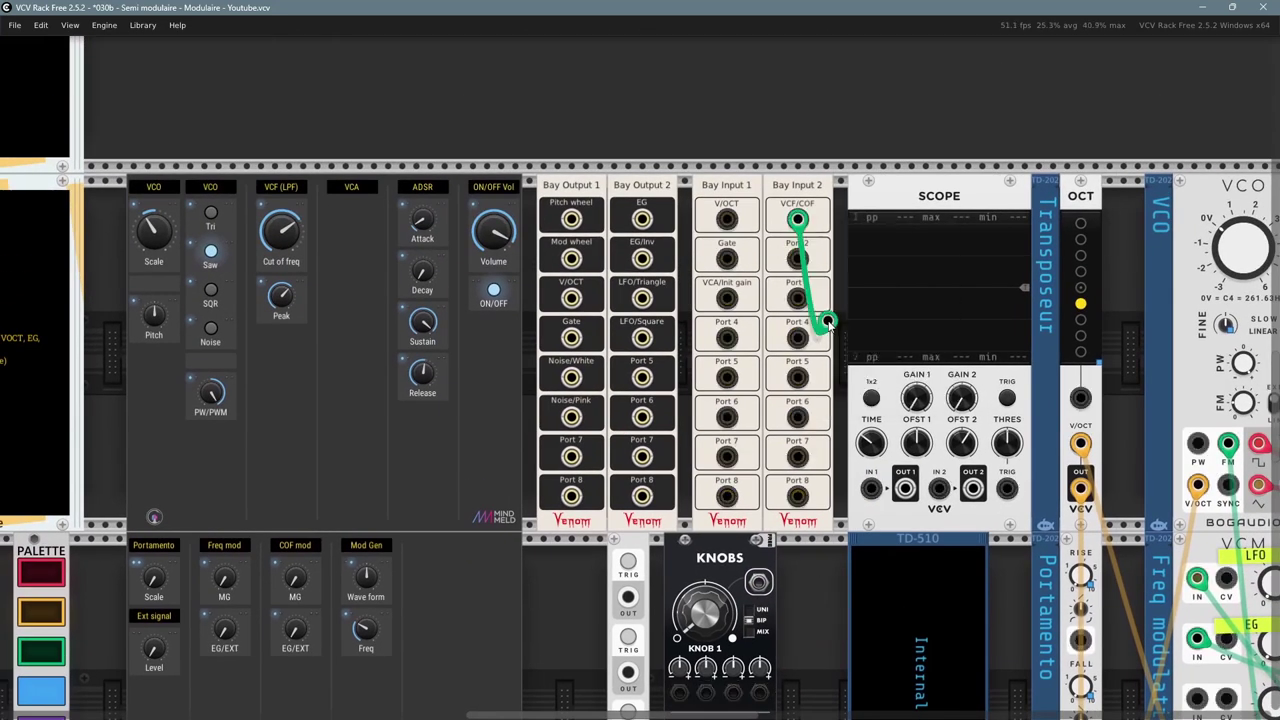
left_click(573, 224)
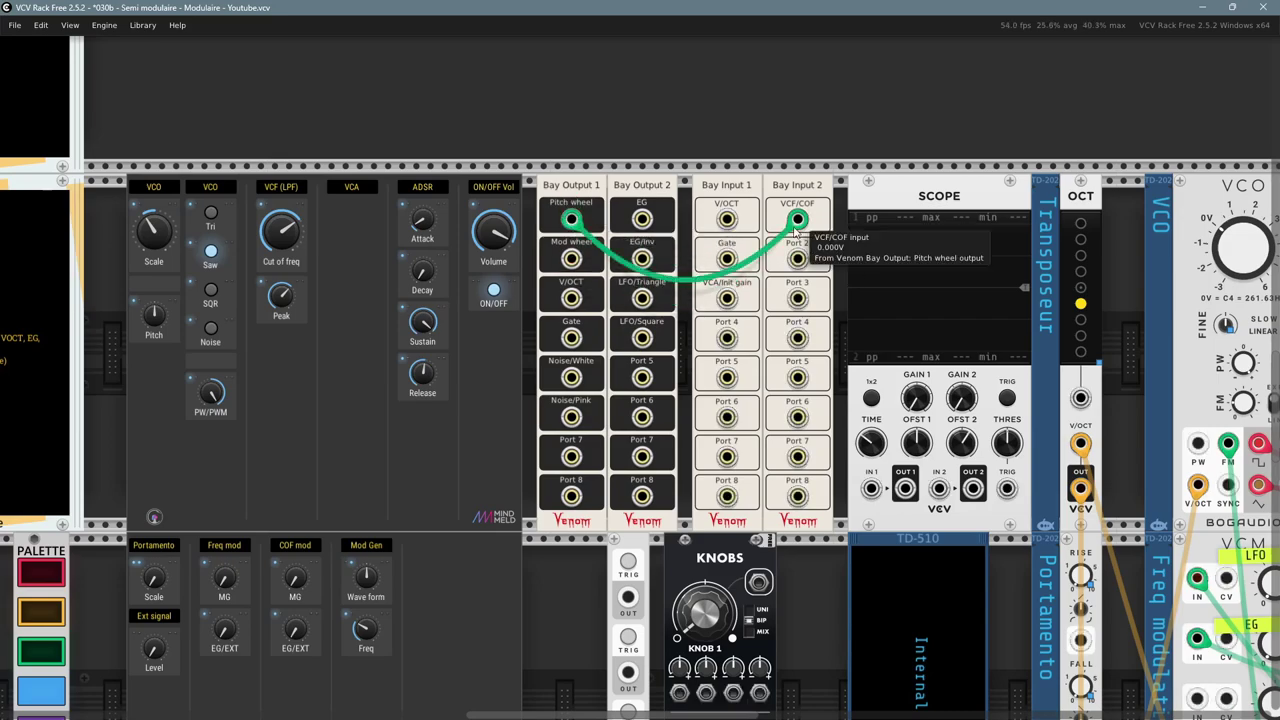
- Play a note and move the Tact pads up and down to test the pitch wheel's effect on the VCF cutoff
left_click_drag(91, 449, 307, 233)
left_click_drag(730, 627, 692, 344)
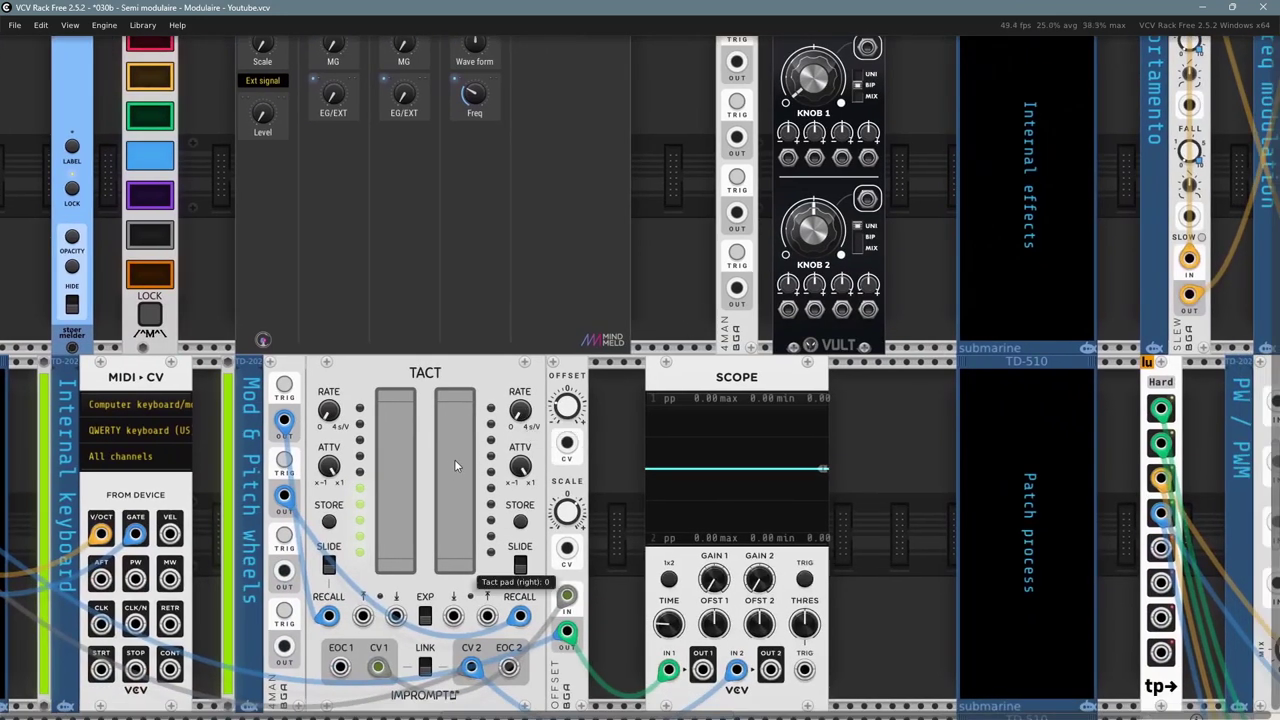
mouse_move(456, 454)
left_mouse_down()
mouse_move(449, 578)
mouse_move(450, 479)
left_mouse_up()
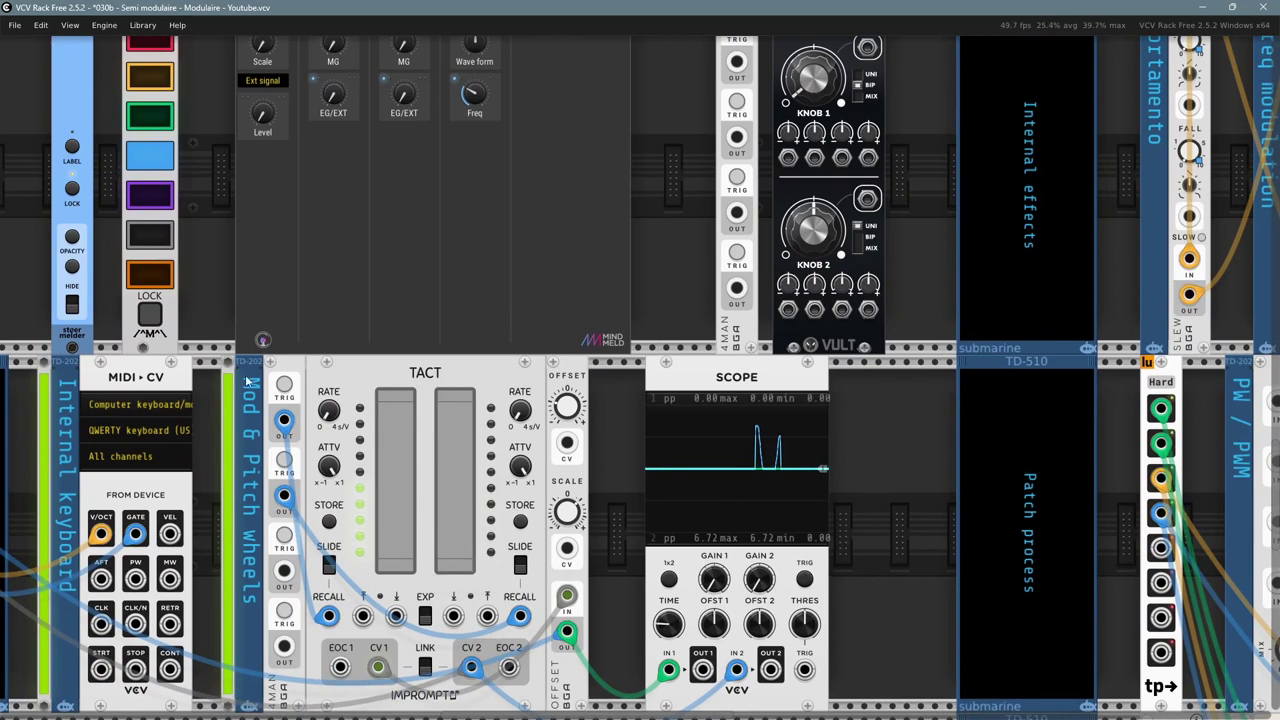
left_click_drag(336, 413, 336, 402)
key("q")
left_click_drag(392, 456, 398, 540)
mouse_move(394, 492)
left_mouse_down()
mouse_move(392, 433)
mouse_move(397, 505)
mouse_move(386, 419)
mouse_move(418, 613)
mouse_move(405, 532)
mouse_move(401, 550)
left_mouse_up()
- Set the COF mod MG amount to about 0.81 and the Mod Gen Freq to about 0.91, testing with the left Tact pad
left_click_drag(444, 238, 450, 389)
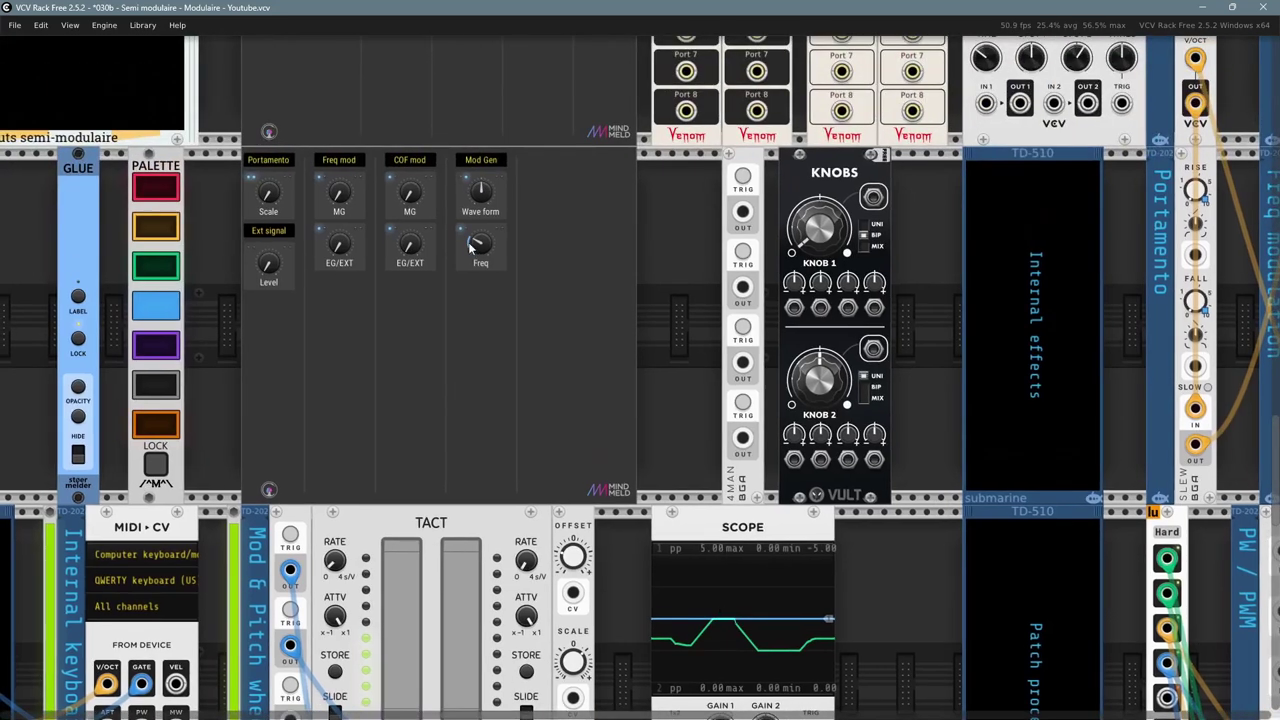
mouse_move(408, 199)
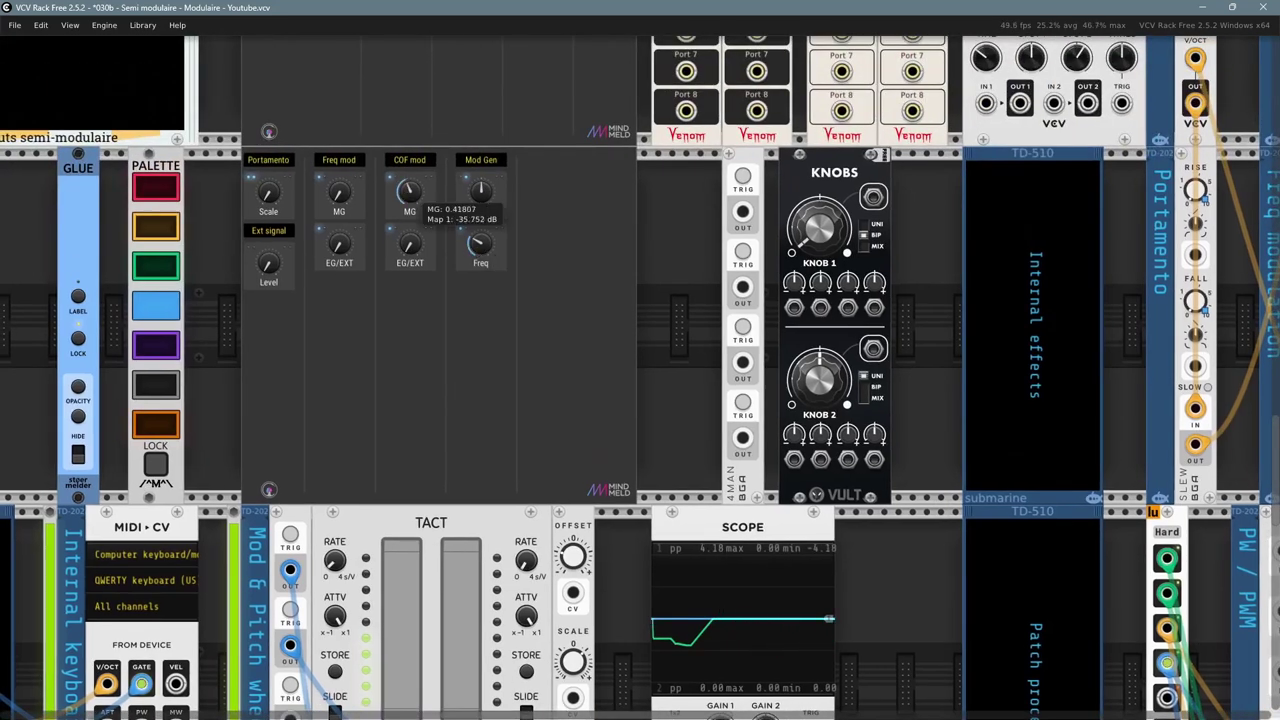
left_click_drag(470, 252, 470, 206)
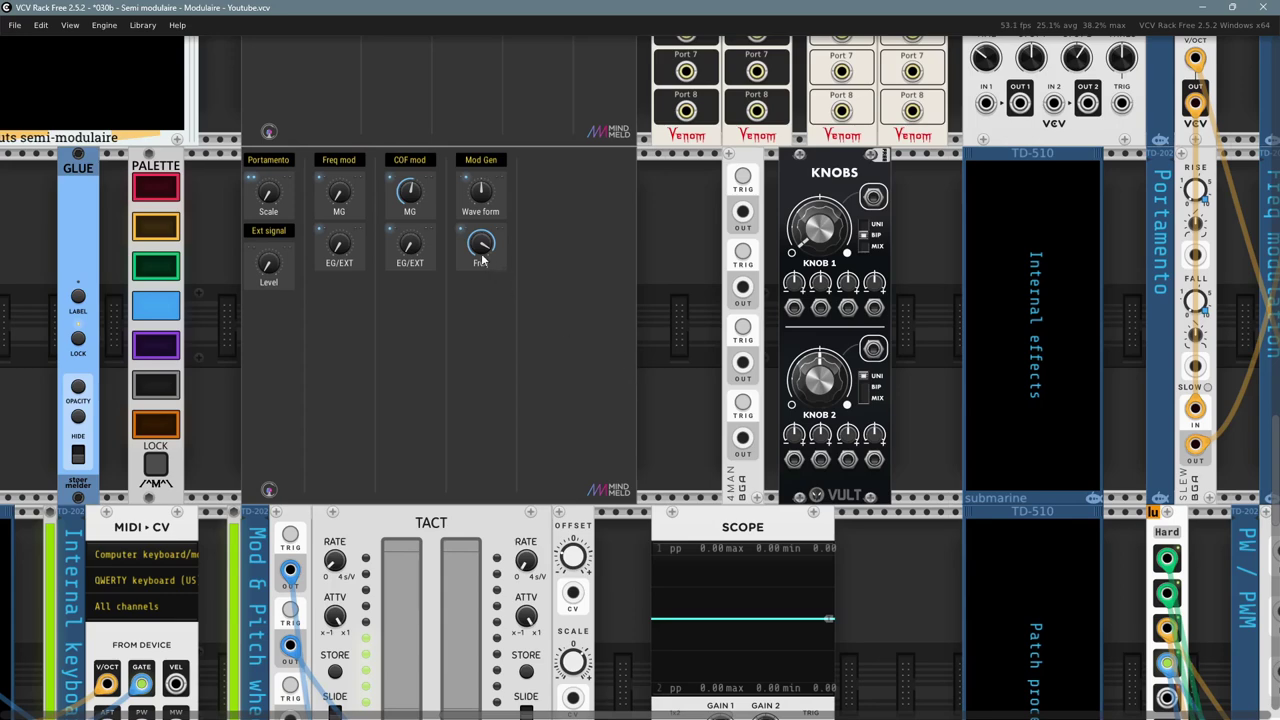
mouse_move(417, 193)
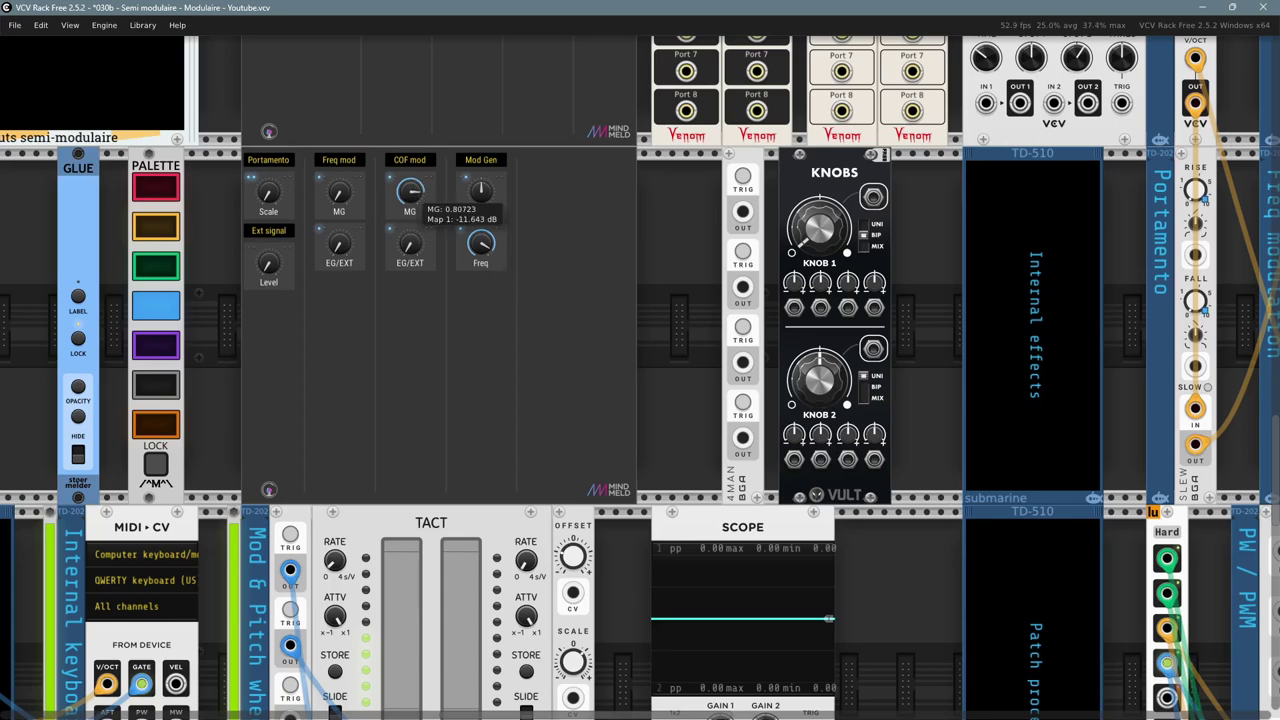
mouse_move(454, 443)
left_mouse_down()
mouse_move(490, 281)
mouse_move(443, 529)
mouse_move(450, 553)
mouse_move(446, 503)
mouse_move(439, 540)
left_mouse_up()
scroll(586, 255, "up", 2)
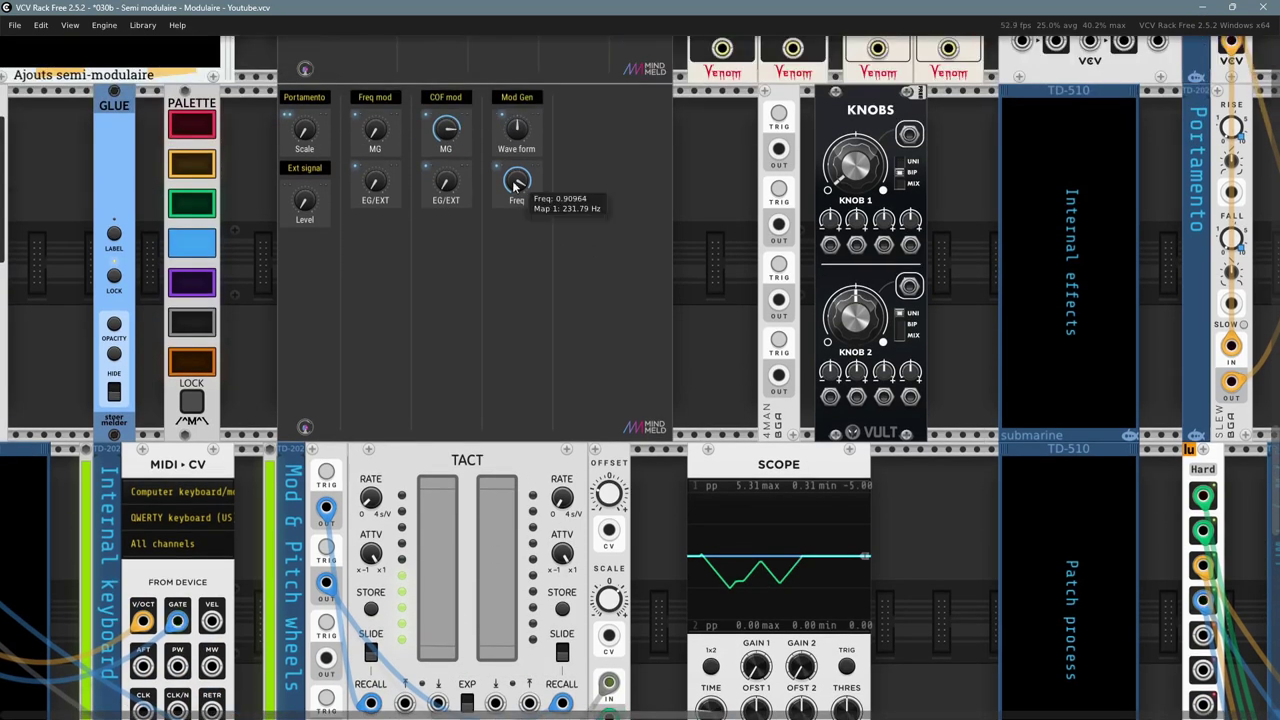
- Readjust the COF mod MG amount and lower the Mod Gen Freq below its midpoint, testing the cutoff with the left Tact pad
left_click_drag(514, 183, 514, 186)
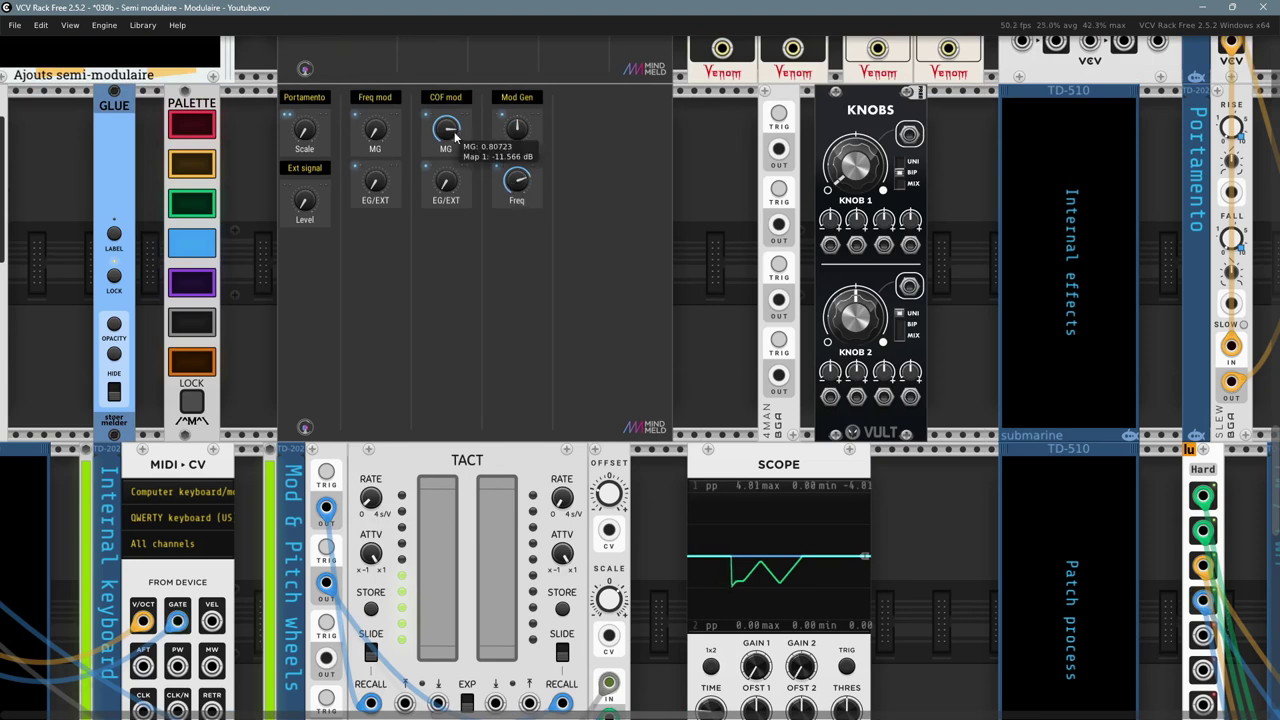
mouse_move(449, 131)
left_mouse_down()
mouse_move(449, 100)
mouse_move(446, 114)
left_mouse_up()
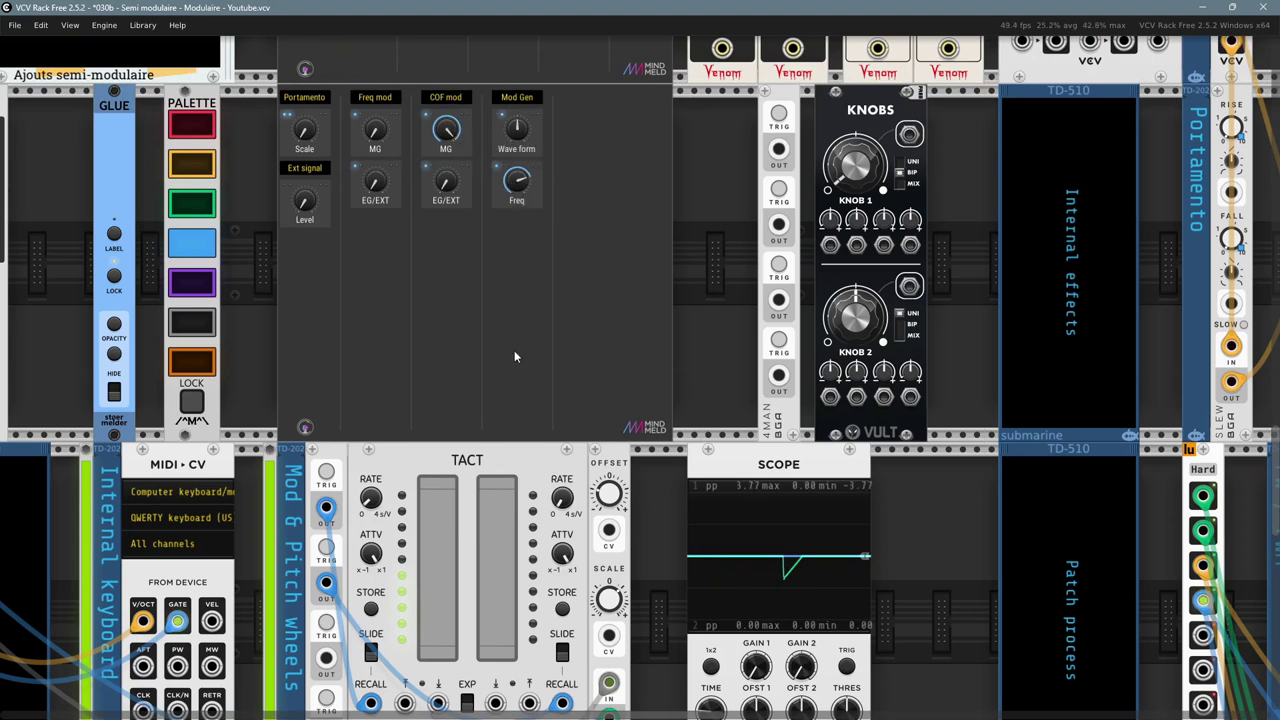
left_click_drag(507, 193, 507, 193)
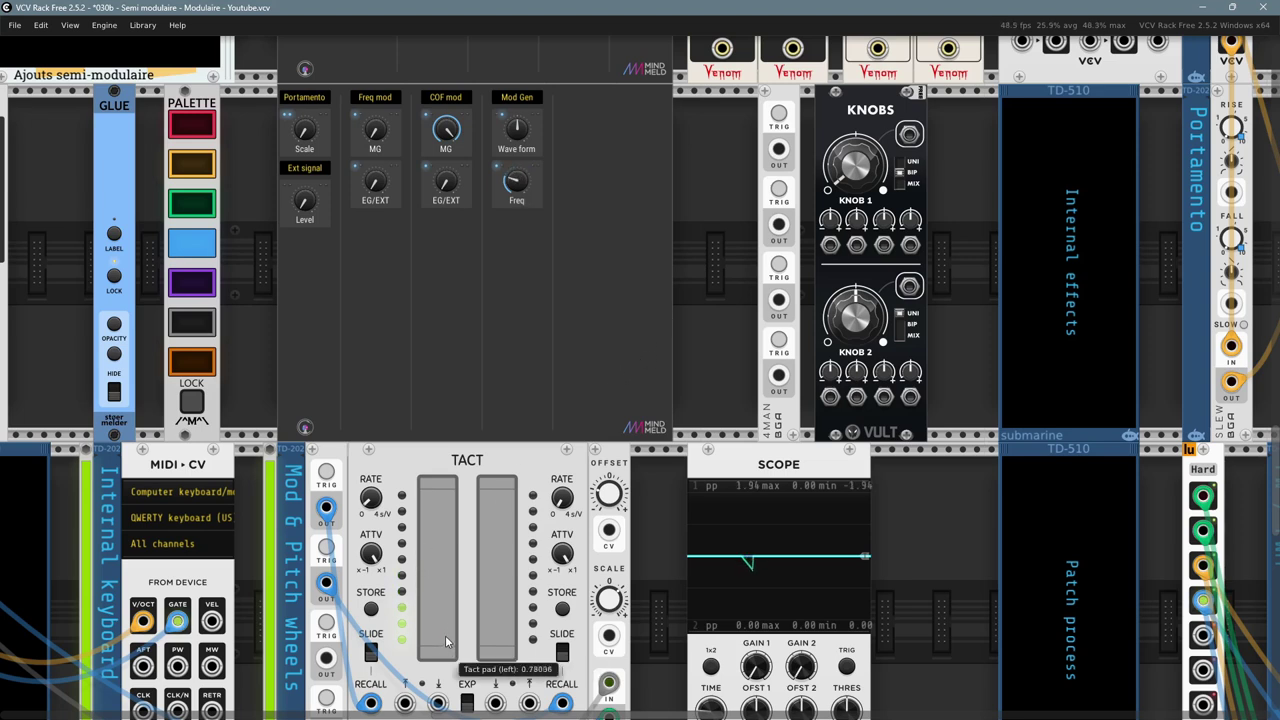
left_click_drag(447, 658, 436, 639)
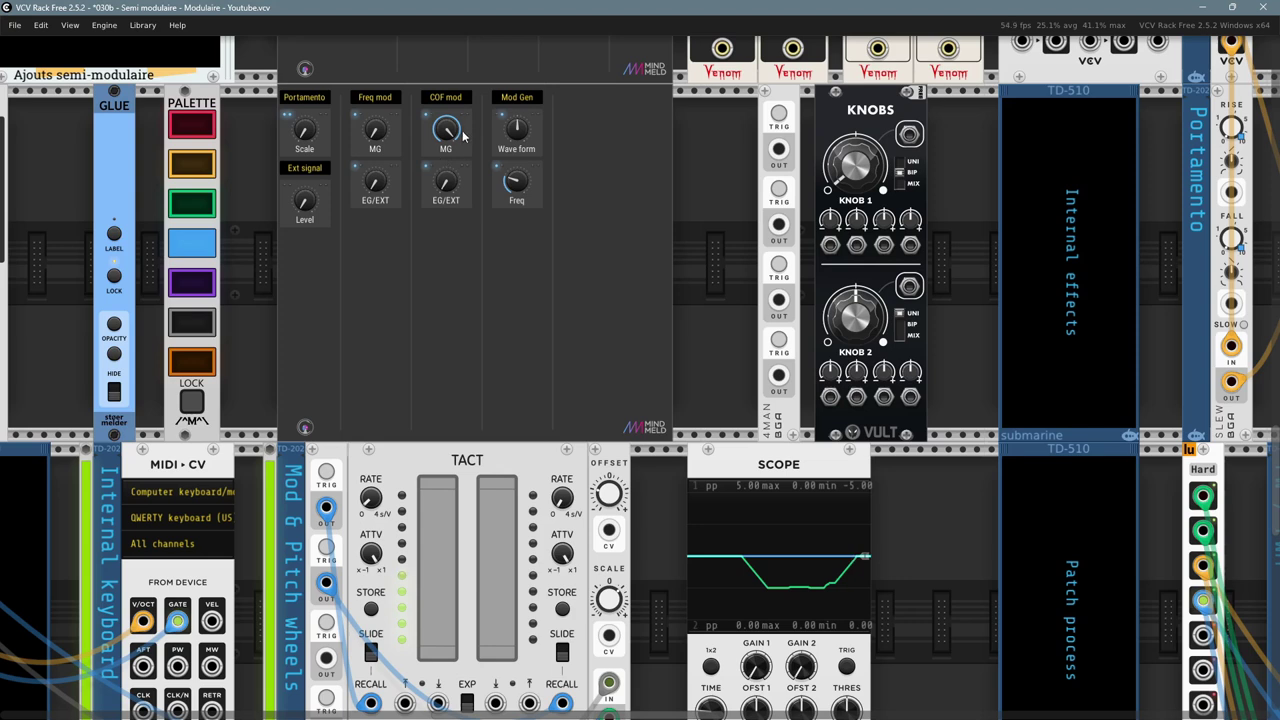
mouse_move(432, 538)
left_mouse_down()
mouse_move(435, 525)
mouse_move(419, 593)
mouse_move(435, 641)
left_mouse_up()
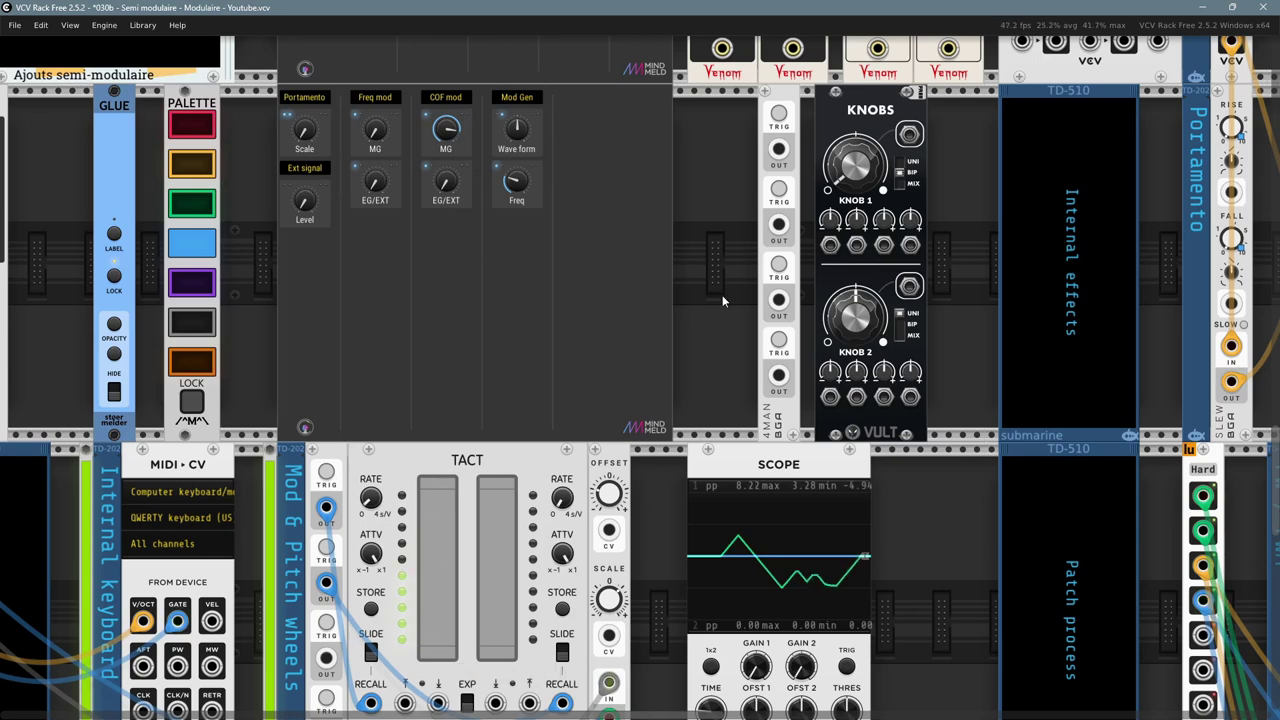
- Lower the VCF Peak to just below its midpoint and remove the cable between the Pitch wheel output and the VCF/COF input
scroll(699, 270, "up", 2)
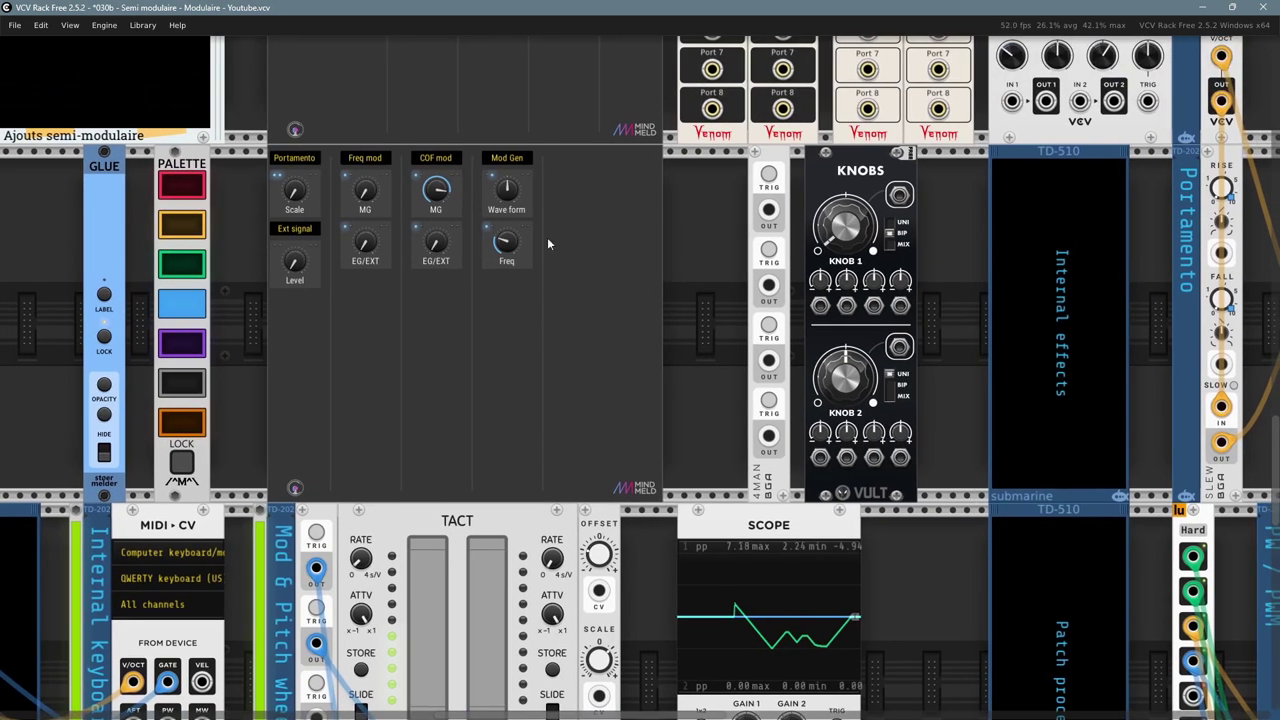
scroll(684, 433, "up", 6)
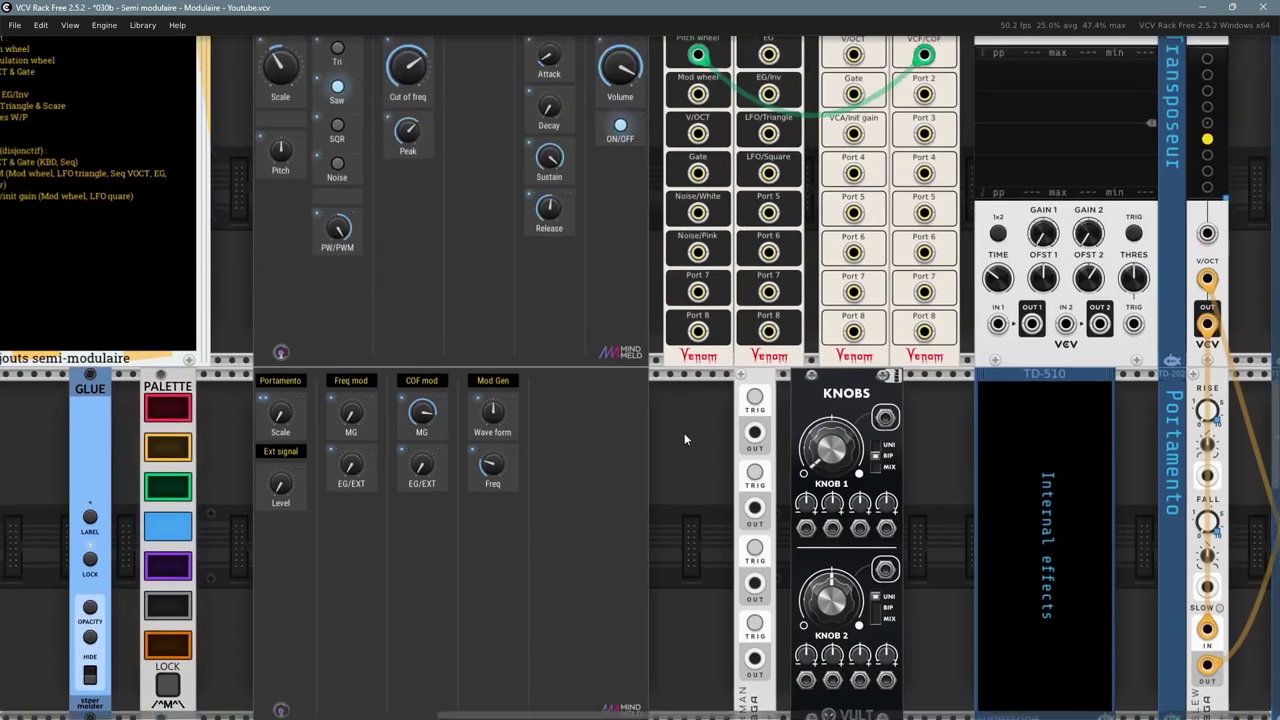
left_click_drag(396, 182, 396, 180)
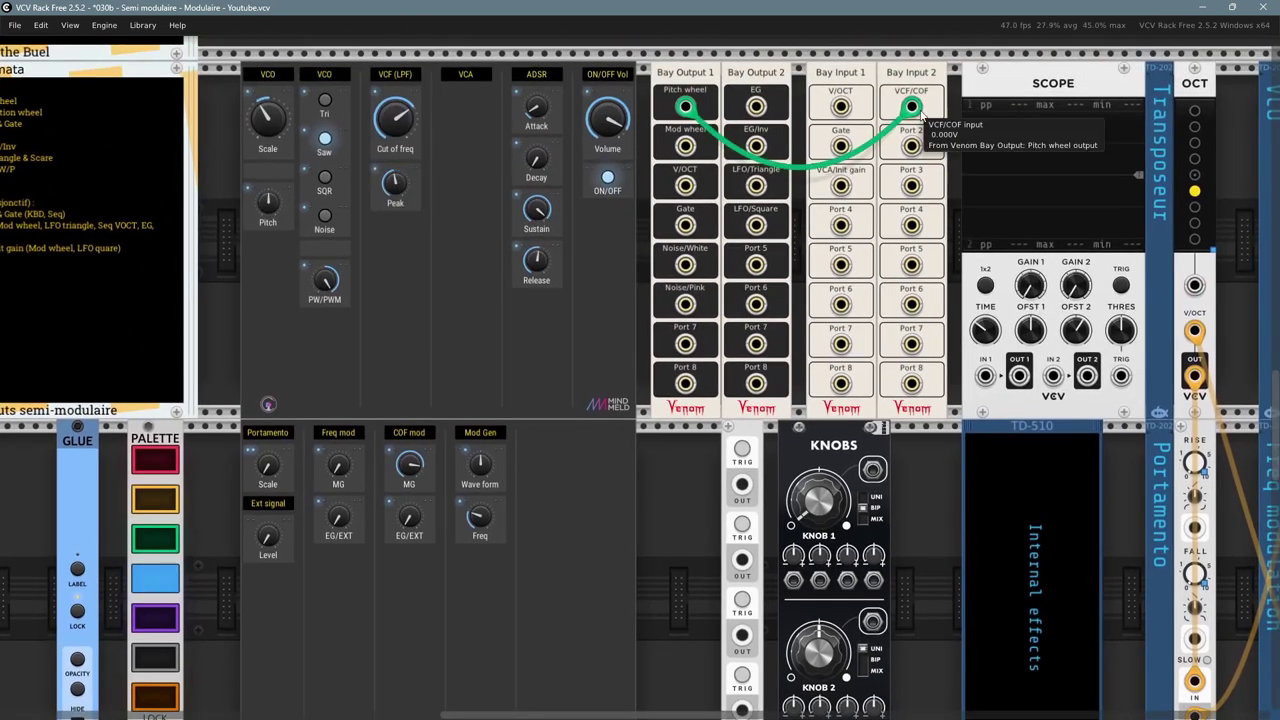
left_click_drag(685, 107, 793, 515)
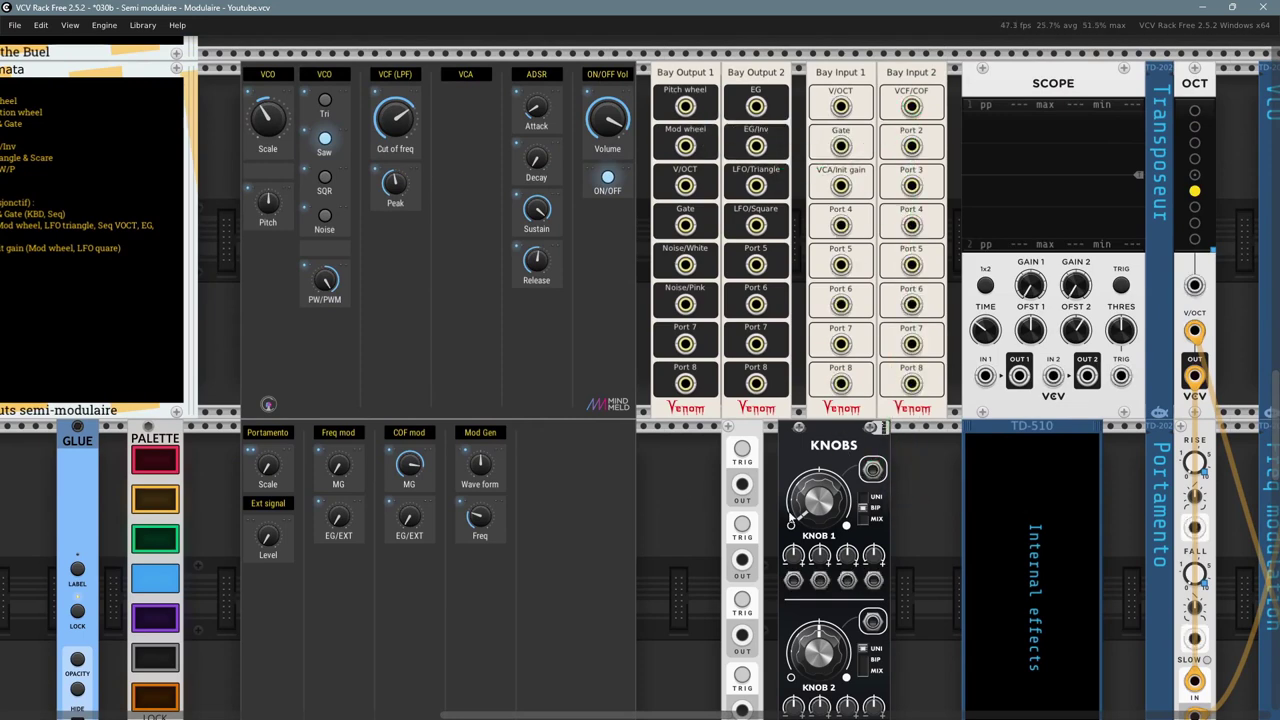
- Move the CLKD and NoteSeq16 modules away from the Twelve-Key to make room in the row for another sequencer
scroll(688, 525, "down", 2)
left_click_drag(223, 559, 783, 475)
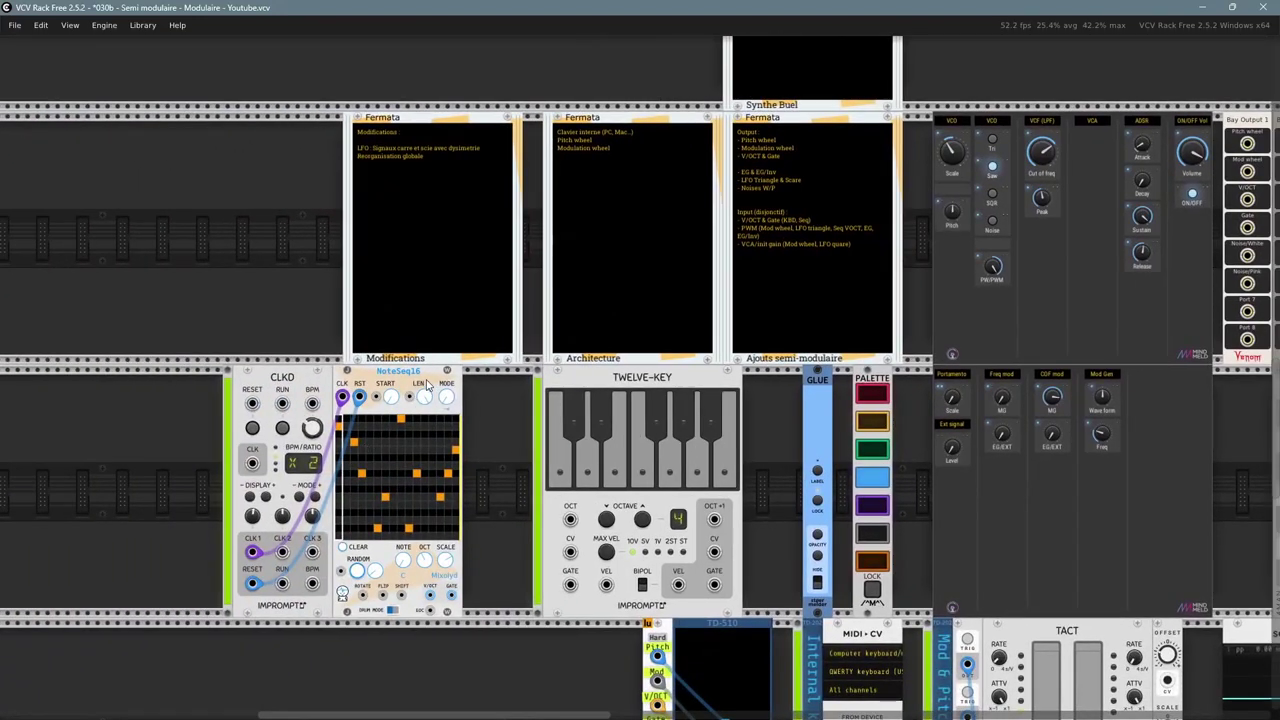
left_click_drag(428, 385, 229, 397)
- Search the module library for SEQ and add the Seq. Channel 8 module between NoteSeq16 and Twelve-Key
right_click(372, 483)
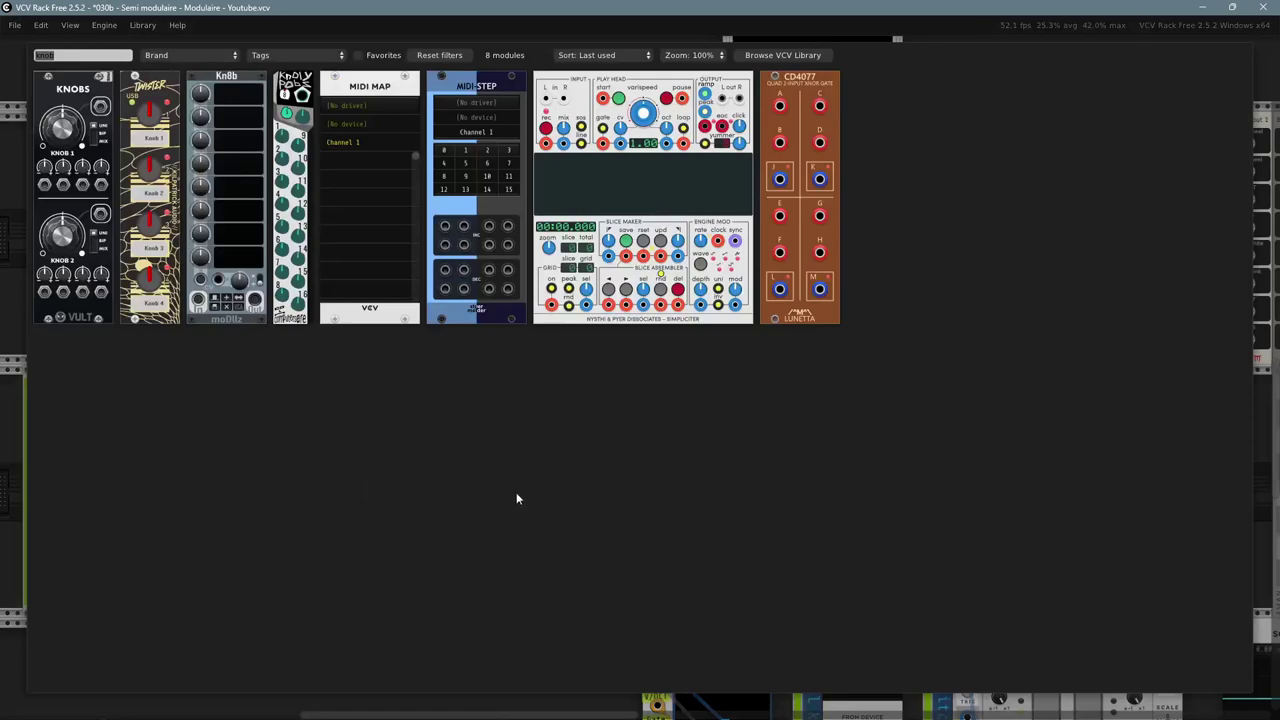
type("SEQ")
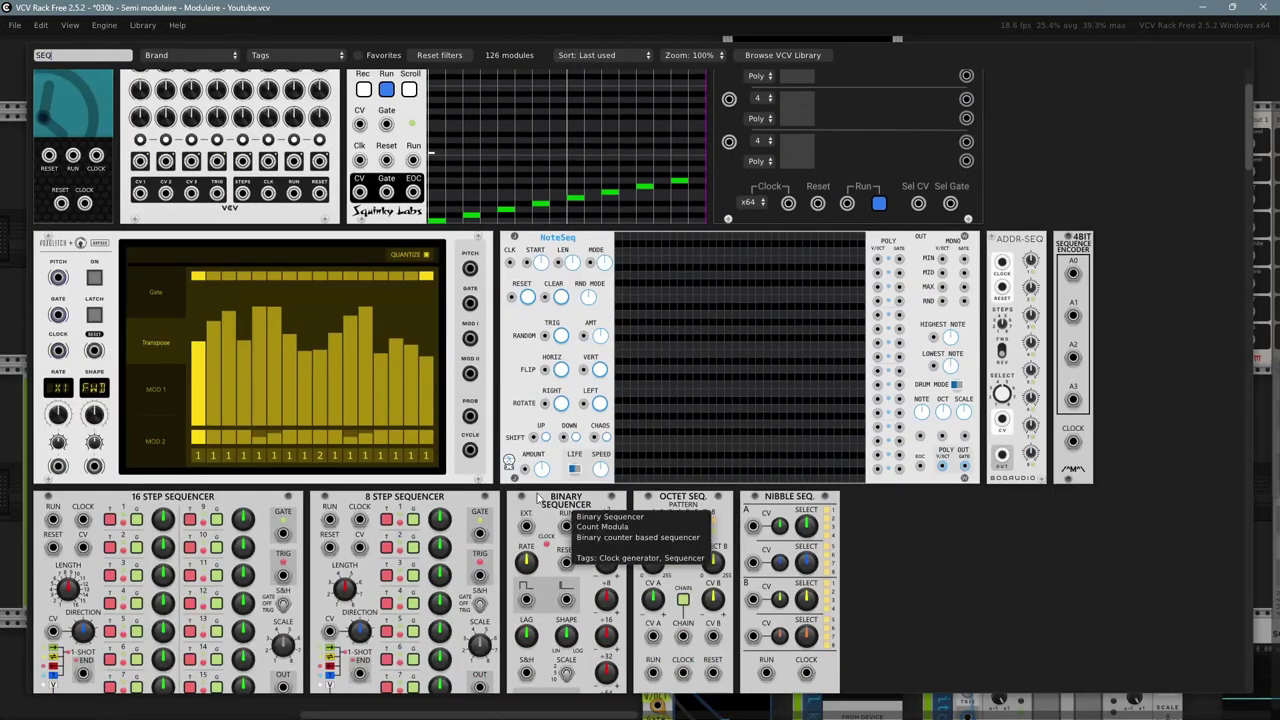
scroll(540, 450, "down", 3)
scroll(450, 420, "down", 3)
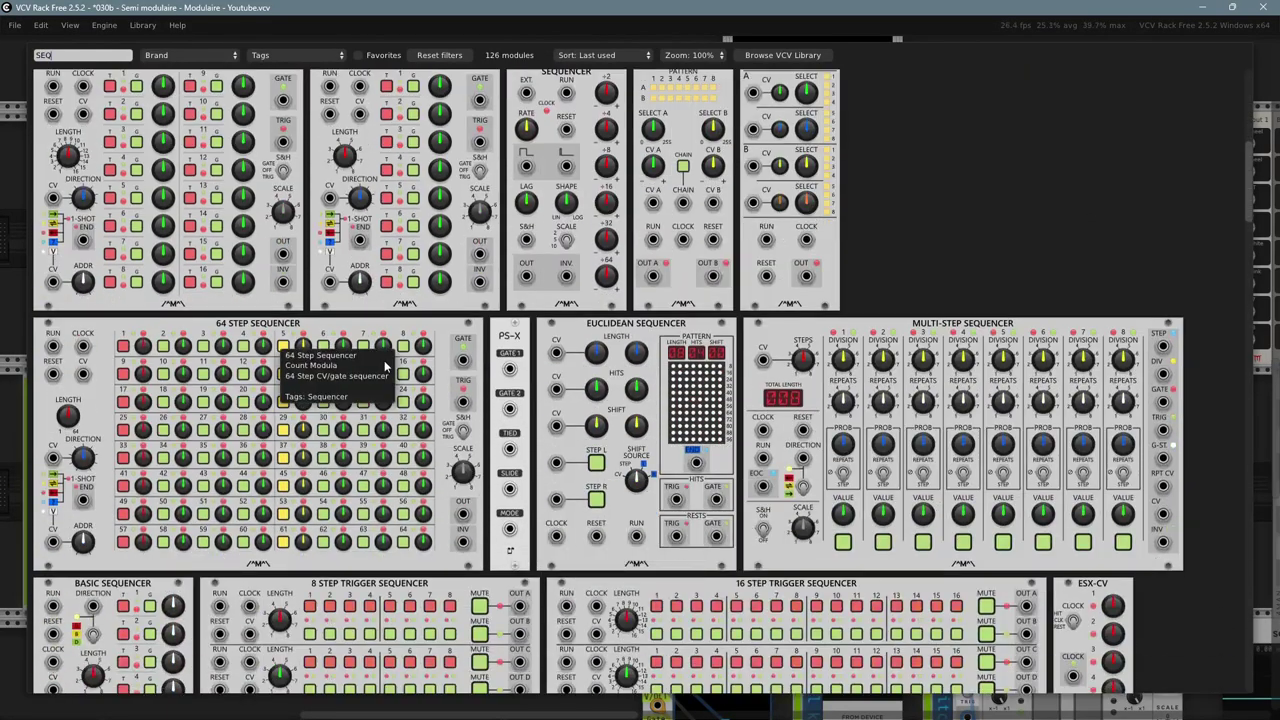
scroll(850, 505, "down", 2)
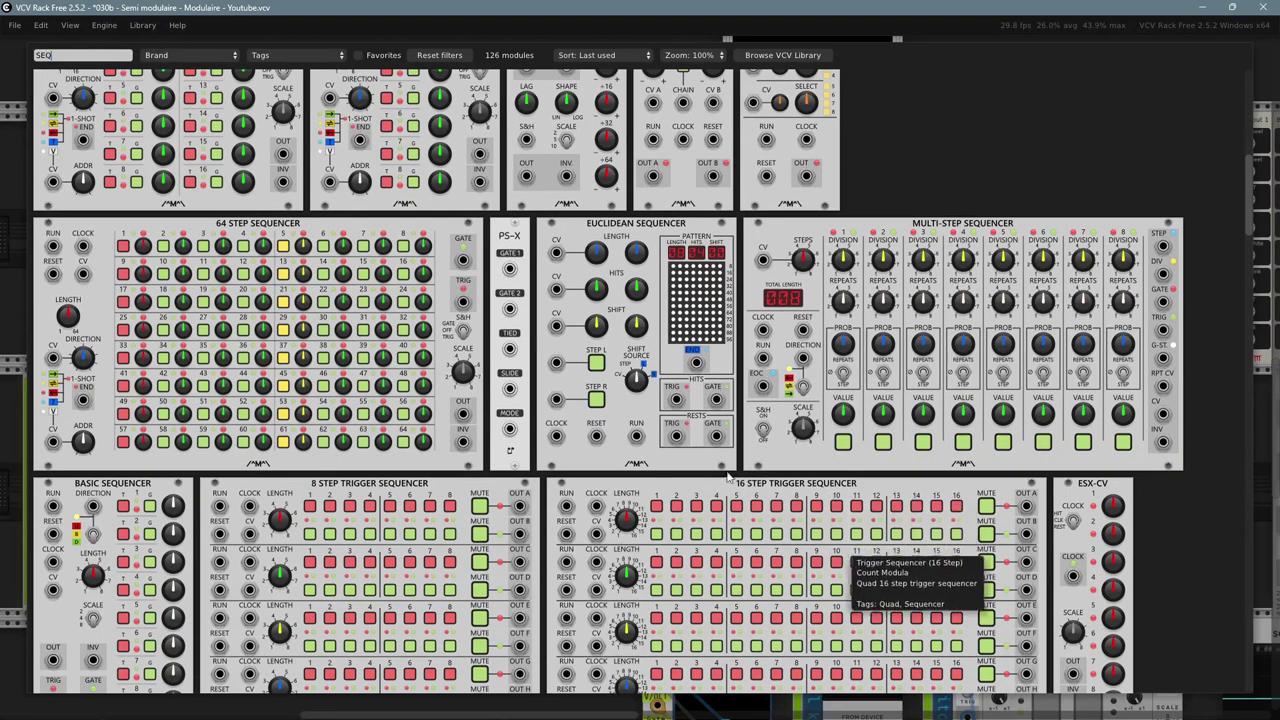
scroll(330, 300, "up", 2)
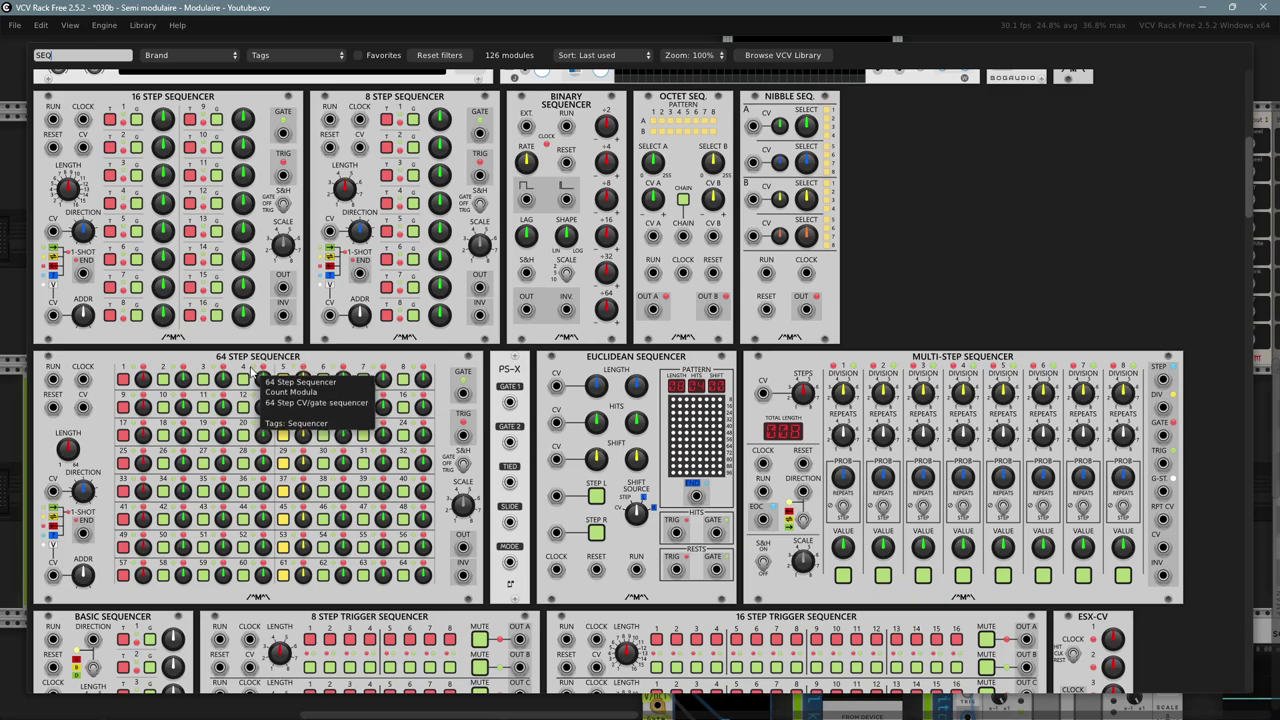
scroll(315, 470, "down", 10)
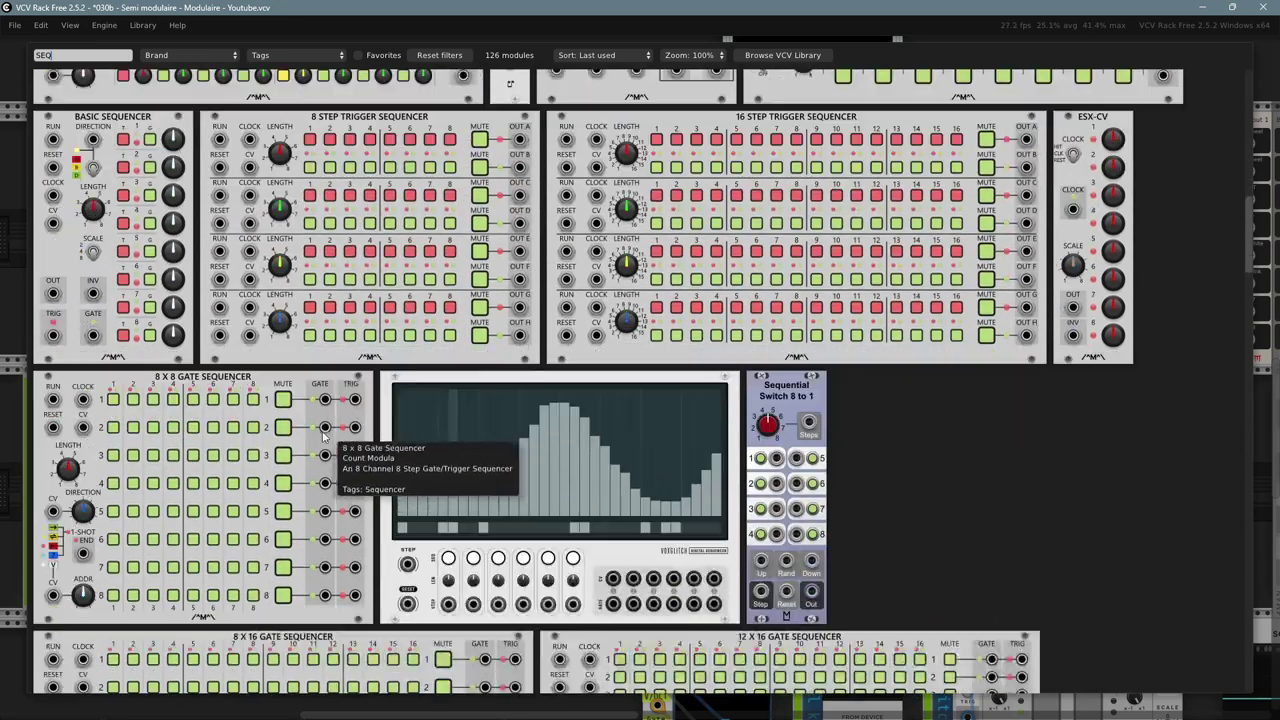
scroll(323, 435, "down", 10)
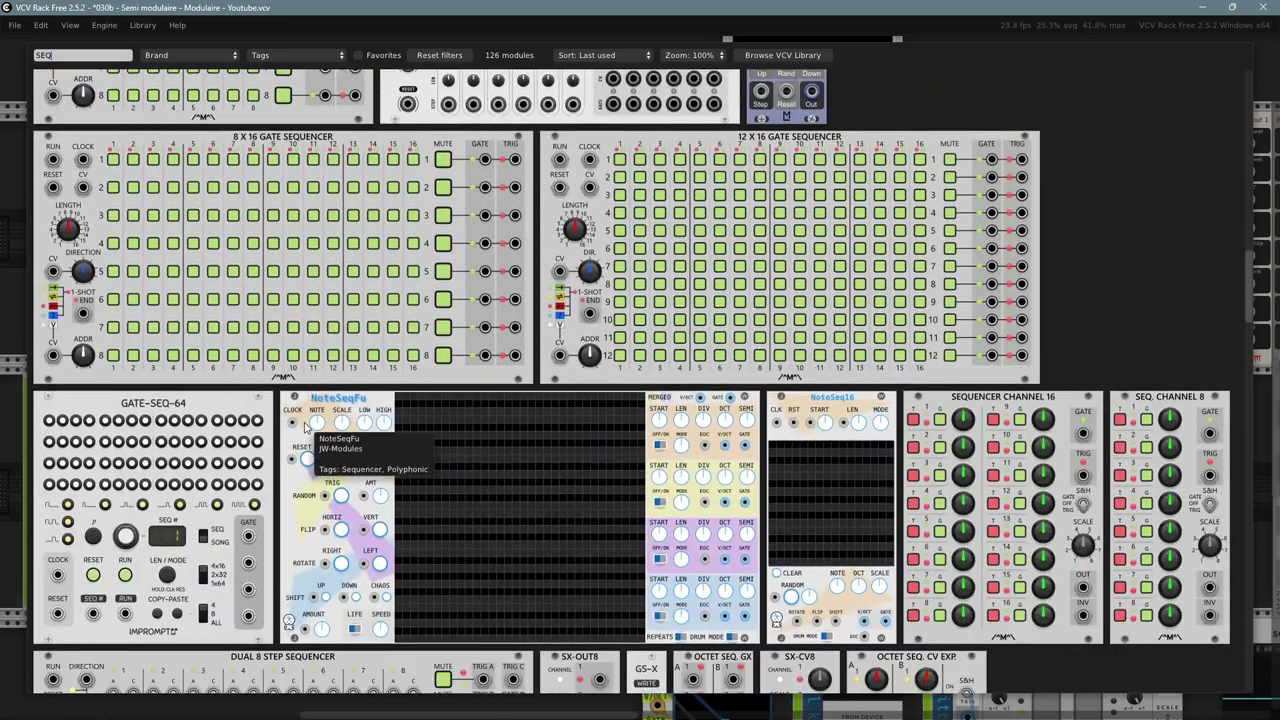
scroll(307, 425, "down", 1)
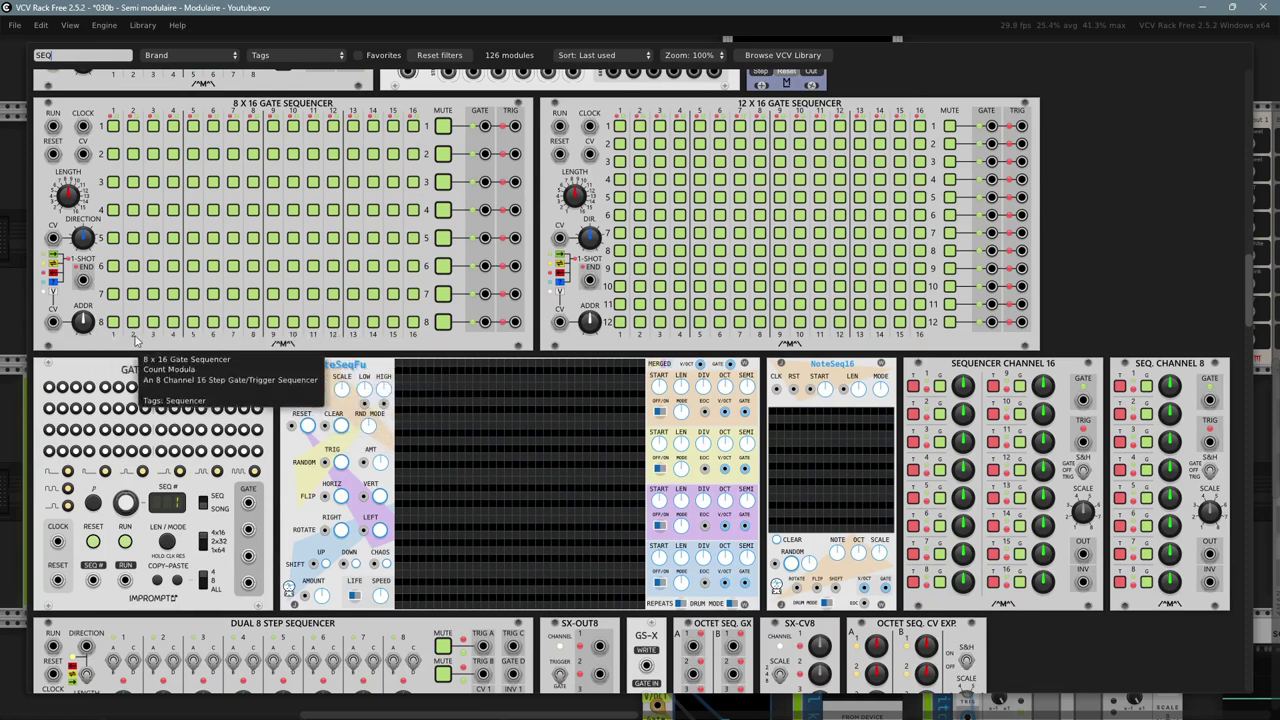
left_click(1218, 425)
- Place Seq. Channel 8 closer to NoteSeq16 and try to branch the clock cable from the NoteSeq16 CLK input
scroll(502, 427, "up", 3)
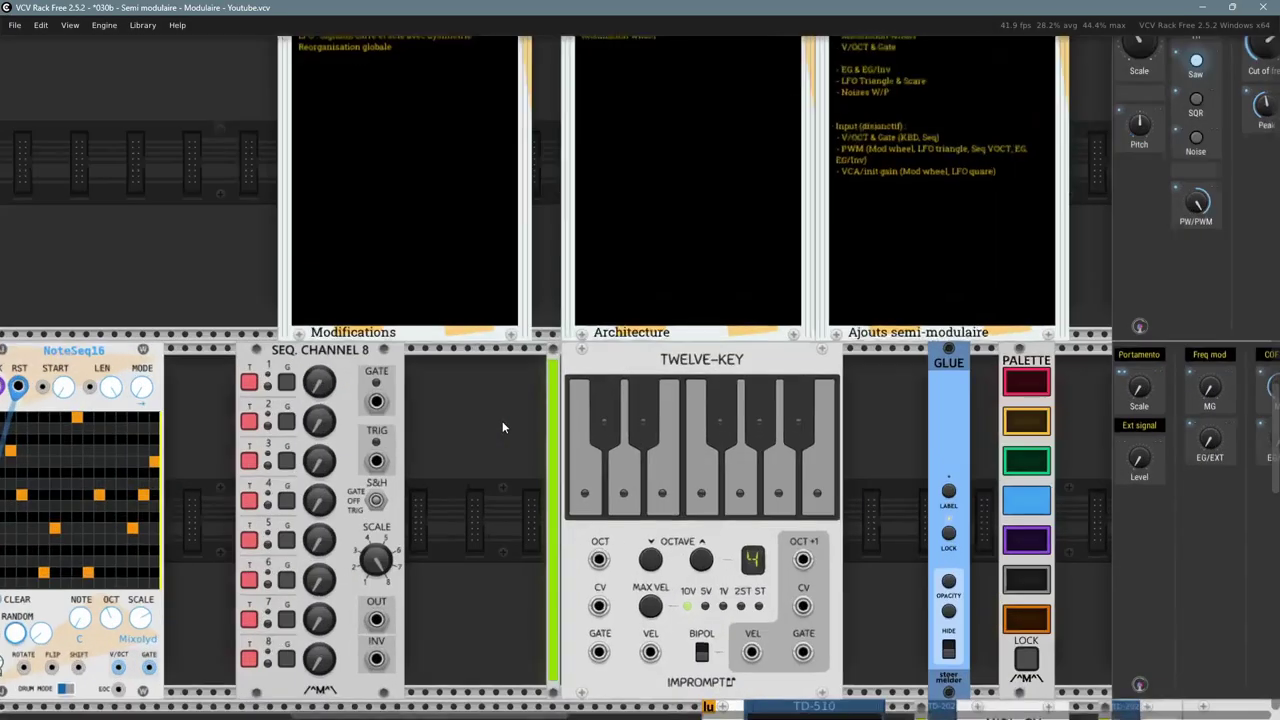
scroll(502, 427, "up", 3)
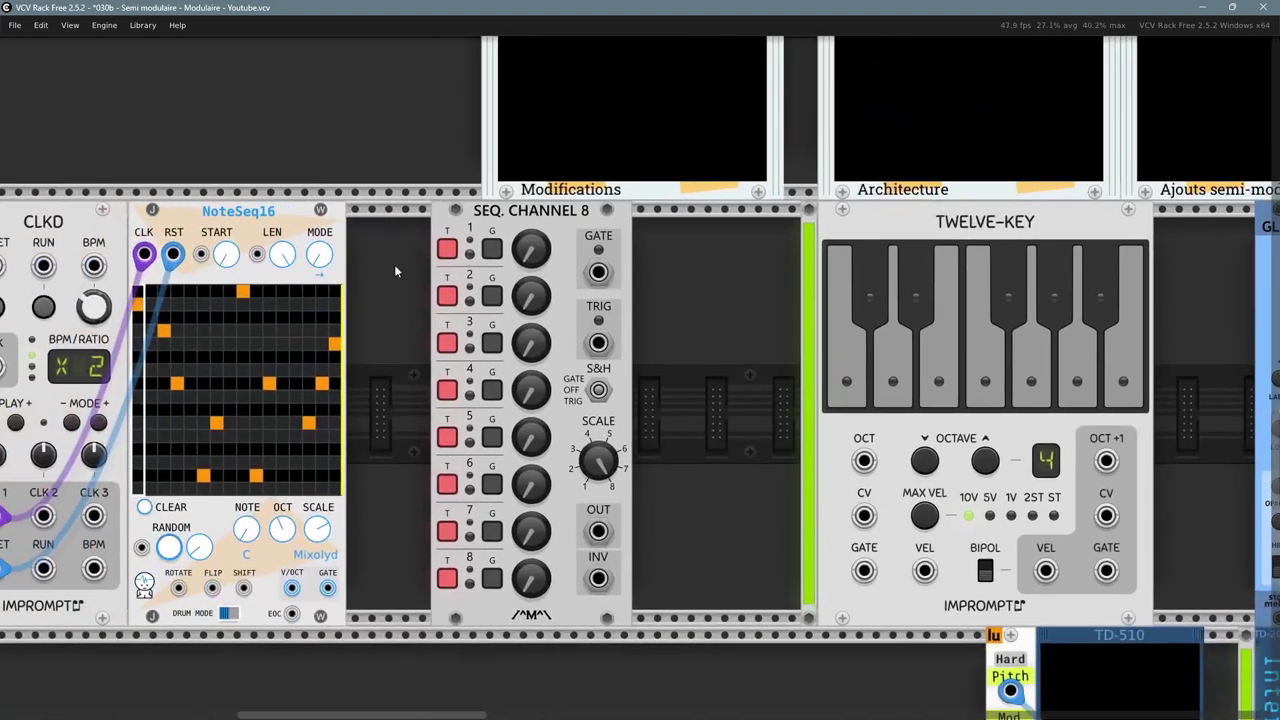
left_click_drag(545, 215, 478, 218)
scroll(608, 308, "left", 3)
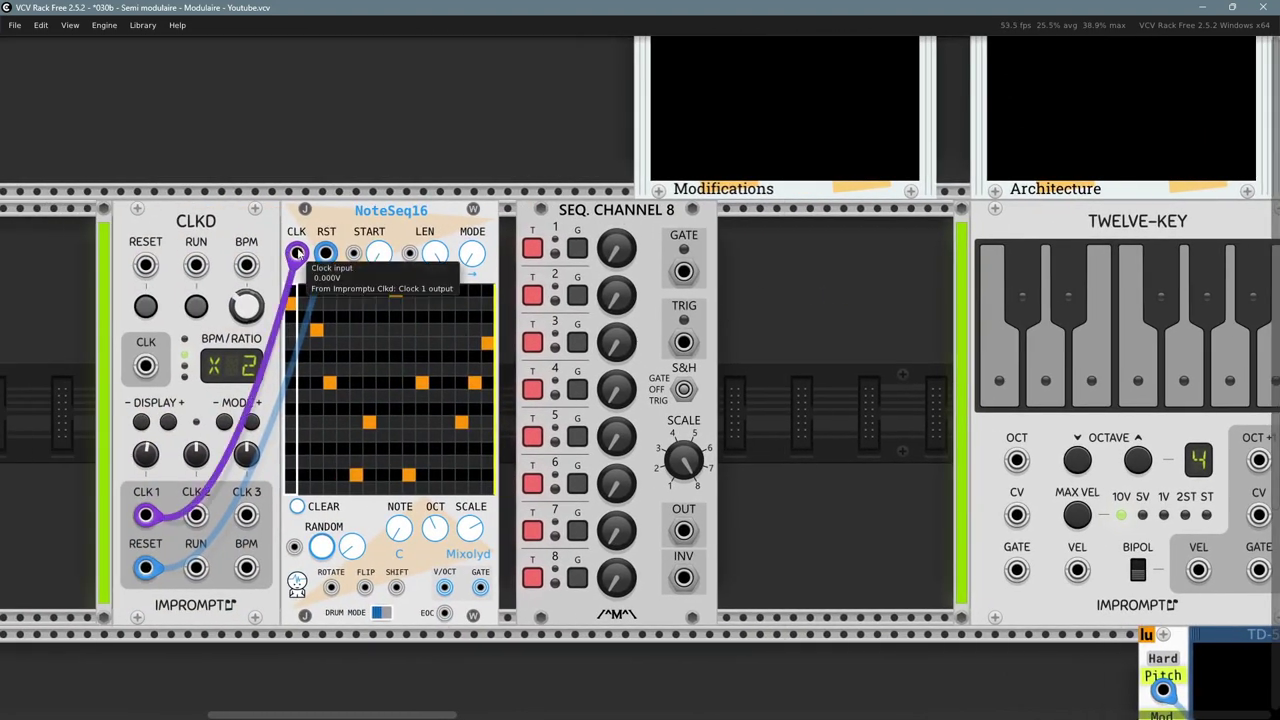
mouse_move(296, 253)
left_mouse_down()
mouse_move(609, 443)
mouse_move(597, 590)
mouse_move(614, 617)
mouse_move(730, 620)
mouse_move(766, 537)
mouse_move(771, 463)
mouse_move(757, 607)
mouse_move(720, 580)
mouse_move(680, 460)
mouse_move(683, 262)
mouse_move(838, 548)
mouse_move(854, 538)
left_mouse_up()
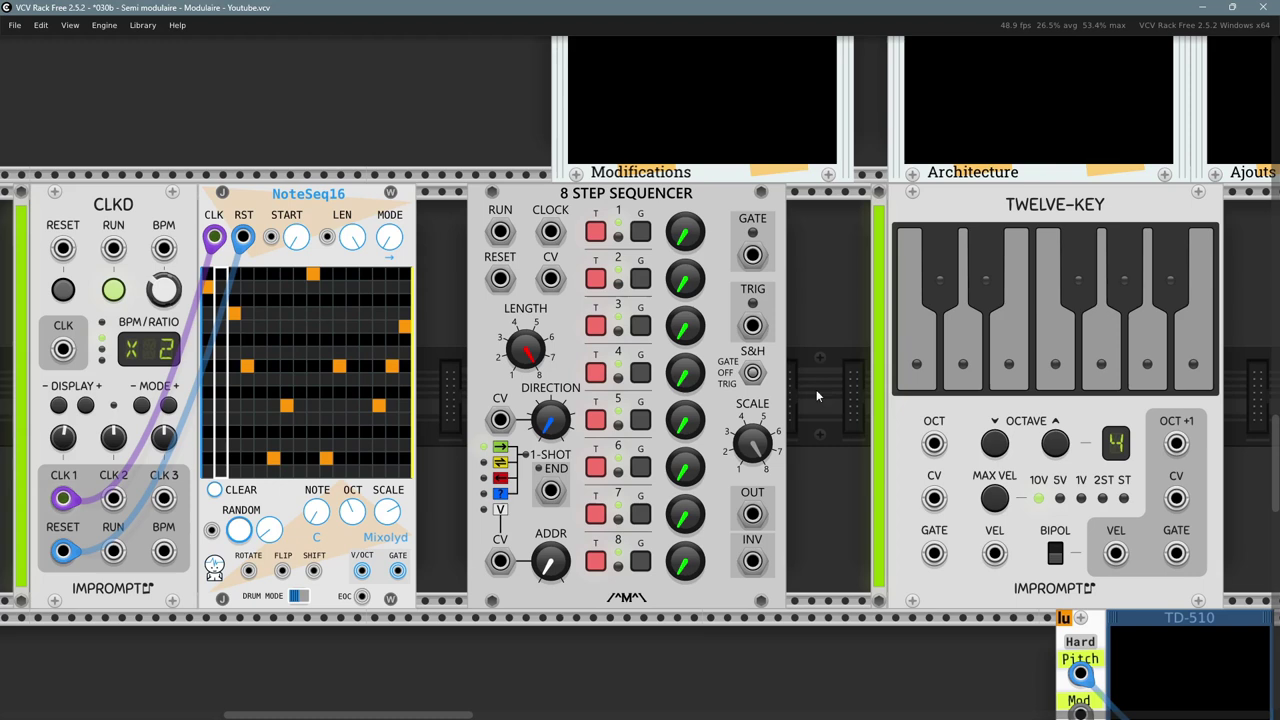
- Look up the plugin information of the 8 Step Sequencer module
right_click(611, 200)
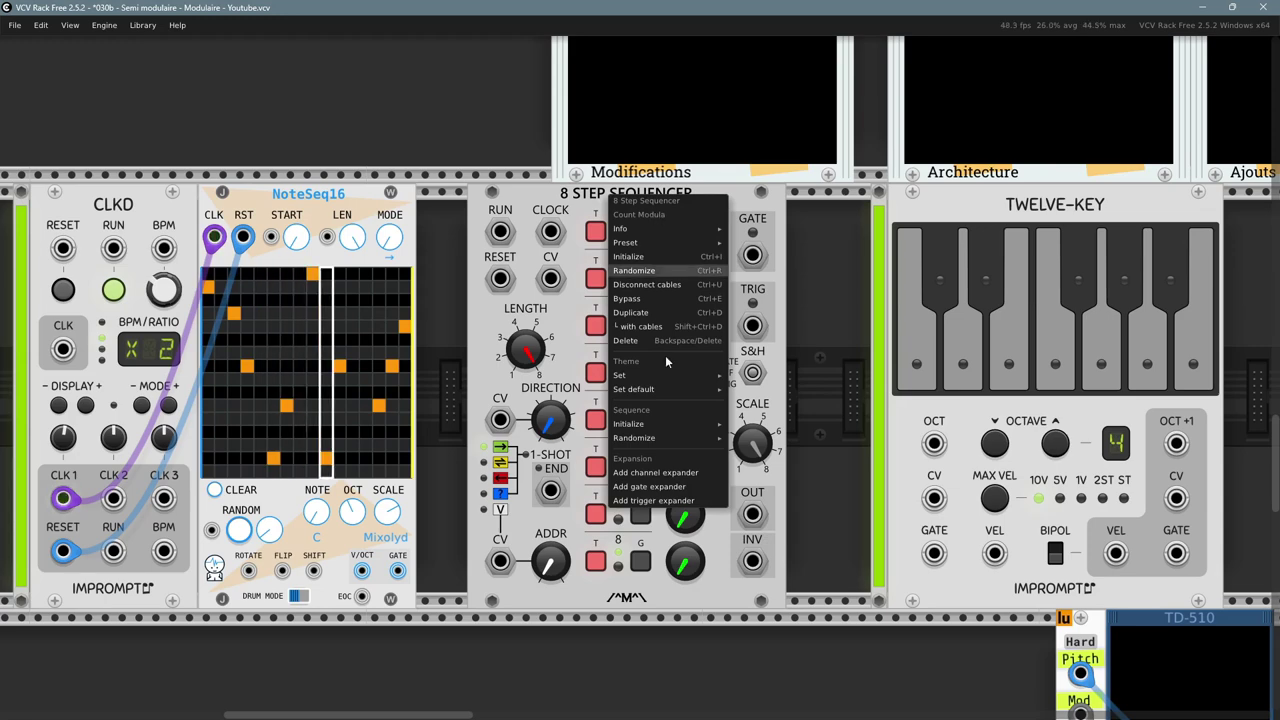
mouse_move(635, 238)
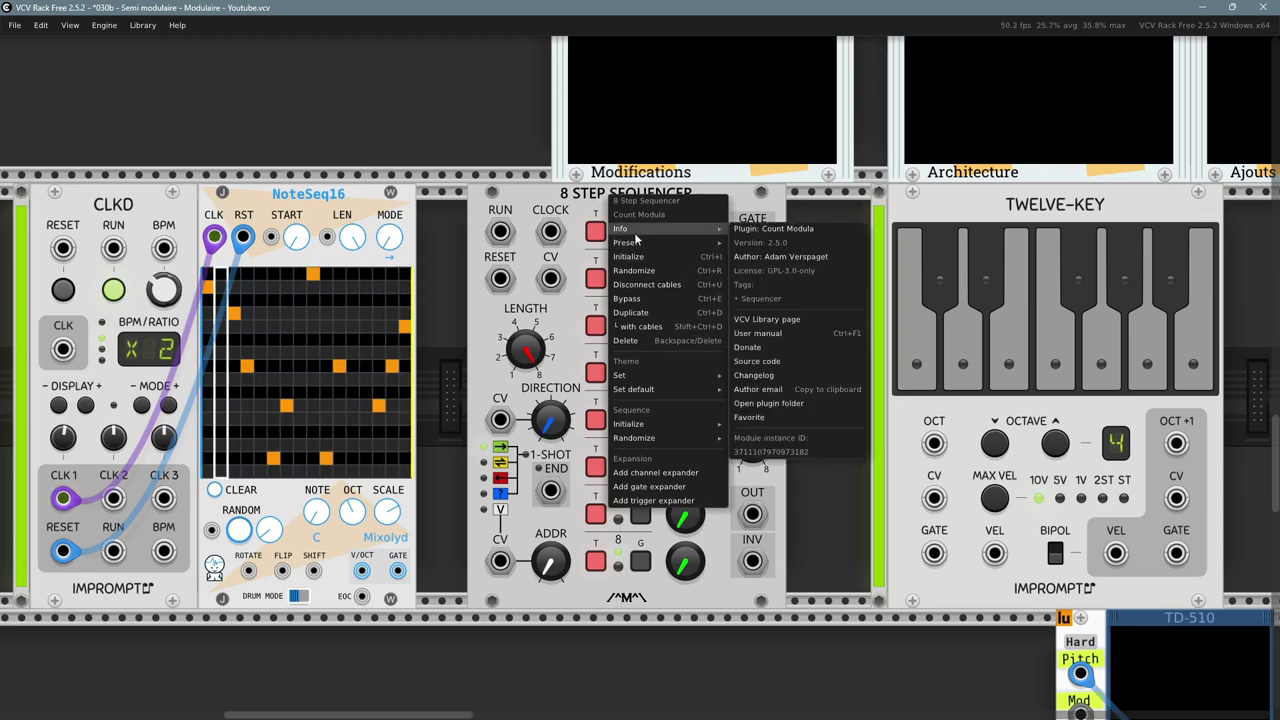
left_click(622, 188)
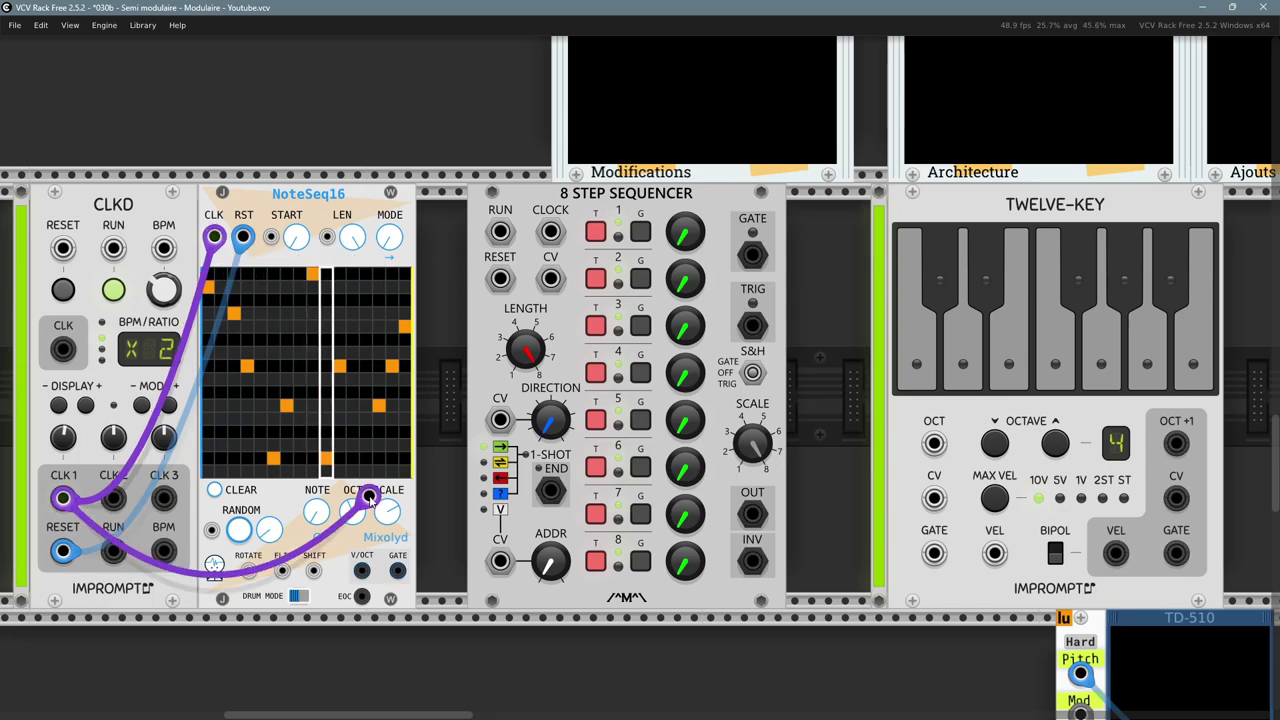
- Connect CLKD's CLK 1 and RESET outputs to the 8 Step Sequencer's CLOCK and RESET inputs and set its scale to 2 V
left_click_drag(213, 237, 545, 237)
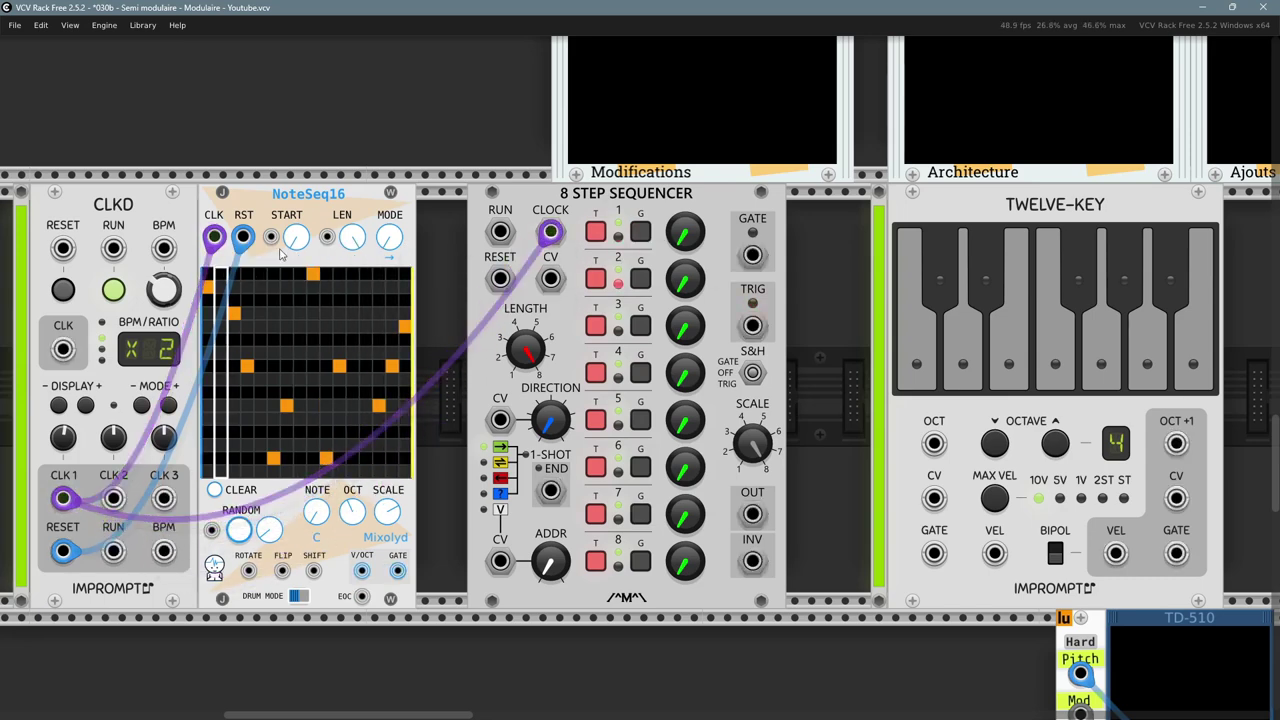
left_click_drag(243, 236, 500, 279)
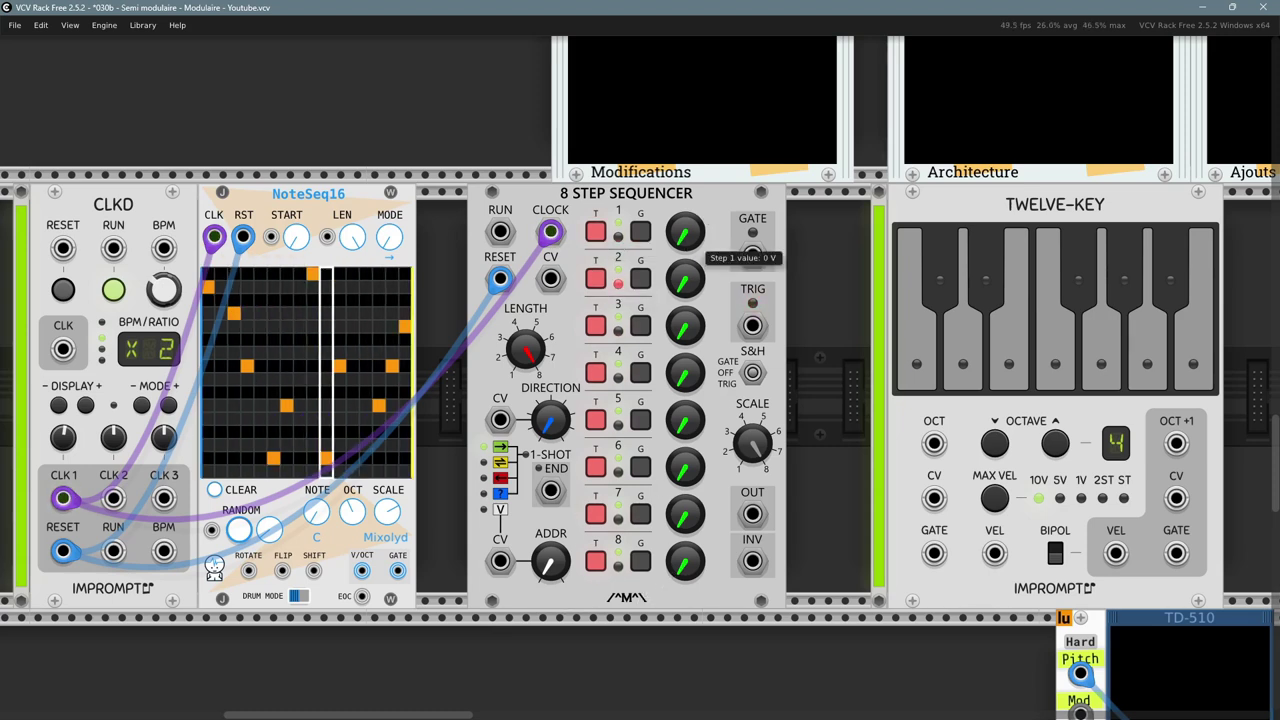
mouse_move(688, 244)
left_mouse_down()
mouse_move(688, 206)
mouse_move(688, 244)
left_mouse_up()
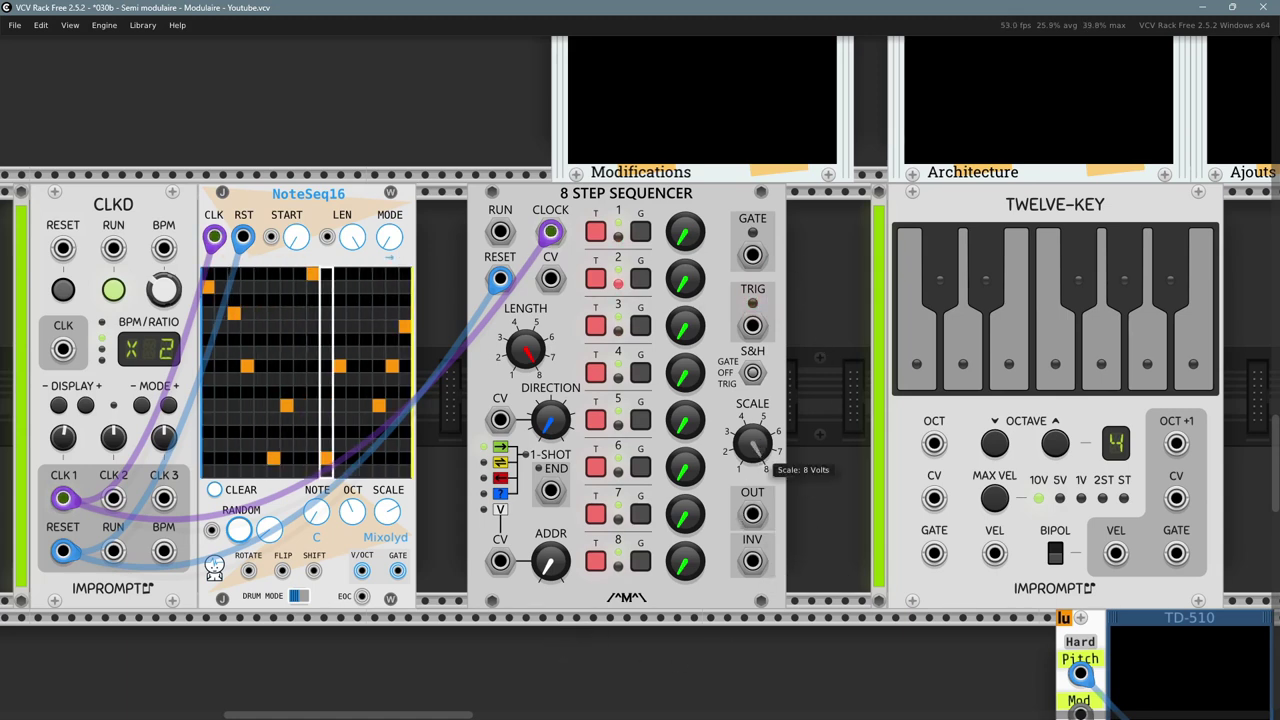
left_click_drag(758, 450, 758, 458)
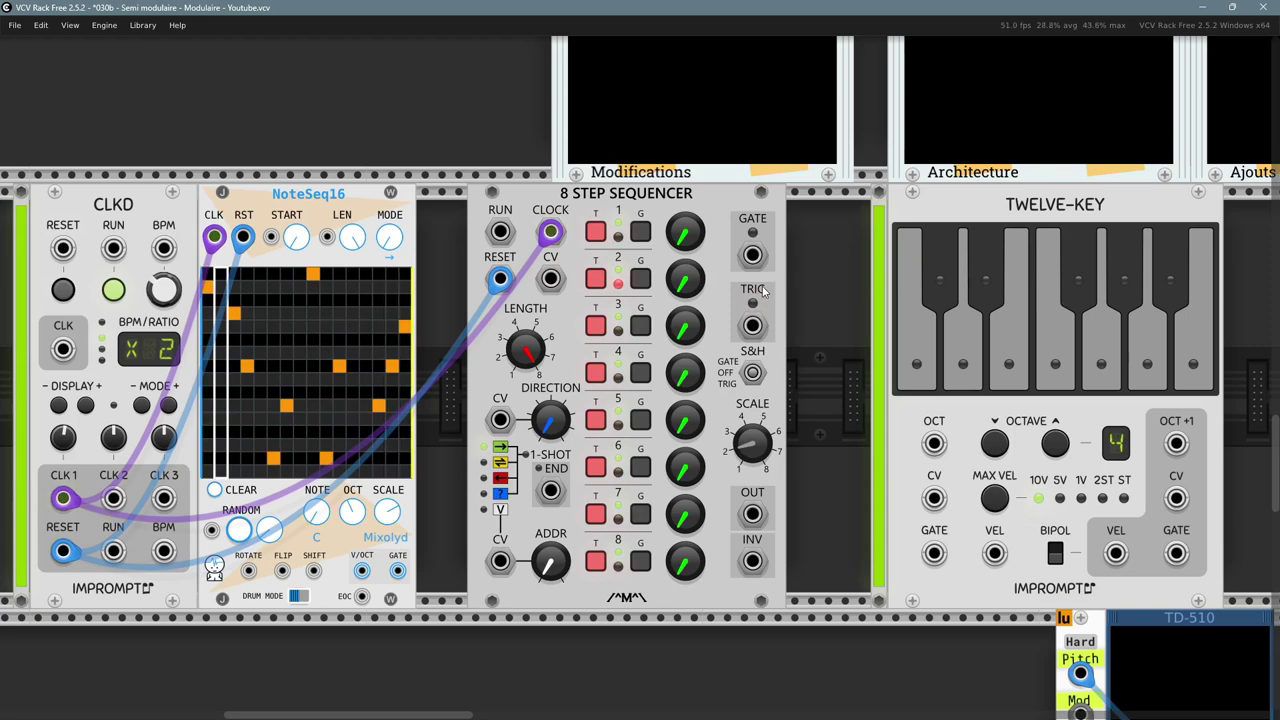
- Set varied values for the 8 Step Sequencer's eight steps, with step 1 about 2.56 V and step 3 about 4.07 V
scroll(805, 392, "down", 2)
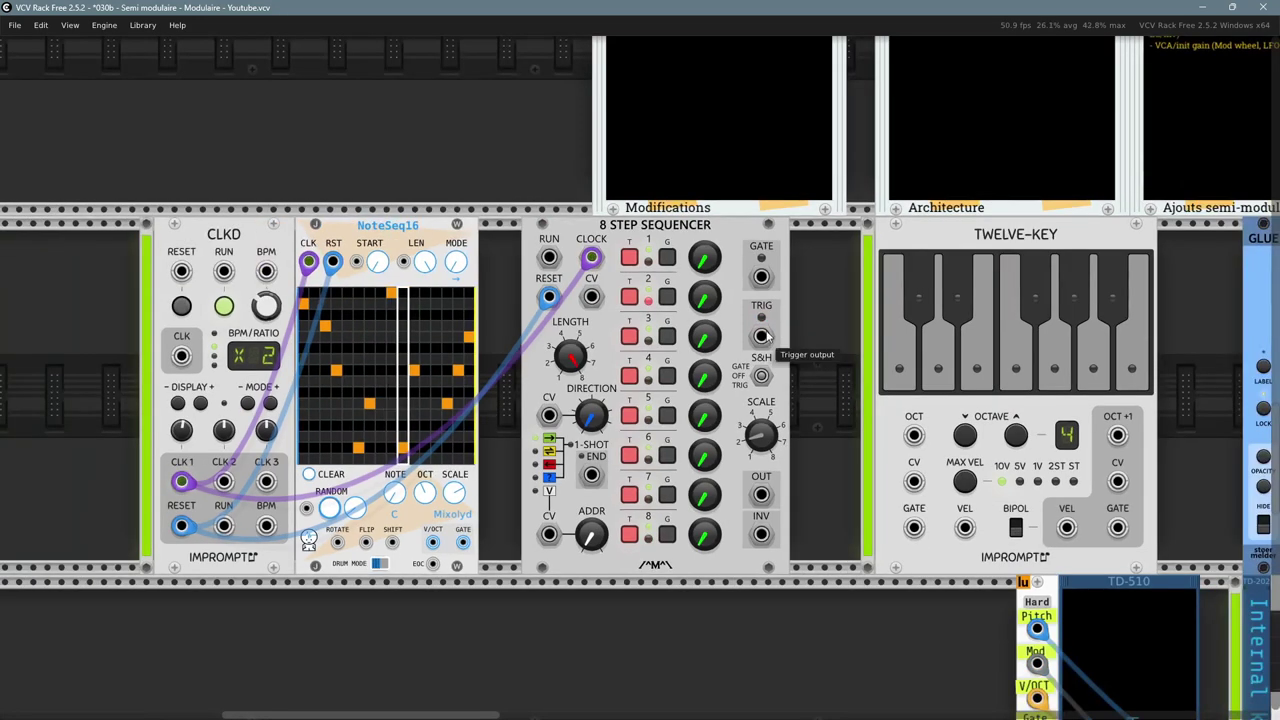
scroll(750, 265, "up", 2)
left_click_drag(692, 250, 692, 150)
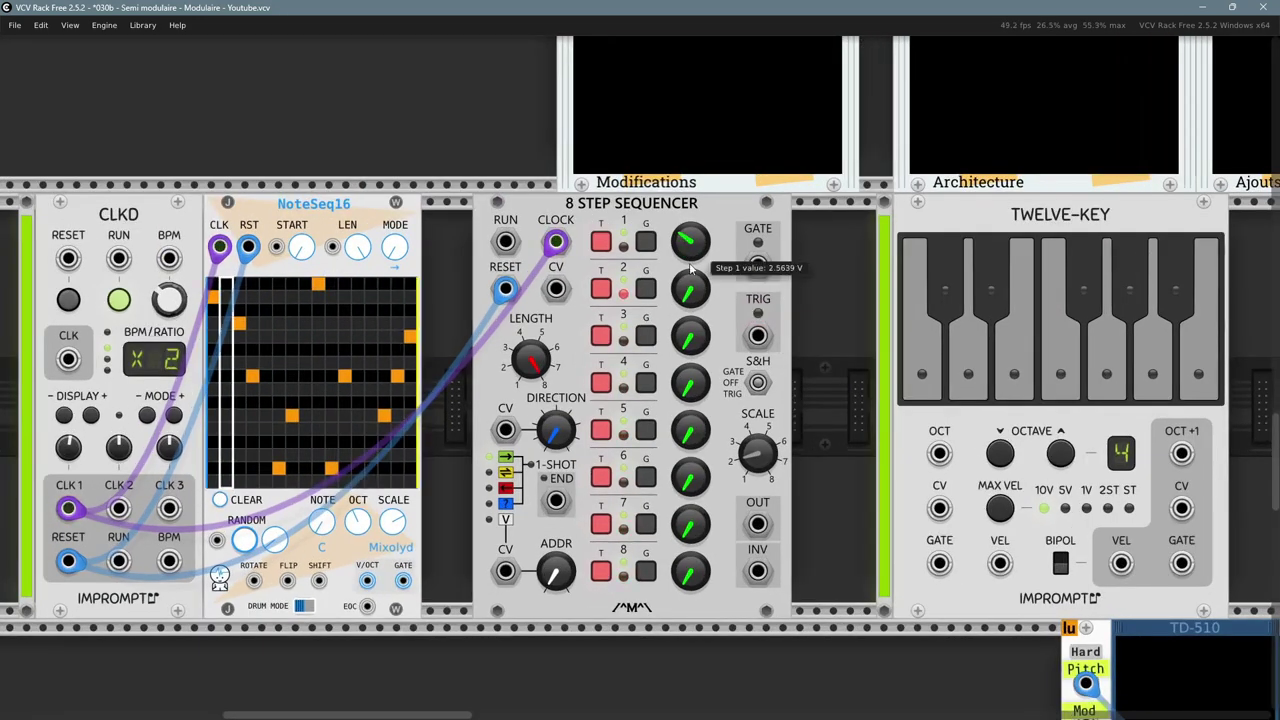
left_click_drag(693, 287, 690, 292)
left_click_drag(690, 336, 690, 330)
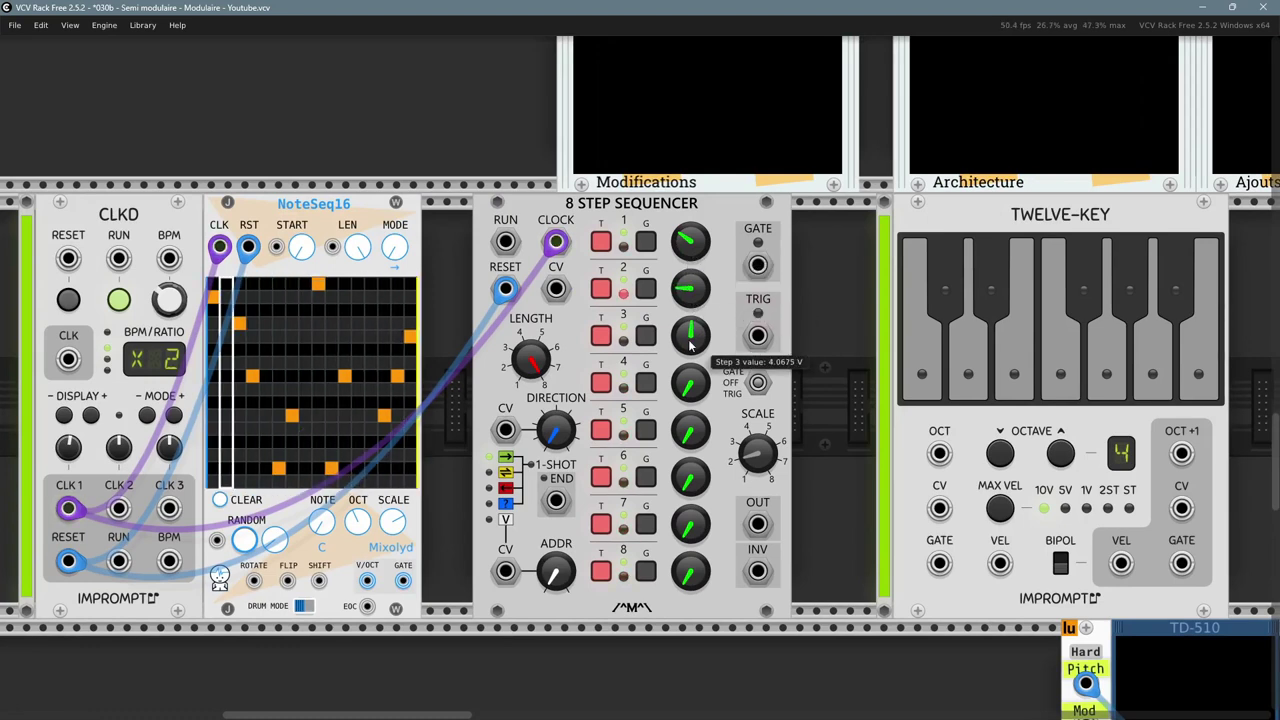
left_click_drag(703, 393, 703, 380)
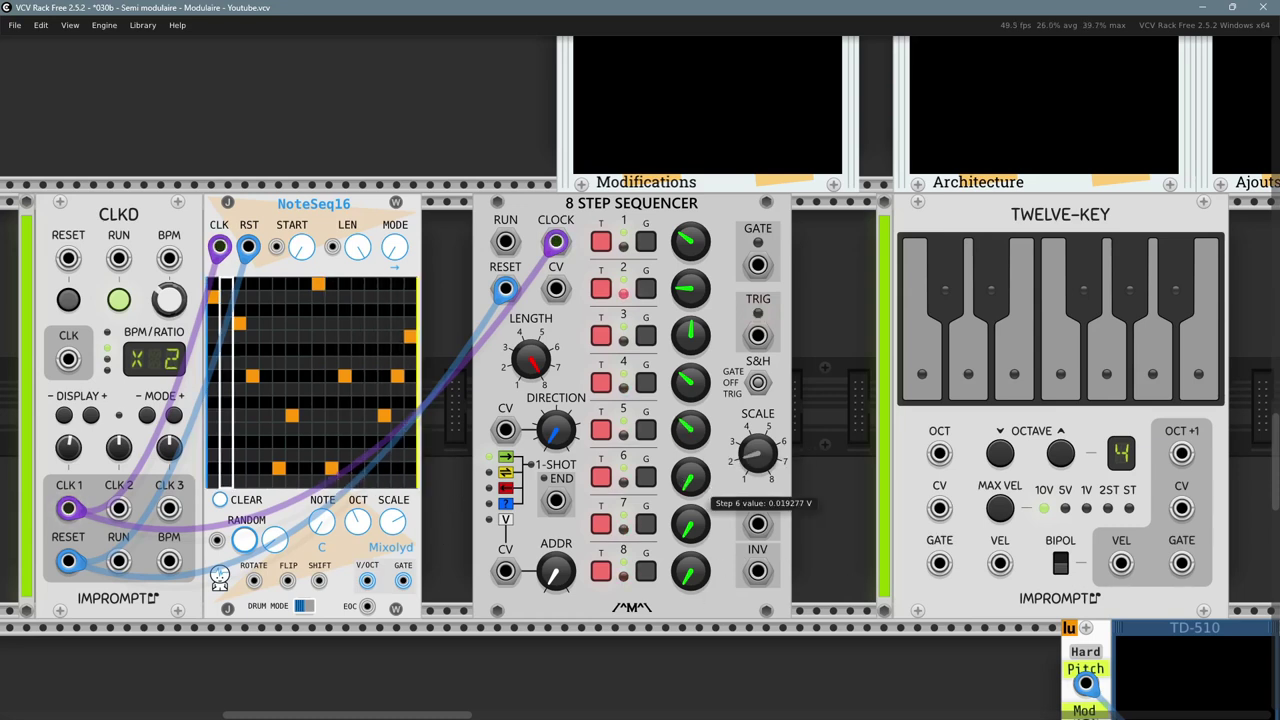
left_click_drag(690, 480, 690, 470)
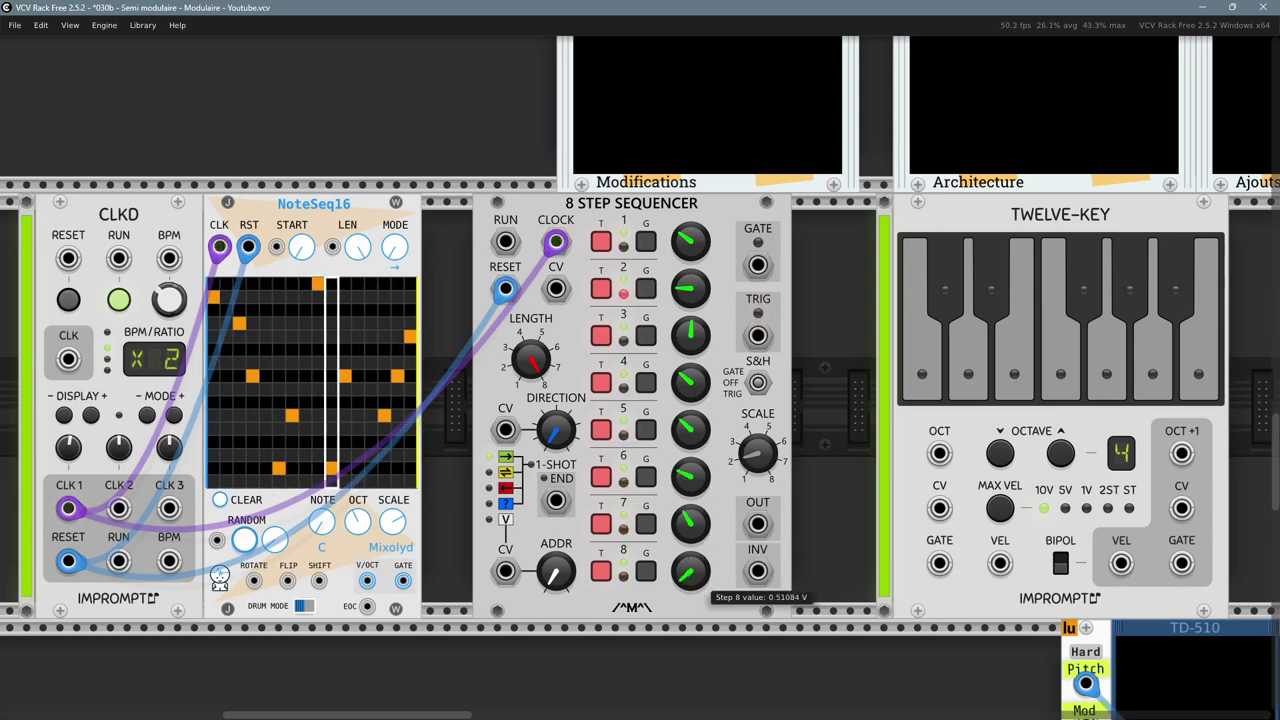
left_click_drag(690, 578, 690, 560)
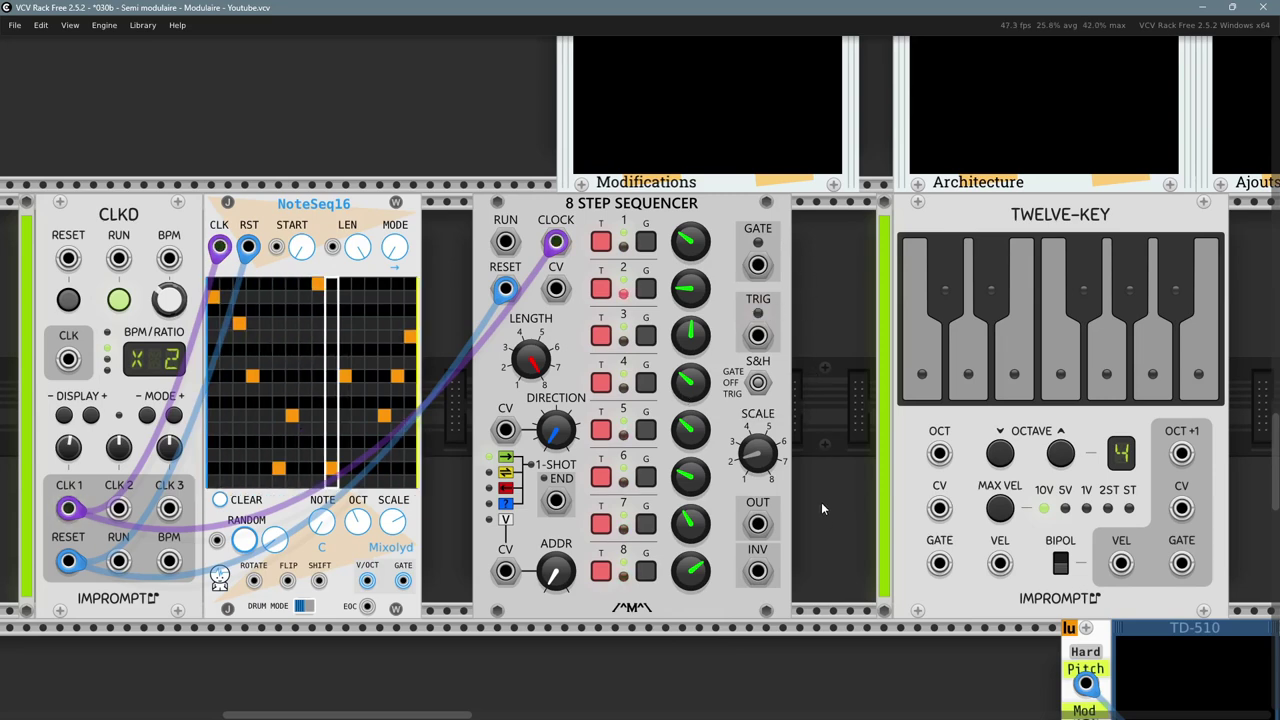
- Stop the CLKD clock, reset it and start it running again
left_click_drag(819, 502, 778, 292)
scroll(778, 292, "down", 1)
left_click_drag(822, 532, 768, 641)
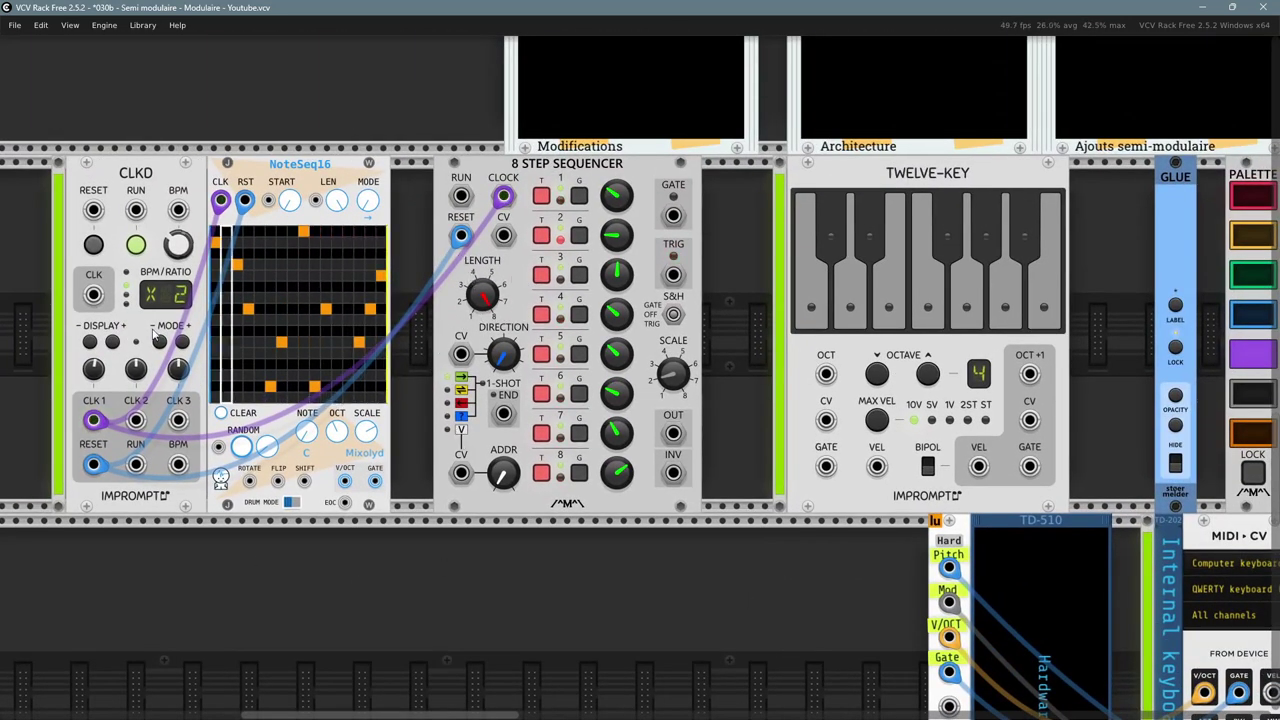
left_click(136, 245)
left_click(93, 246)
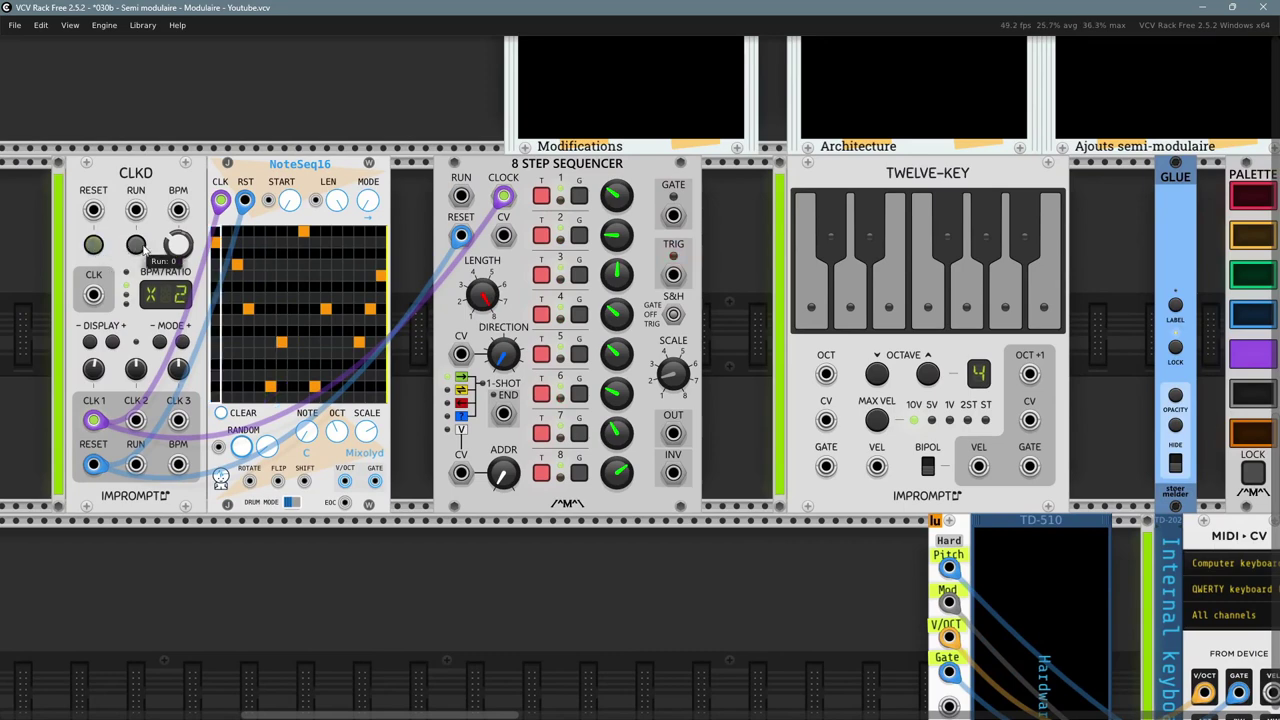
left_click(136, 247)
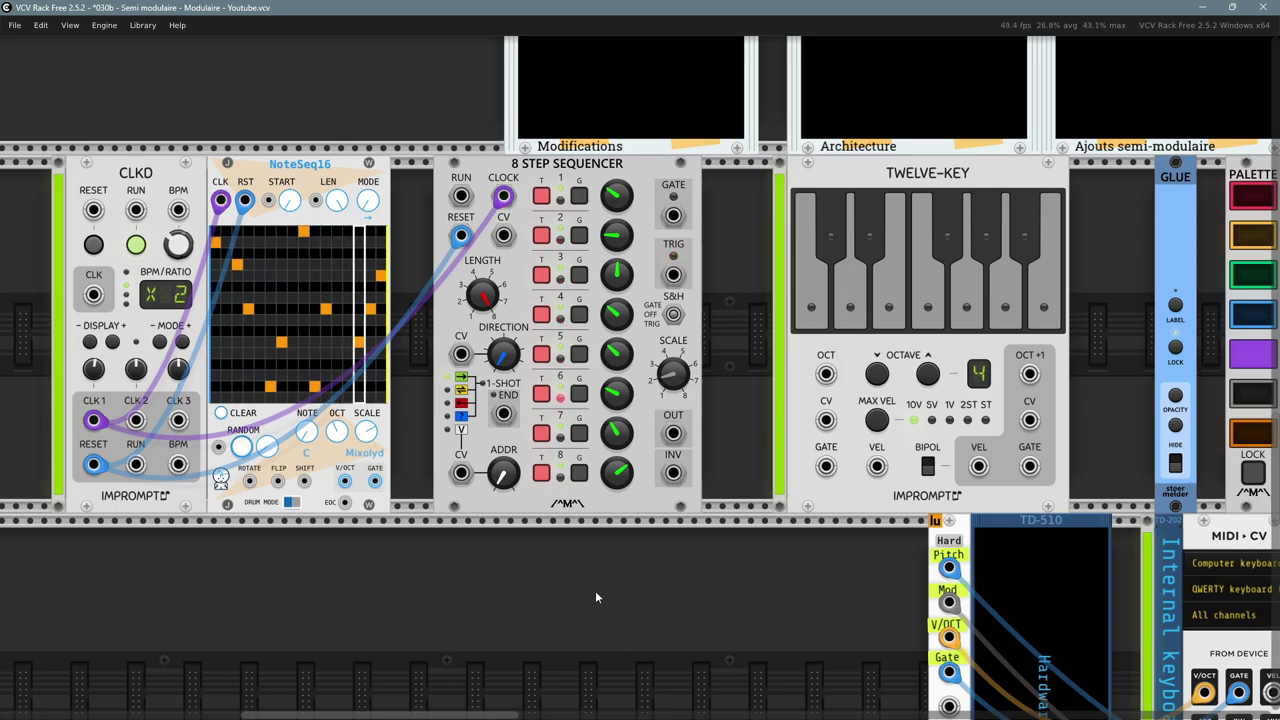
- Set the 8 Step Sequencer's length to 7 and switch step 5's trigger select back on
left_click_drag(595, 590, 573, 556)
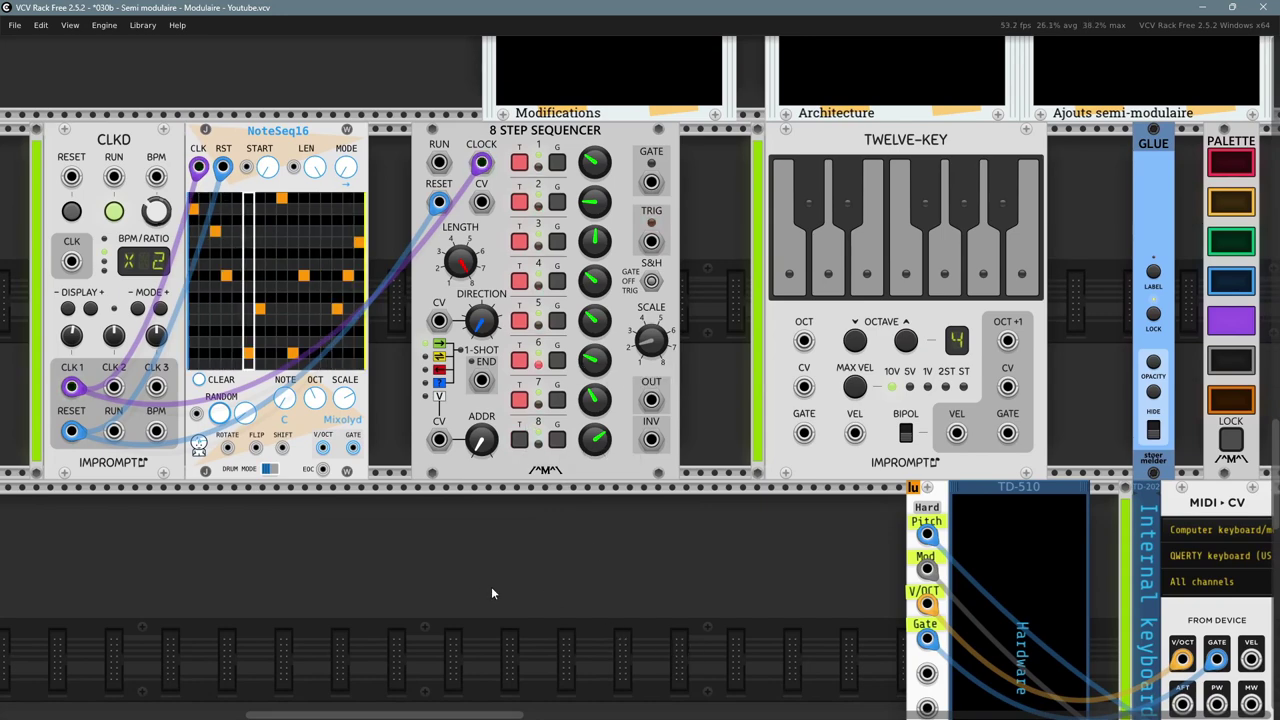
left_click_drag(491, 593, 517, 527)
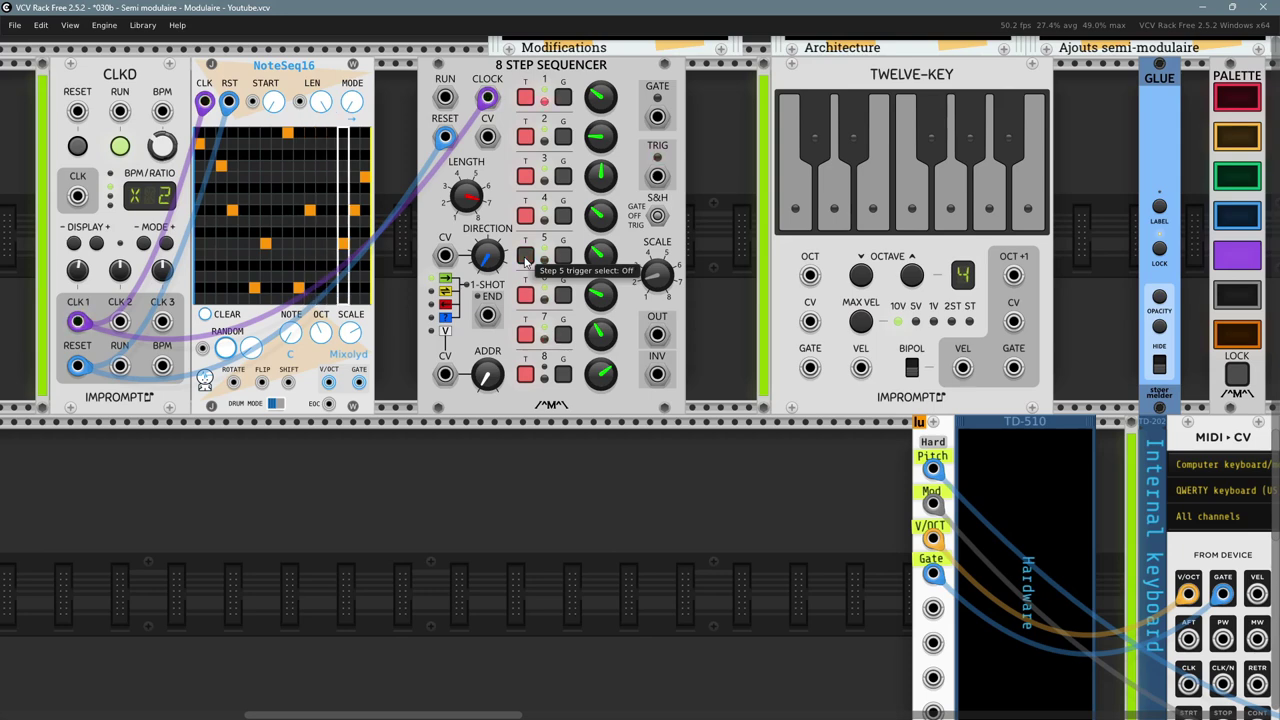
left_click(525, 257)
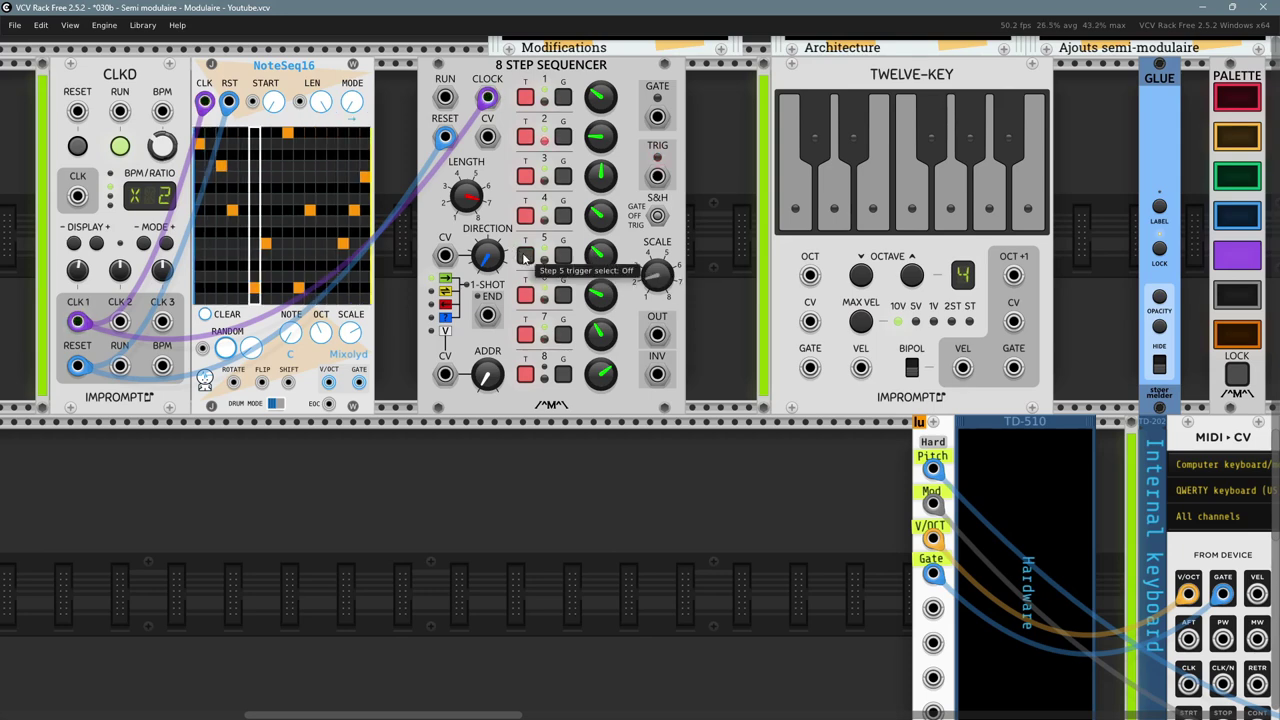
- Search the module library for SCOPE, add the VCV Scope and place it directly below the 8 Step Sequencer
right_click(561, 517)
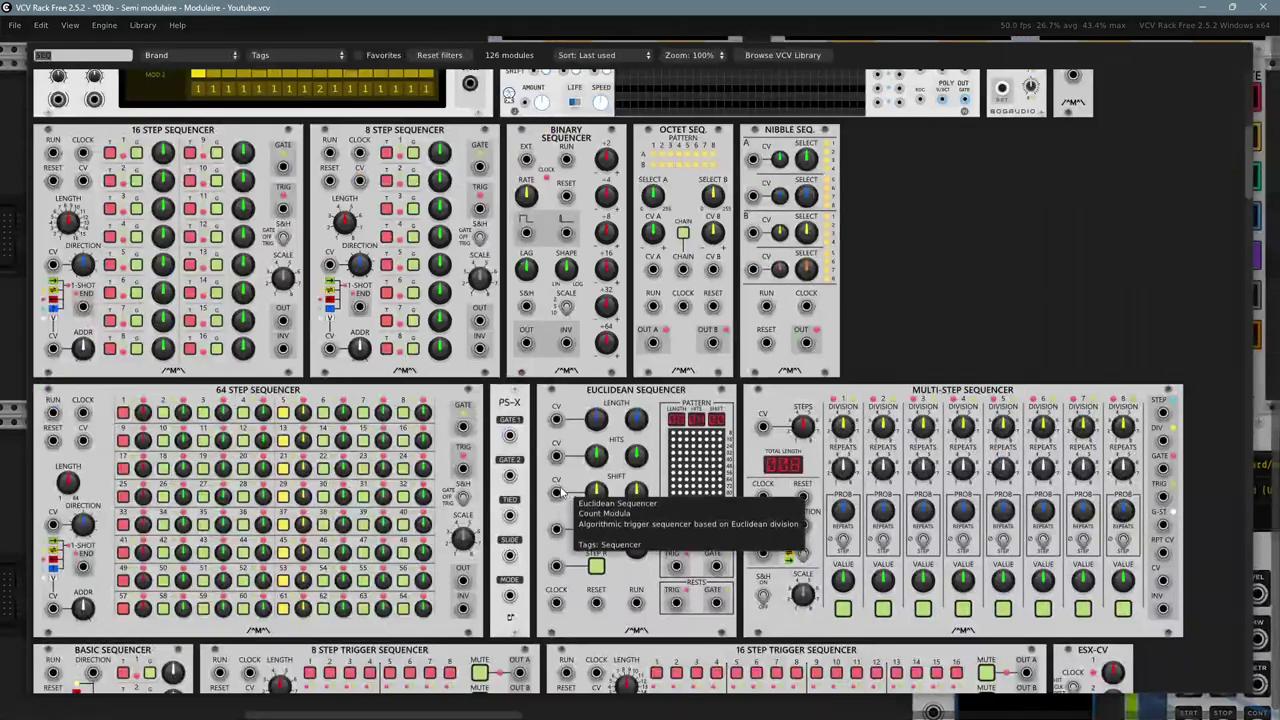
type("scOPE")
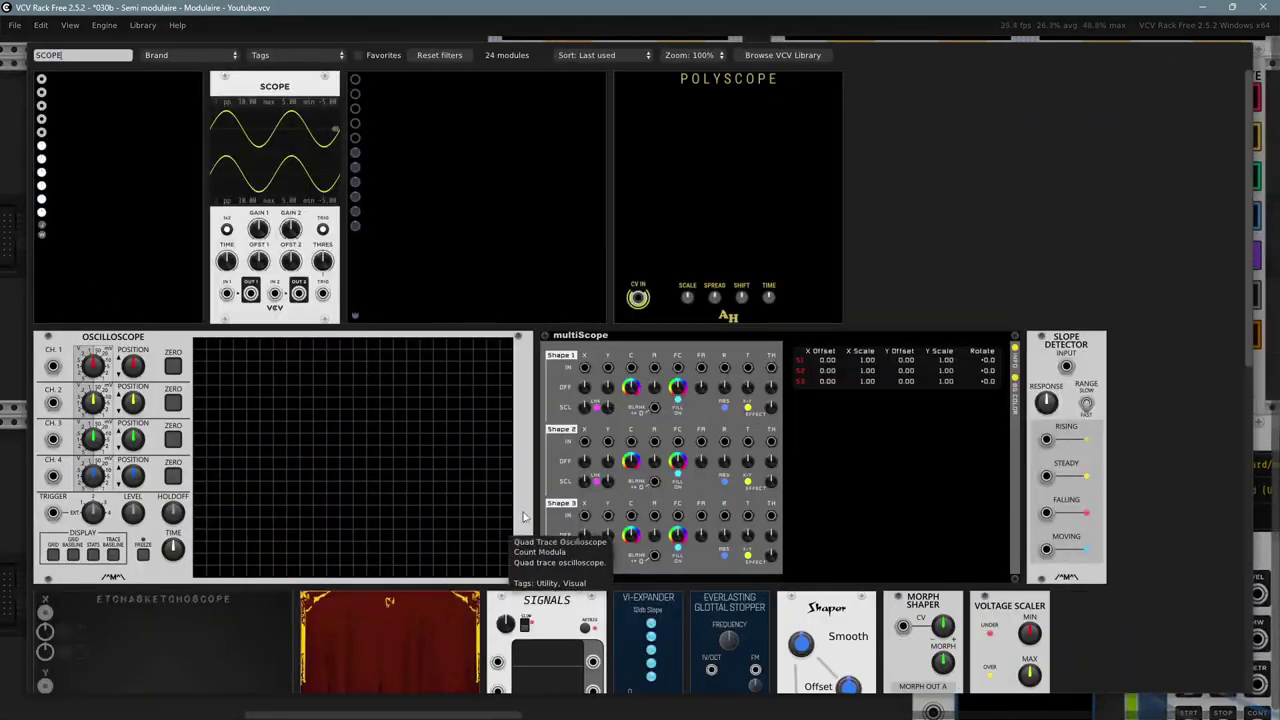
left_click(298, 137)
left_click_drag(836, 656, 812, 595)
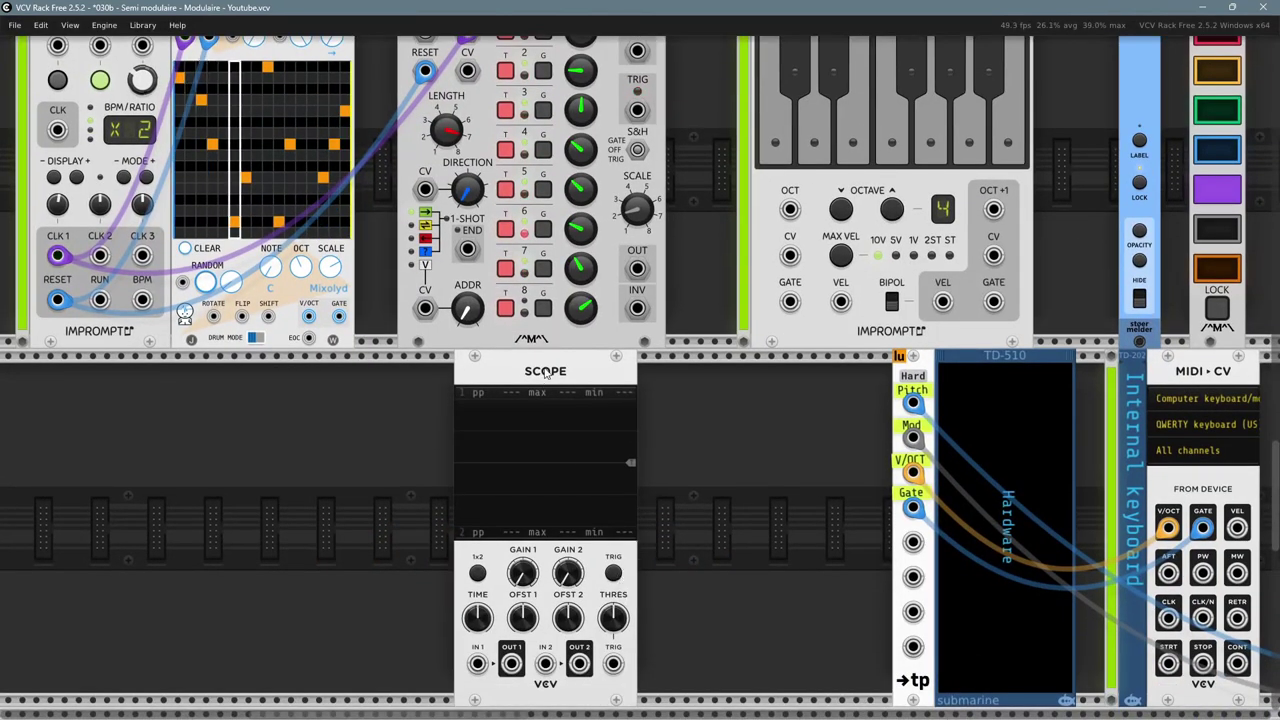
left_click_drag(546, 374, 485, 371)
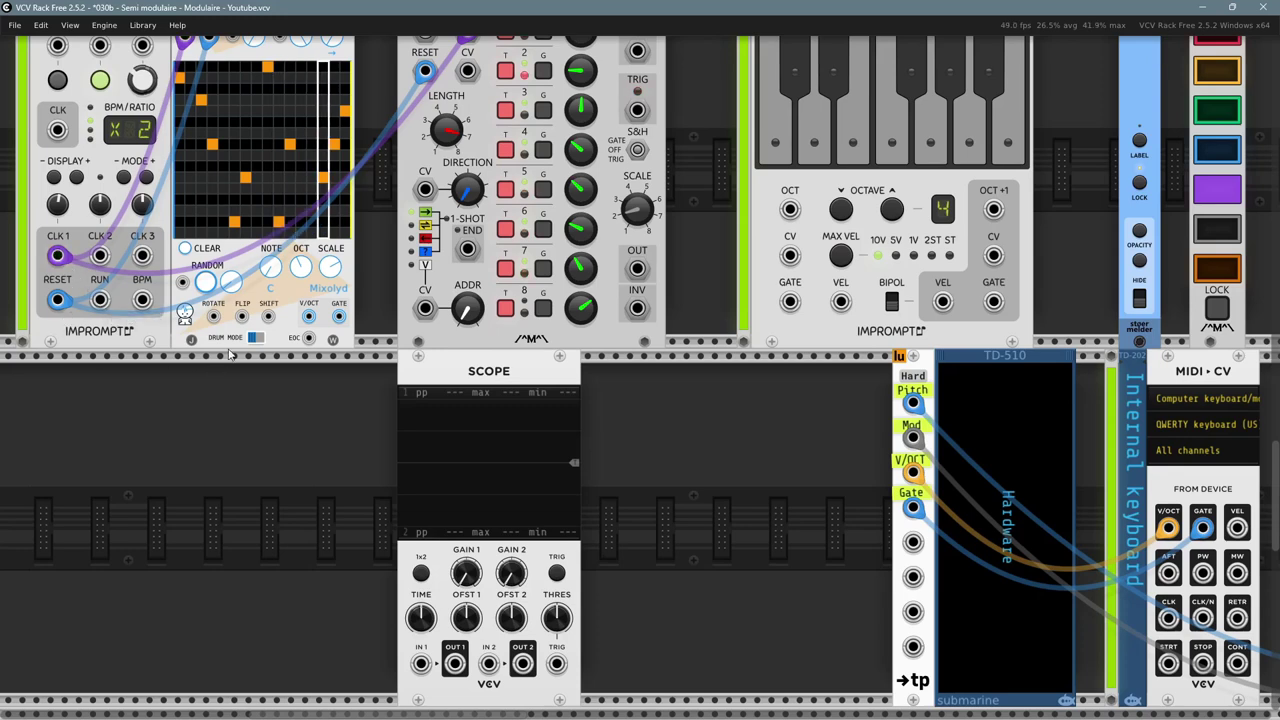
- Connect NoteSeq16's V/OCT output to Scope IN 1 and the 8 Step Sequencer's OUT to Scope IN 2
right_click(308, 317)
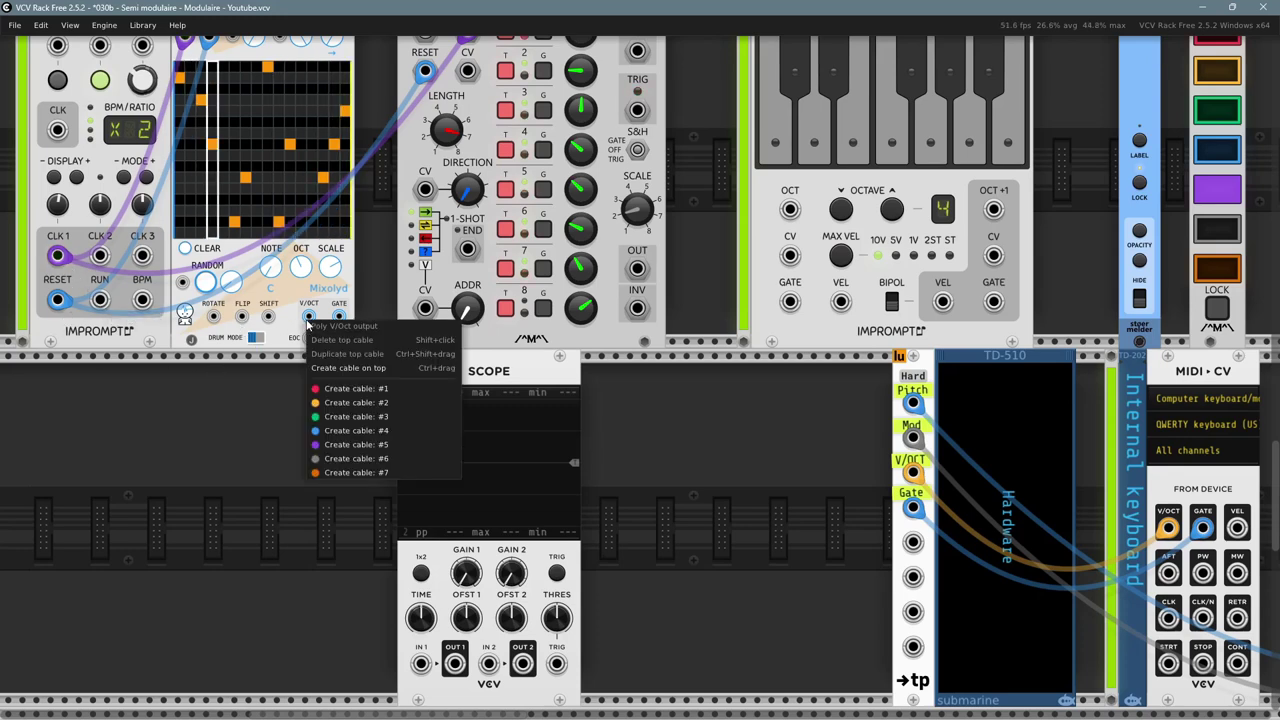
left_click(340, 402)
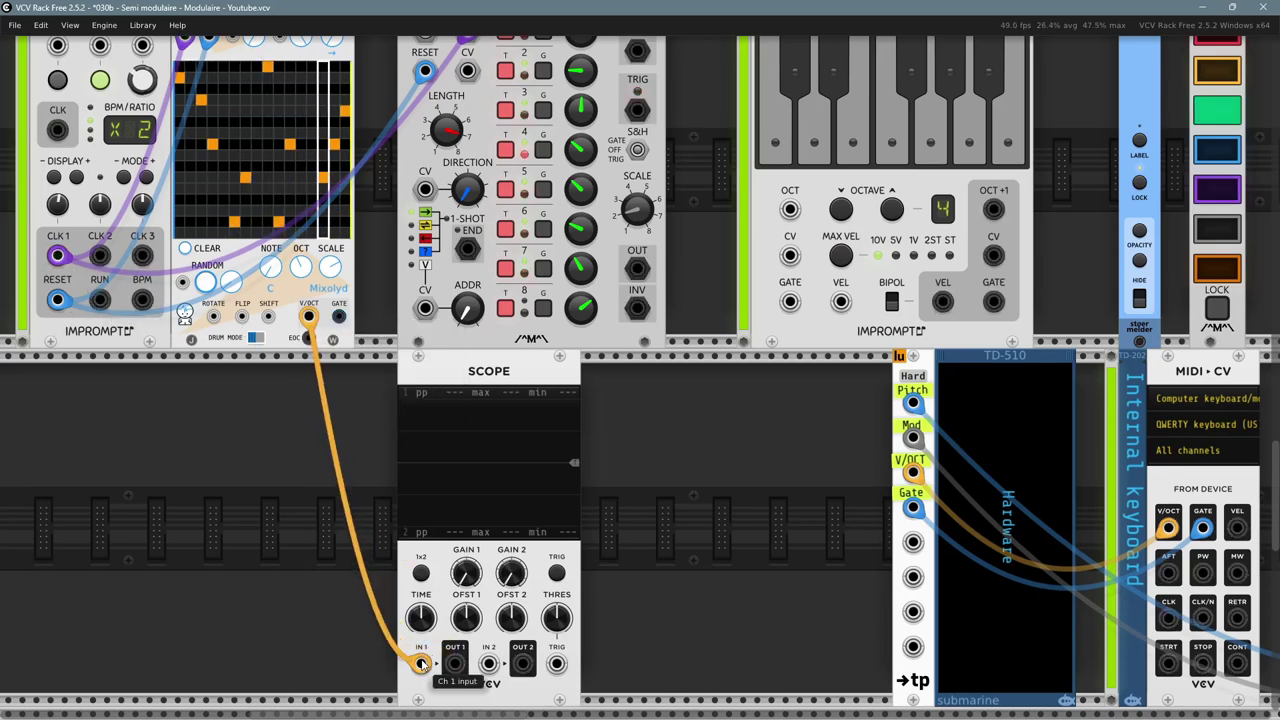
left_click(421, 663)
right_click(639, 269)
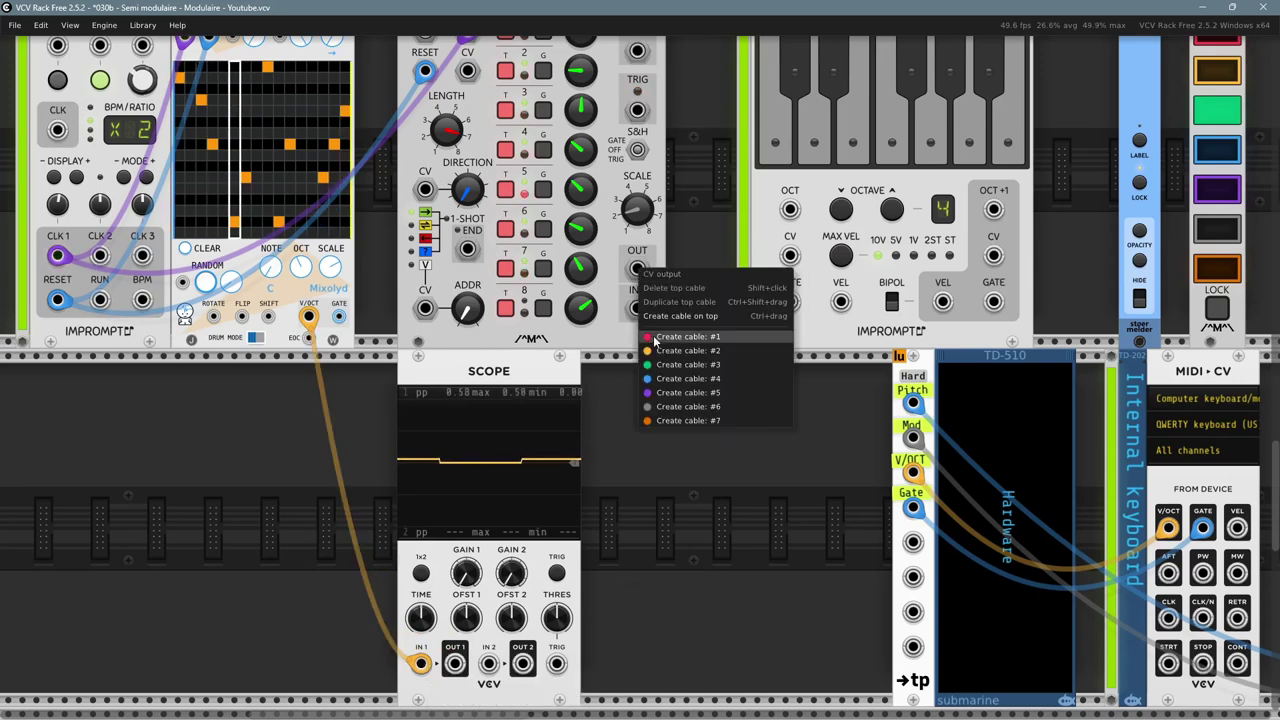
left_click(670, 365)
left_click(489, 663)
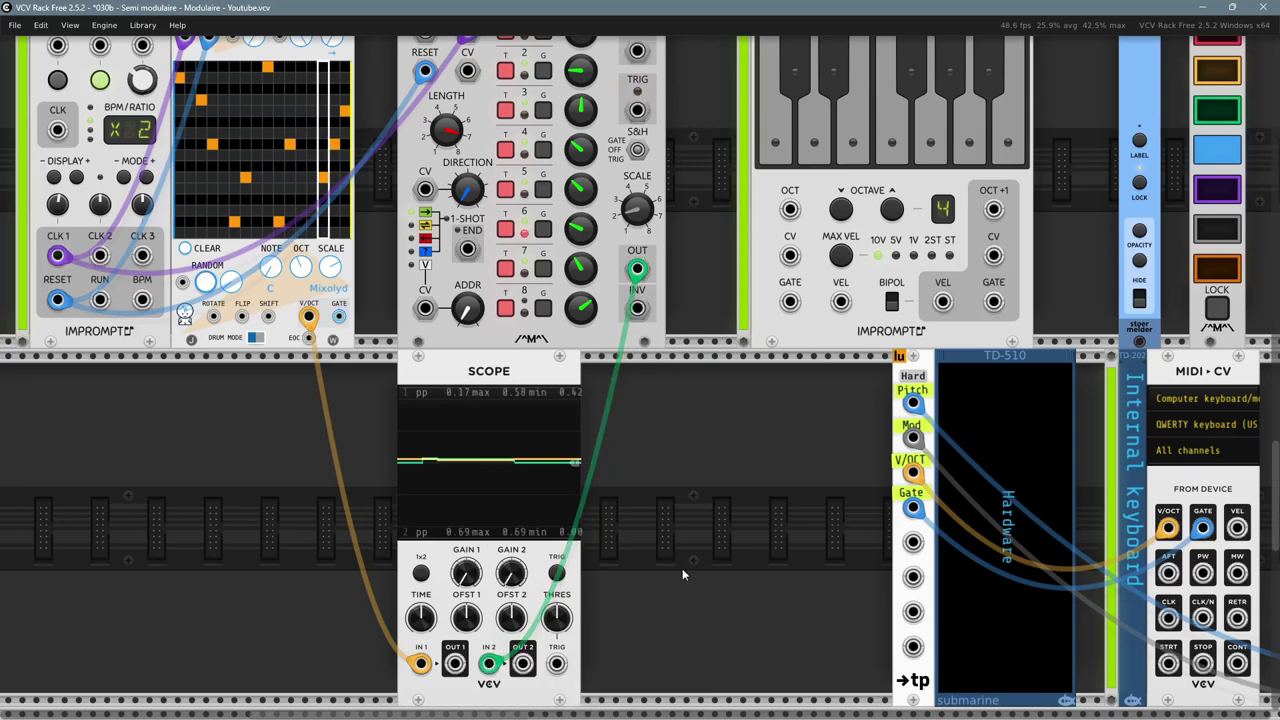
- Slow the Scope's time base to about 3564 ms per screen and raise the gain of both channels
left_click_drag(421, 617, 421, 700)
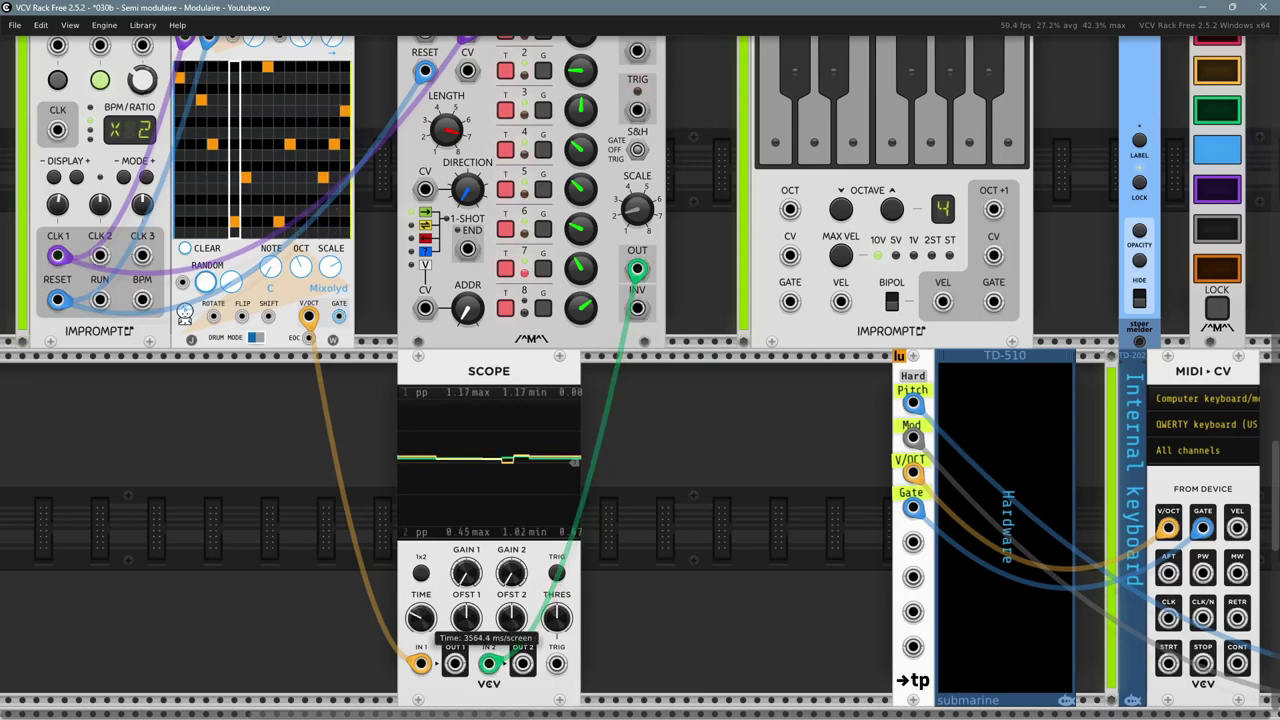
left_click_drag(466, 575, 466, 545)
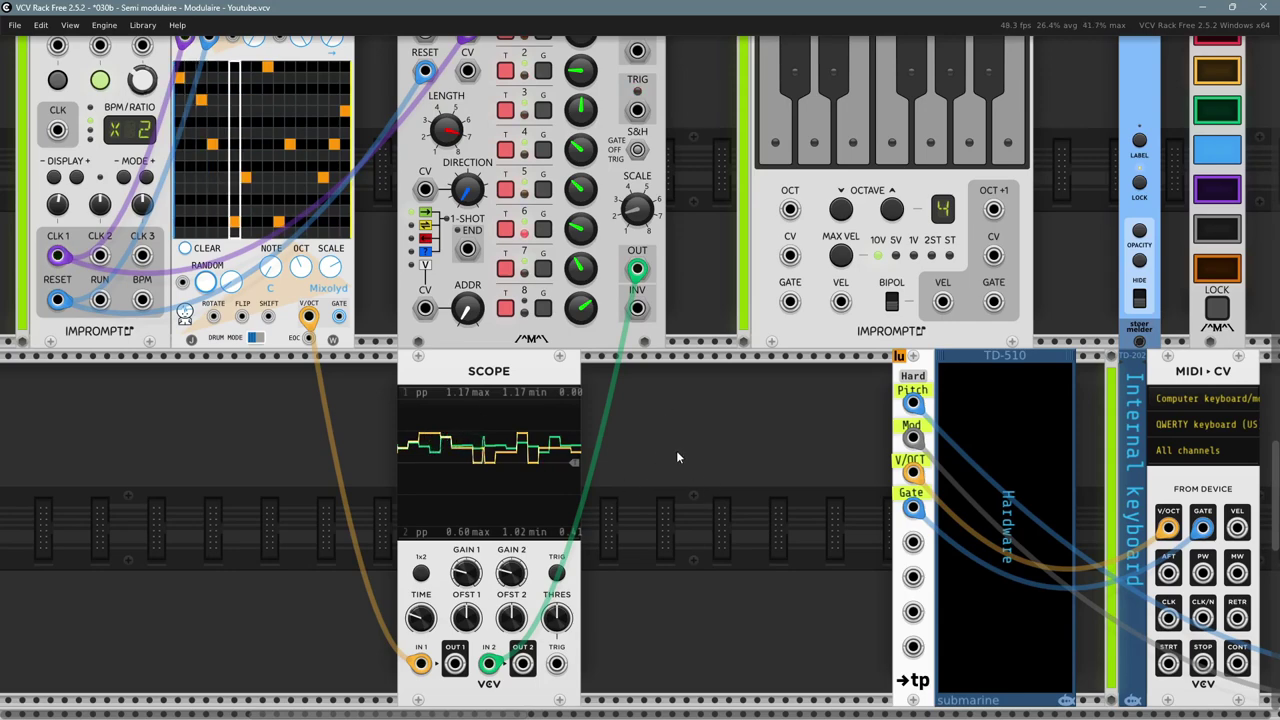
- Disconnect both sequencer cables from the Scope's inputs
scroll(676, 450, "right", 2)
scroll(676, 450, "down", 1)
left_click_drag(425, 642, 577, 586)
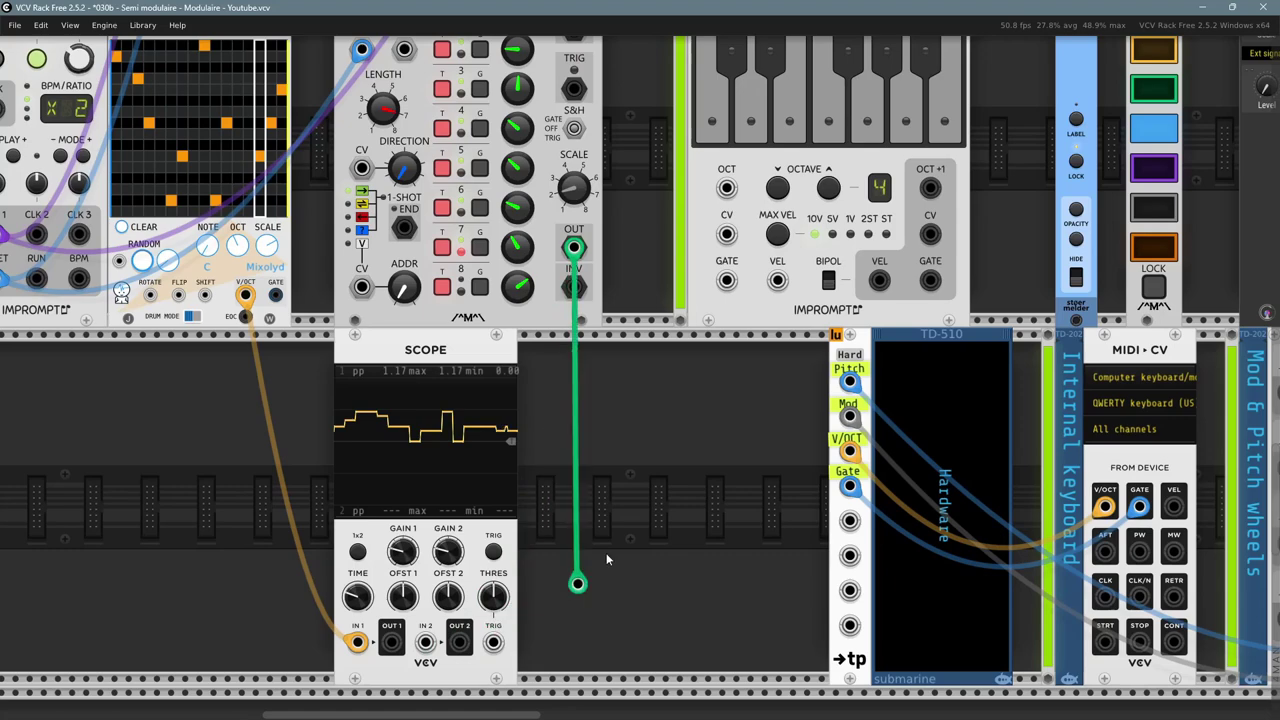
left_click_drag(357, 643, 239, 474)
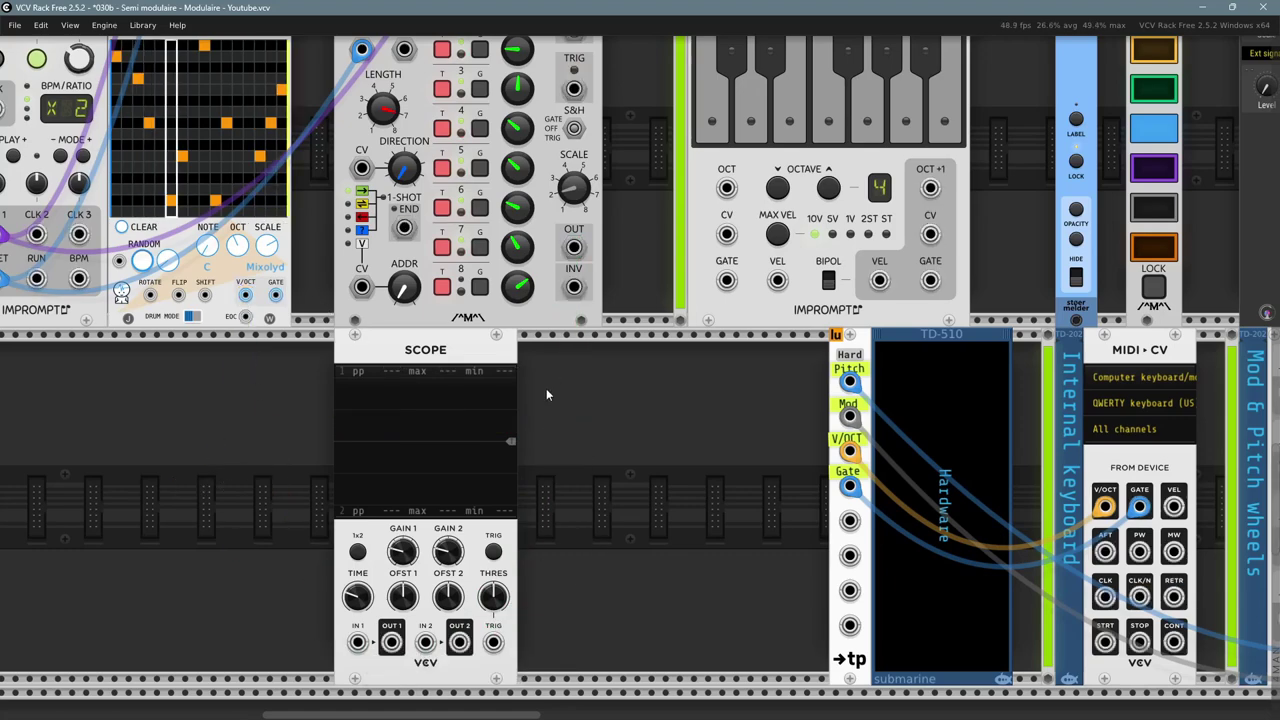
- Connect NoteSeq16's V/OCT and GATE outputs to the V/OCT and Gate ports of Bay Input 1
scroll(547, 395, "up", 5)
scroll(547, 395, "right", 4)
right_click(113, 436)
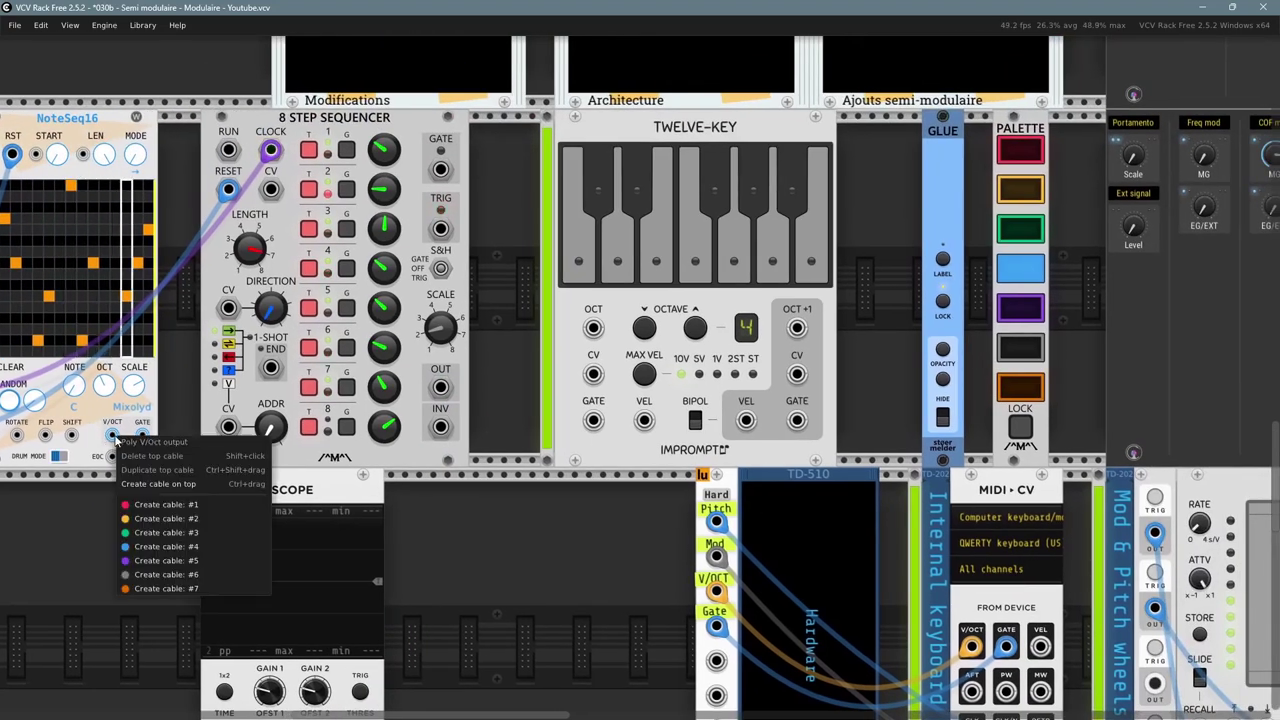
left_click(160, 518)
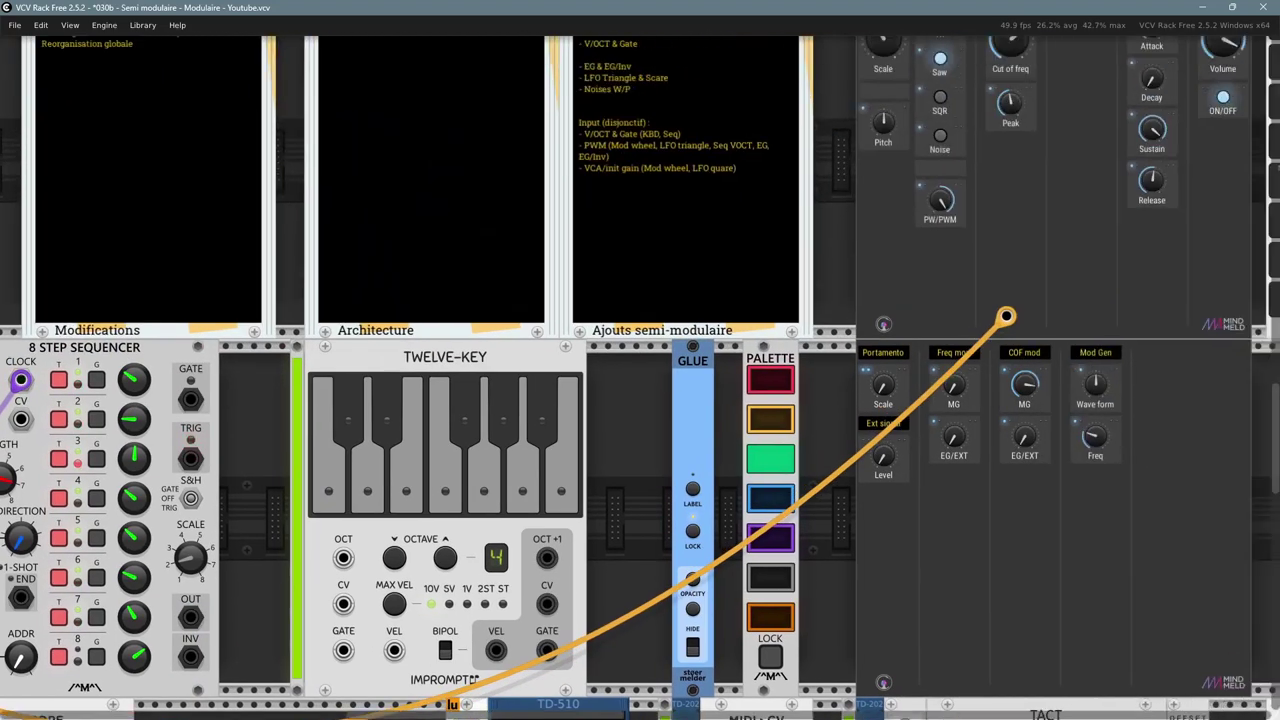
left_click_drag(1275, 300, 942, 251)
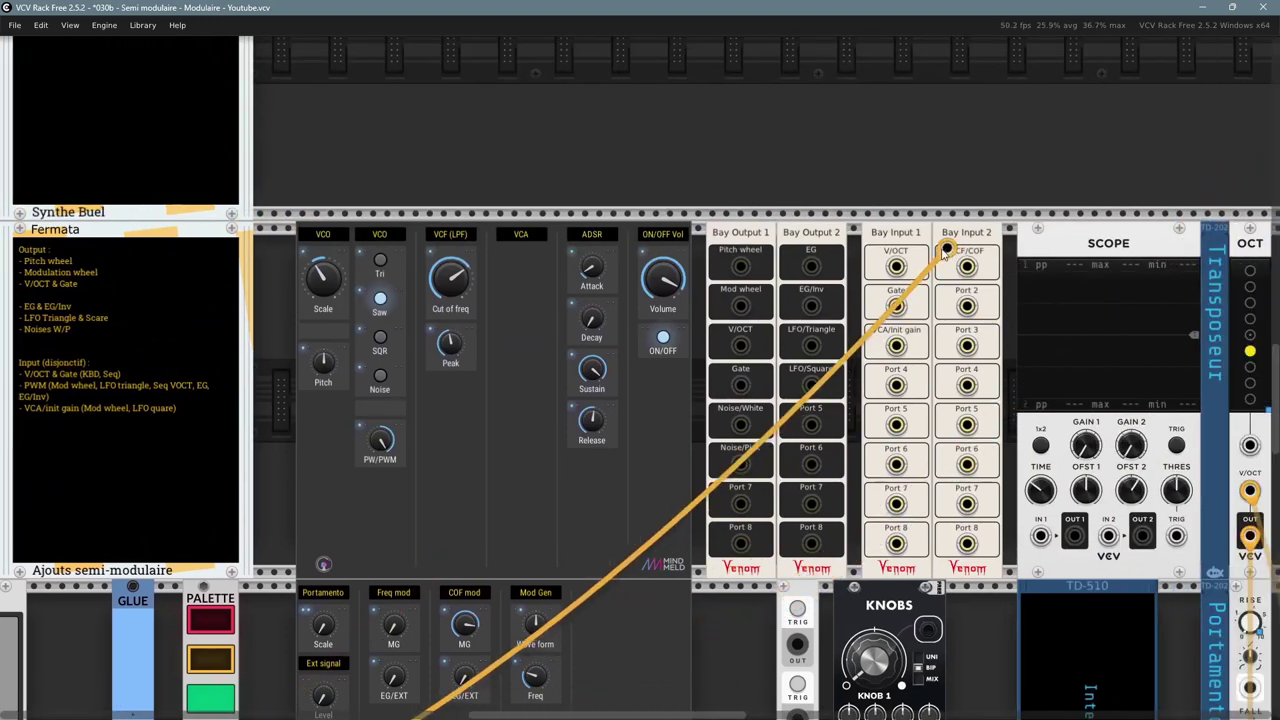
left_click(896, 266)
right_click(898, 305)
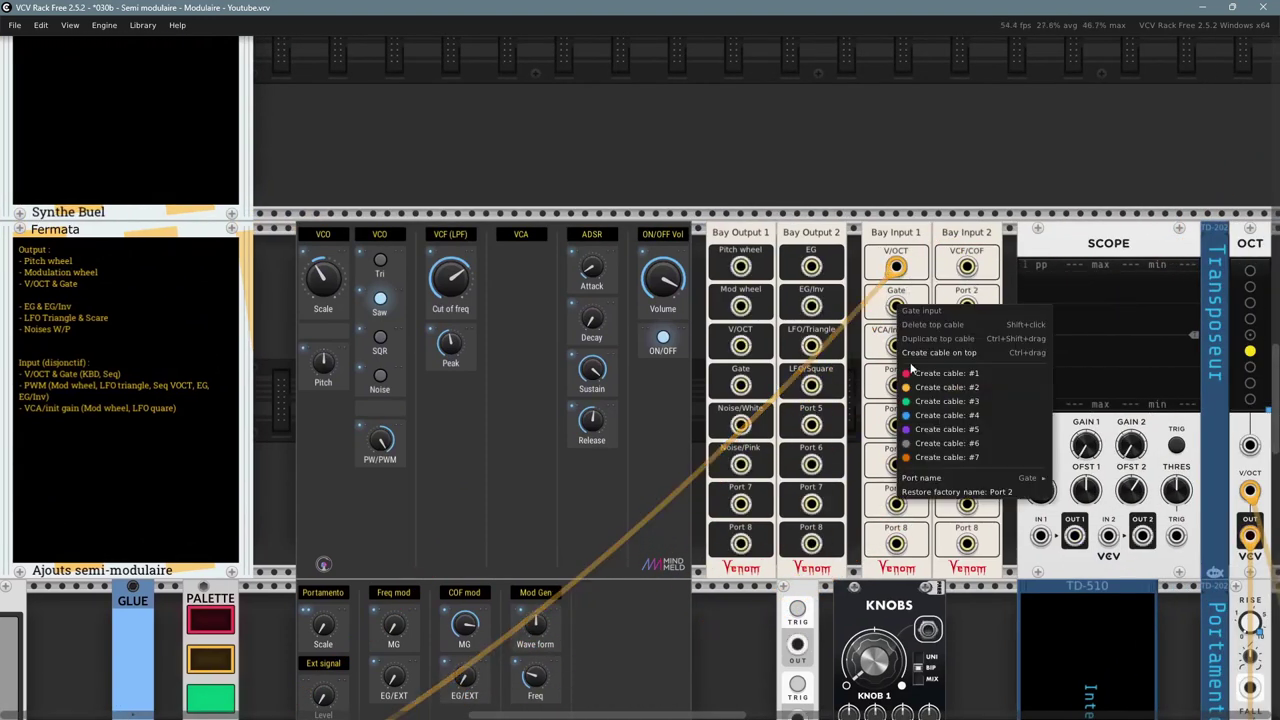
left_click(942, 415)
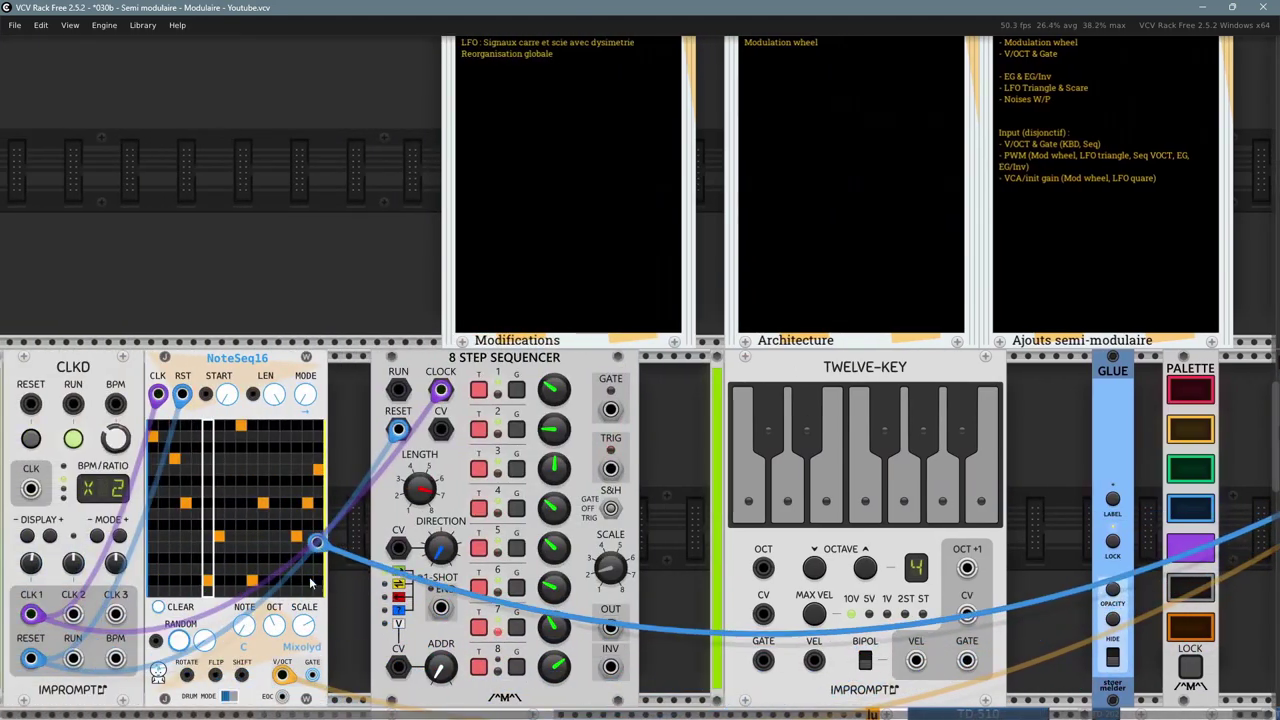
left_click(312, 675)
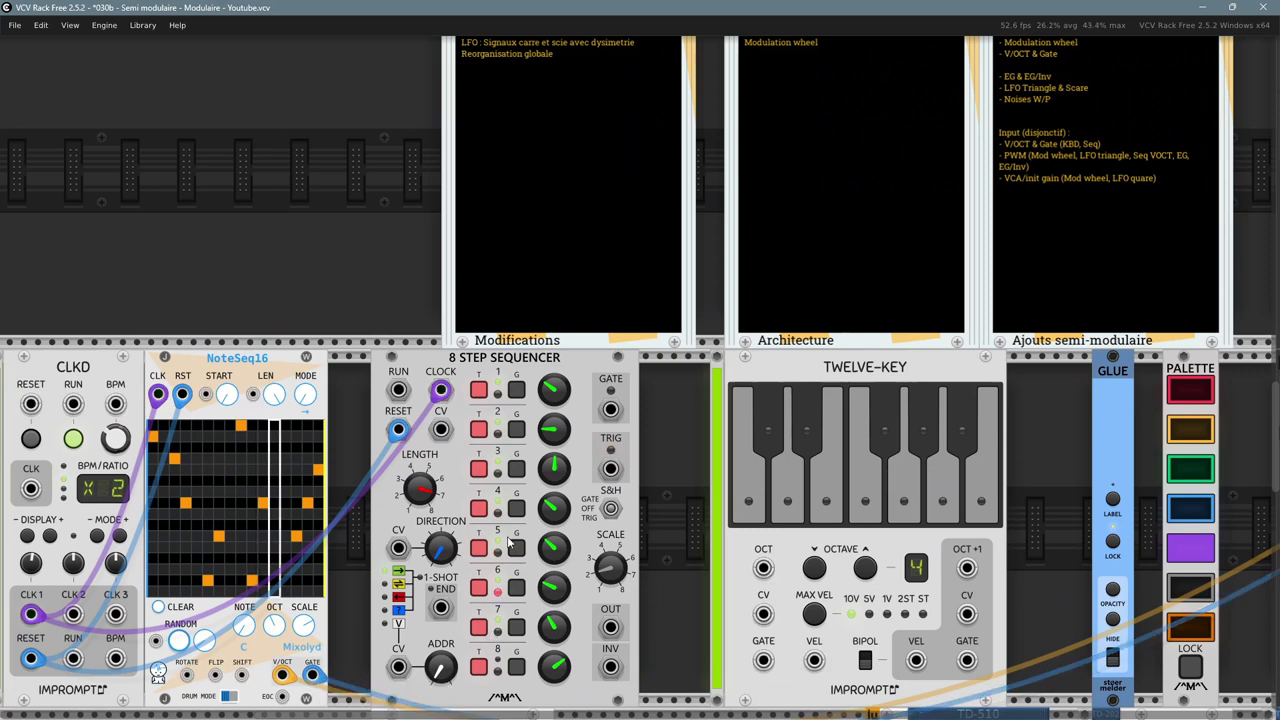
- Connect the 8 Step Sequencer's OUT to the VCF/COF port of Bay Input 2
right_click(612, 627)
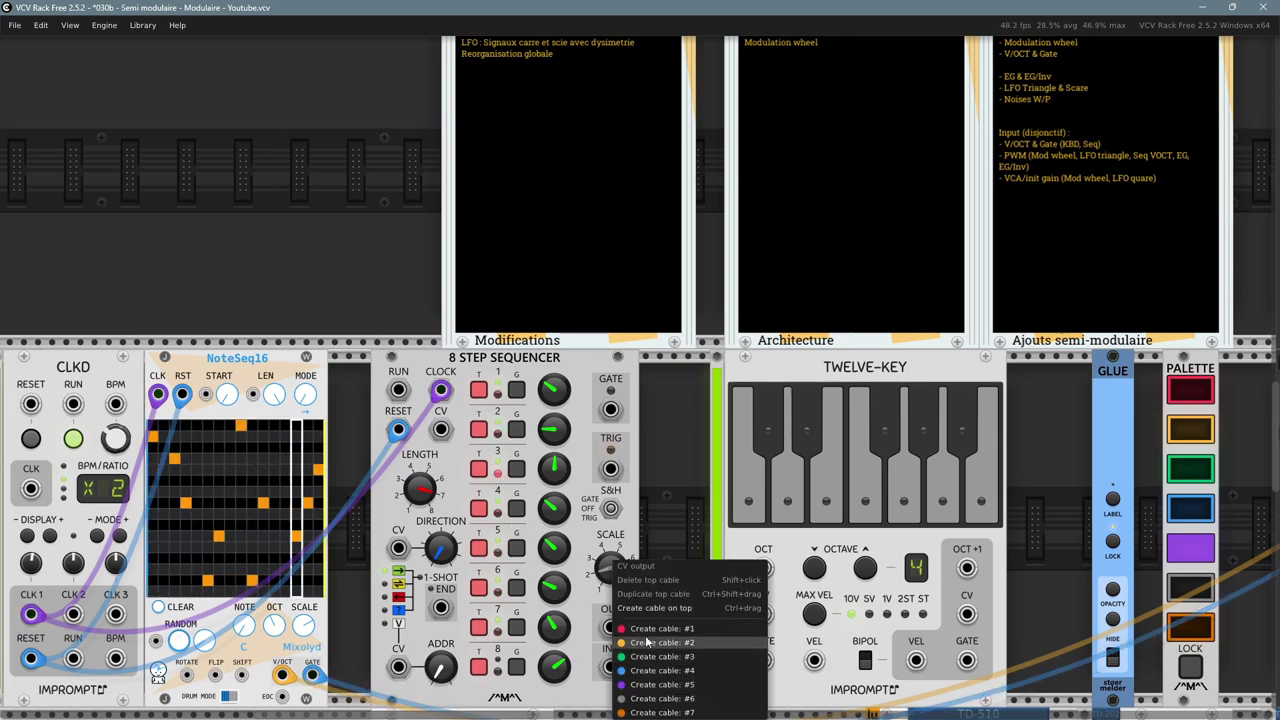
left_click(655, 628)
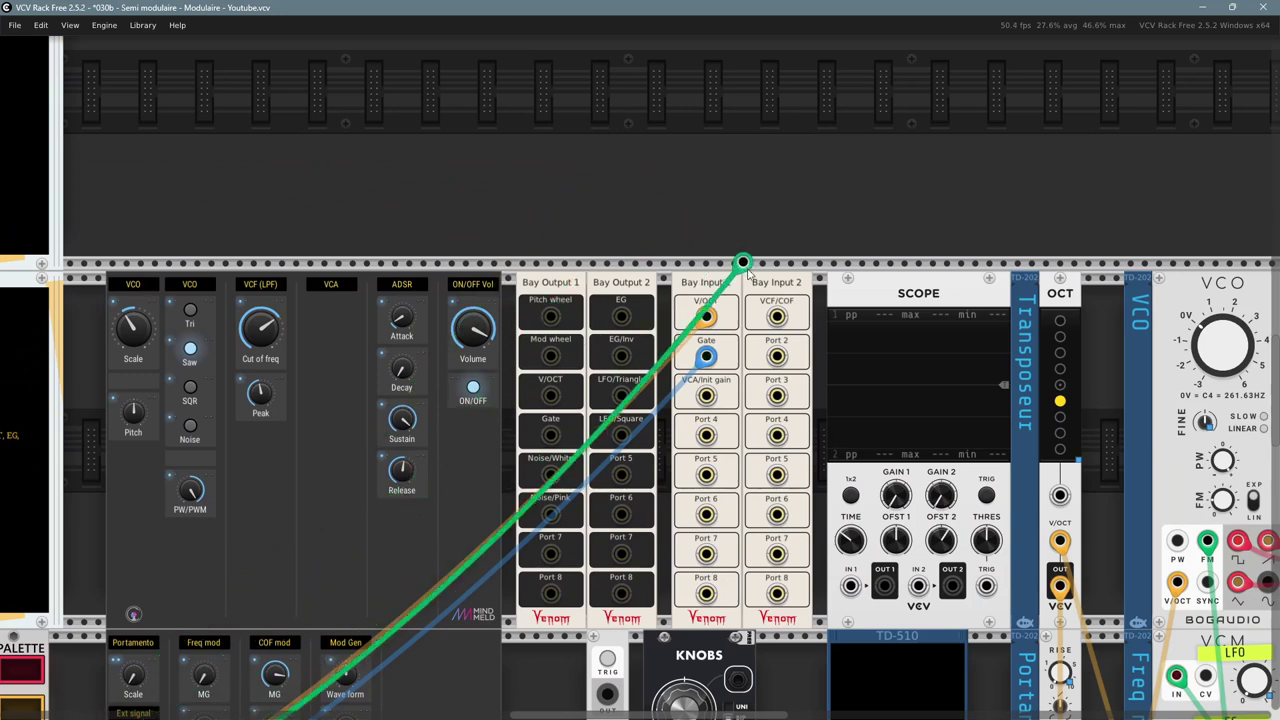
left_click(776, 317)
- Turn the COF mod MG amount down to its minimum and lower the VCF cutoff frequency
left_click_drag(495, 206, 550, 133)
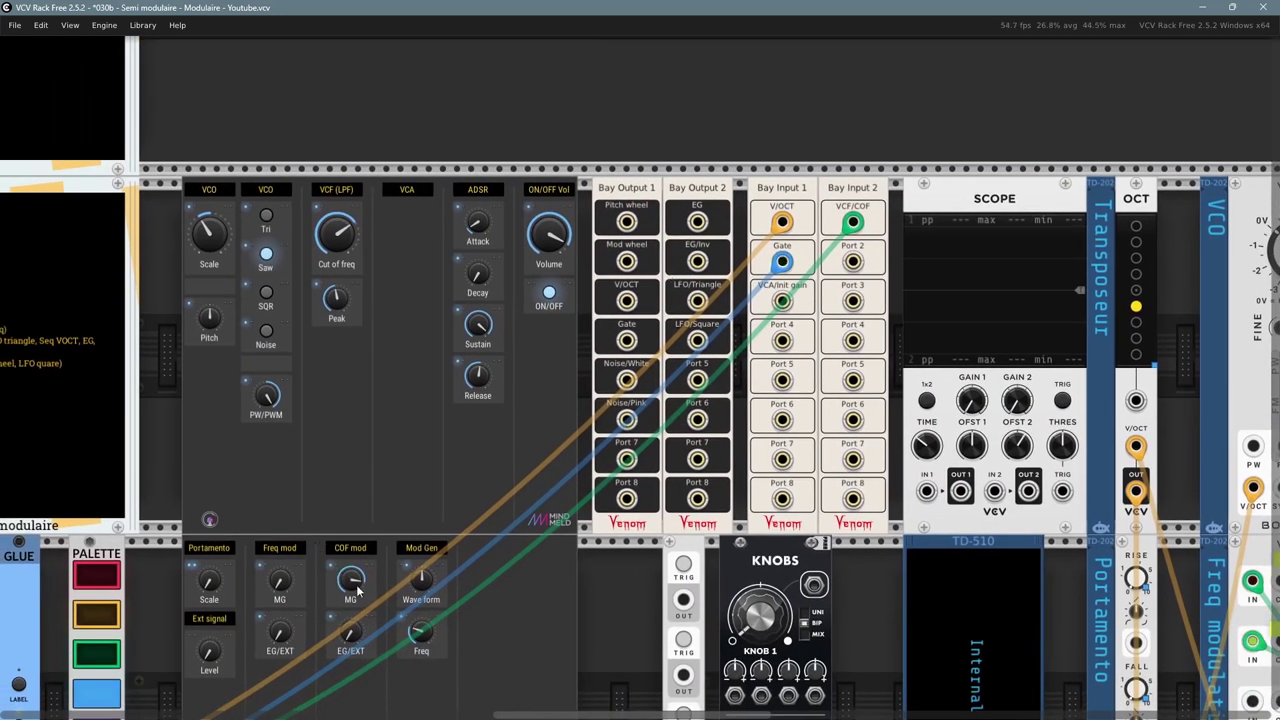
mouse_move(352, 586)
left_click_drag(342, 243, 342, 345)
- Raise the 8 Step Sequencer's output scale to 8 V
left_click_drag(254, 105, 761, 74)
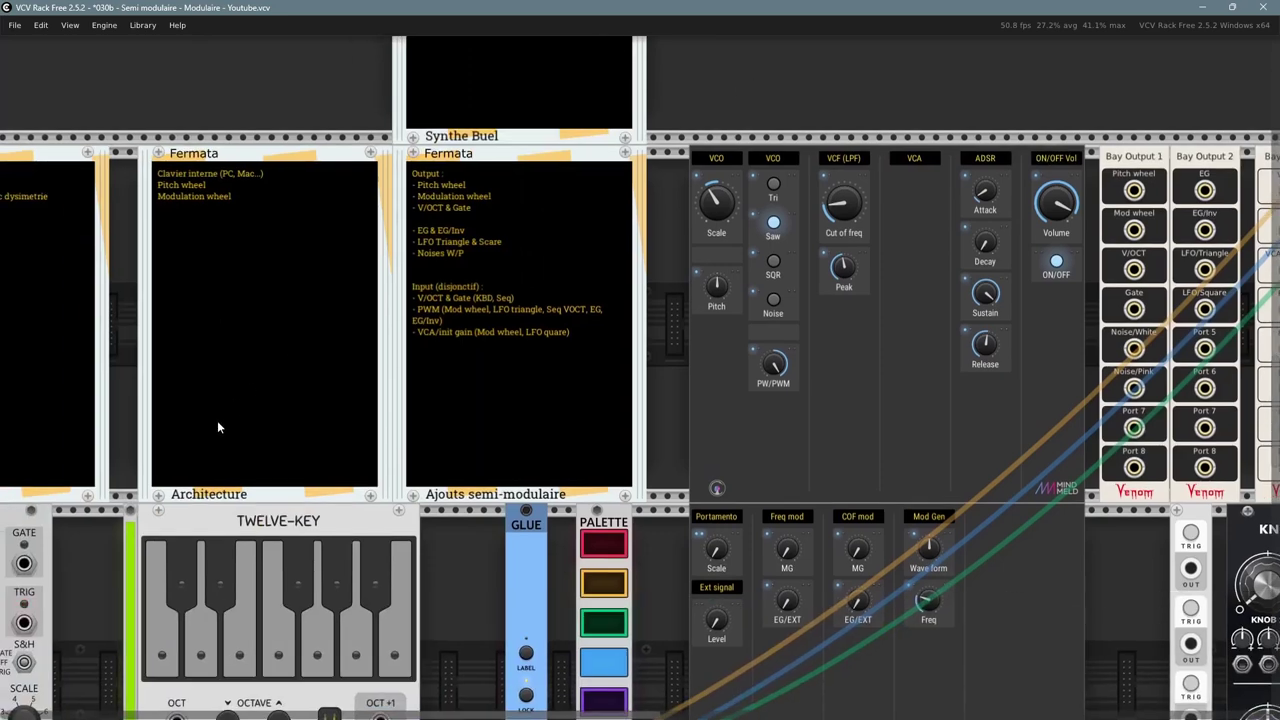
scroll(218, 428, "left", 5)
scroll(240, 415, "down", 3)
scroll(500, 450, "up", 4)
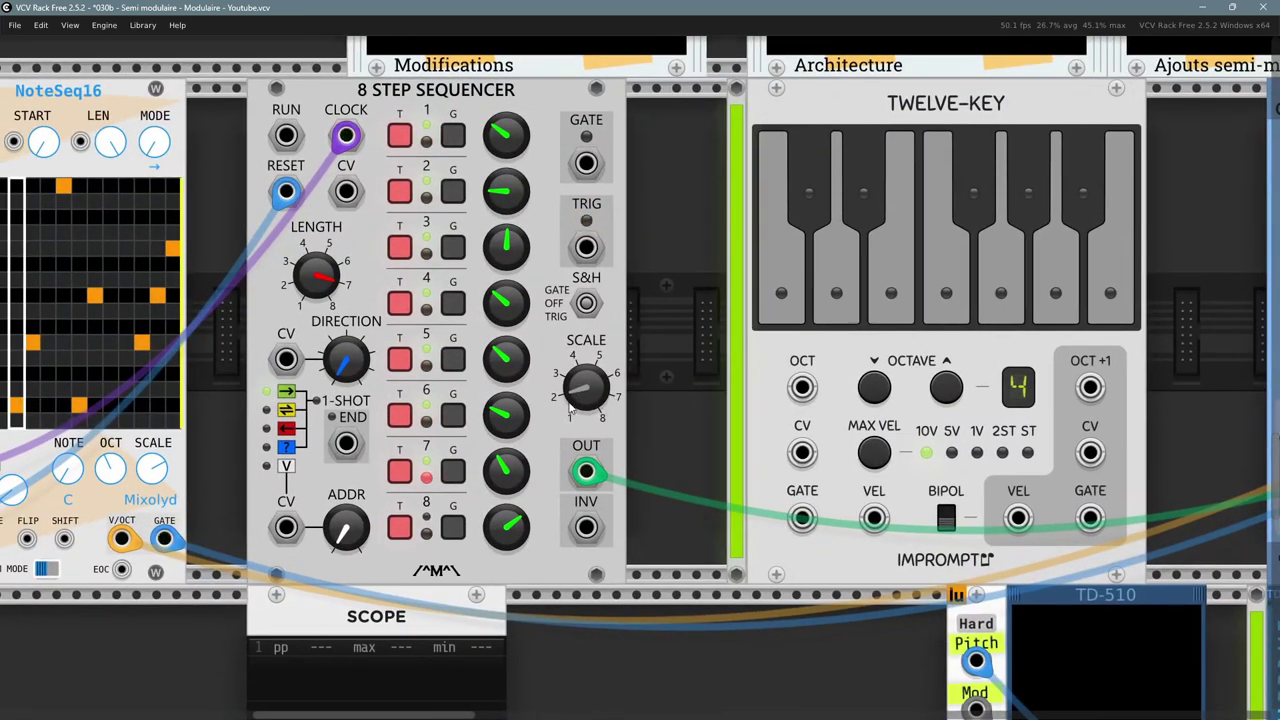
left_click_drag(612, 403, 583, 401)
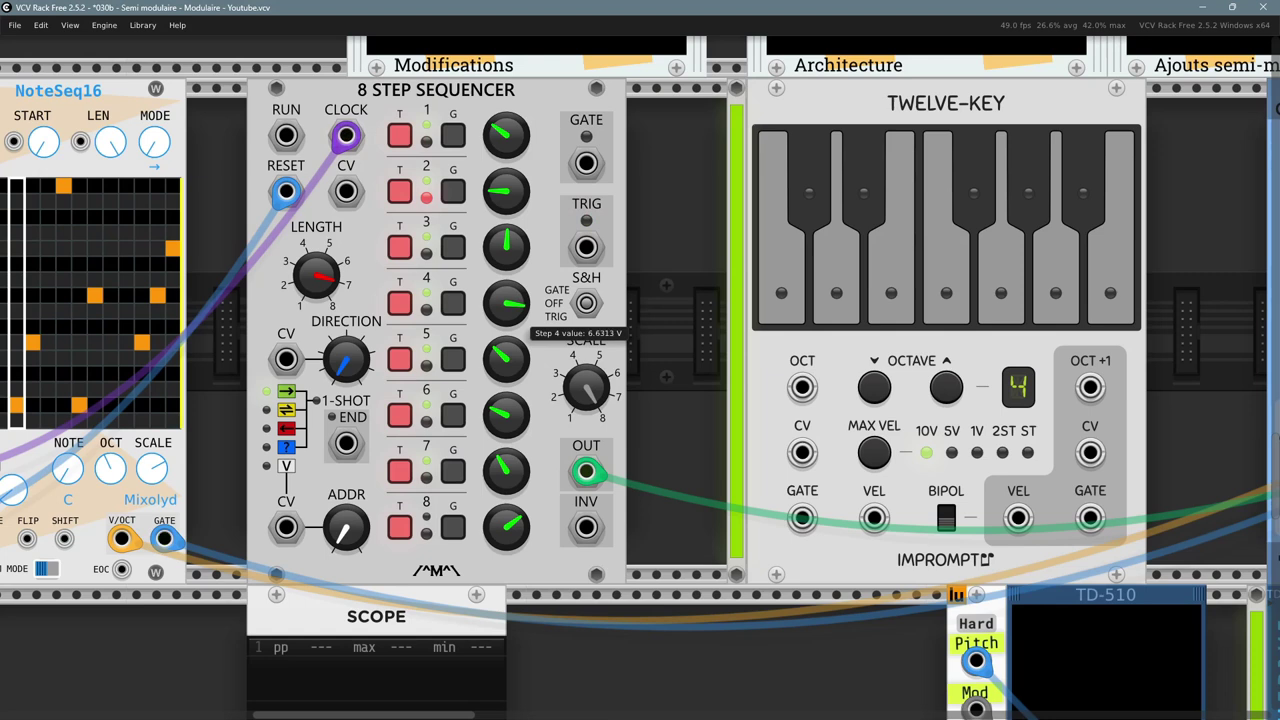
- Raise steps 4 and 6 of the 8 Step Sequencer, step 6 to about 5.48 V, and lower steps 3, 7 and 8
left_click_drag(506, 303, 506, 184)
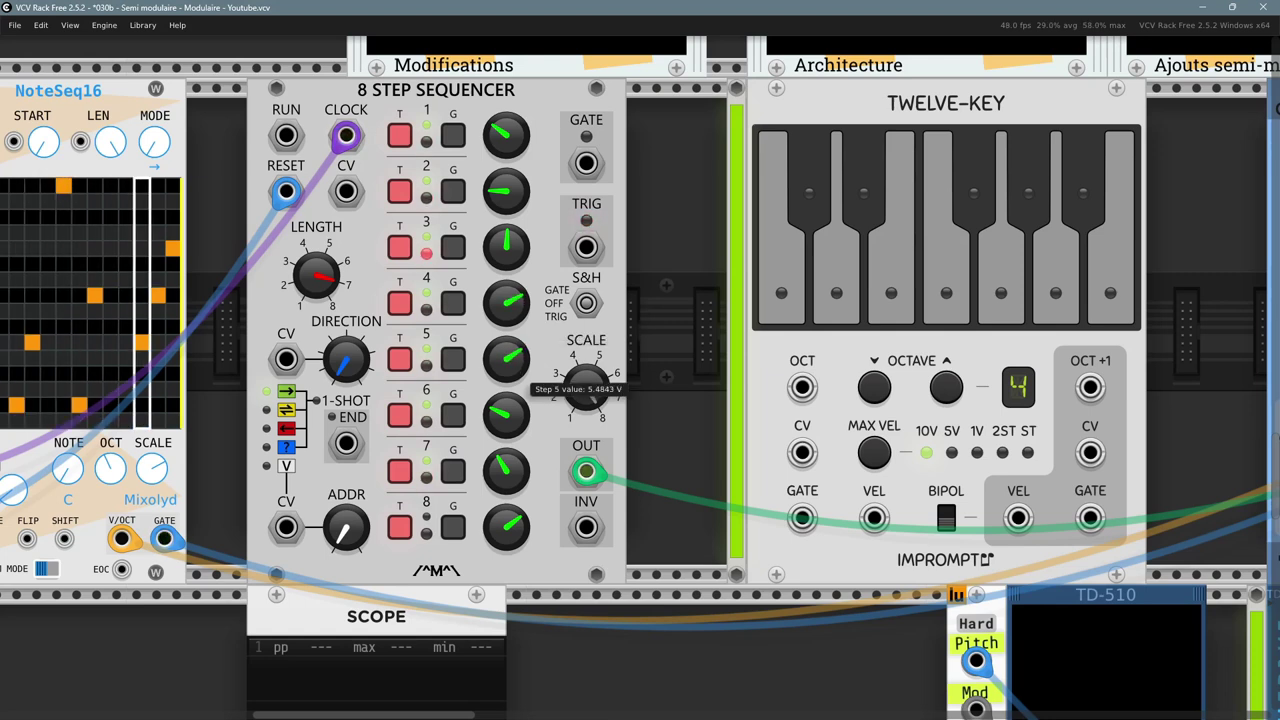
left_click_drag(507, 358, 507, 378)
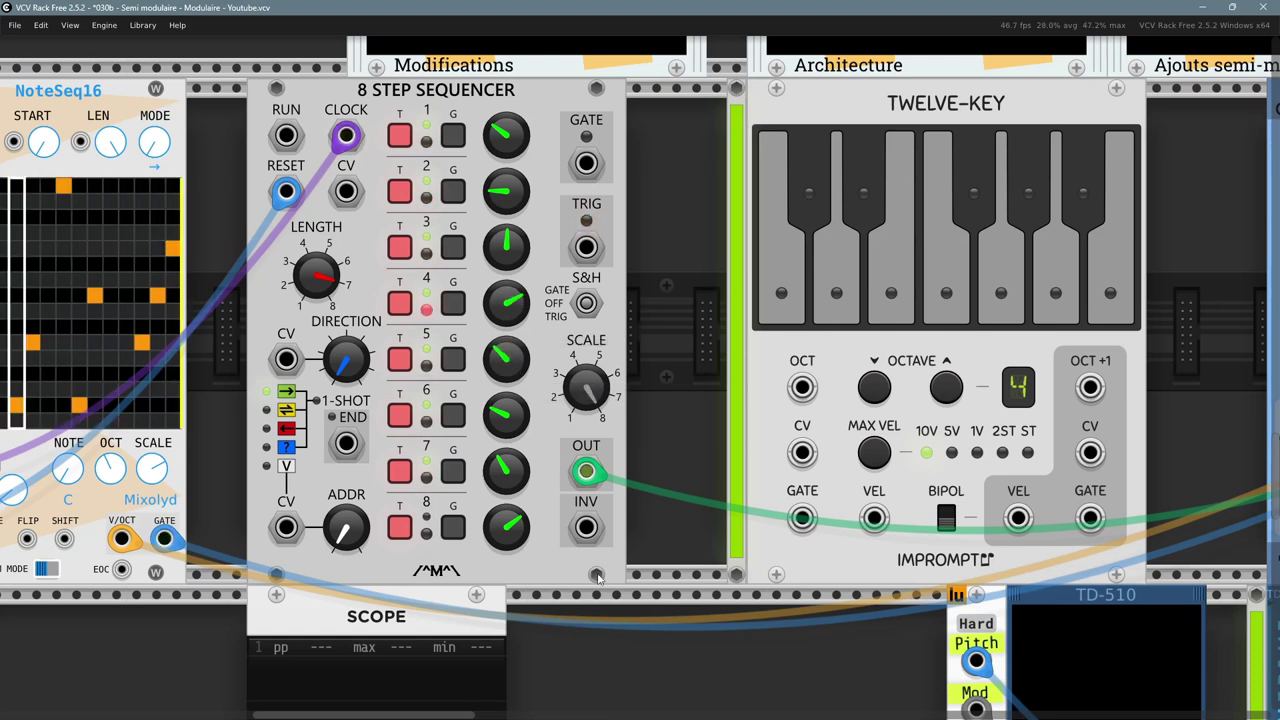
mouse_move(506, 415)
left_mouse_down()
mouse_move(506, 100)
mouse_move(507, 390)
left_mouse_up()
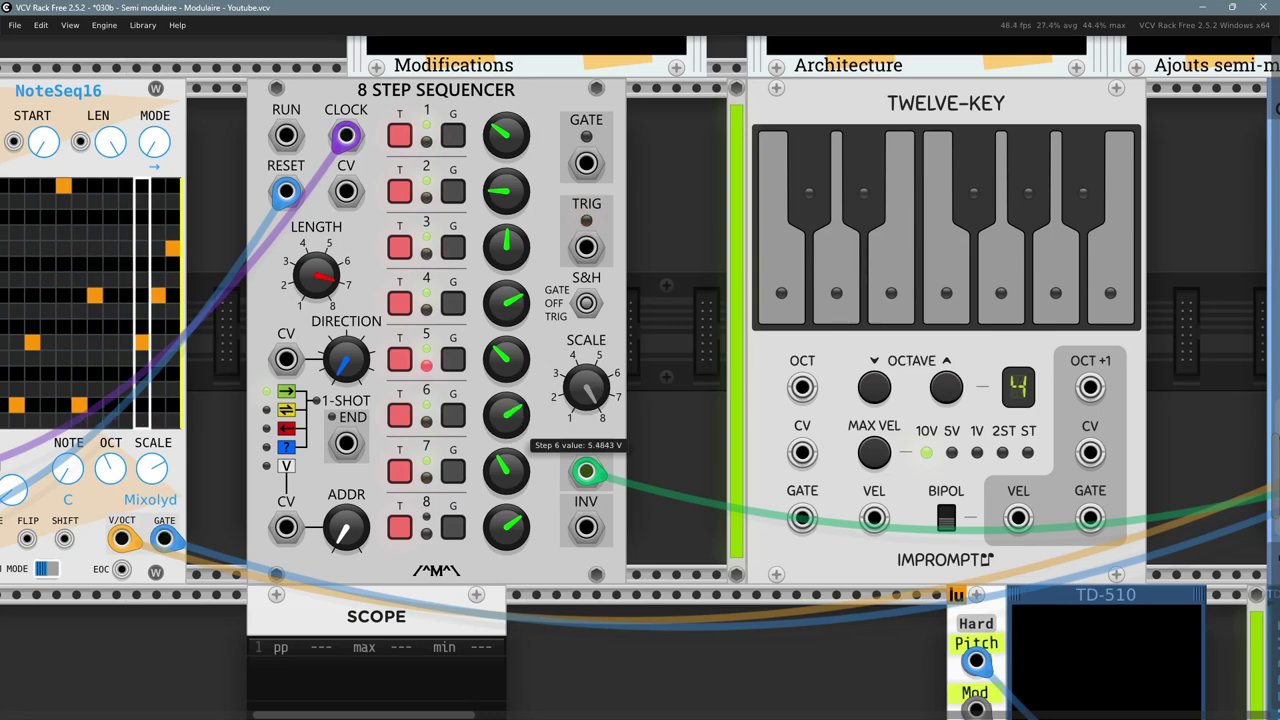
left_click_drag(507, 470, 507, 680)
left_click_drag(507, 527, 507, 710)
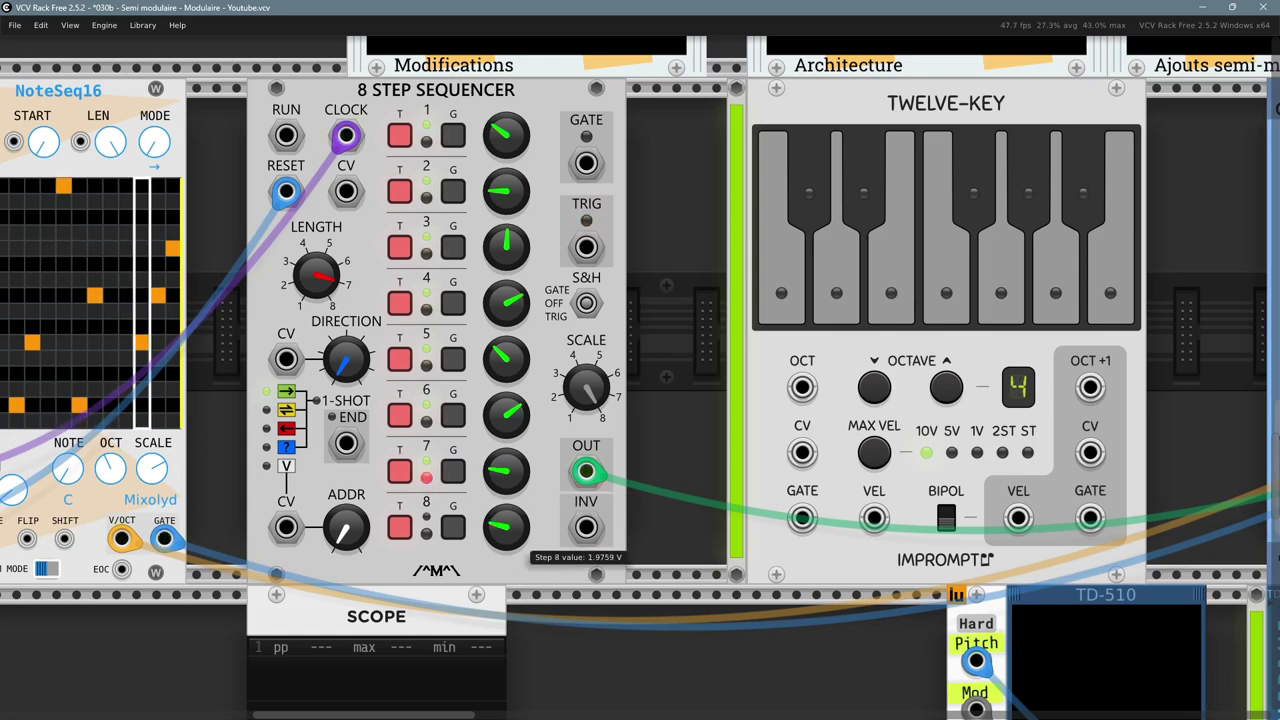
left_click_drag(507, 527, 507, 430)
left_click_drag(507, 247, 507, 357)
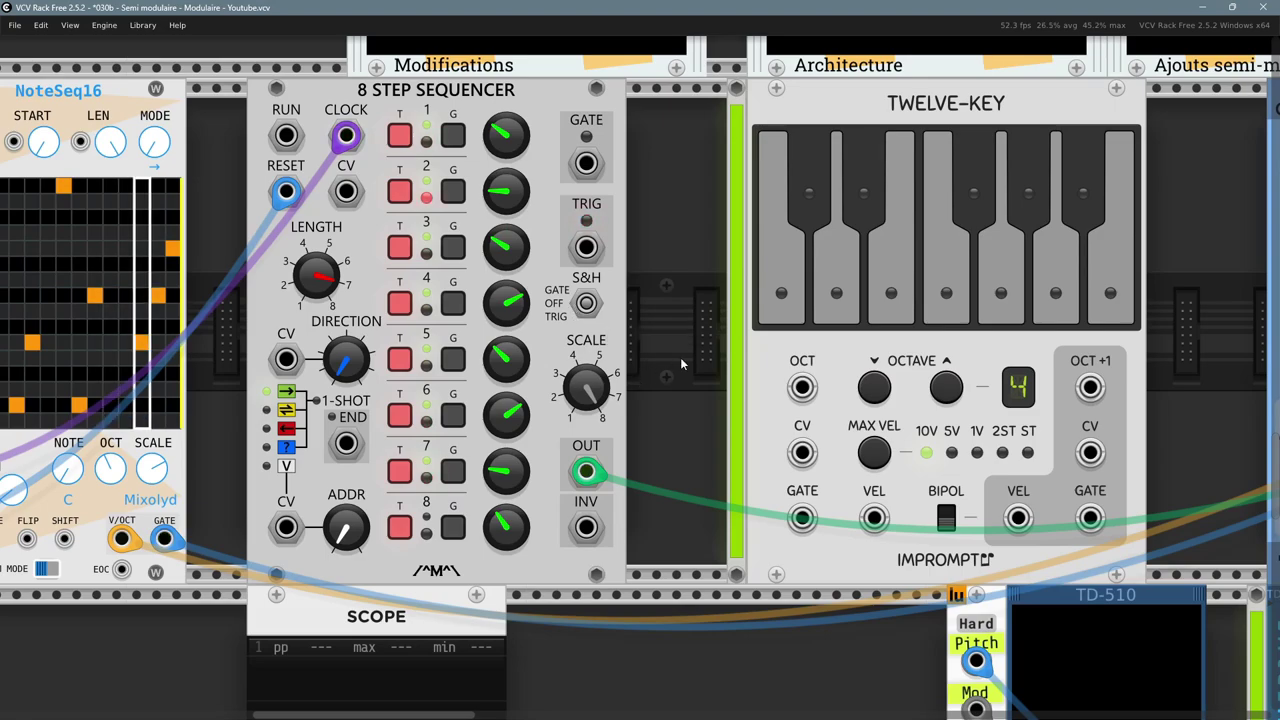
- Raise the VCF's Peak control and lower its cutoff frequency slightly
mouse_move(160, 646)
left_mouse_down()
mouse_move(413, 582)
mouse_move(150, 664)
left_mouse_up()
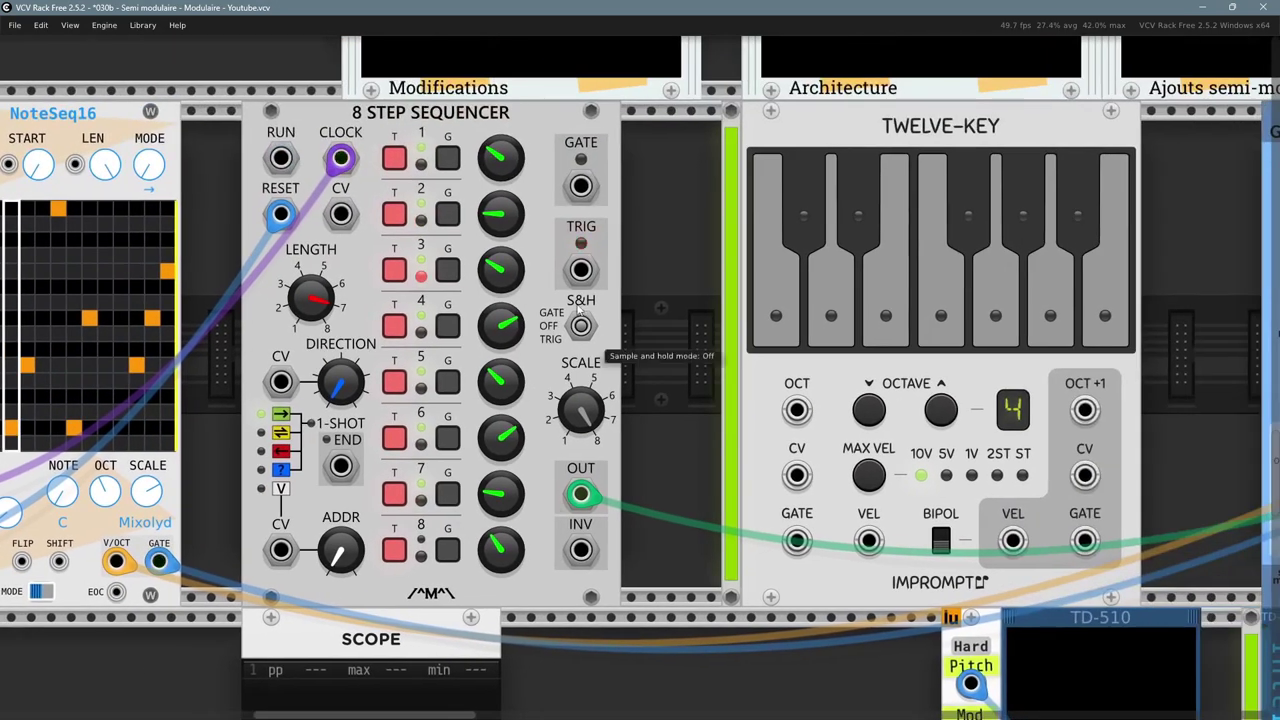
left_click_drag(578, 306, 360, 592)
left_click_drag(814, 292, 59, 544)
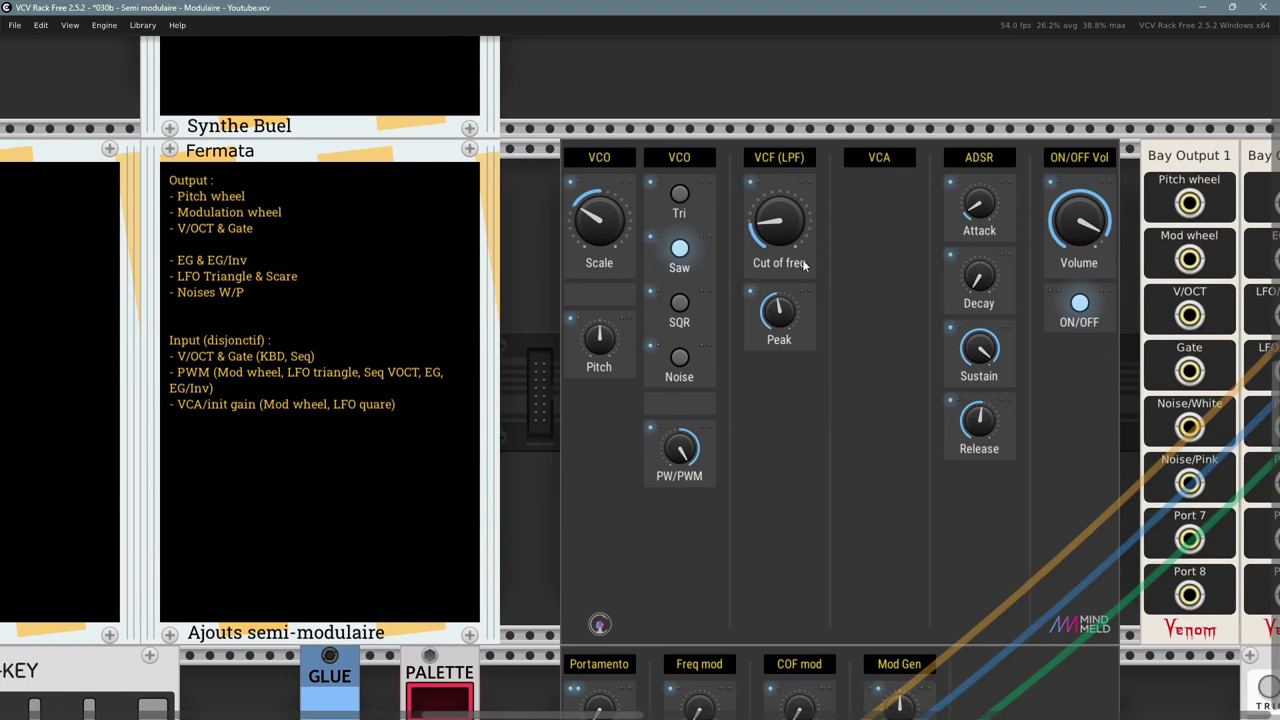
left_click_drag(795, 240, 763, 282)
left_click_drag(523, 480, 791, 240)
left_click_drag(329, 528, 719, 338)
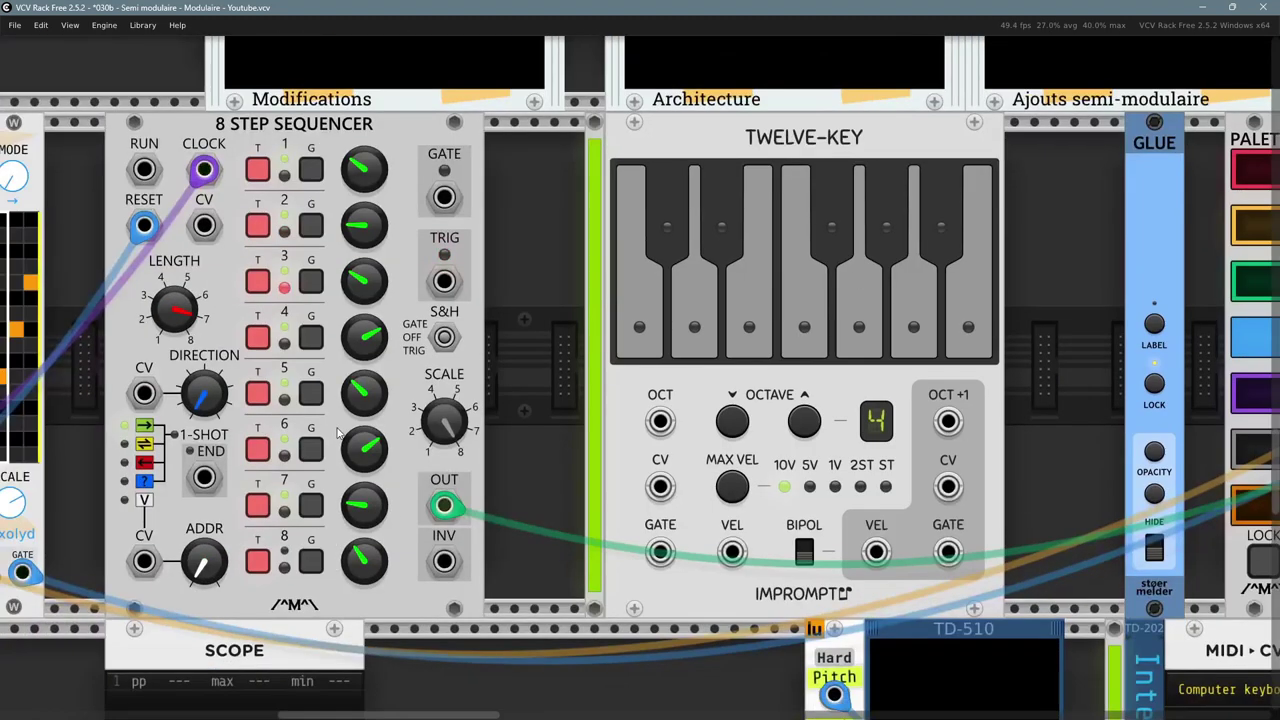
- Set the clock 1 ratio on the CLKD module to x5
left_click_drag(348, 414, 739, 412)
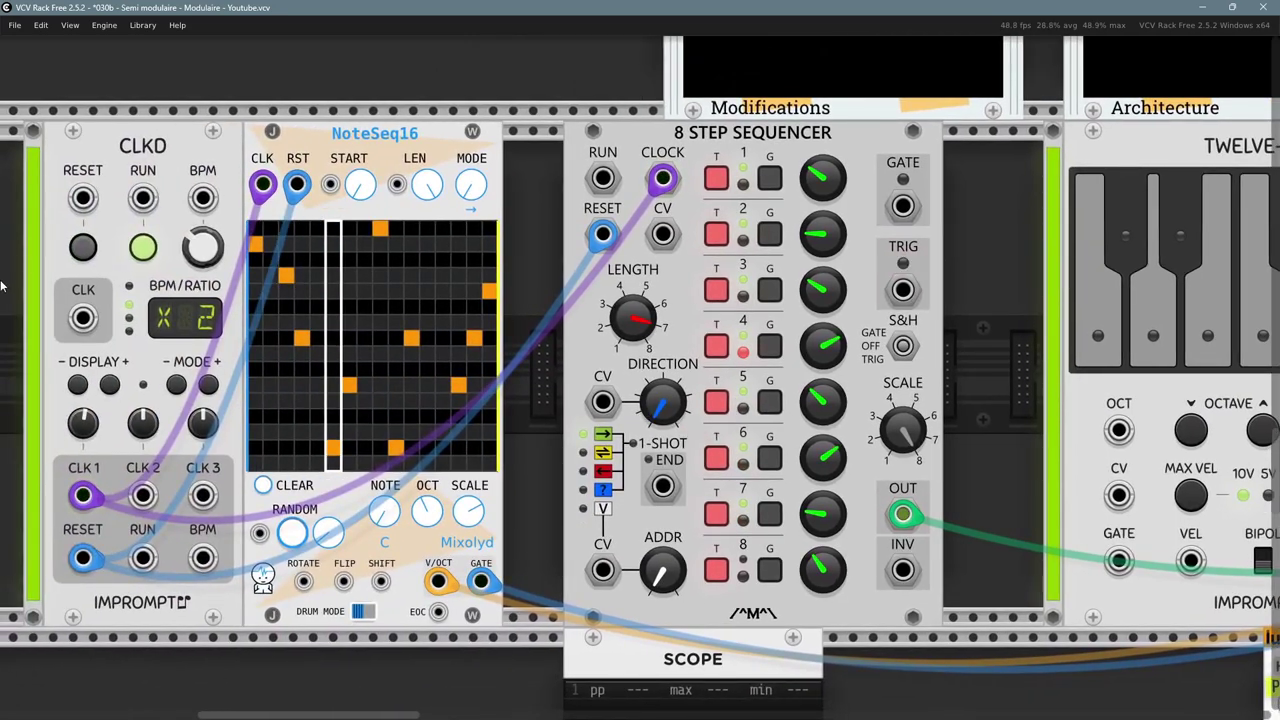
left_click_drag(103, 356, 165, 370)
left_click_drag(205, 437, 152, 428)
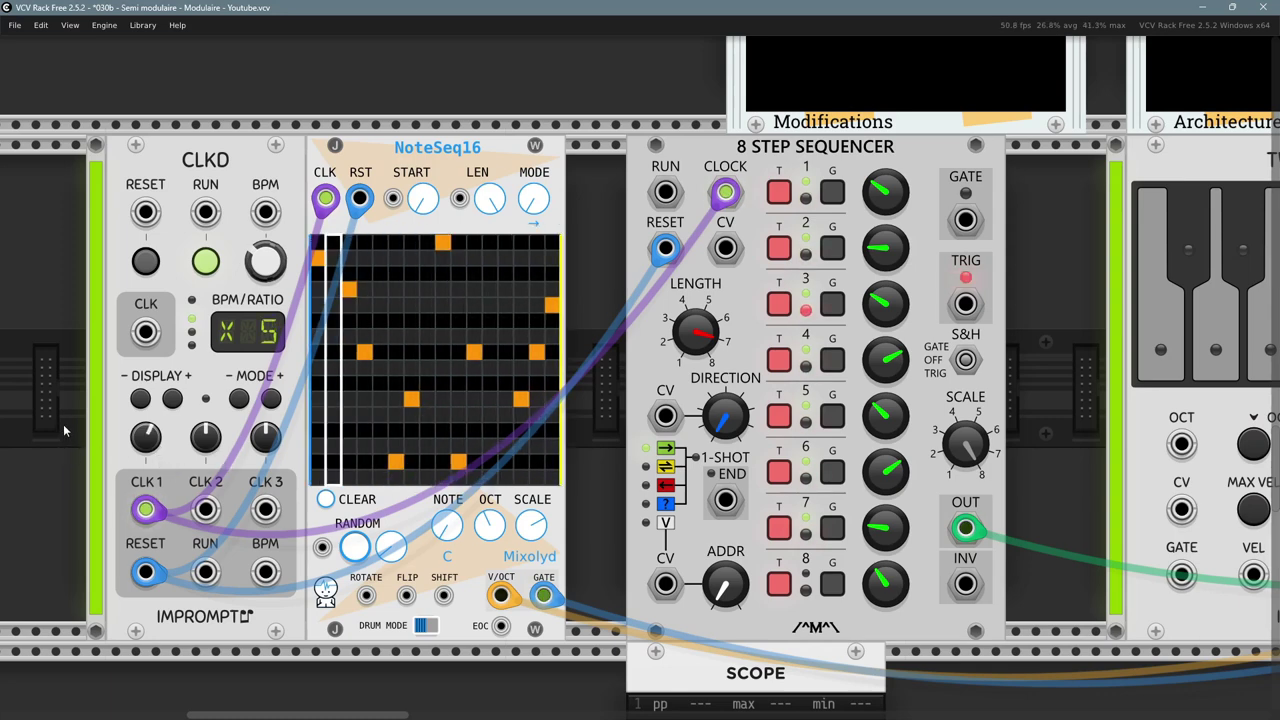
- Set the NoteSeq16 play mode to back-and-forth playback
mouse_move(524, 202)
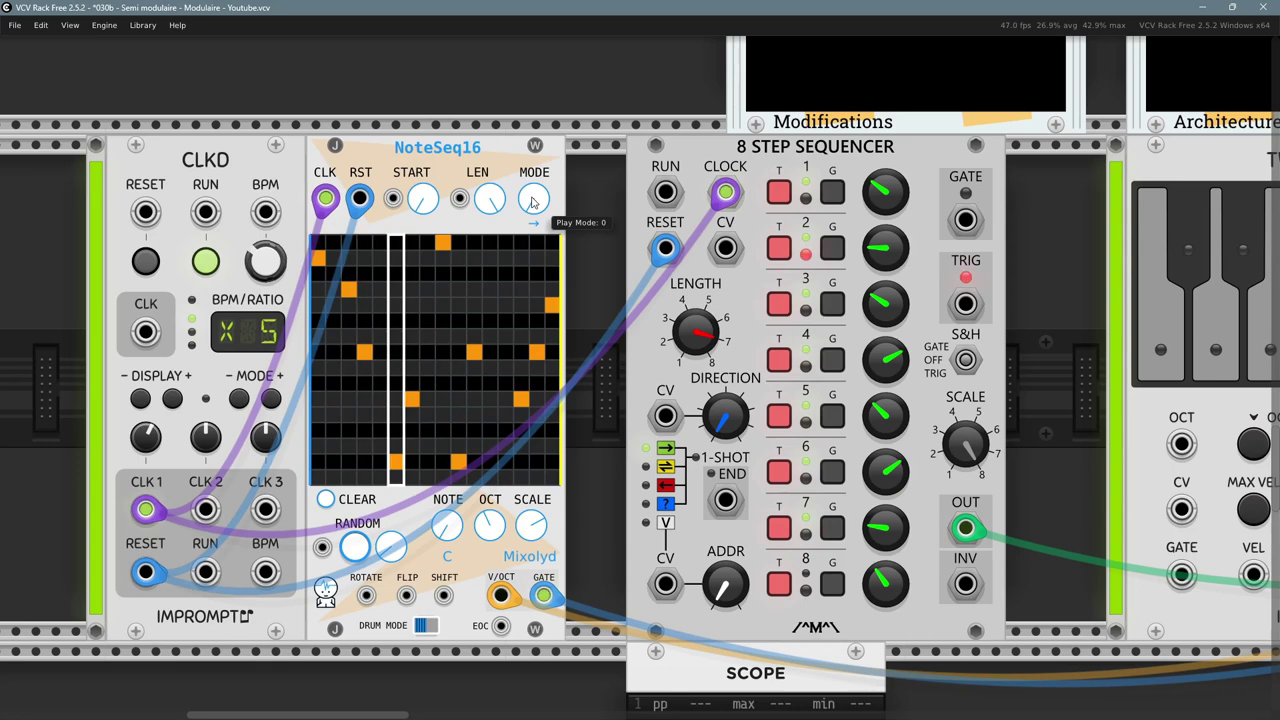
left_click_drag(533, 204, 533, 198)
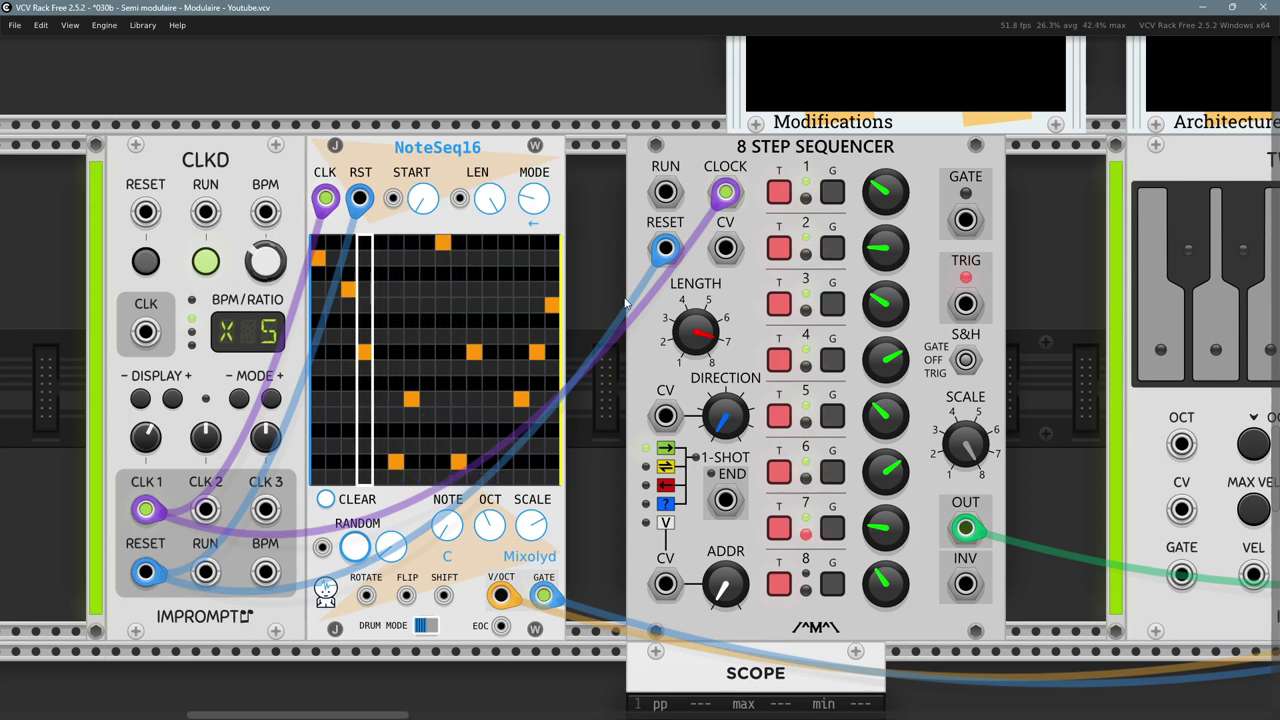
mouse_move(540, 205)
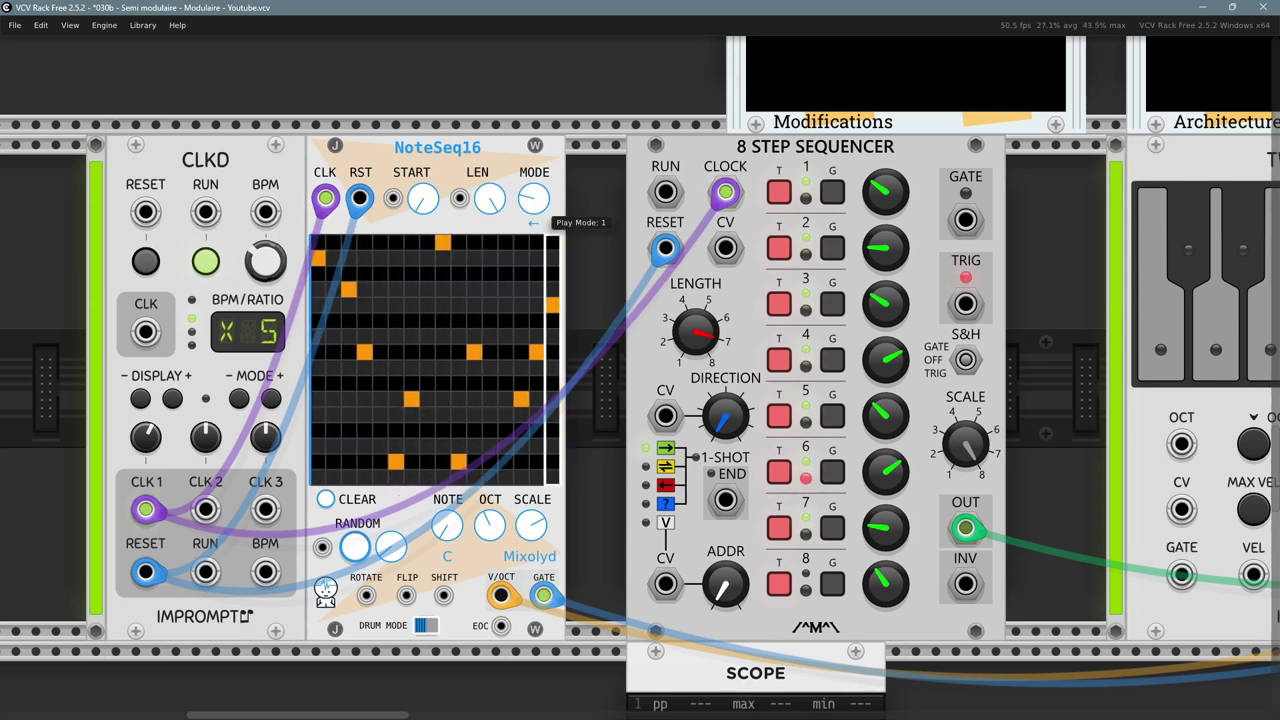
left_click_drag(540, 205, 540, 199)
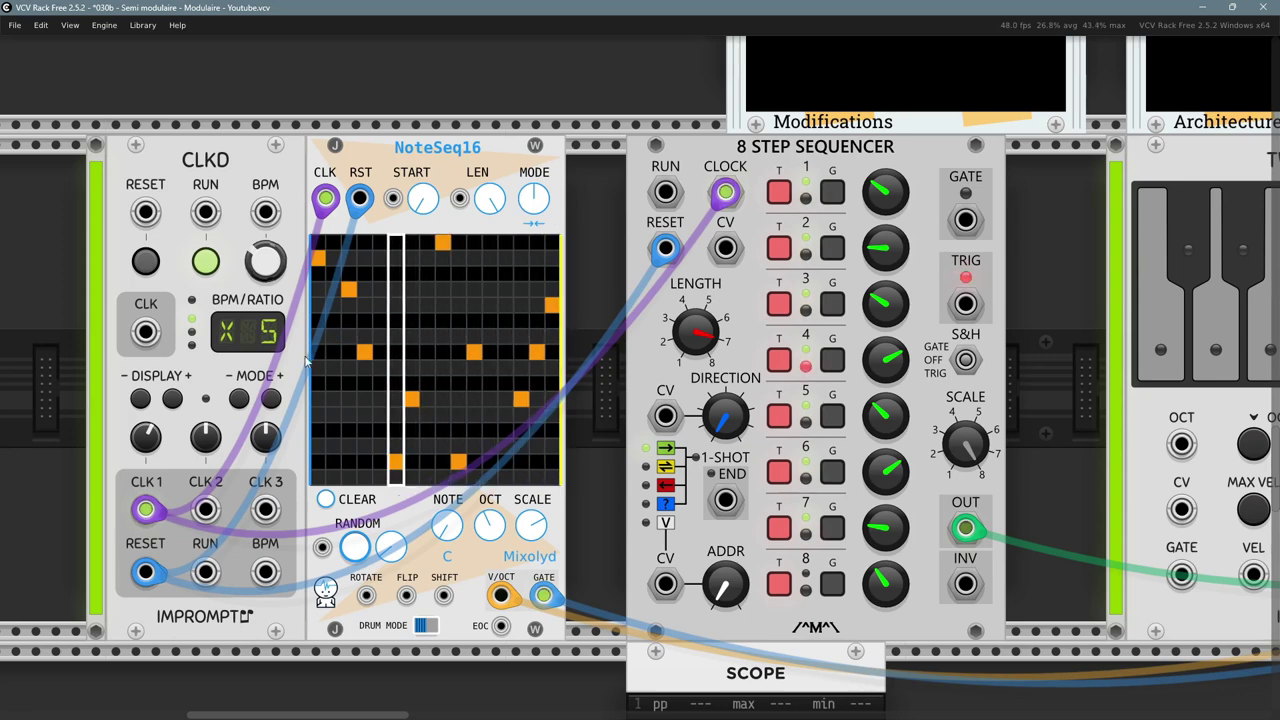
- Set the clock 1 ratio on the CLKD module to x3
left_click_drag(145, 437, 145, 452)
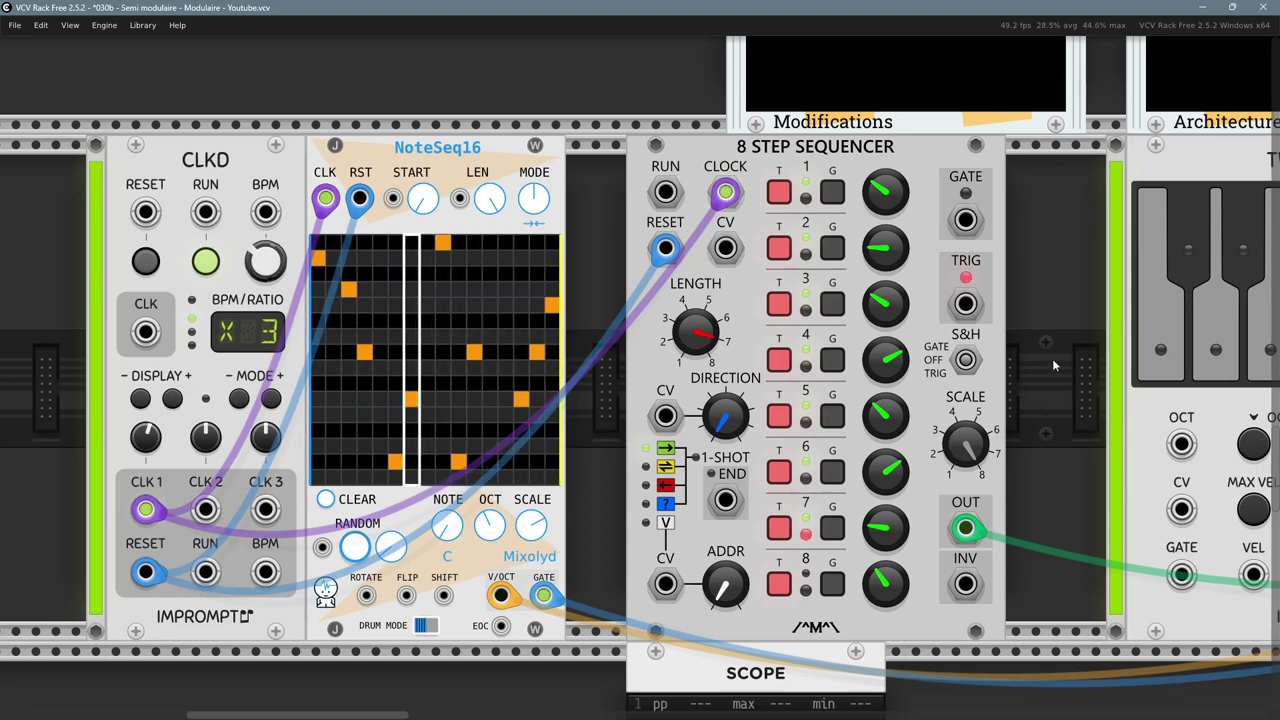
scroll(1052, 369, "up", 1)
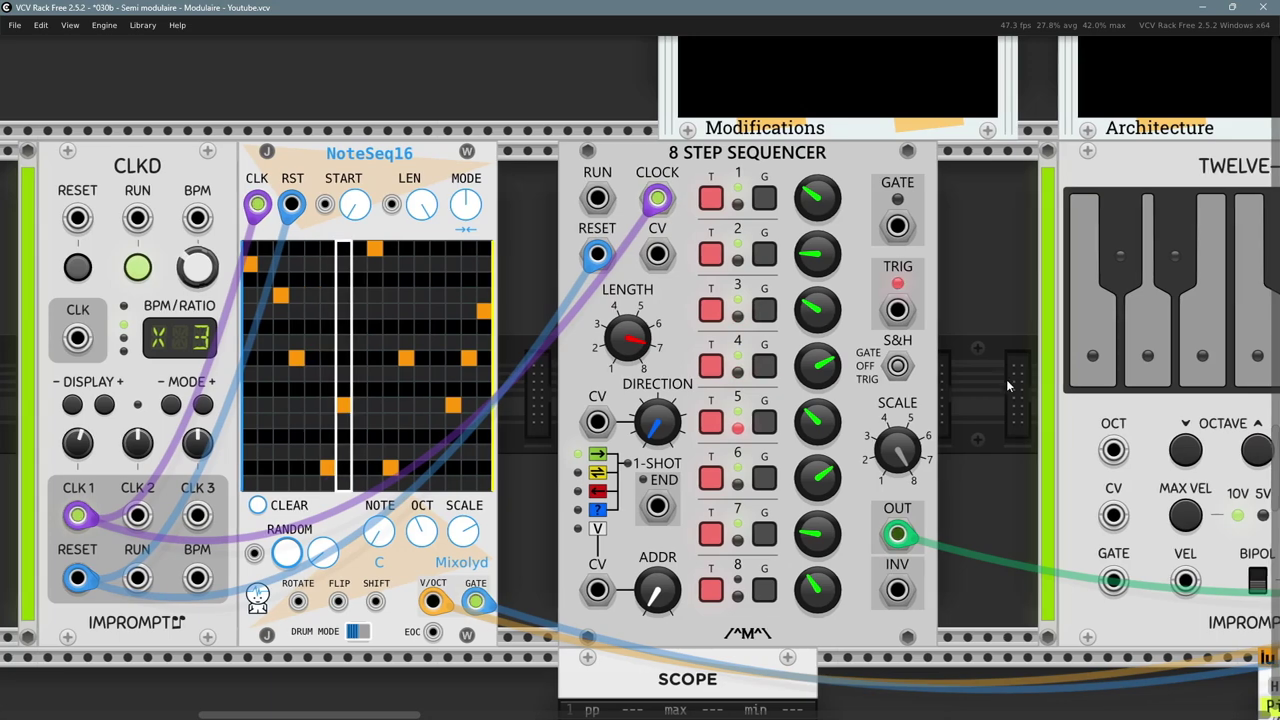
scroll(1033, 382, "down", 1)
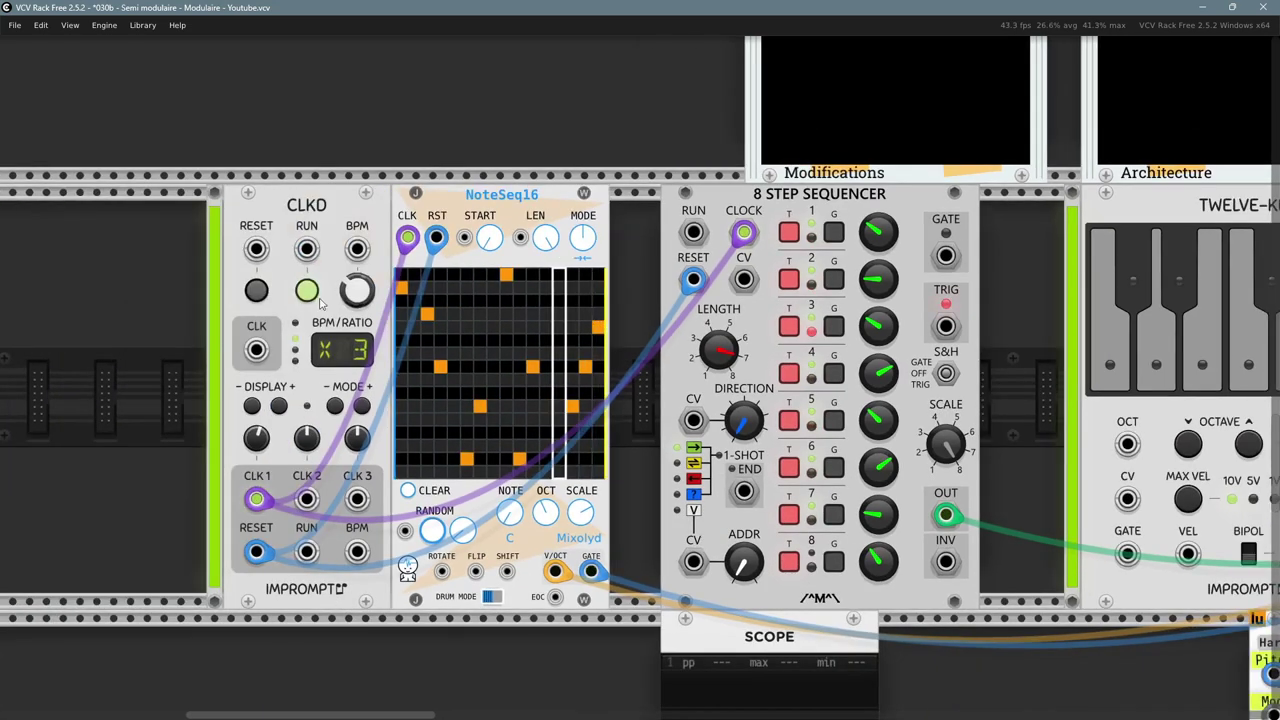
- Turn the ADSR attack down to its minimum, raise the decay, and lower the sustain and release
left_click_drag(1030, 382, 654, 516)
left_click_drag(1196, 92, 613, 407)
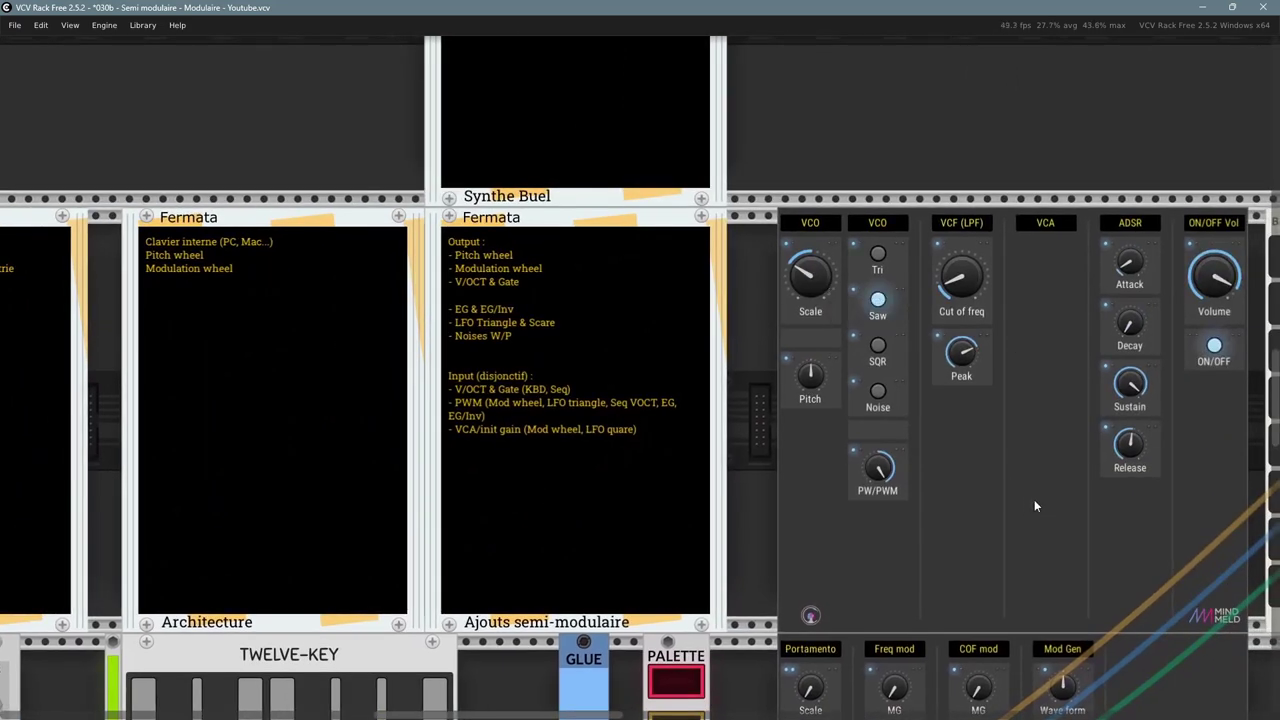
left_click_drag(1034, 505, 590, 450)
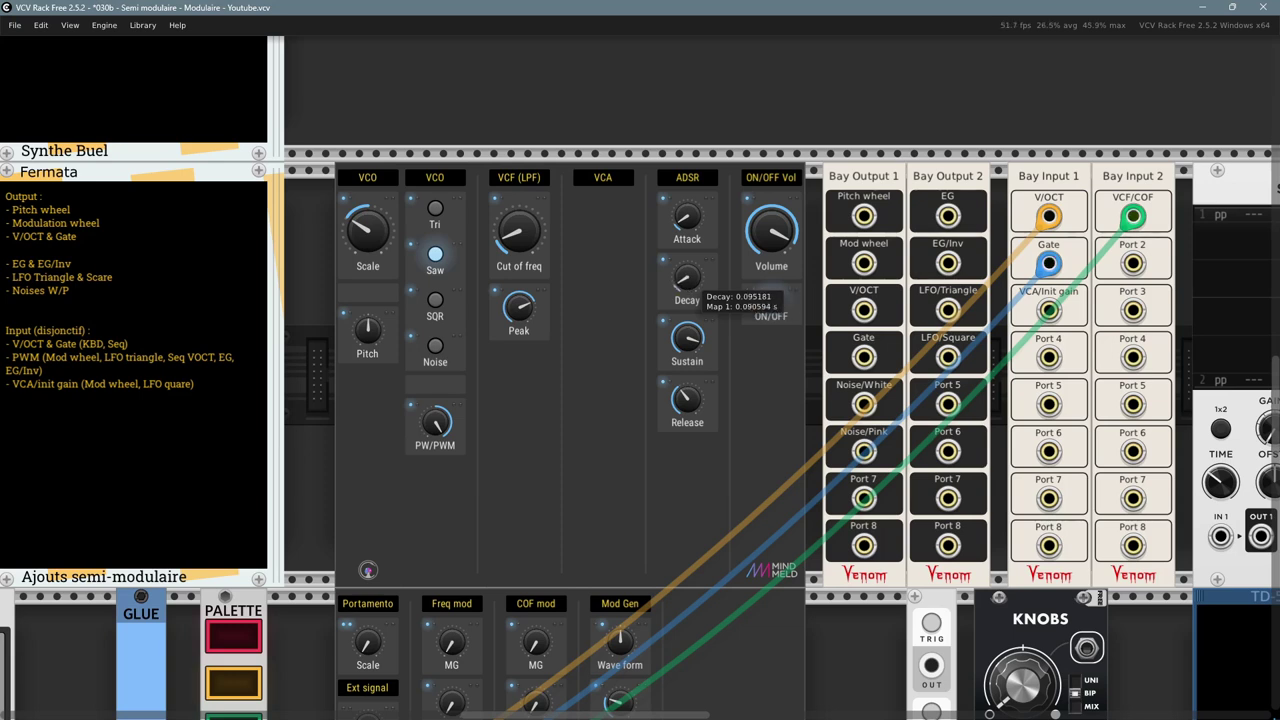
left_click_drag(684, 217, 688, 278)
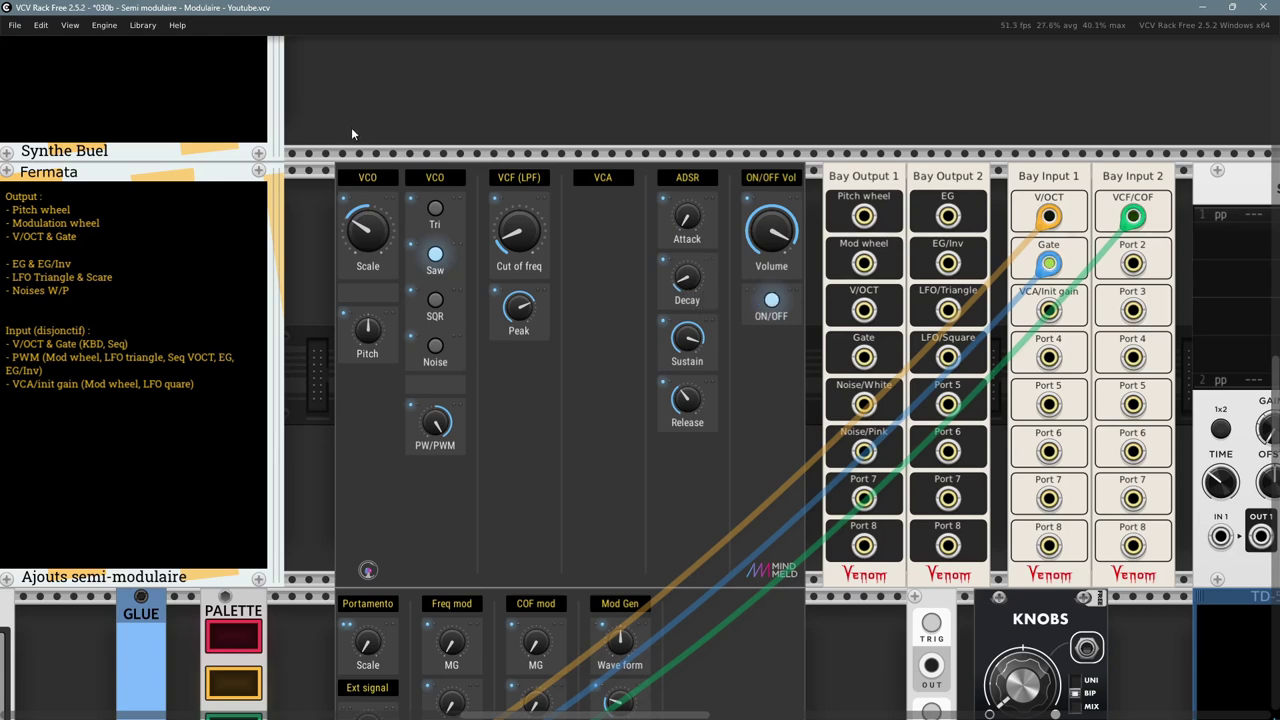
- Examine the cables running from the bay inputs back to the NoteSeq16 and the 8 Step Sequencer
left_click_drag(385, 356, 340, 240)
left_click_drag(1108, 605, 626, 706)
scroll(764, 364, "down", 1)
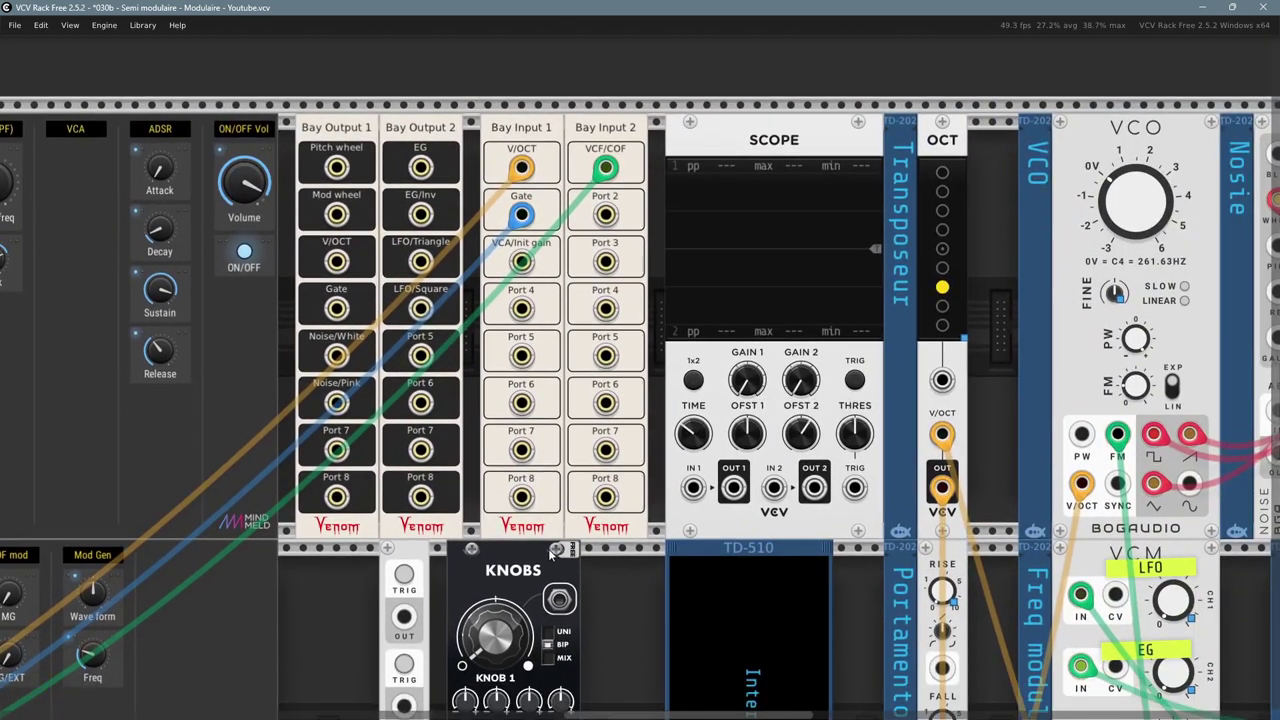
scroll(628, 621, "down", 1)
left_click_drag(631, 598, 681, 541)
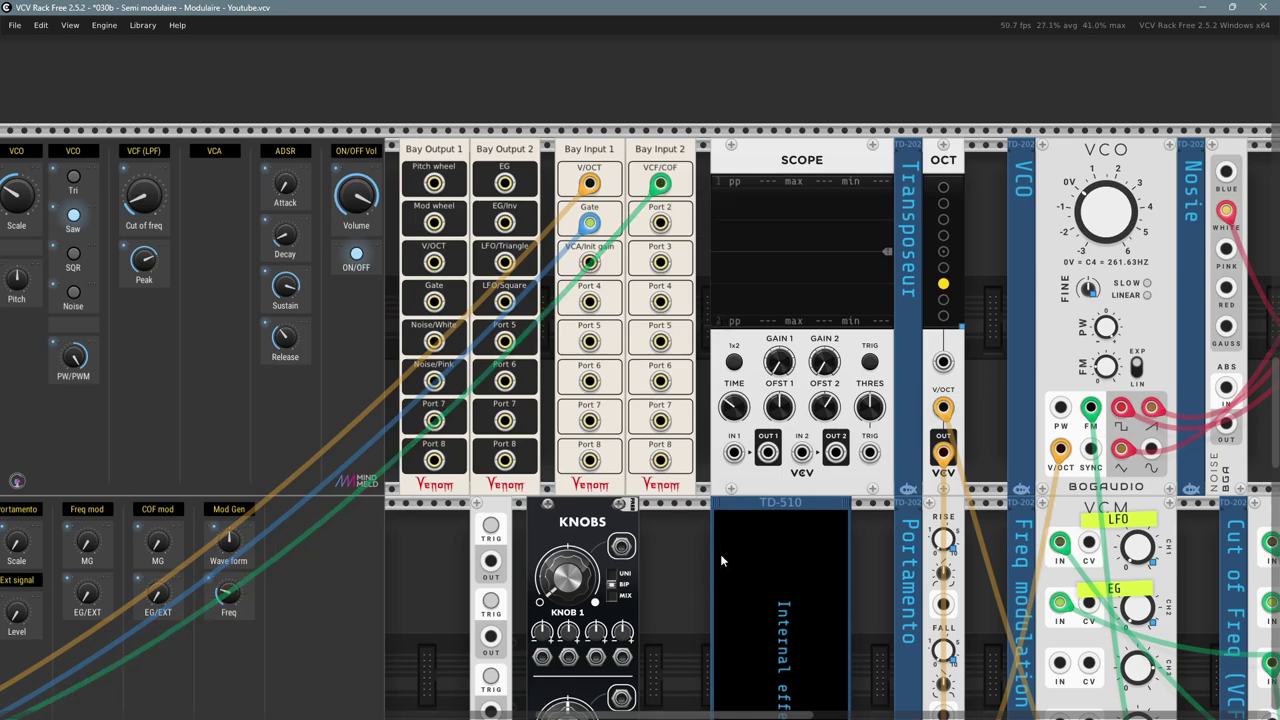
left_click_drag(365, 577, 841, 341)
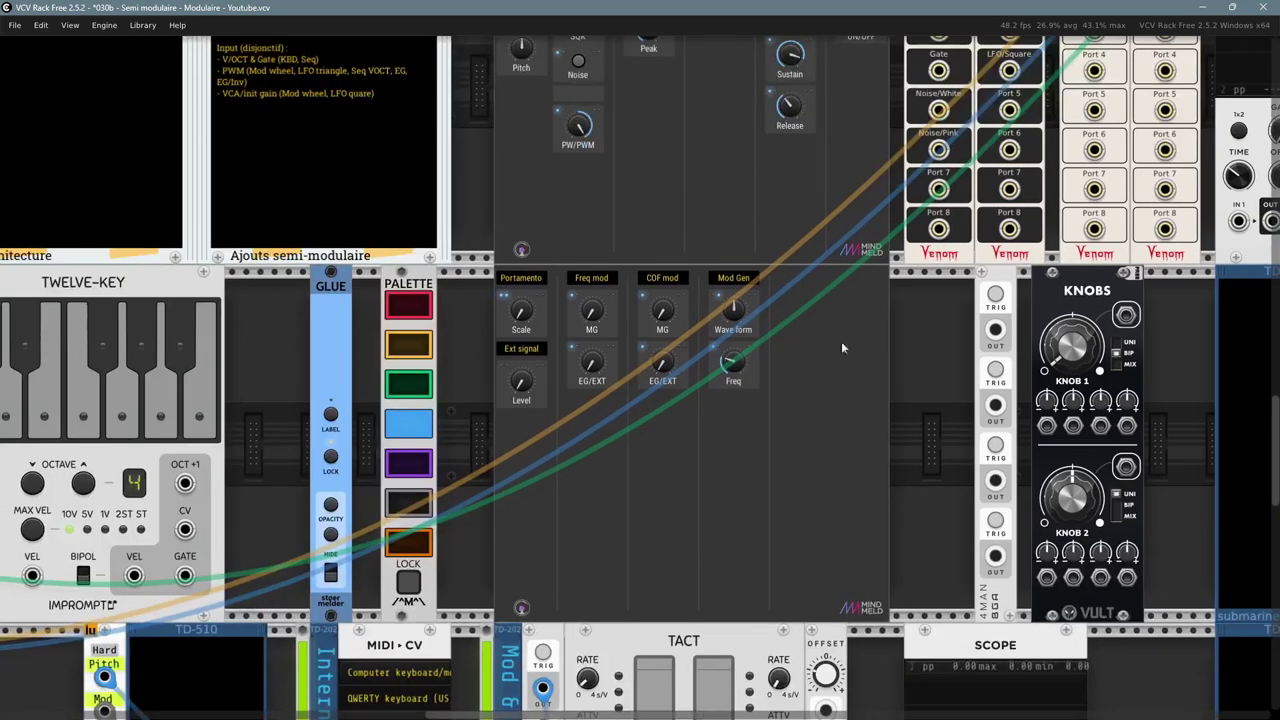
left_click_drag(182, 531, 881, 270)
left_click_drag(231, 543, 265, 609)
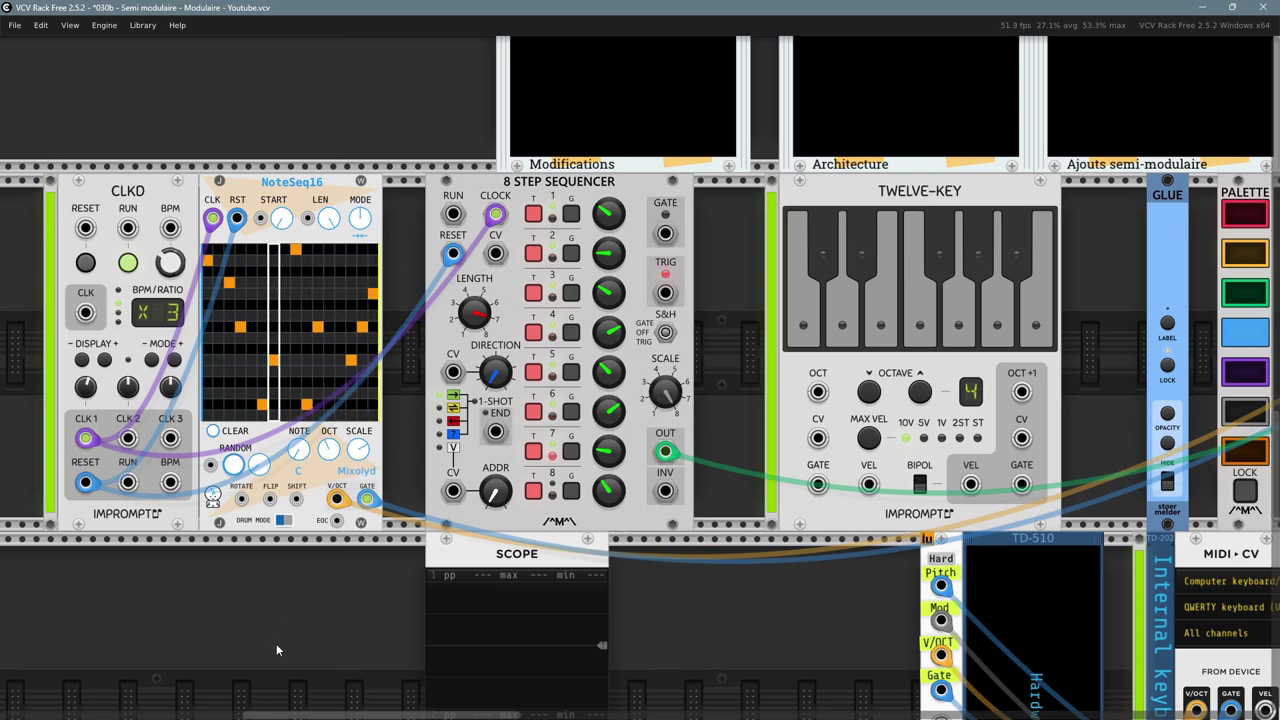
- Delete the Scope module below the 8 Step Sequencer
mouse_move(365, 452)
scroll(600, 610, "down", 1)
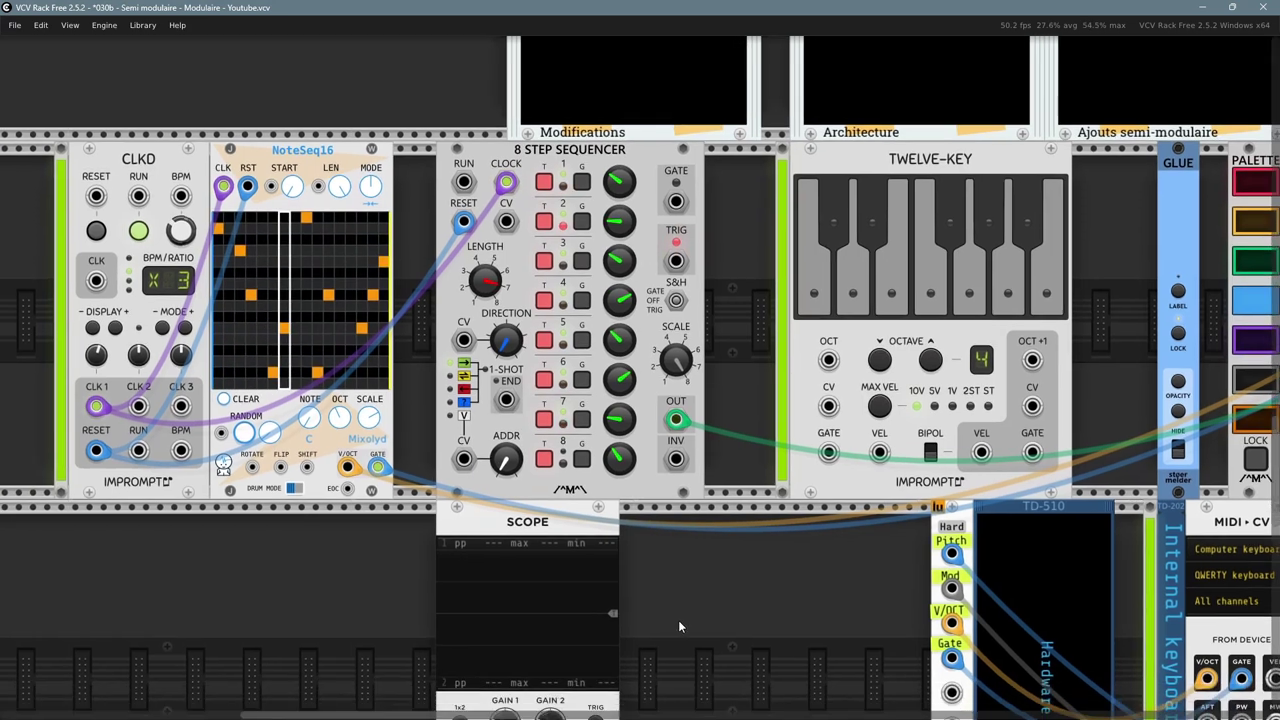
right_click(502, 532)
left_click(518, 673)
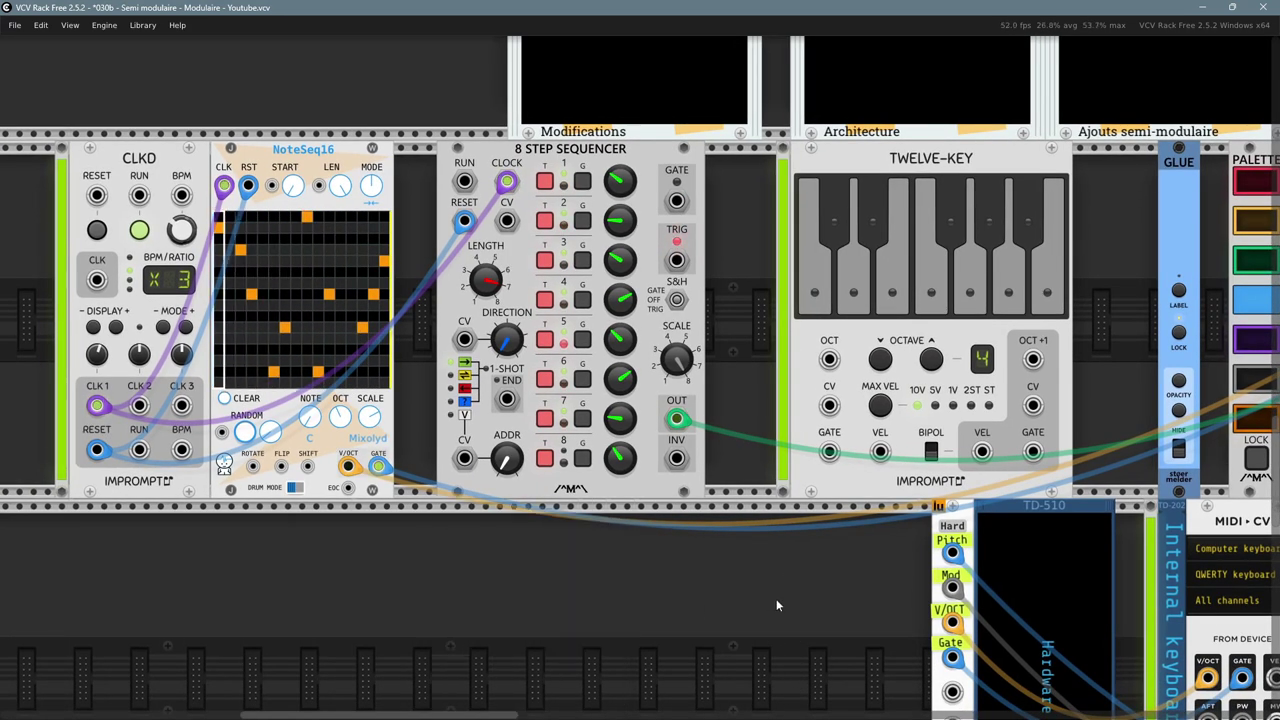
- Compare the bay modules' ports with the Int. Input and Router modules and the internal connections between them
left_click_drag(776, 598, 314, 614)
left_click_drag(1114, 330, 246, 544)
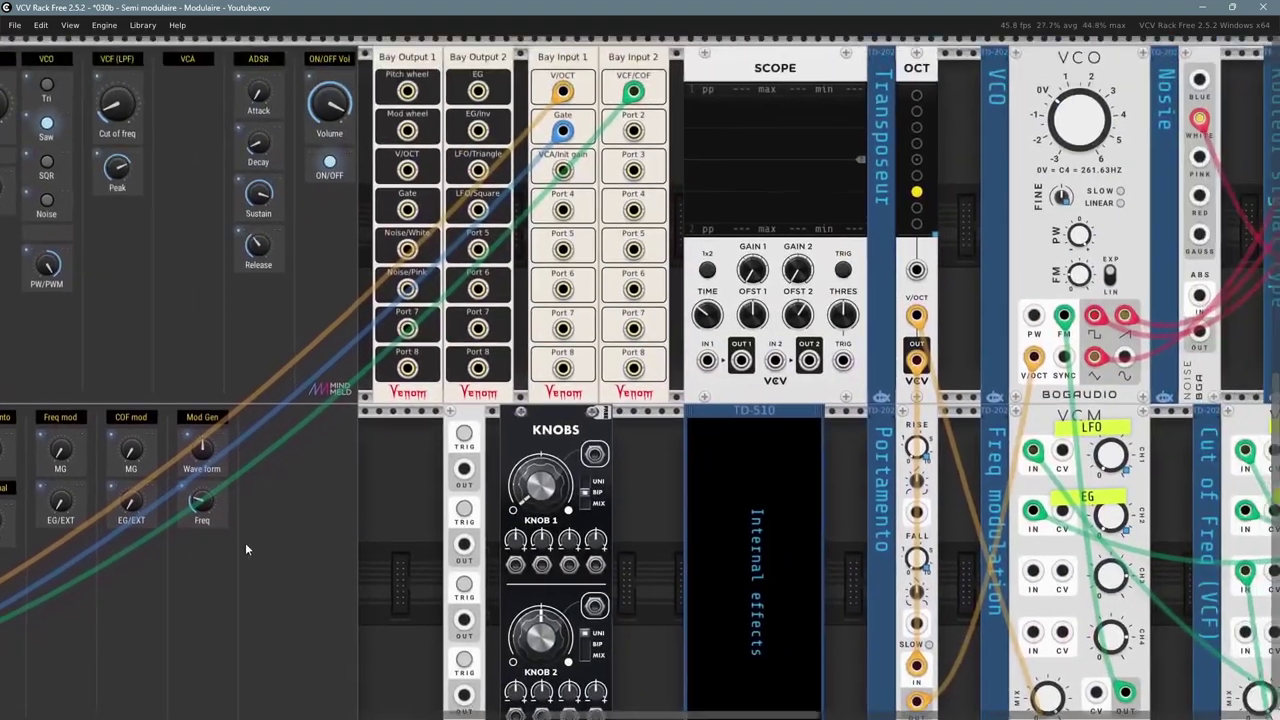
left_click_drag(658, 493, 634, 519)
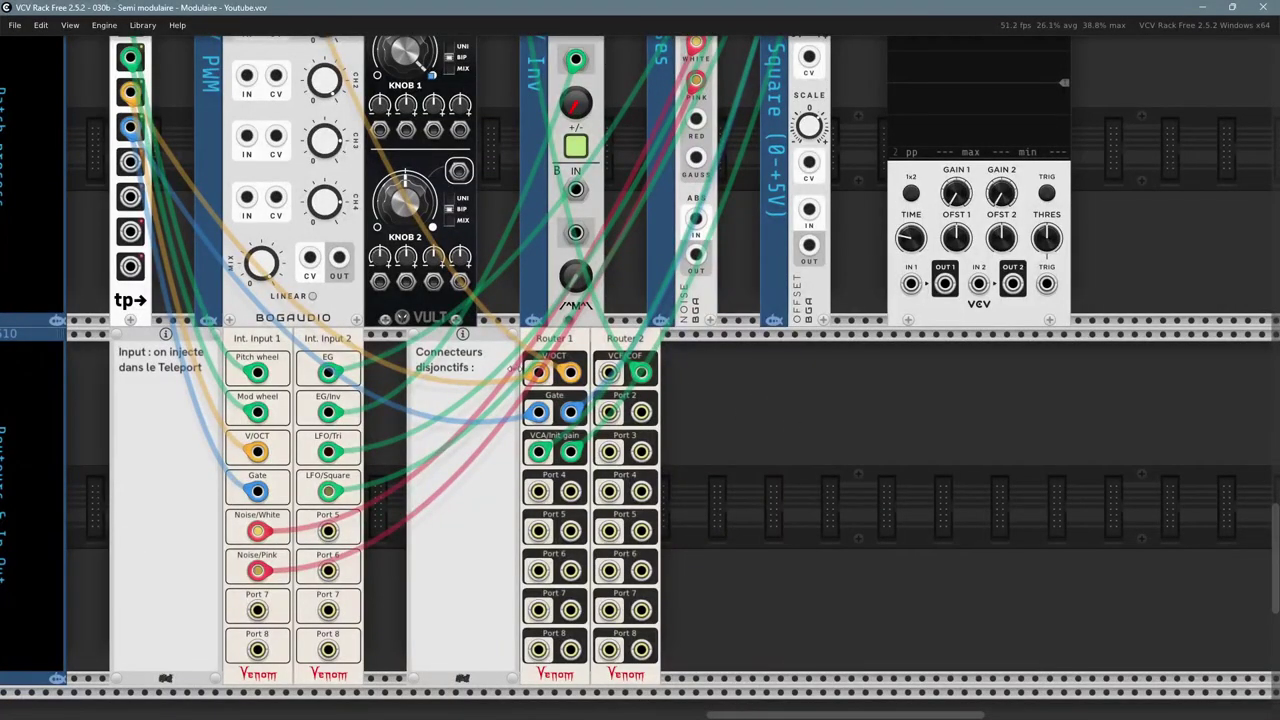
left_click_drag(755, 494, 756, 484)
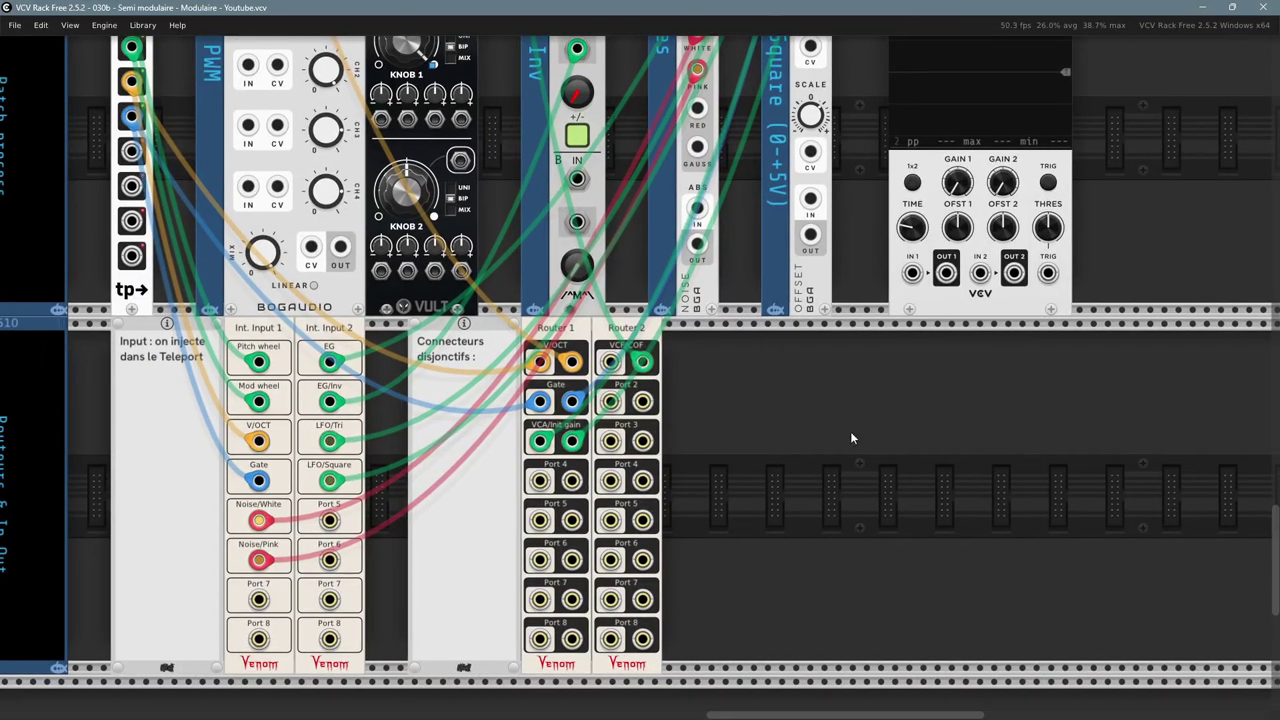
left_click_drag(326, 437, 425, 648)
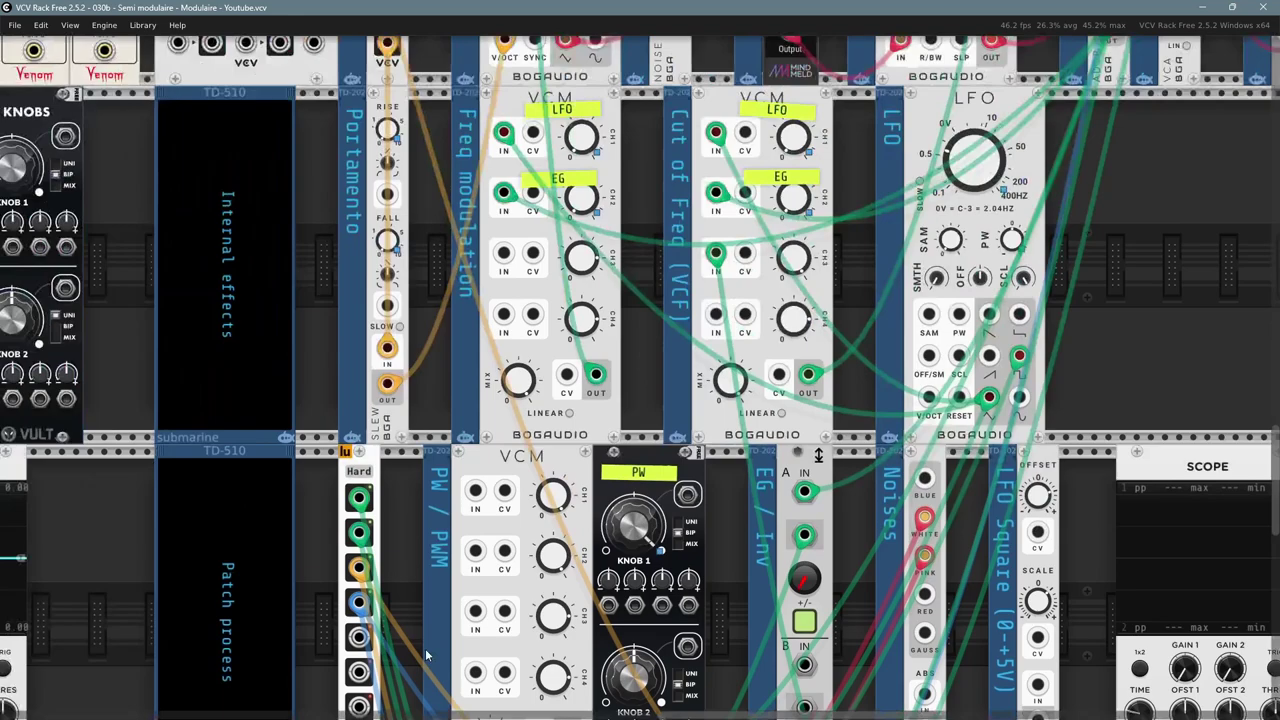
mouse_move(205, 265)
left_mouse_down()
mouse_move(257, 554)
mouse_move(331, 646)
left_mouse_up()
left_click_drag(60, 190, 228, 230)
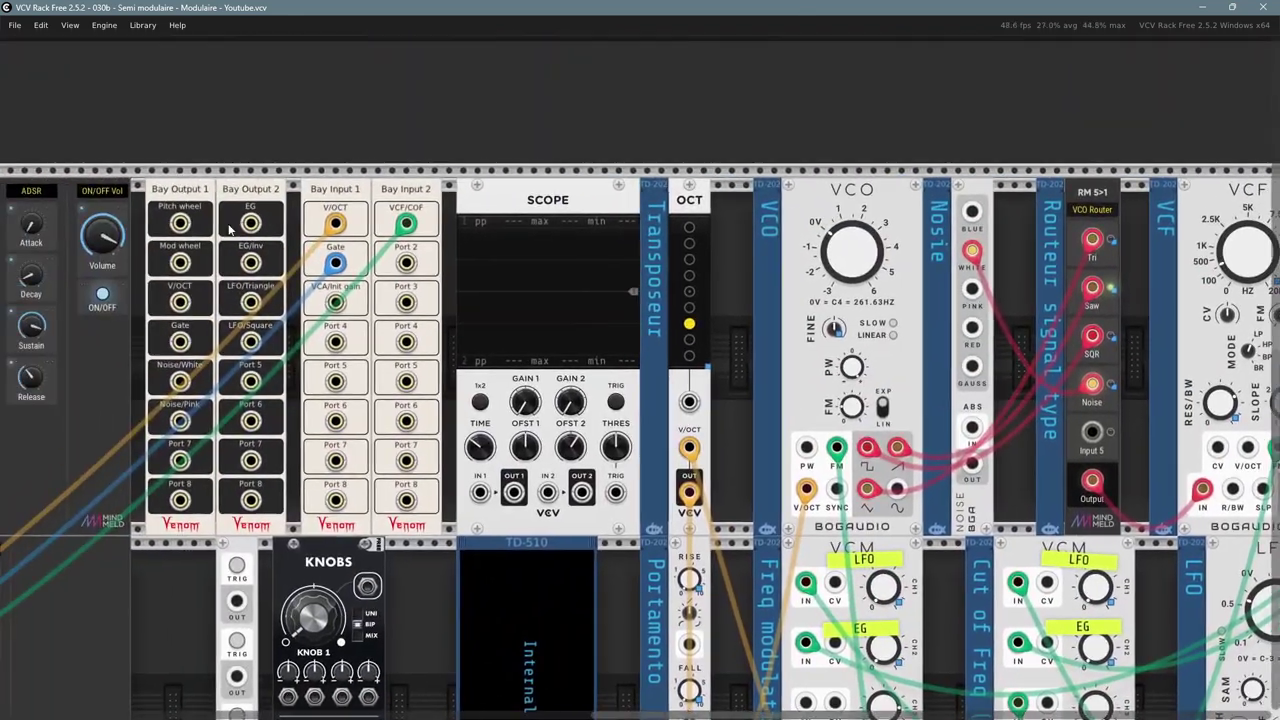
left_click_drag(433, 670, 271, 154)
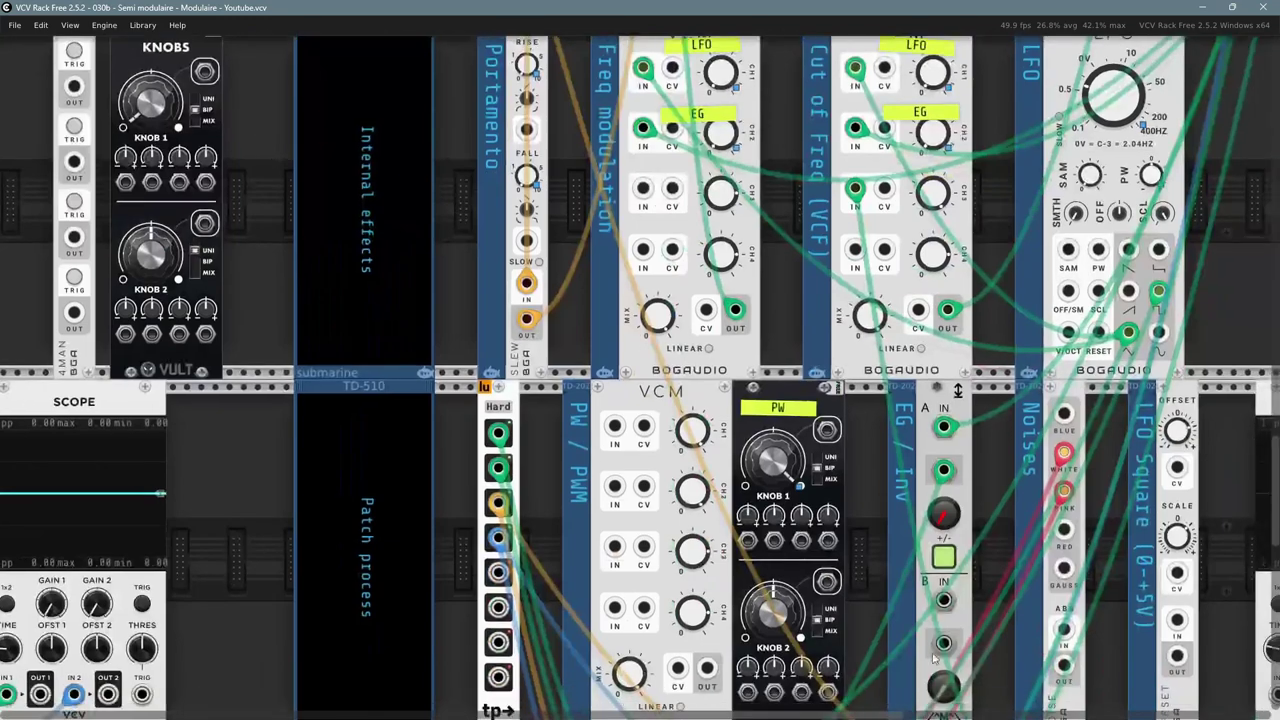
mouse_move(978, 674)
left_mouse_down()
mouse_move(588, 314)
mouse_move(502, 255)
left_mouse_up()
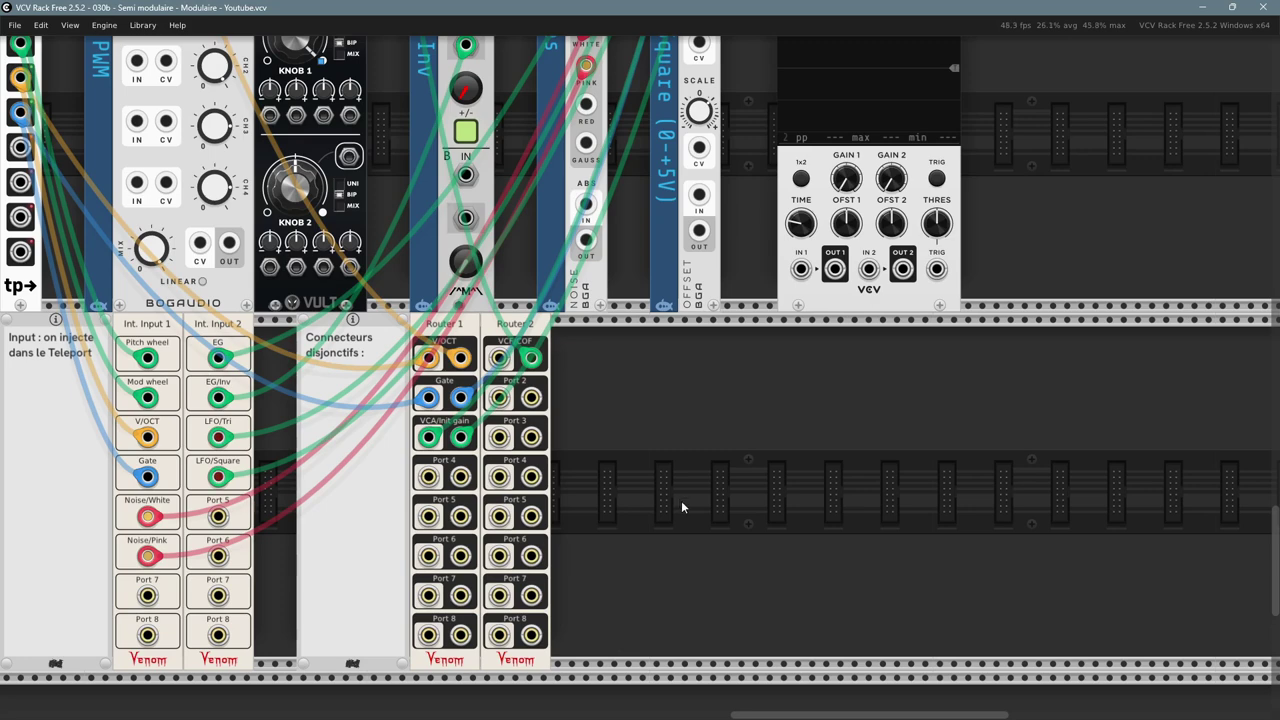
- Search the module browser for "bay" and add a Venom Bay Output module beside Router 2
scroll(695, 479, "down", 1)
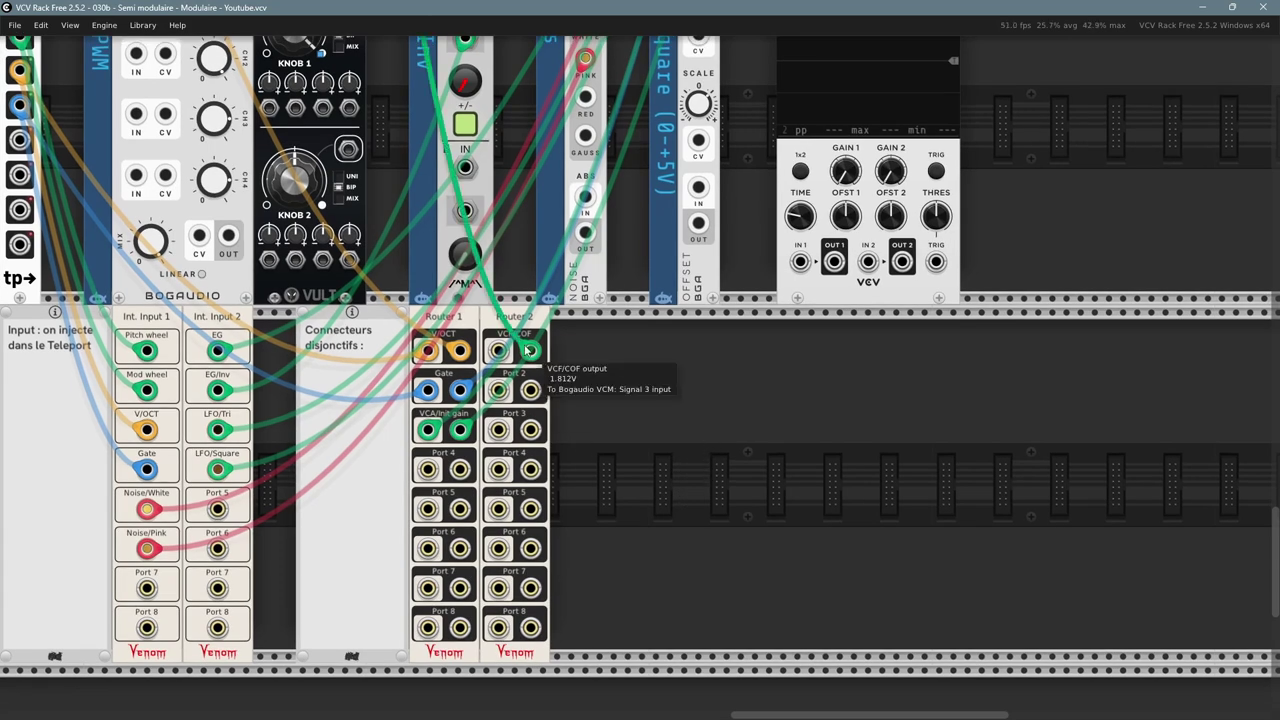
right_click(652, 443)
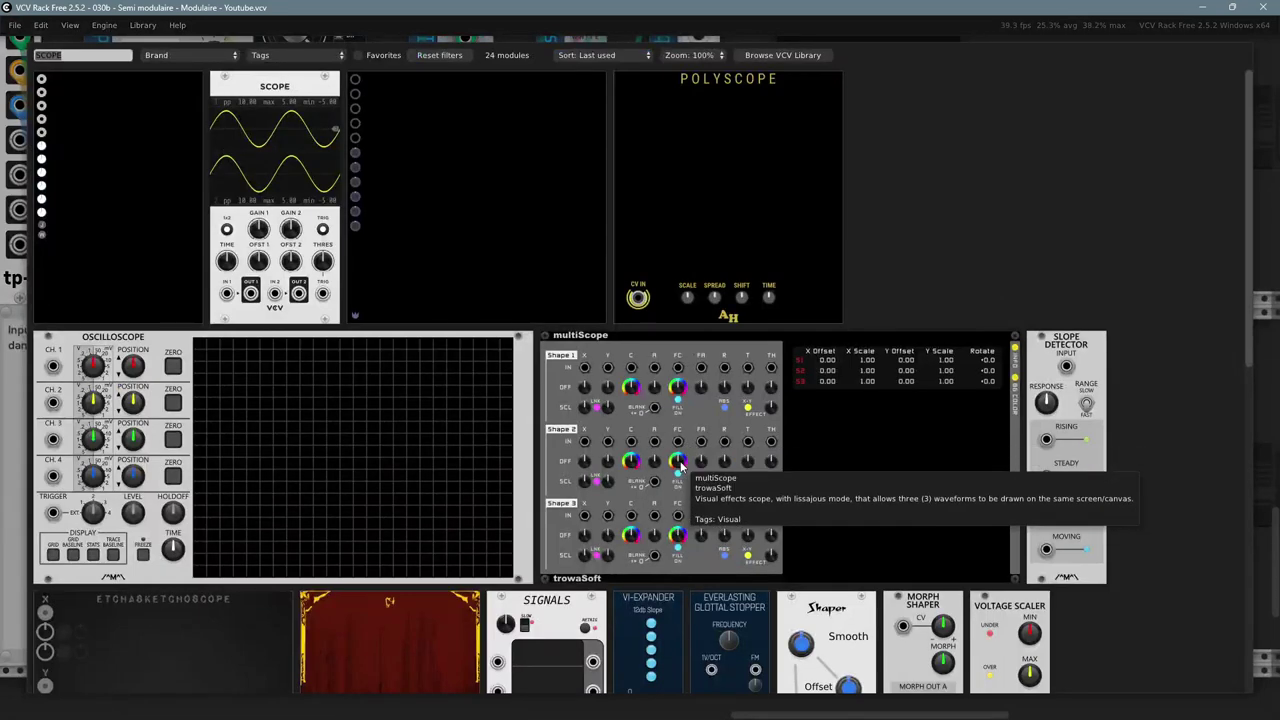
type("bay")
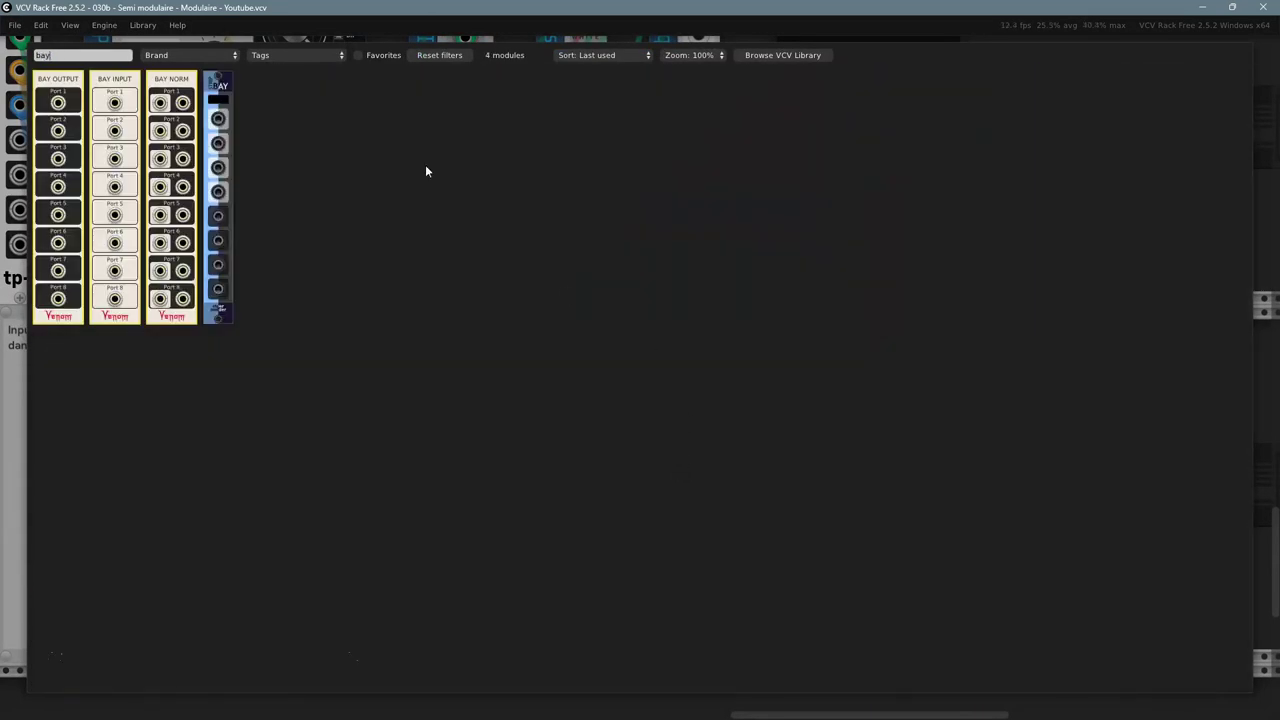
left_click(62, 90)
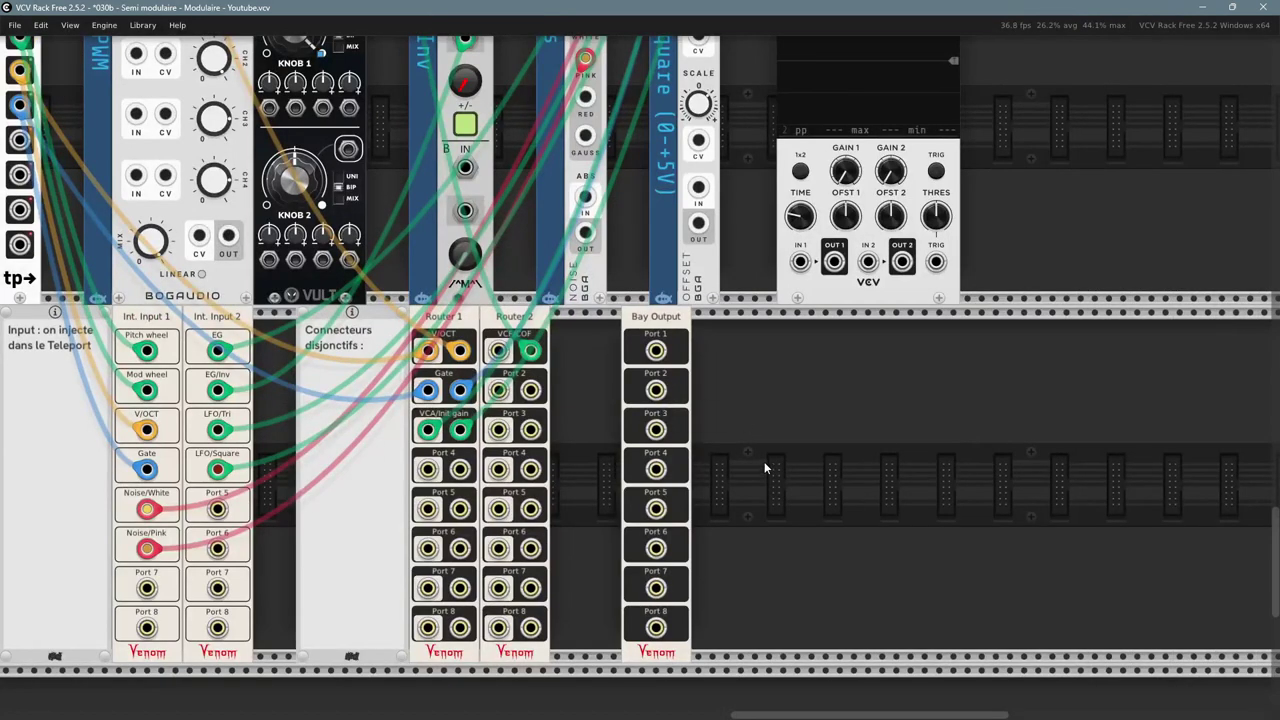
left_click_drag(658, 320, 630, 322)
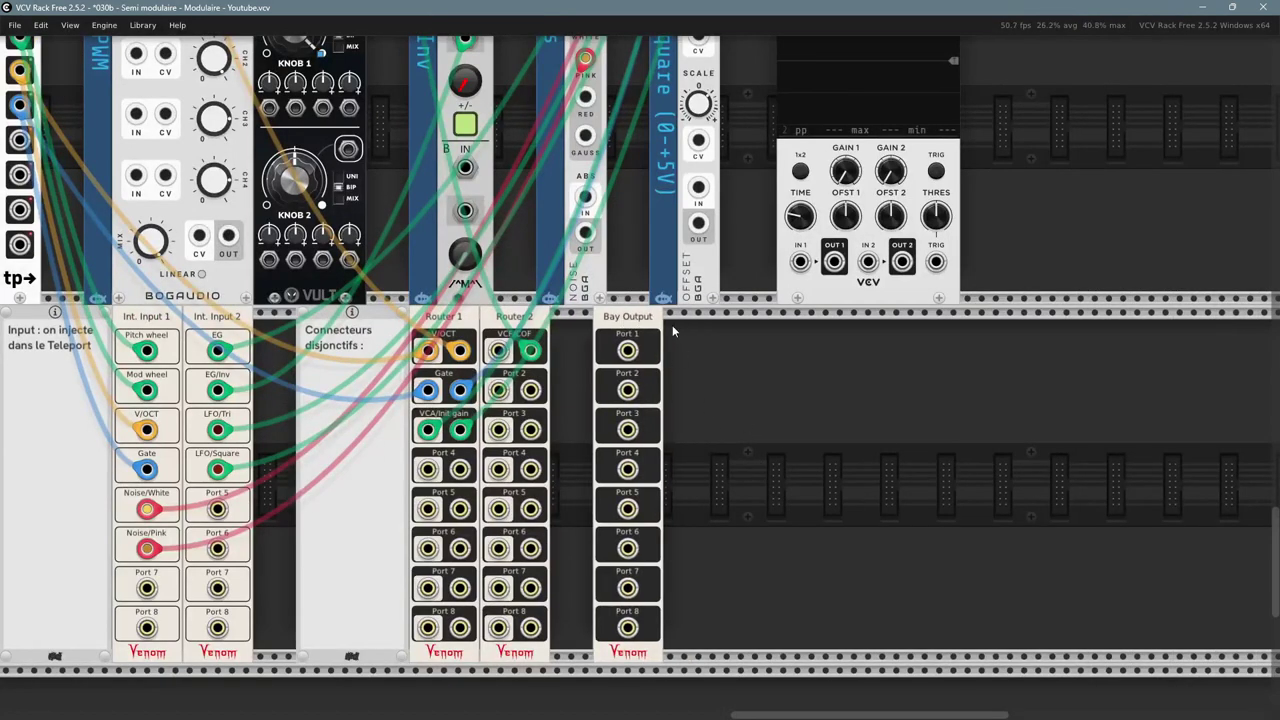
- Try the VCF modulation cable on Port 1 of the new Bay Output, and return it to Router 2's VCF/COF output
left_click_drag(530, 350, 627, 352)
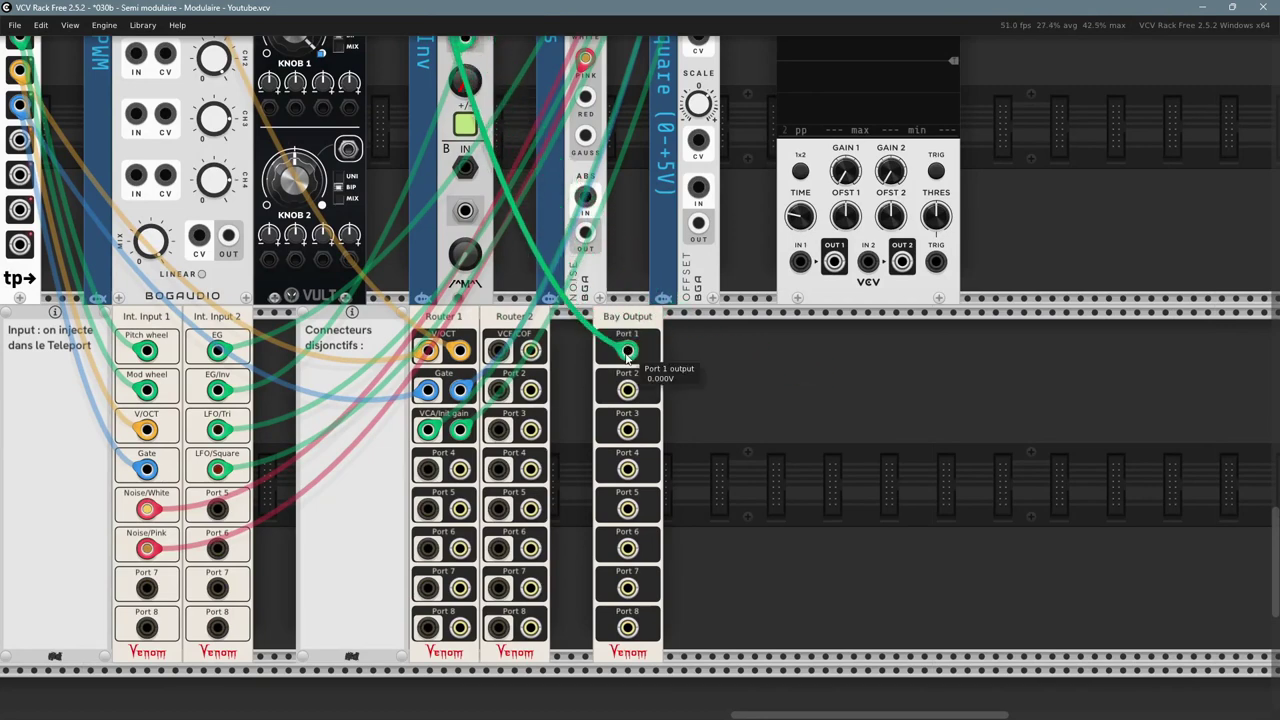
left_click_drag(627, 352, 530, 350)
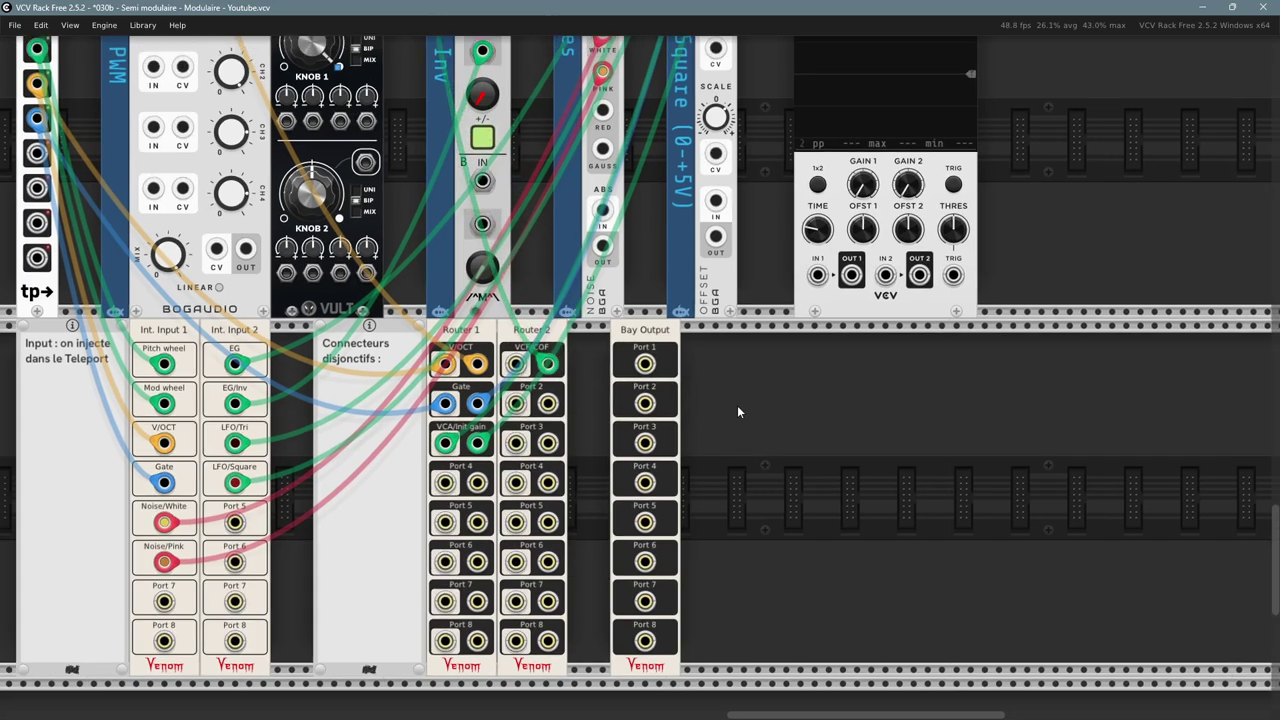
- Compare the new Bay Output beside Router 2 with the Bay Input modules and the VCF/COF cable's route to the cutoff mixer
left_click_drag(738, 412, 804, 452)
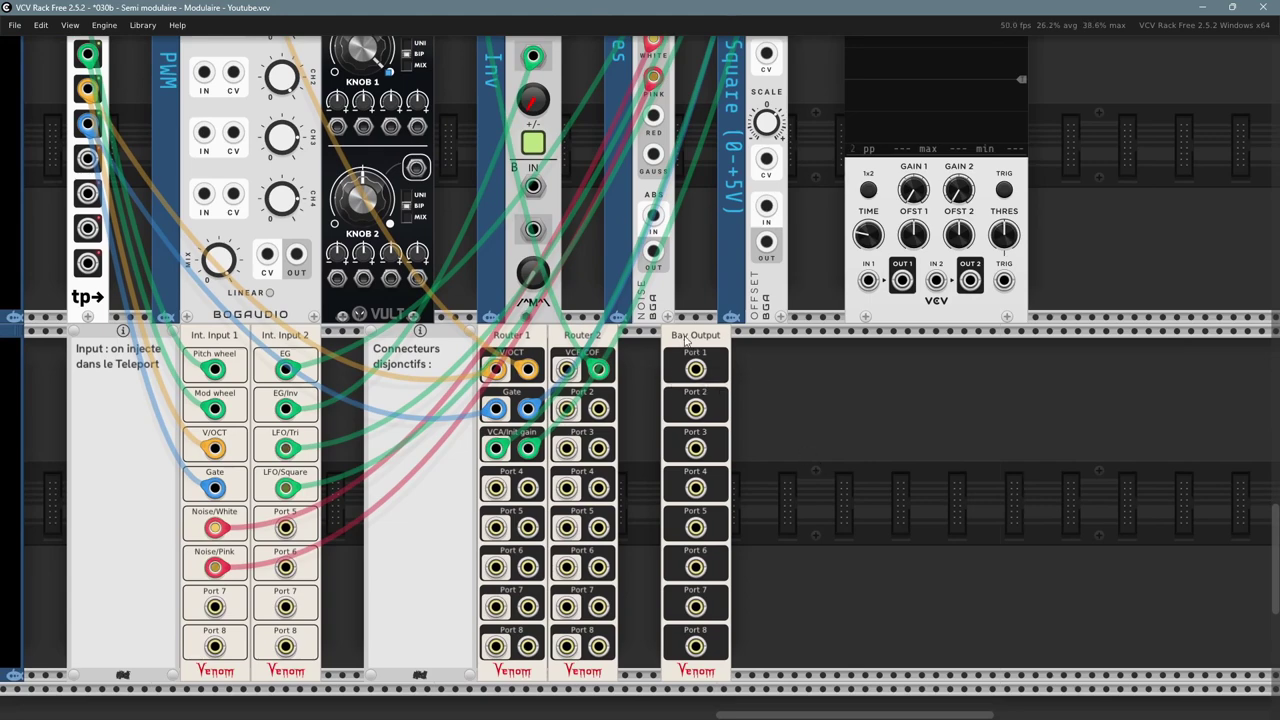
left_click_drag(692, 342, 876, 590)
scroll(356, 120, "up", 13)
scroll(356, 120, "left", 11)
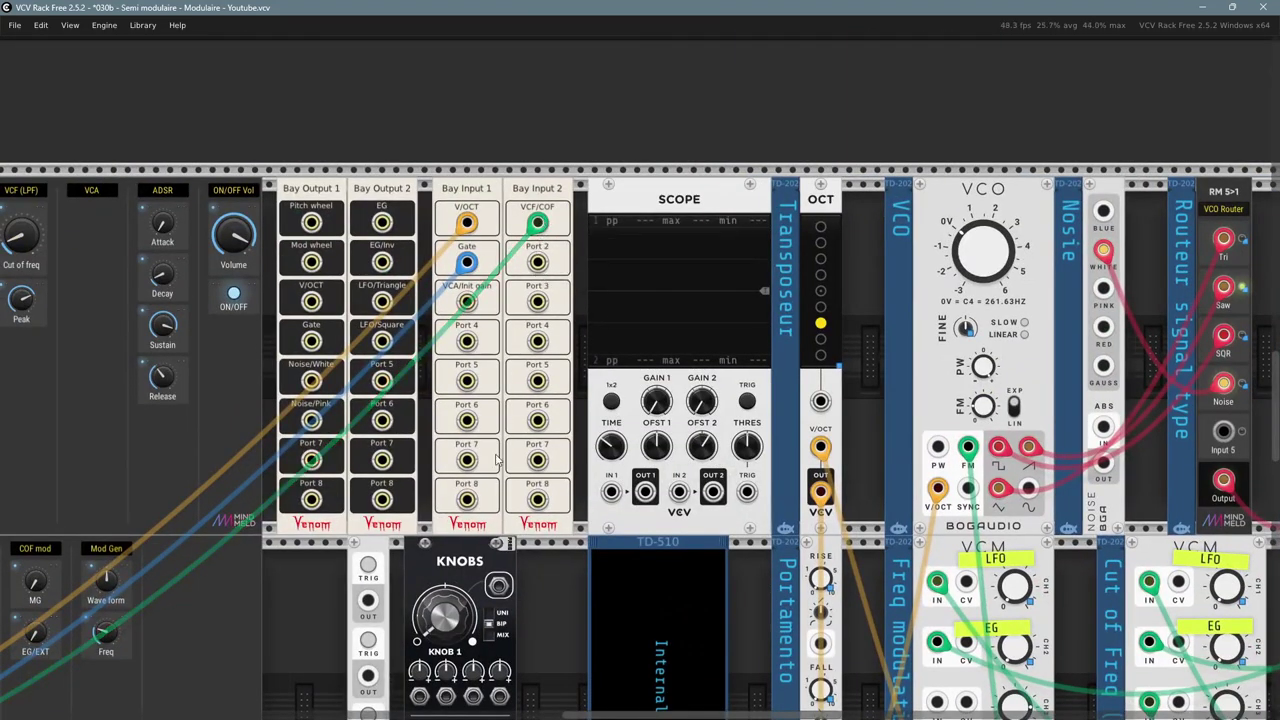
left_click_drag(558, 620, 115, 166)
left_click_drag(1038, 671, 764, 268)
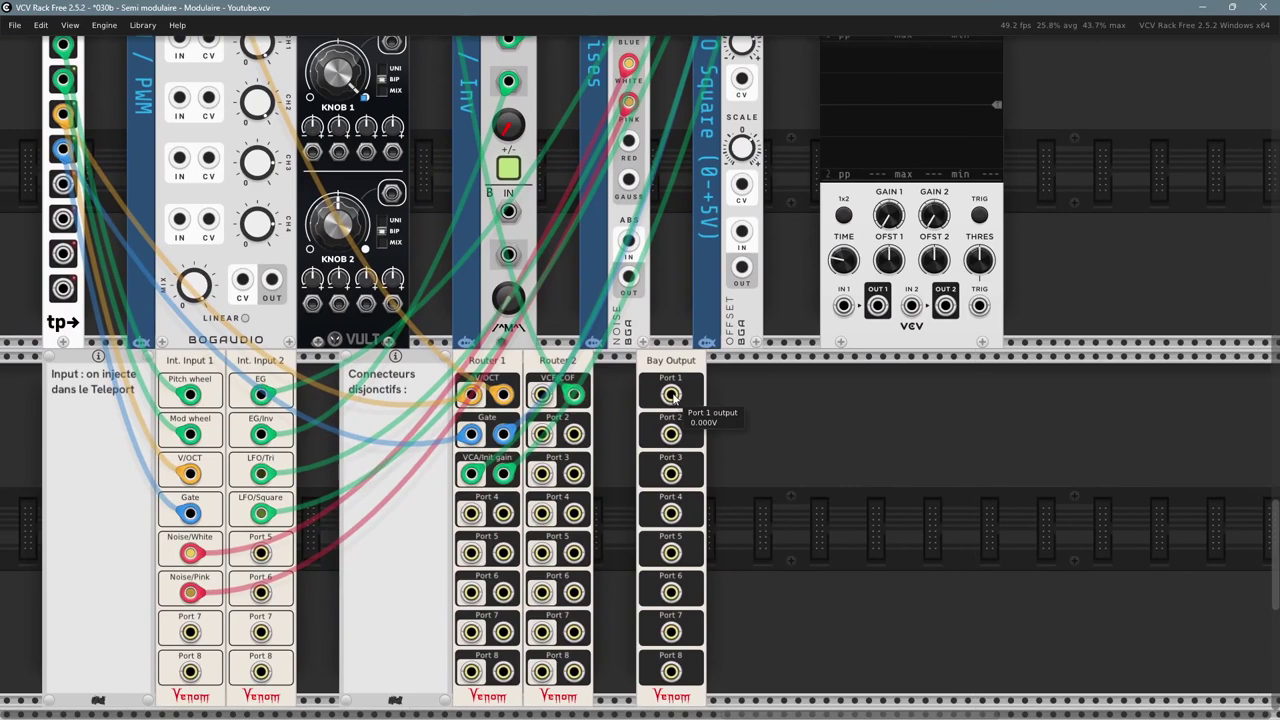
left_click_drag(694, 382, 800, 448)
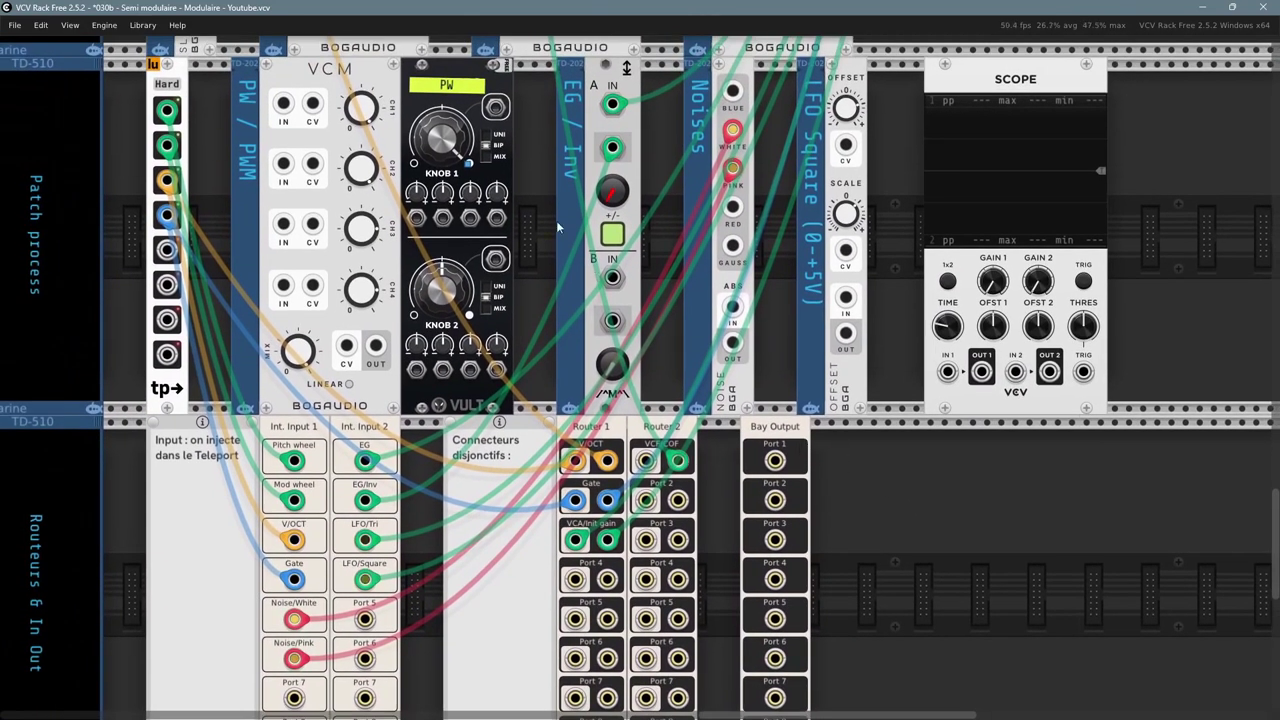
left_click_drag(532, 169, 571, 303)
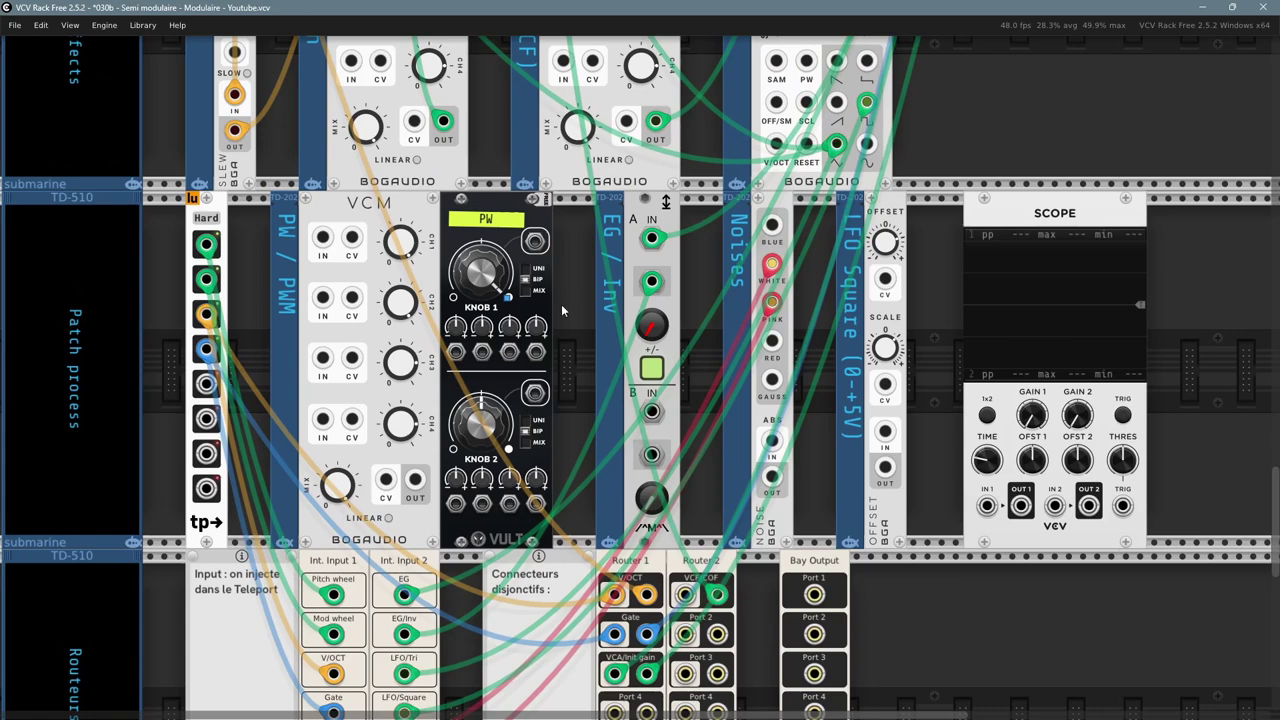
mouse_move(716, 596)
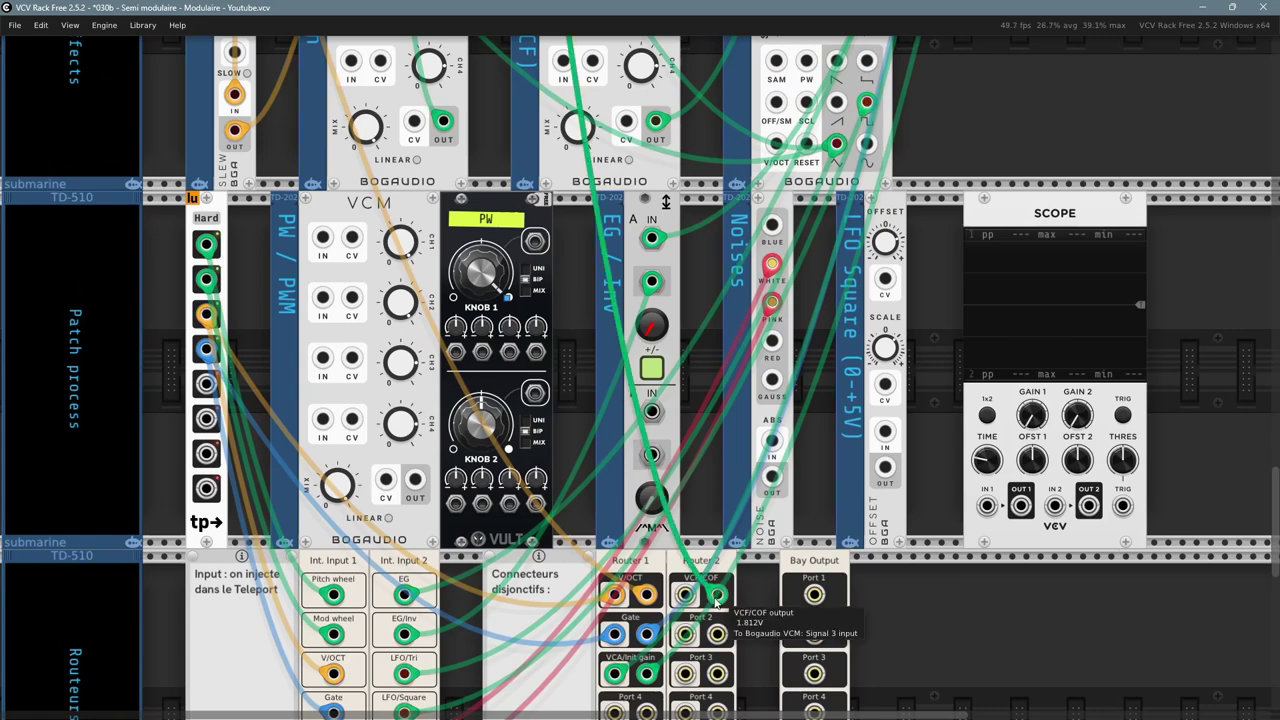
scroll(716, 596, "down", 1)
scroll(716, 596, "down", 1)
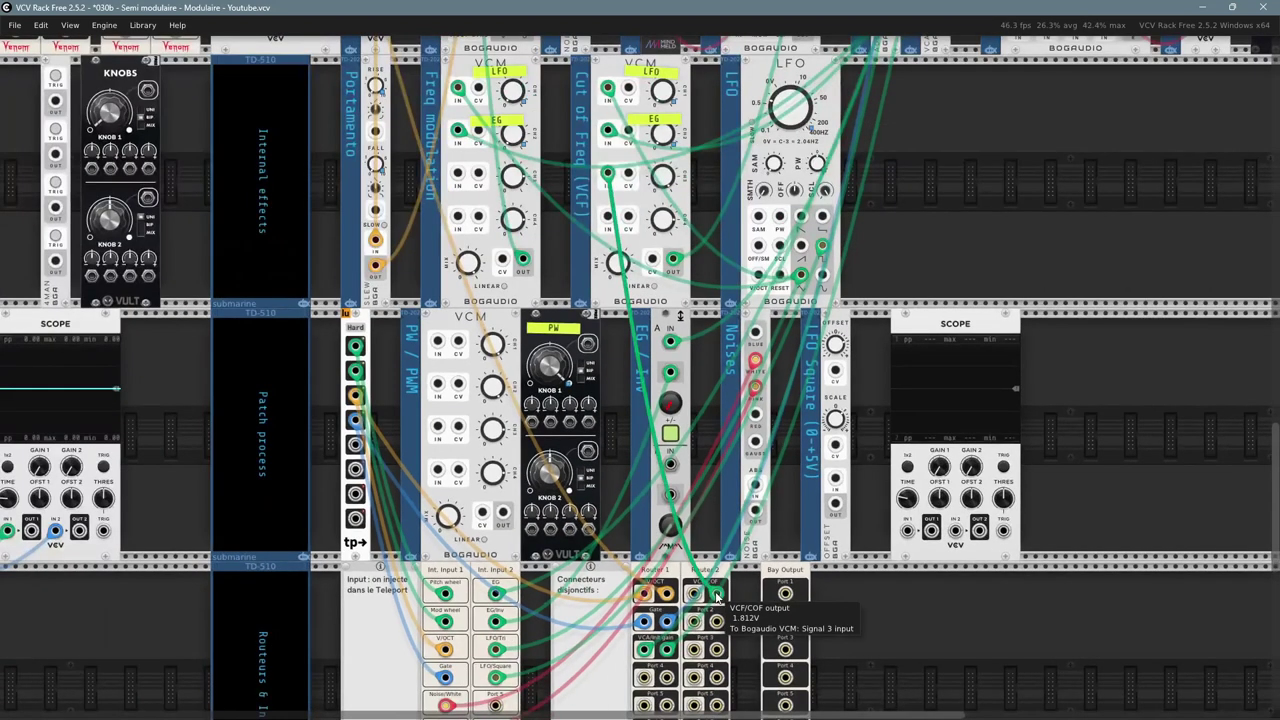
left_click_drag(931, 652, 846, 457)
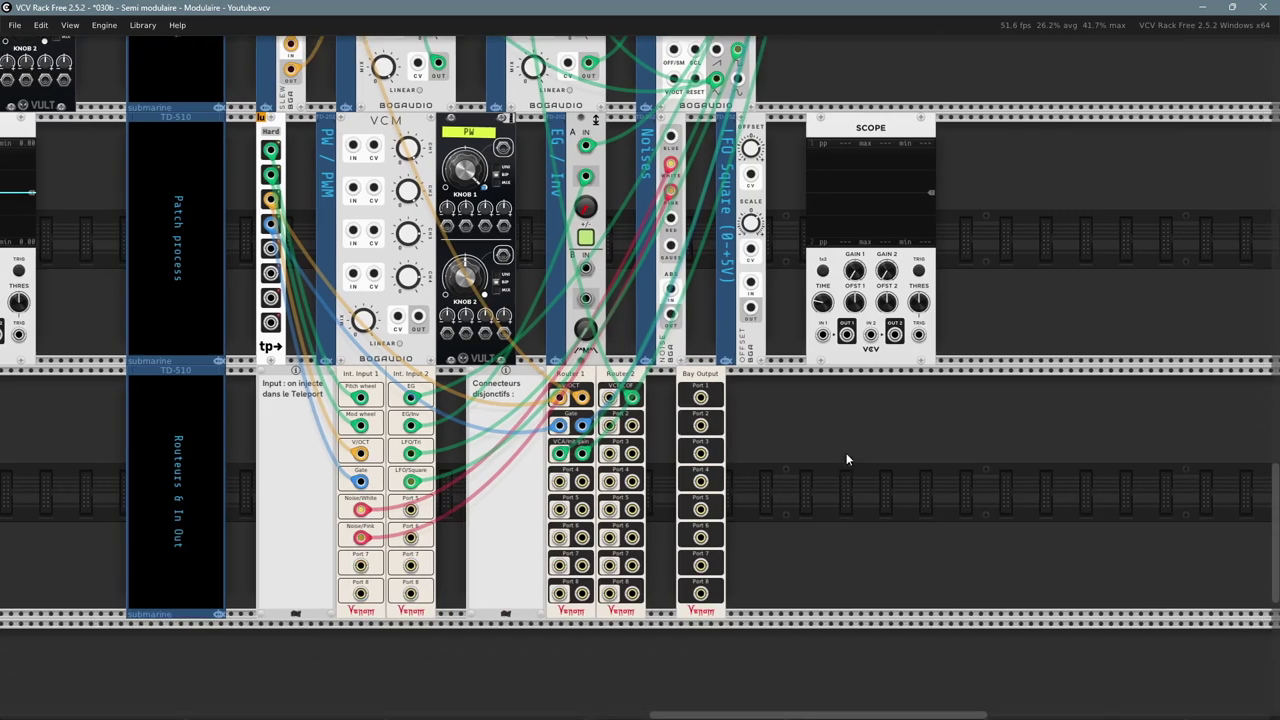
- Move the VCF modulation cable from Router 2's VCF/COF output to Bay Output Port 1, and set the Bay Output source to Bay Input 2
scroll(846, 457, "up", 2)
mouse_move(553, 367)
left_click_drag(553, 372, 641, 371)
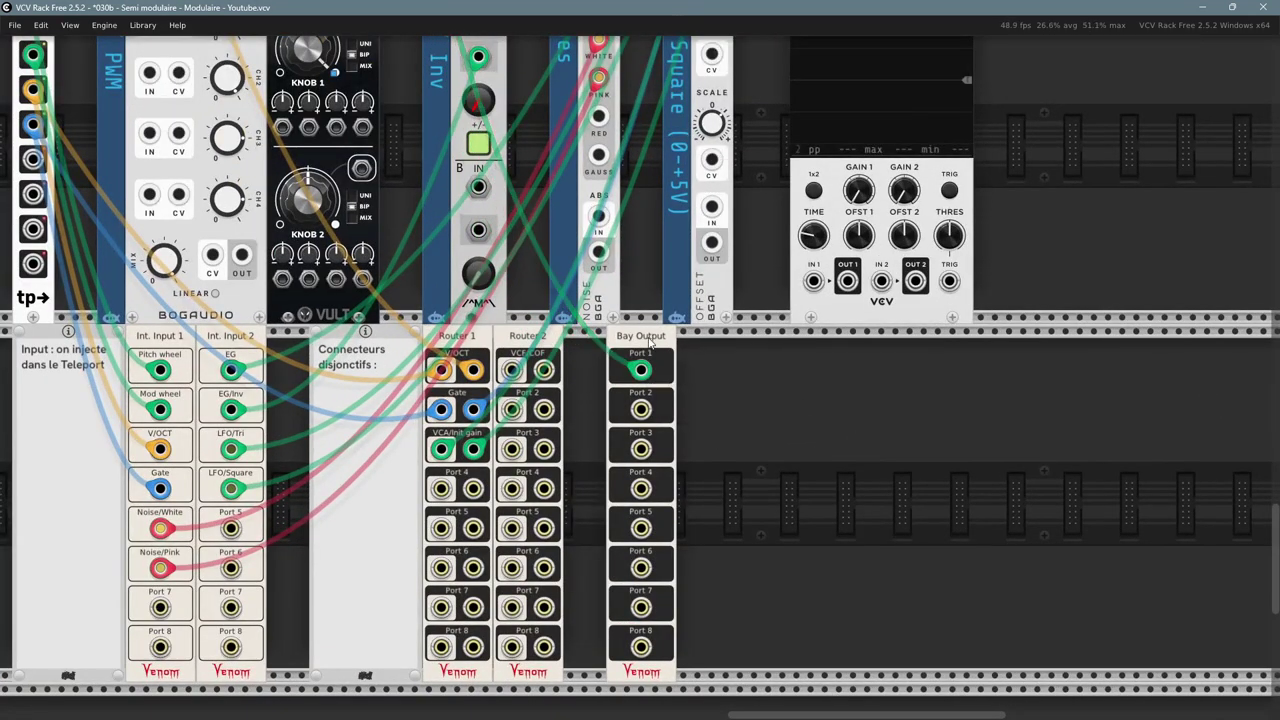
right_click(650, 343)
mouse_move(798, 525)
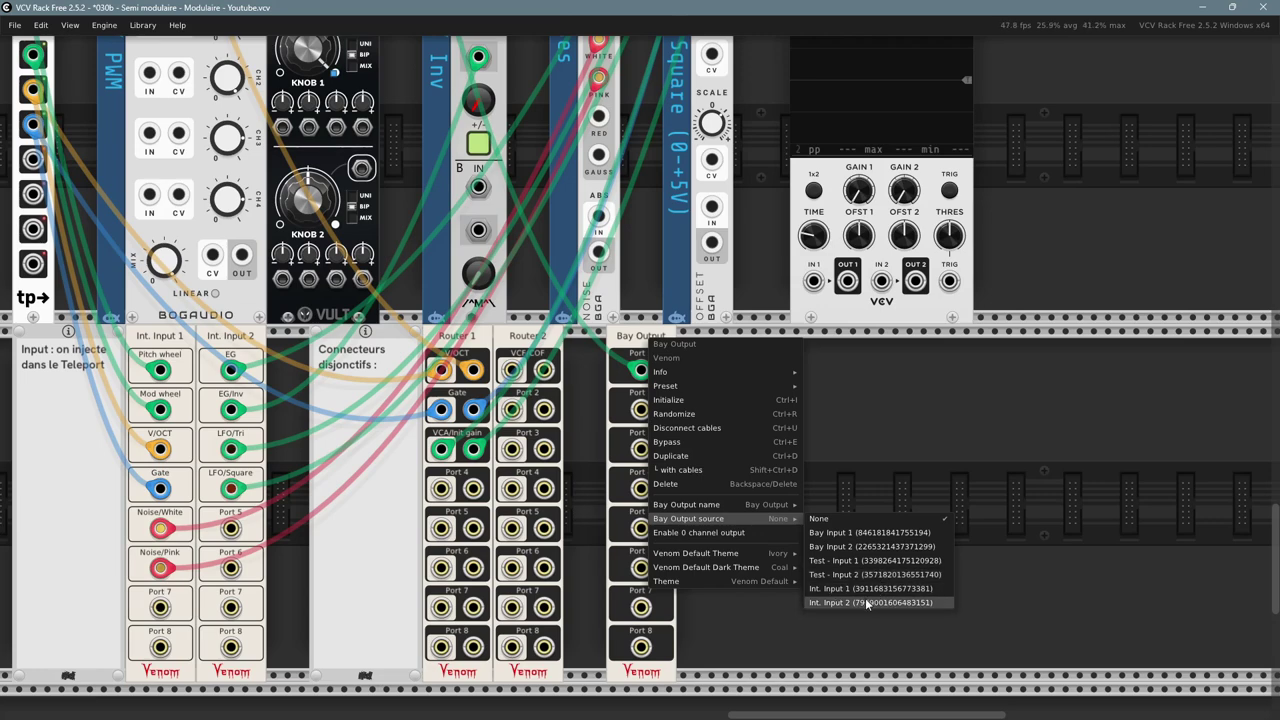
left_click(868, 547)
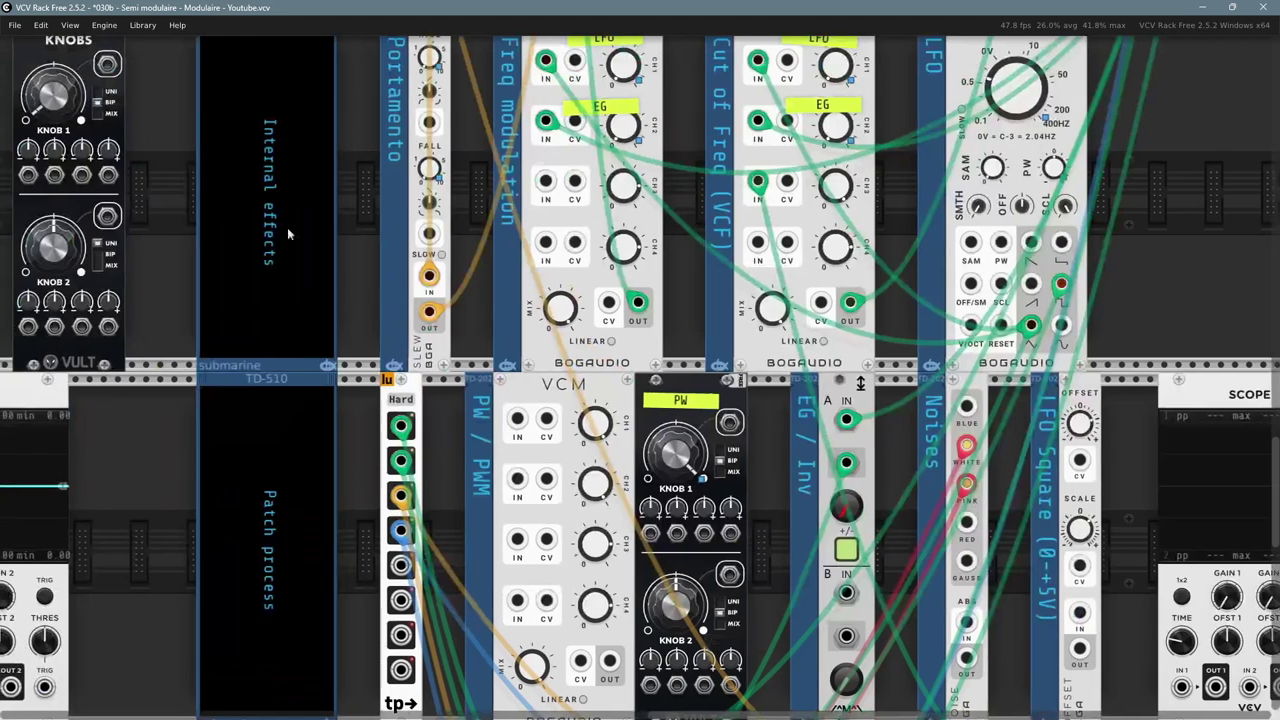
- Compare the VCF/COF port on Bay Input 2 with its counterpart on the Bay Output and the cable connected to it
scroll(350, 280, "up", 3)
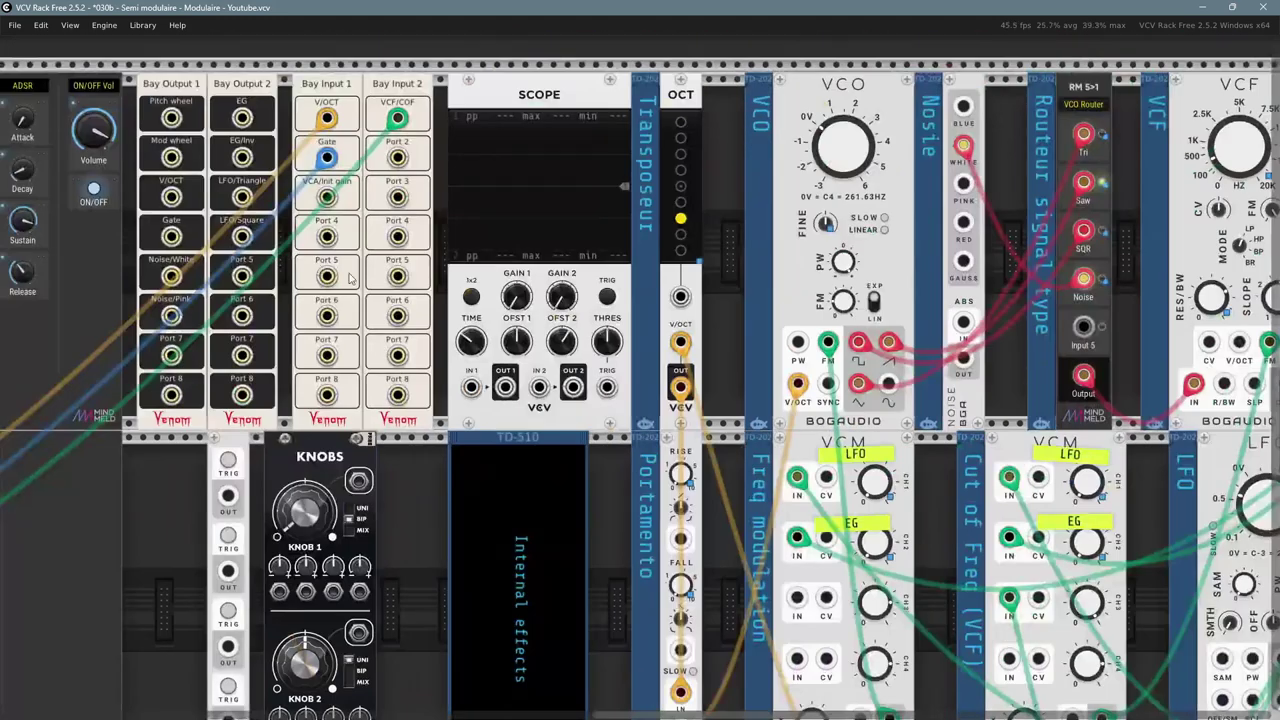
left_click_drag(350, 280, 381, 281)
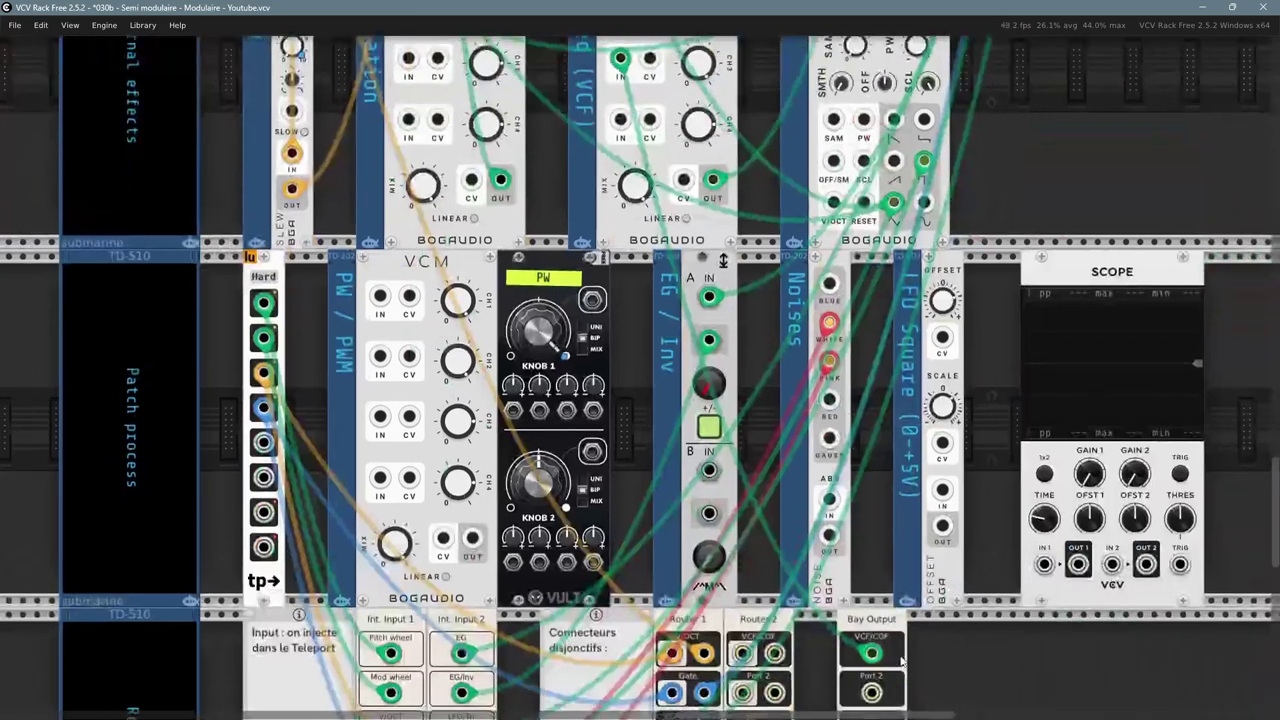
left_click_drag(936, 635, 714, 433)
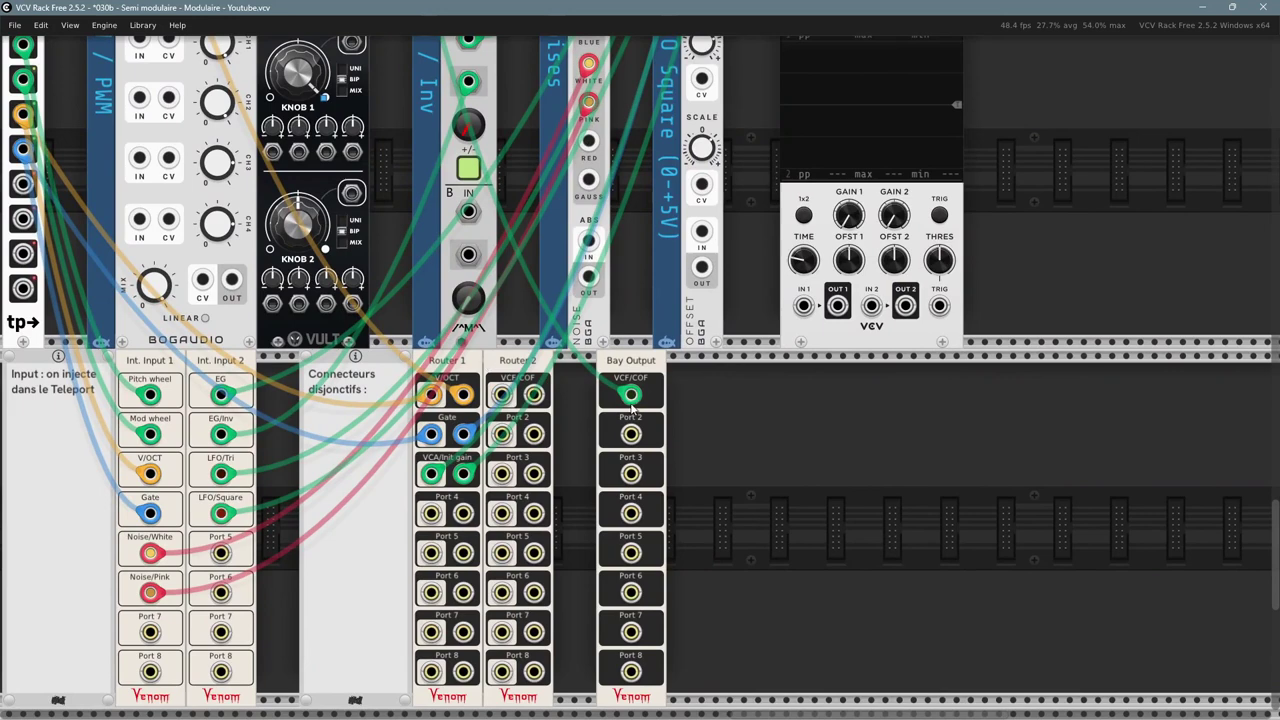
left_click_drag(724, 473, 742, 468)
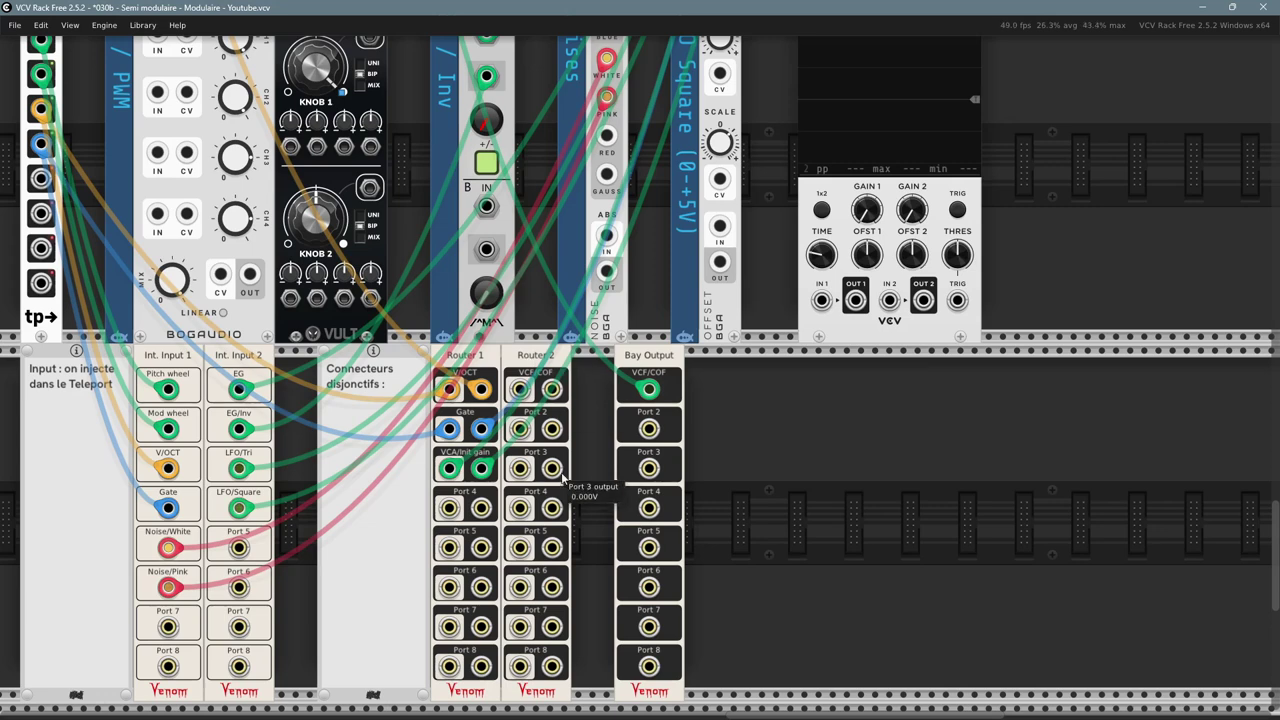
scroll(768, 460, "left", 1)
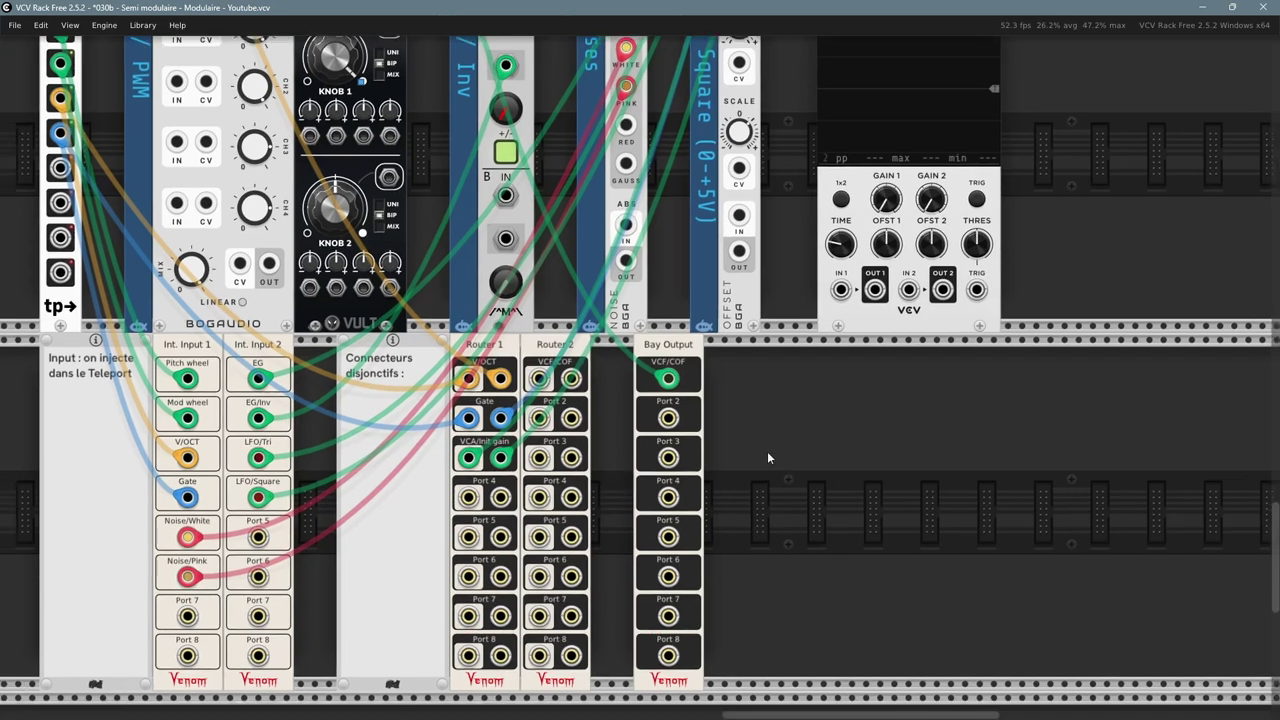
mouse_move(693, 374)
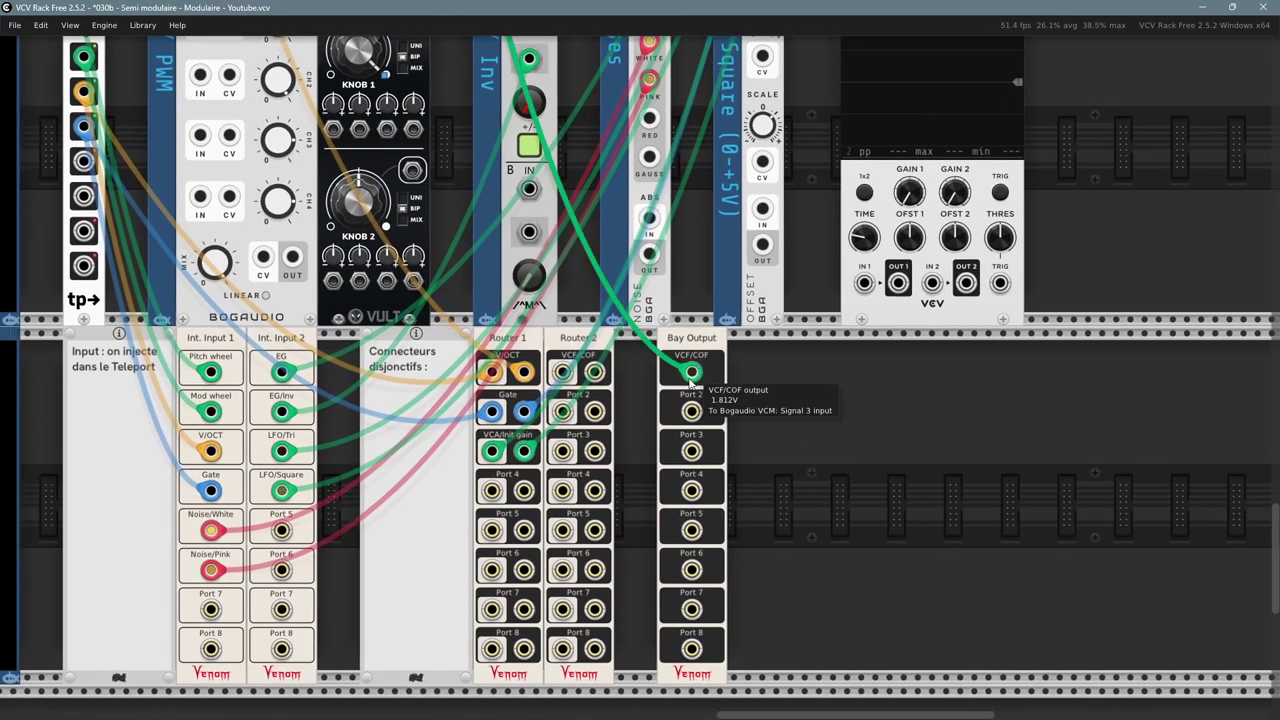
left_click_drag(766, 375, 849, 411)
left_click_drag(450, 184, 610, 590)
left_click_drag(357, 164, 608, 606)
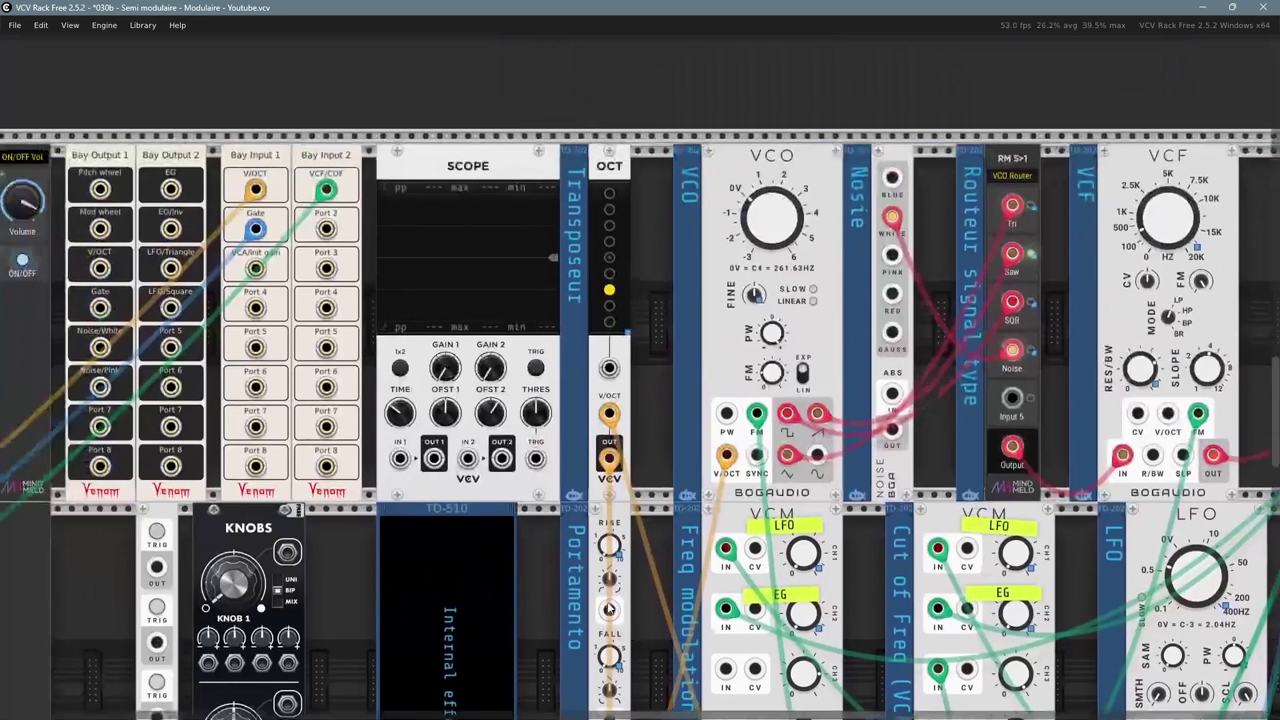
scroll(345, 280, "left", 4)
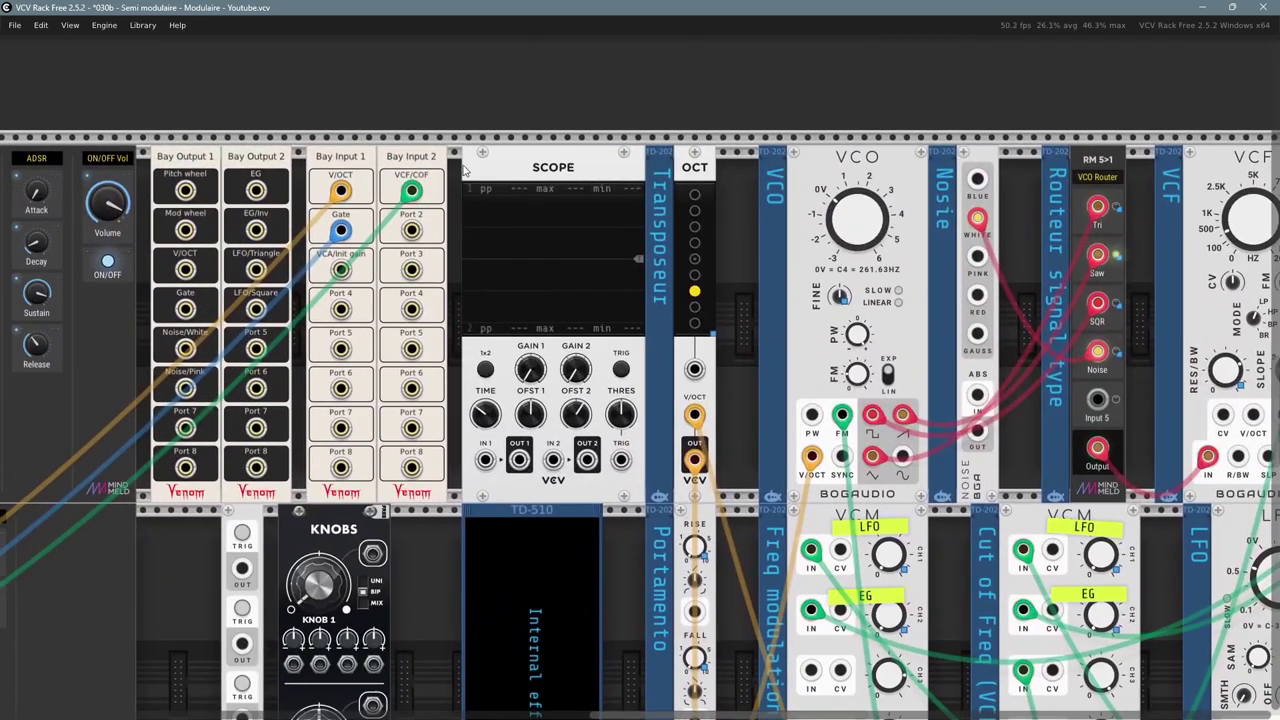
mouse_move(410, 190)
left_click_drag(500, 92, 621, 114)
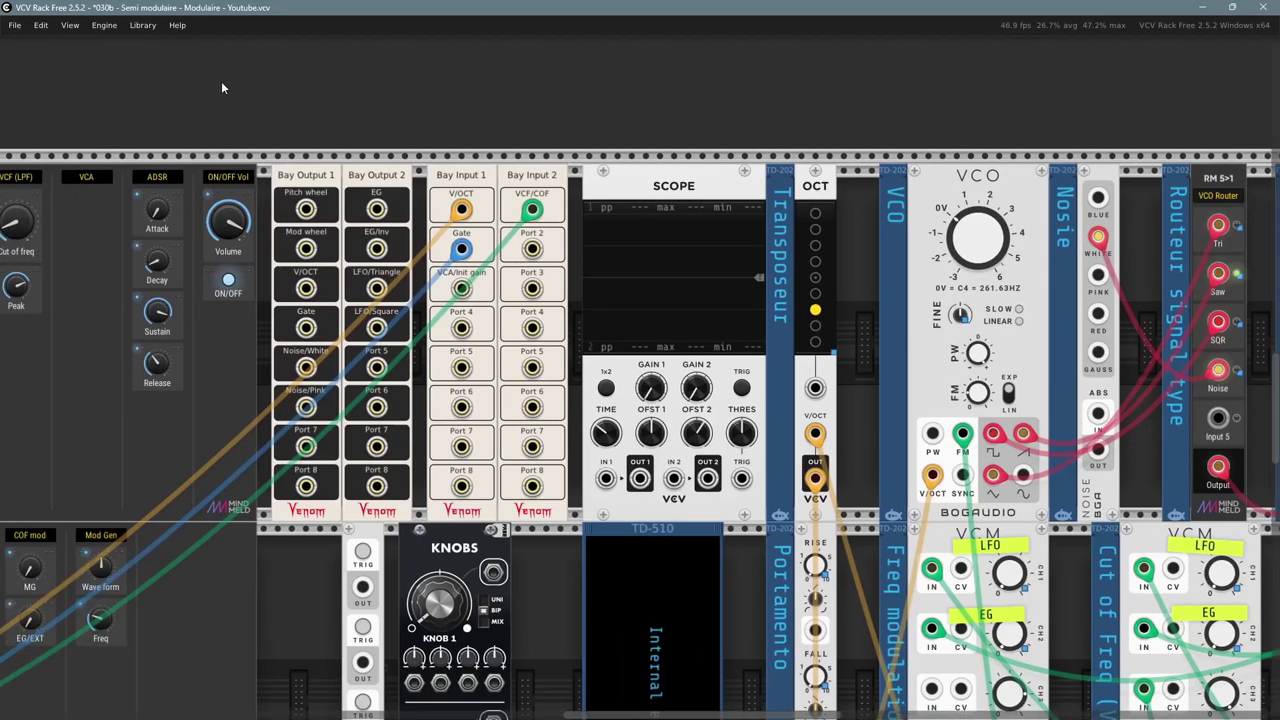
- Trace the bay input cables back to the NoteSeq16 and 8 Step Sequencer outputs, and review the front panel's filter controls
left_click_drag(206, 94, 786, 105)
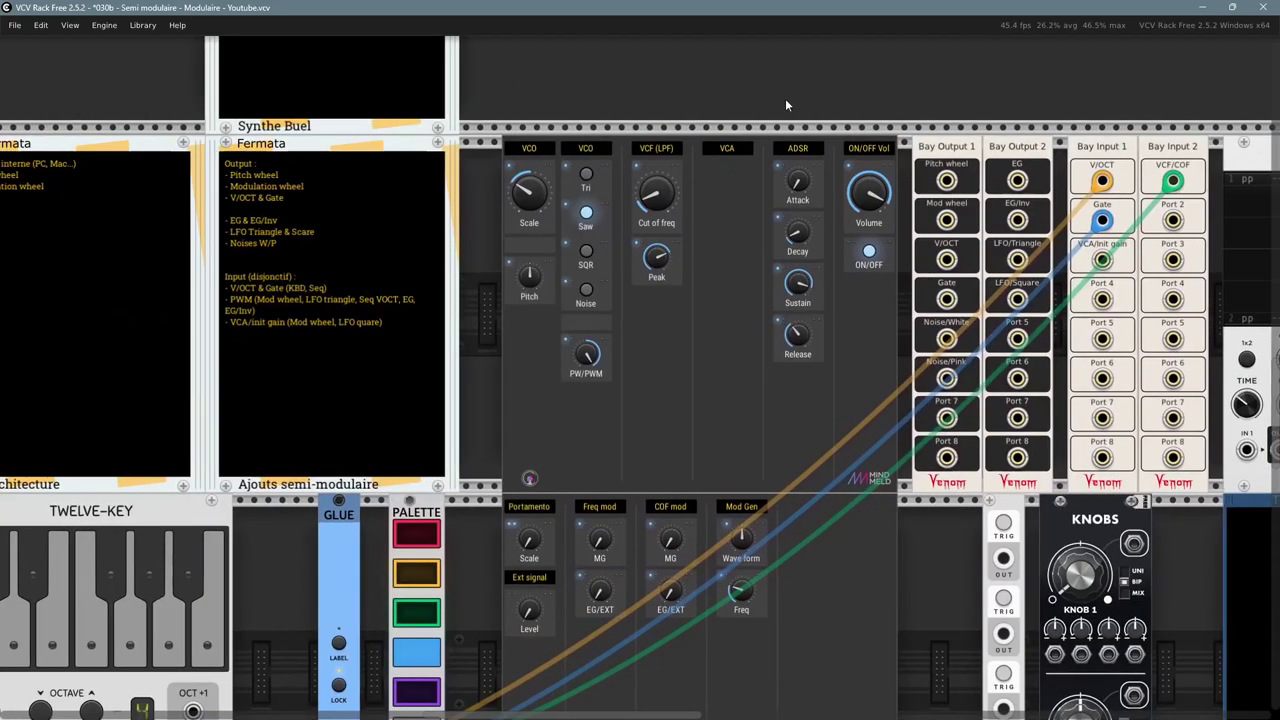
left_click_drag(274, 546, 990, 328)
left_click_drag(203, 374, 291, 372)
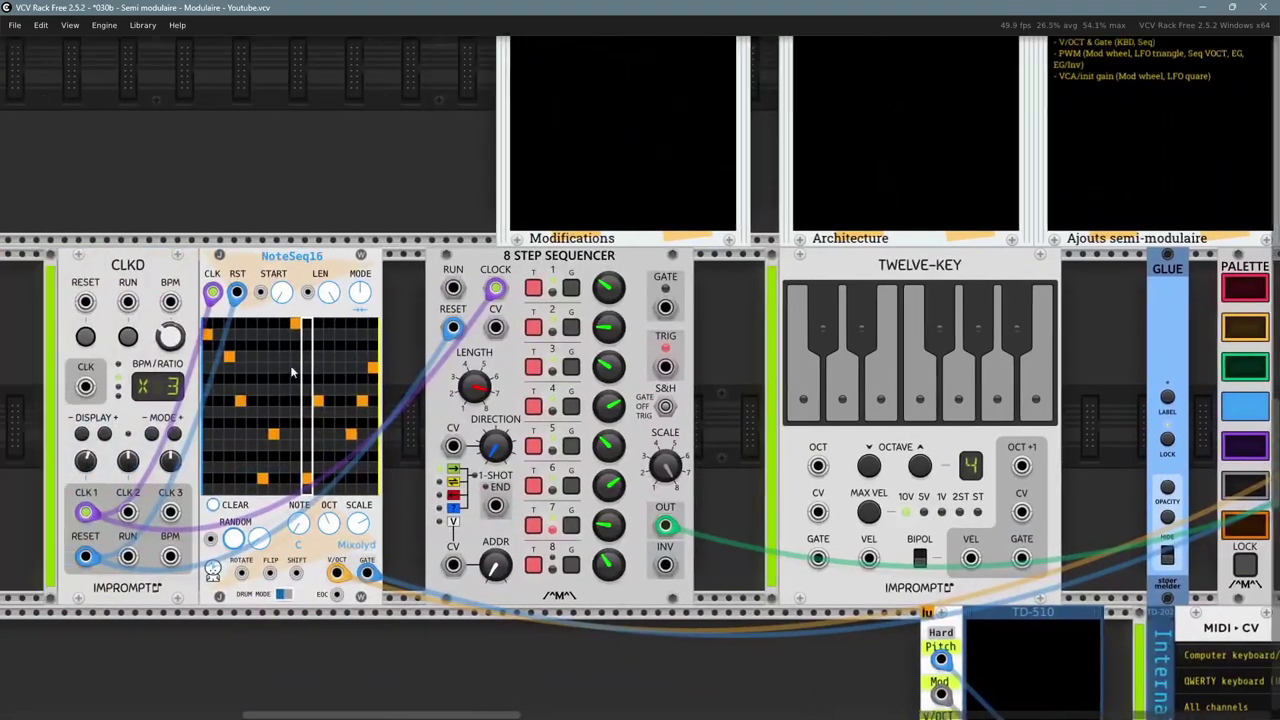
scroll(292, 373, "left", 1)
left_click_drag(844, 198, 477, 351)
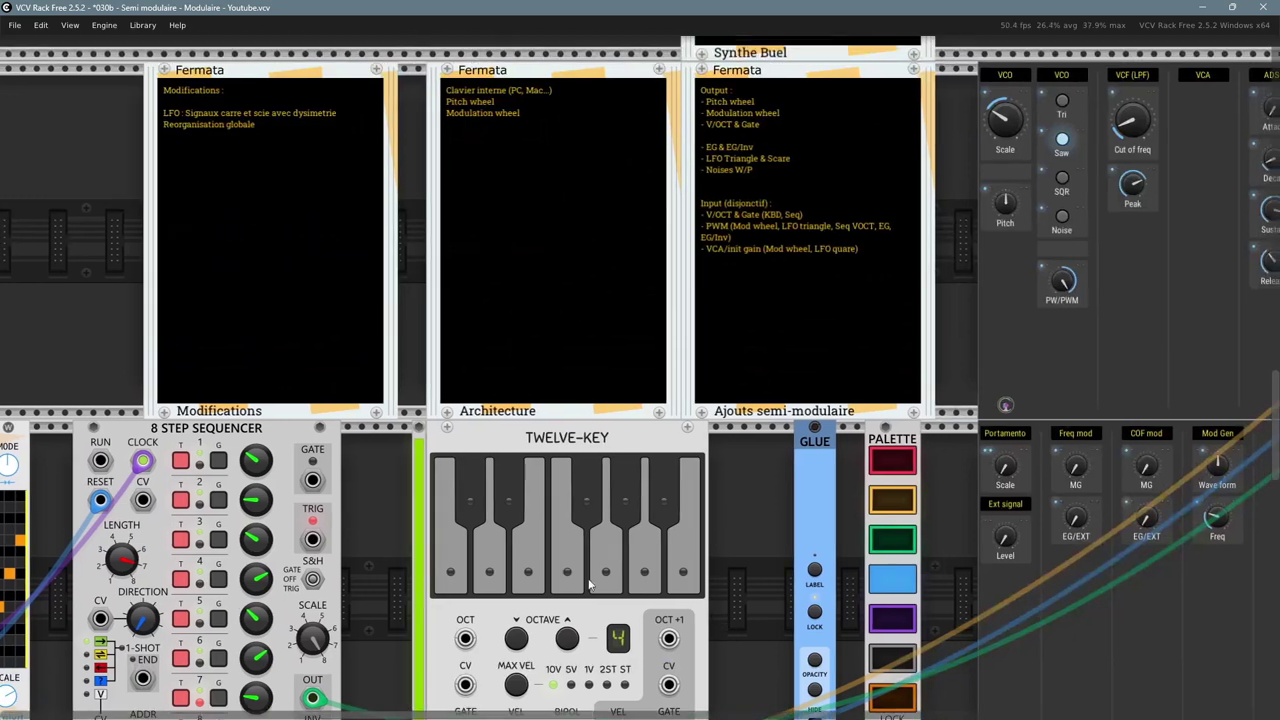
left_click_drag(110, 326, 505, 171)
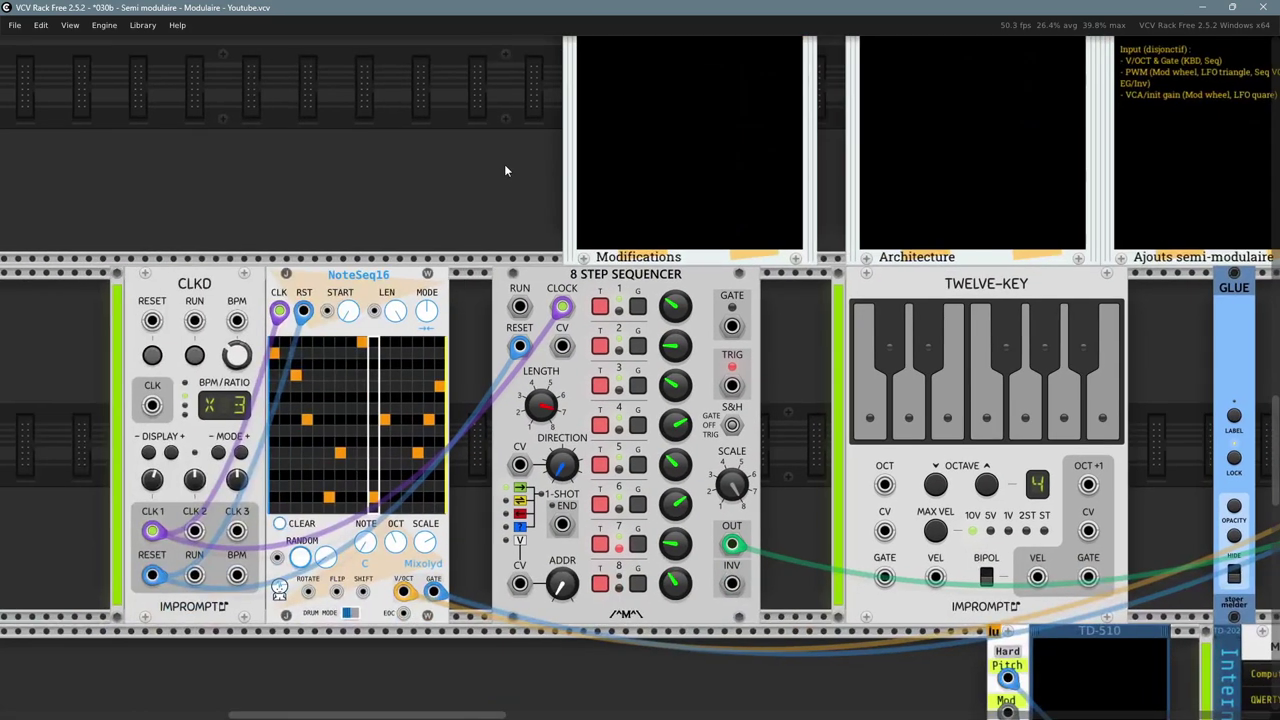
left_click_drag(1239, 59, 812, 75)
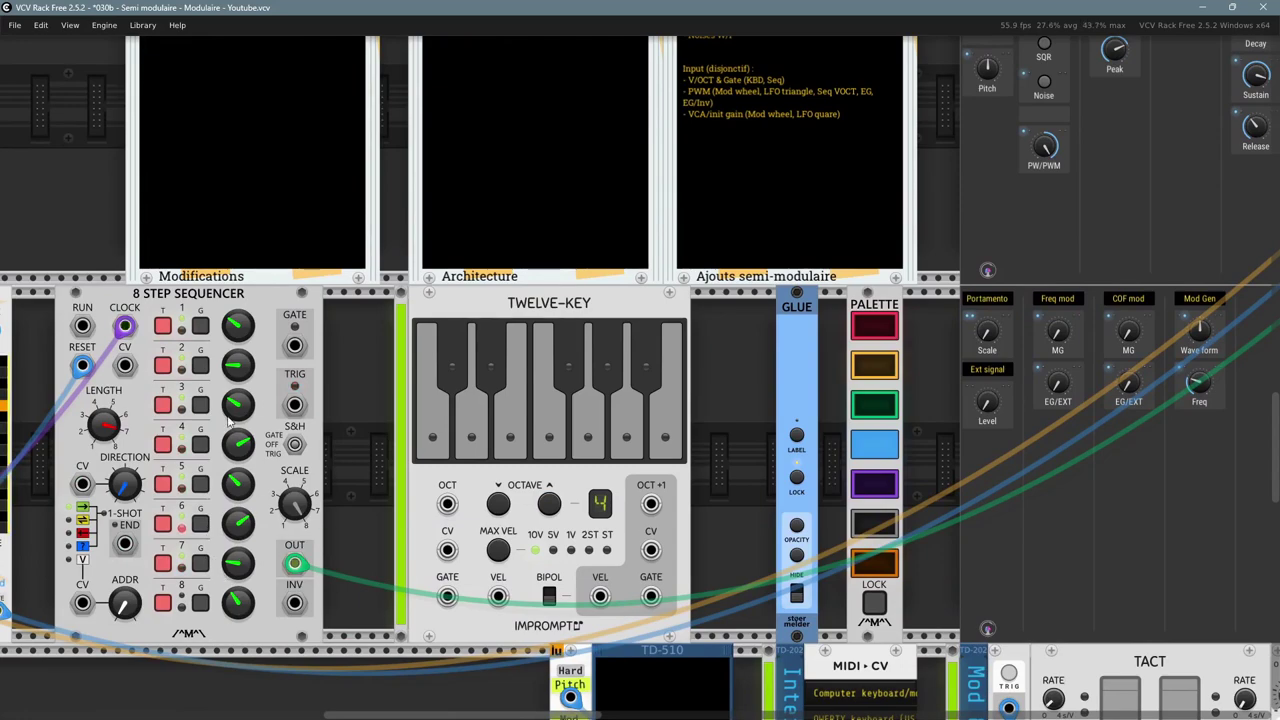
mouse_move(236, 416)
left_click_drag(1128, 229, 848, 407)
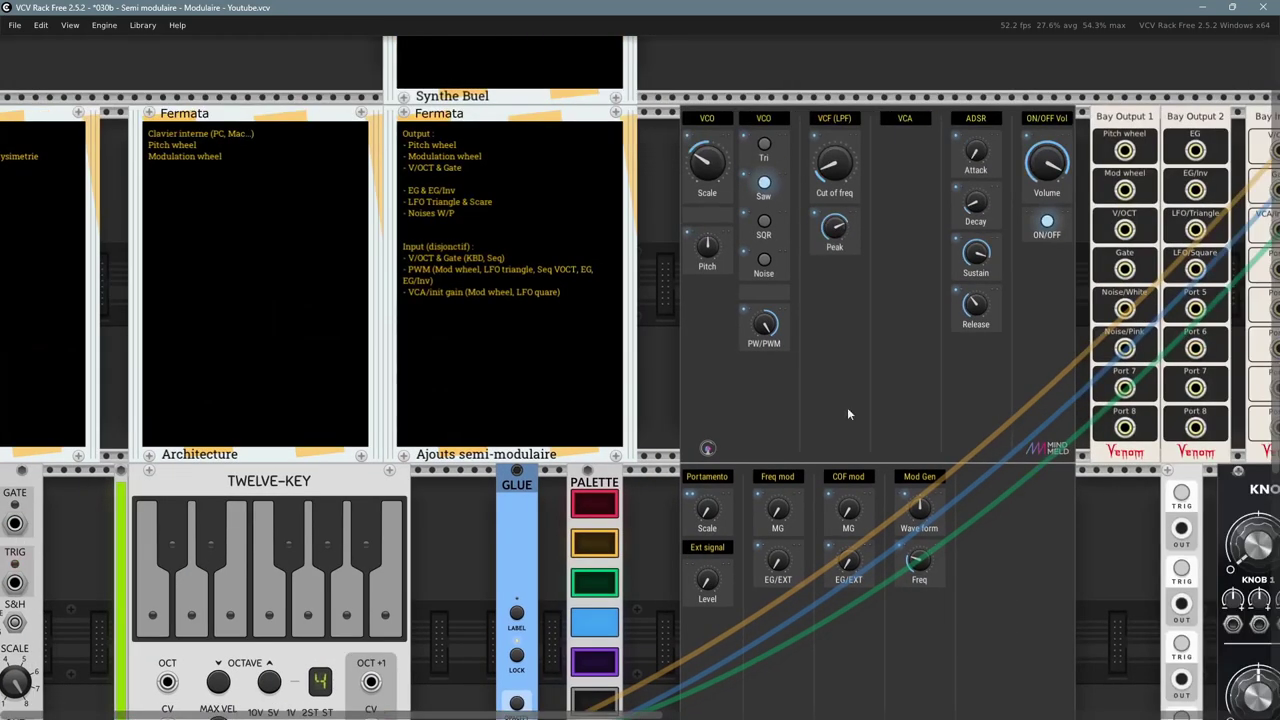
scroll(1043, 253, "right", 6)
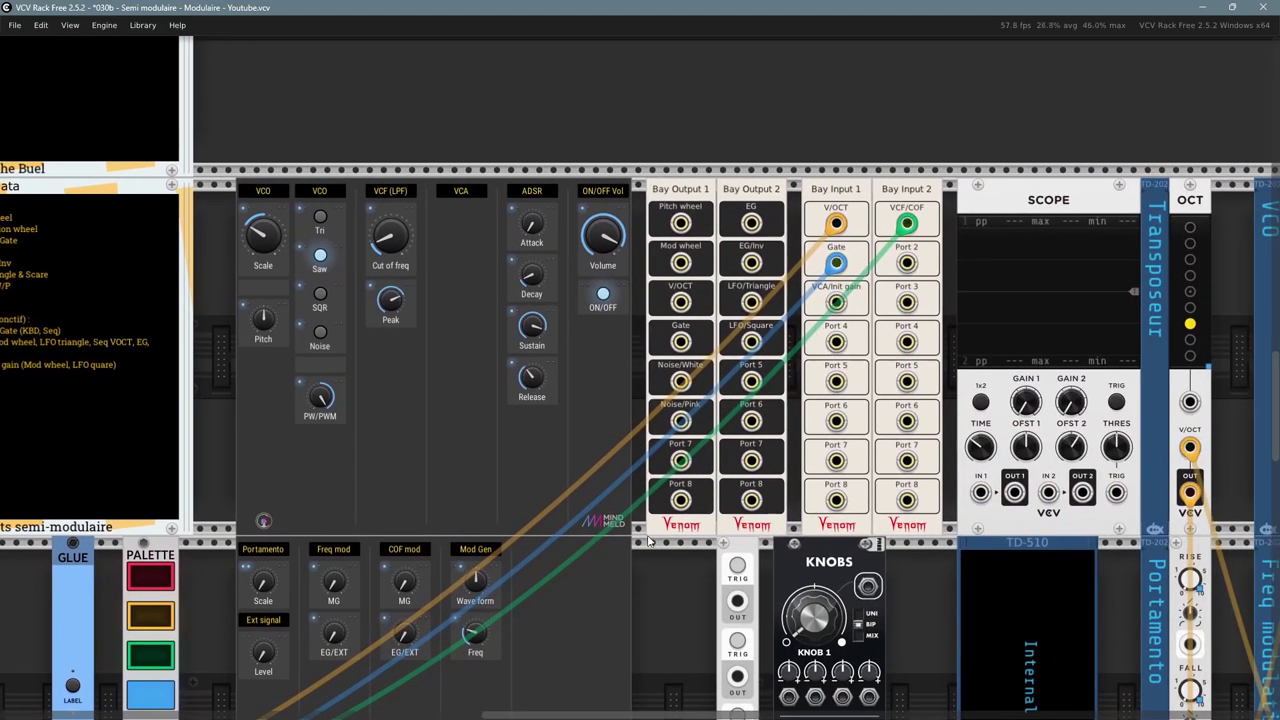
- Move the sequencer cable from VCF/COF to Port 3 of Bay Input 2, raise the filter's cutoff frequency and lower its peak
scroll(605, 413, "down", 1)
left_click_drag(880, 130, 880, 209)
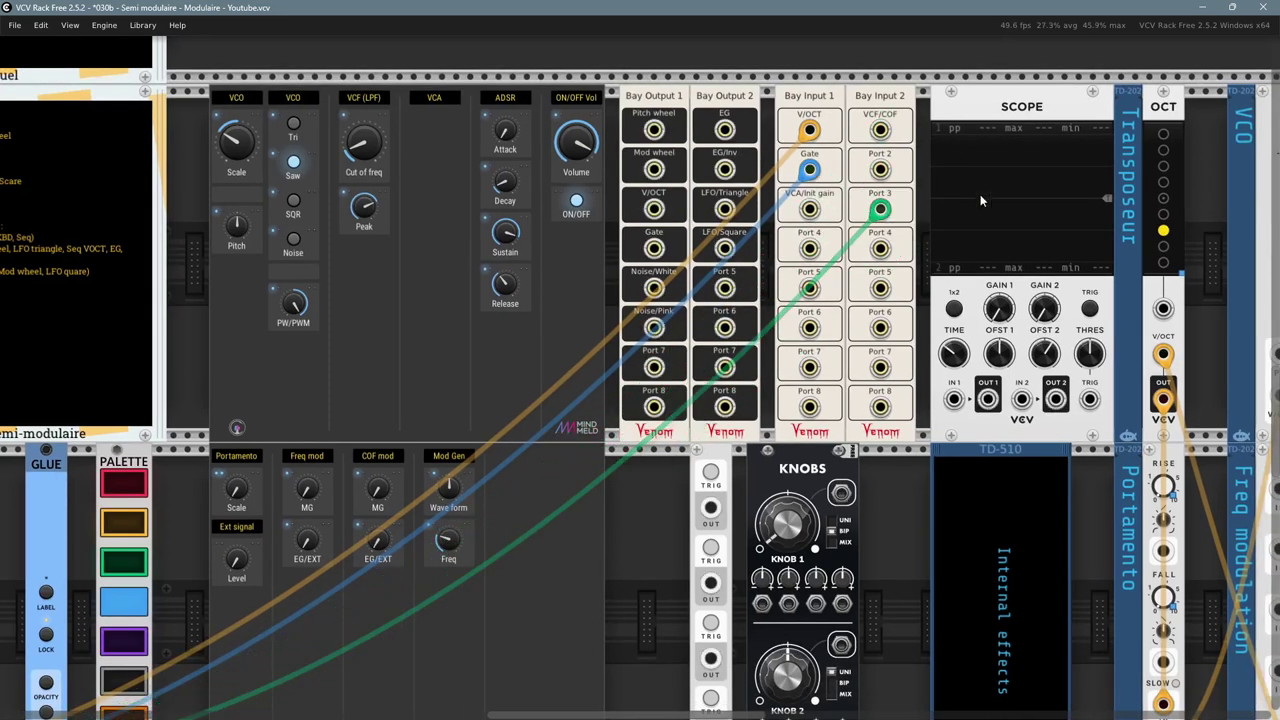
mouse_move(362, 157)
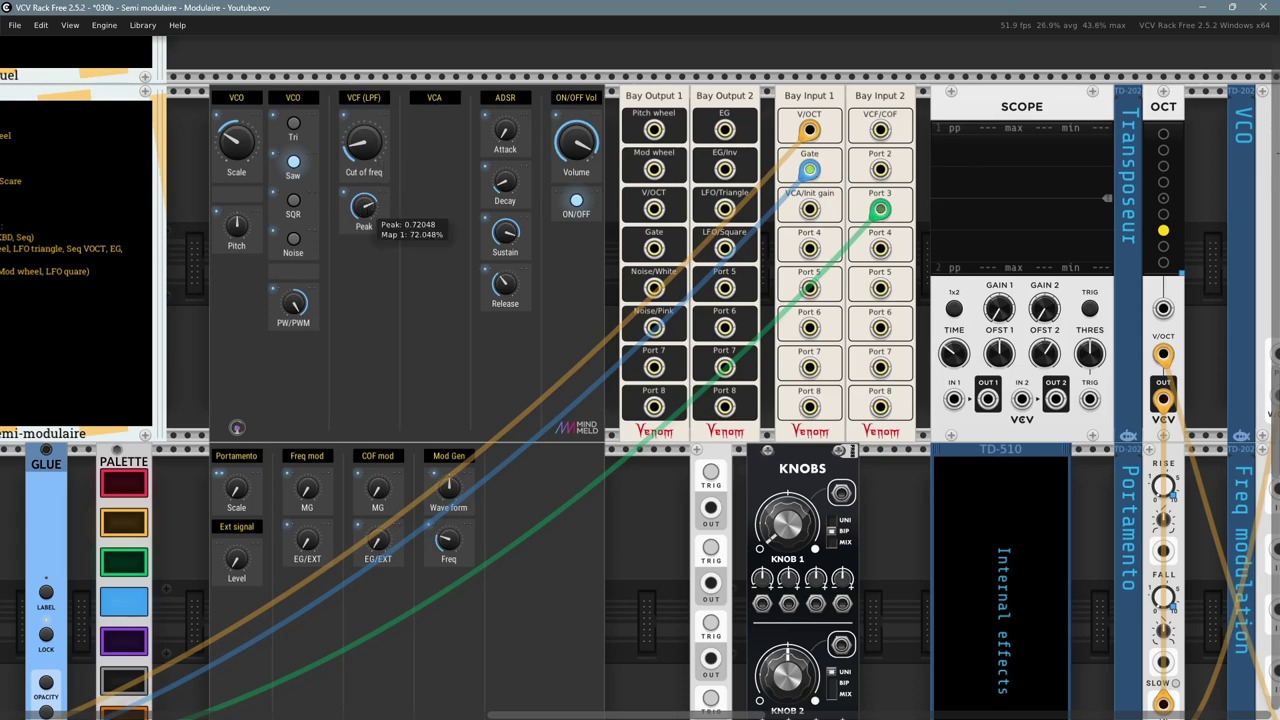
left_click_drag(370, 146, 370, 192)
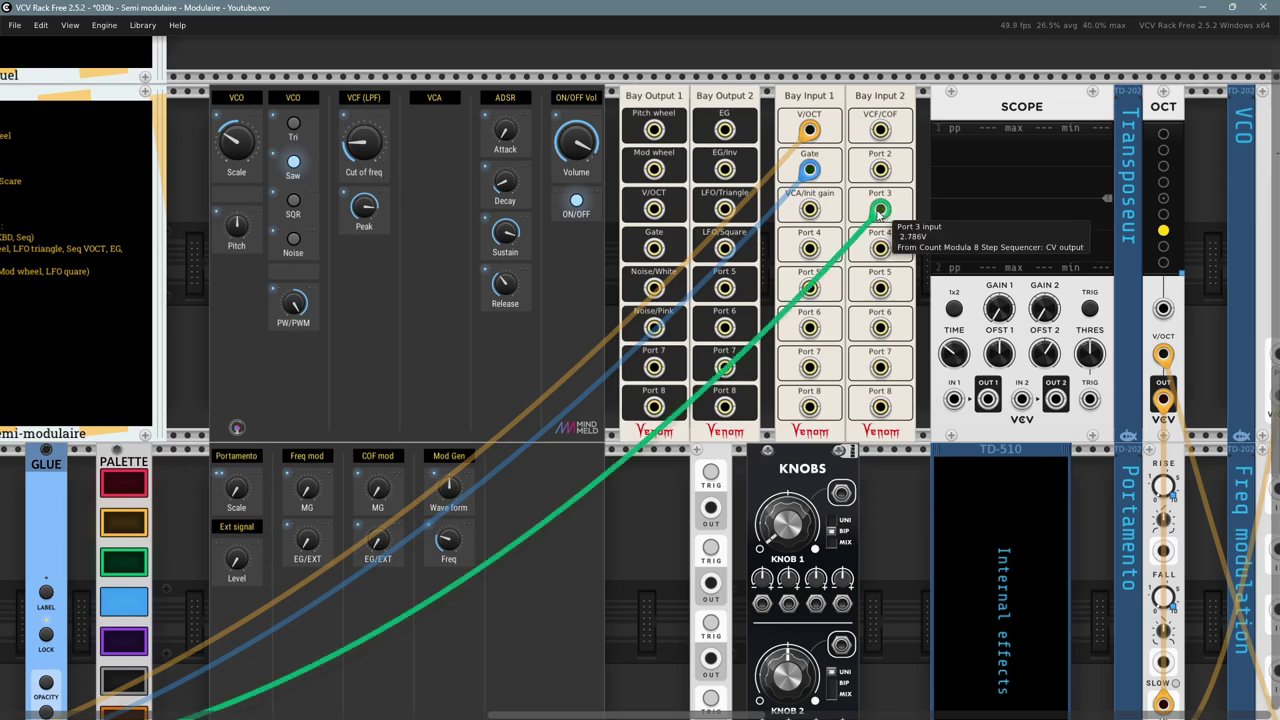
- Reconnect the 8 Step Sequencer cable to the VCF/COF port of Bay Input 2
left_click_drag(880, 208, 880, 130)
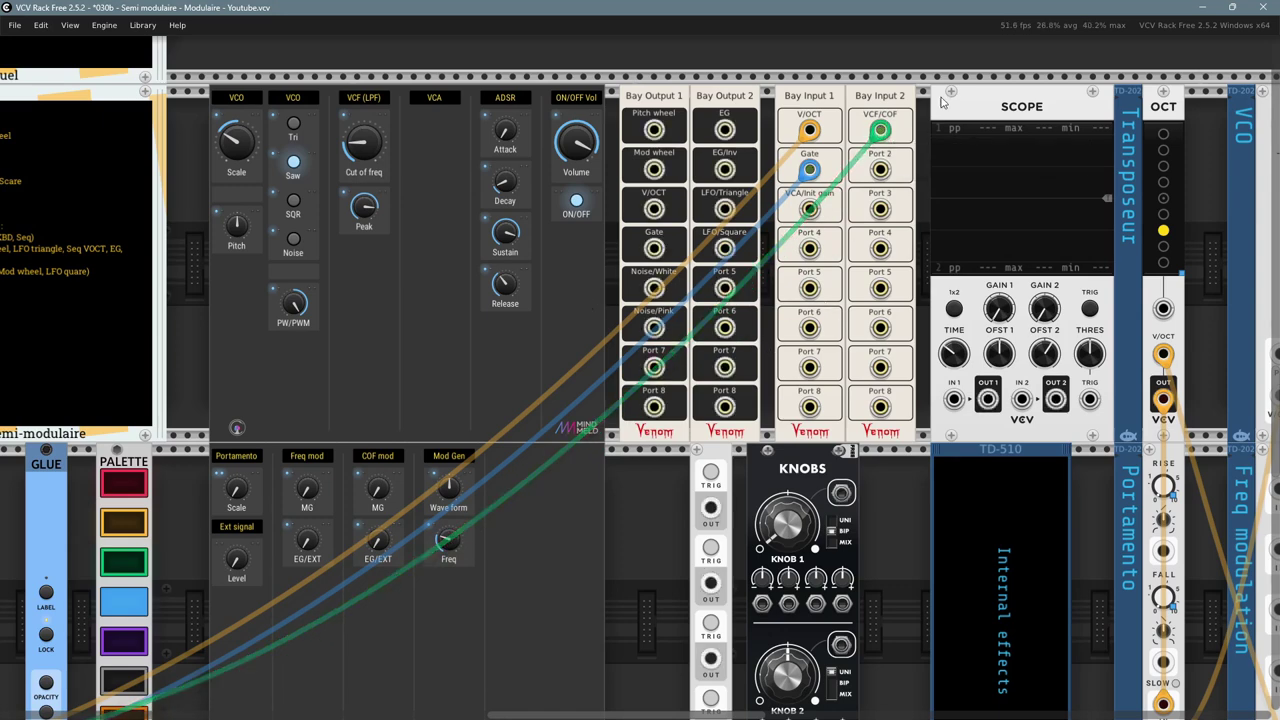
mouse_move(885, 135)
mouse_move(882, 132)
left_mouse_down()
mouse_move(840, 268)
mouse_move(880, 136)
left_mouse_up()
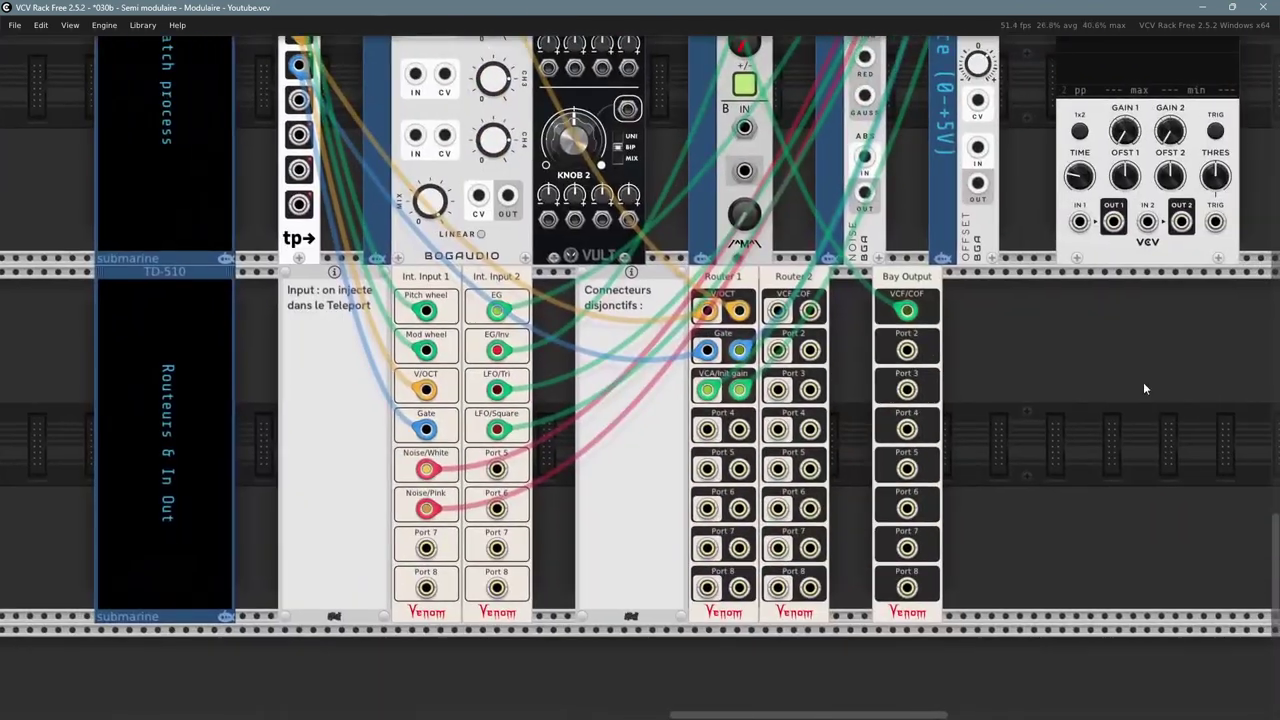
- Look over the router and bay row, the hardware section, and the KORG synthesizer picture
scroll(1054, 406, "down", 2)
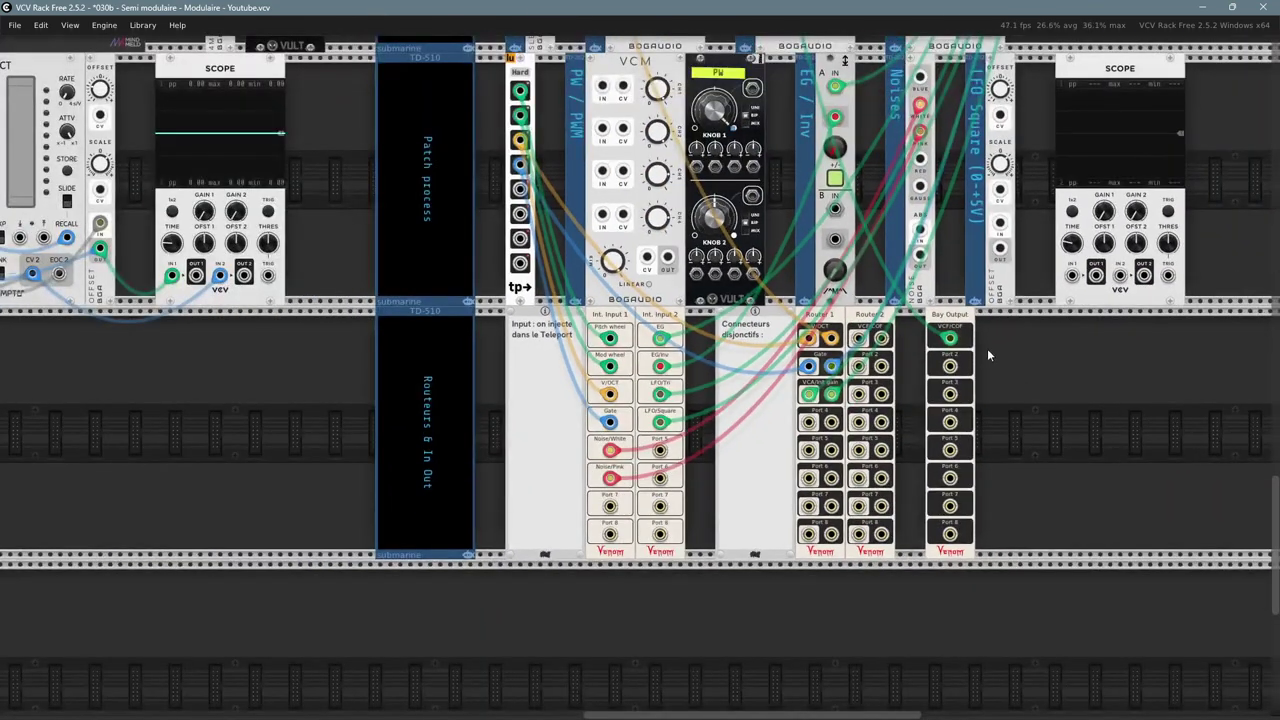
left_click_drag(1003, 365, 1043, 411)
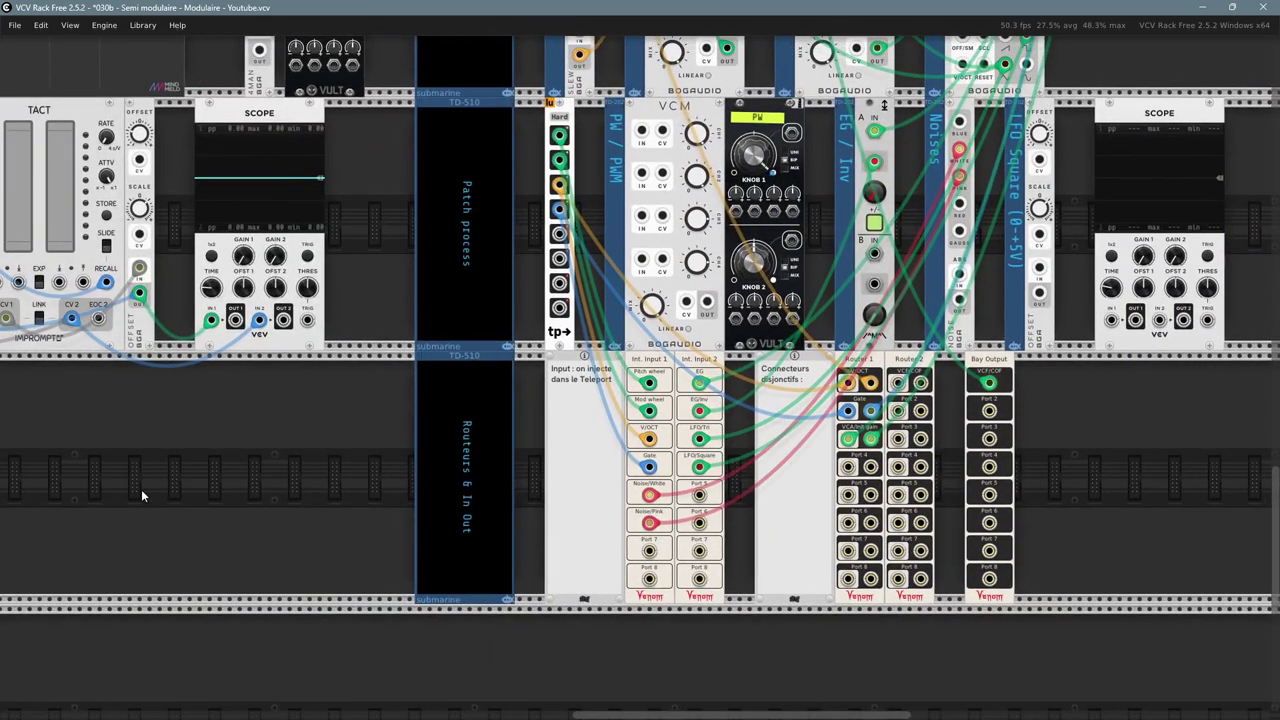
left_click_drag(141, 489, 910, 598)
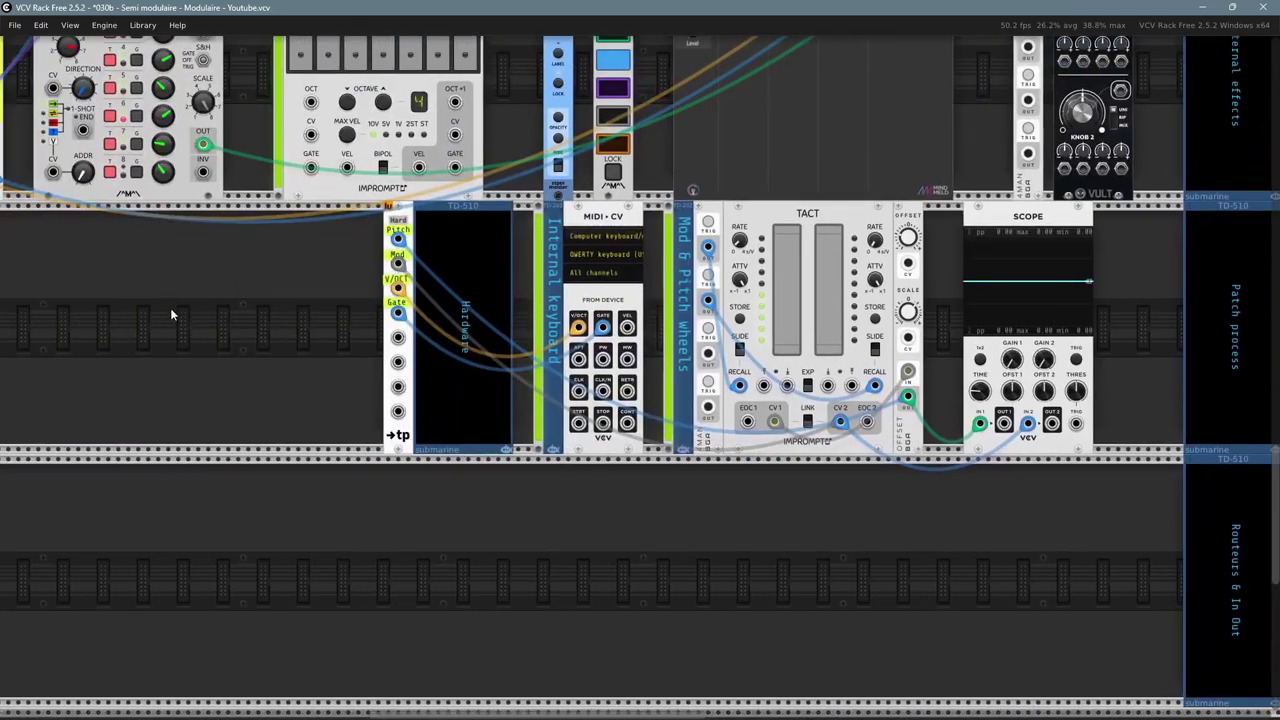
left_click_drag(170, 308, 487, 494)
left_click(289, 281)
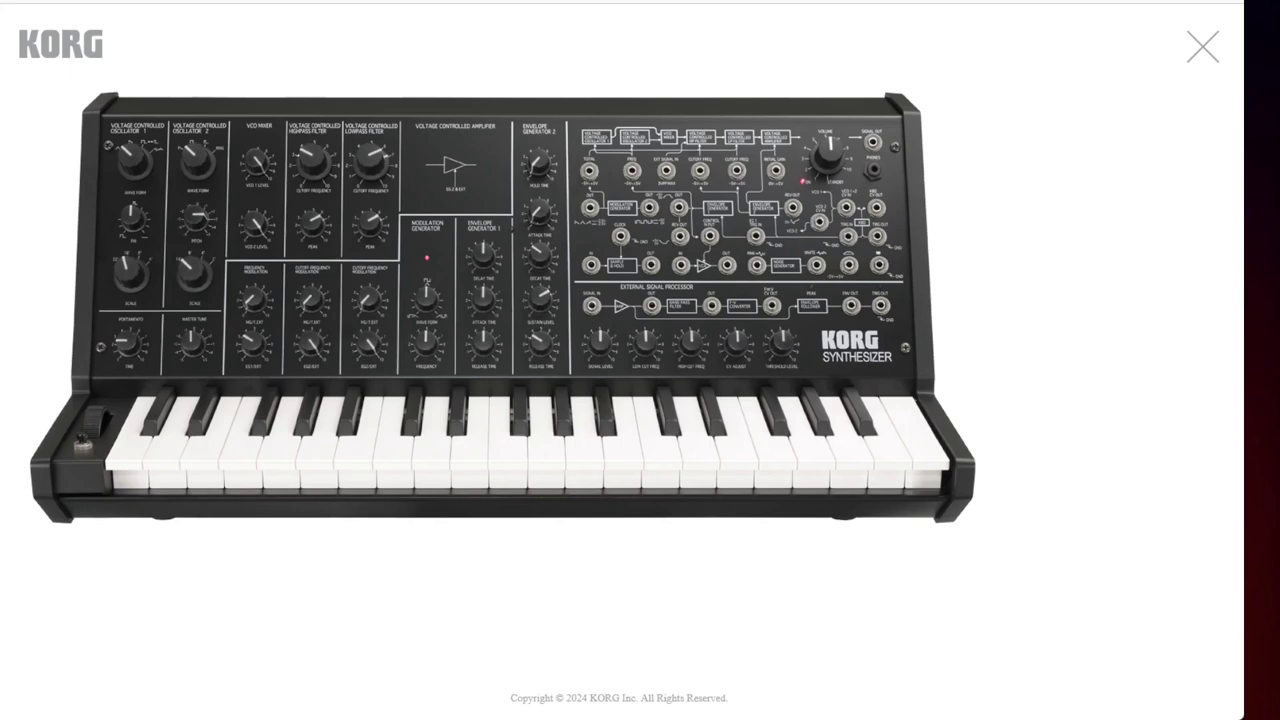
double_click(165, 161)
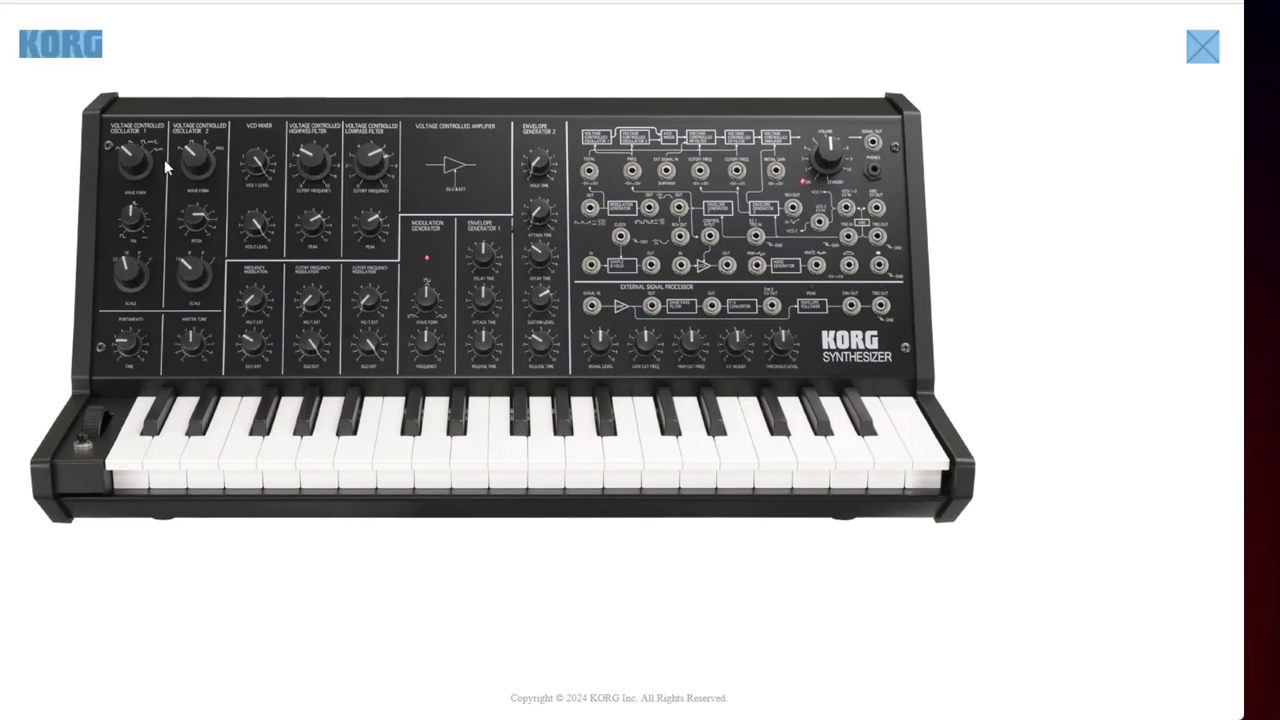
left_click(1125, 411)
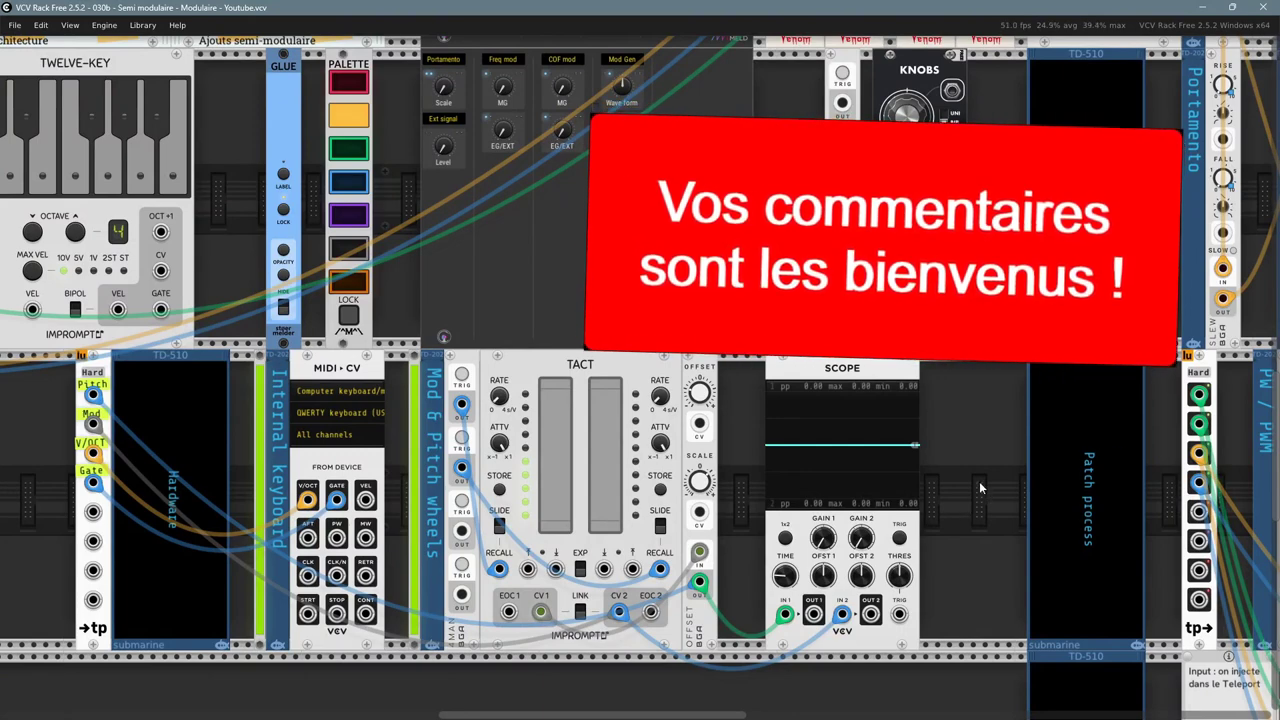
- Review the whole patch layout, from the sequencers and front panel to the internal effects, patch process, and router and bay rows
mouse_move(980, 488)
left_mouse_down()
mouse_move(968, 520)
mouse_move(971, 506)
left_mouse_up()
scroll(972, 472, "down", 4)
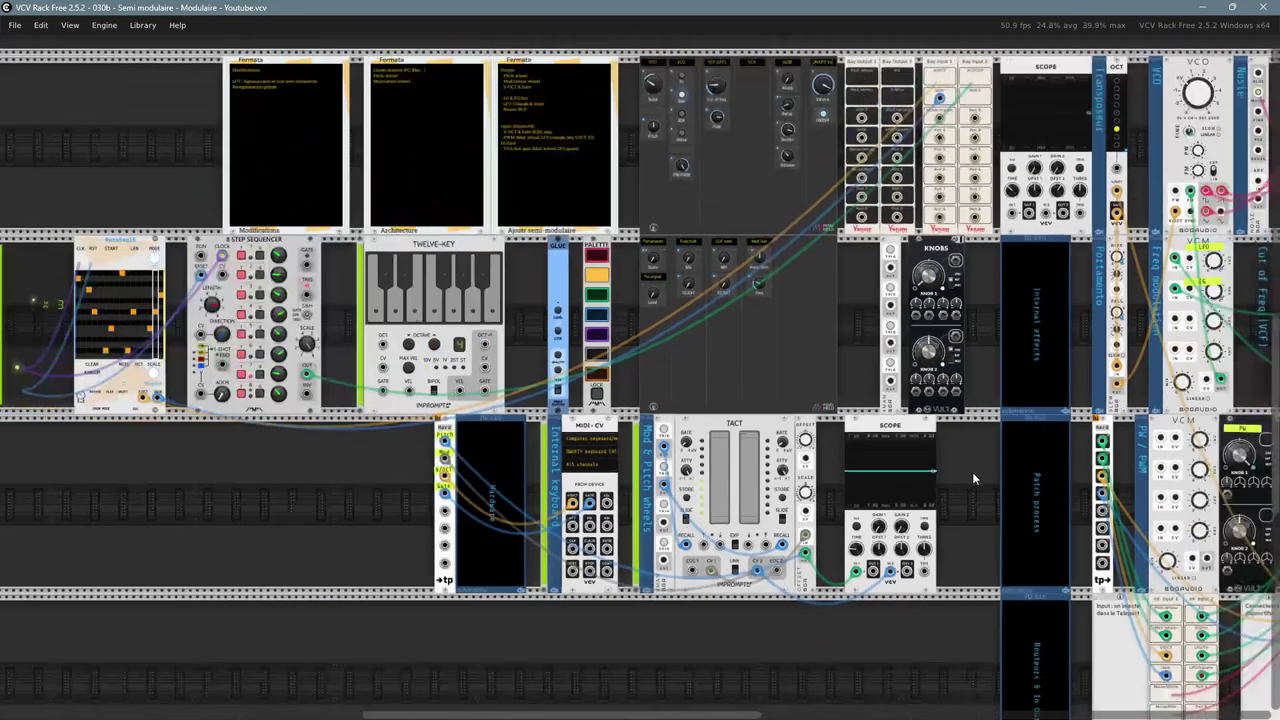
scroll(972, 472, "down", 5)
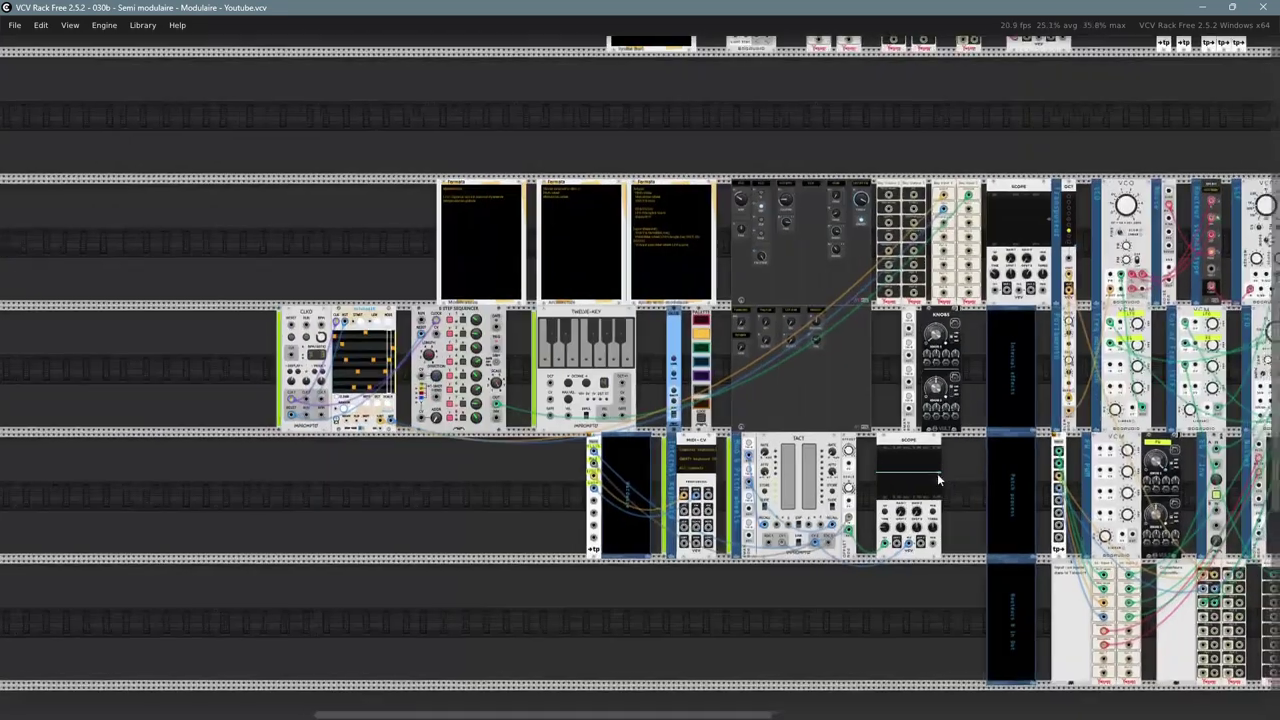
left_click_drag(937, 473, 714, 458)
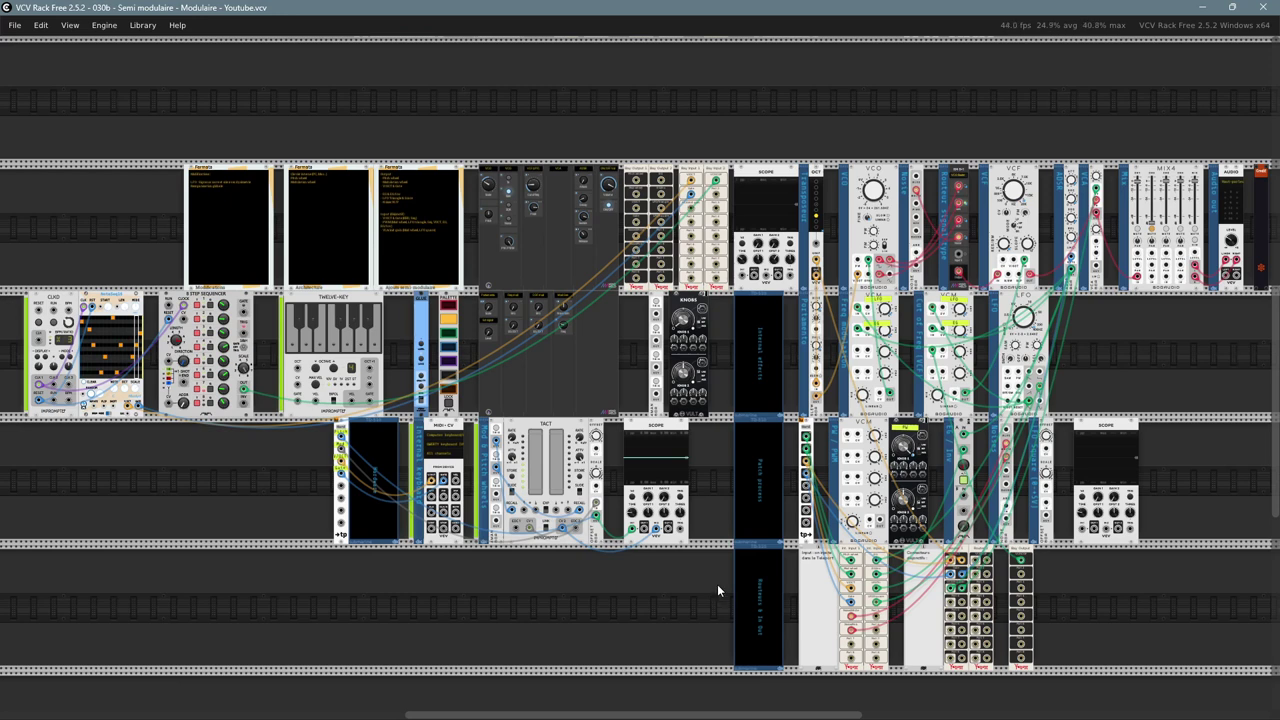
scroll(716, 583, "down", 1)
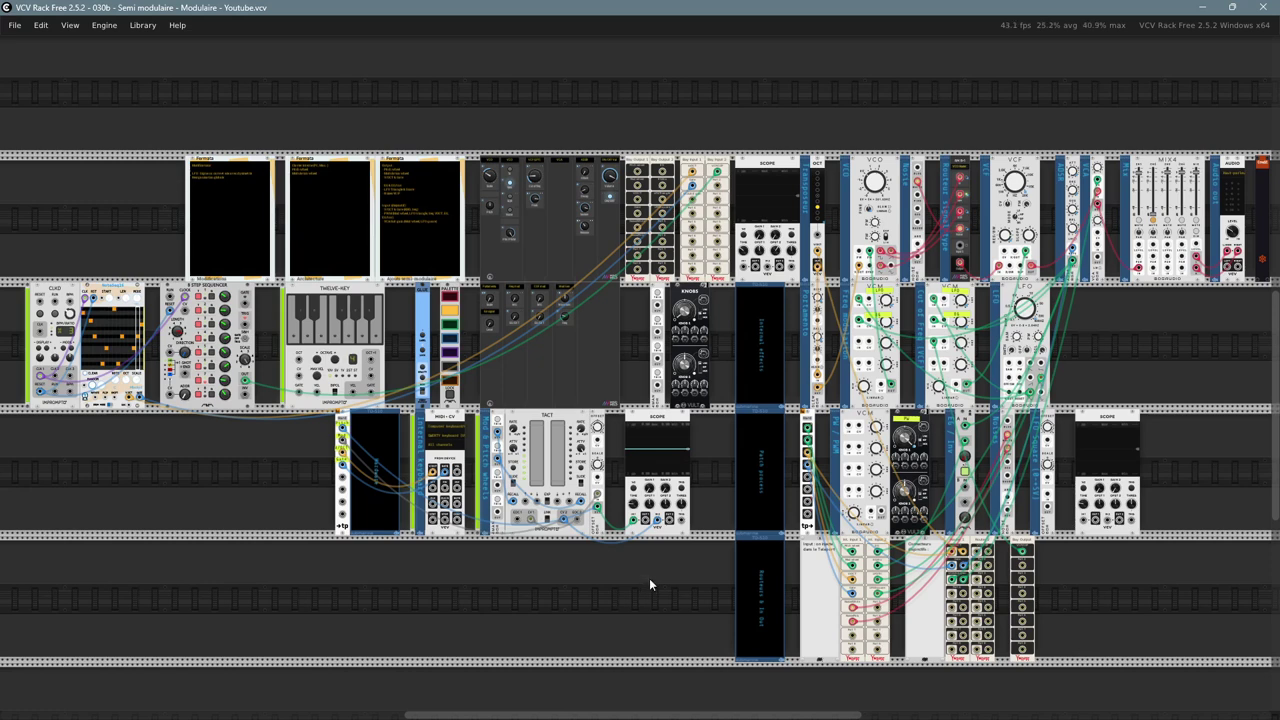
left_click_drag(650, 580, 655, 590)
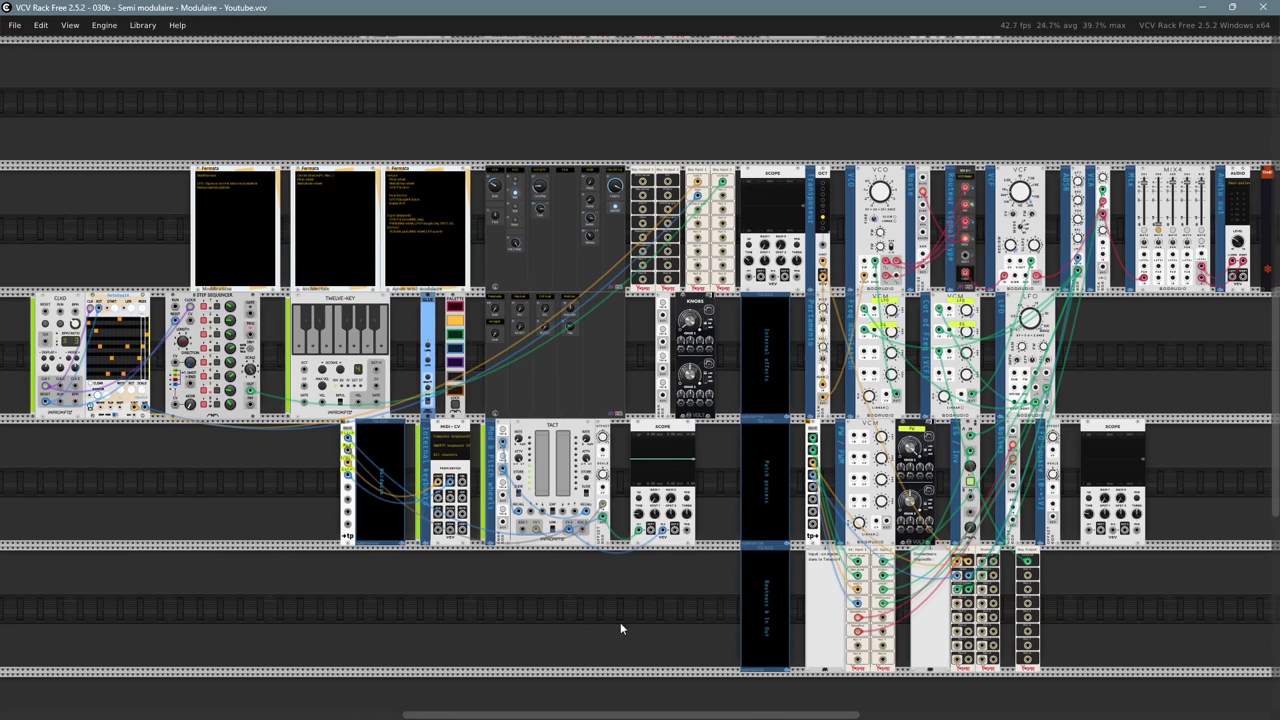
scroll(620, 622, "up", 2)
scroll(620, 622, "up", 1)
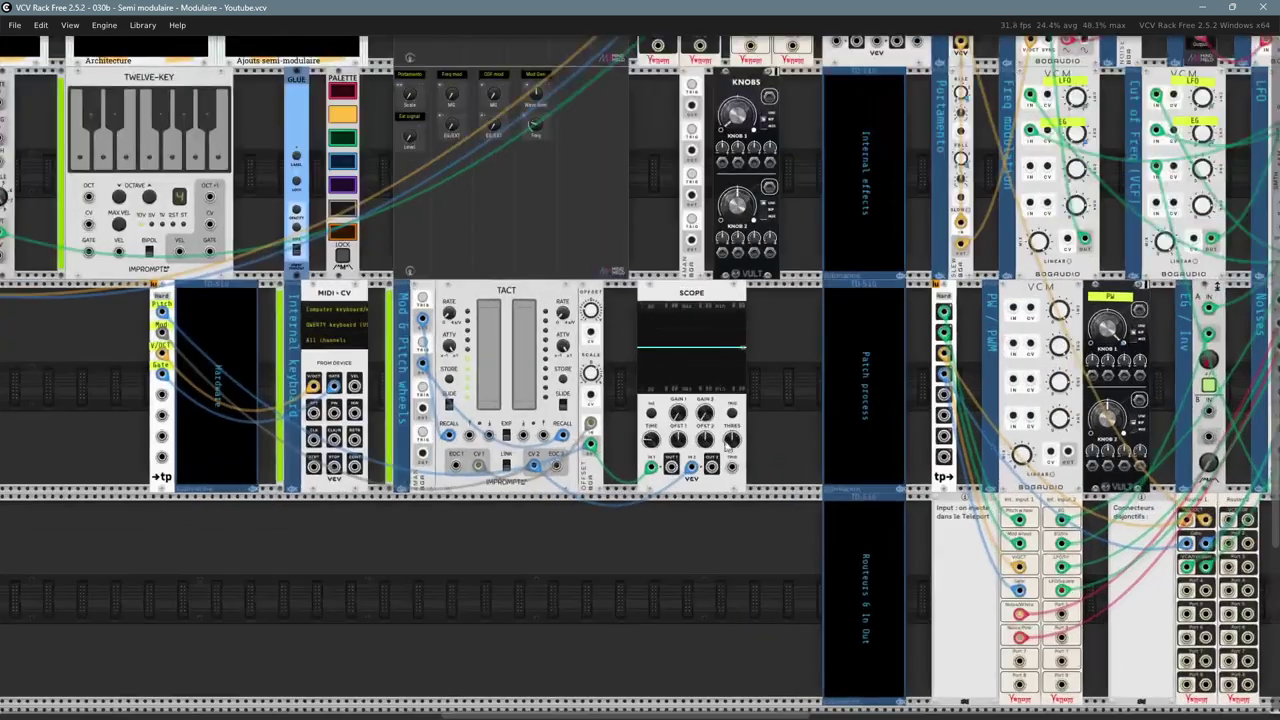
left_click_drag(742, 400, 268, 593)
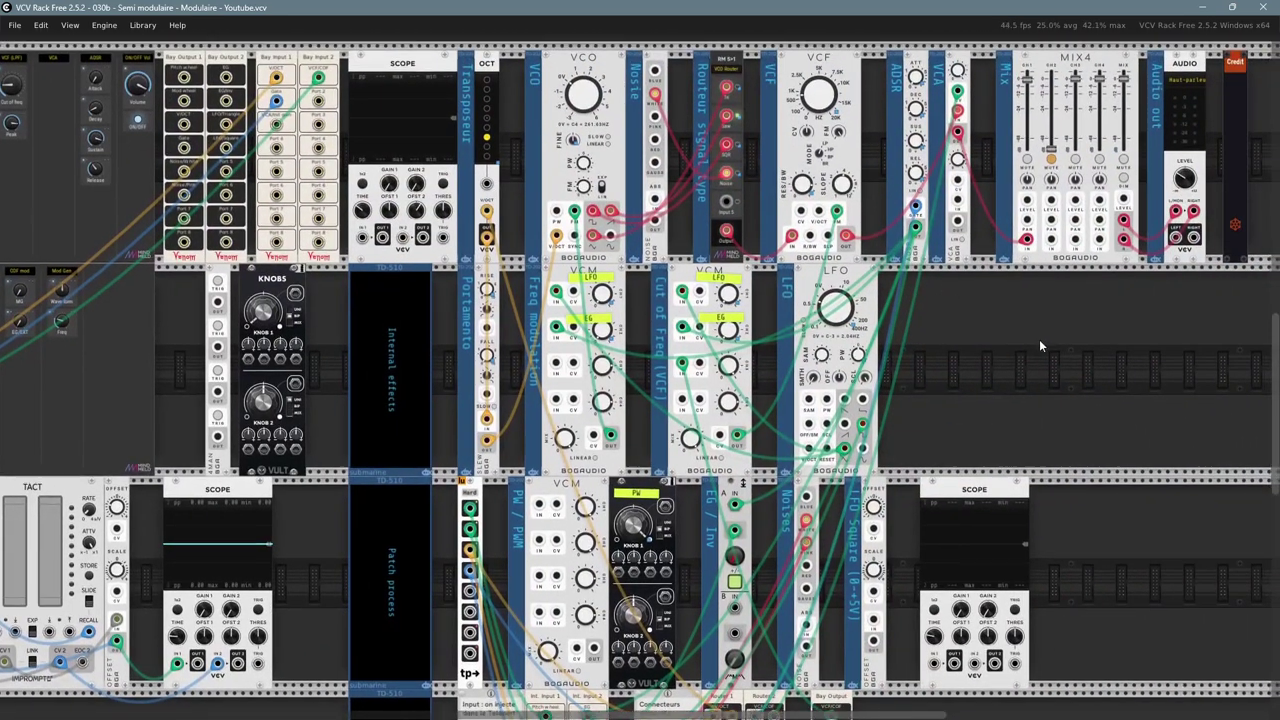
- Add a Count Modula 8 Step Sequencer in the empty rack space beside the LFO
scroll(1030, 365, "up", 2)
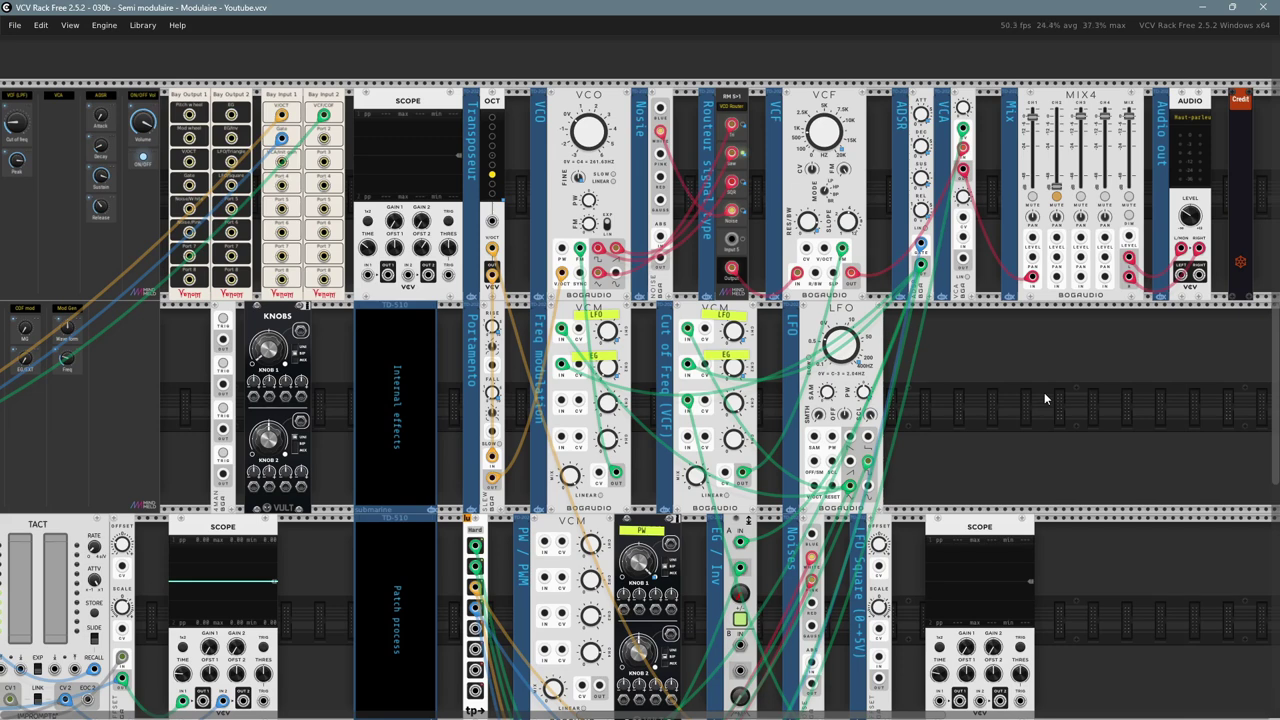
scroll(1008, 407, "up", 3)
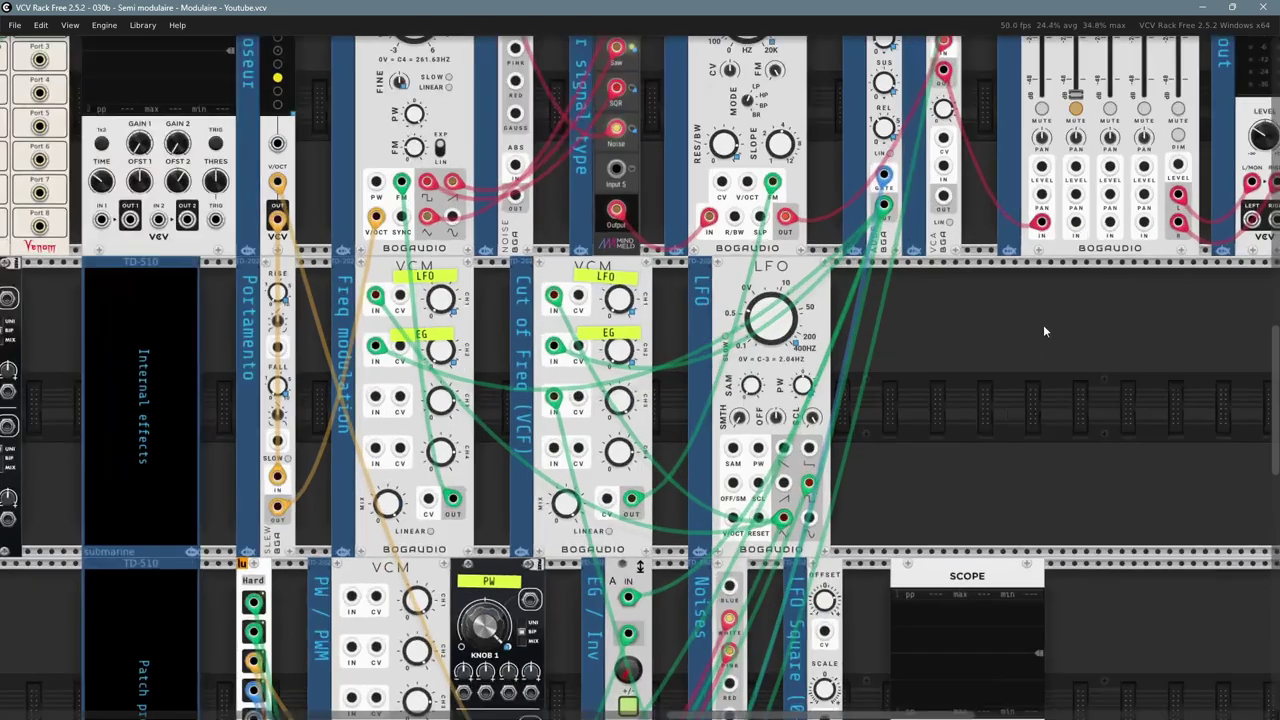
scroll(925, 388, "down", 1)
right_click(970, 417)
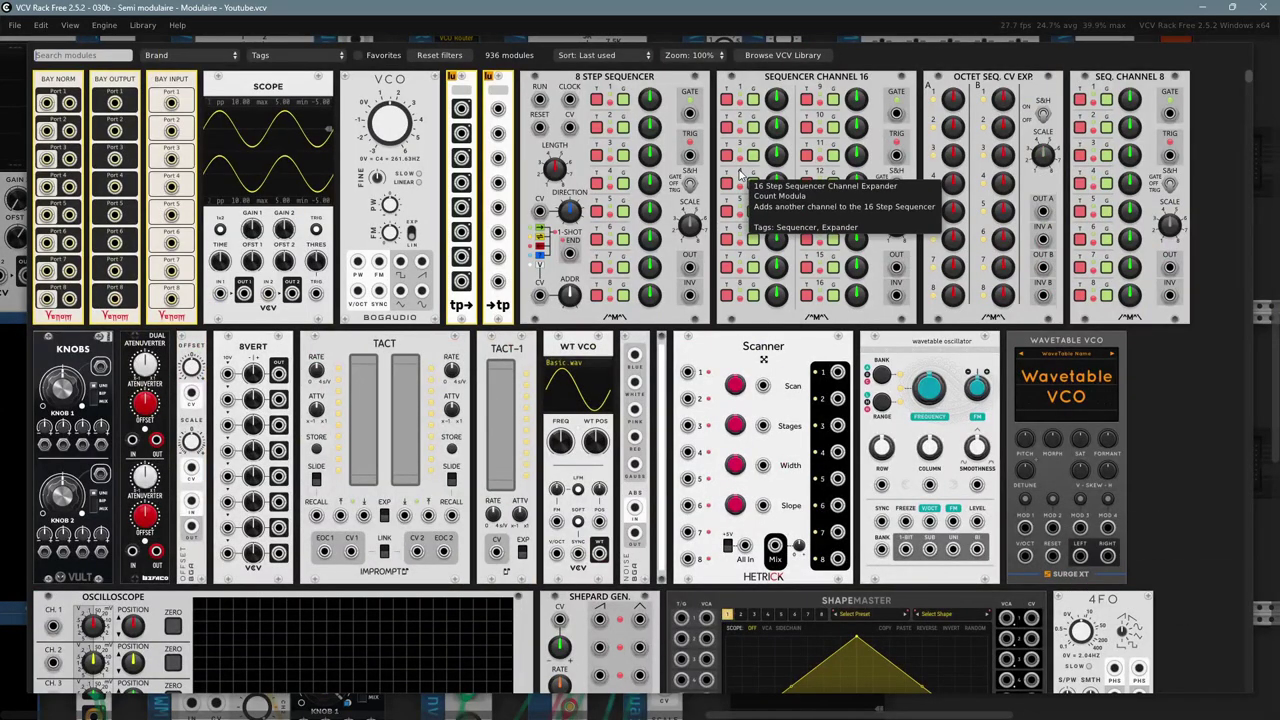
left_click(605, 170)
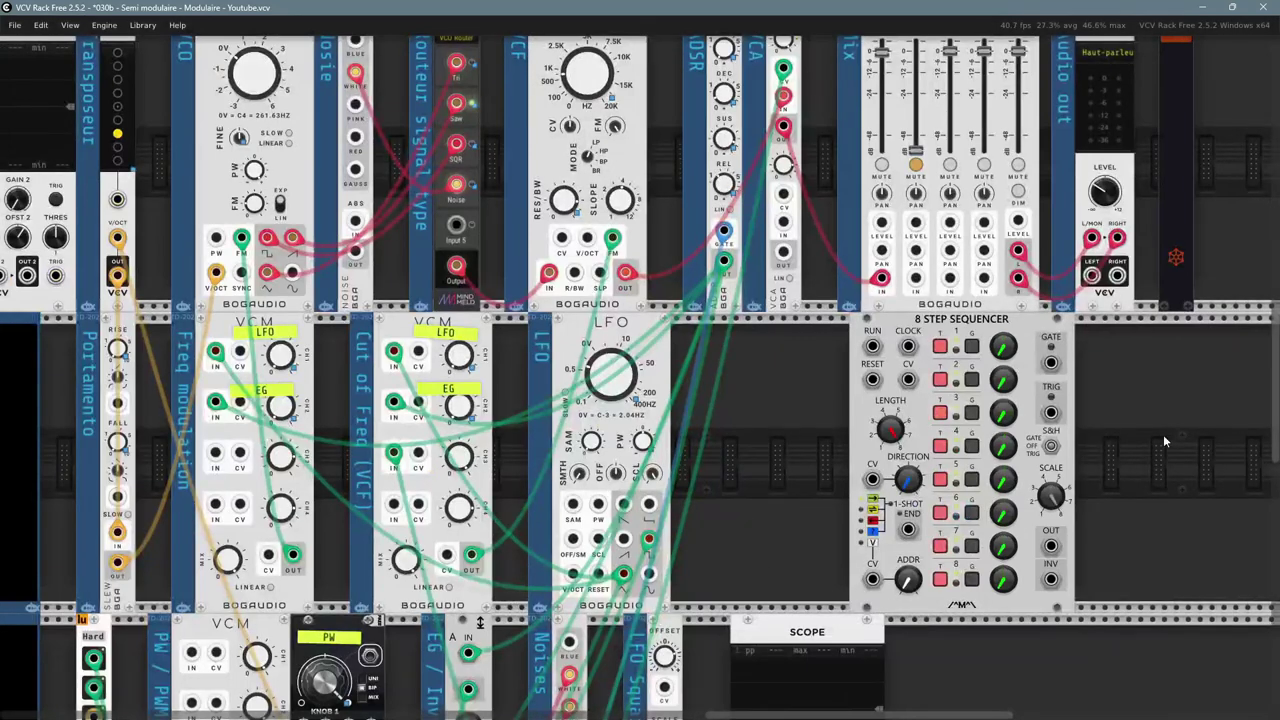
left_click_drag(1163, 434, 923, 400)
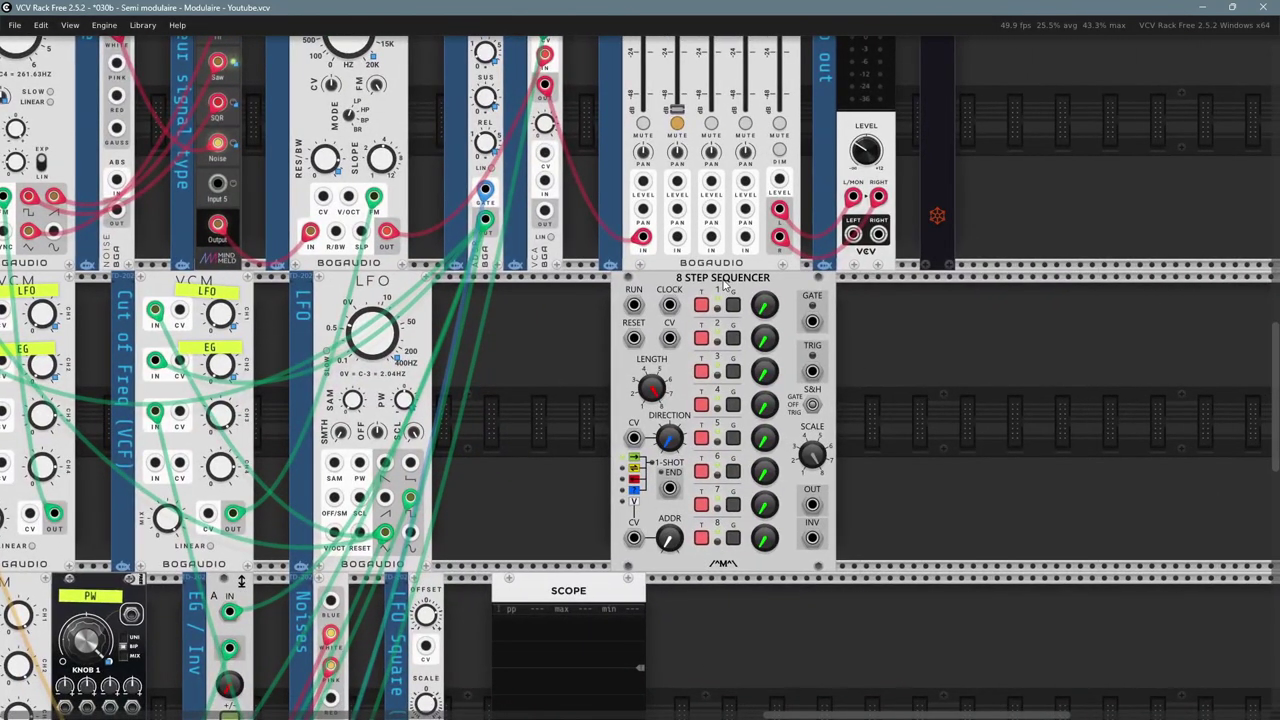
left_click_drag(723, 283, 767, 322)
scroll(598, 431, "up", 2)
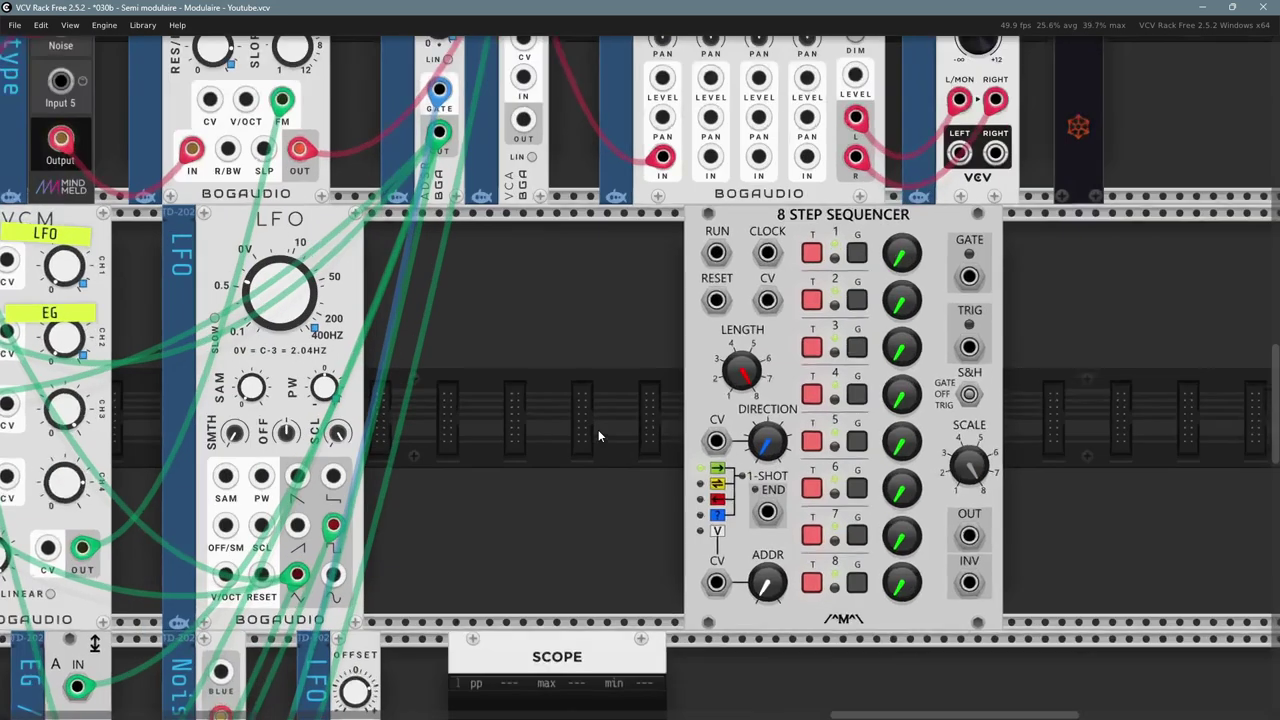
scroll(629, 429, "up", 2)
left_click_drag(569, 368, 516, 394)
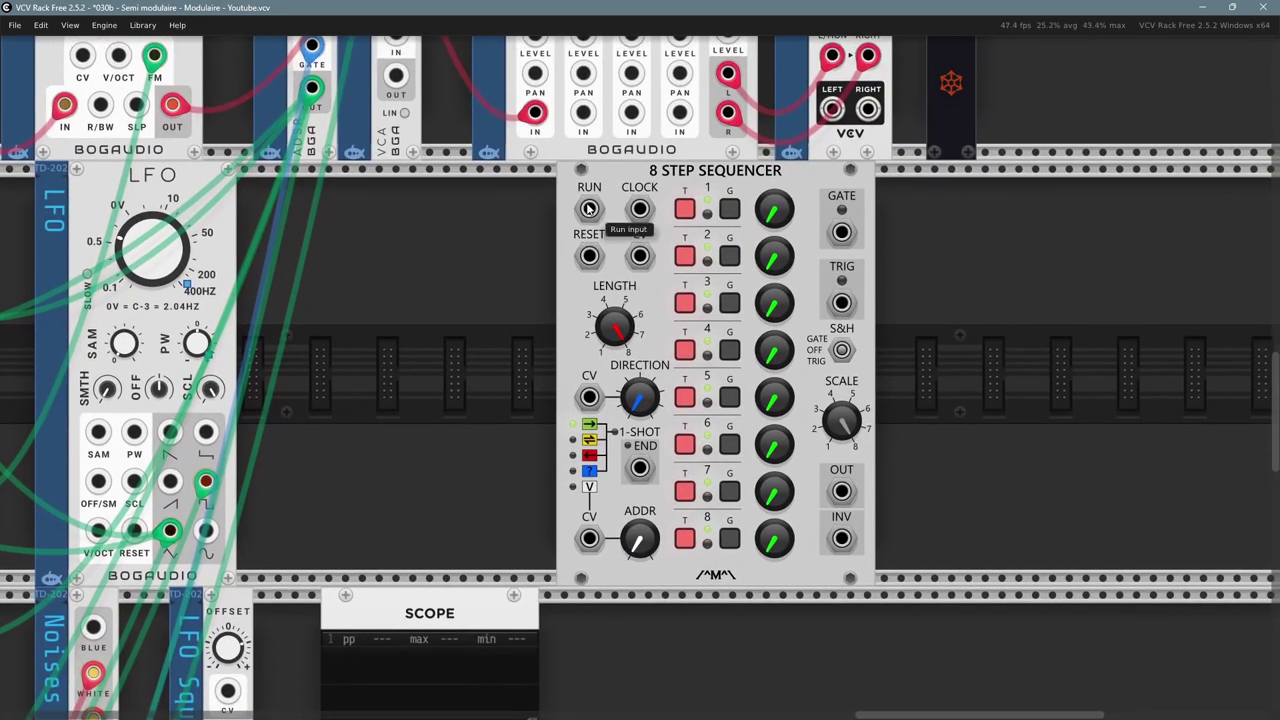
- Toggle the gate select of step 5 on the new 8 Step Sequencer on and back off
left_click(729, 397)
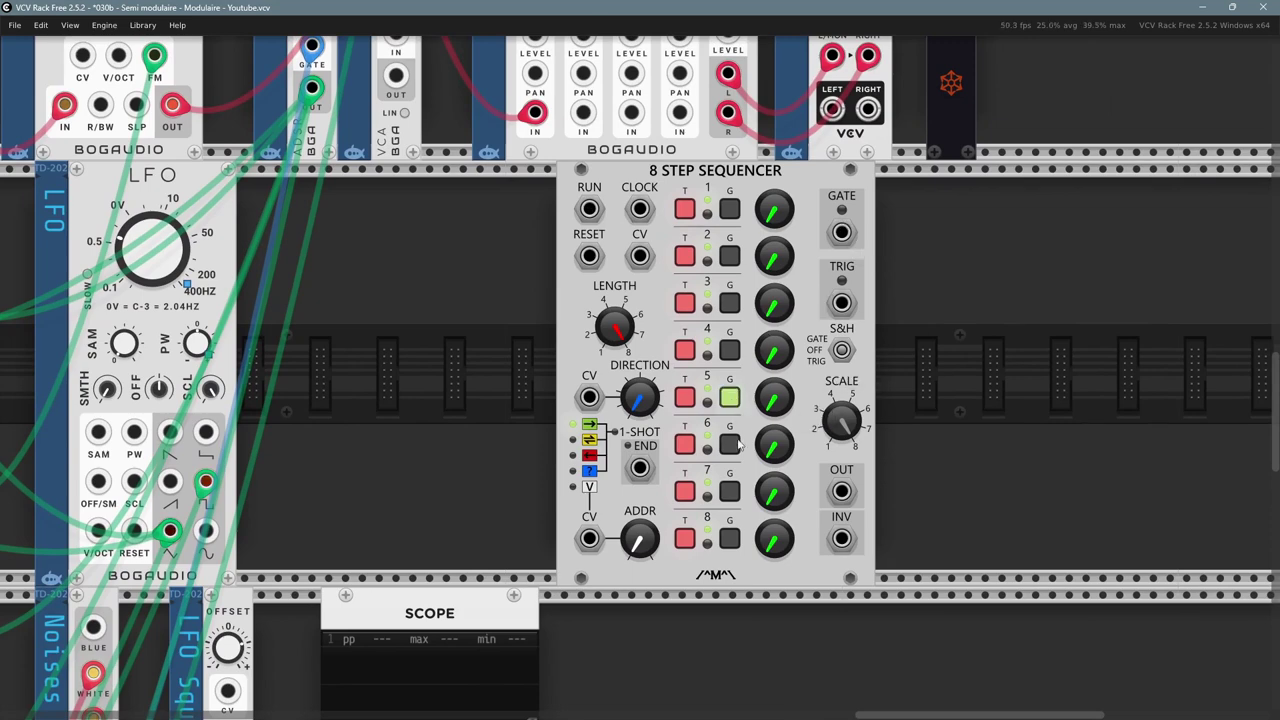
left_click(730, 398)
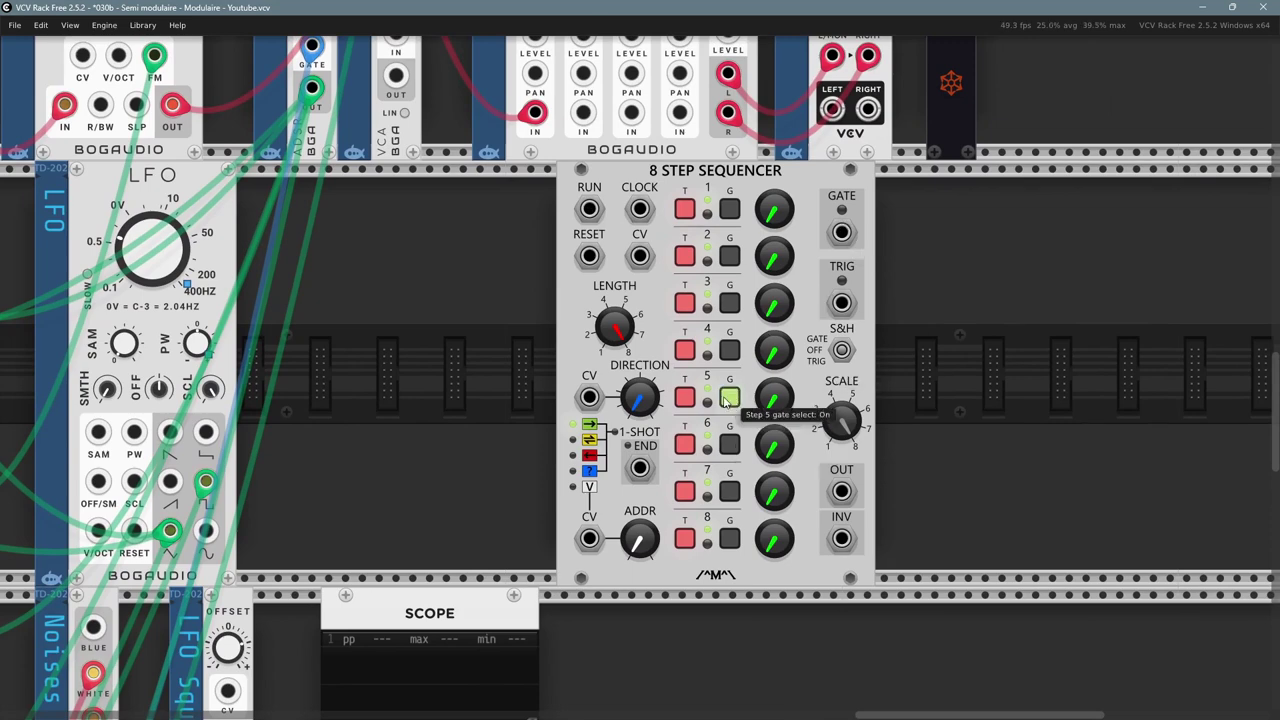
left_click(730, 398)
left_click(730, 398)
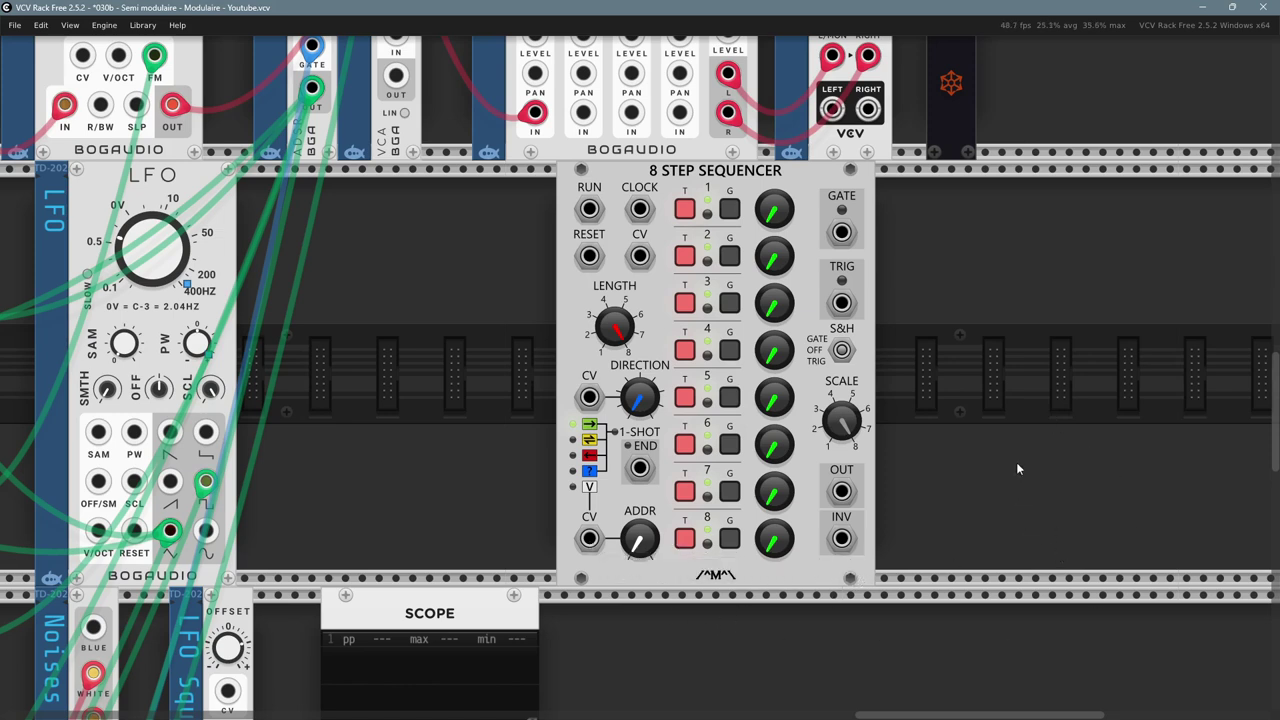
- Examine the step rows, inputs and outputs of the new 8 Step Sequencer
scroll(931, 533, "down", 1)
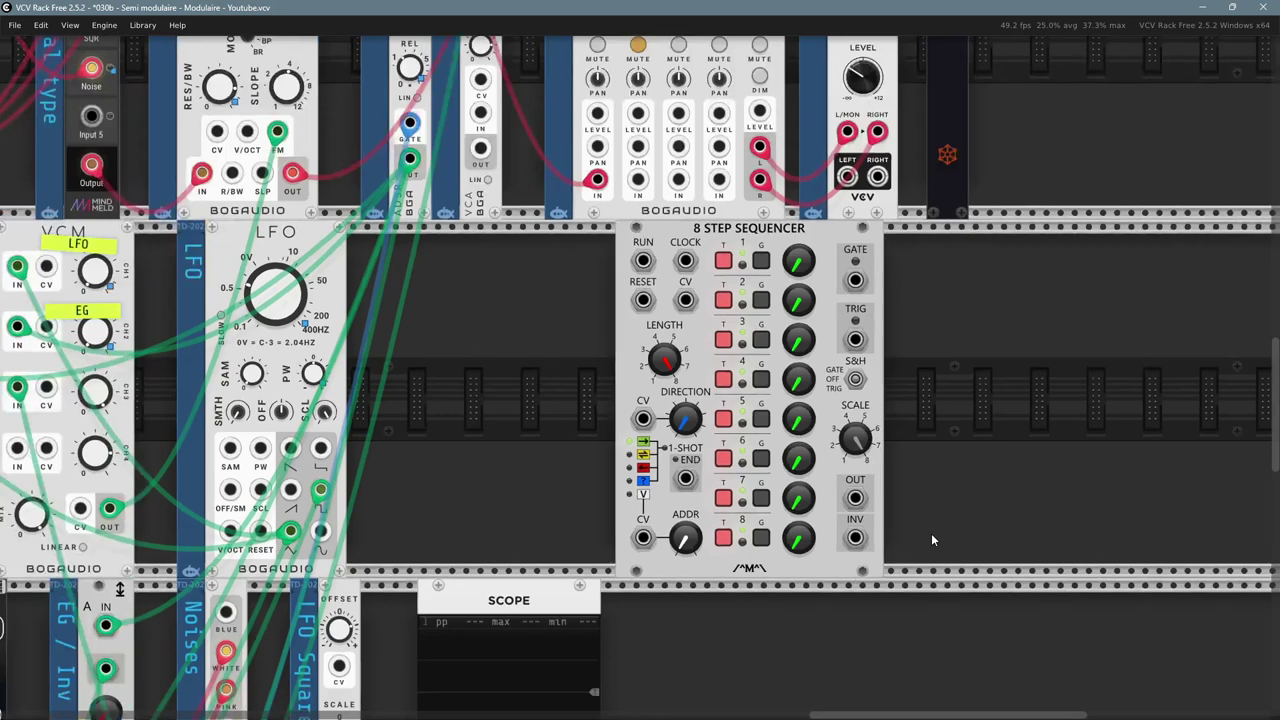
left_click_drag(935, 326, 920, 352)
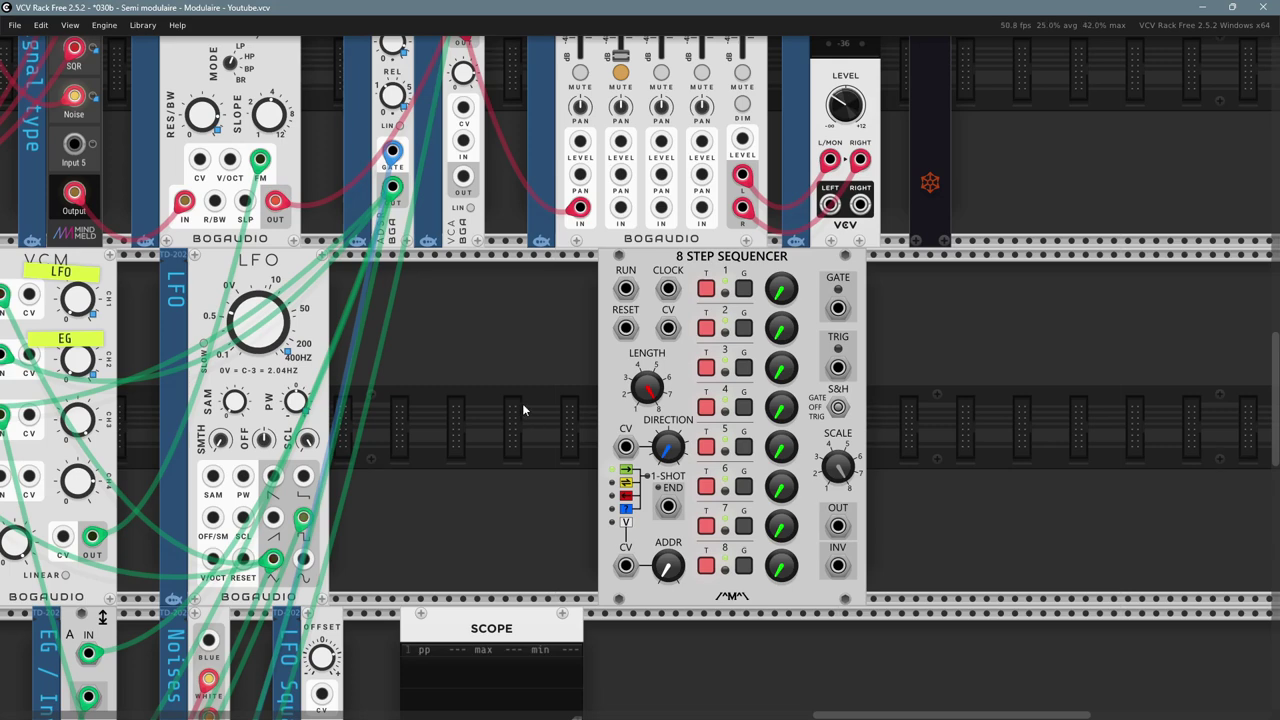
left_click_drag(730, 262, 734, 283)
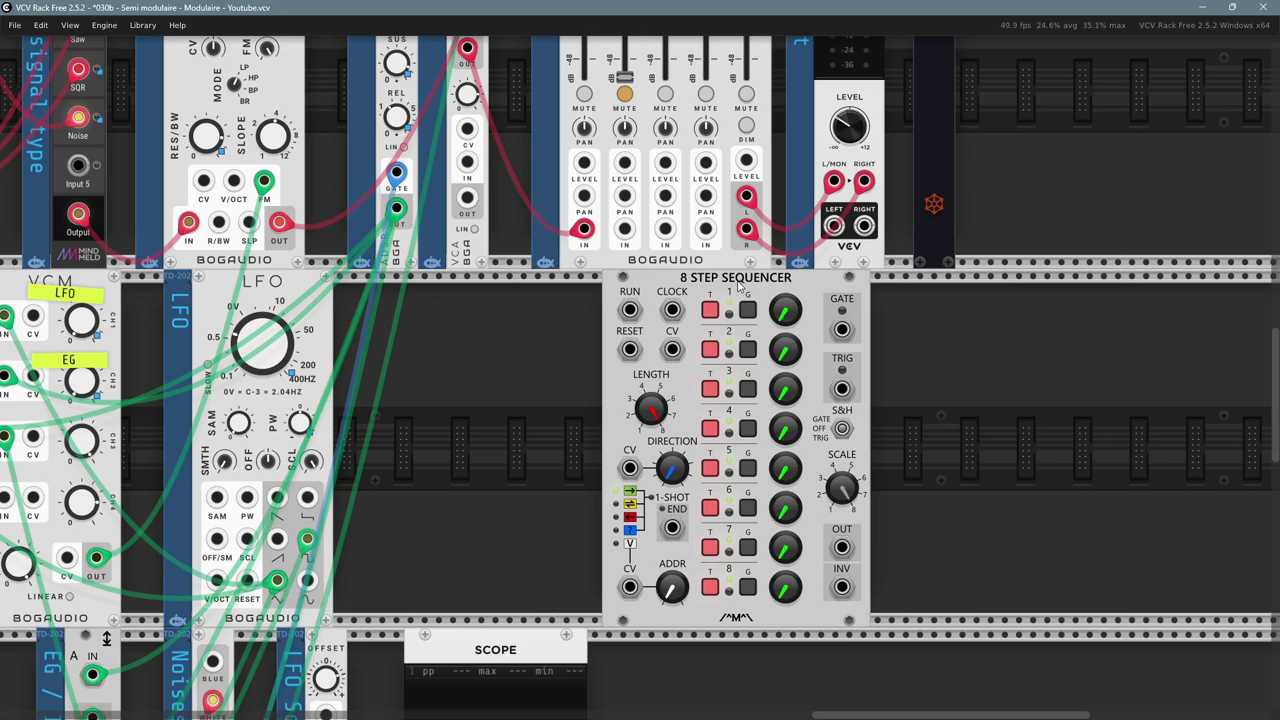
left_click_drag(730, 281, 728, 298)
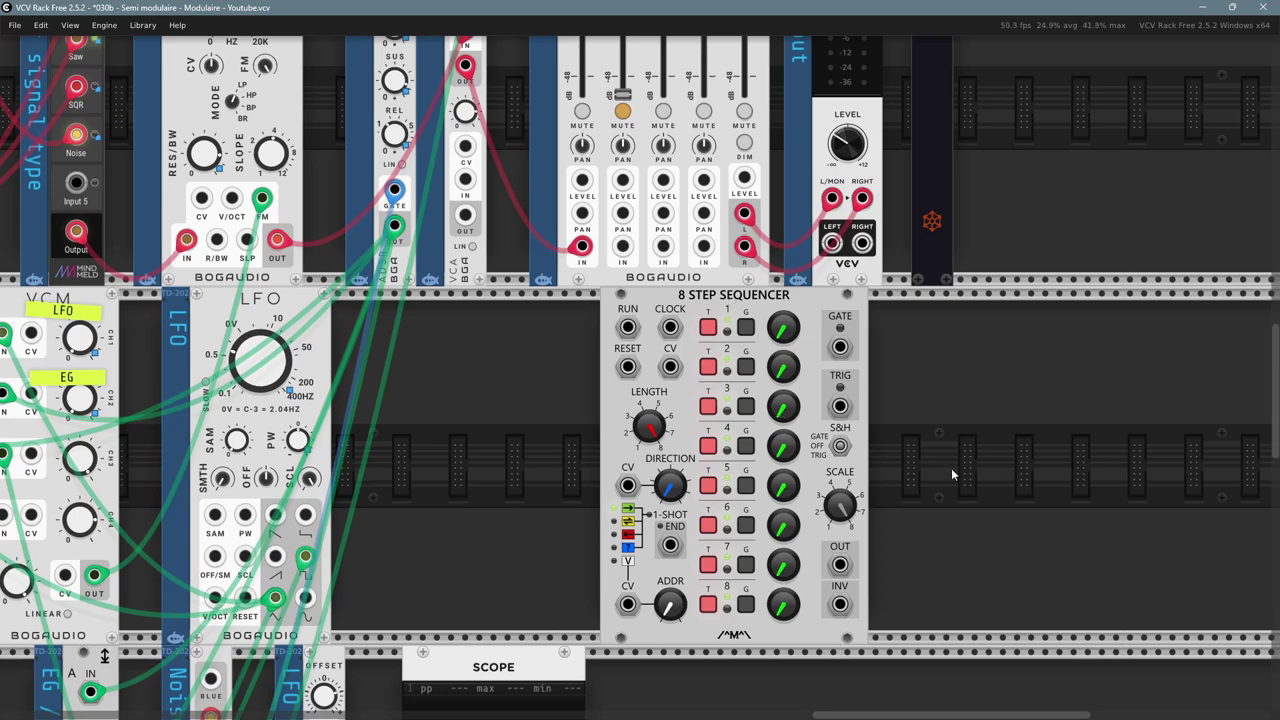
left_click_drag(1024, 450, 828, 446)
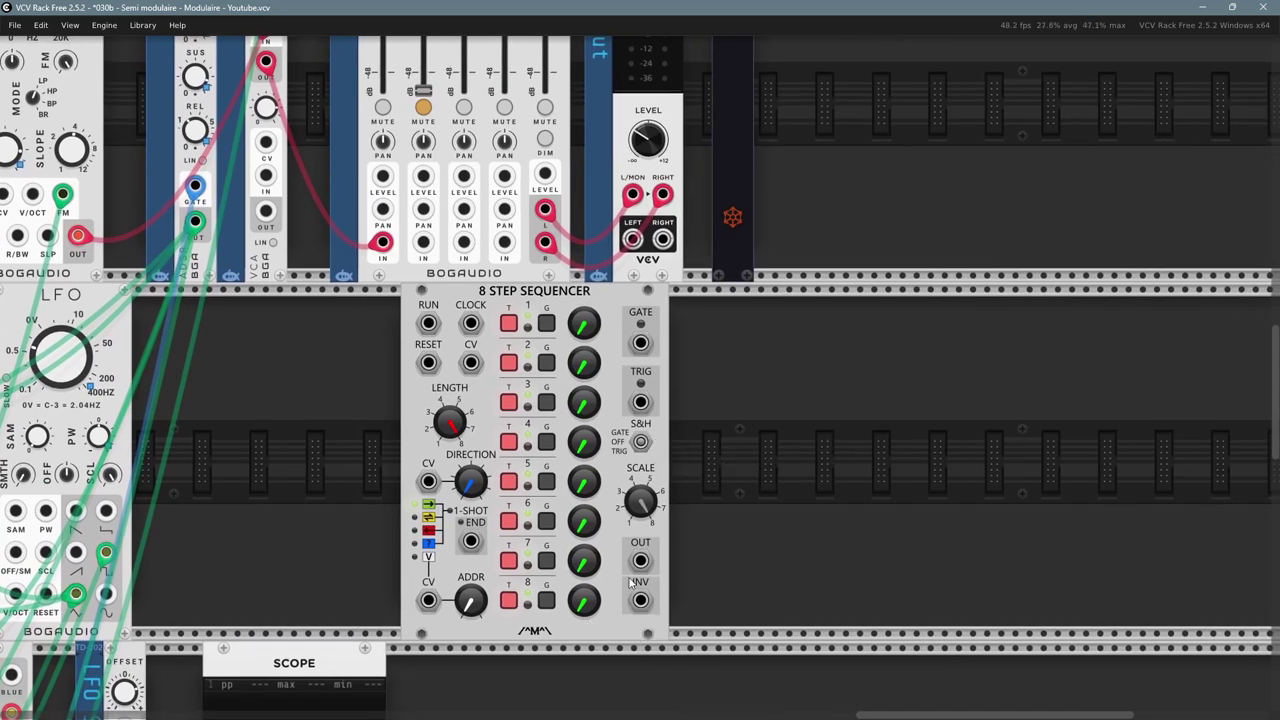
scroll(817, 560, "down", 1)
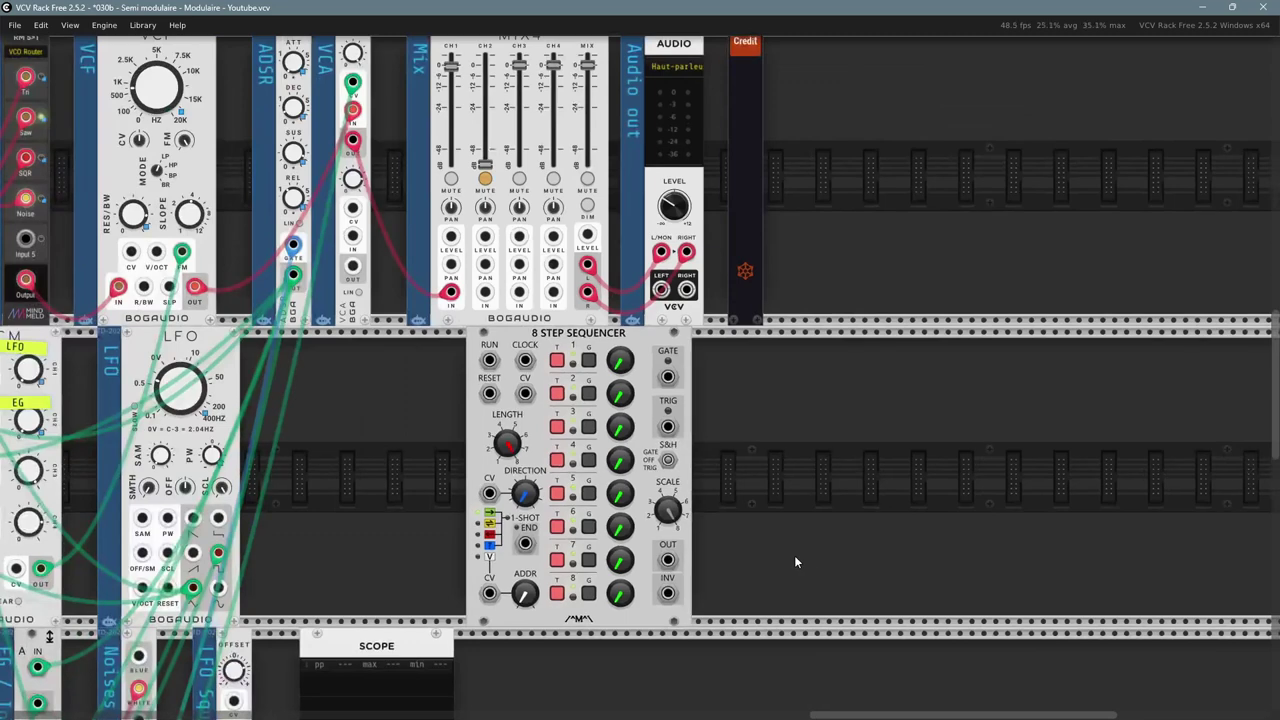
scroll(795, 561, "up", 1)
left_click_drag(795, 561, 838, 514)
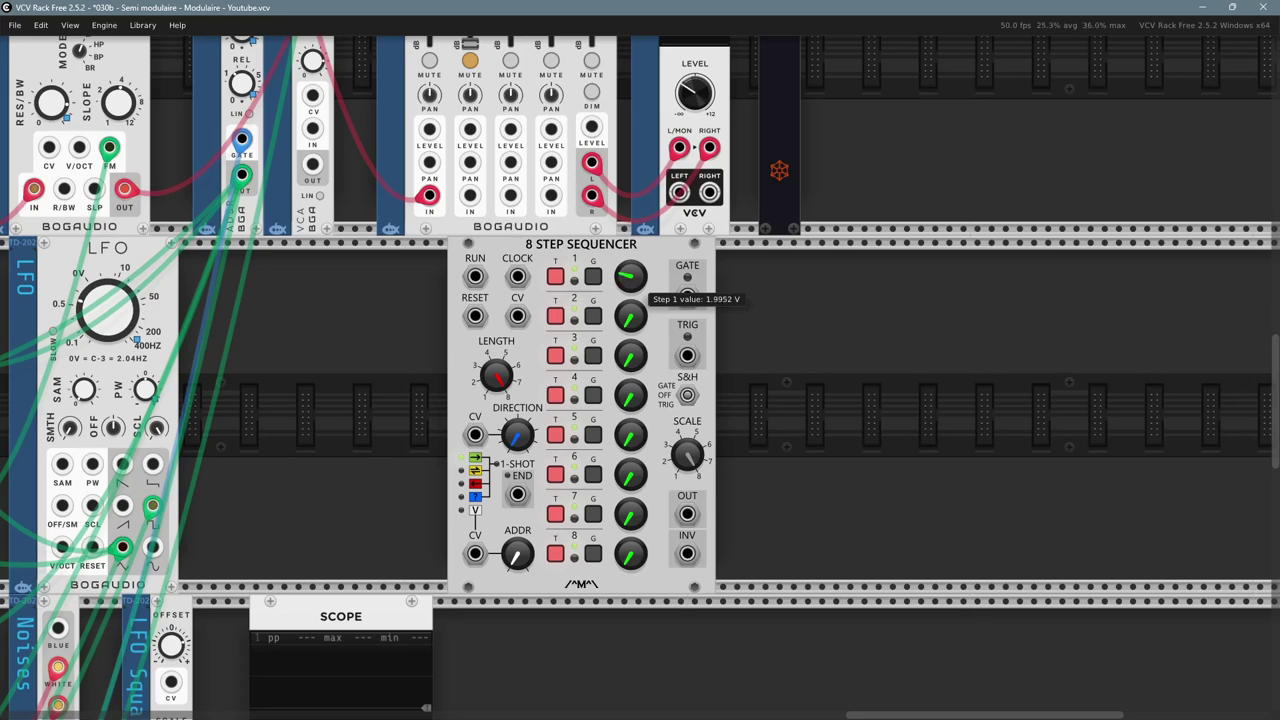
- Vary the Step 1 value on the new 8 Step Sequencer through several voltages, including 2.5639 V, and raise the Step 2 value slightly
left_click_drag(630, 276, 630, 236)
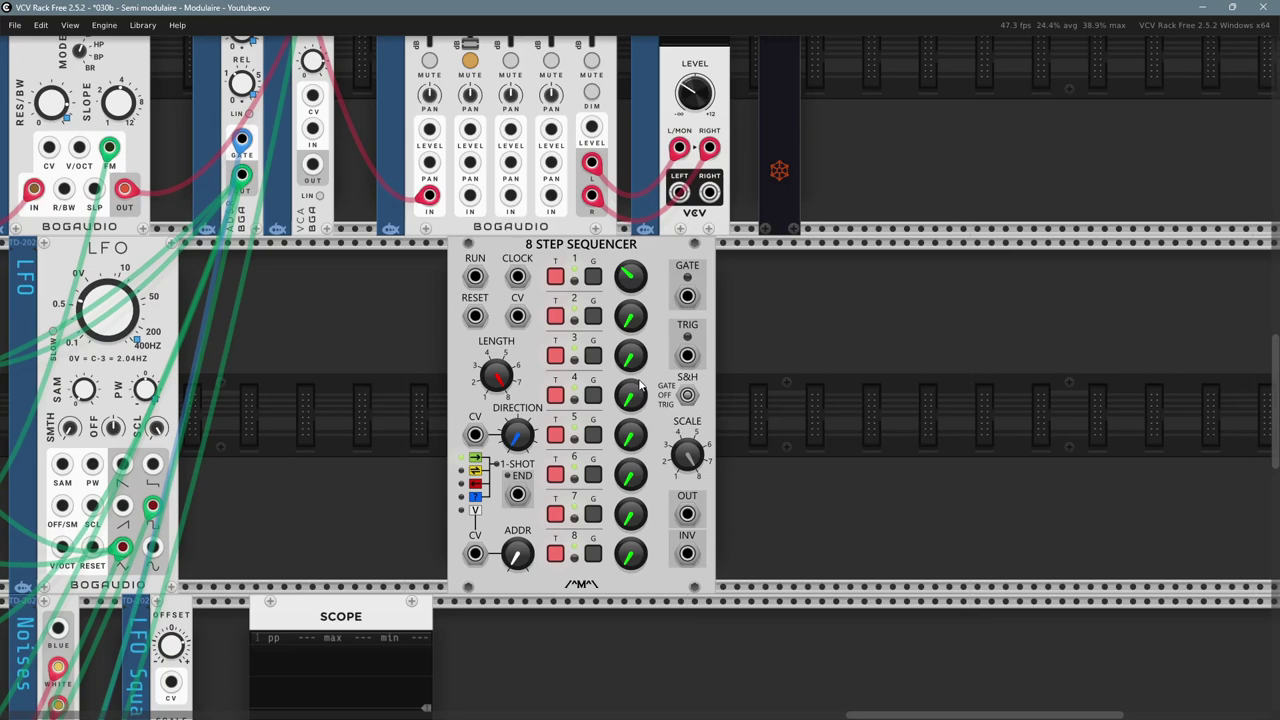
left_click_drag(630, 276, 627, 372)
mouse_move(630, 279)
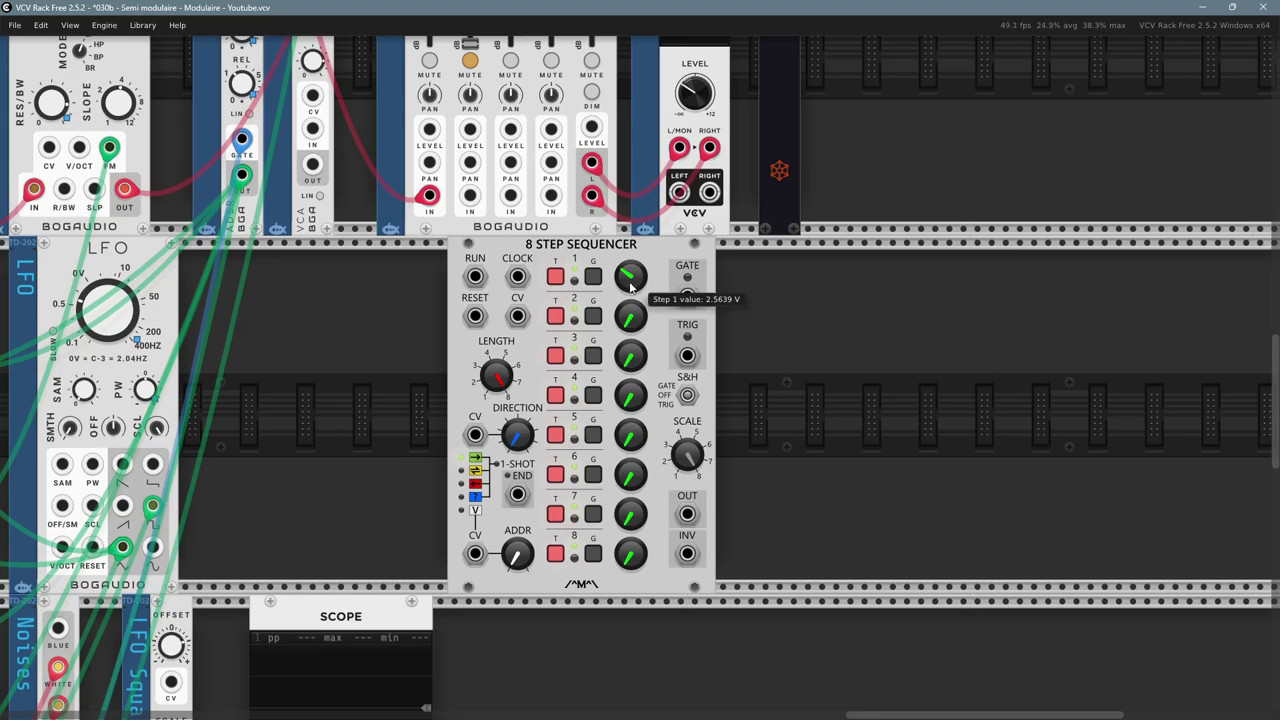
mouse_move(631, 279)
left_mouse_down()
mouse_move(633, 302)
mouse_move(631, 267)
left_mouse_up()
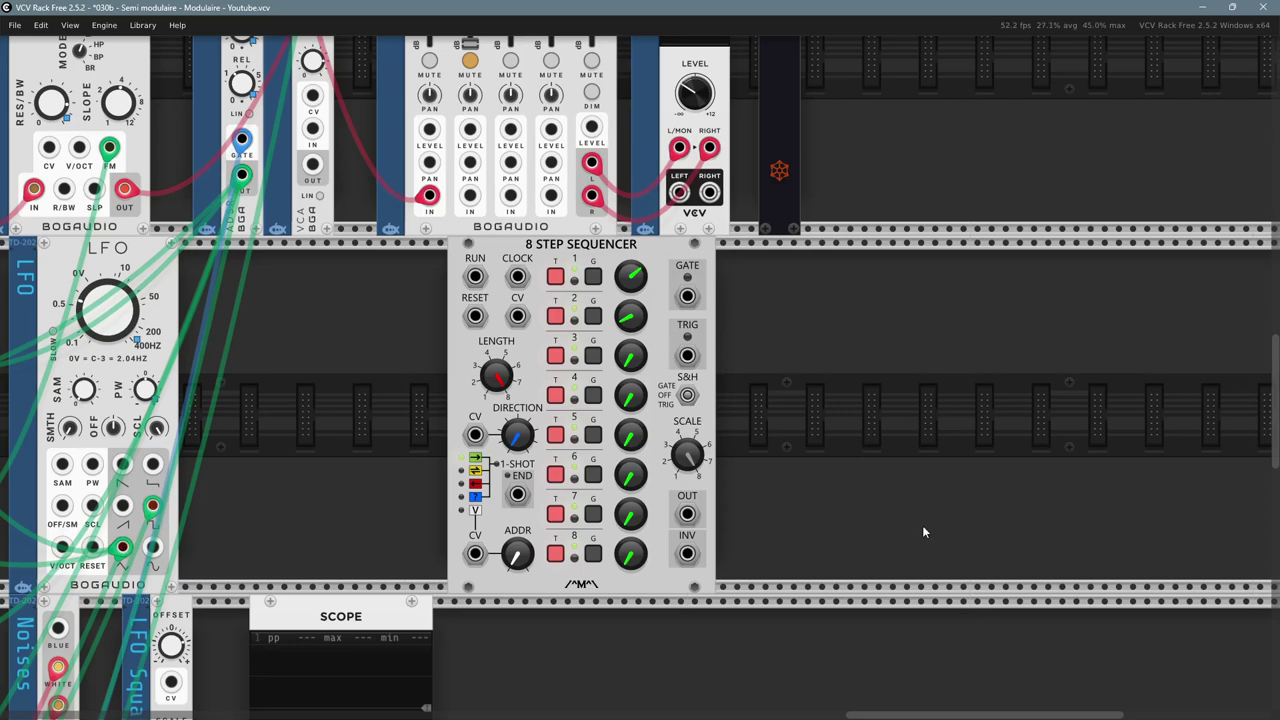
- Delete the demonstration 8 Step Sequencer beside the LFO
right_click(652, 578)
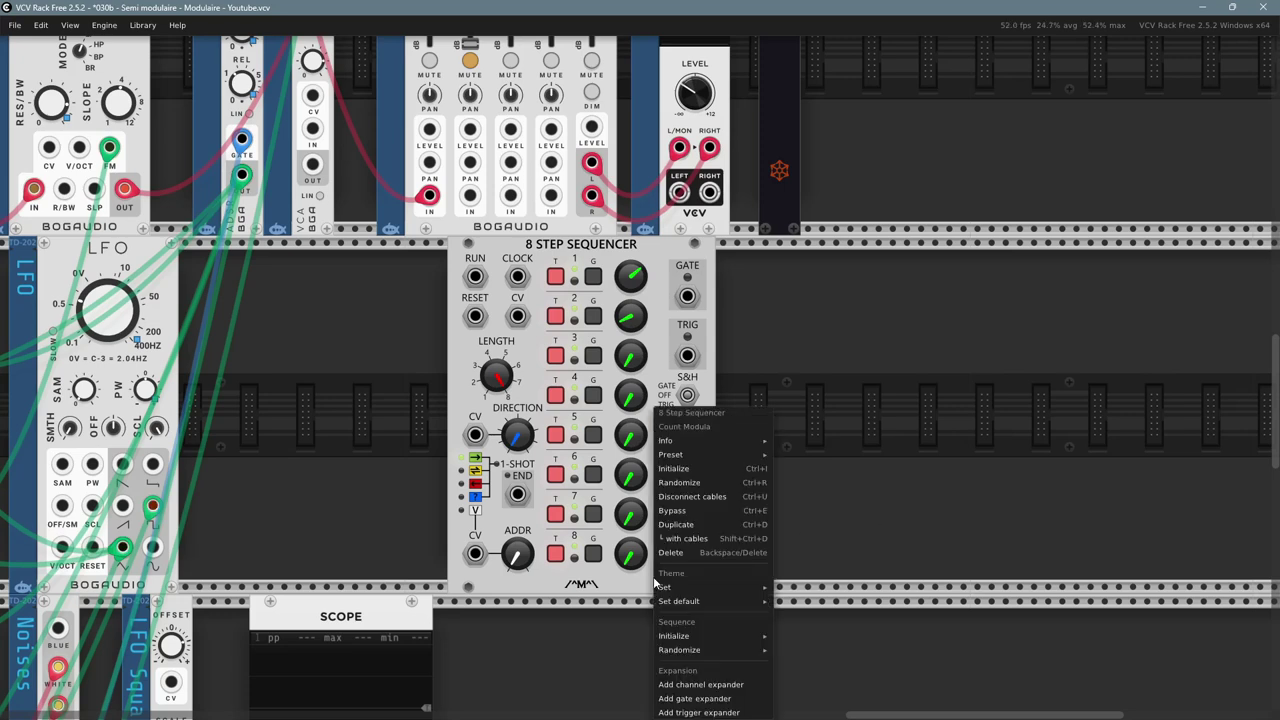
left_click(676, 554)
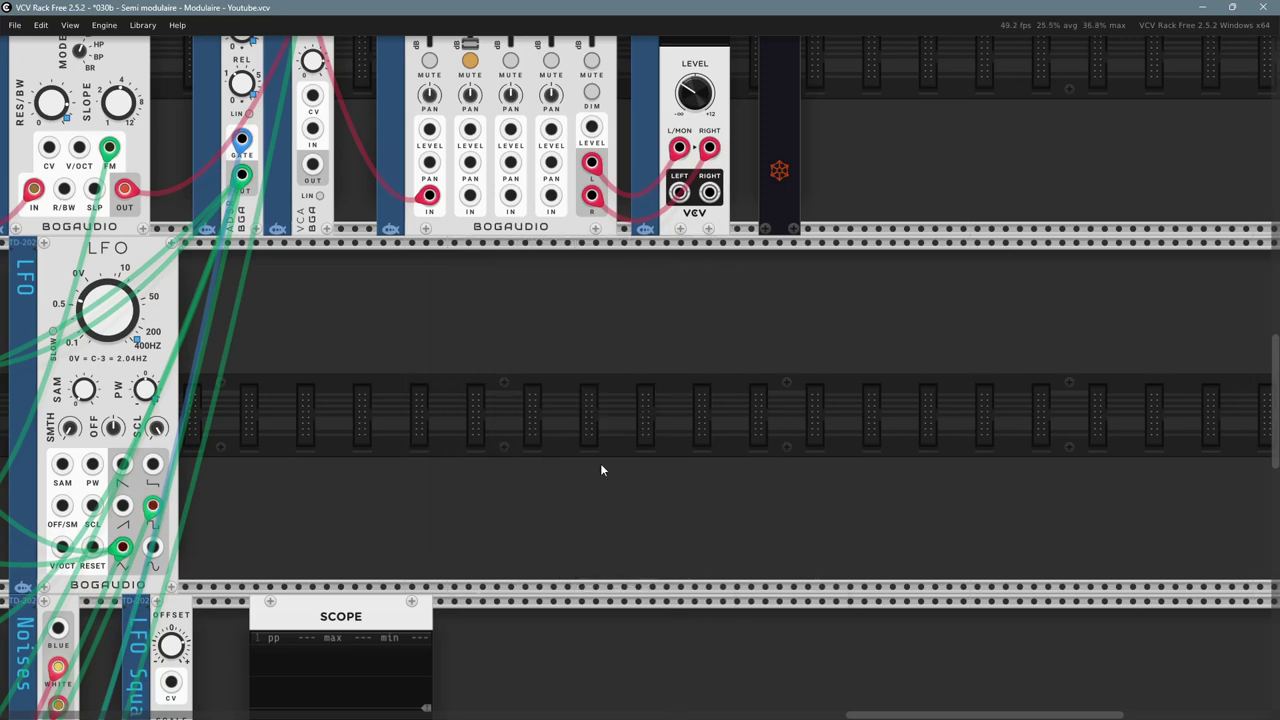
- Select the two rows of black control panels together with Bay Output 1 to point them out, and clear the selection
scroll(600, 463, "down", 1)
left_click_drag(437, 368, 820, 346)
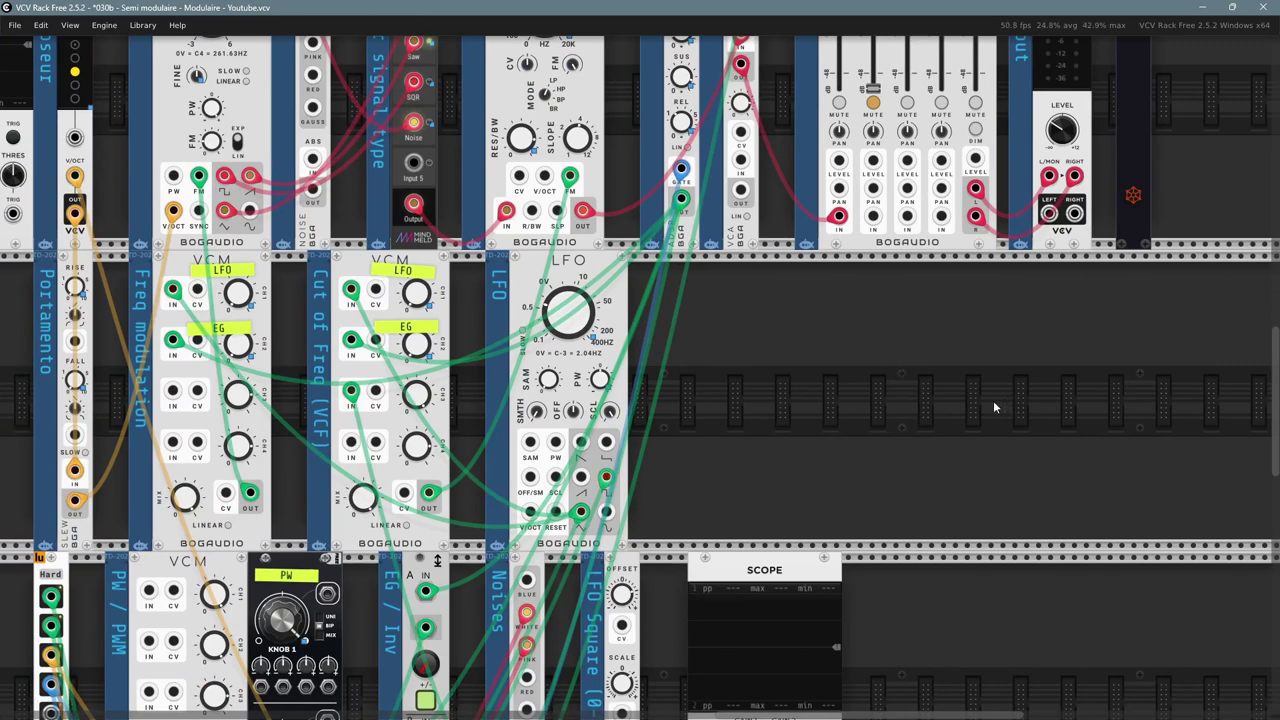
left_click_drag(901, 358, 1279, 504)
left_click_drag(434, 618, 624, 599)
scroll(515, 600, "down", 2)
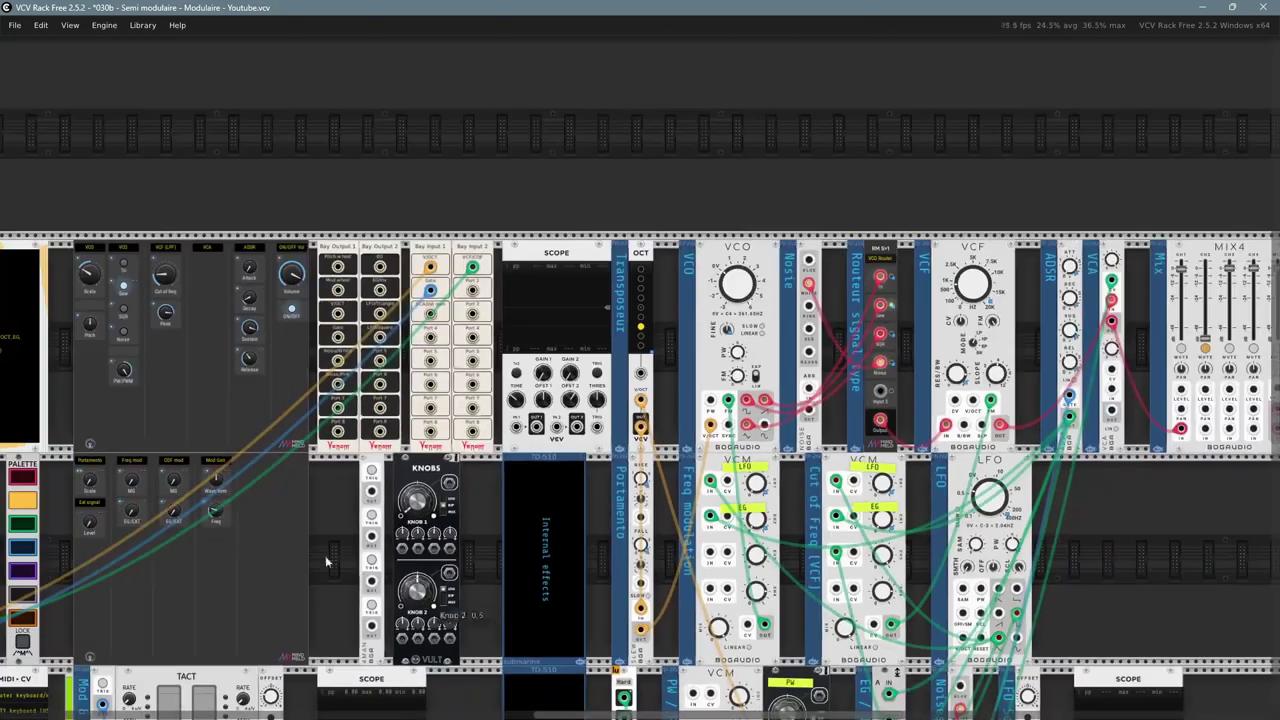
left_click_drag(326, 560, 490, 415)
scroll(490, 415, "up", 2)
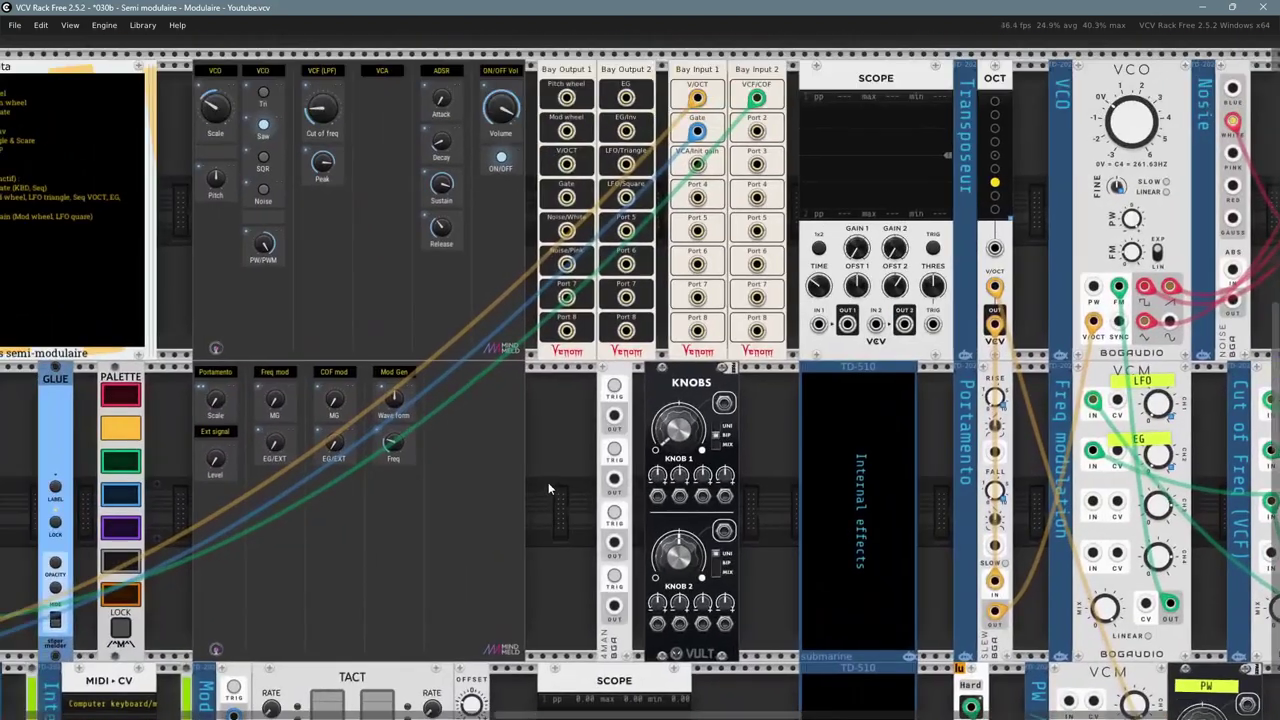
left_click_drag(537, 585, 208, 242)
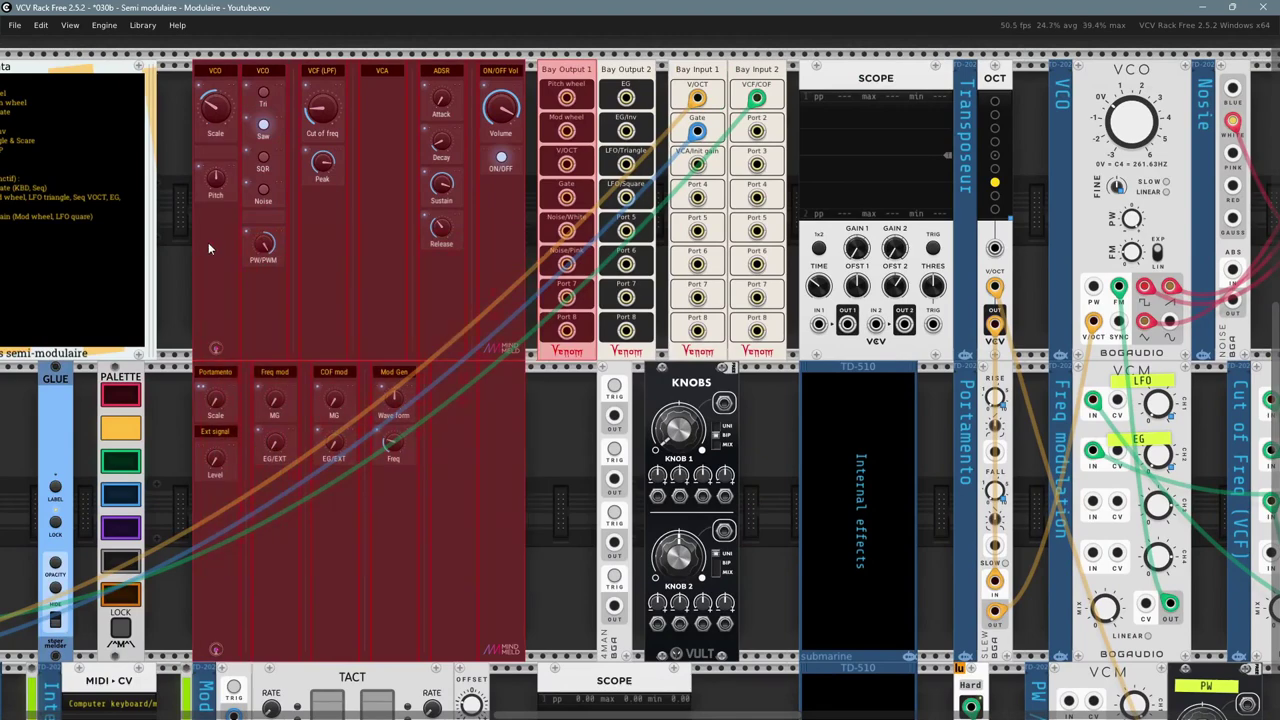
left_click(540, 481)
- Select the Bay Output 1, Bay Output 2, Bay Input 1 and Bay Input 2 modules to point them out, and clear the selection
scroll(537, 477, "up", 2)
left_click_drag(440, 153, 636, 286)
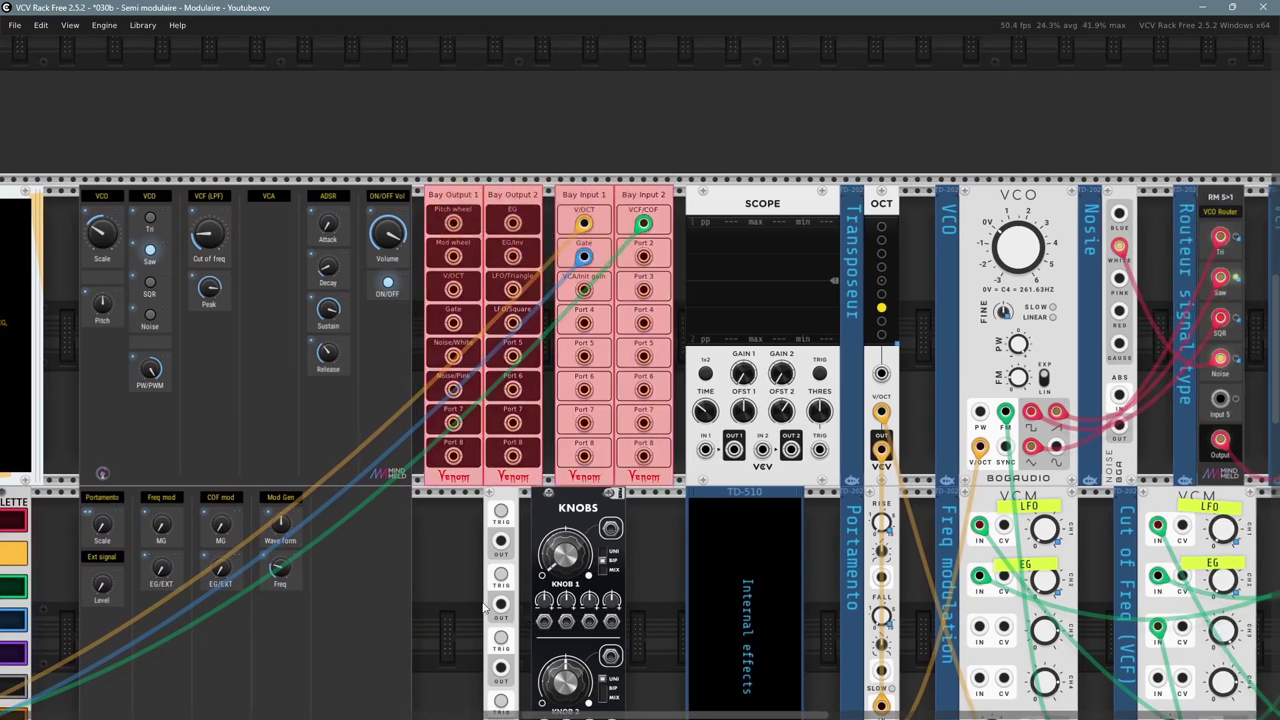
left_click(457, 630)
scroll(478, 662, "down", 2)
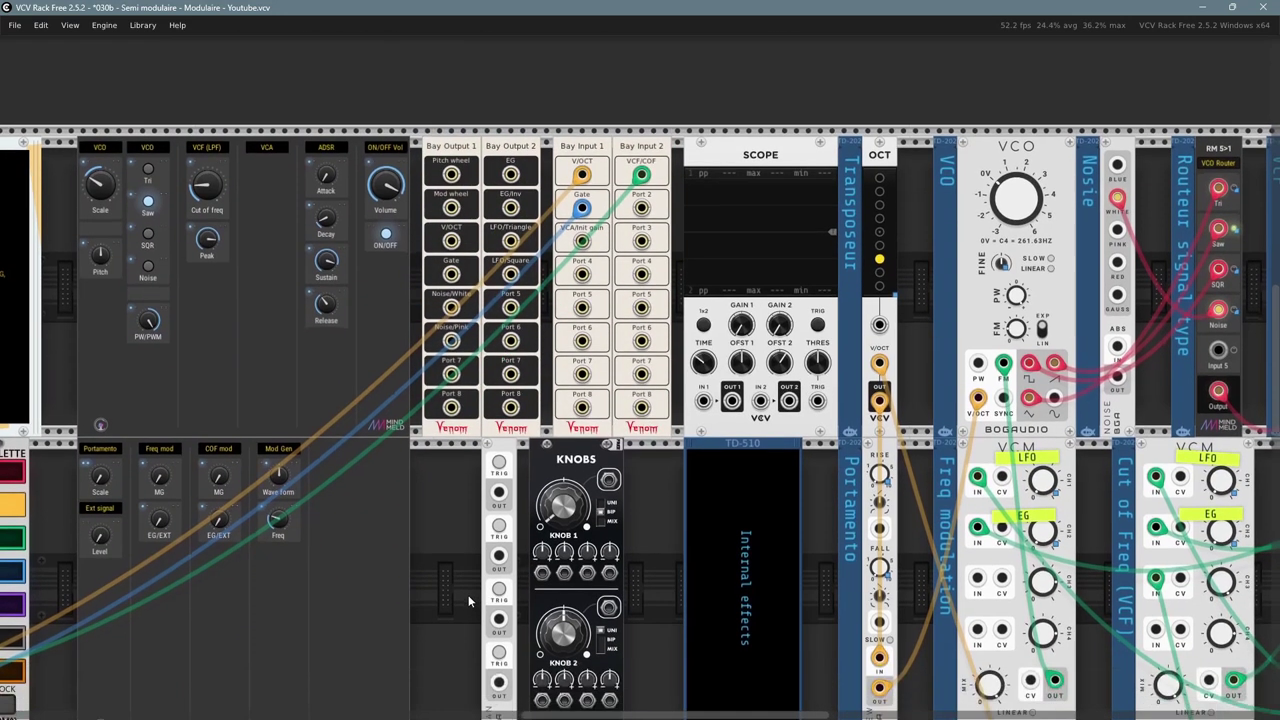
- Examine the internal effects and patch process rows, the internal keyboard and wheels section, and the sequencers beside the TWELVE-KEY
scroll(468, 600, "down", 1)
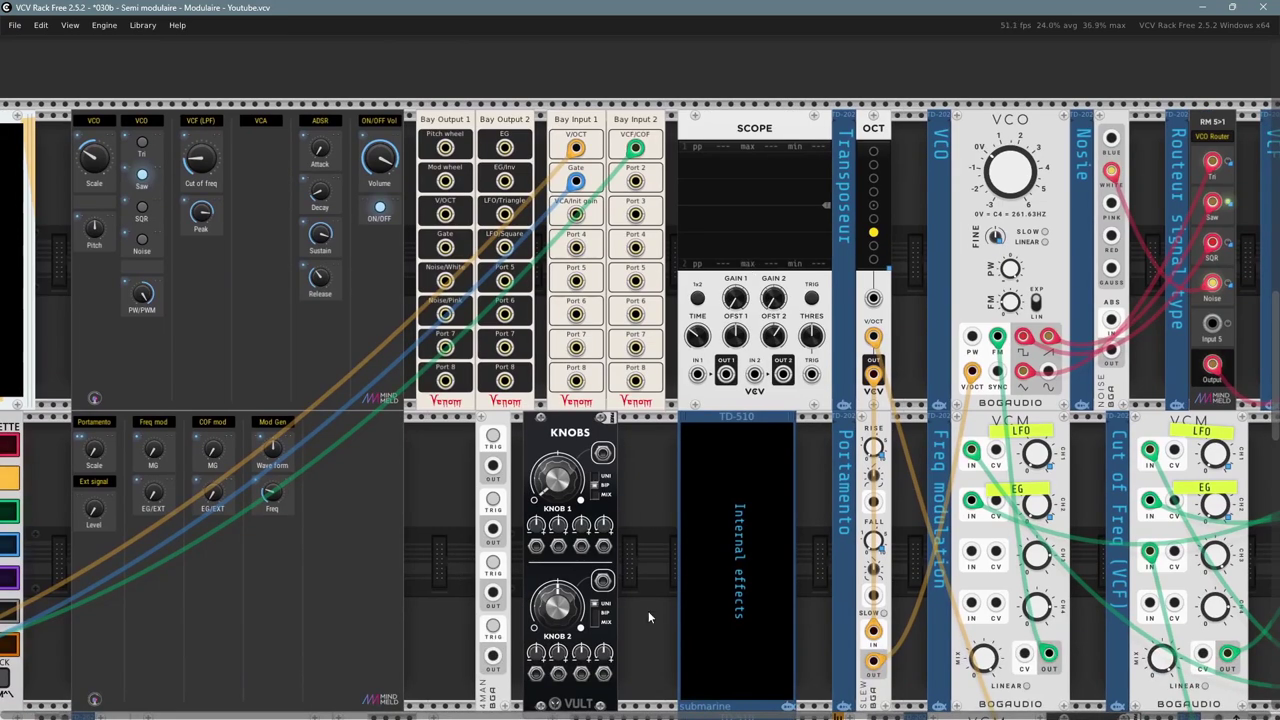
left_click_drag(656, 630, 257, 415)
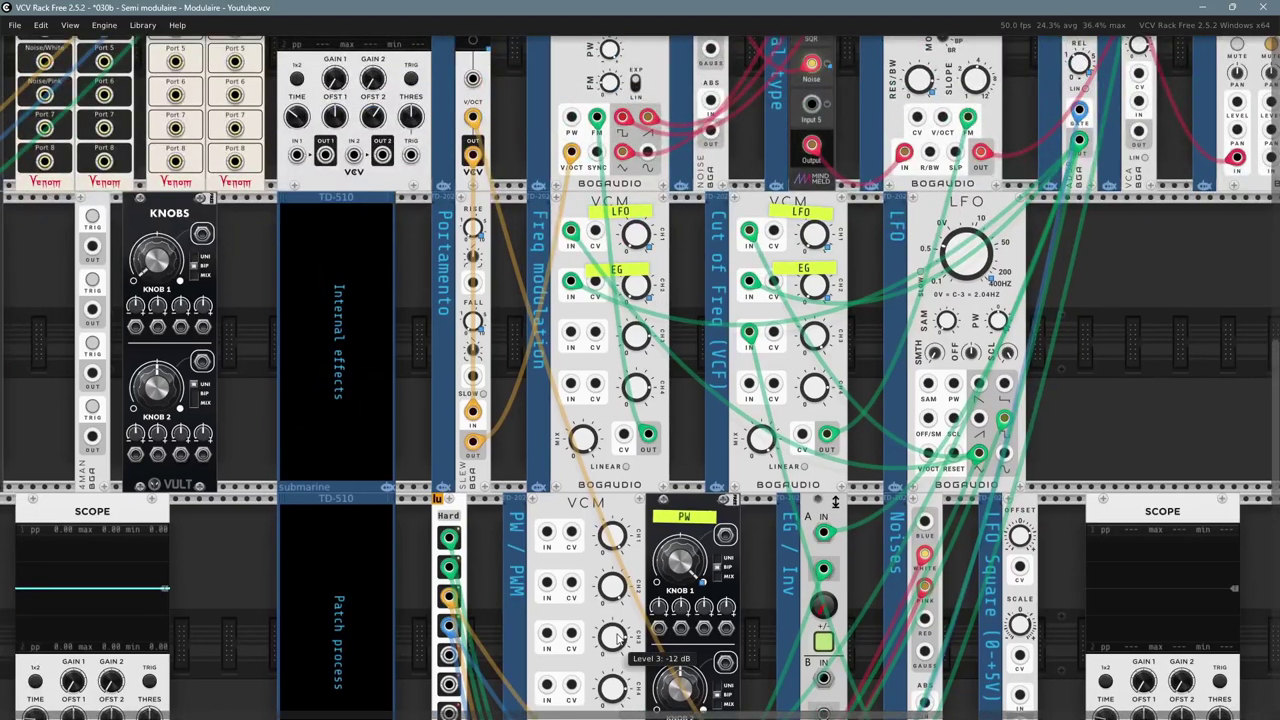
scroll(768, 465, "down", 5)
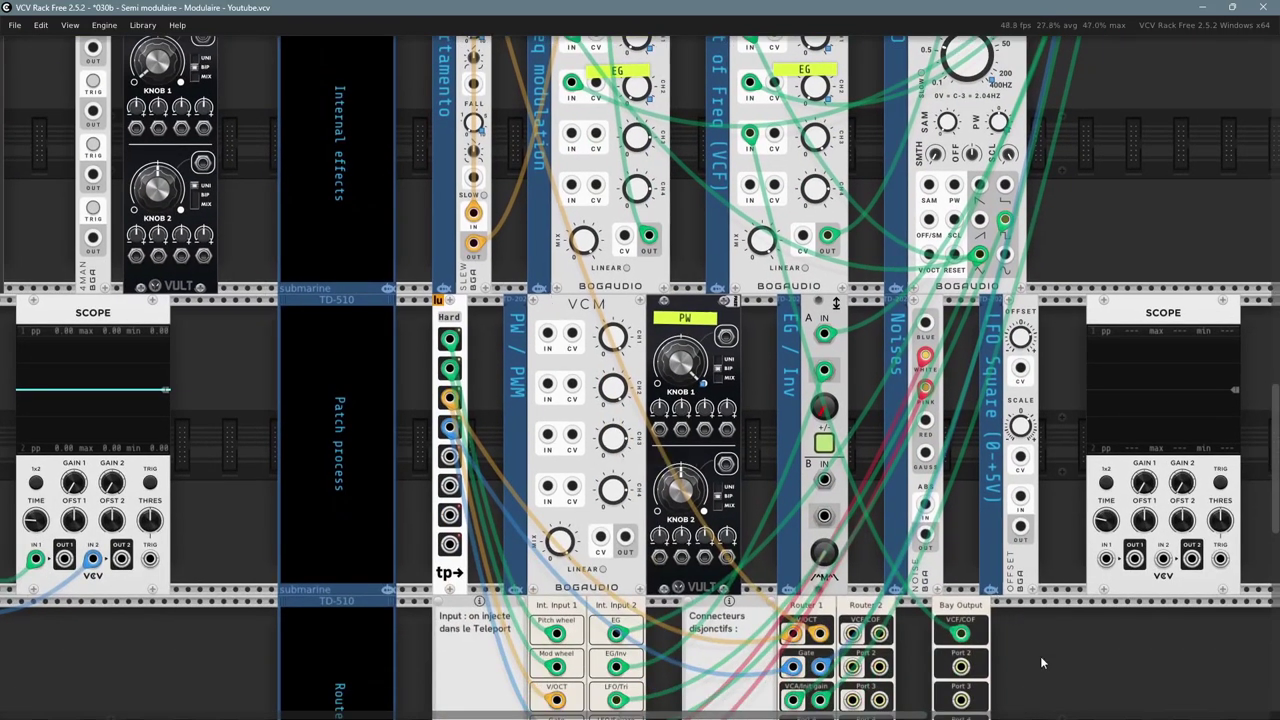
left_click_drag(1040, 656, 1254, 488)
left_click_drag(229, 566, 757, 634)
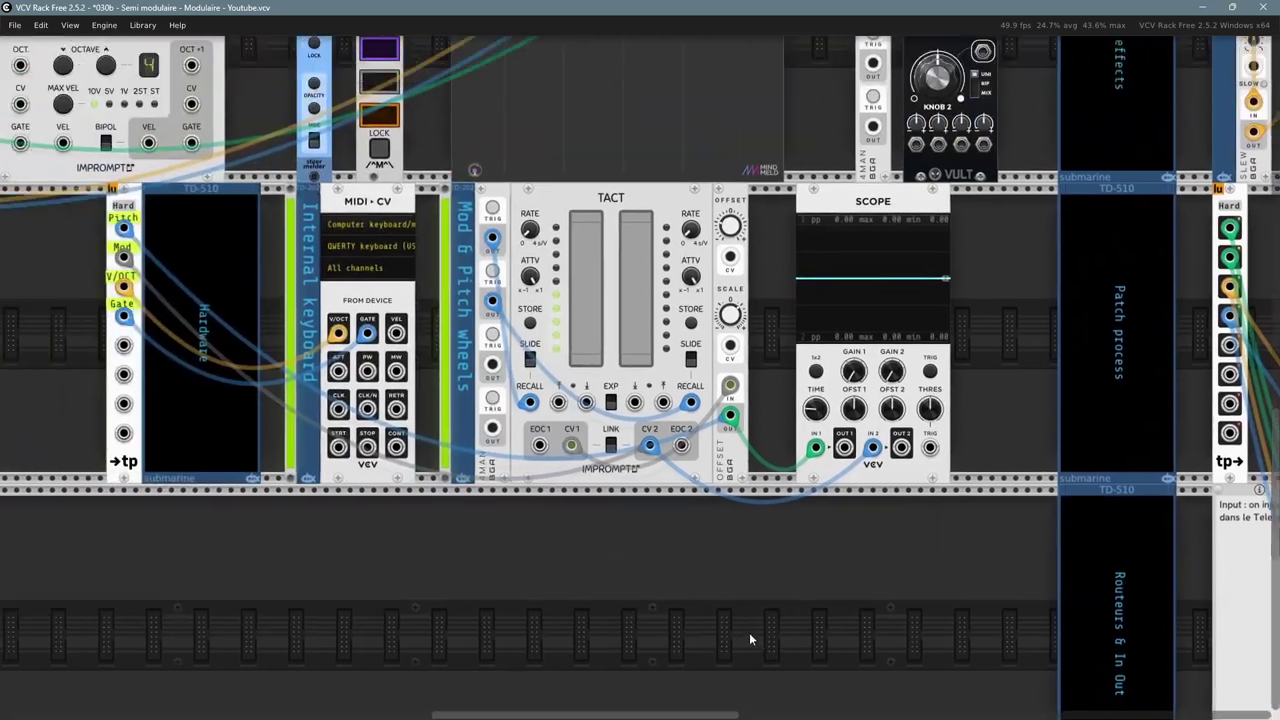
left_click_drag(618, 534, 970, 719)
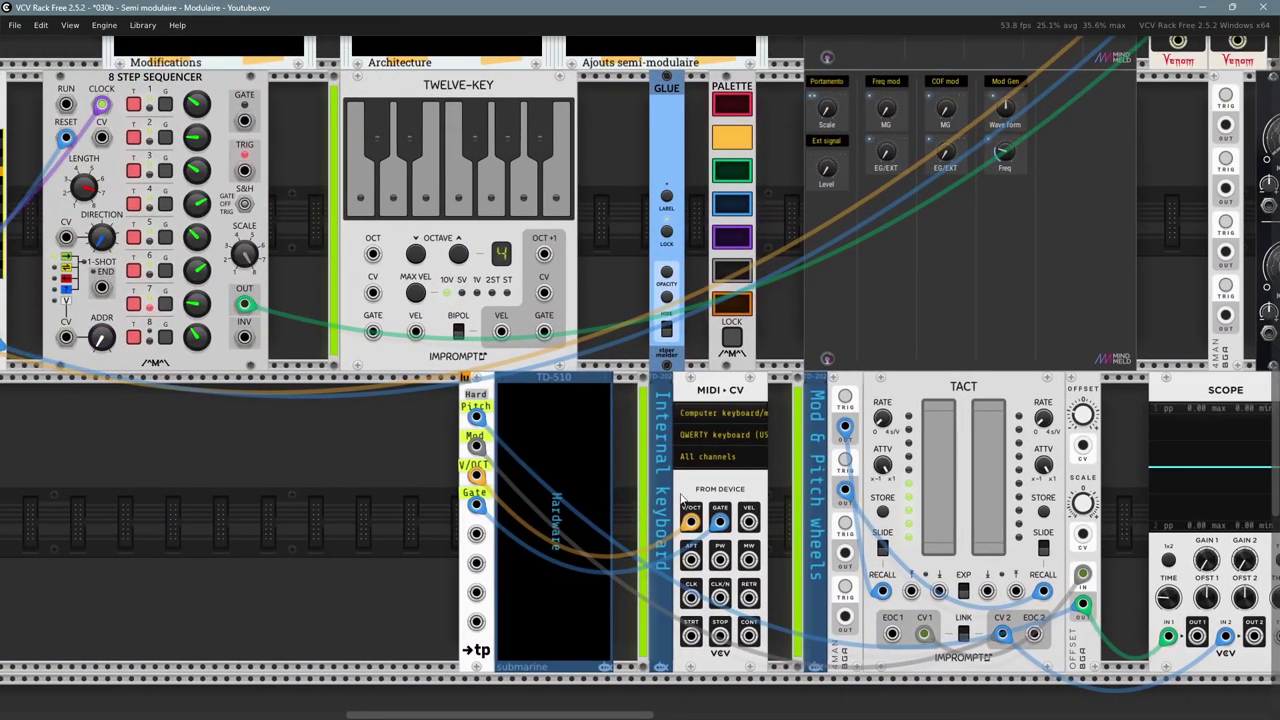
left_click_drag(282, 530, 520, 618)
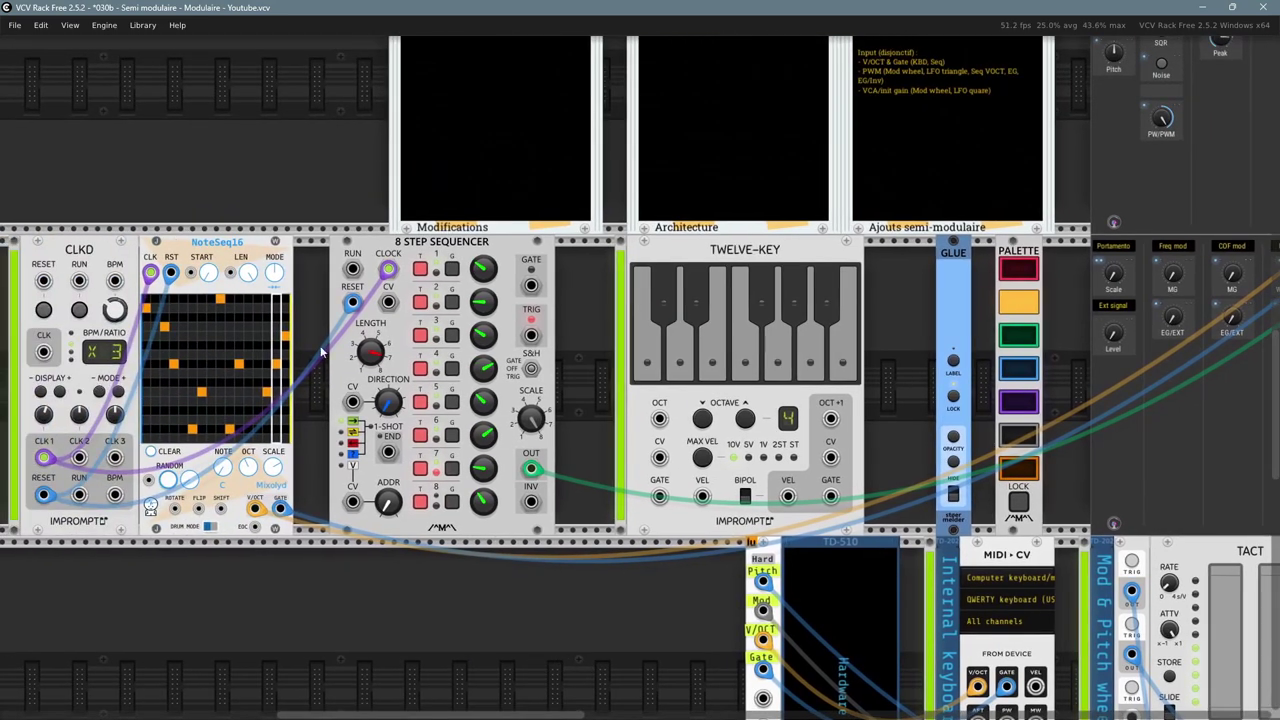
left_click_drag(289, 654, 370, 640)
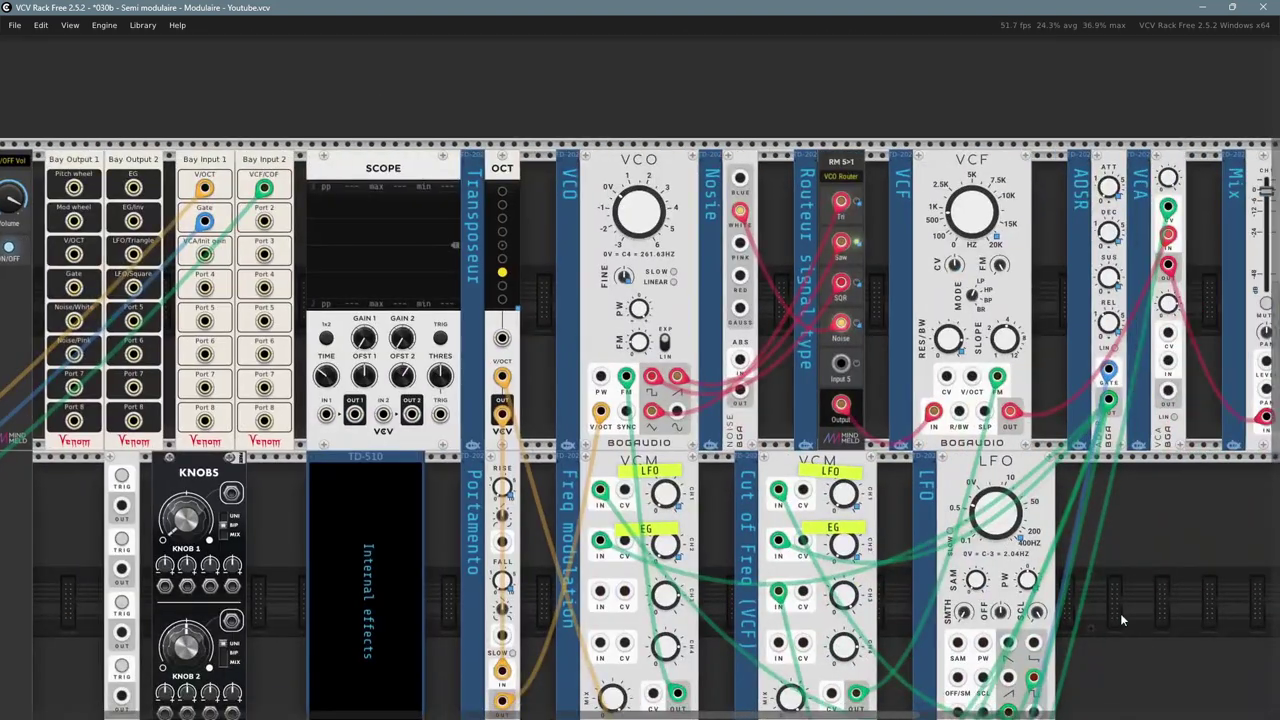
- Examine the frequency, cutoff and LFO modulation modules and the patch process row ending at the scope
left_click_drag(1121, 614, 865, 301)
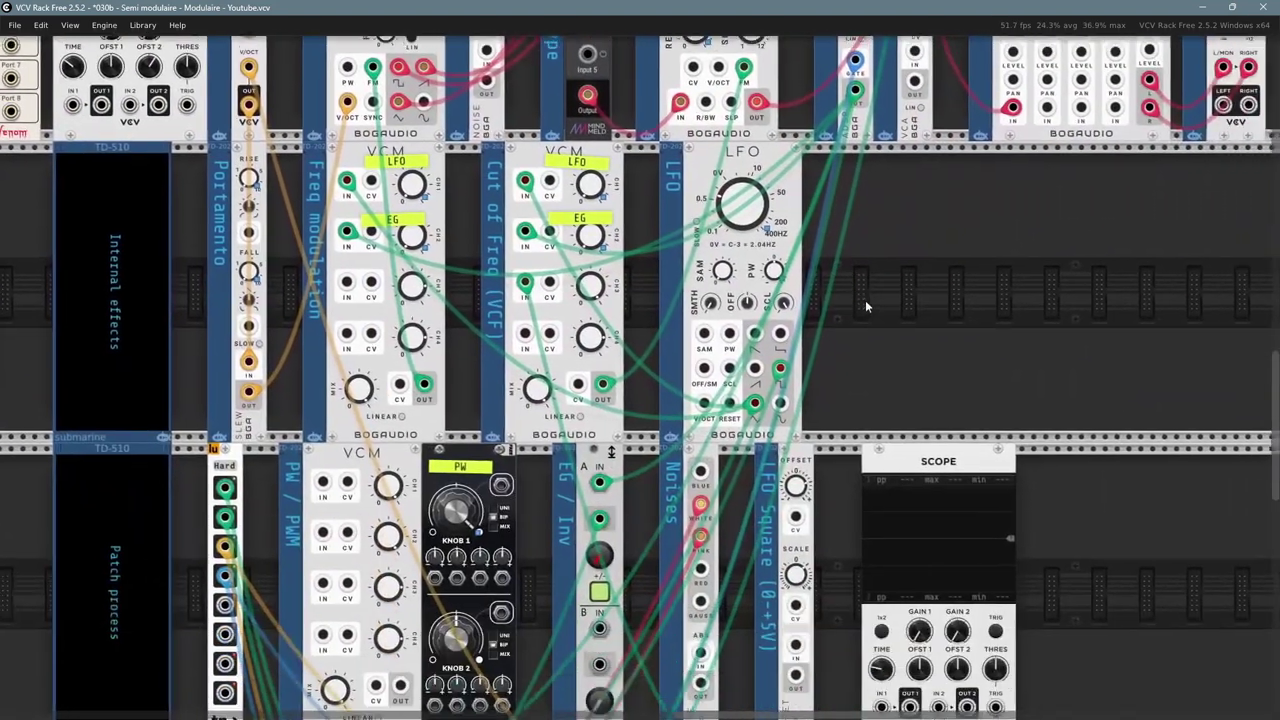
scroll(831, 333, "down", 1)
left_click_drag(1144, 513, 1051, 421)
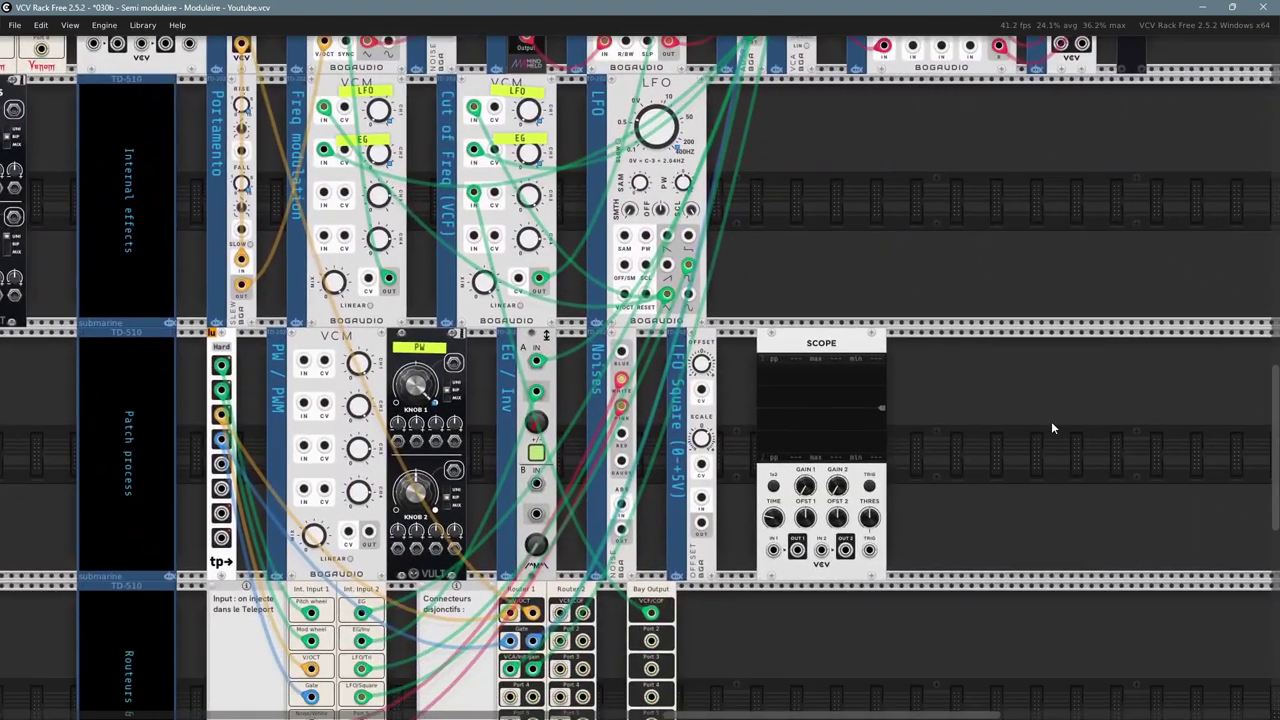
left_click_drag(1038, 297, 910, 407)
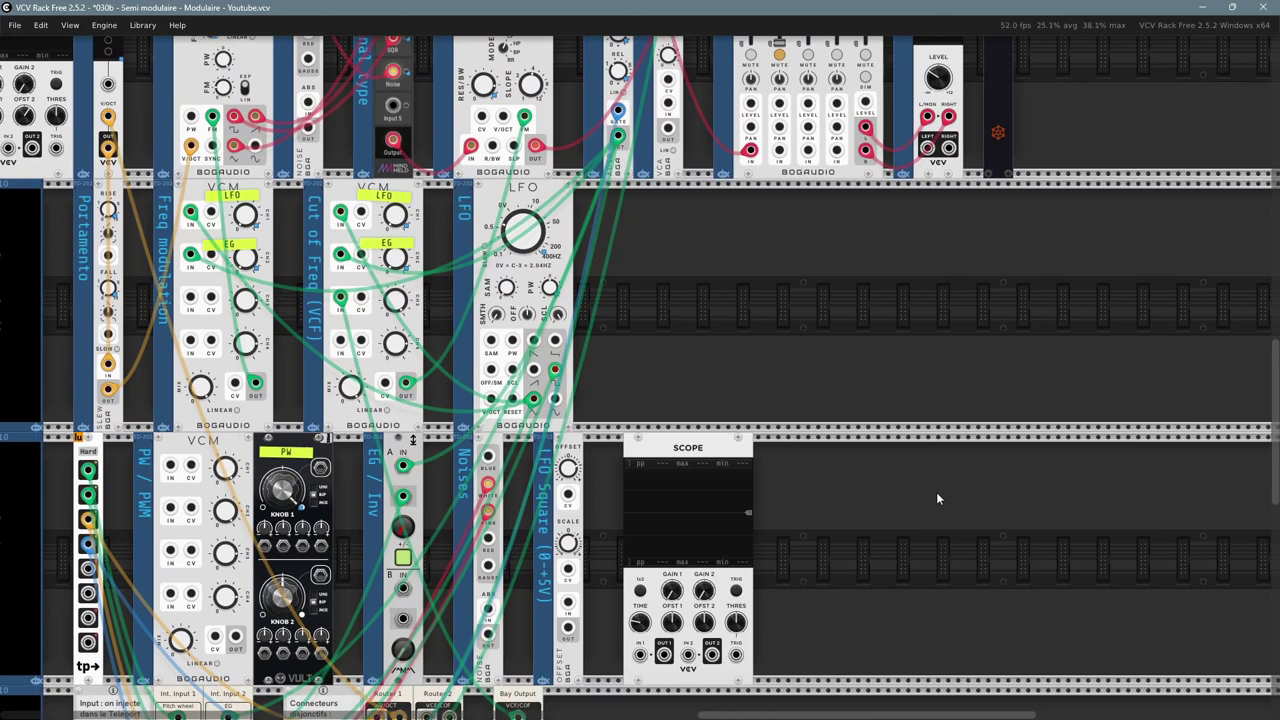
left_click_drag(998, 552, 878, 542)
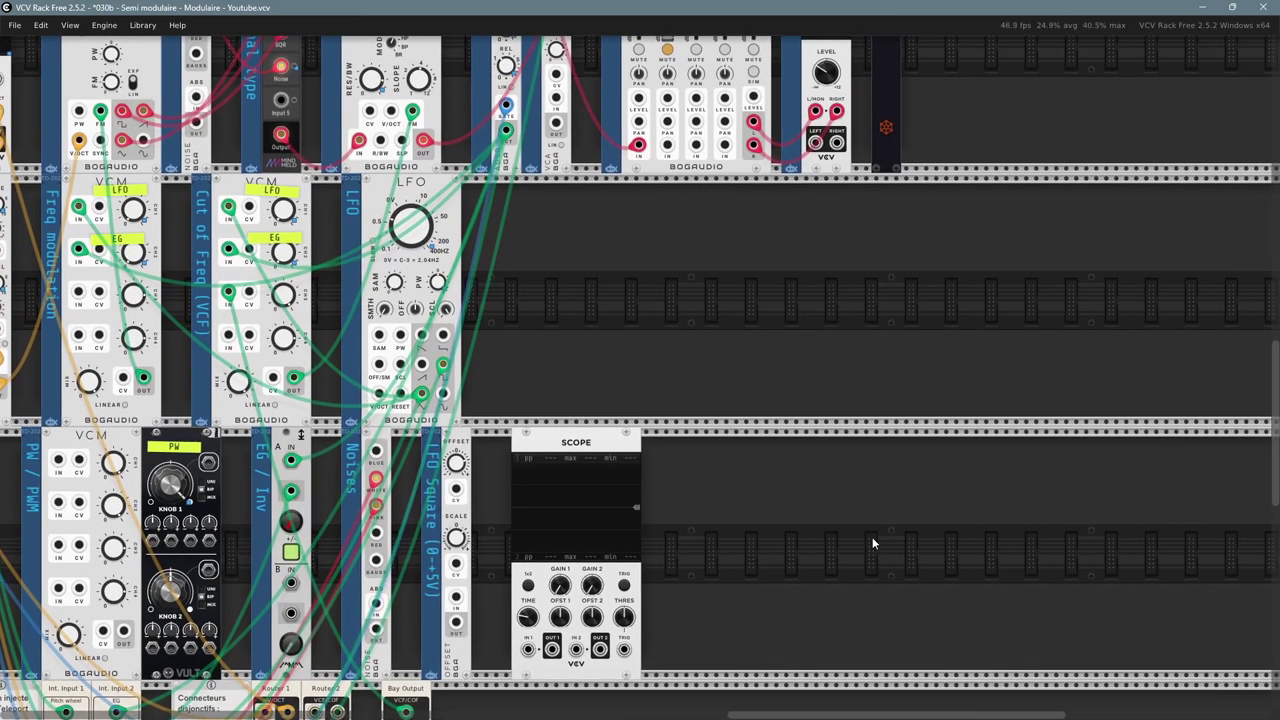